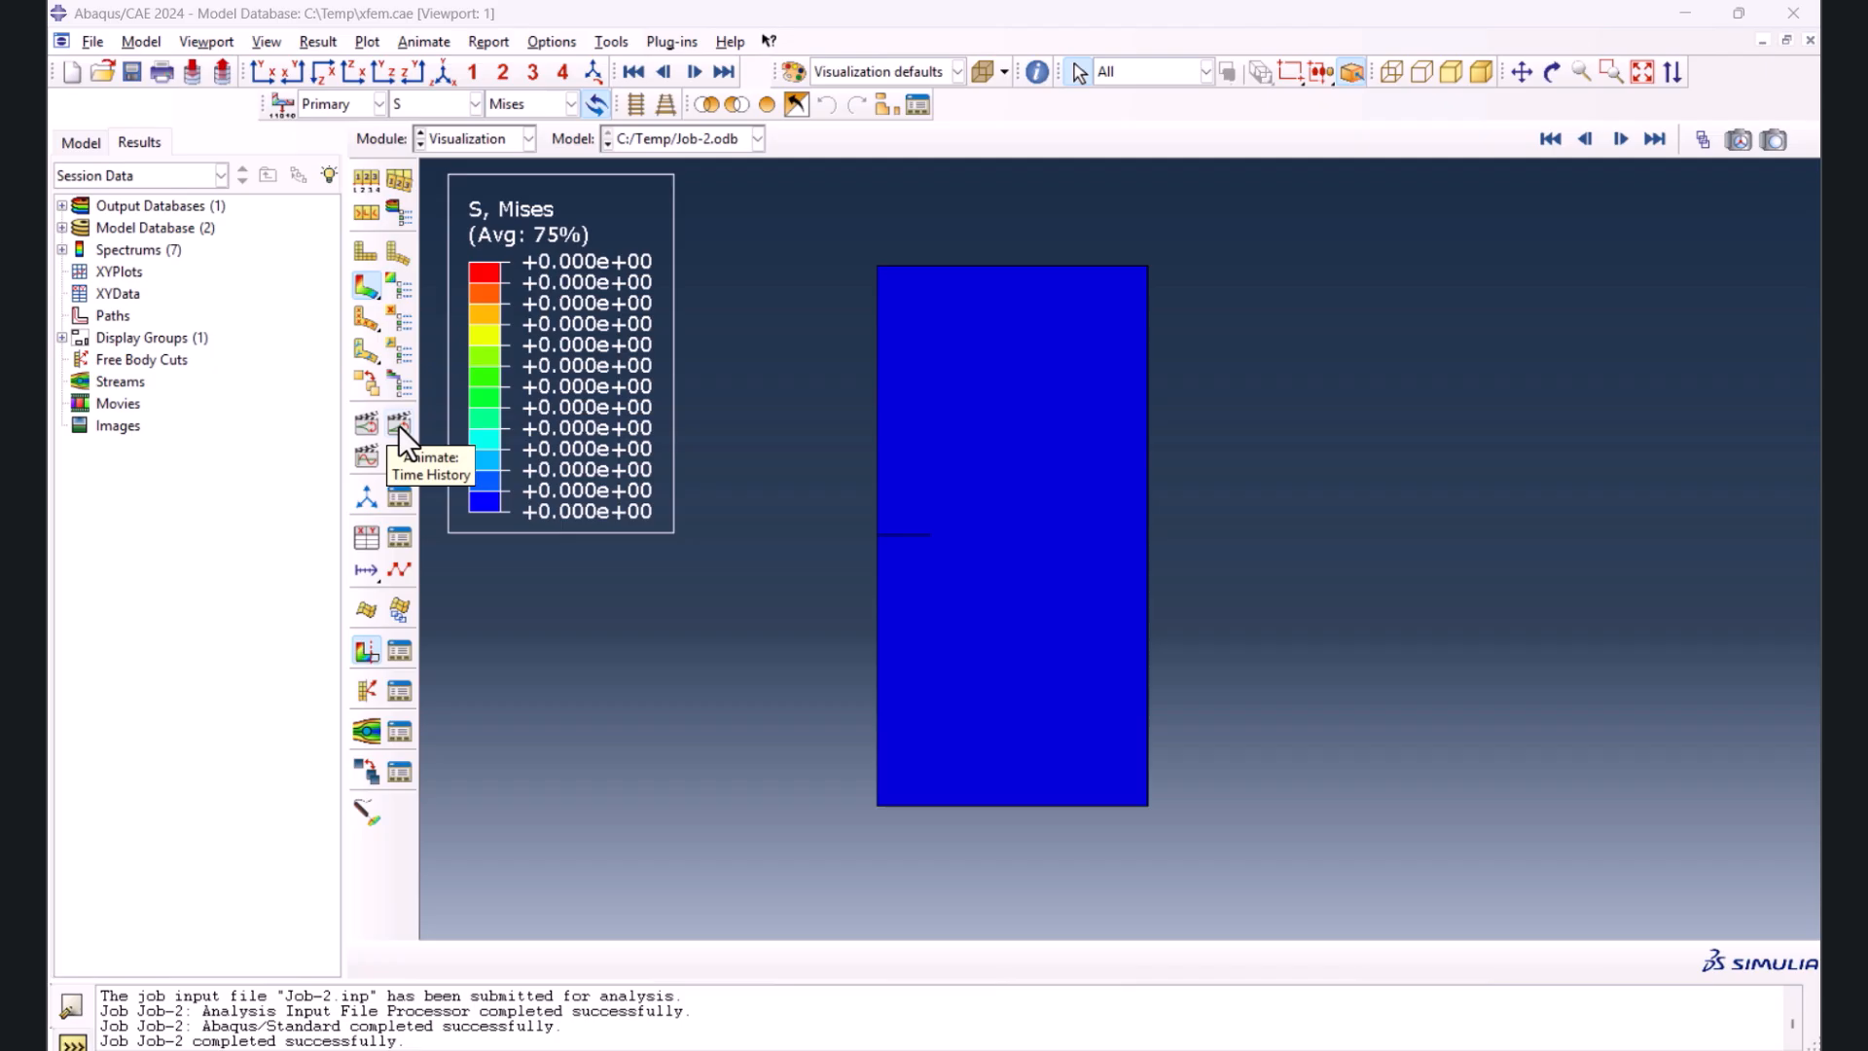
click(399, 424)
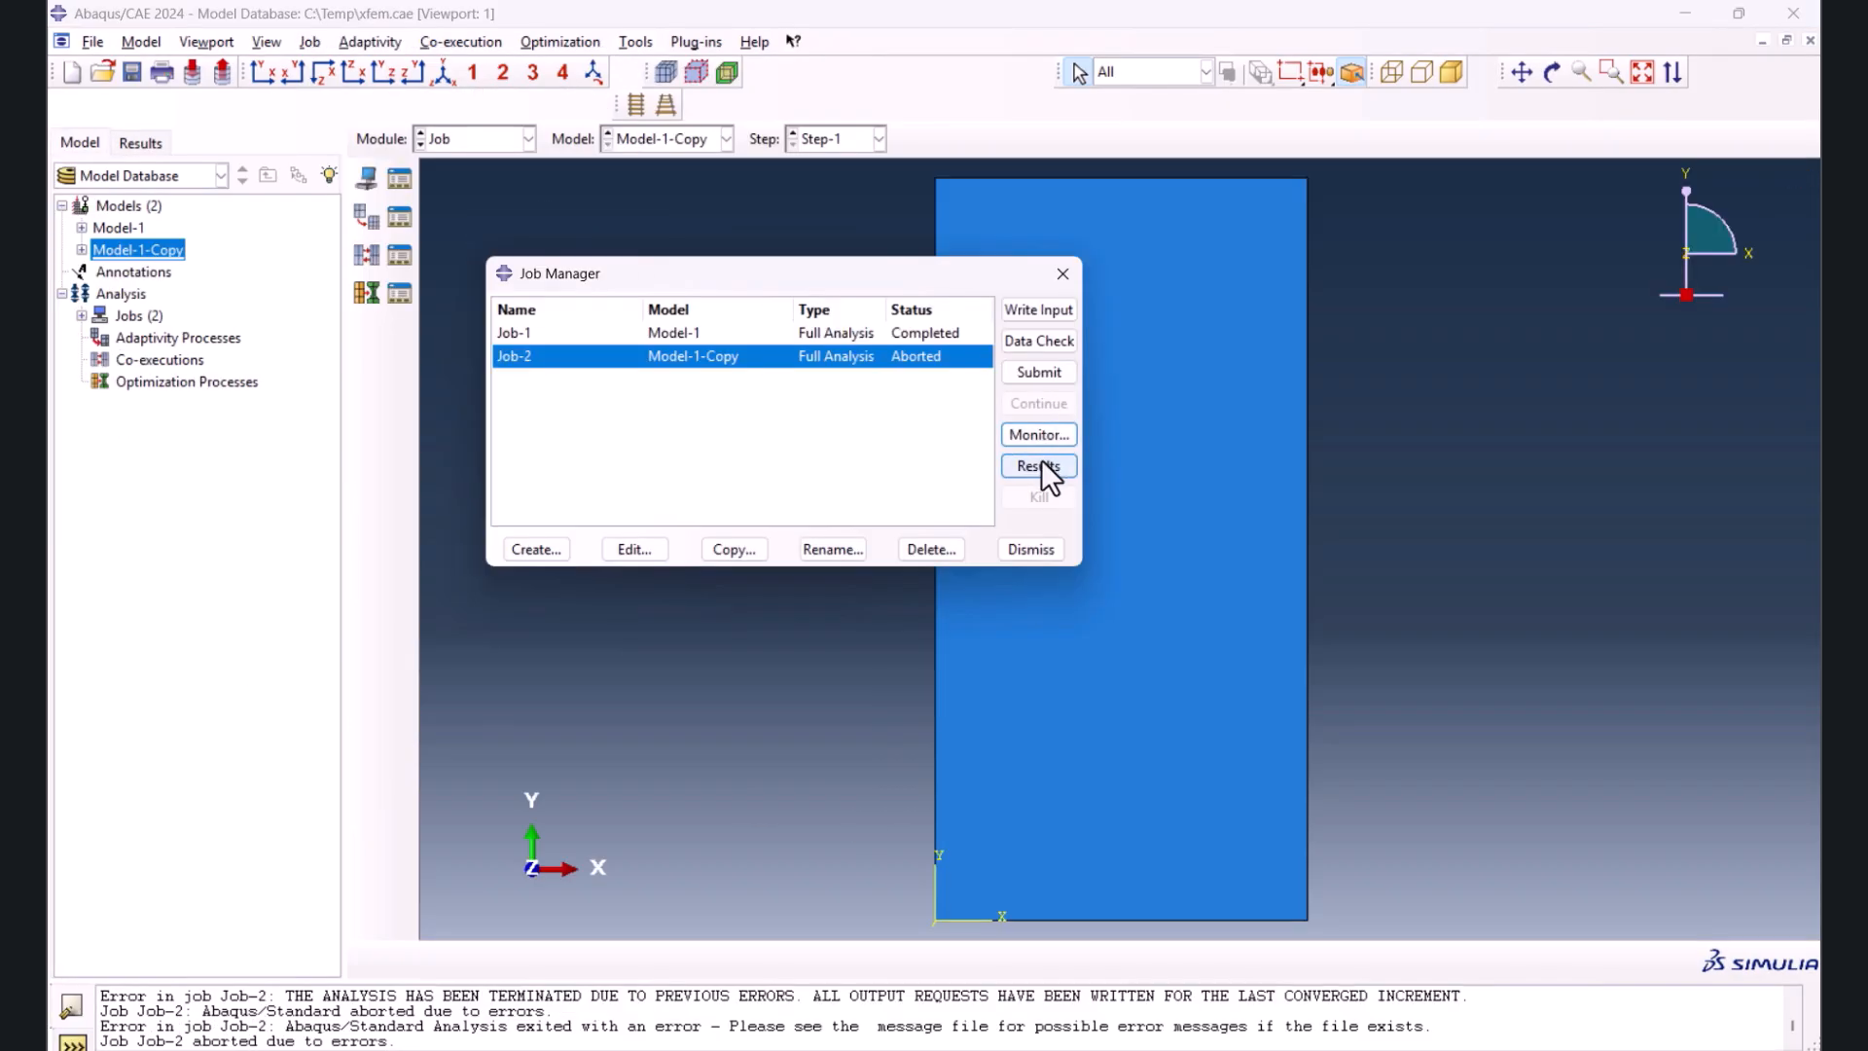
click(1039, 435)
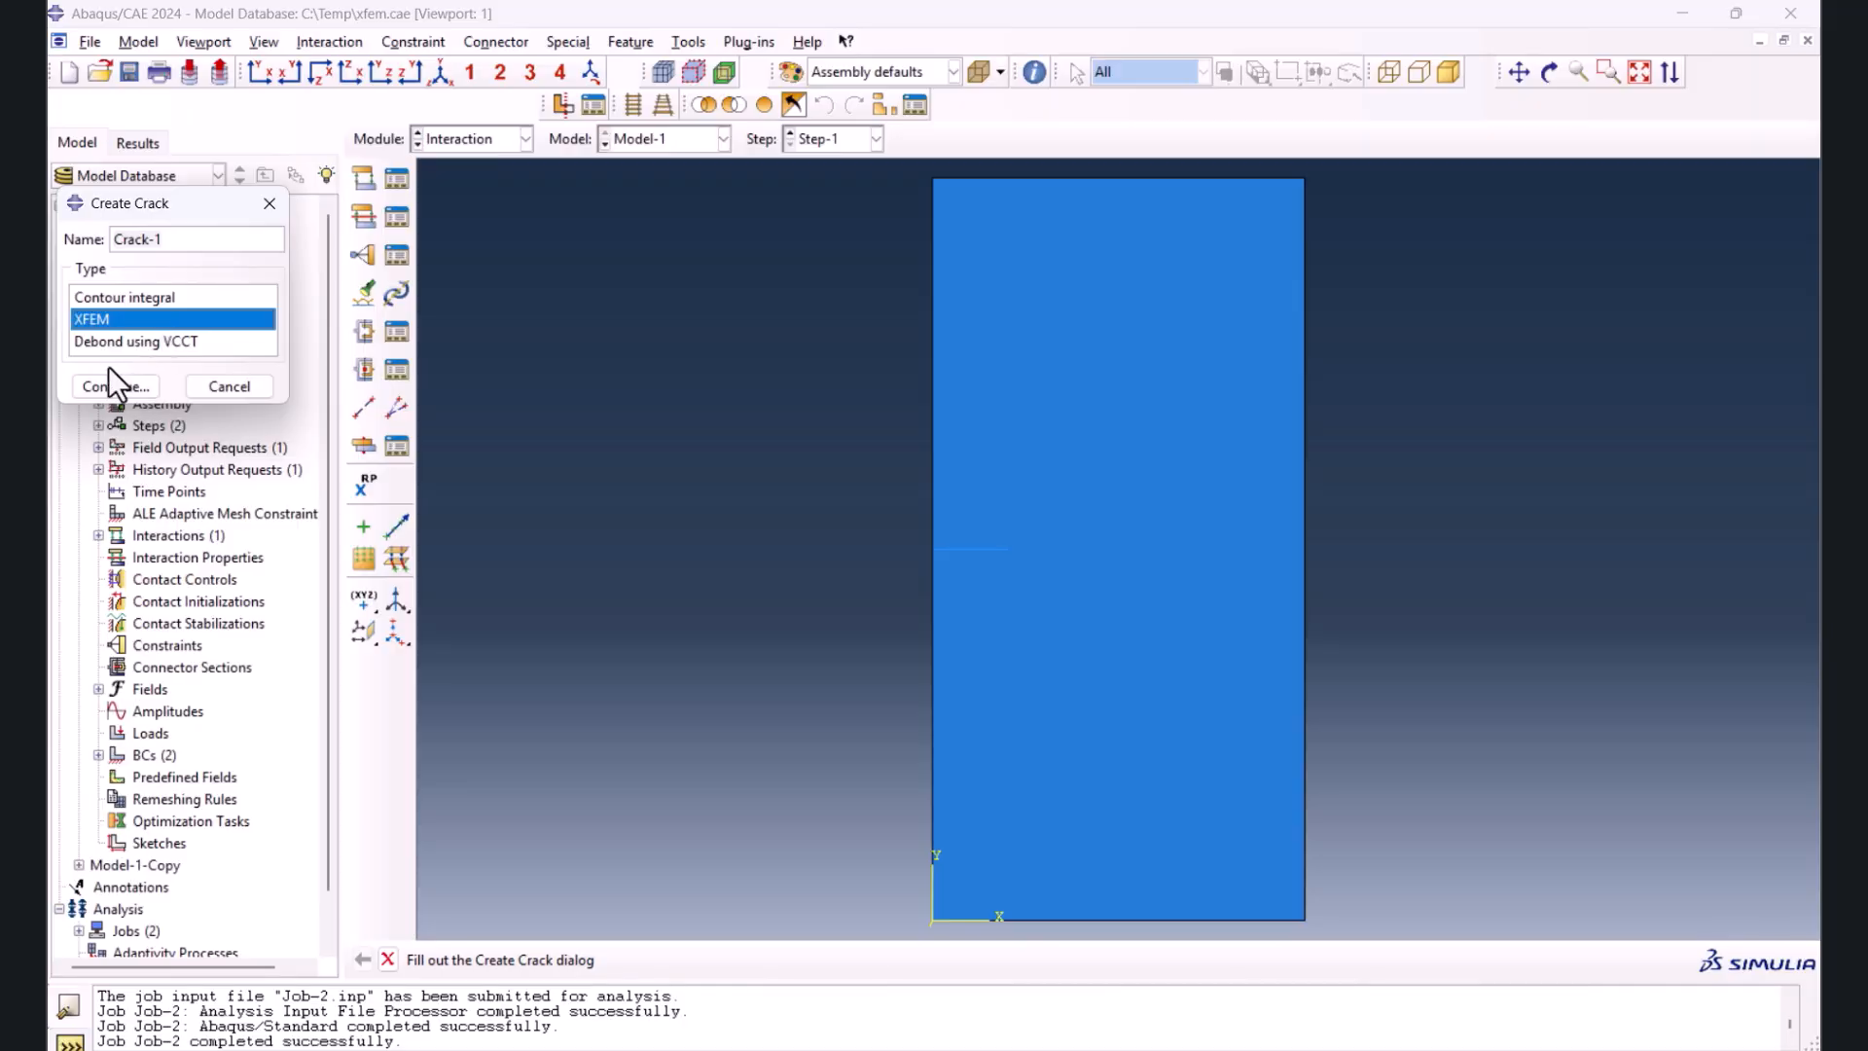
click(117, 388)
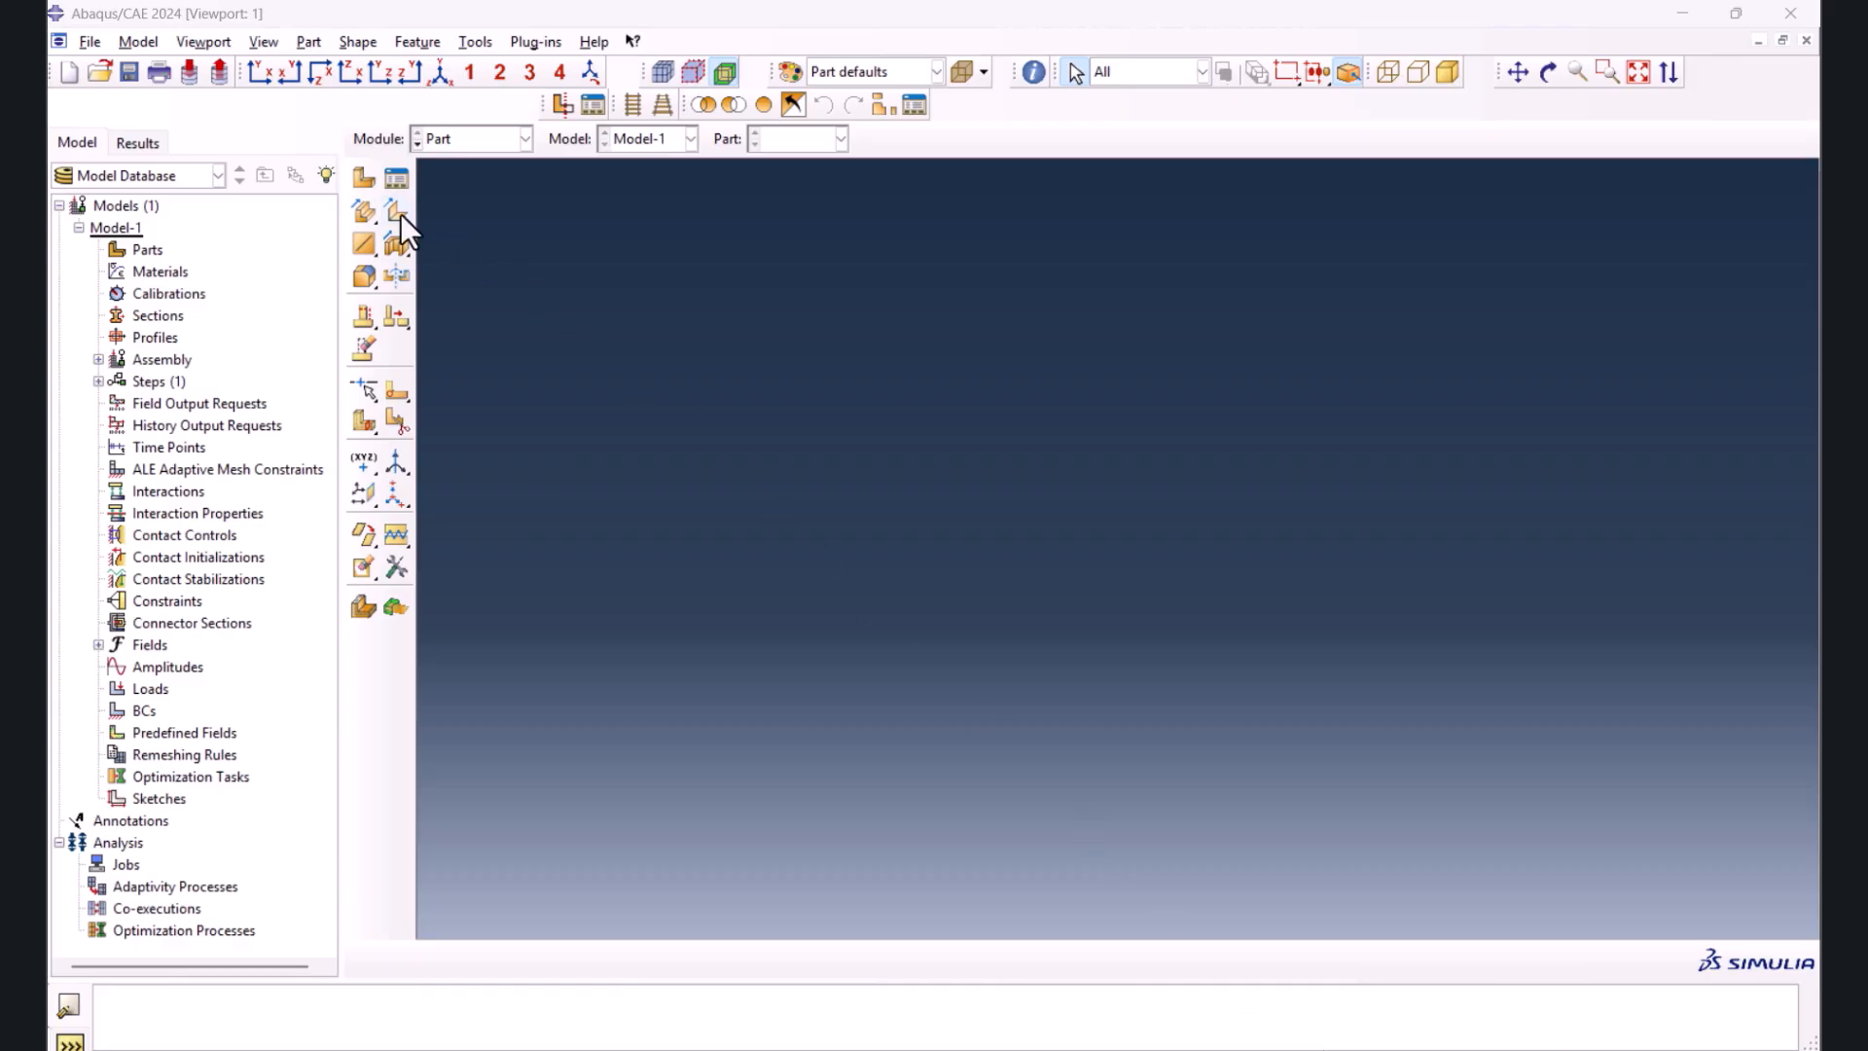
- Start a 2D planar deformable shell part named plate with an approximate size of 400
click(364, 181)
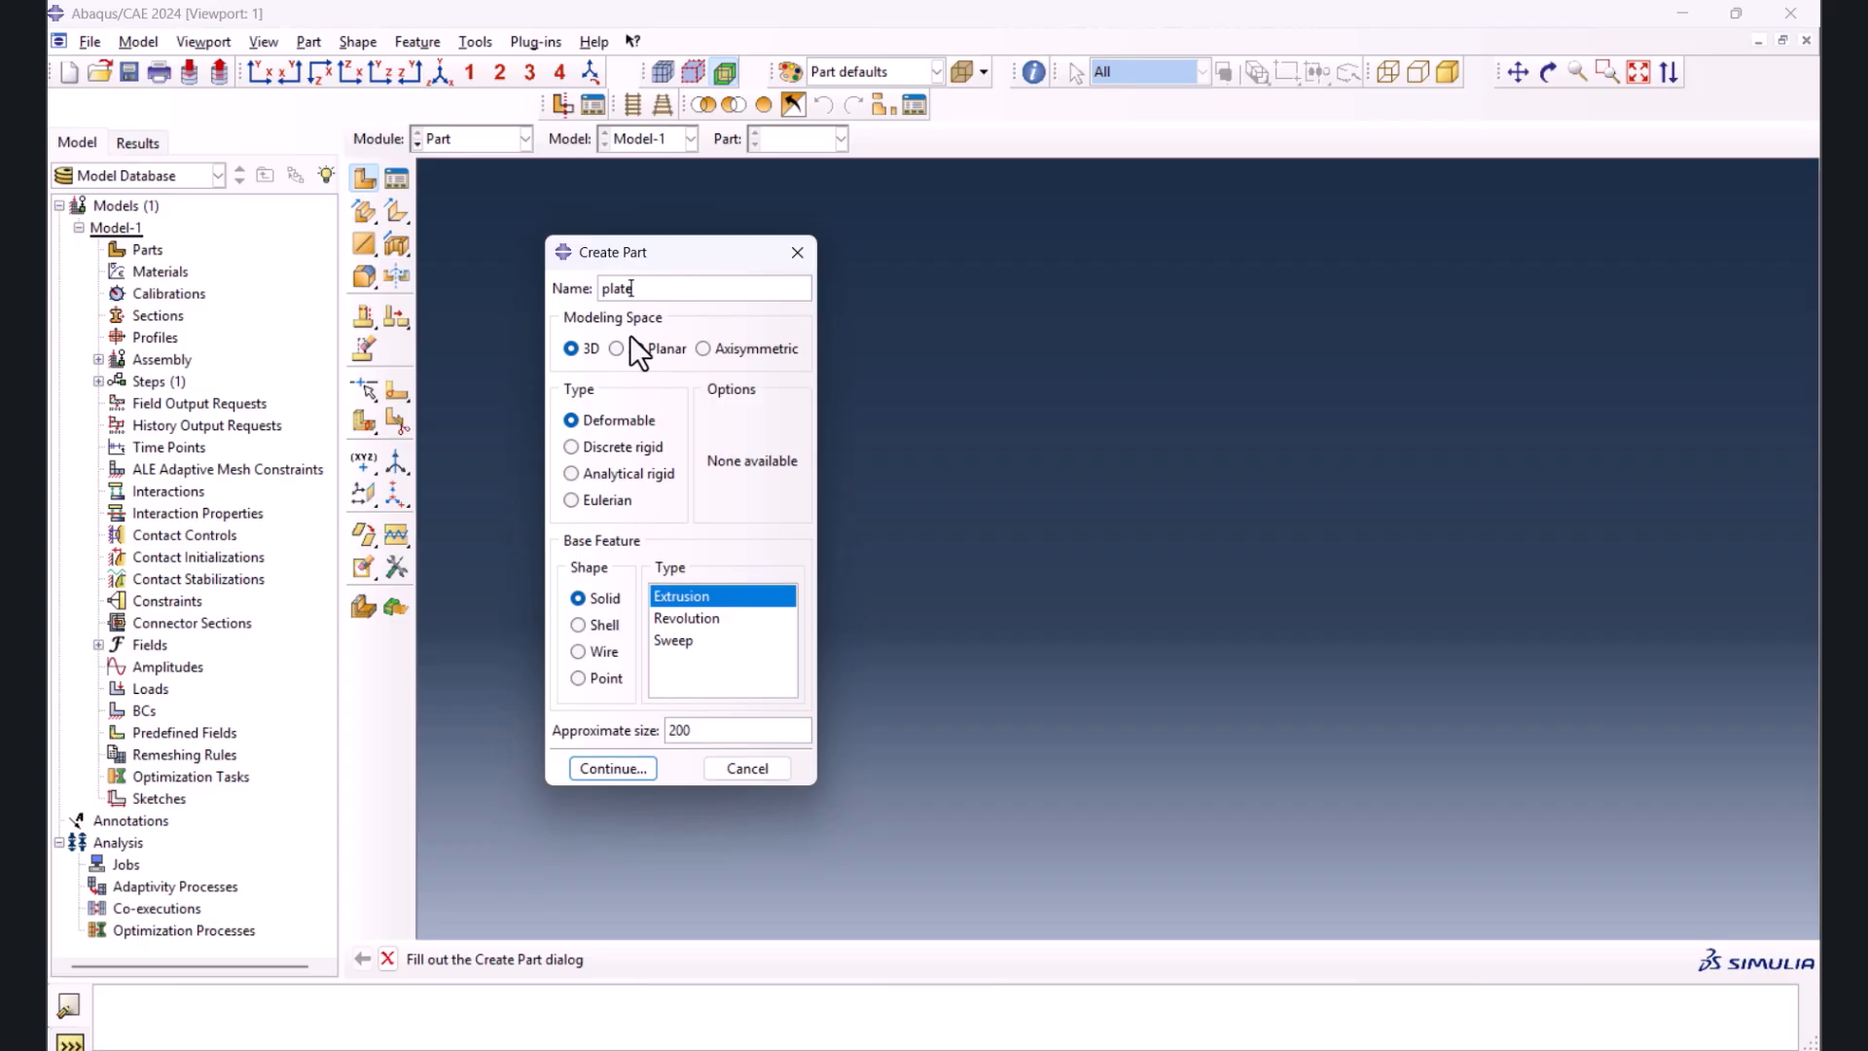
click(654, 348)
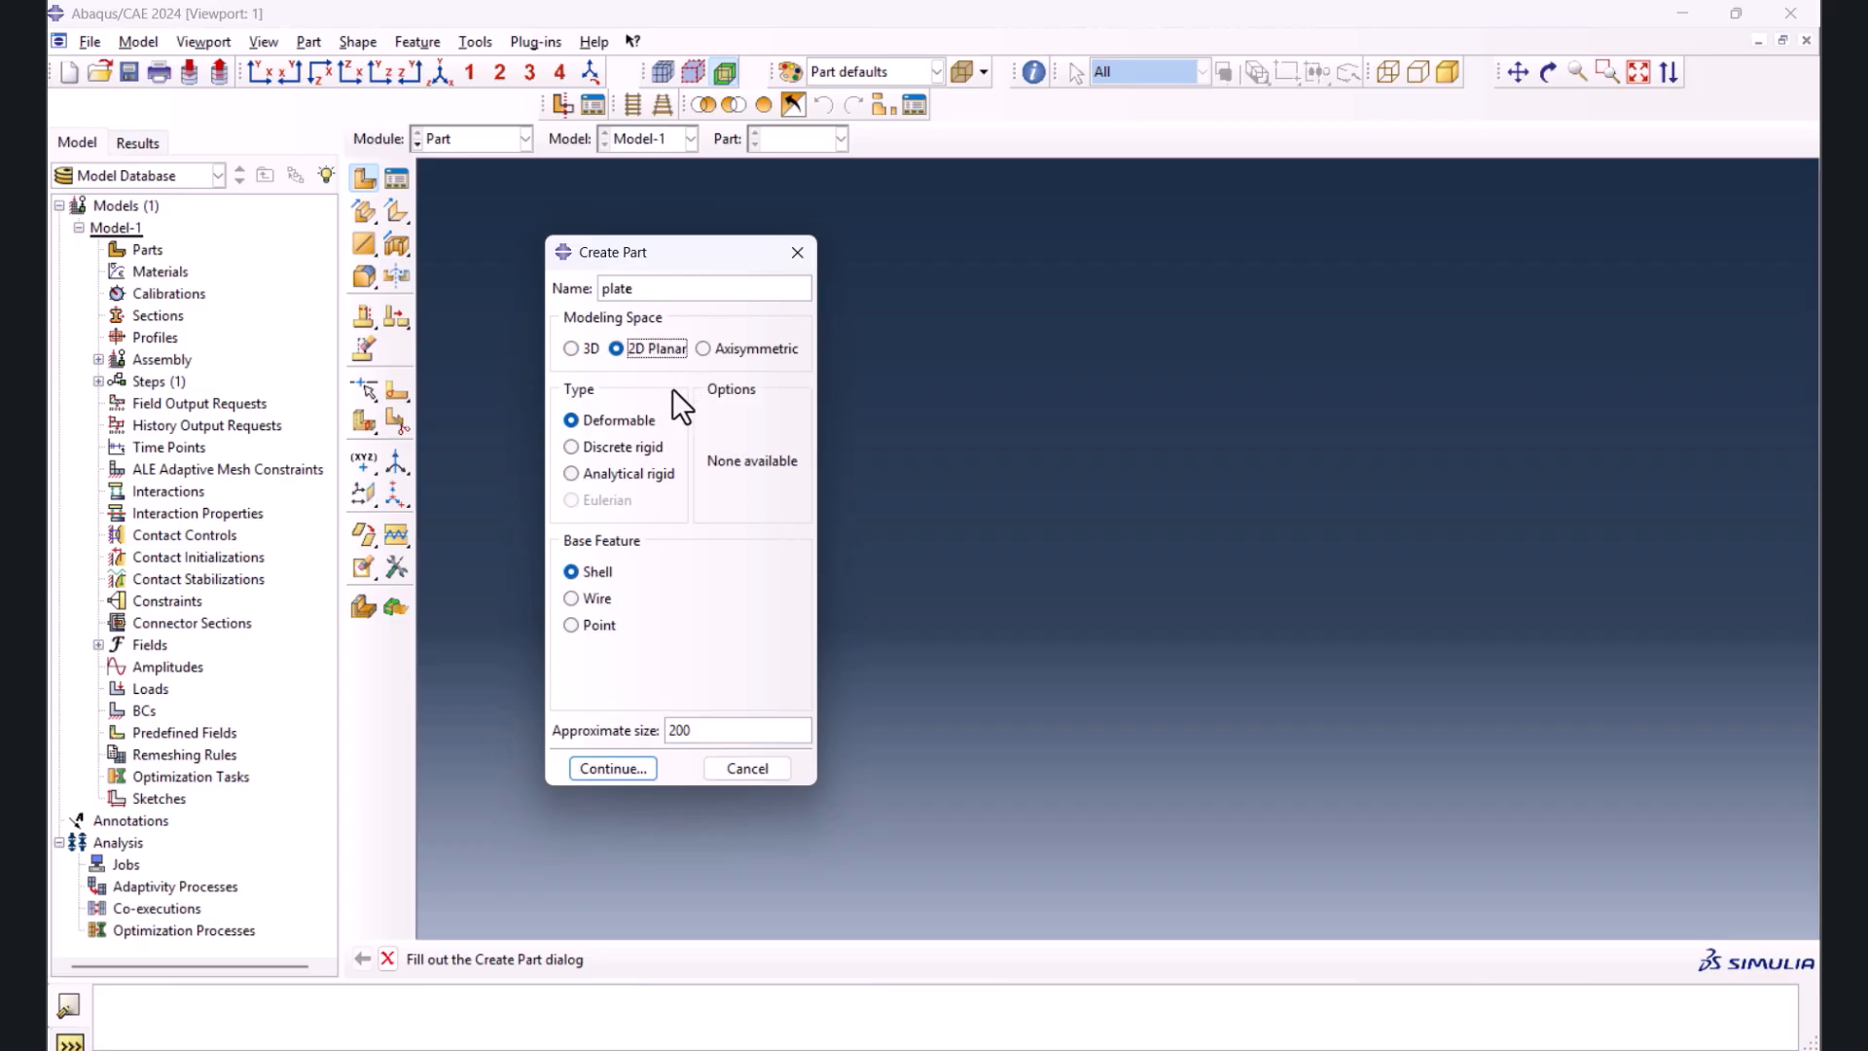
drag(676, 729, 662, 729)
click(615, 761)
- Sketch an upright rectangle about 50 wide and 80 high, with its right edge on the vertical axis
click(396, 216)
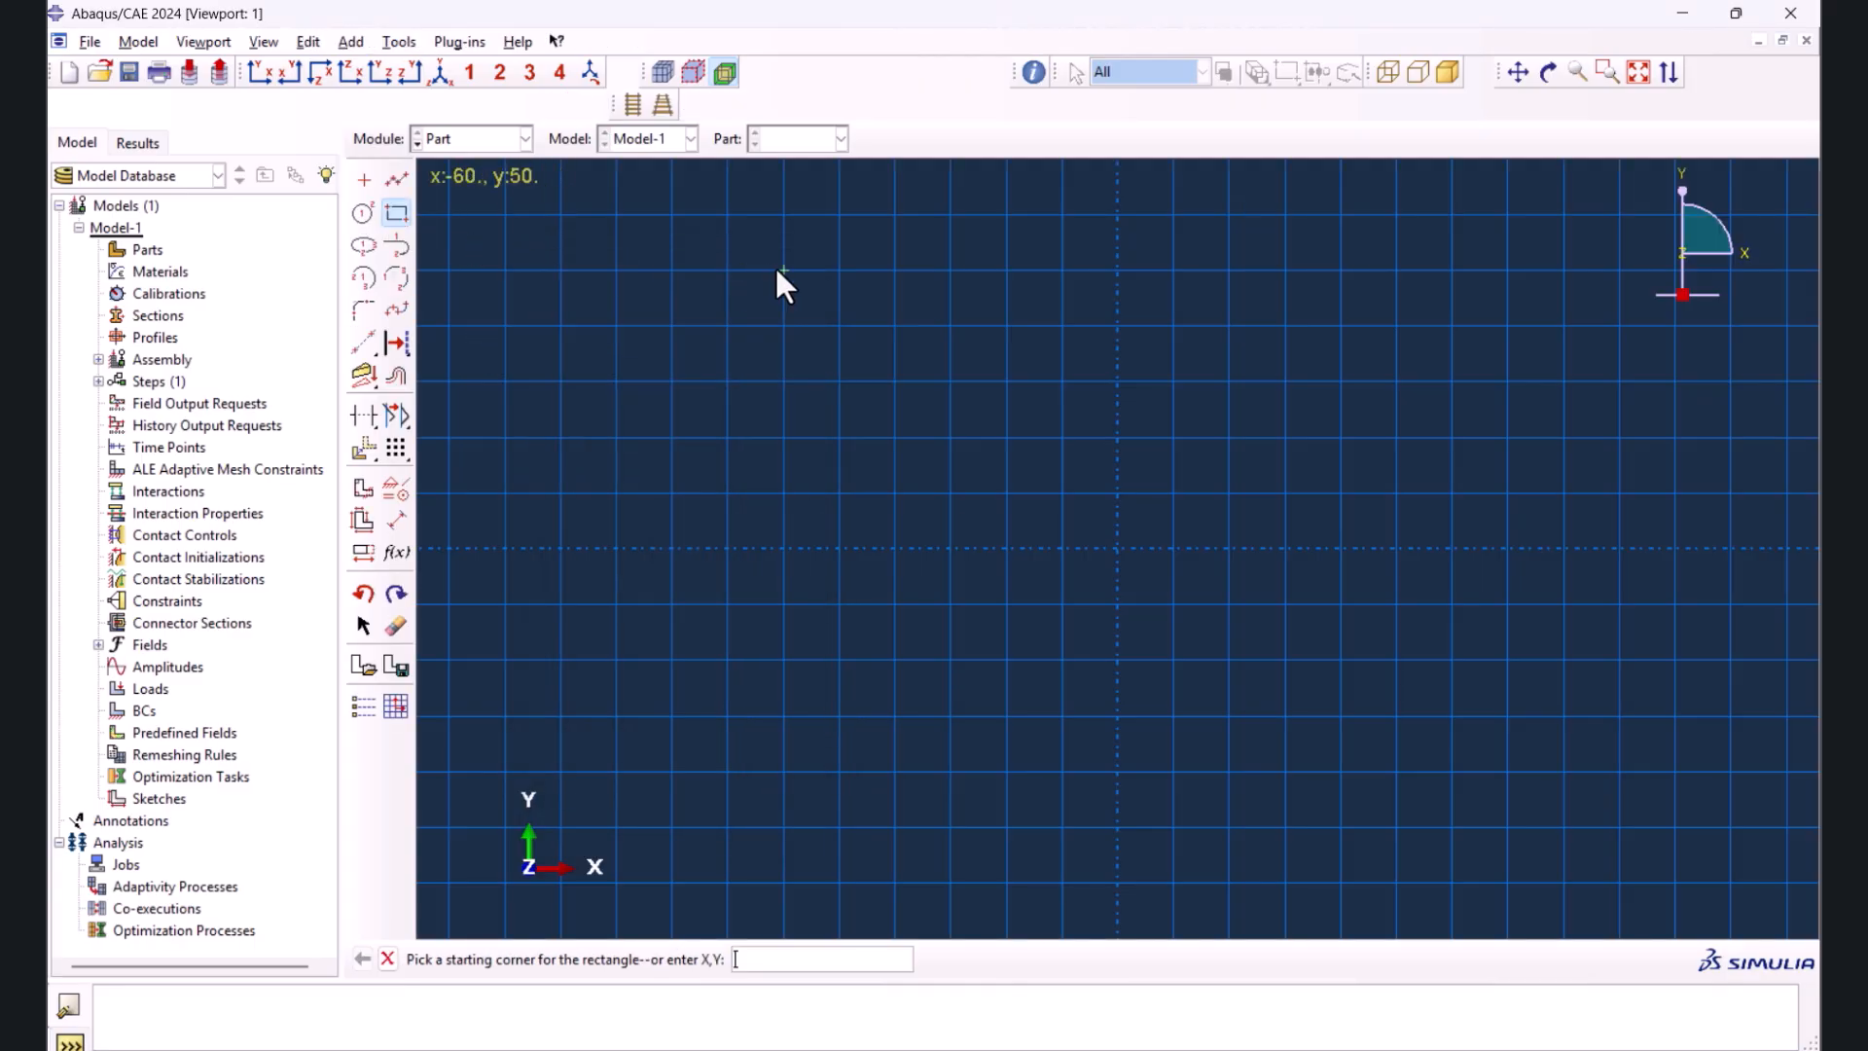
click(839, 271)
click(1118, 717)
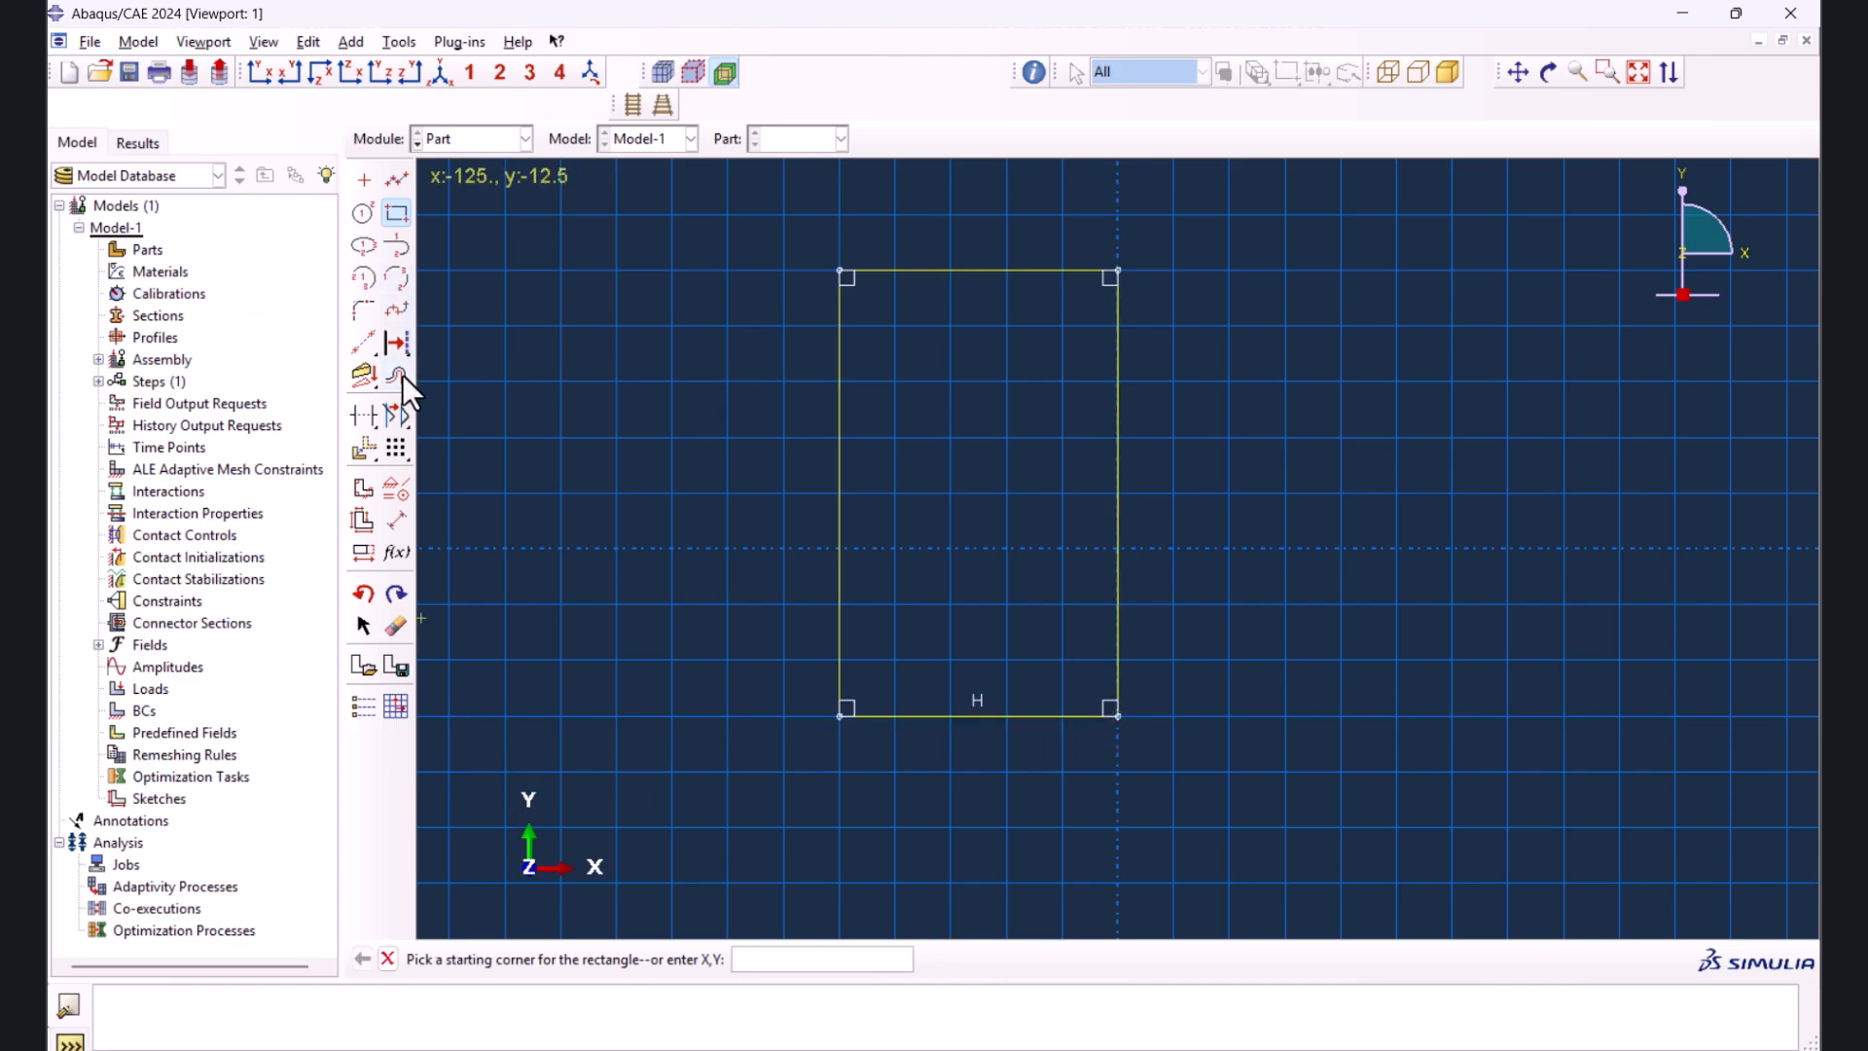
- Dimension the rectangle to a height of 200 and a width of 100, and finish the plate's sketch
click(397, 520)
click(837, 463)
click(753, 469)
text(200)
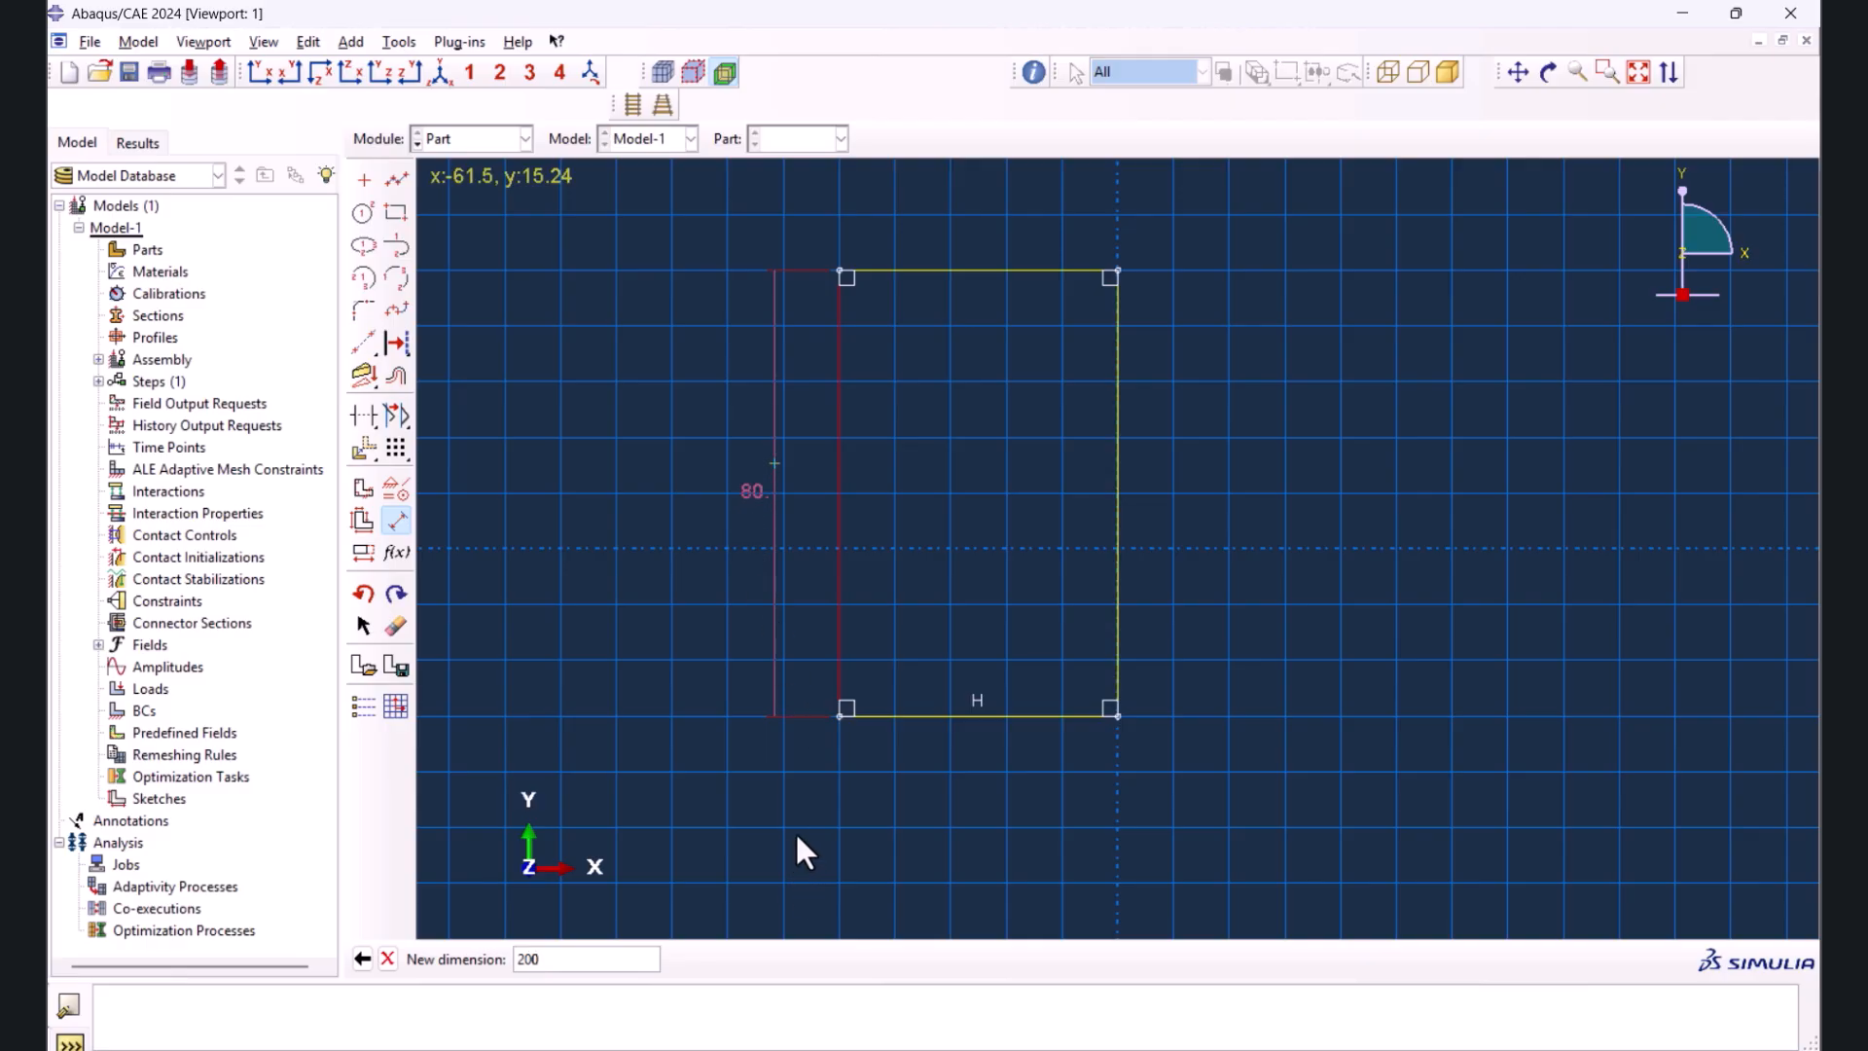
key(Return)
click(938, 719)
click(938, 771)
text(100)
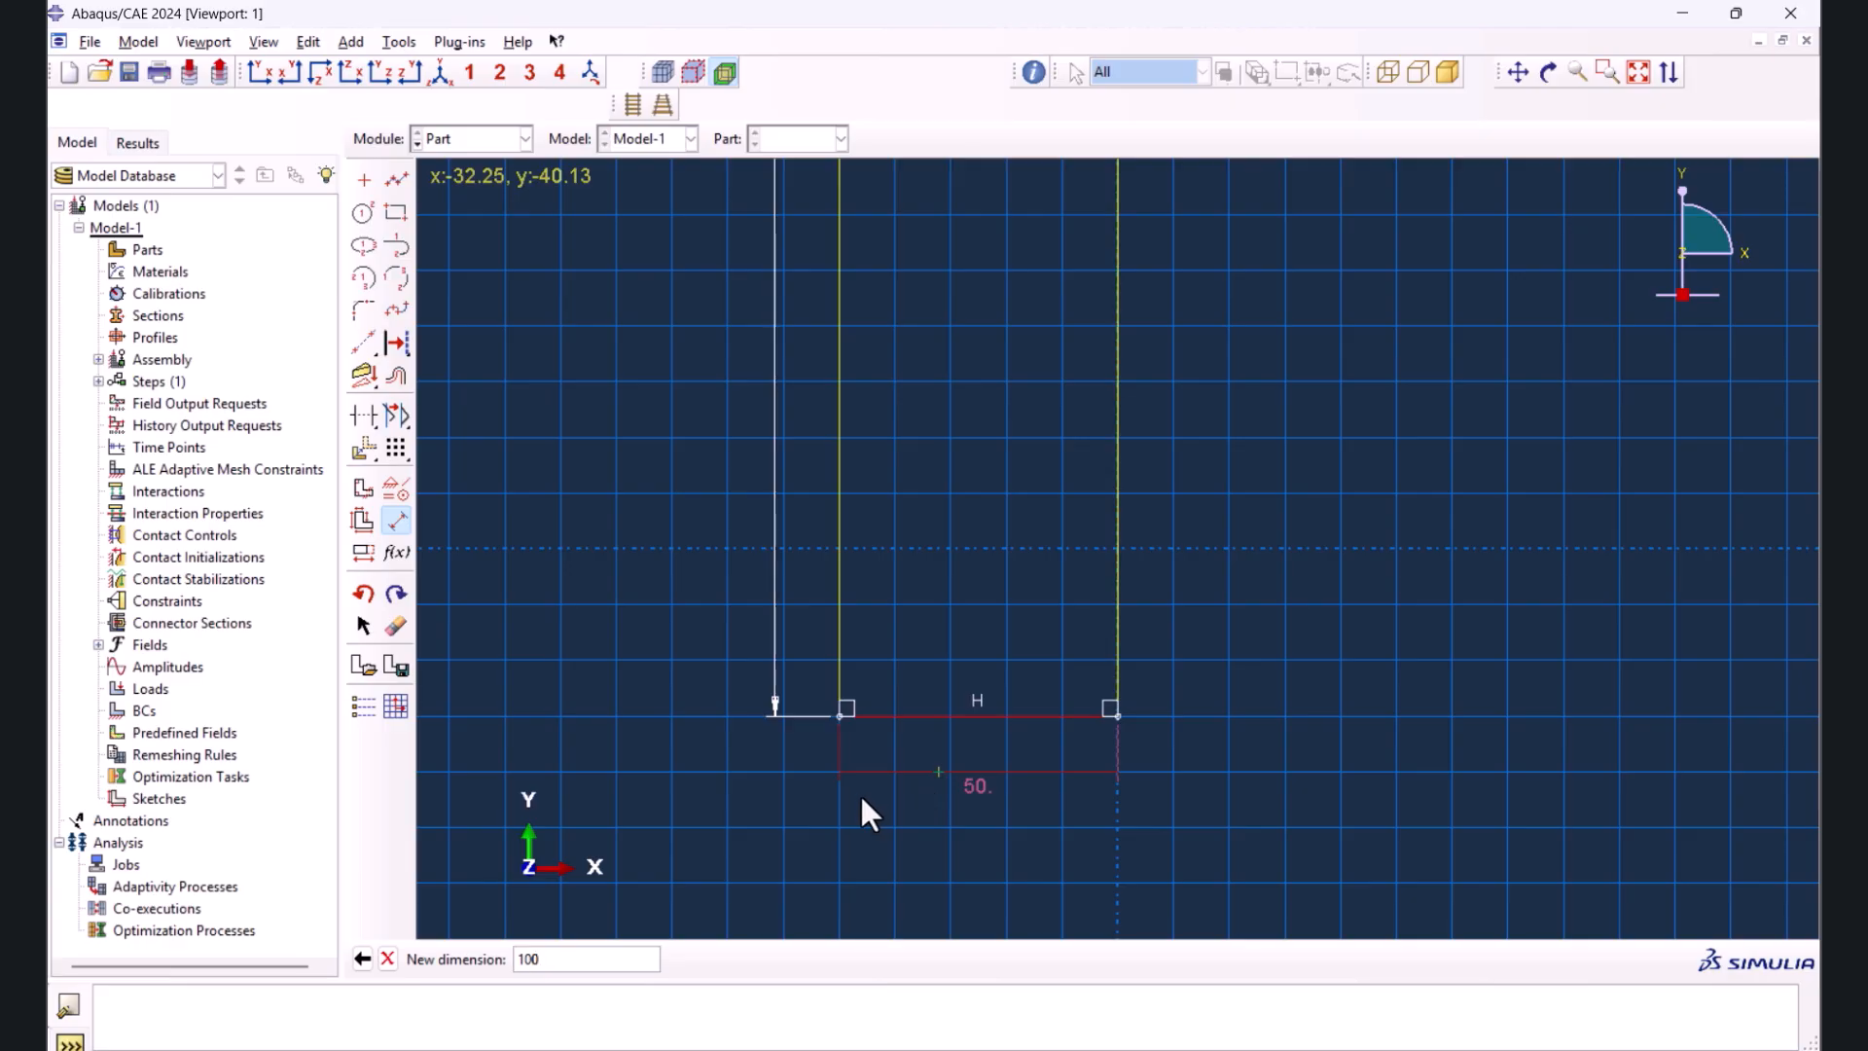
key(Return)
middle_click(718, 798)
click(661, 959)
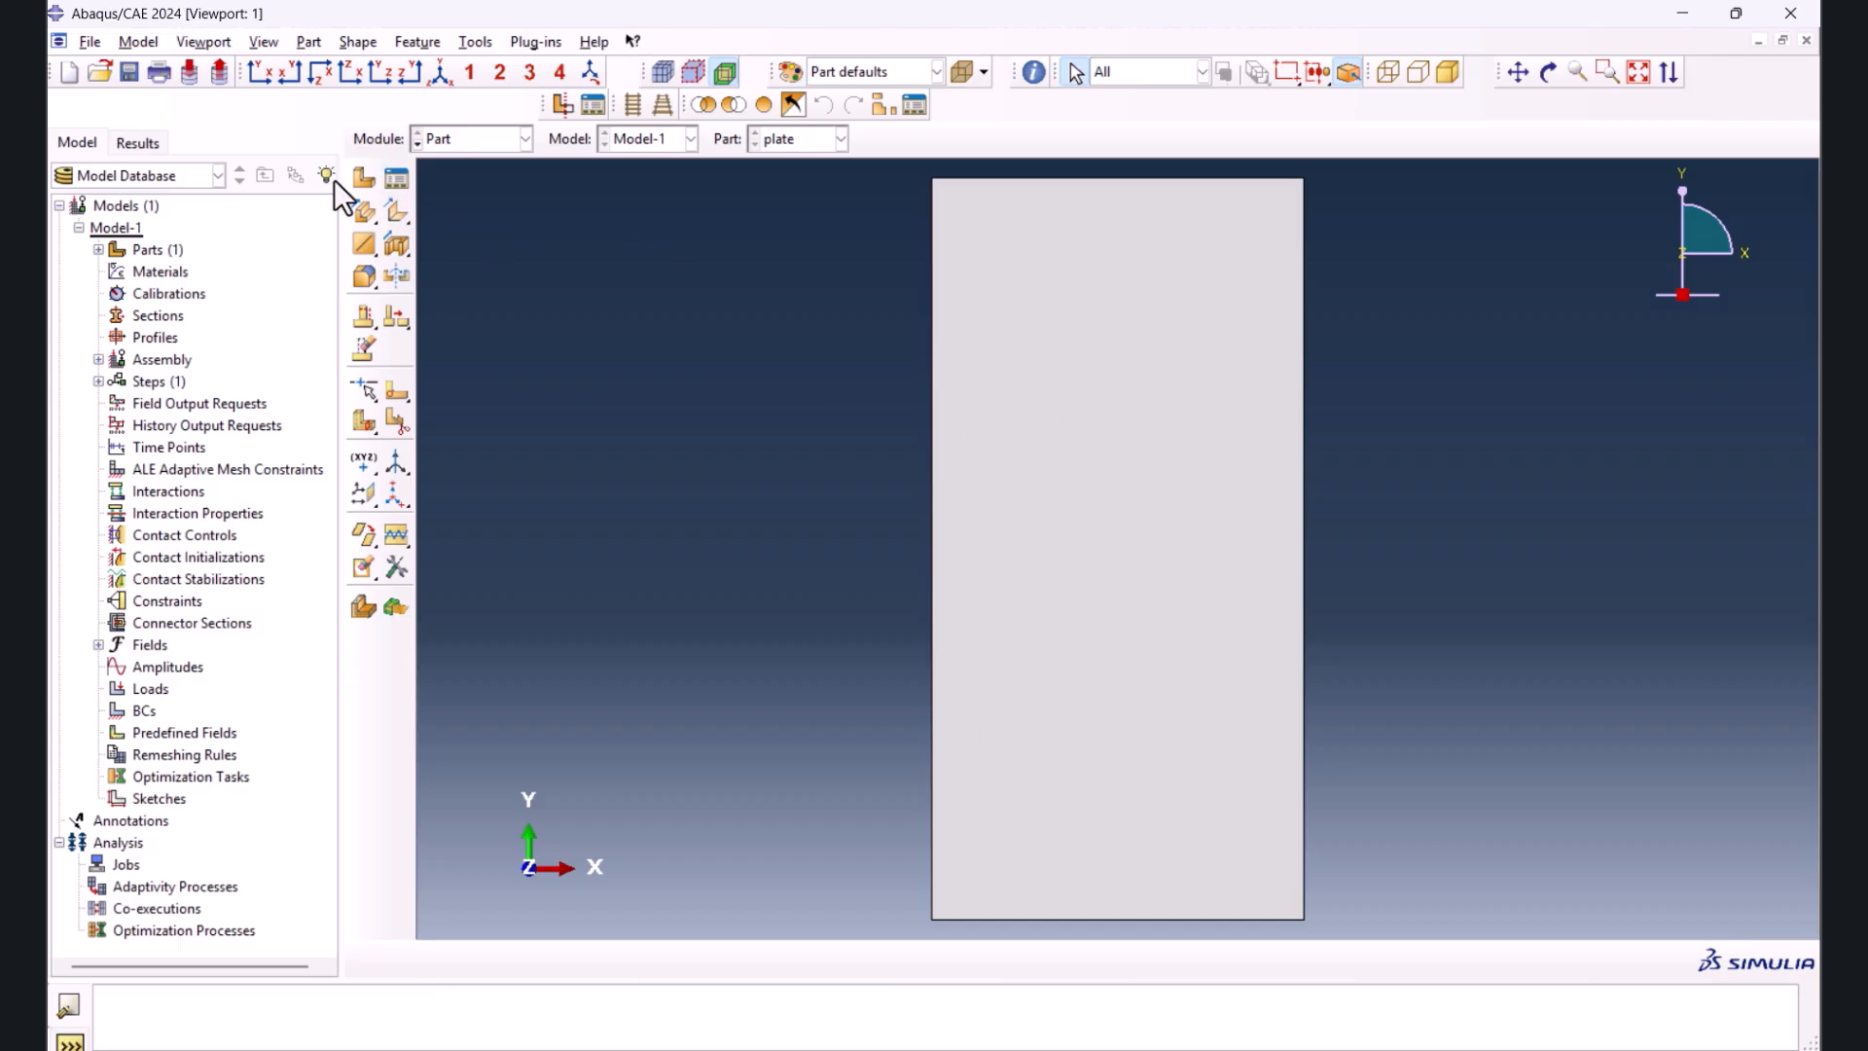
- Start a 2D planar deformable wire part and sketch a horizontal line about 40 long, running from the origin in negative X
click(364, 179)
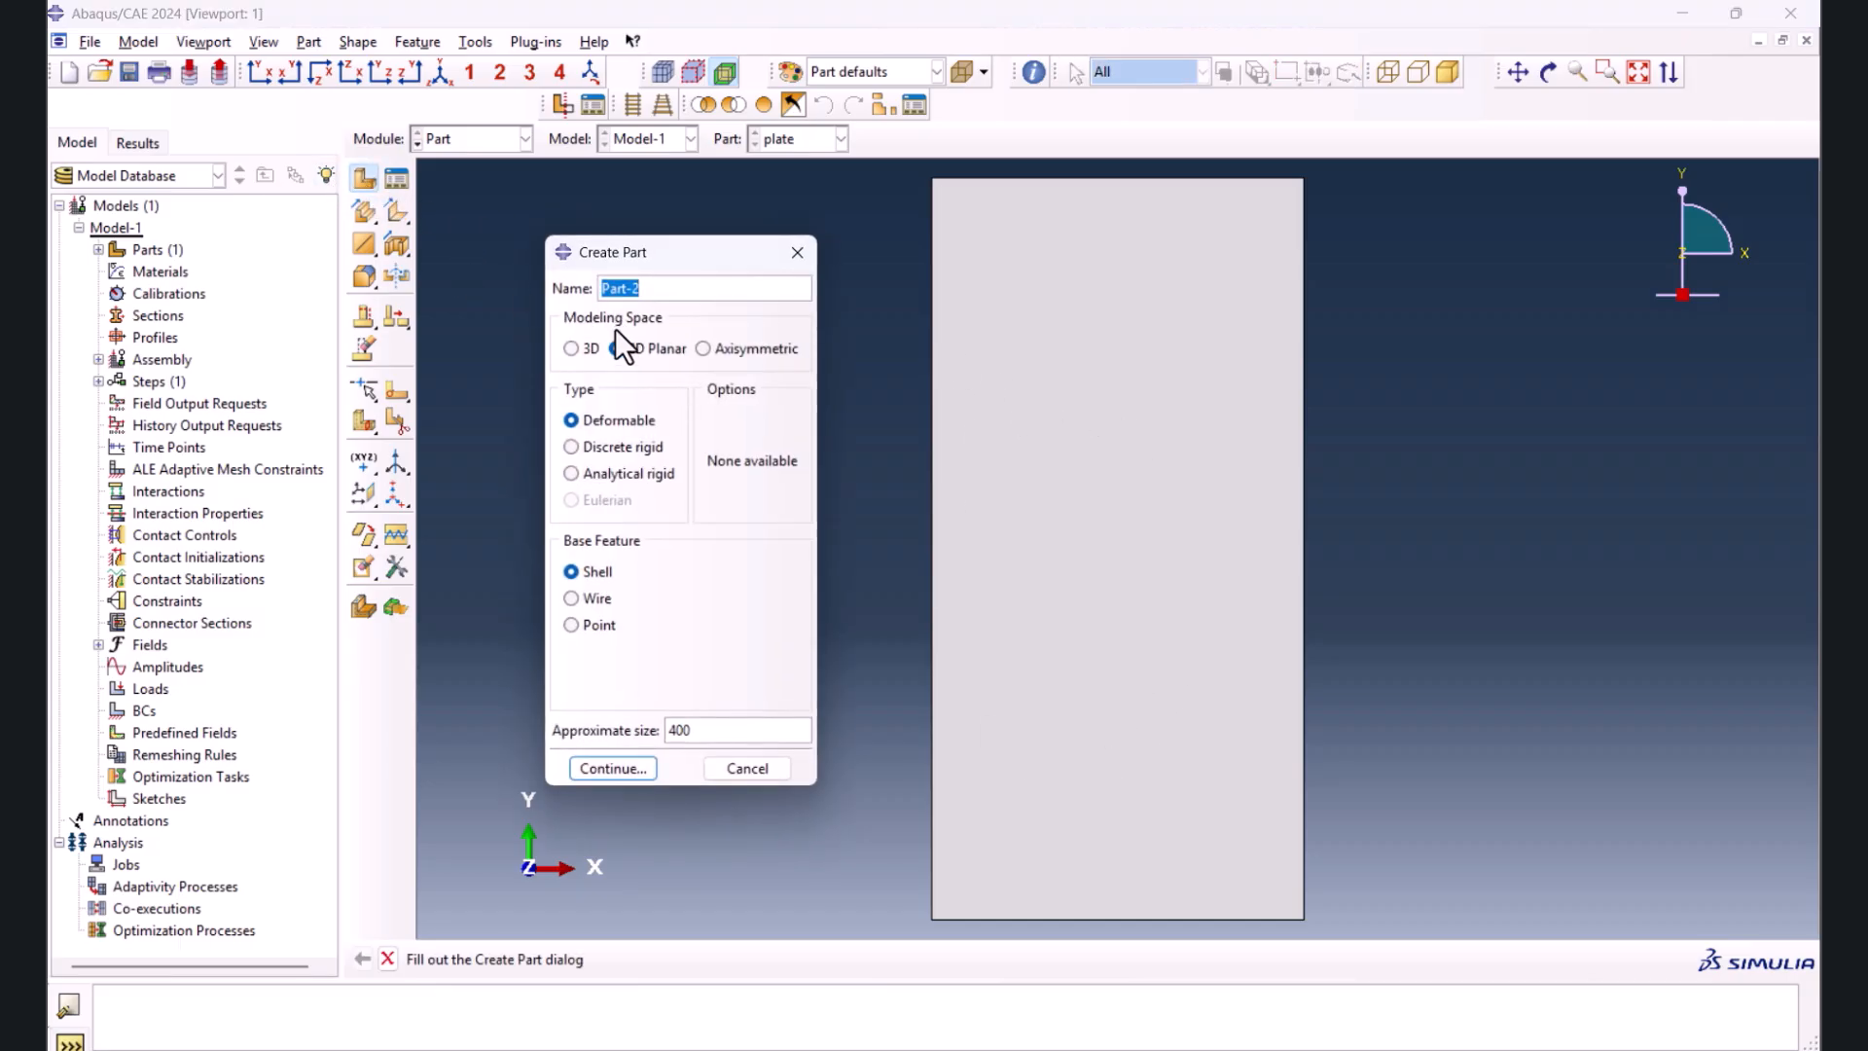
click(596, 599)
click(611, 768)
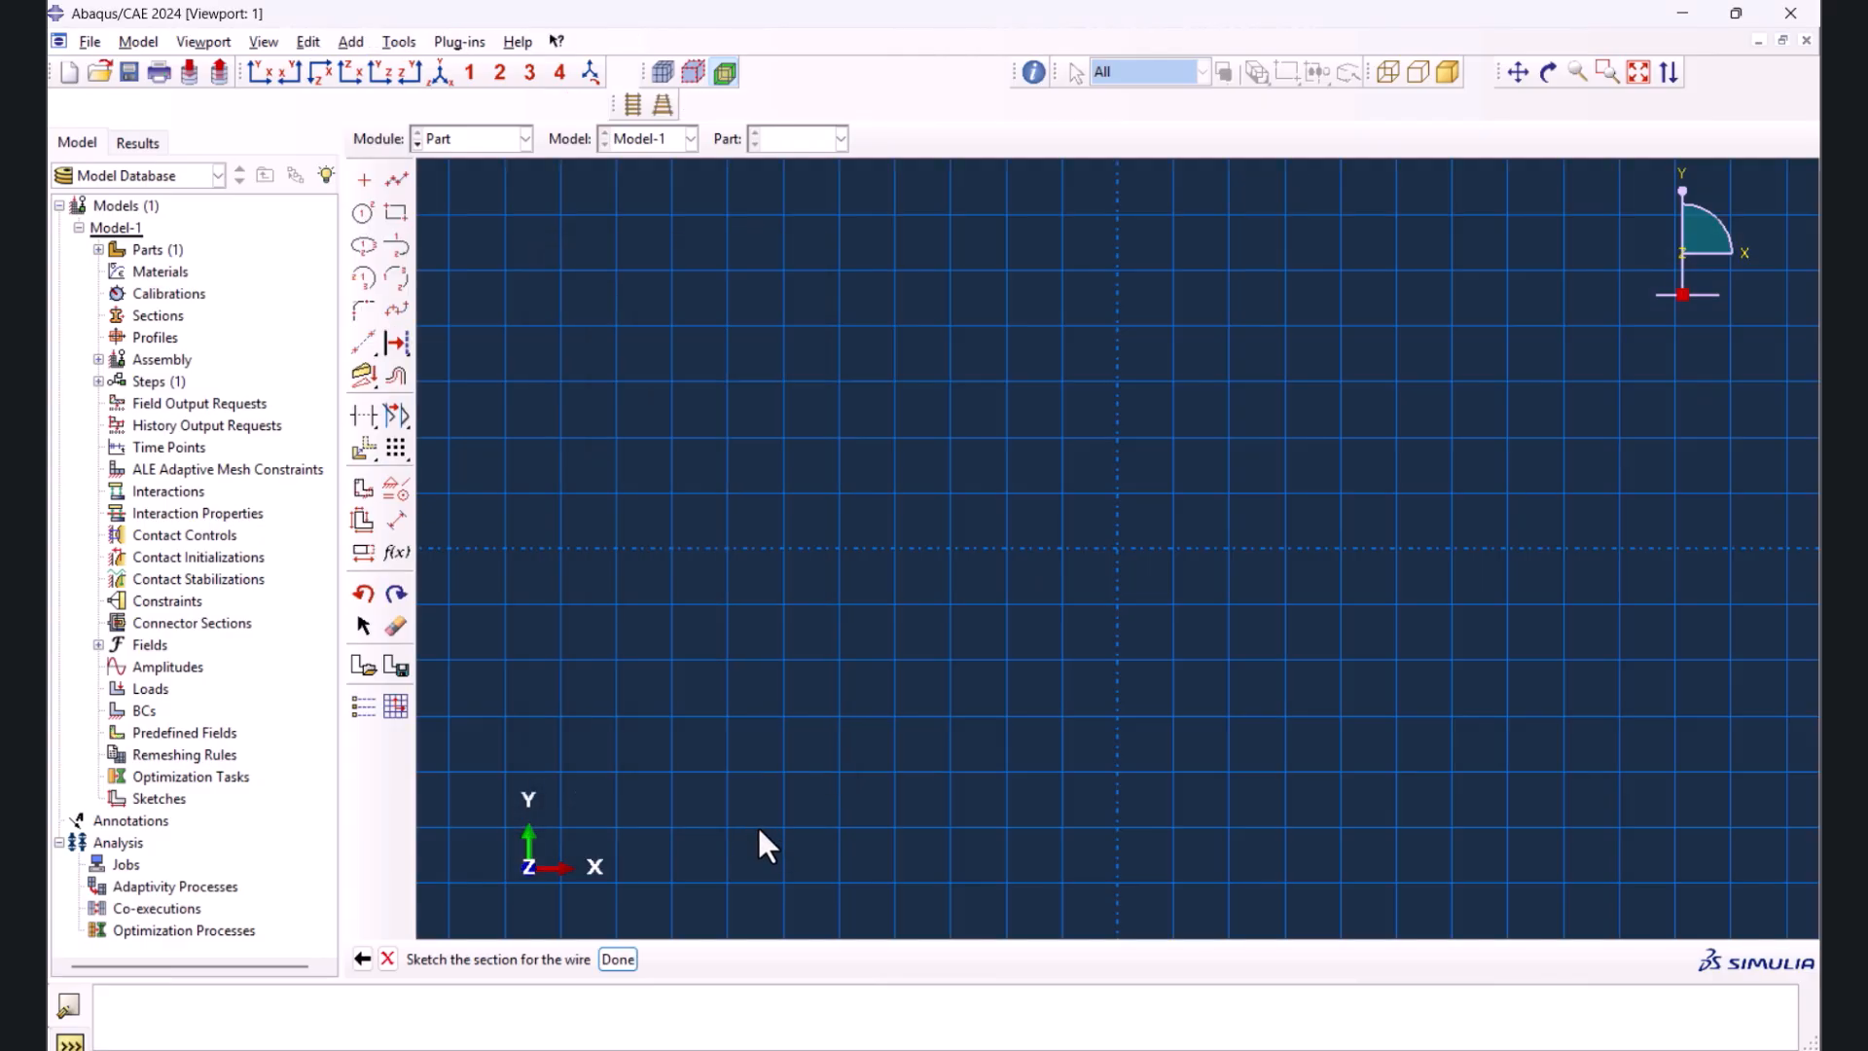
click(407, 182)
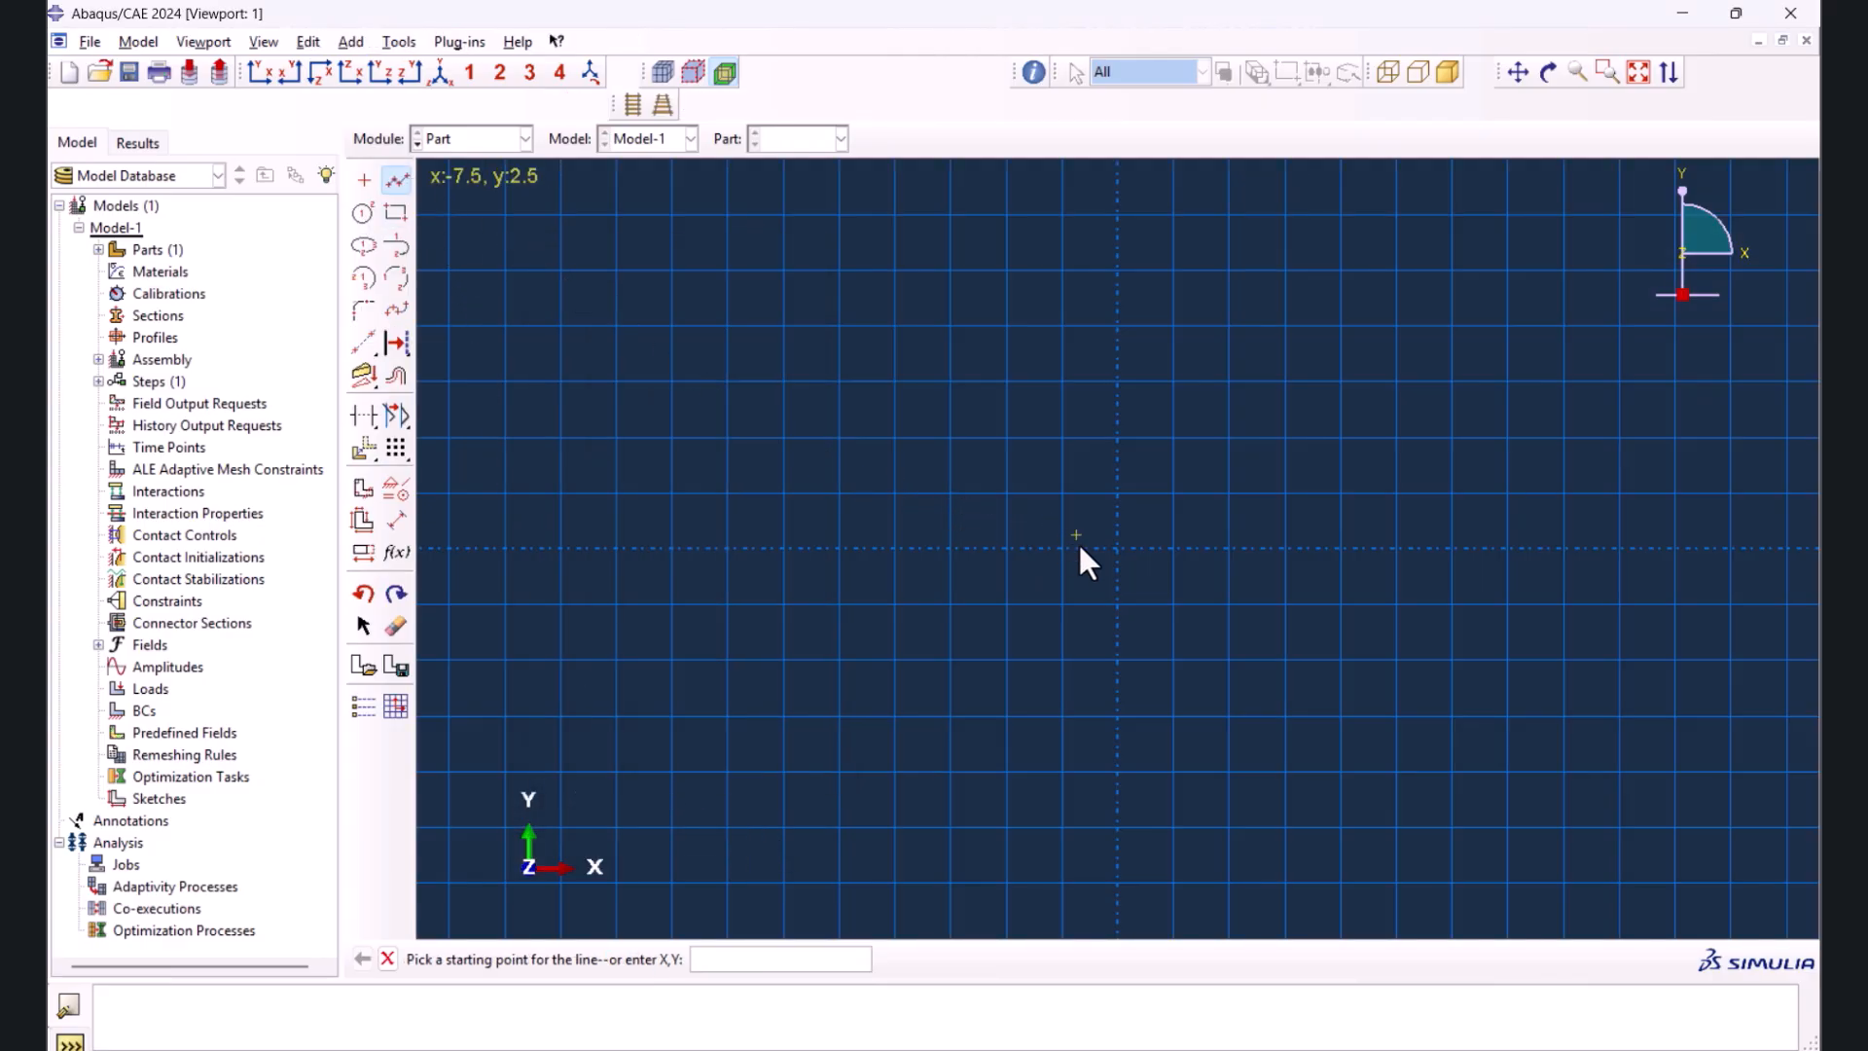
click(1117, 548)
click(908, 549)
- Dimension the horizontal crack line to a length of 20 and finish the wire part's sketch
click(396, 519)
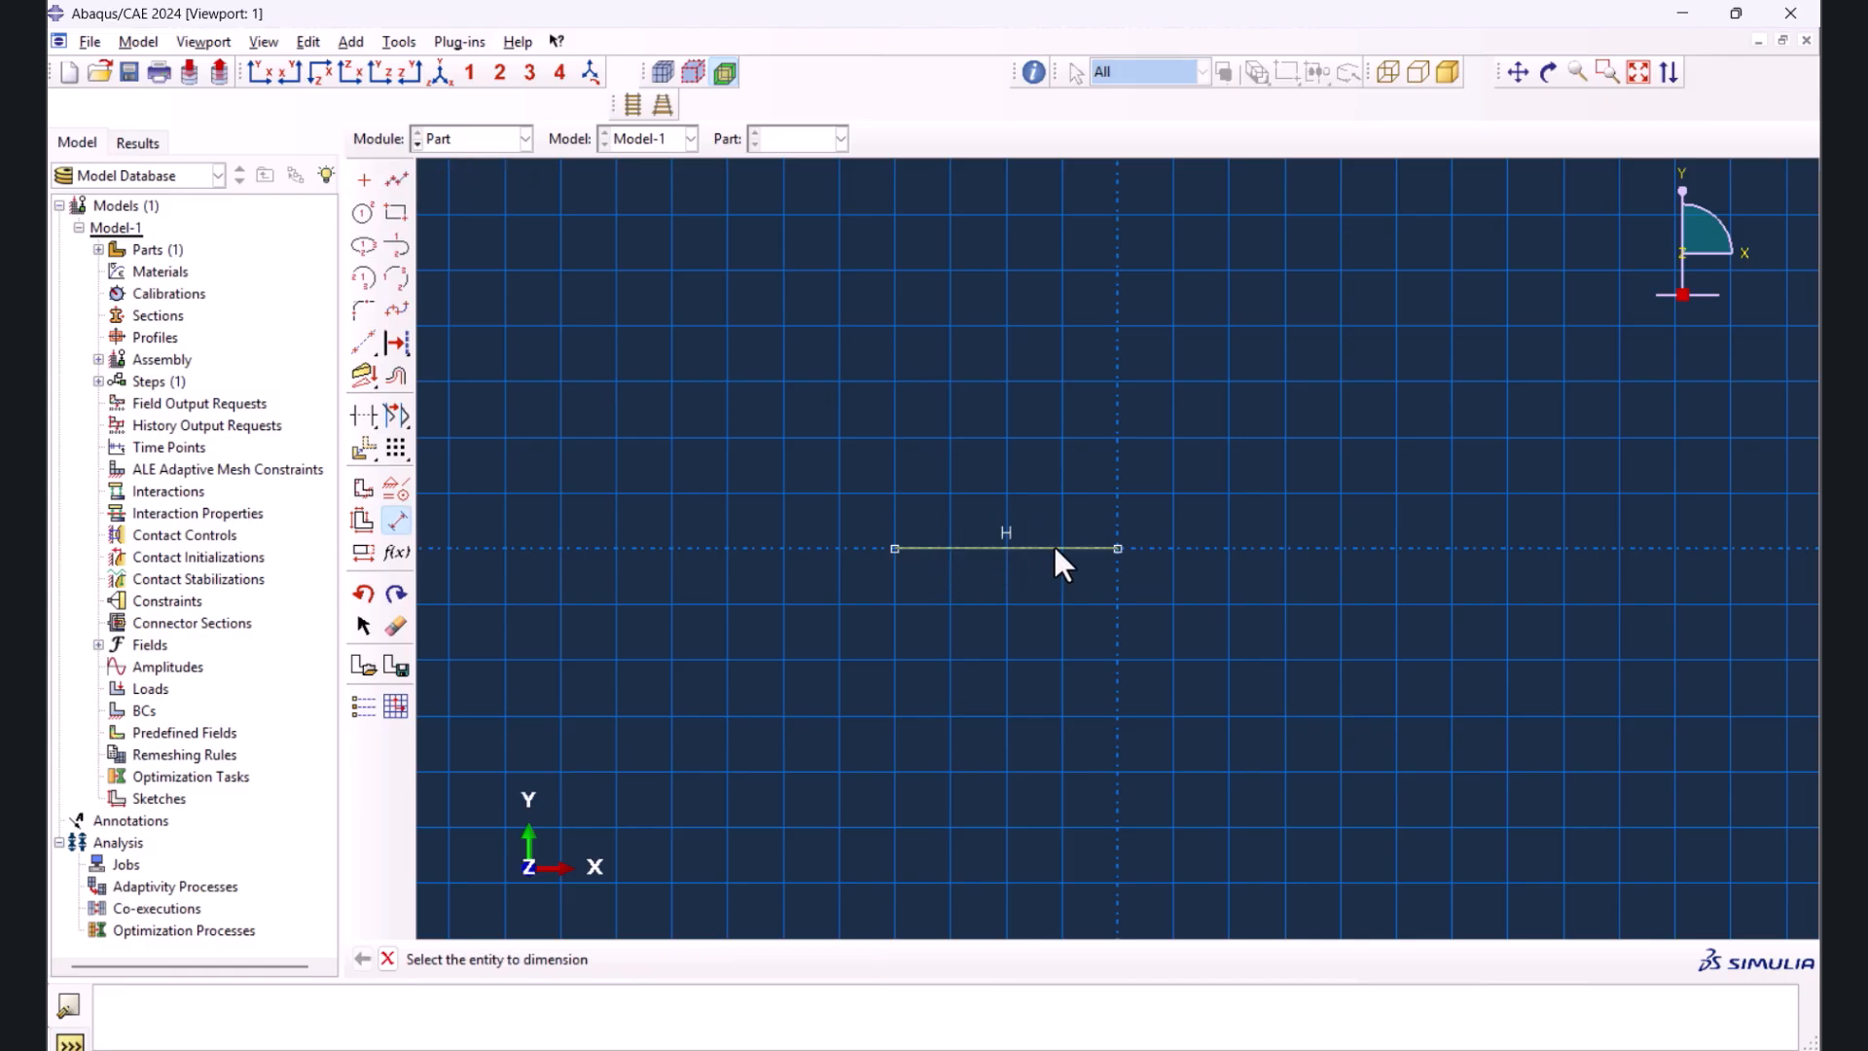
click(1047, 546)
click(1040, 662)
text(10)
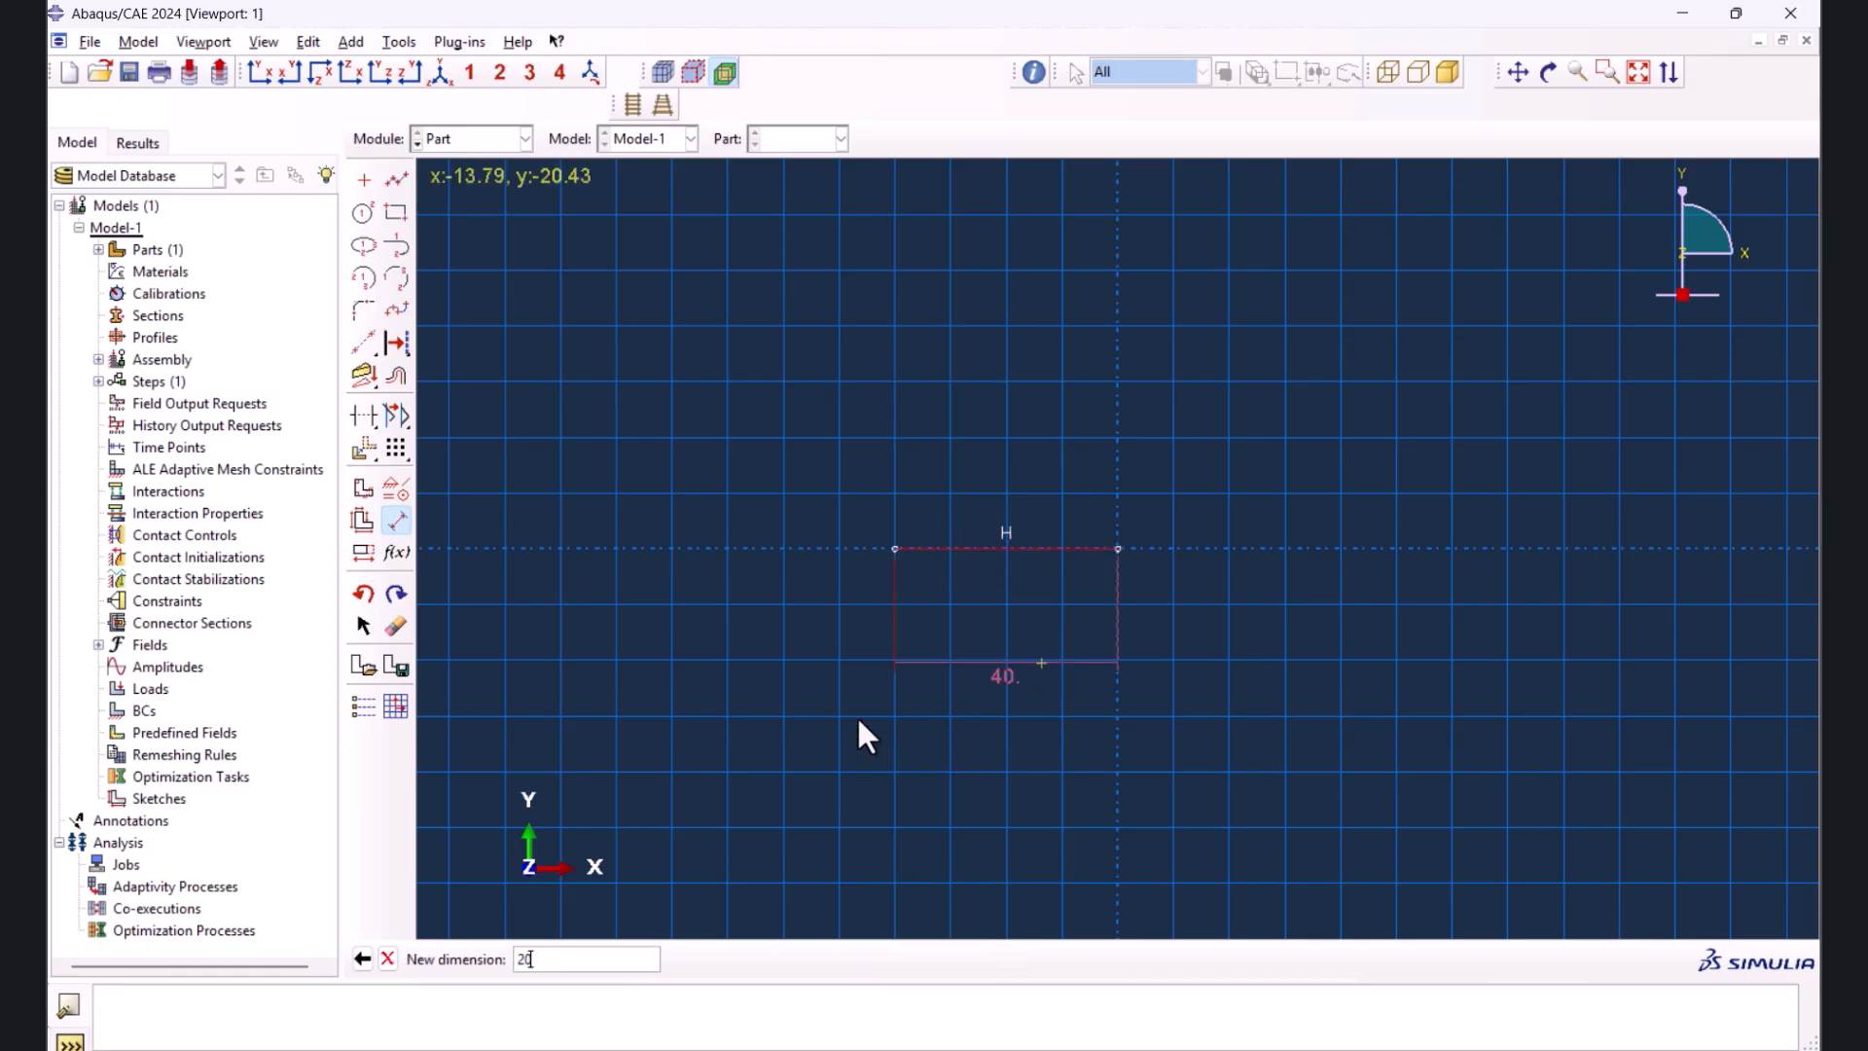
key(Return)
middle_click(814, 730)
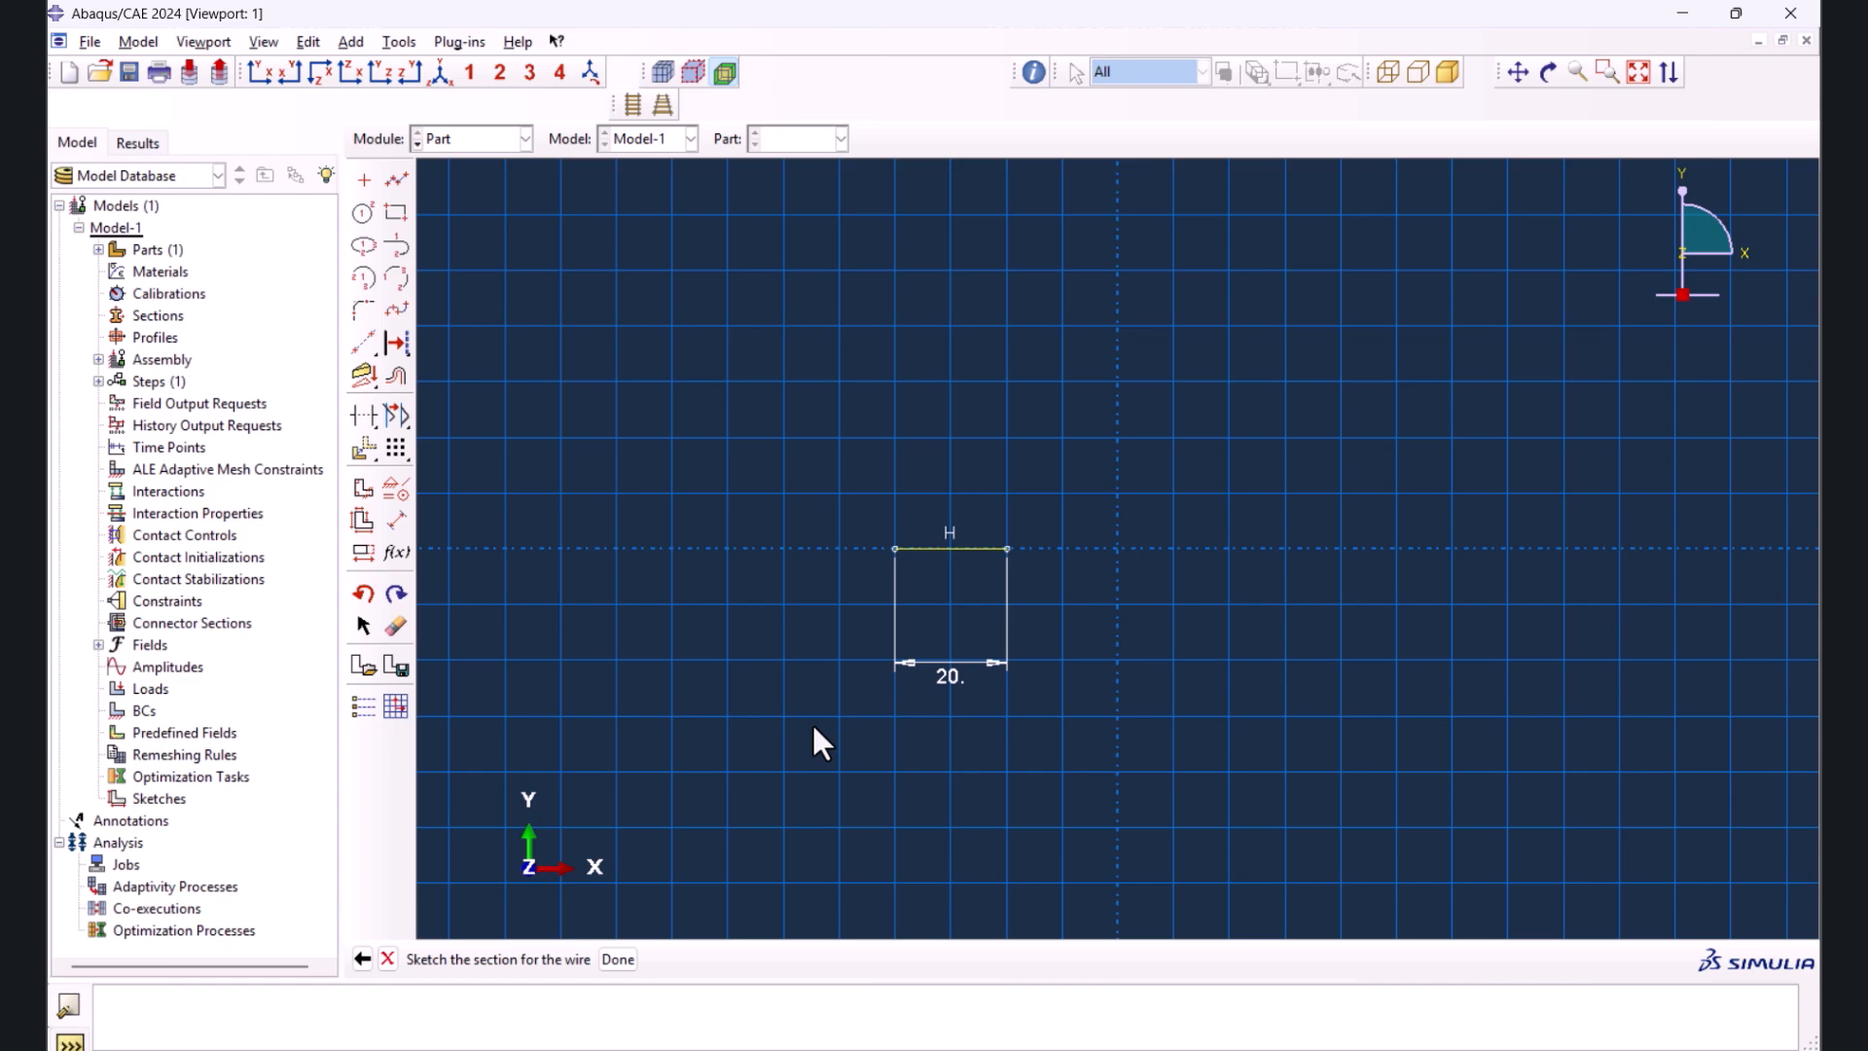
middle_click(814, 729)
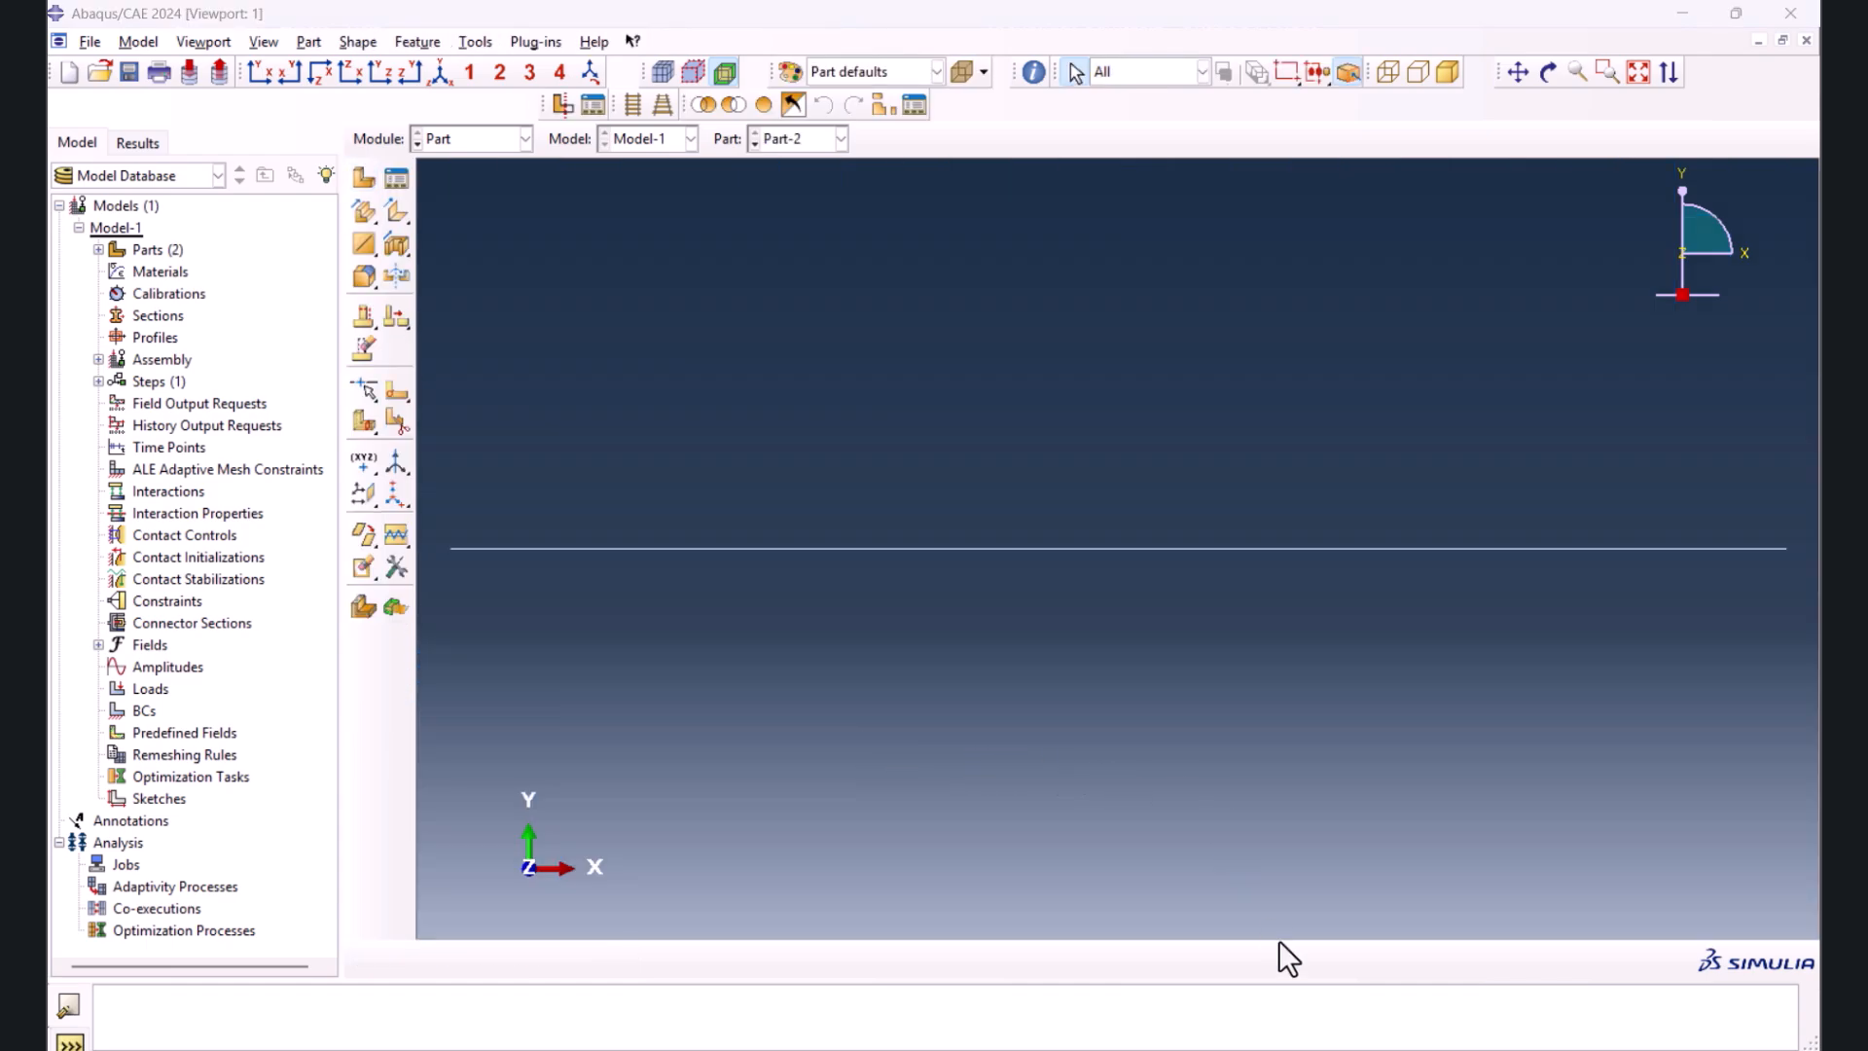
- In the Property module, start a new material and give it a uniform mass density of 1.19e-9
click(452, 144)
click(483, 185)
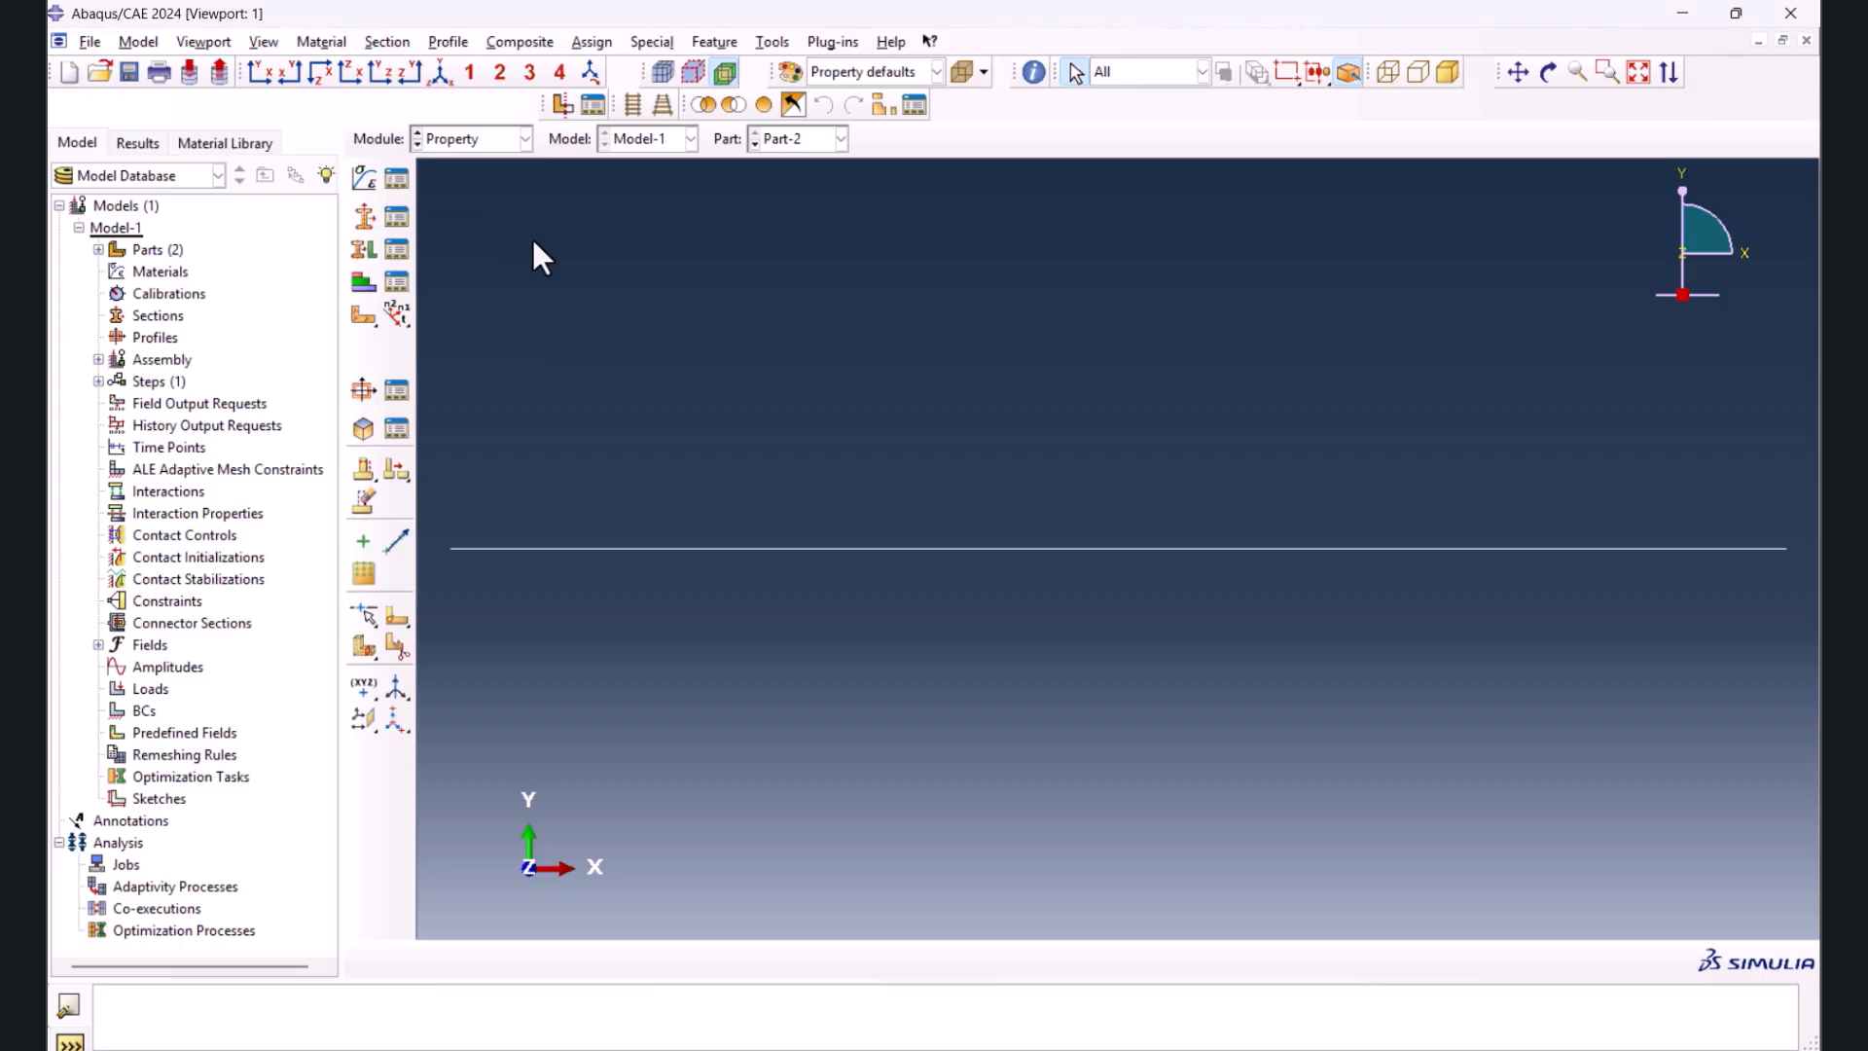
click(365, 174)
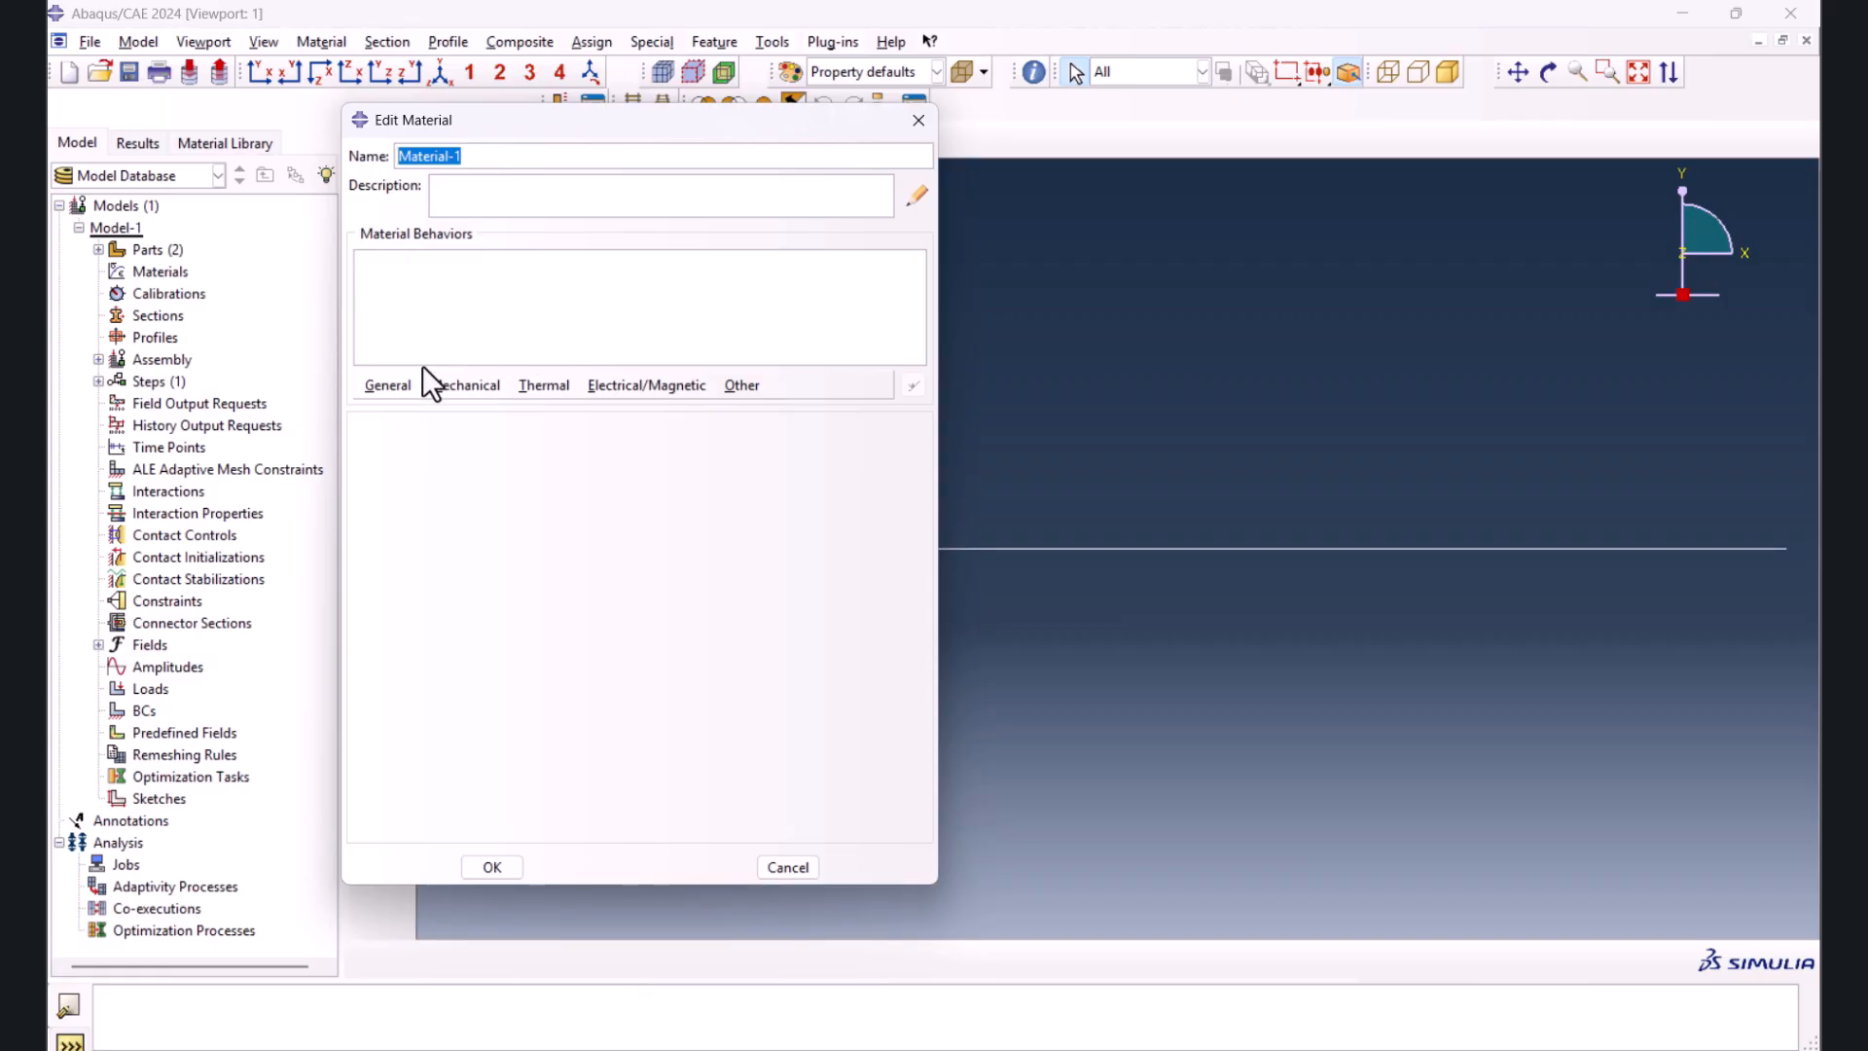
click(386, 385)
click(407, 414)
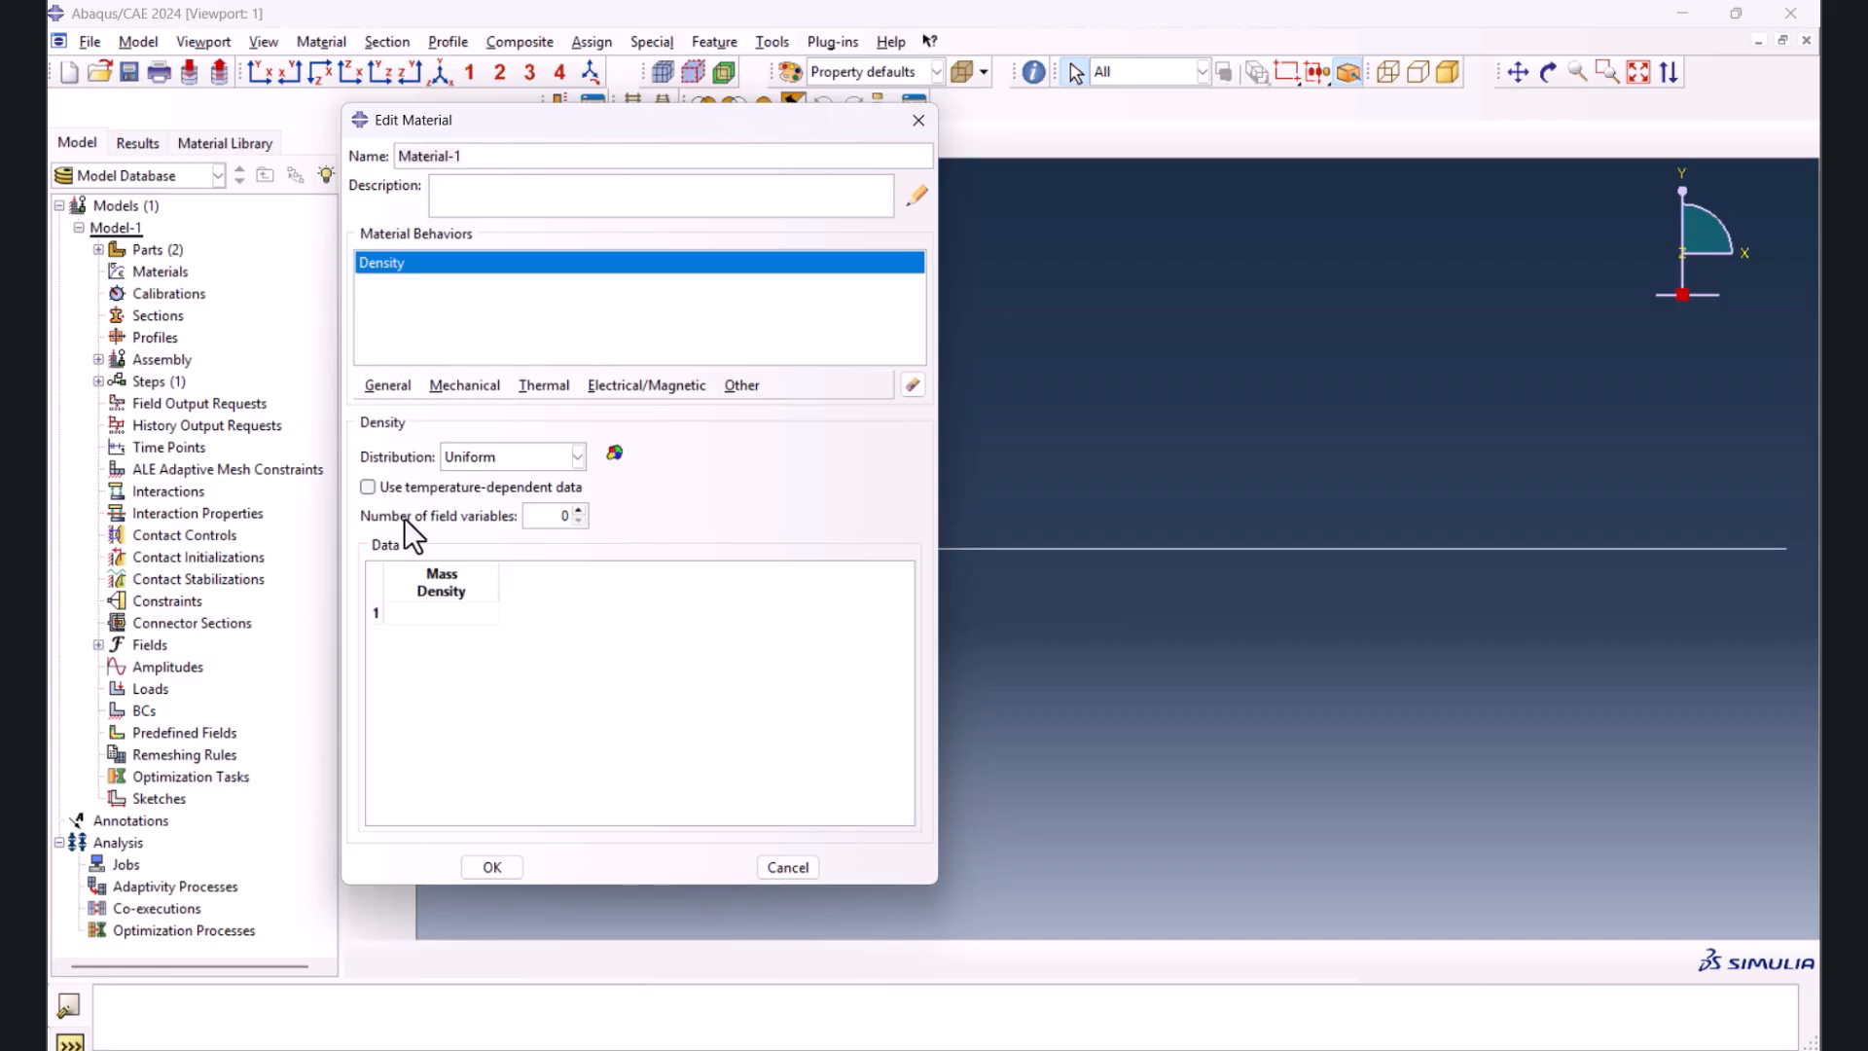
click(409, 612)
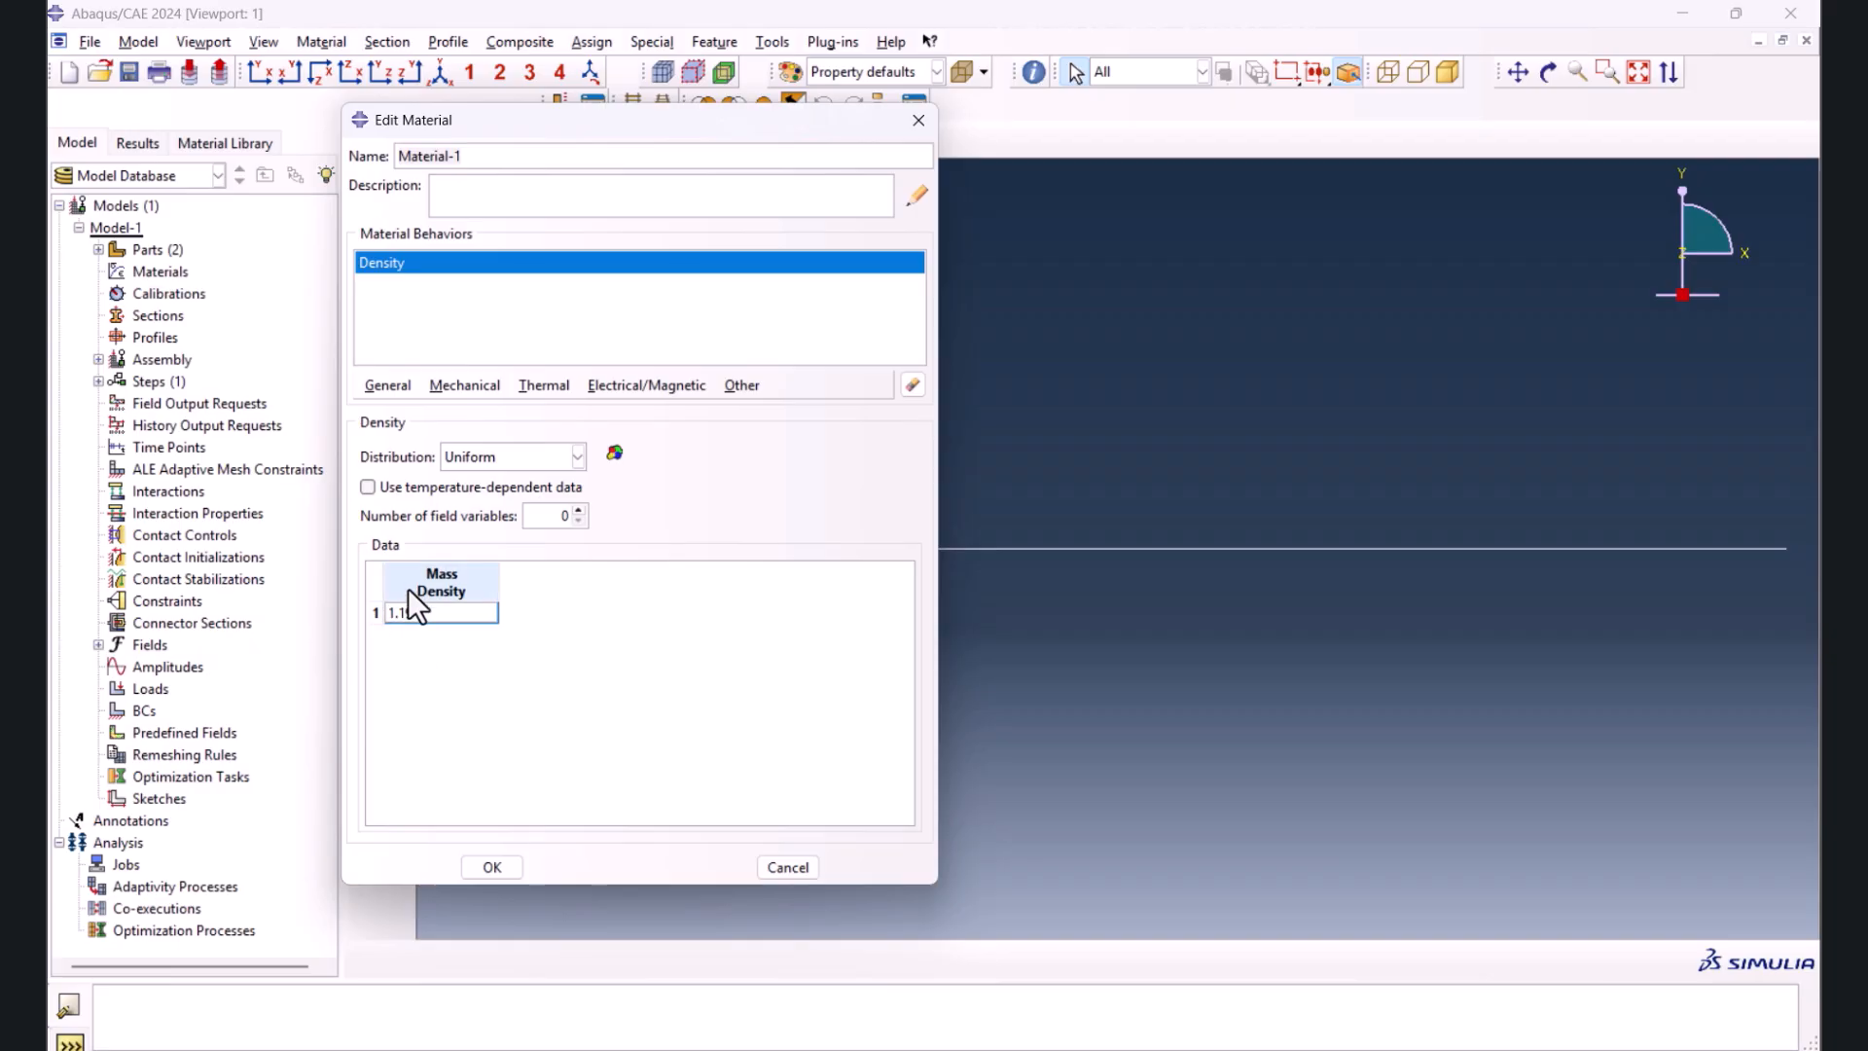
text(1.19e-9)
click(617, 622)
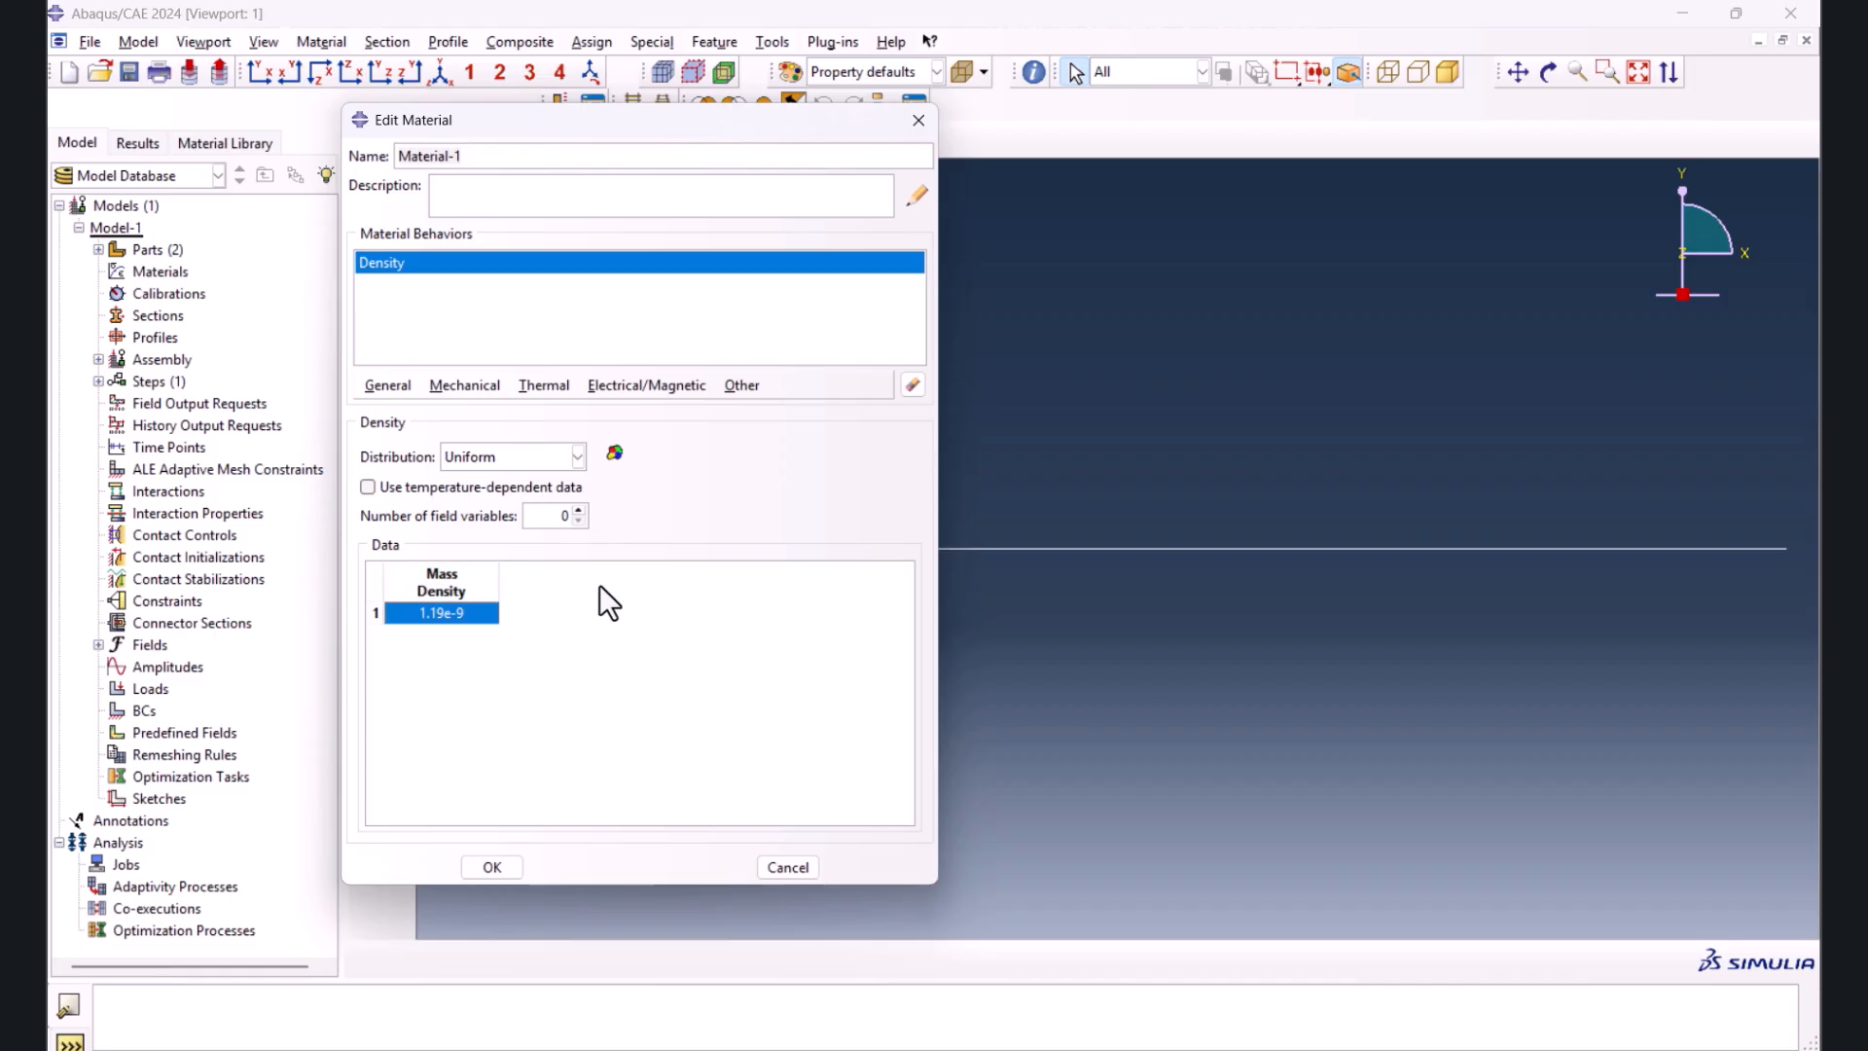
- Add isotropic elasticity to the material with a Young's modulus of 3240 and a Poisson's ratio of 0.35
click(469, 383)
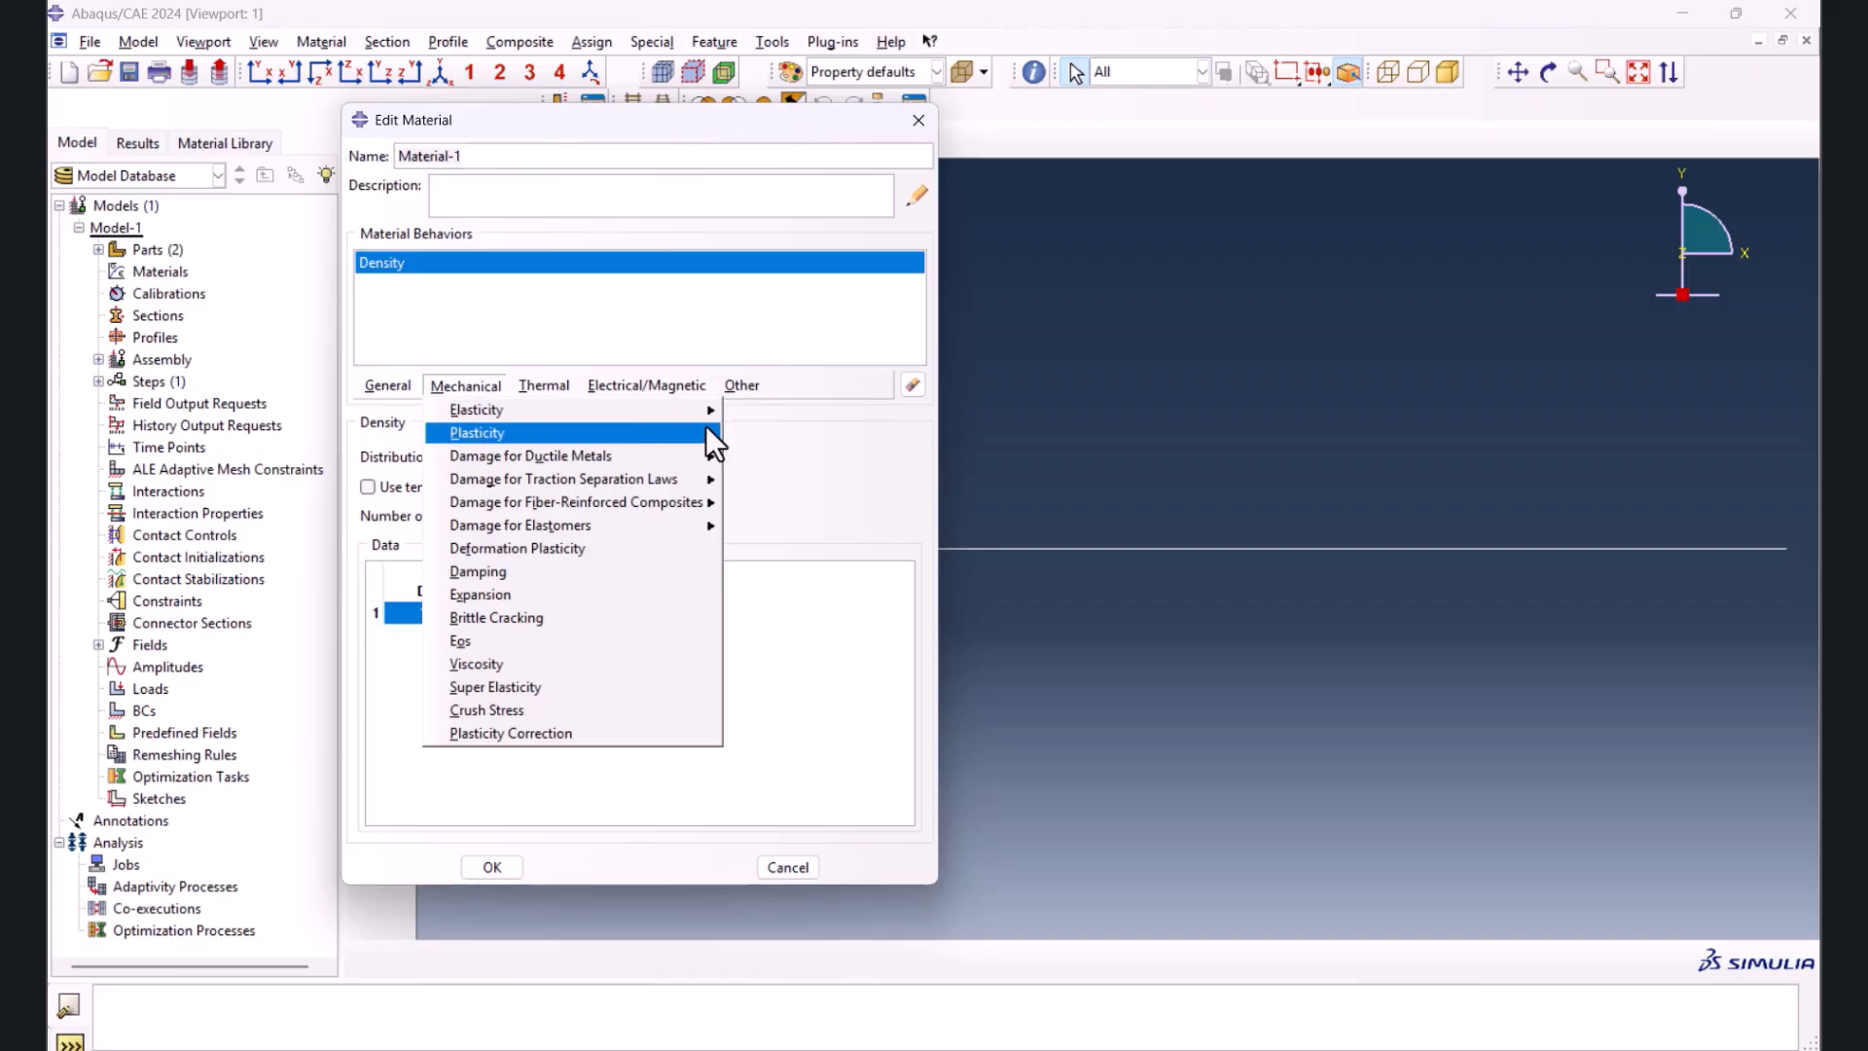
click(751, 410)
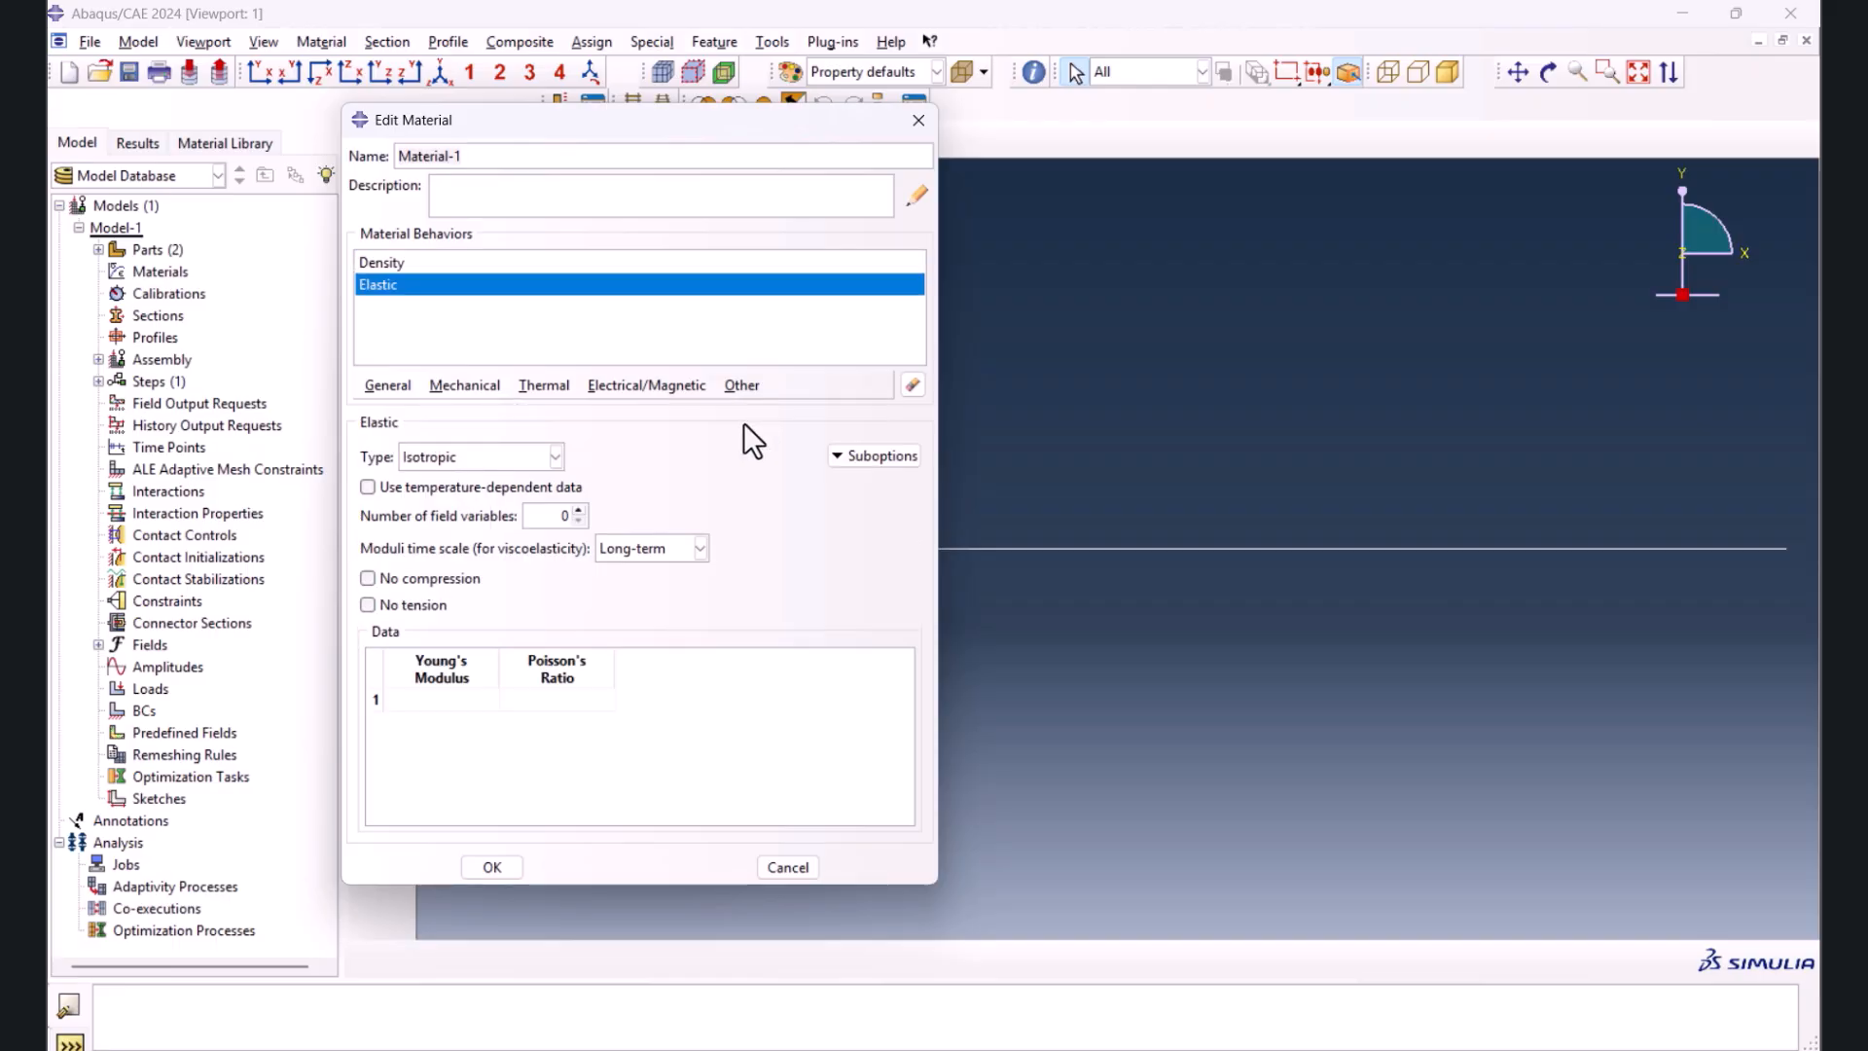
click(430, 702)
text(3240)
click(523, 701)
text(0.35)
key(Return)
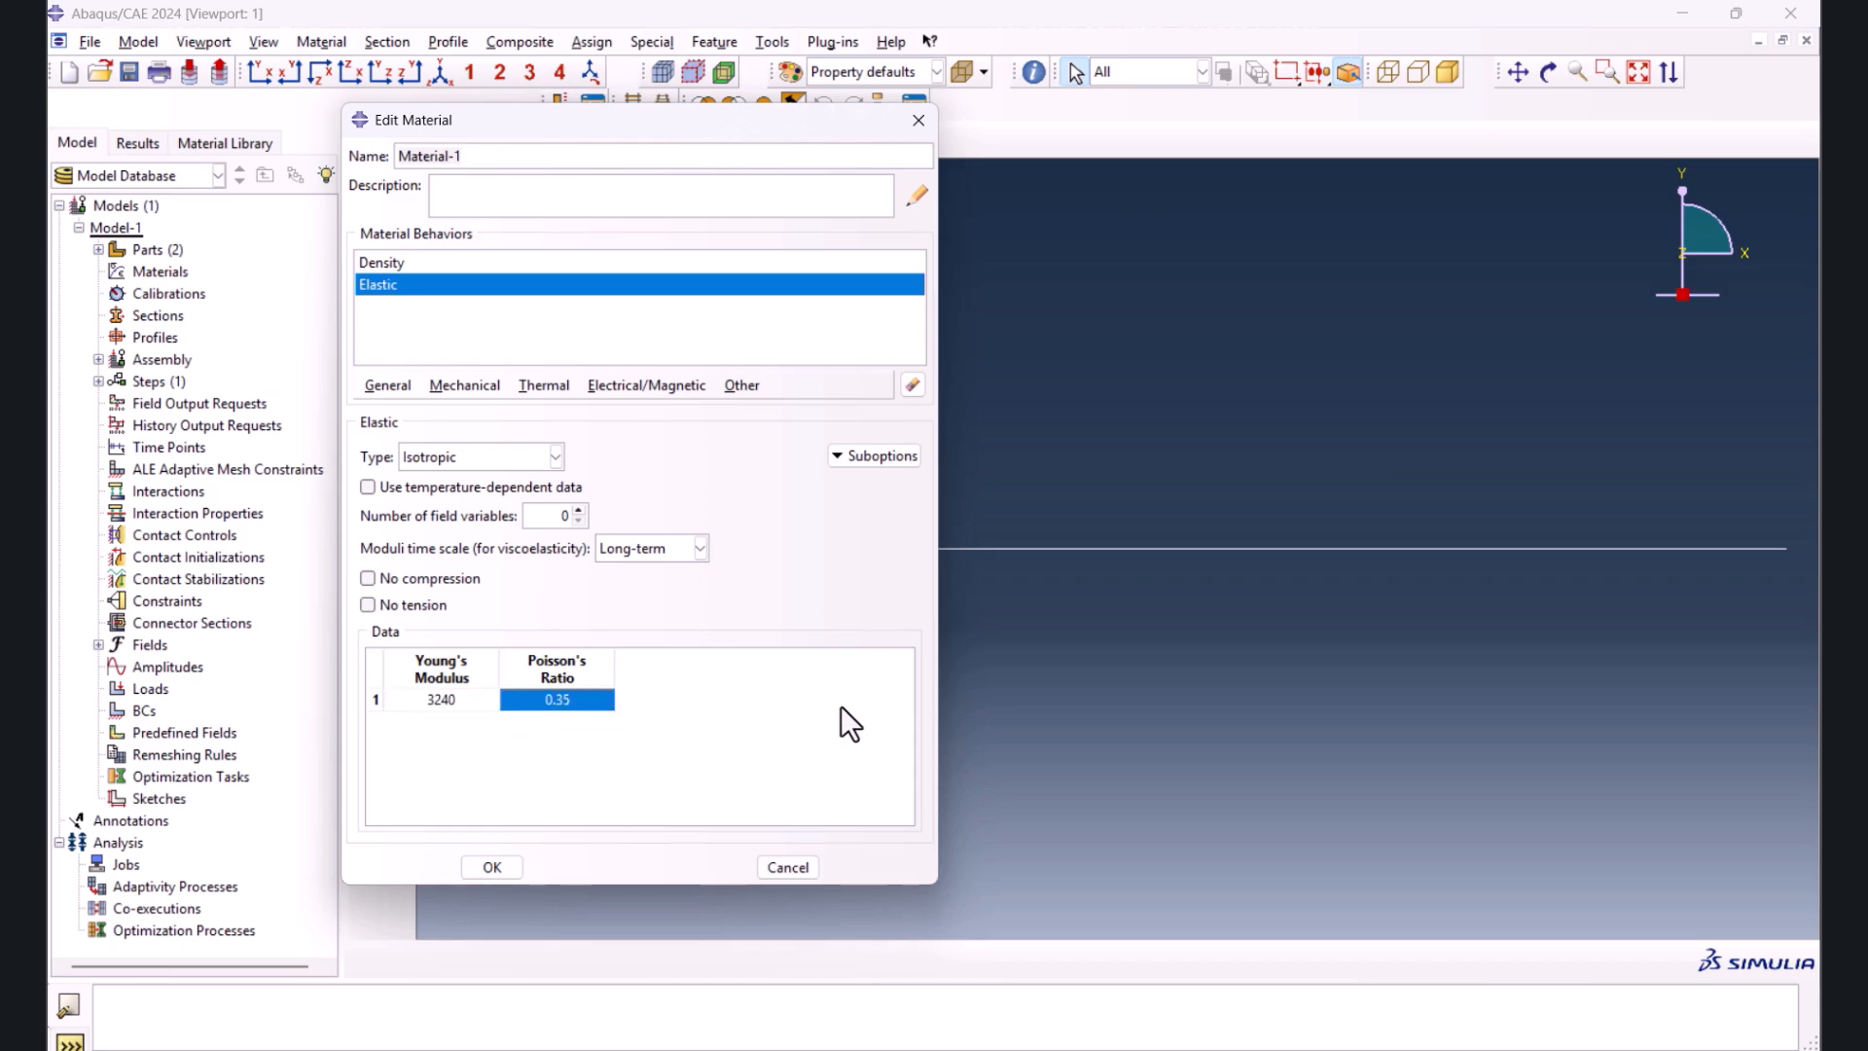
- Add the traction-separation behavior Maxps Damage to the material with a max principal stress of 100
click(489, 388)
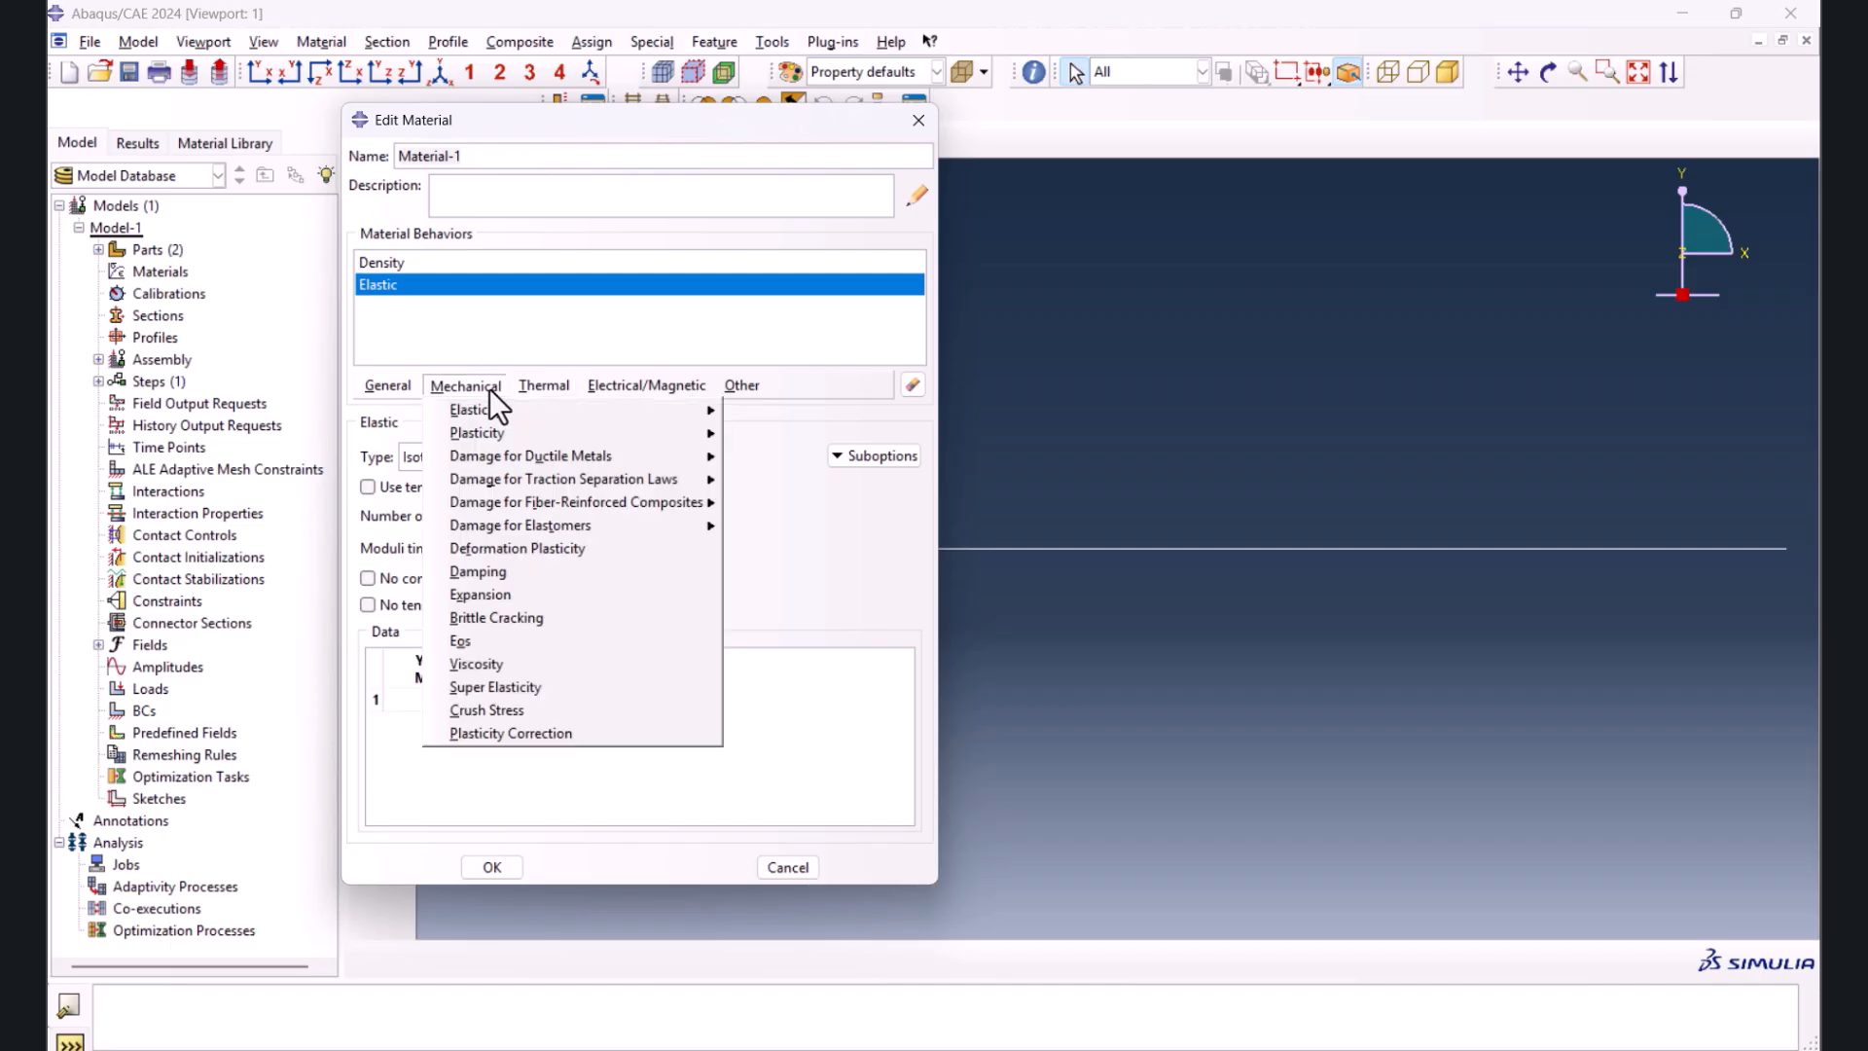
mouse_move(516, 481)
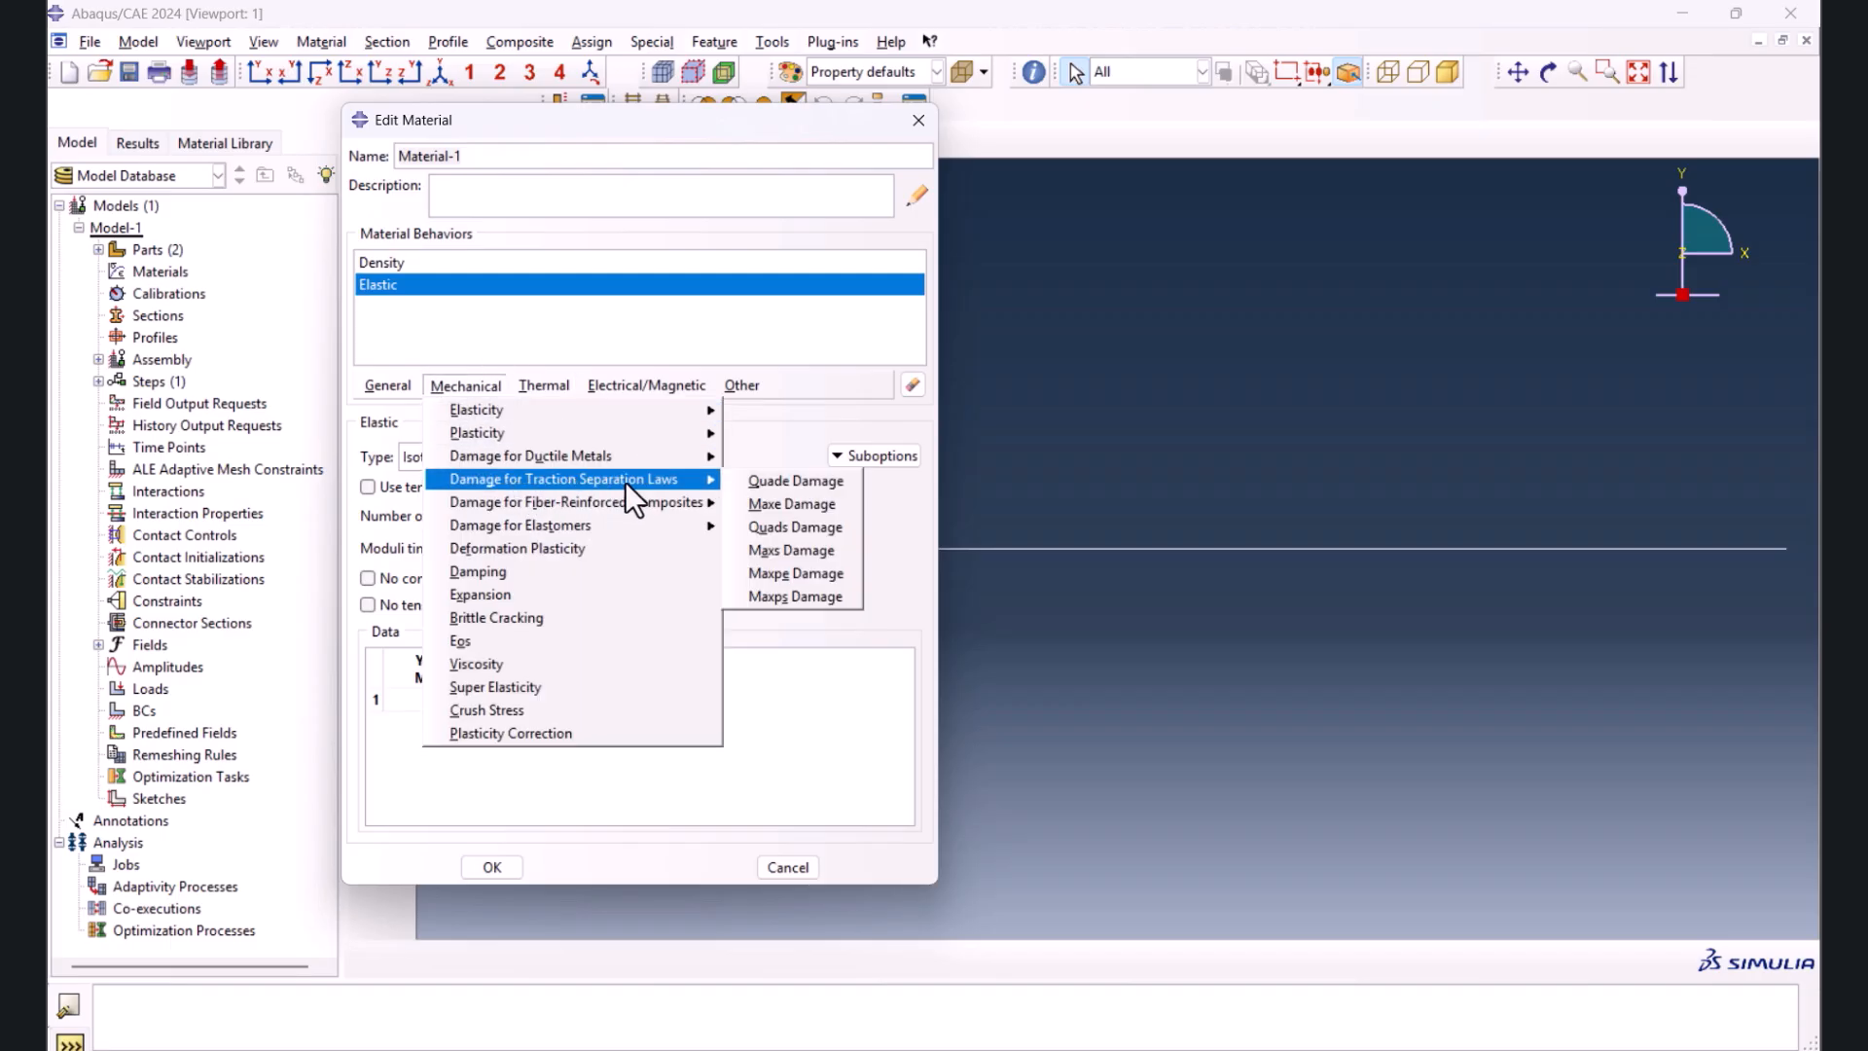
click(818, 599)
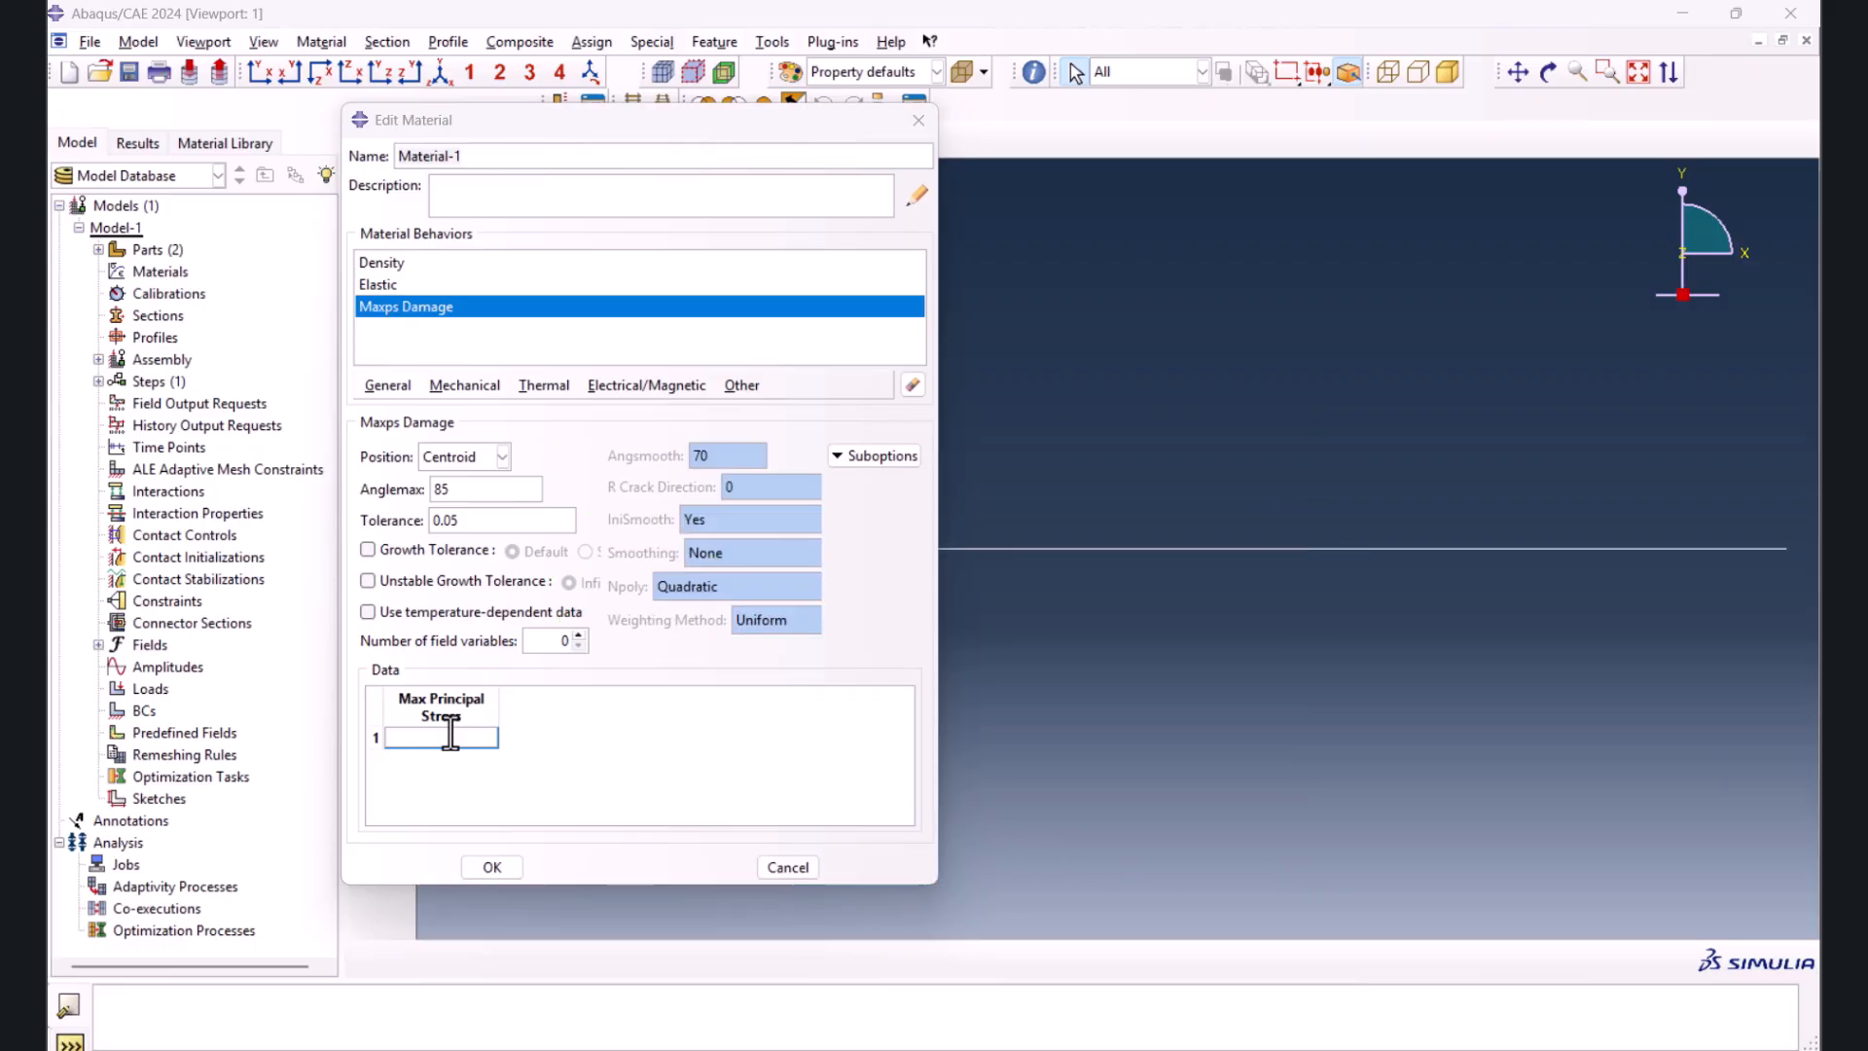
text(100)
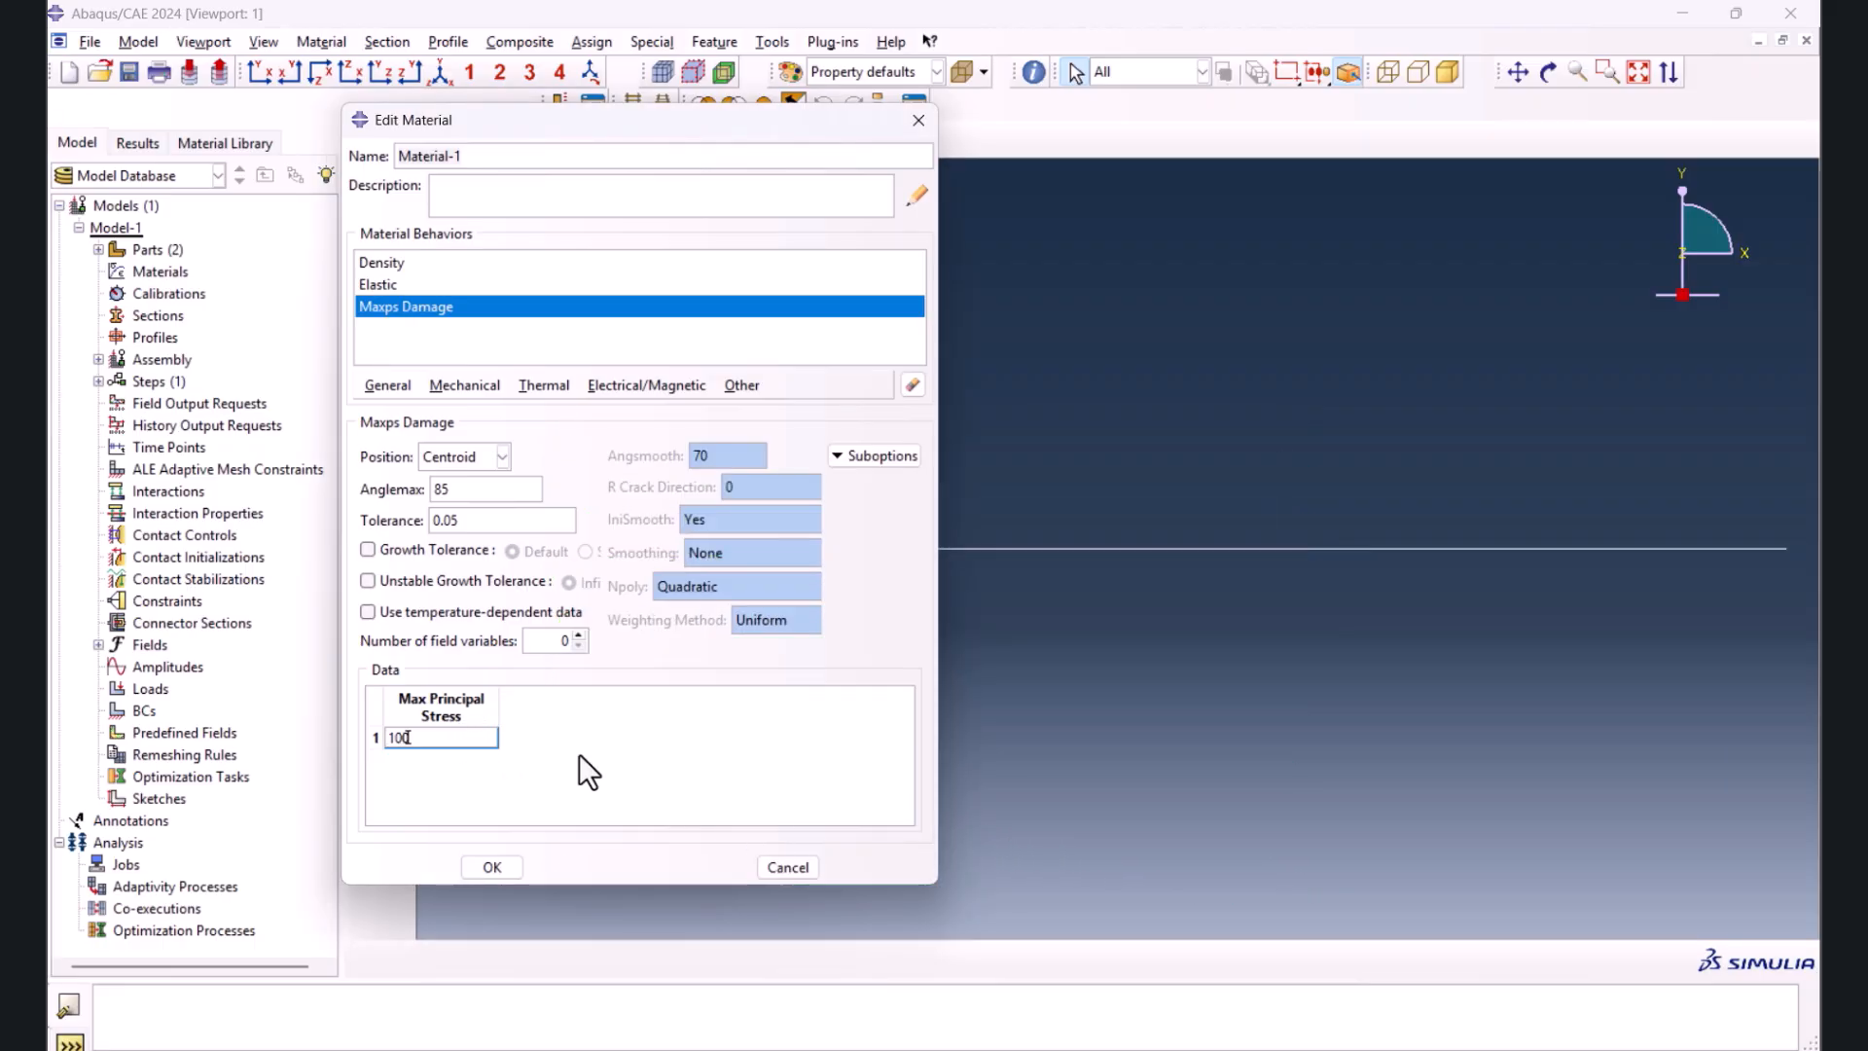
key(Return)
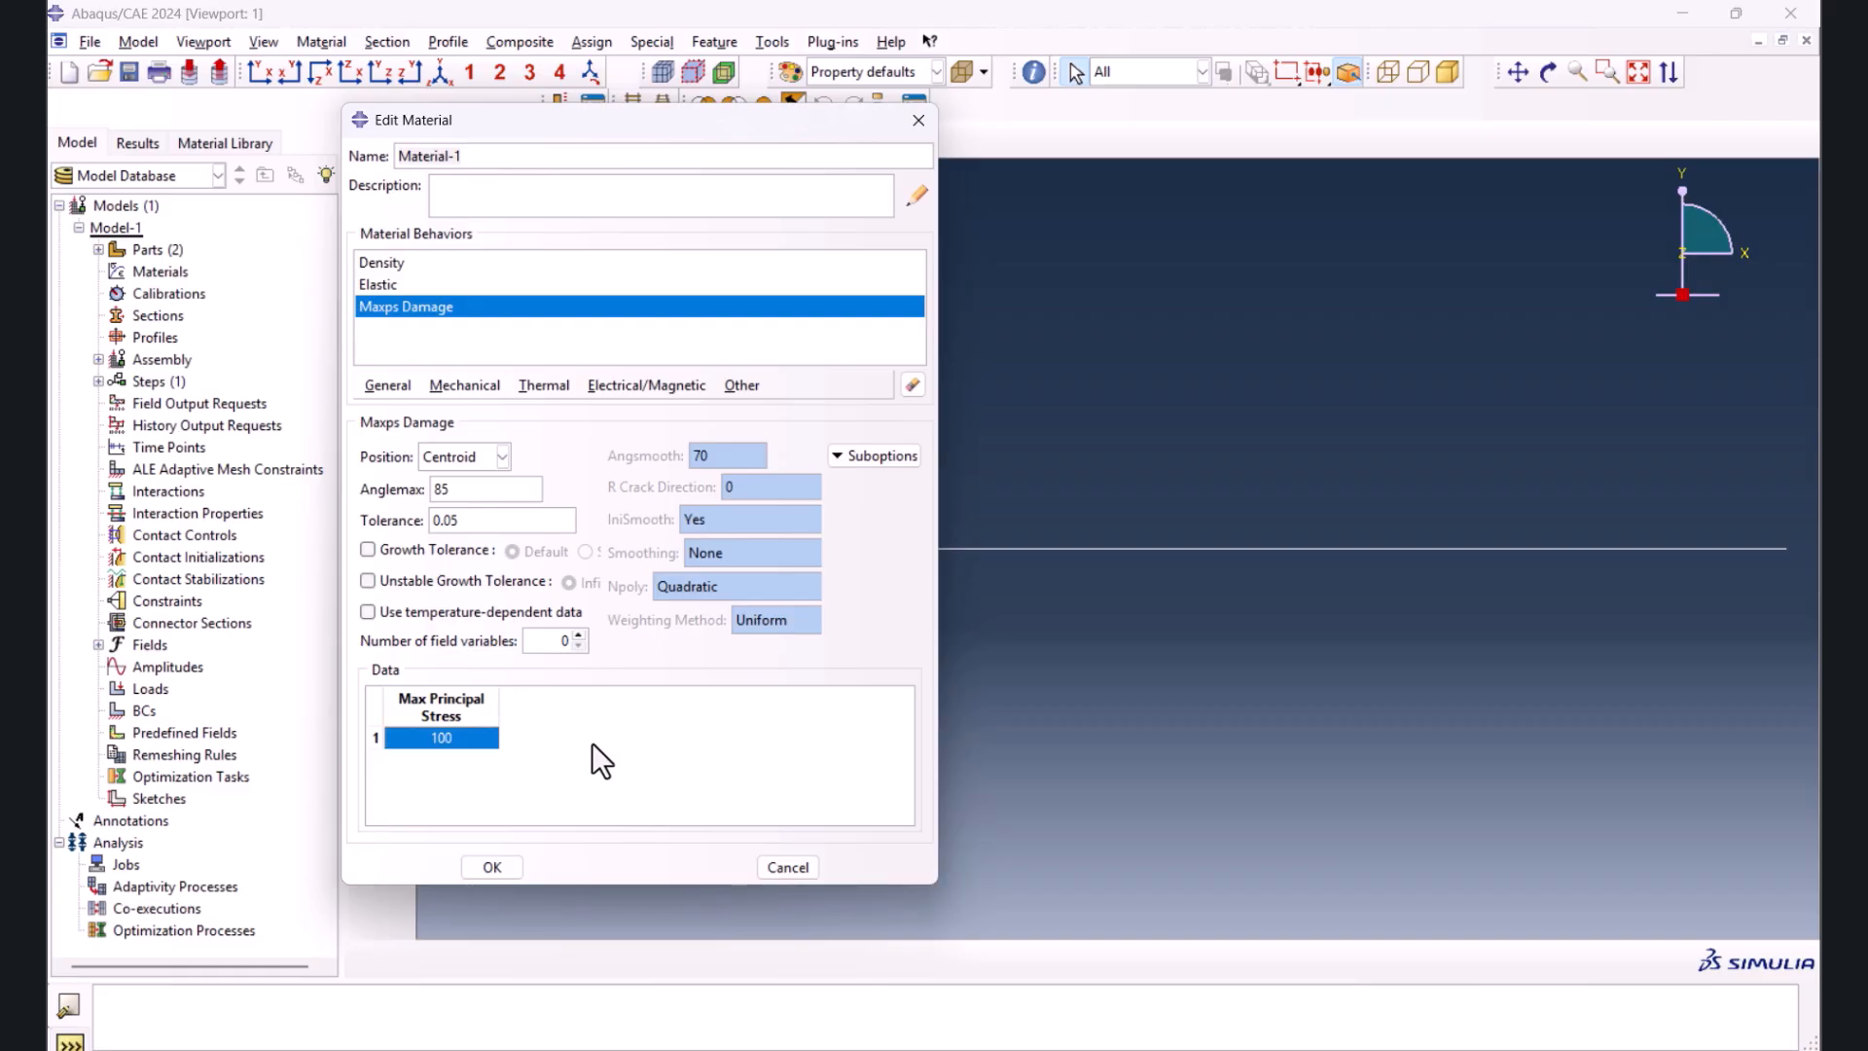
- Add energy-type Damage Evolution with a fracture energy of 0.7 to the Maxps Damage behavior and save the material
click(860, 456)
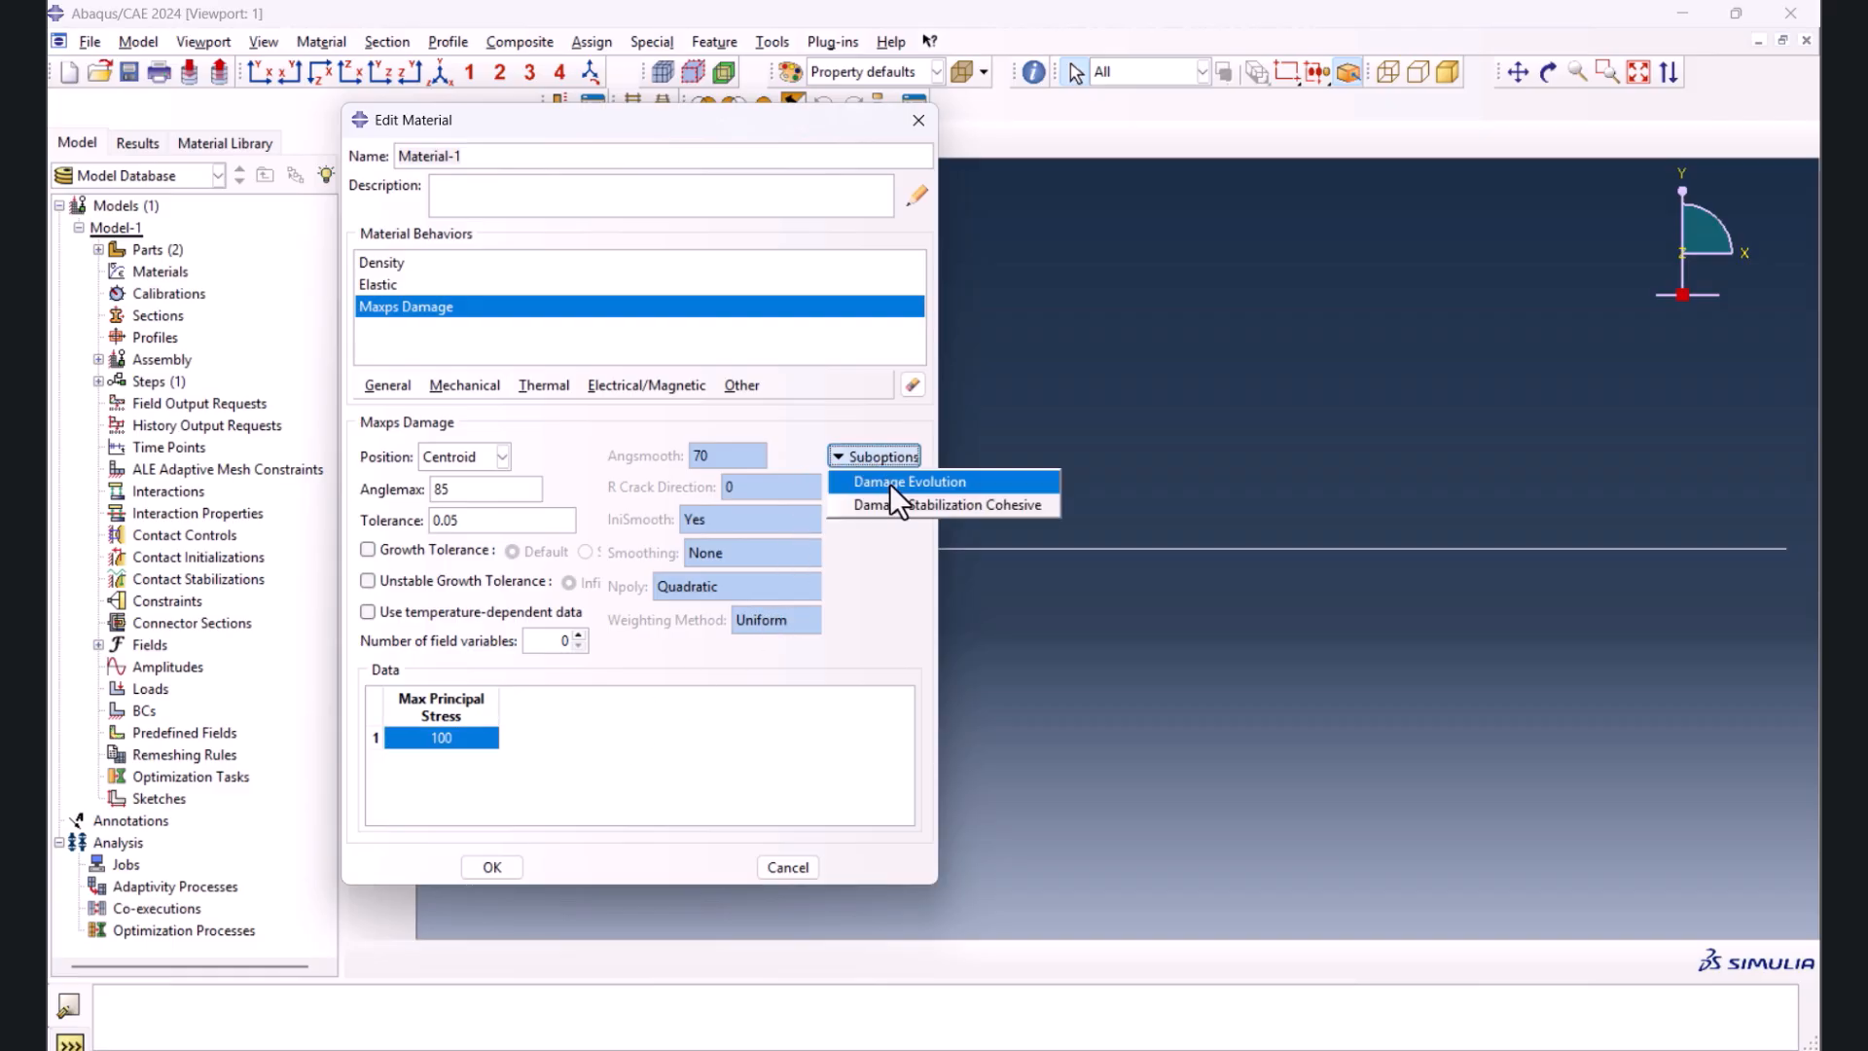
click(890, 482)
click(446, 358)
click(443, 411)
click(434, 679)
text(0.)
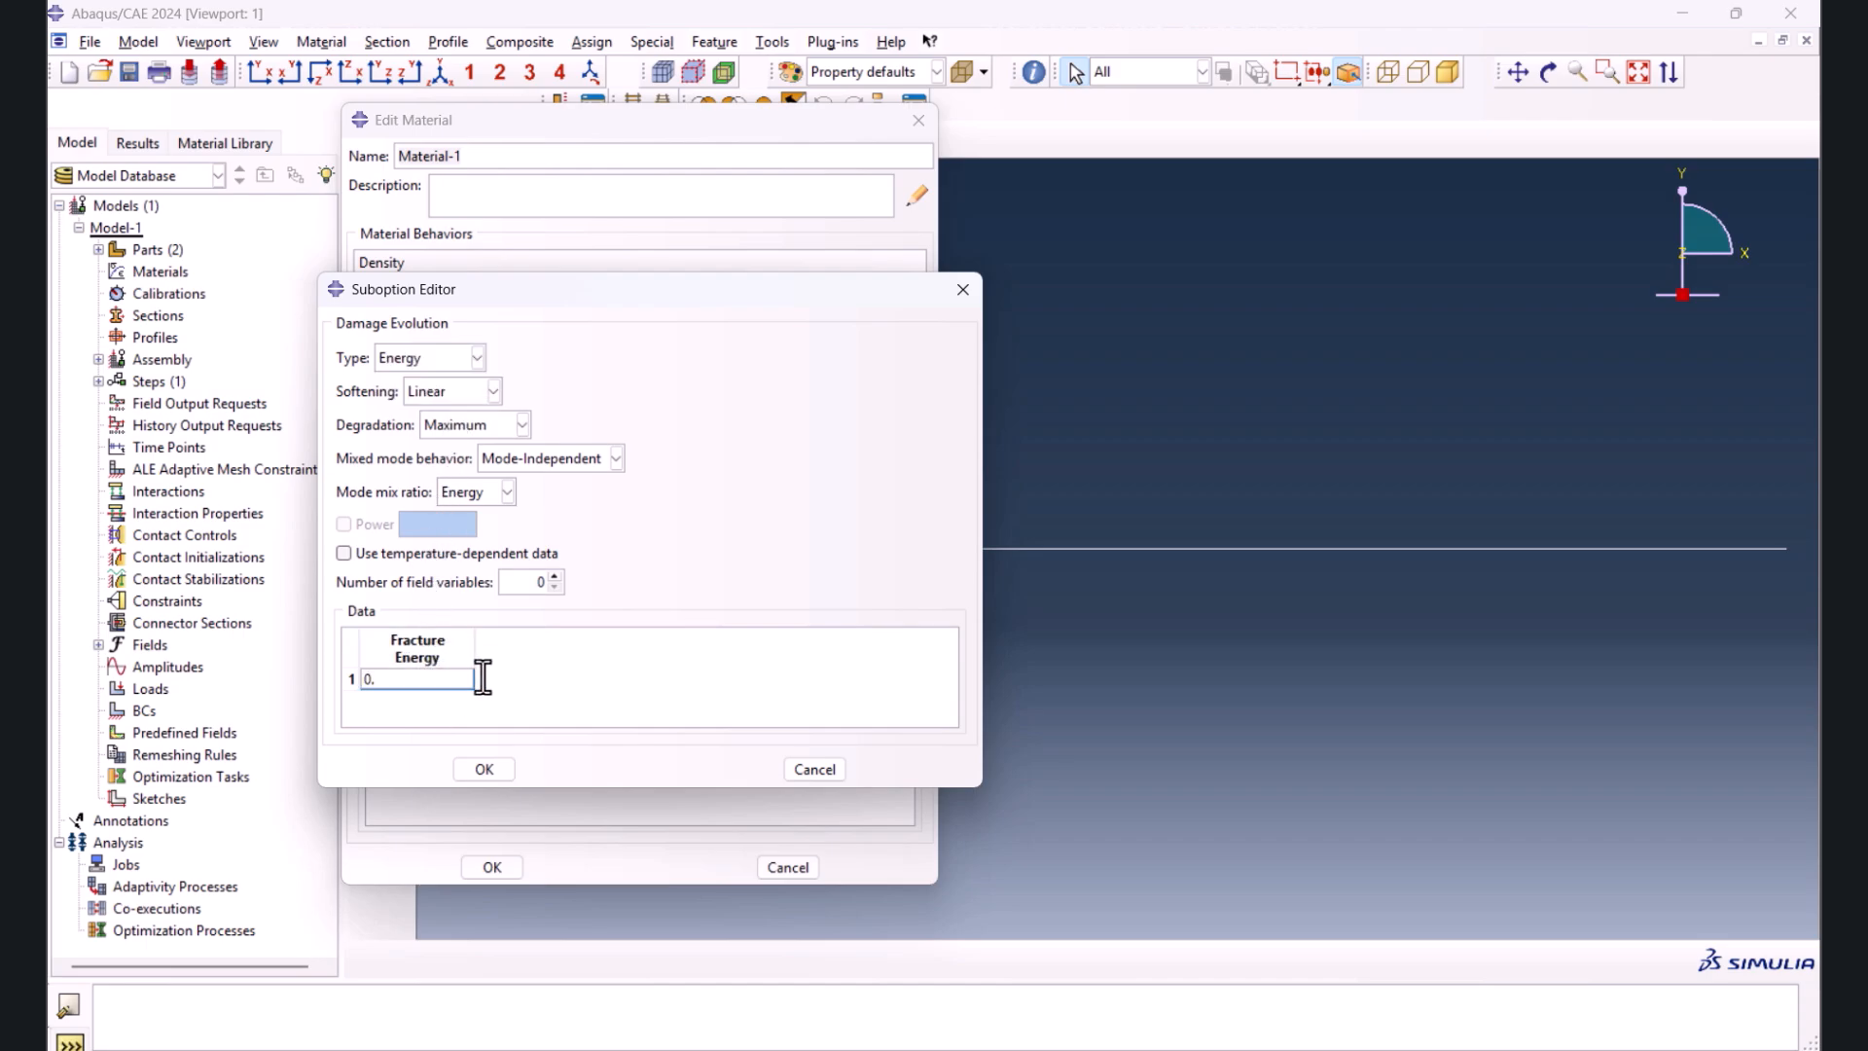
text(7)
key(Return)
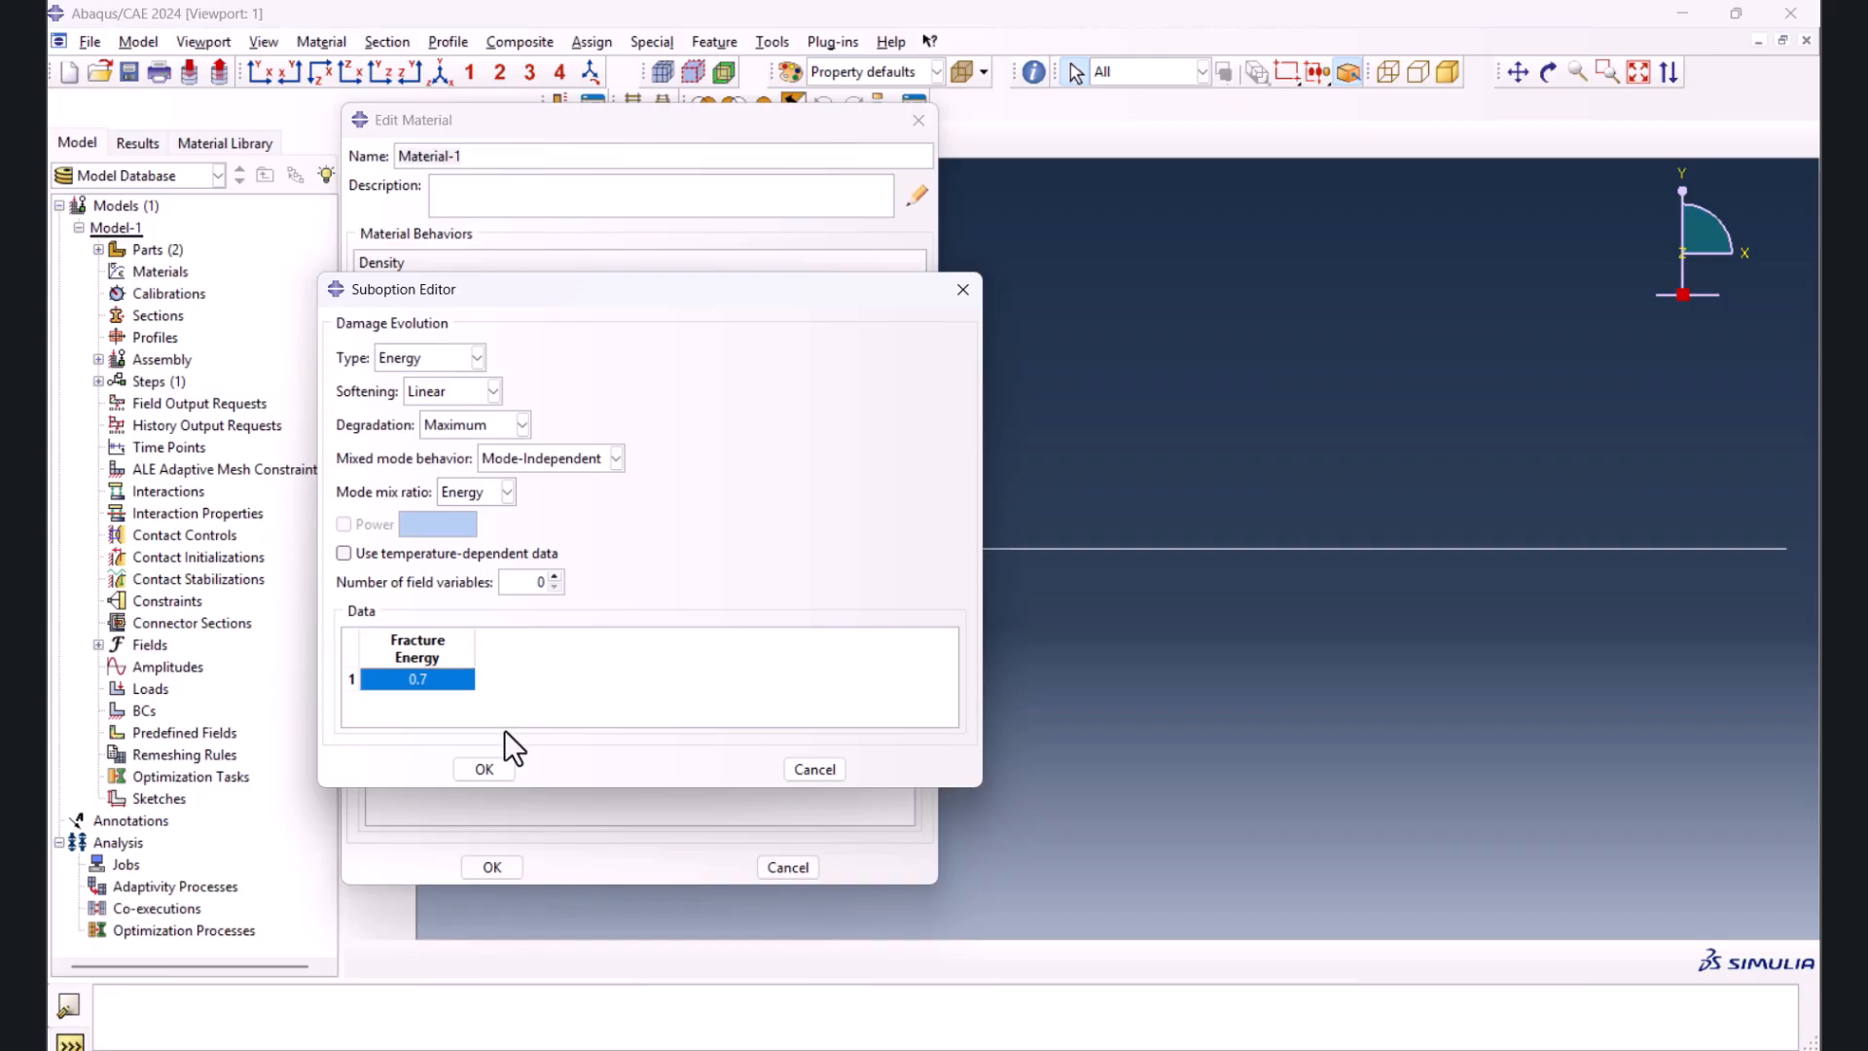
click(483, 768)
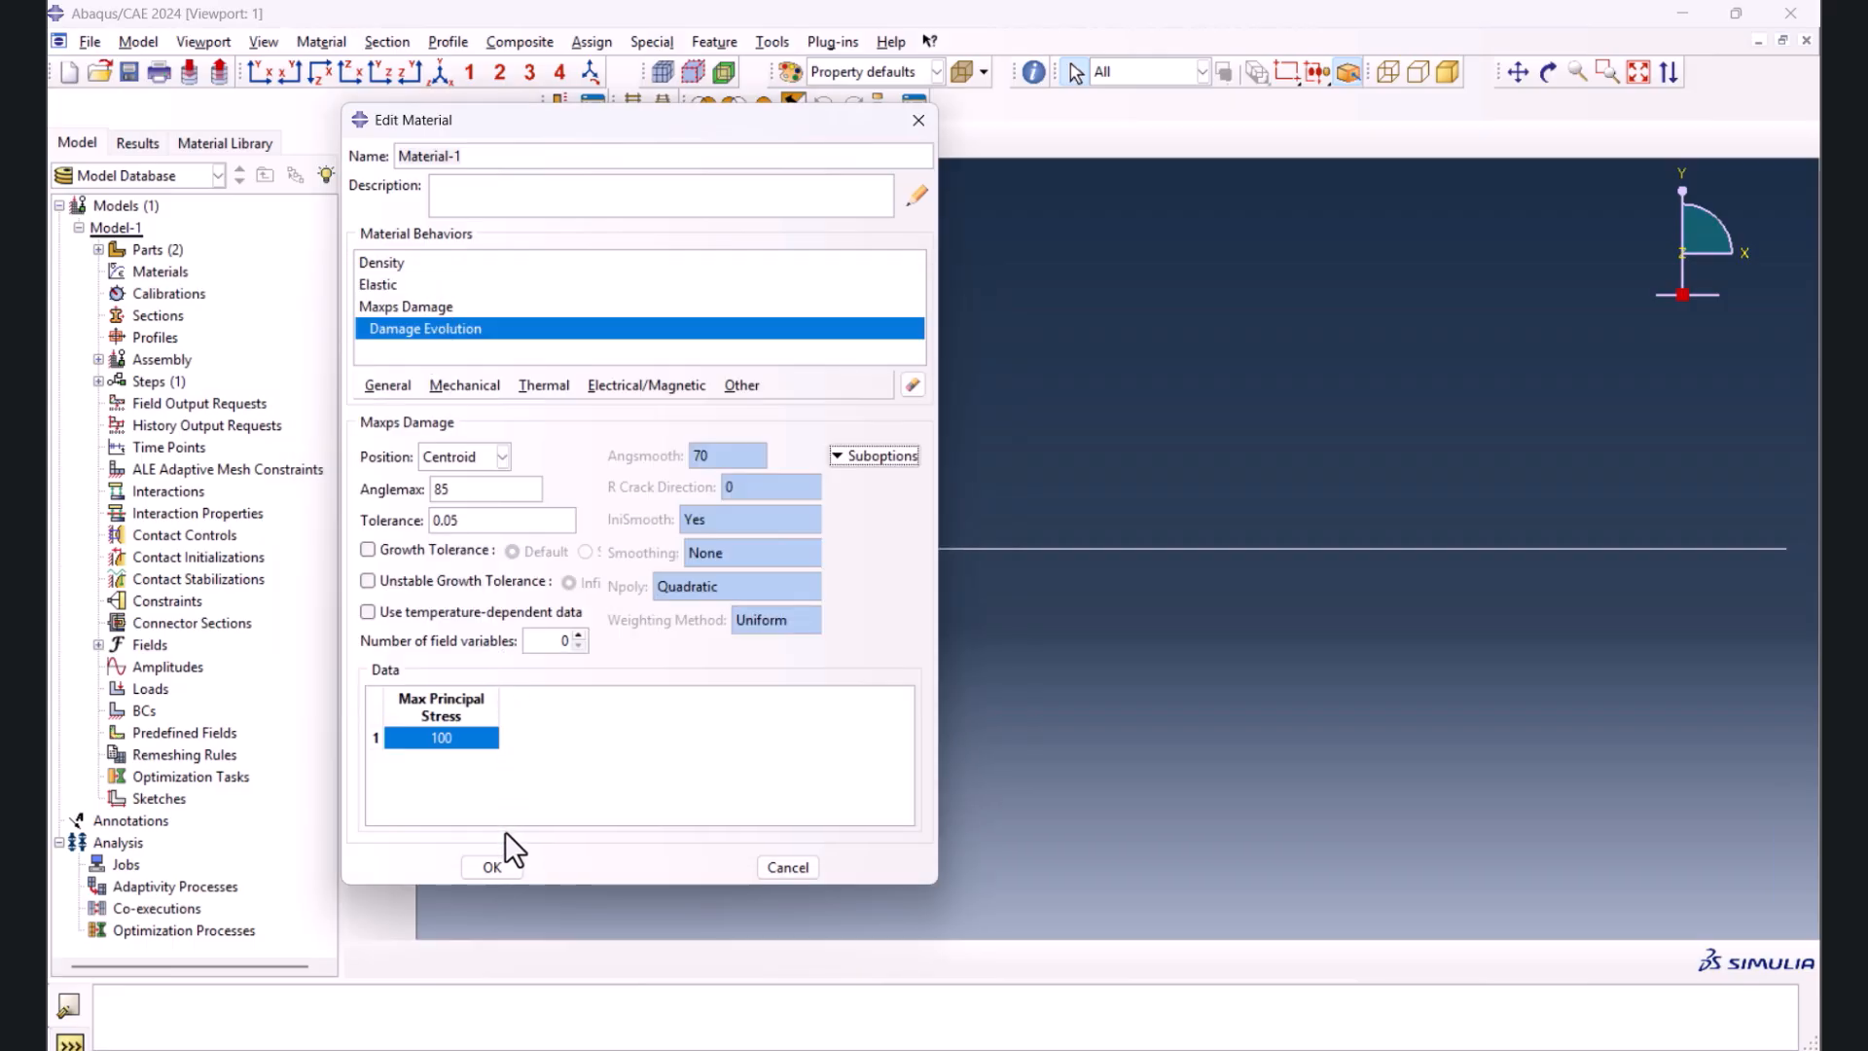
click(498, 864)
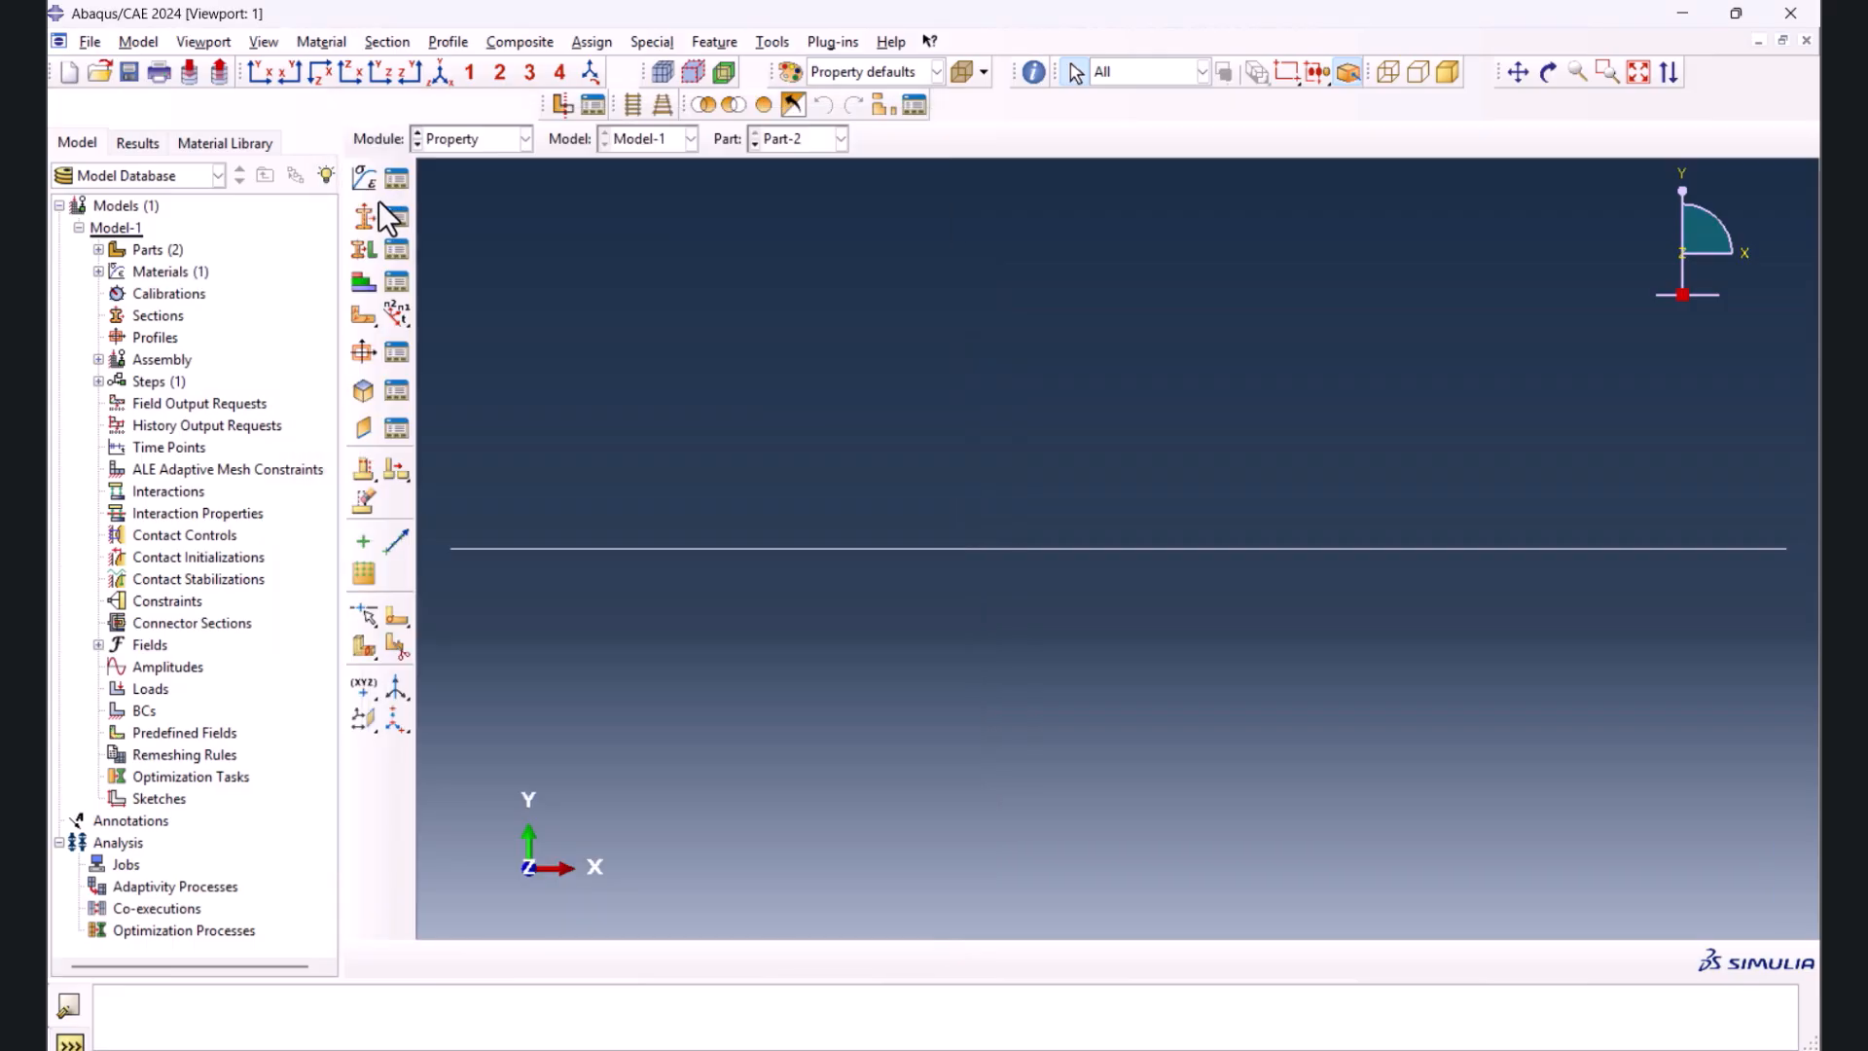
- Show the plate part and create a solid homogeneous section that uses Material-1
click(754, 146)
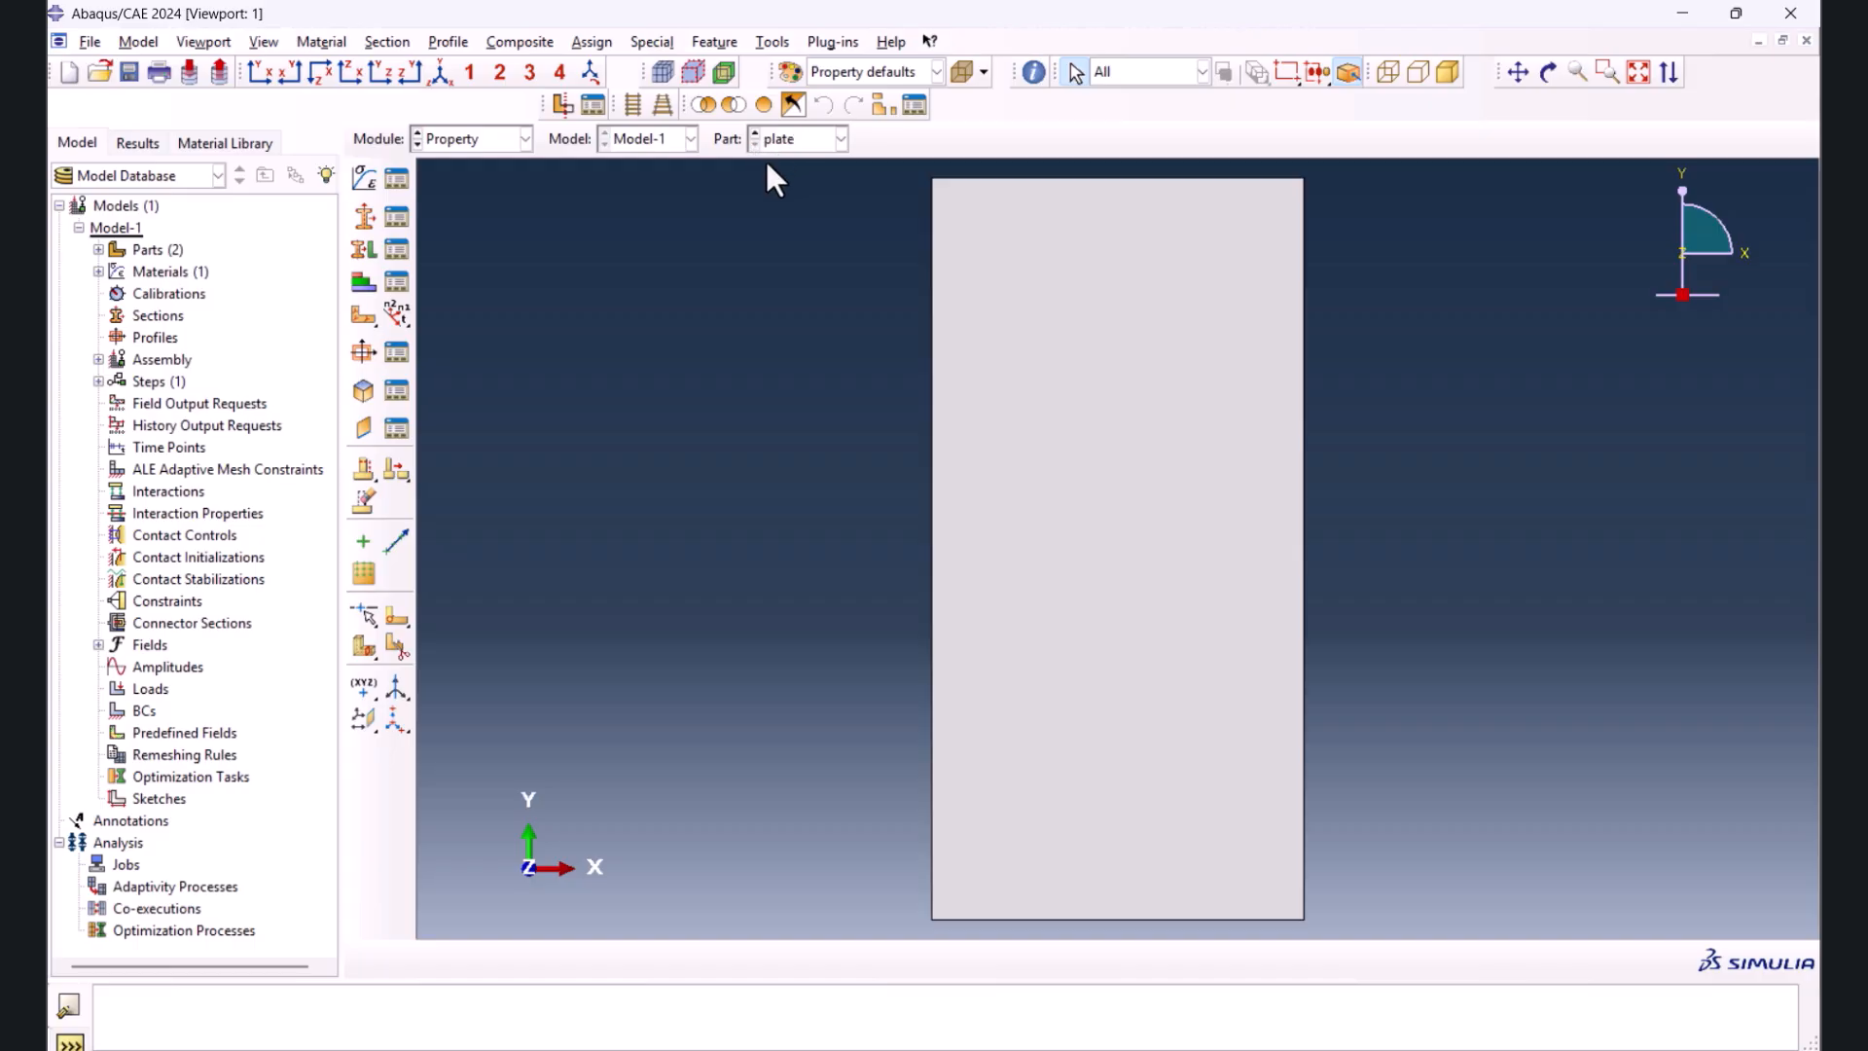
click(368, 218)
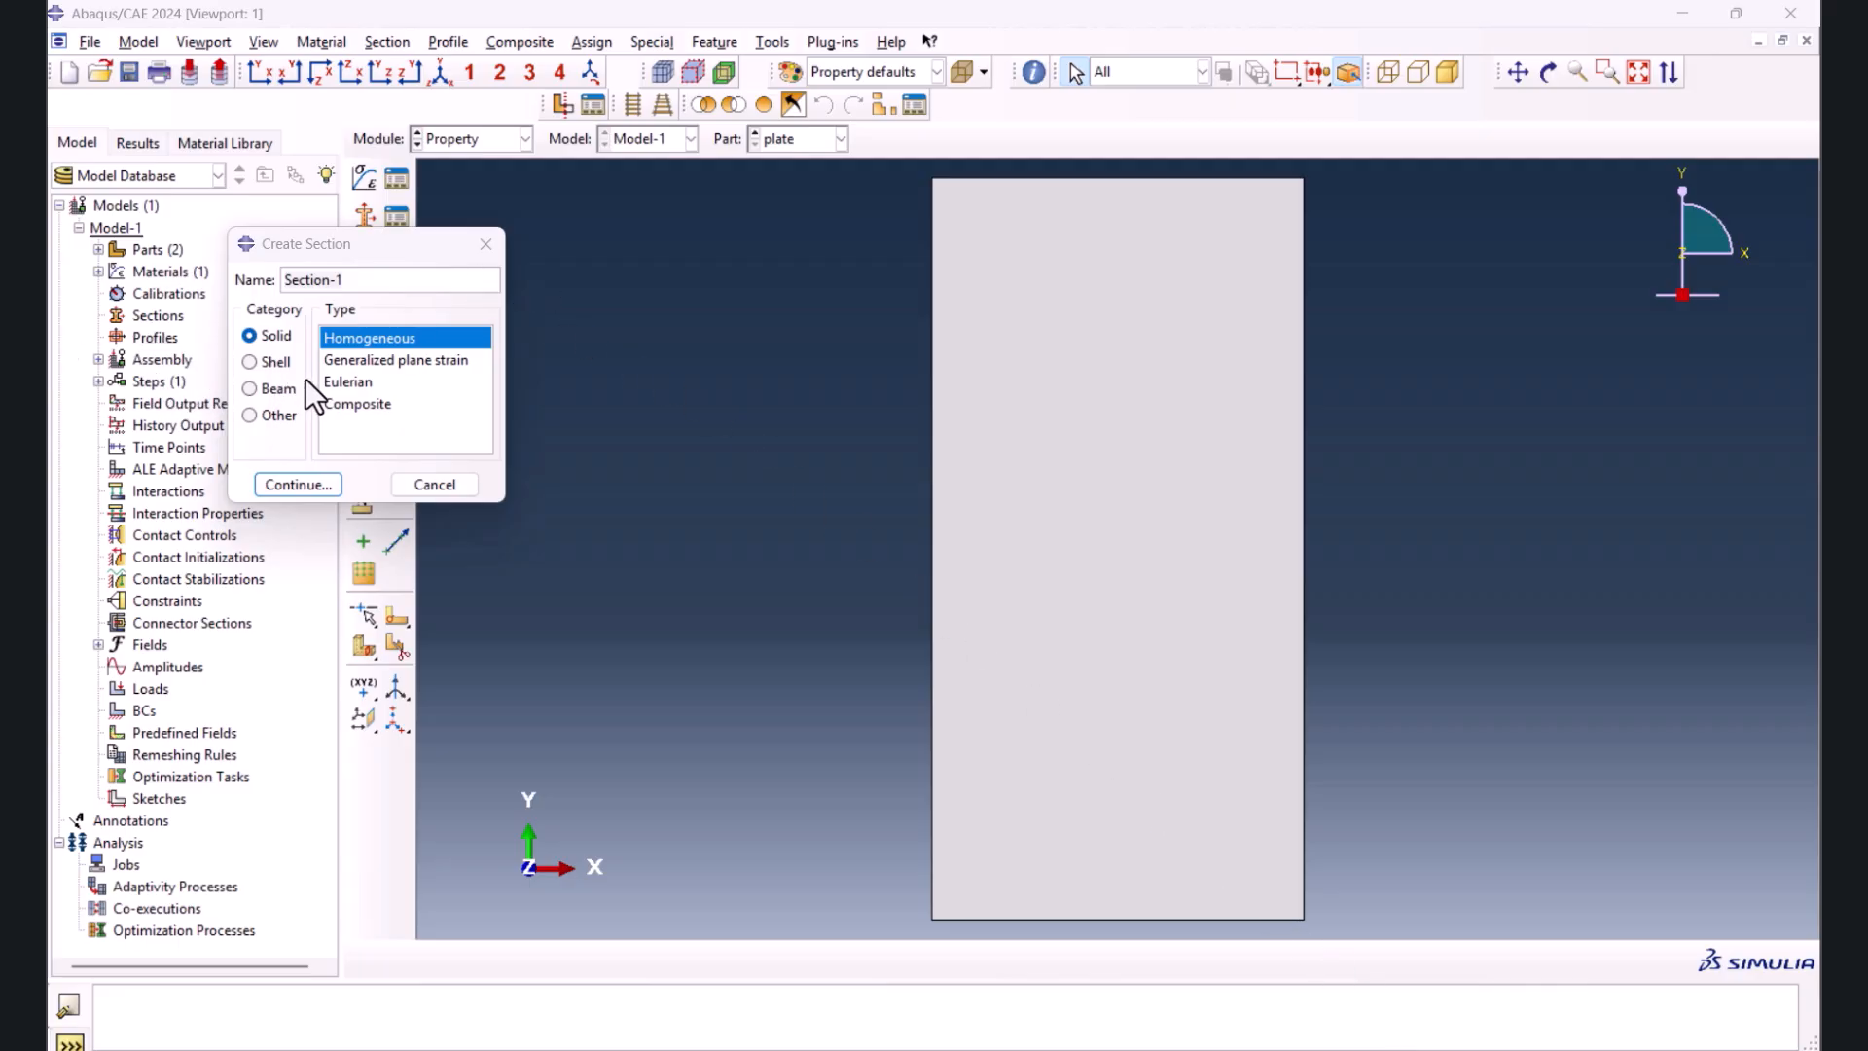
click(302, 478)
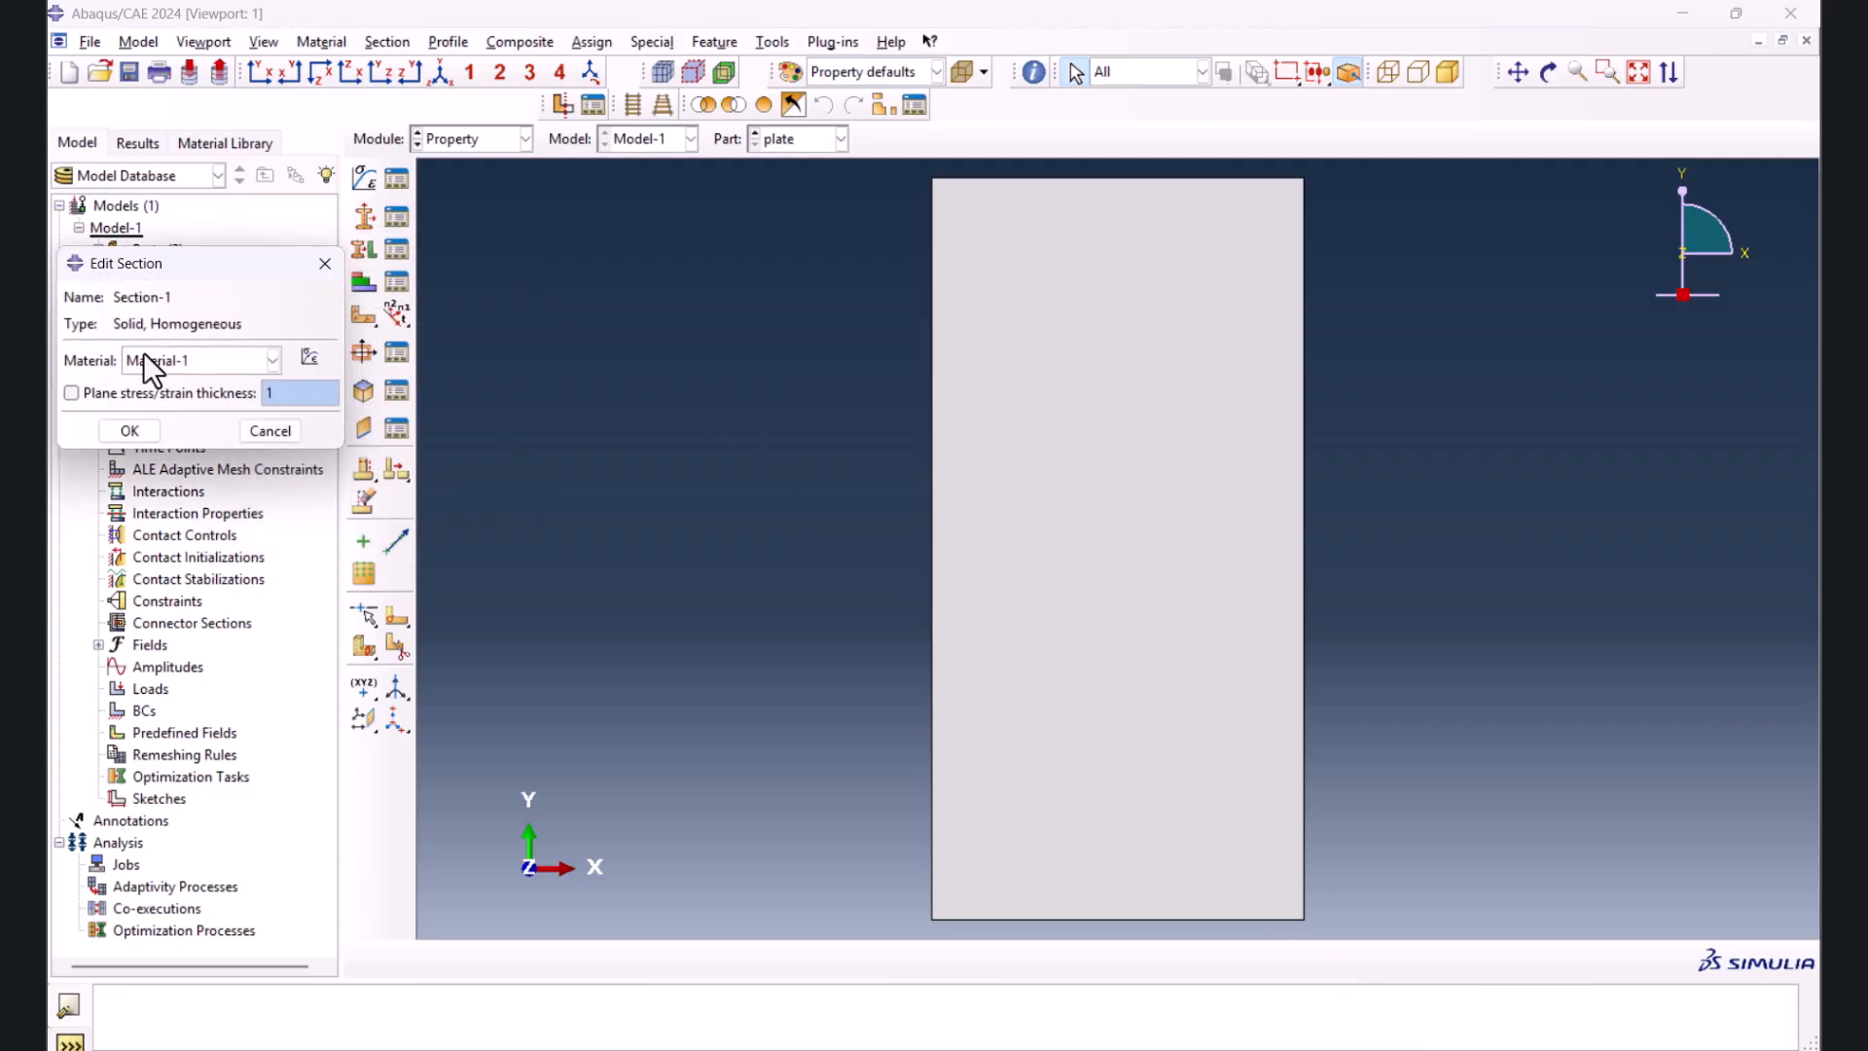
click(128, 430)
- Assign the solid homogeneous section to the whole plate without creating a set for the region
click(364, 249)
drag(771, 308, 1449, 652)
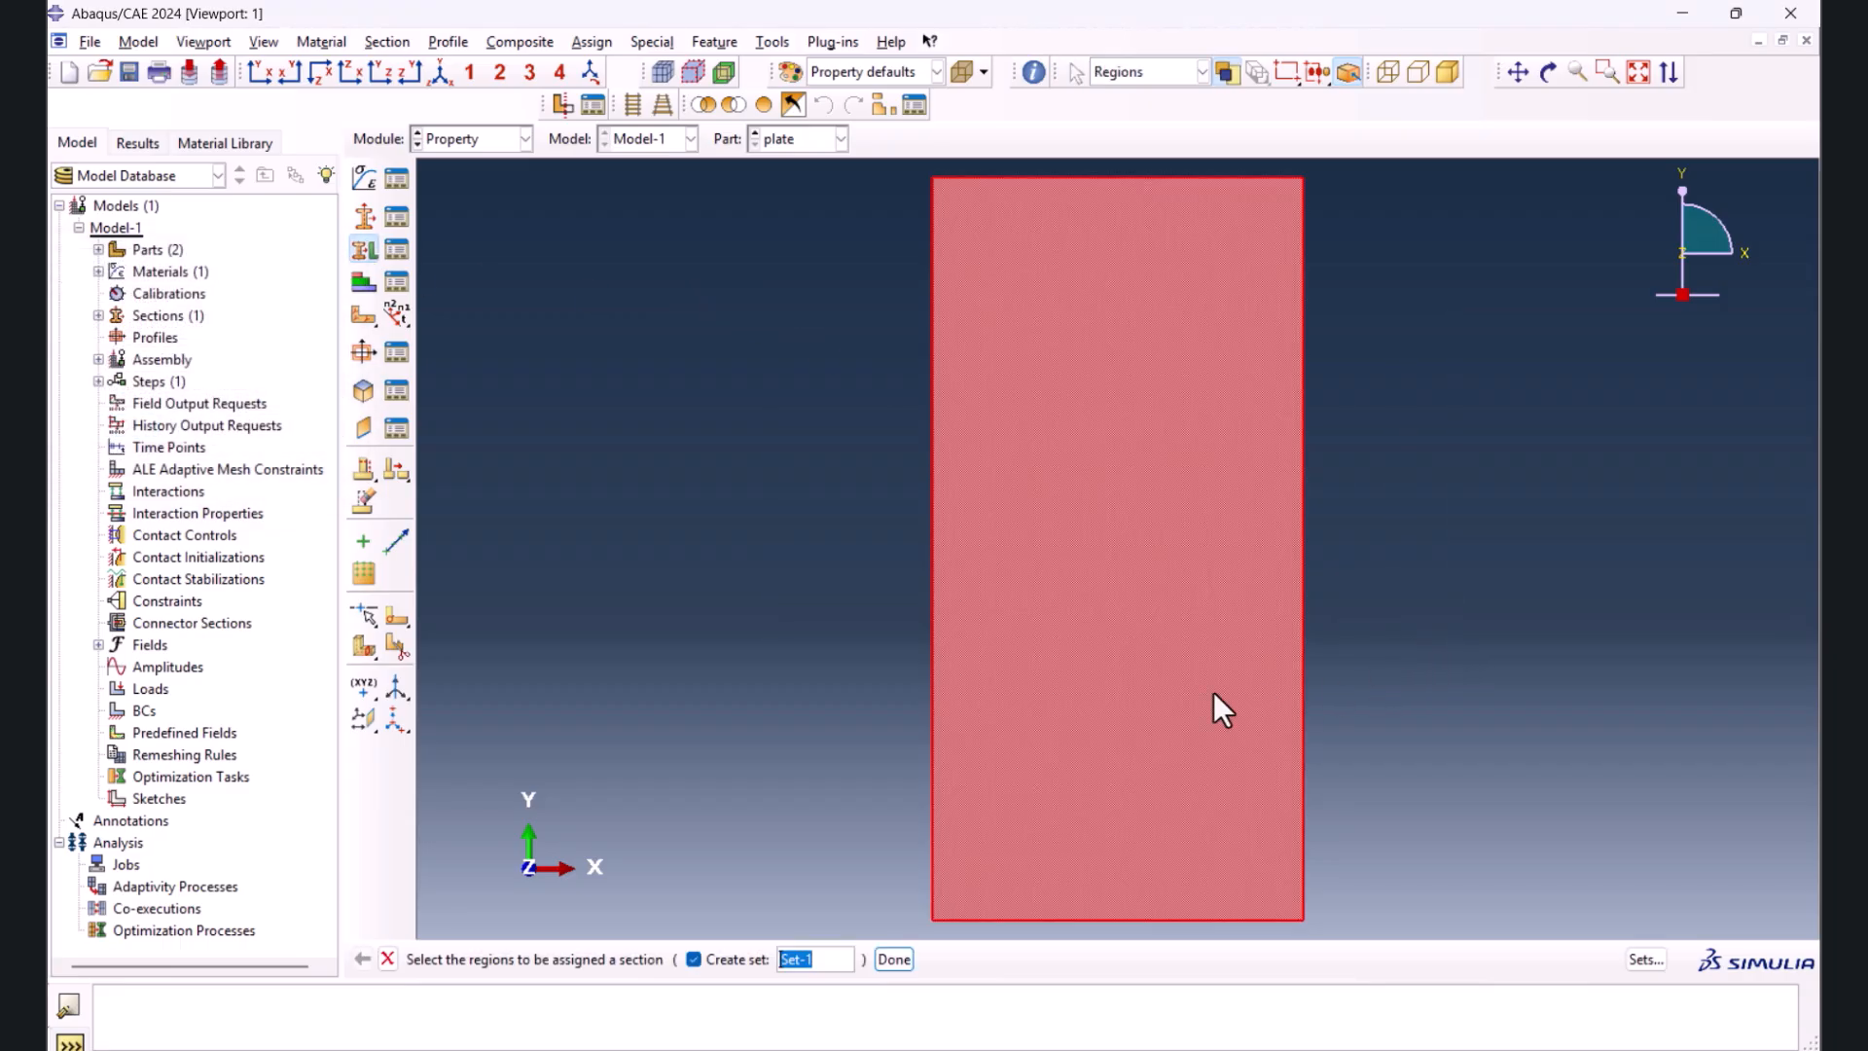
click(717, 958)
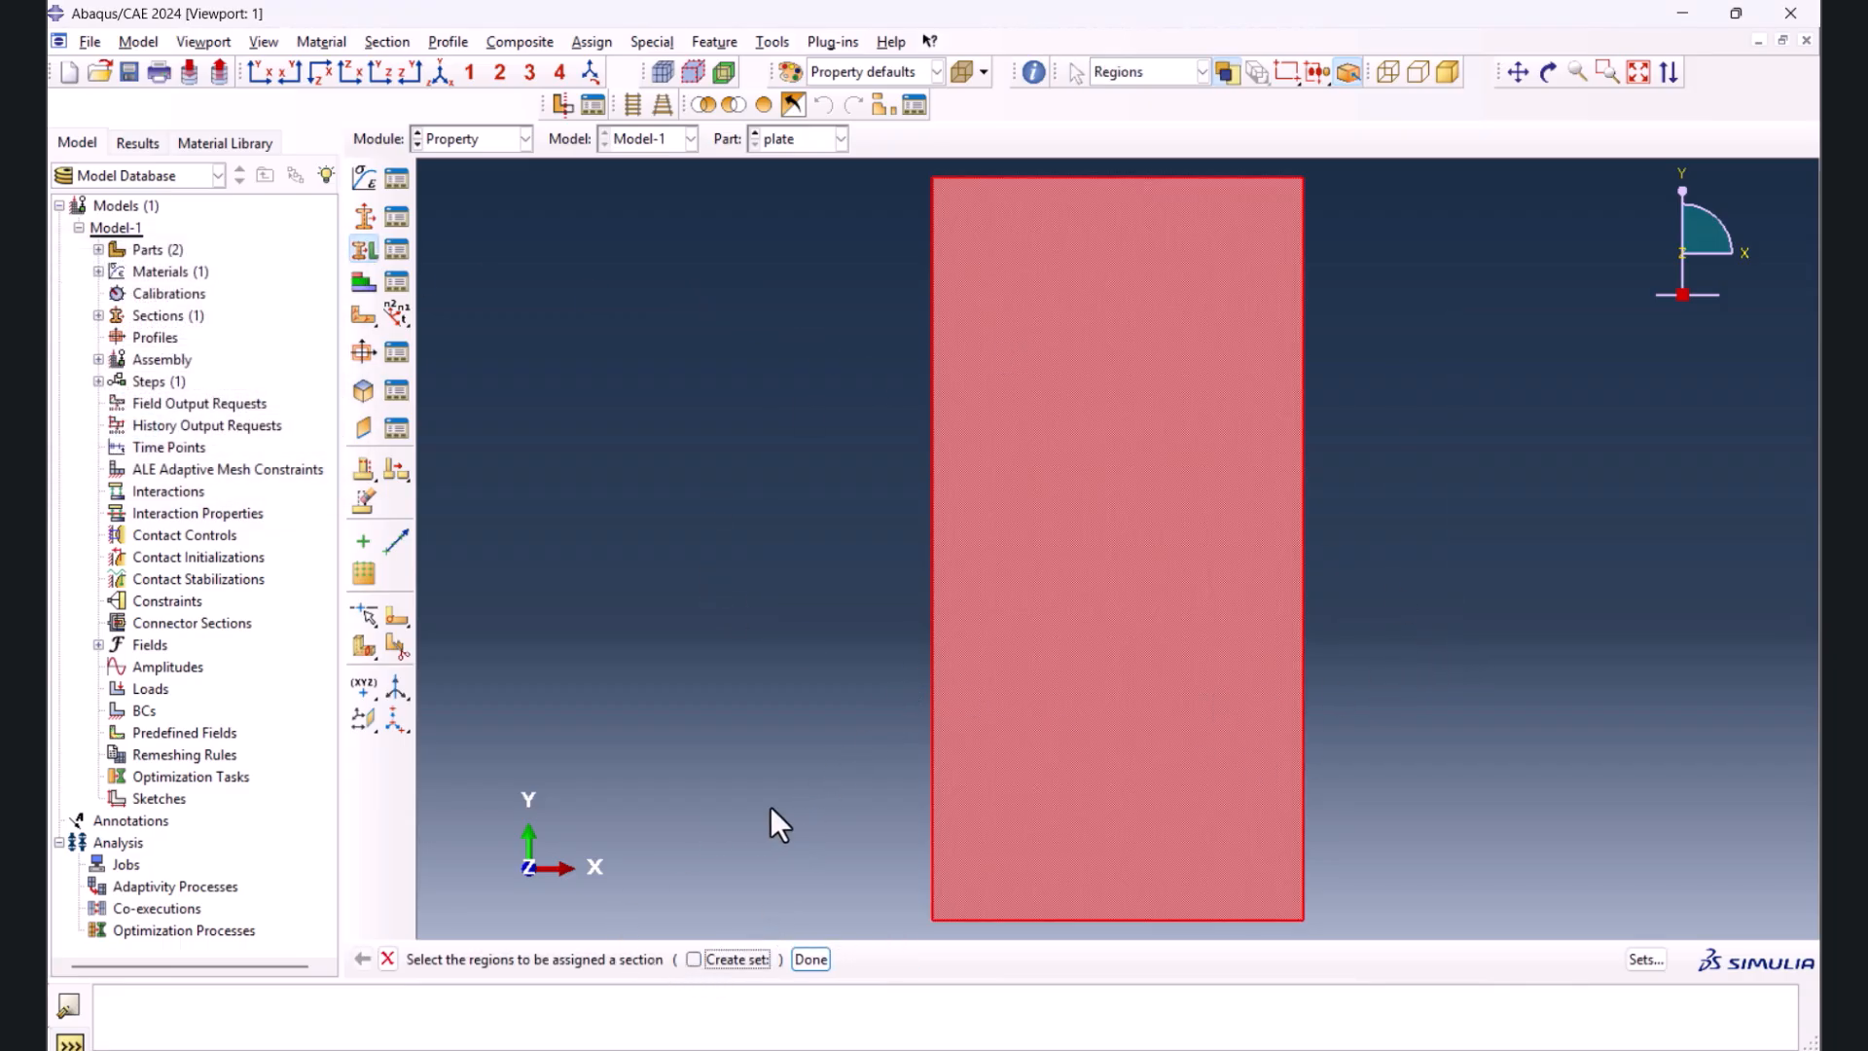
click(811, 960)
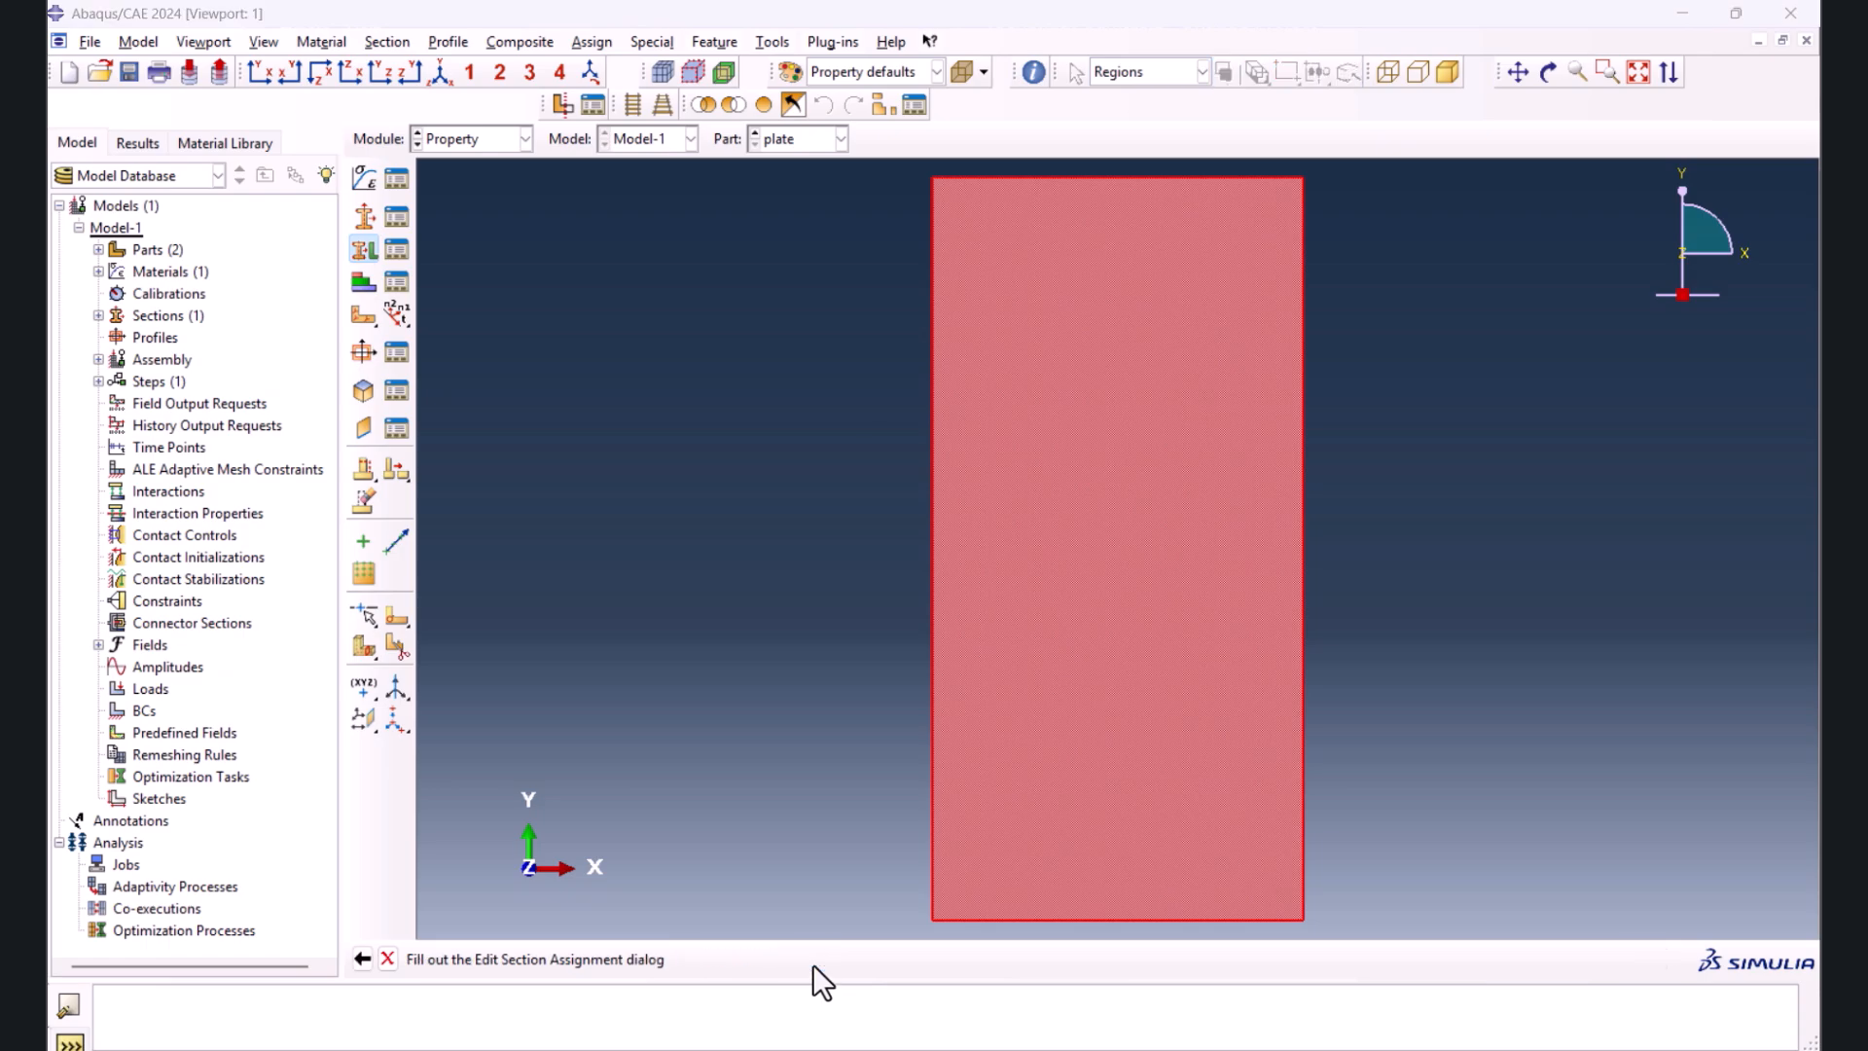
click(166, 632)
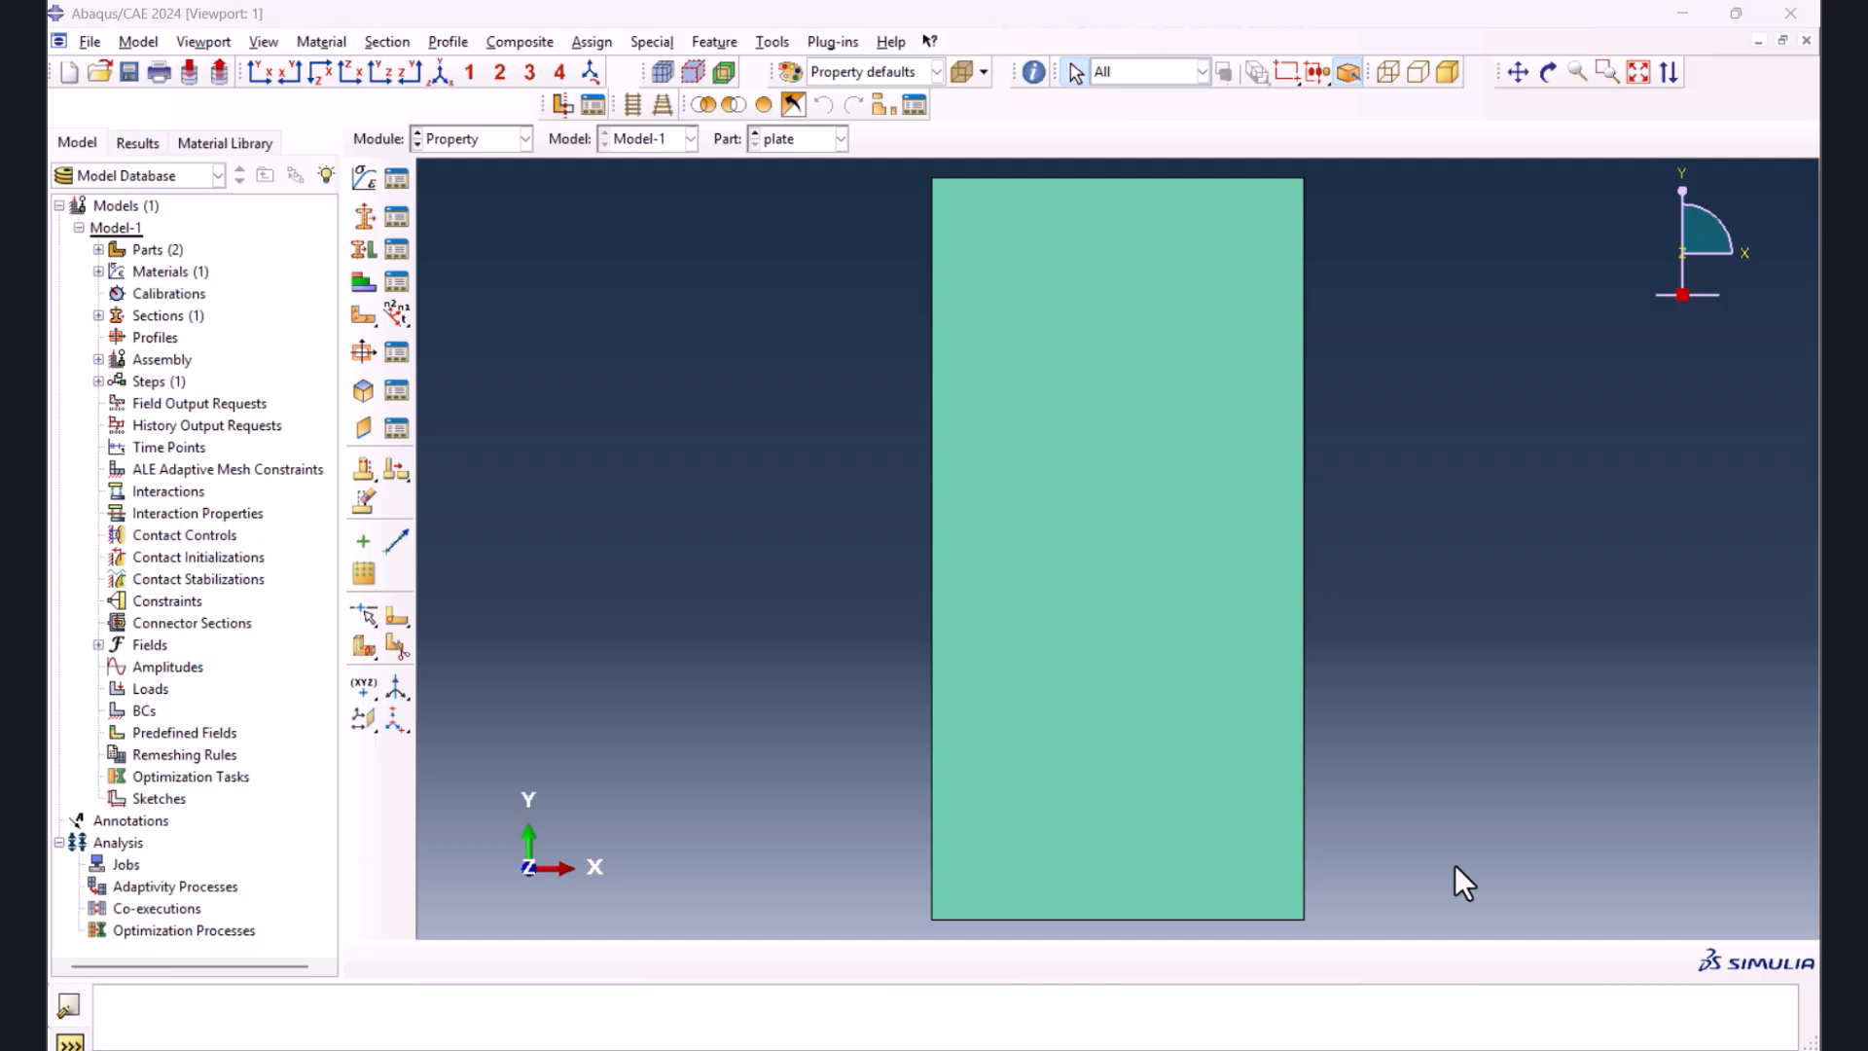
- In the Assembly module, create a dependent instance of the plate part
click(464, 141)
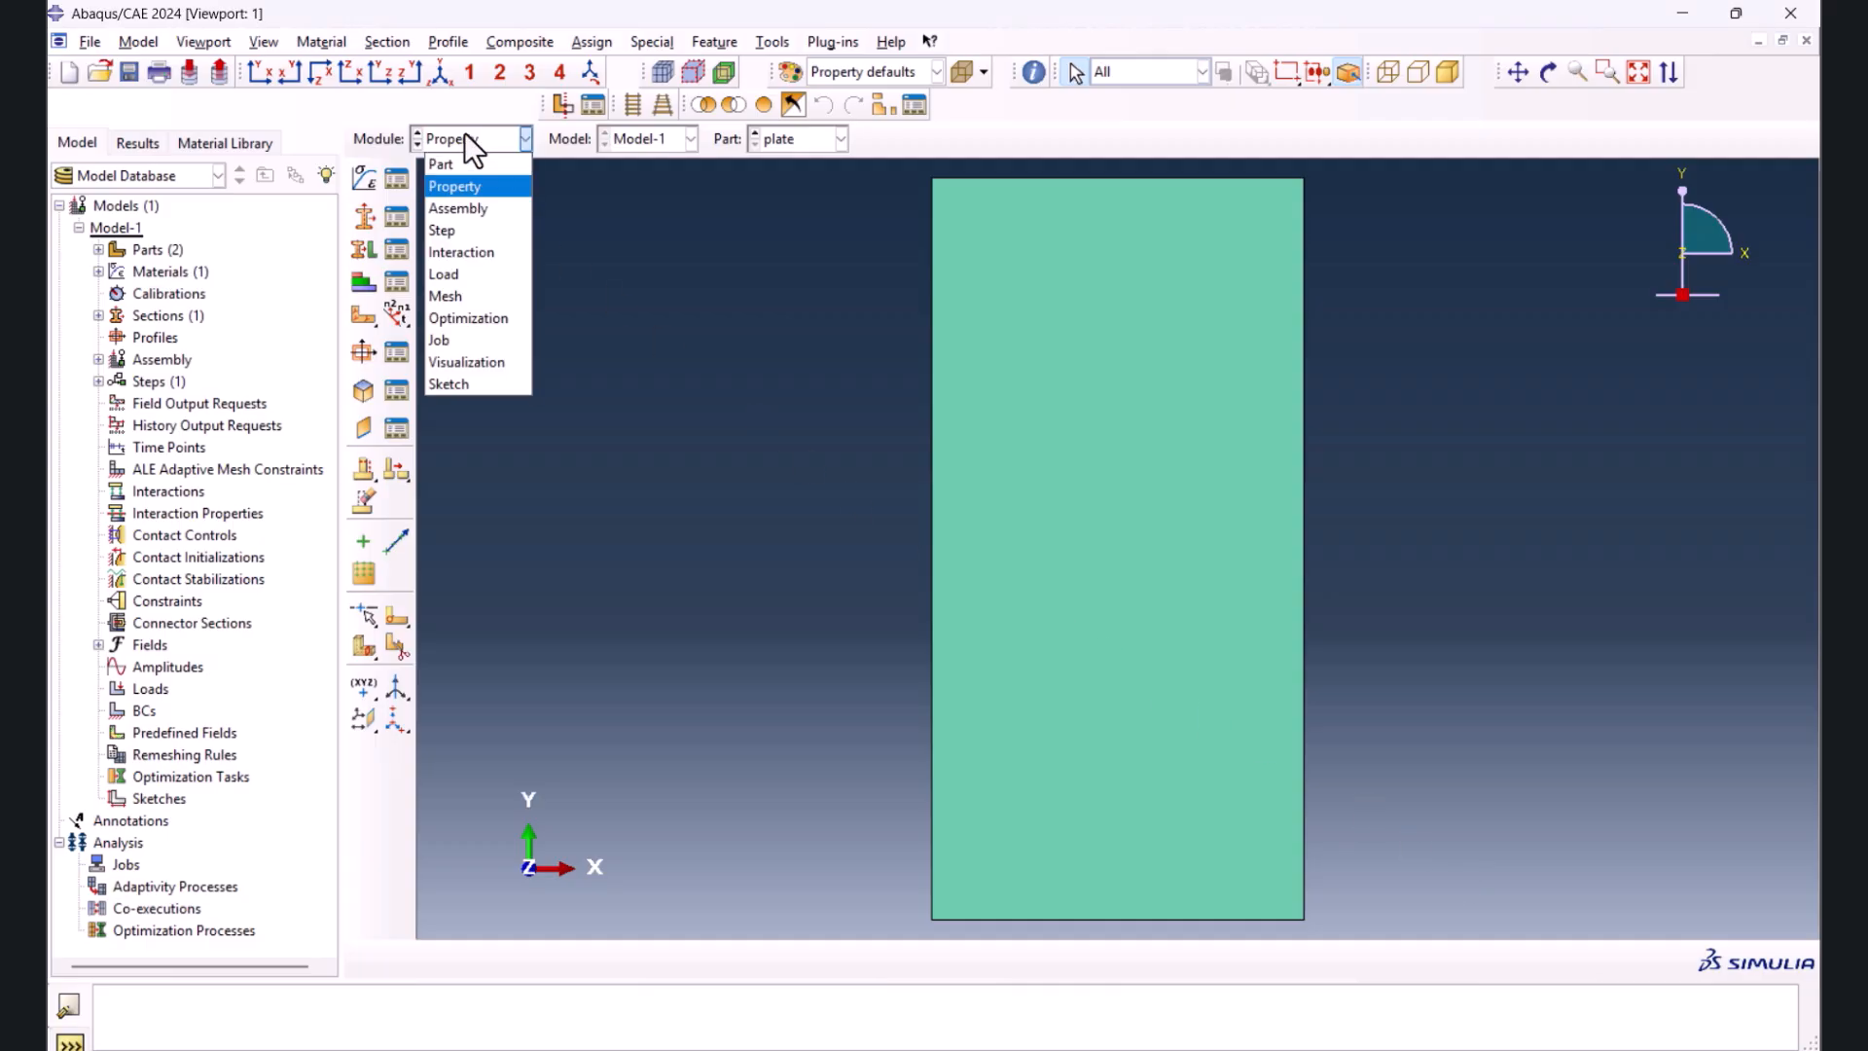
click(456, 207)
click(364, 179)
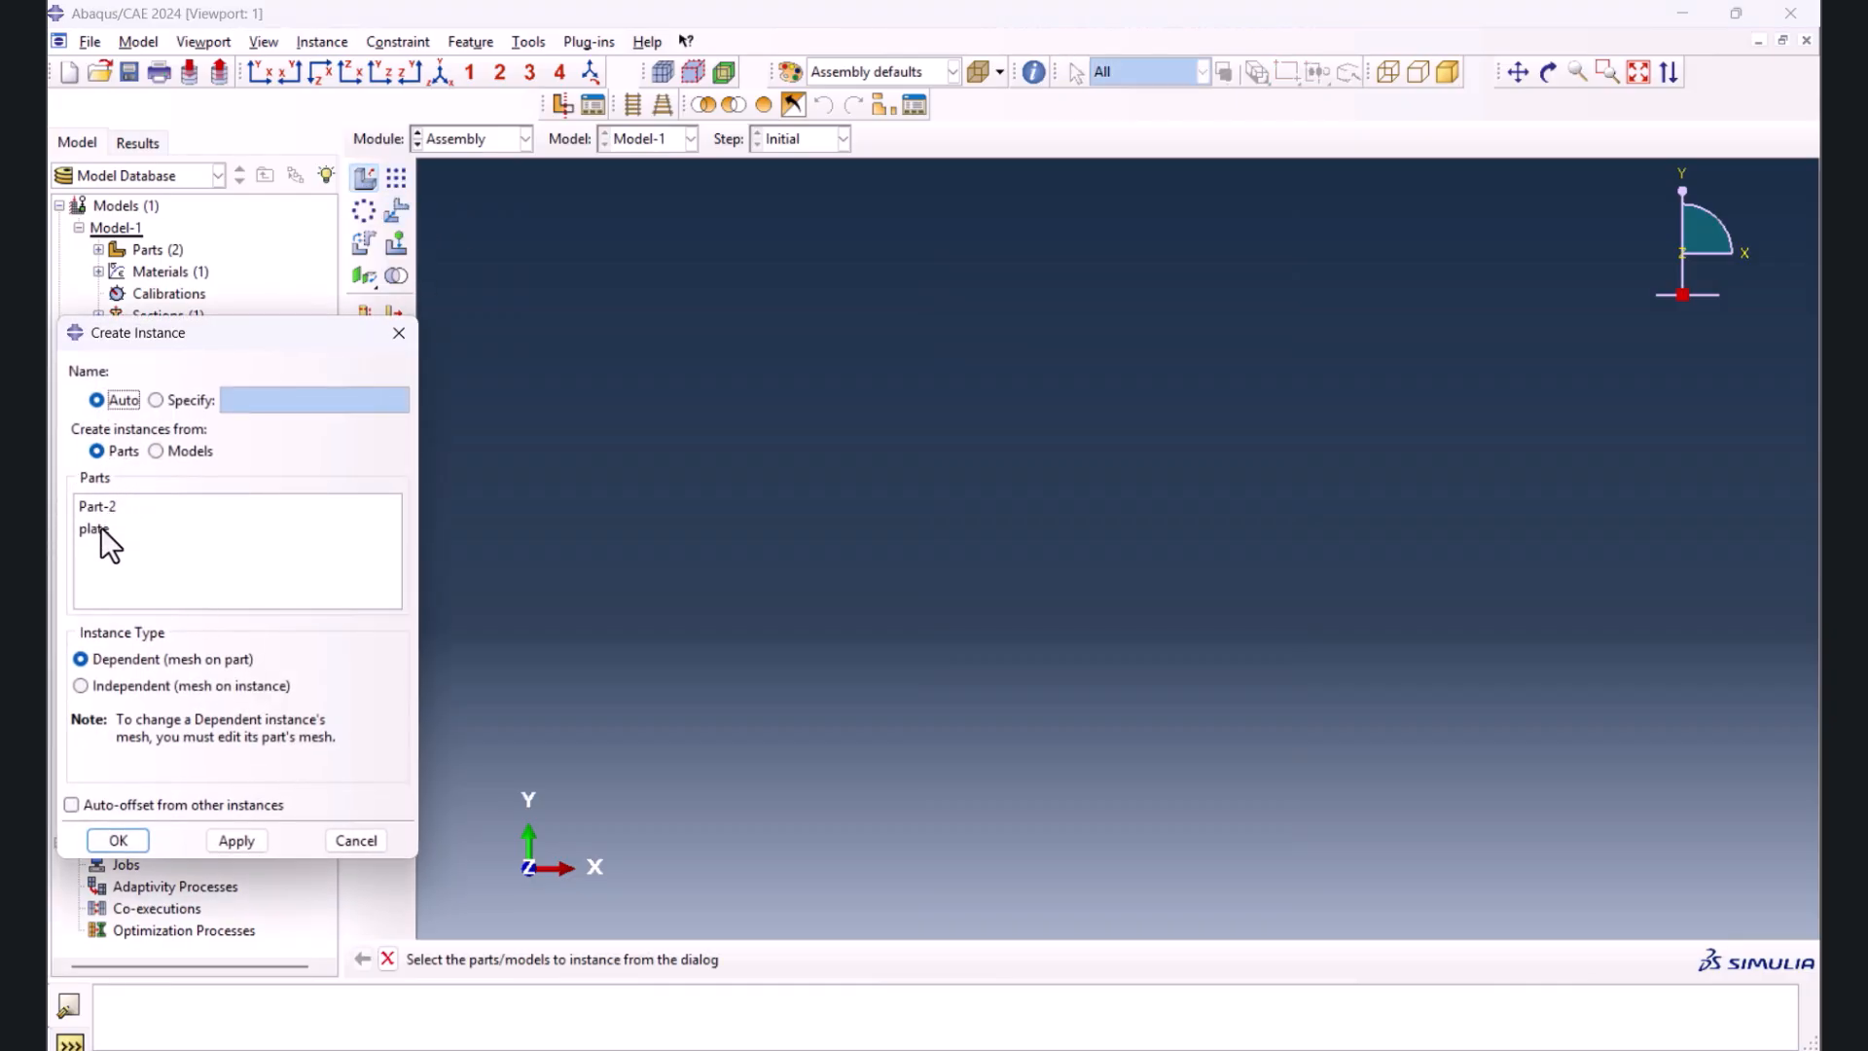
click(99, 528)
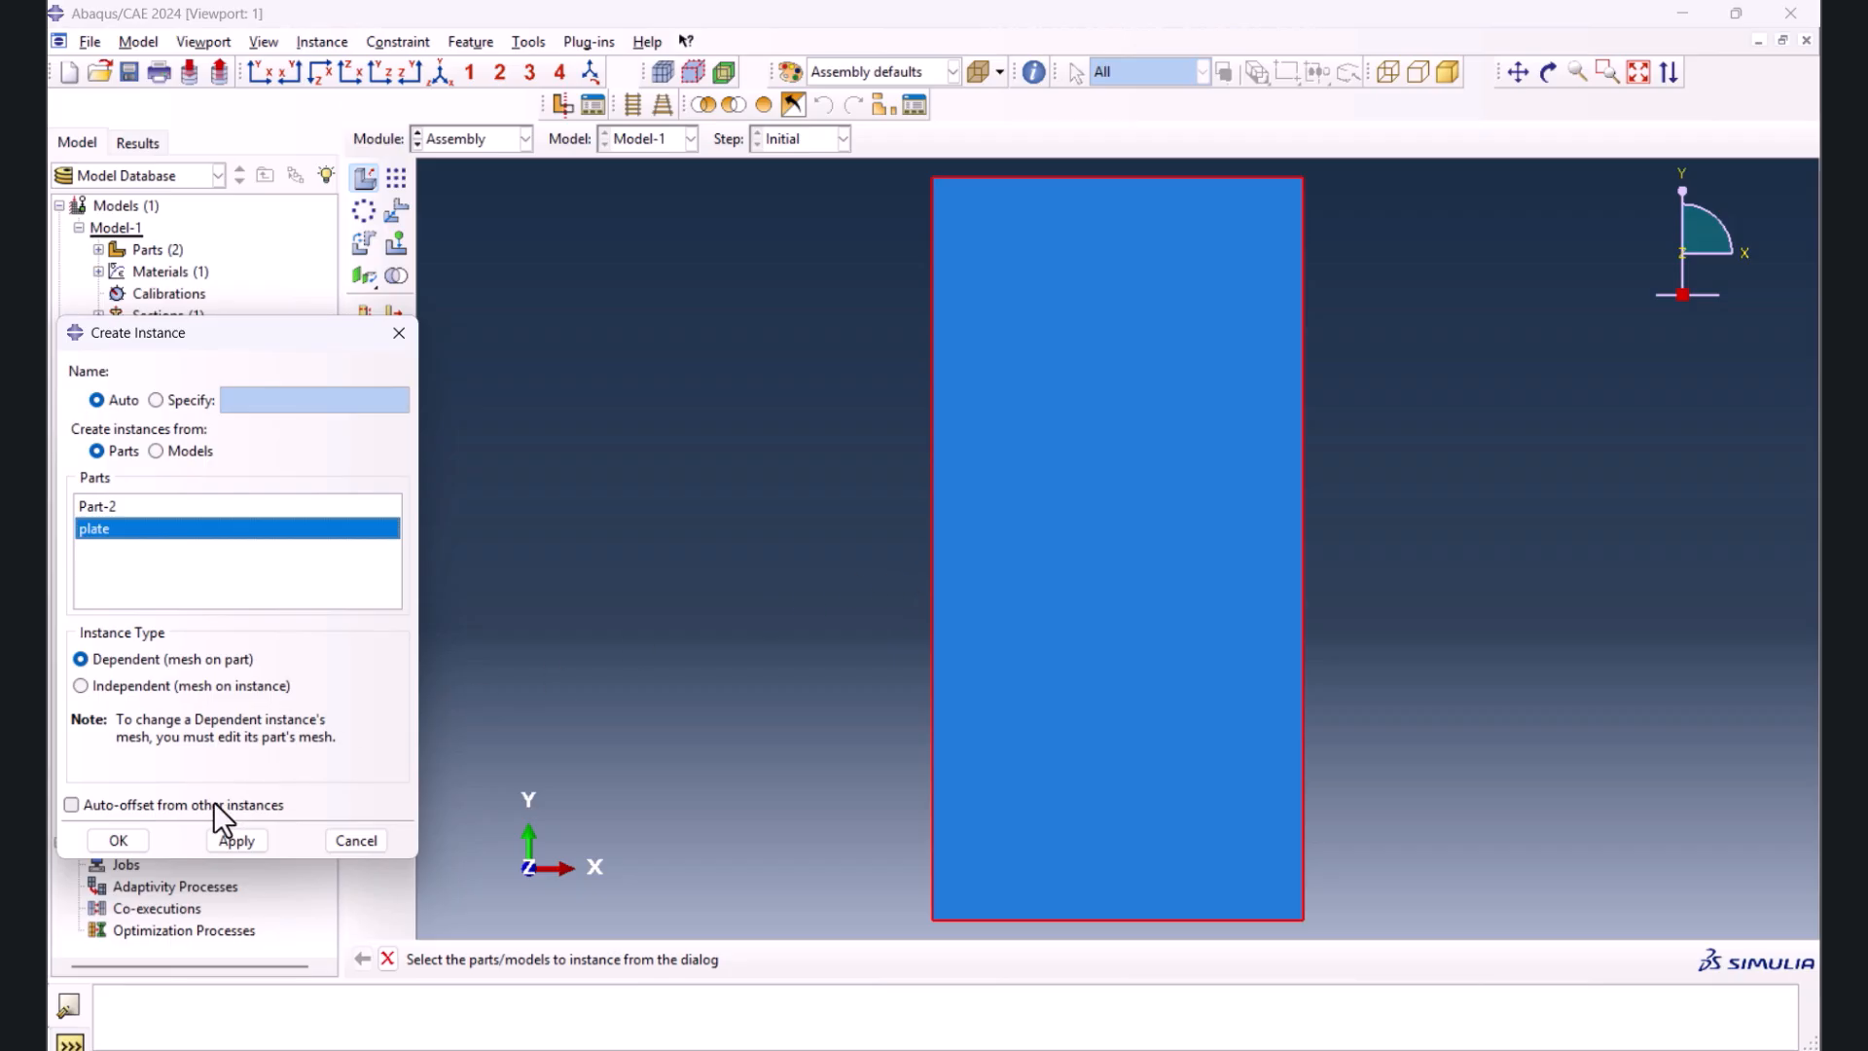
click(118, 840)
- Translate the plate instance so its lower-left corner sits on the origin of the assembly coordinate system
click(398, 211)
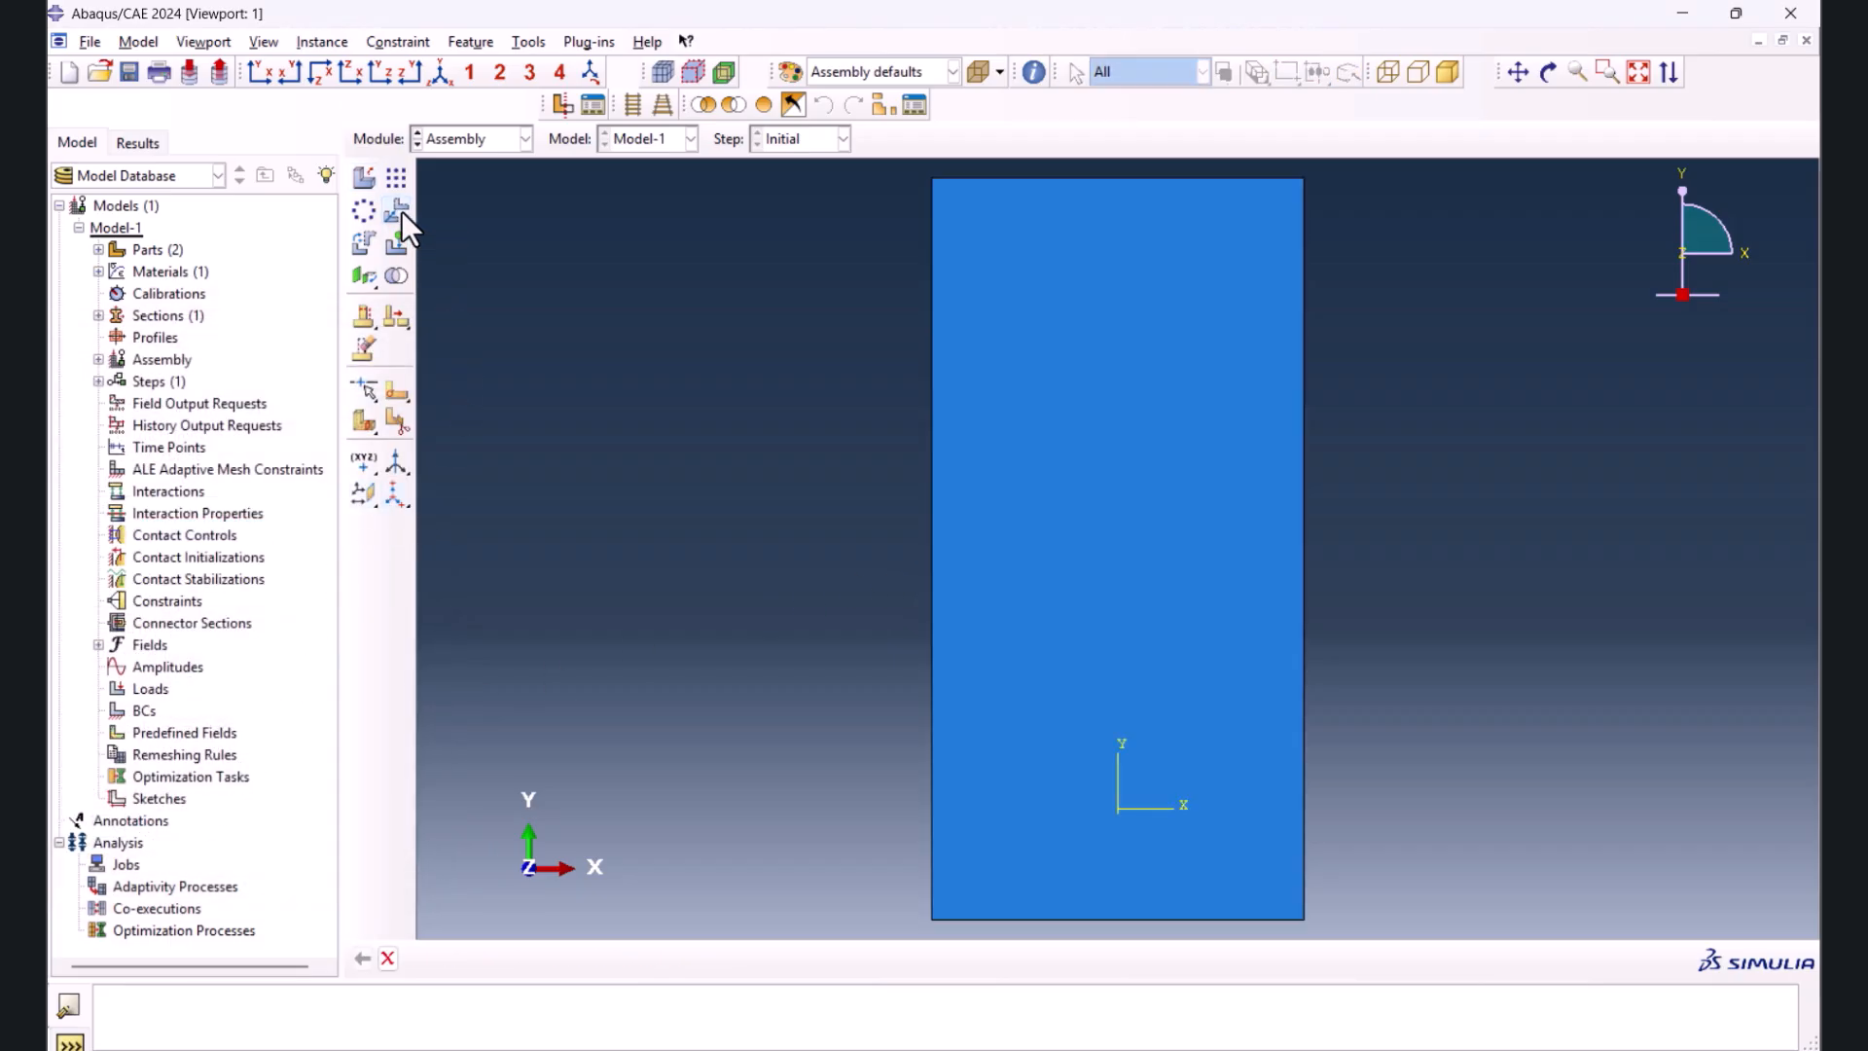
click(932, 919)
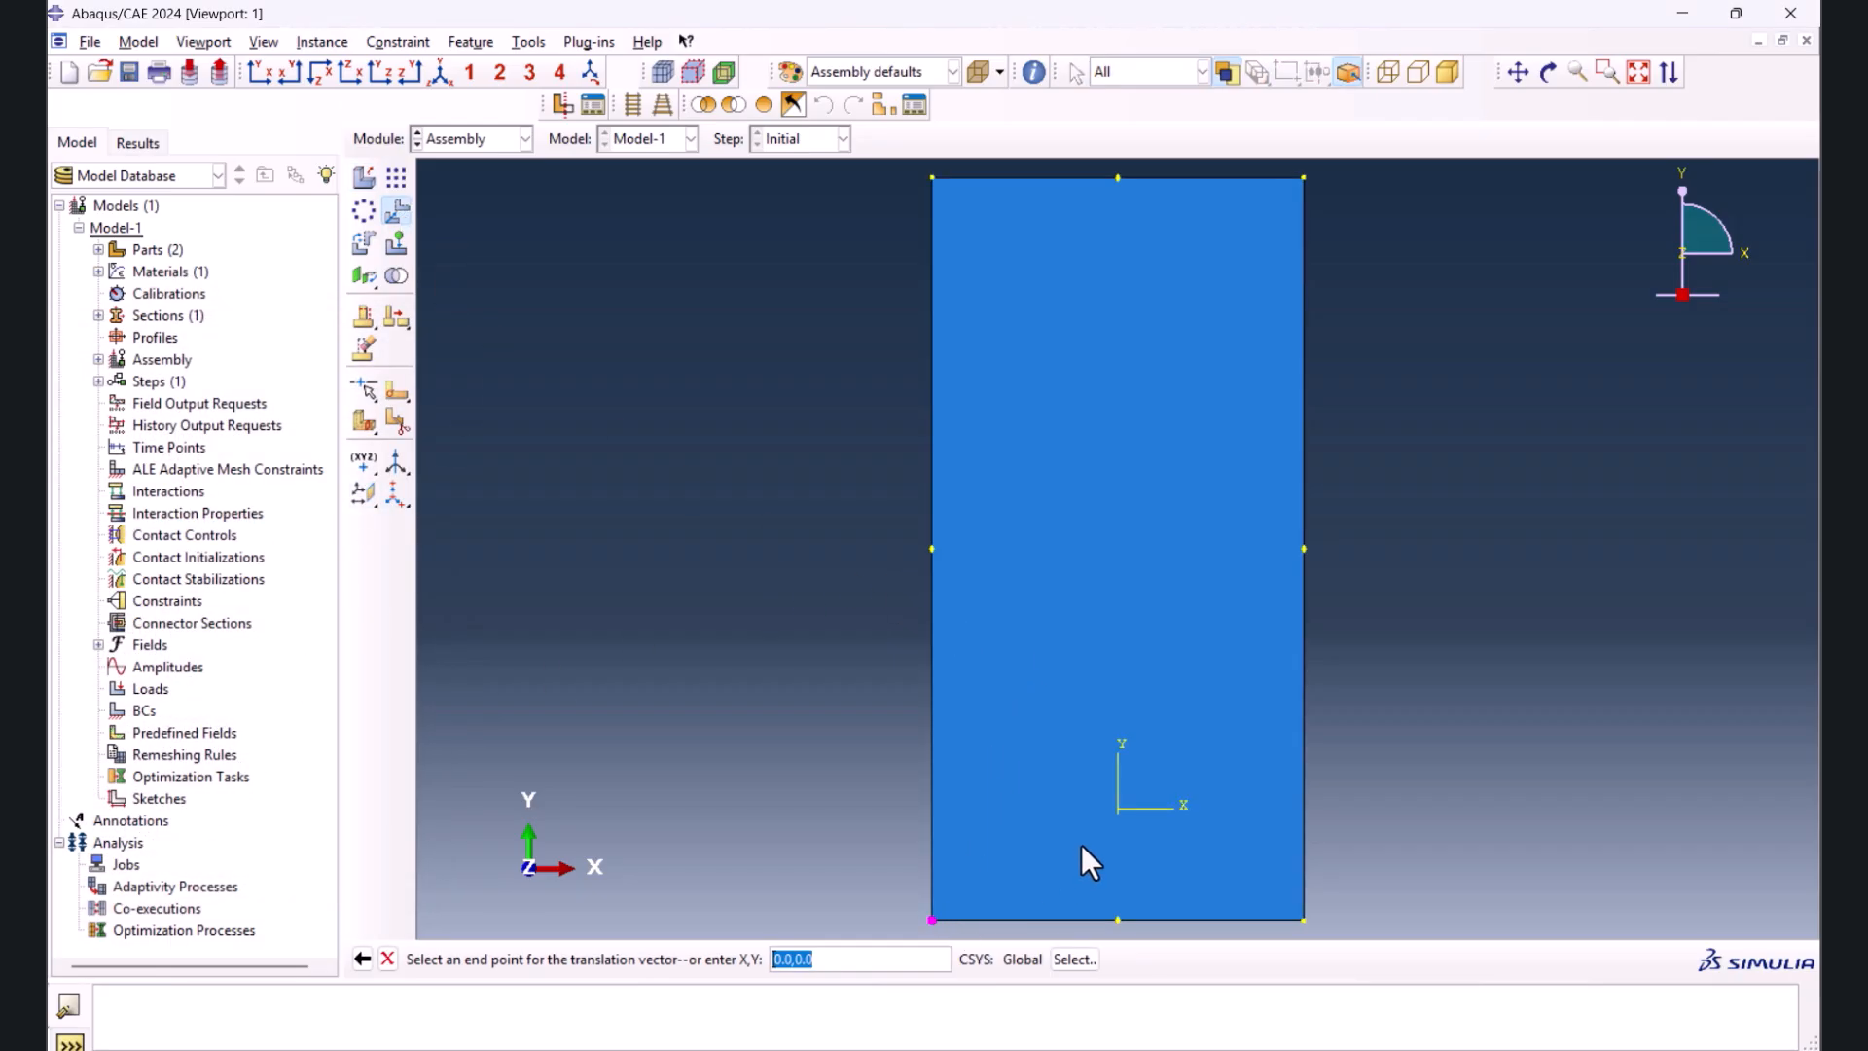
click(1117, 808)
click(570, 955)
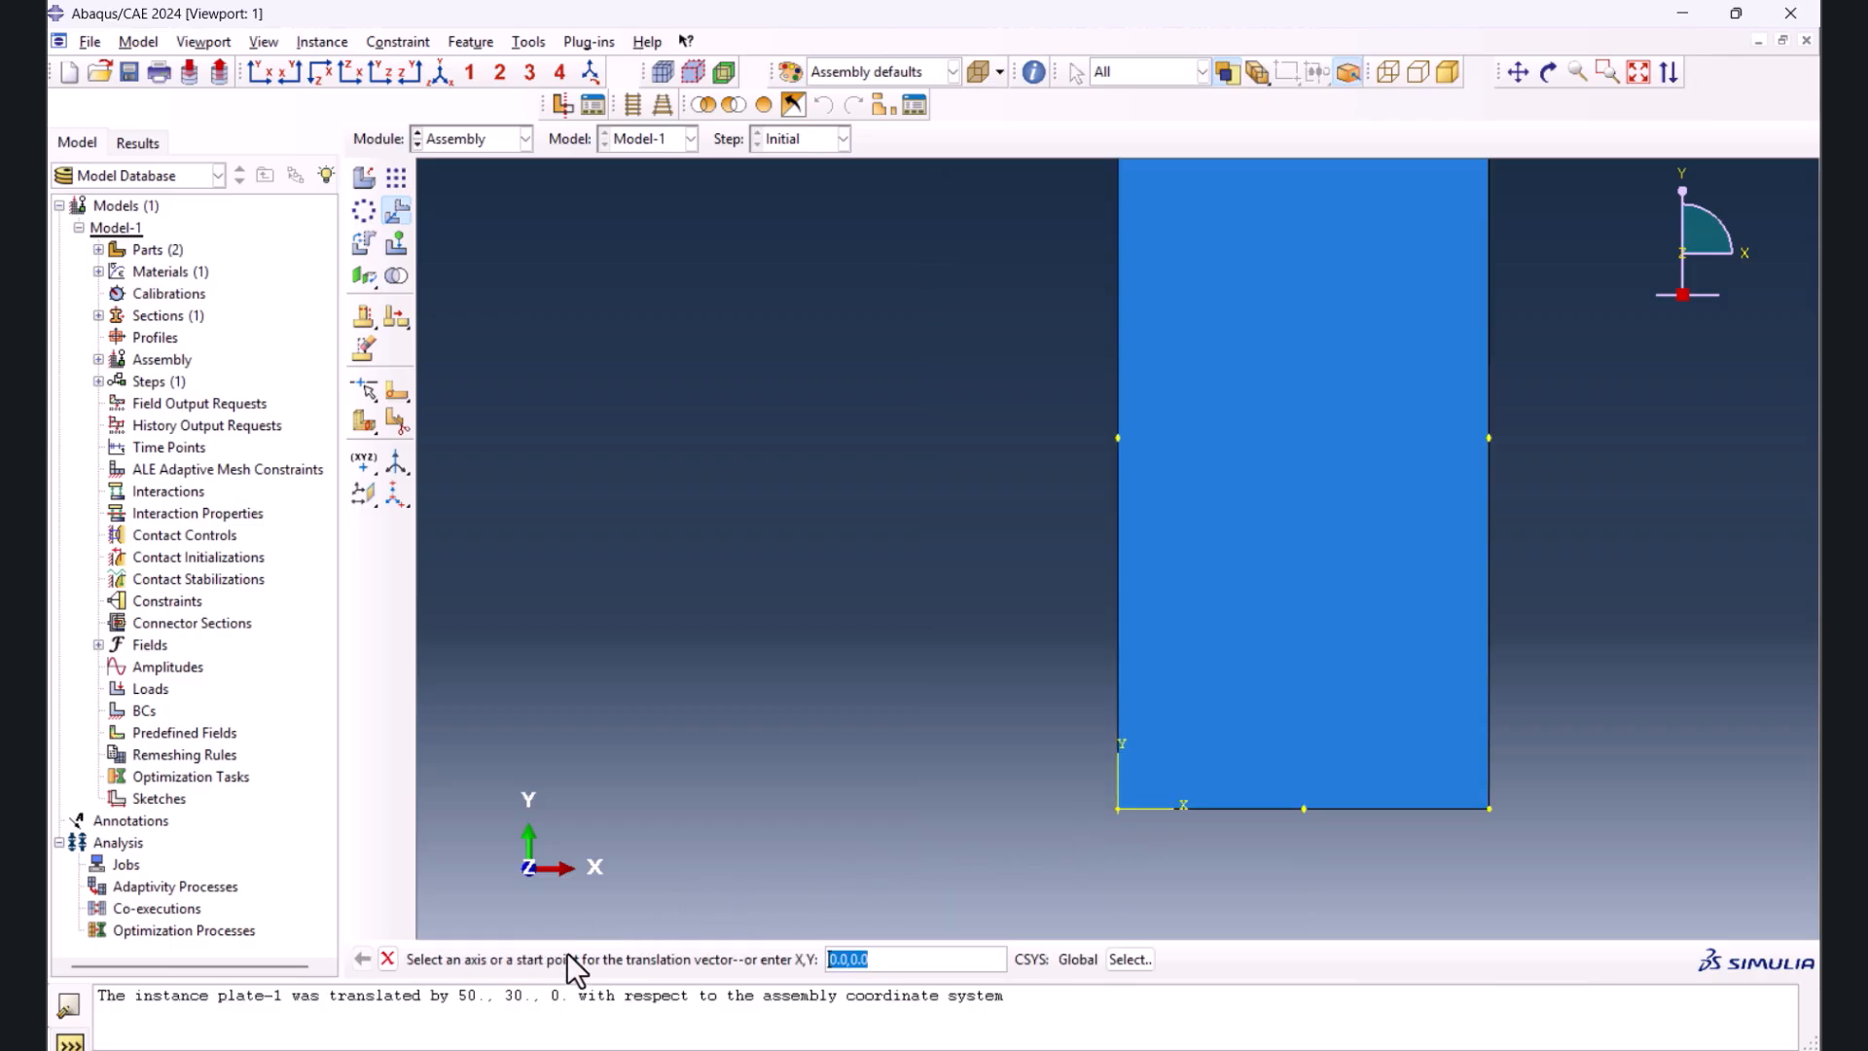
click(1639, 72)
- Add an instance of the crack line Part-2 to the assembly
click(364, 177)
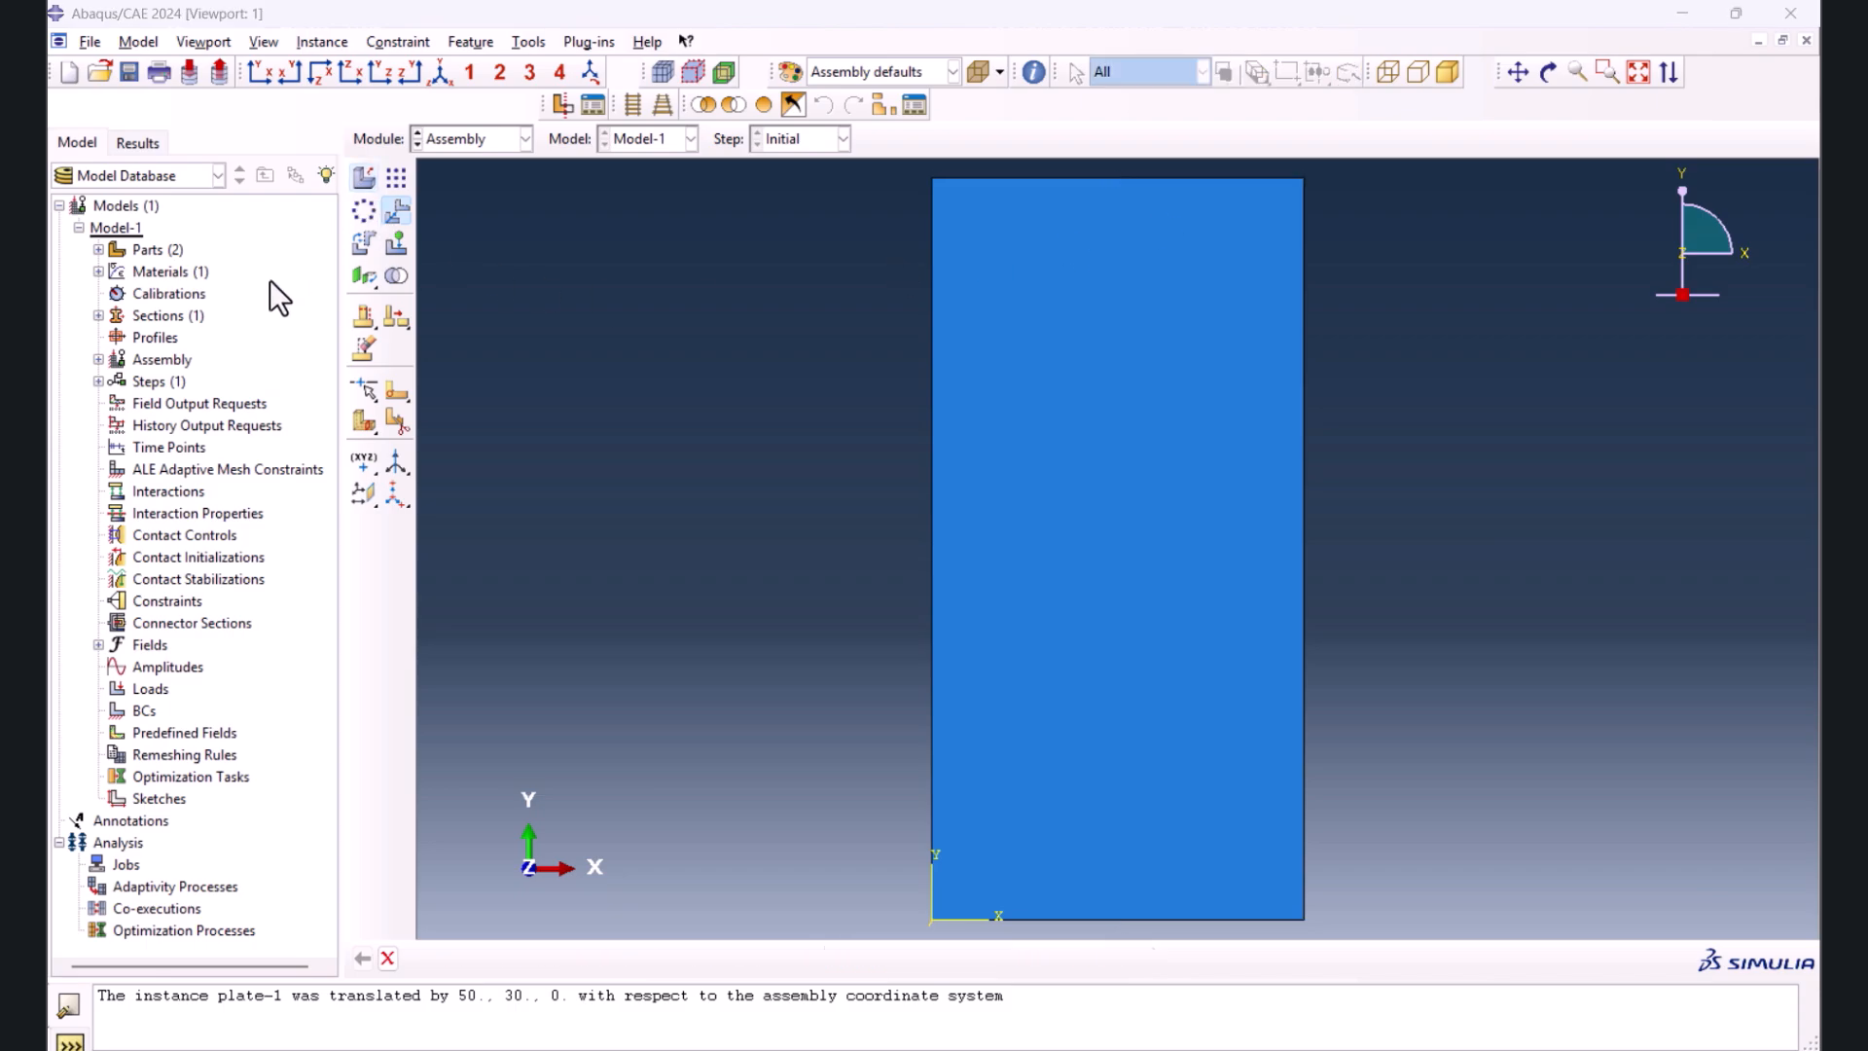
click(100, 506)
click(93, 839)
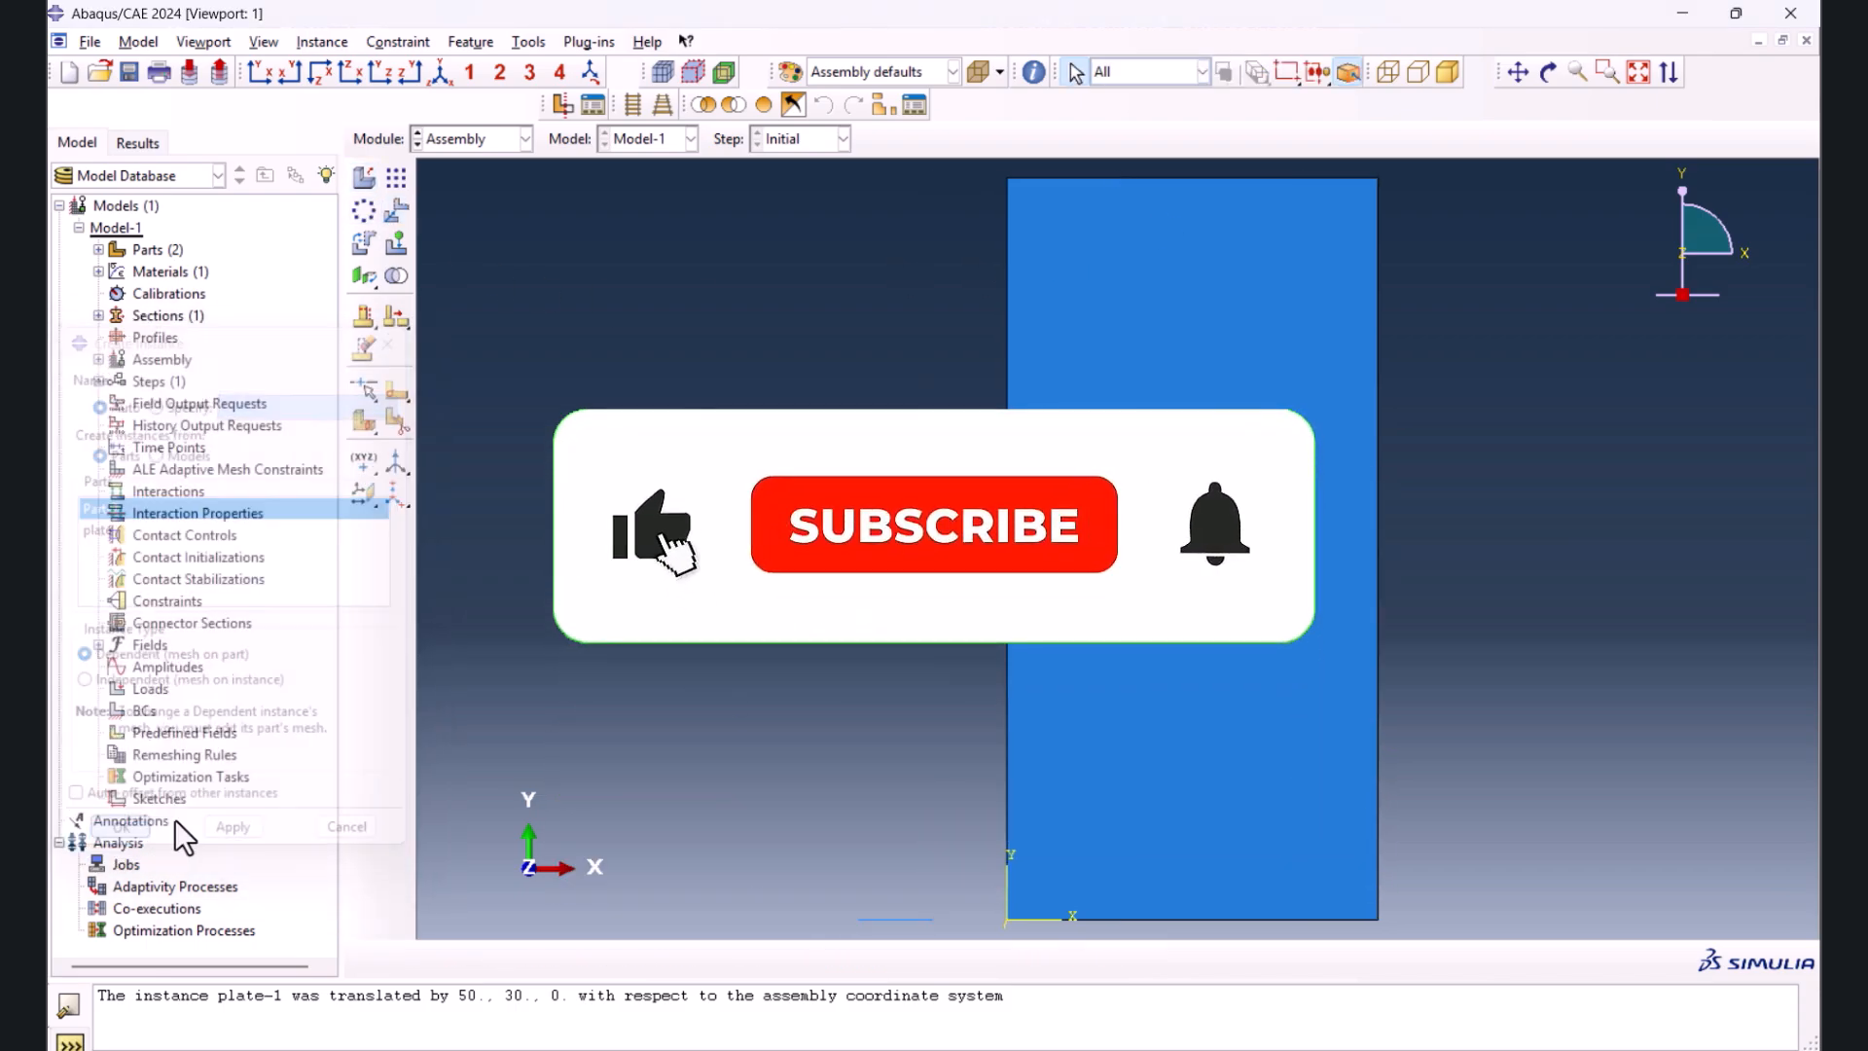
- Translate the crack instance from its left endpoint to the midpoint of the plate's left edge
click(395, 214)
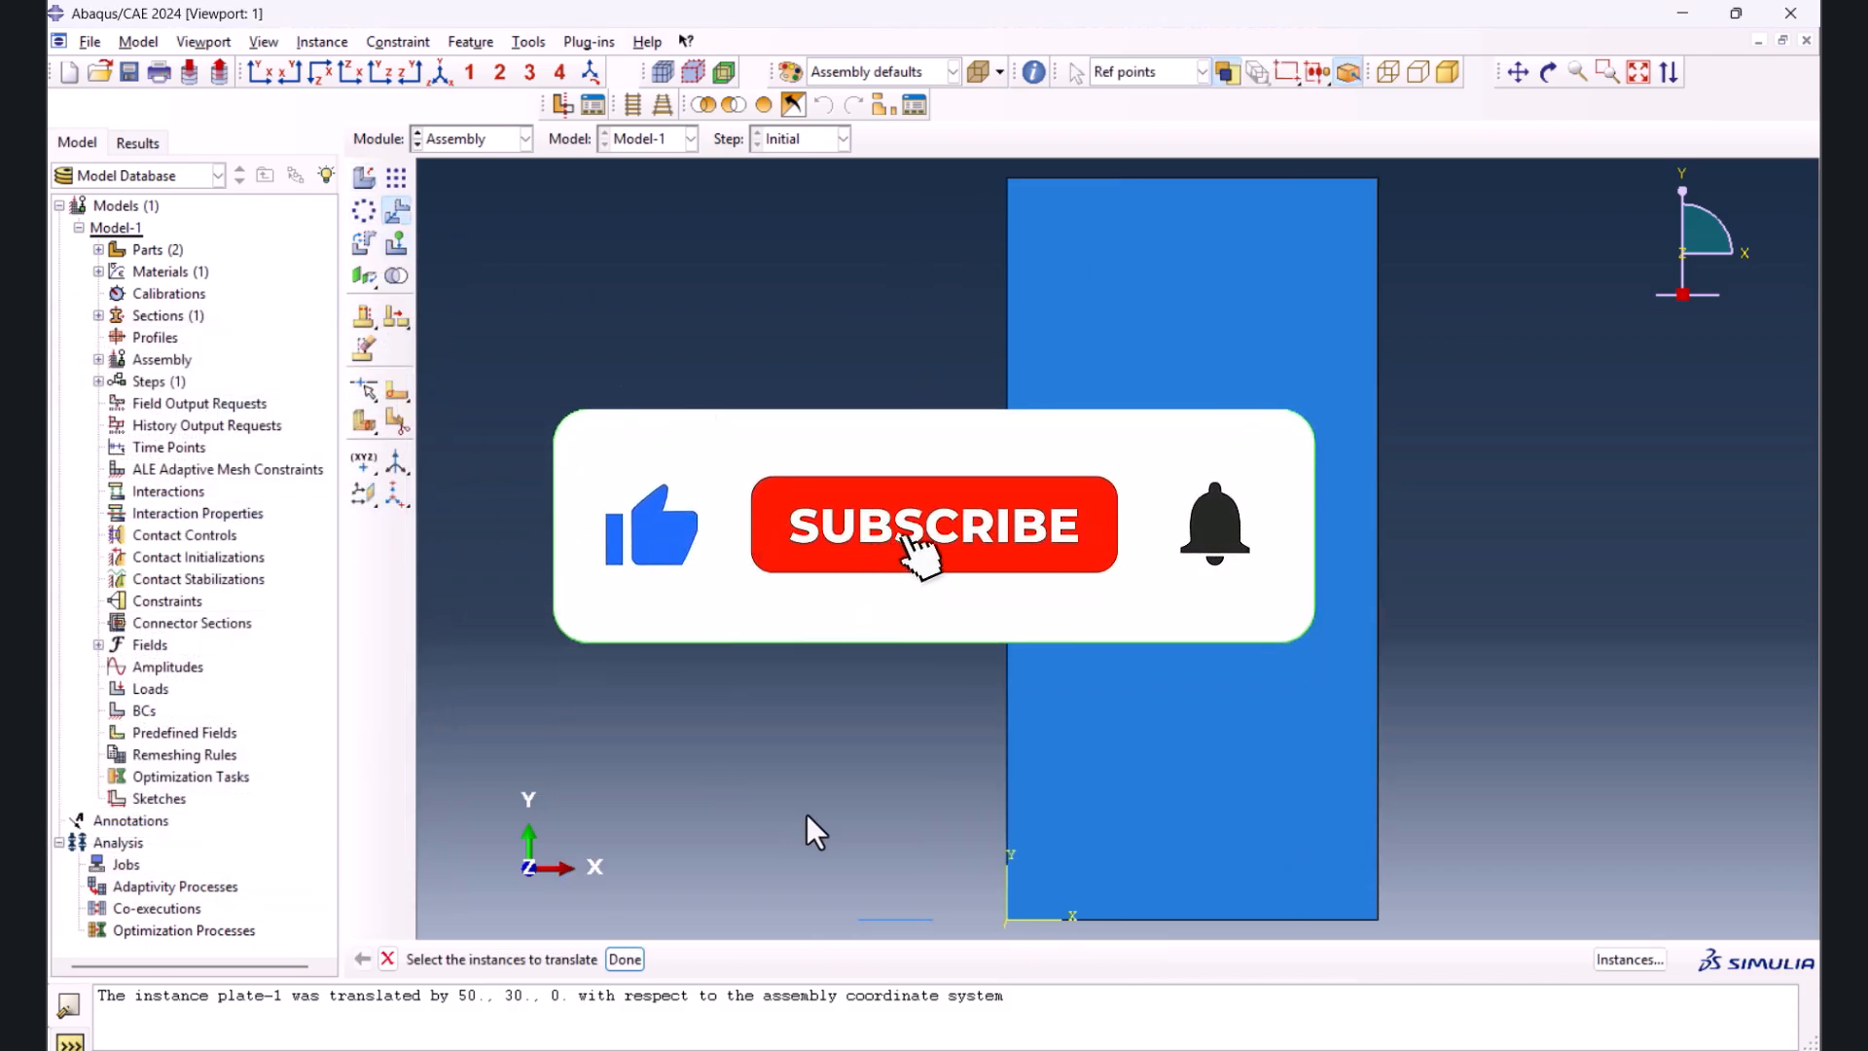
click(882, 921)
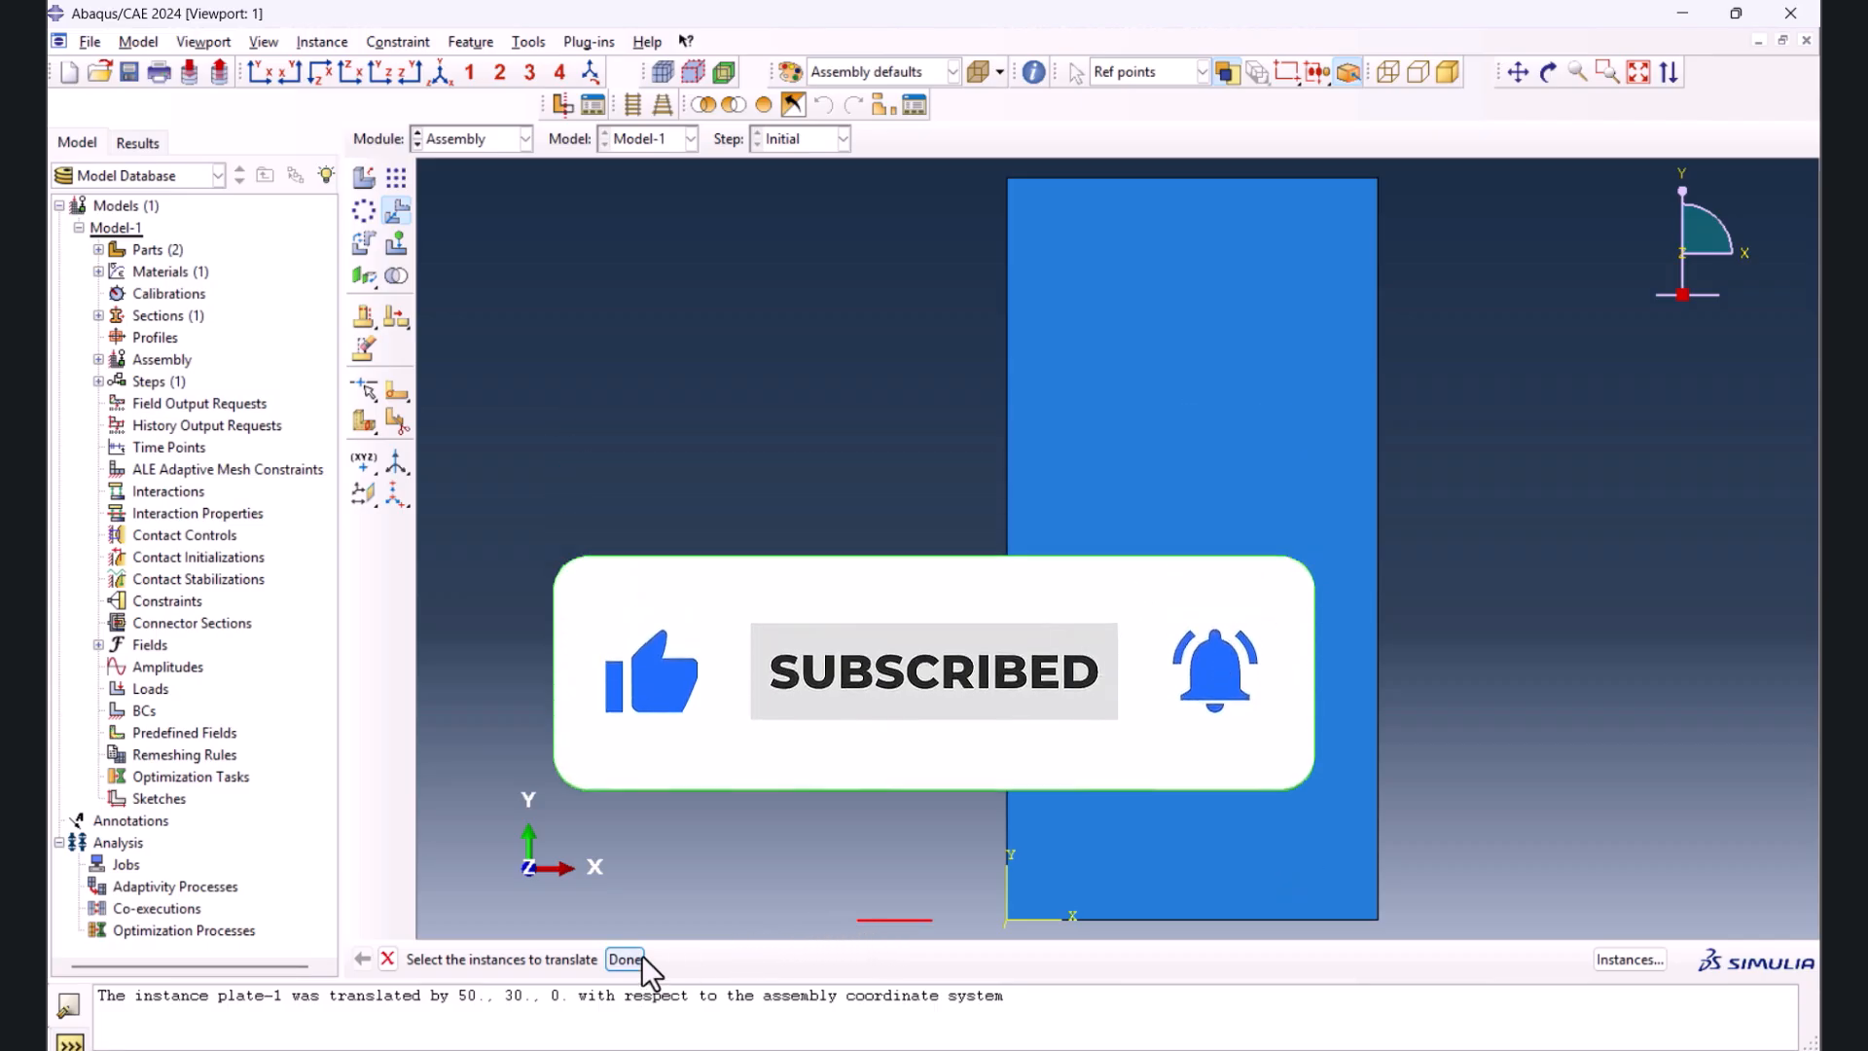
click(634, 959)
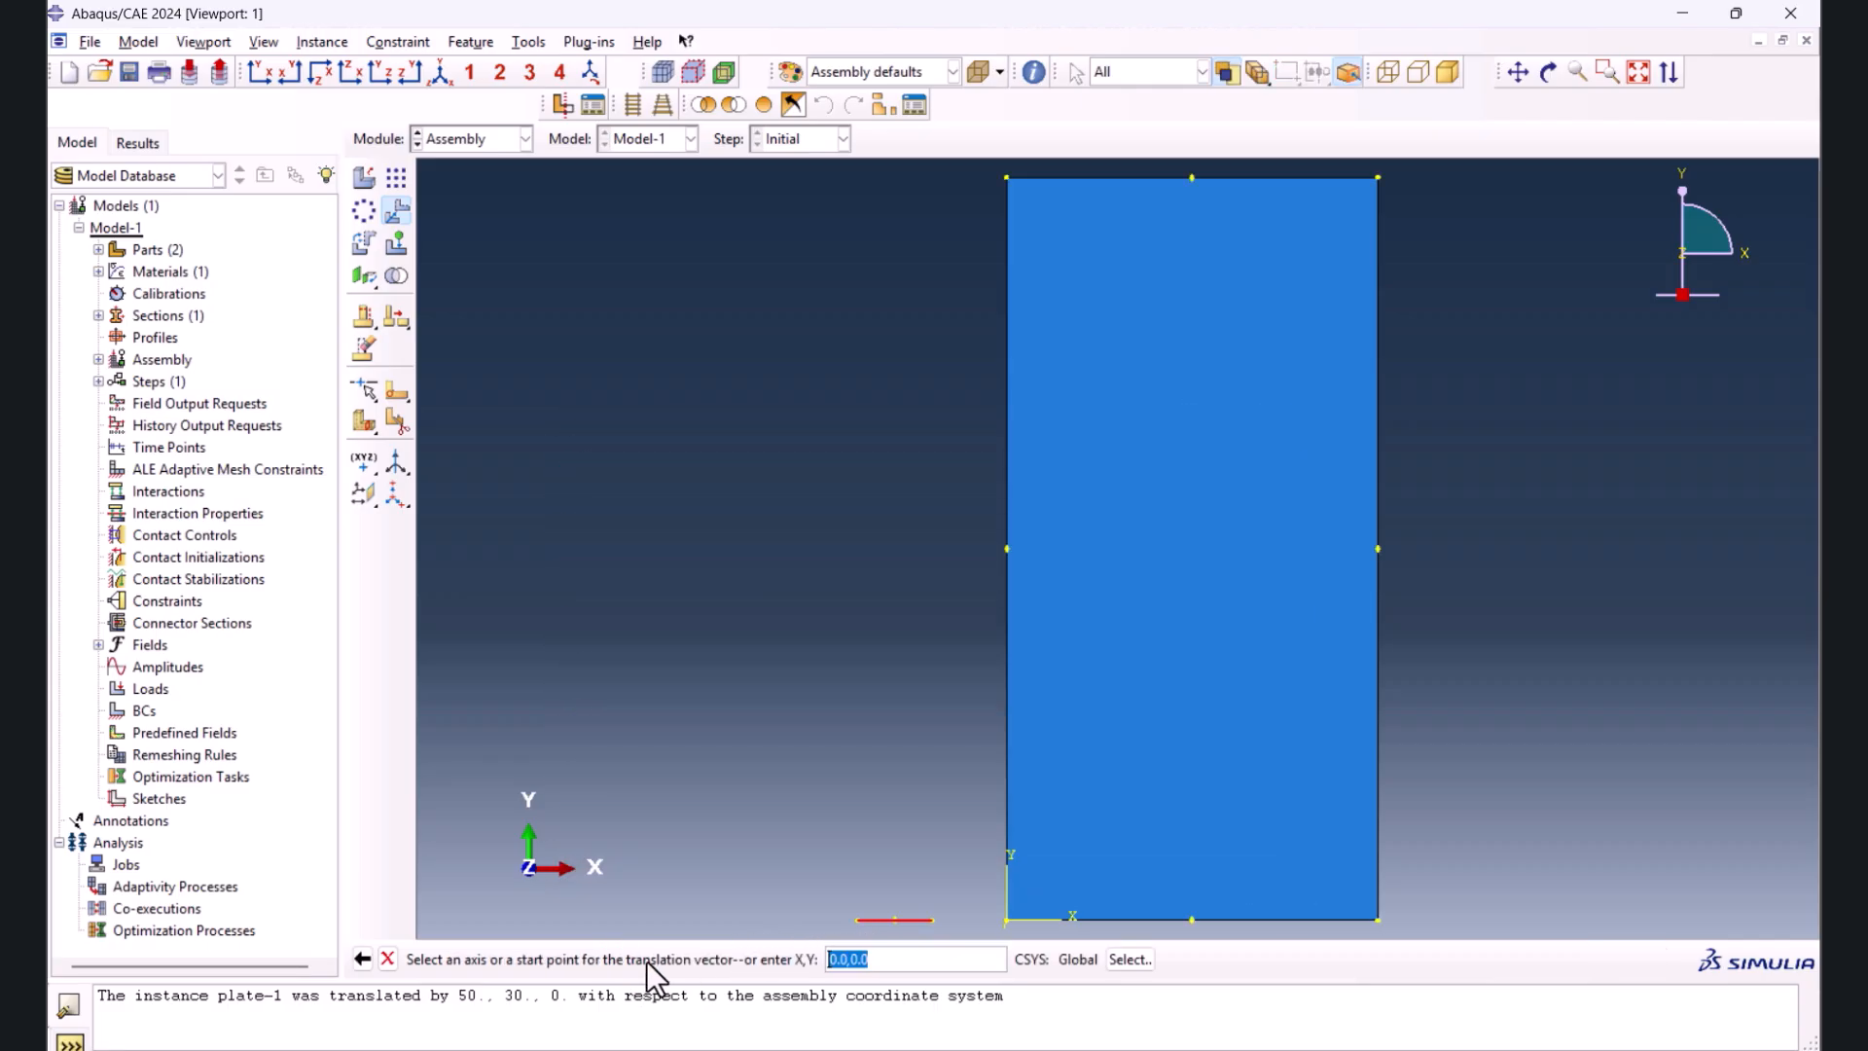
click(857, 921)
click(1007, 550)
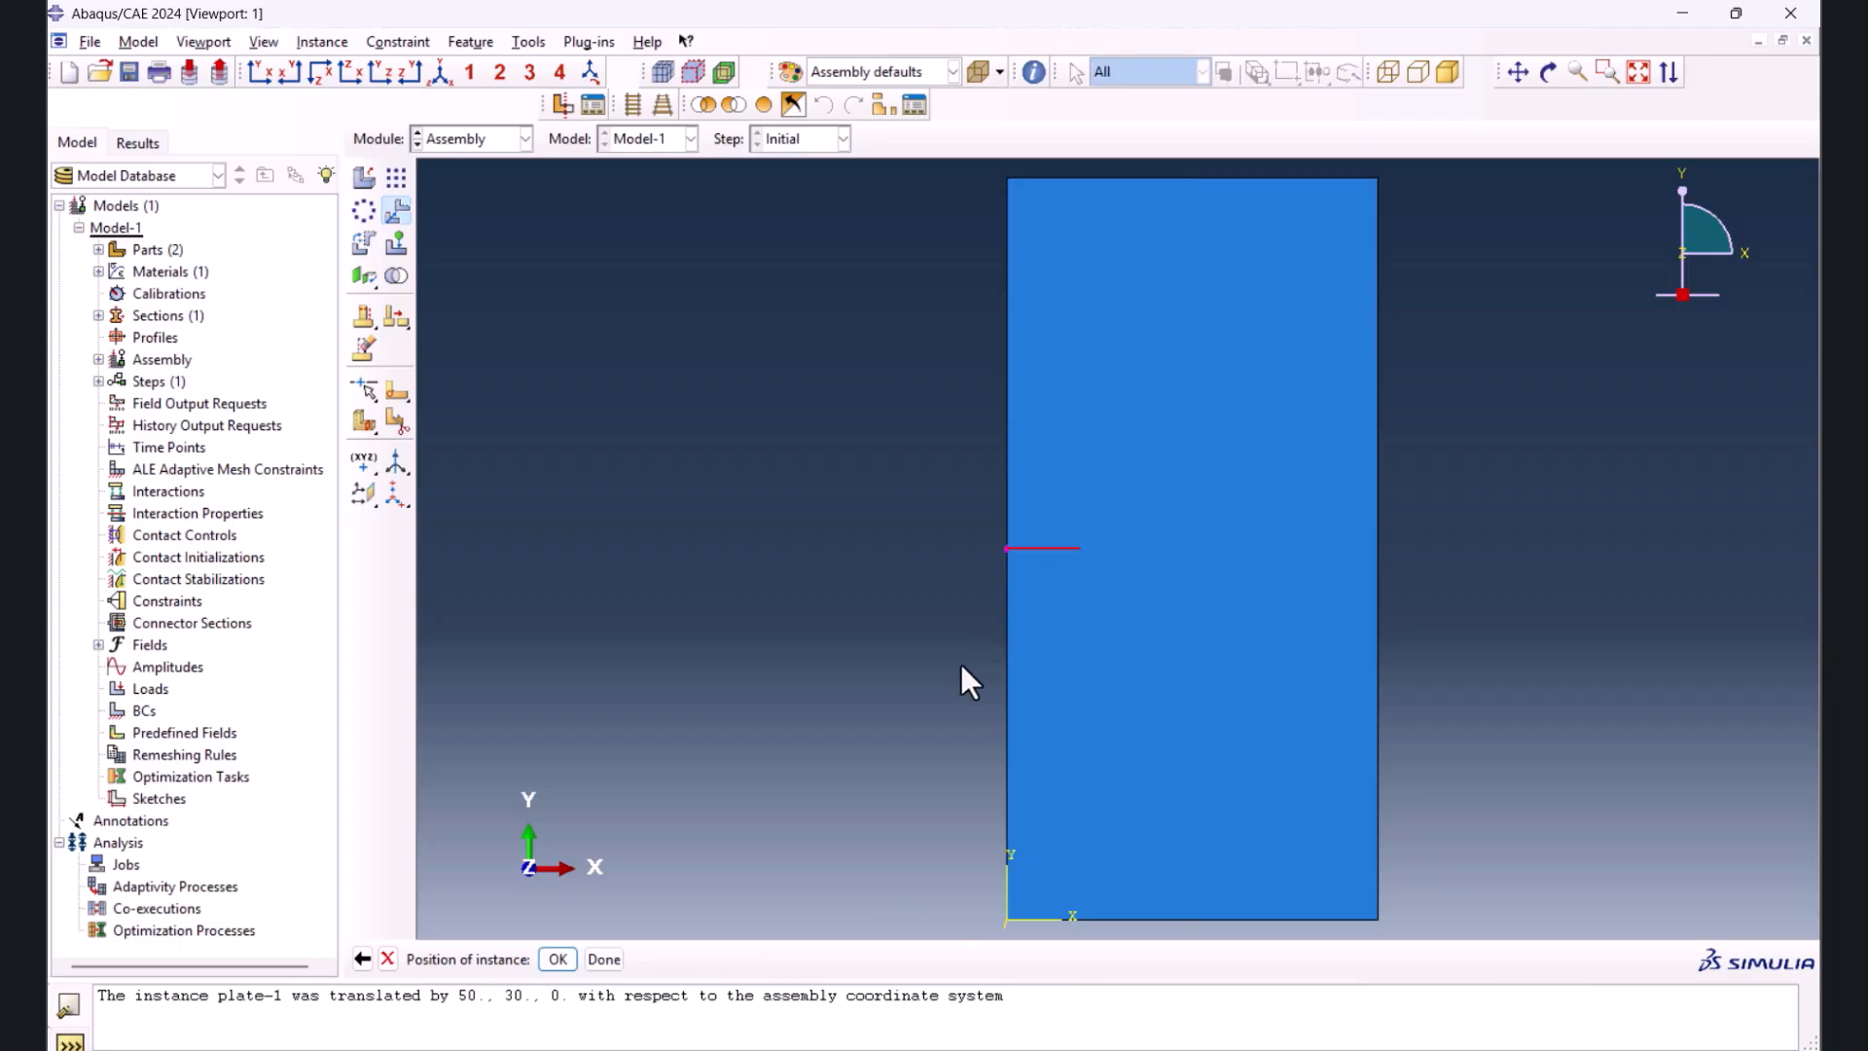
click(555, 961)
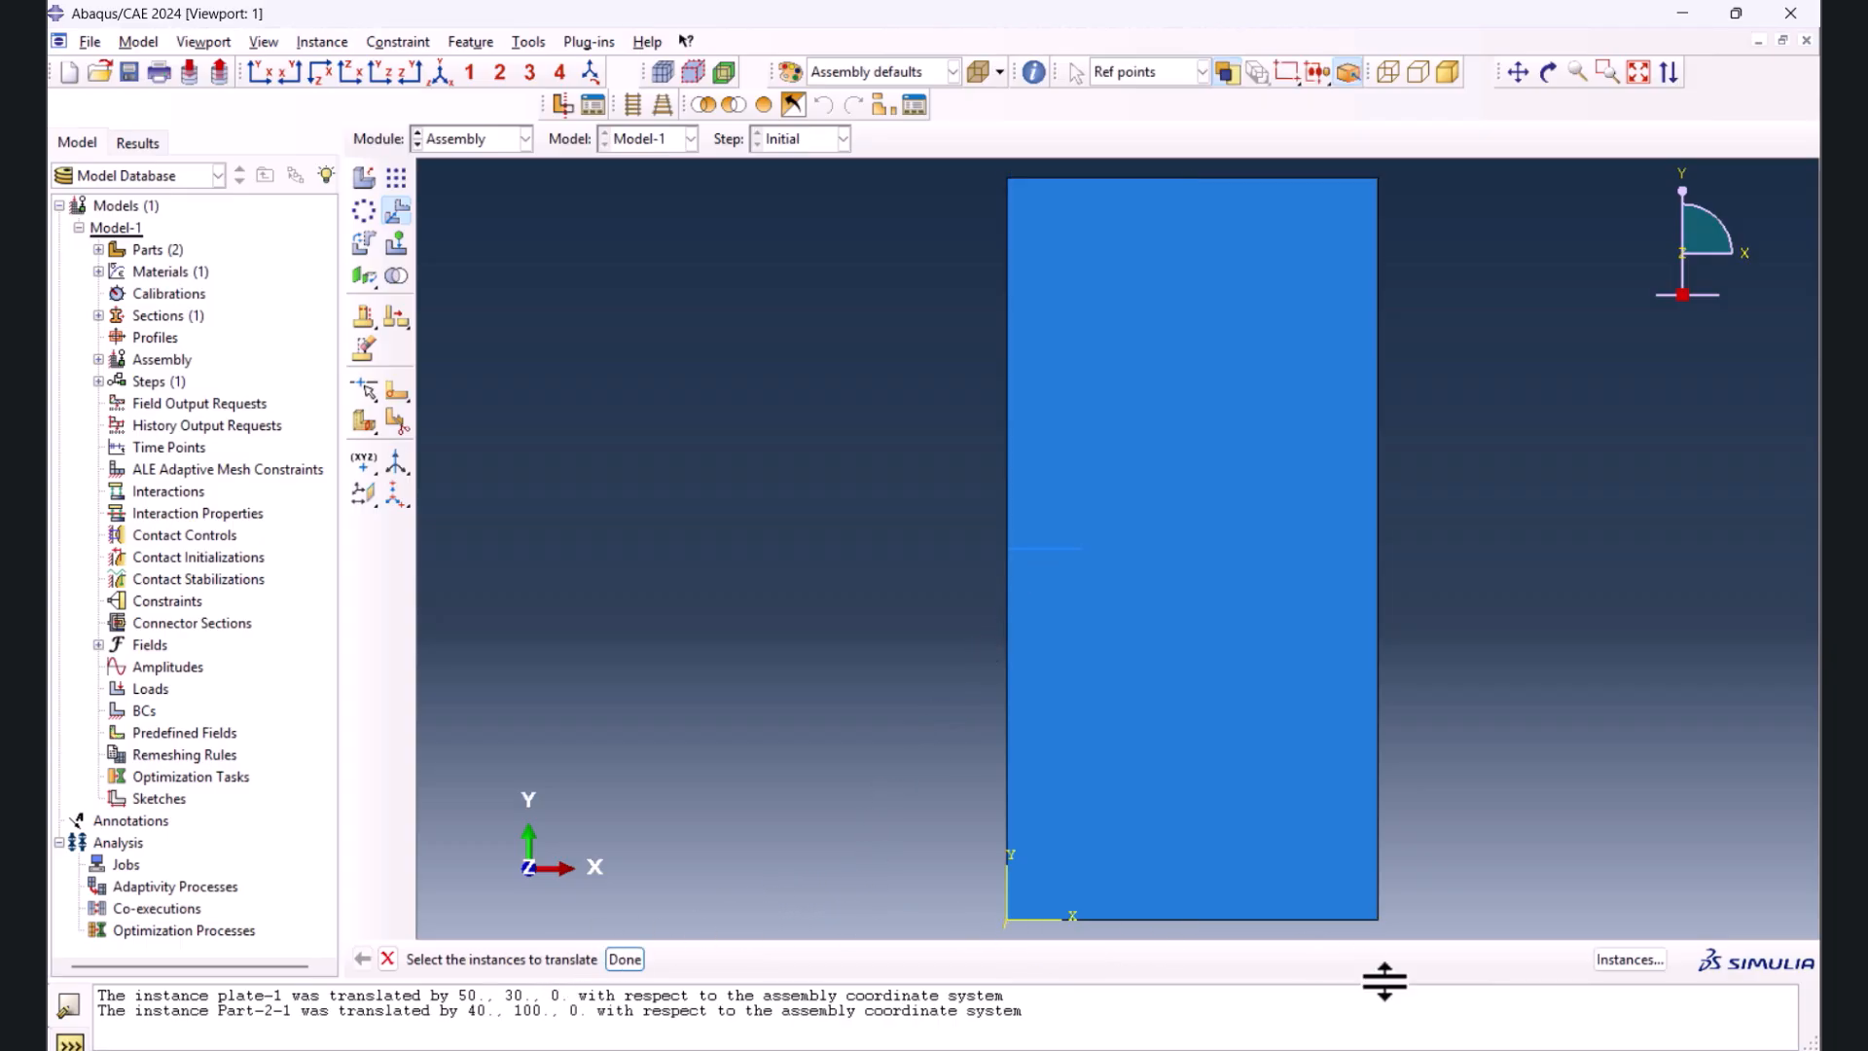
- In the Step module, create a Static, General step after Initial with Nlgeom turned on
click(504, 141)
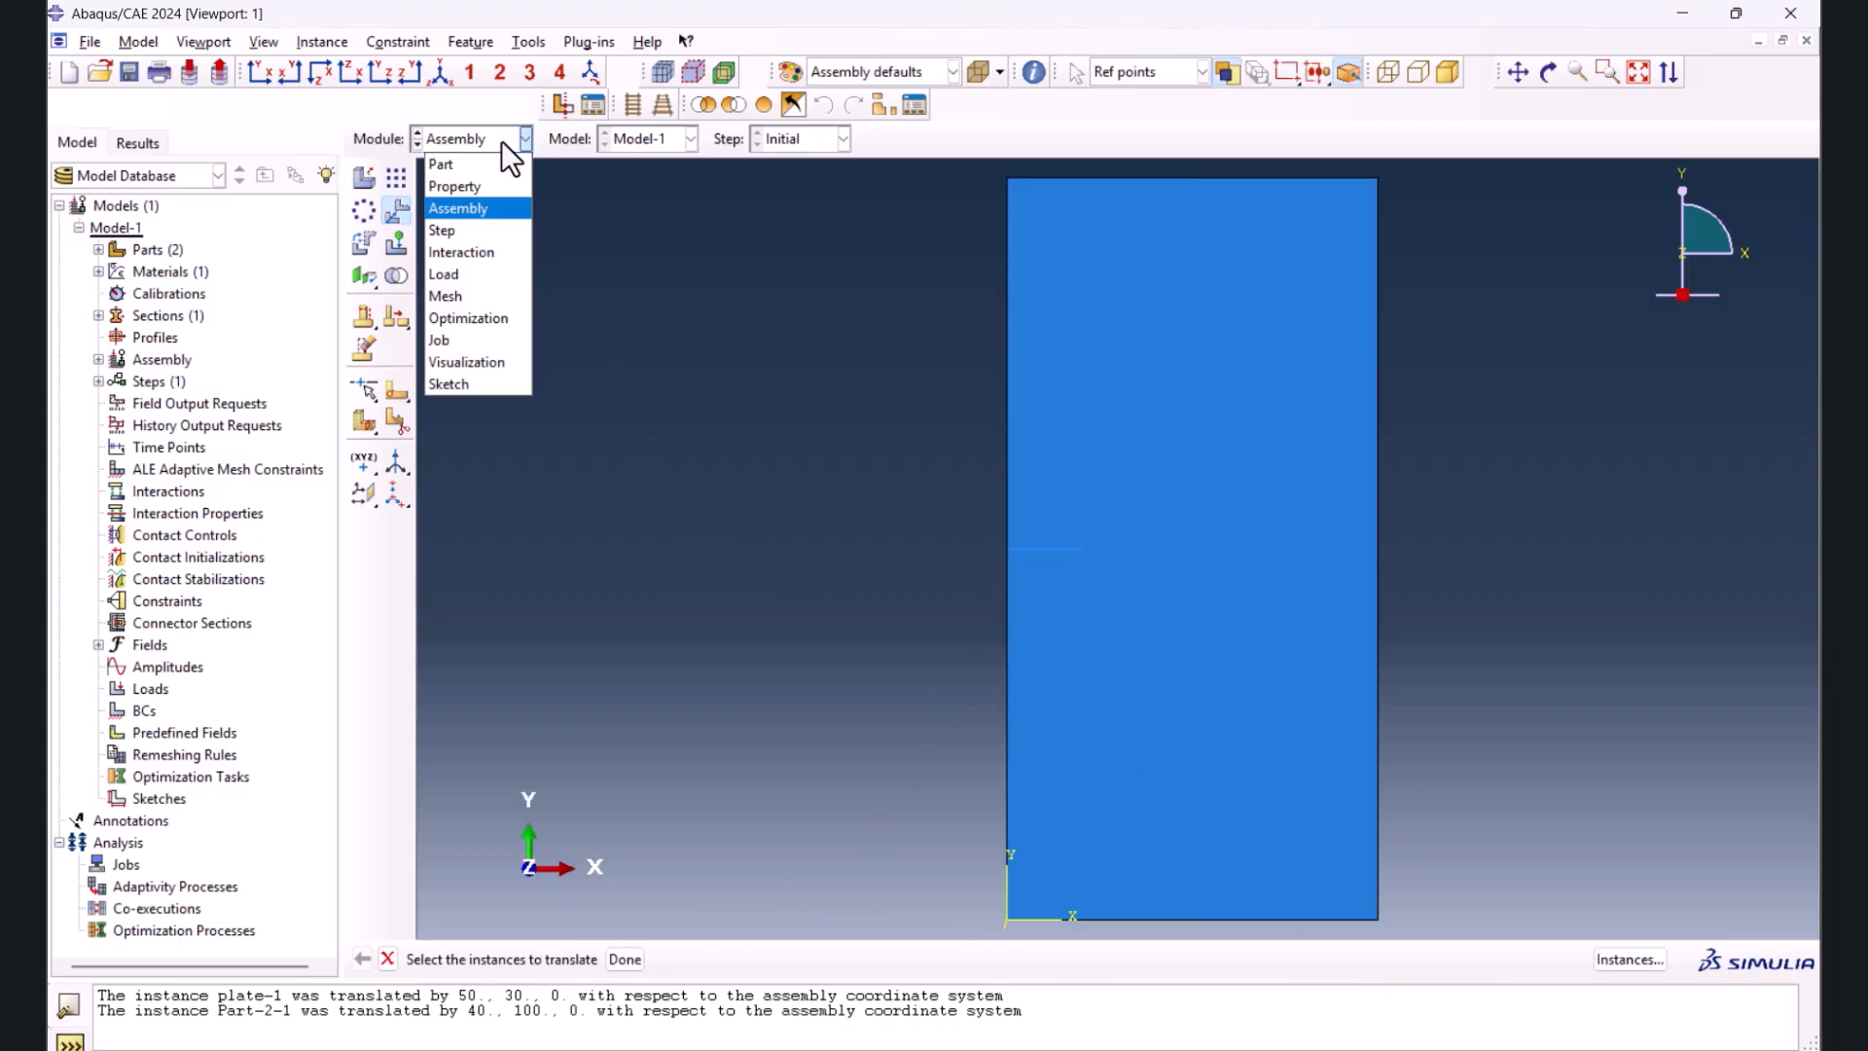
click(457, 231)
click(360, 185)
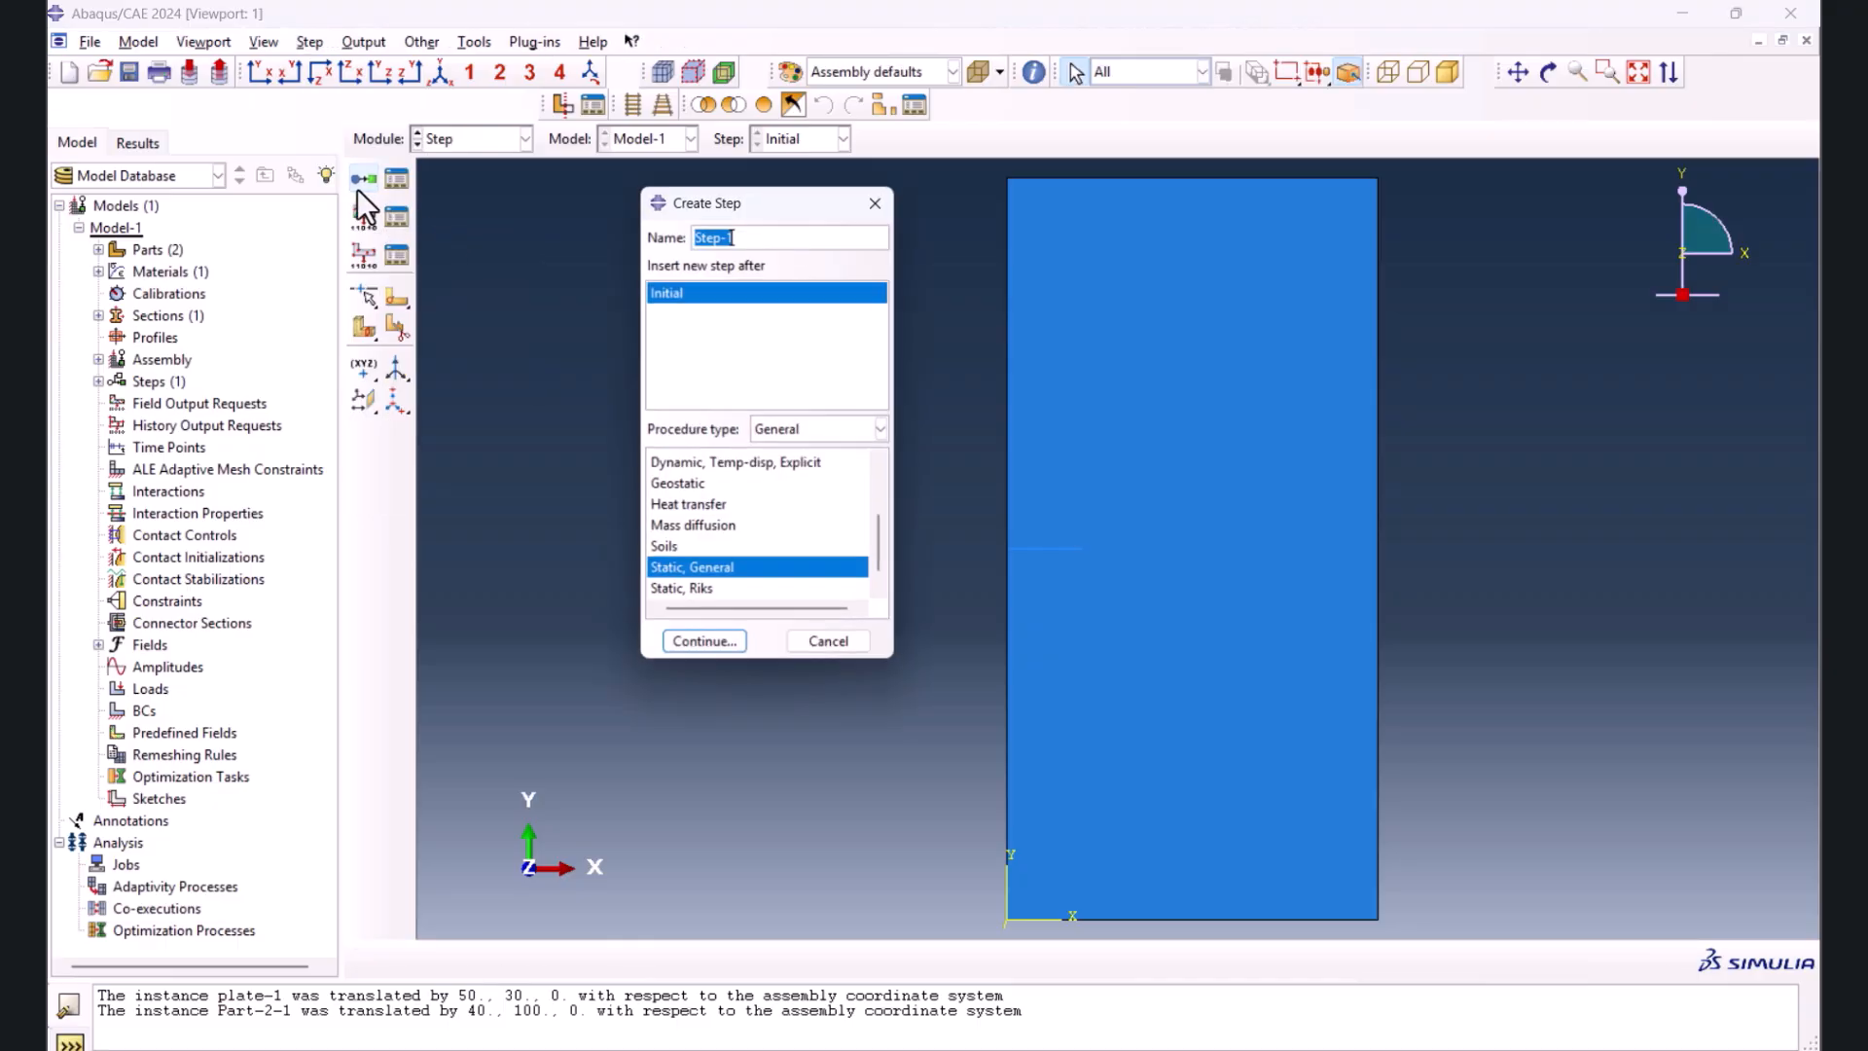
click(709, 655)
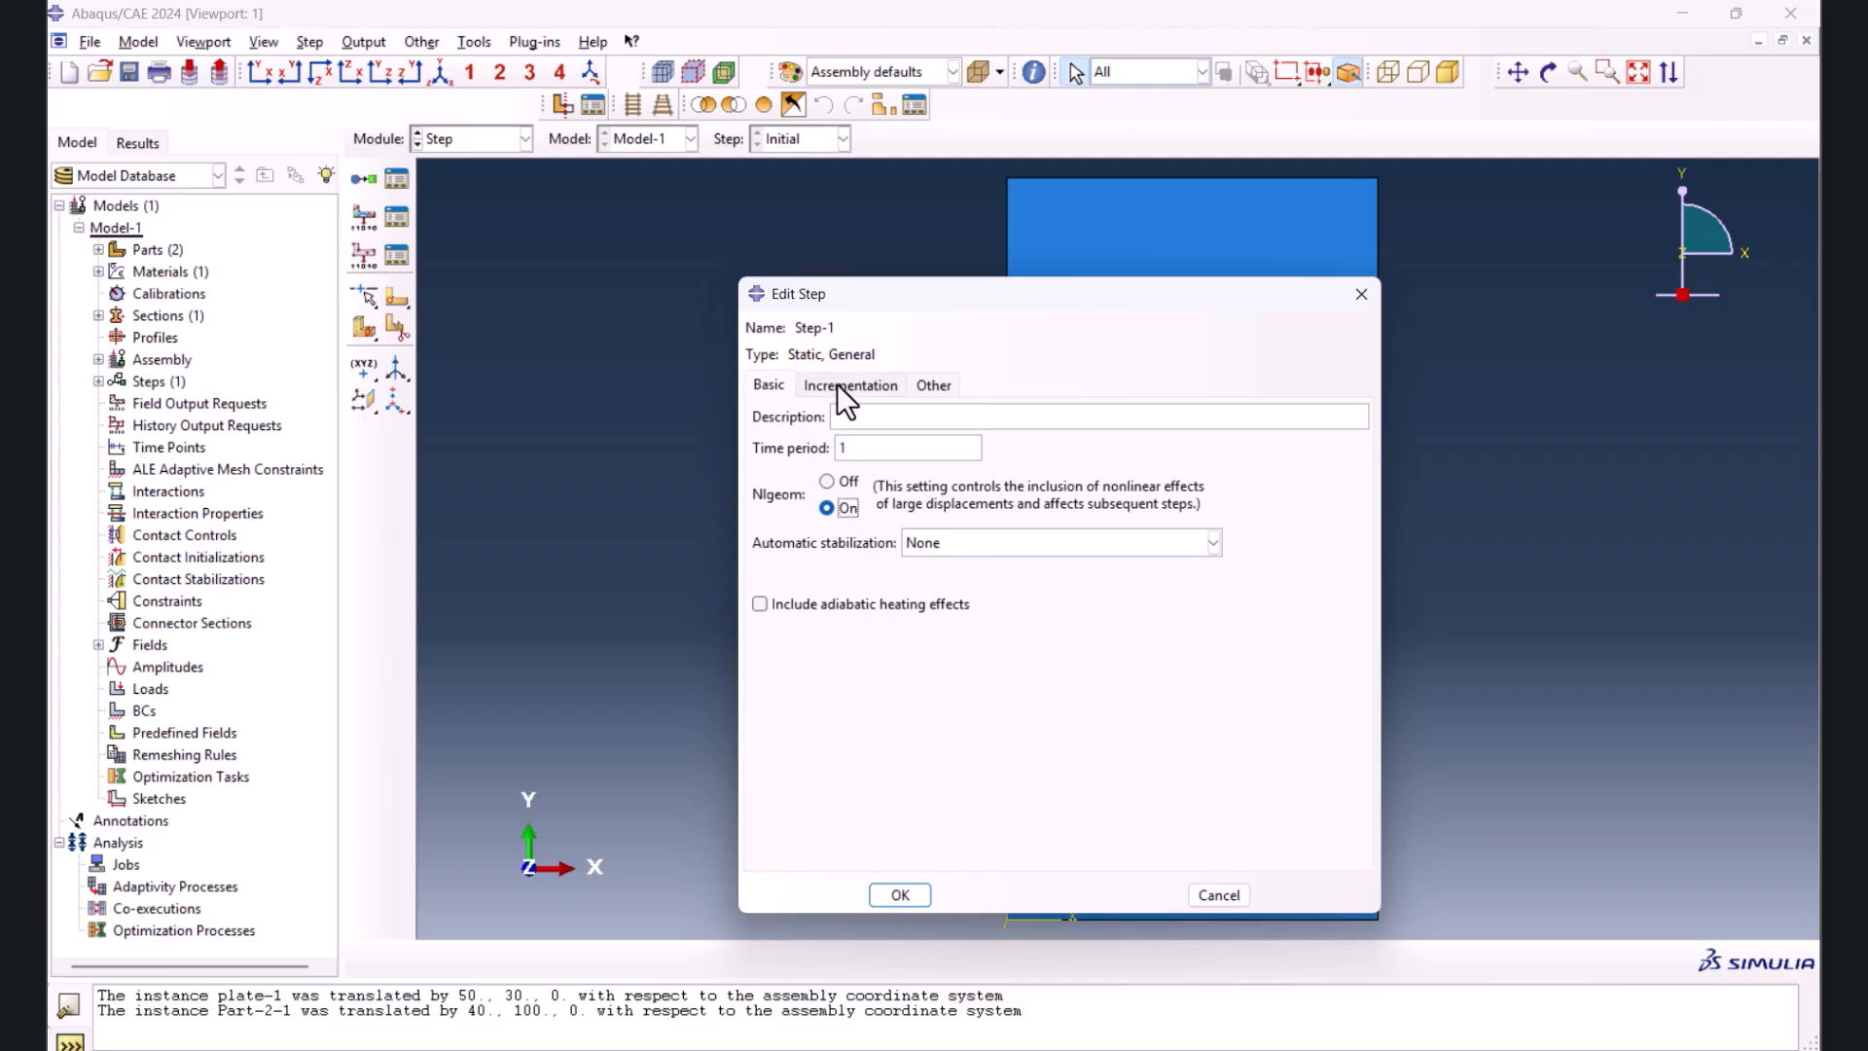
- Set the step's maximum number of increments to 100000, initial increment to 0.01 and maximum increment to 0.1, and save the step
click(837, 383)
click(1008, 453)
text(000)
double_click(873, 501)
text(0.01)
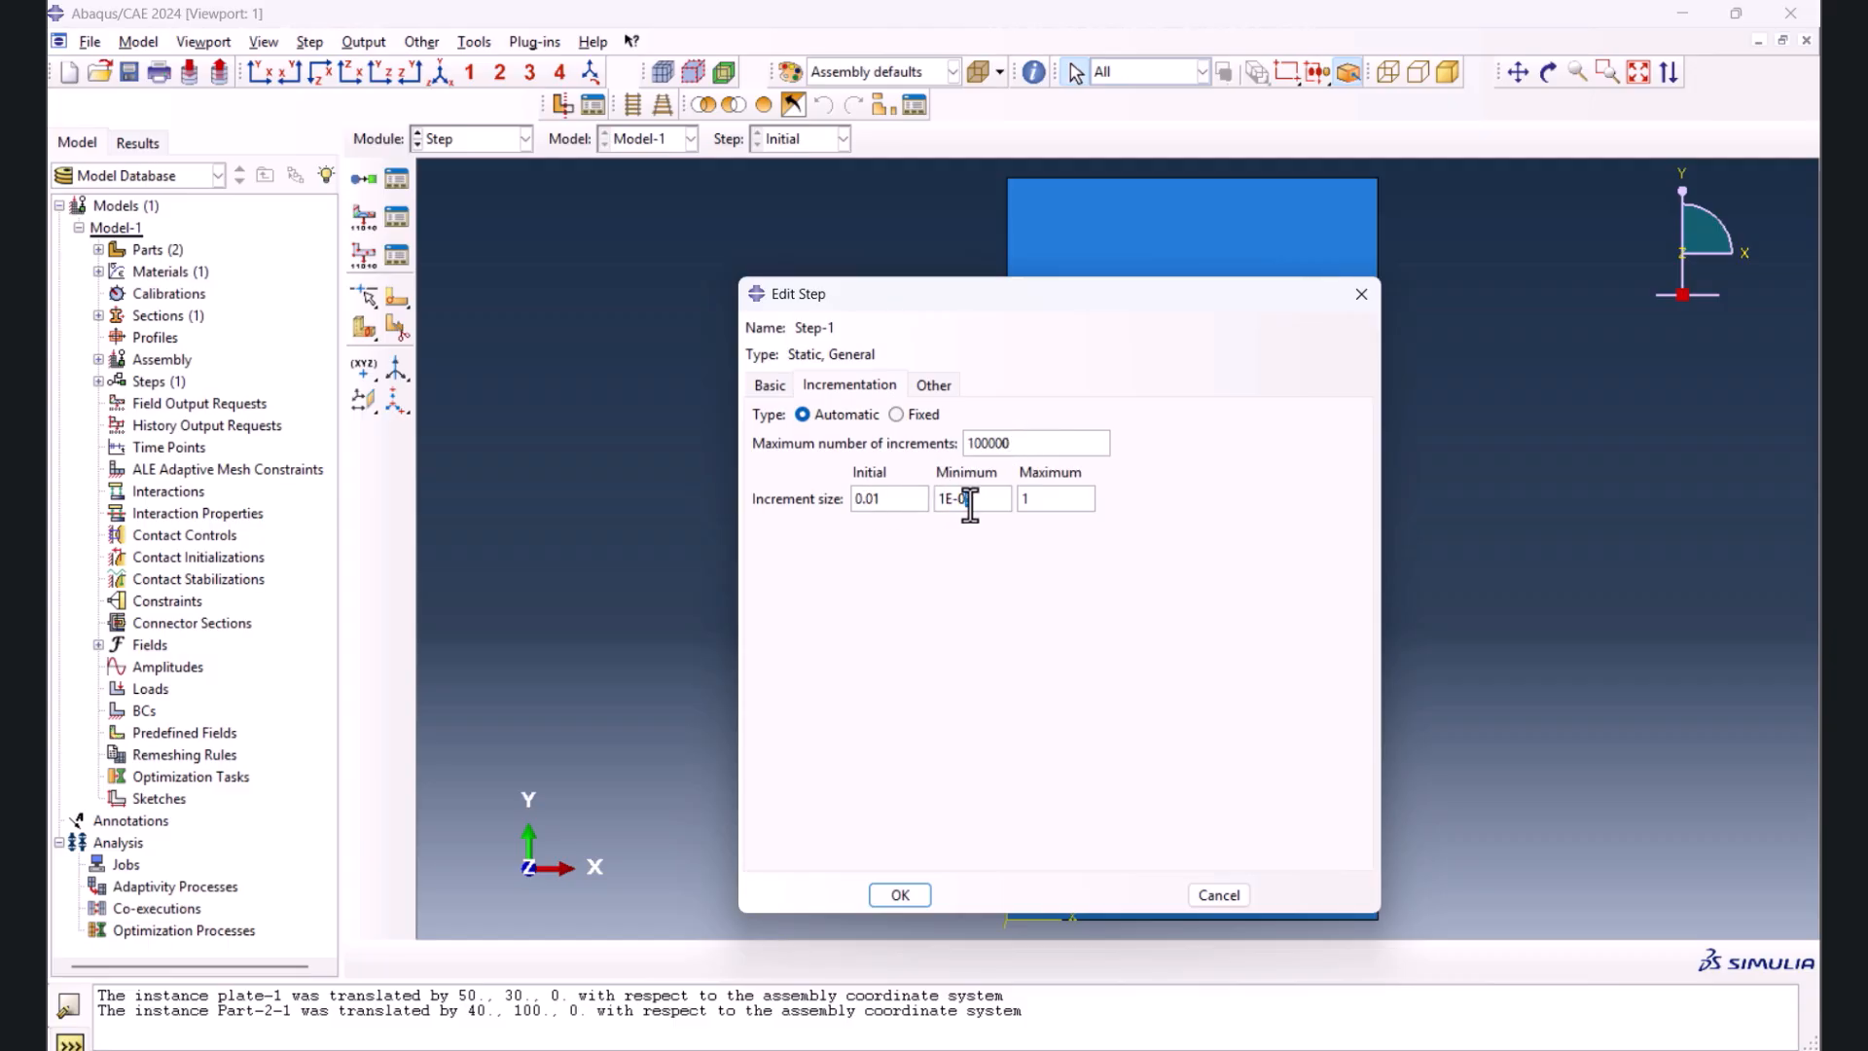
double_click(1043, 503)
text(0.1)
click(903, 895)
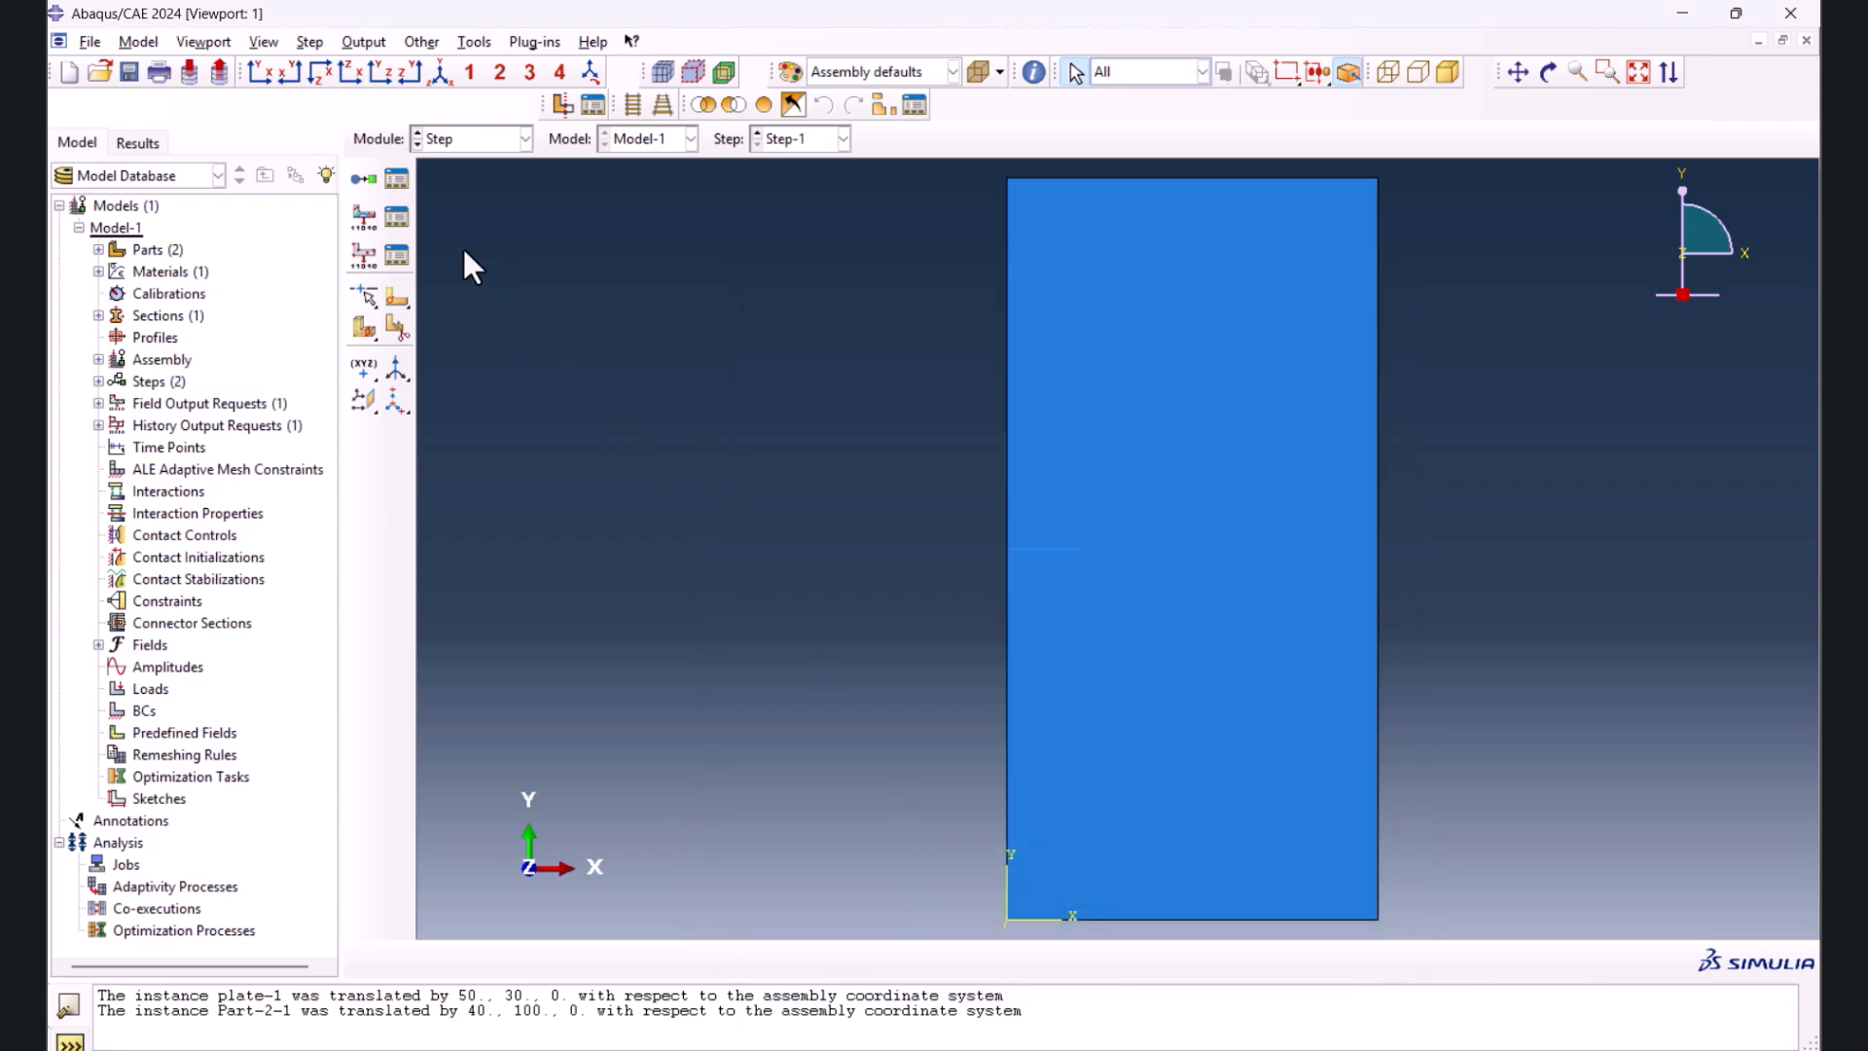
- Edit field output request F-Output-1 to include the state variables STATUSXFEM and LOADSXFEM
click(405, 222)
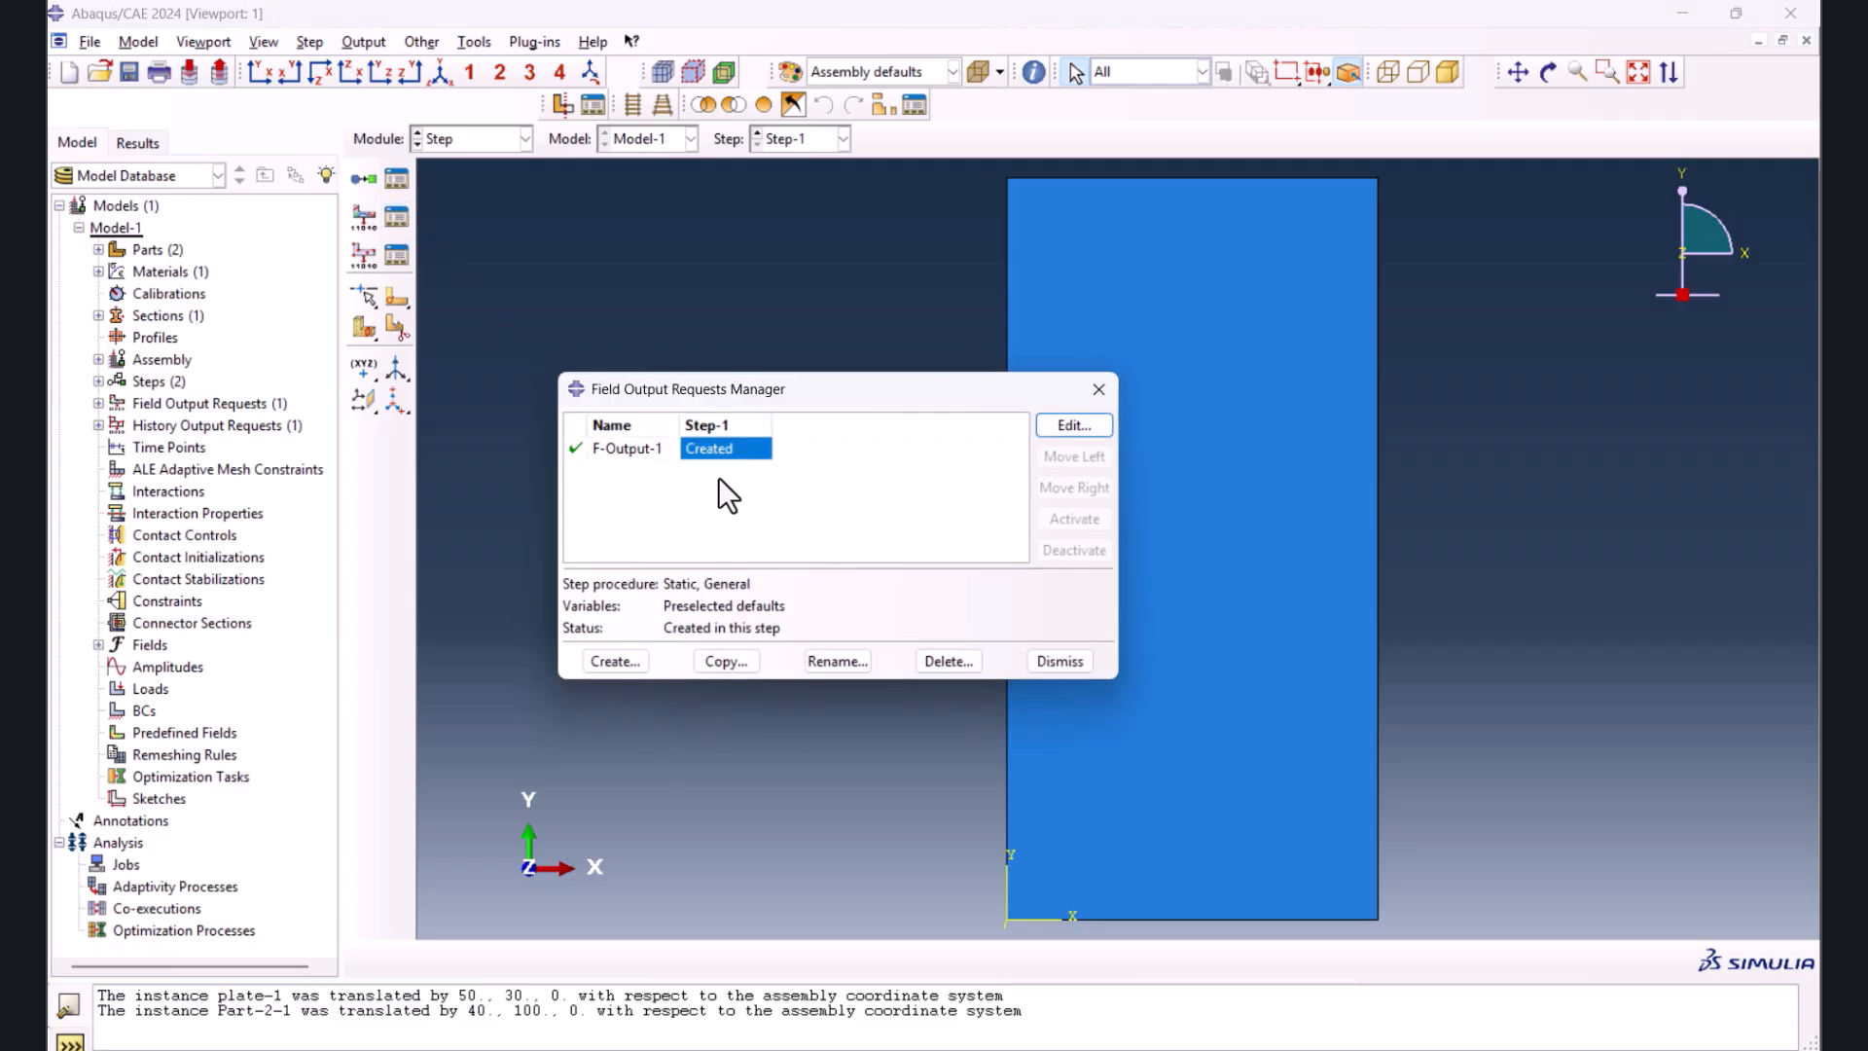
double_click(725, 446)
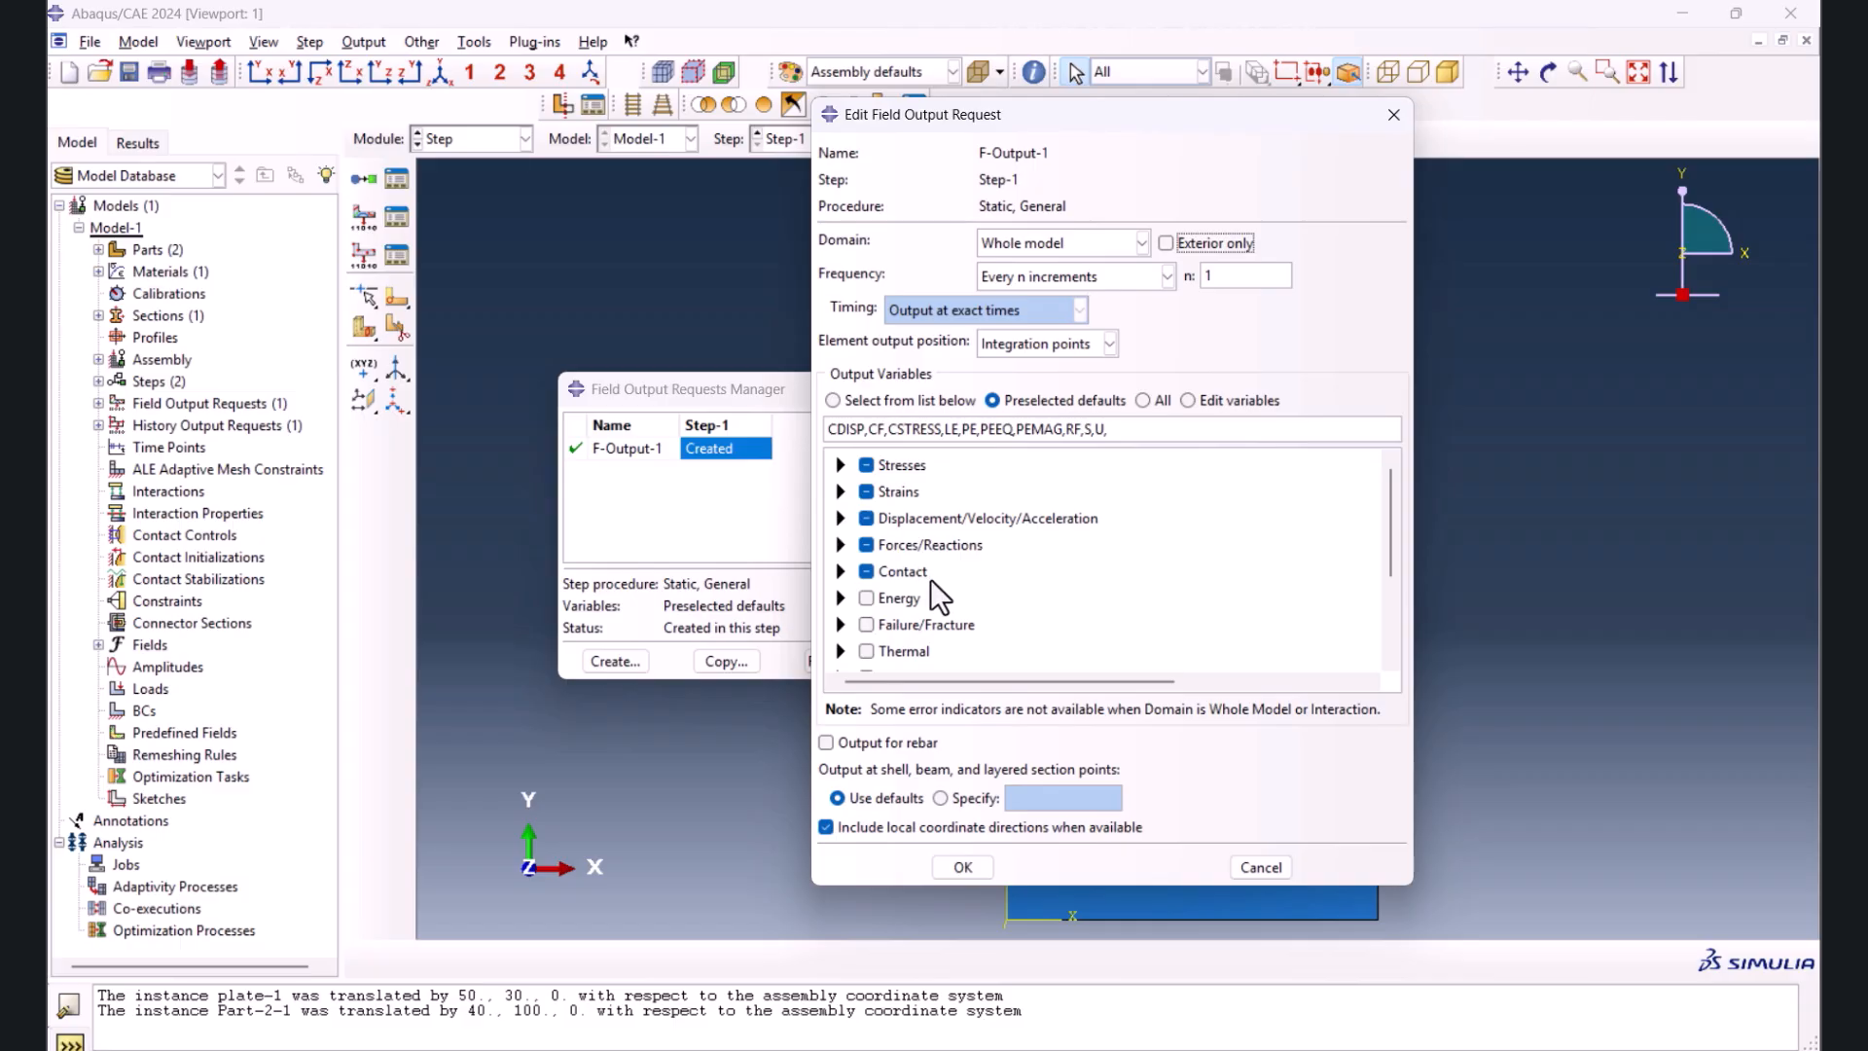
scroll(924, 547, down, 2)
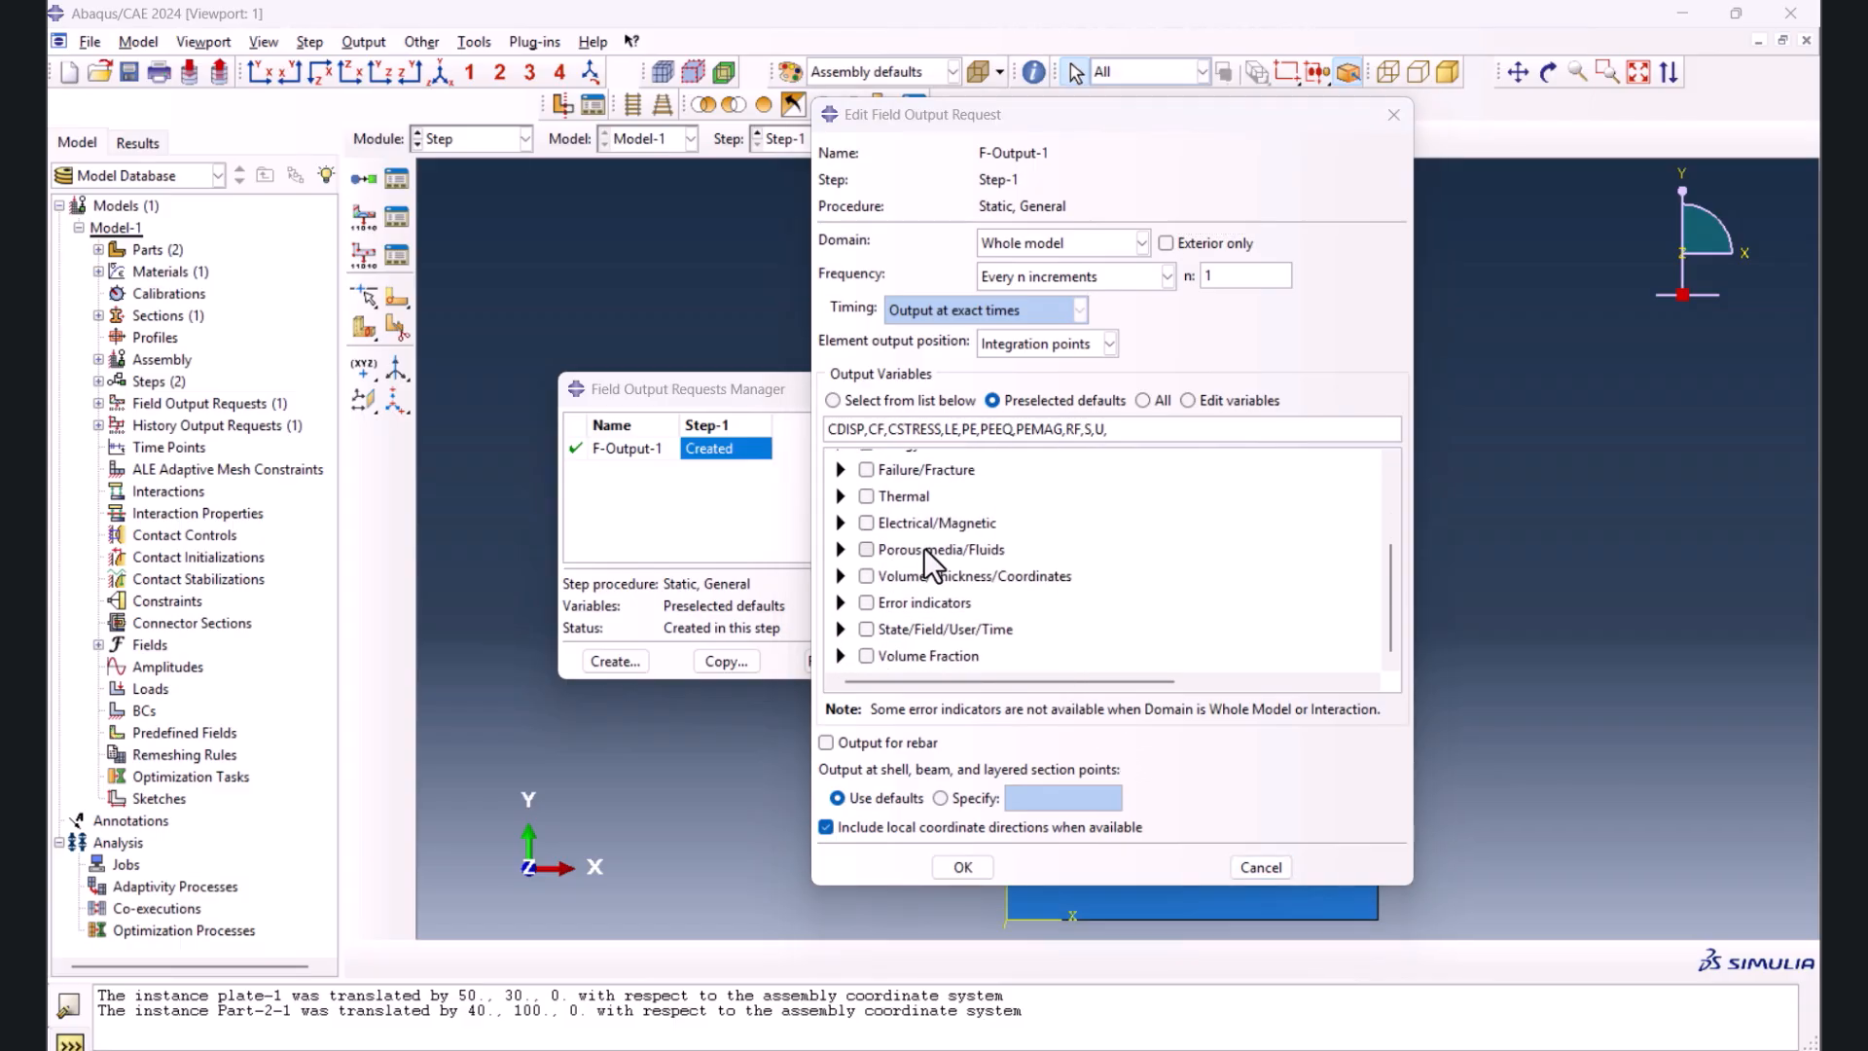
click(842, 628)
scroll(905, 604, down, 3)
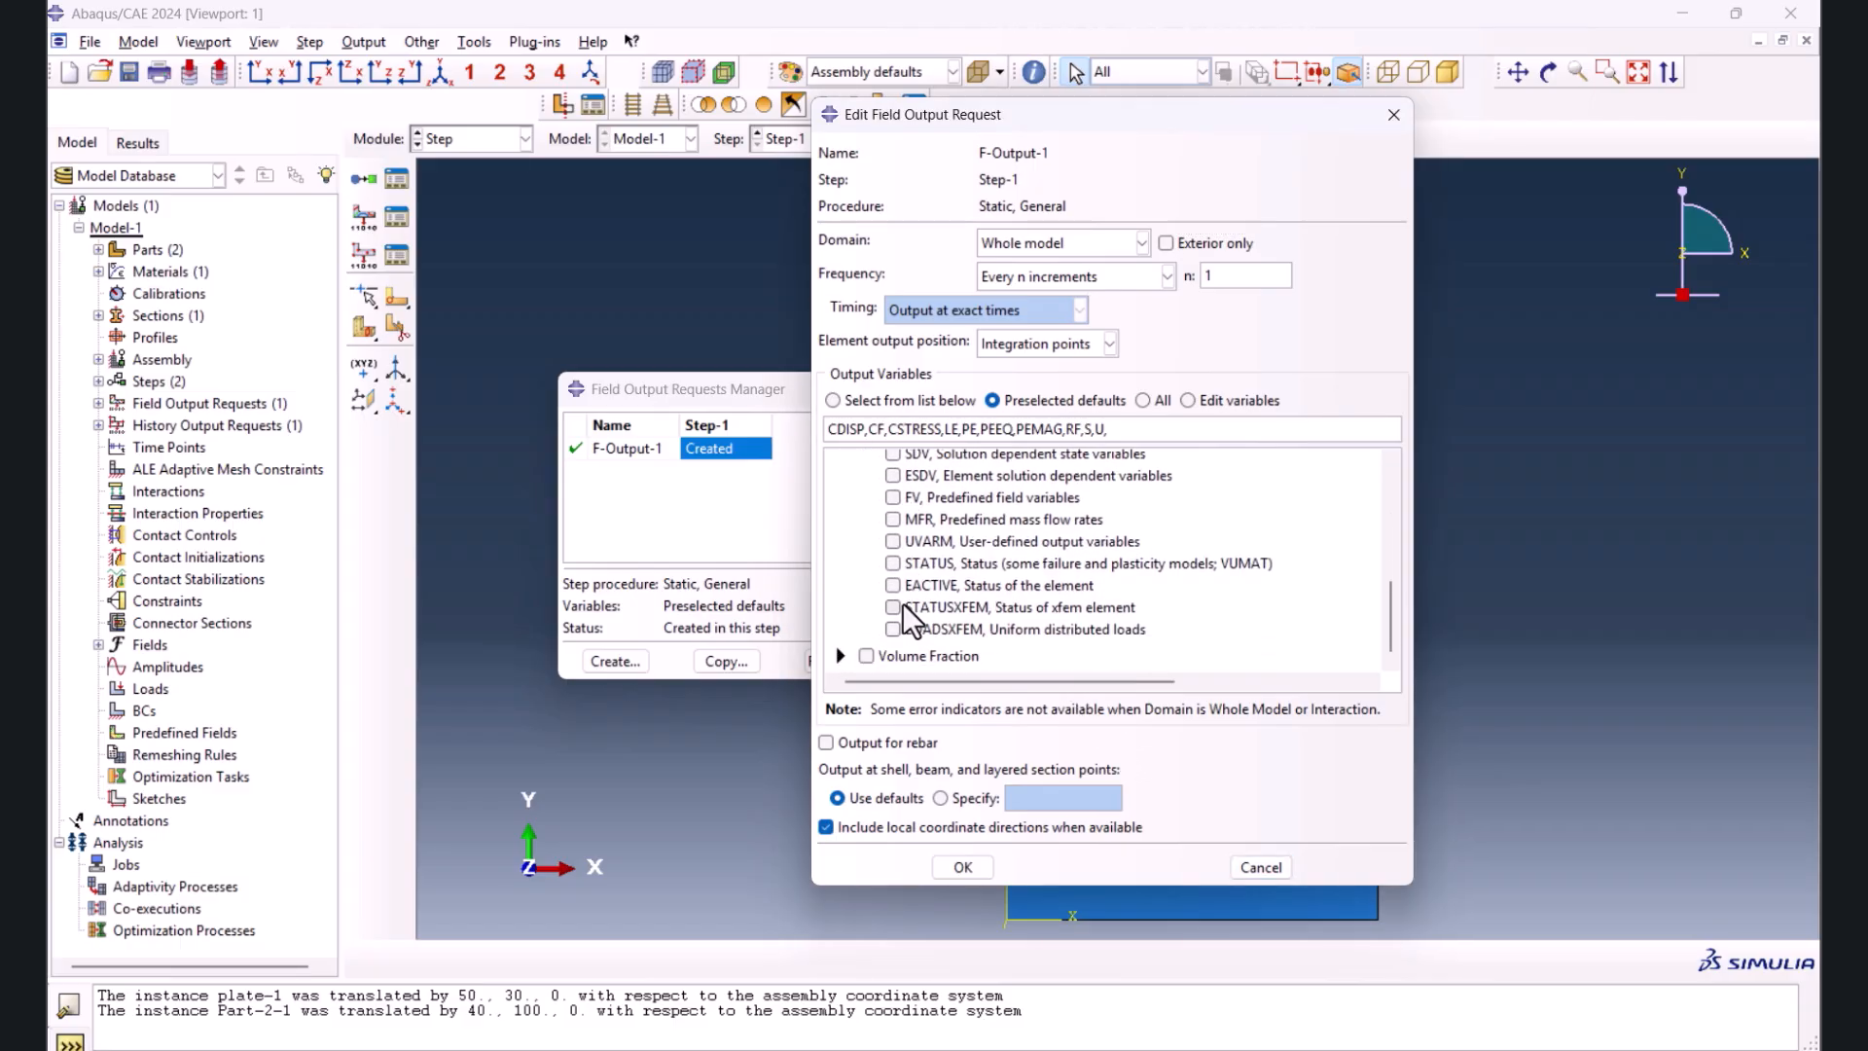
click(915, 649)
click(893, 628)
click(892, 606)
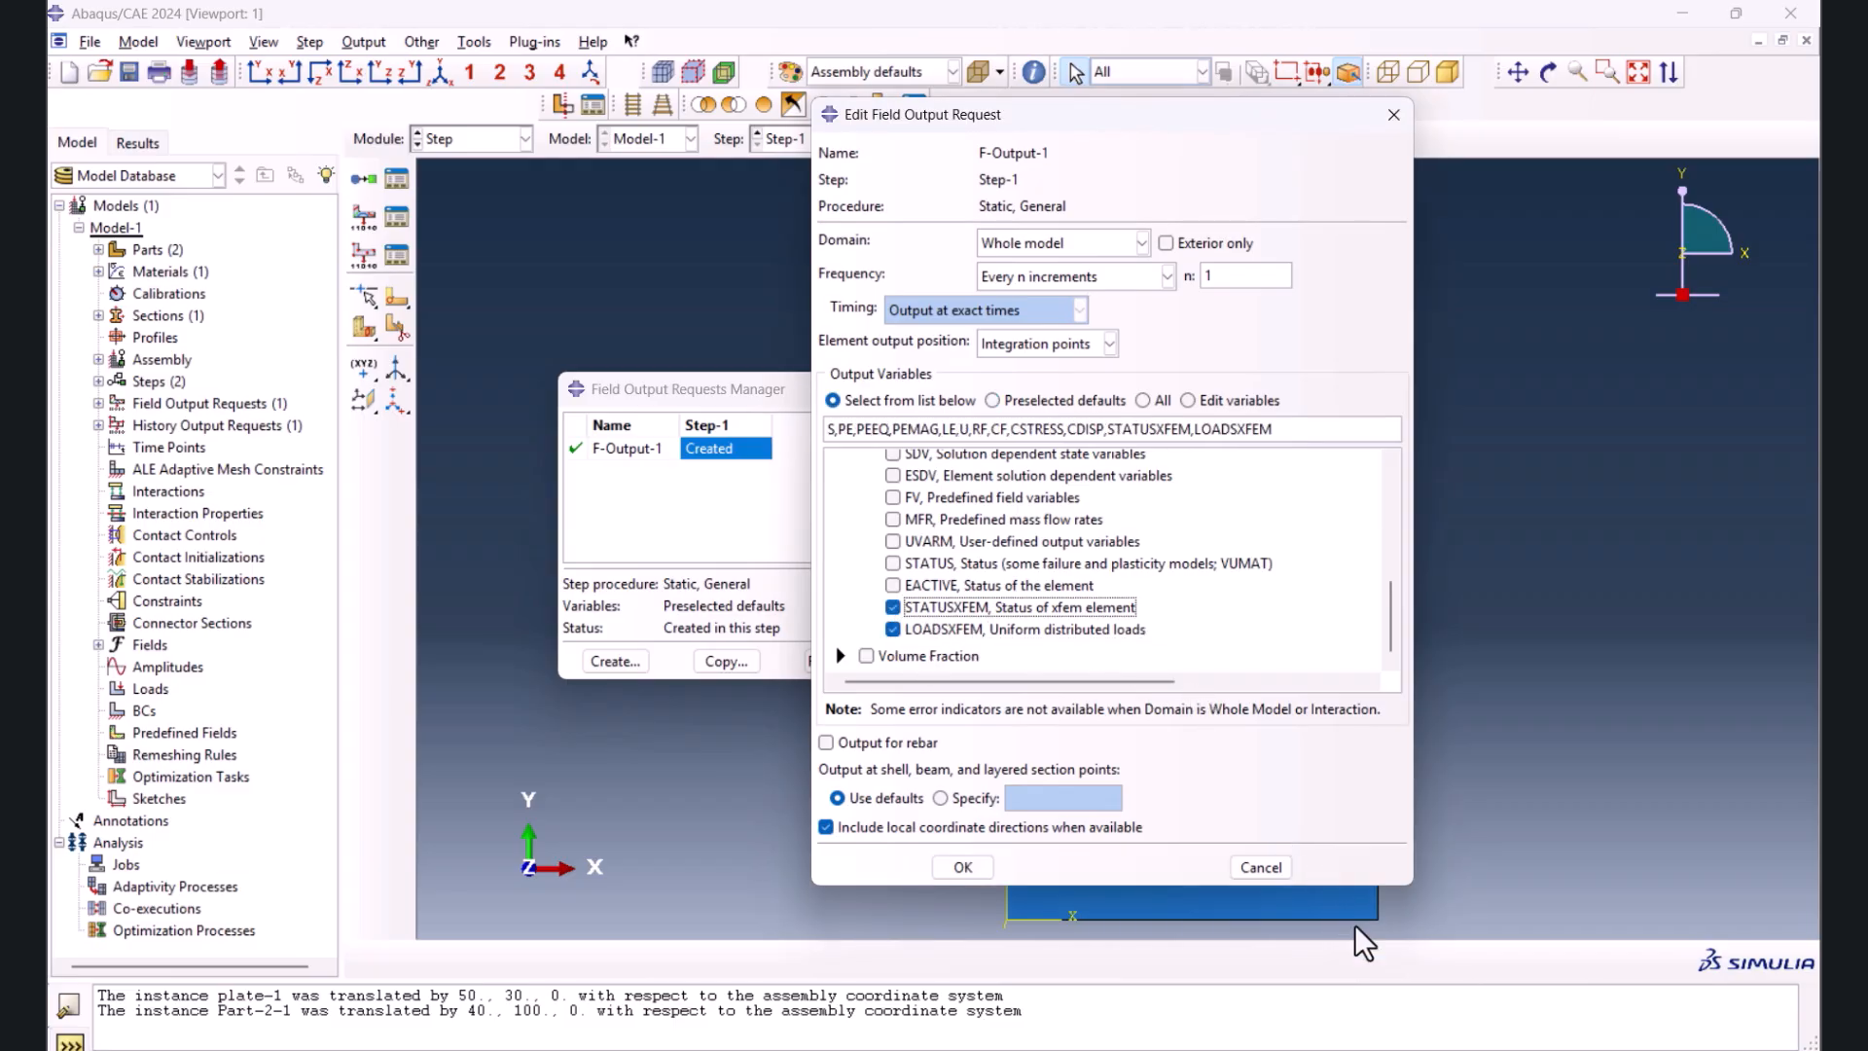
- Add the failure/fracture variables PHILSM and PSILSM to the field output request and save it
scroll(877, 598, up, 3)
click(840, 637)
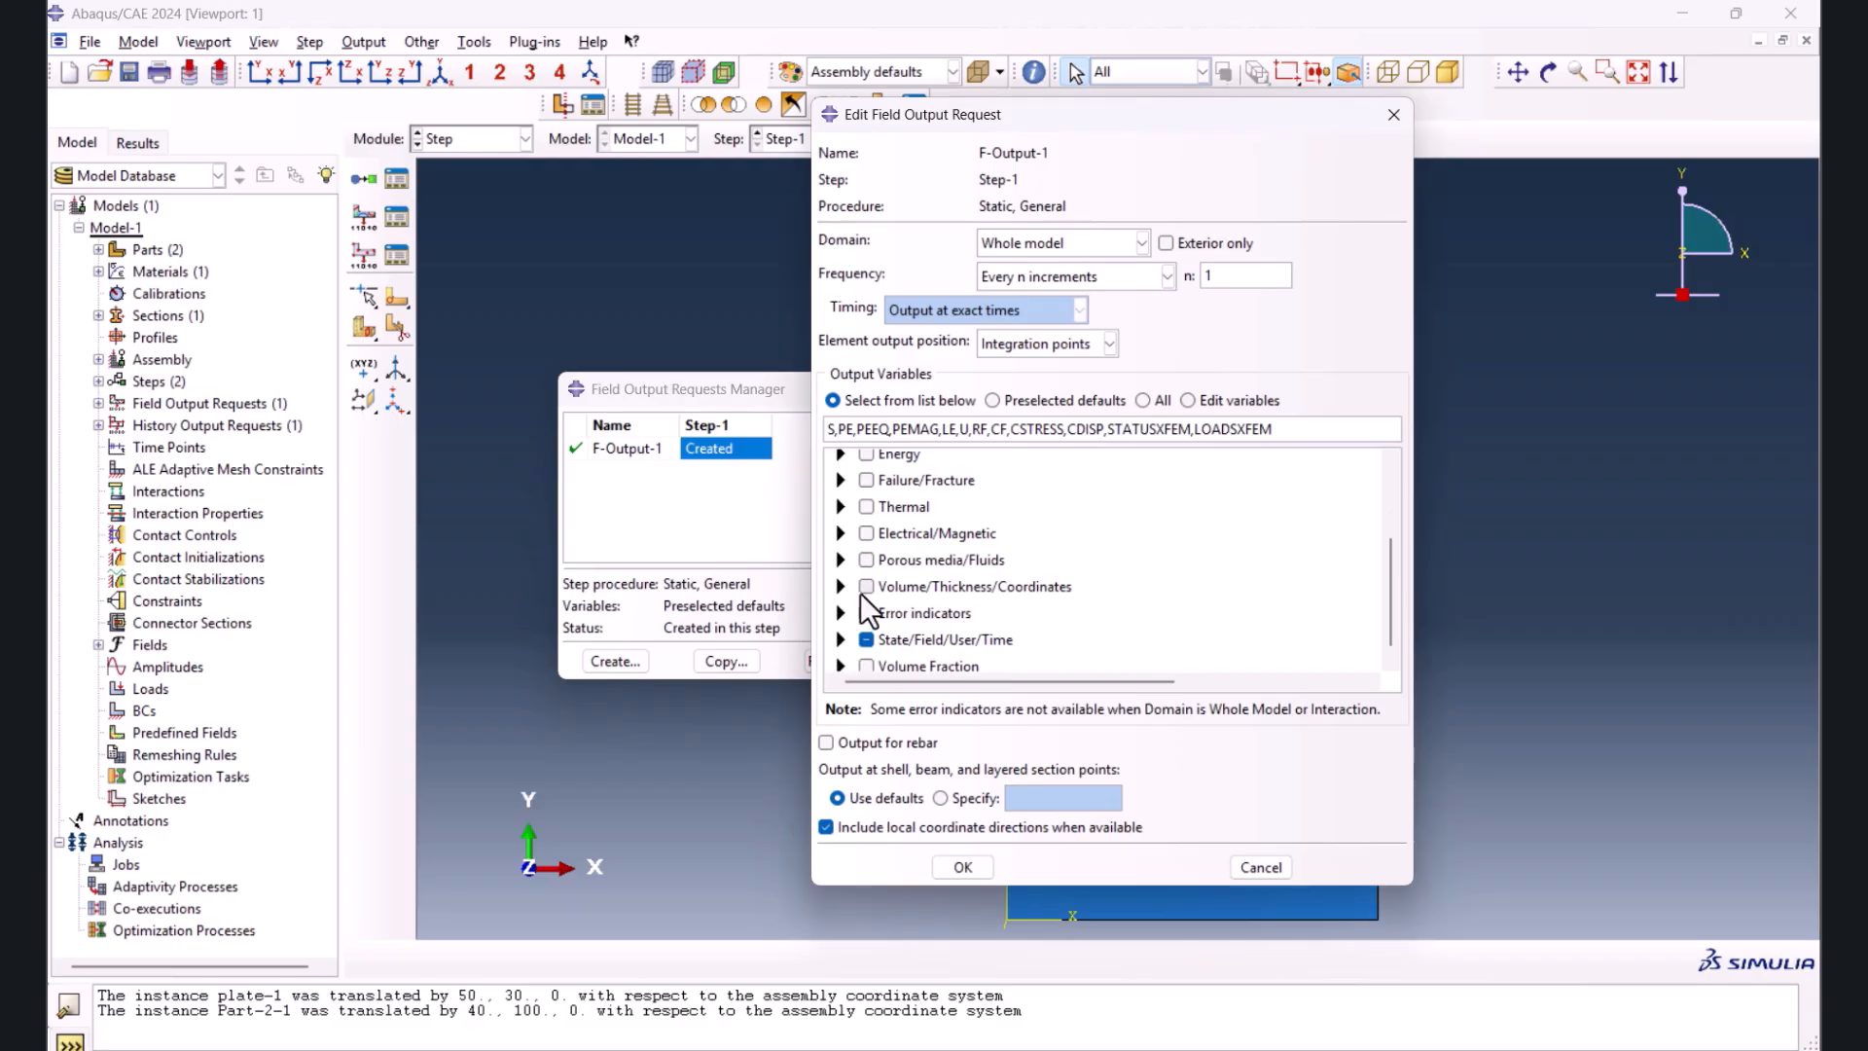
scroll(846, 551, up, 1)
click(841, 549)
scroll(860, 552, down, 5)
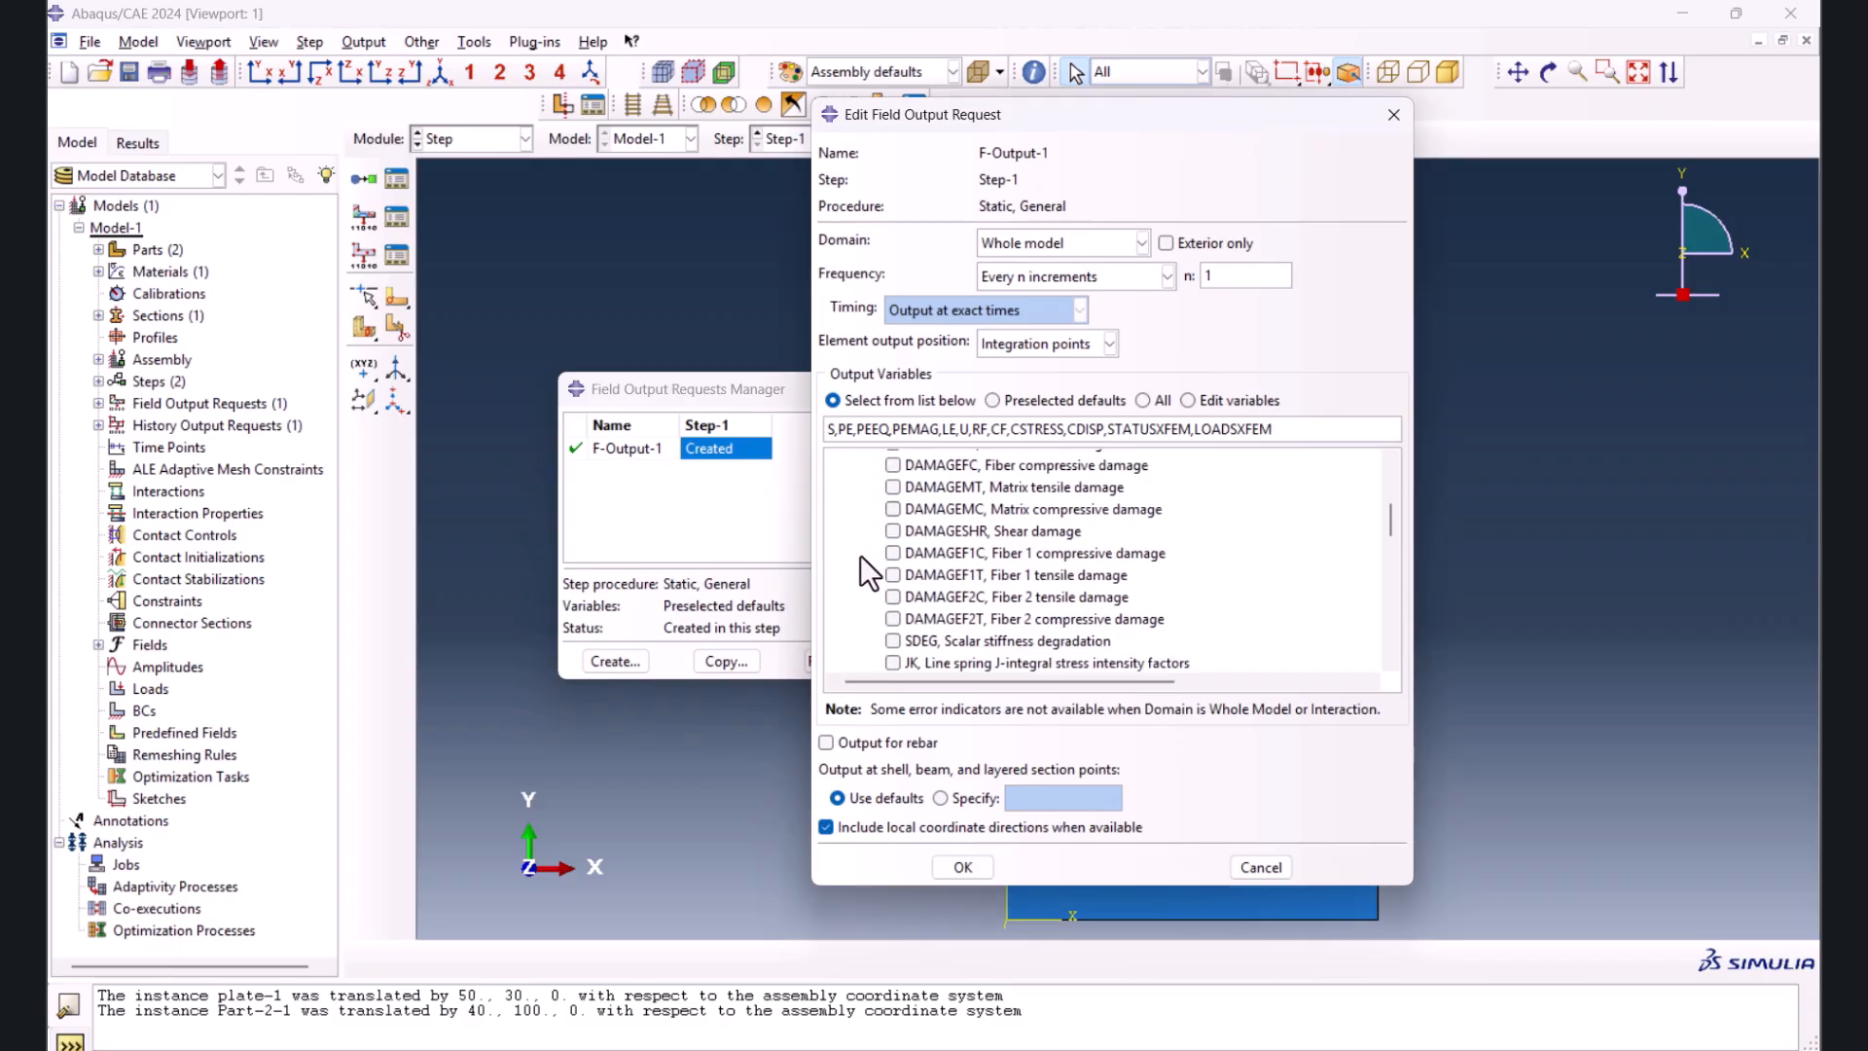
scroll(860, 557, down, 8)
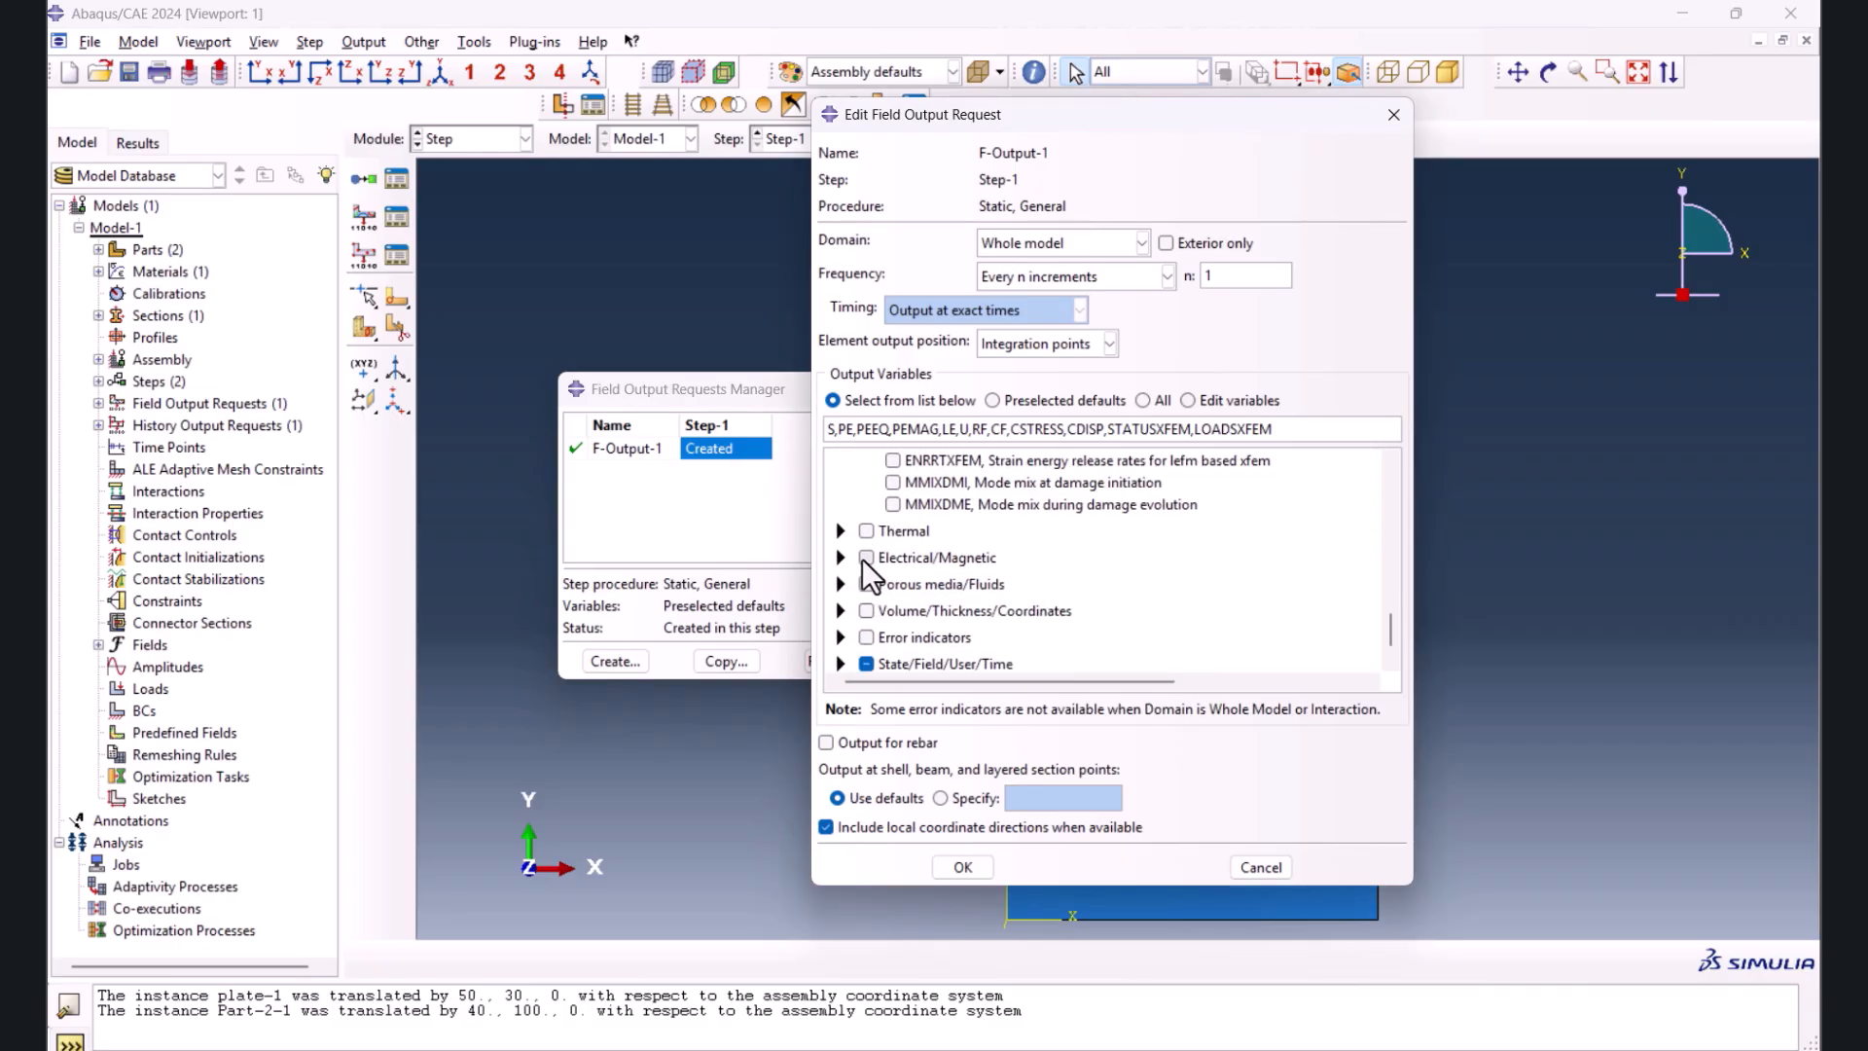
scroll(866, 559, up, 1)
click(892, 507)
click(893, 485)
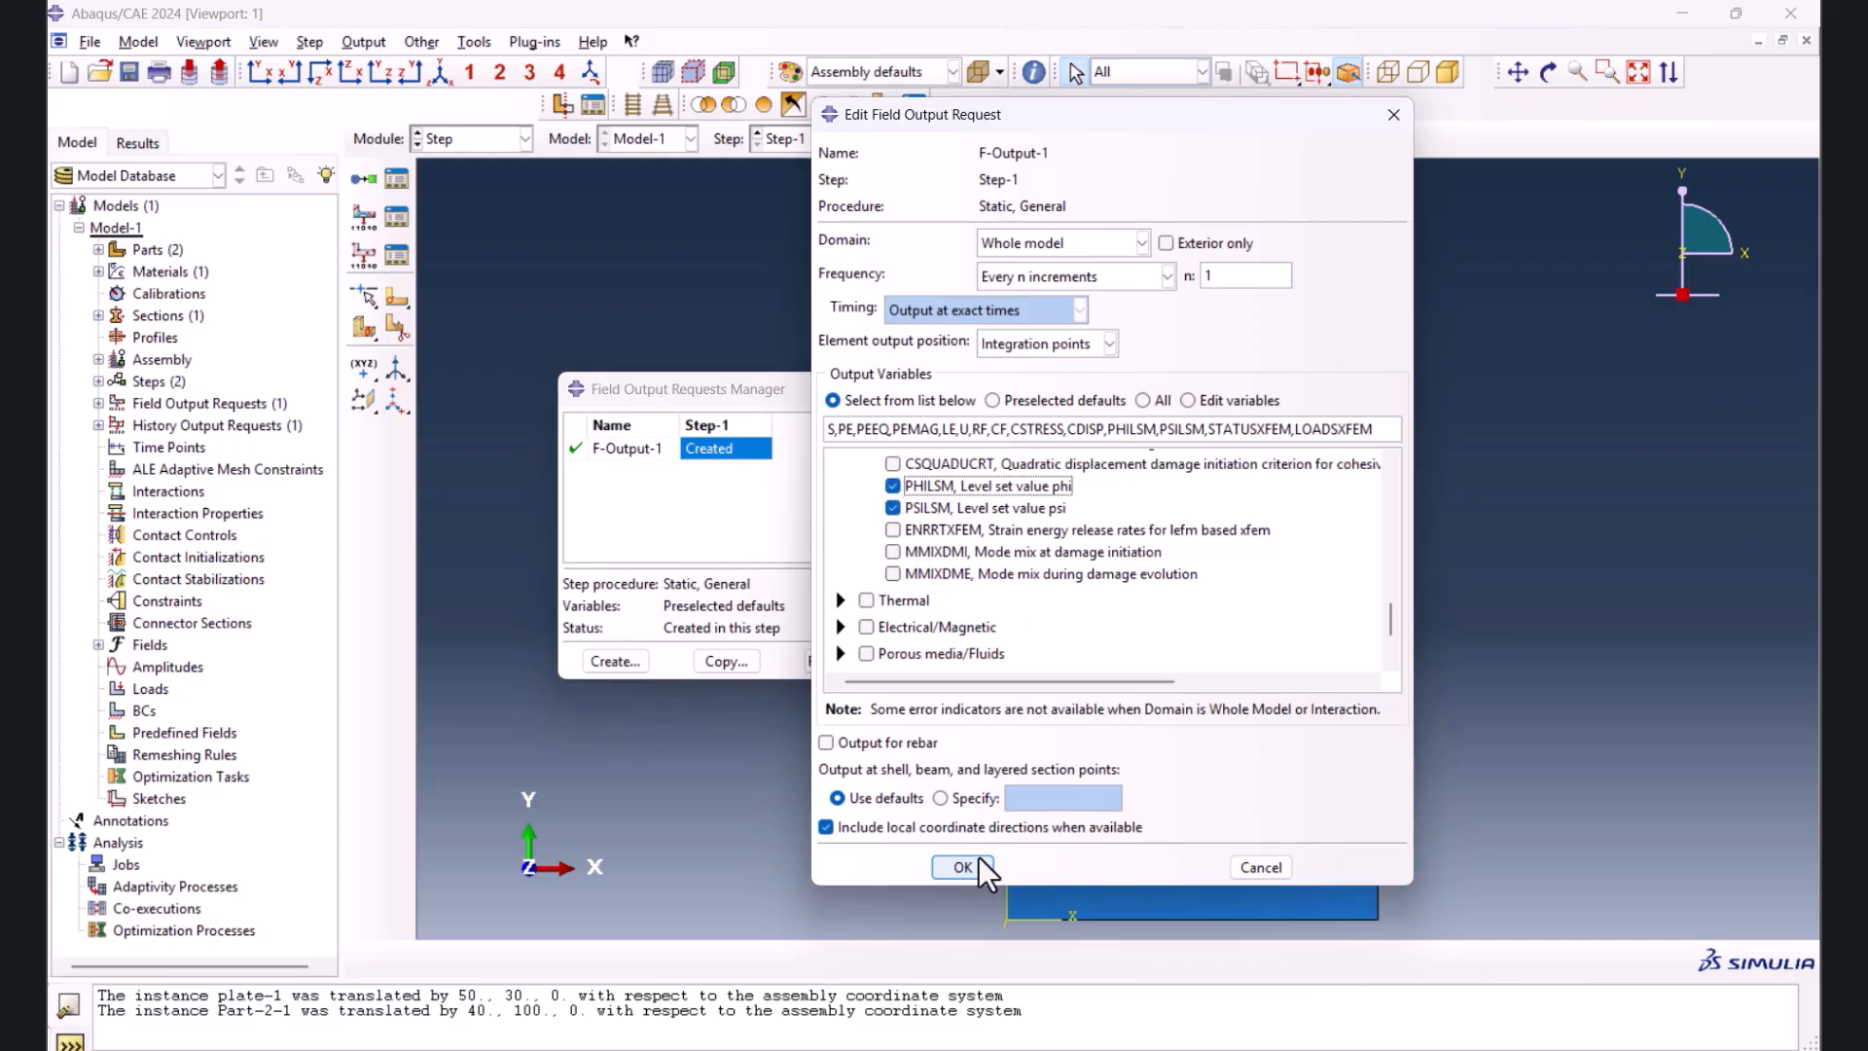
click(962, 866)
click(1057, 661)
- In the Interaction module, create an XFEM crack with the plate instance as its crack domain
click(473, 142)
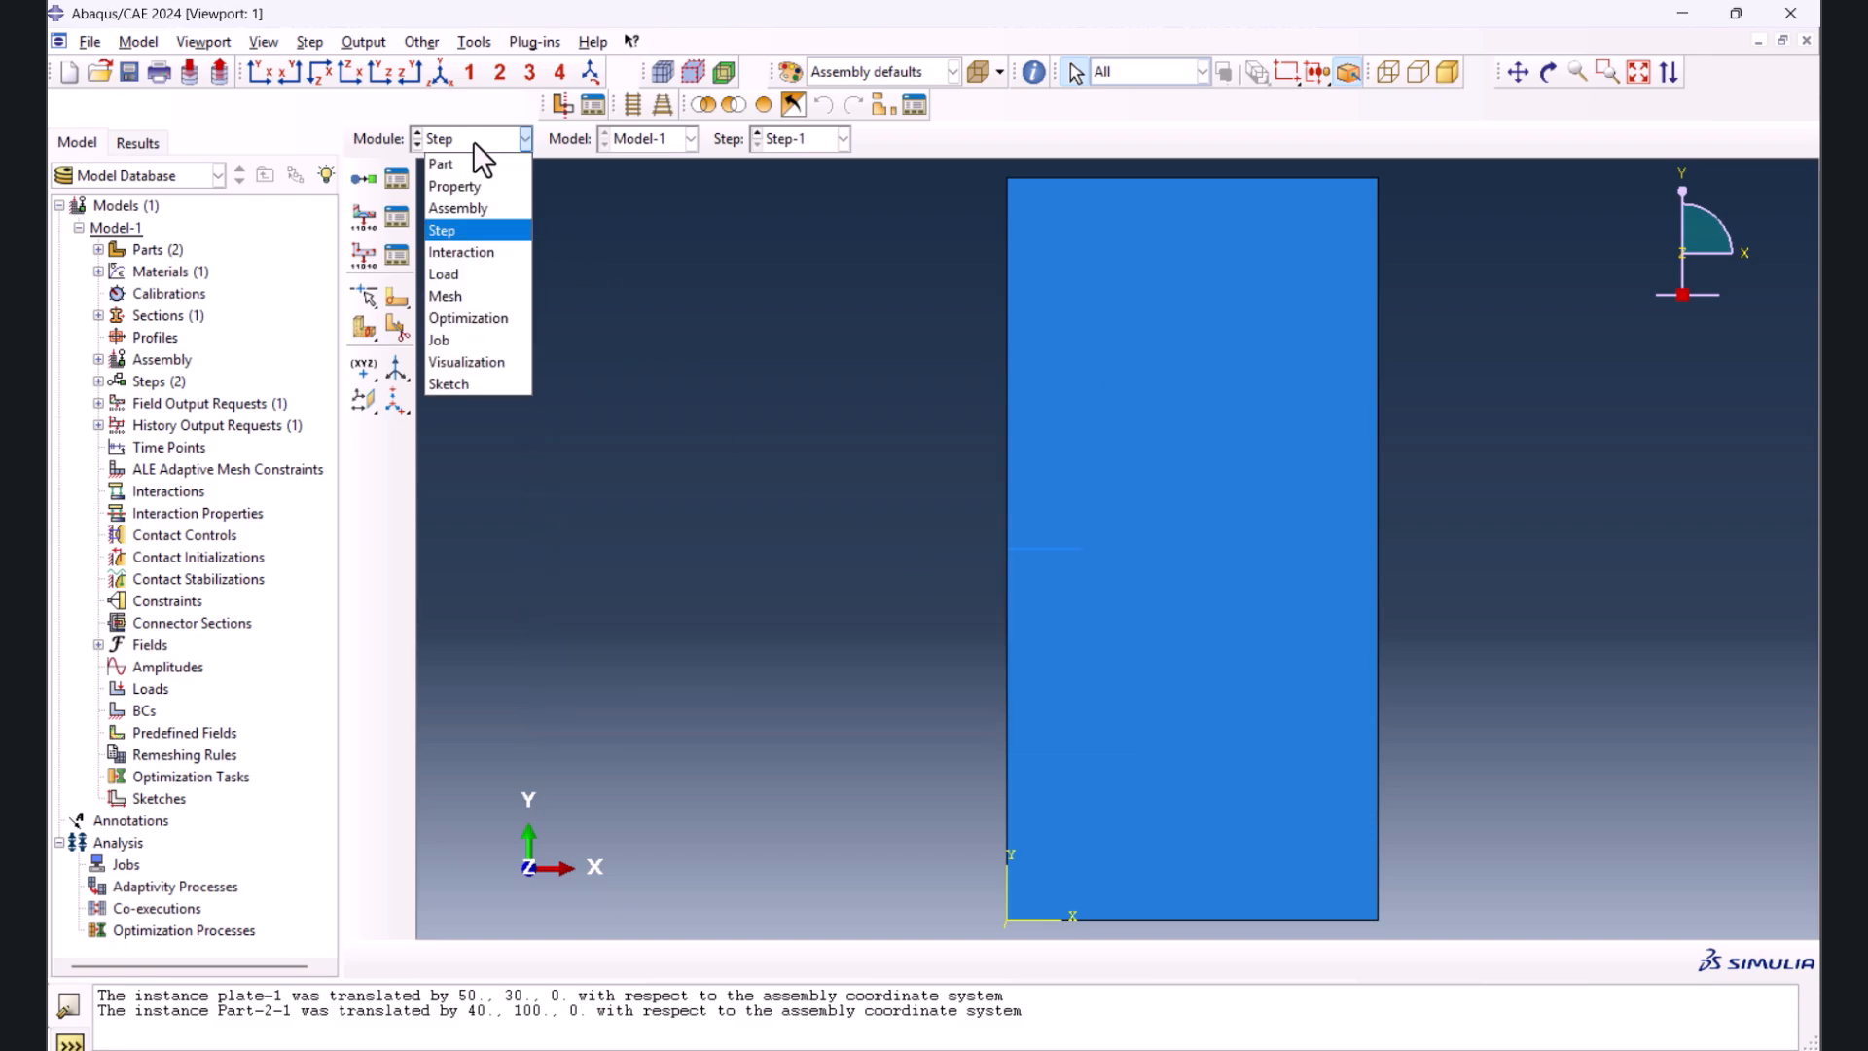
click(455, 252)
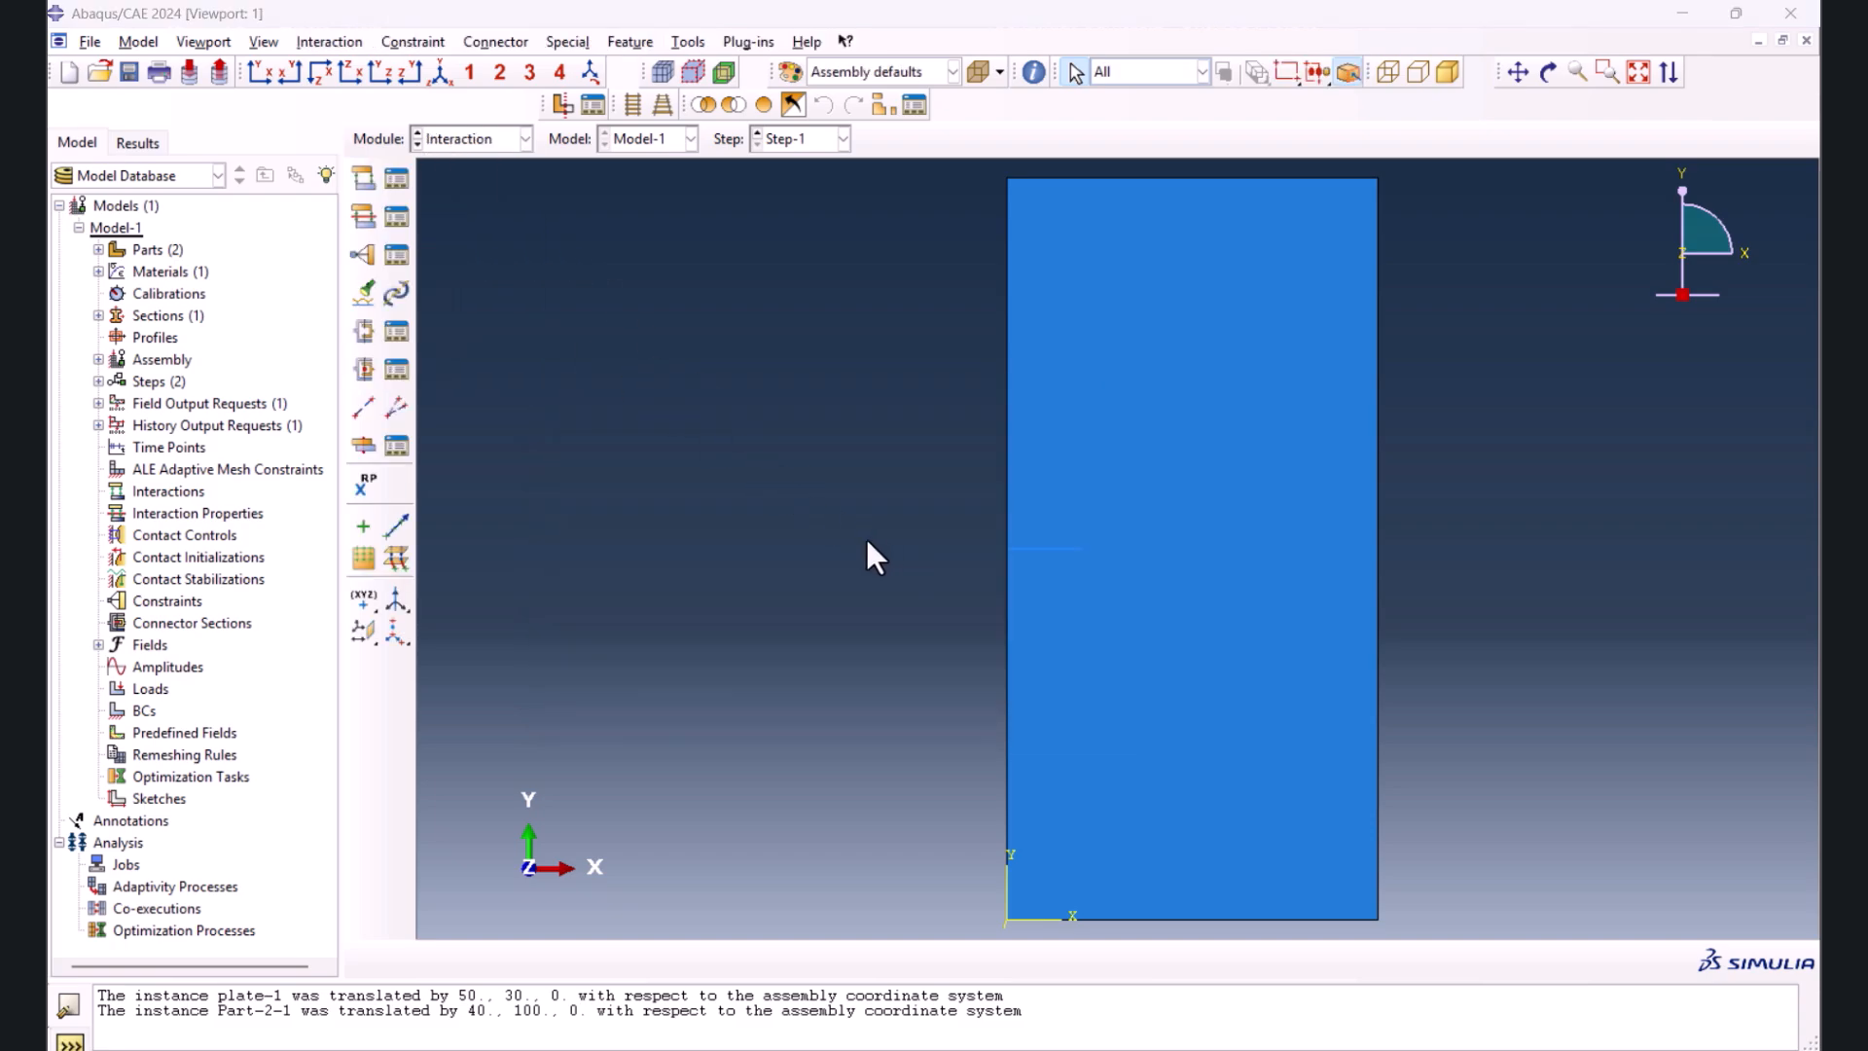
click(568, 43)
mouse_move(622, 90)
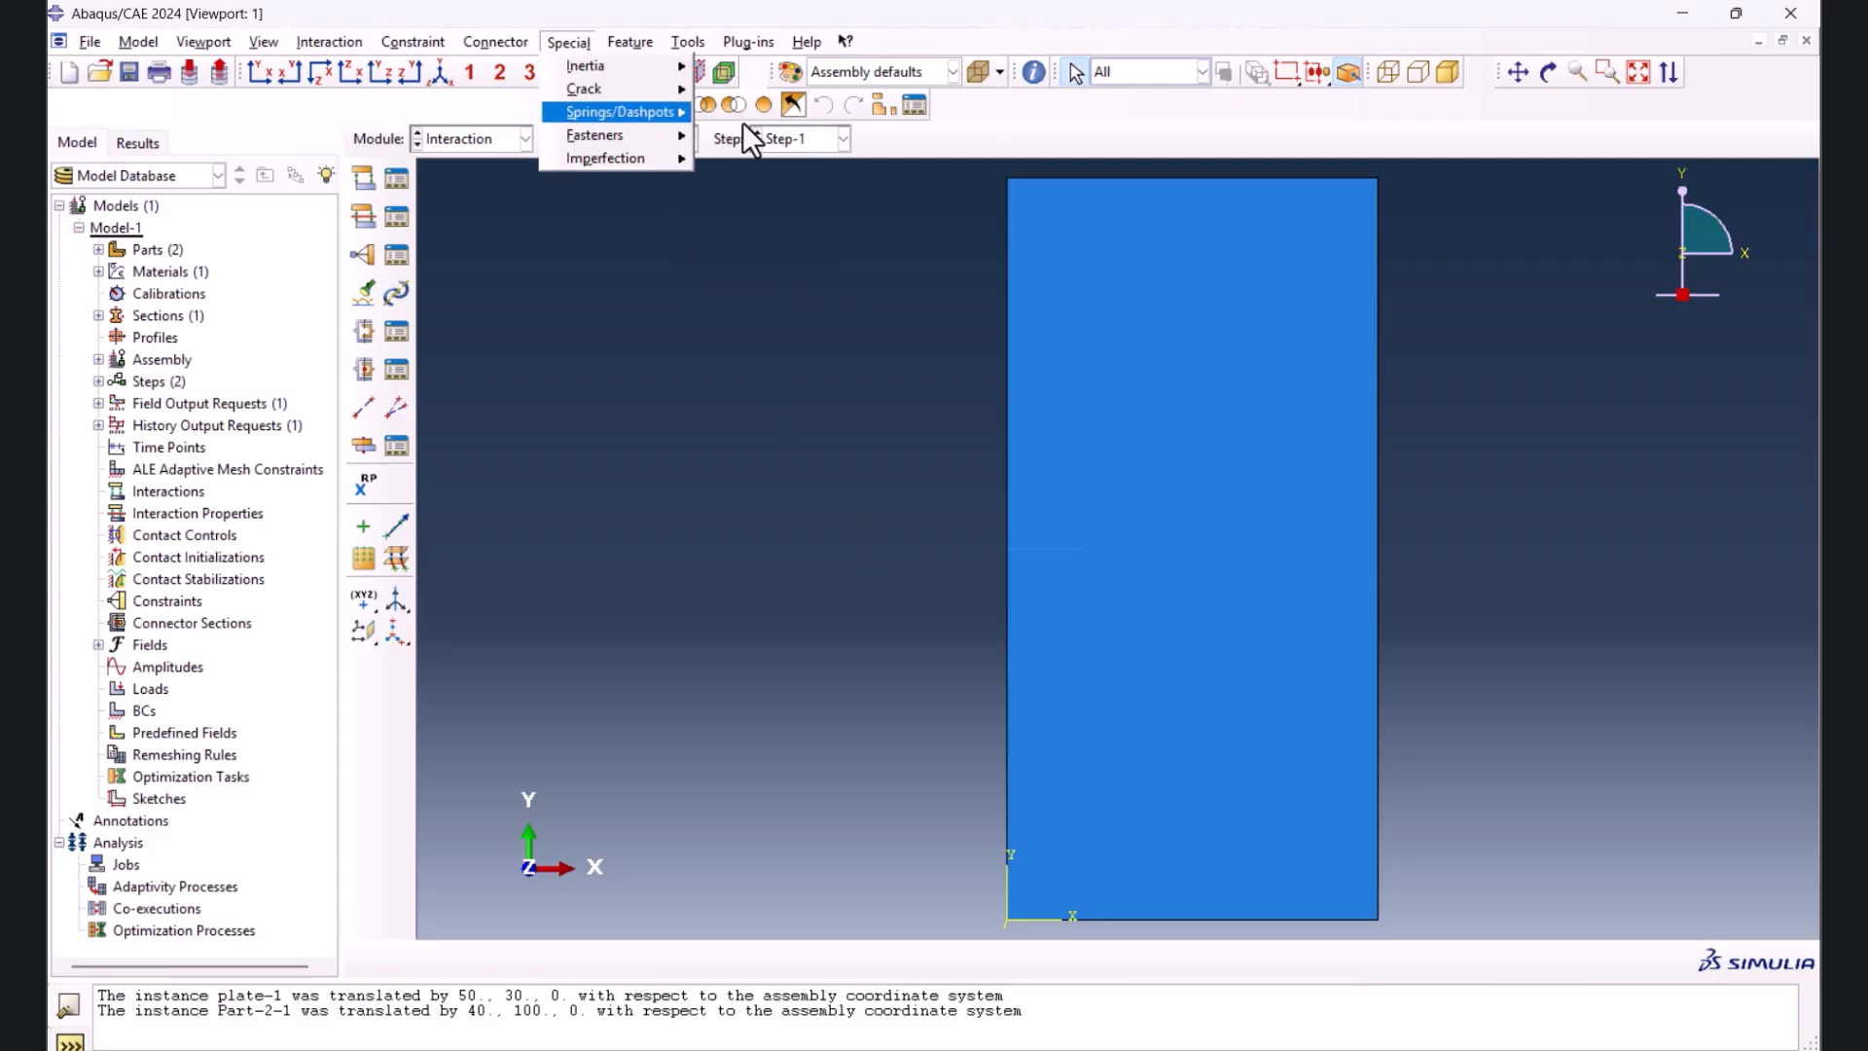
click(754, 142)
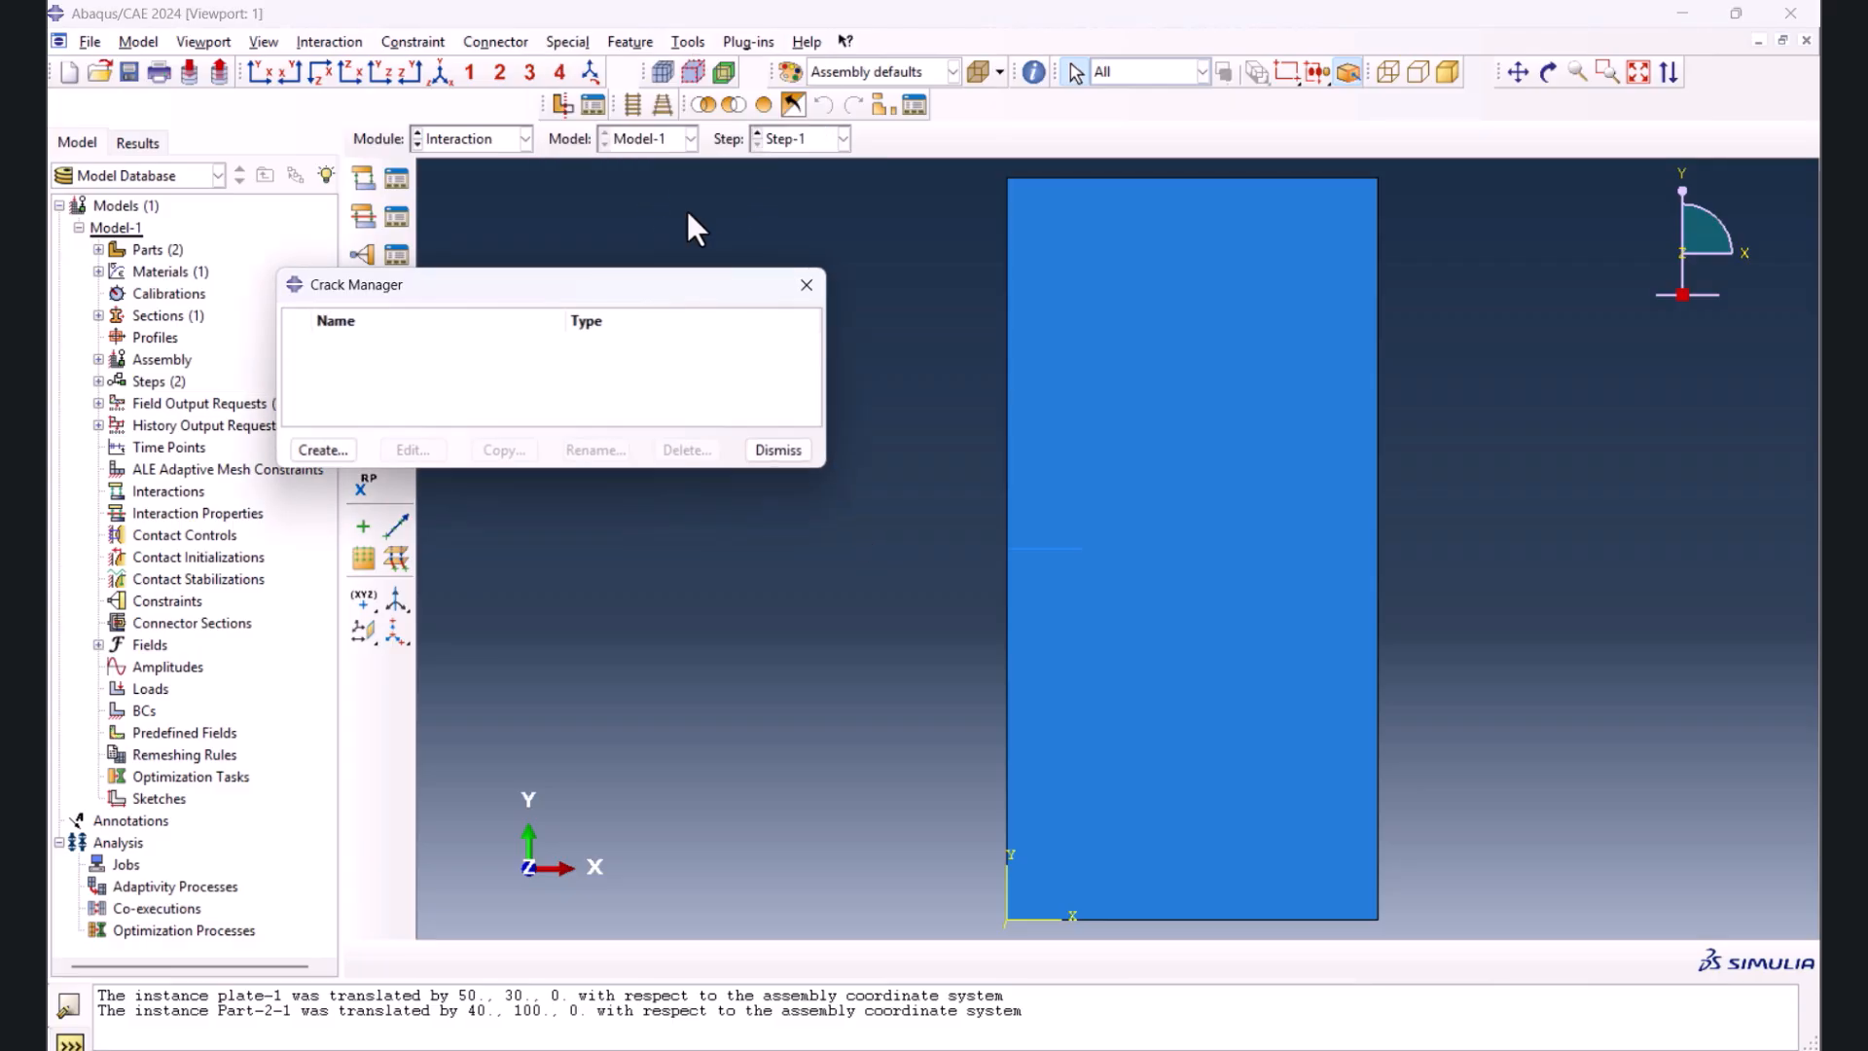
click(321, 451)
click(90, 321)
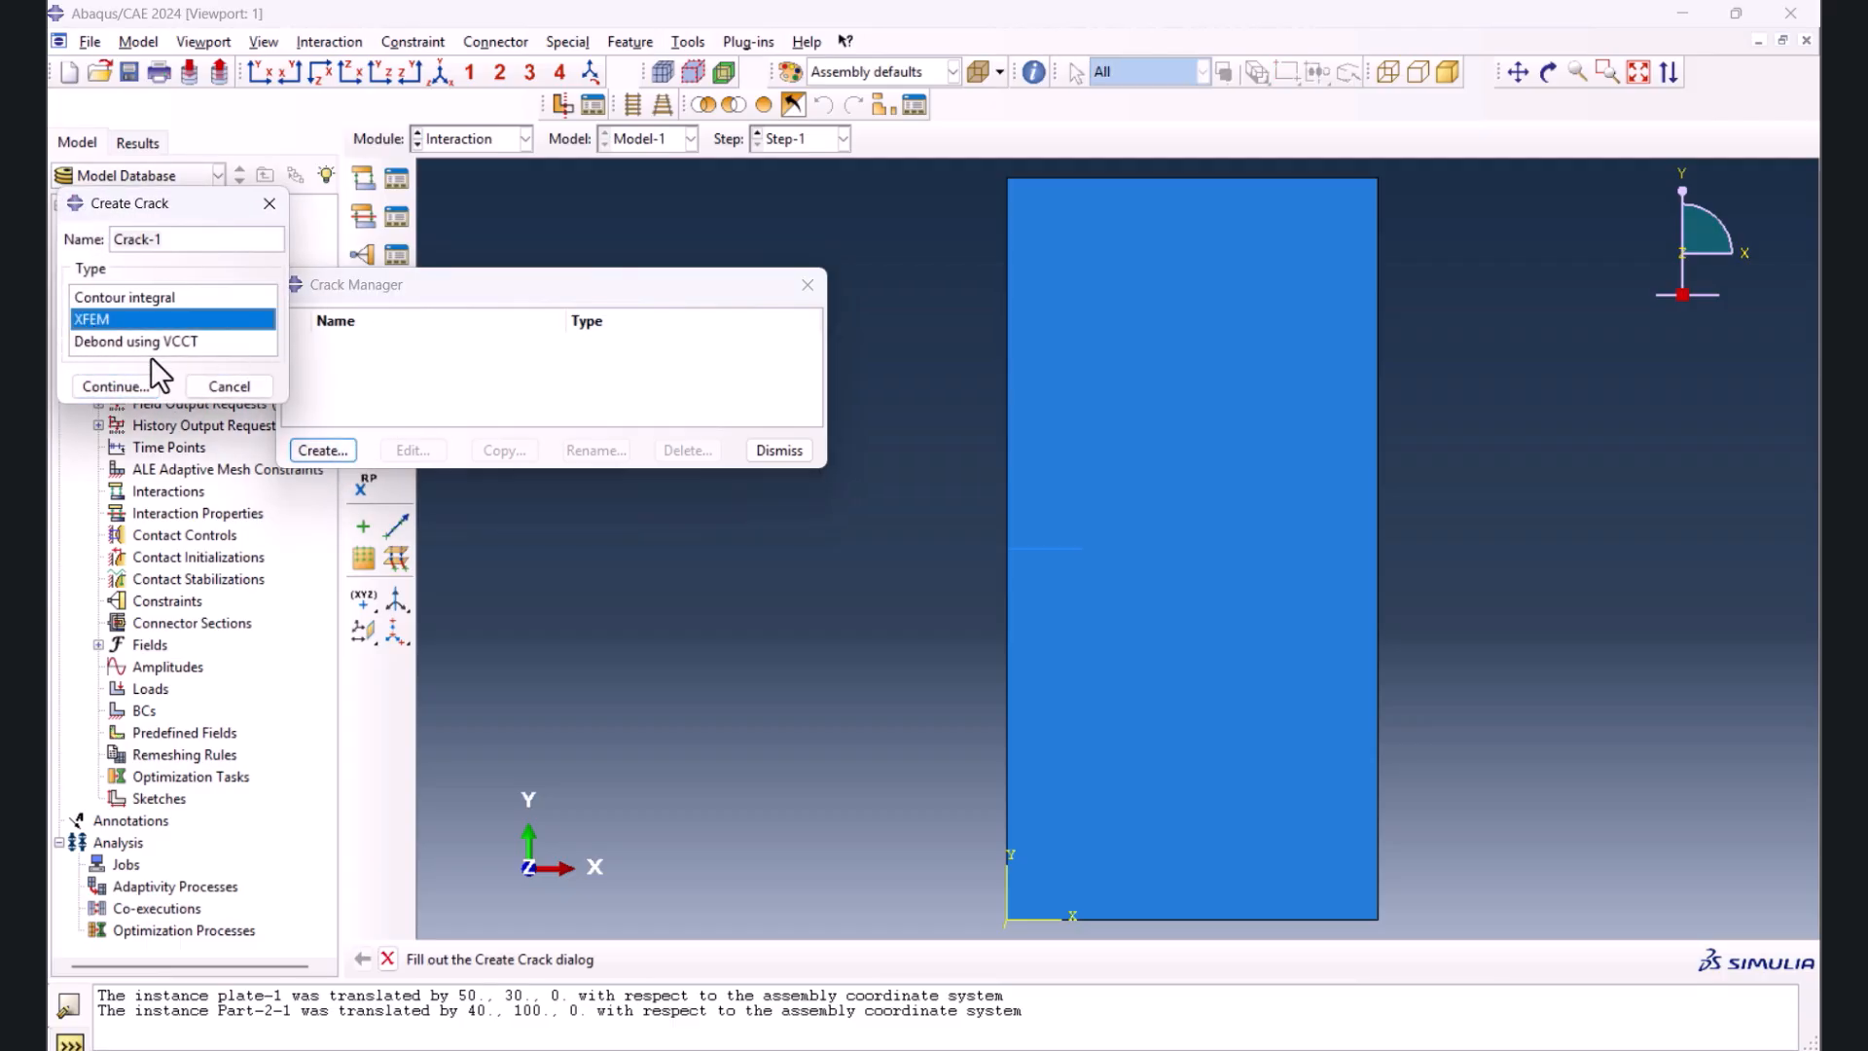
click(136, 383)
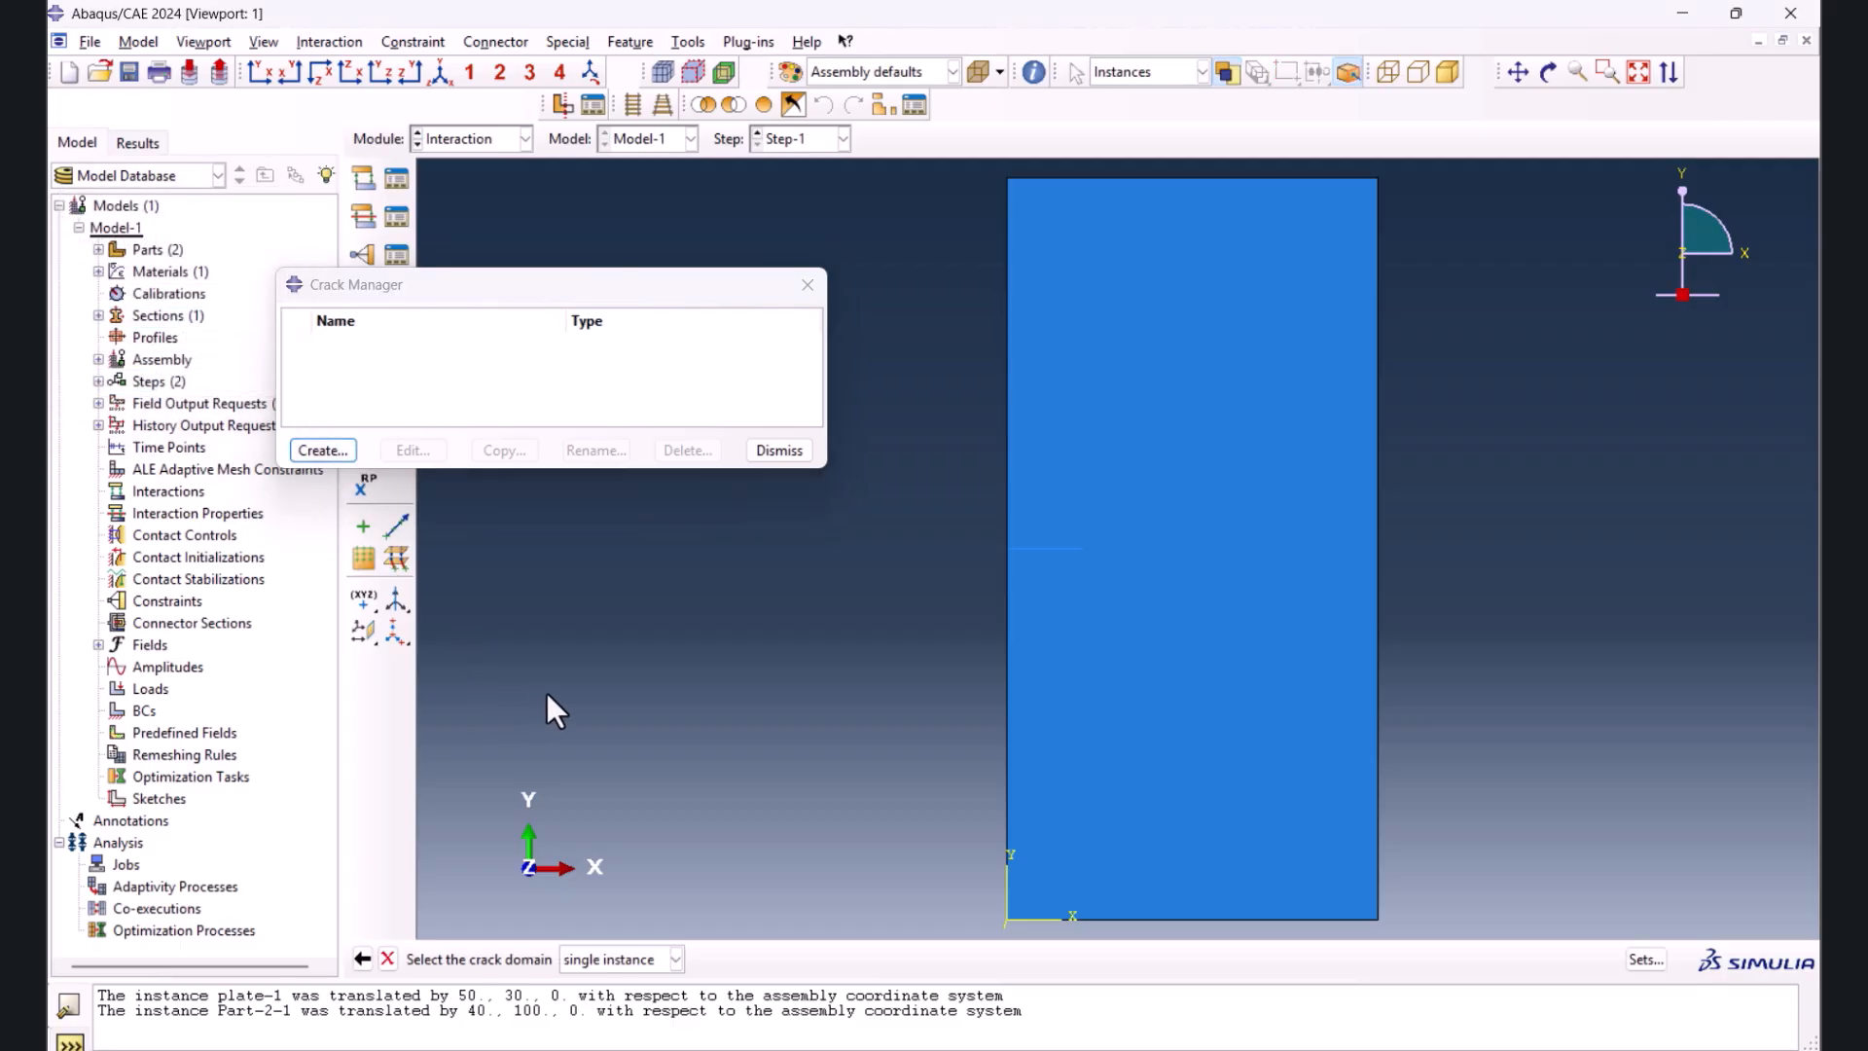
click(1178, 498)
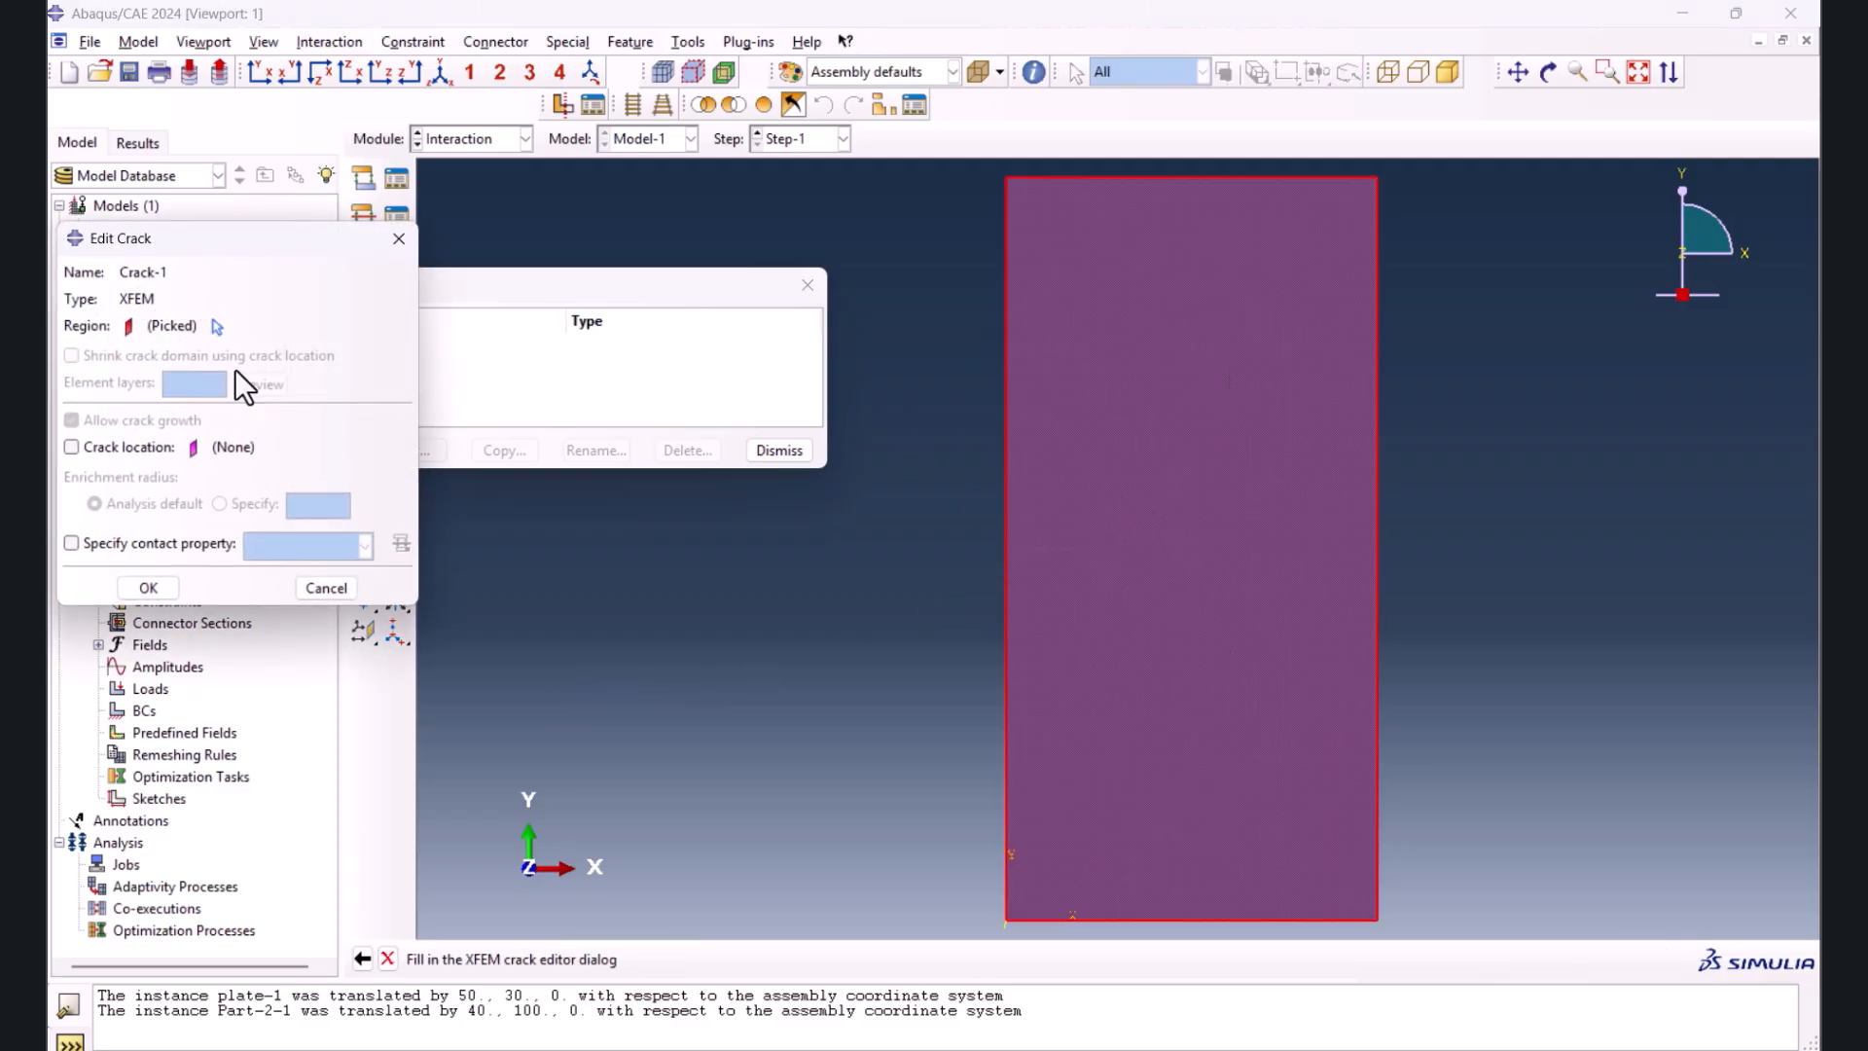
- Enable the crack location, assign the edge crack line as its geometry, and save the crack
click(154, 450)
click(274, 449)
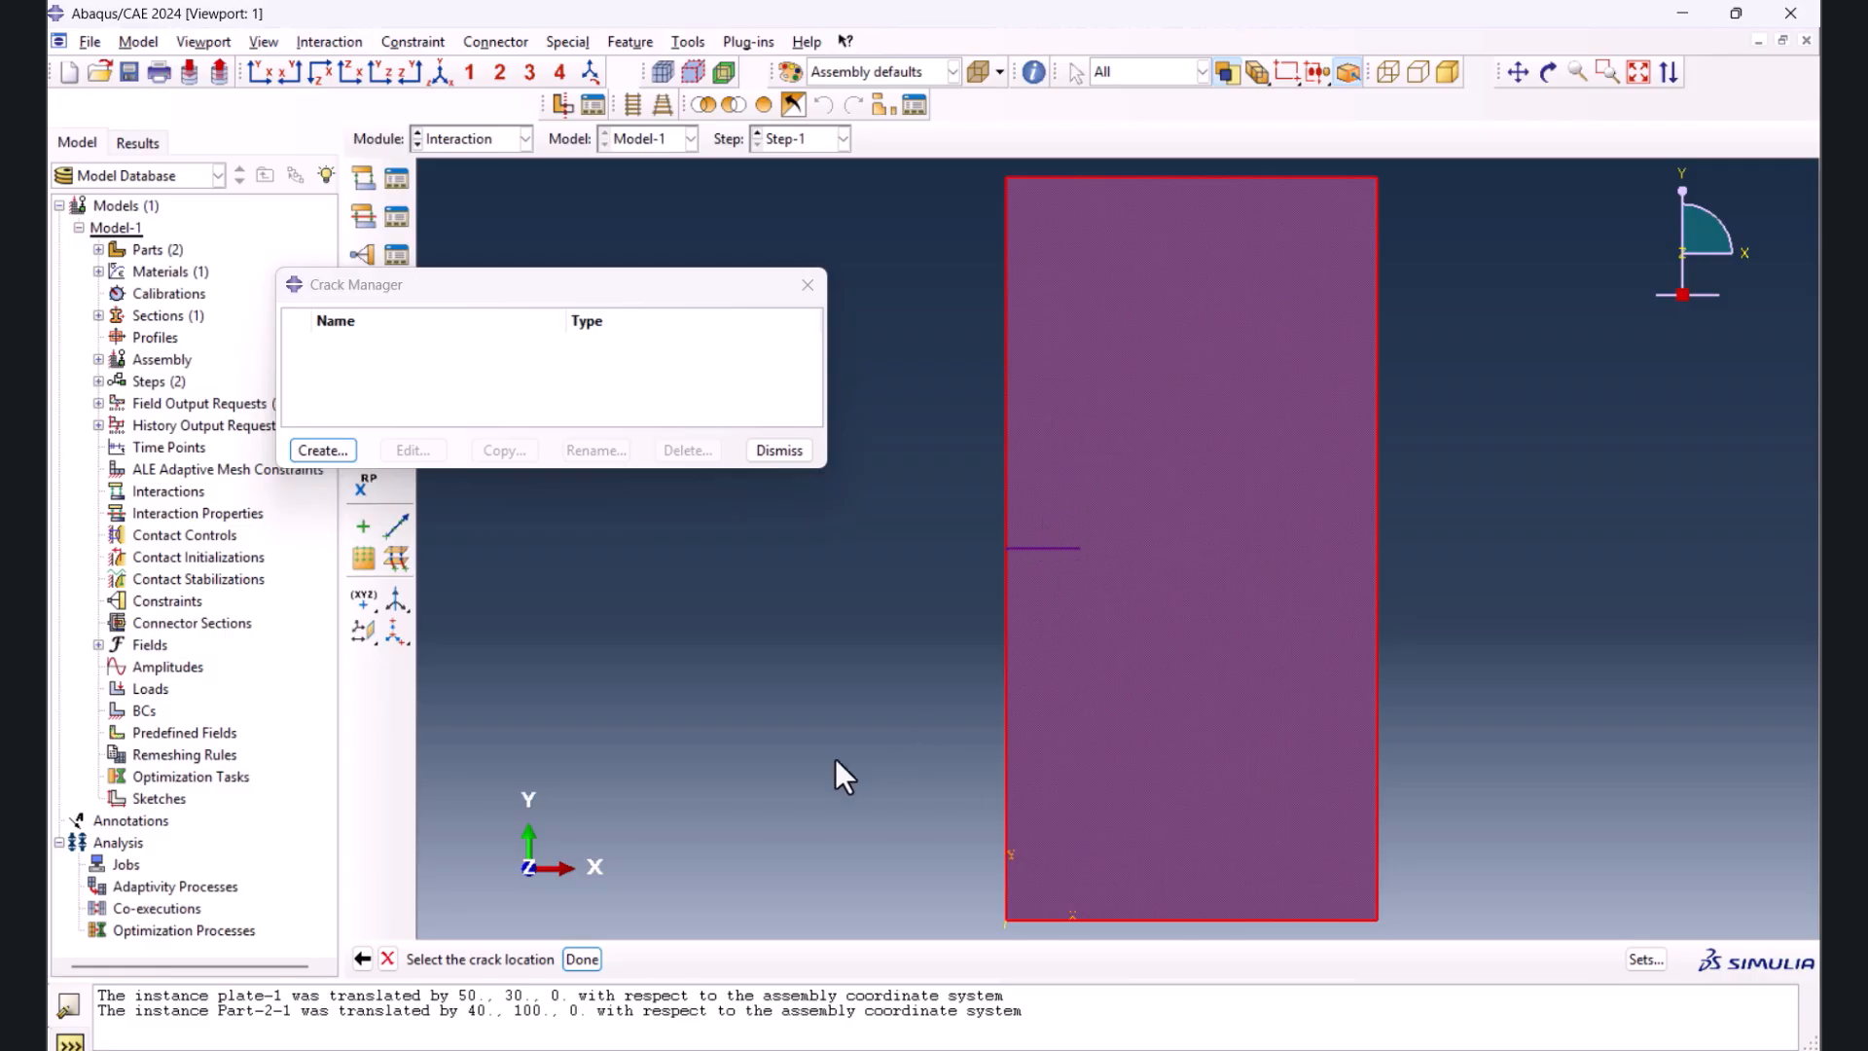
click(574, 960)
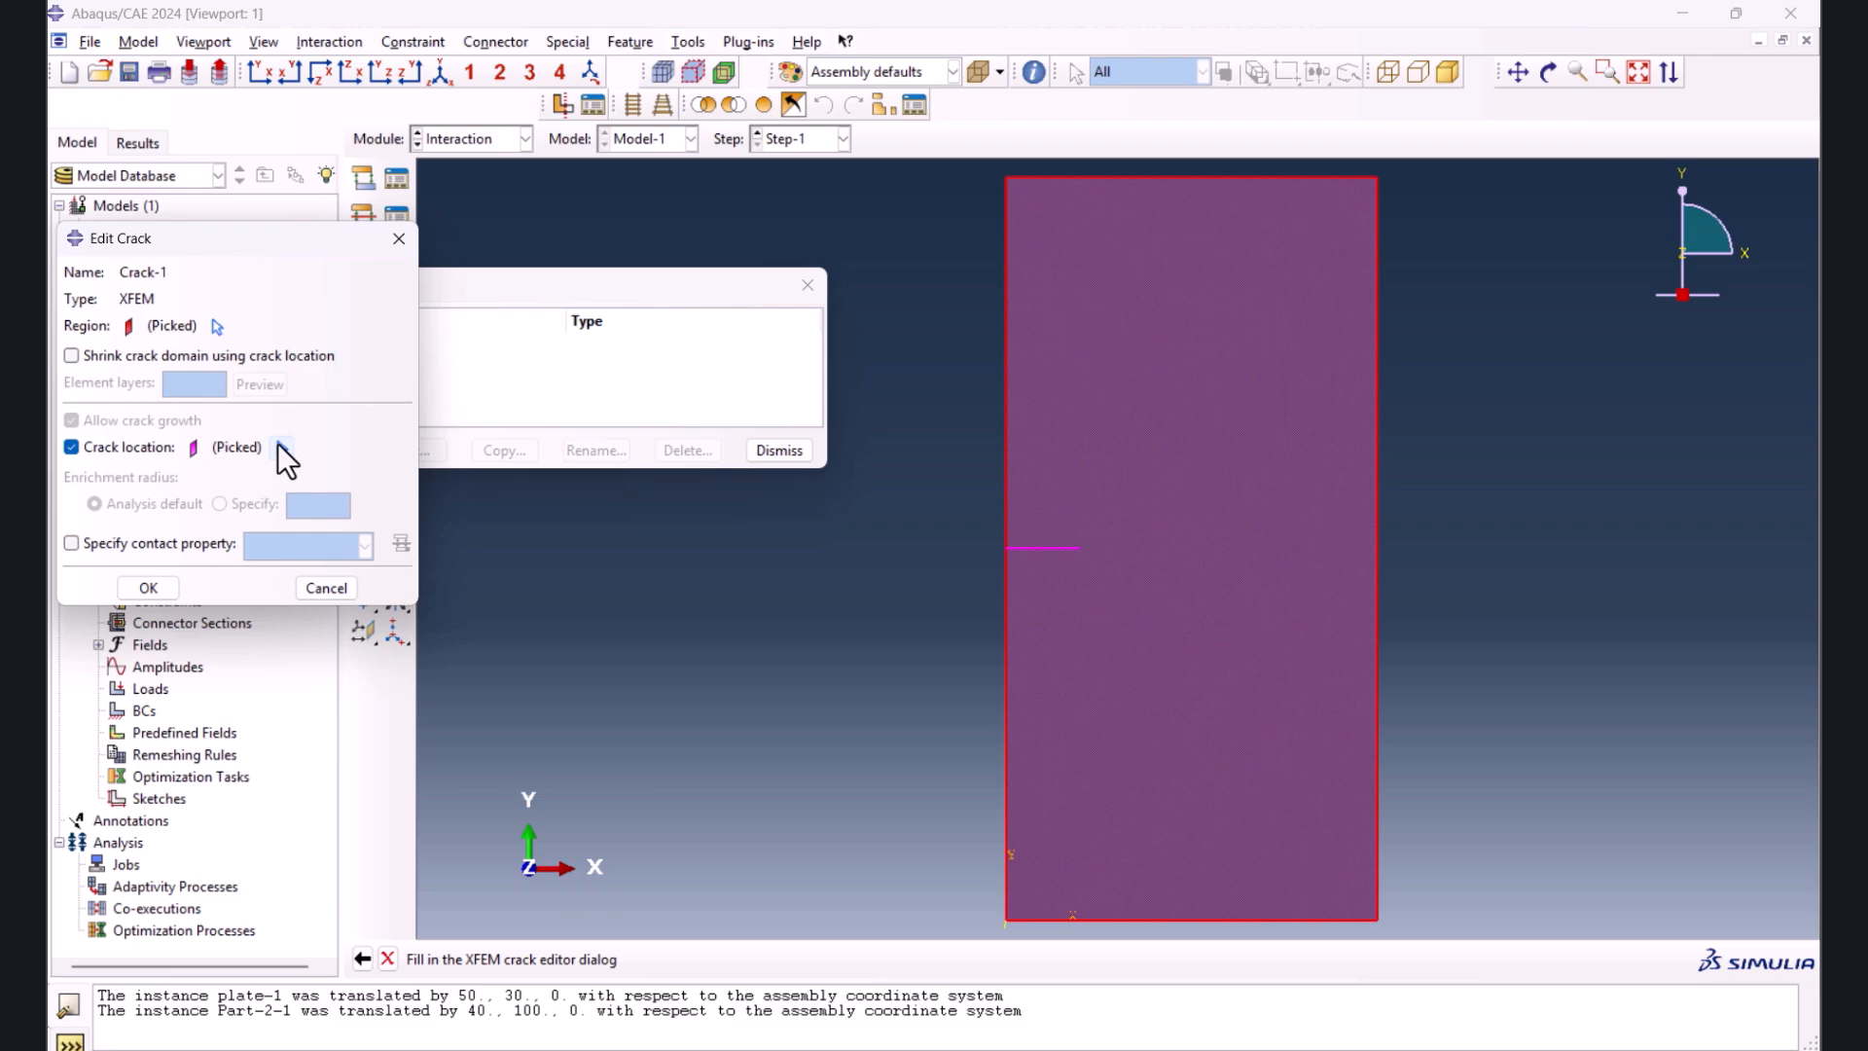
click(148, 589)
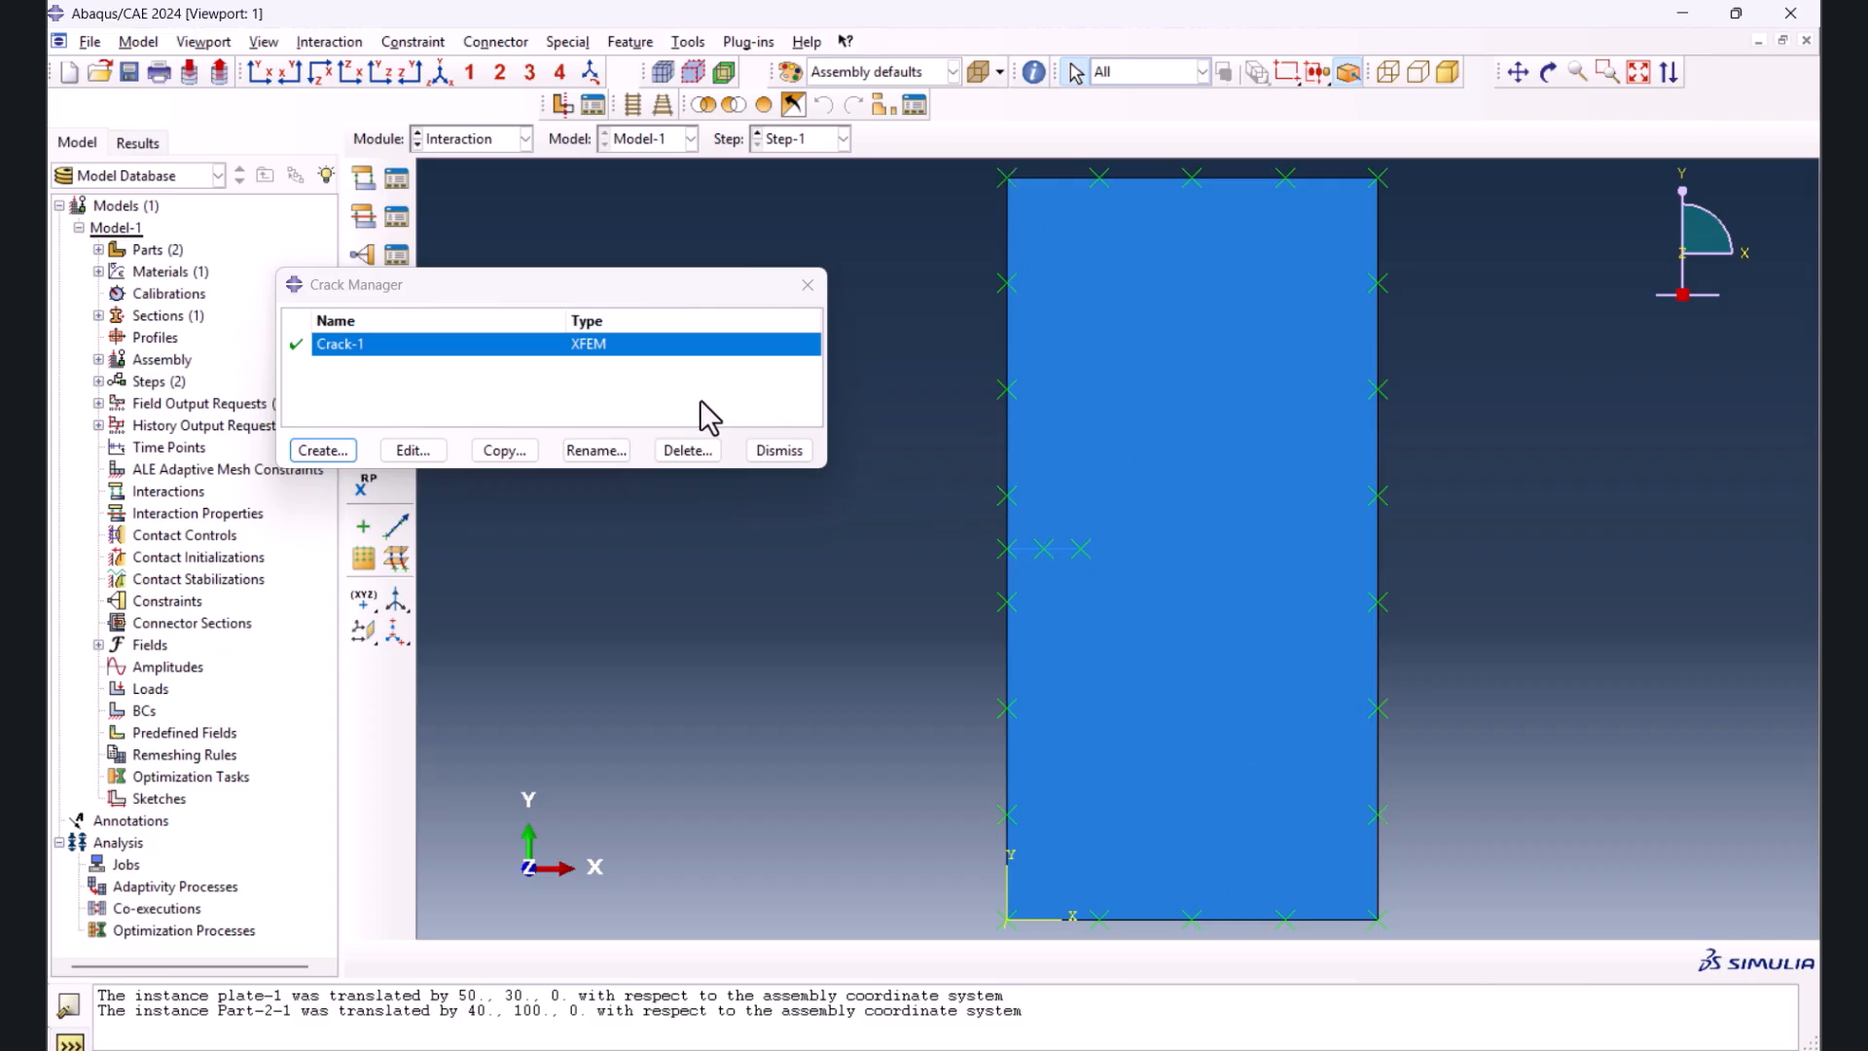
click(775, 449)
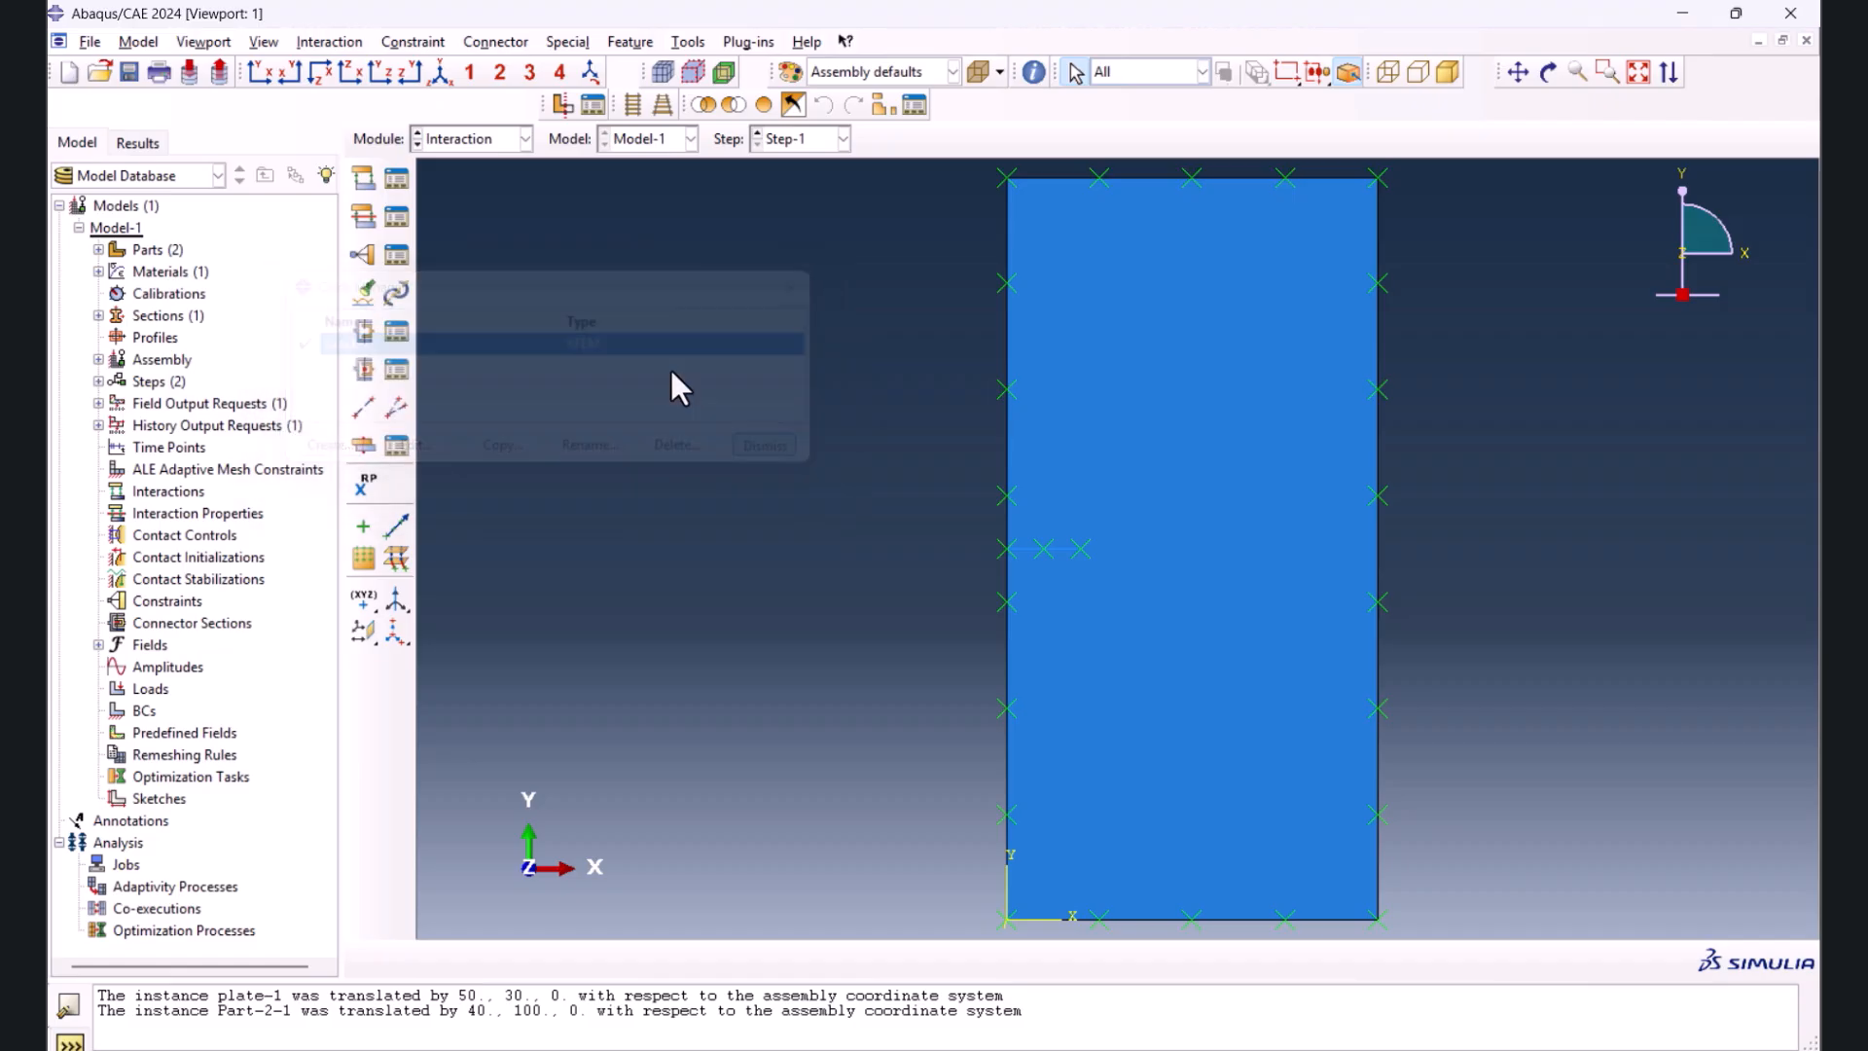
- Create an XFEM crack growth interaction in the Initial step for Crack-1, with crack growth allowed
click(365, 181)
click(299, 321)
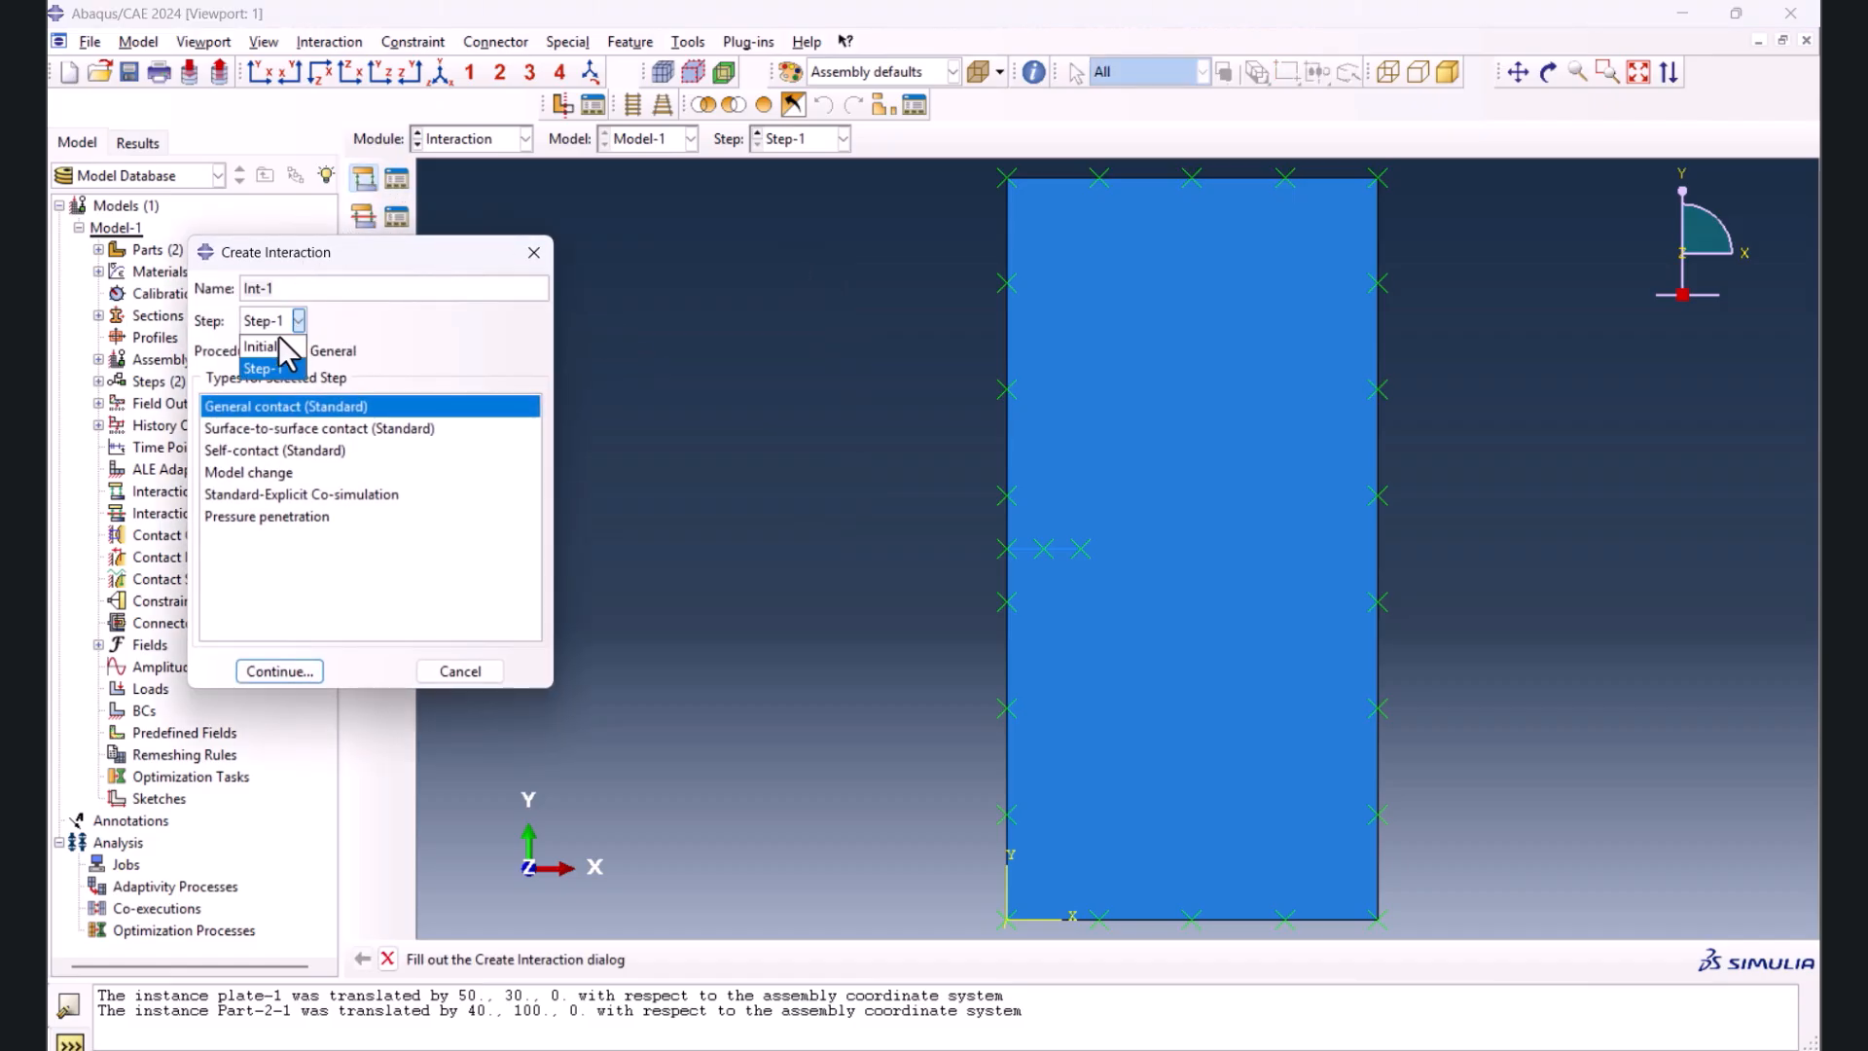
click(265, 343)
click(245, 517)
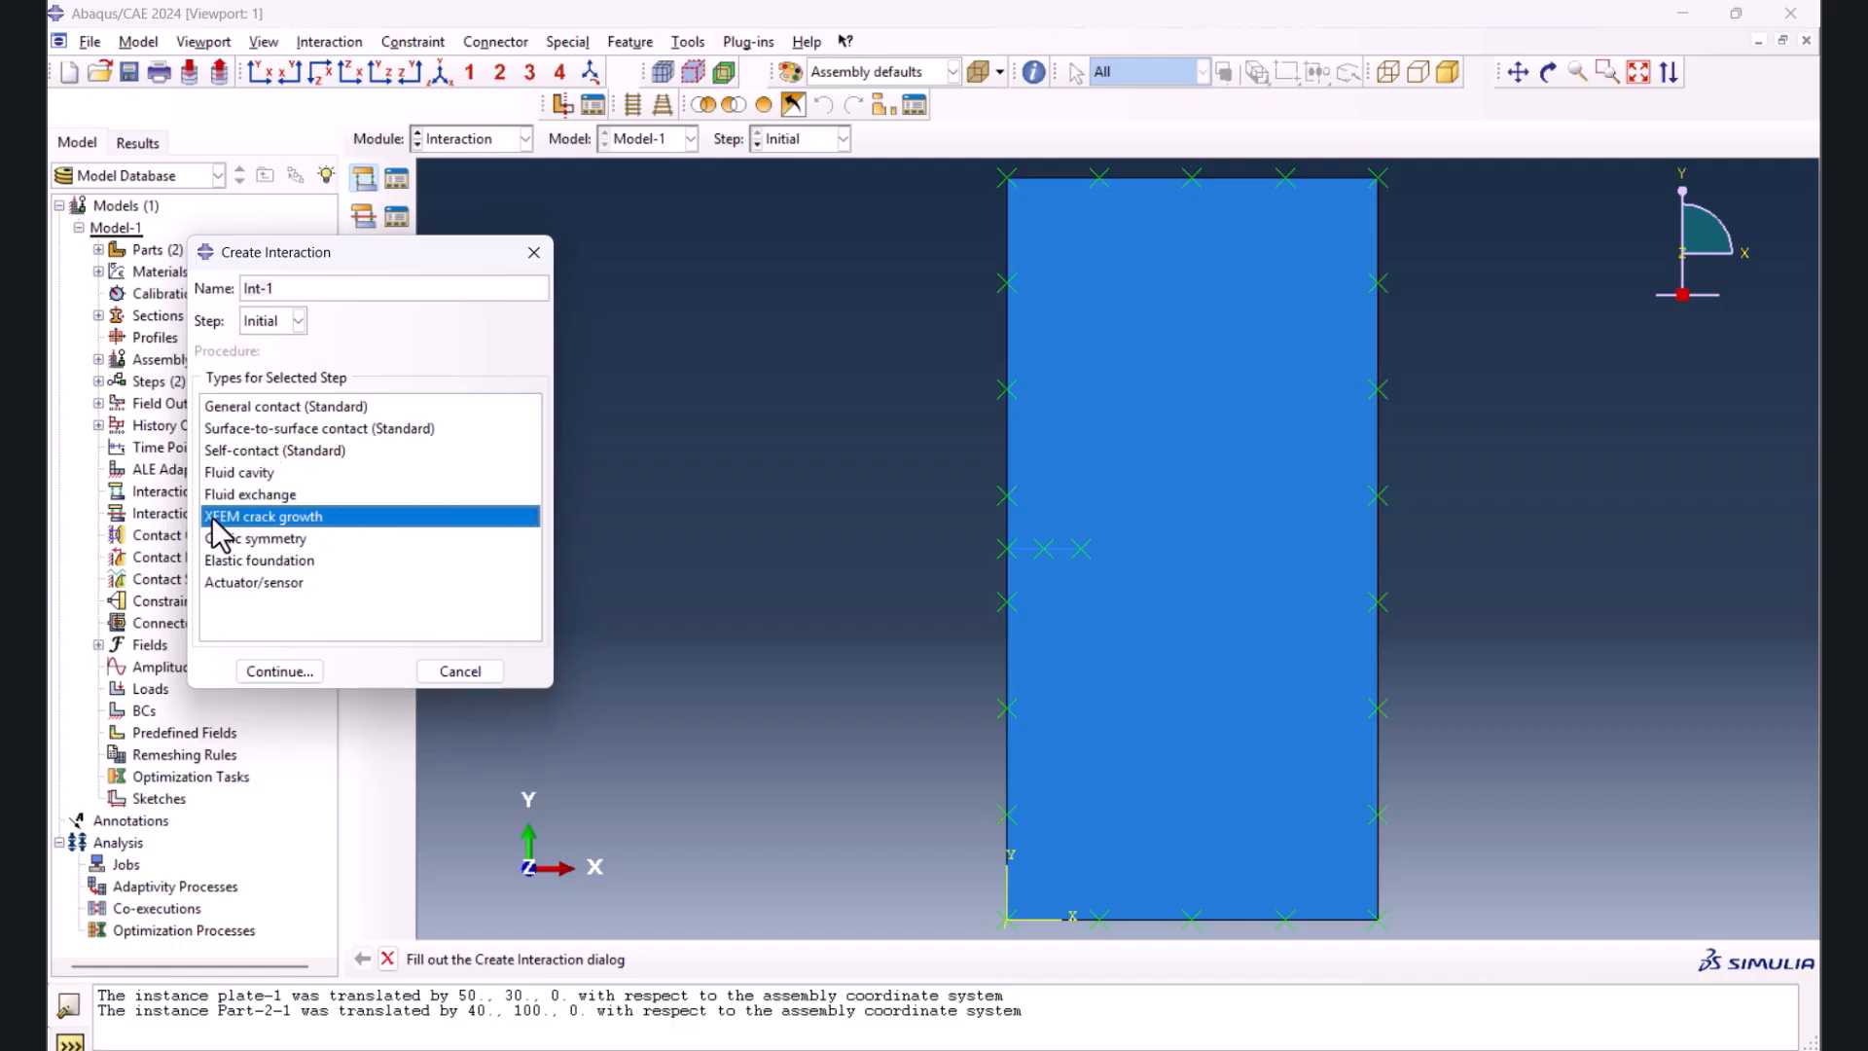
click(284, 671)
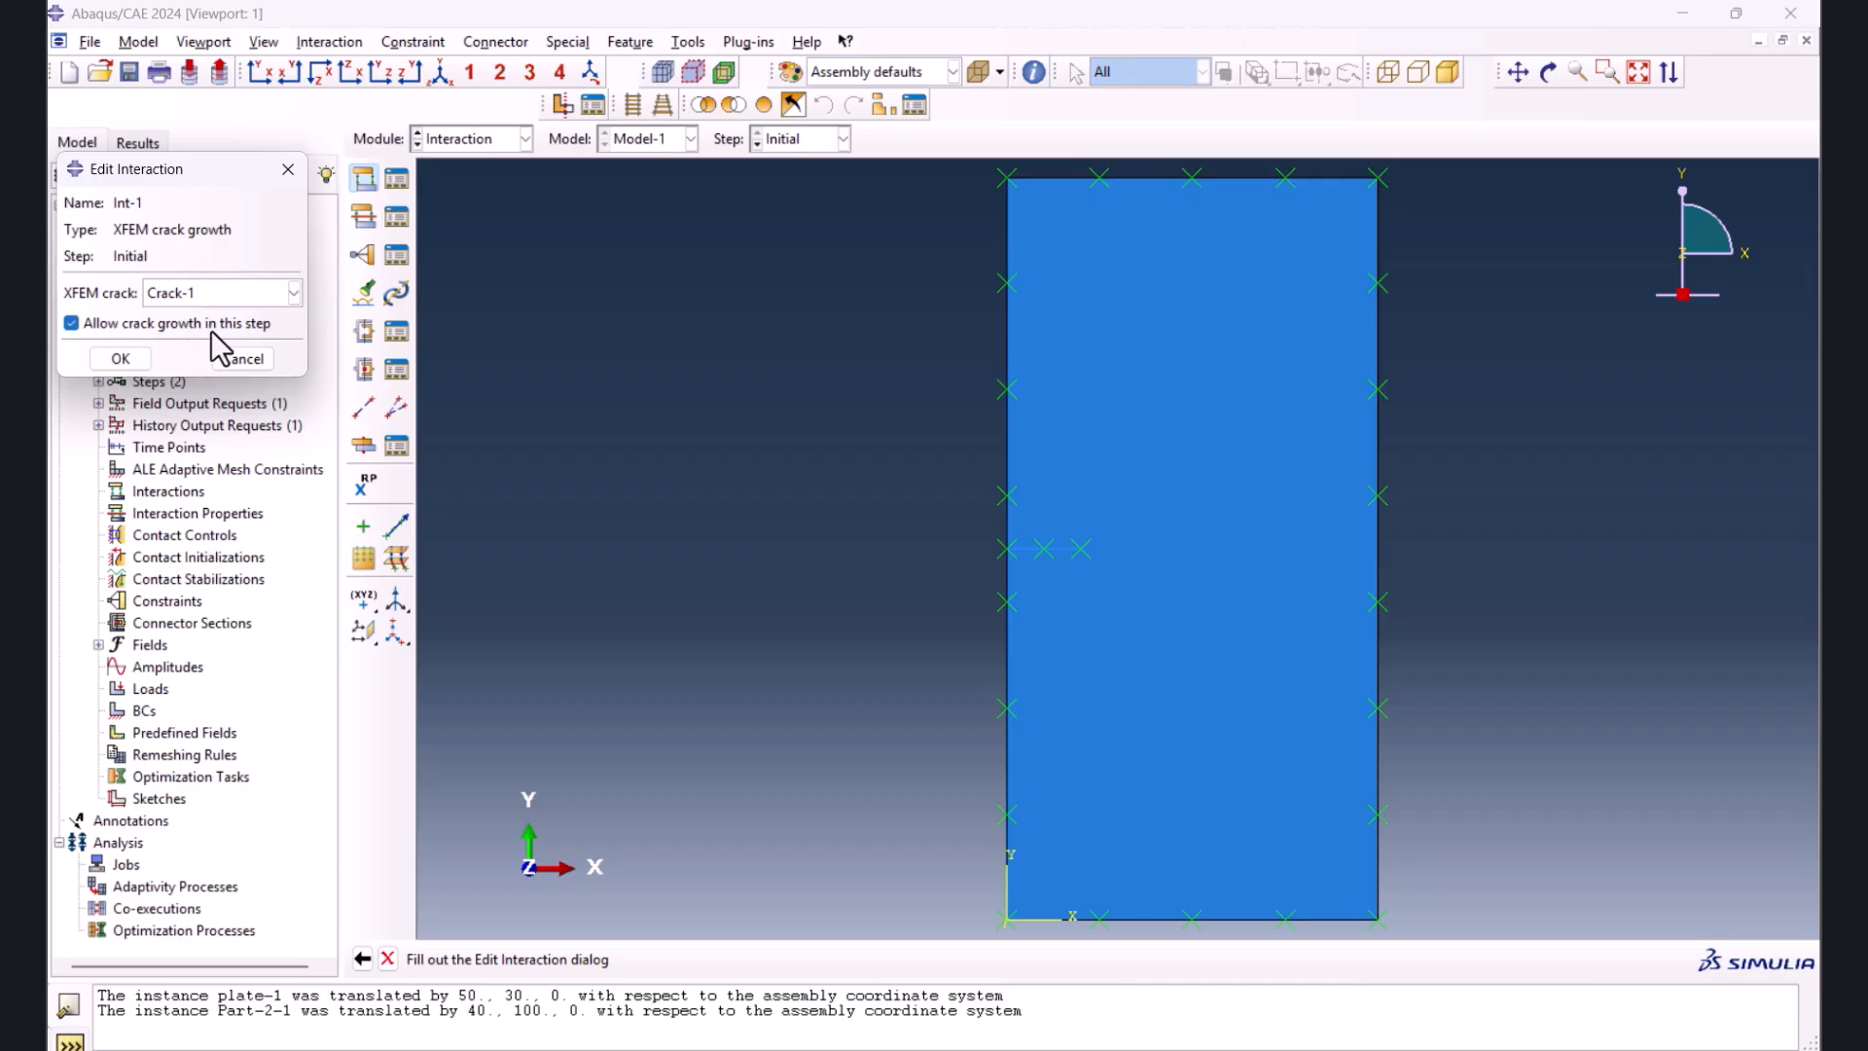
click(121, 358)
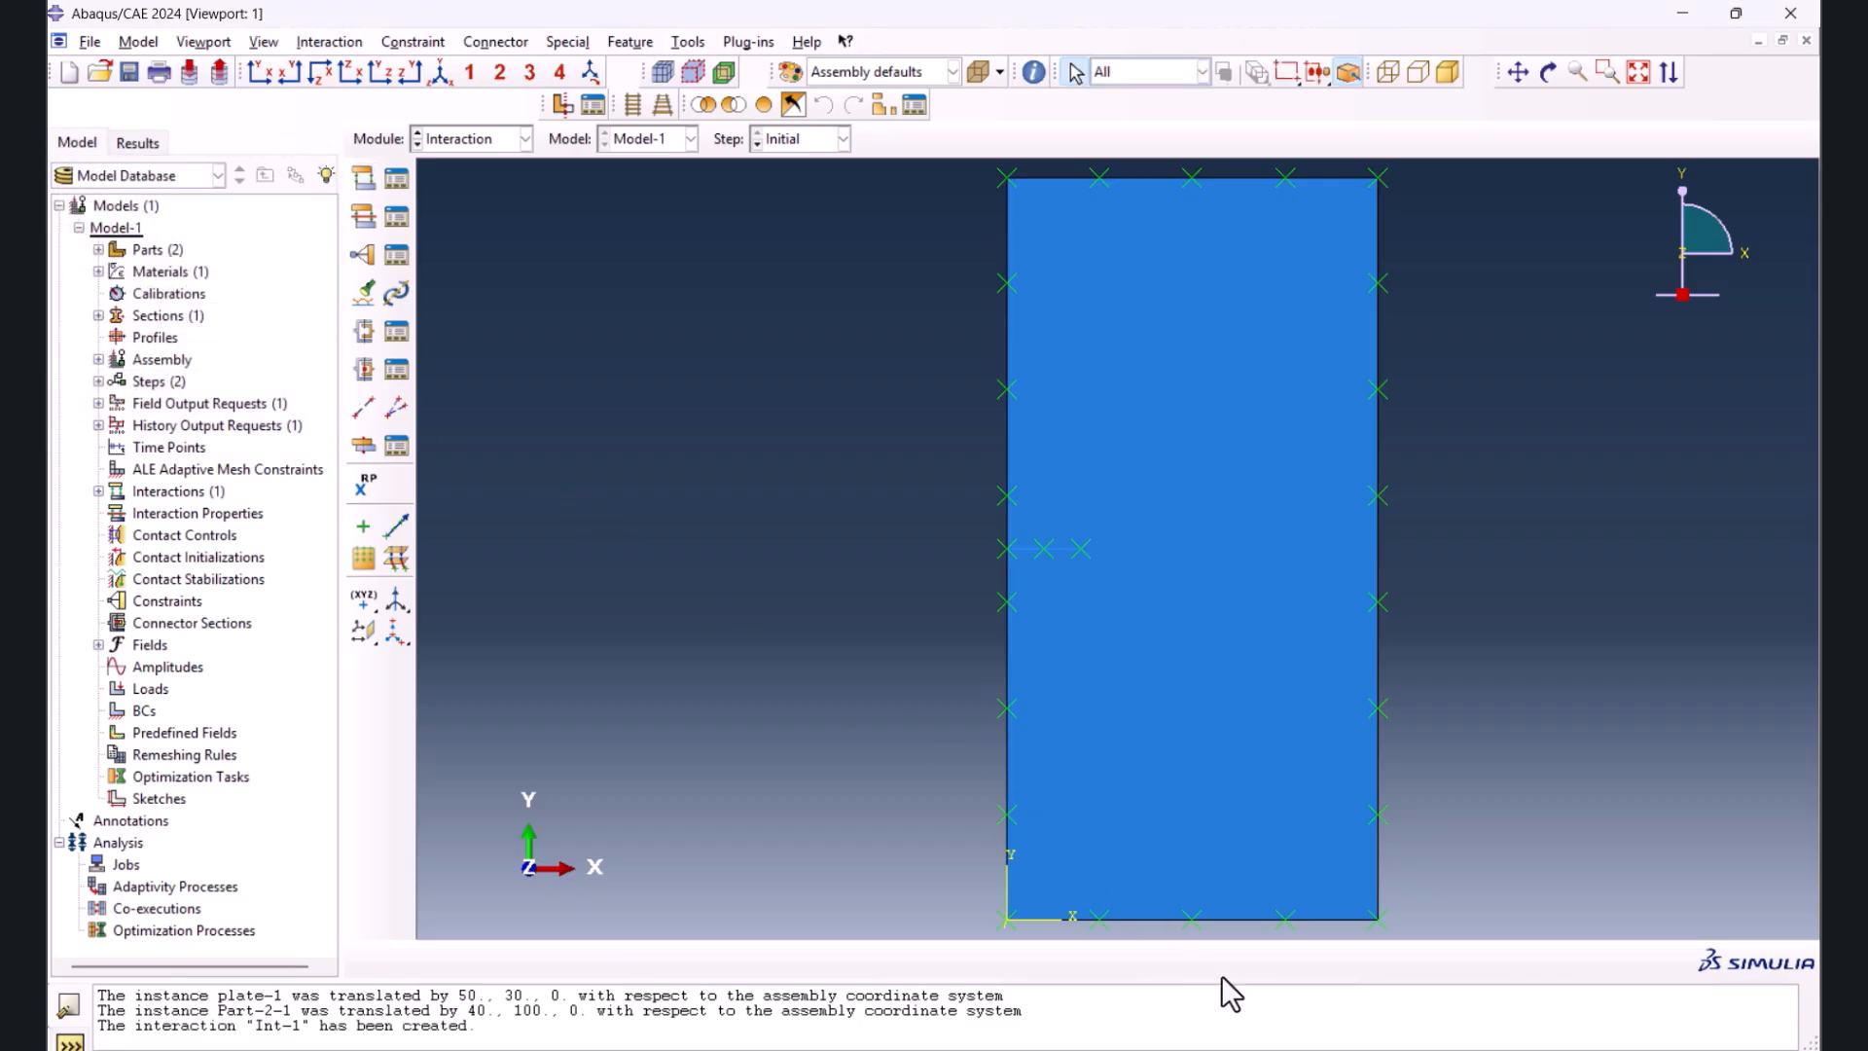
- In the Load module, create a Symmetry/Antisymmetry/Encastre boundary condition in the Initial step, fixing the plate's bottom edge with ENCASTRE
click(485, 142)
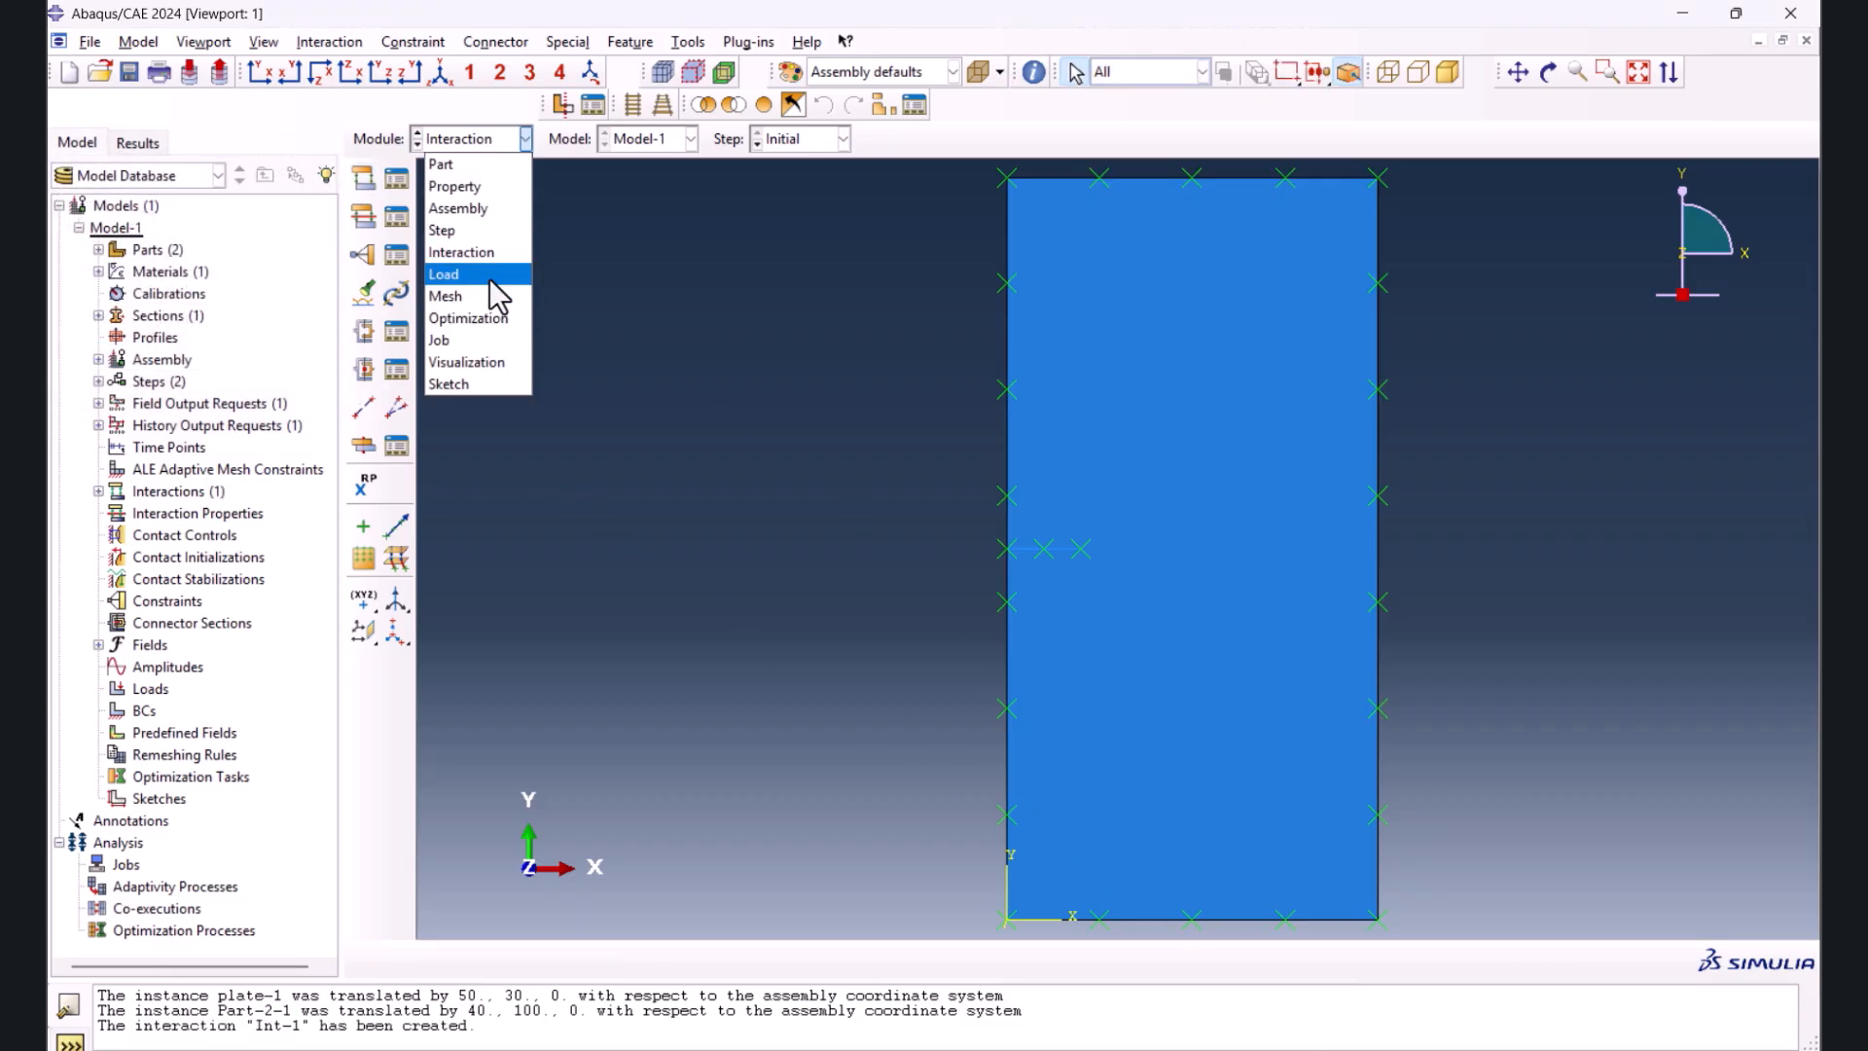
click(477, 275)
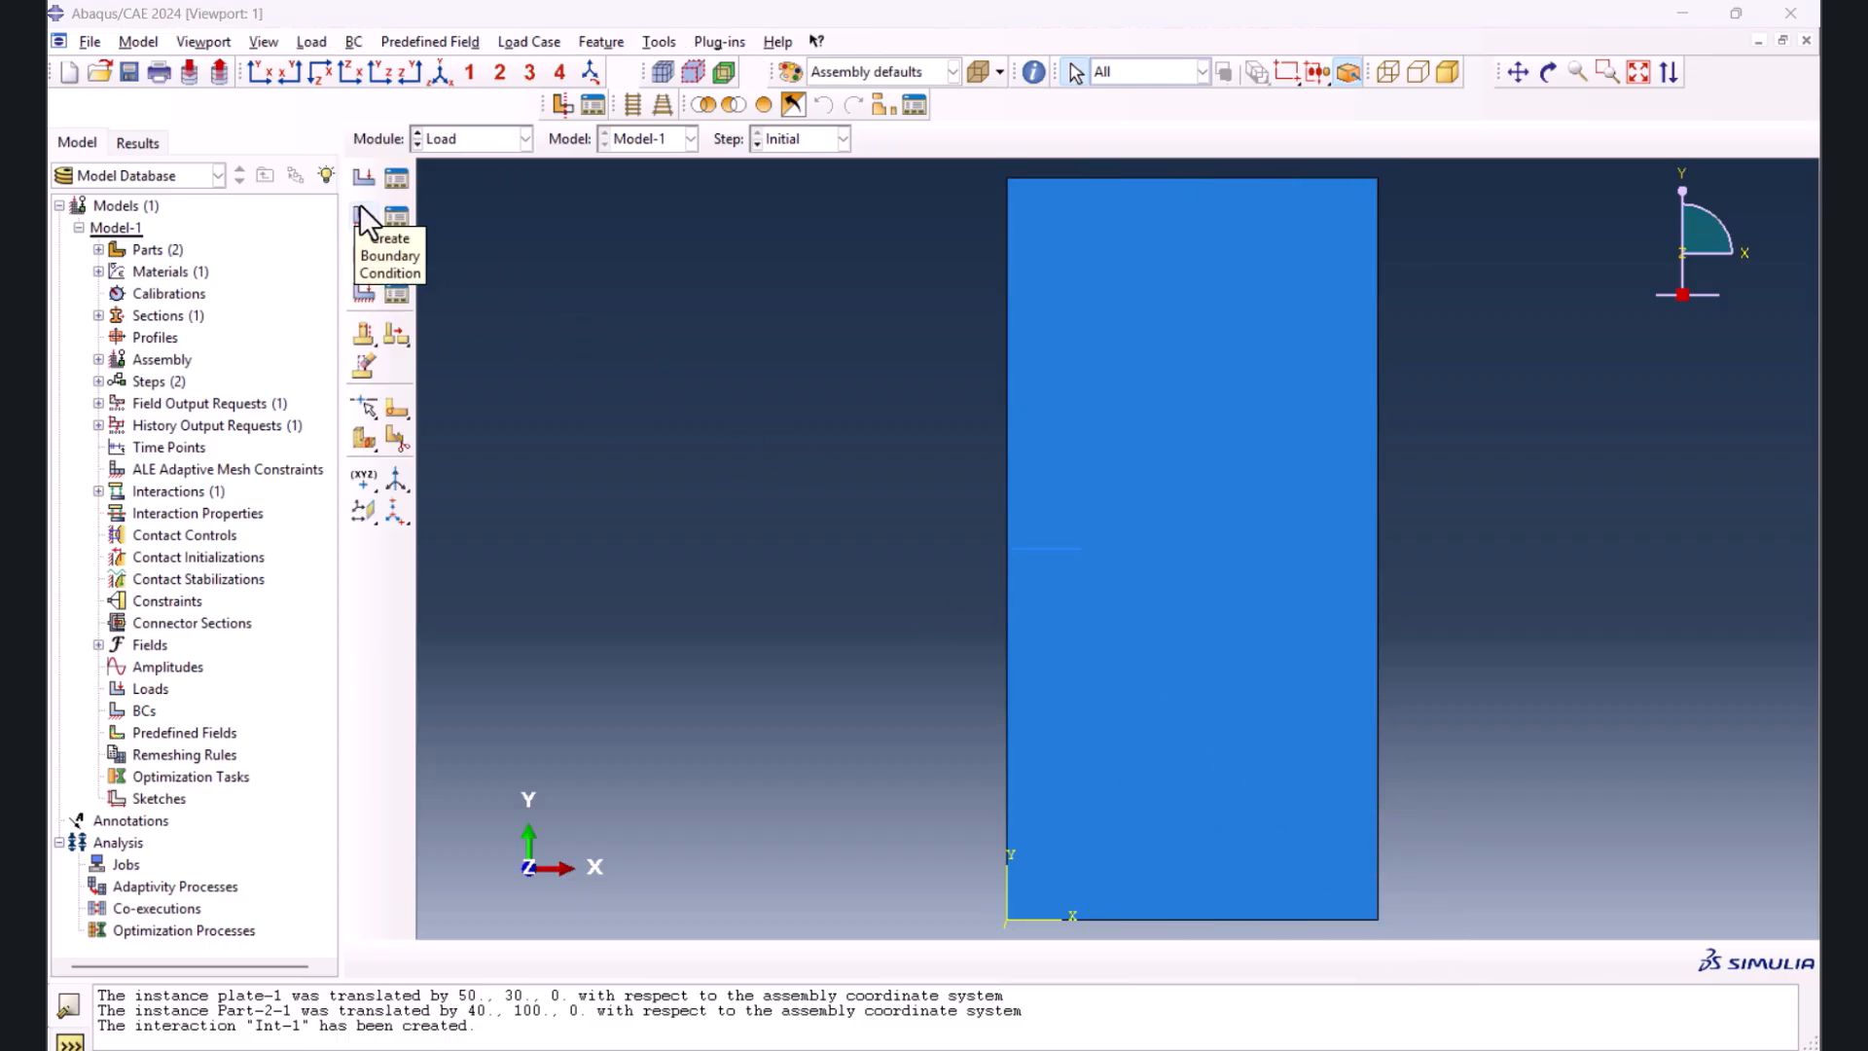
click(390, 220)
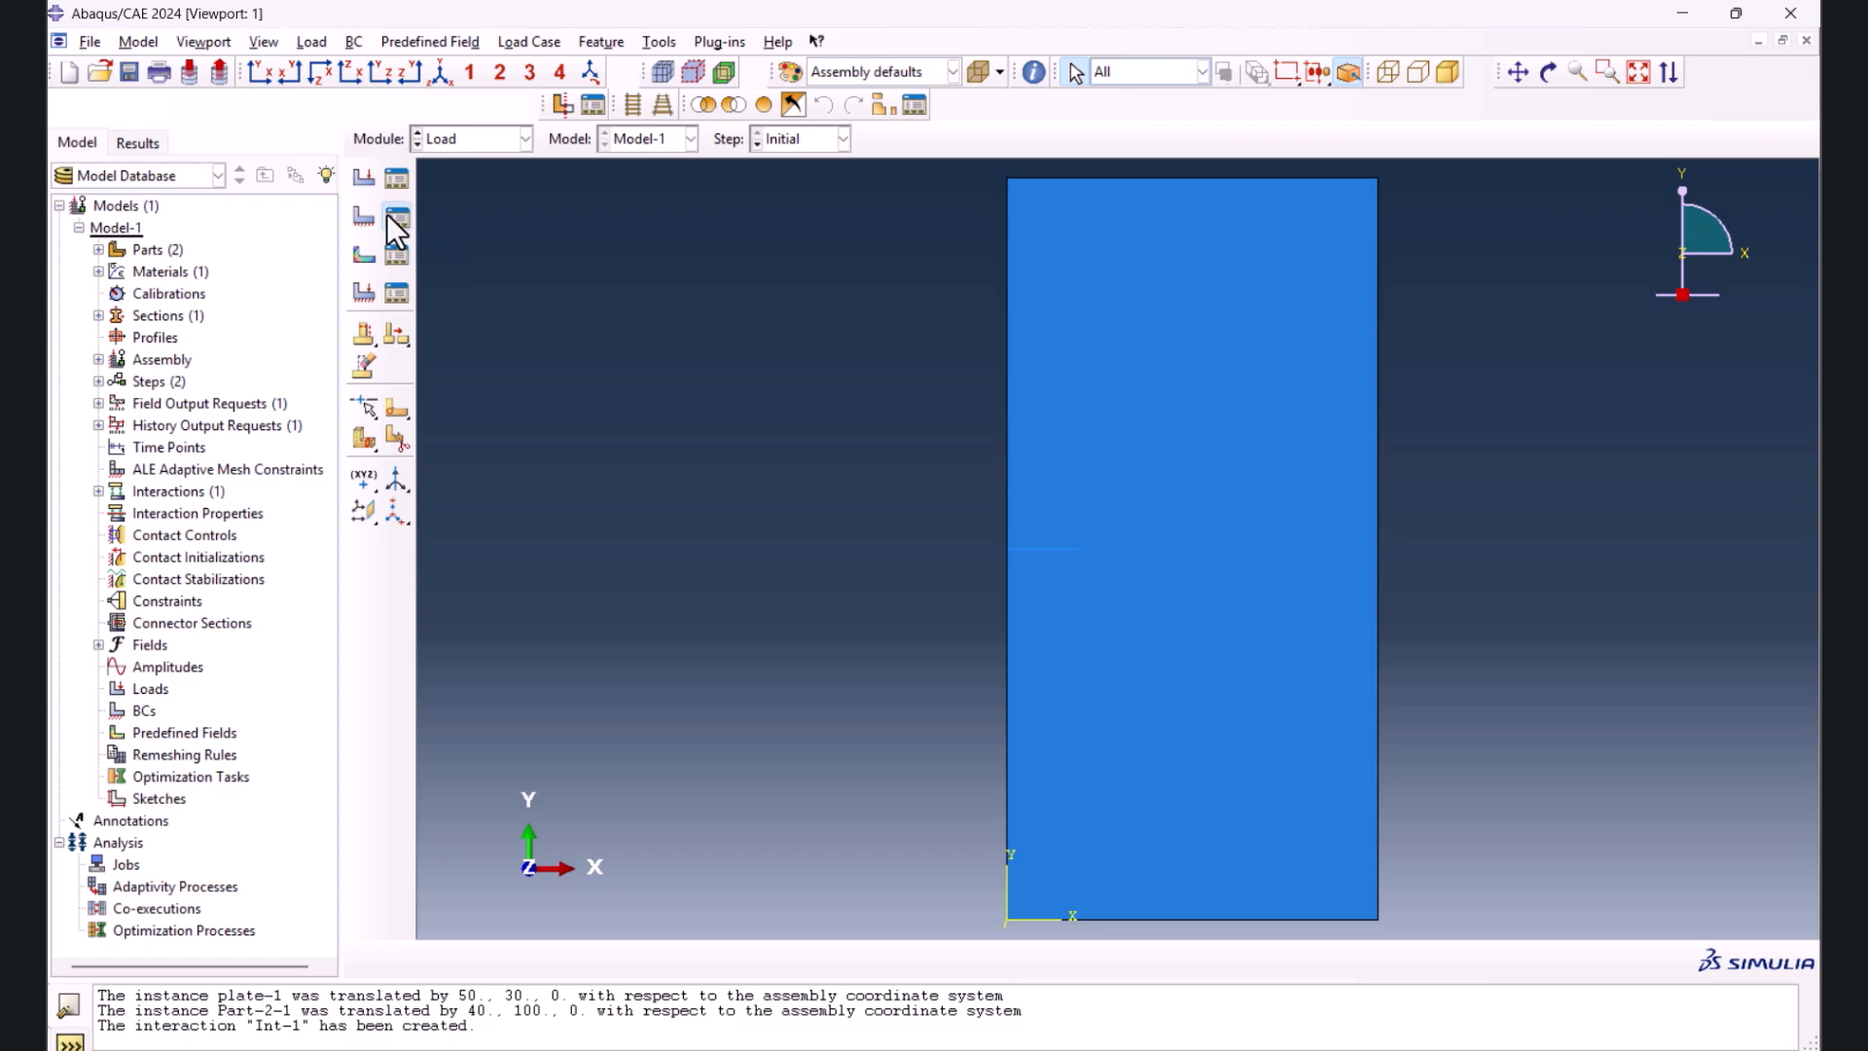
click(230, 617)
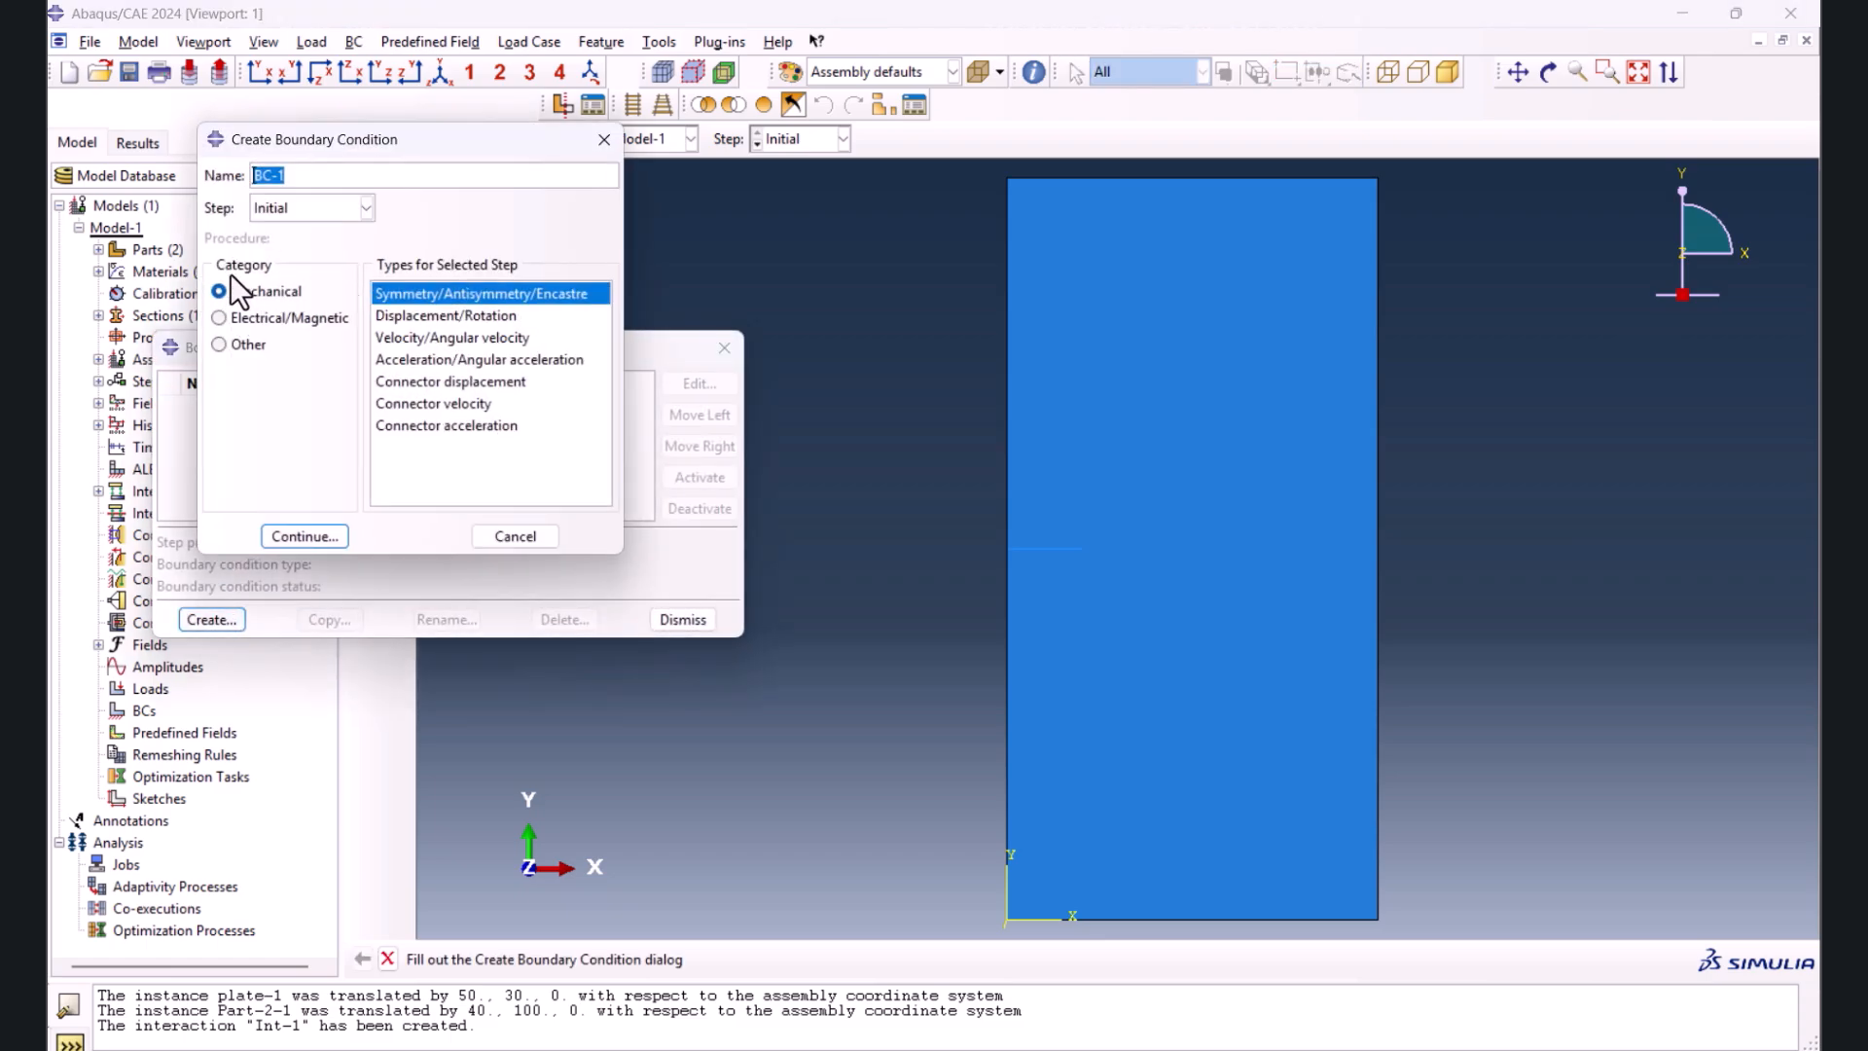
click(277, 541)
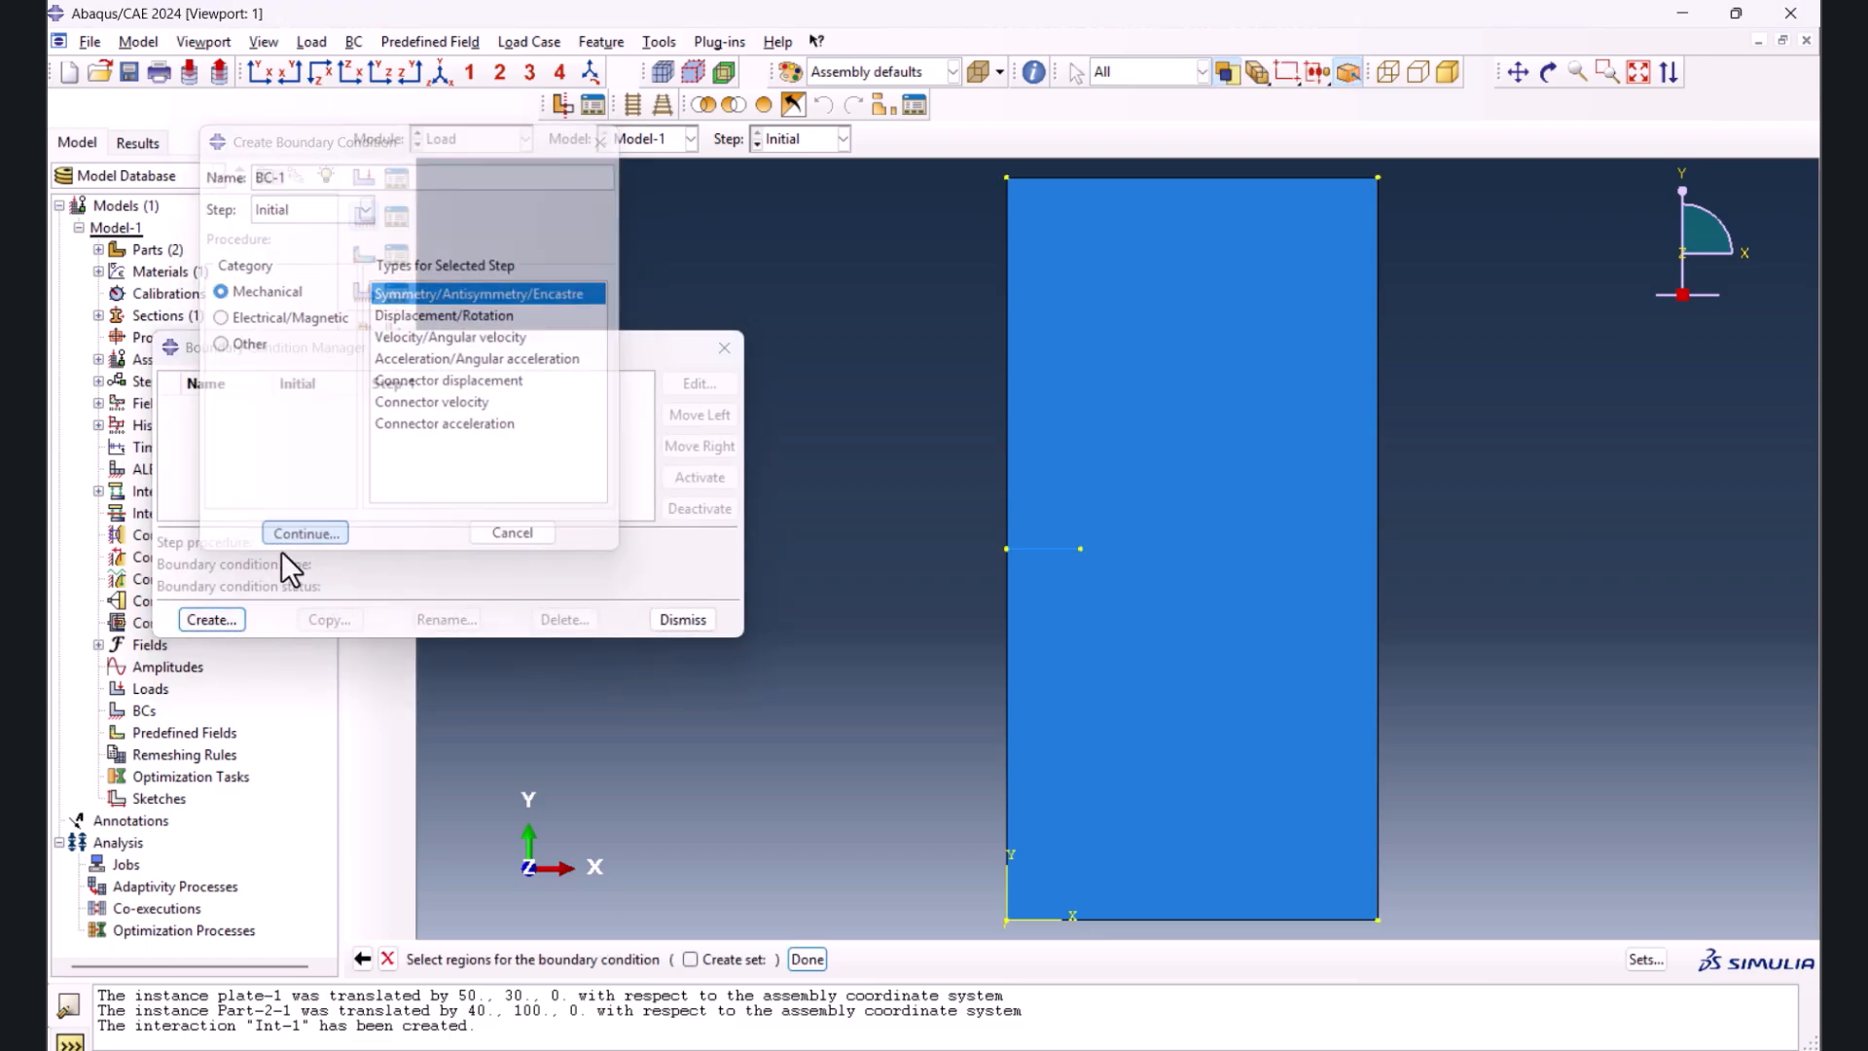
click(1156, 917)
click(806, 959)
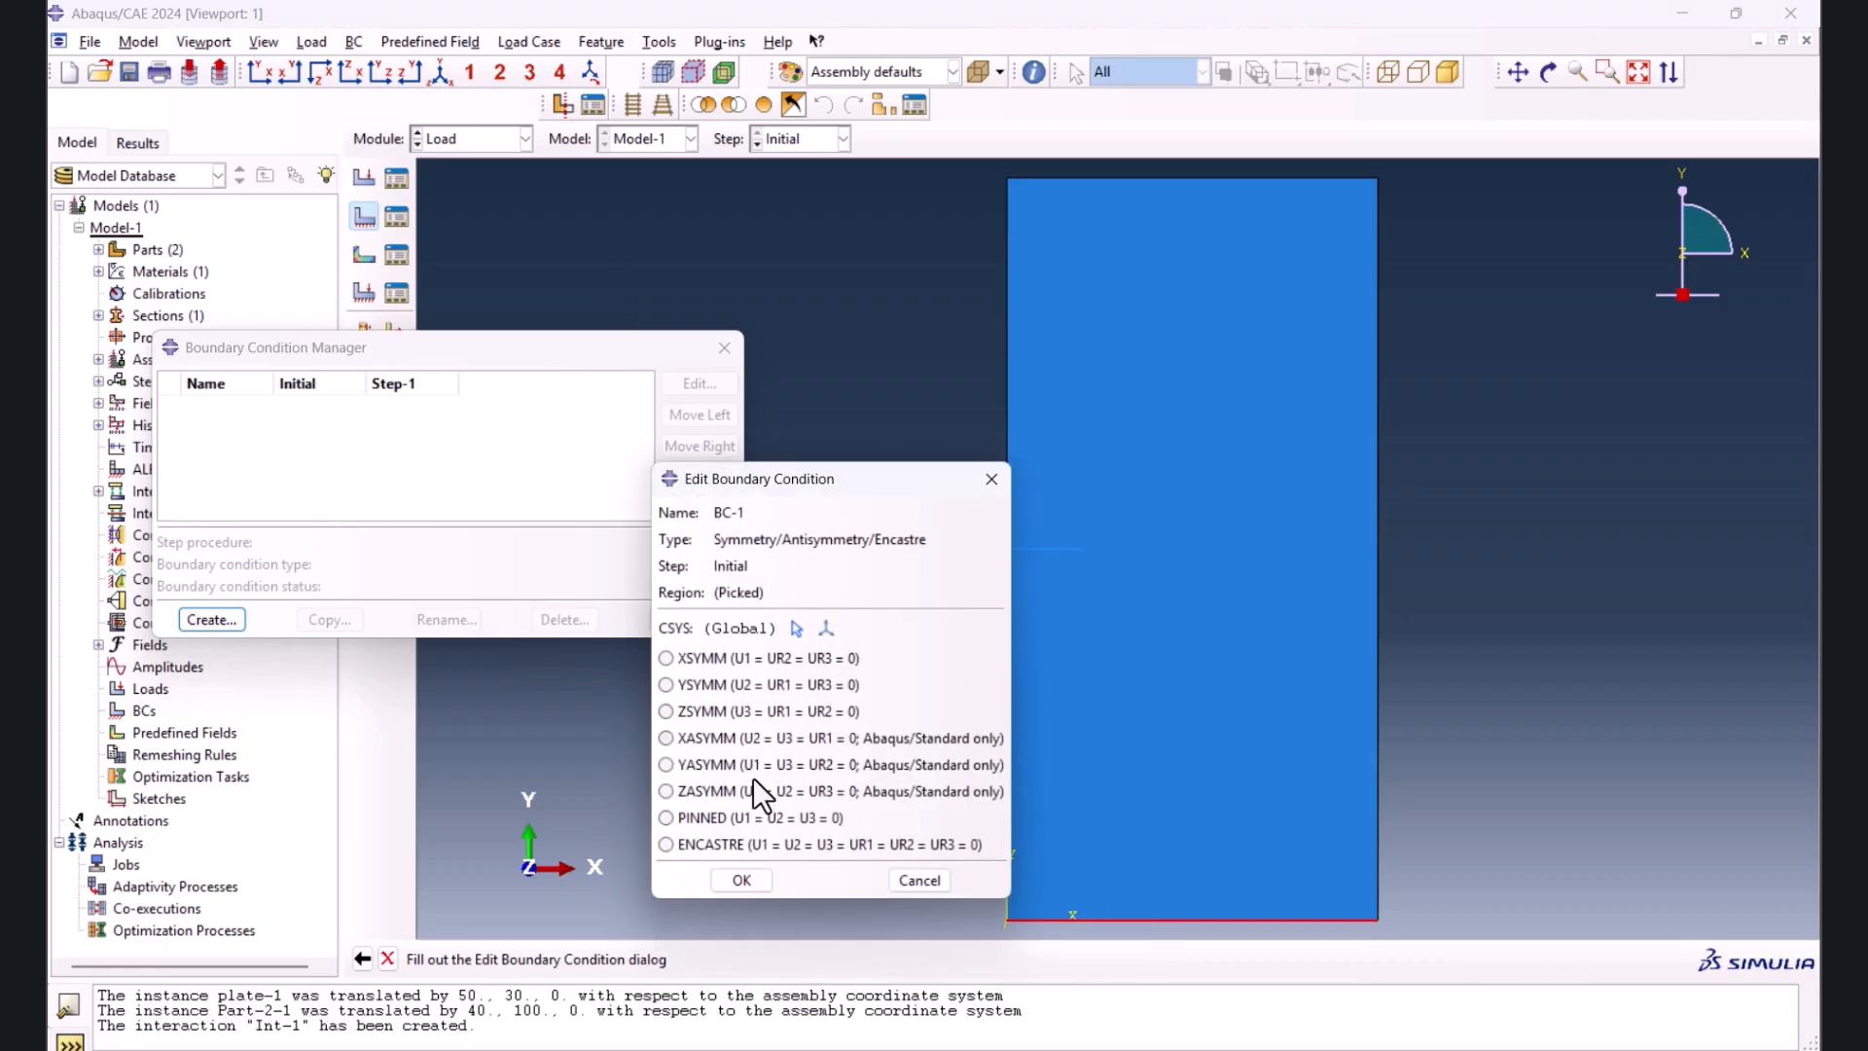
click(698, 845)
click(740, 880)
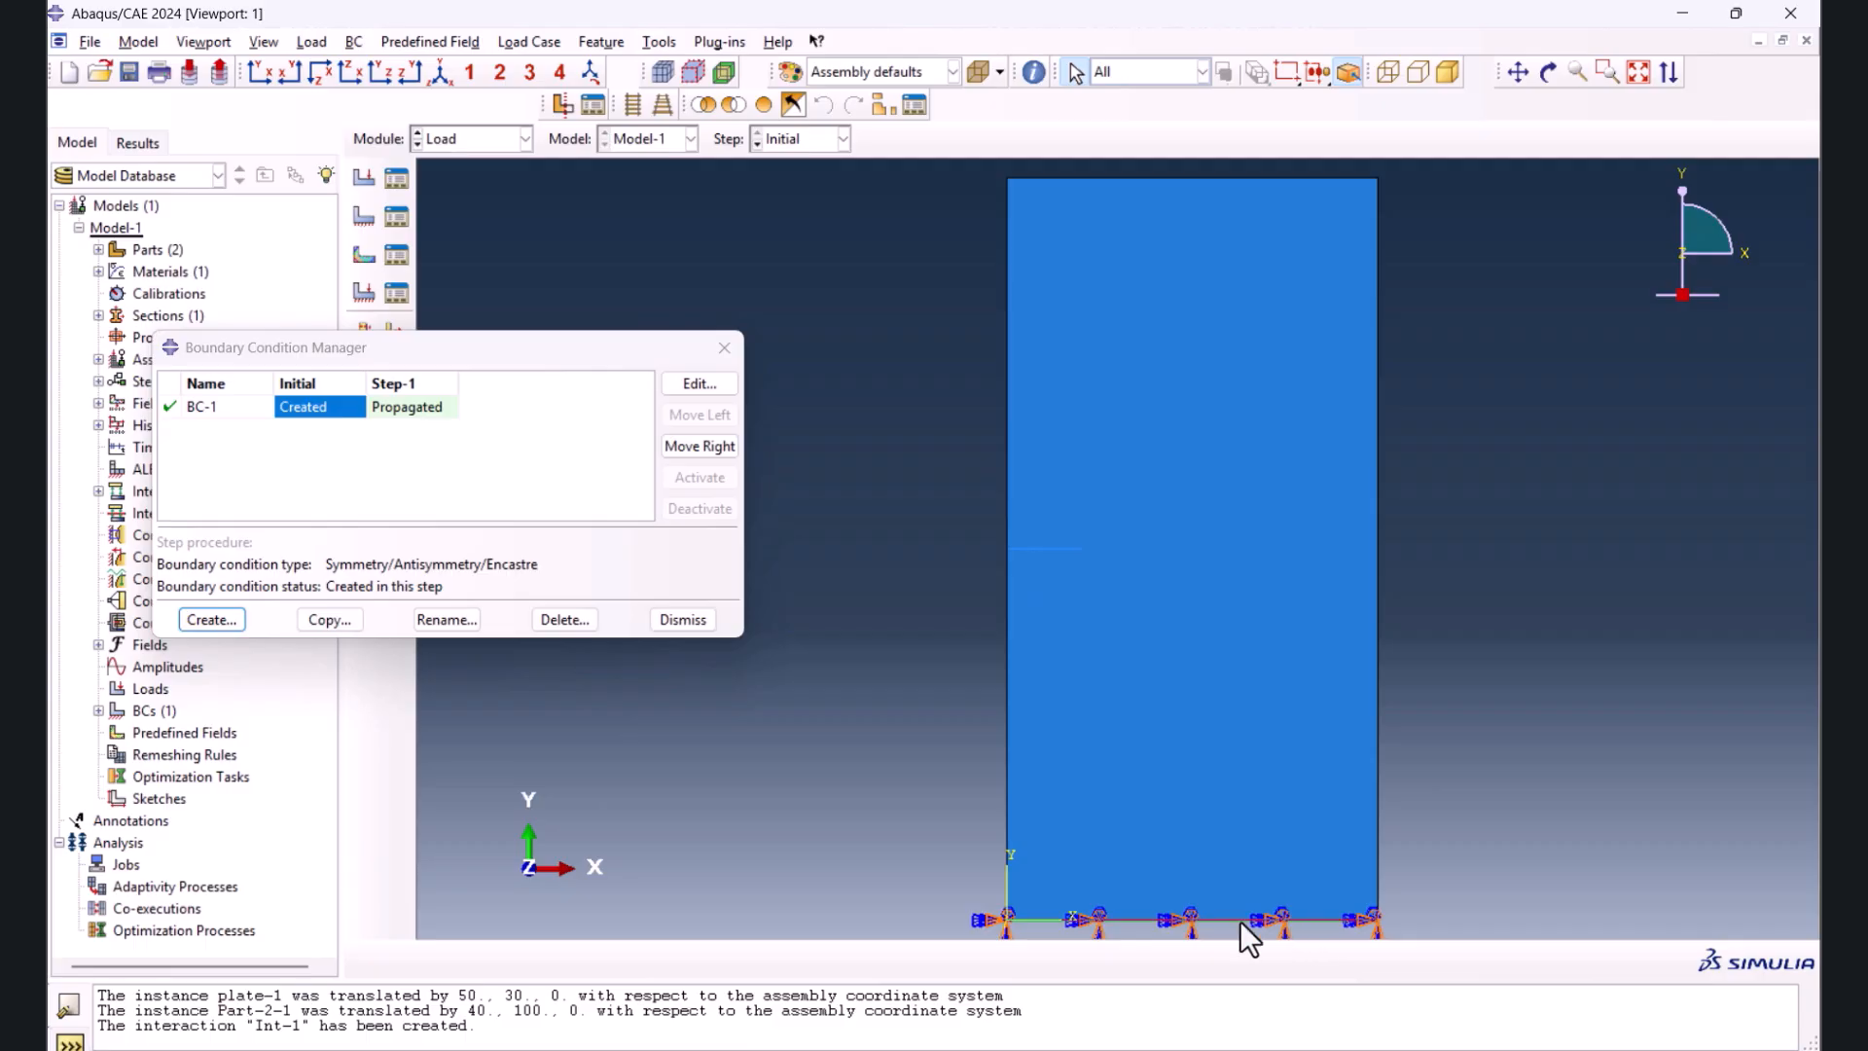
- Create a Displacement/Rotation boundary condition in the Initial step on the plate's top edge, constraining U1, U2 and UR3
click(199, 617)
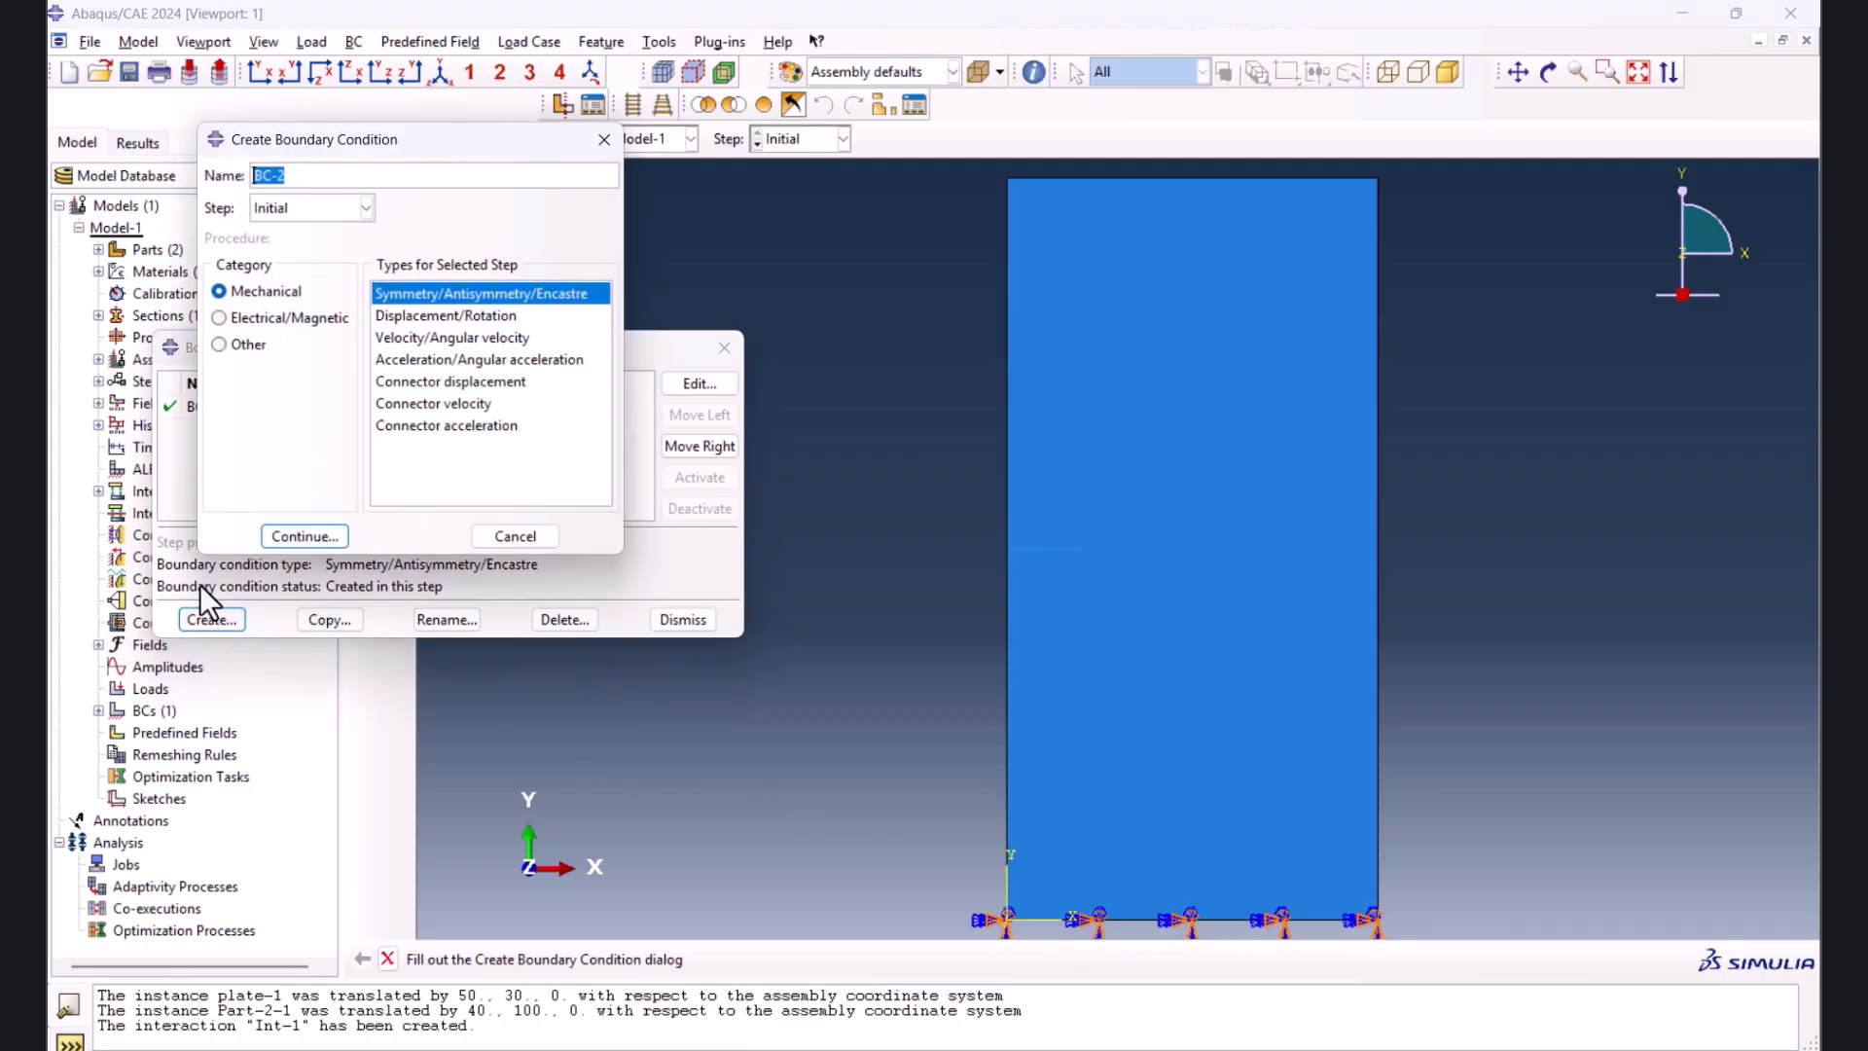
click(436, 317)
click(292, 533)
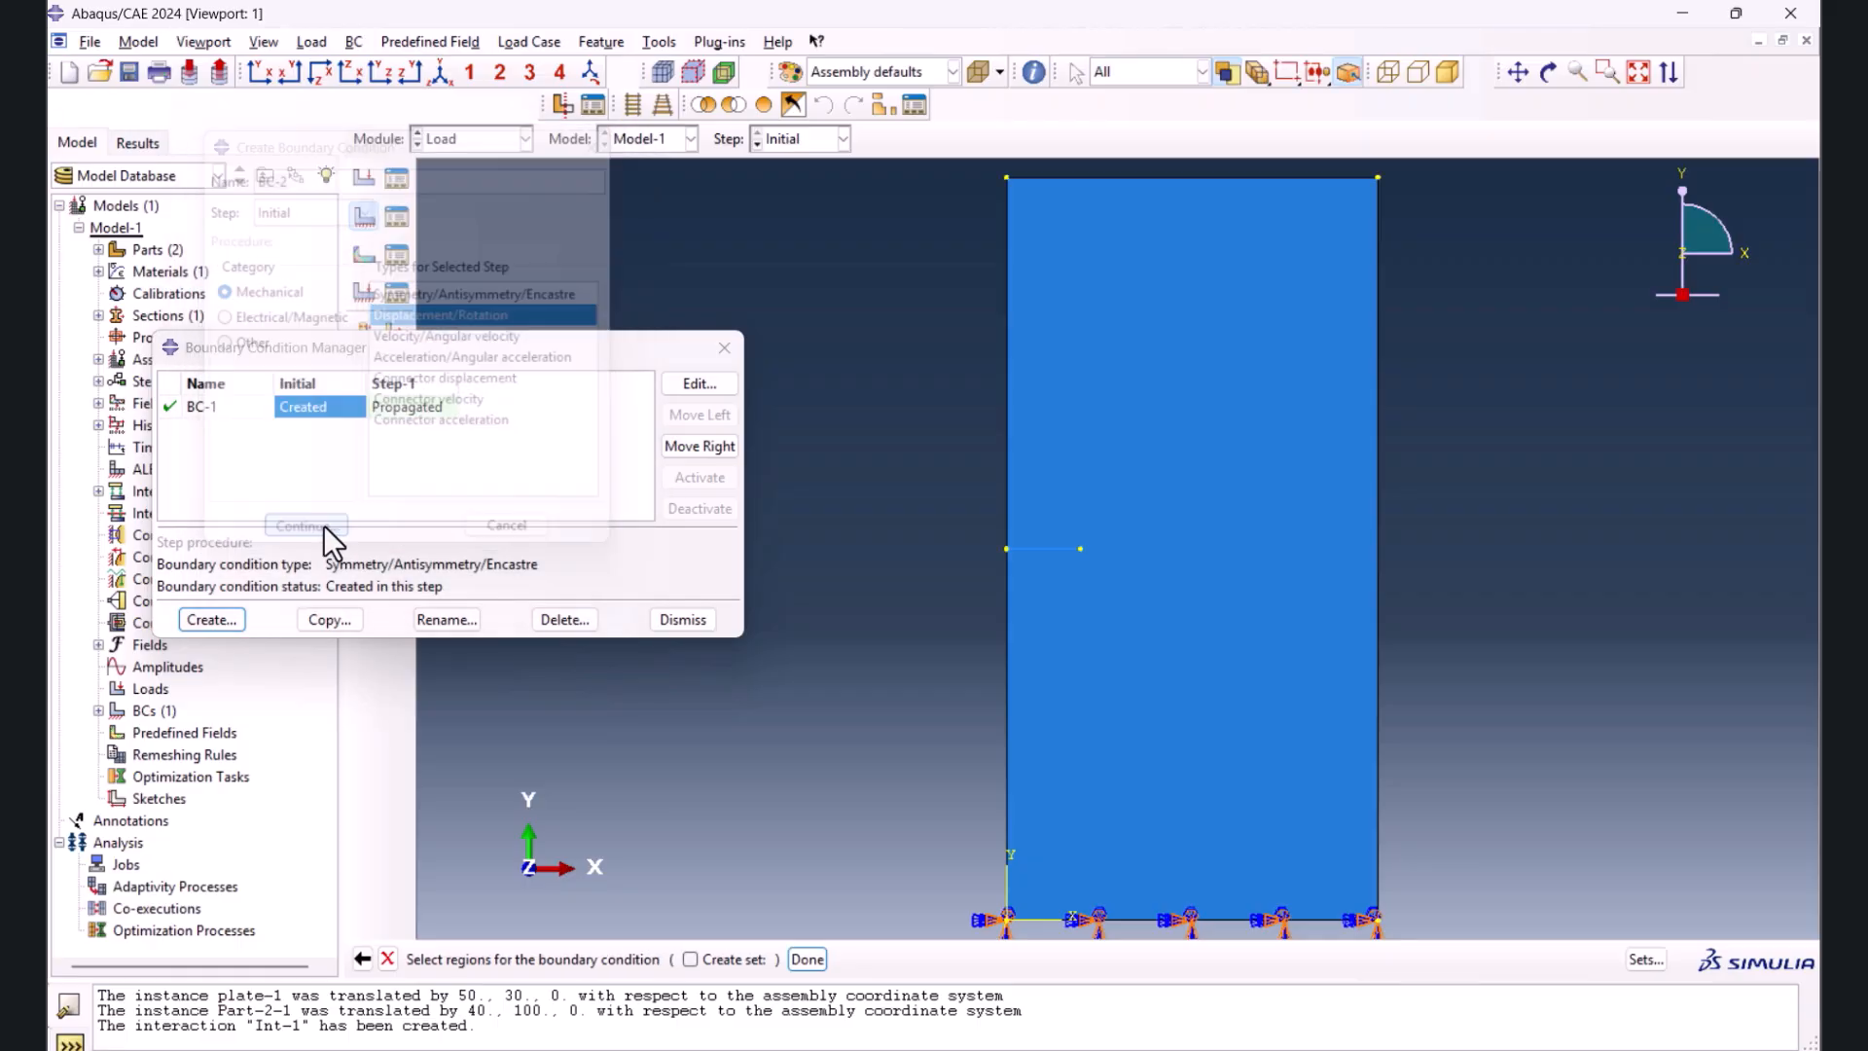
click(1142, 177)
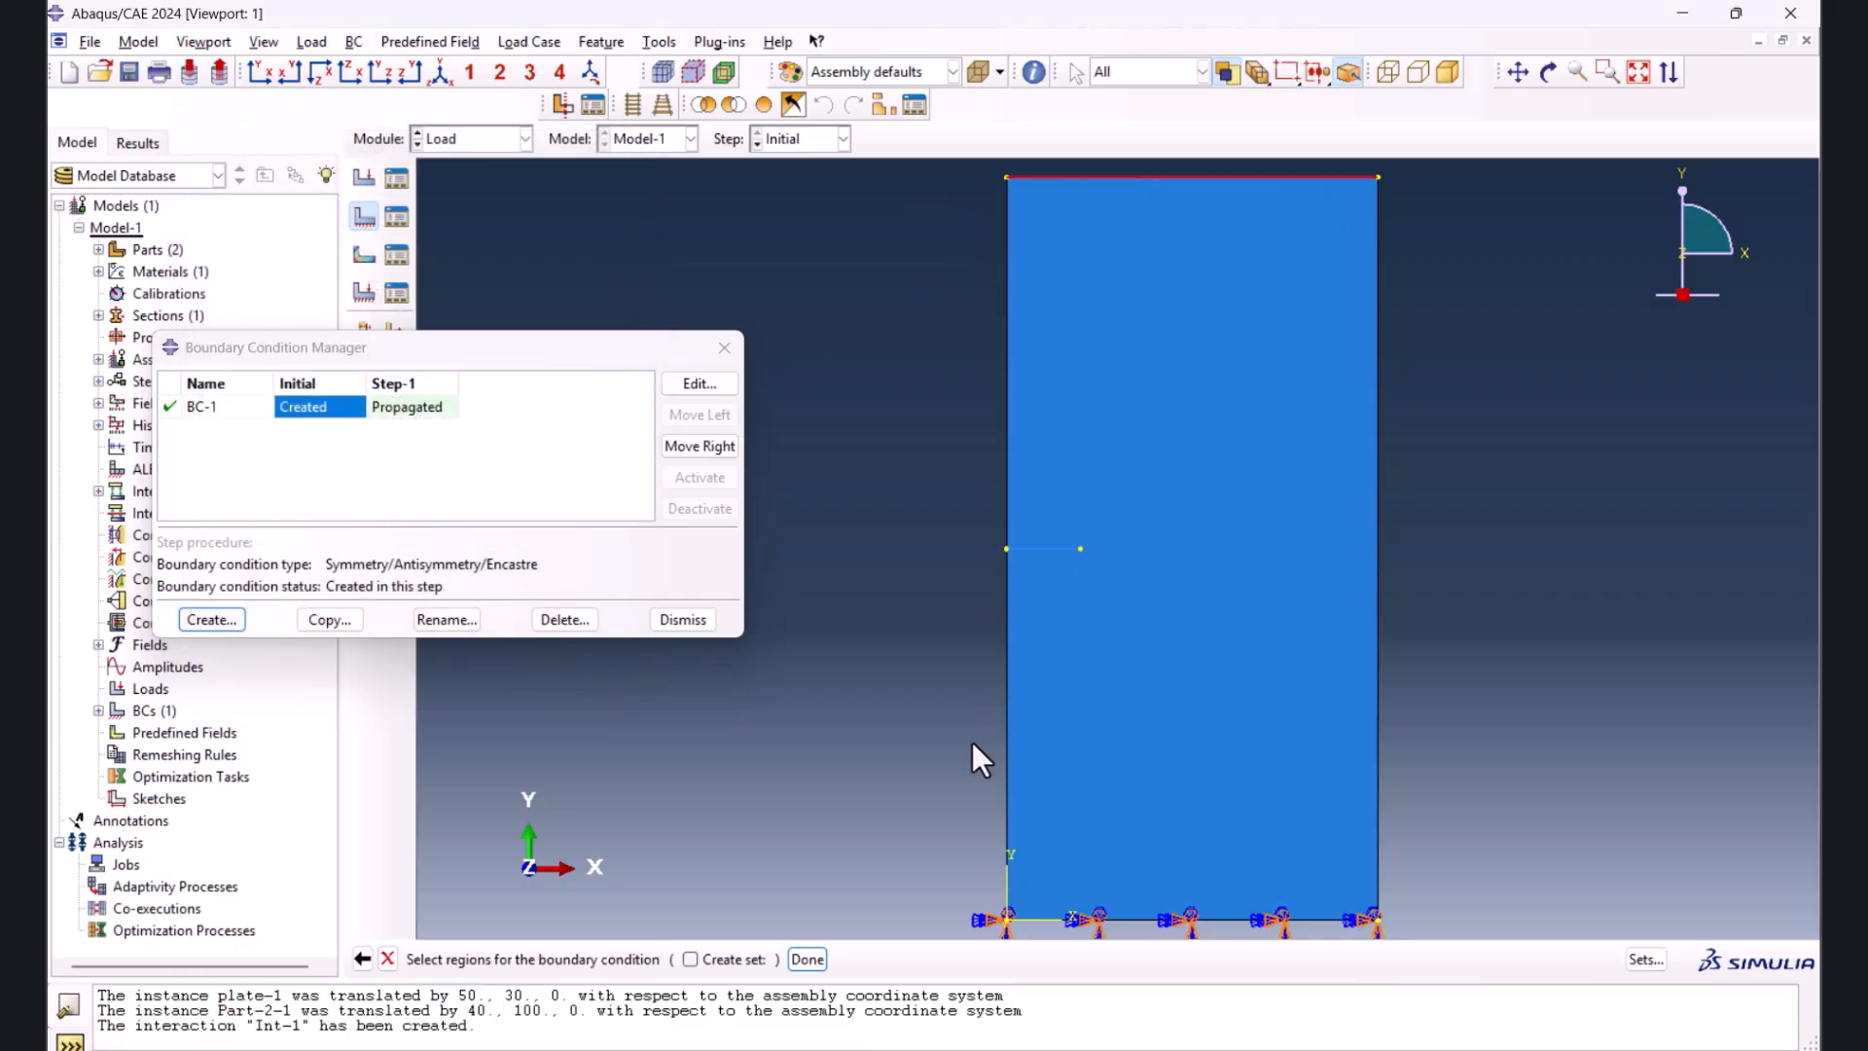
click(808, 959)
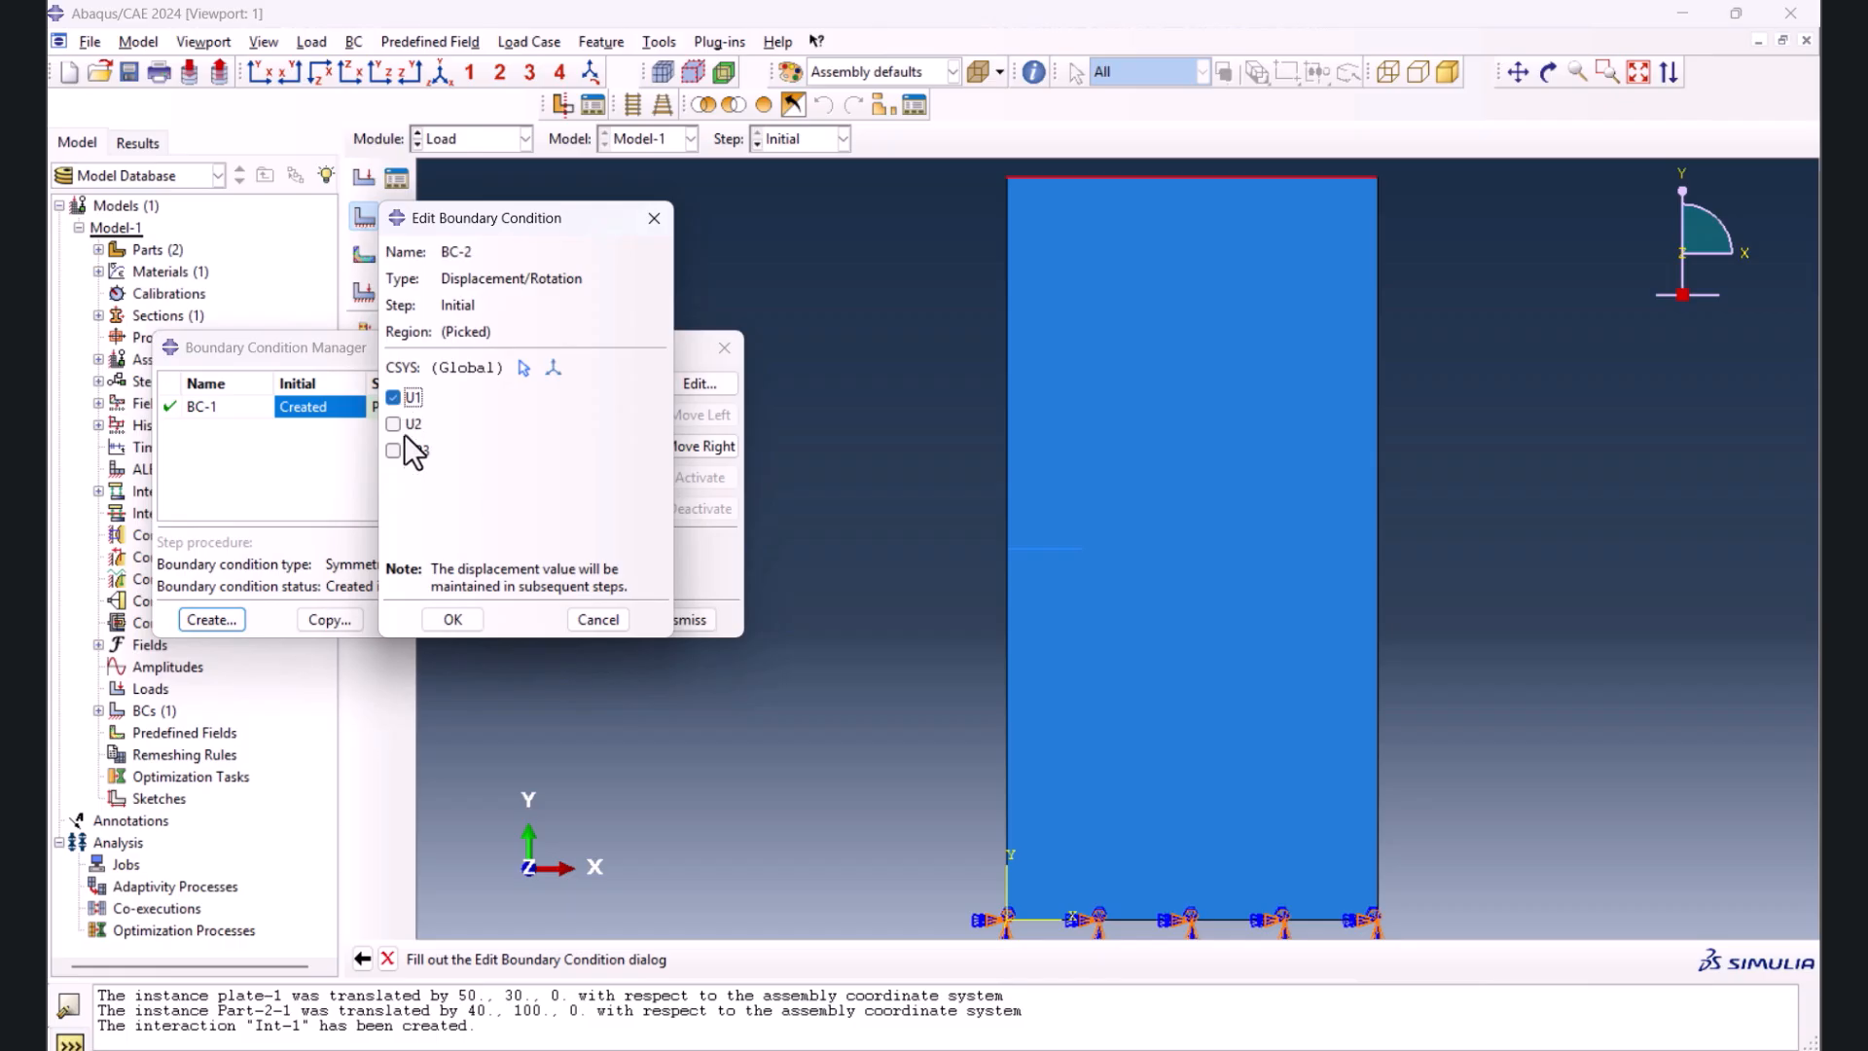
click(455, 621)
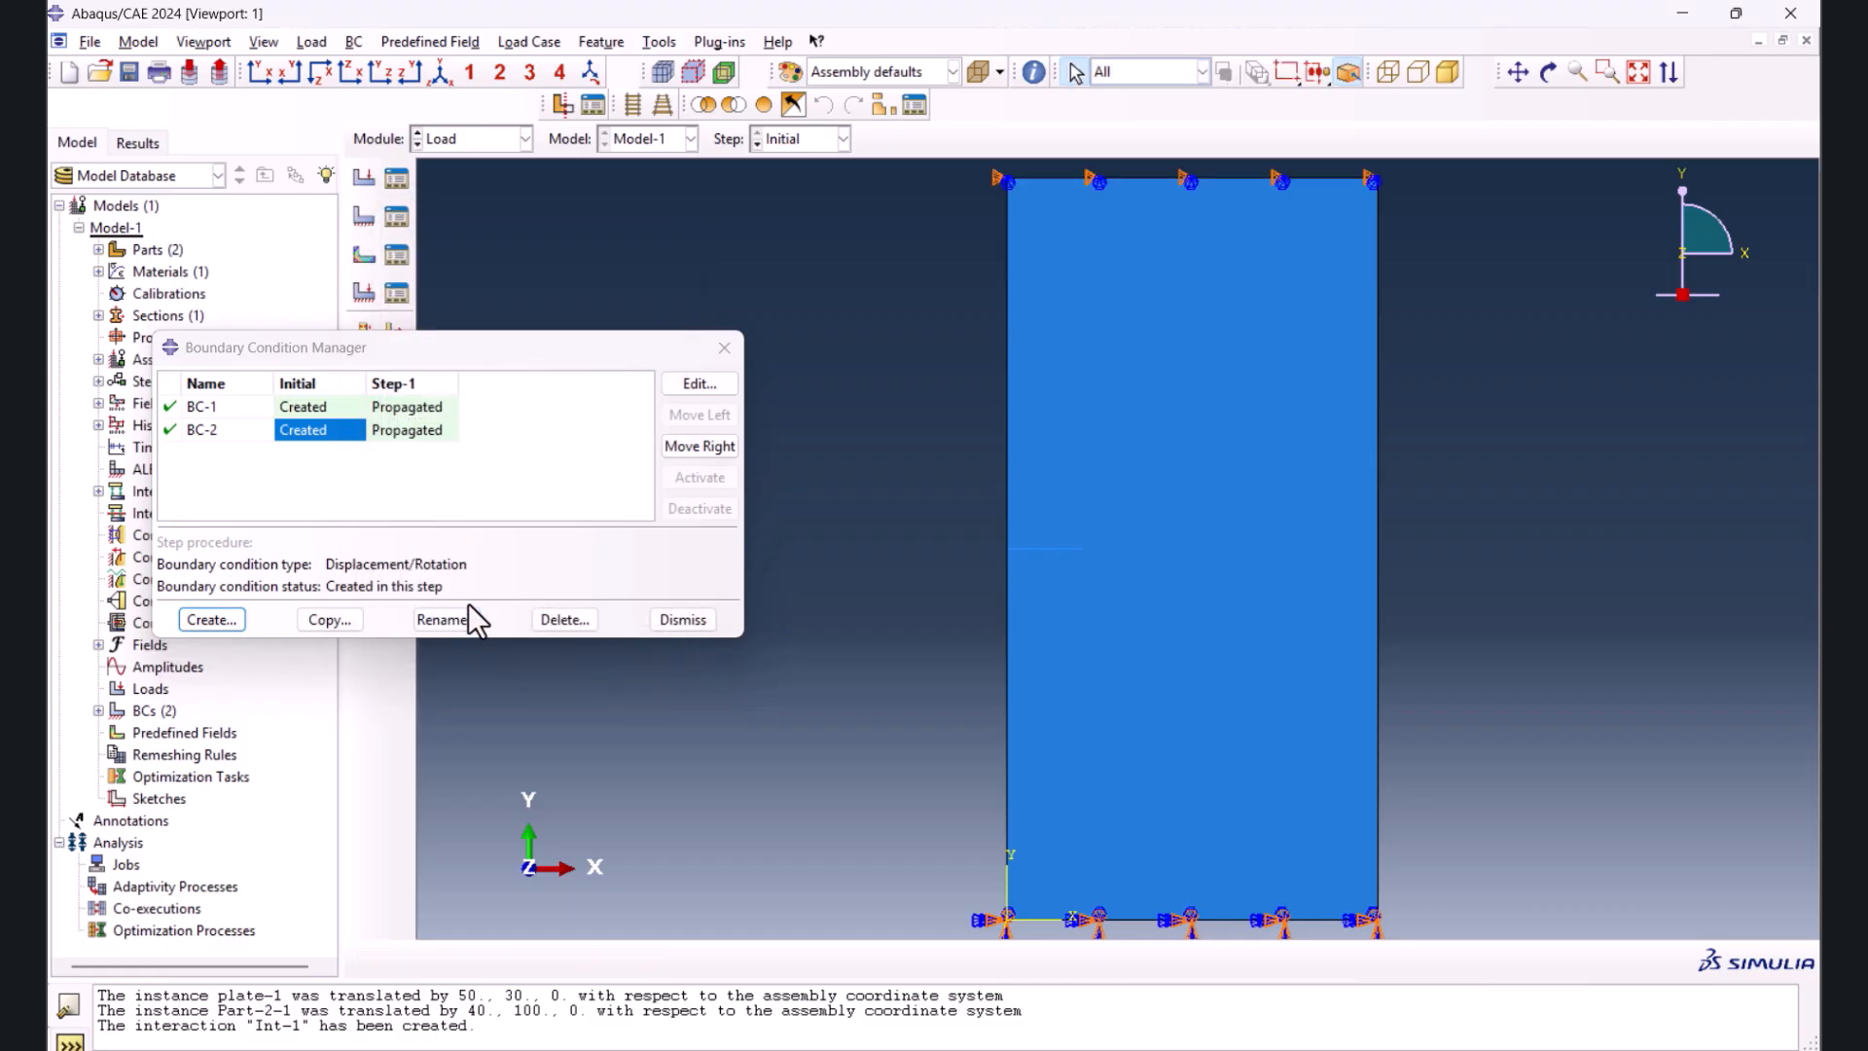
- Modify boundary condition BC-2 in Step-1 by setting its U2 displacement to 2
double_click(427, 432)
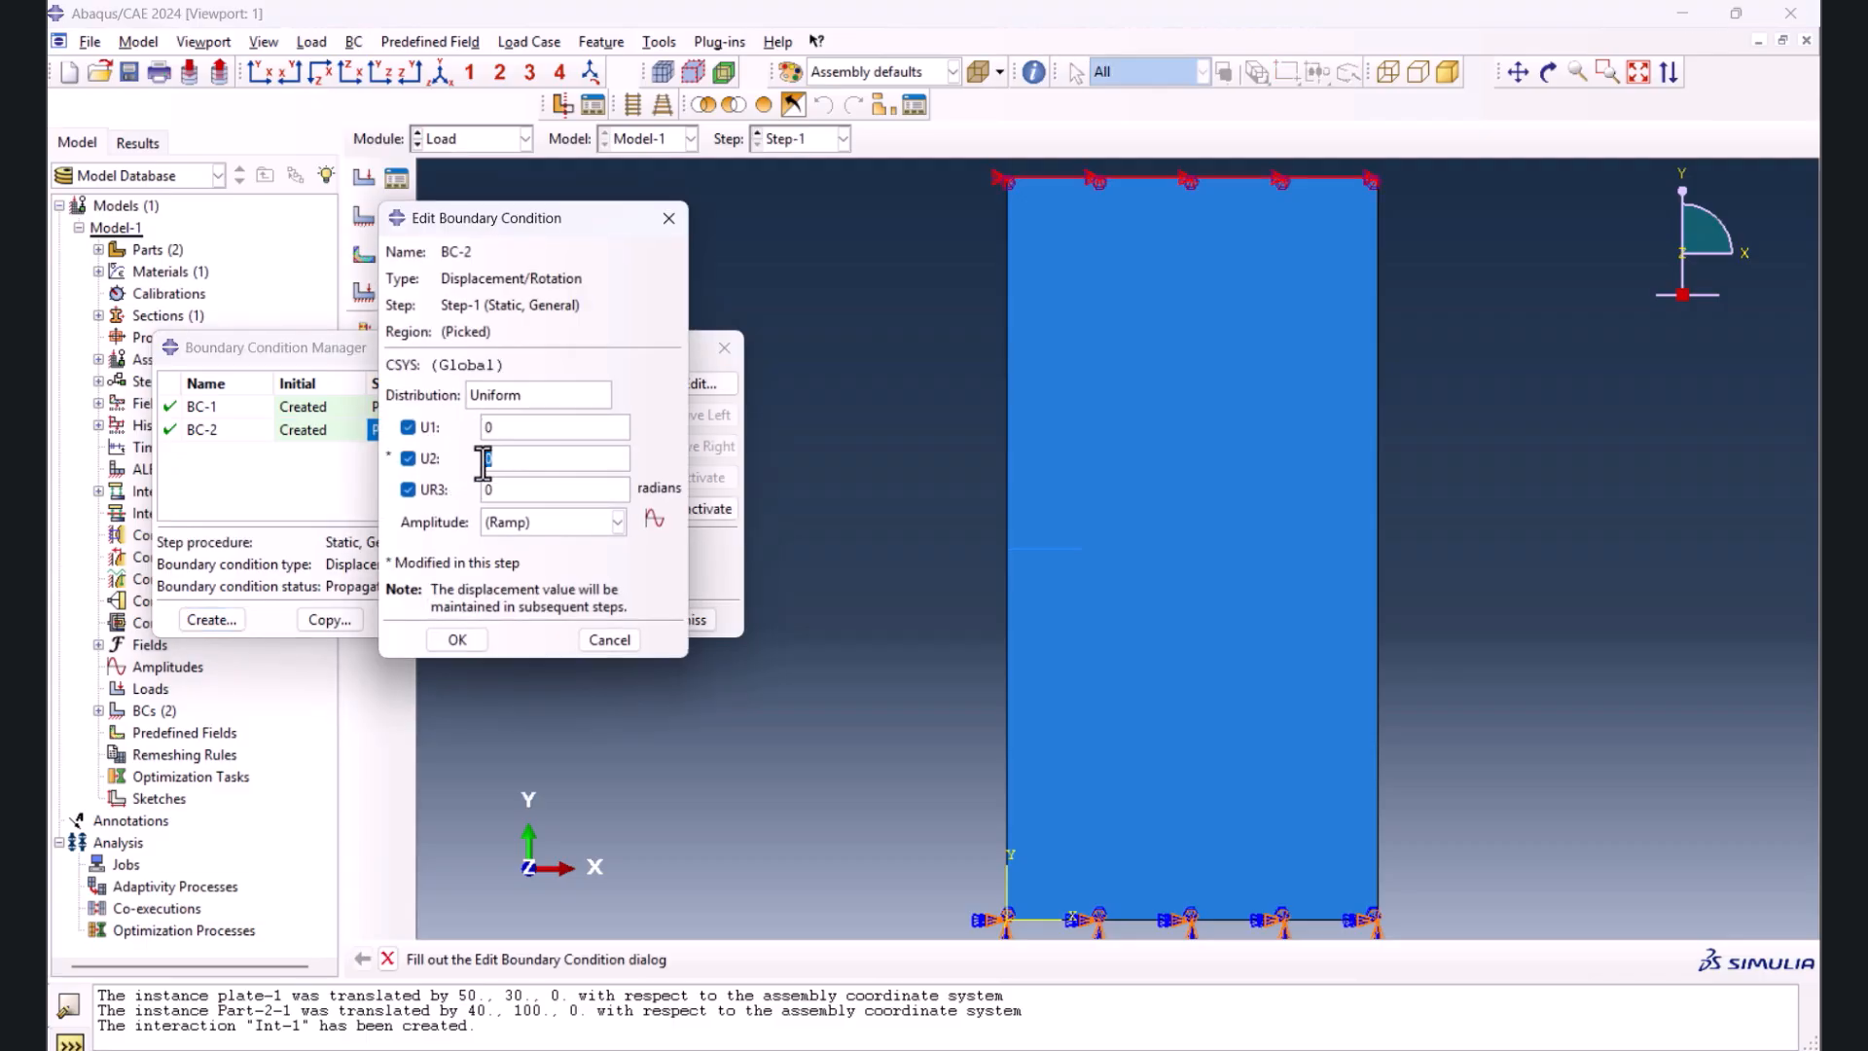
text(2)
click(475, 638)
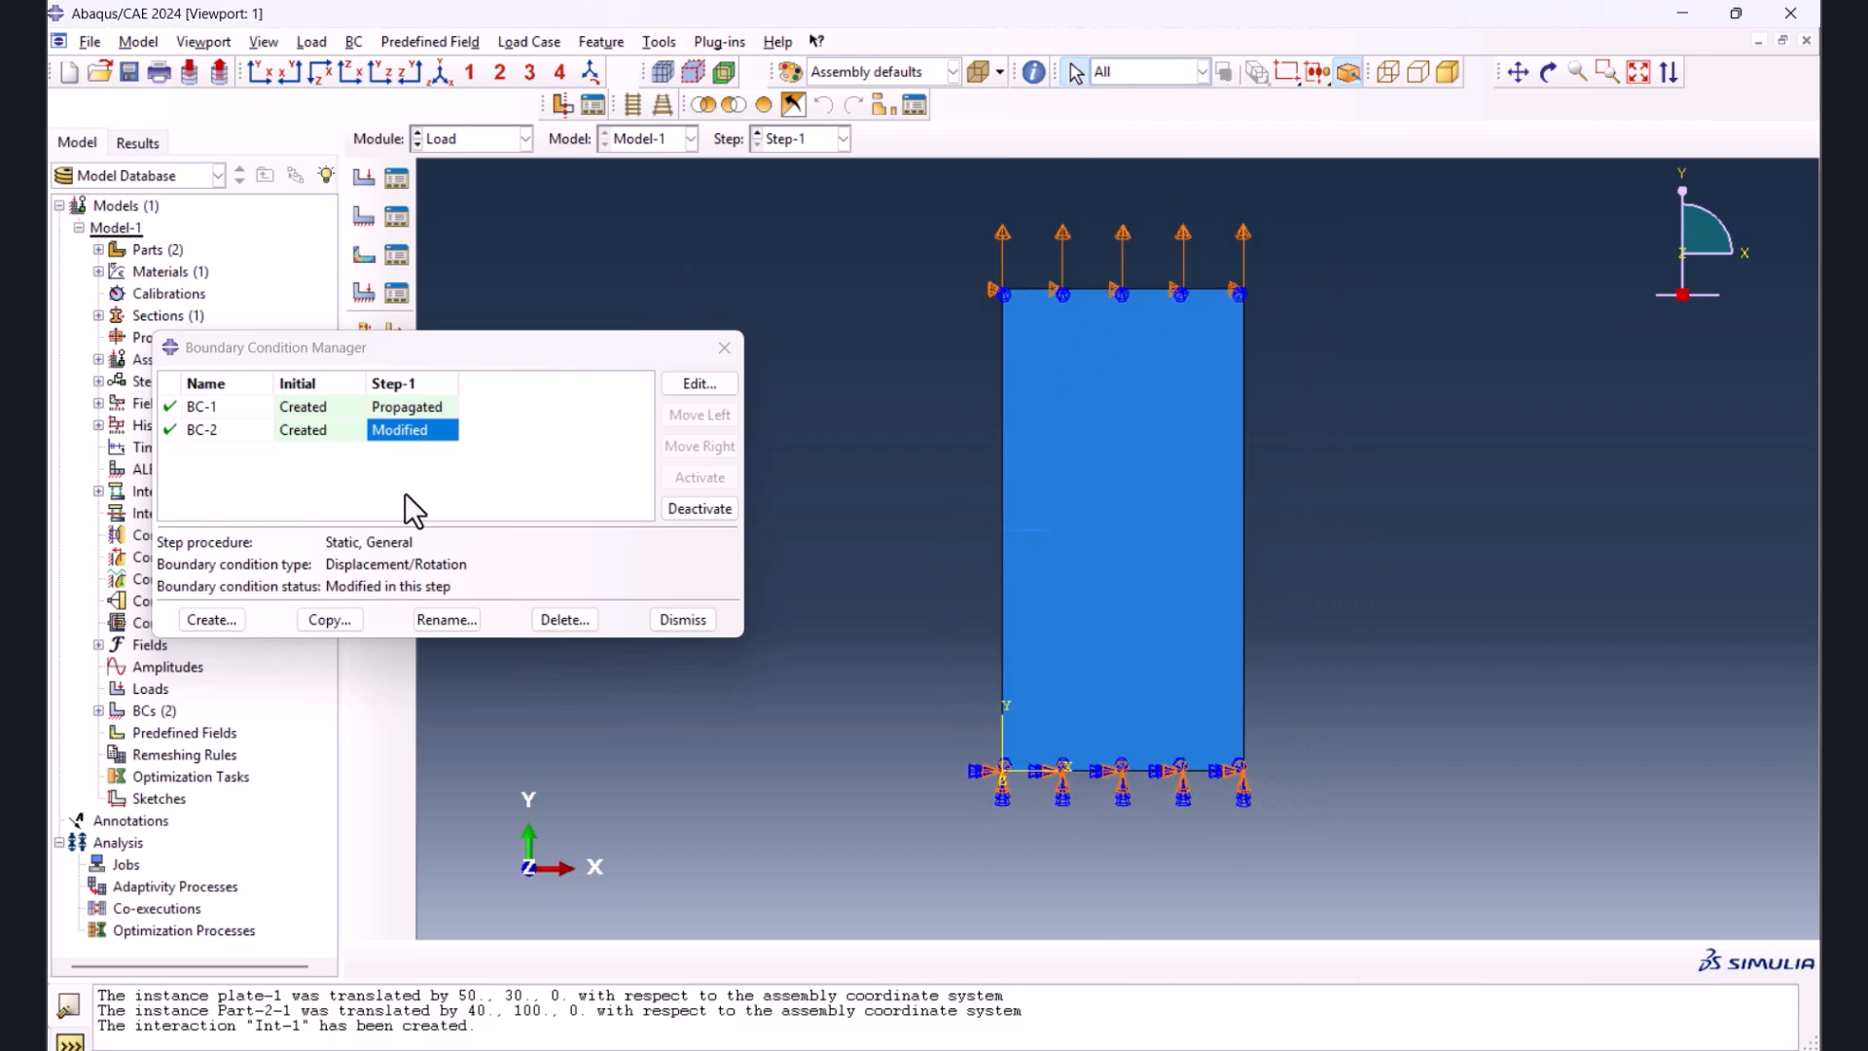
click(693, 623)
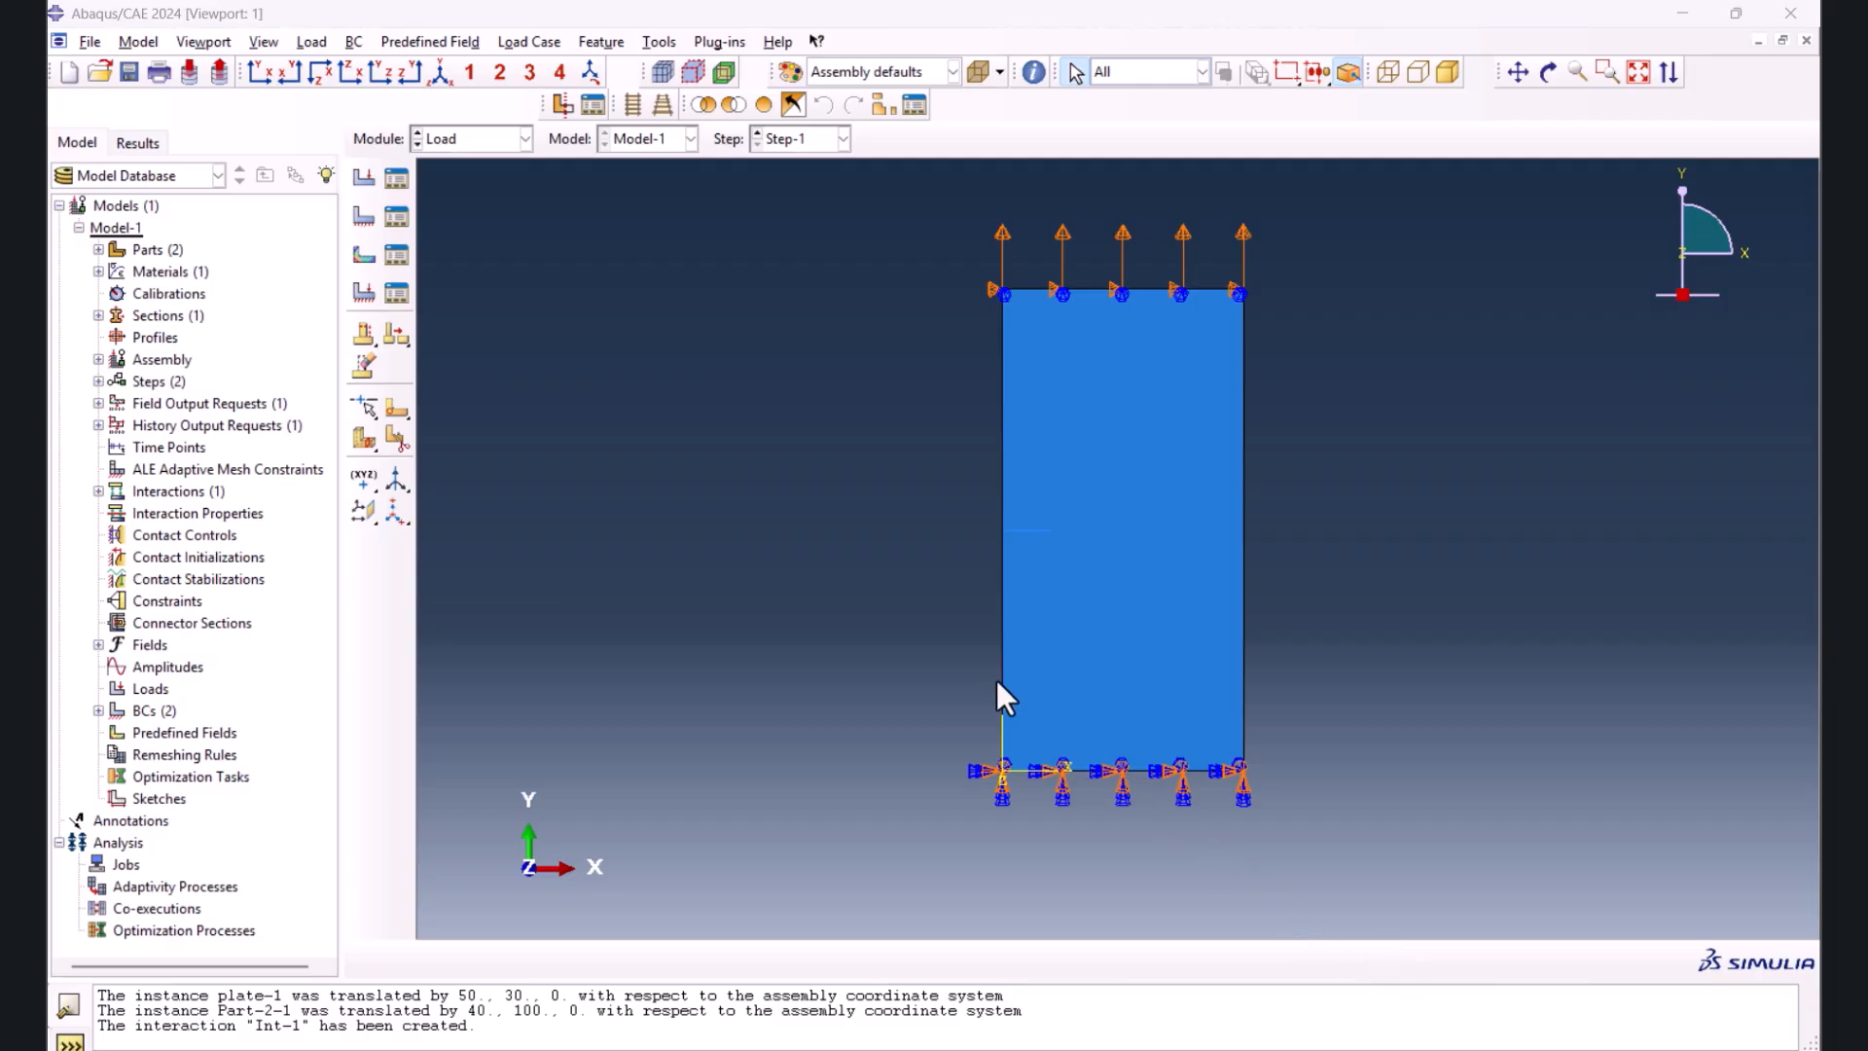
- In the Mesh module, seed the plate part with an approximate global size of 4
click(509, 143)
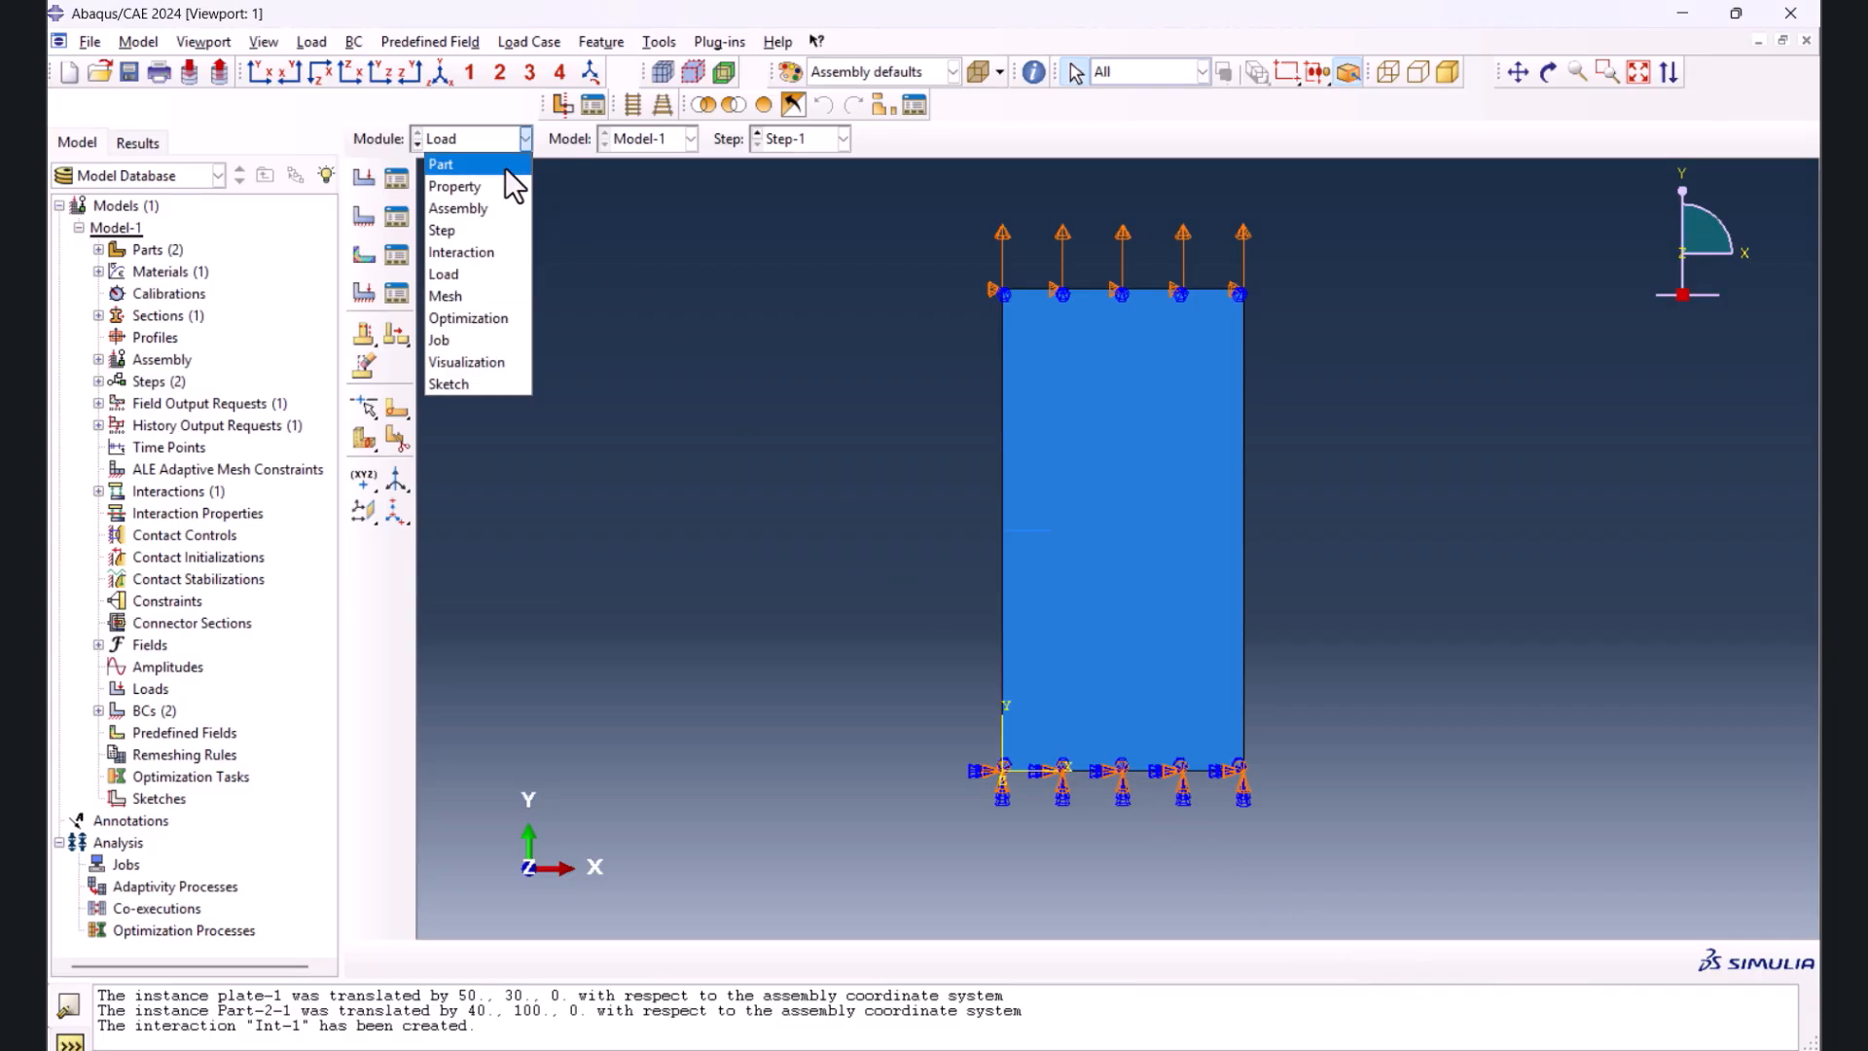
click(465, 294)
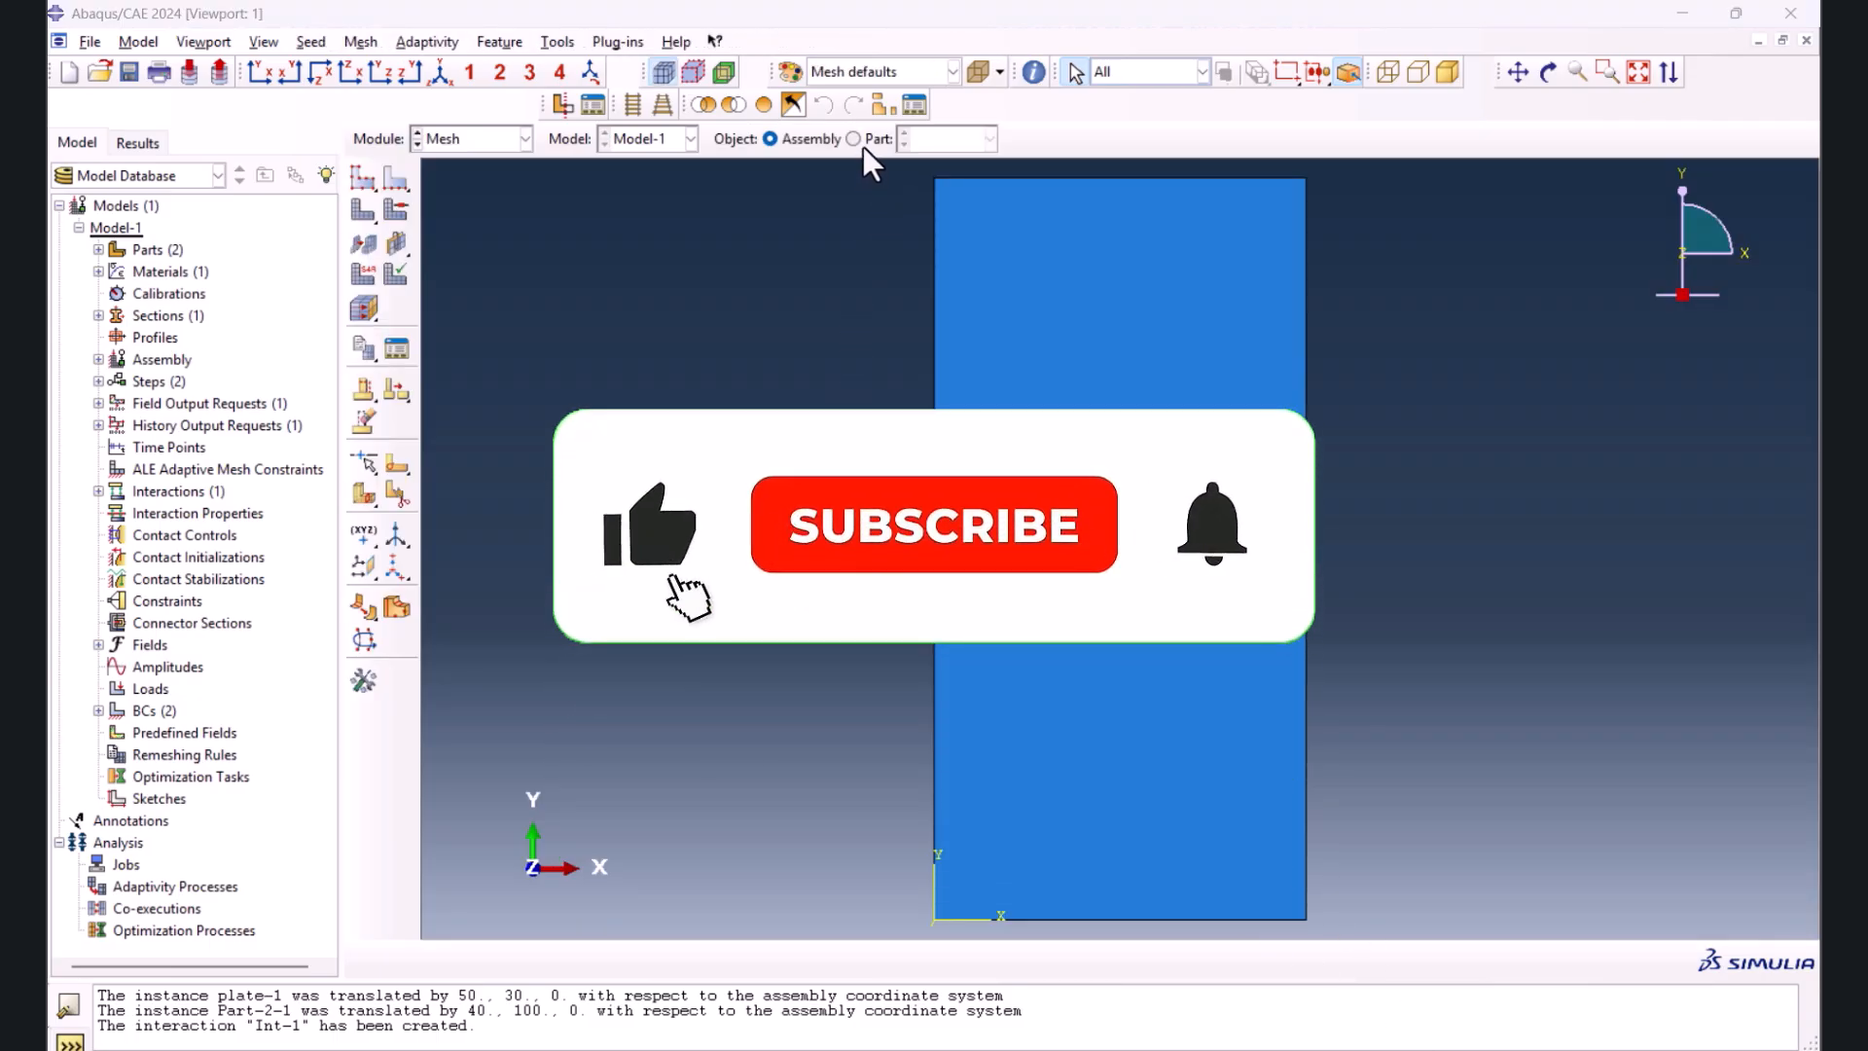
click(860, 144)
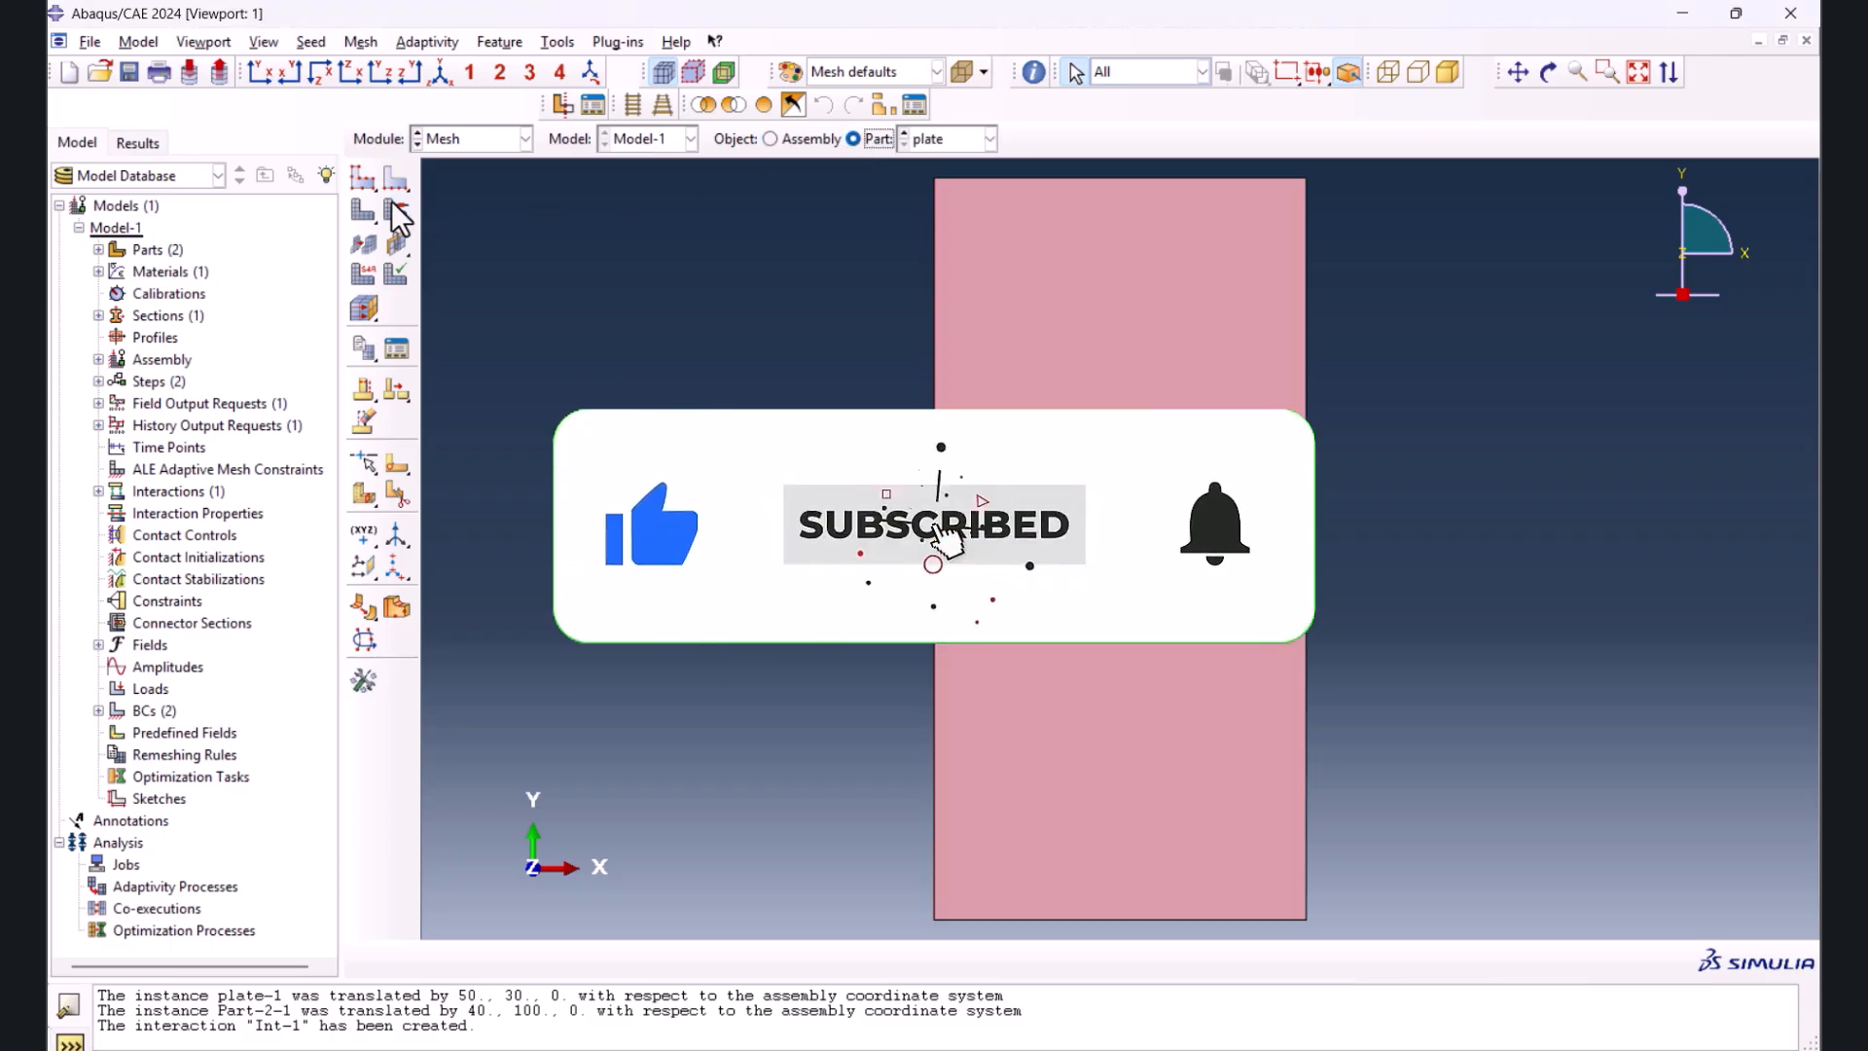
click(363, 185)
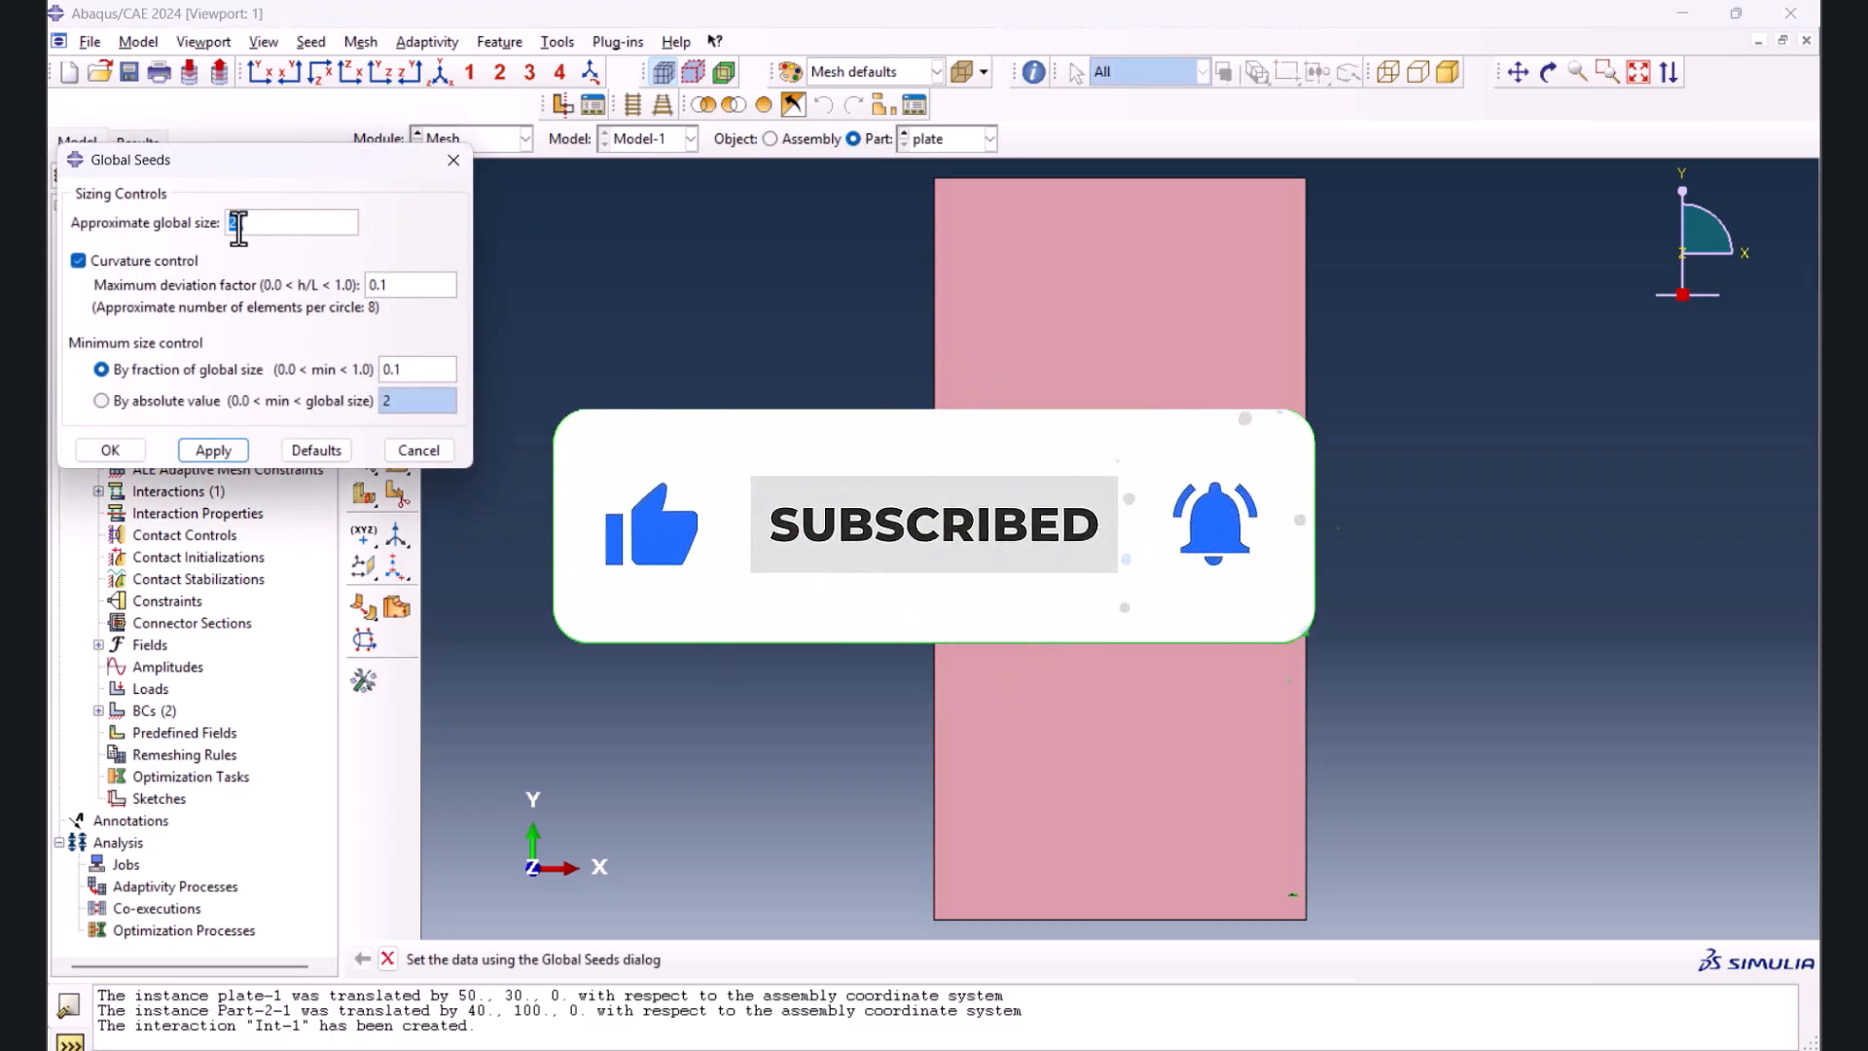
text(4)
click(115, 453)
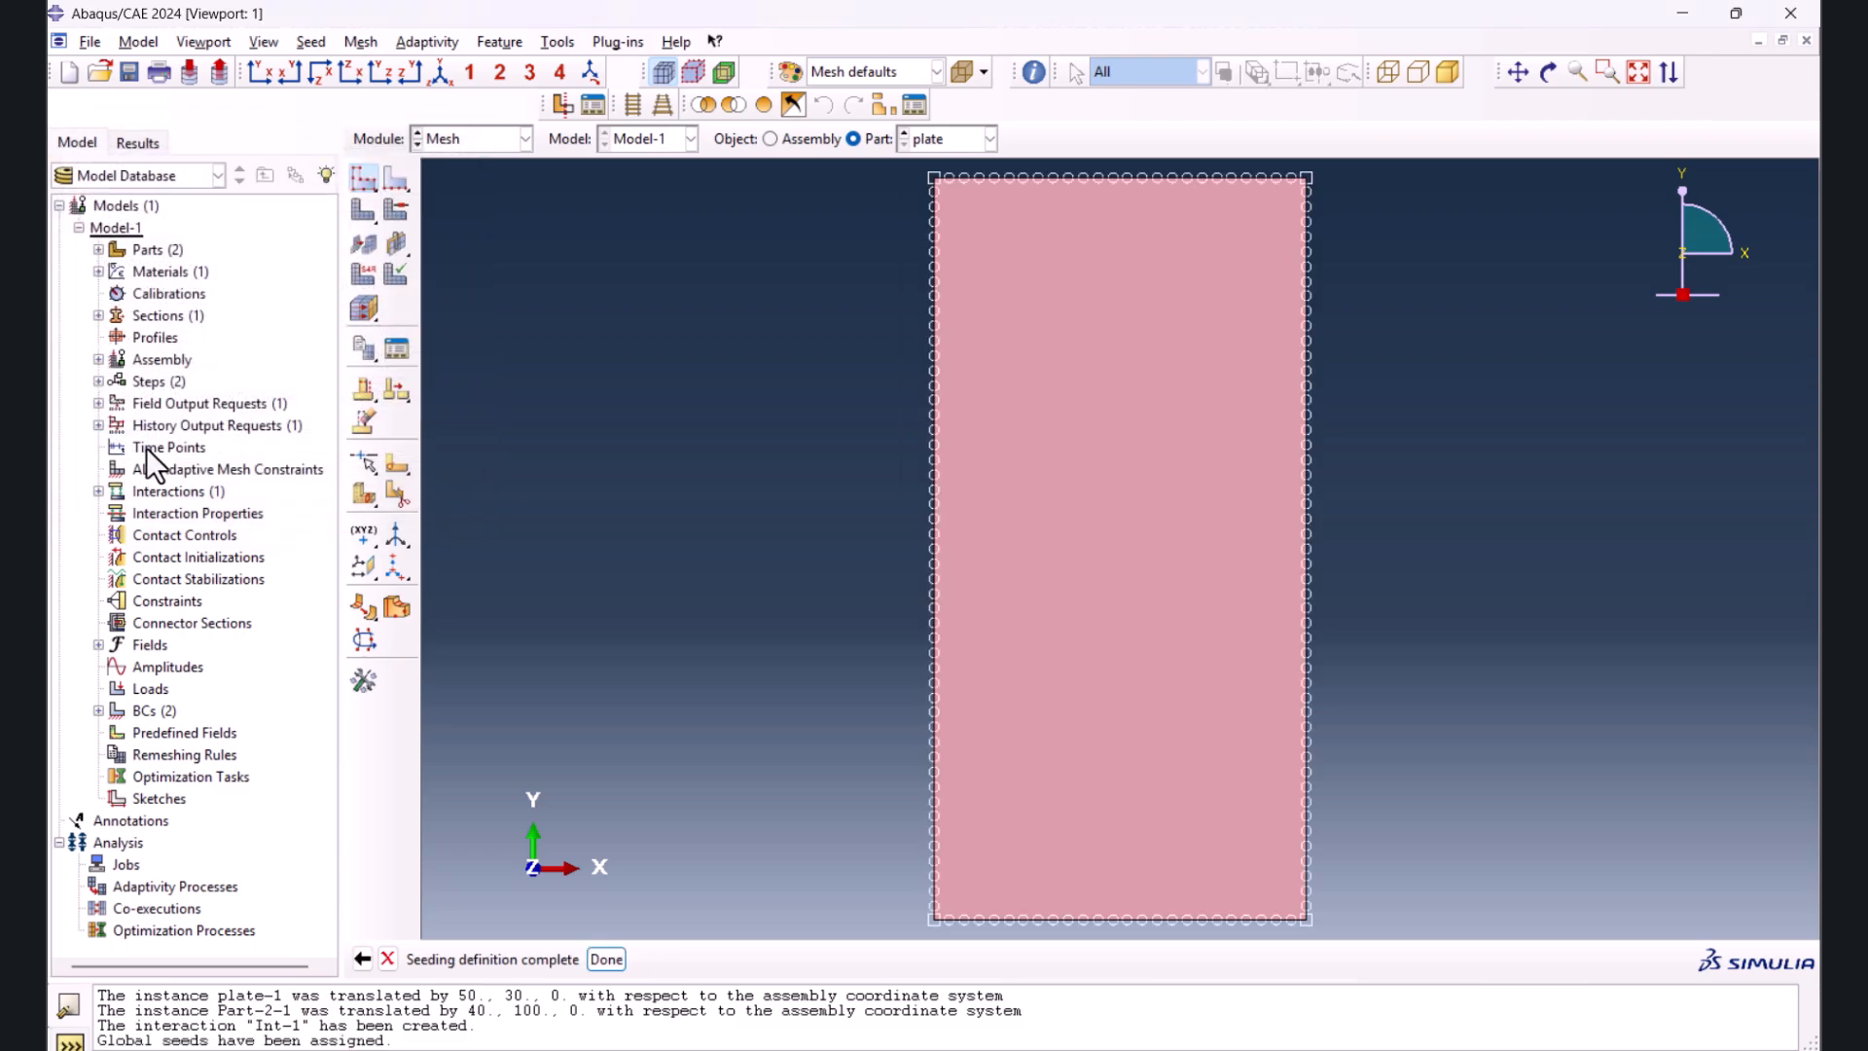
- Generate the mesh on the plate part
click(371, 216)
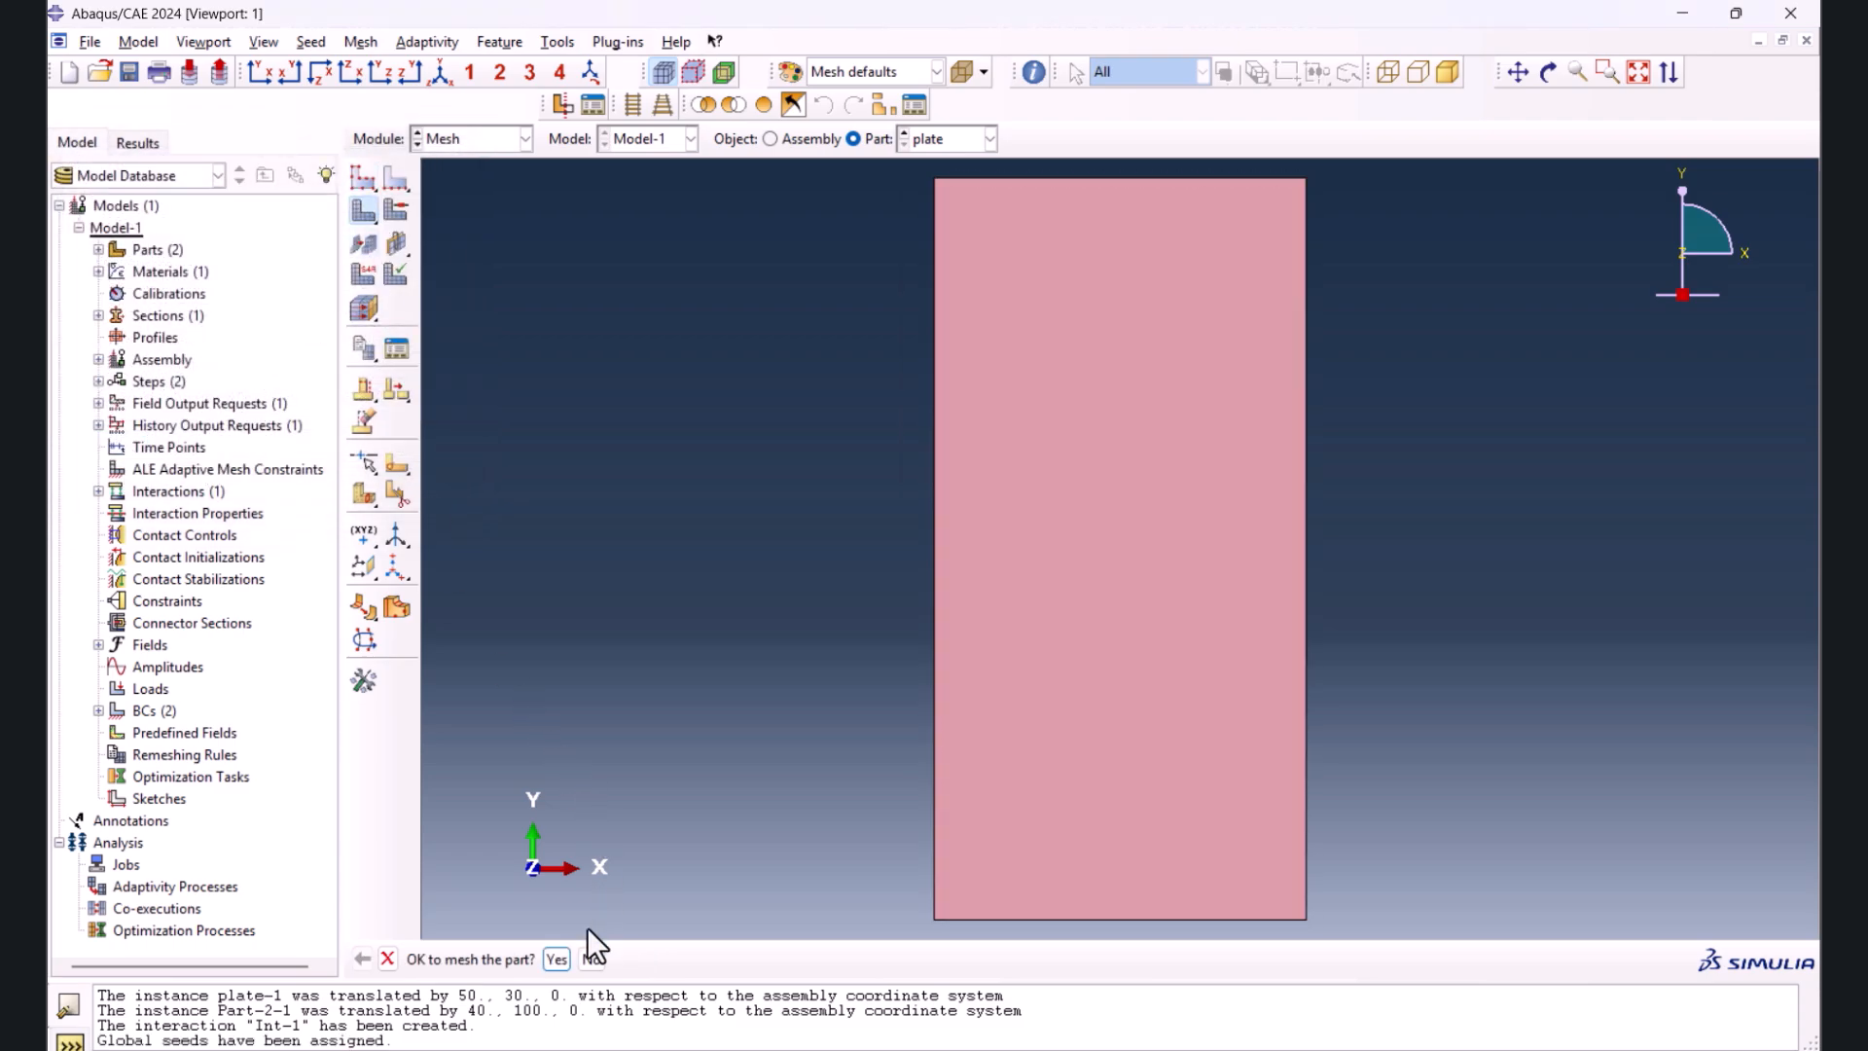
click(552, 959)
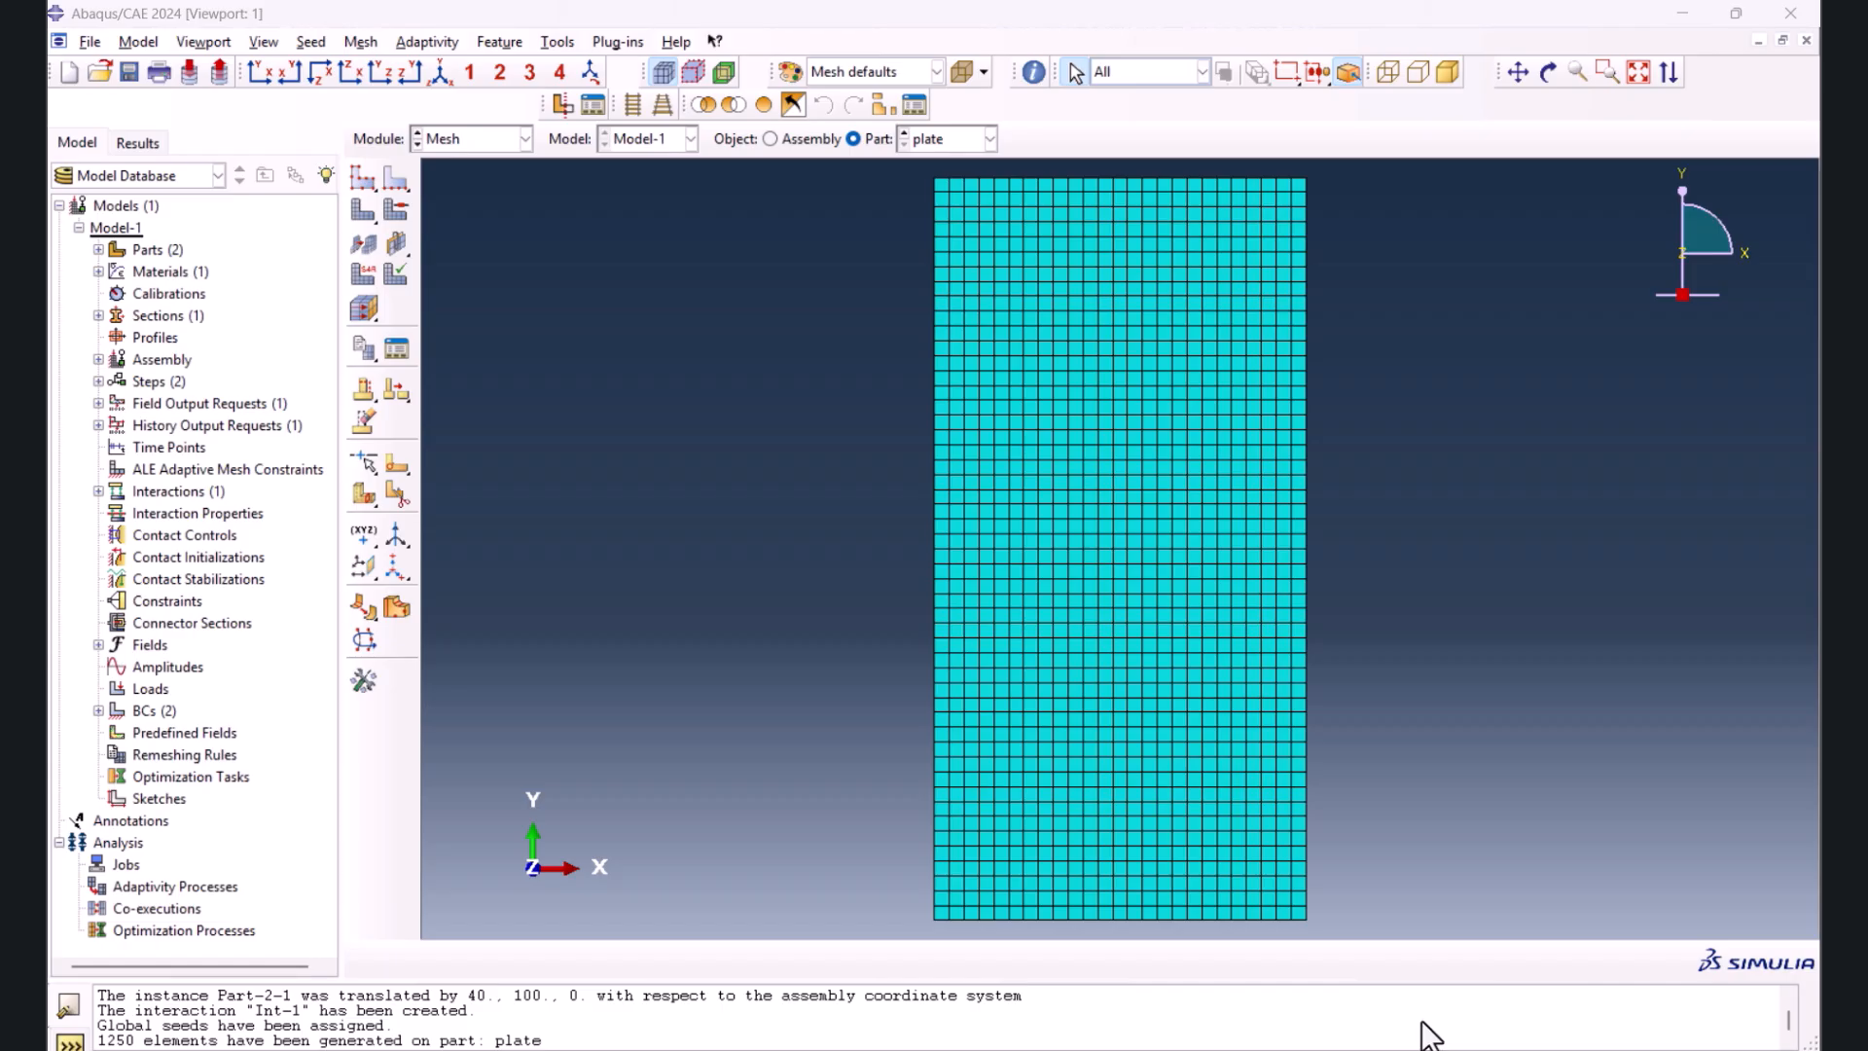
- In the Job module, create a full analysis job for Model-1 with immediate background submission
click(476, 138)
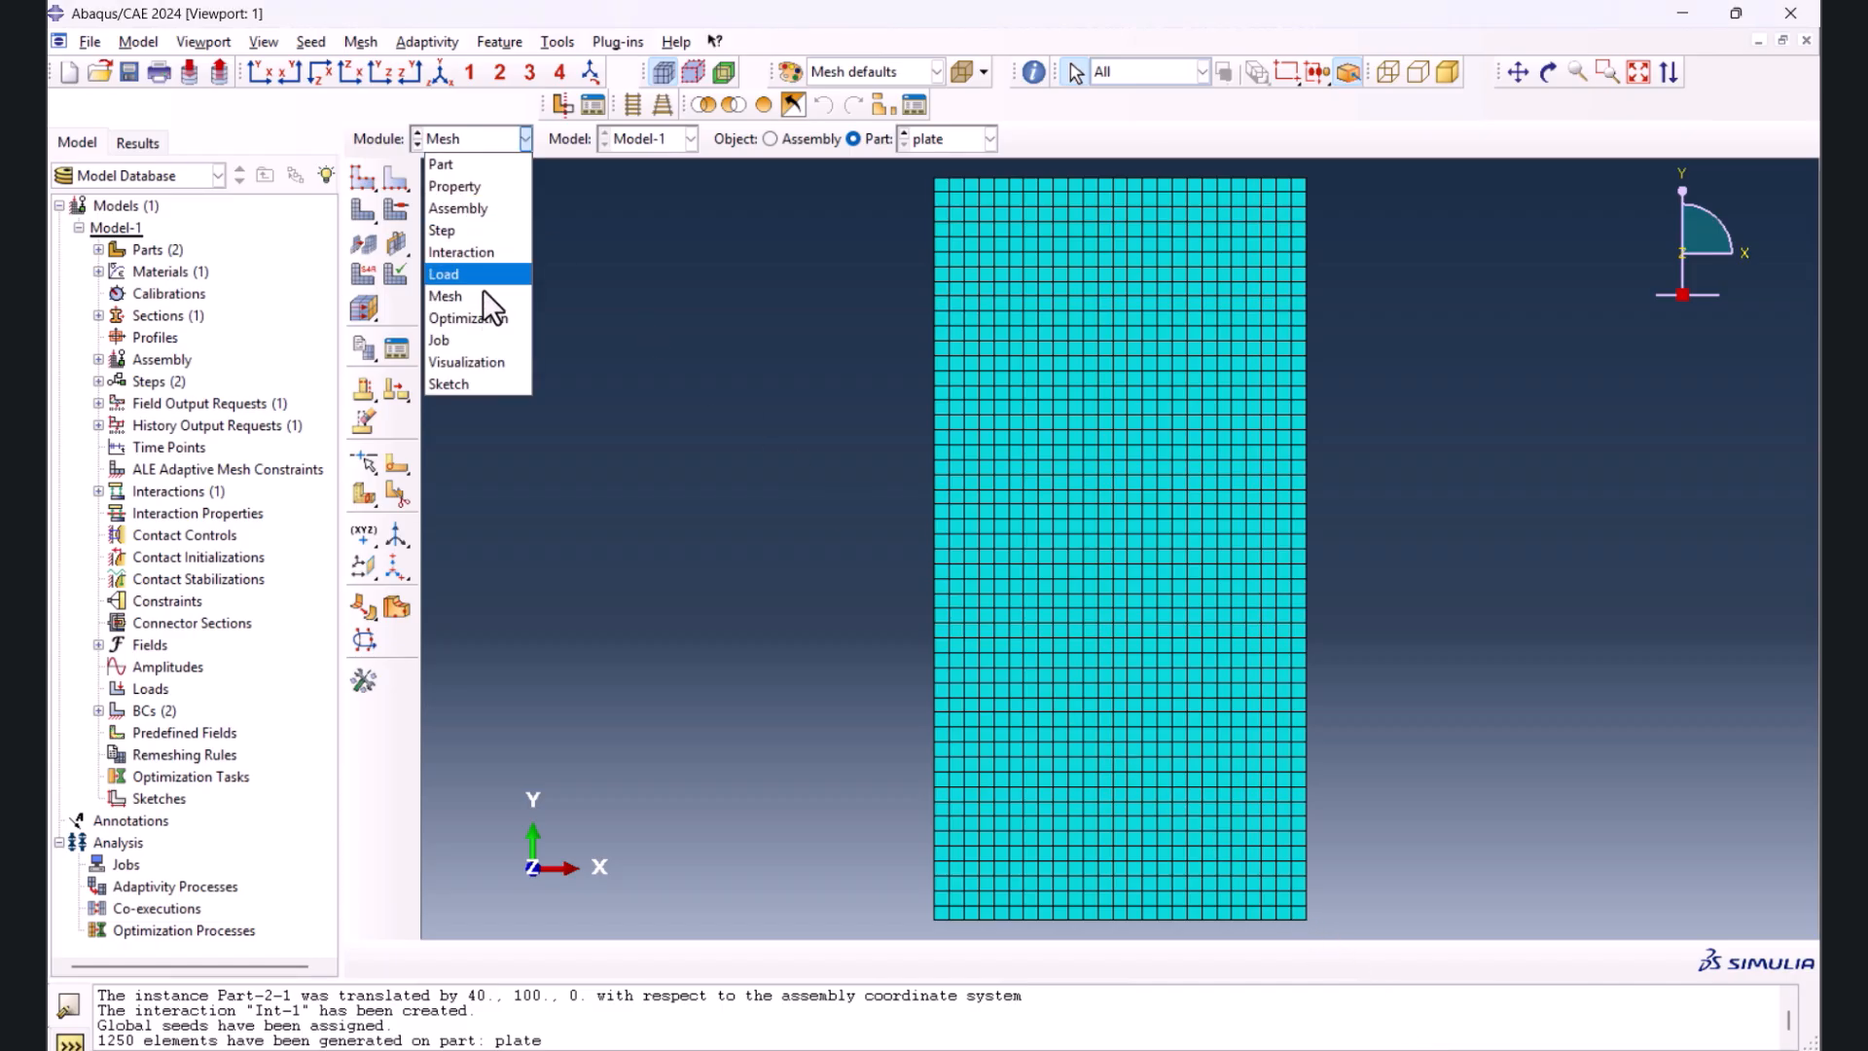
click(476, 335)
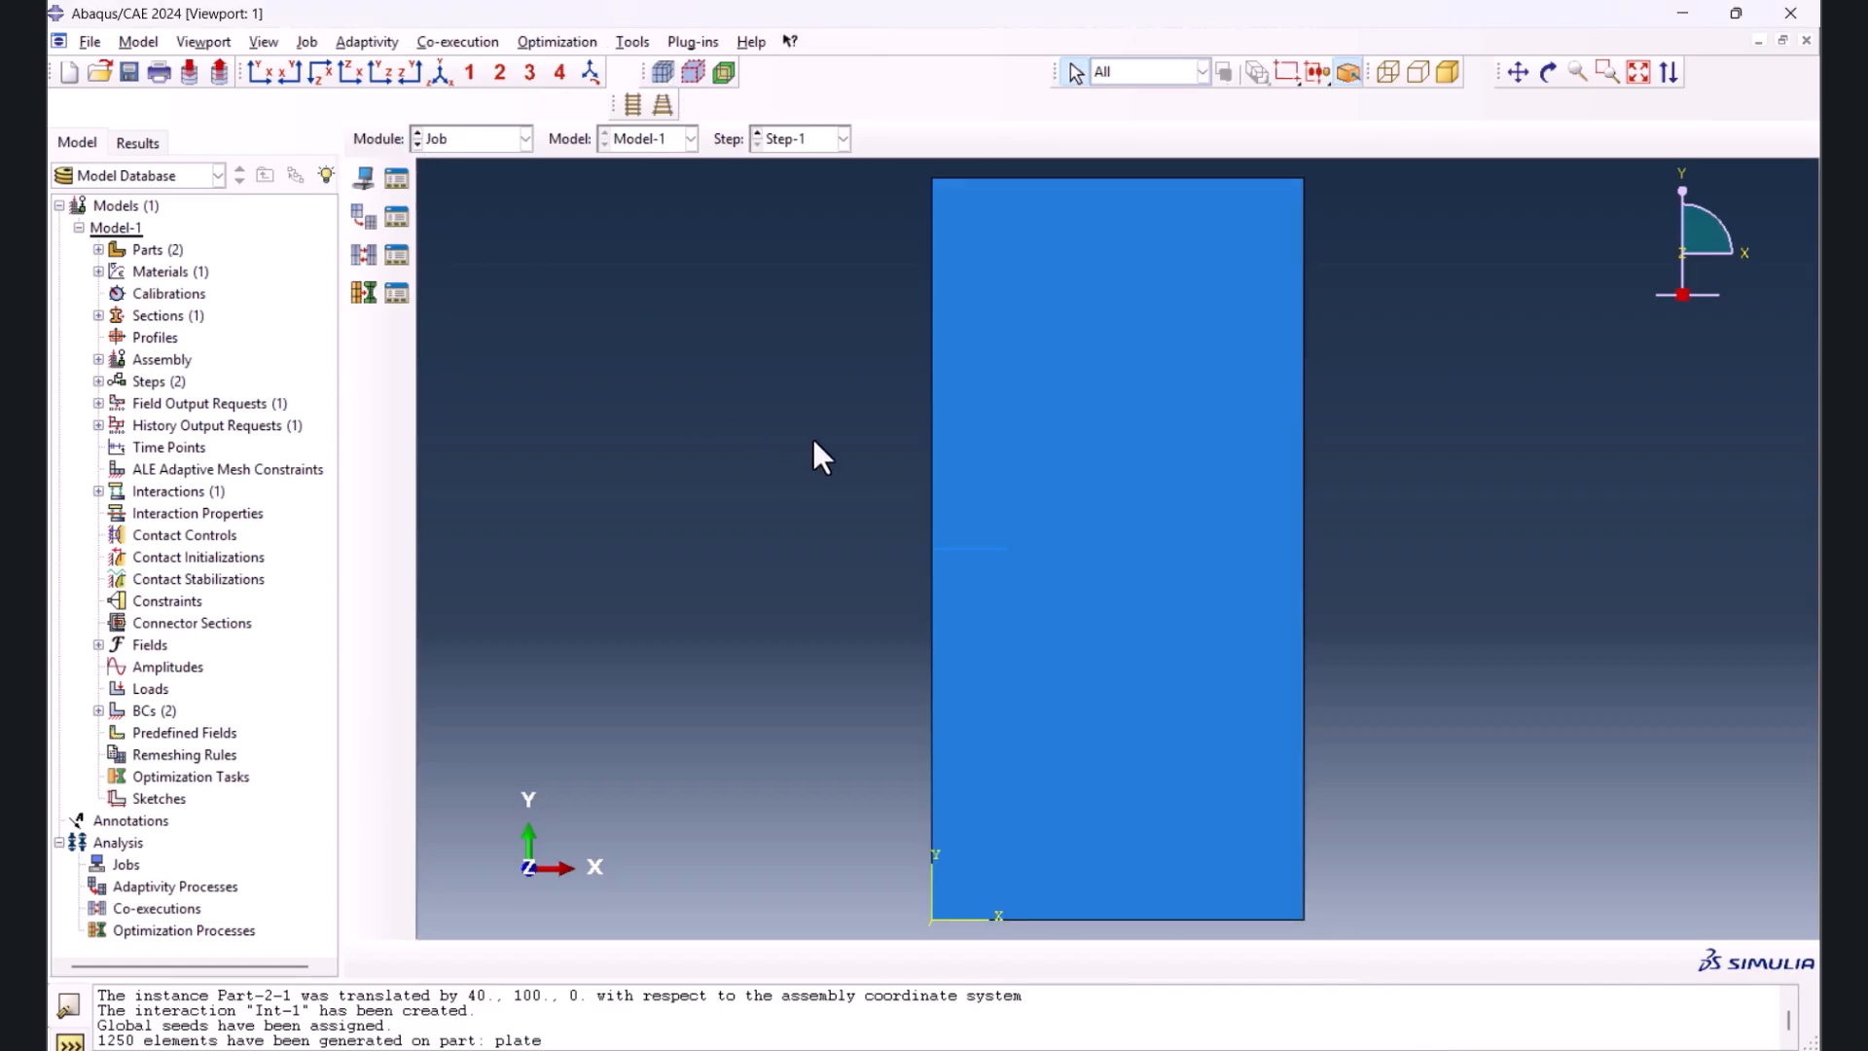
click(368, 175)
click(844, 567)
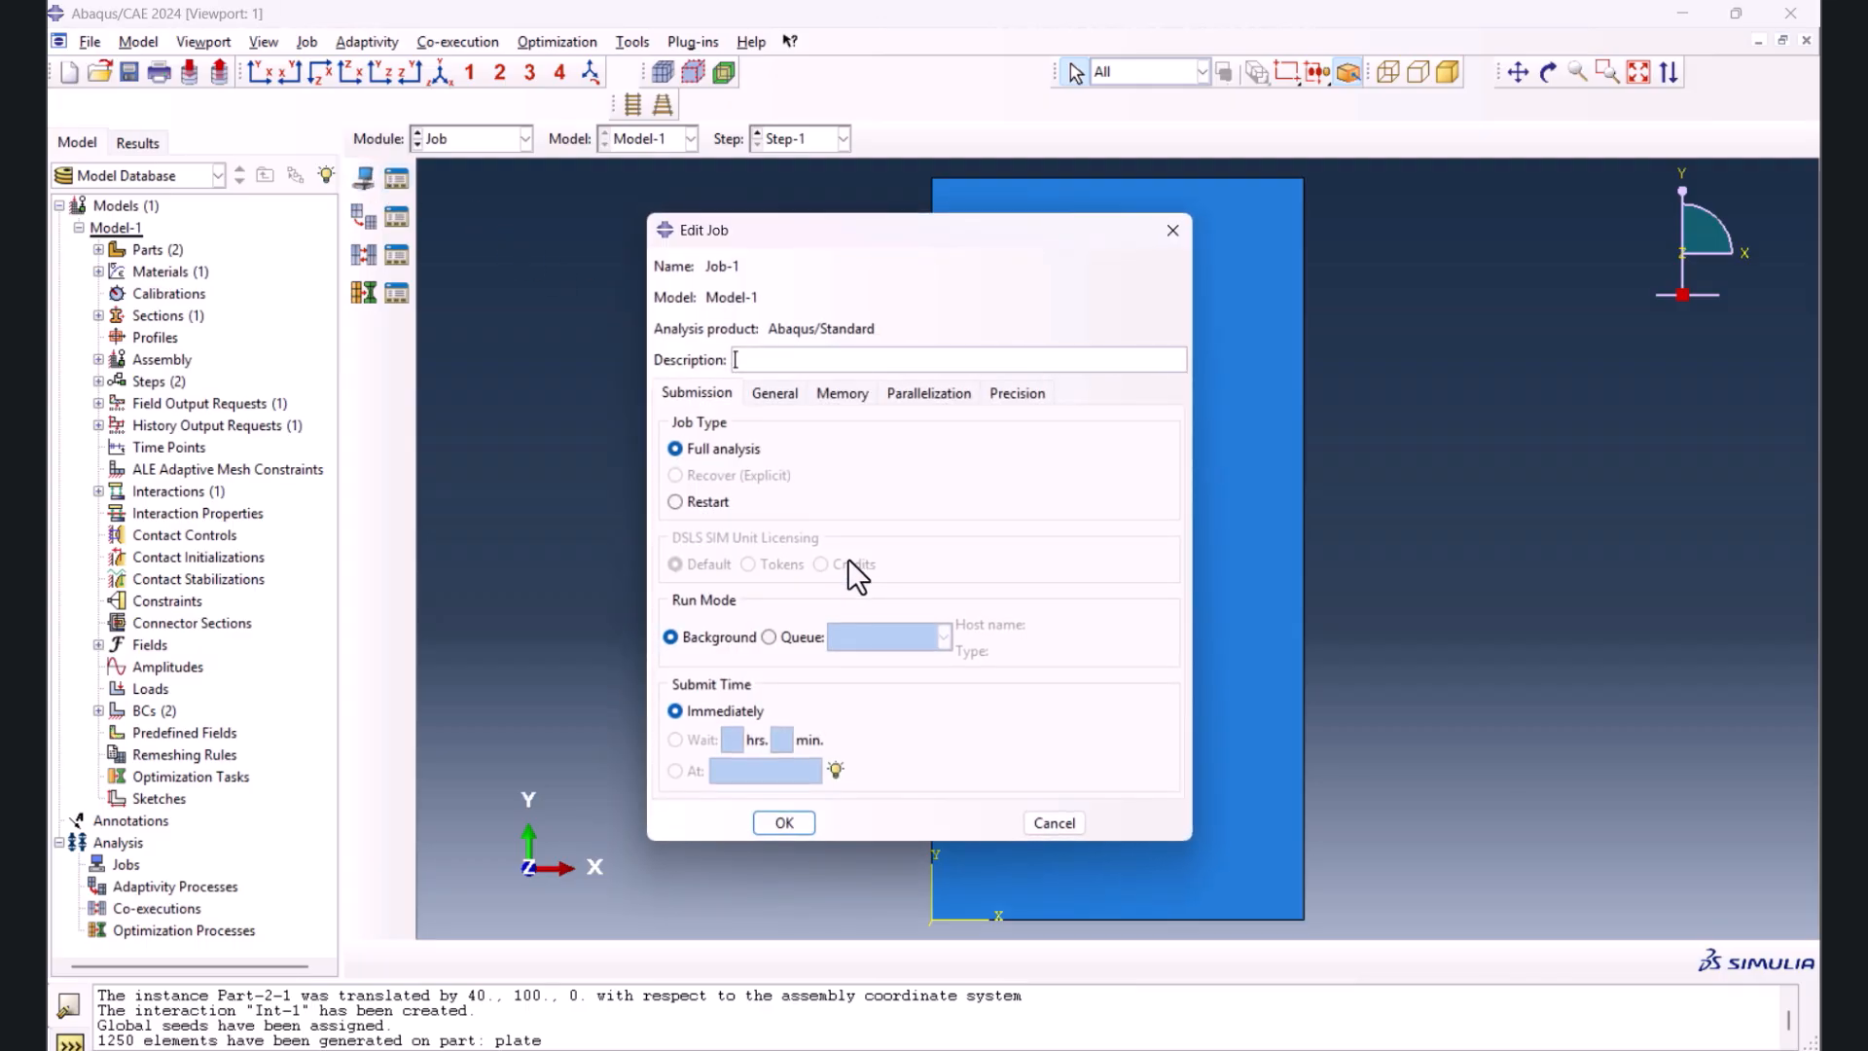
click(784, 822)
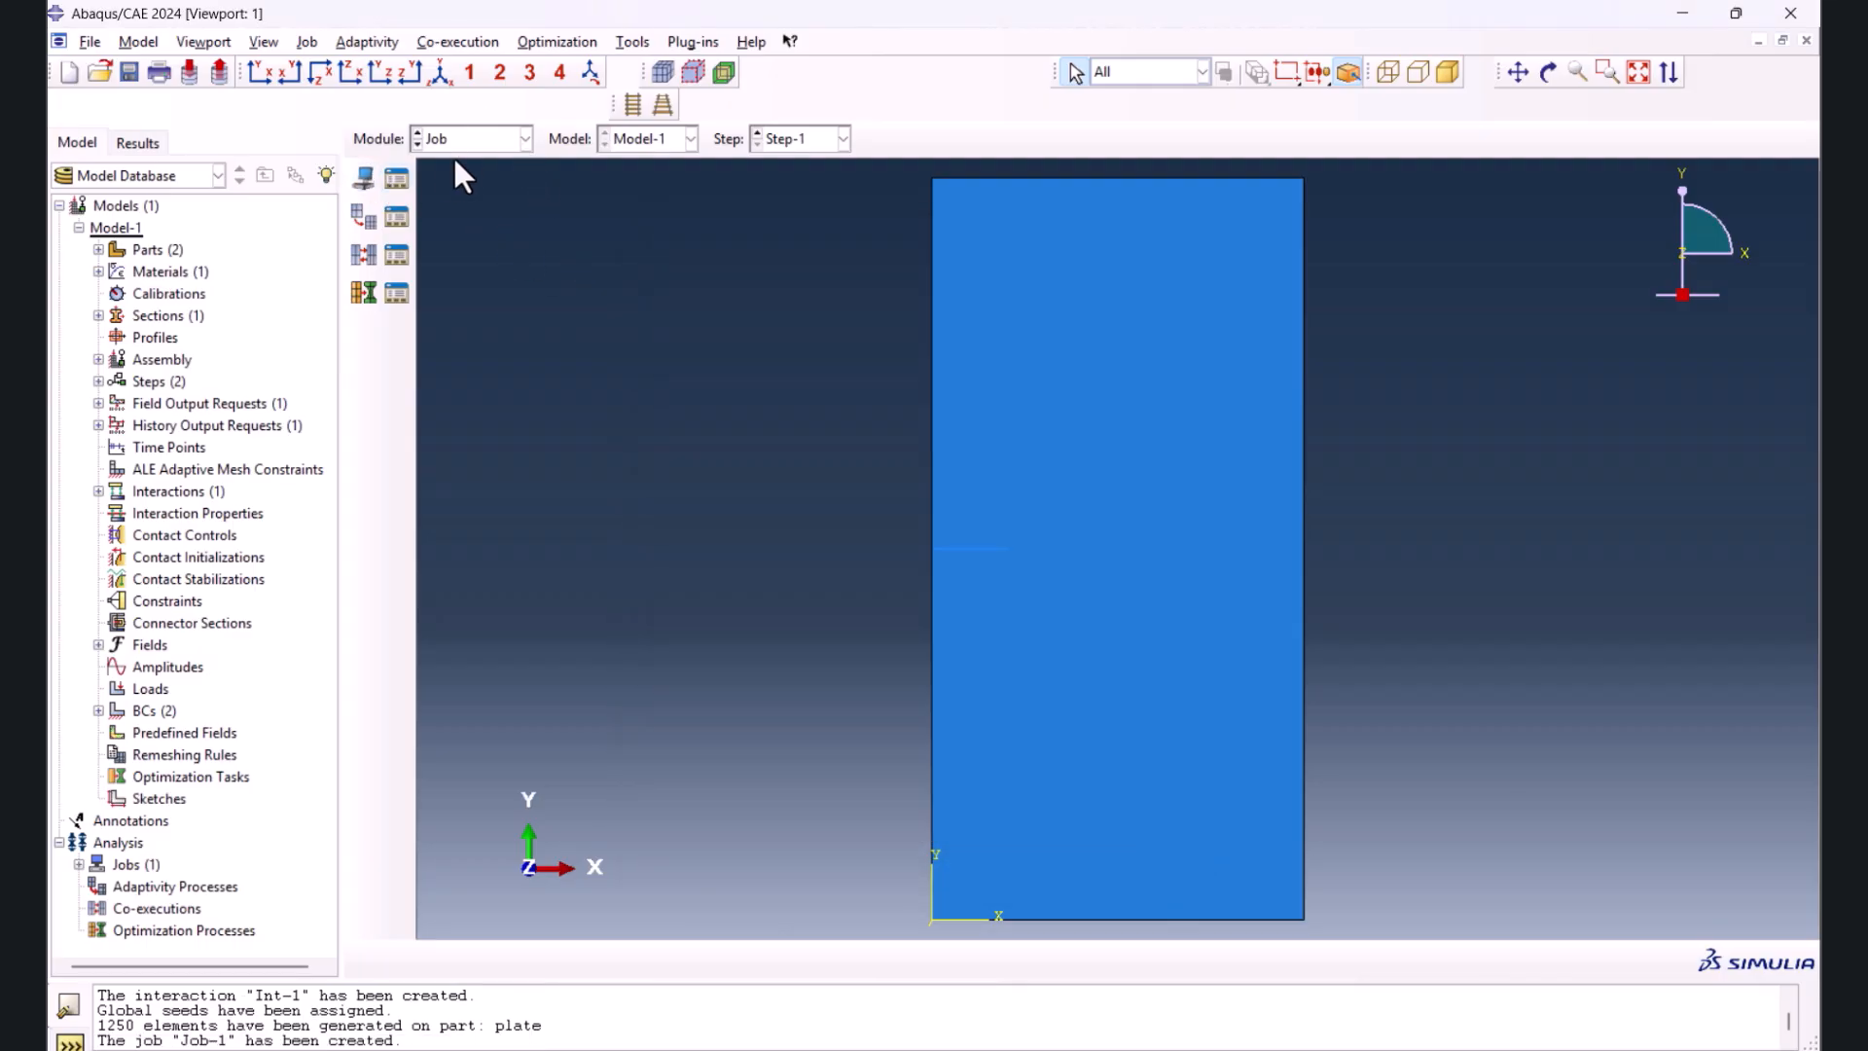
- Submit Job-1, allowing its existing files to be overwritten and Part-2 to have no section, and monitor the run until it completes
click(405, 179)
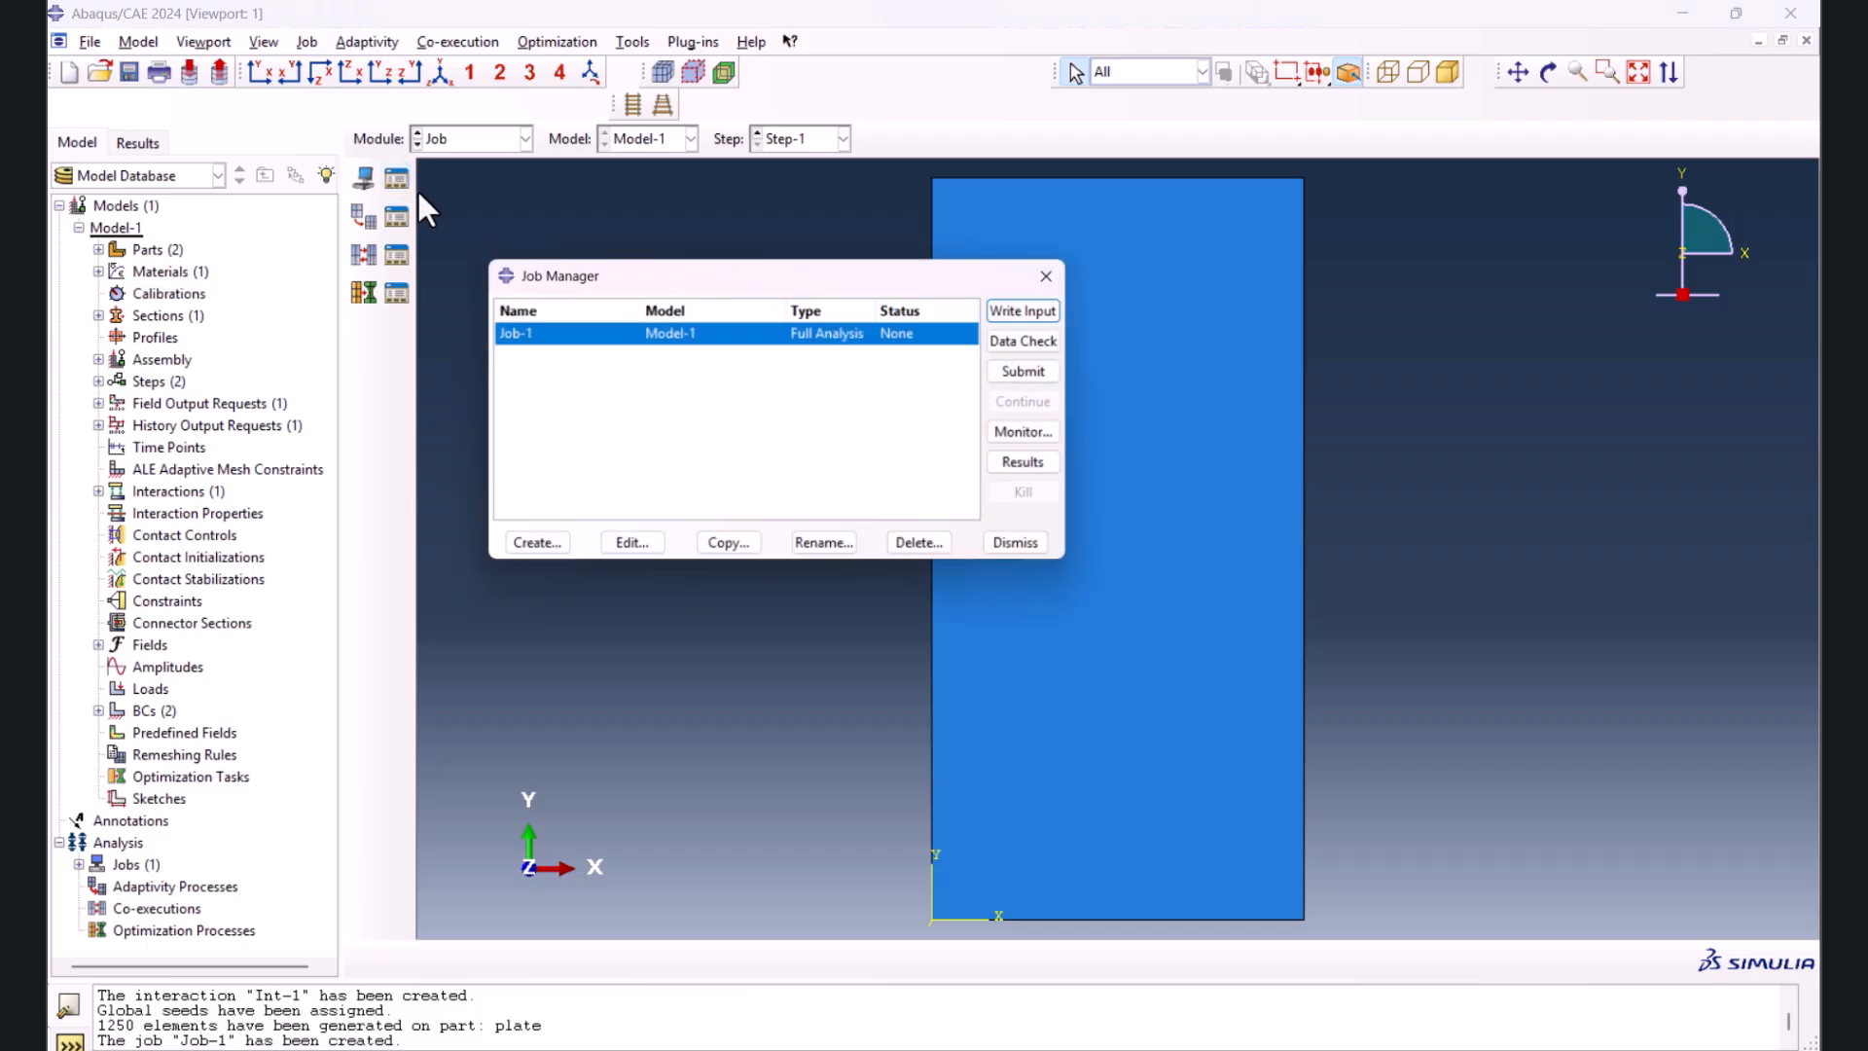
click(1057, 378)
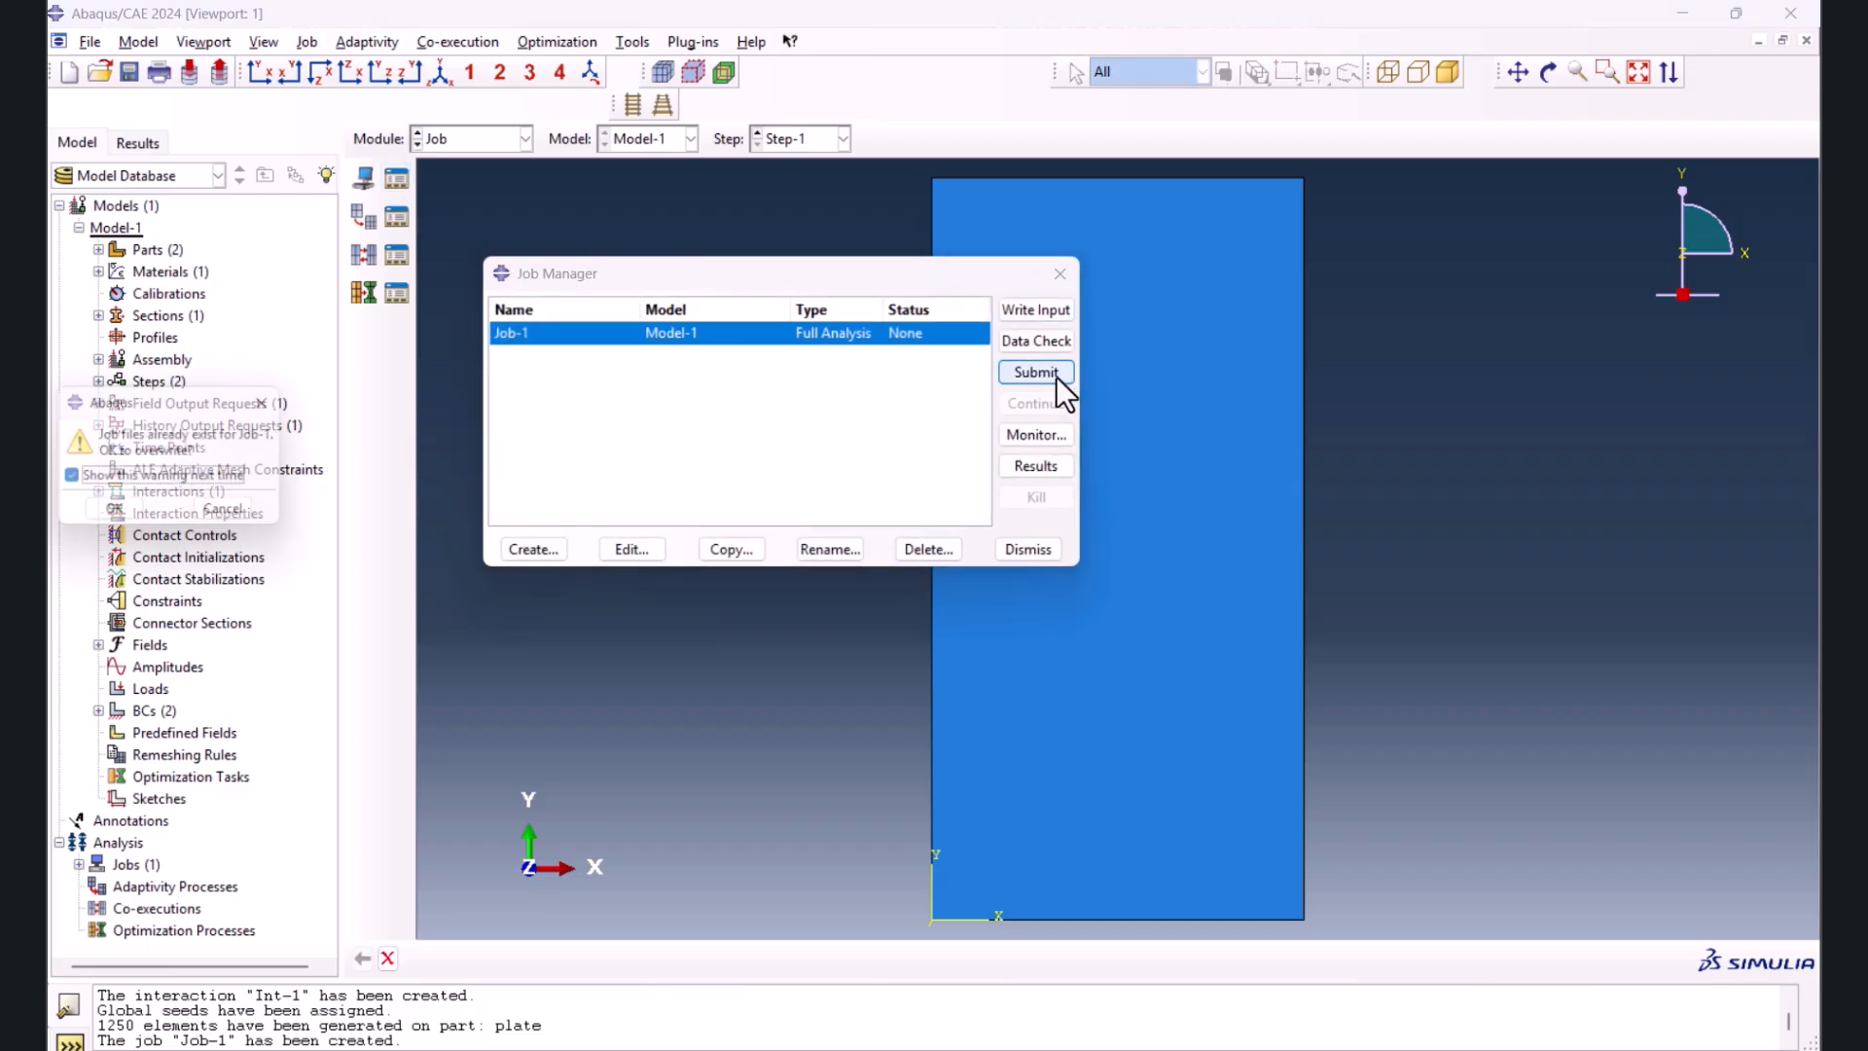
click(136, 514)
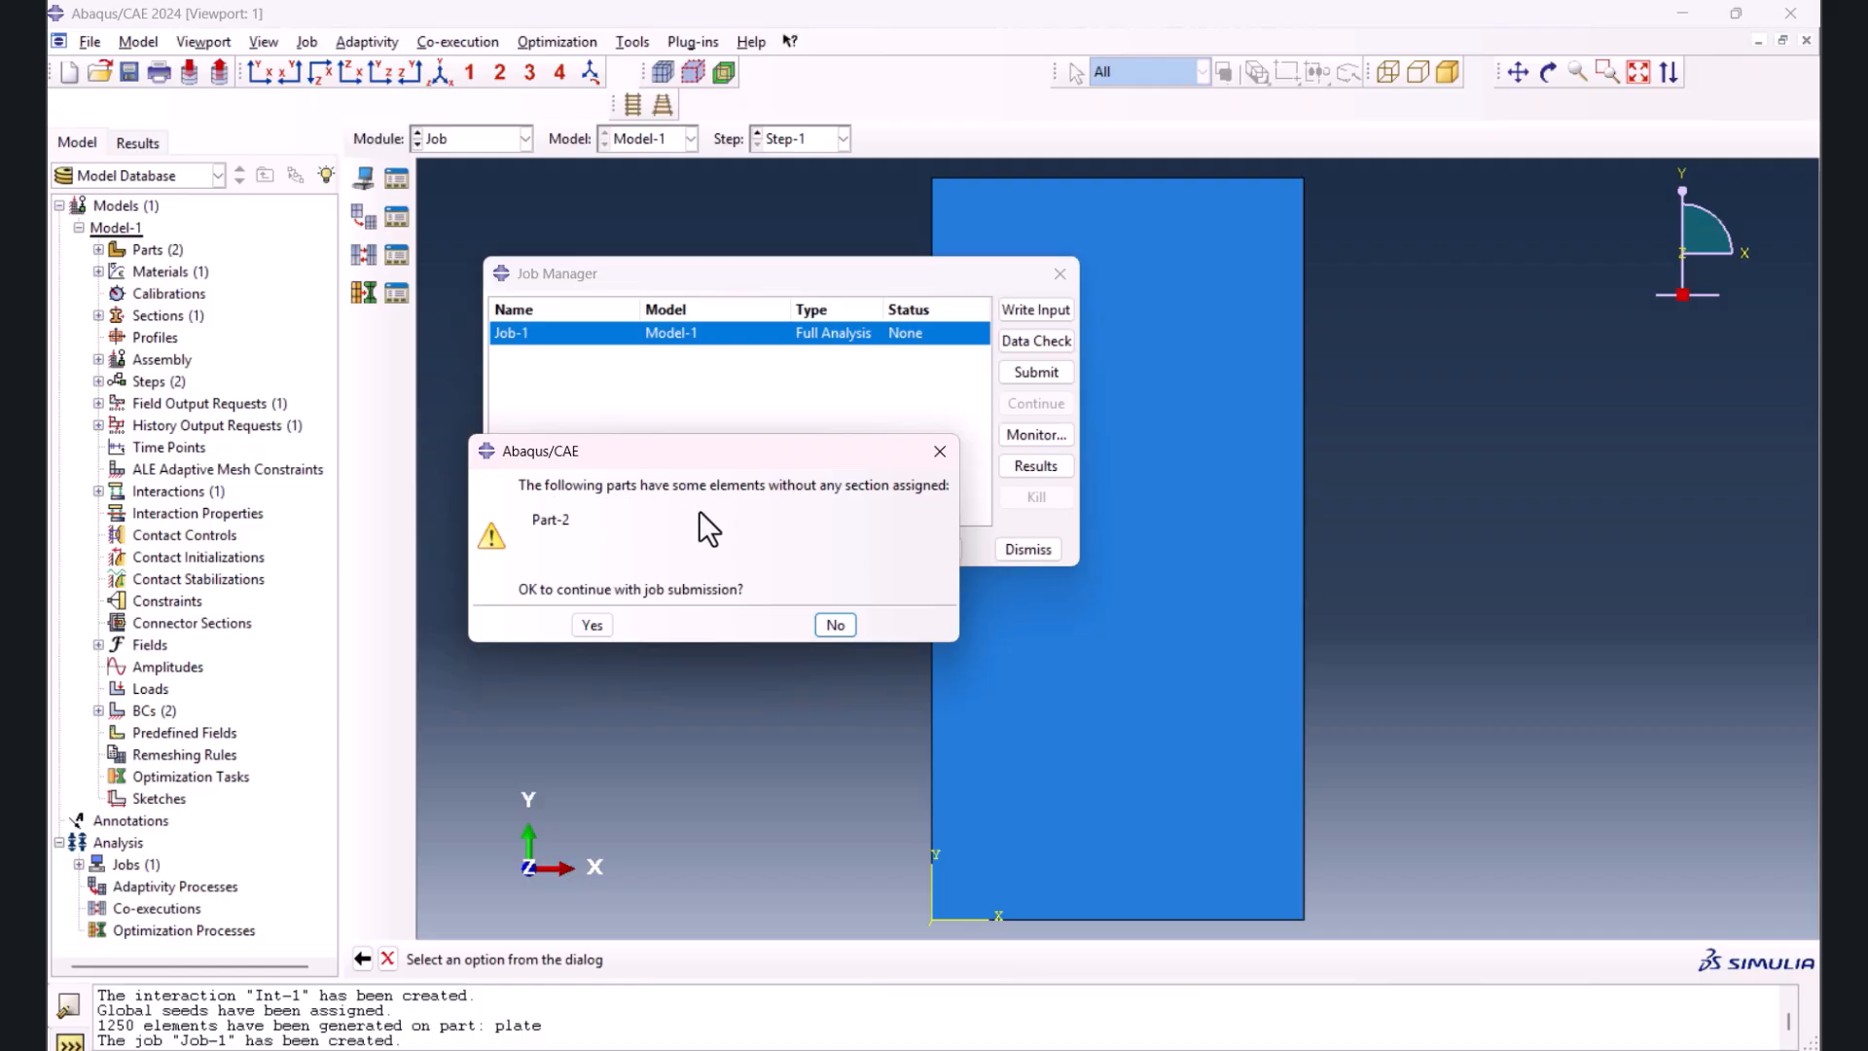
click(591, 625)
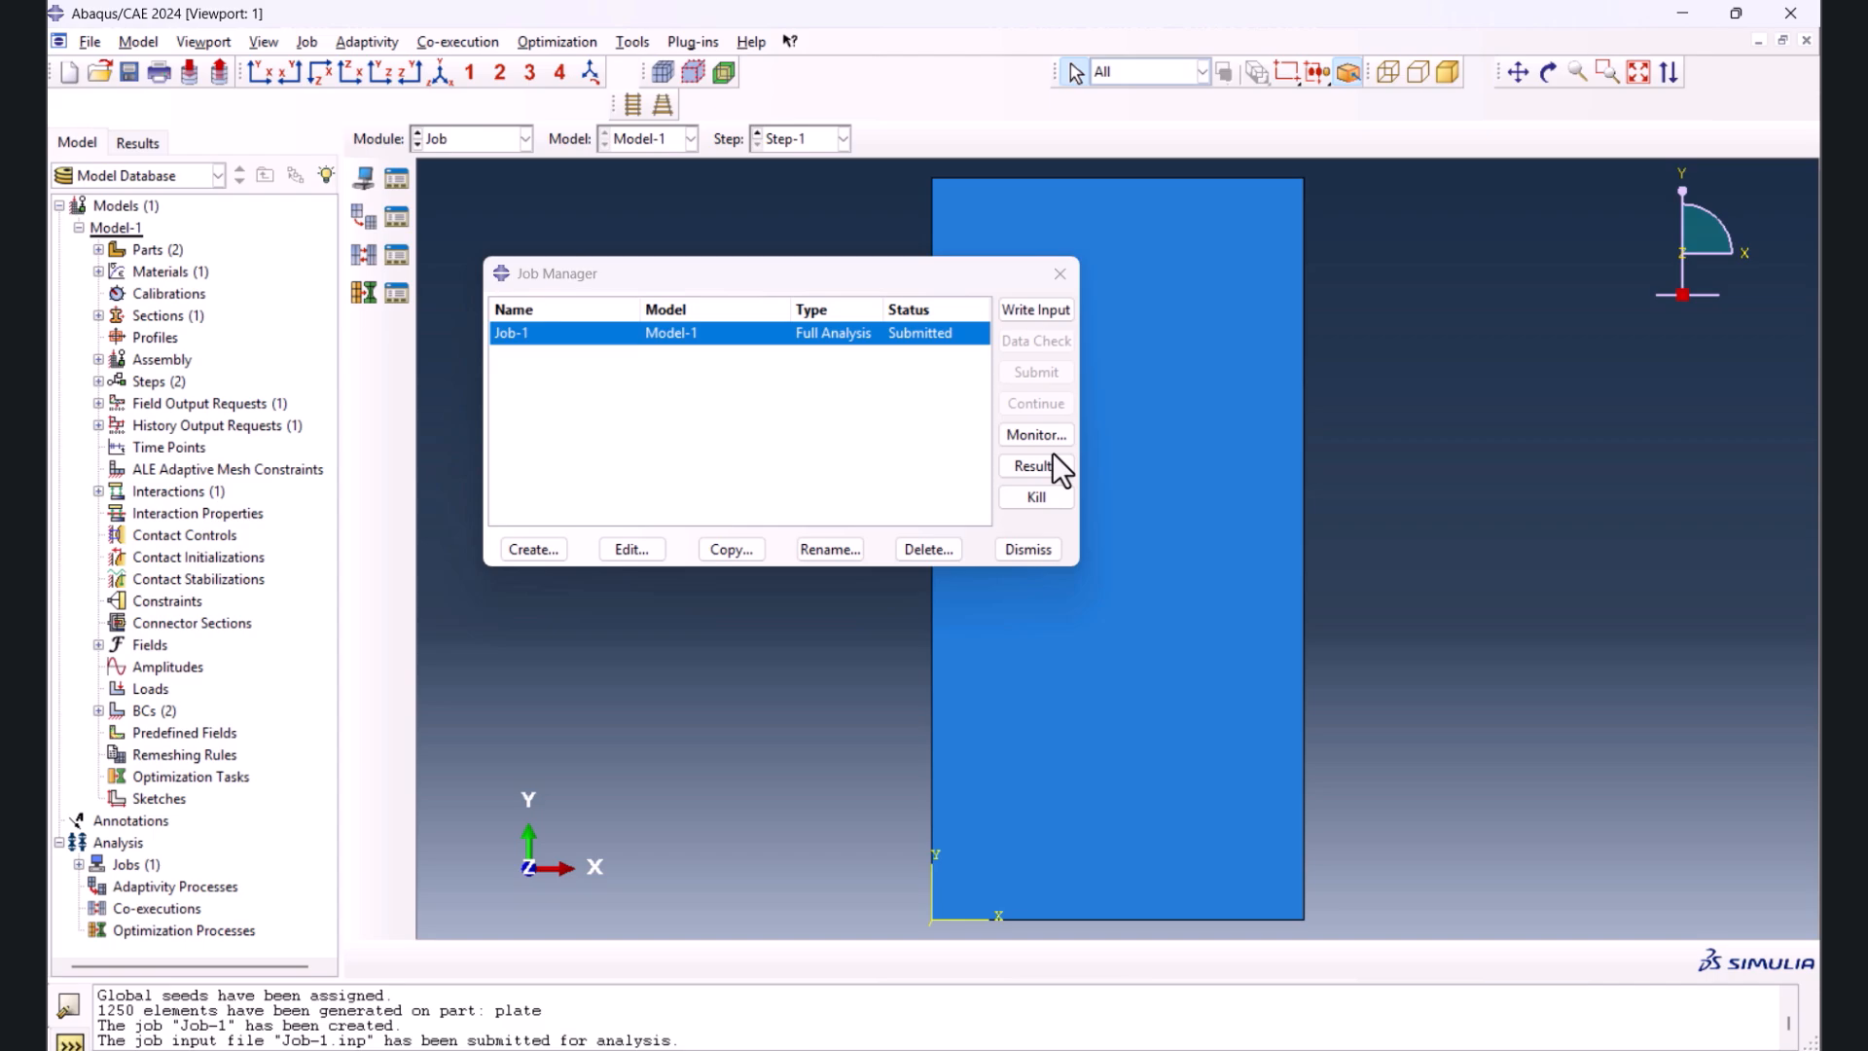
click(1047, 443)
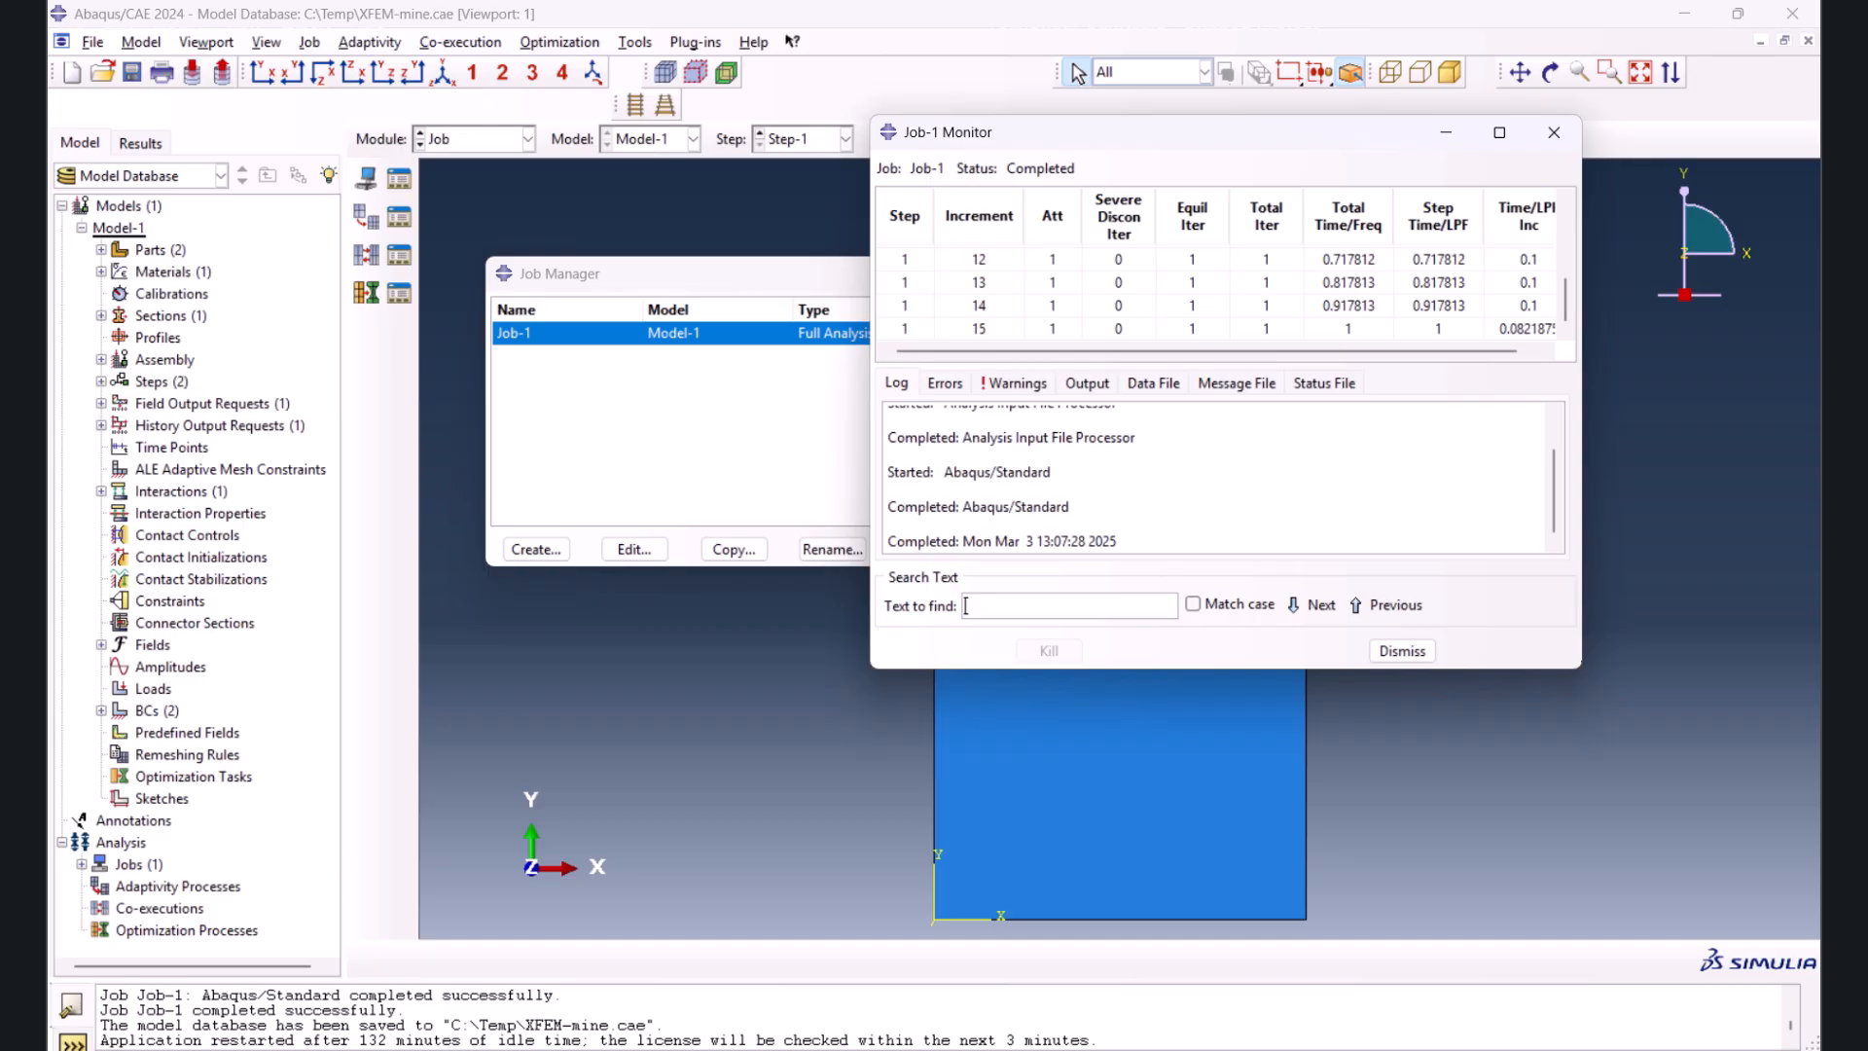
click(1402, 651)
- Open the results of Job-1 and plot the Mises stress contours on the deformed plate
click(1030, 463)
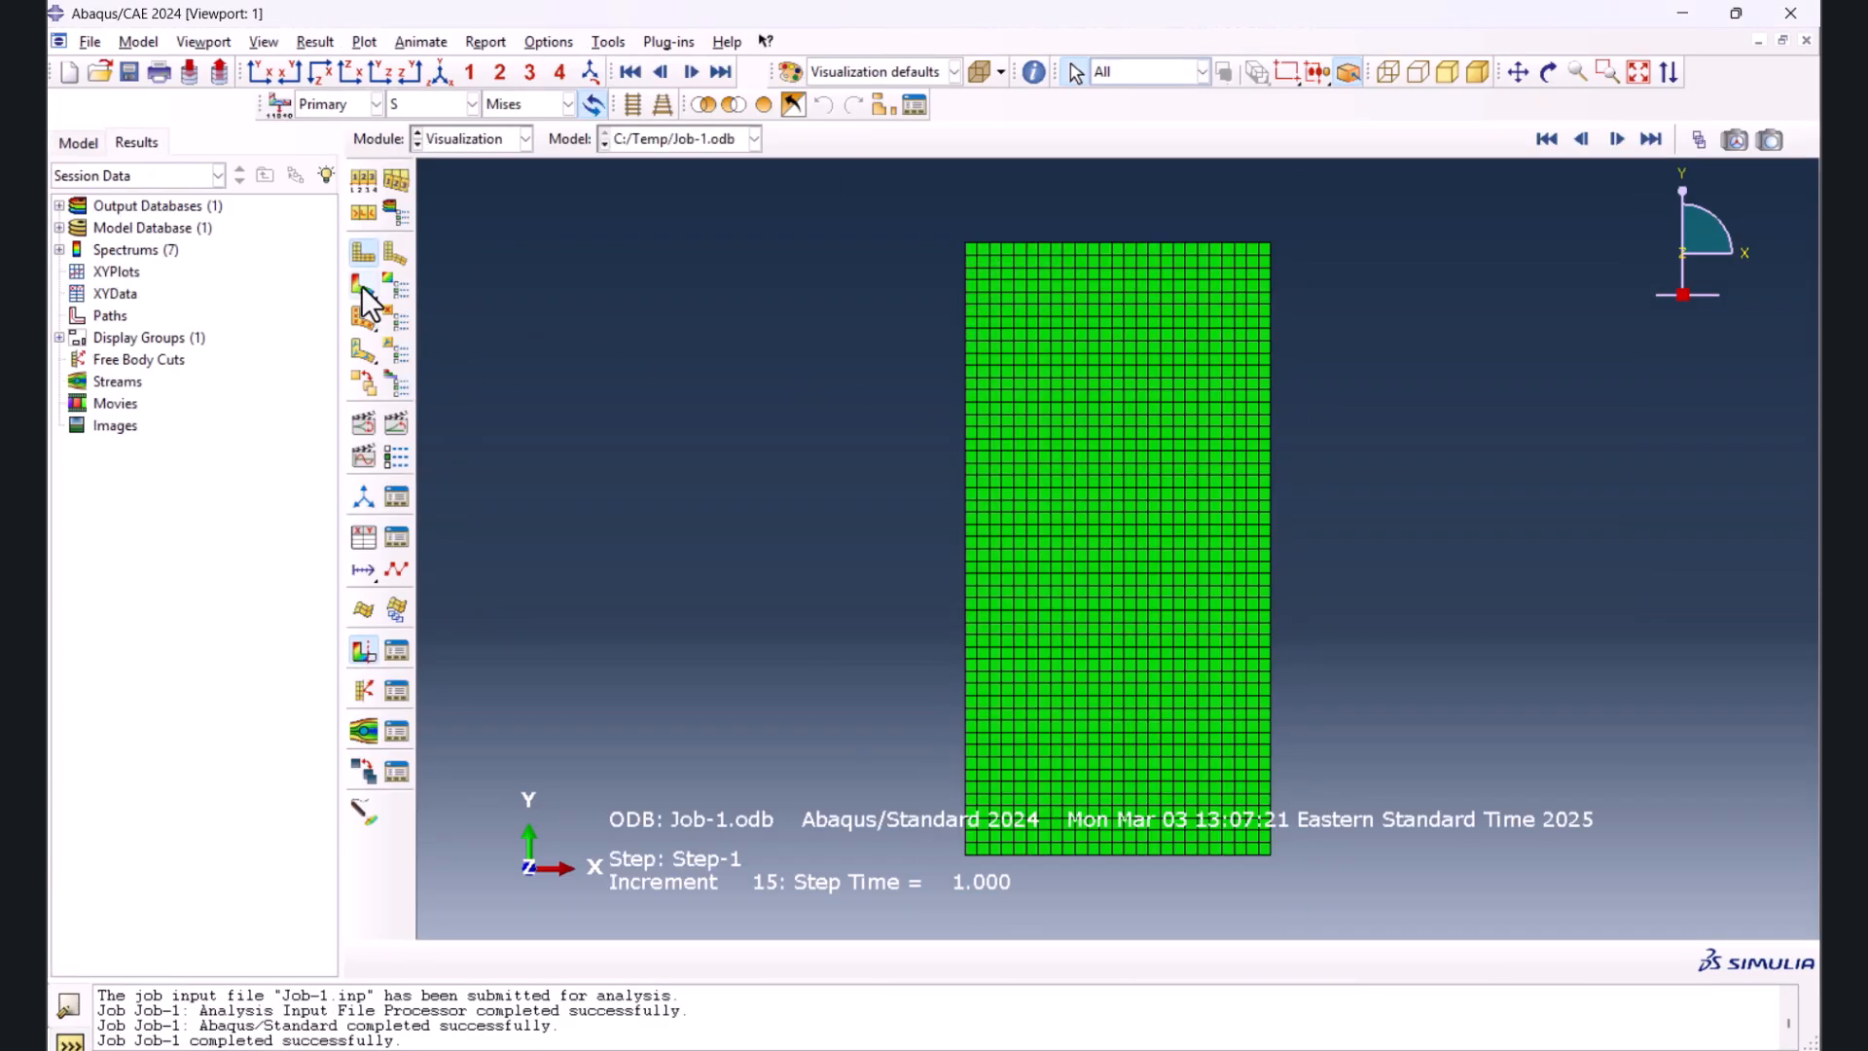
click(360, 284)
click(360, 285)
scroll(991, 532, down, 3)
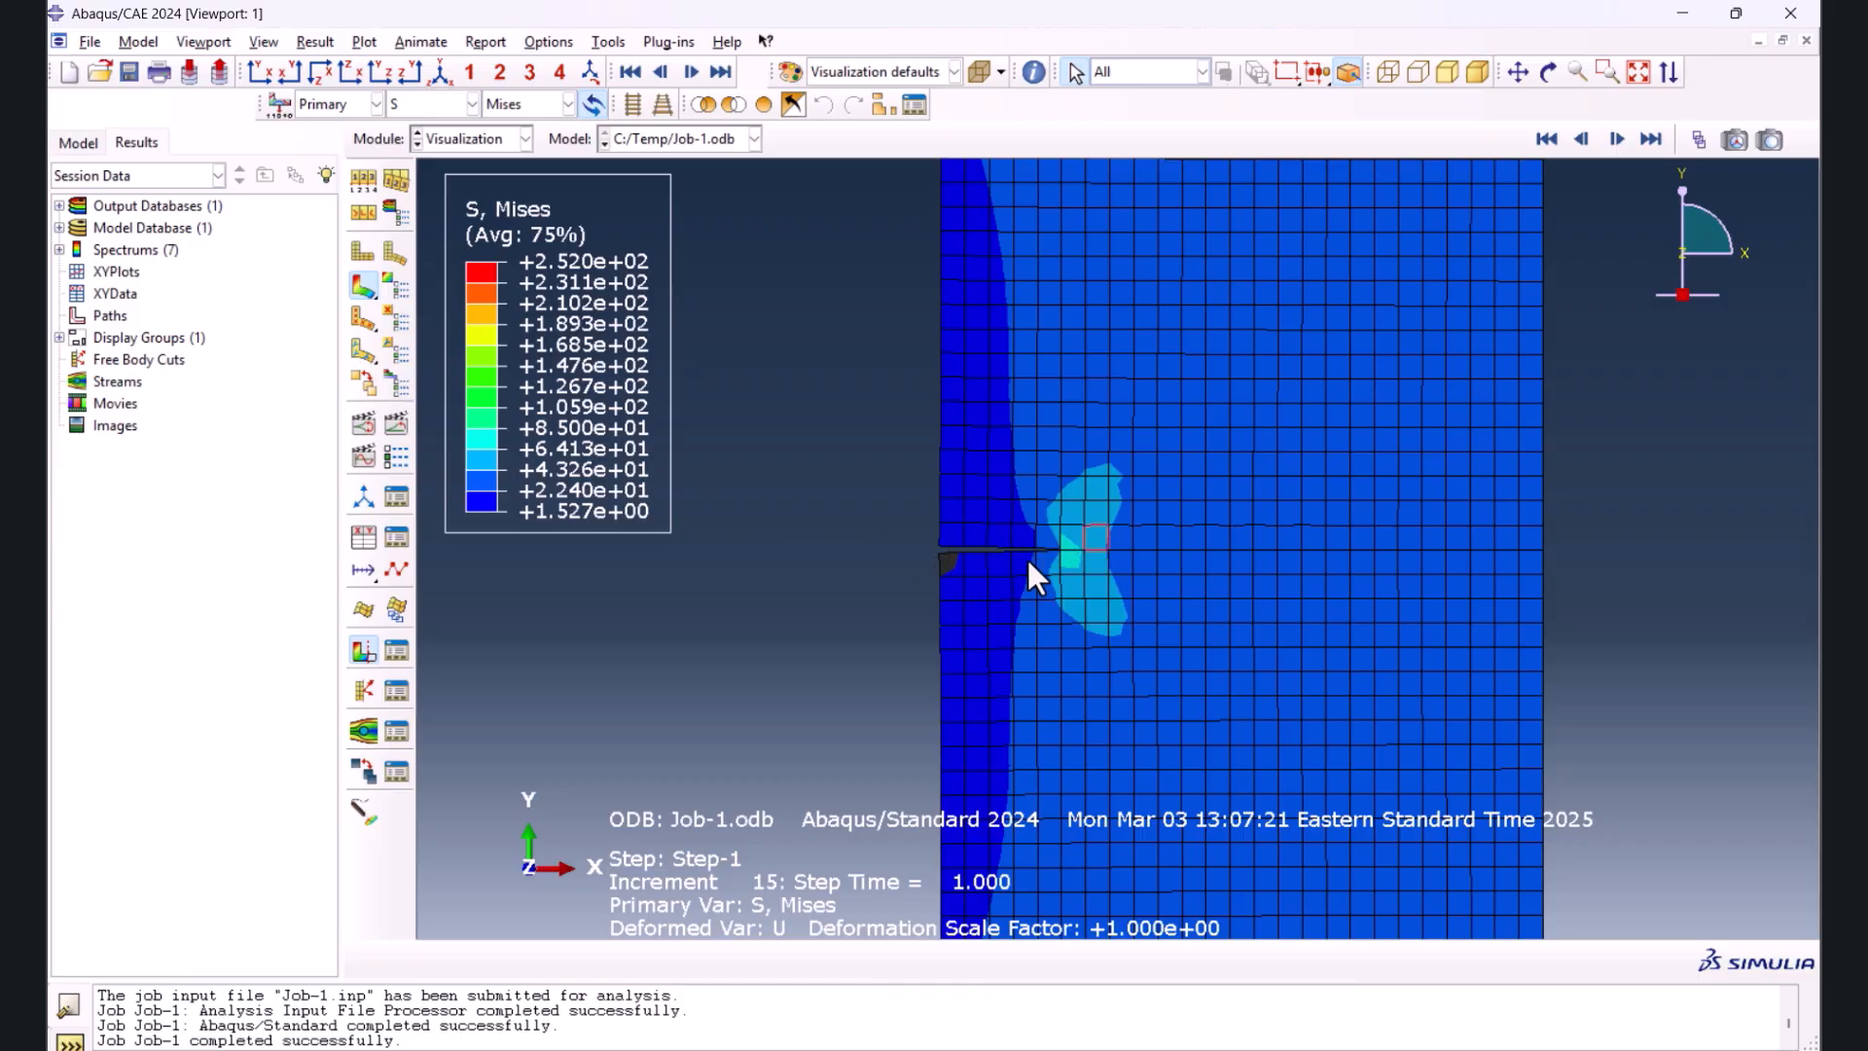
- Animate the Mises stress contours over the time history in Loop mode, stop the animation and show frame 15 of Step-1
click(397, 455)
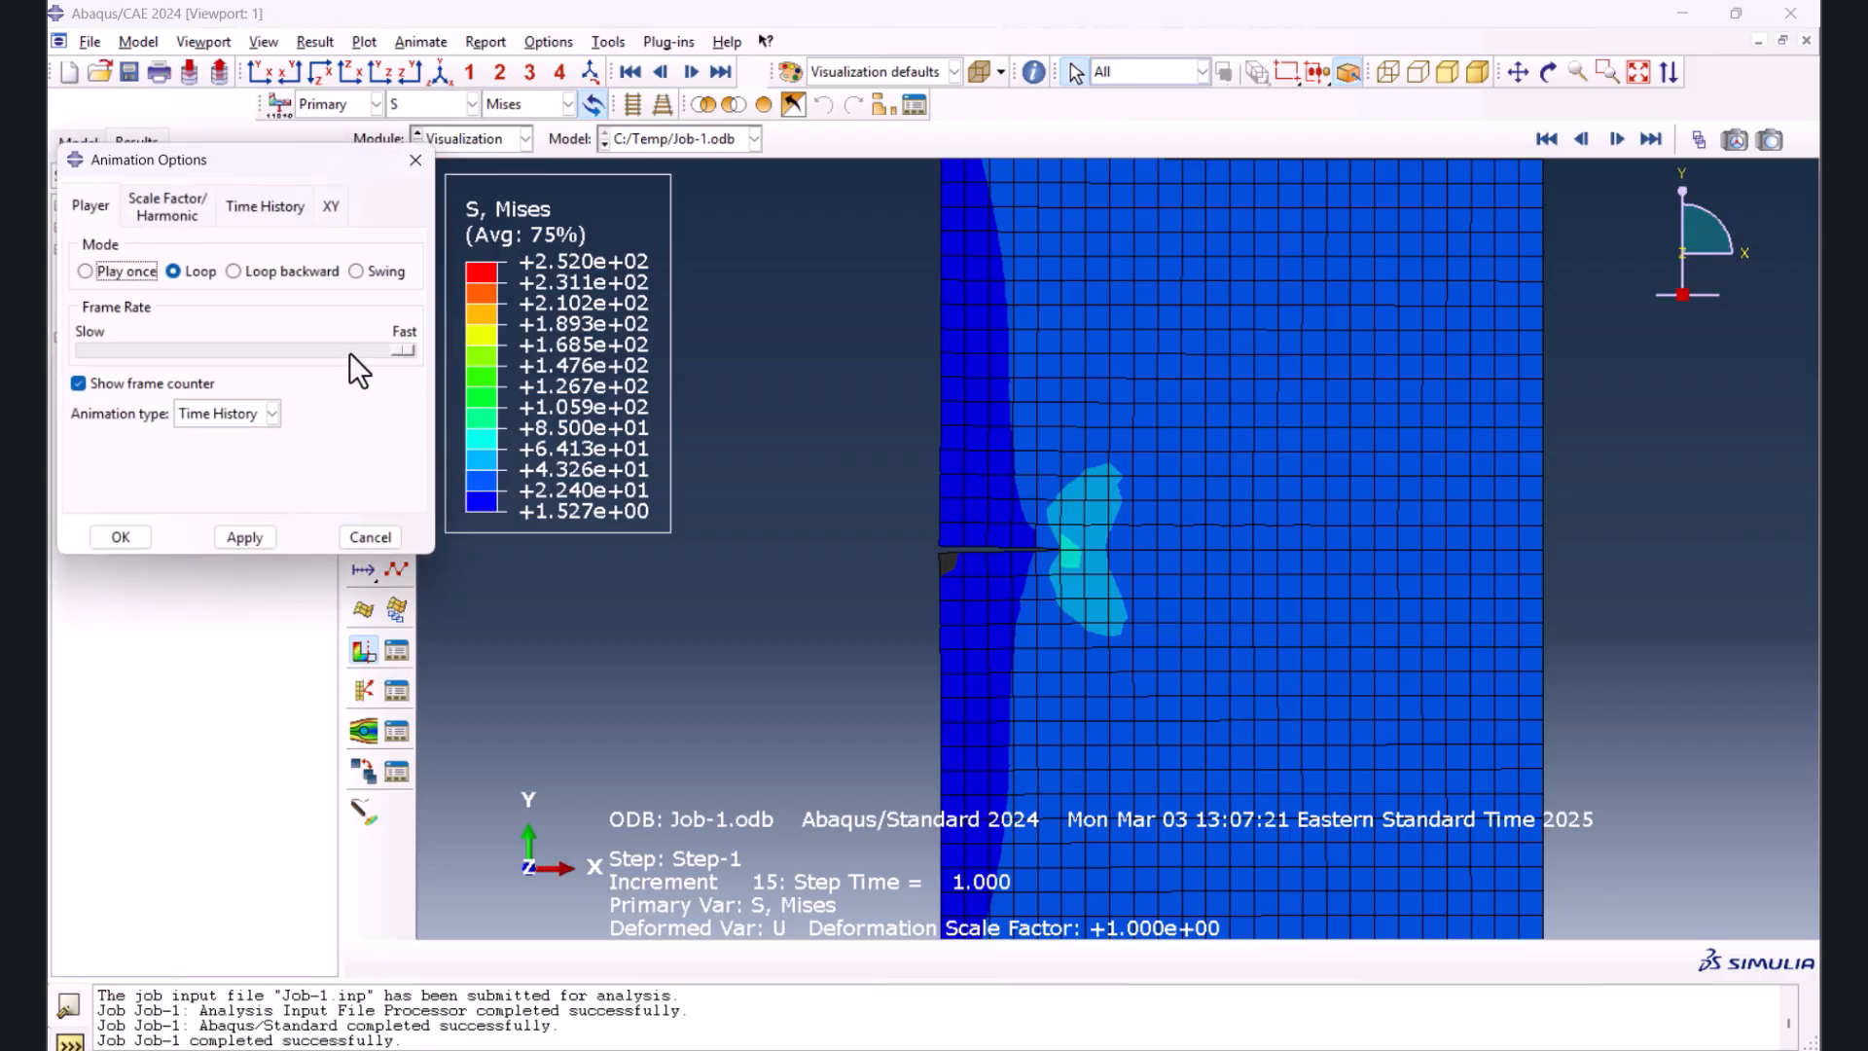
click(121, 538)
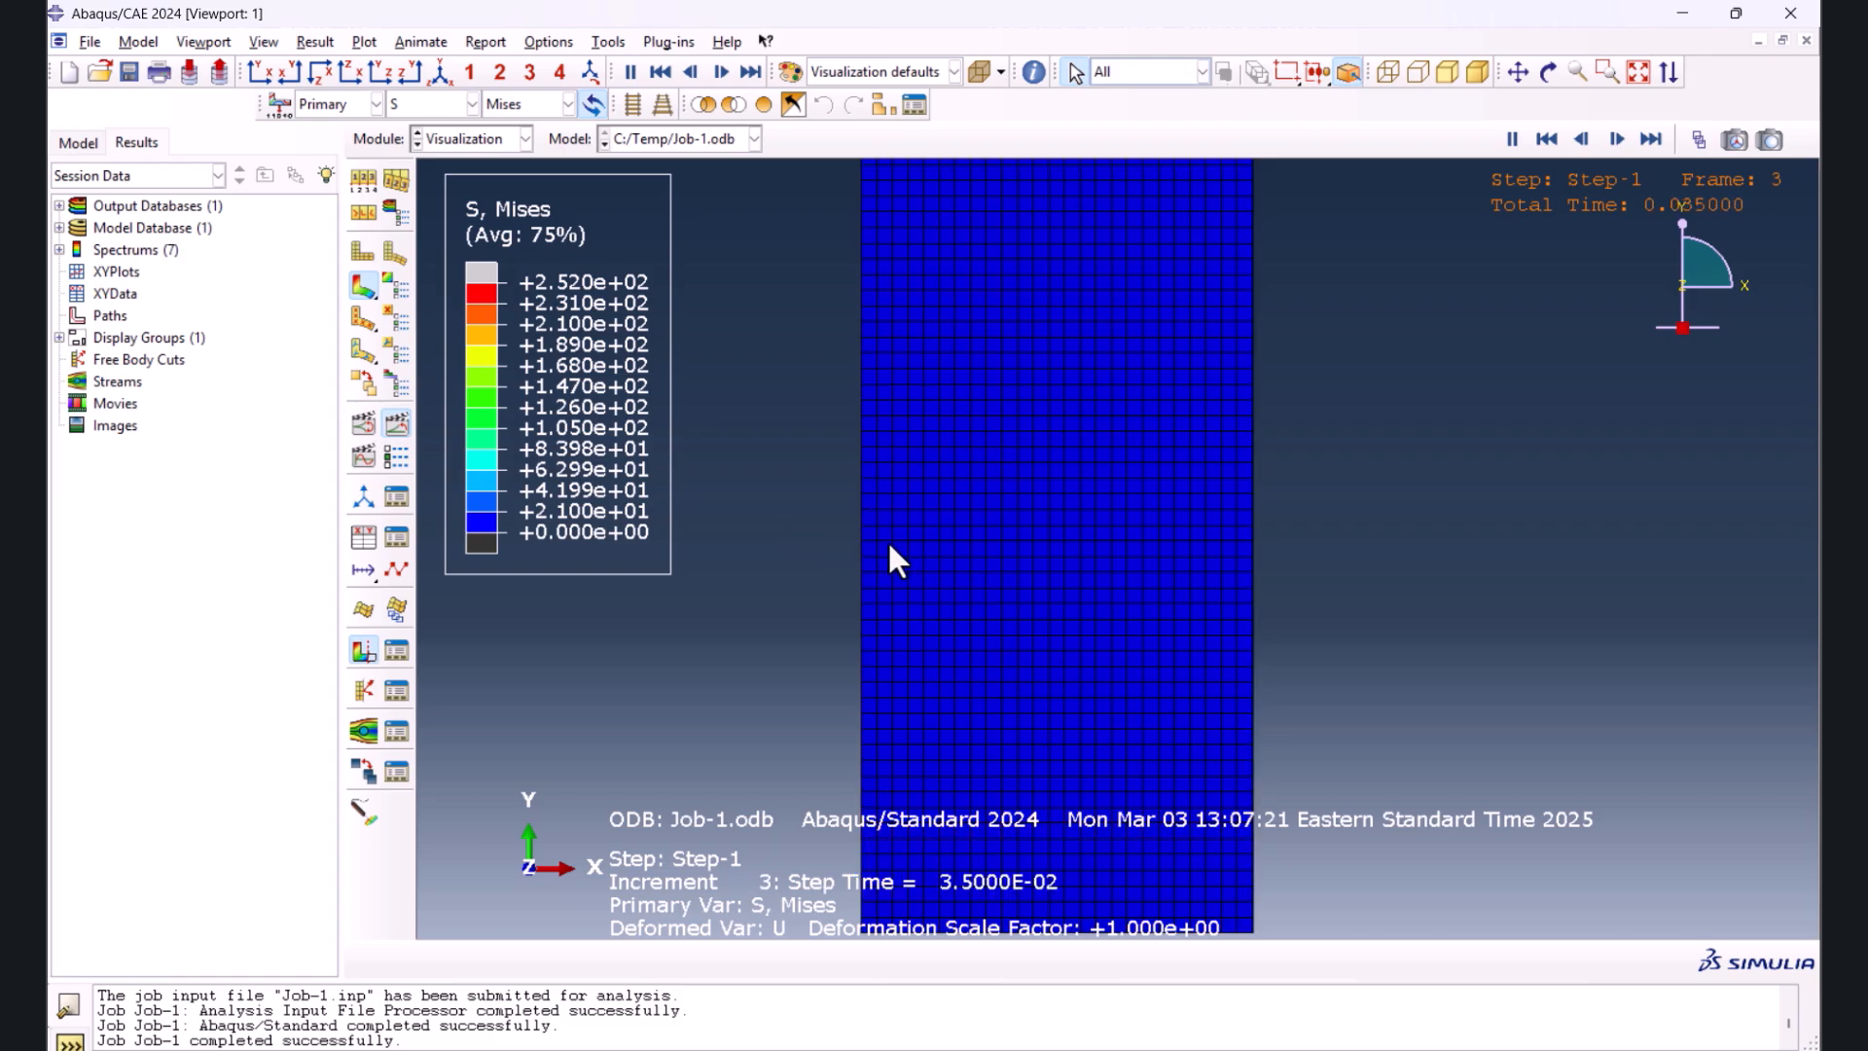
scroll(879, 541, up, 5)
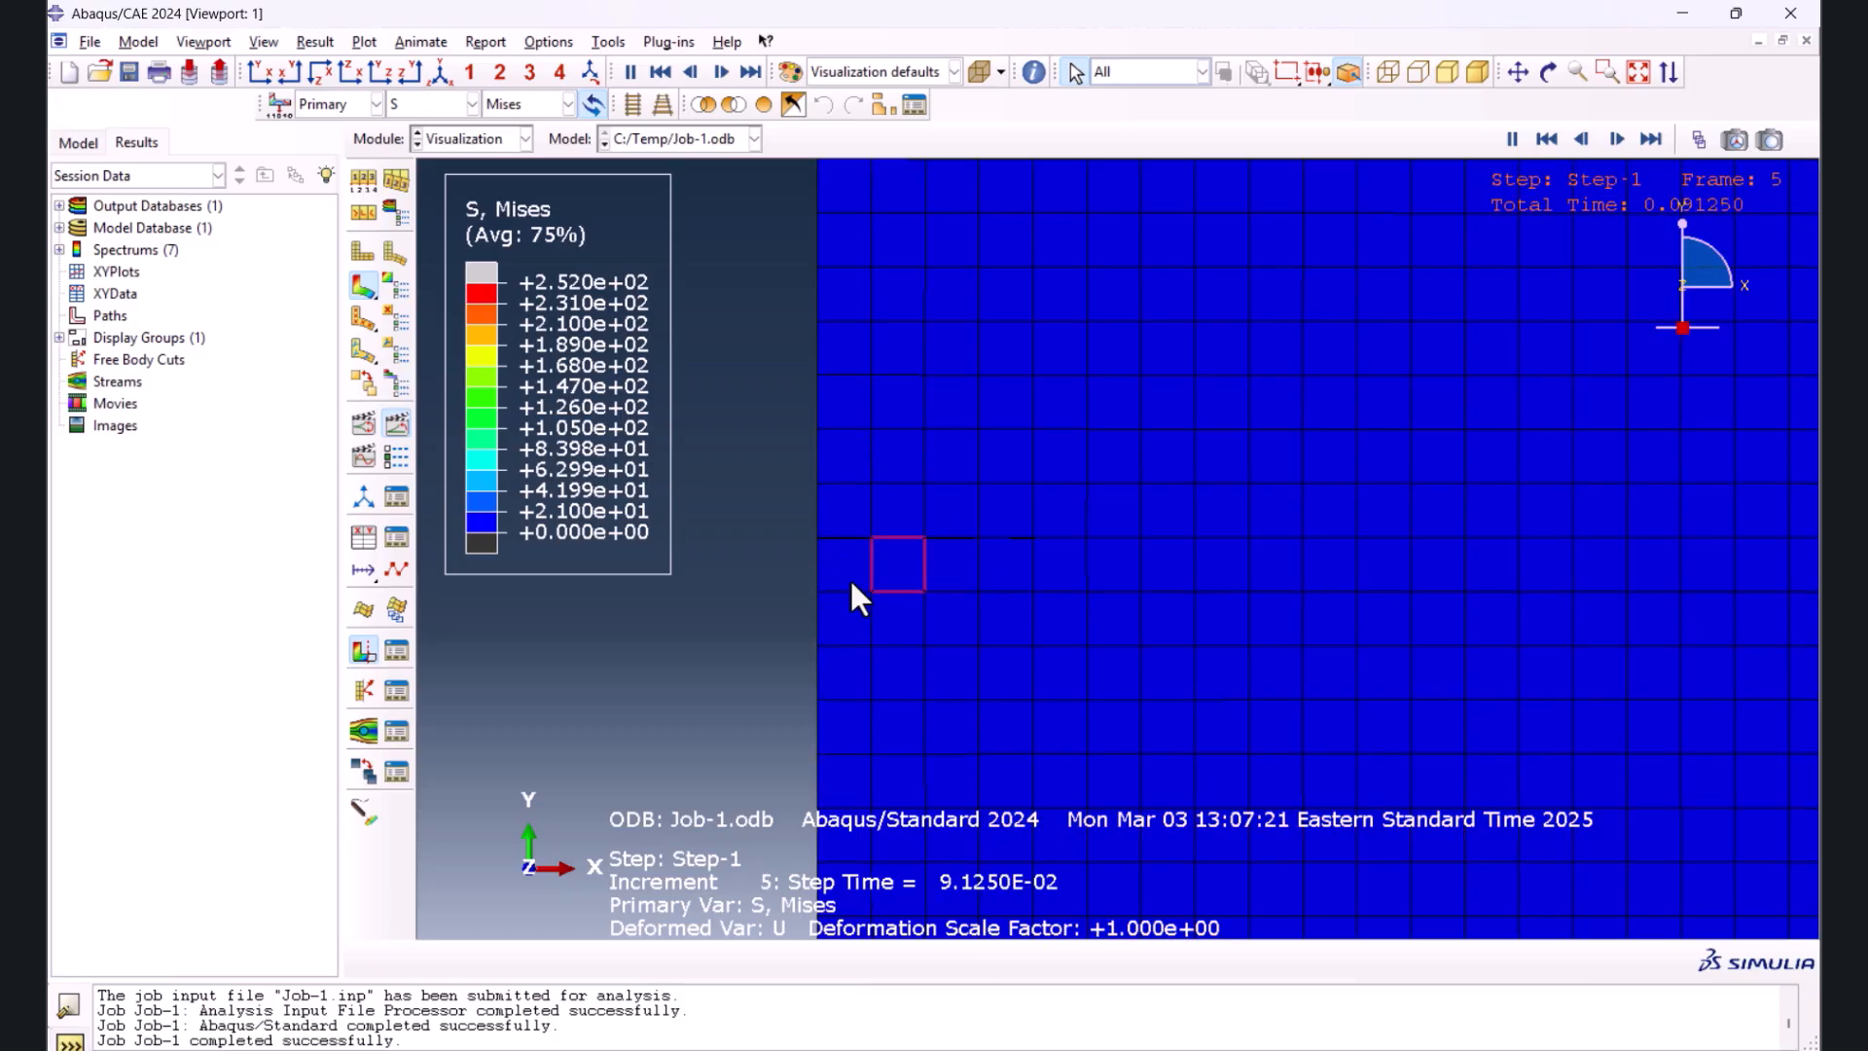
scroll(1012, 681, down, 3)
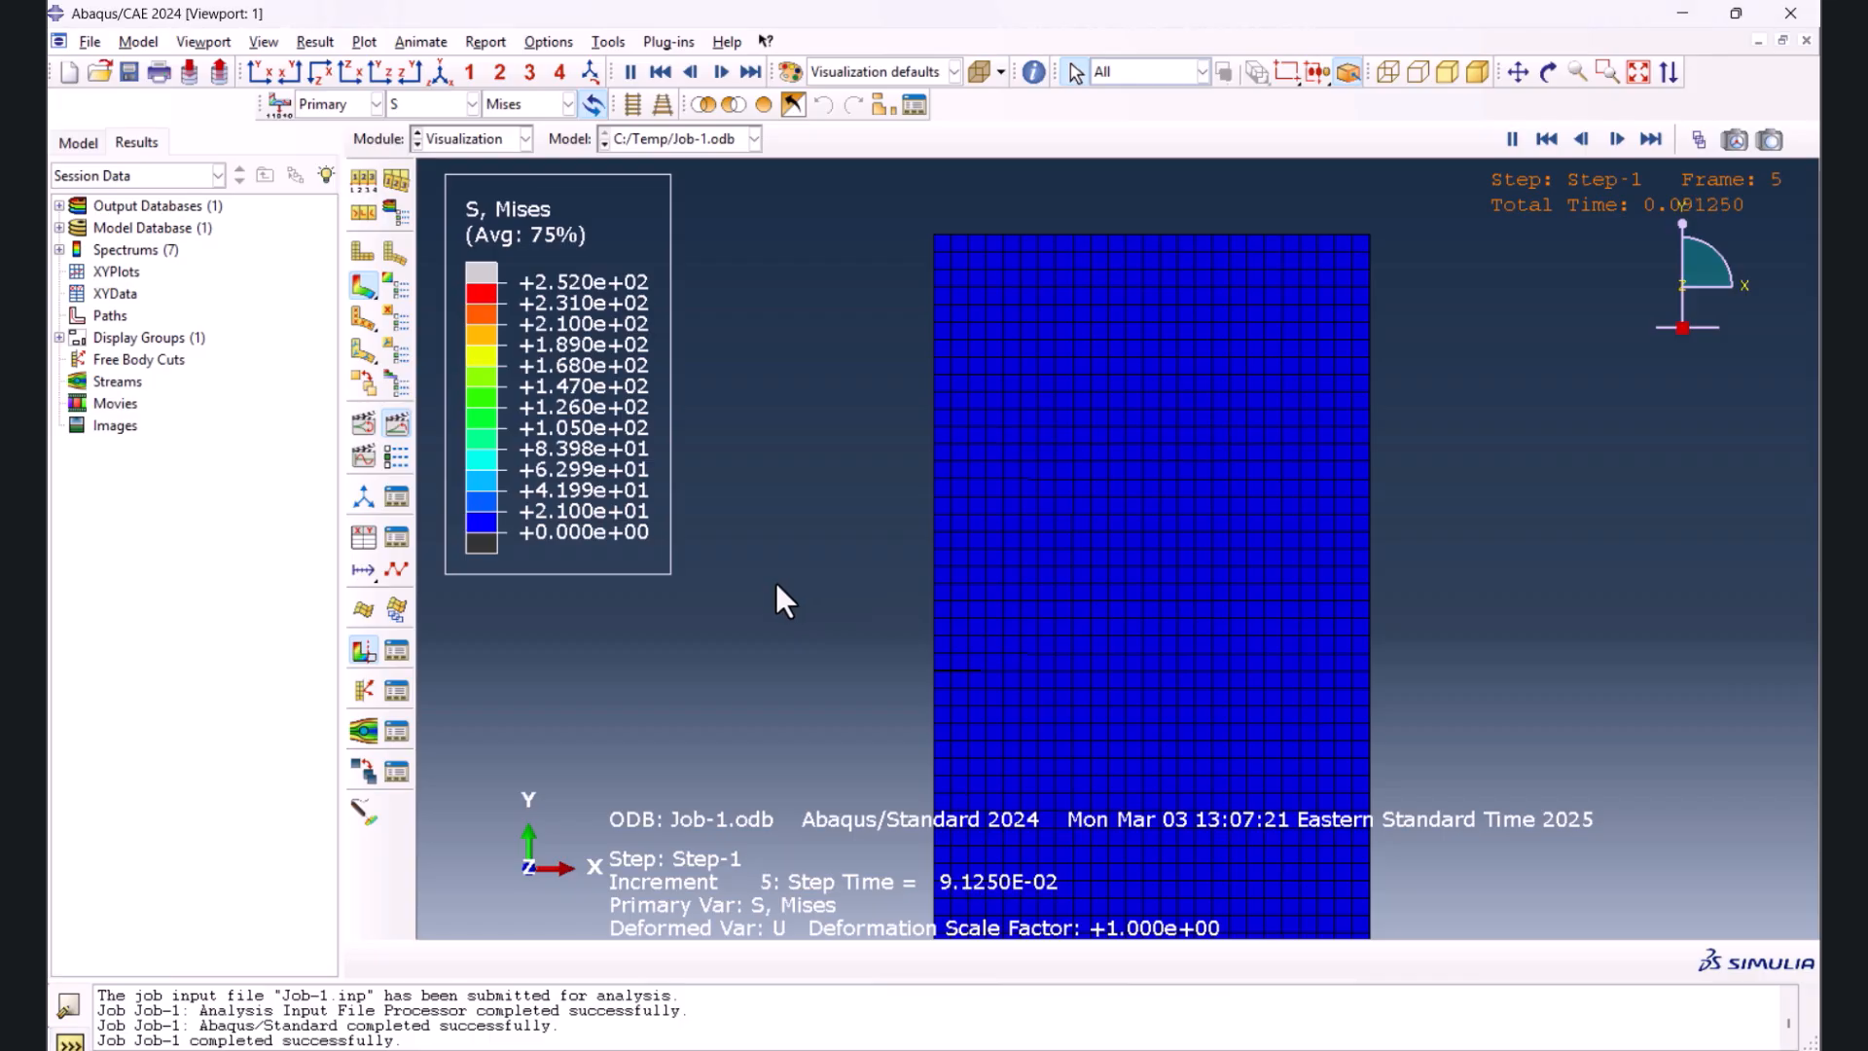
click(402, 424)
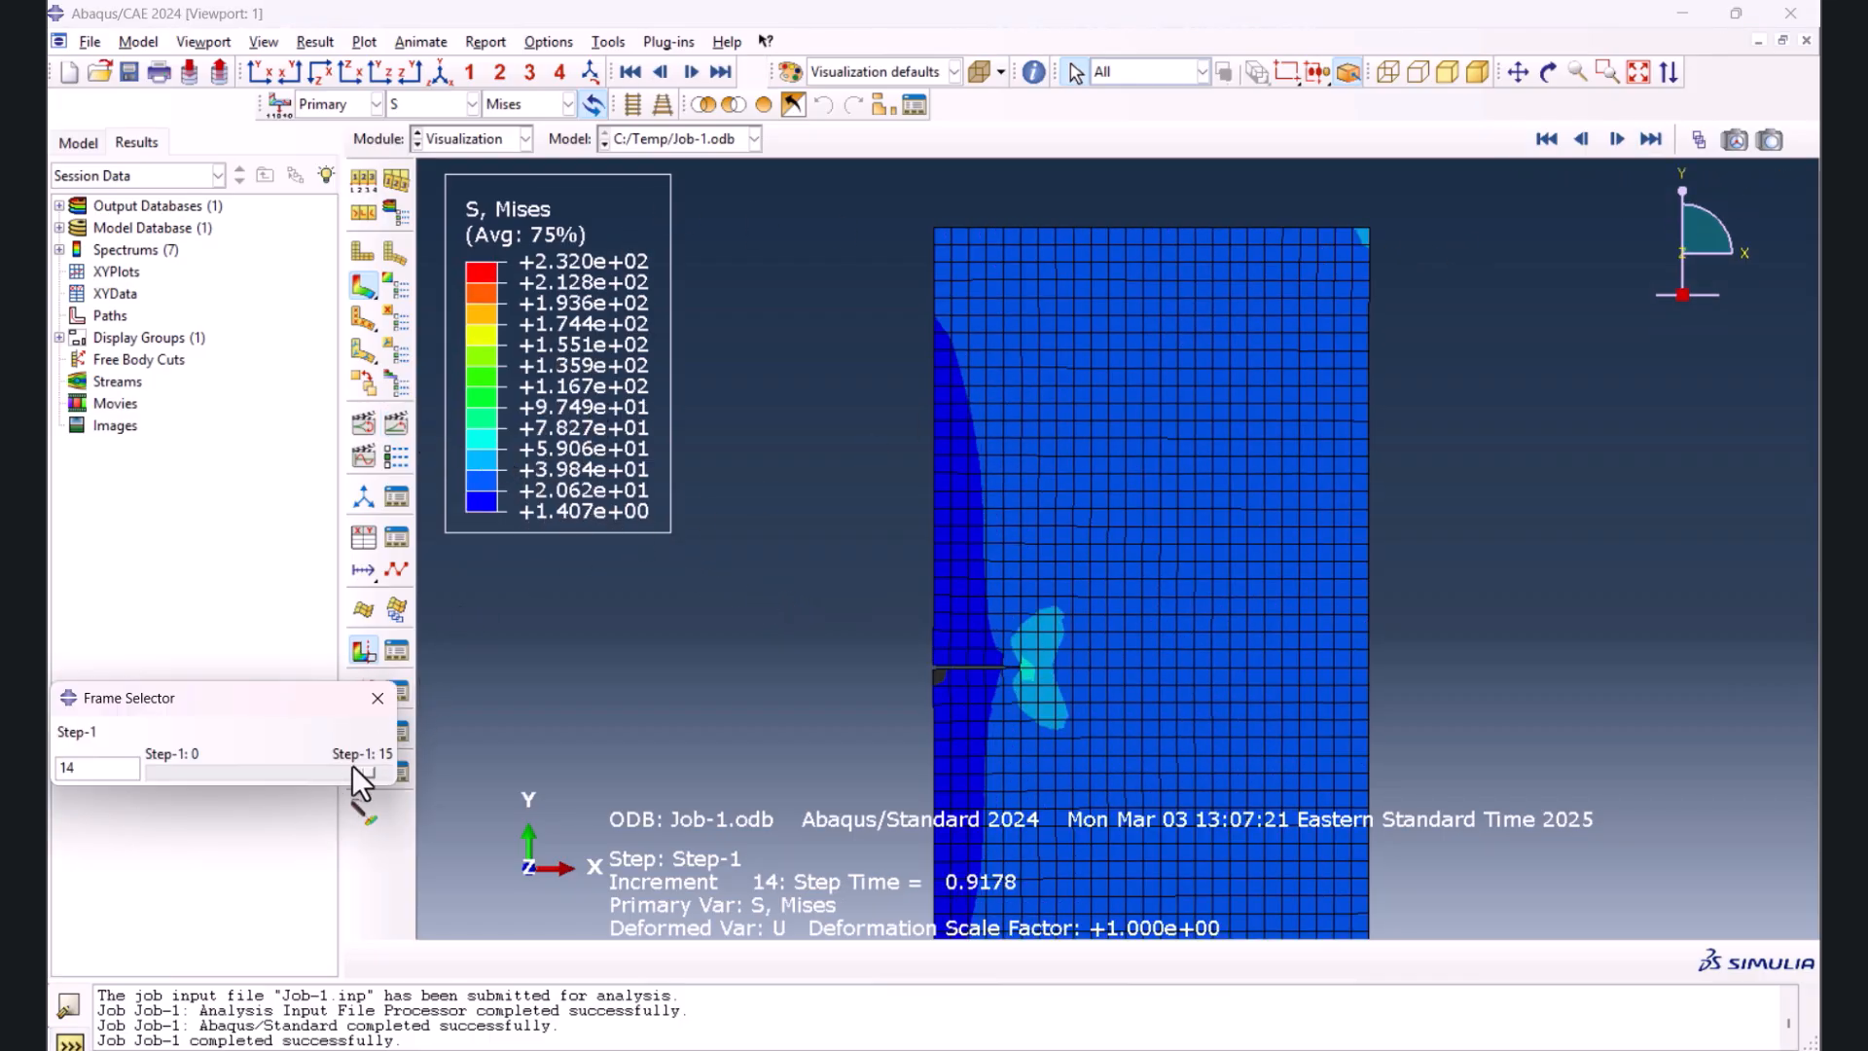
click(348, 768)
click(378, 698)
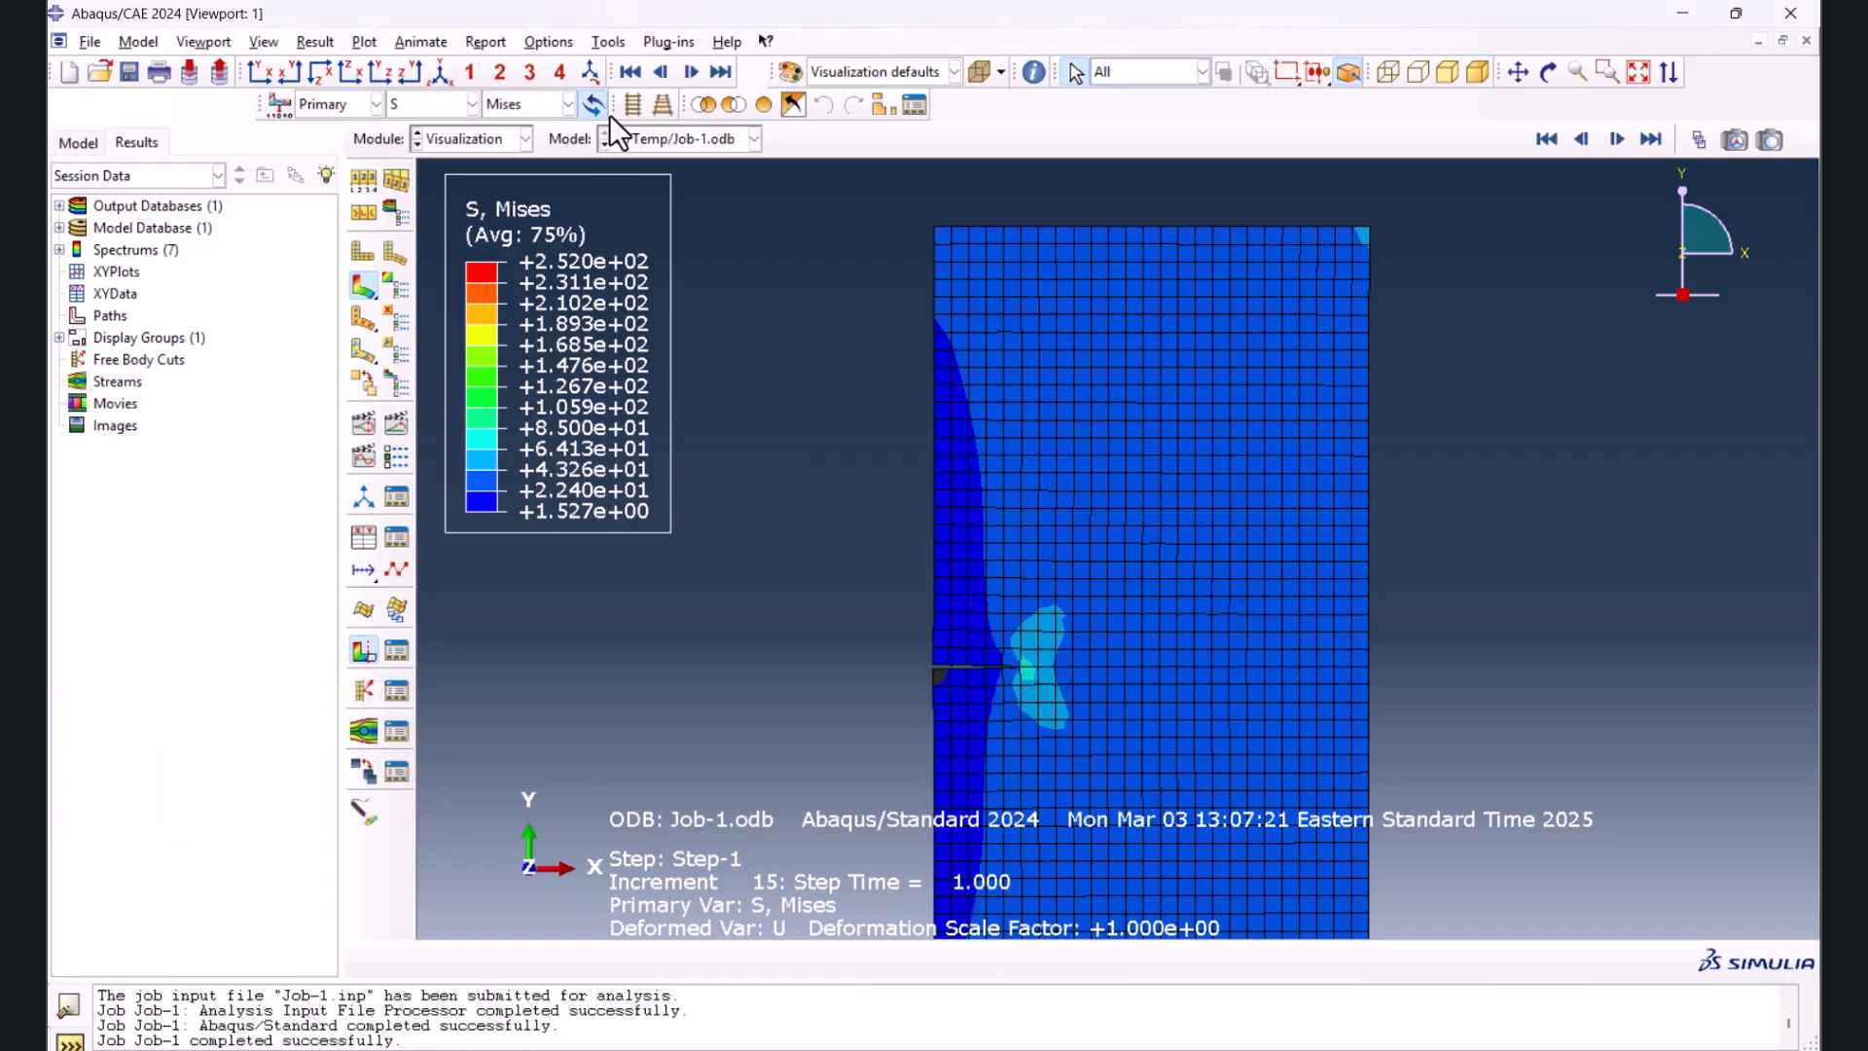
- Plot the PHILSM level set contours around the crack, followed by the PSILSM contours
click(428, 104)
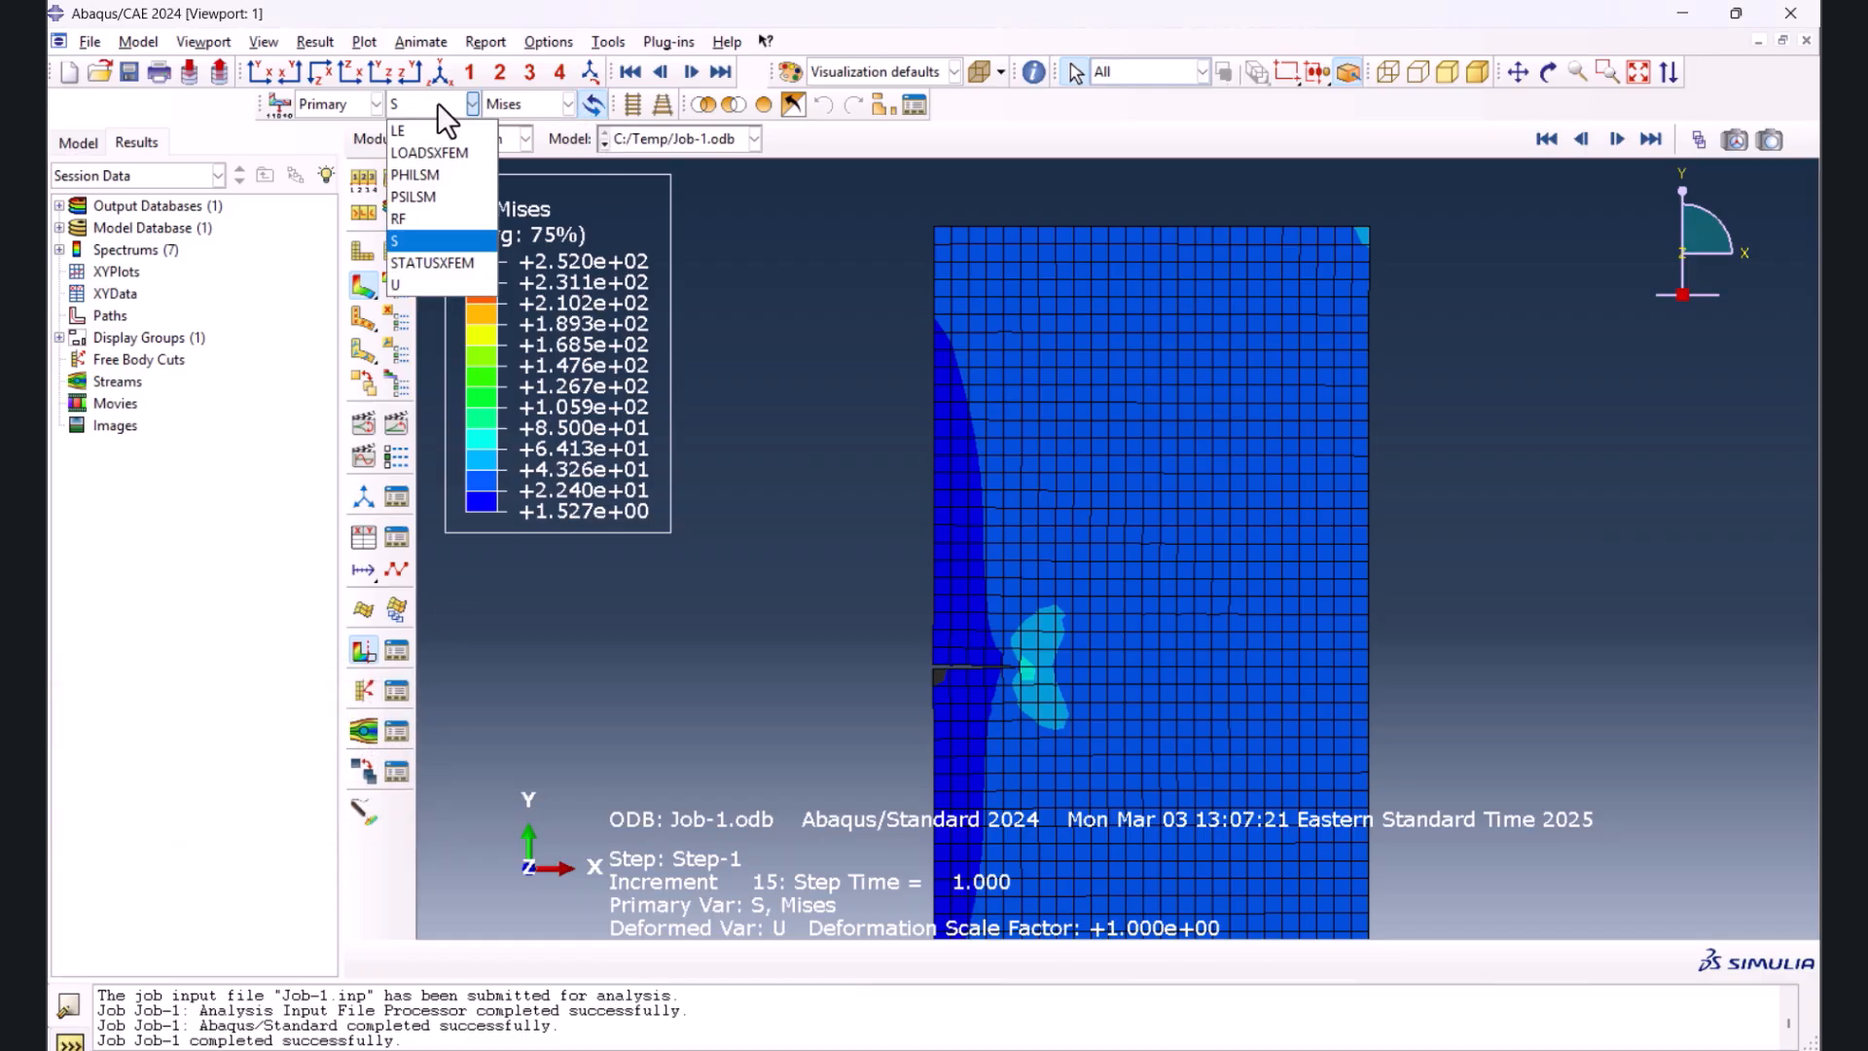
click(440, 174)
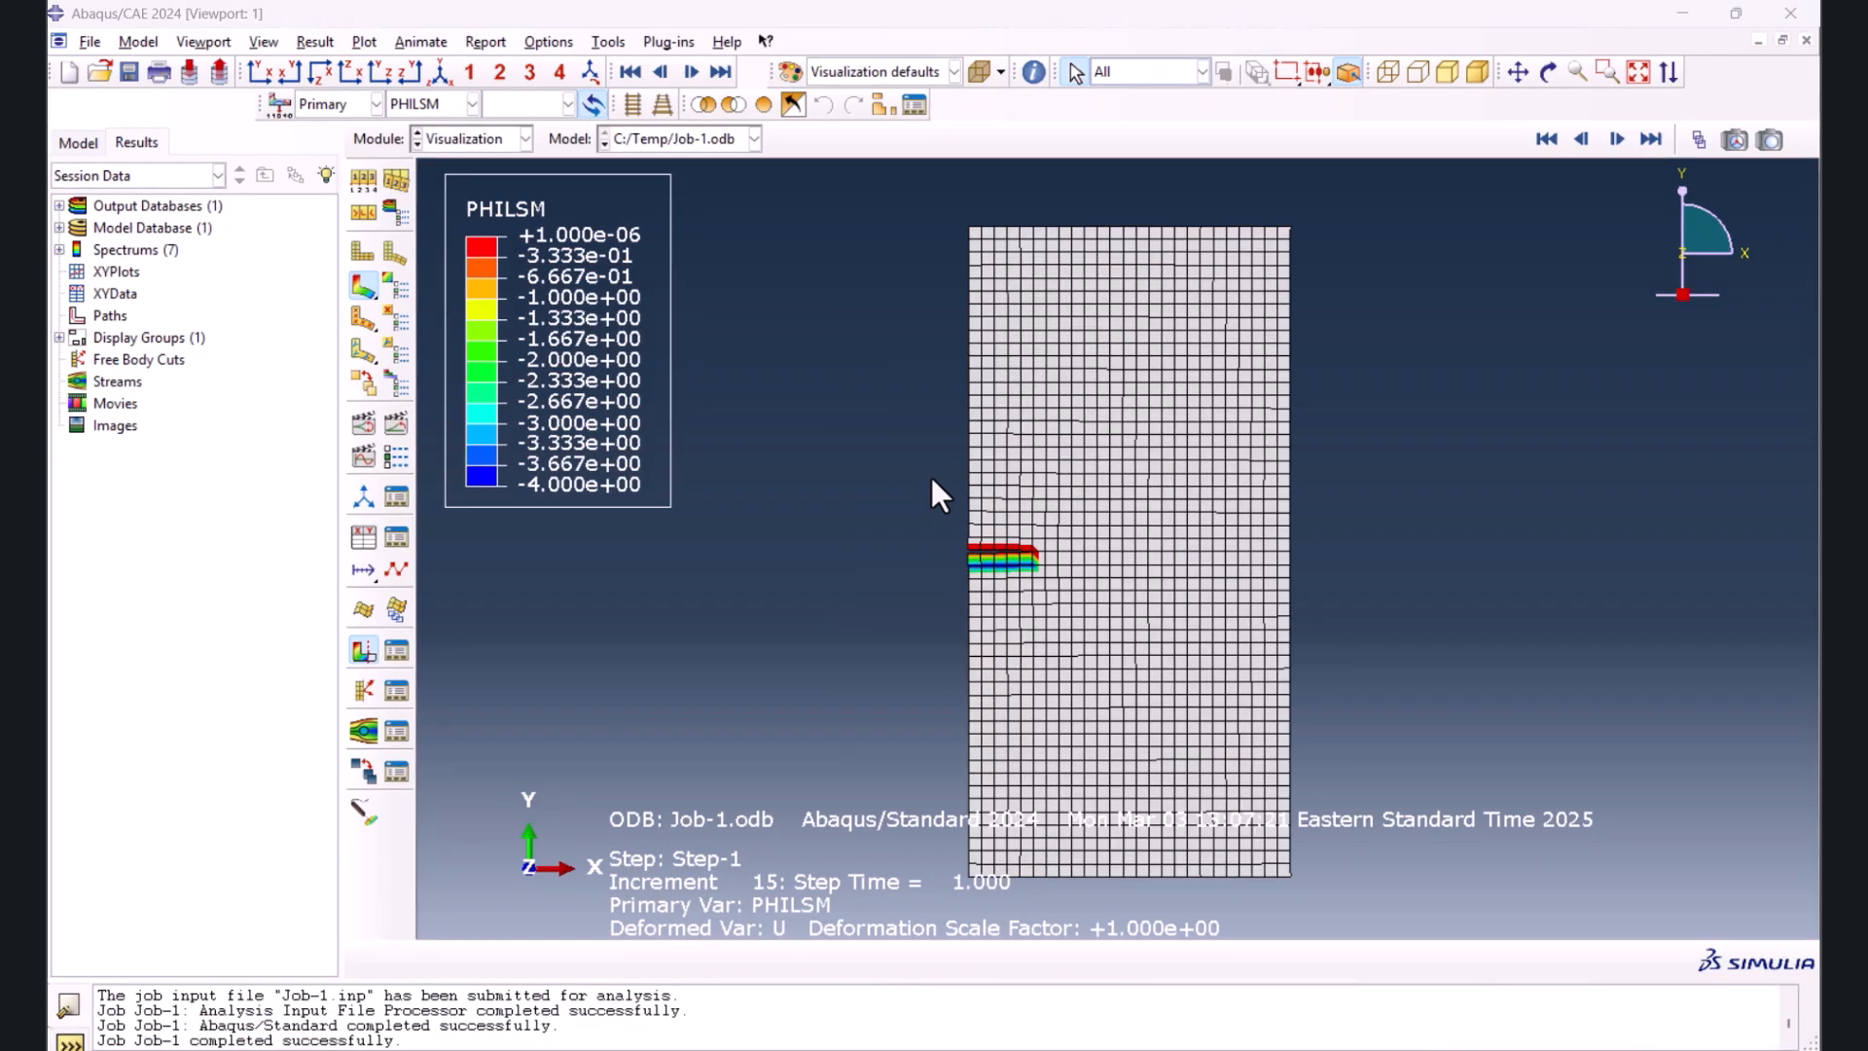
scroll(1032, 609, up, 8)
scroll(988, 611, up, 1)
click(441, 107)
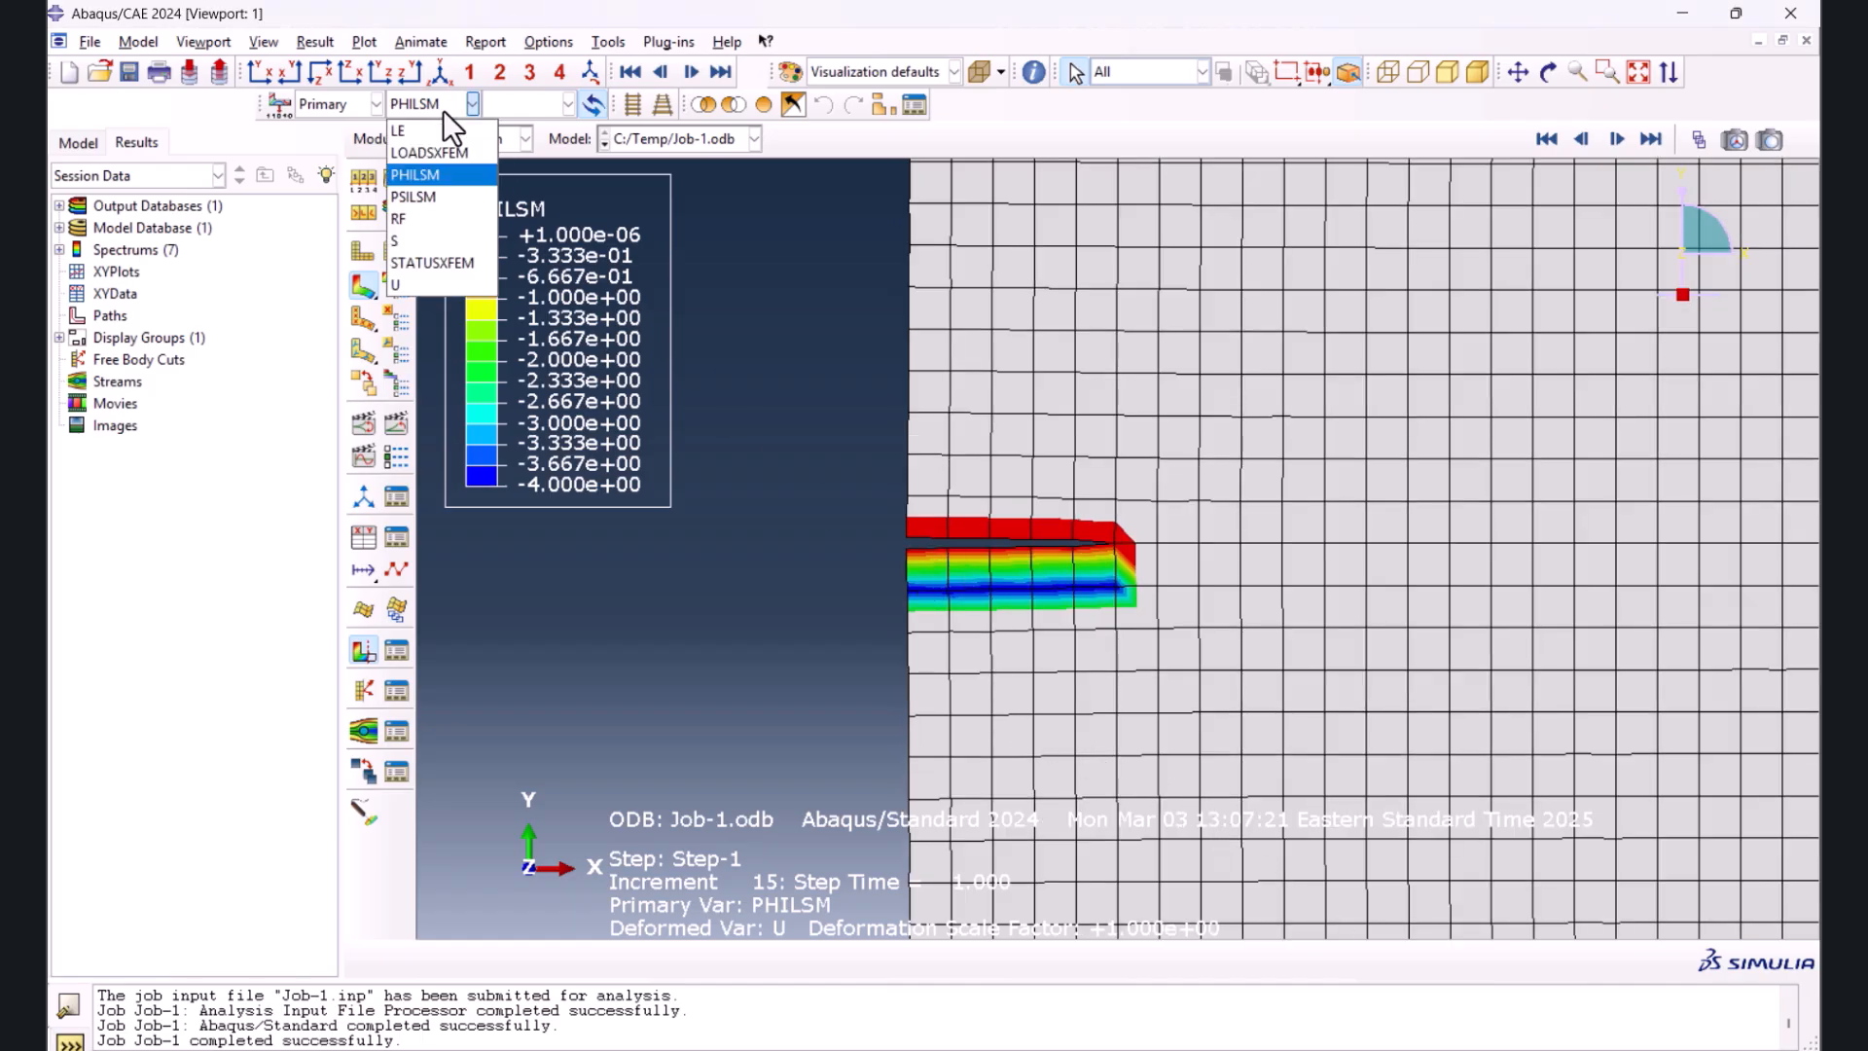
click(452, 201)
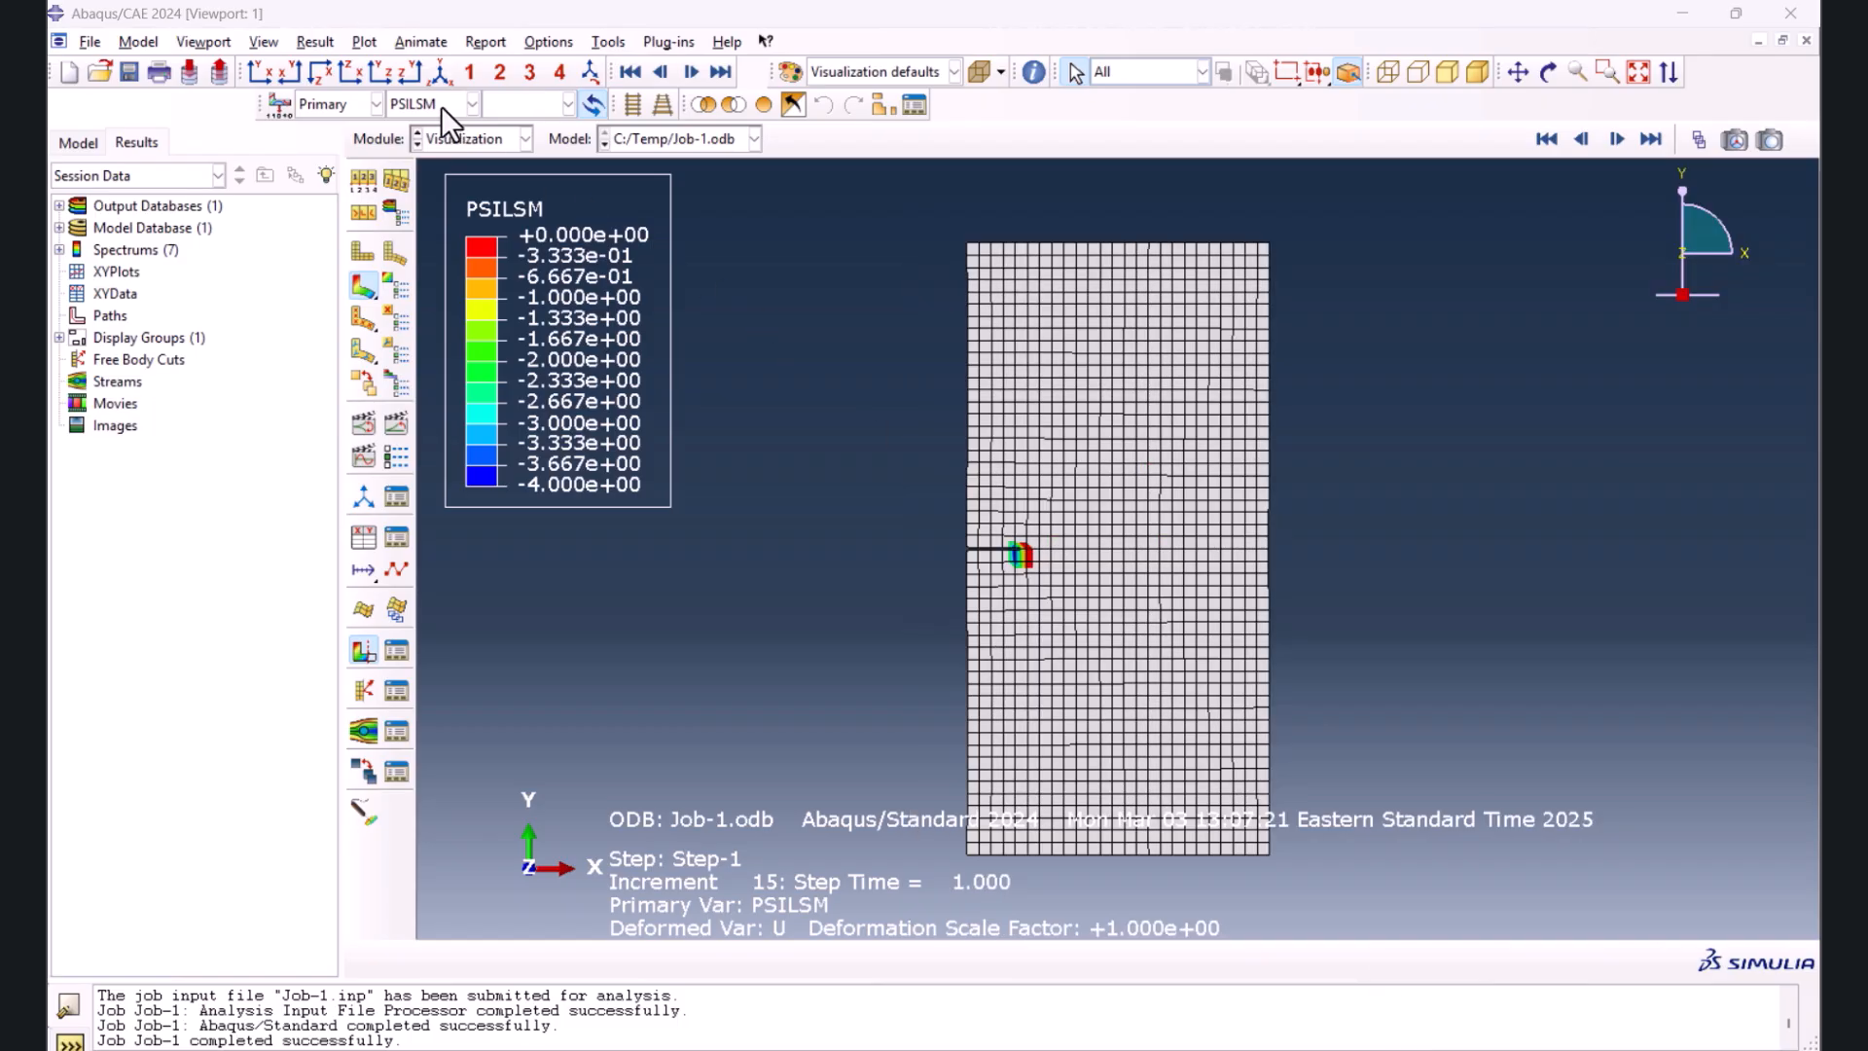
- Plot the displacement magnitude U and limit the visible edges to feature edges
click(441, 107)
click(433, 285)
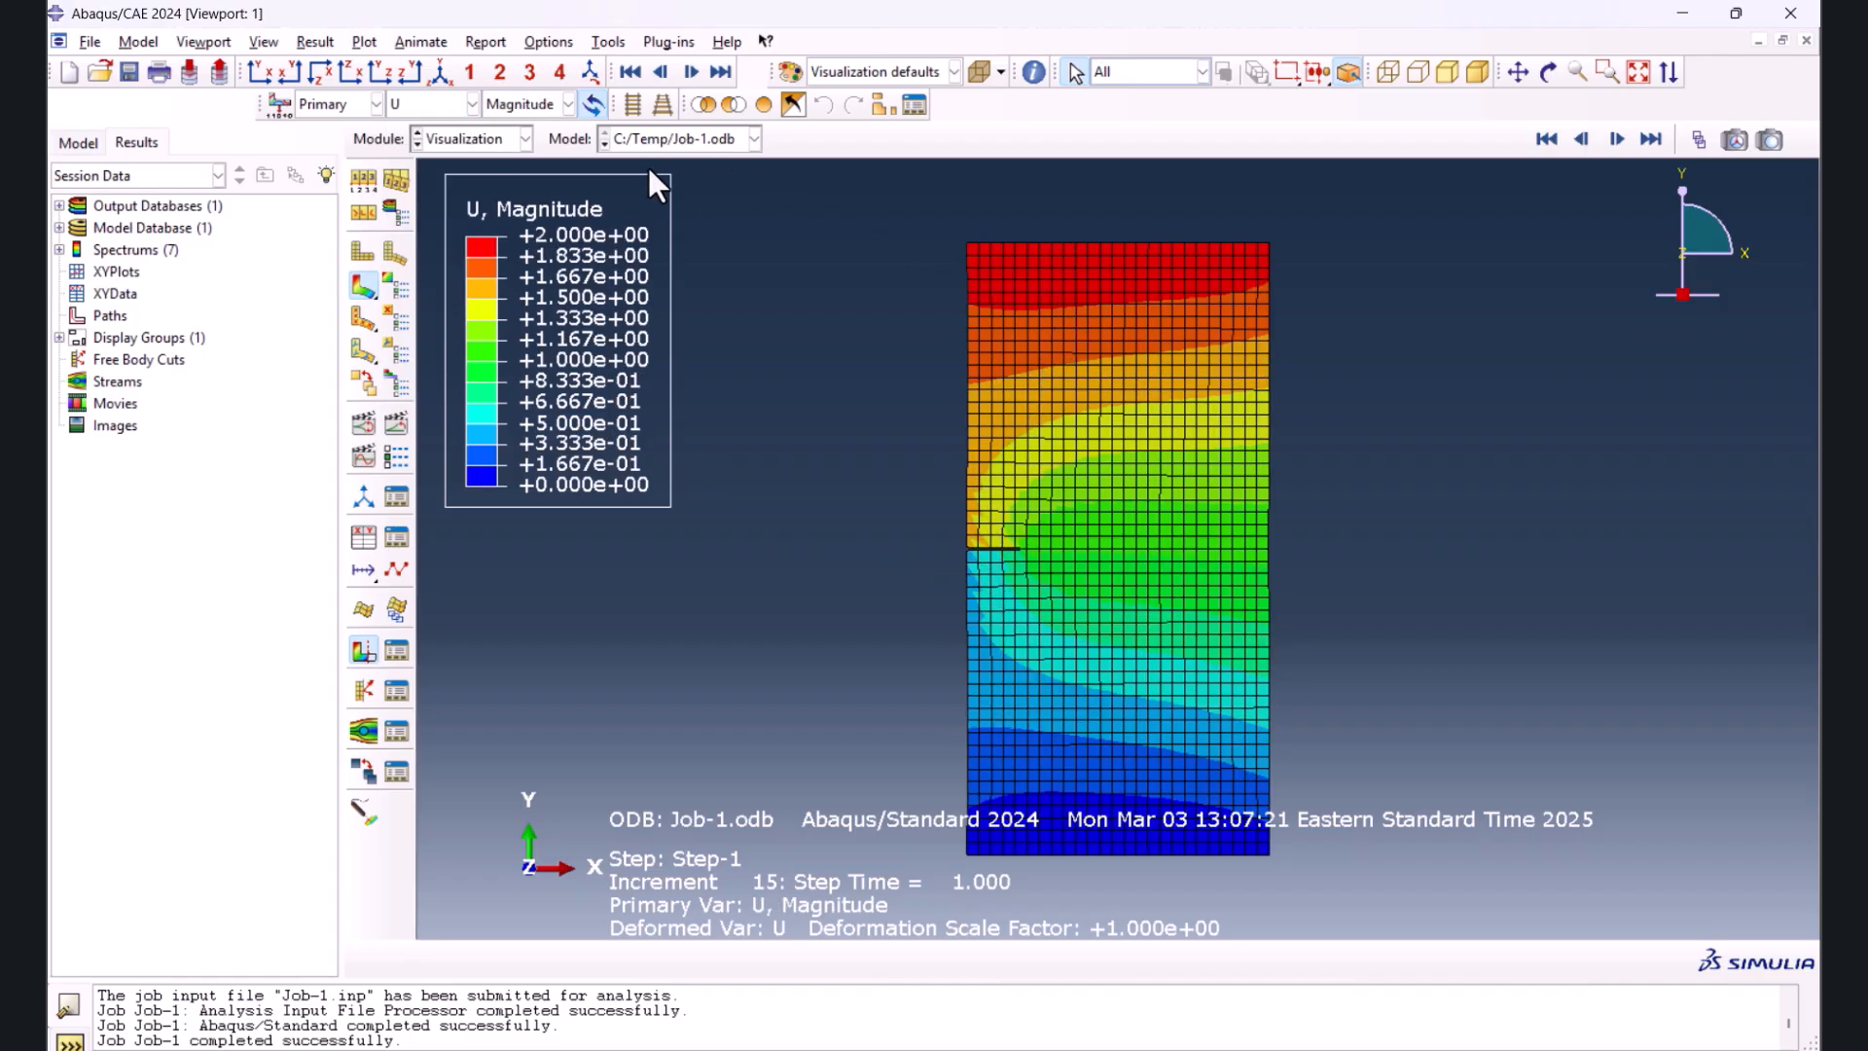
click(549, 43)
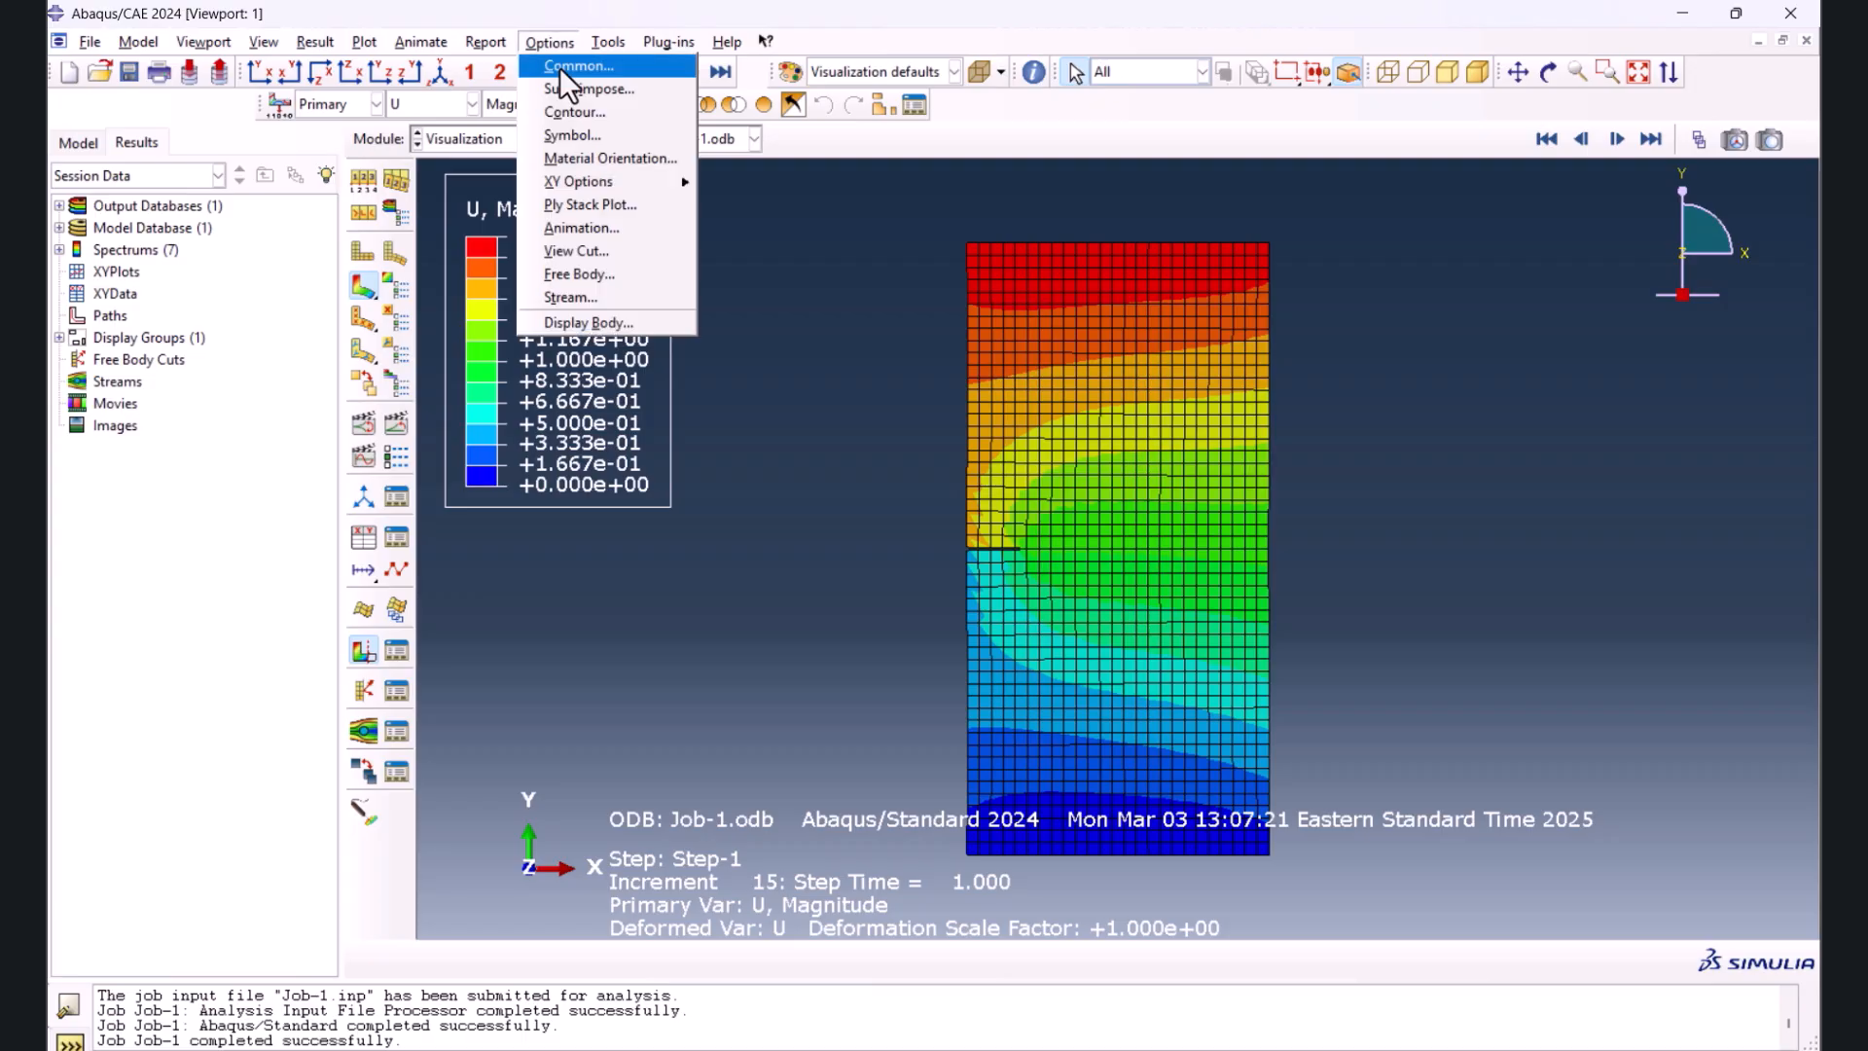
click(561, 67)
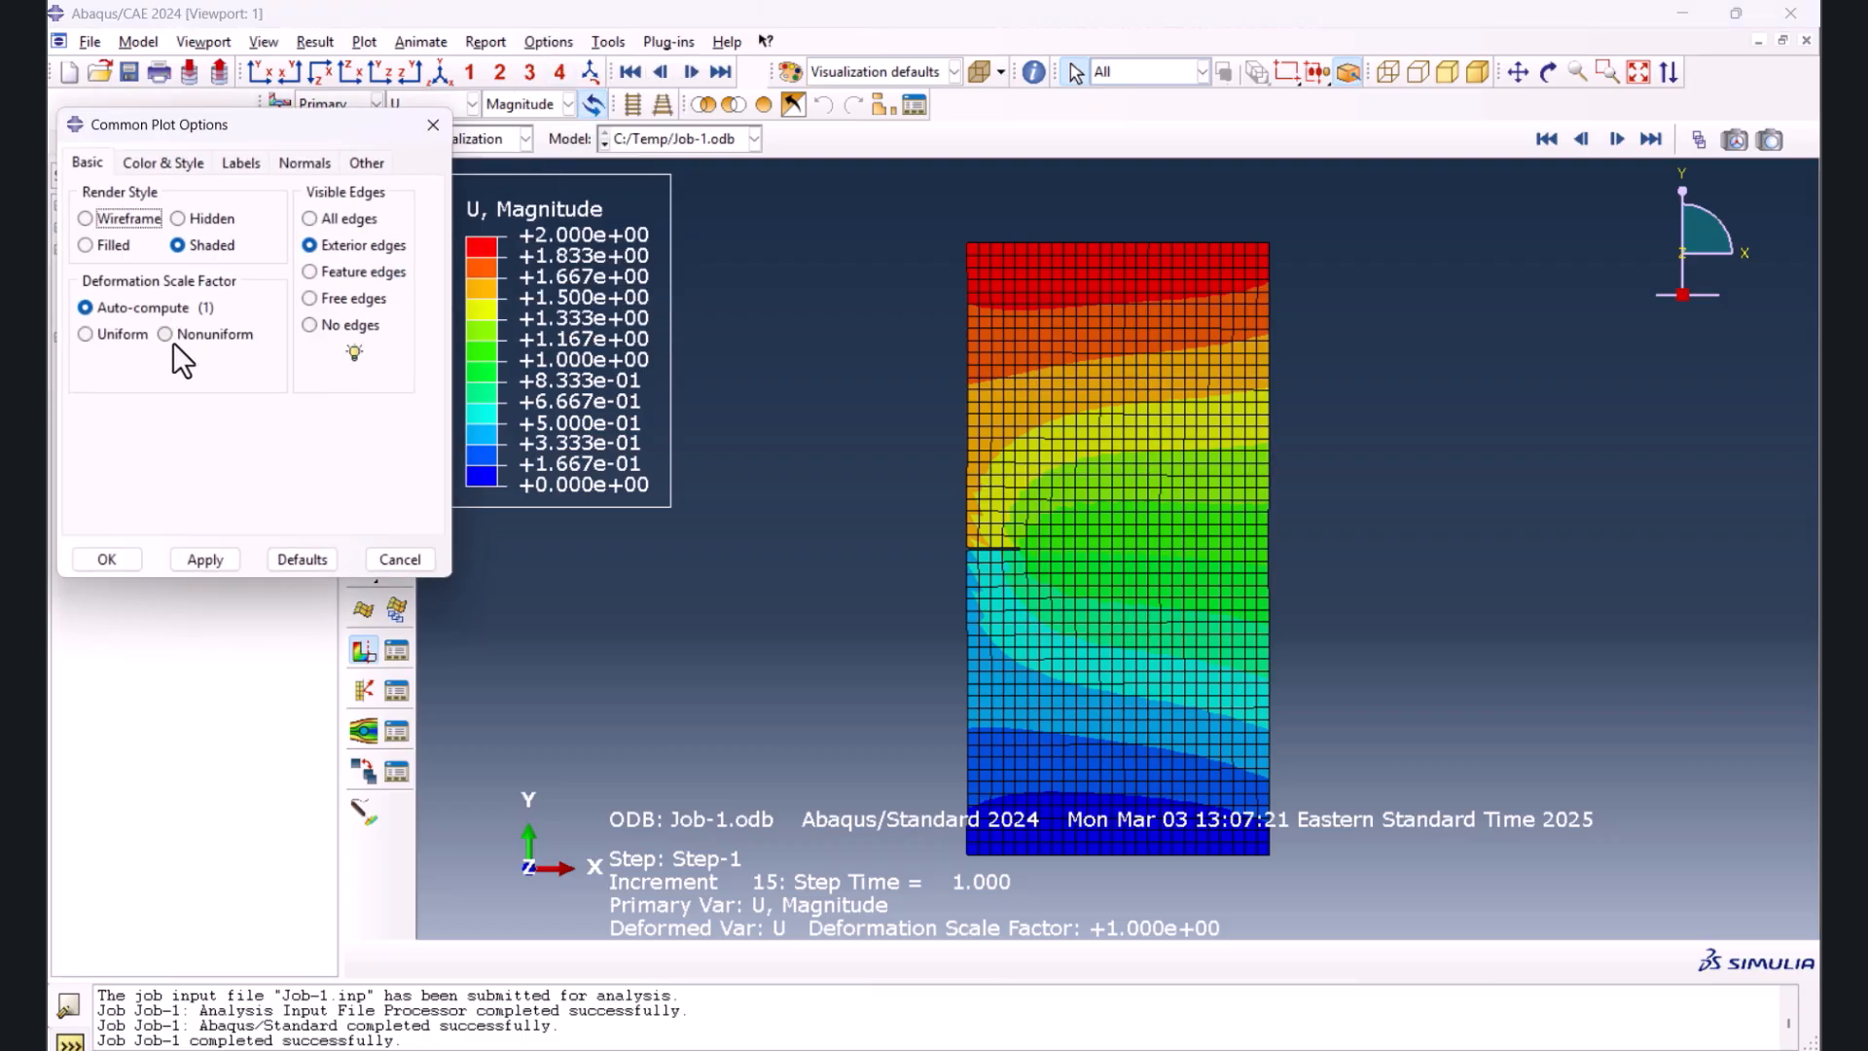
click(309, 271)
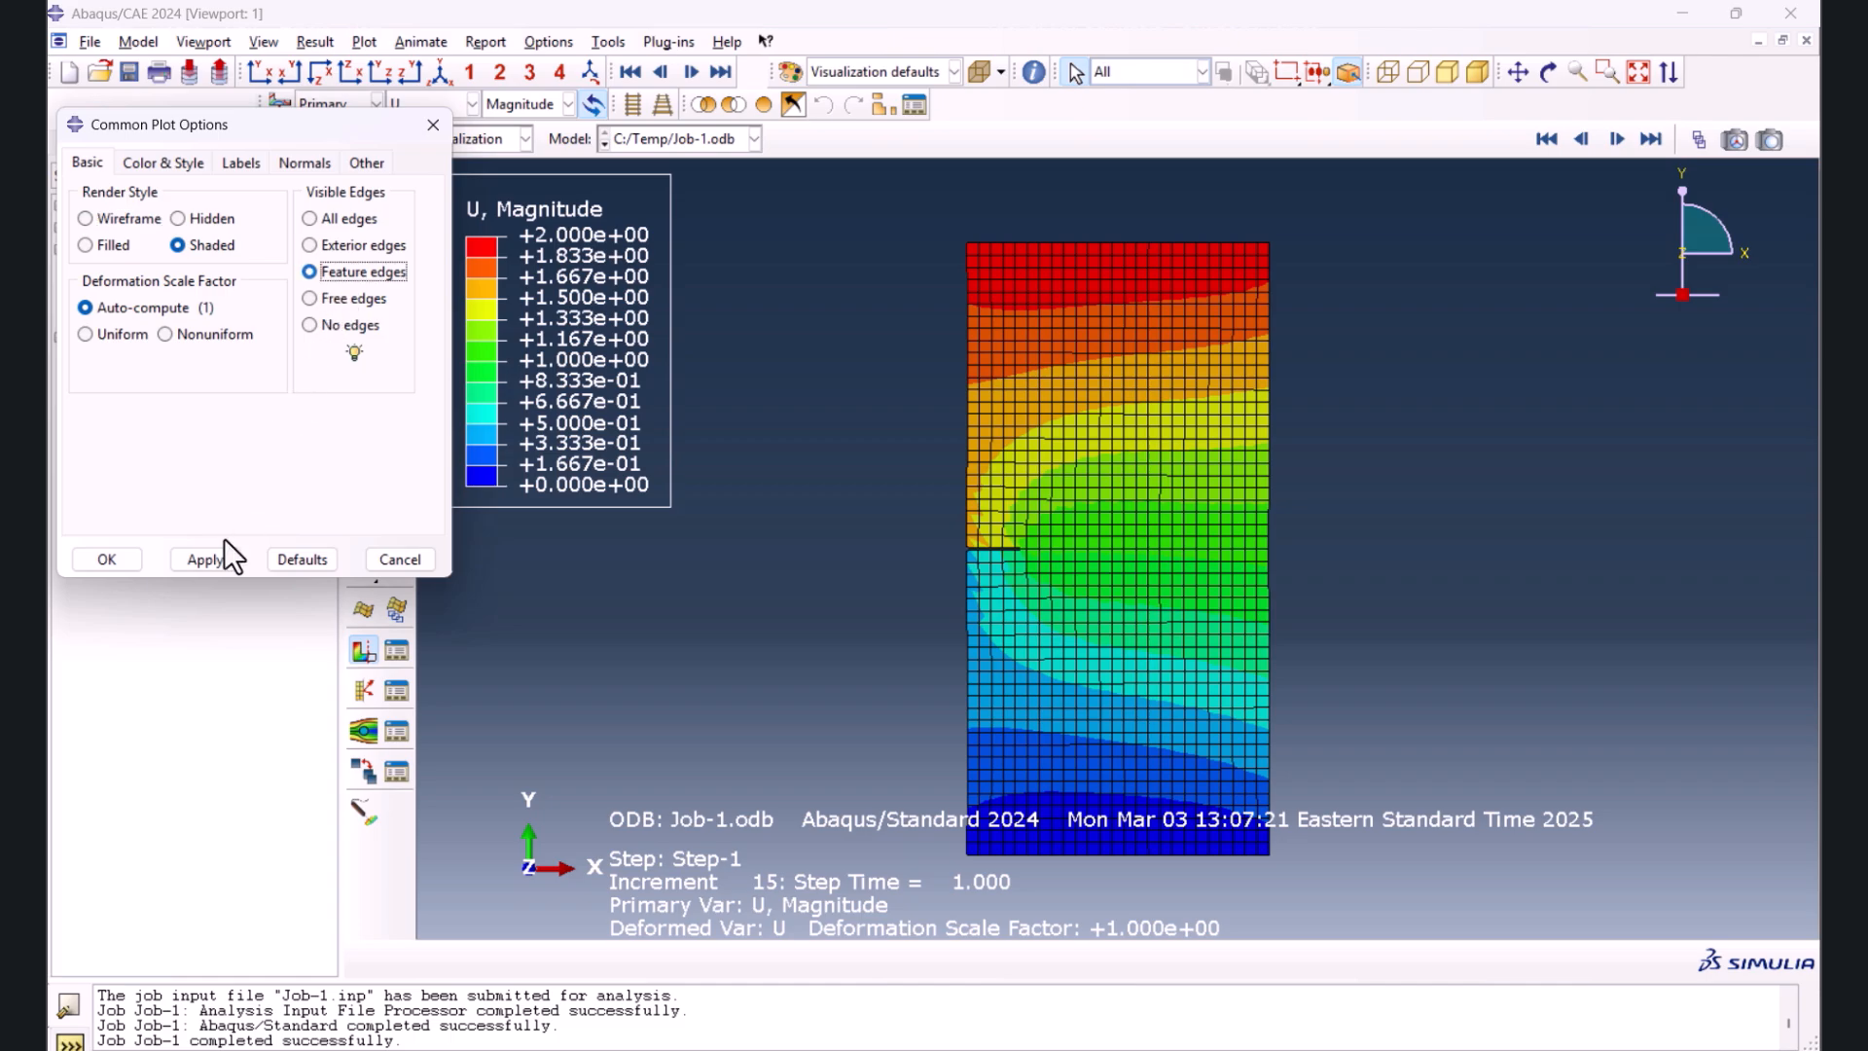
click(209, 559)
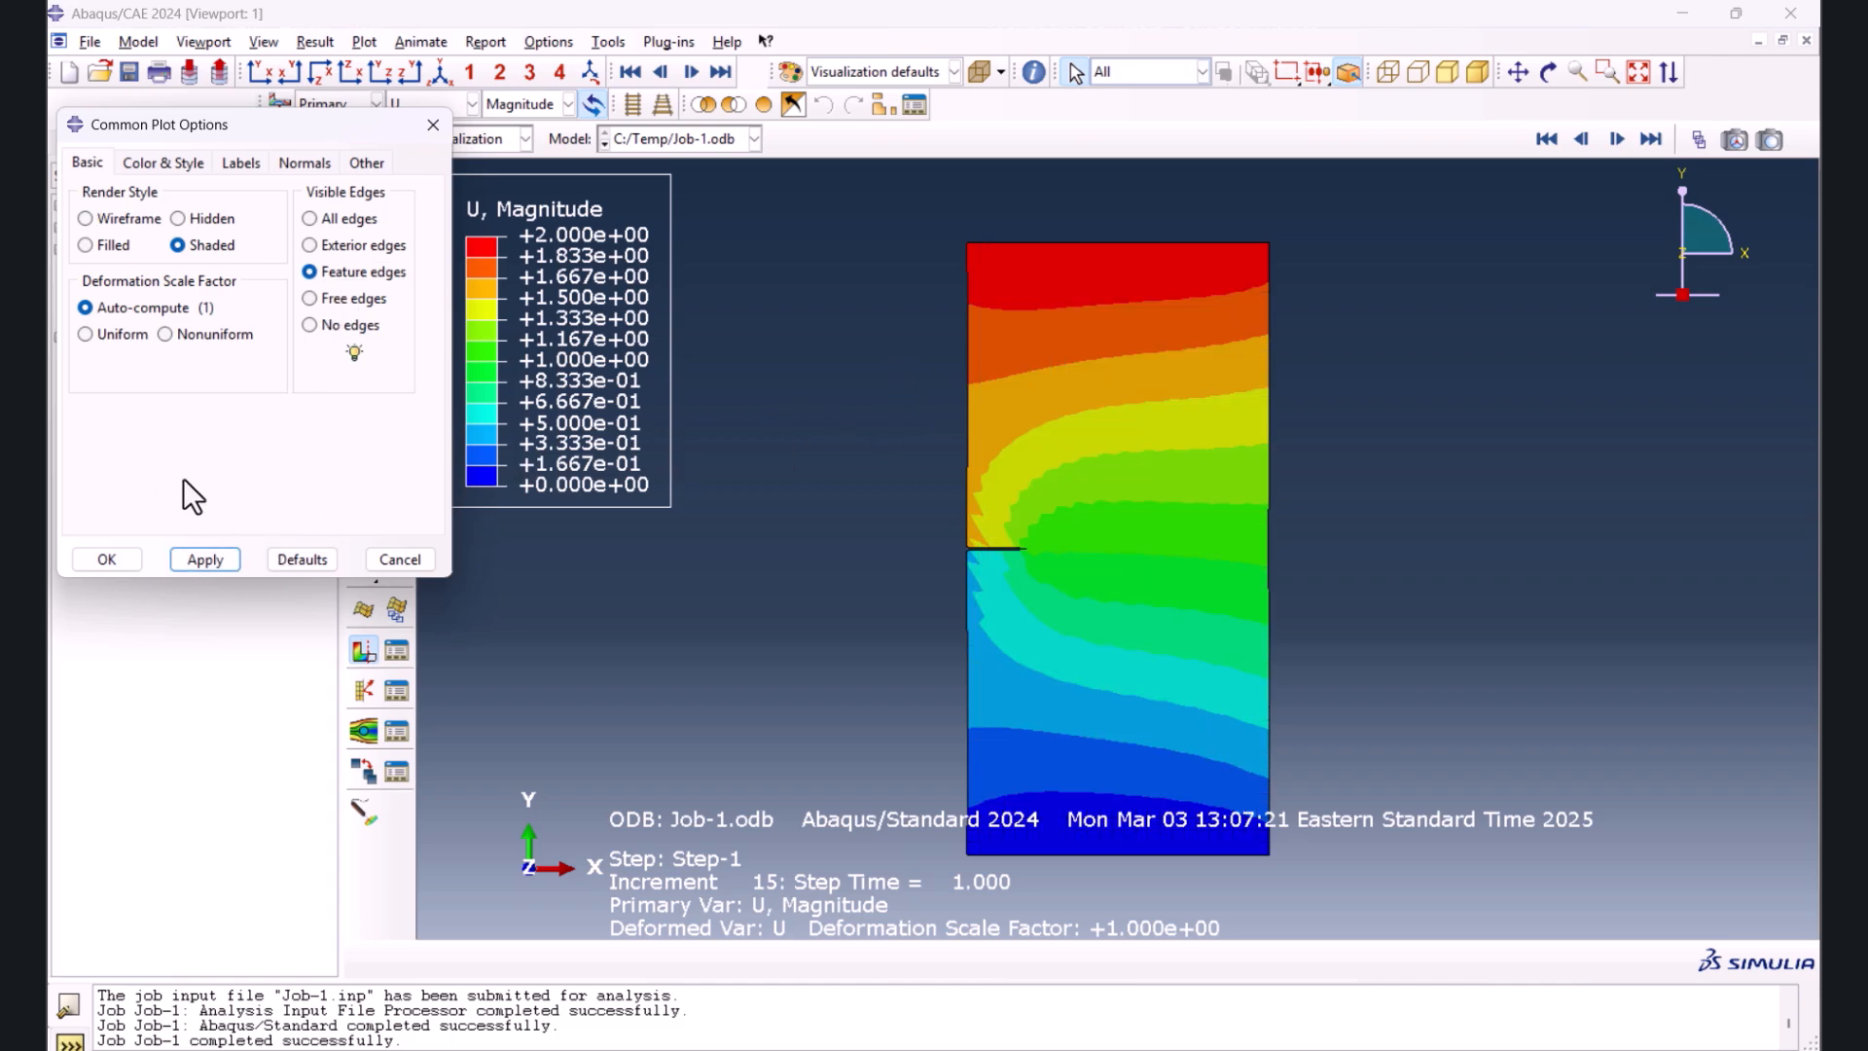
- Set a uniform deformation scale factor of 10 in the common plot options to exaggerate the crack opening
scroll(982, 560, up, 3)
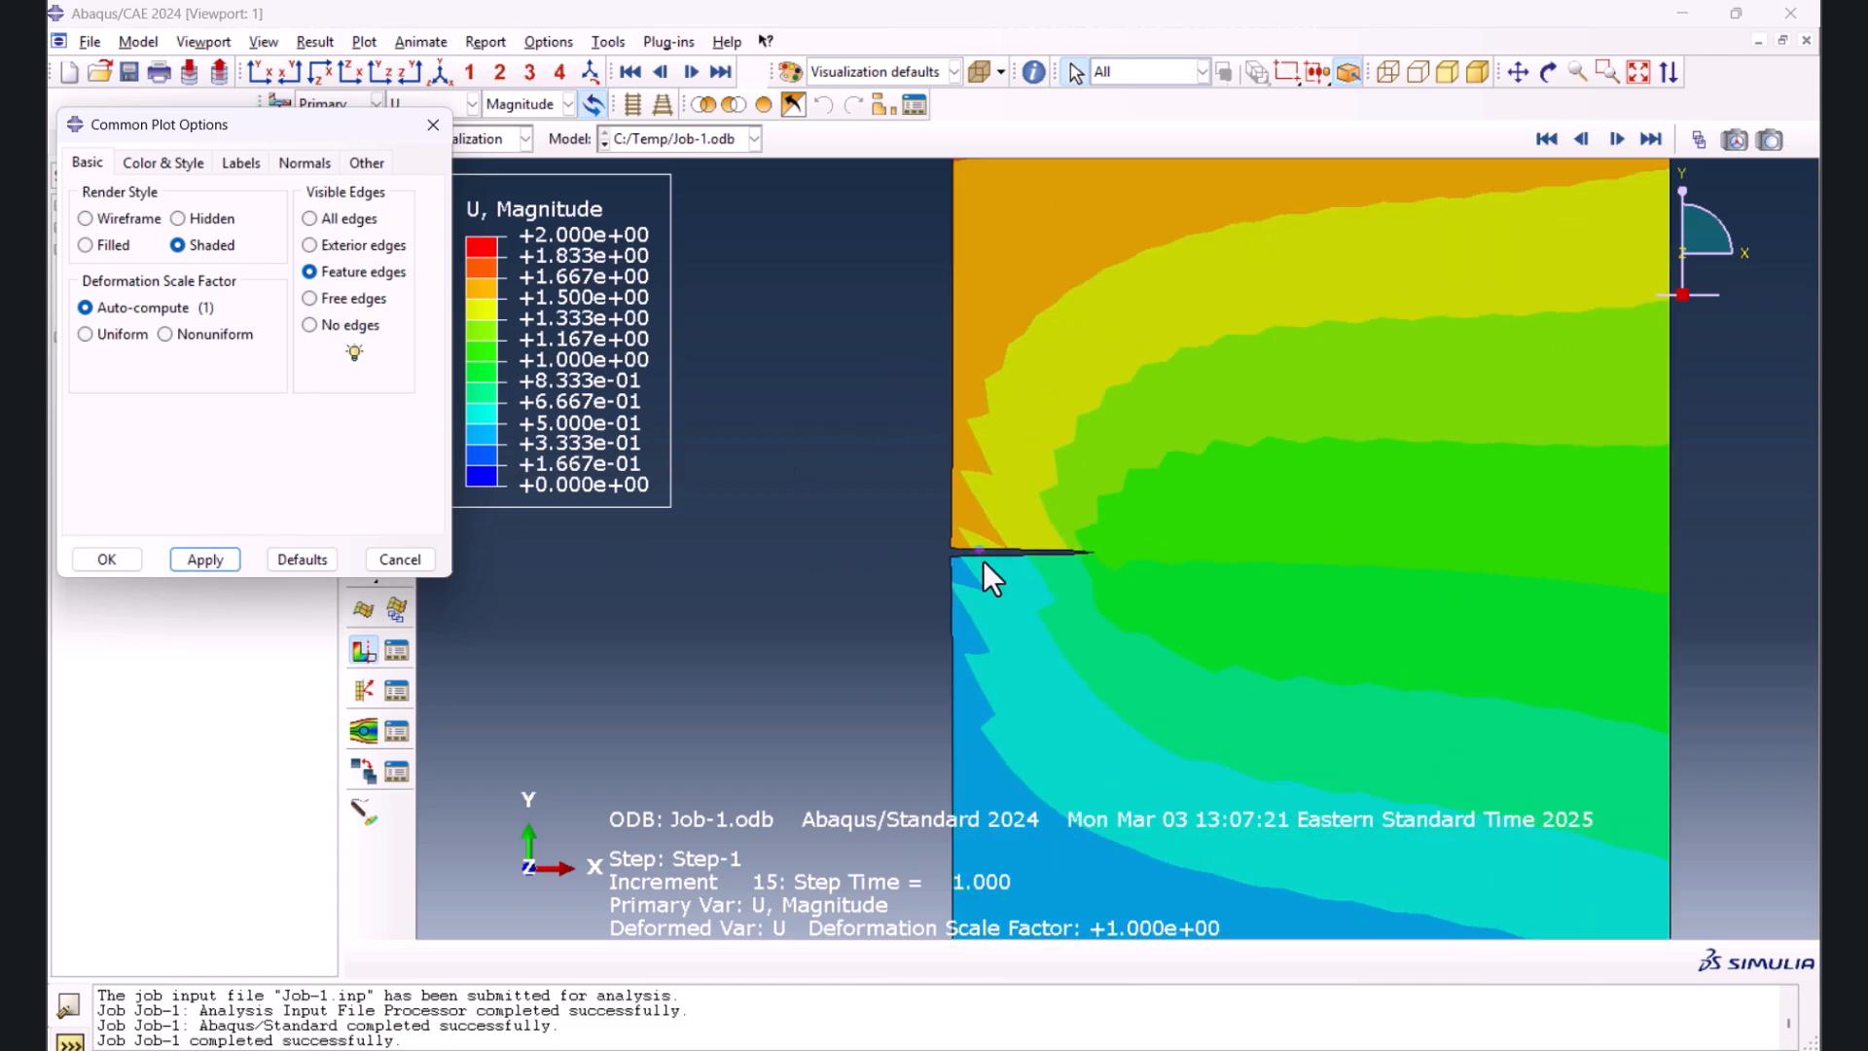
click(121, 333)
scroll(786, 476, down, 5)
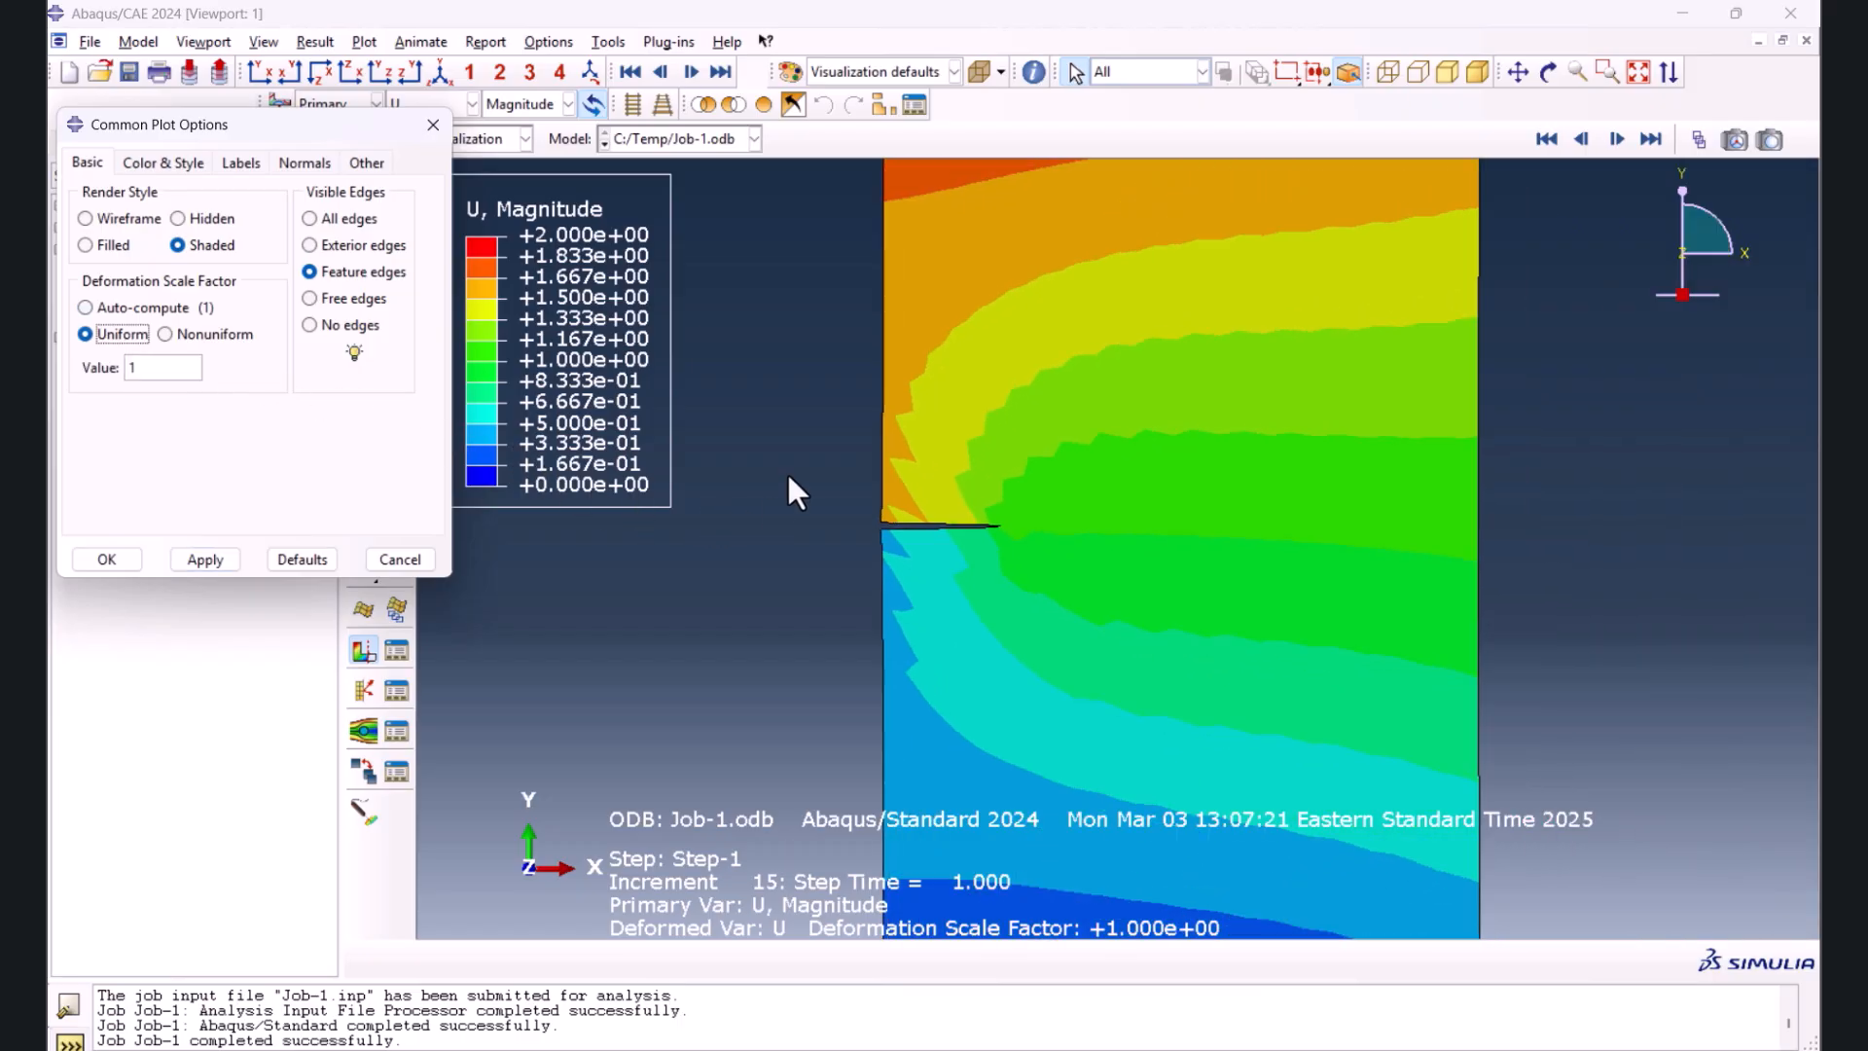
click(191, 373)
key(BackSpace)
text(10)
click(192, 569)
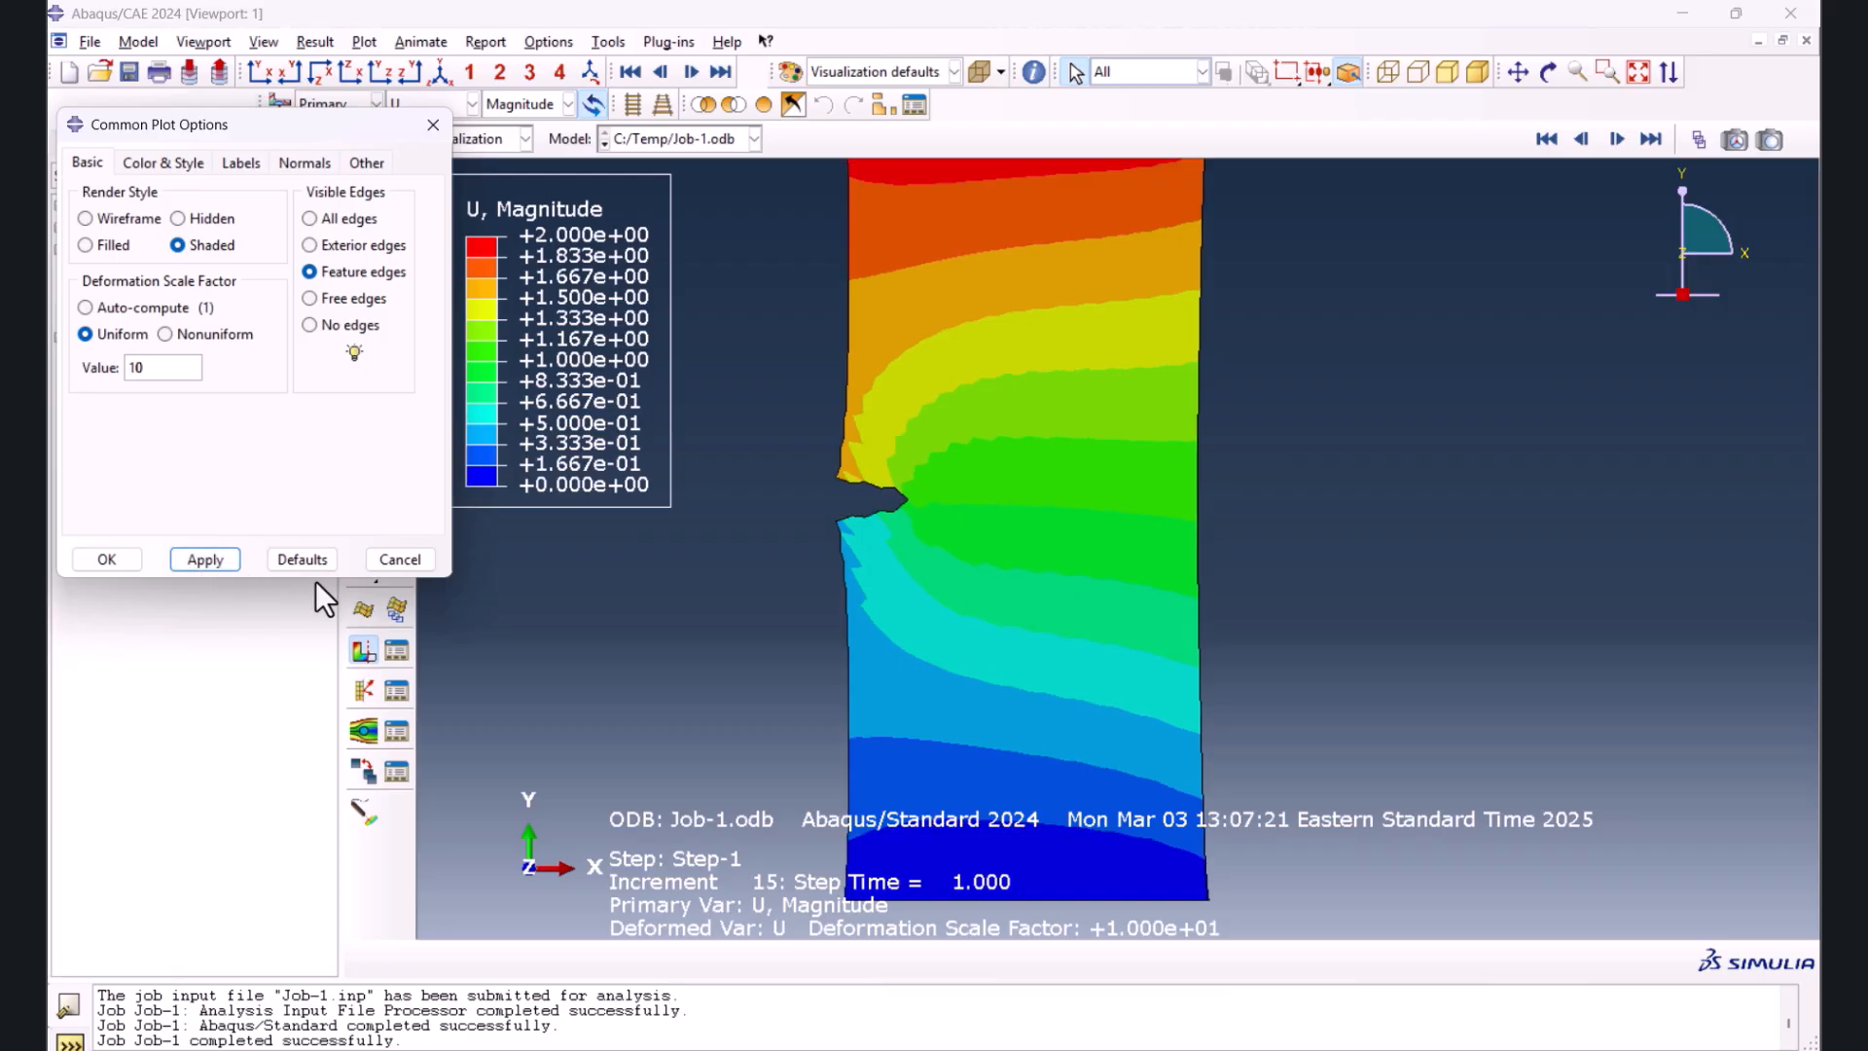
key(Escape)
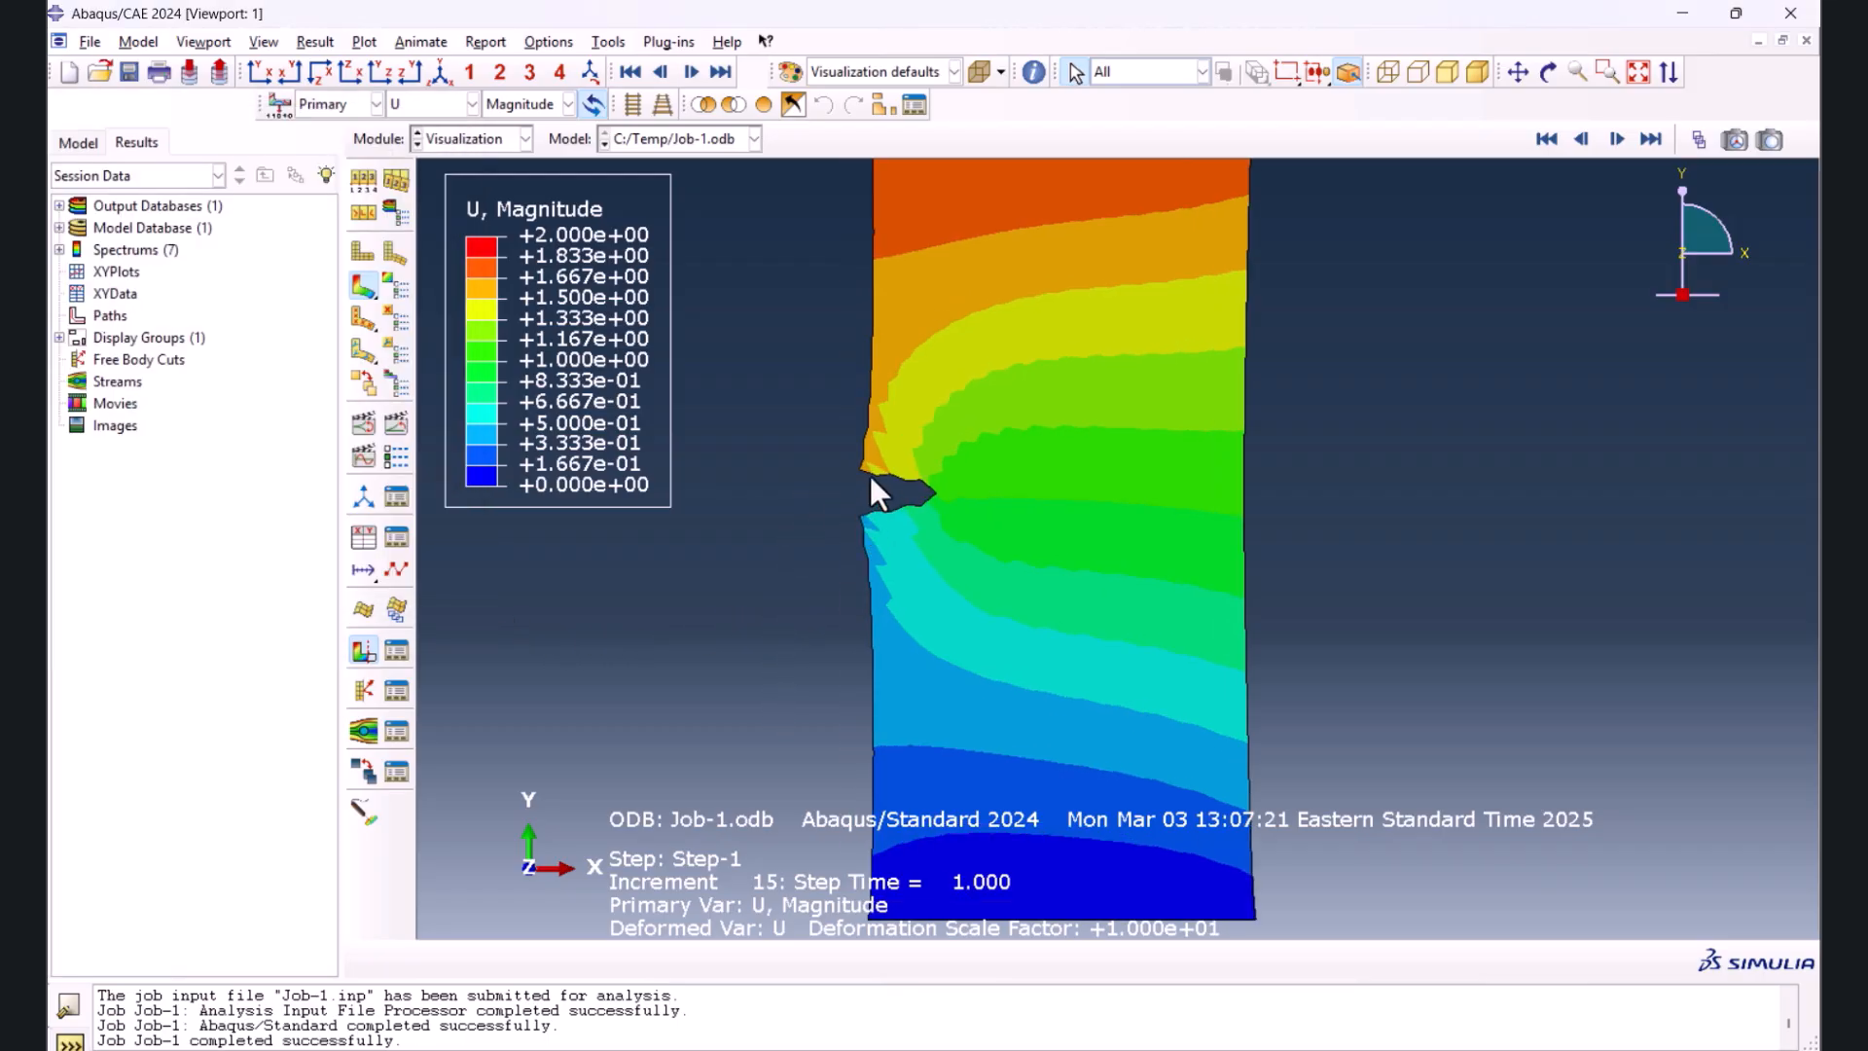
- Switch the contour variable back to stress S and examine the crack region
click(418, 103)
click(439, 238)
scroll(964, 515, up, 3)
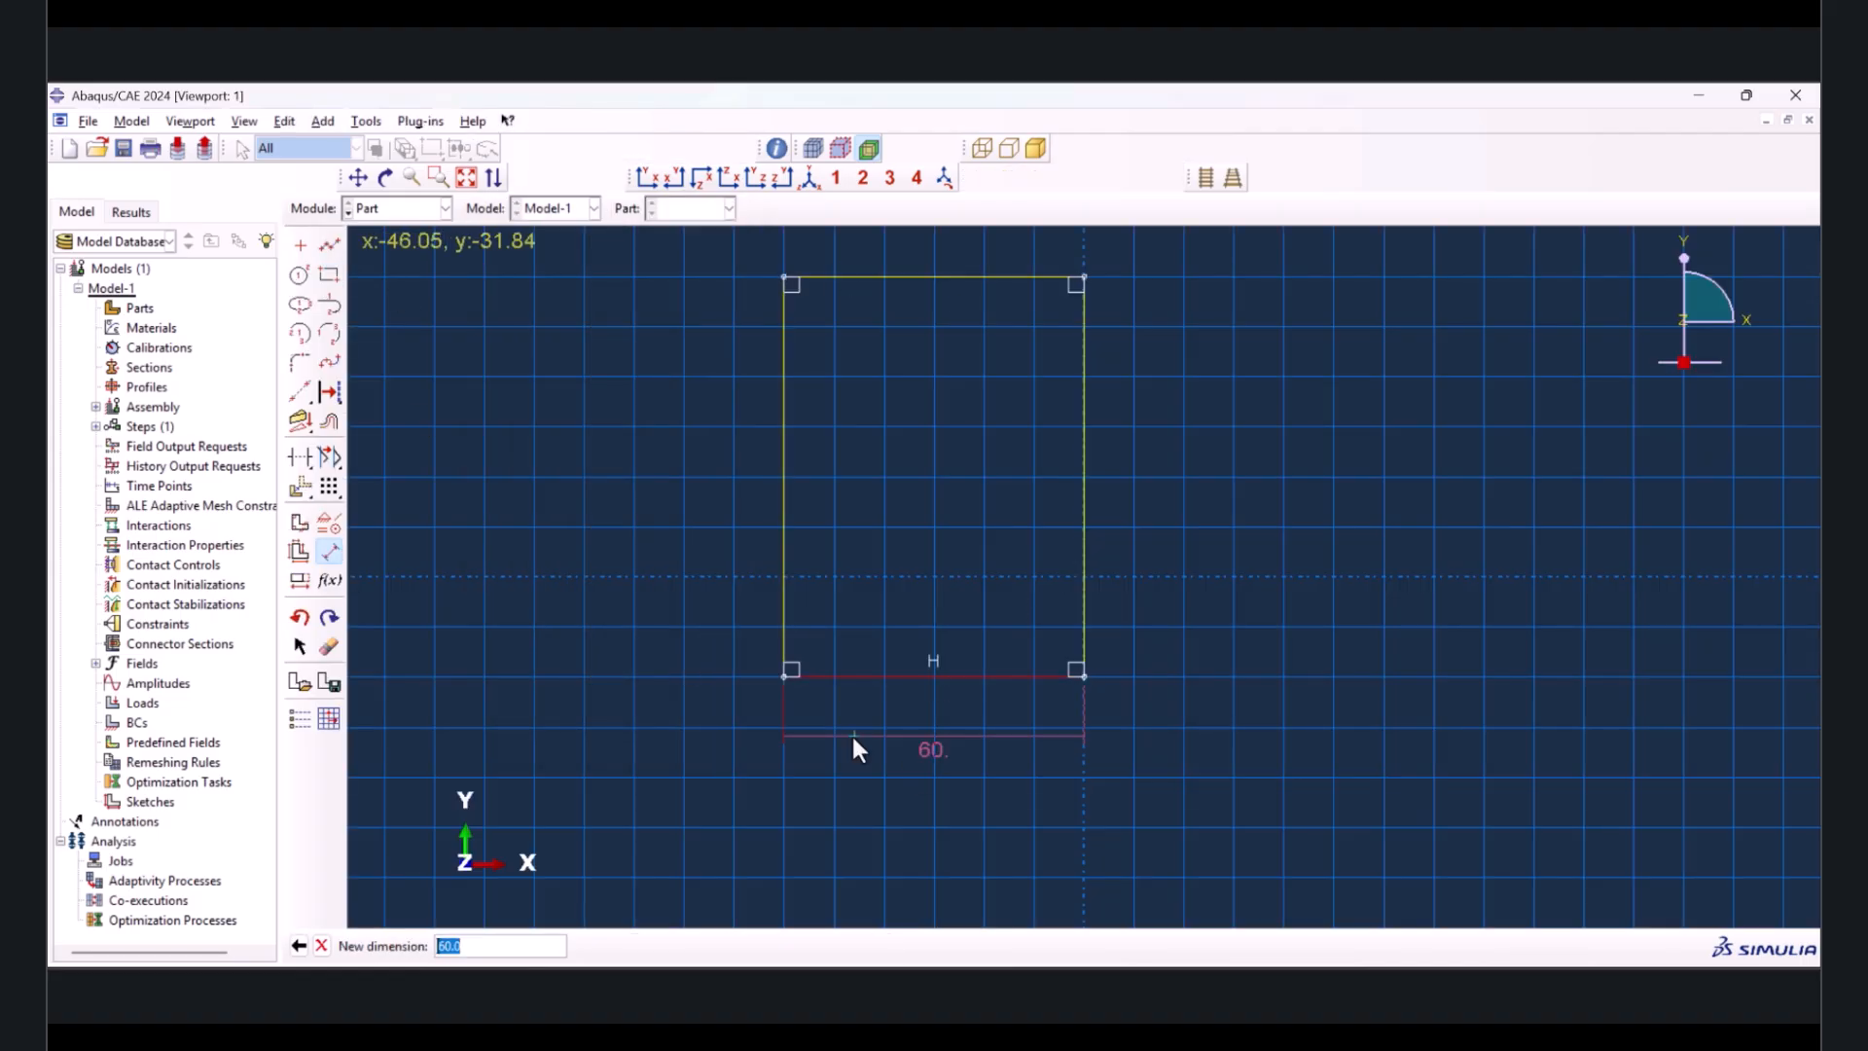
- Set the width dimension of the rectangle's bottom edge in the part sketch to 100
text(100)
key(Return)
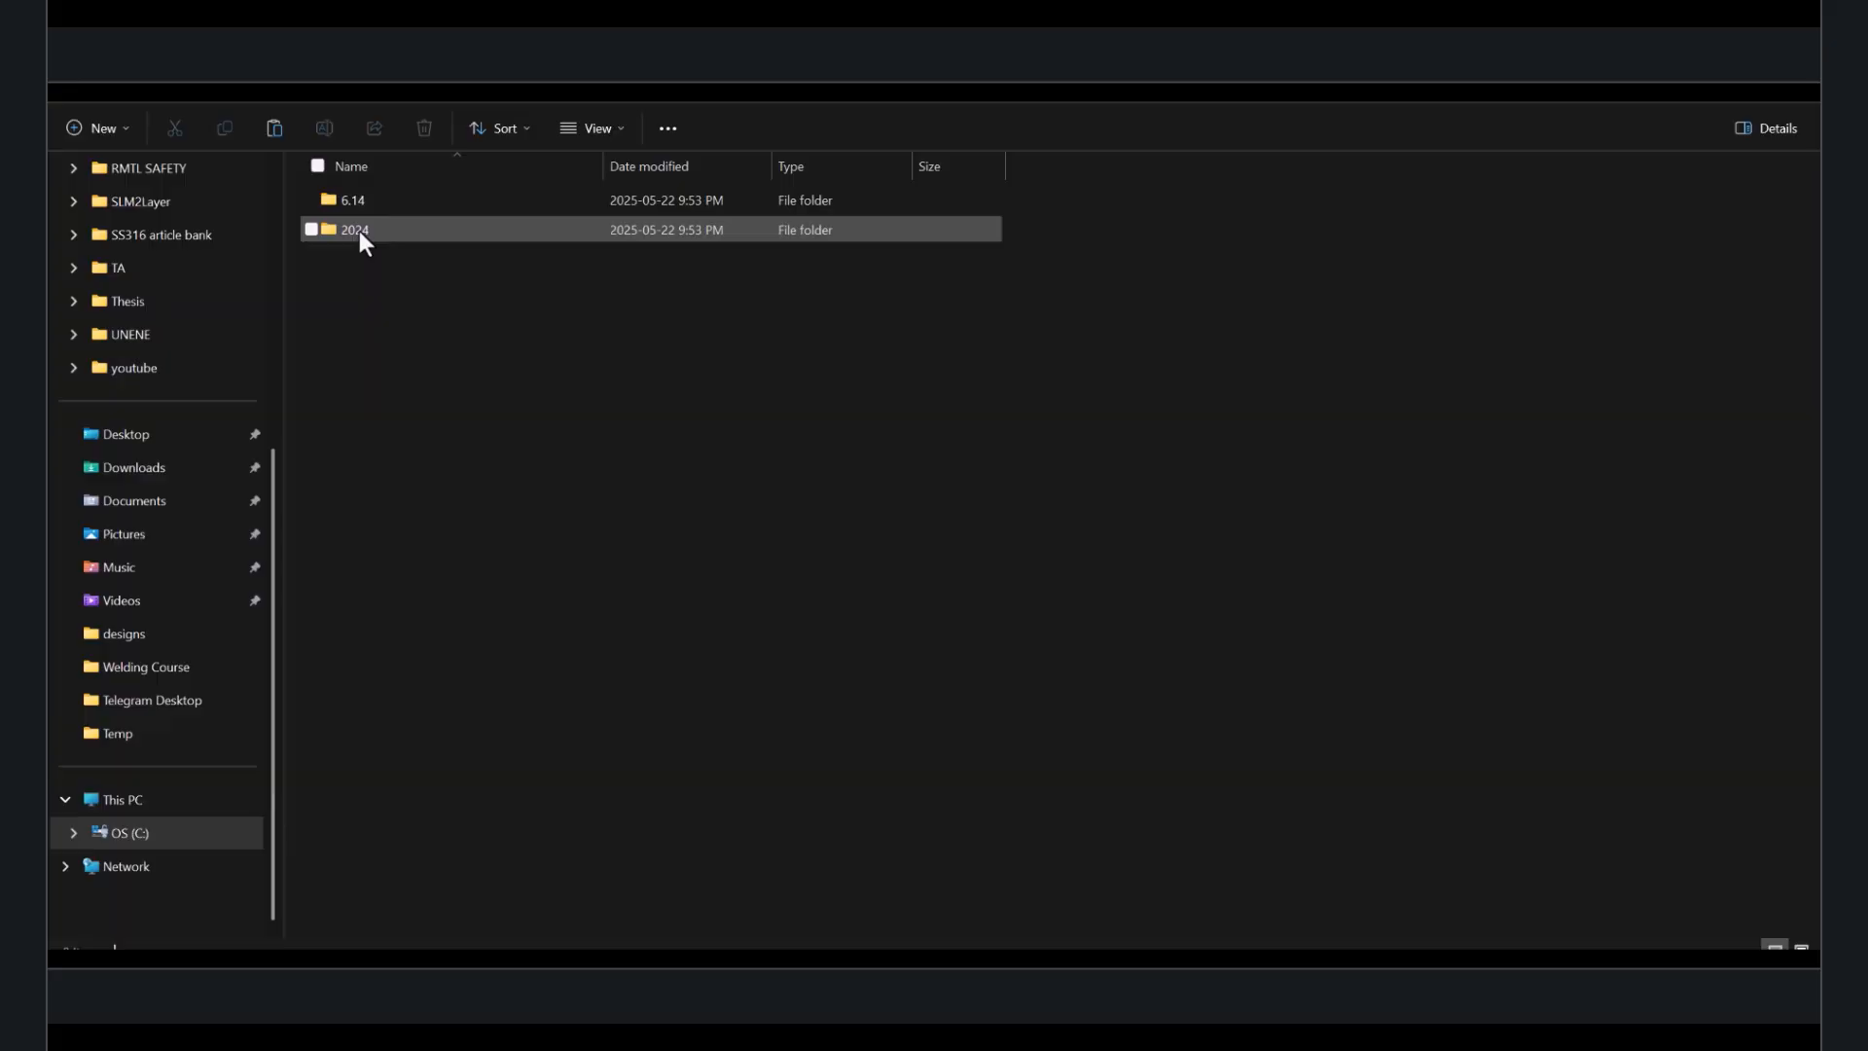
- Browse the 2024 and 6.14 version folders in File Explorer
click(361, 236)
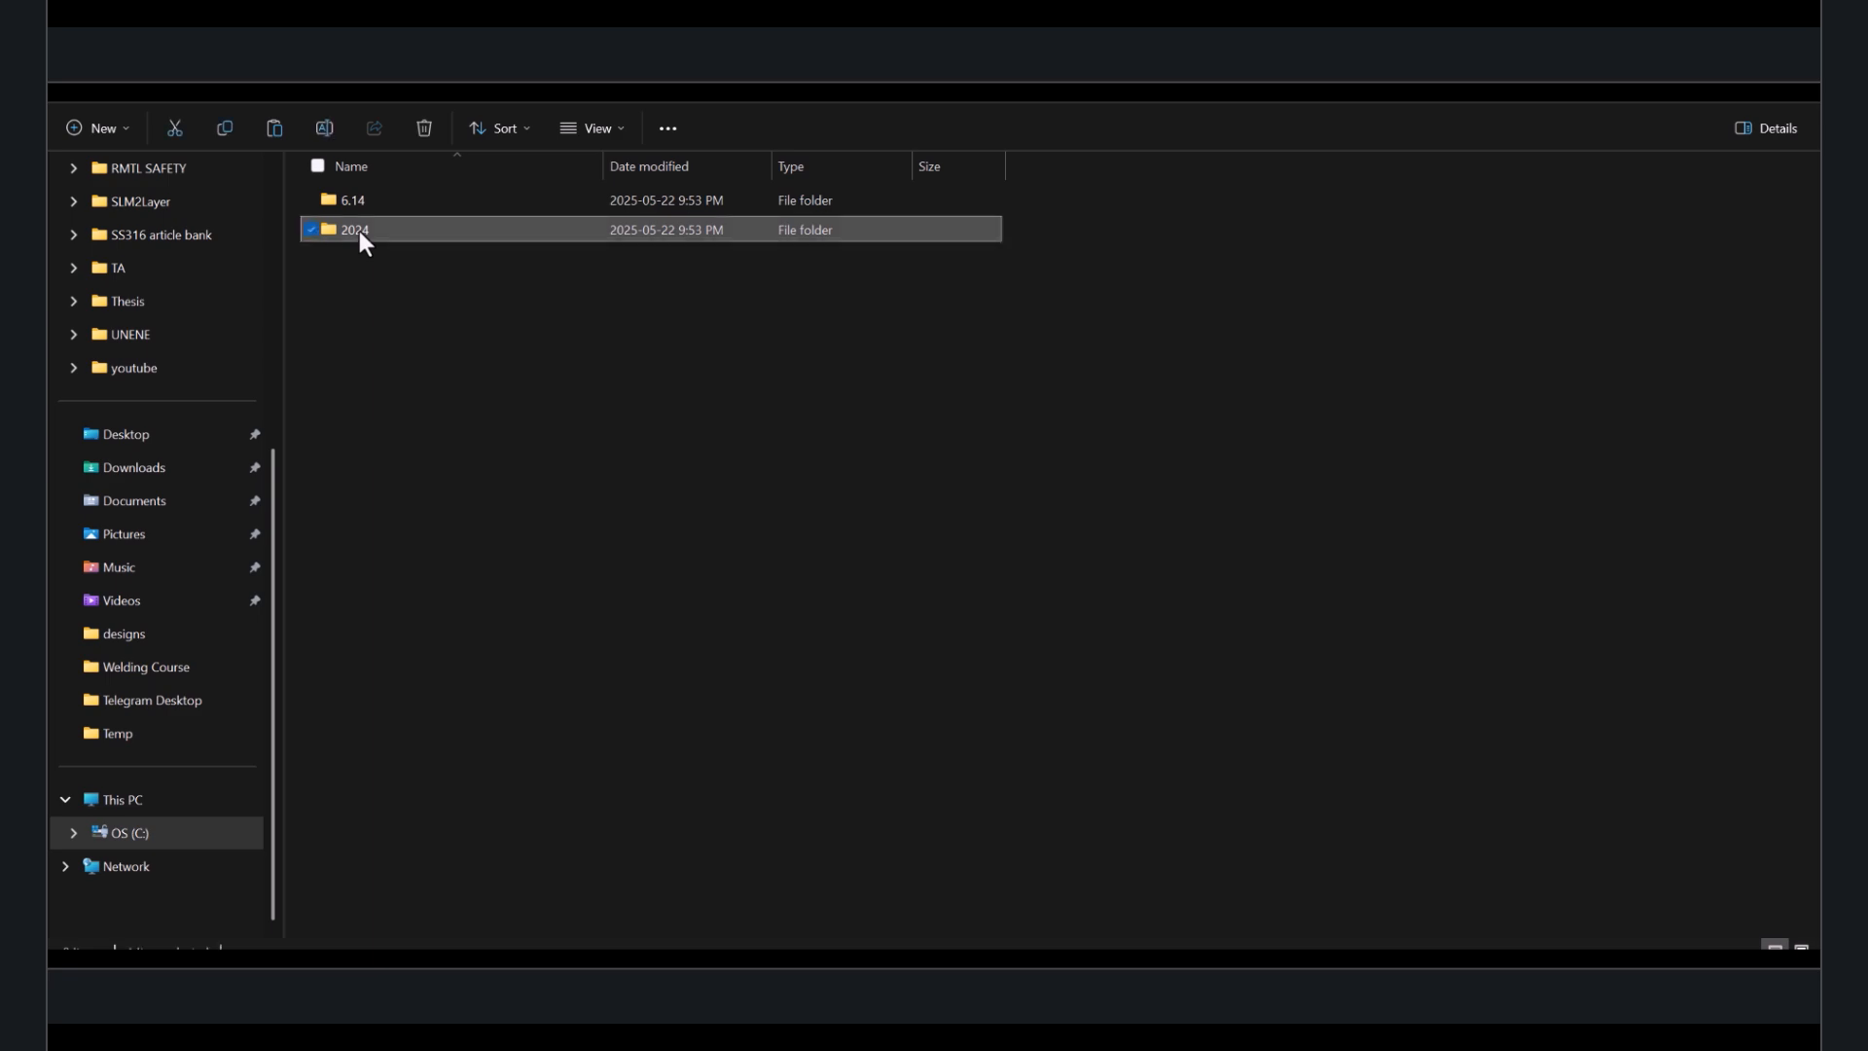
double_click(359, 231)
click(364, 202)
key(alt+Left)
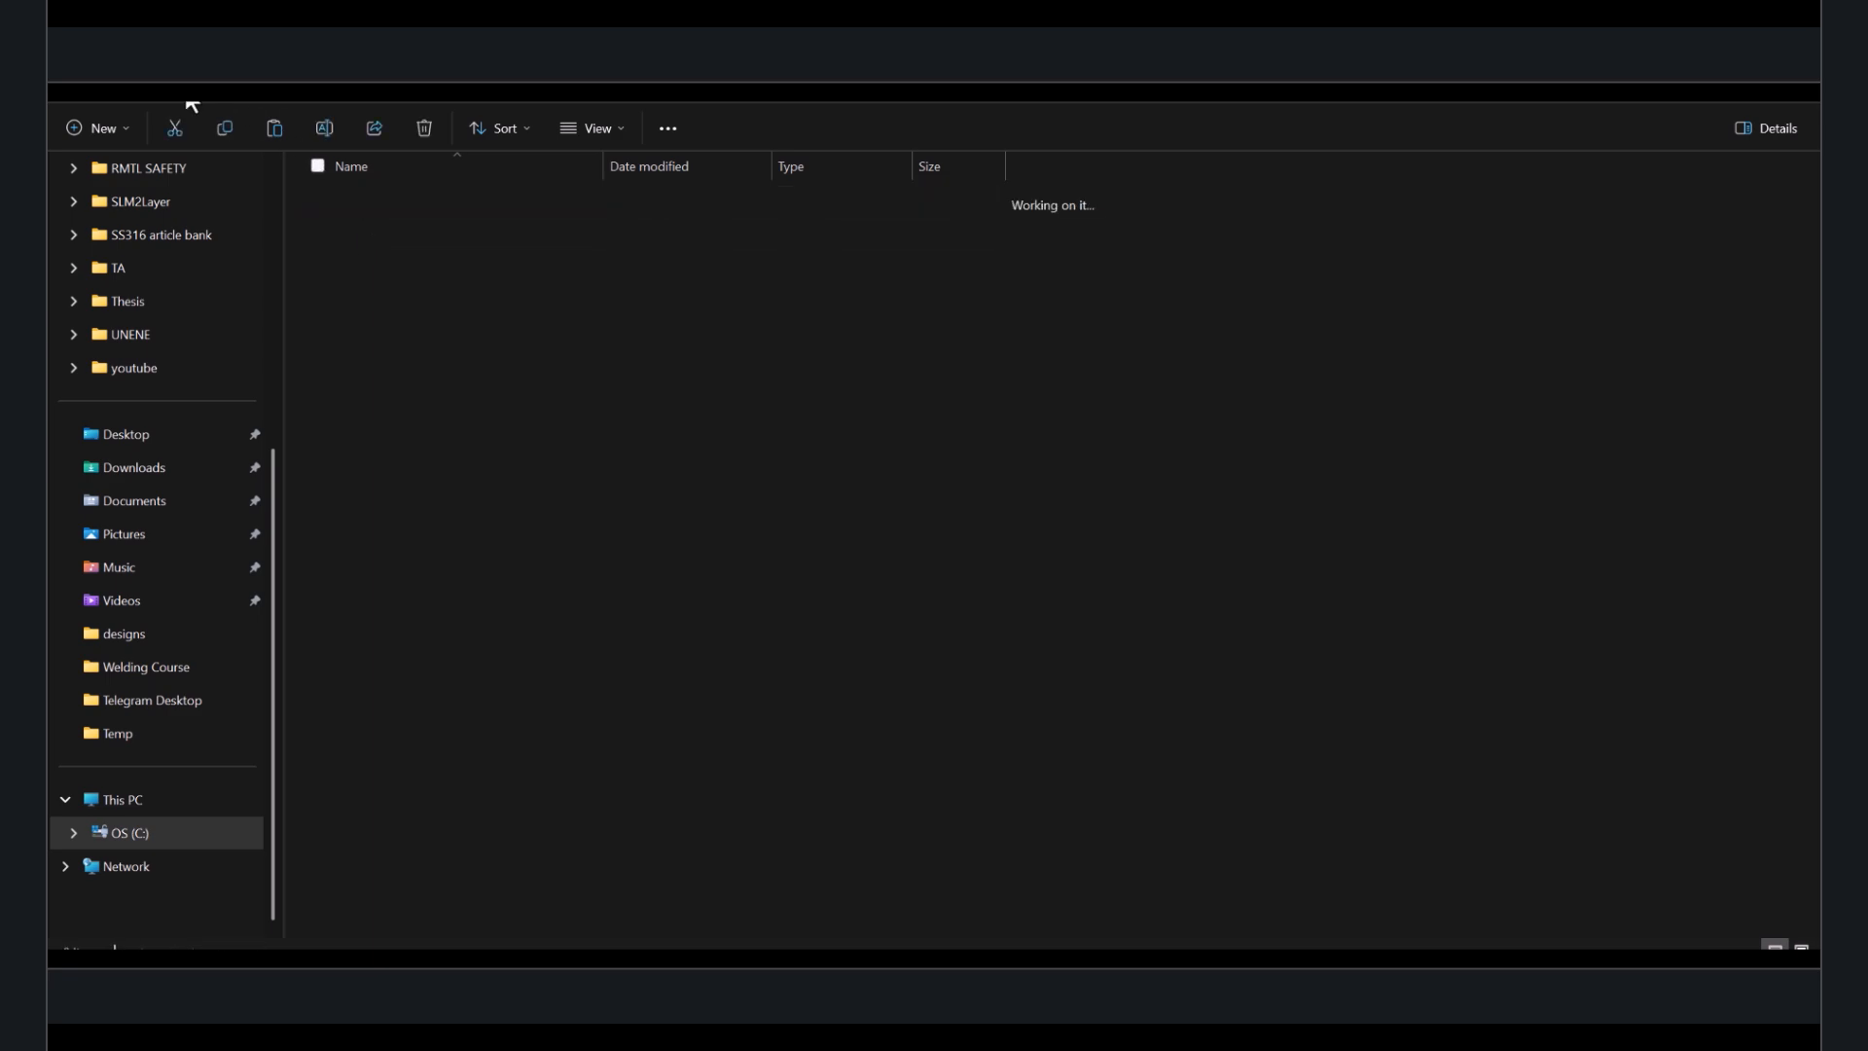
double_click(330, 203)
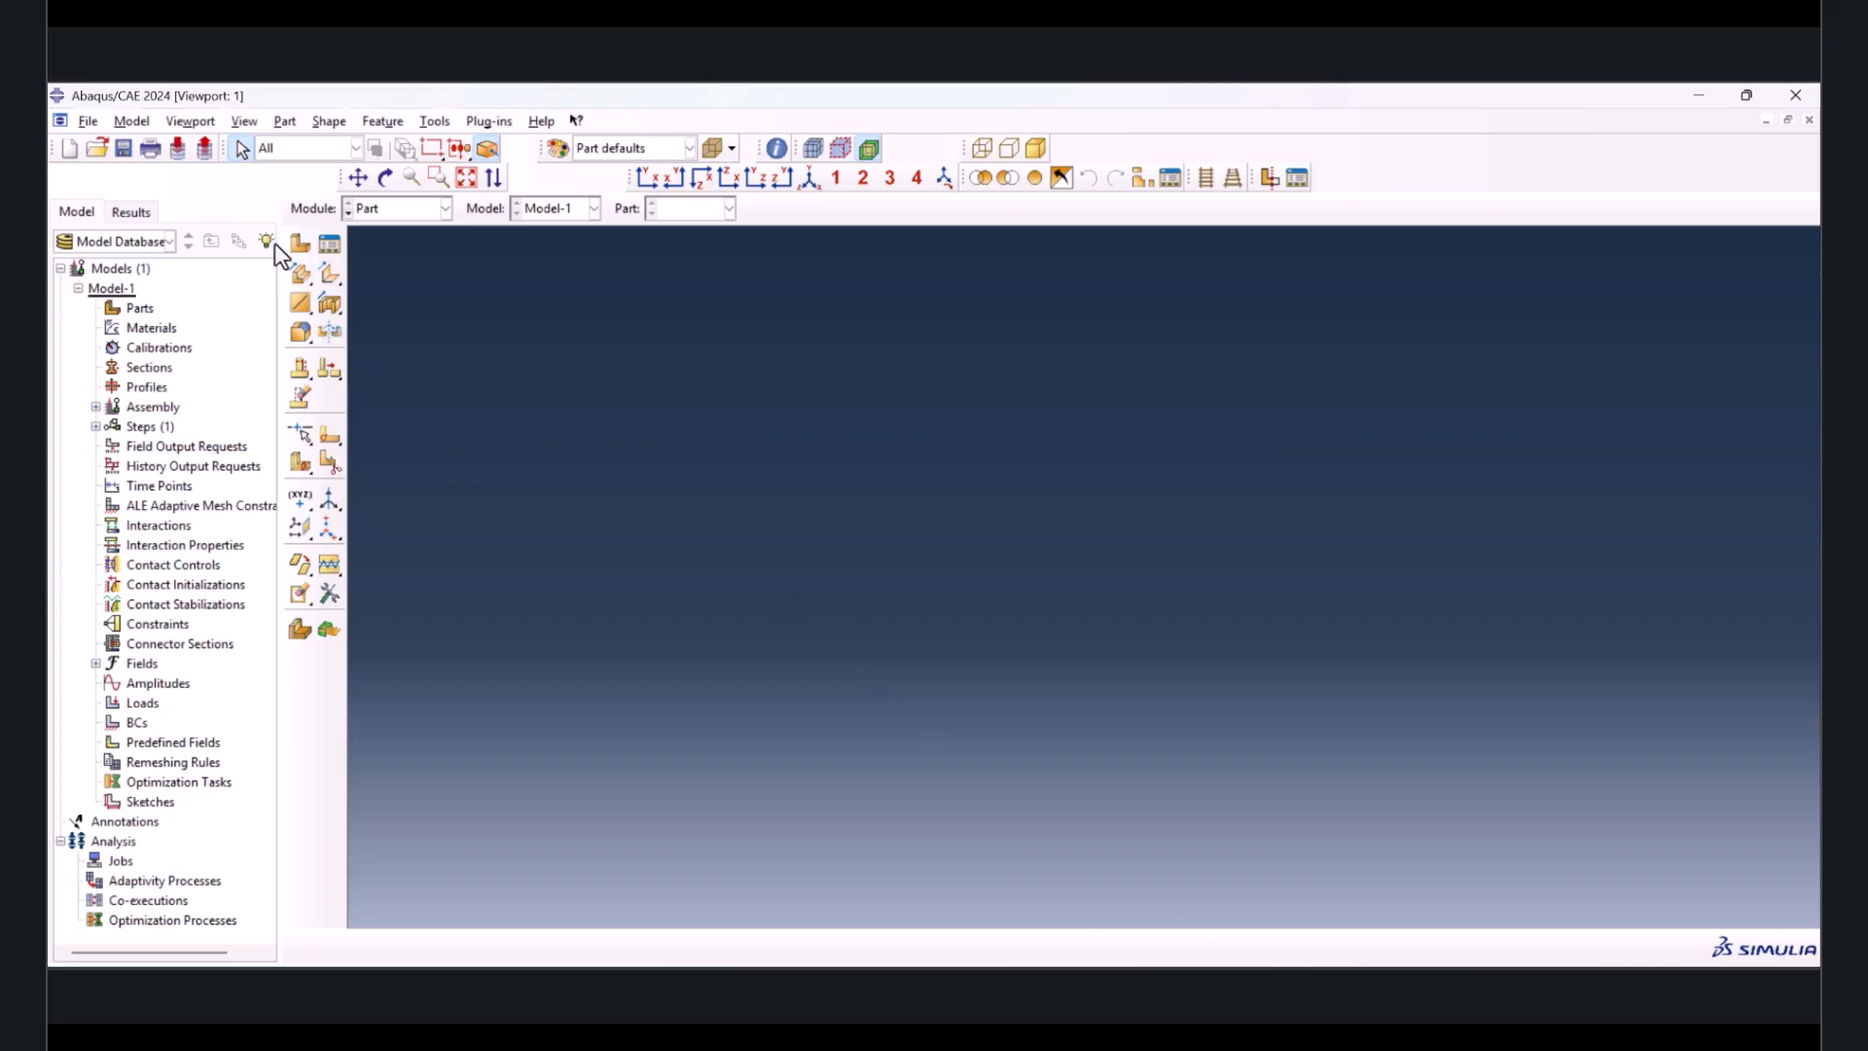
- In Abaqus/CAE, start a 3D deformable solid extrusion part named Plate with an approximate size of 400
click(302, 246)
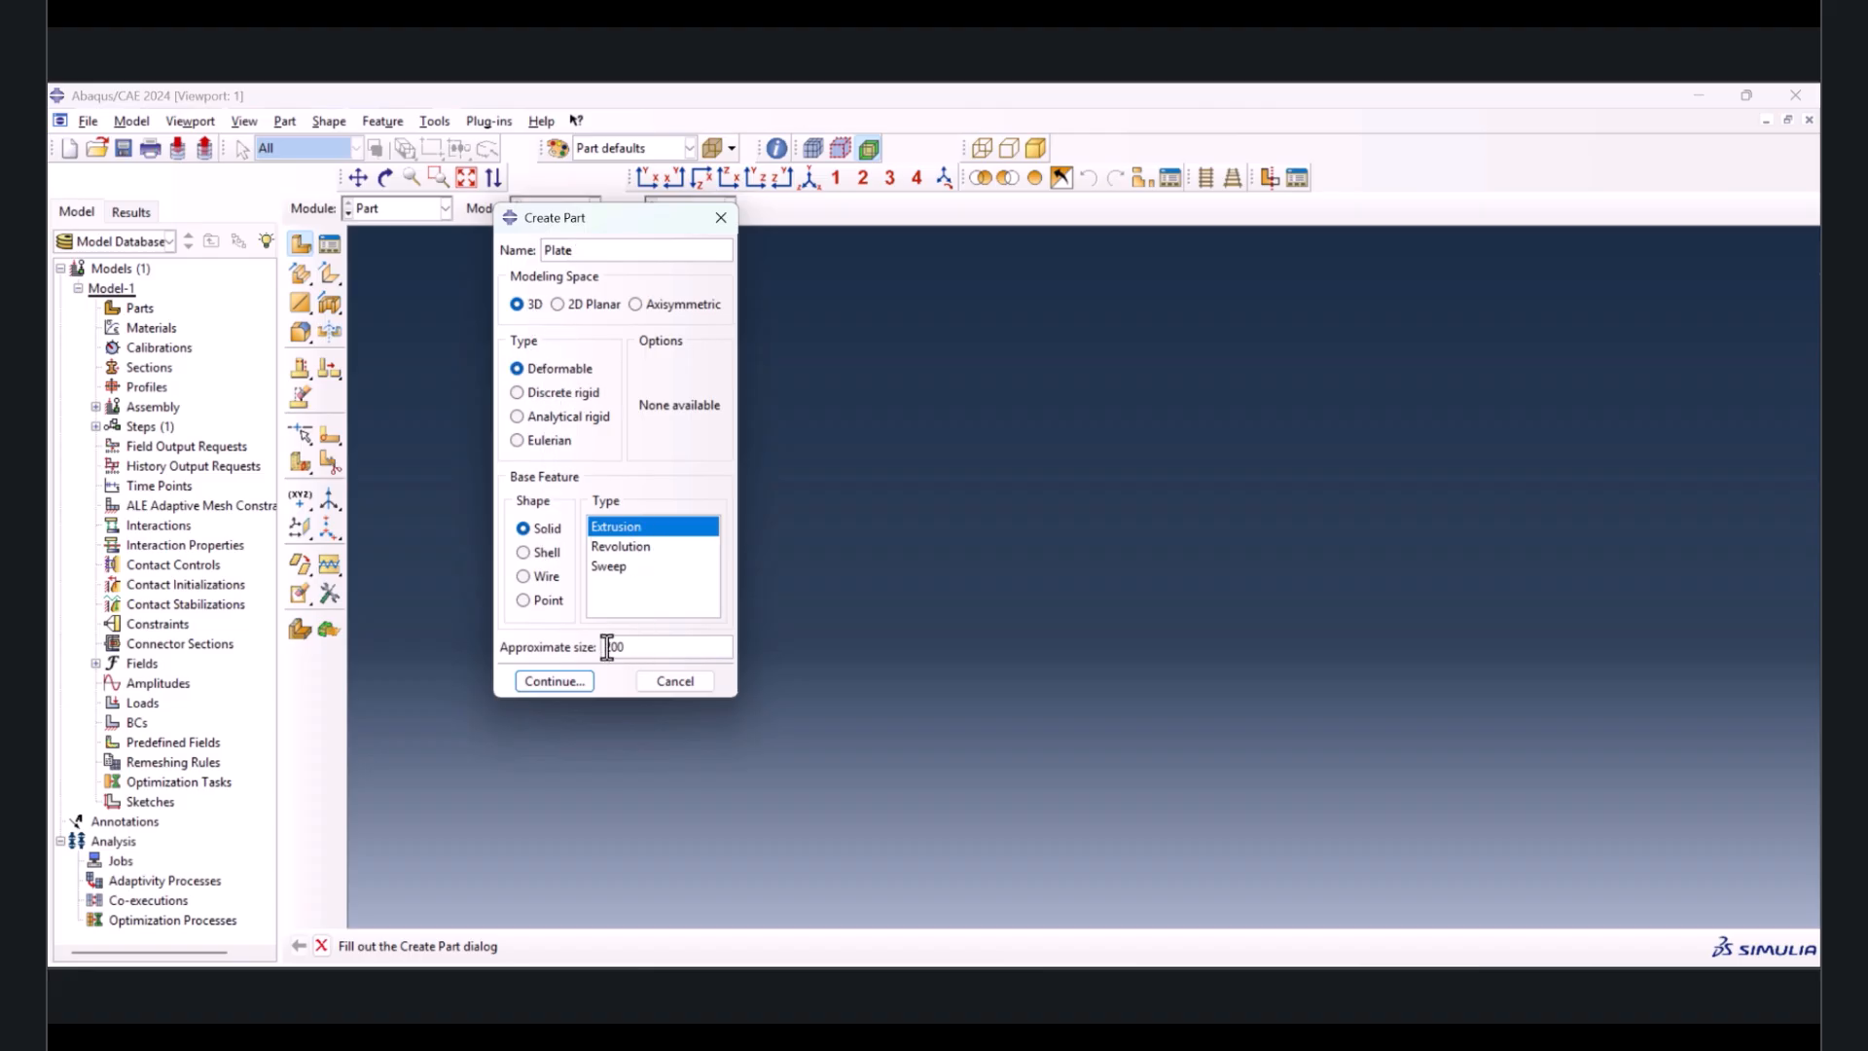
text(4)
click(556, 681)
- Sketch a rectangle about 60 wide and 80 high with its lower corner on the vertical axis
click(326, 274)
click(785, 277)
click(1084, 673)
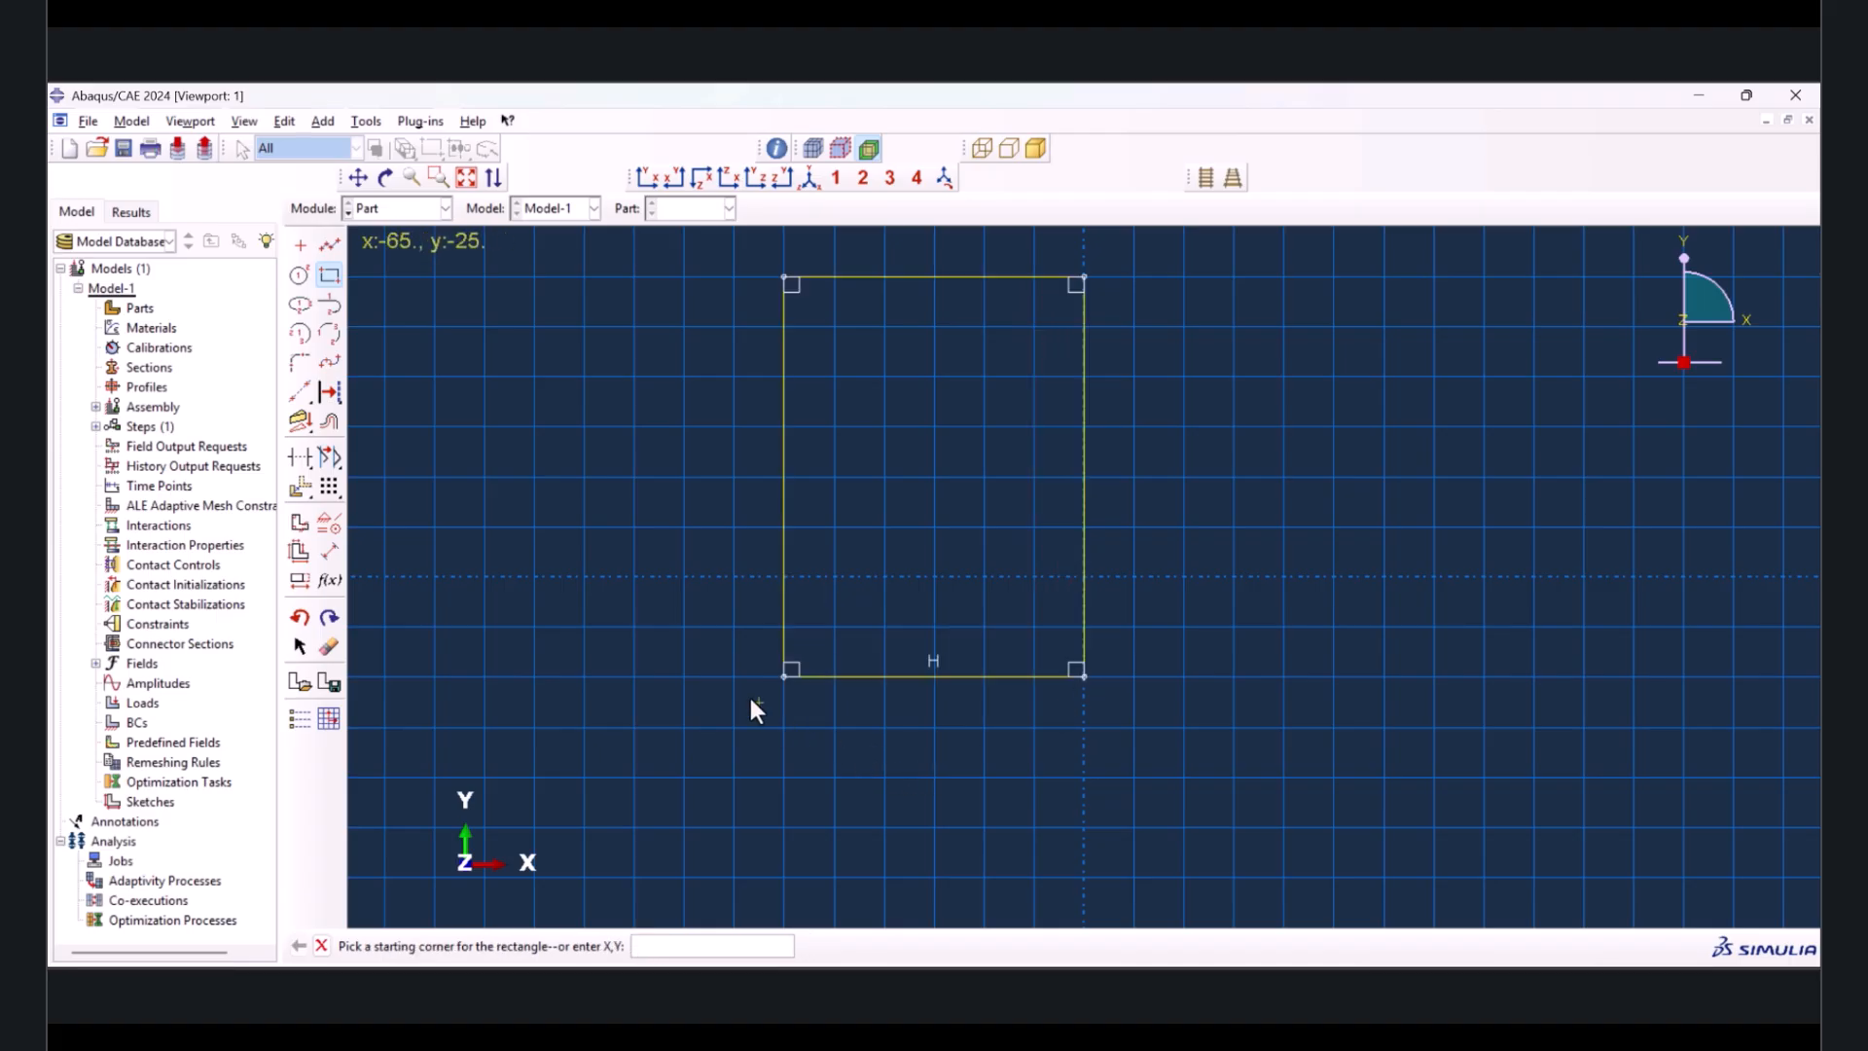
- Dimension the rectangle's bottom edge to 100 and its left edge to 200
click(329, 549)
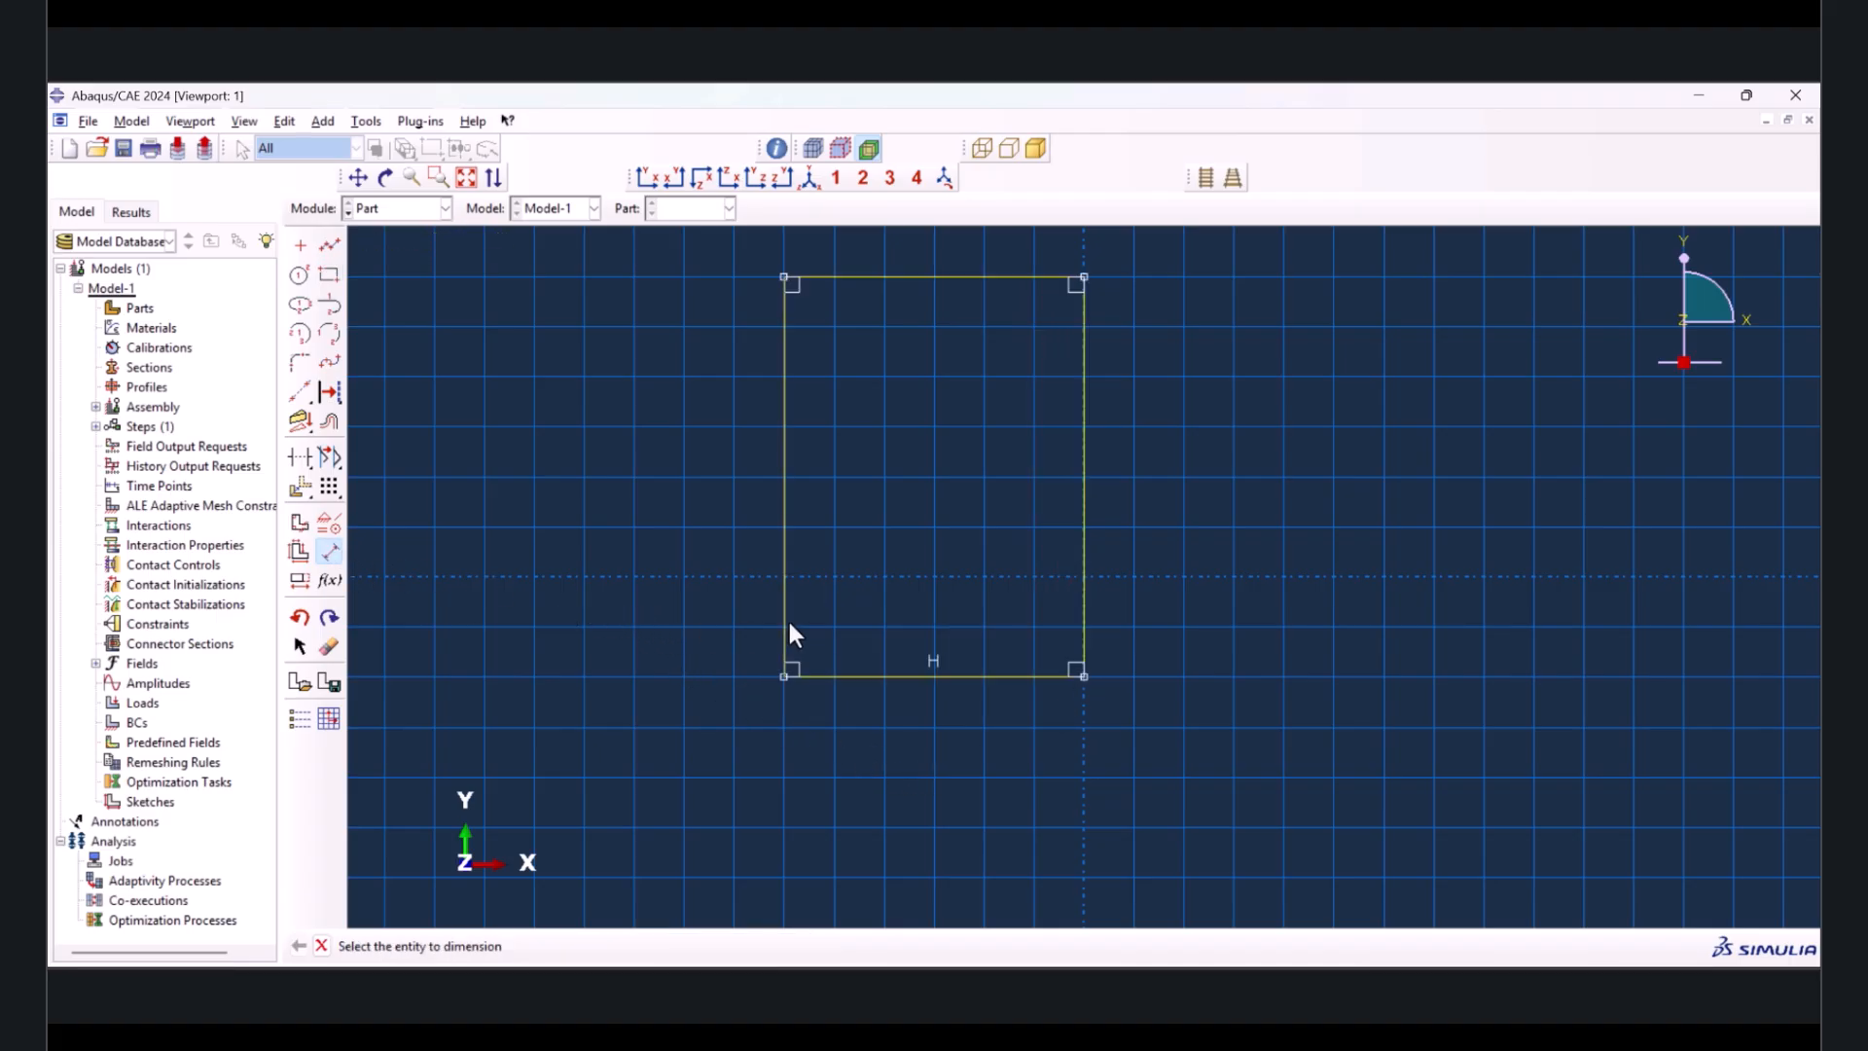
click(847, 678)
click(853, 739)
text(100)
key(Return)
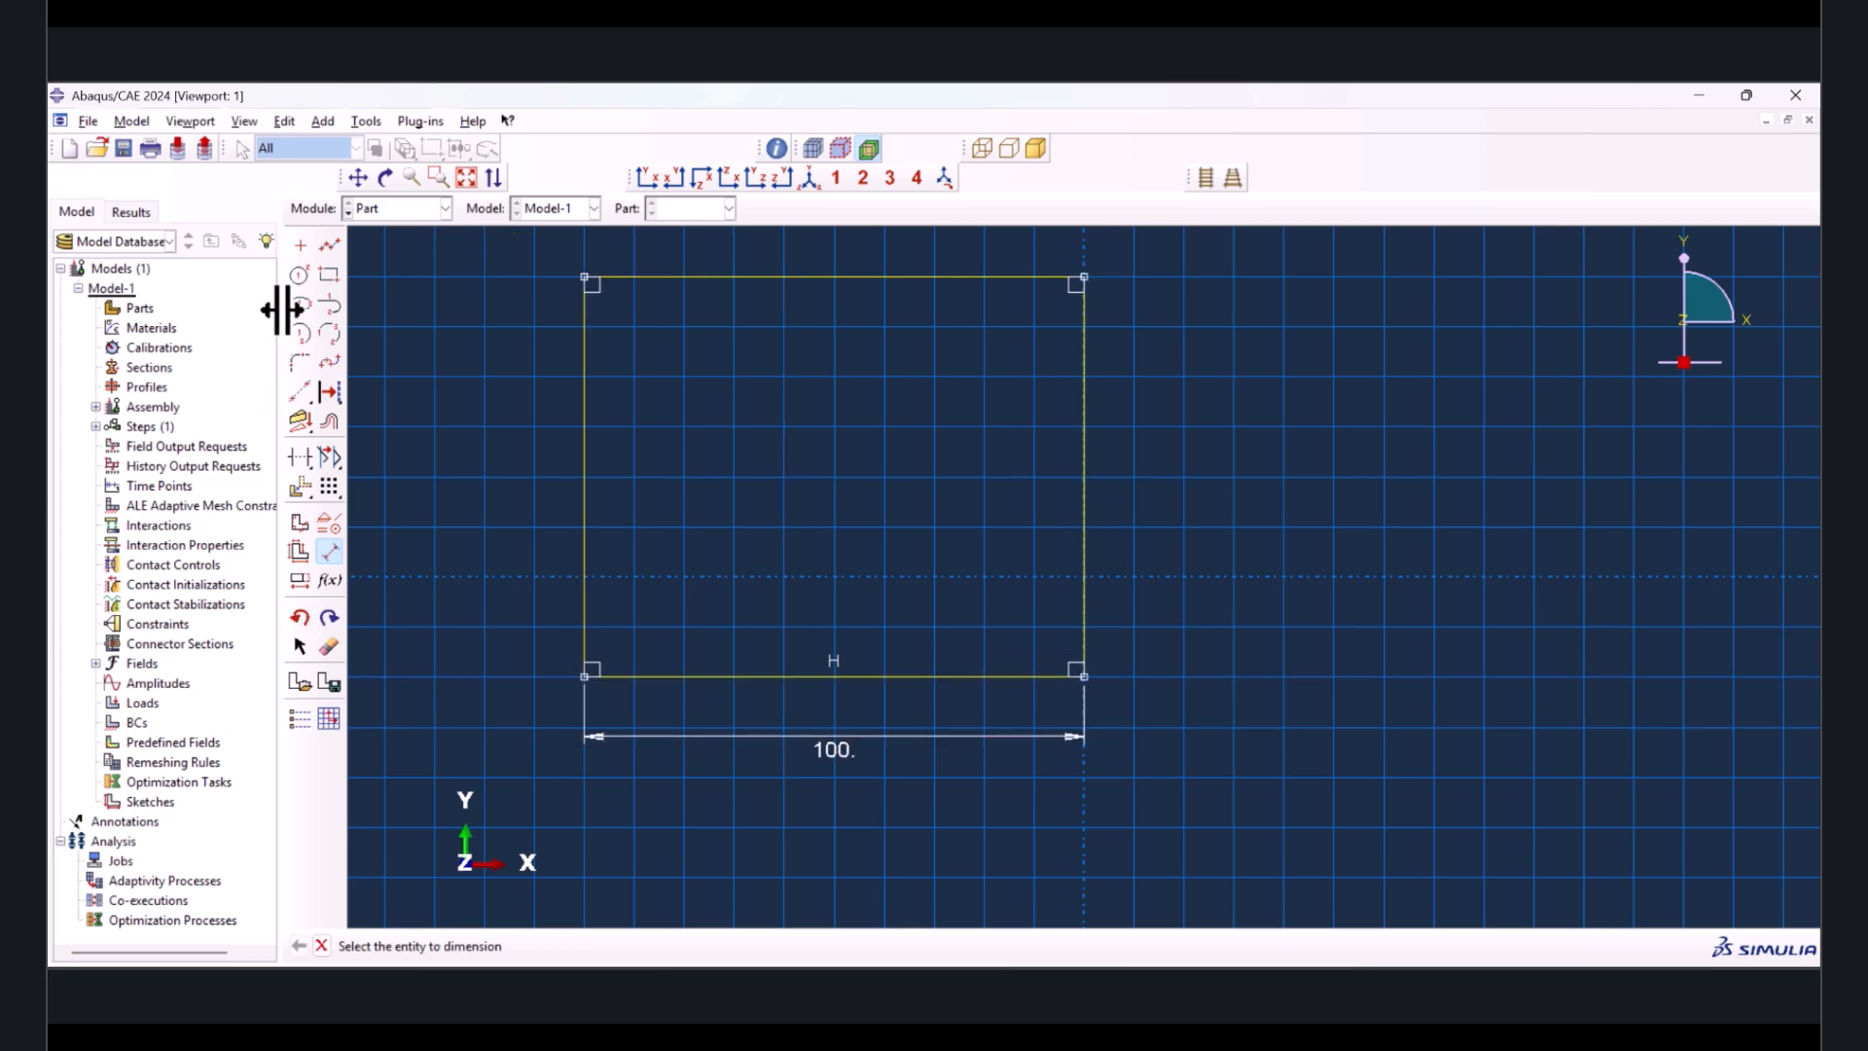
click(584, 479)
click(473, 454)
text(200)
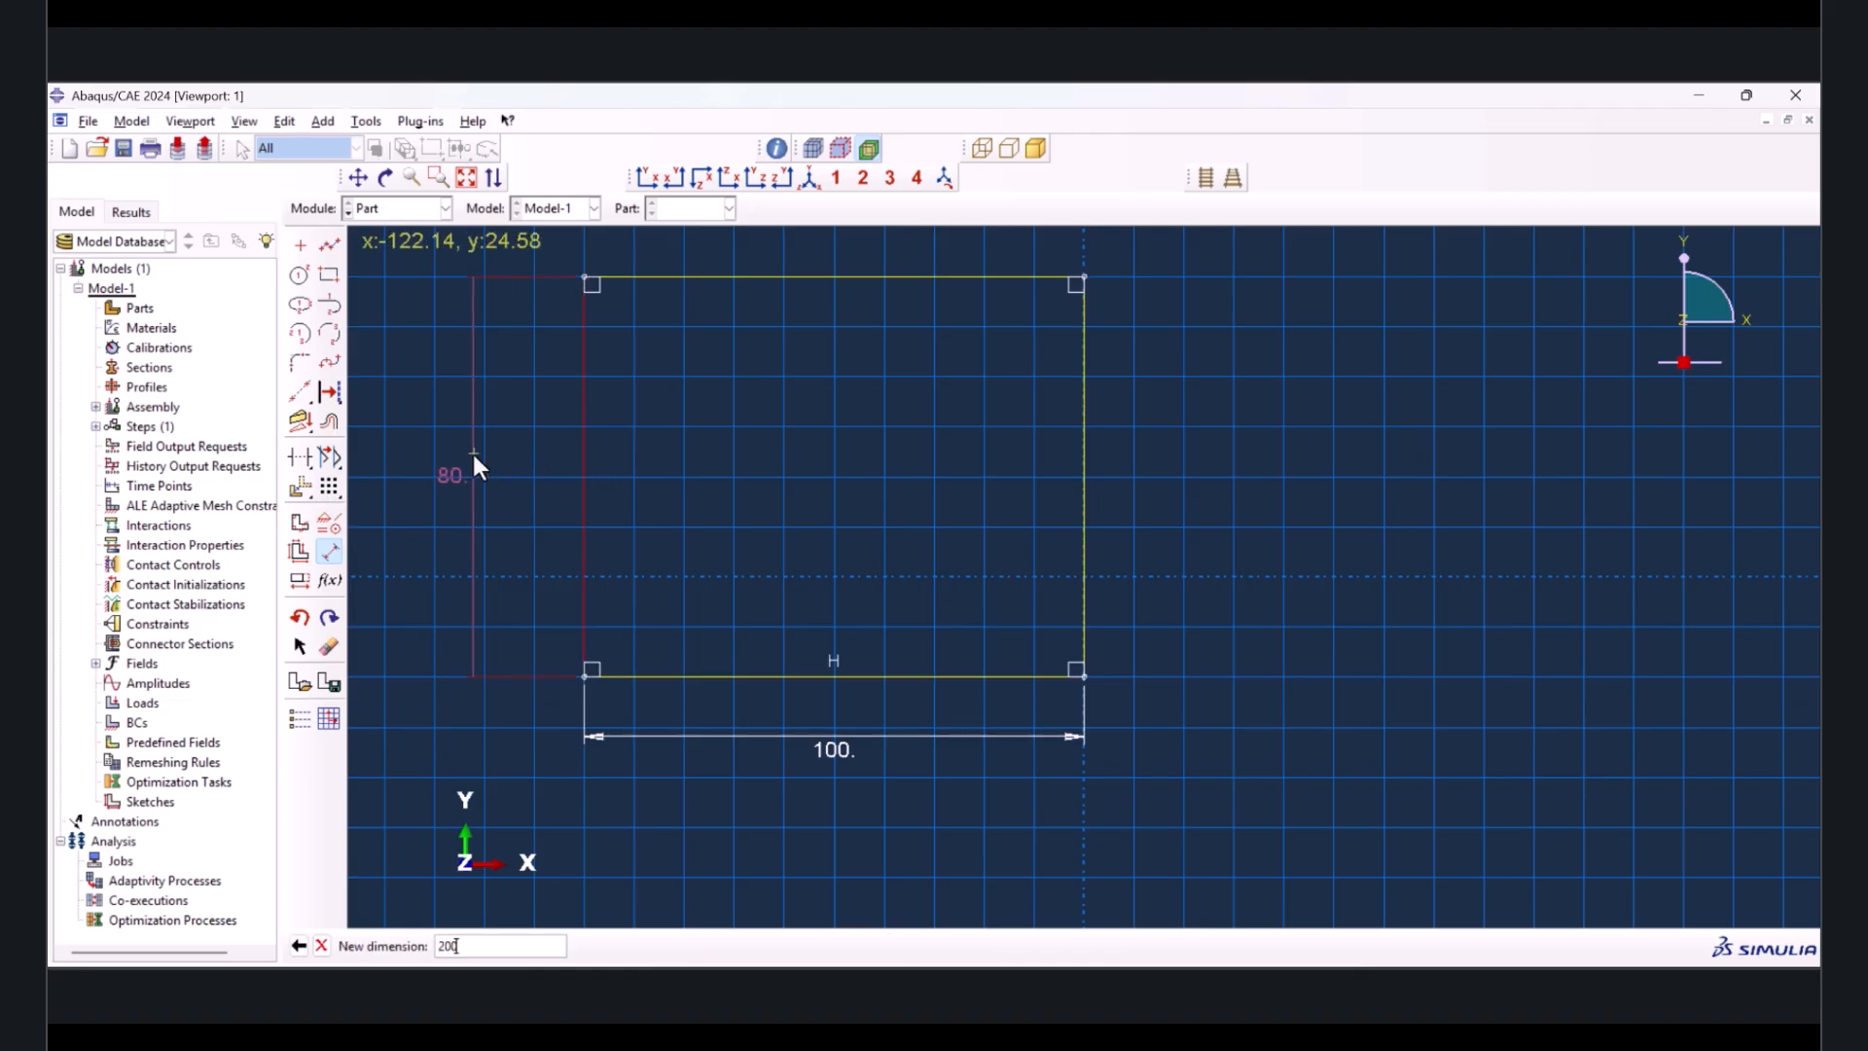
key(Return)
- Finish the plate sketch and extrude it into a thin solid
middle_click(675, 693)
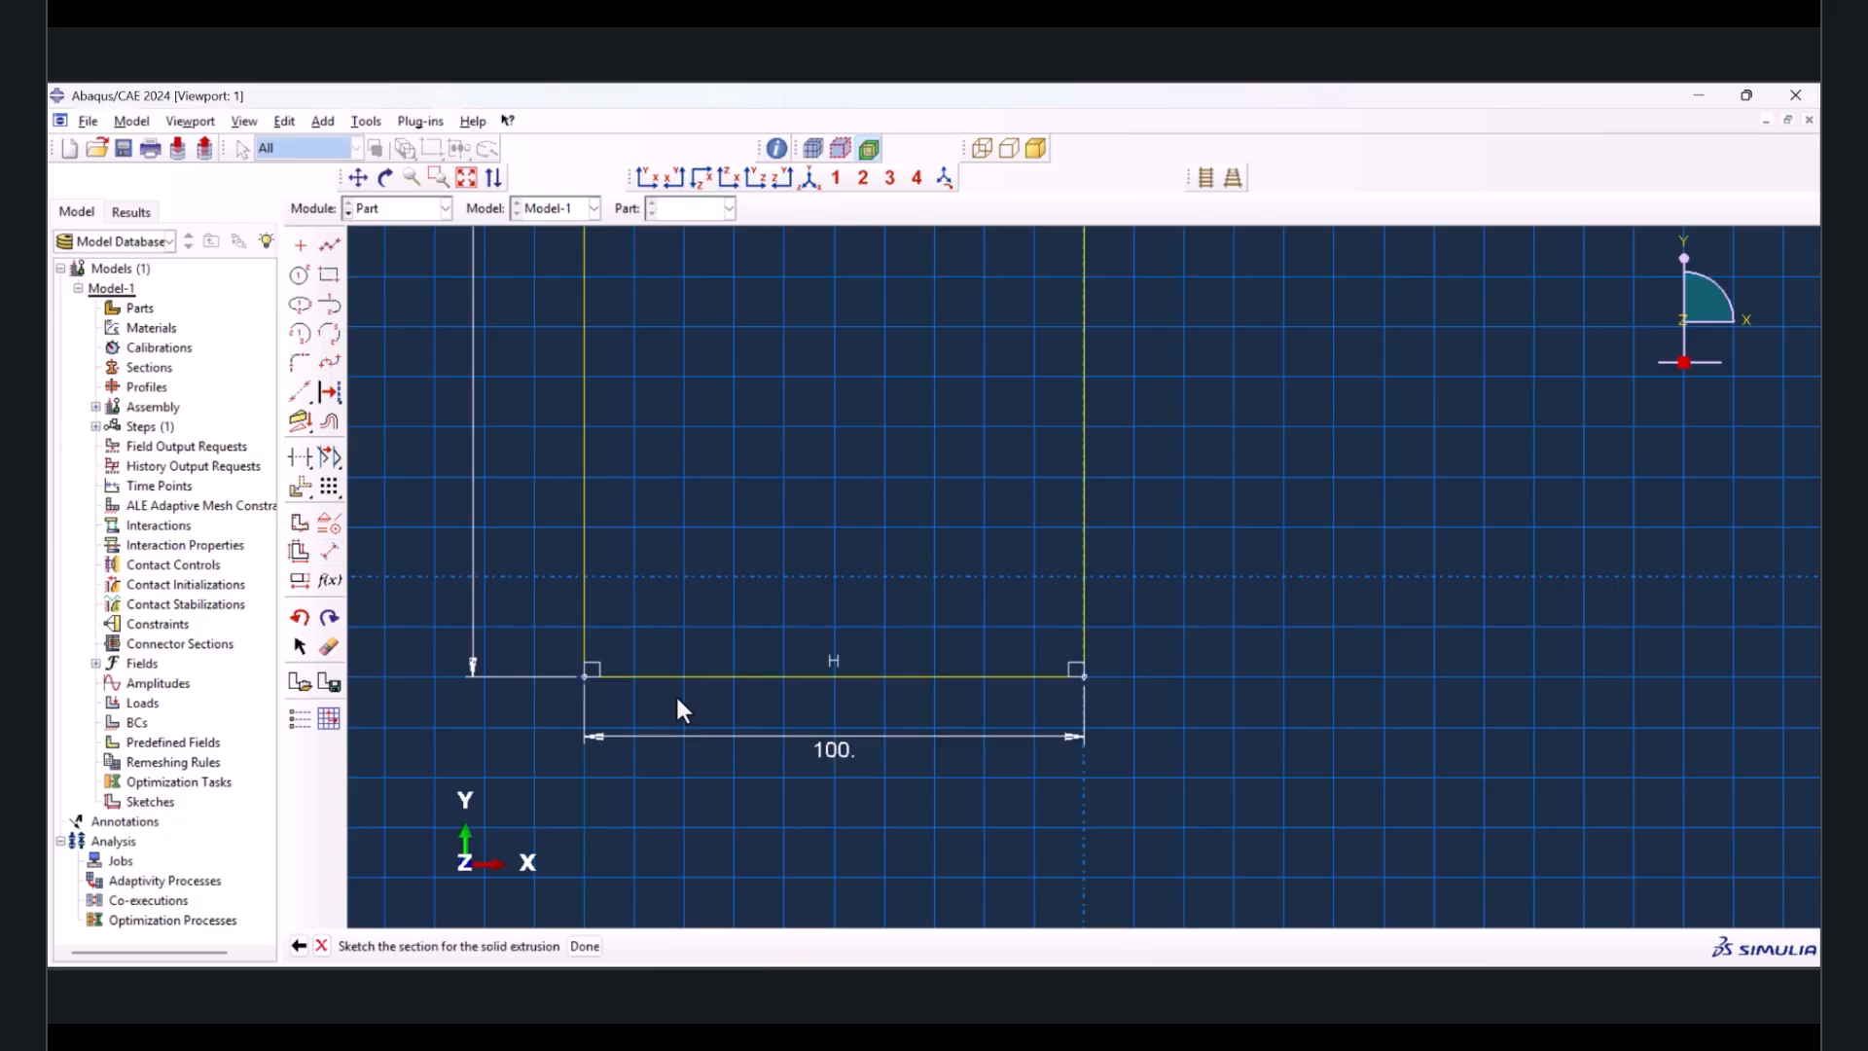
click(588, 946)
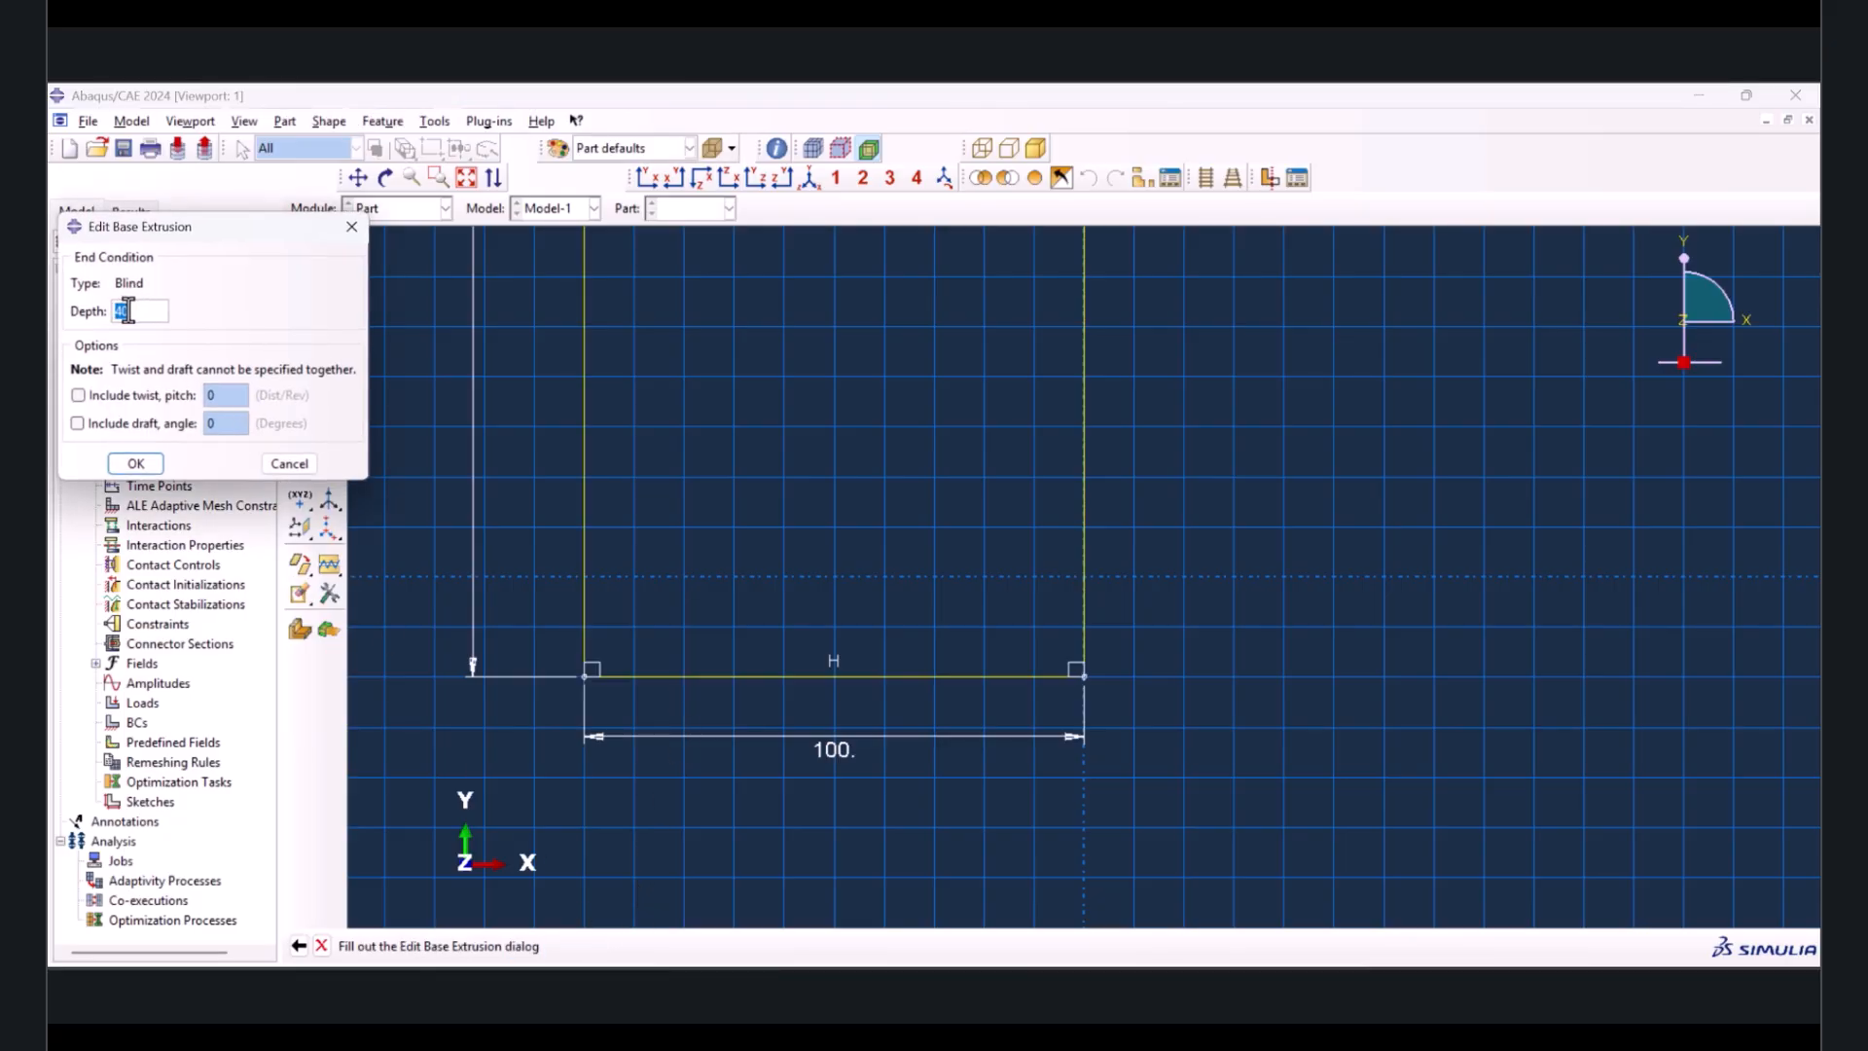
click(137, 465)
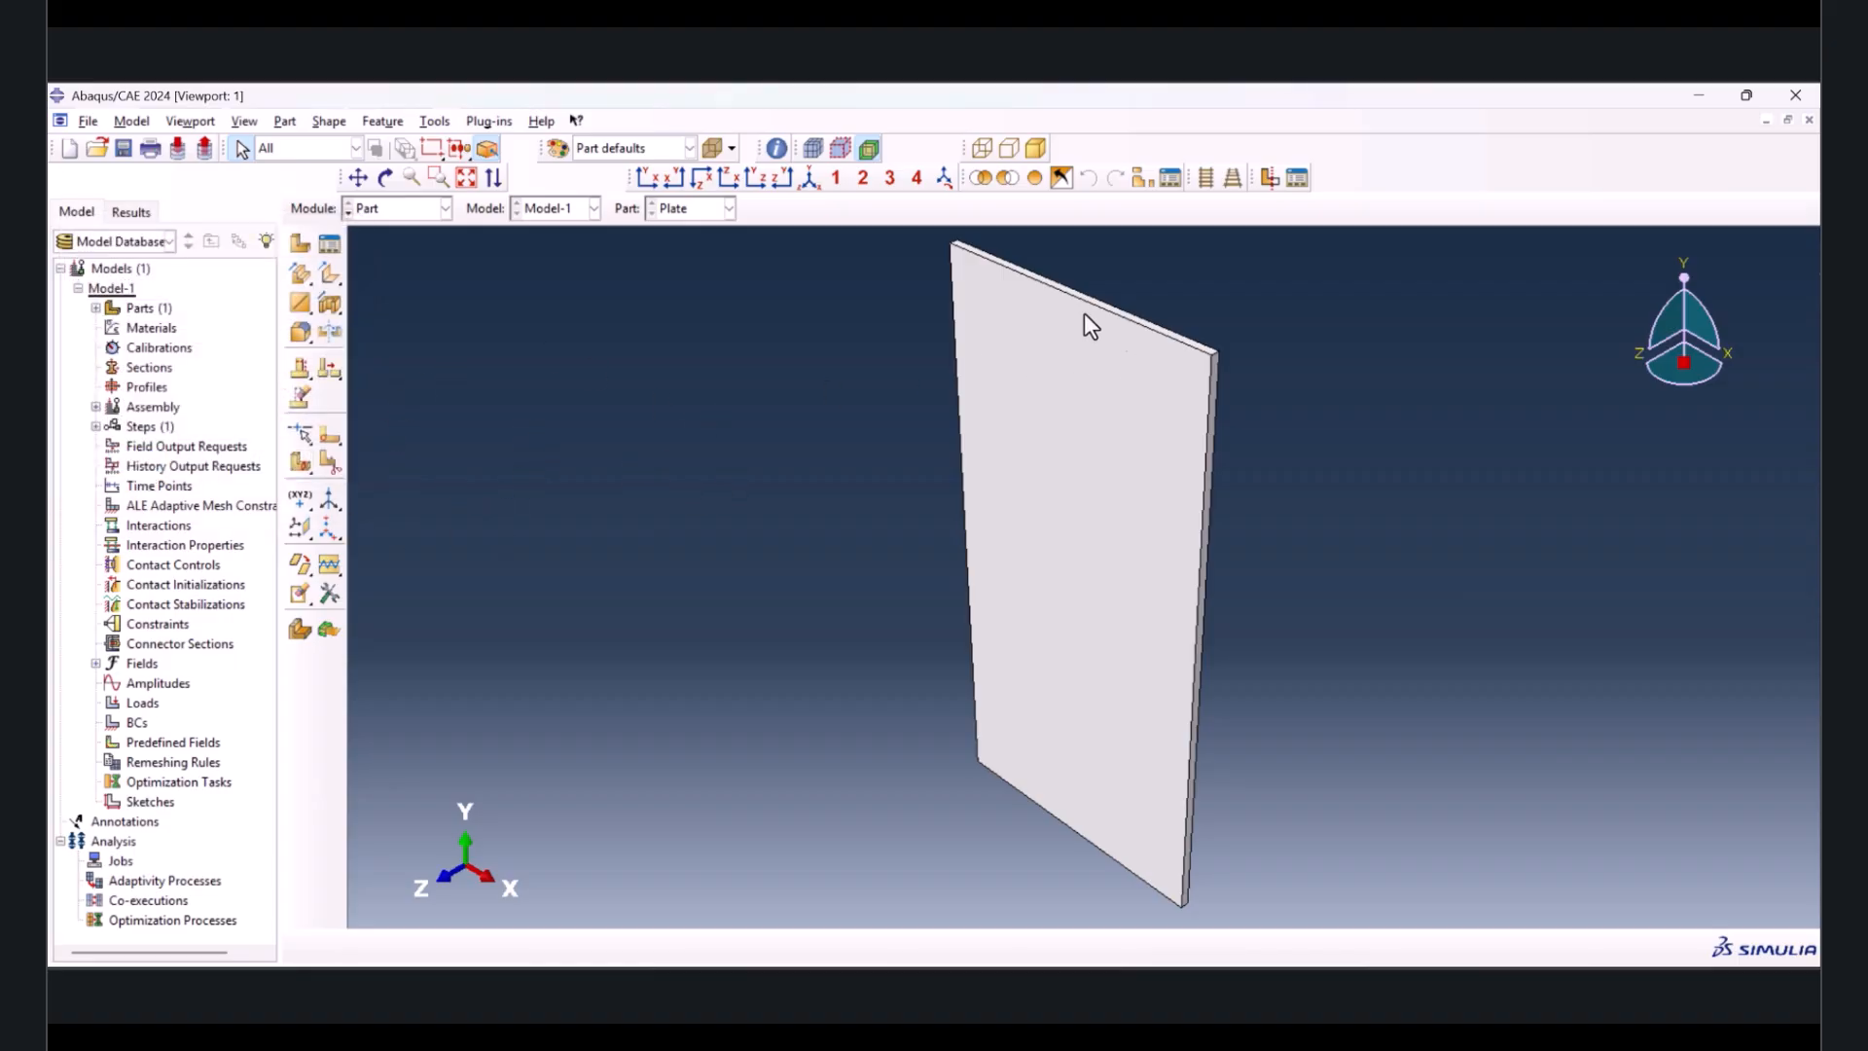
- Start a second 3D deformable part named crack as a shell extrusion with an approximate size of 400
click(303, 243)
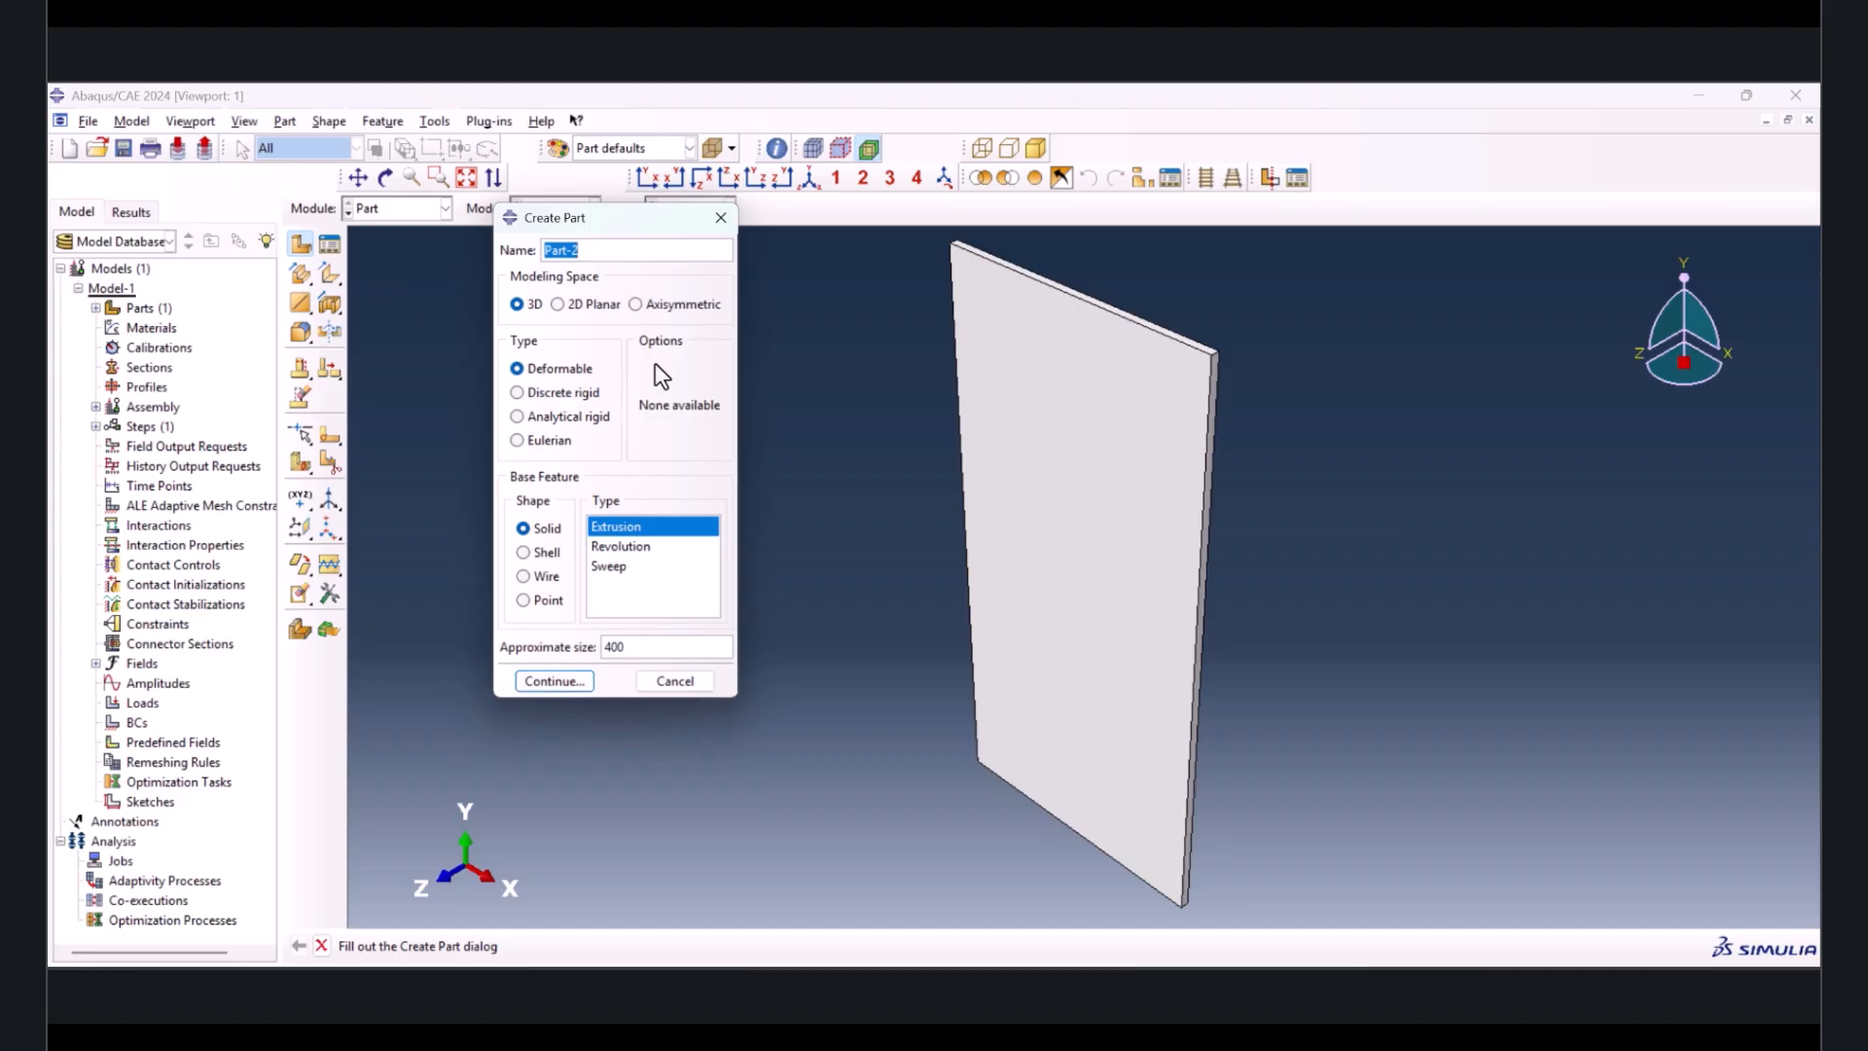
text(crack)
click(548, 553)
click(649, 543)
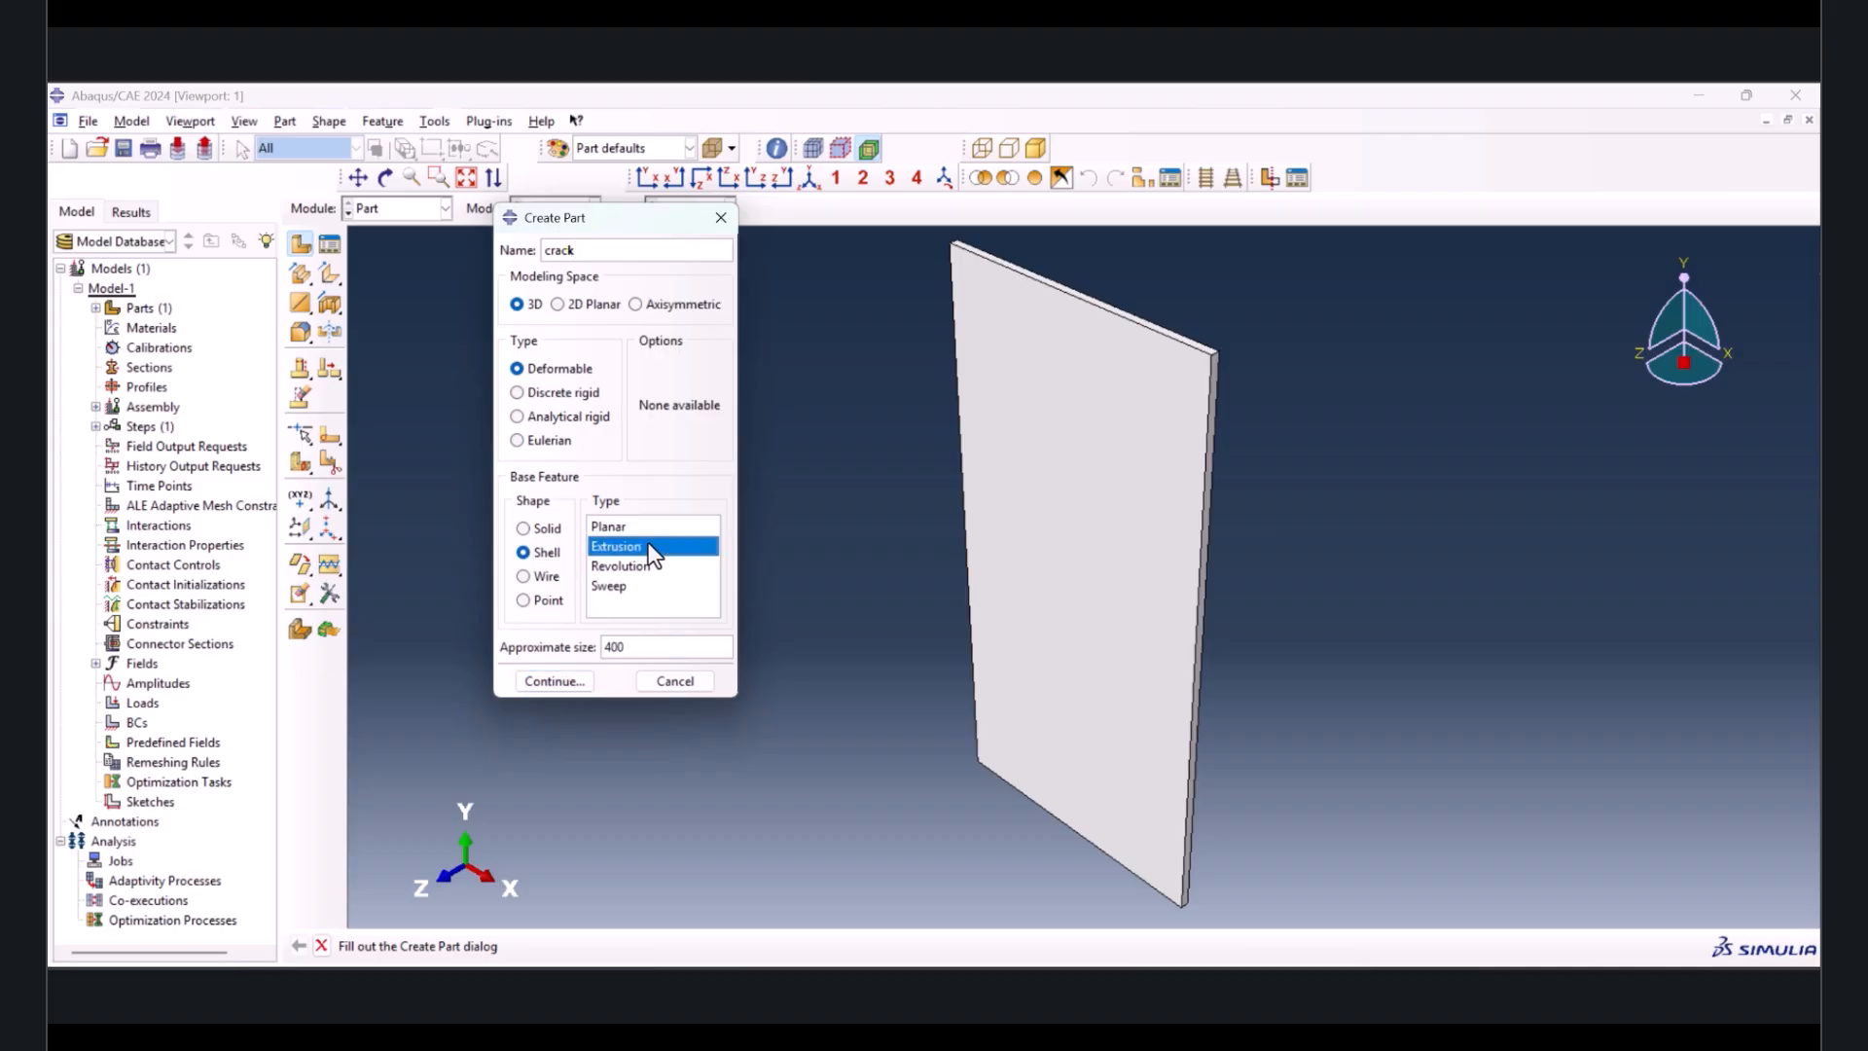
click(555, 678)
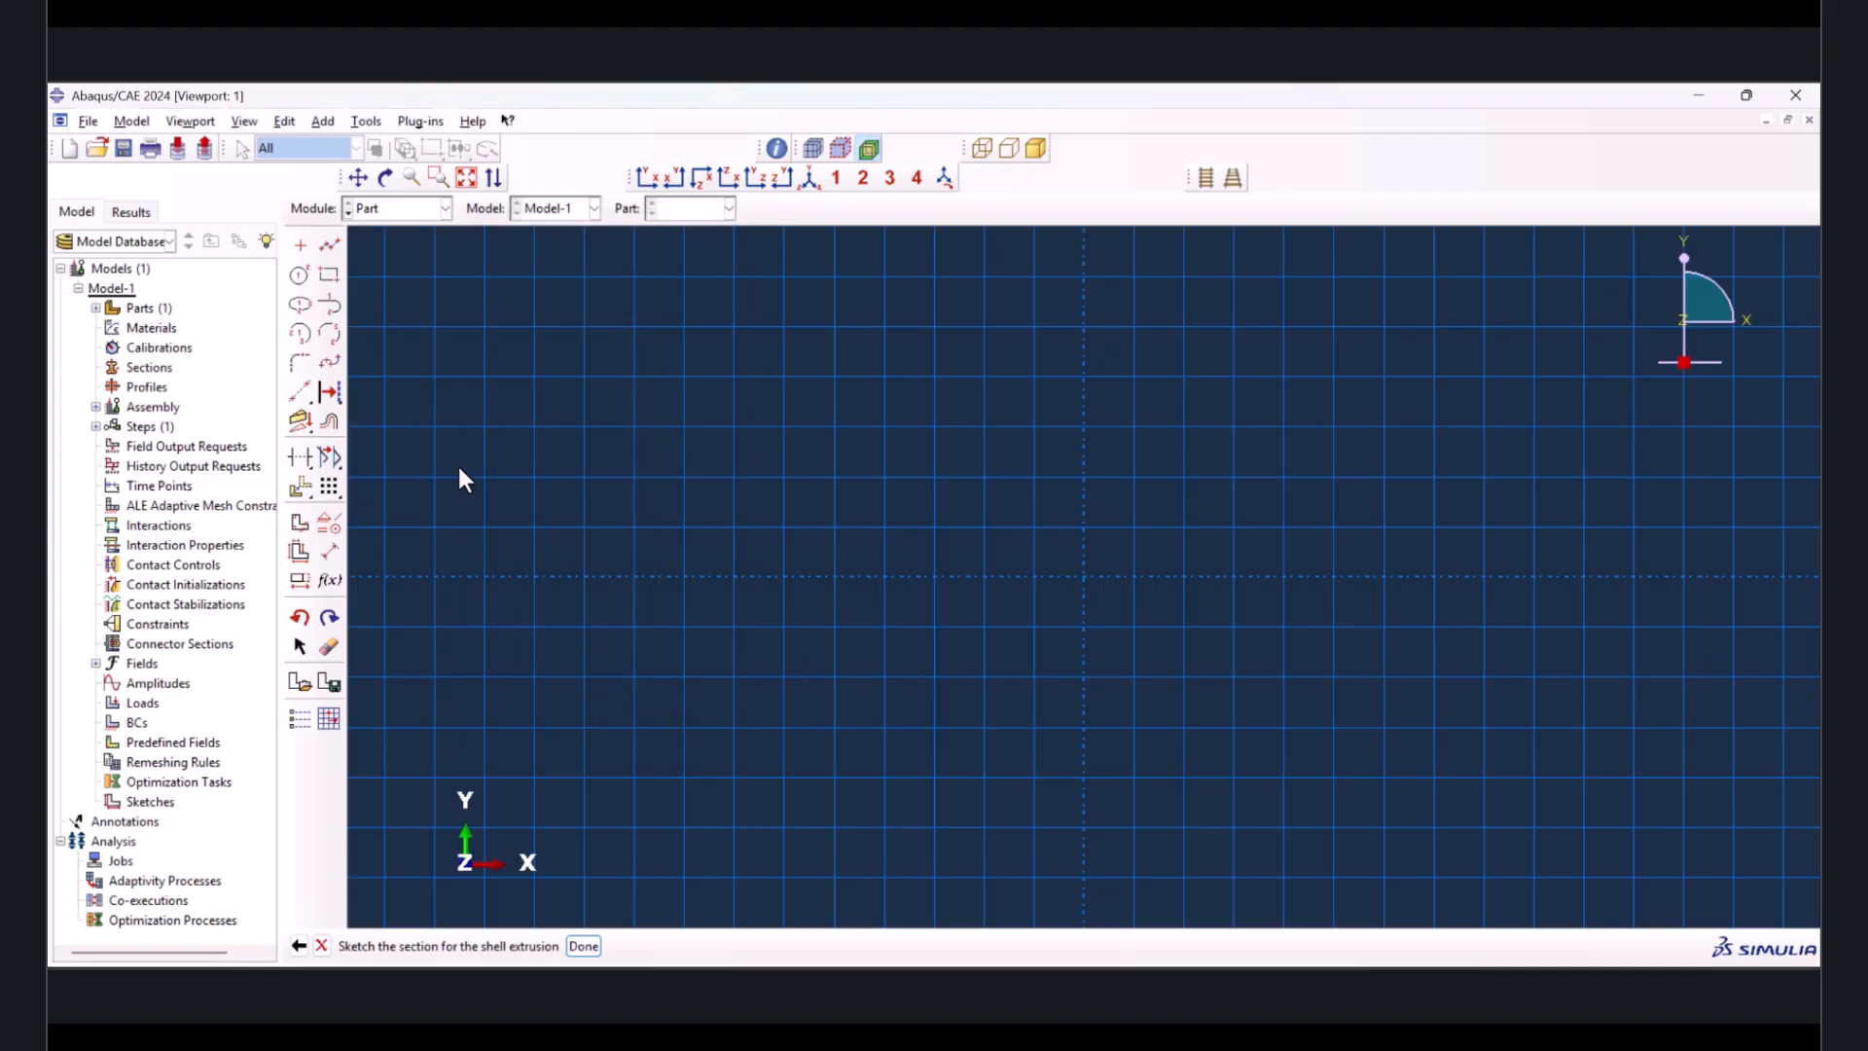
- Sketch a horizontal line along the X axis ending at the origin and dimension its length to 40
click(330, 245)
click(785, 577)
click(1082, 575)
key(Escape)
click(330, 550)
click(948, 576)
click(926, 638)
text(40)
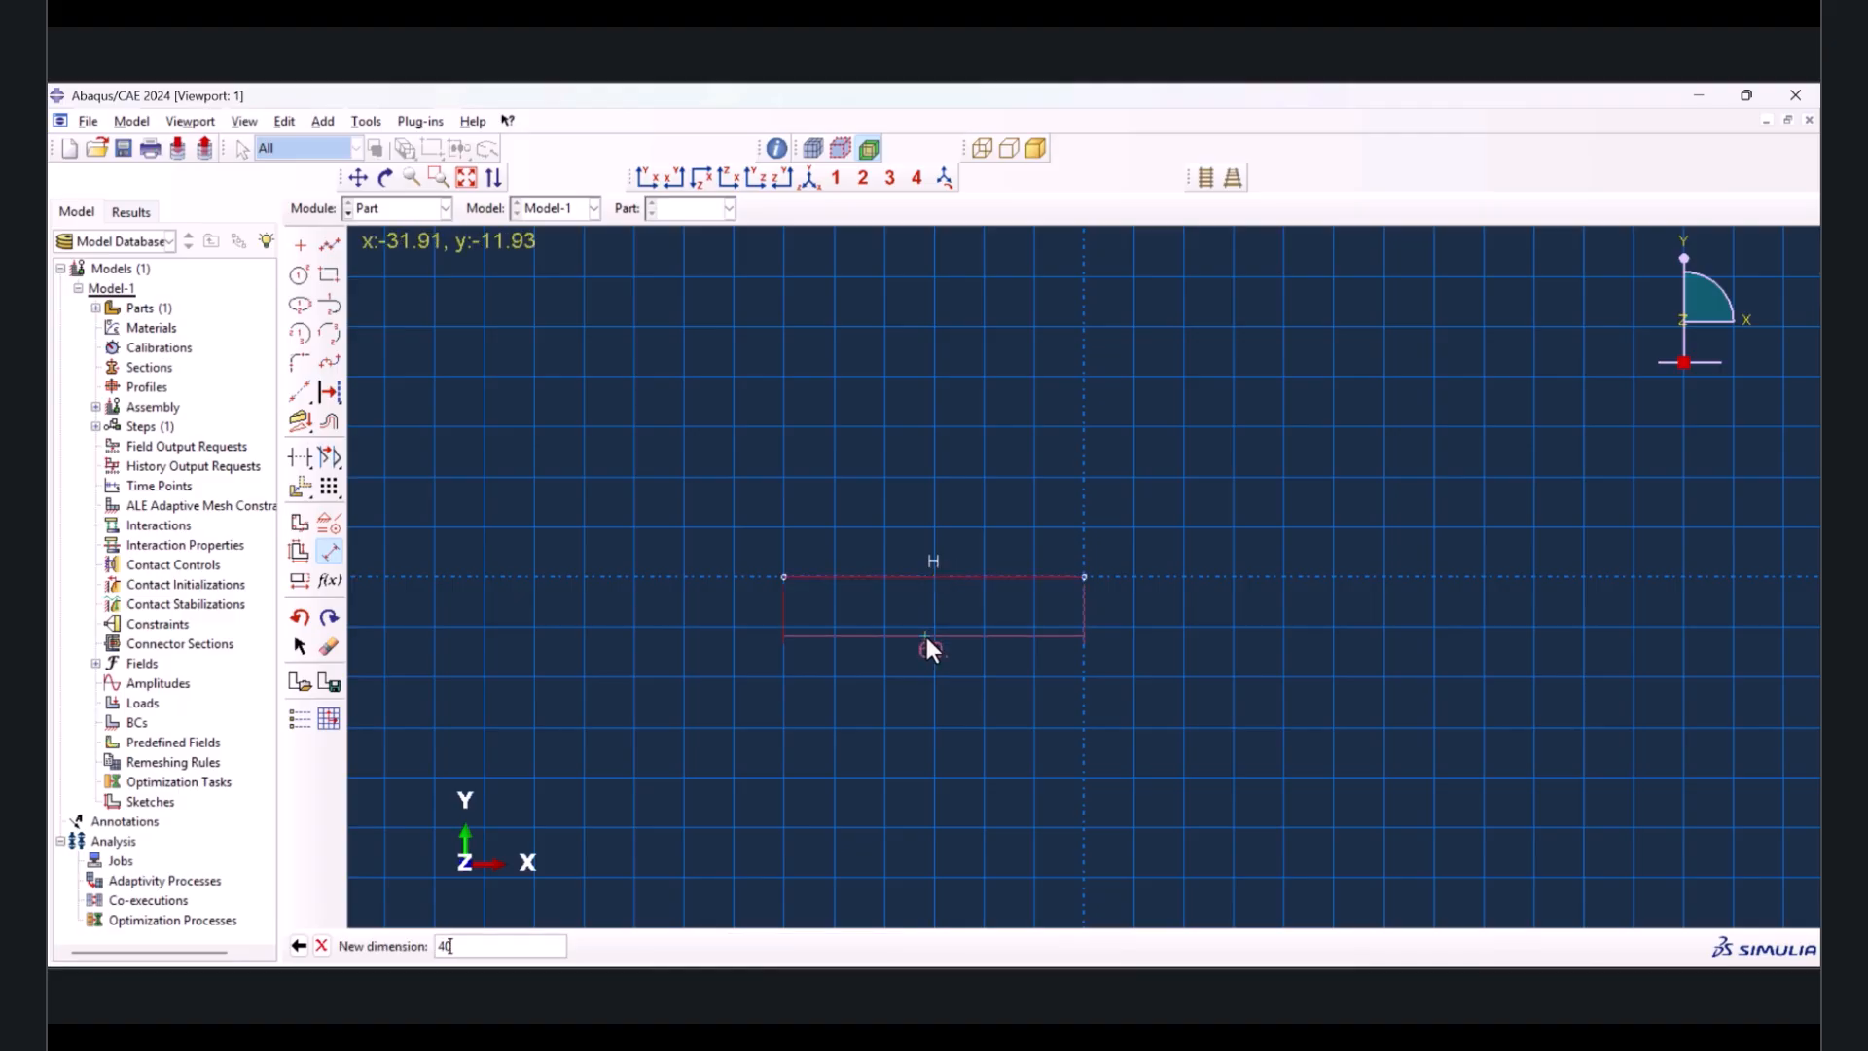
key(Return)
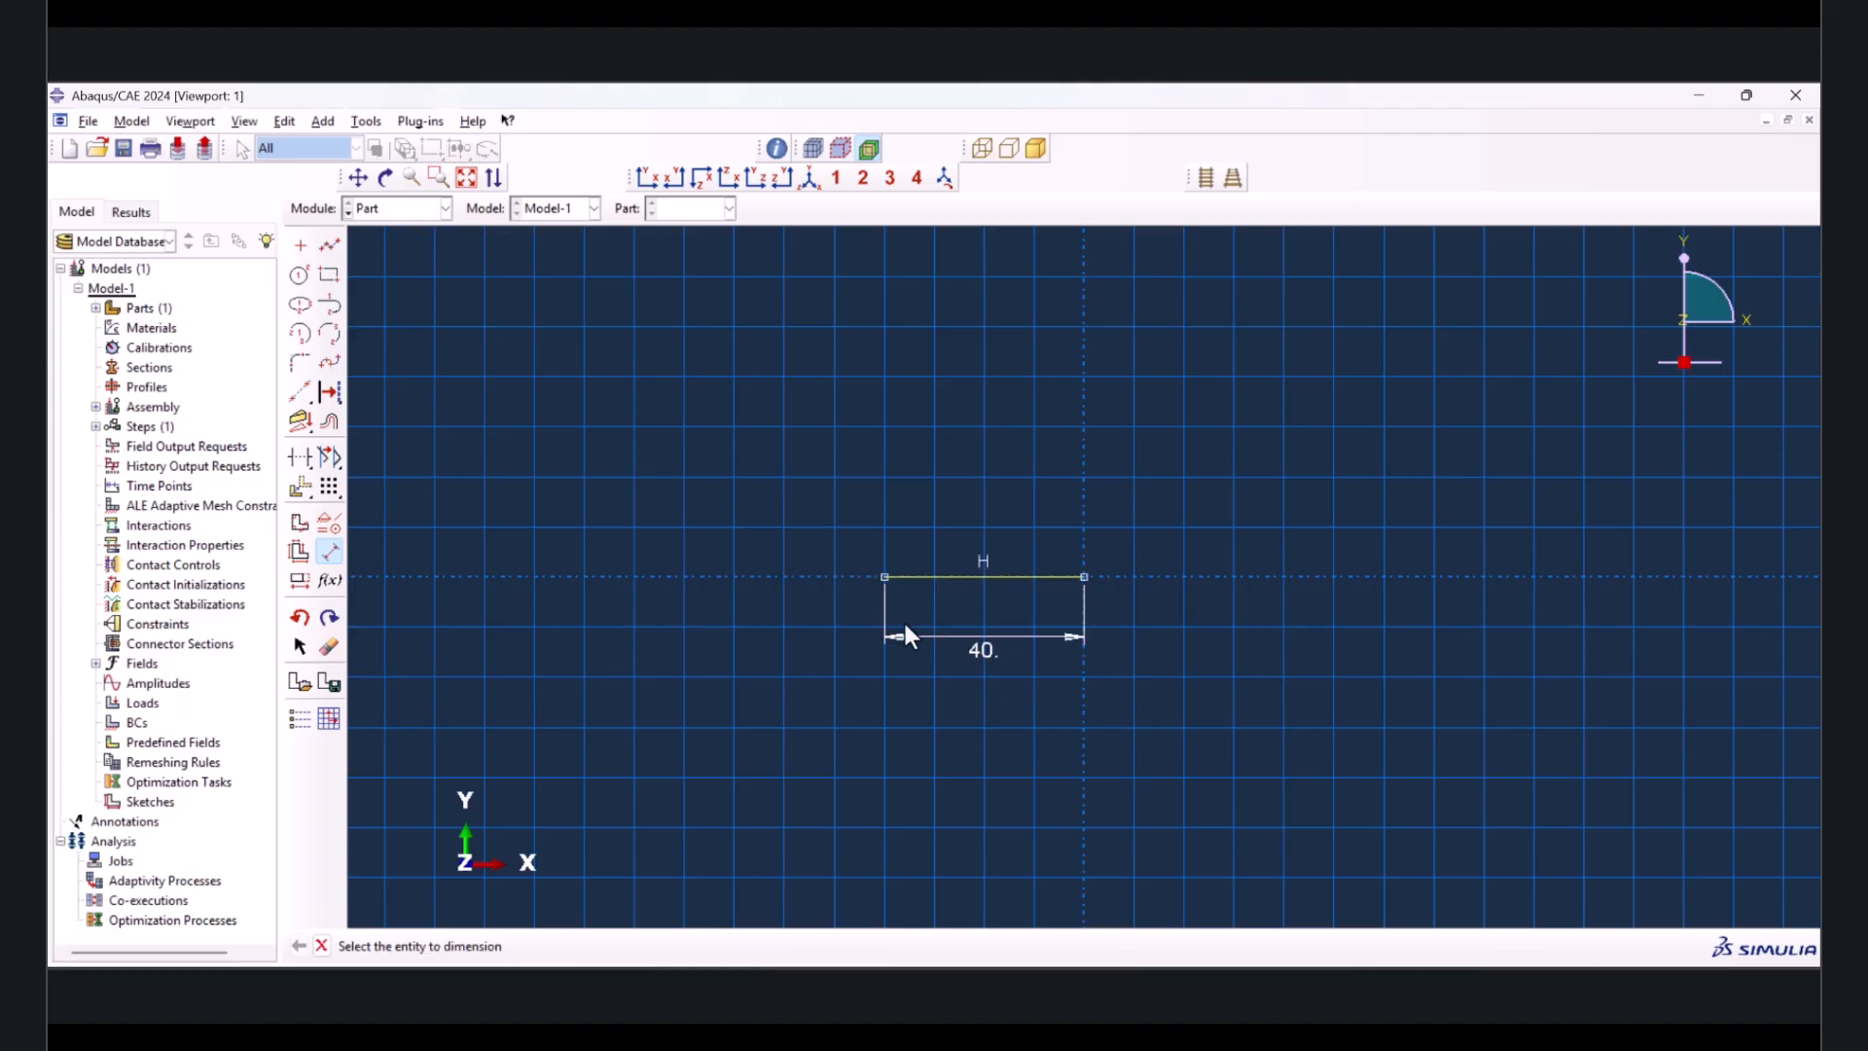
key(Escape)
- Finish the crack sketch and extrude the line to a depth of 3
middle_click(928, 689)
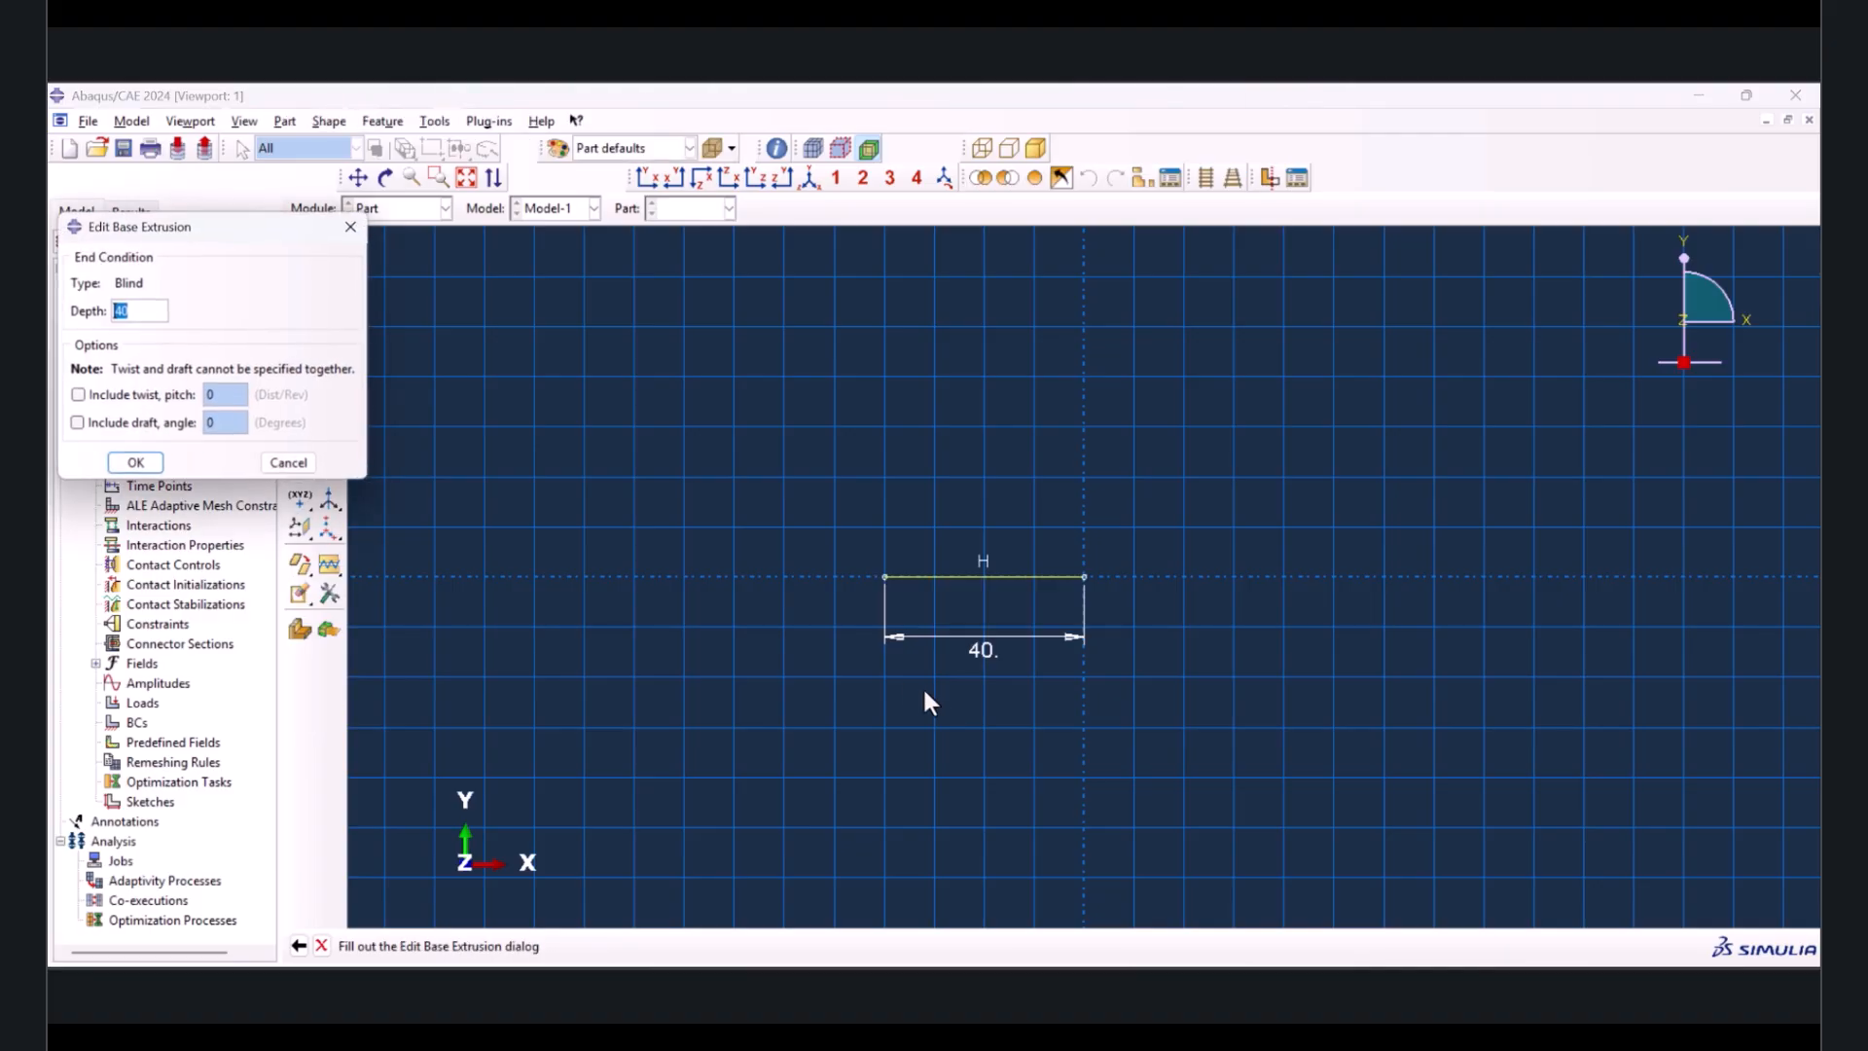
text(3)
click(135, 464)
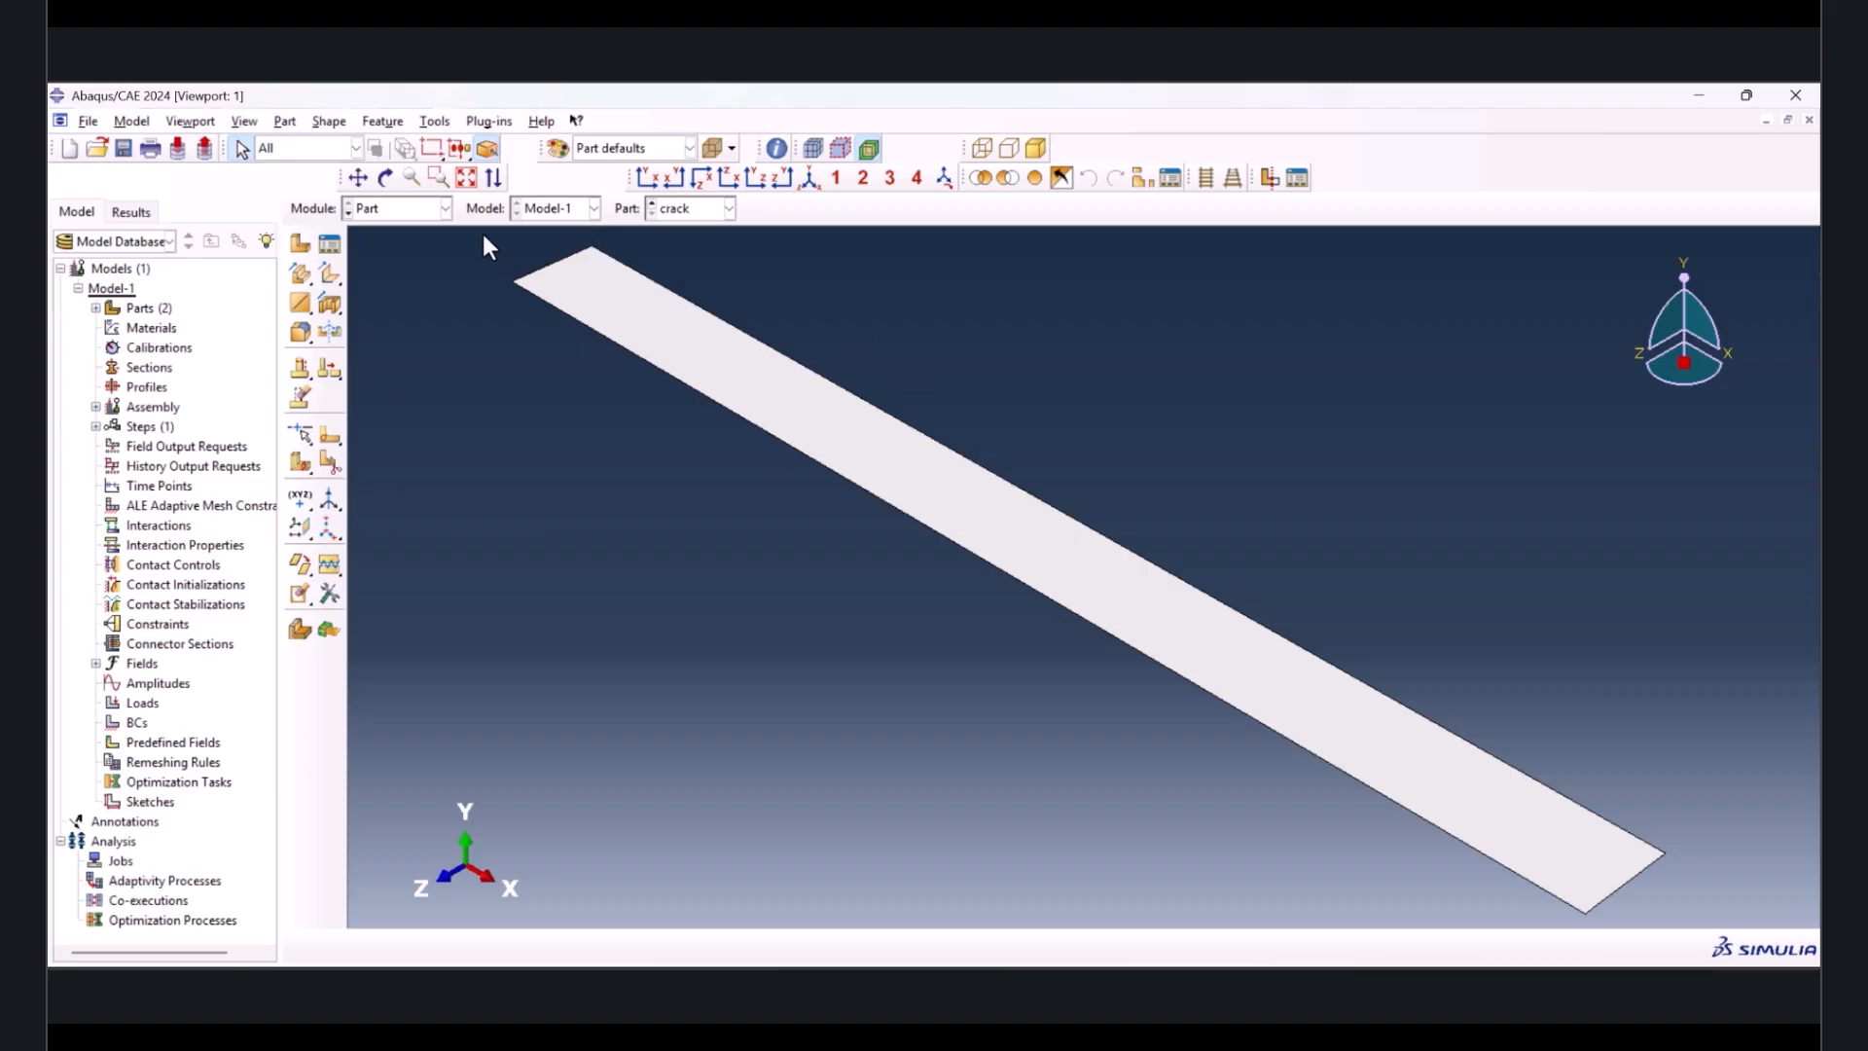
- Switch to the Property module and make Plate the current part
click(400, 209)
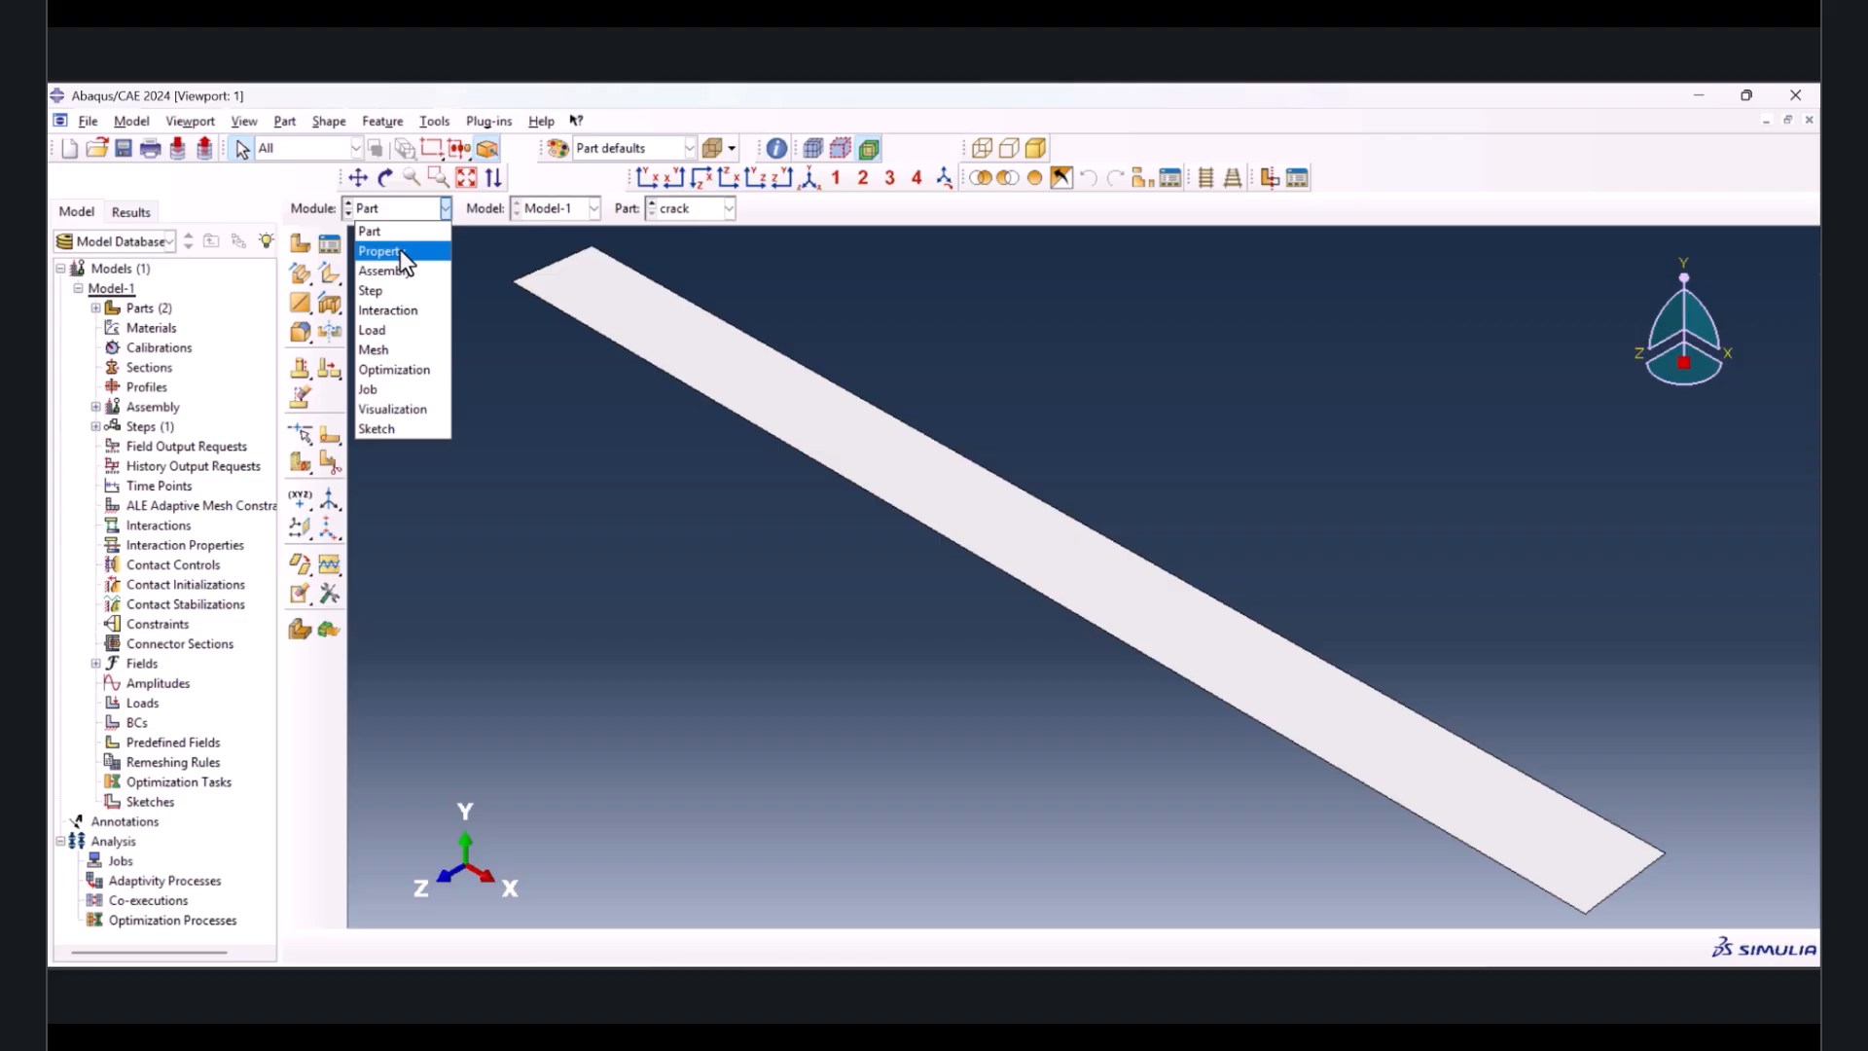
click(400, 251)
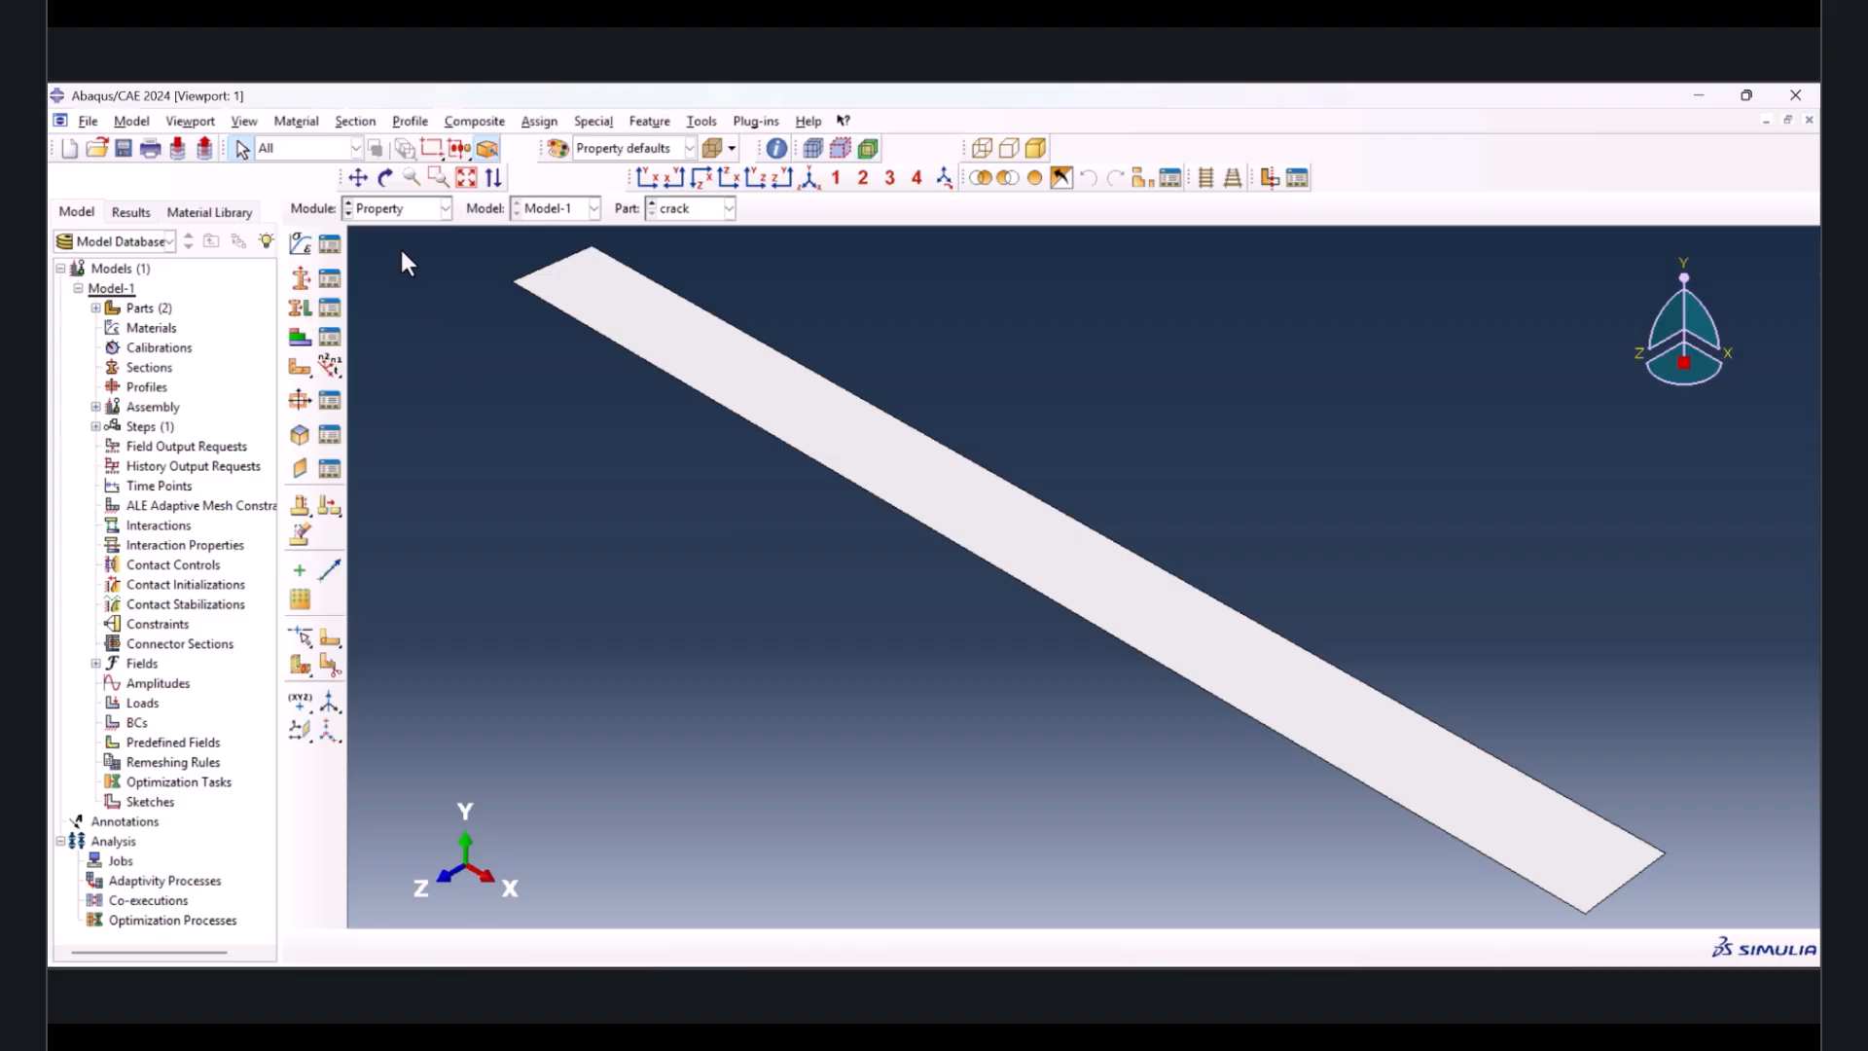
click(651, 203)
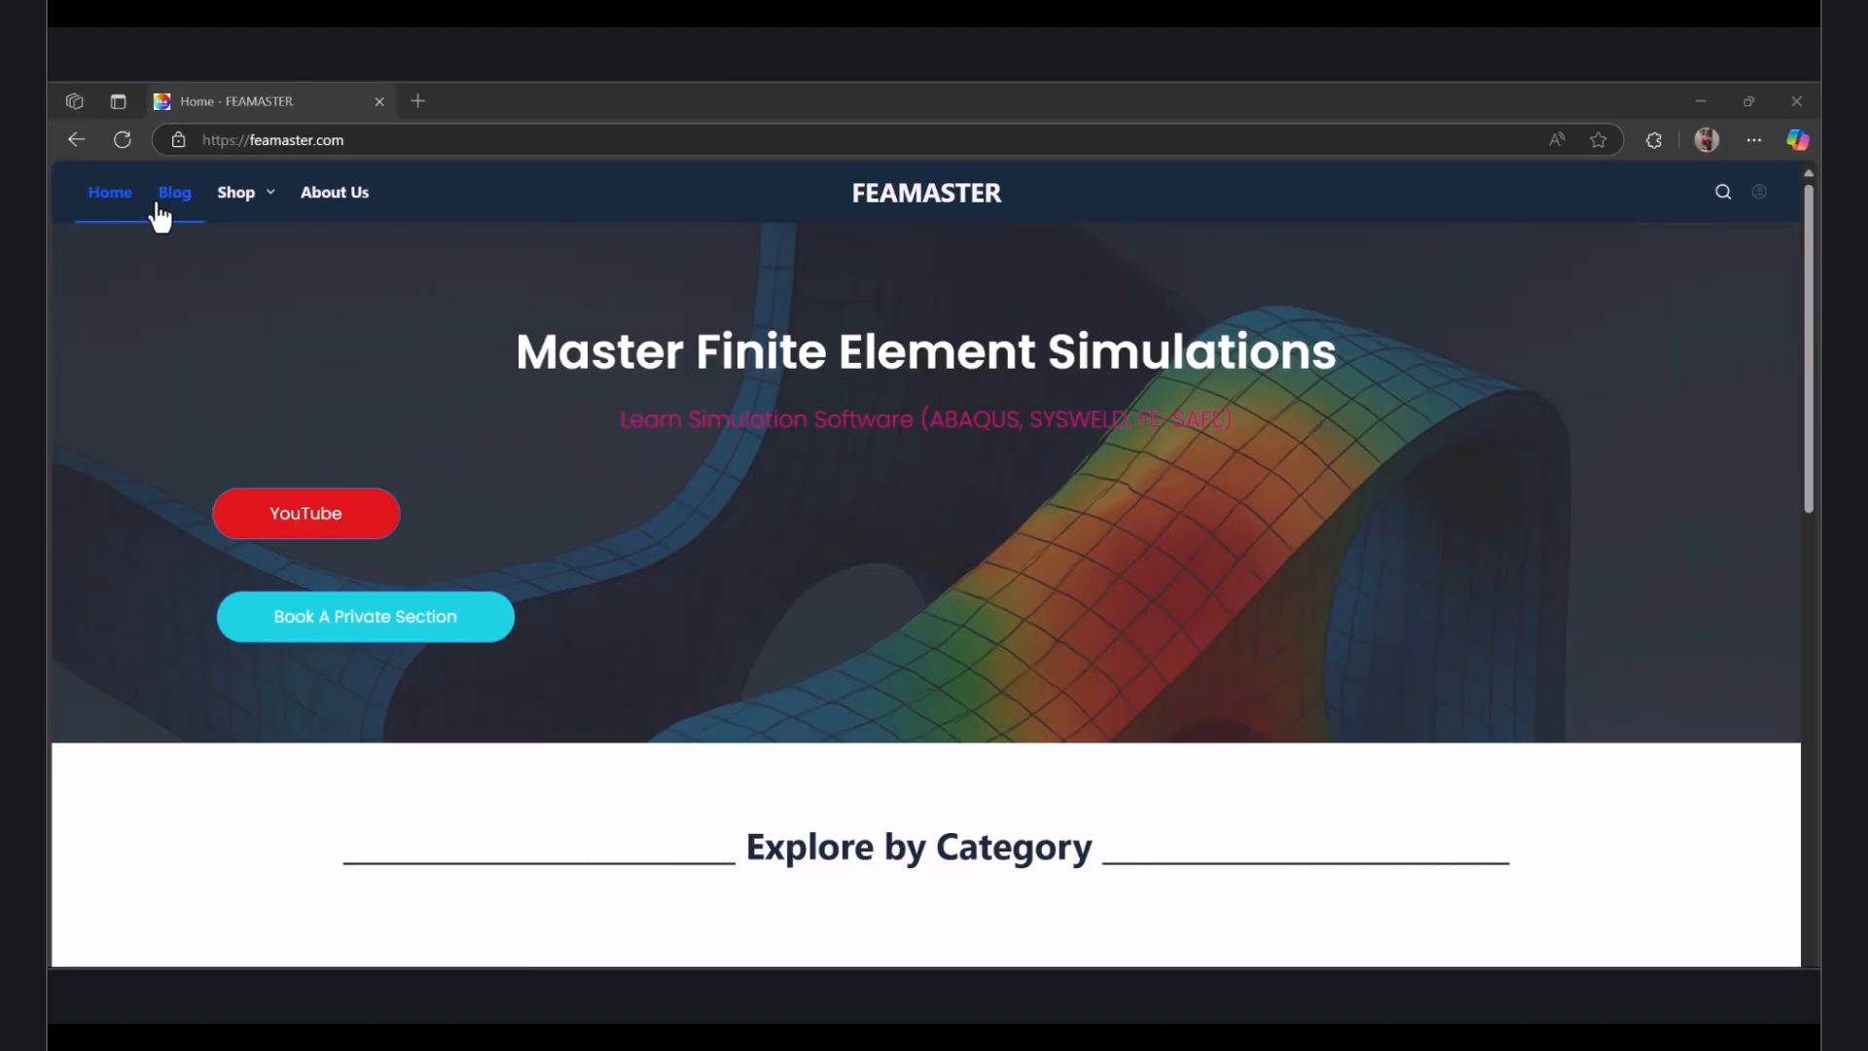
- On the FEAMASTER site in the browser, add the Aluminum XFEM Material Property Pack from Material Property Packs to the cart
mouse_move(249, 216)
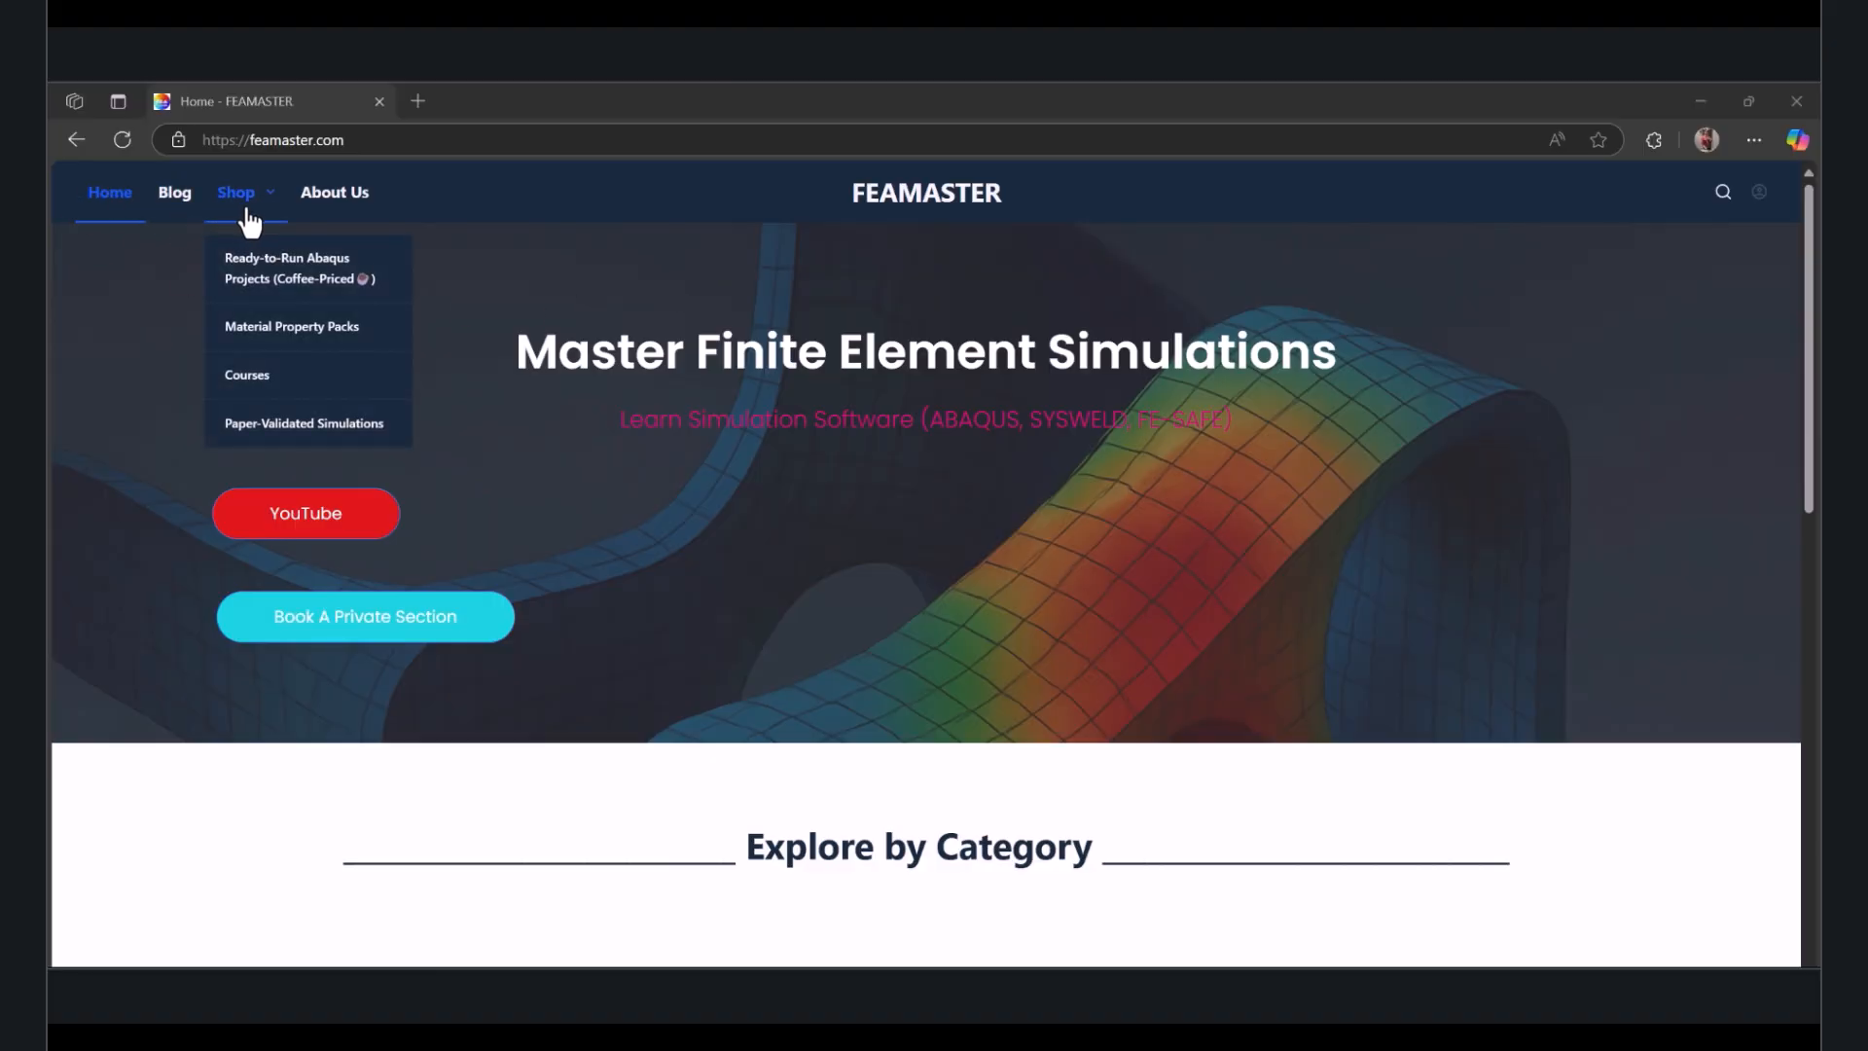
click(286, 331)
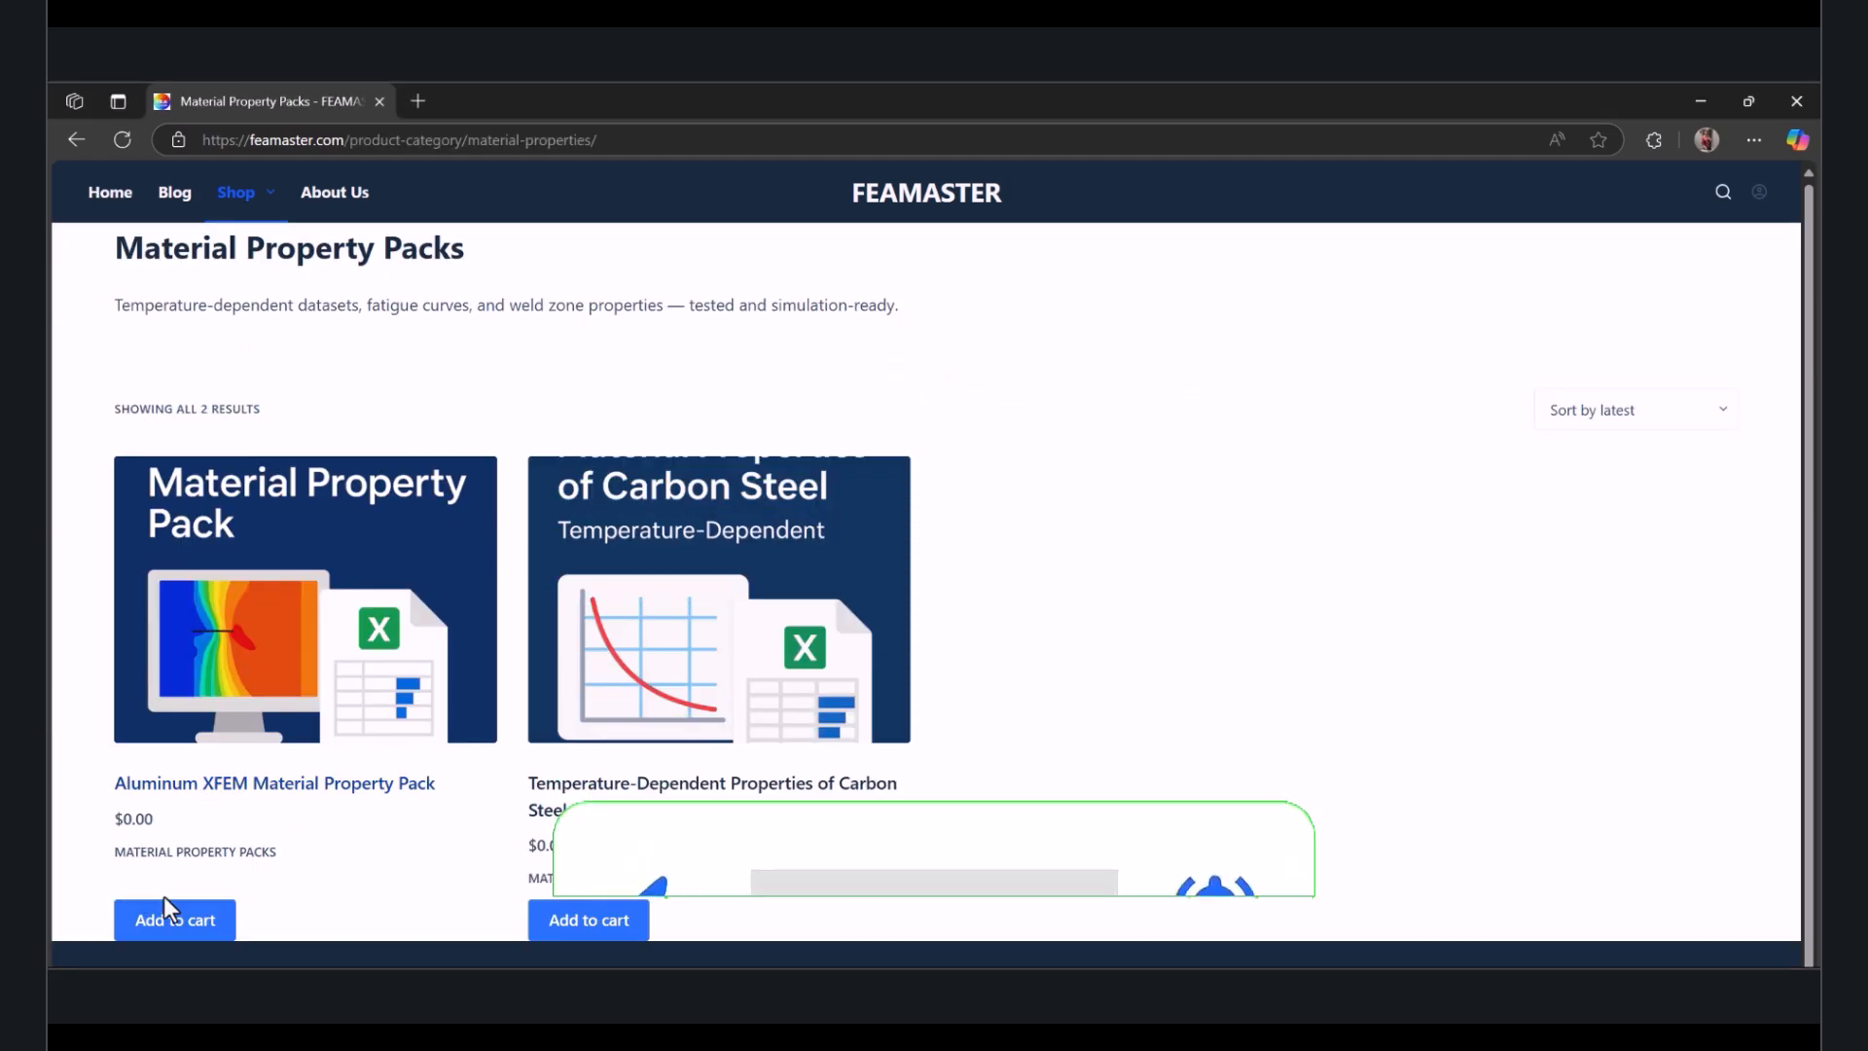
click(195, 925)
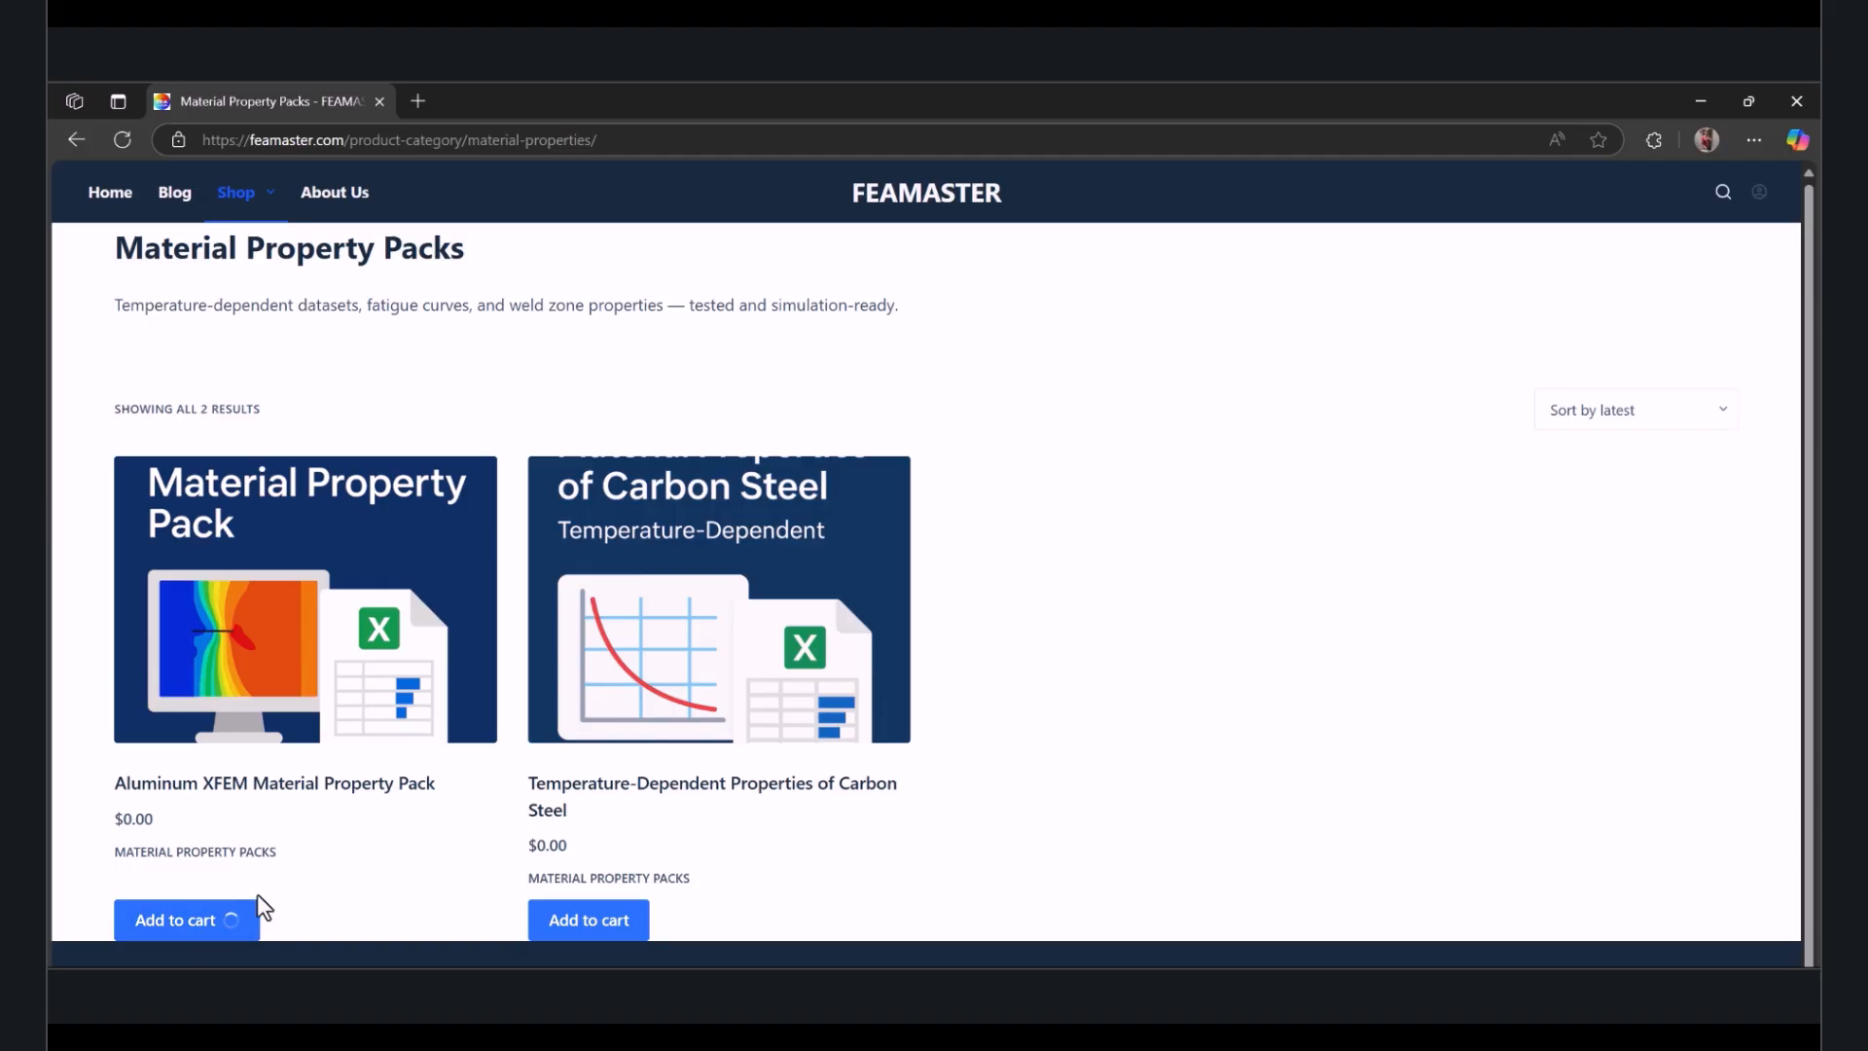
drag(155, 820, 113, 819)
- Check out the cart and open the downloaded Aluminum XFEM Material Property Pack workbook
mouse_move(1780, 197)
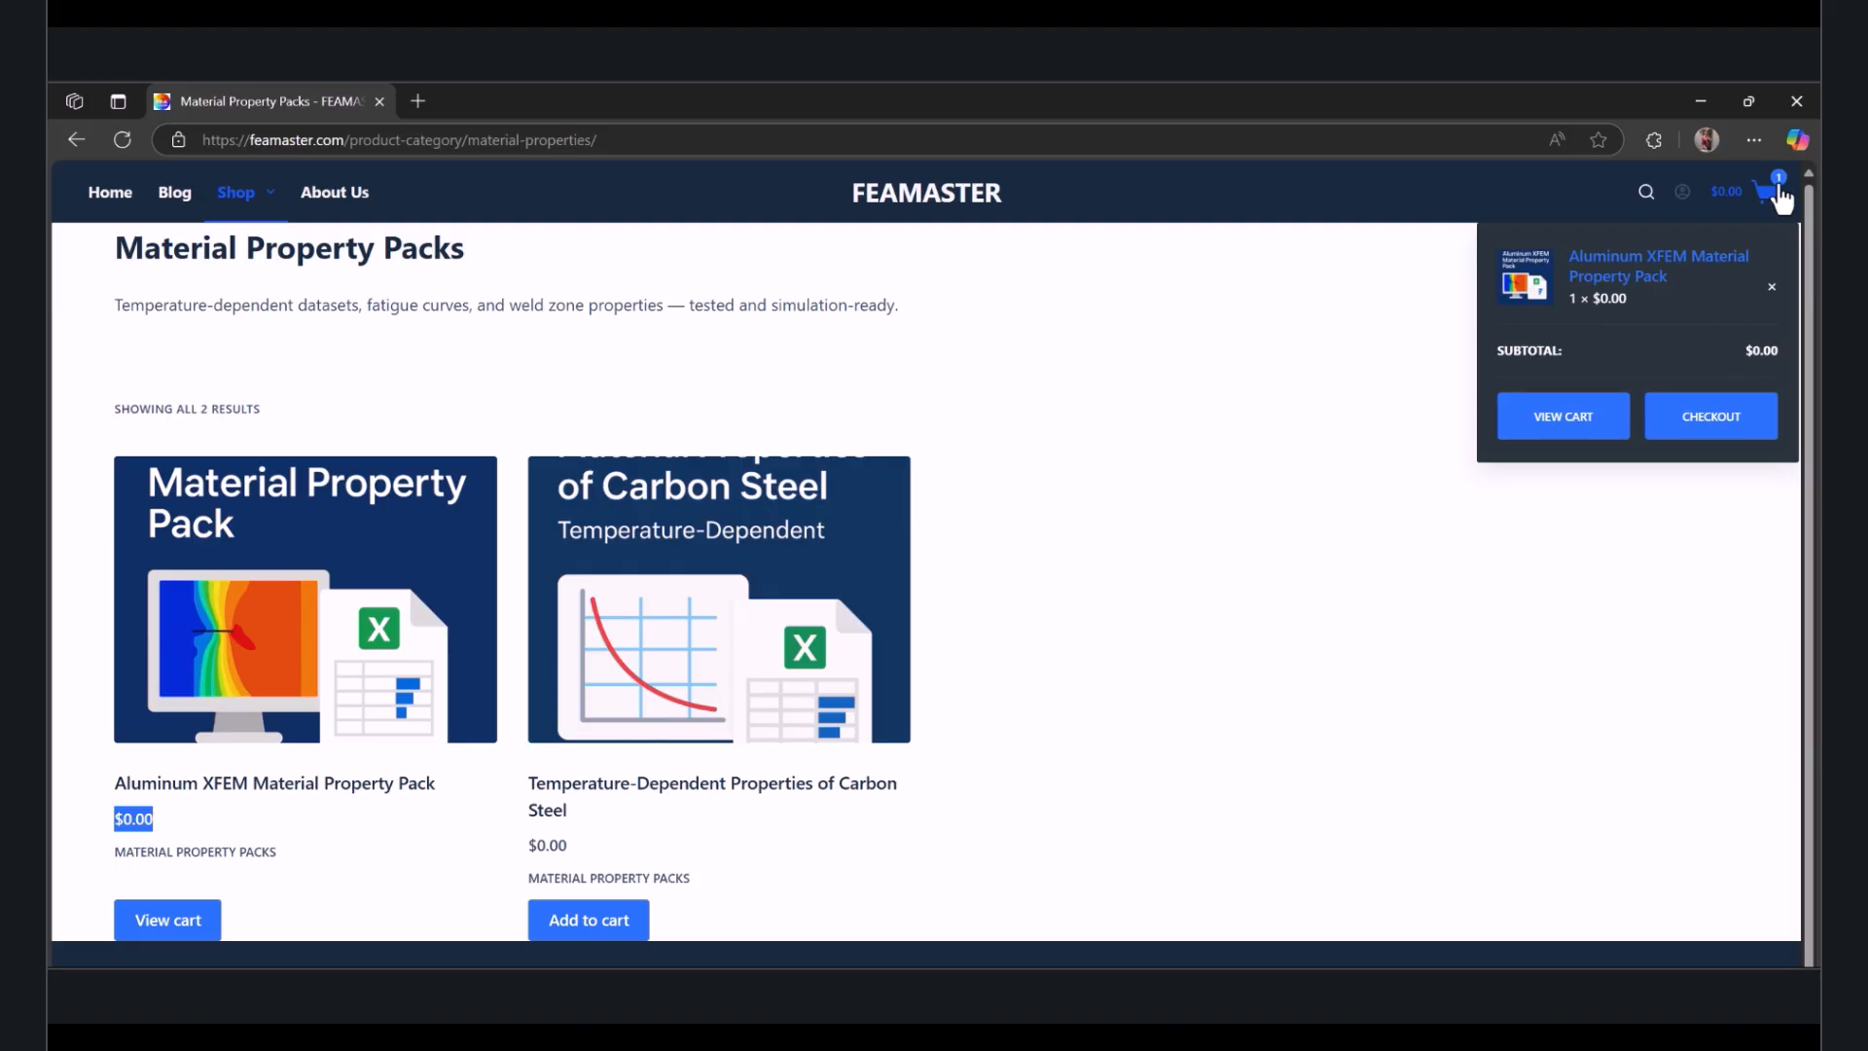
click(1711, 426)
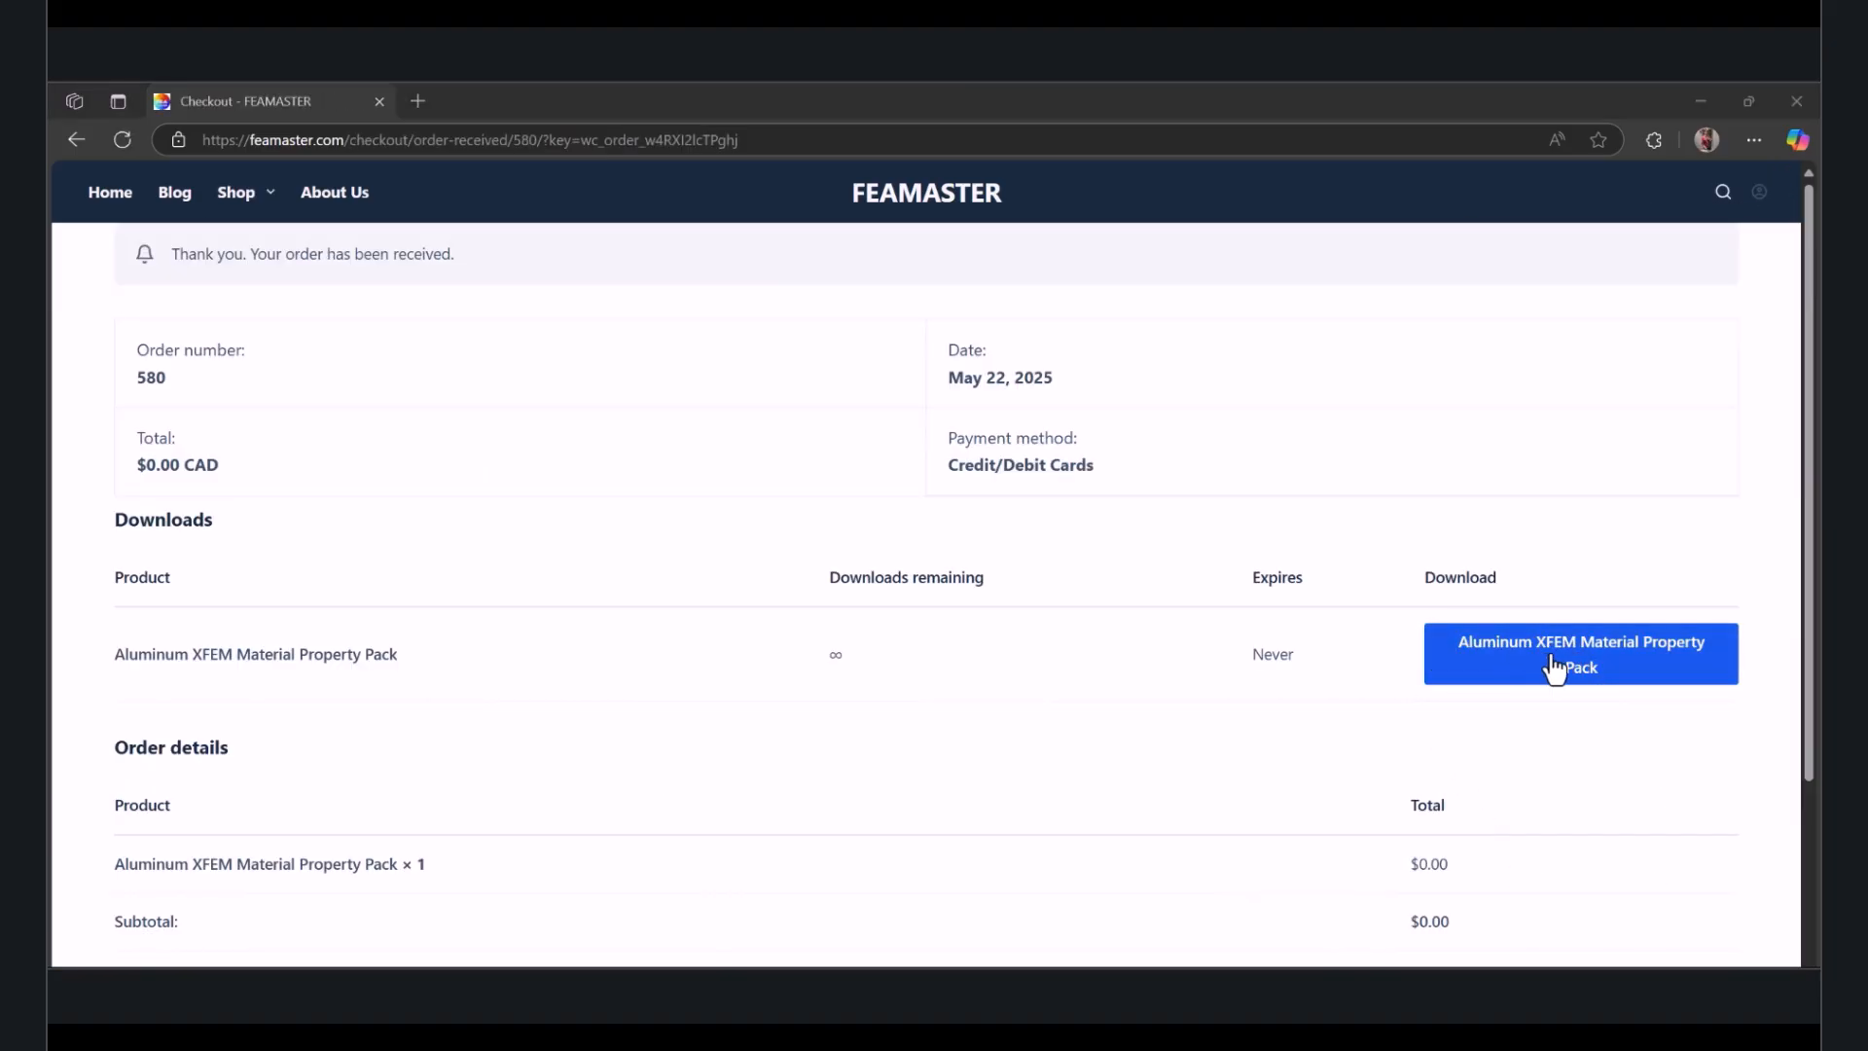
click(1478, 667)
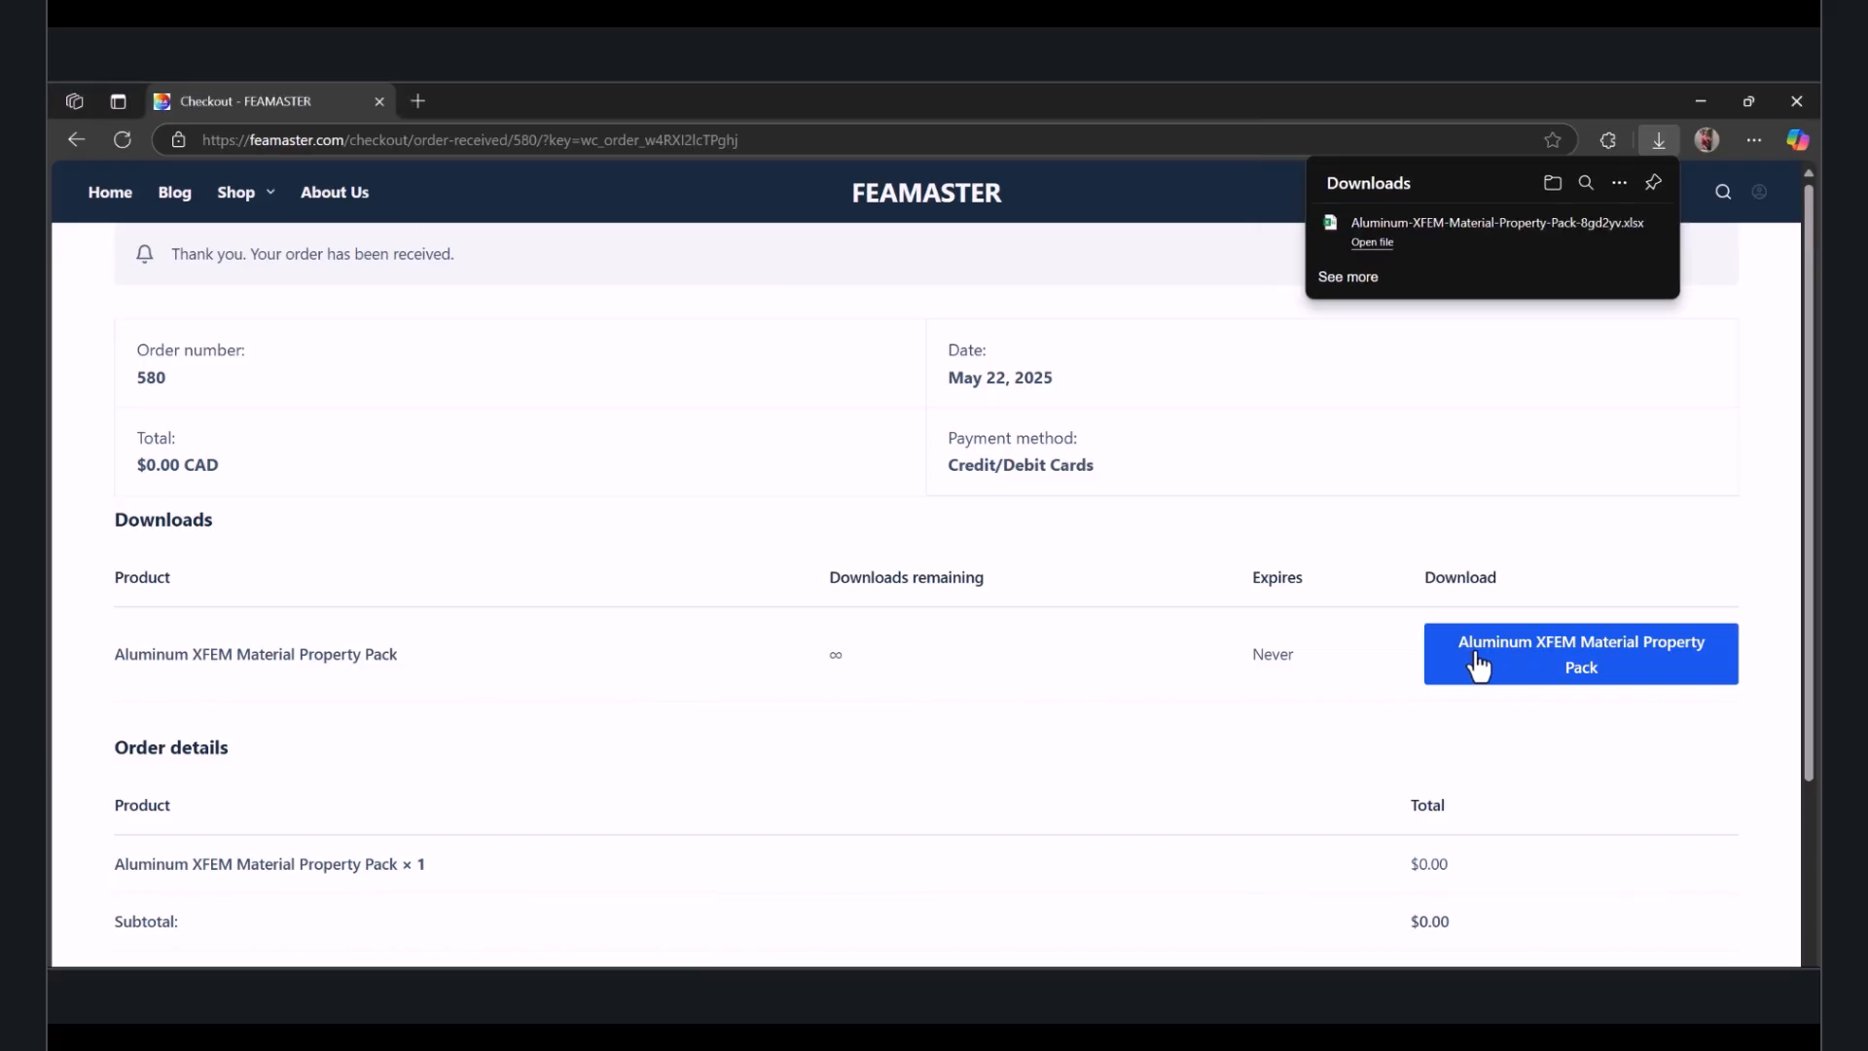
click(1381, 244)
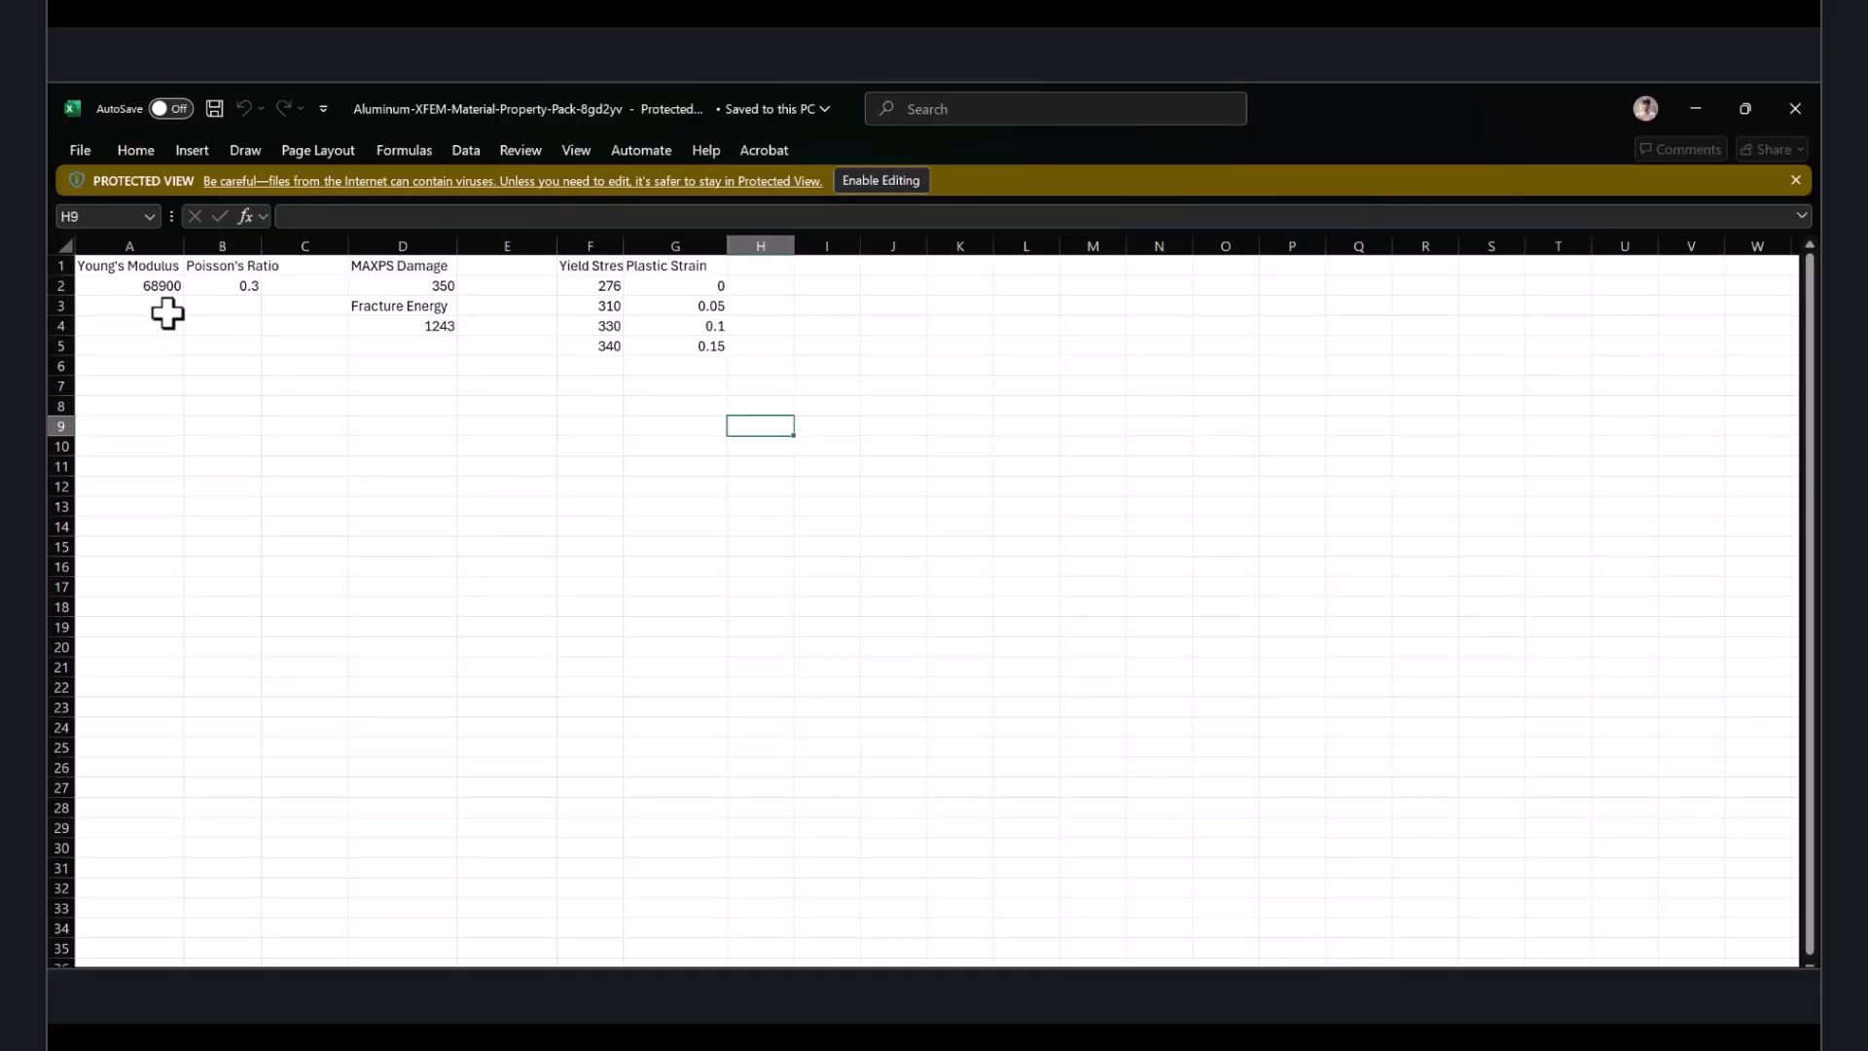
- Return to Abaqus/CAE and start a new material named Aluminum
key(alt+Tab)
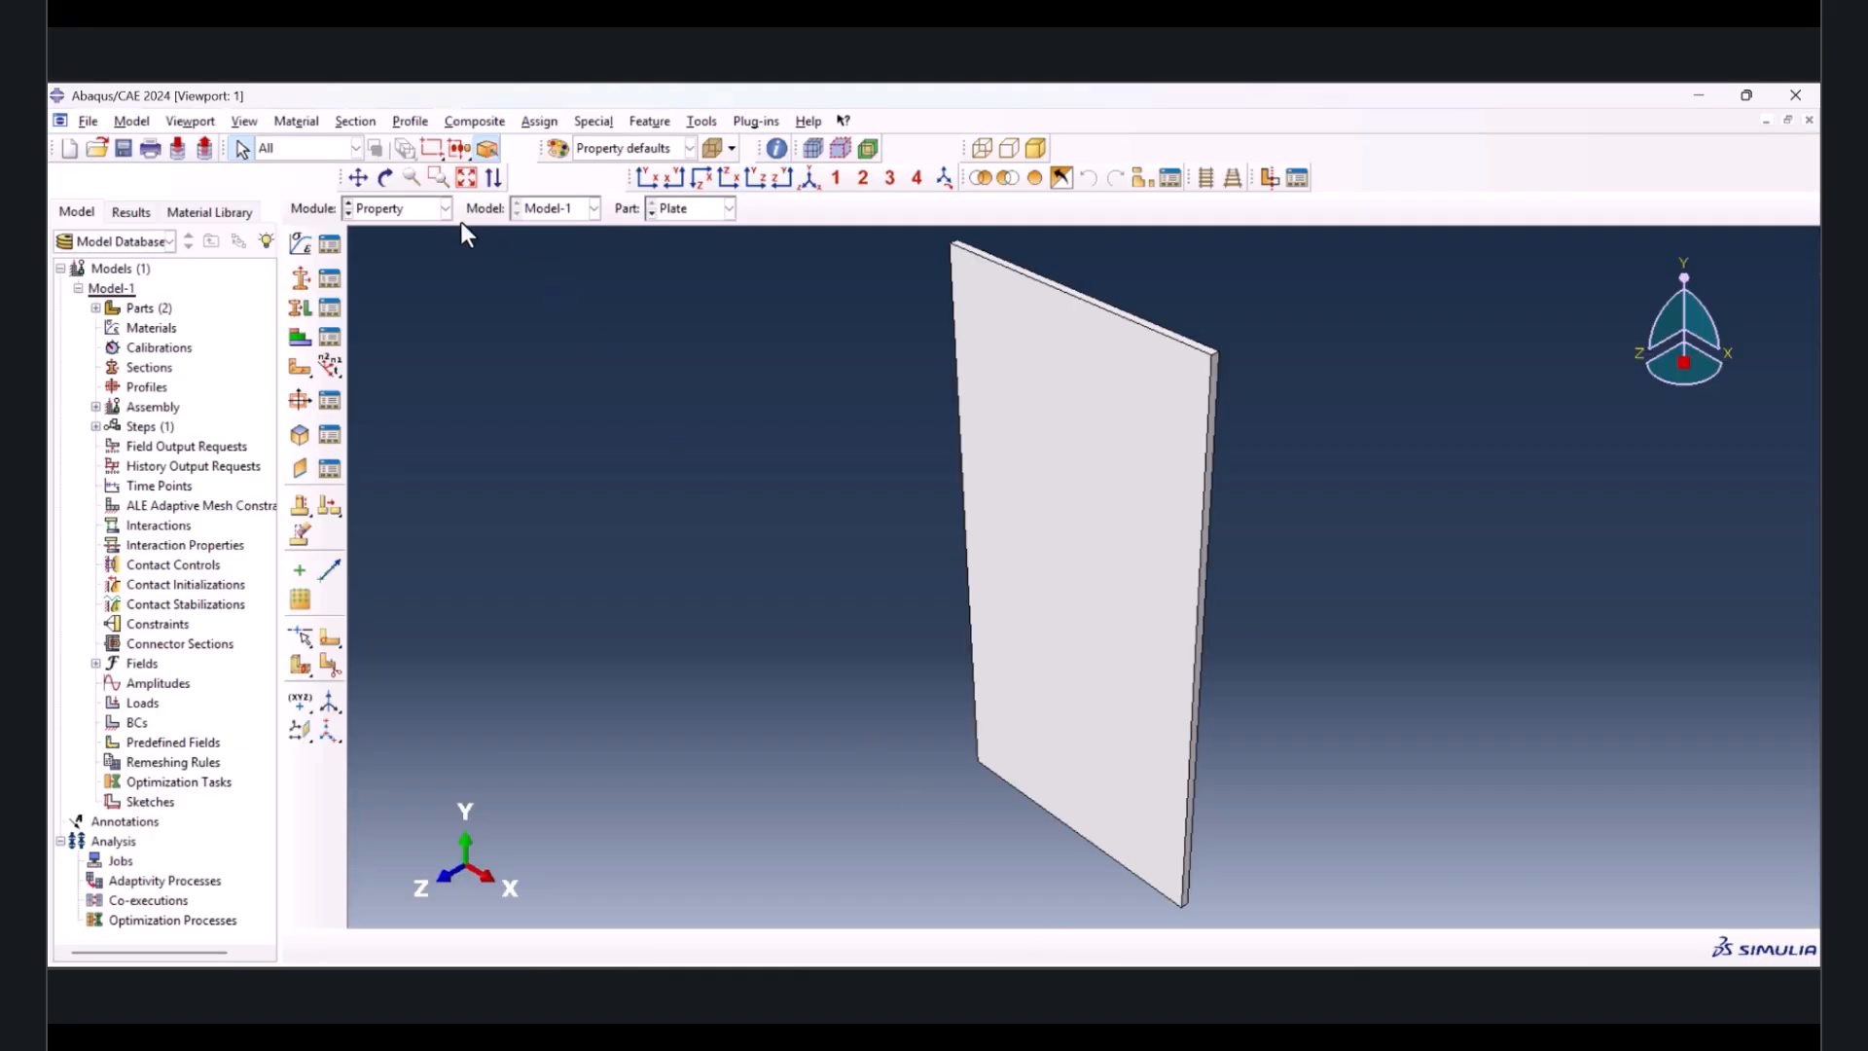
click(301, 244)
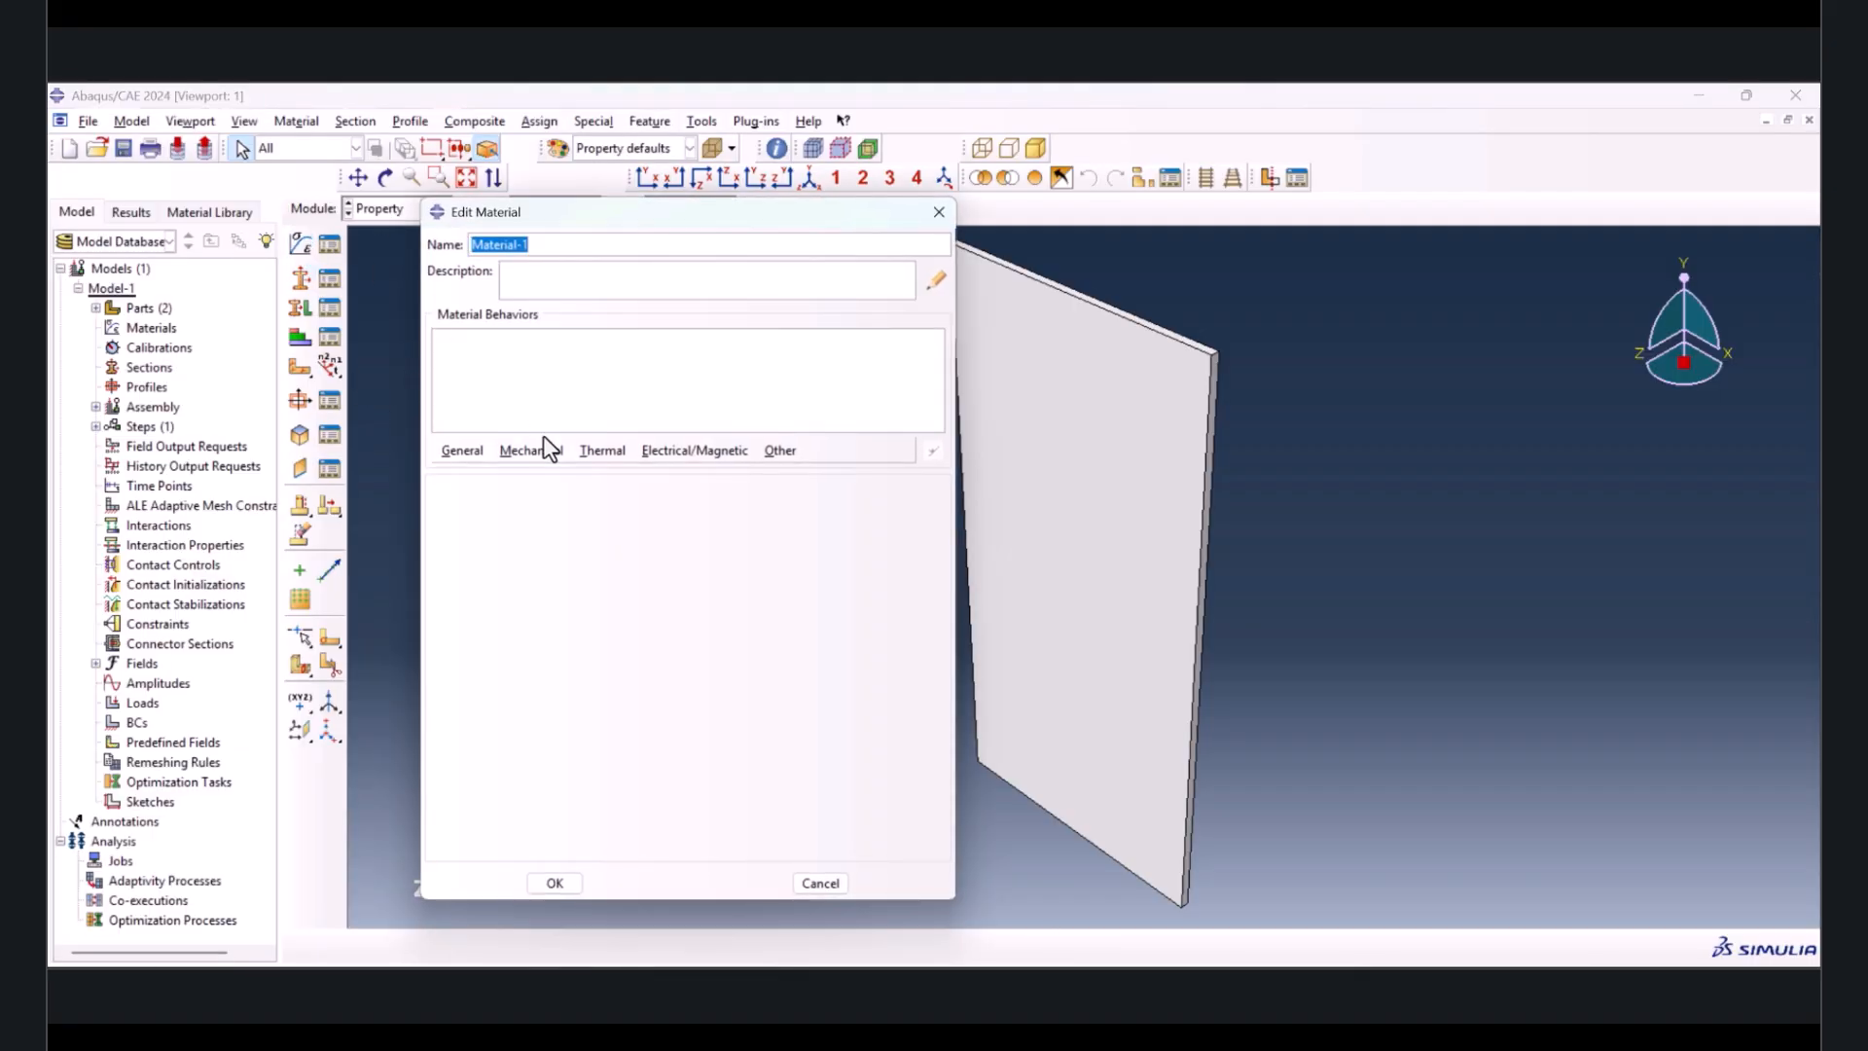
text(Aluminum)
- Select the Young's modulus and Poisson's ratio values in cells A2:B2 of the Excel workbook and return to Abaqus
key(alt+Tab)
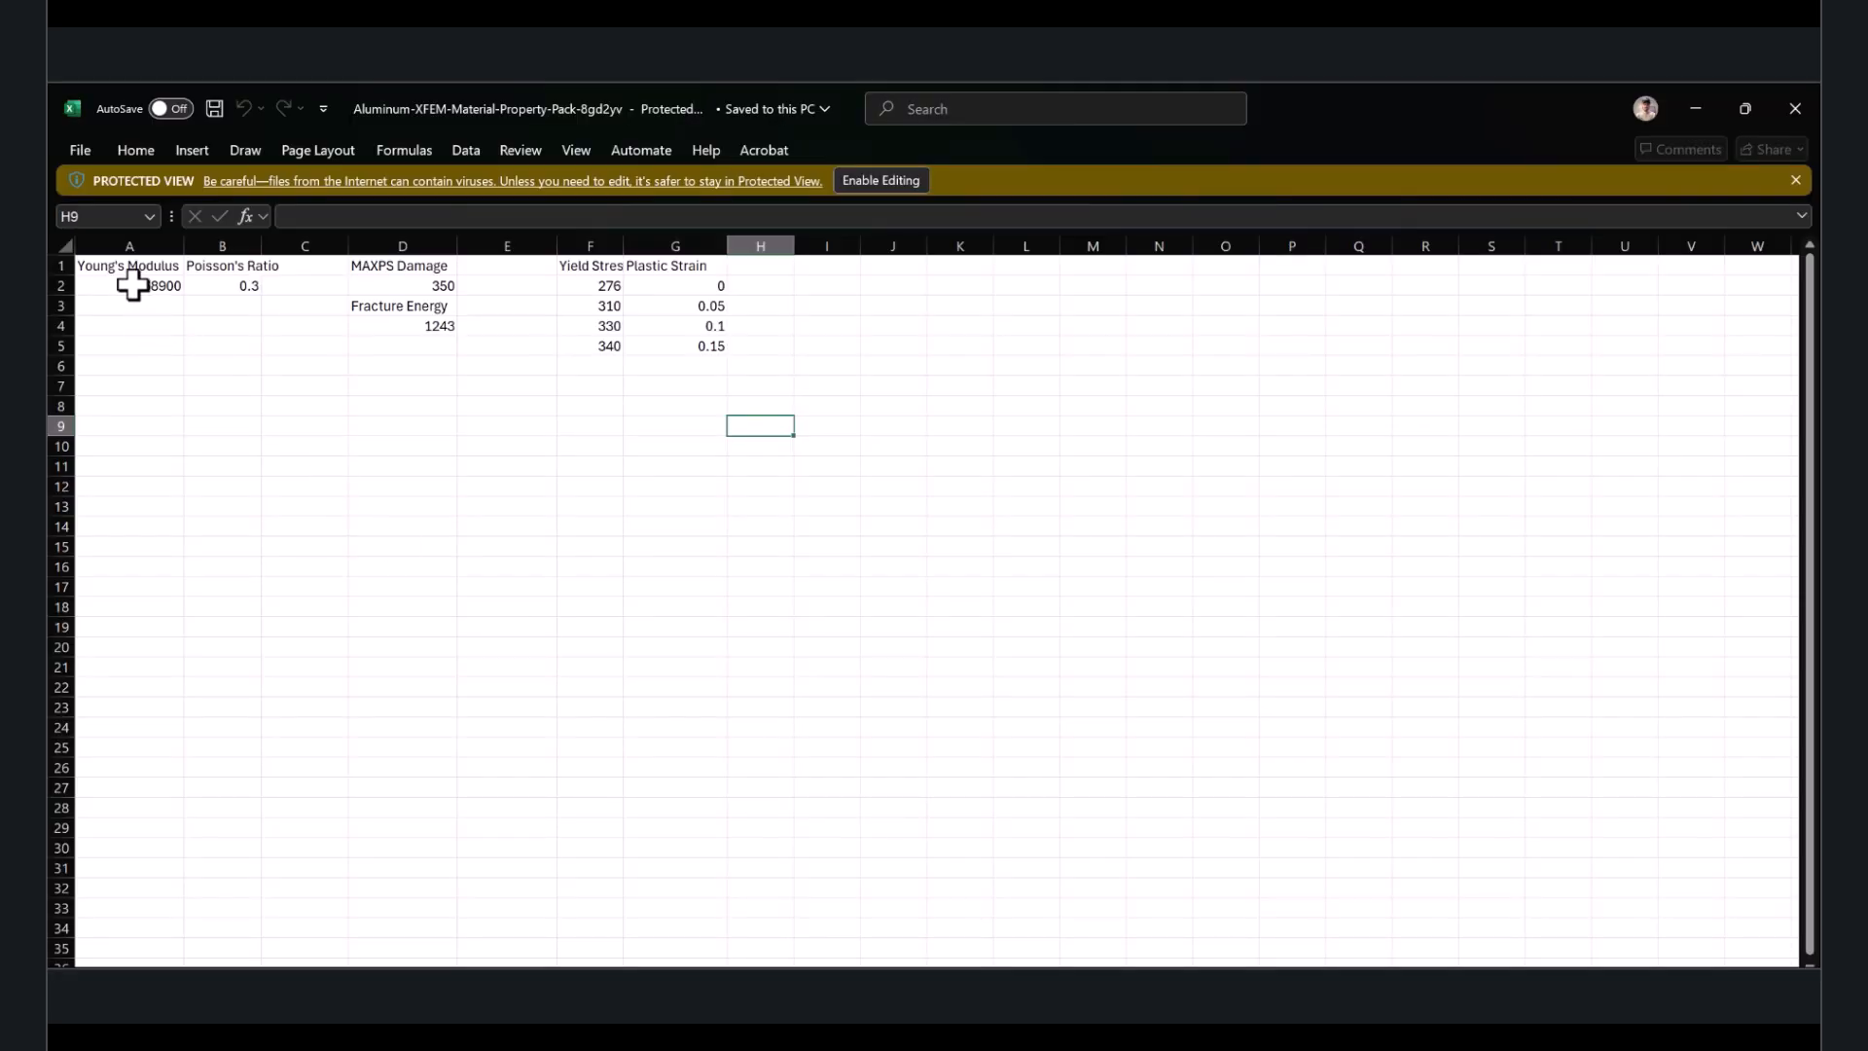
drag(132, 284, 208, 288)
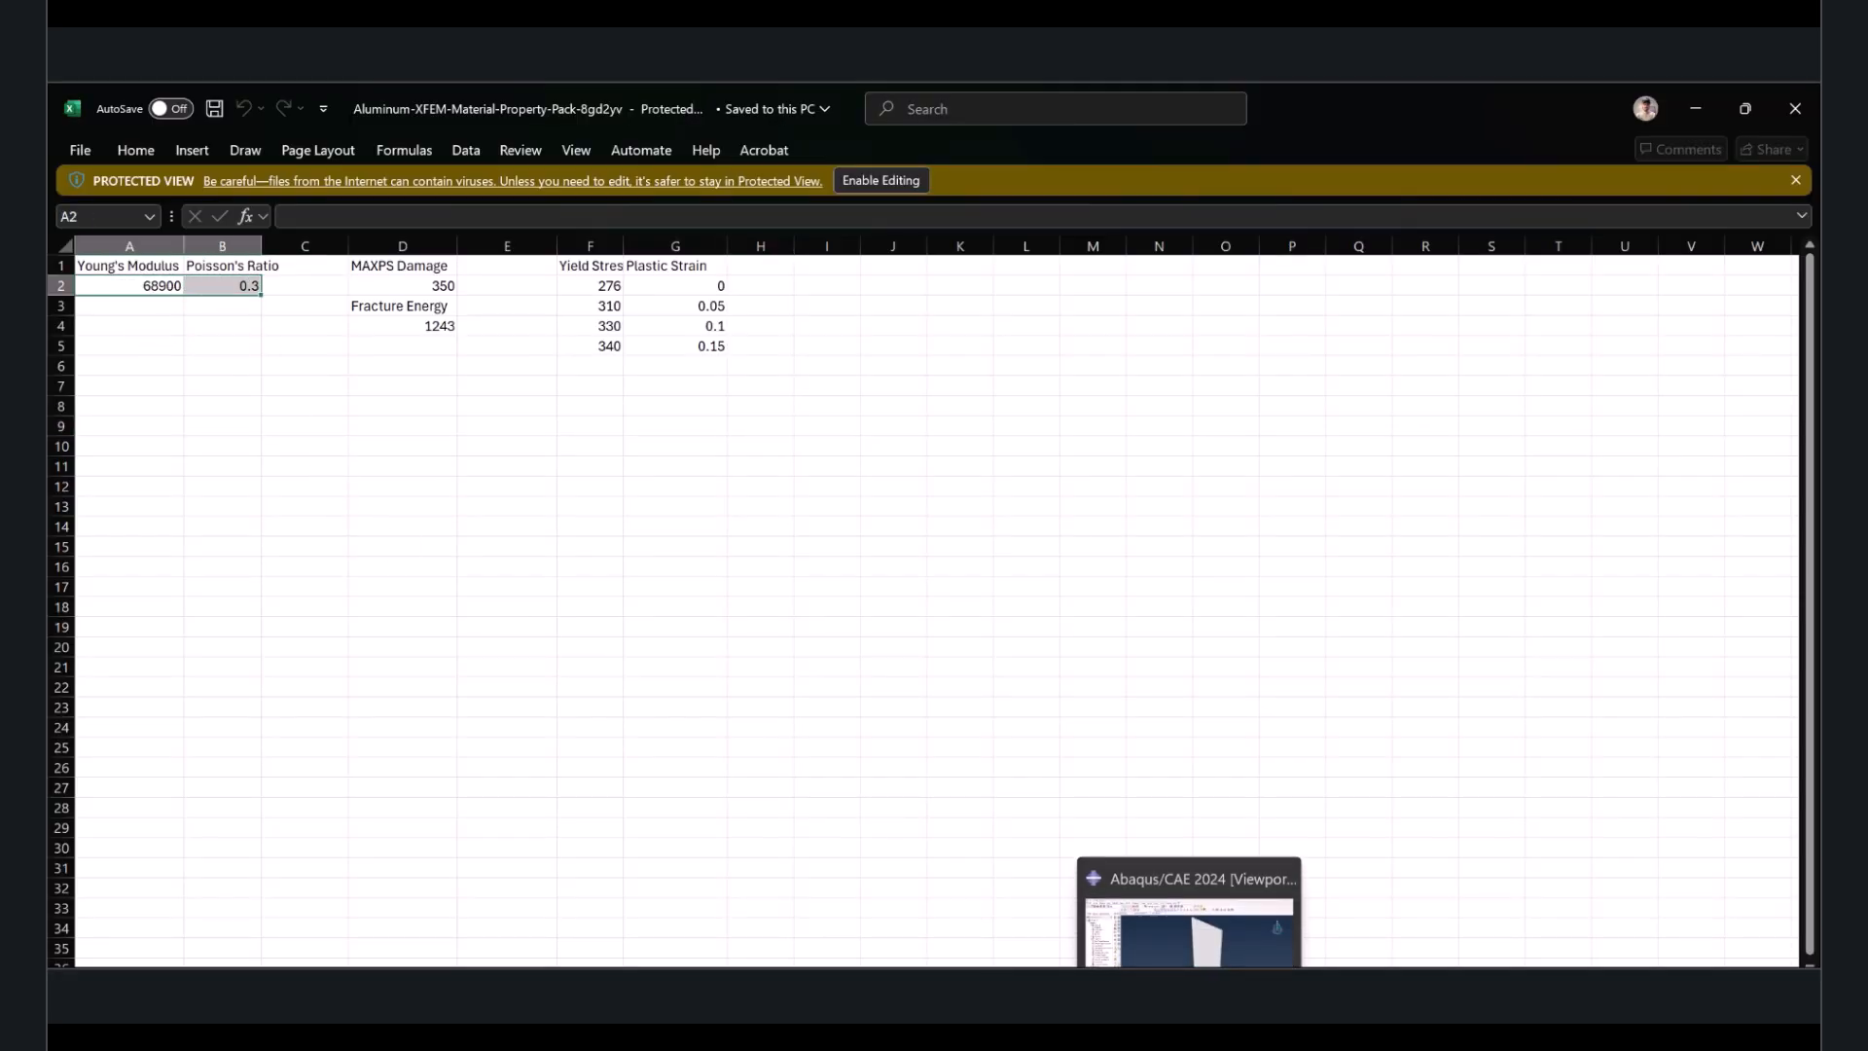
click(1187, 914)
- Add an isotropic Elastic behavior to the Aluminum material
click(530, 451)
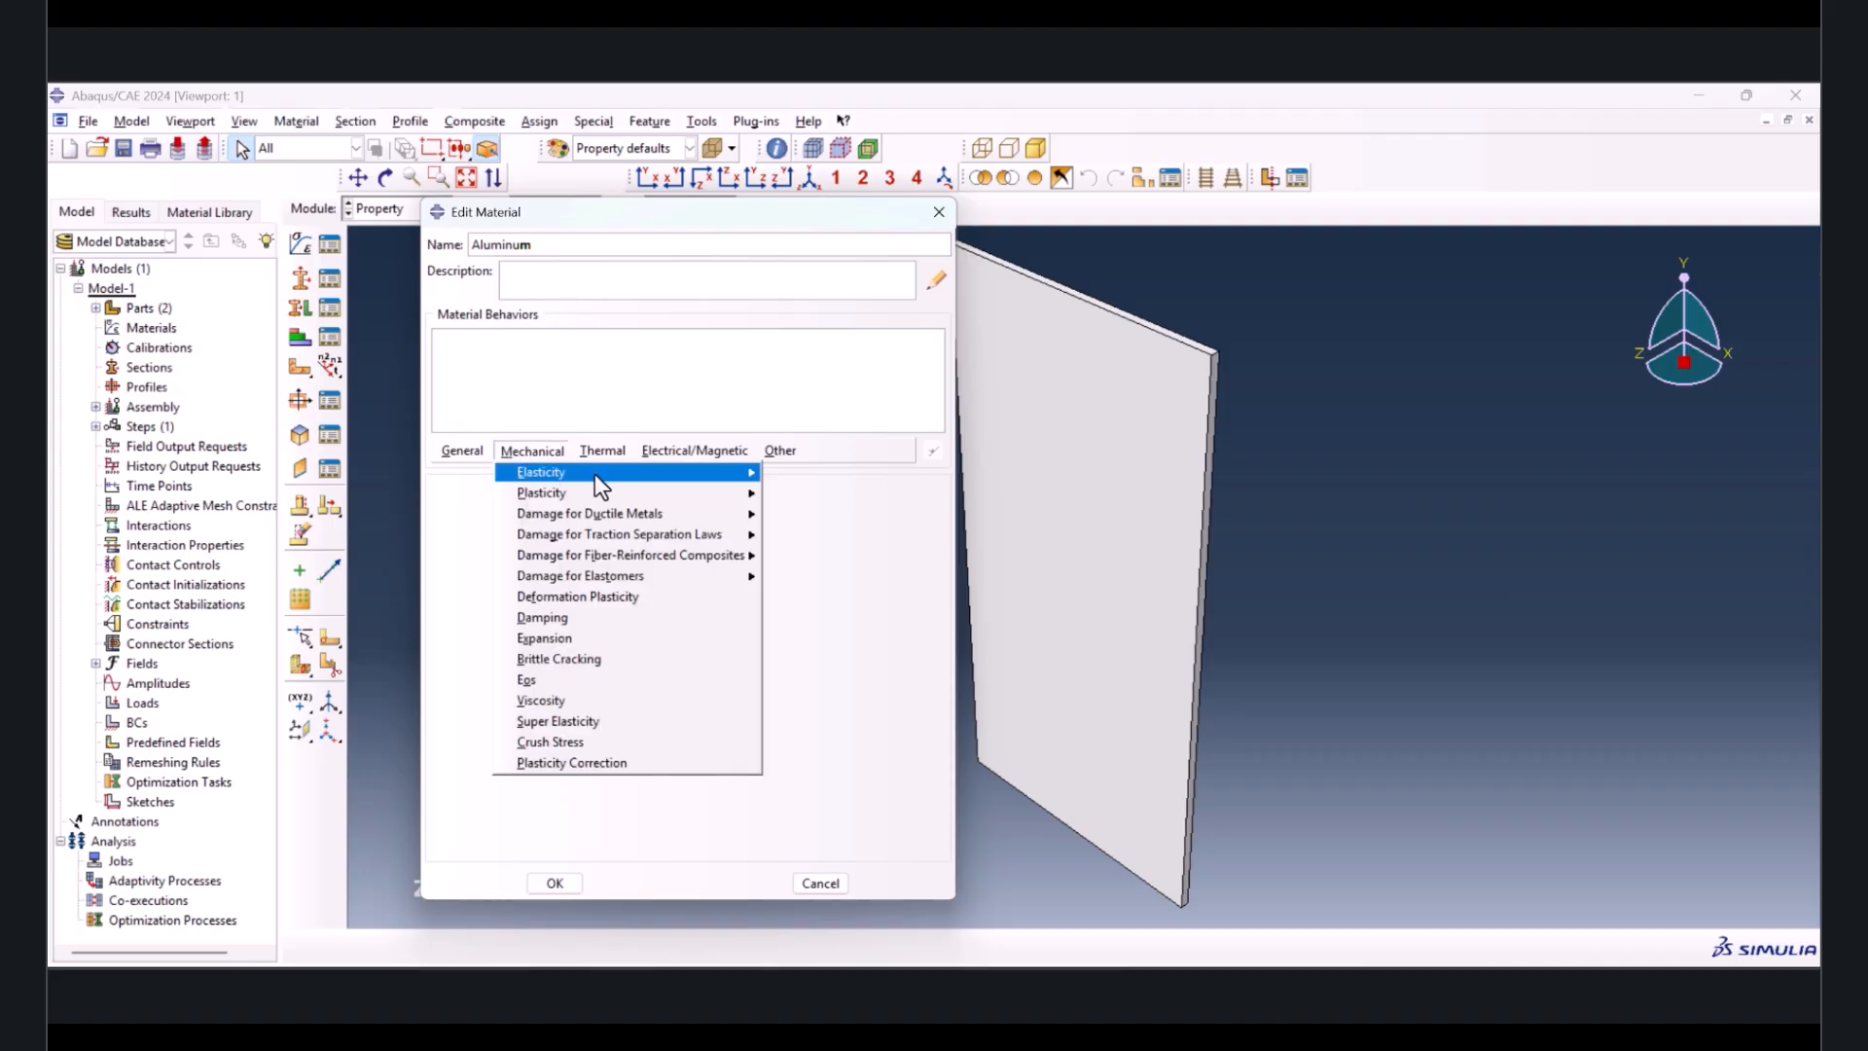
mouse_move(593, 475)
click(782, 471)
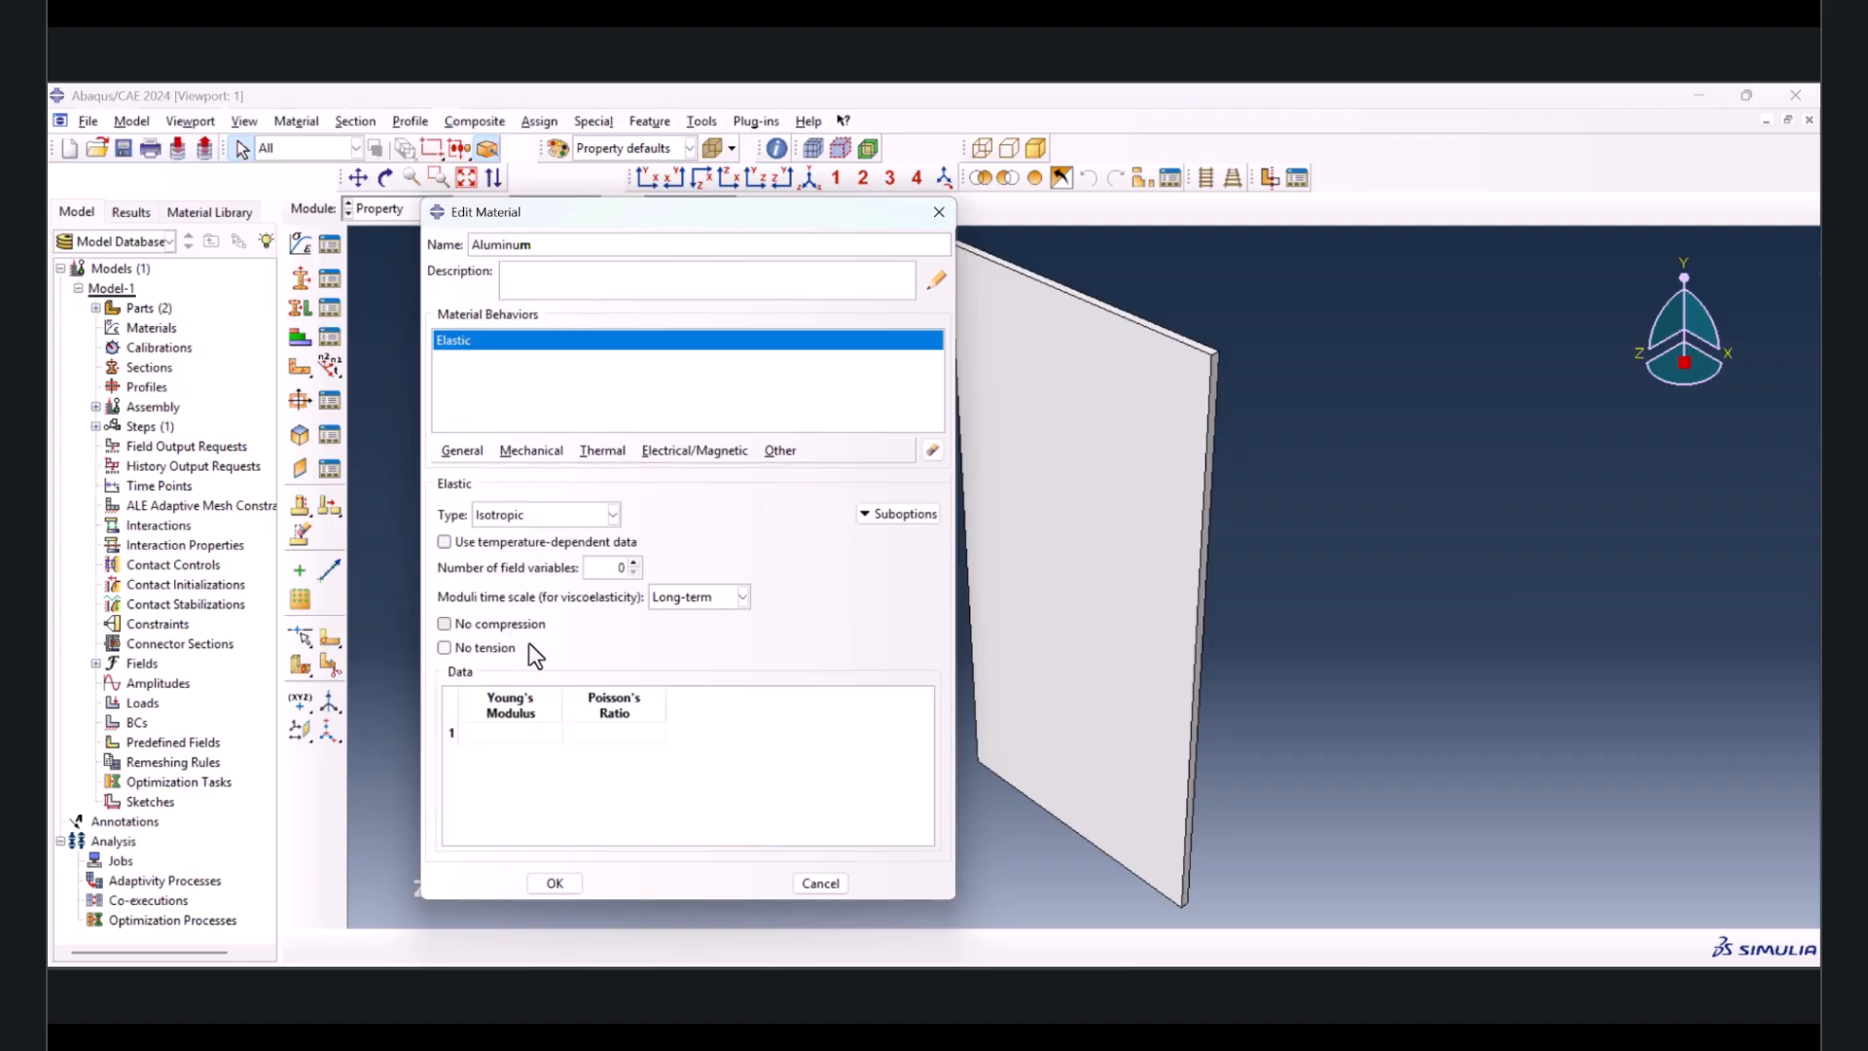
- Copy Young's modulus 68900 and Poisson's ratio 0.3 from cells A2:B2 of the Excel workbook into the Elastic data table in Abaqus
key(alt+Tab)
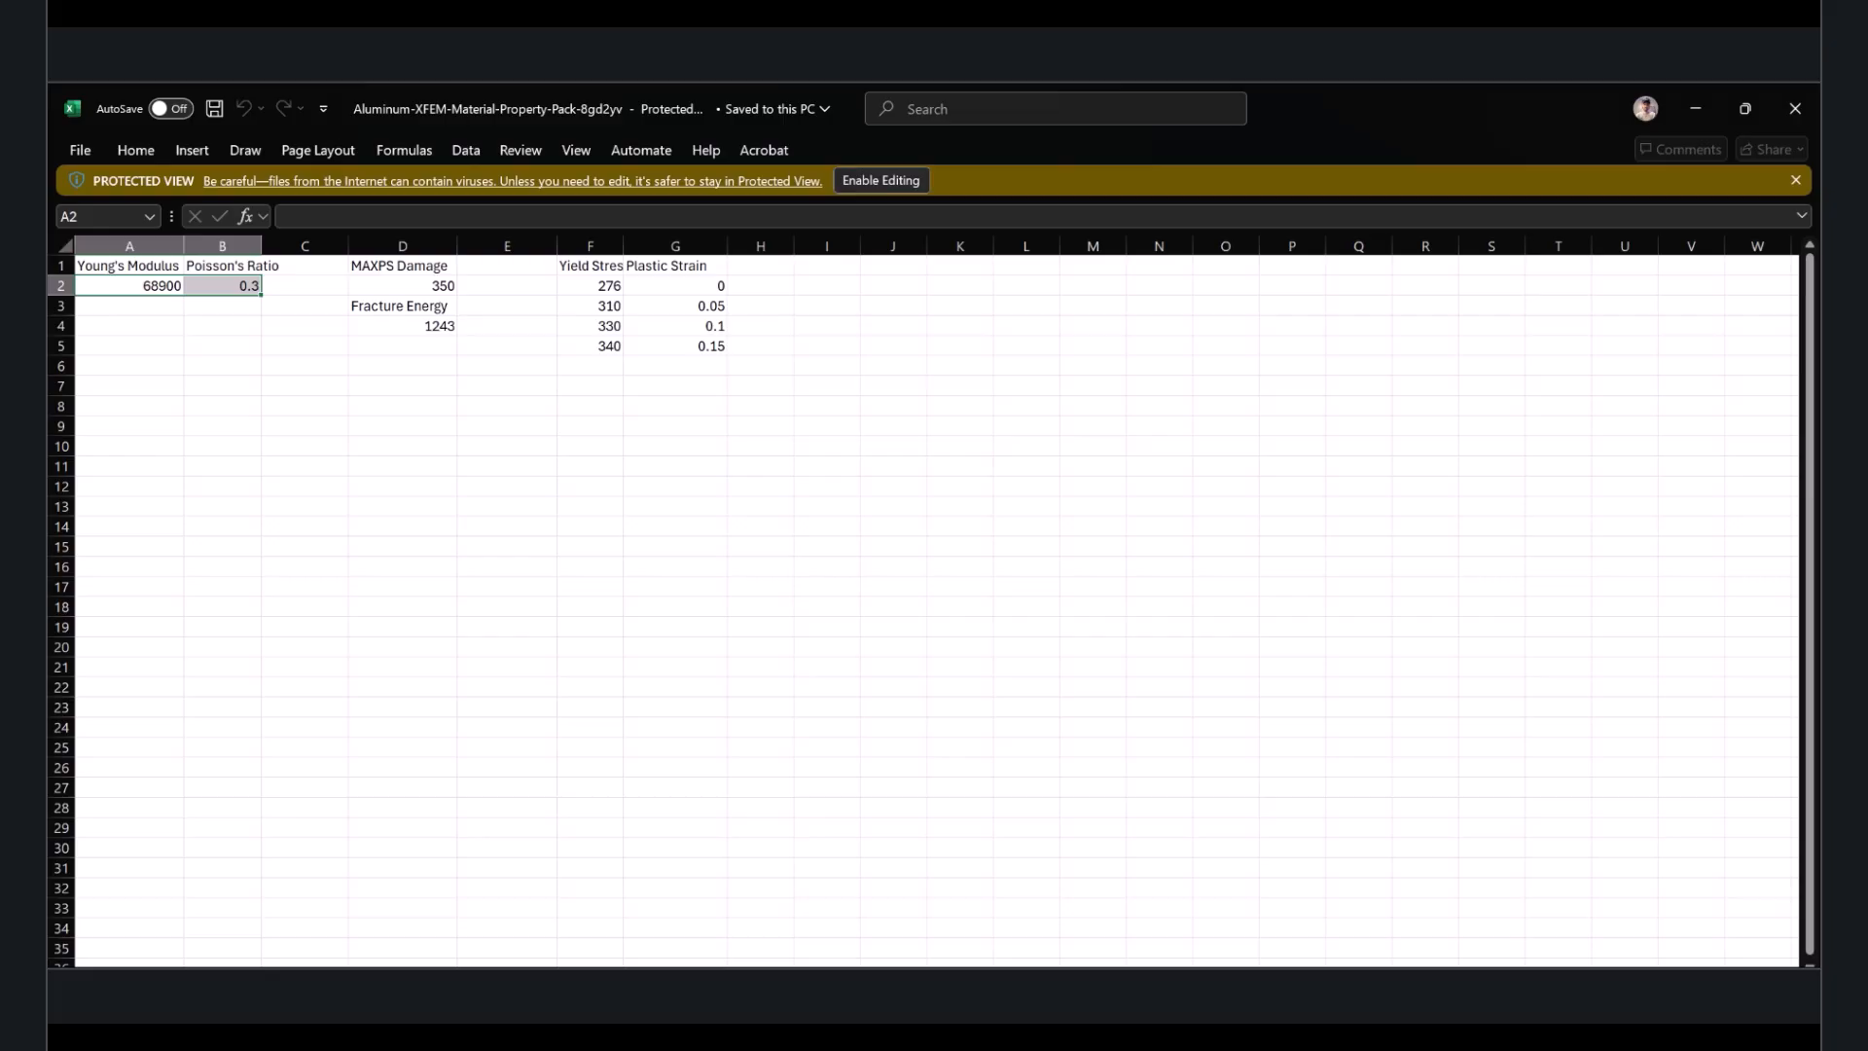
right_click(160, 289)
click(235, 362)
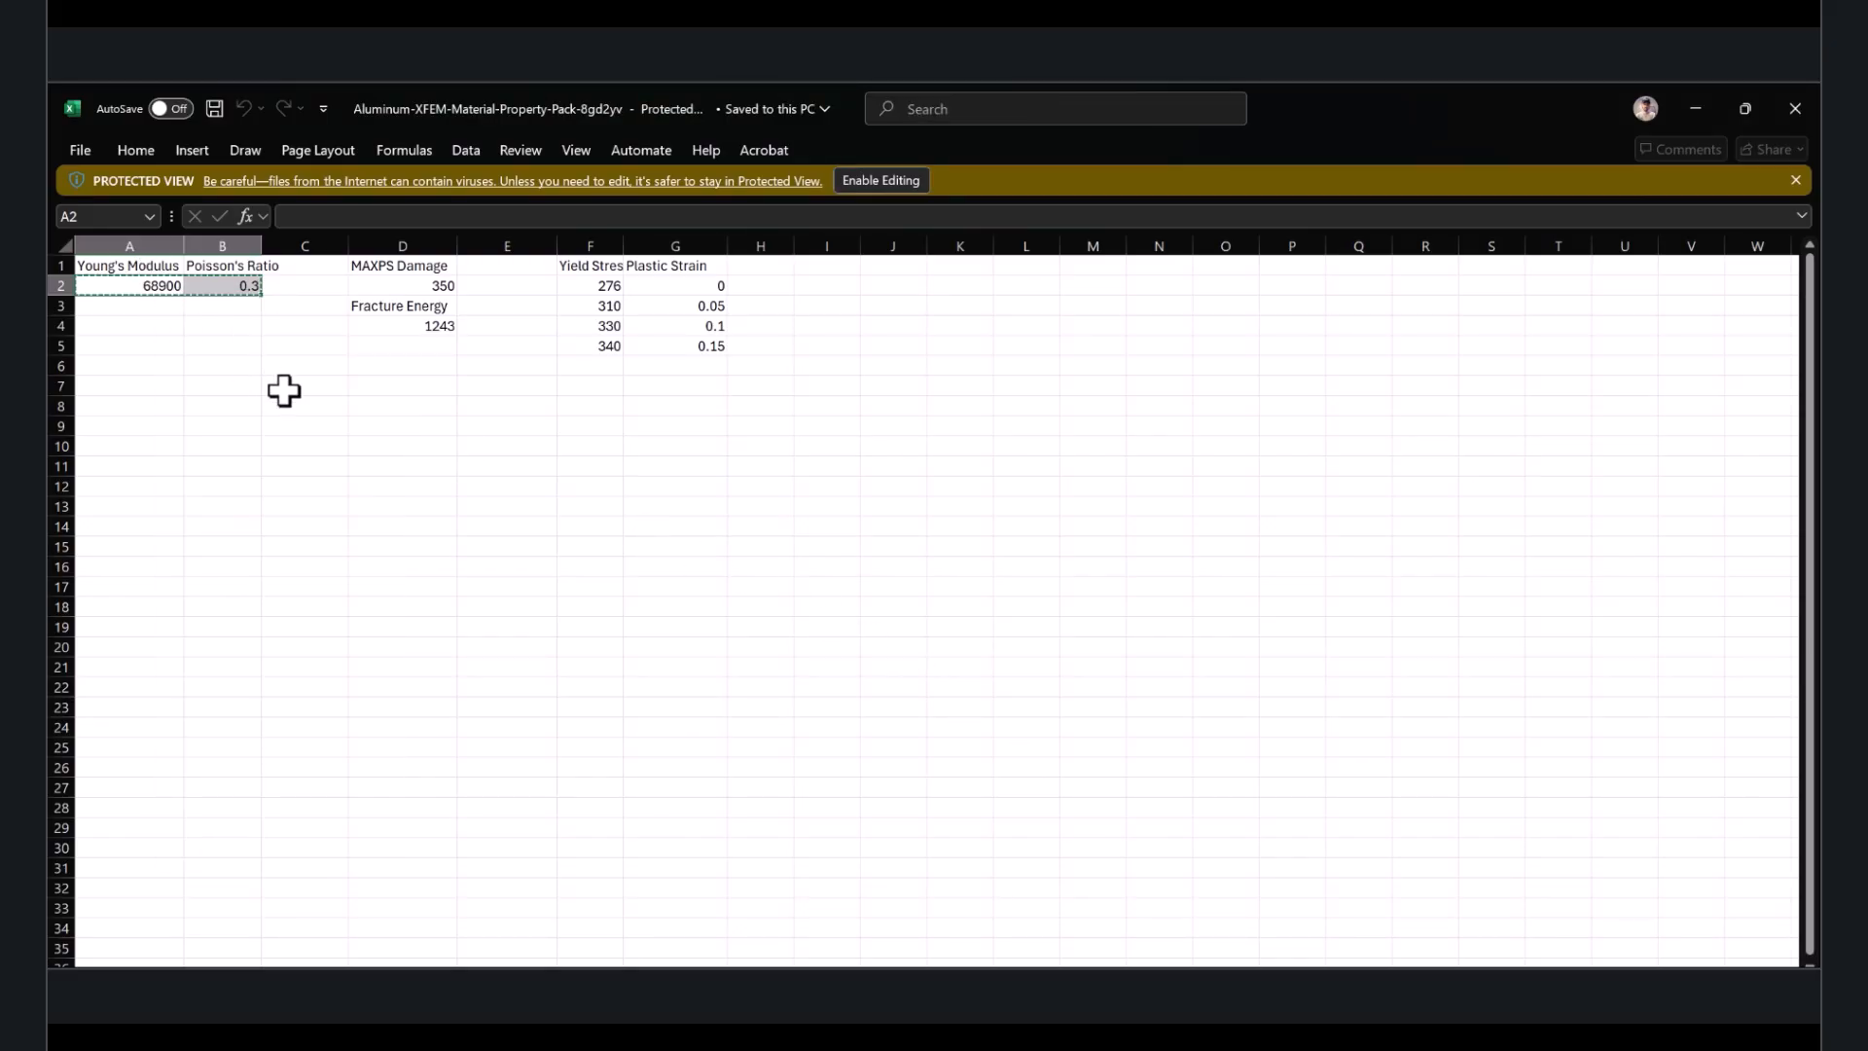
key(alt+Tab)
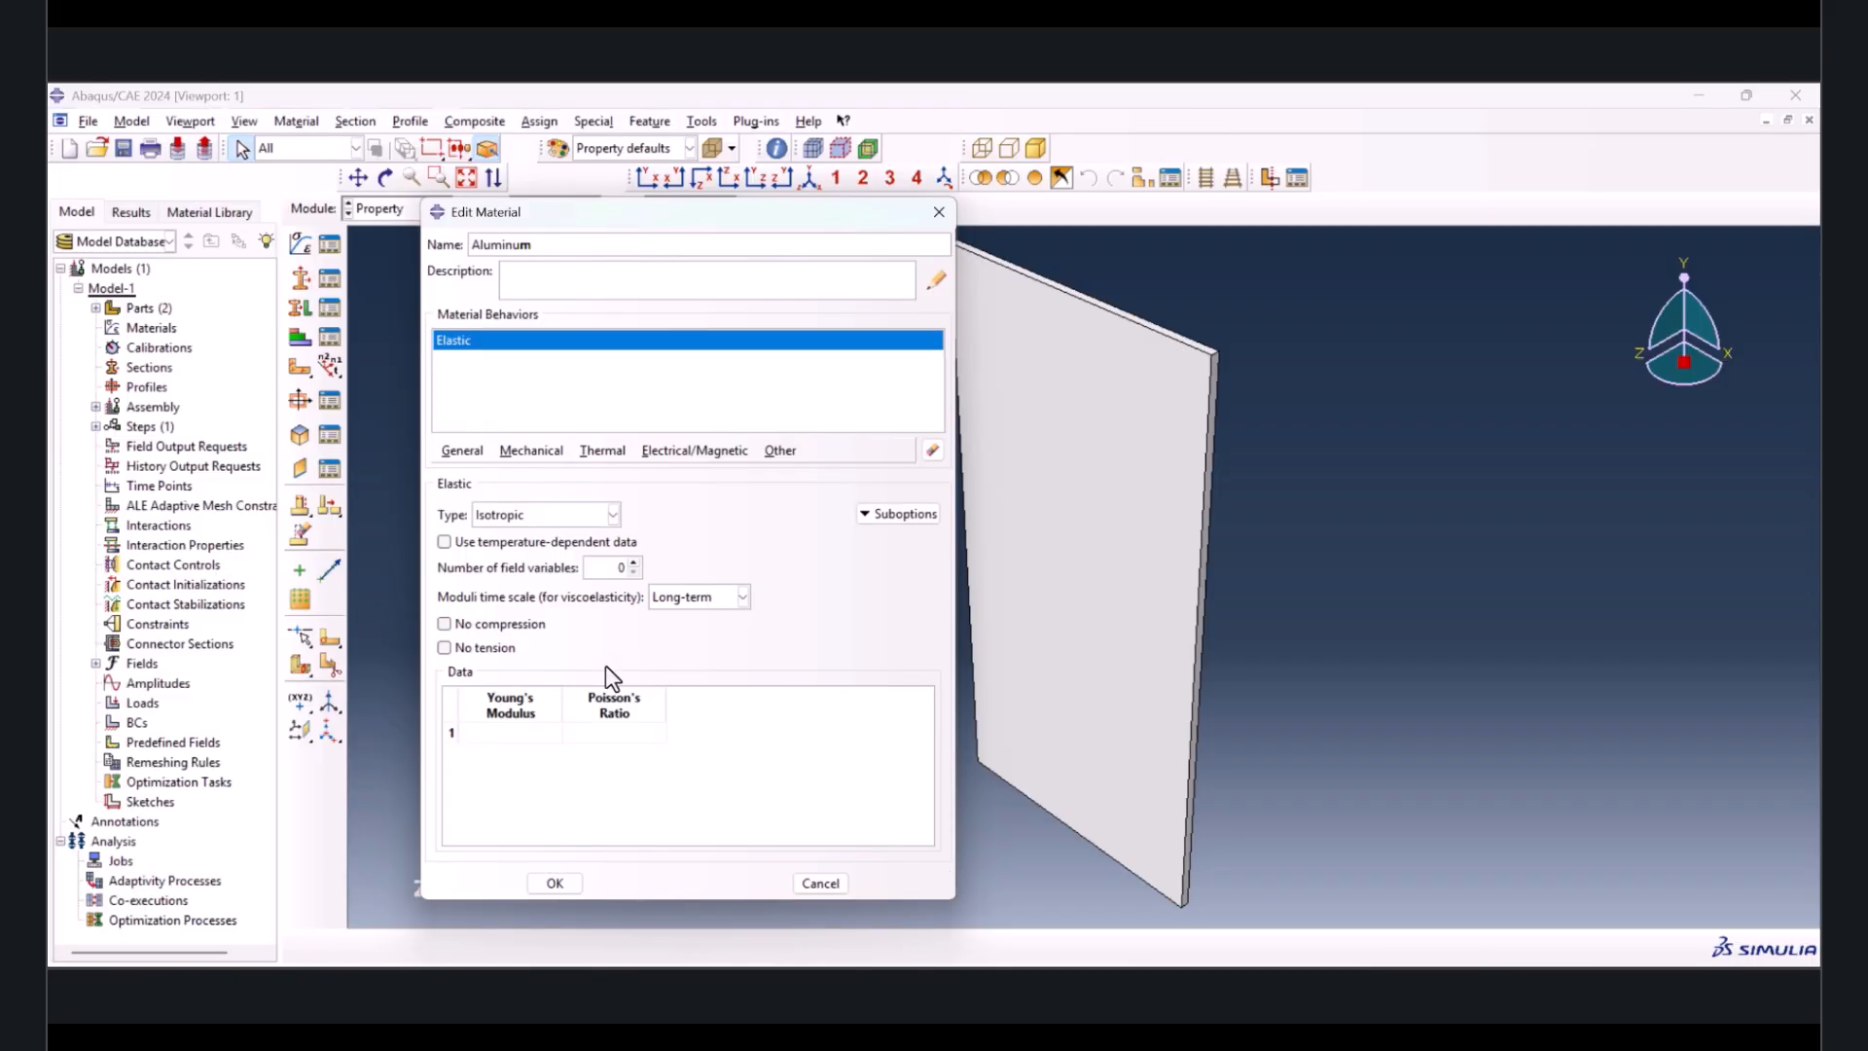
click(545, 737)
key(ctrl+v)
- Add a Plastic behavior to the Aluminum material and fill its yield stress and plastic strain table from workbook cells F2:G5
click(525, 452)
mouse_move(556, 494)
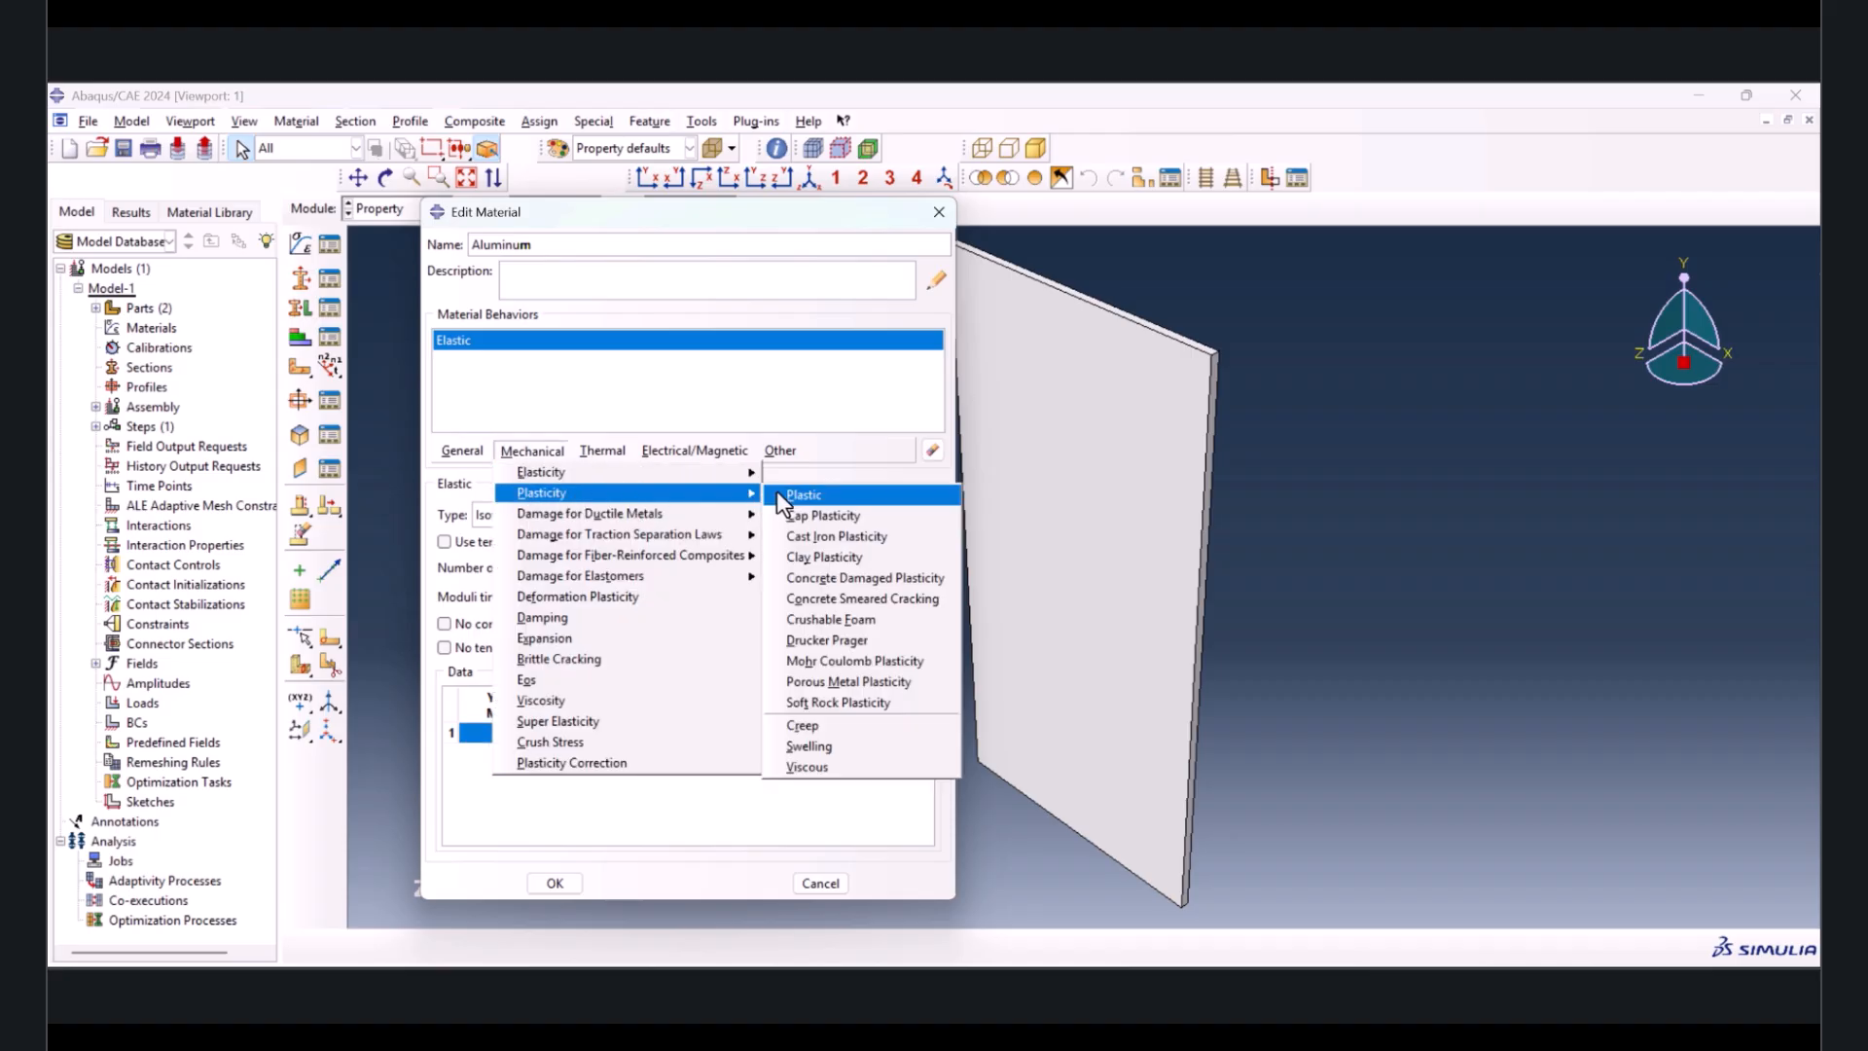
click(779, 492)
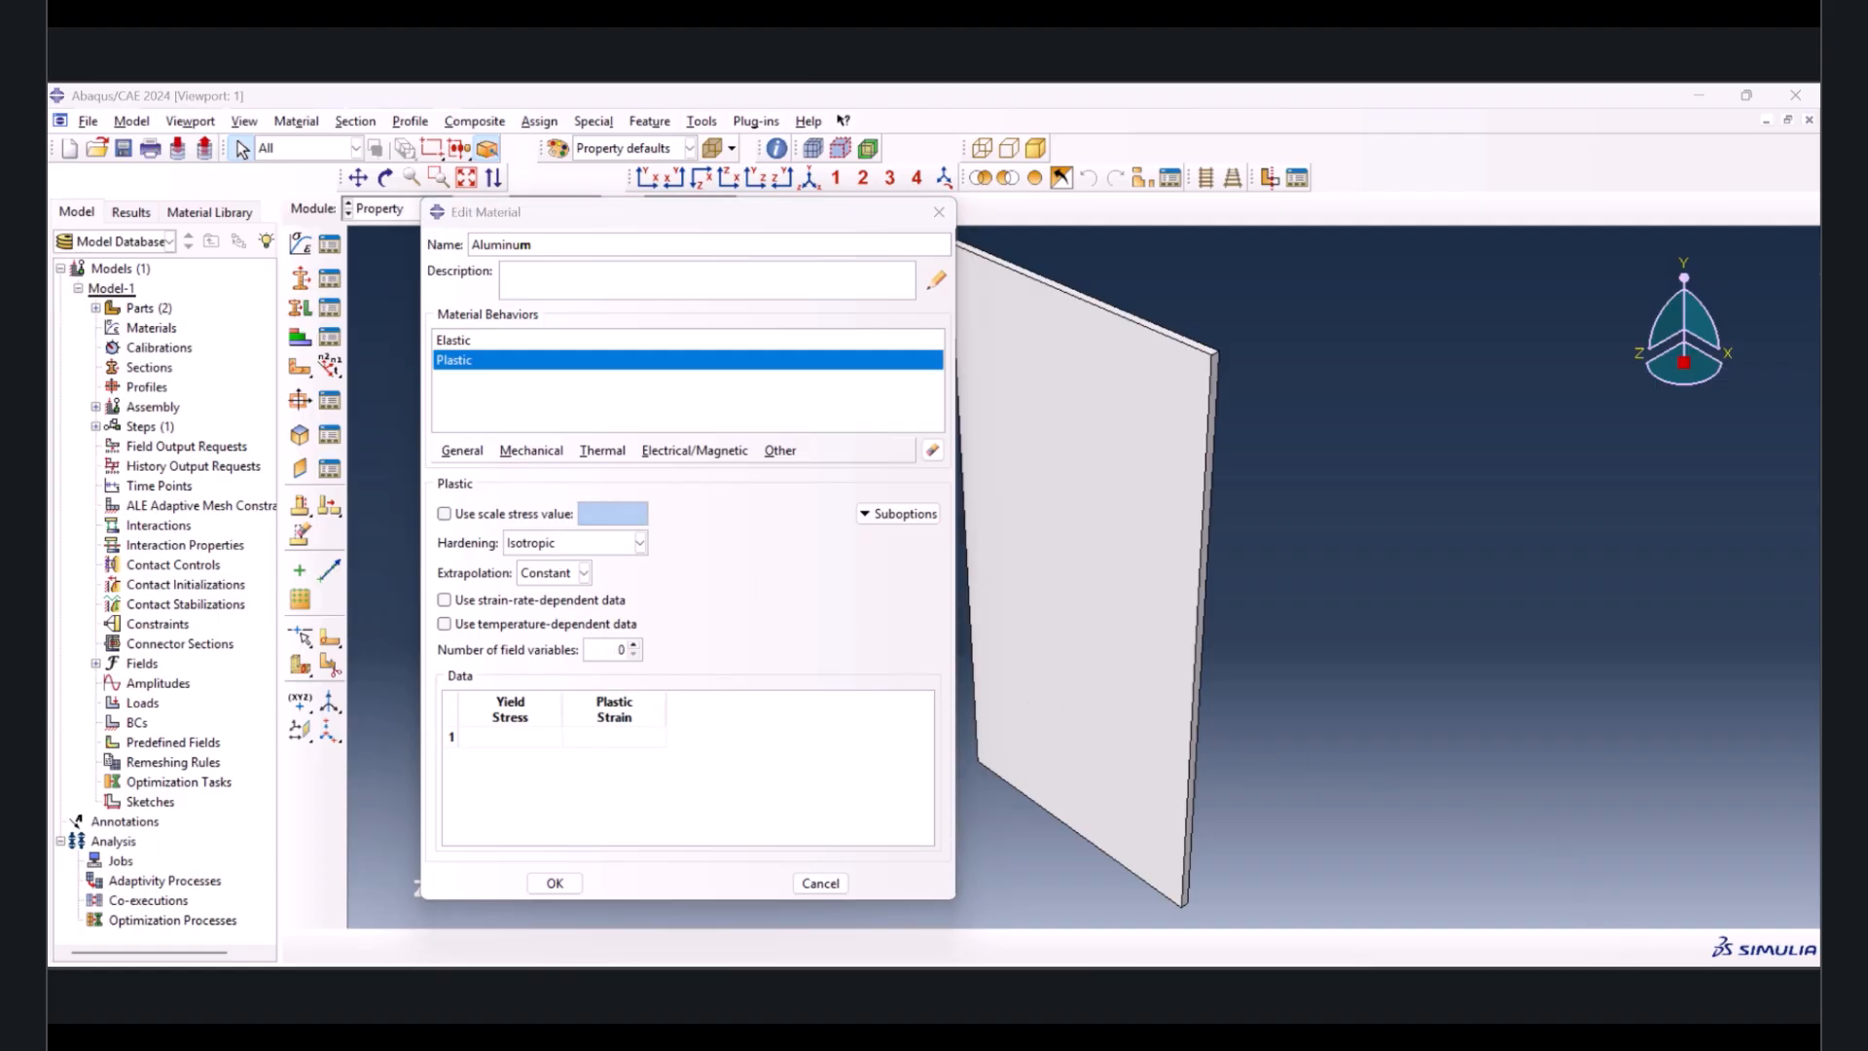
key(alt+Tab)
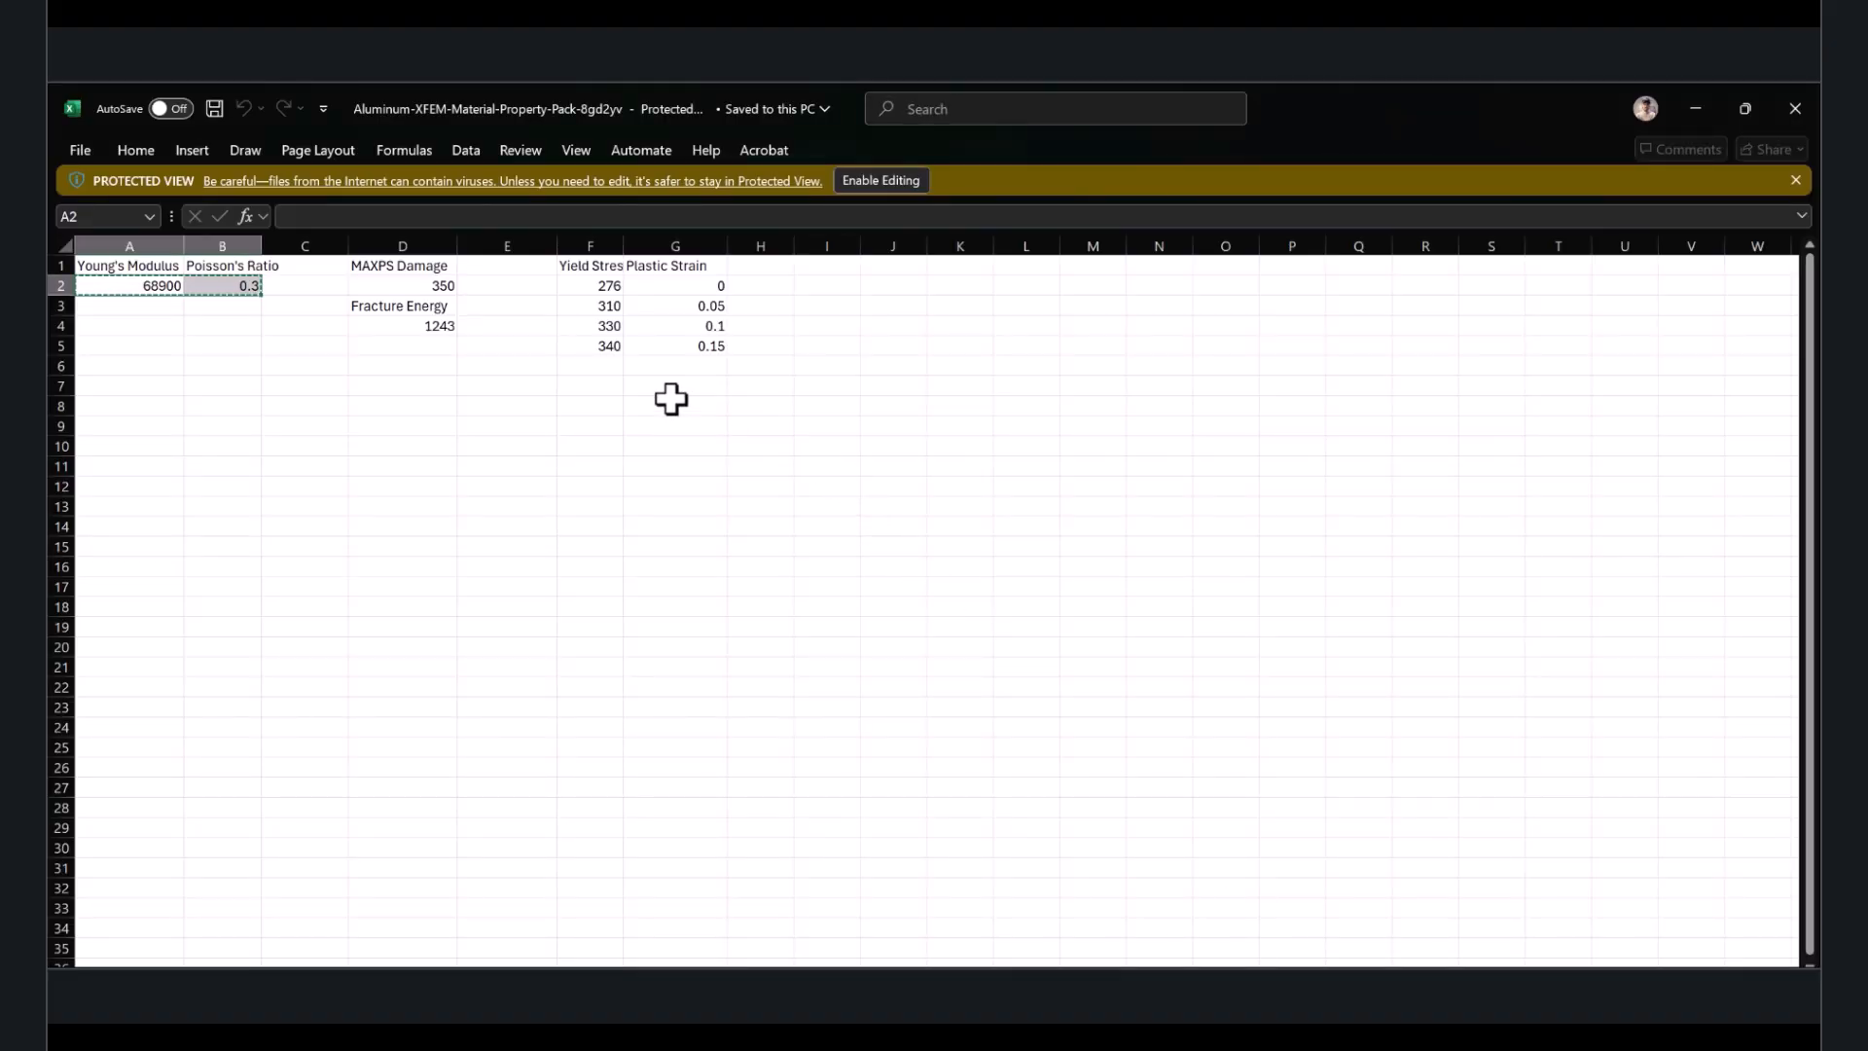
drag(595, 285, 717, 363)
key(ctrl+c)
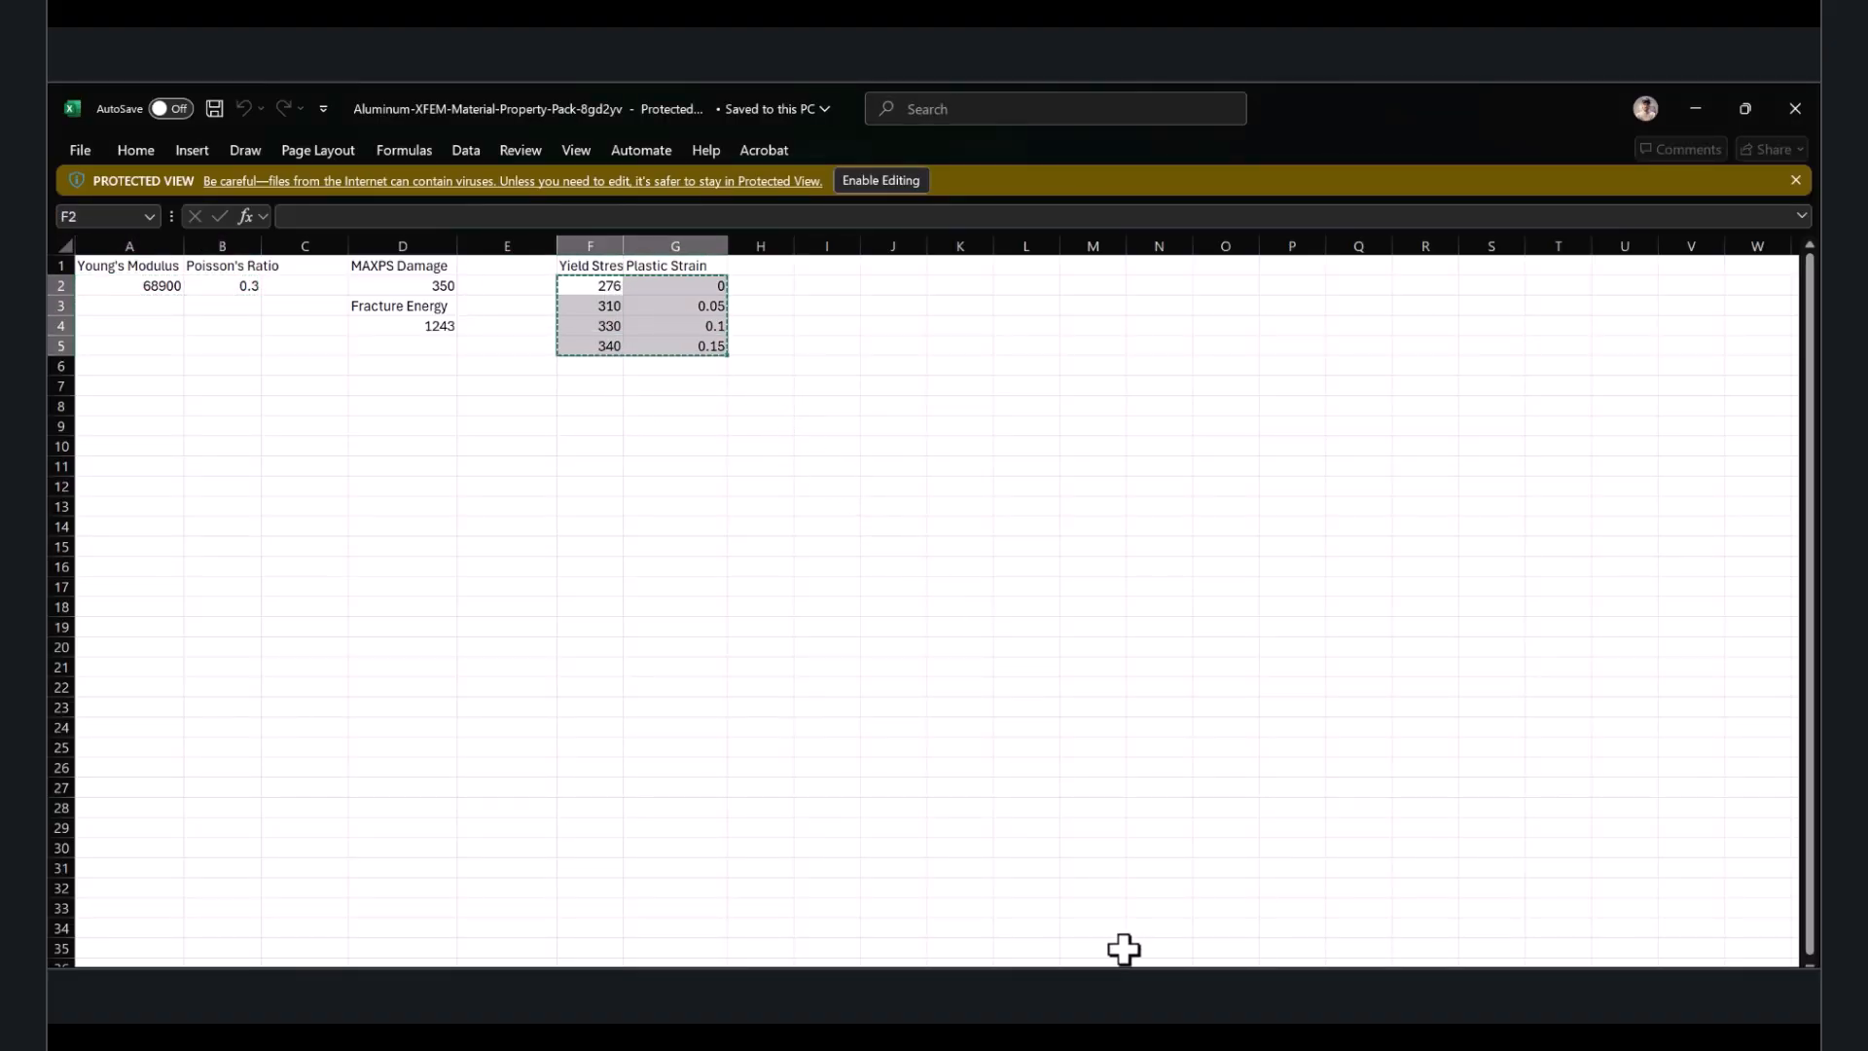
mouse_move(1144, 973)
click(516, 736)
key(ctrl+v)
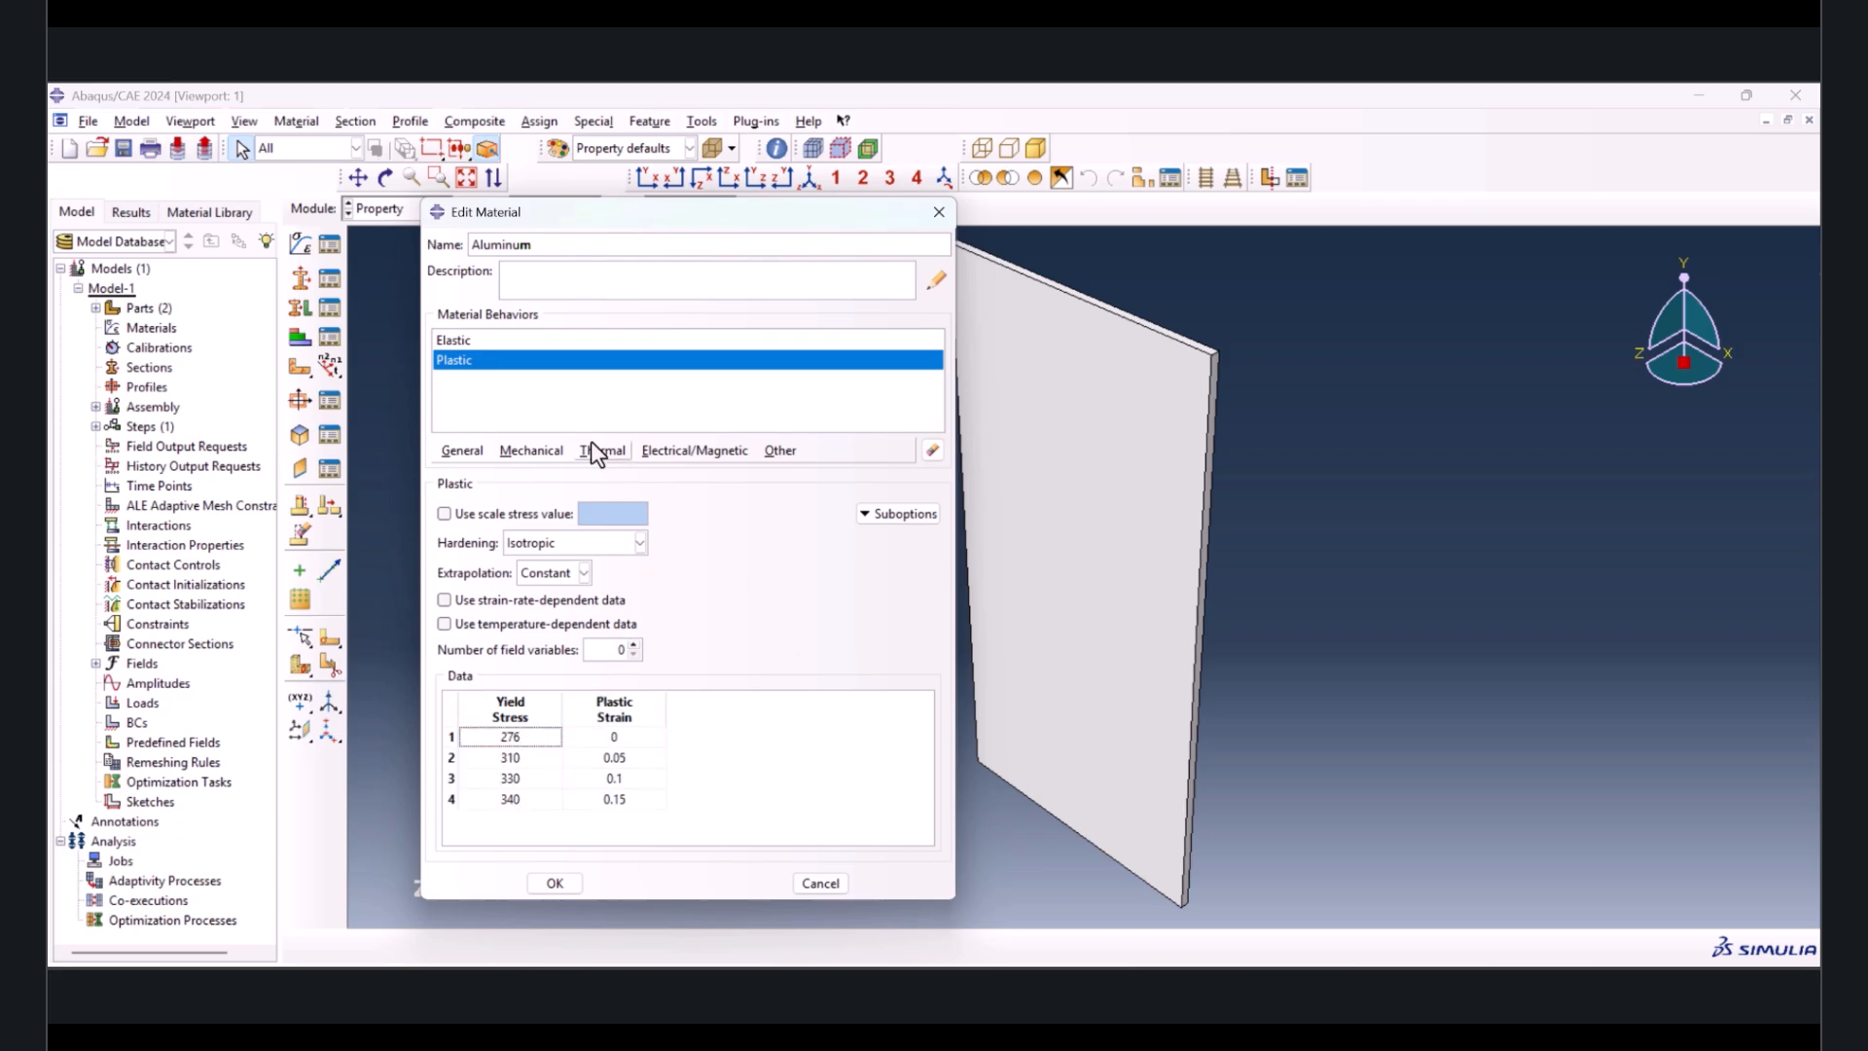
- Add a Maxps Damage behavior for traction separation laws, with the max principal stress of 350 copied from the workbook
click(534, 451)
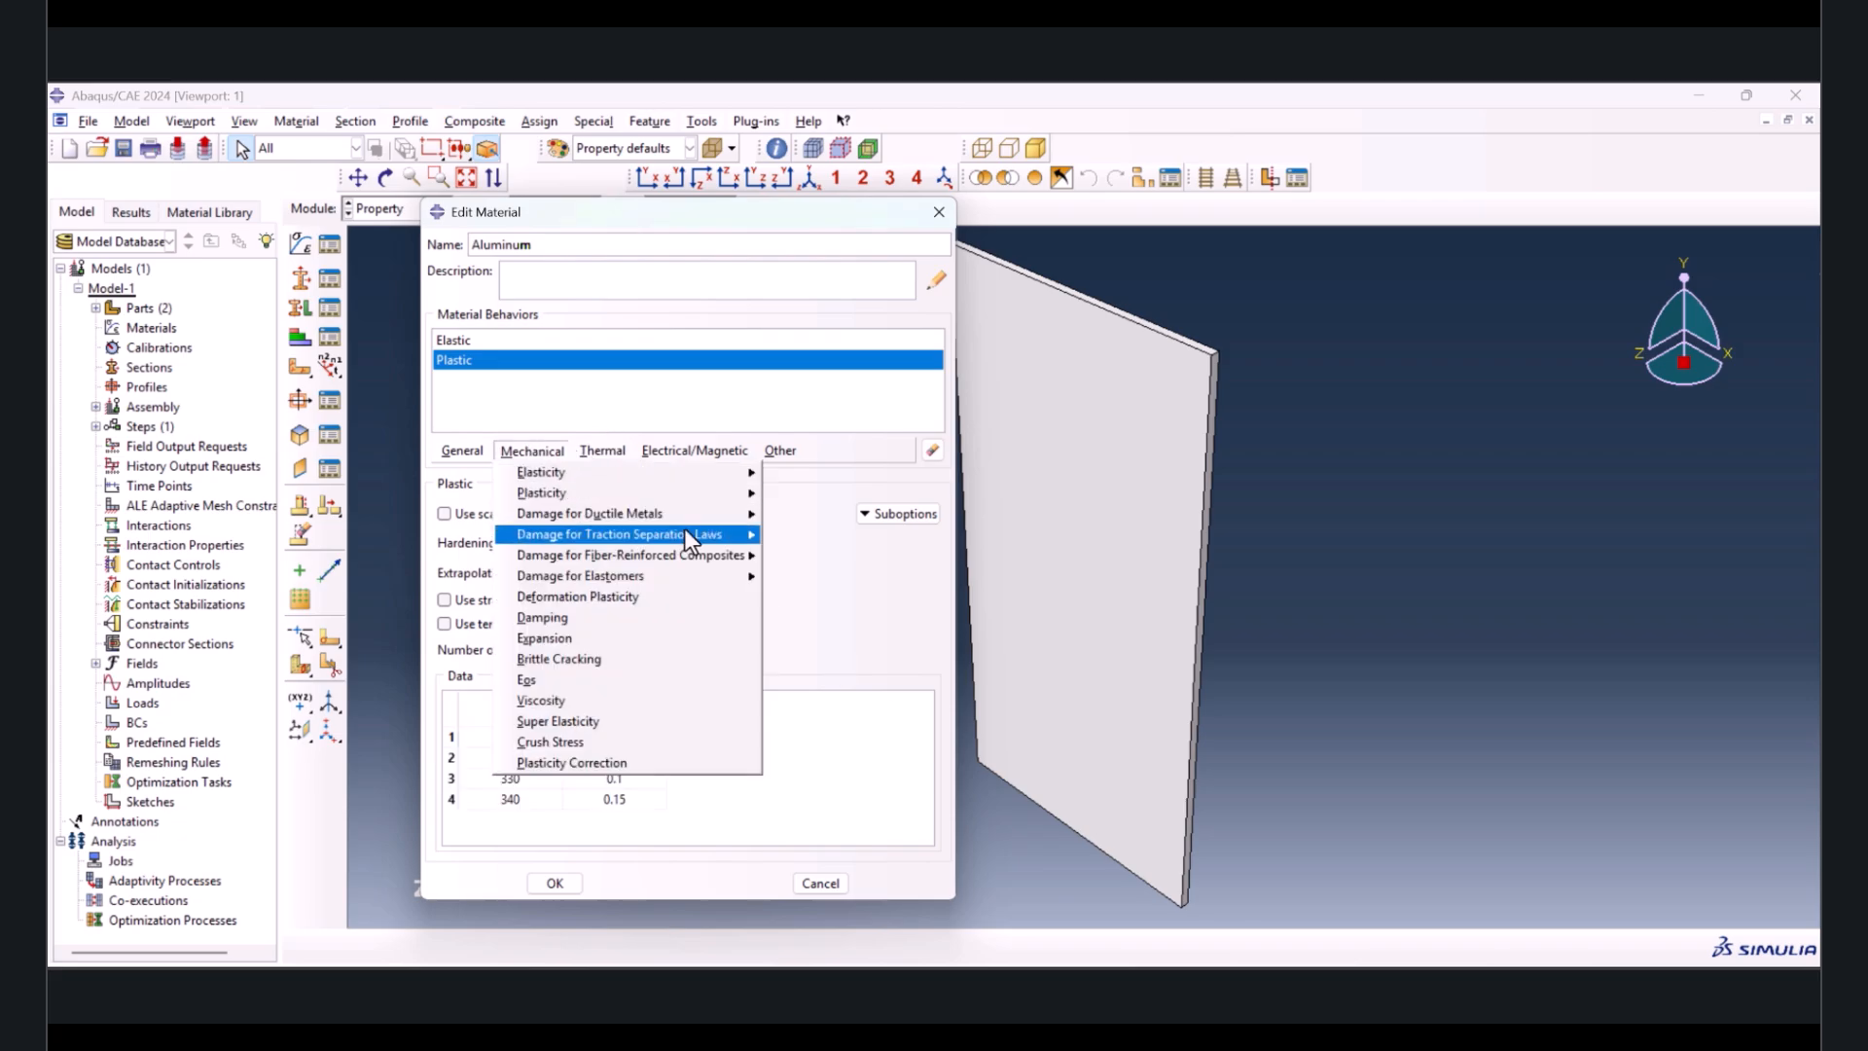
mouse_move(681, 531)
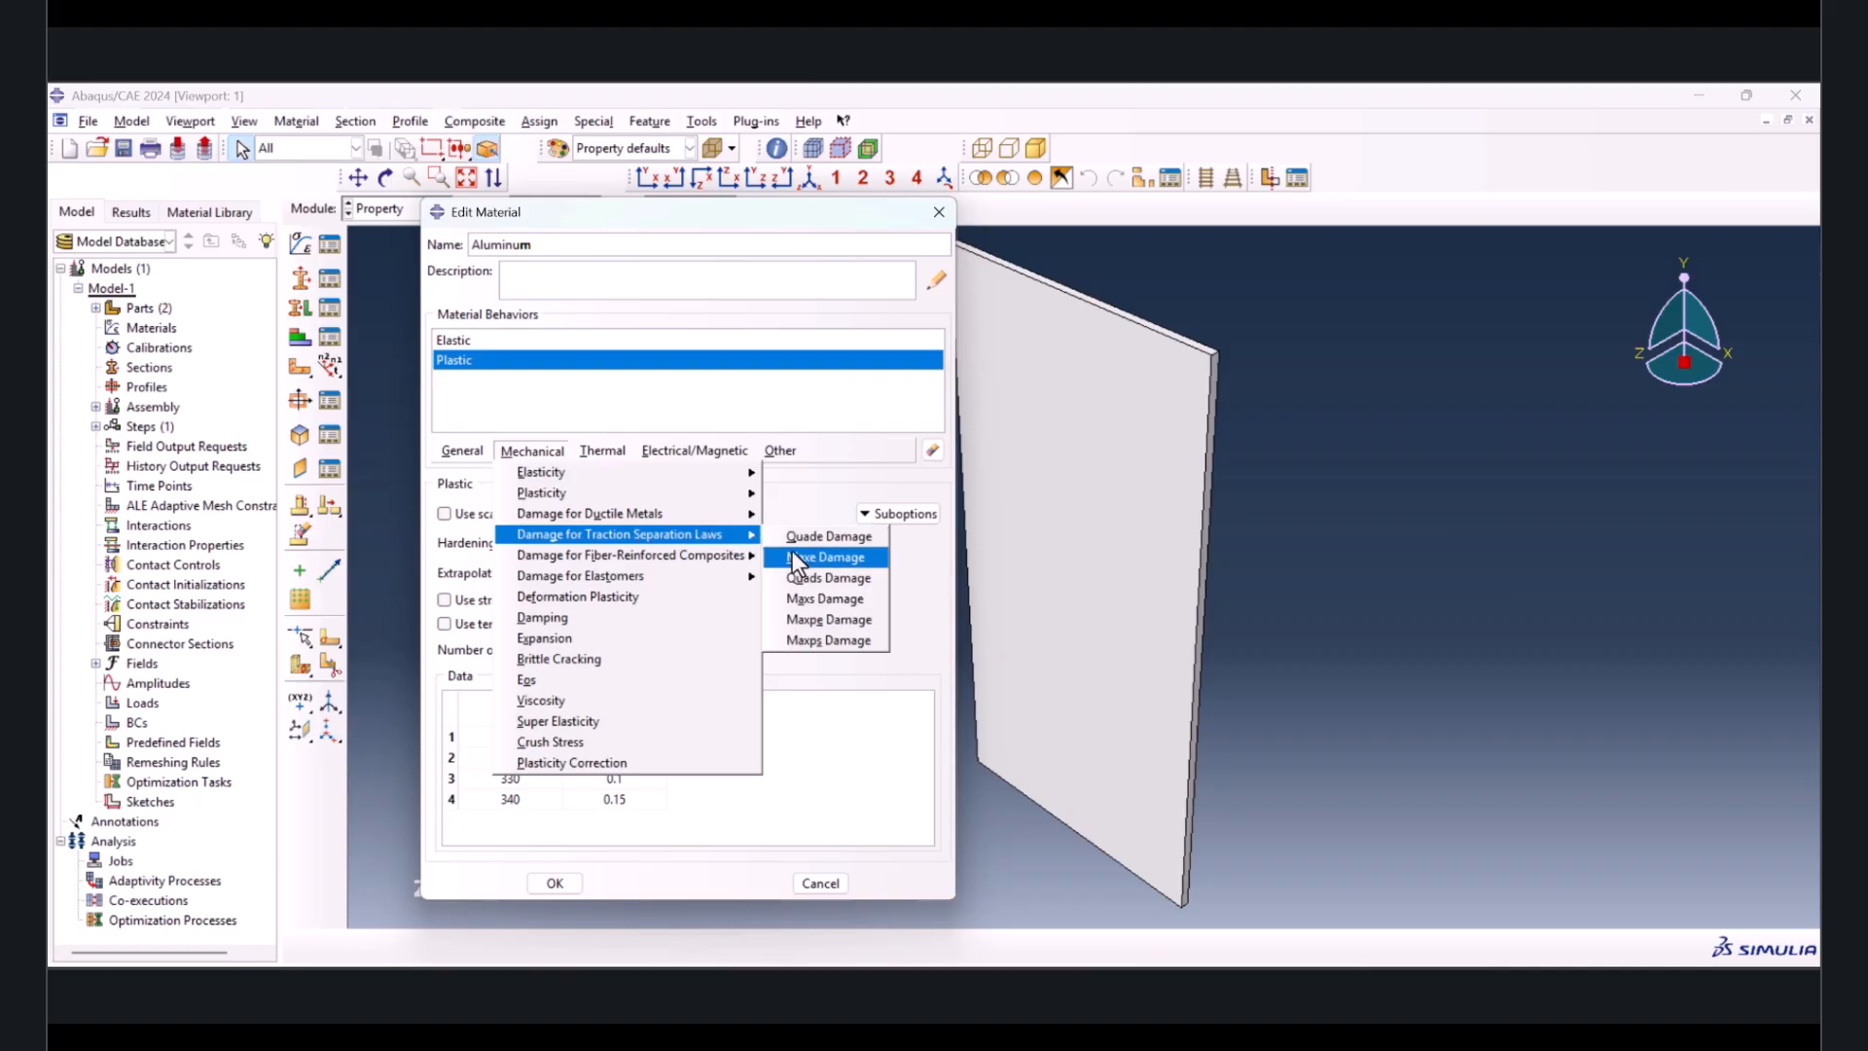
click(842, 641)
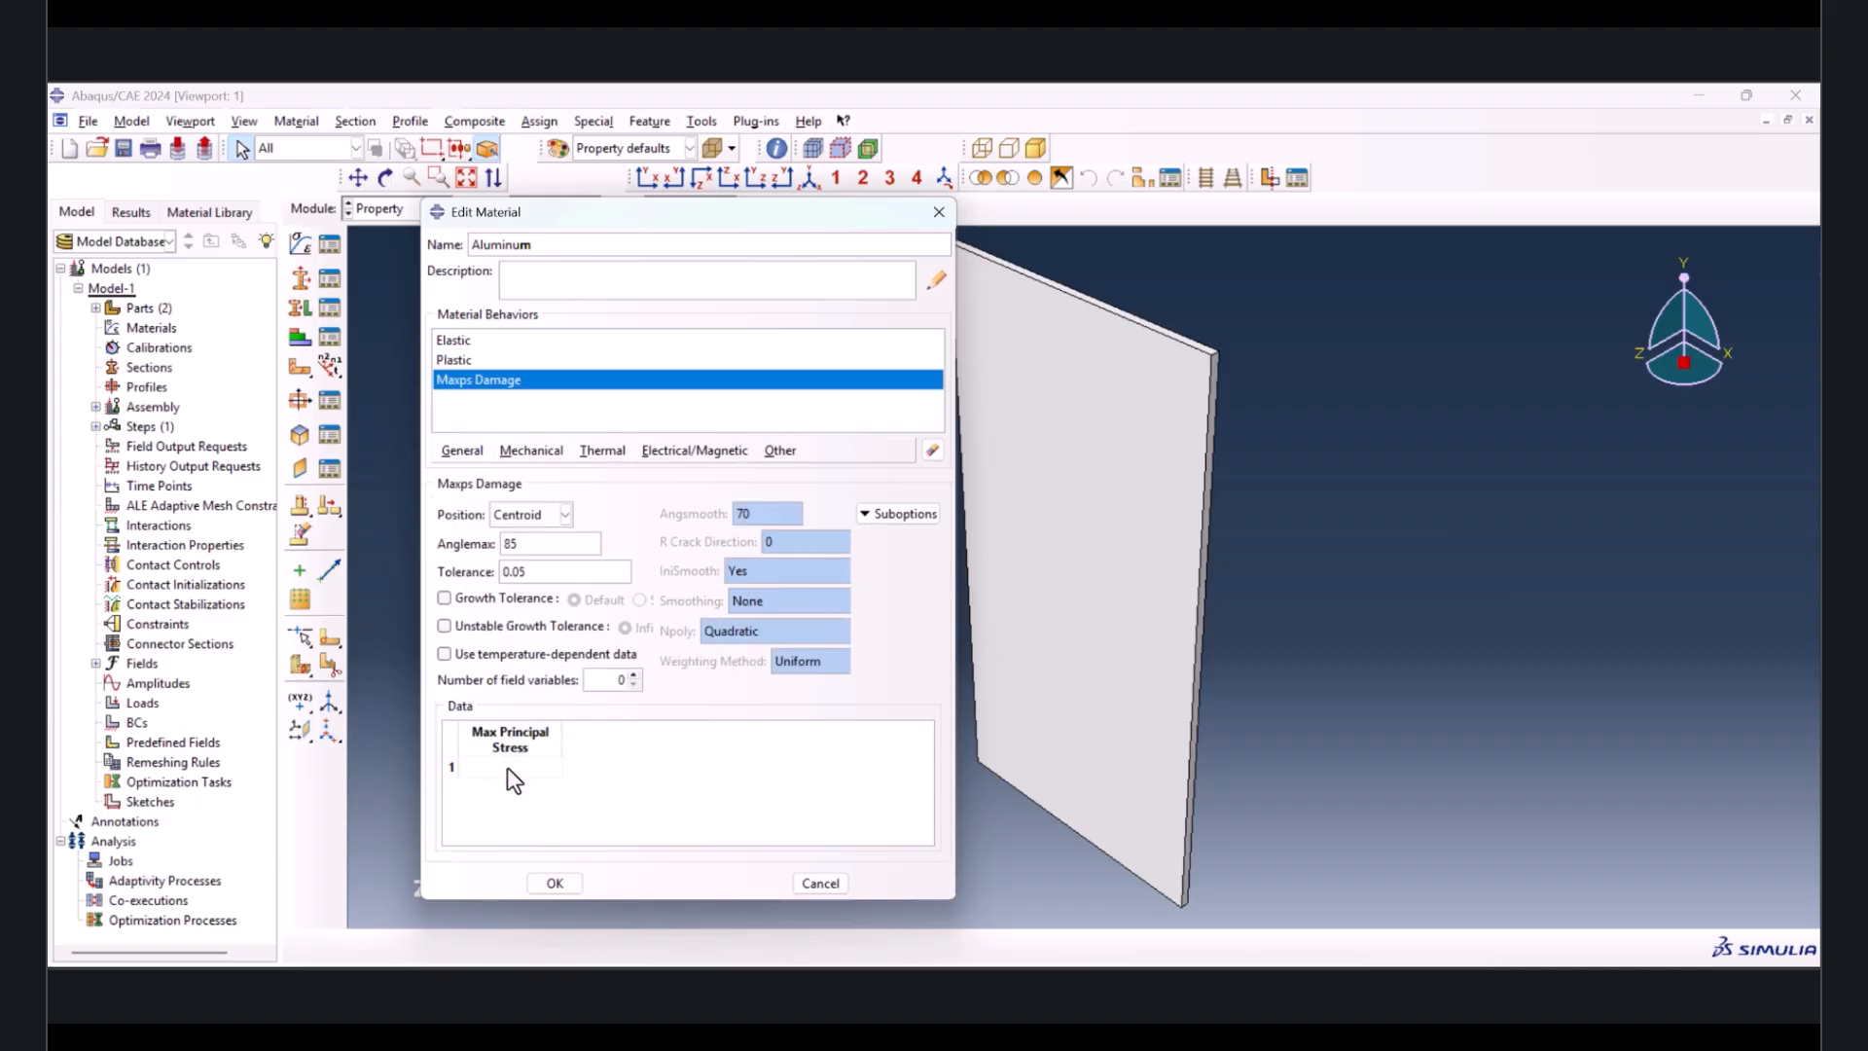
click(506, 767)
click(1164, 965)
click(443, 290)
key(ctrl+c)
key(alt+Tab)
key(ctrl+v)
- Add an energy-type Damage Evolution suboption with the fracture energy of 1243 copied from the workbook, and save the Aluminum material
click(876, 515)
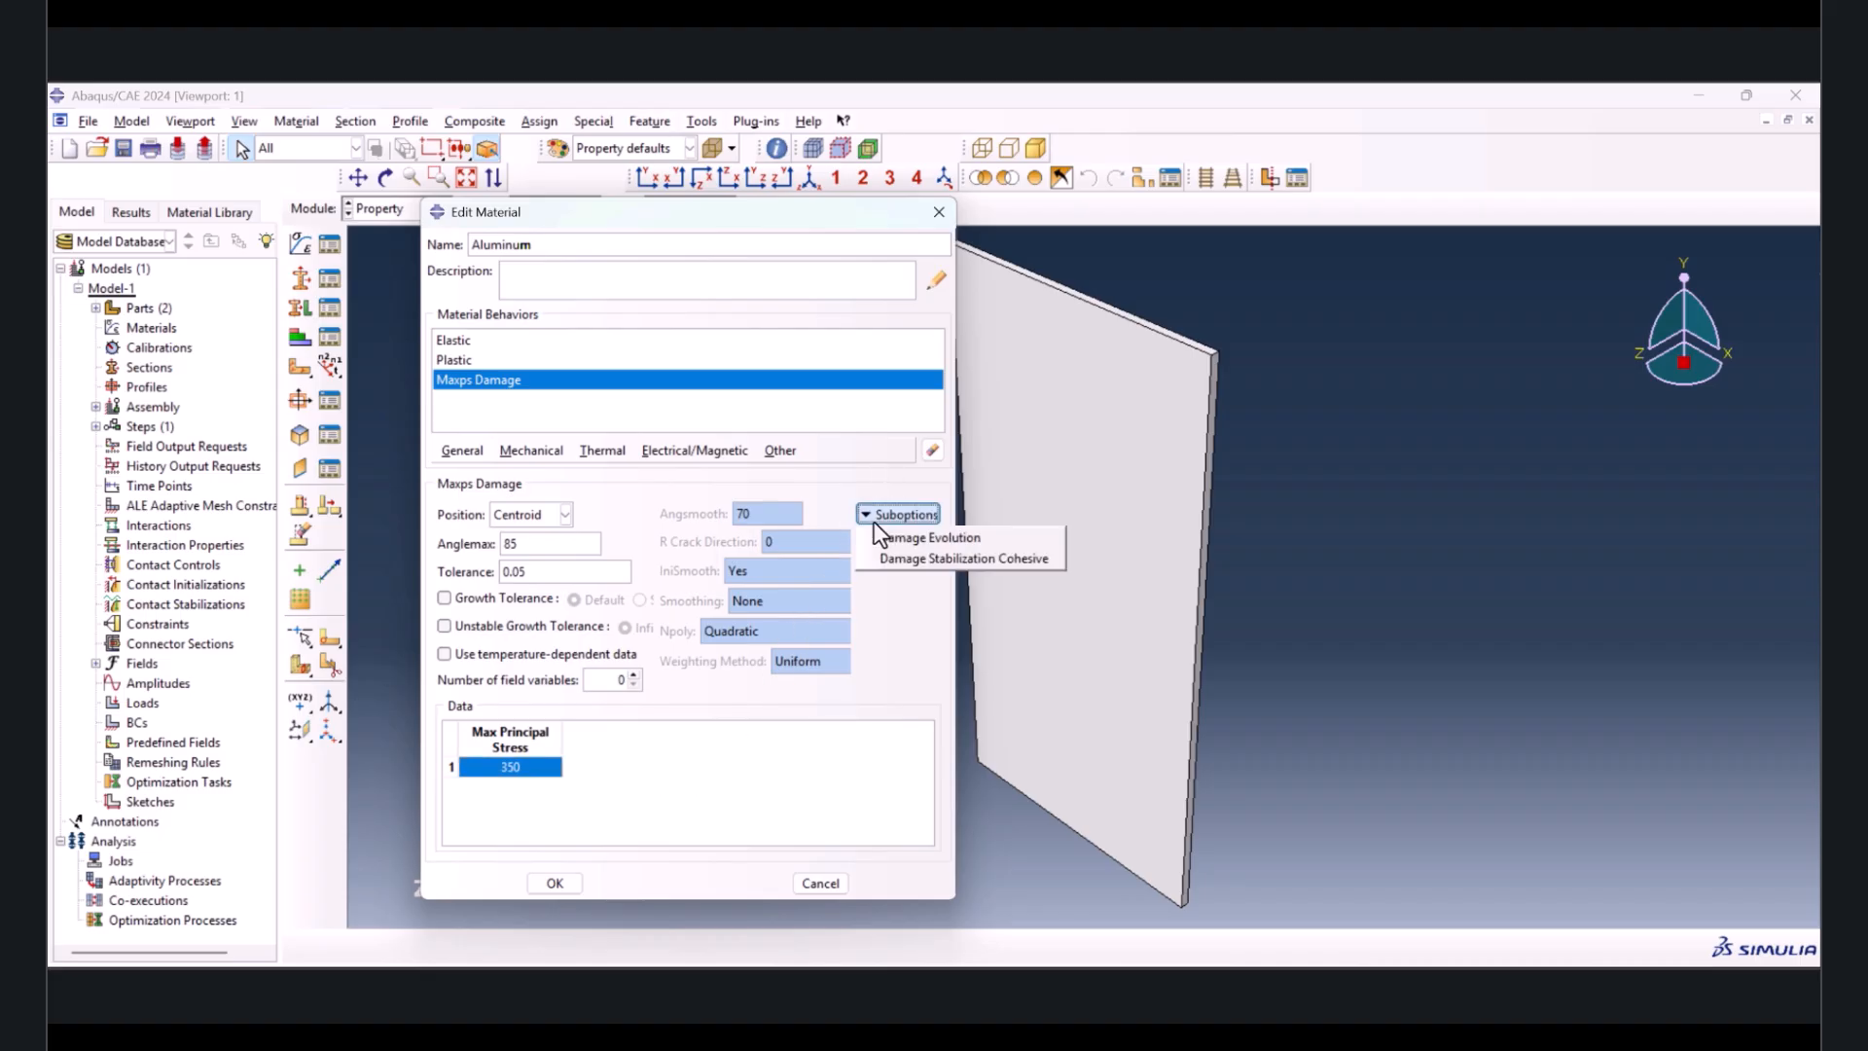
click(899, 537)
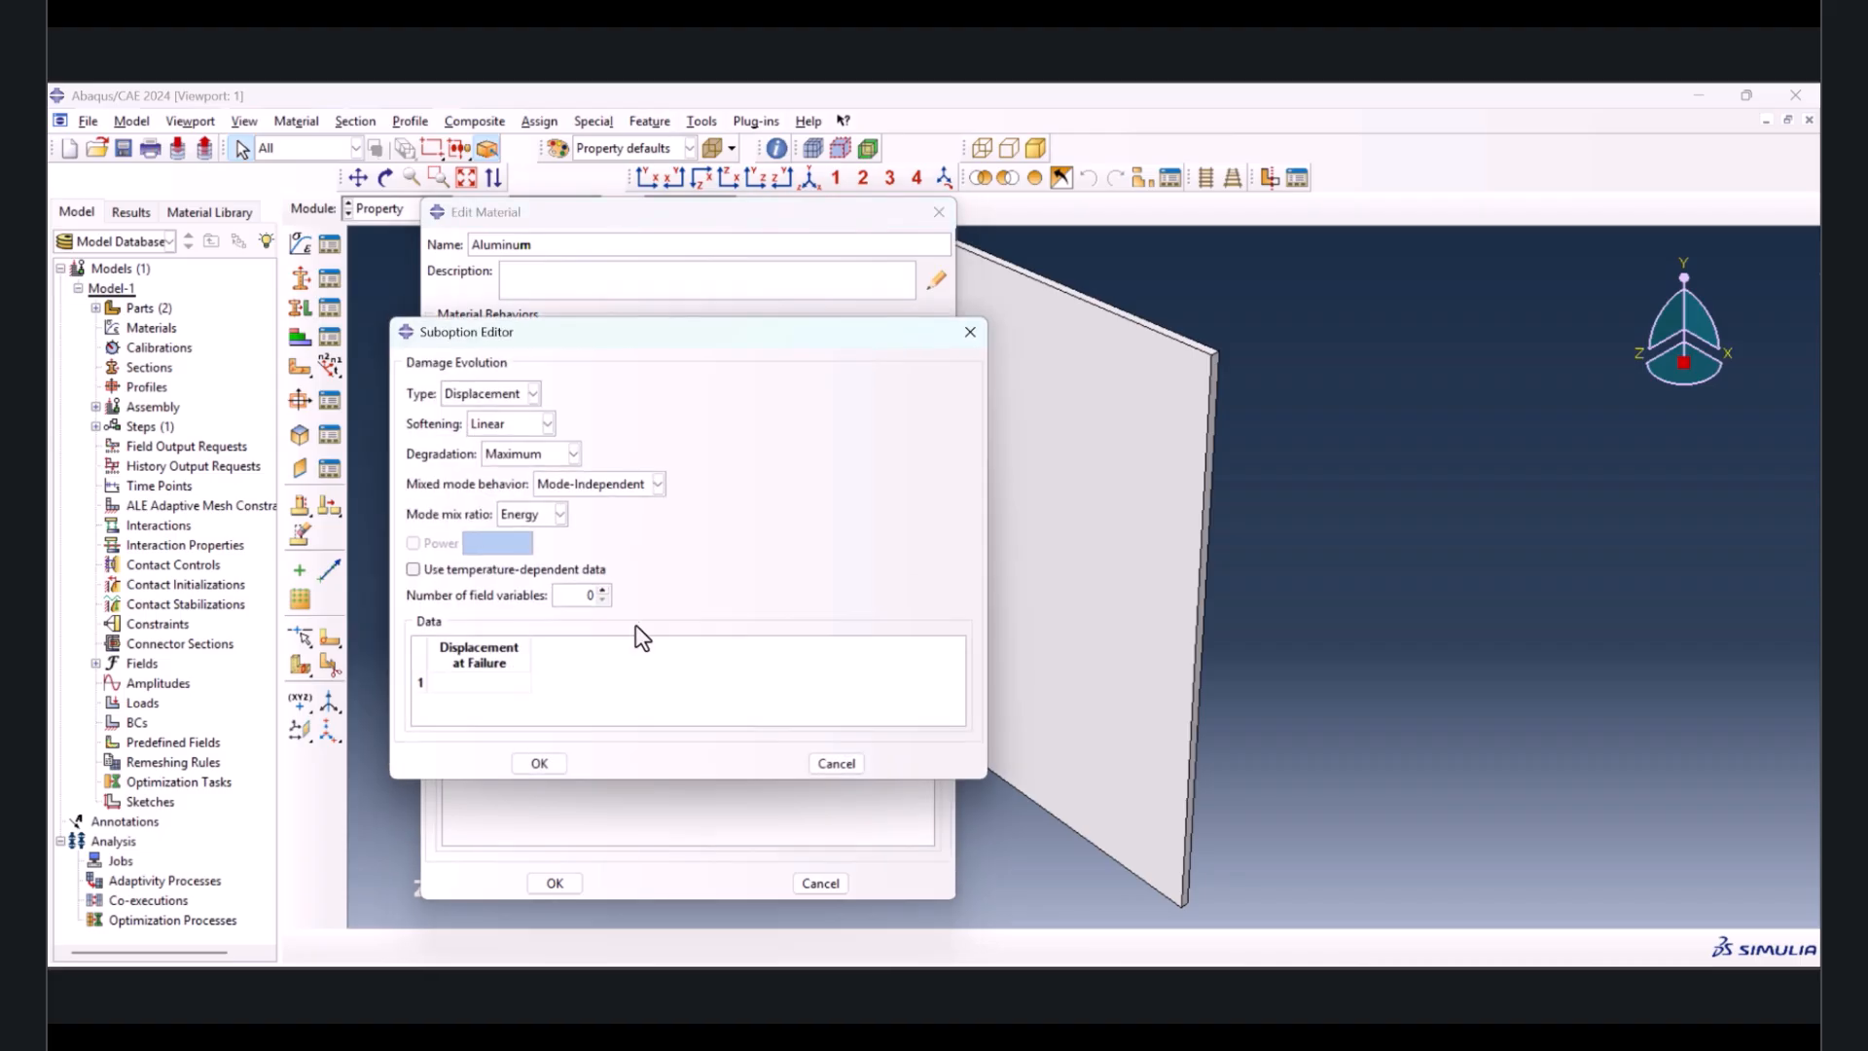
click(453, 394)
click(490, 436)
key(alt+Tab)
click(426, 326)
key(ctrl+c)
key(alt+Tab)
click(461, 682)
key(ctrl+v)
click(538, 763)
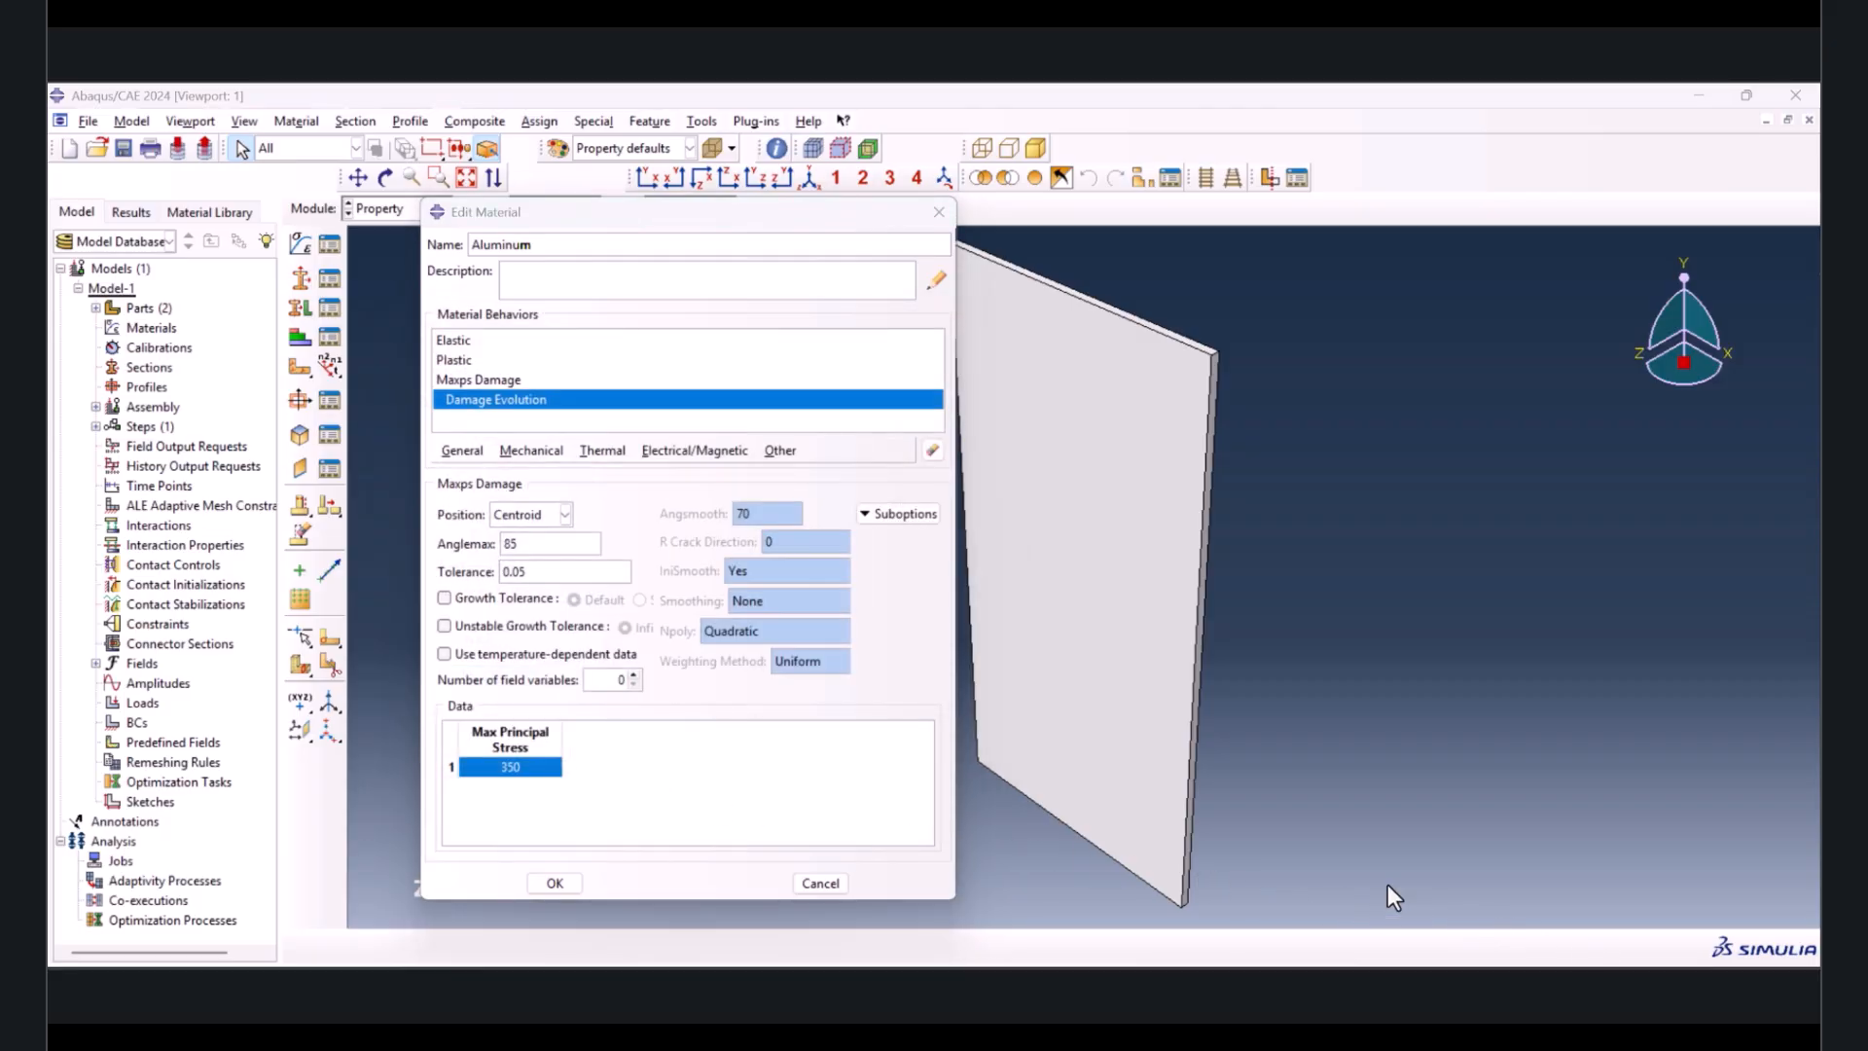
click(556, 882)
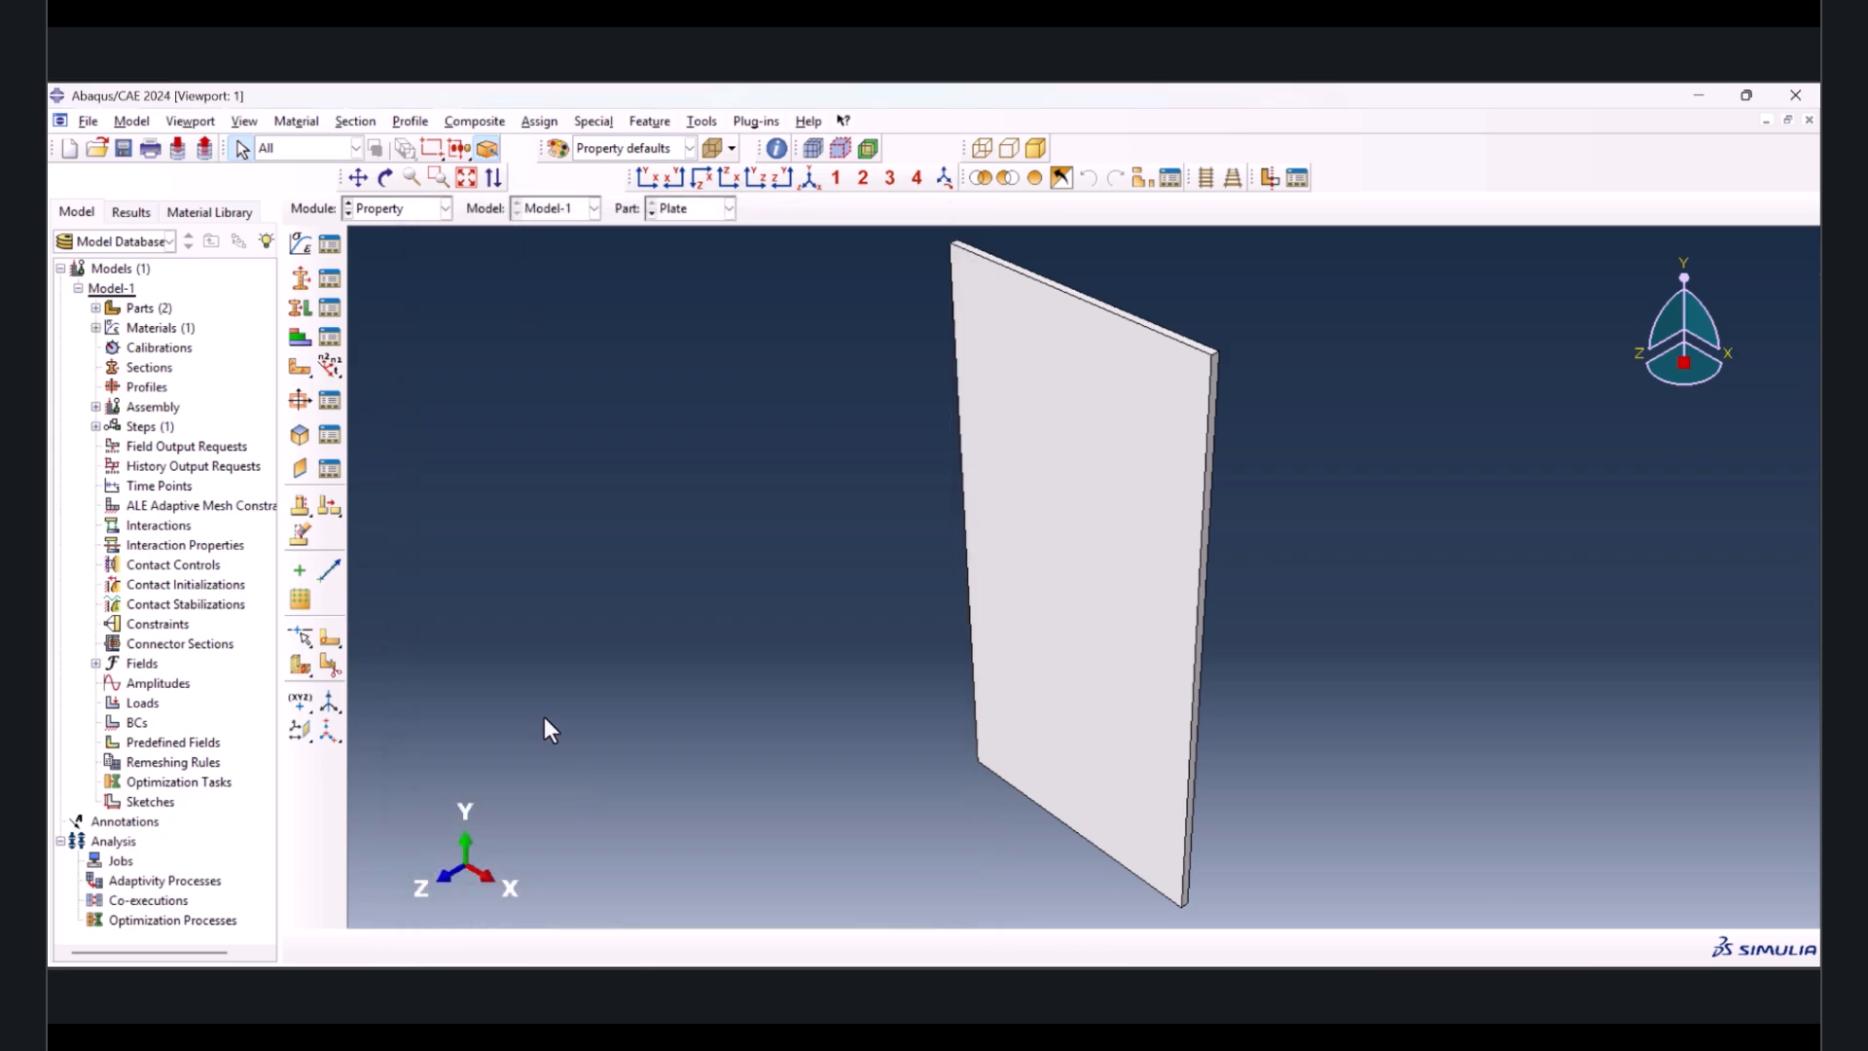
- Create the solid homogeneous section Section-1 using the Aluminum material
click(300, 278)
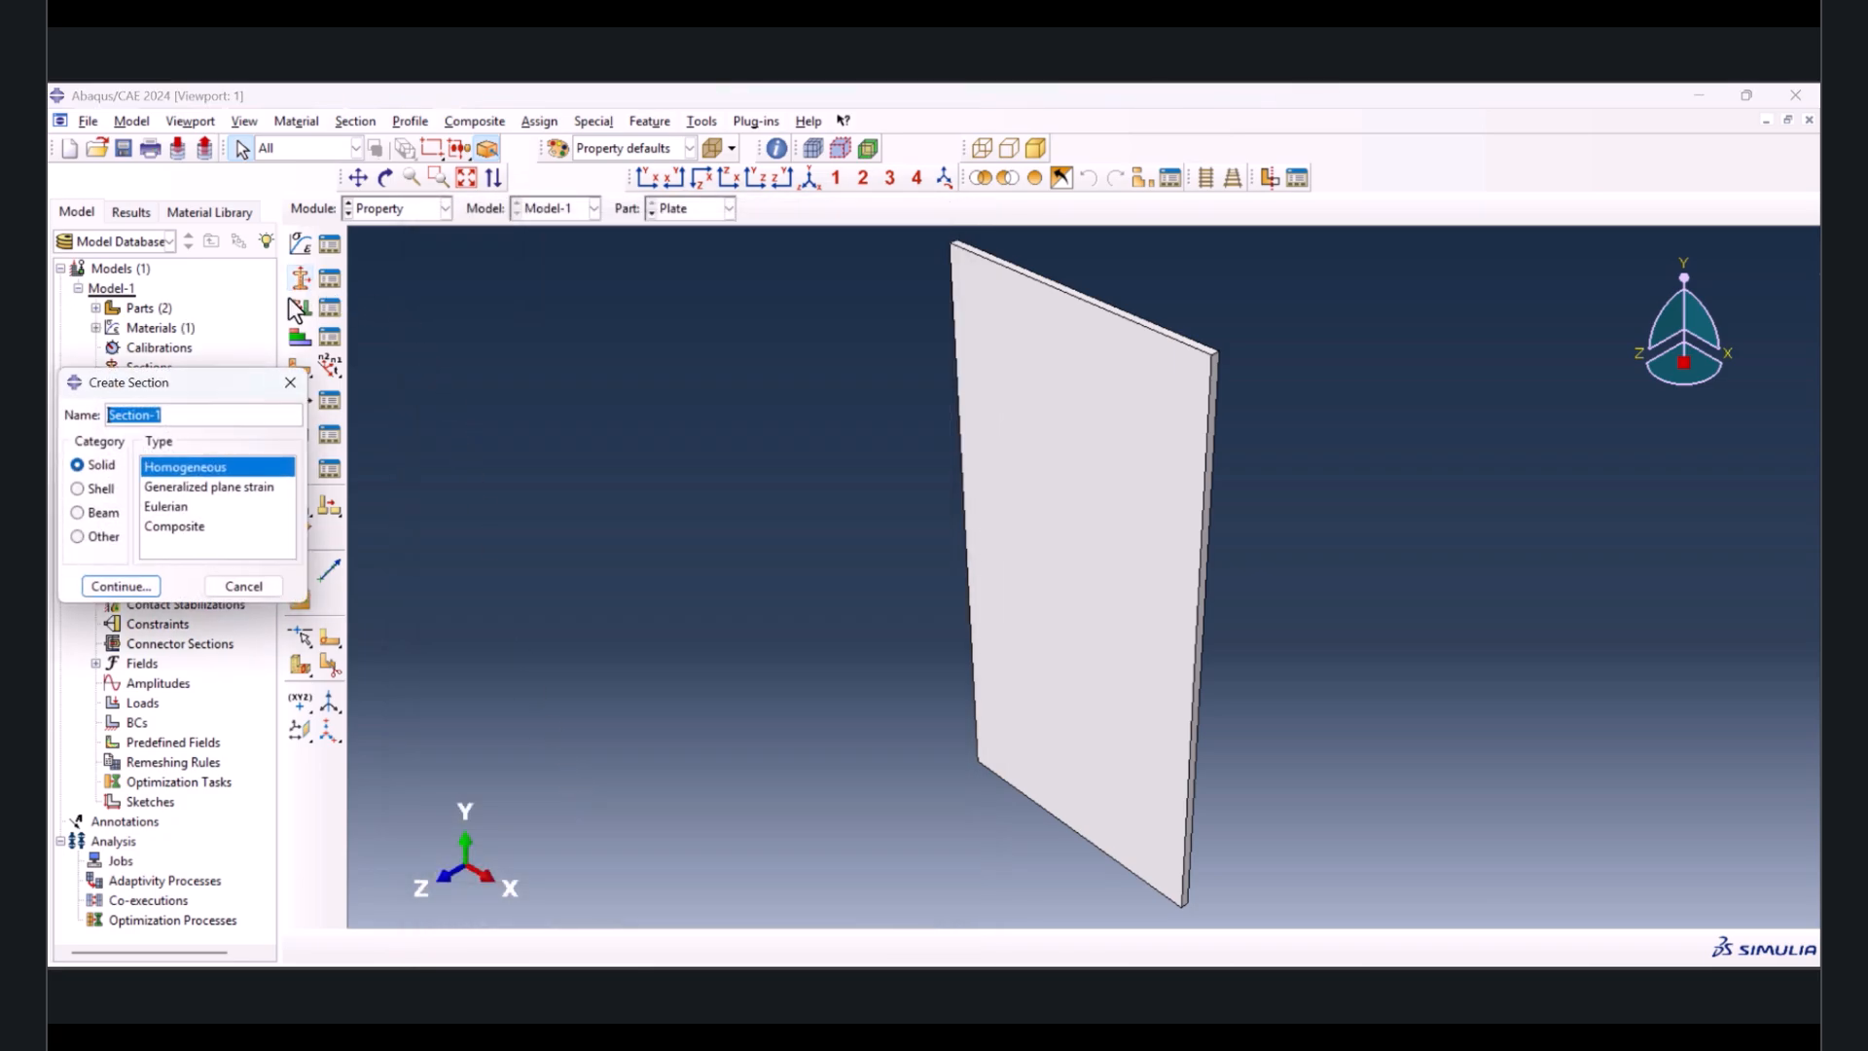
click(144, 582)
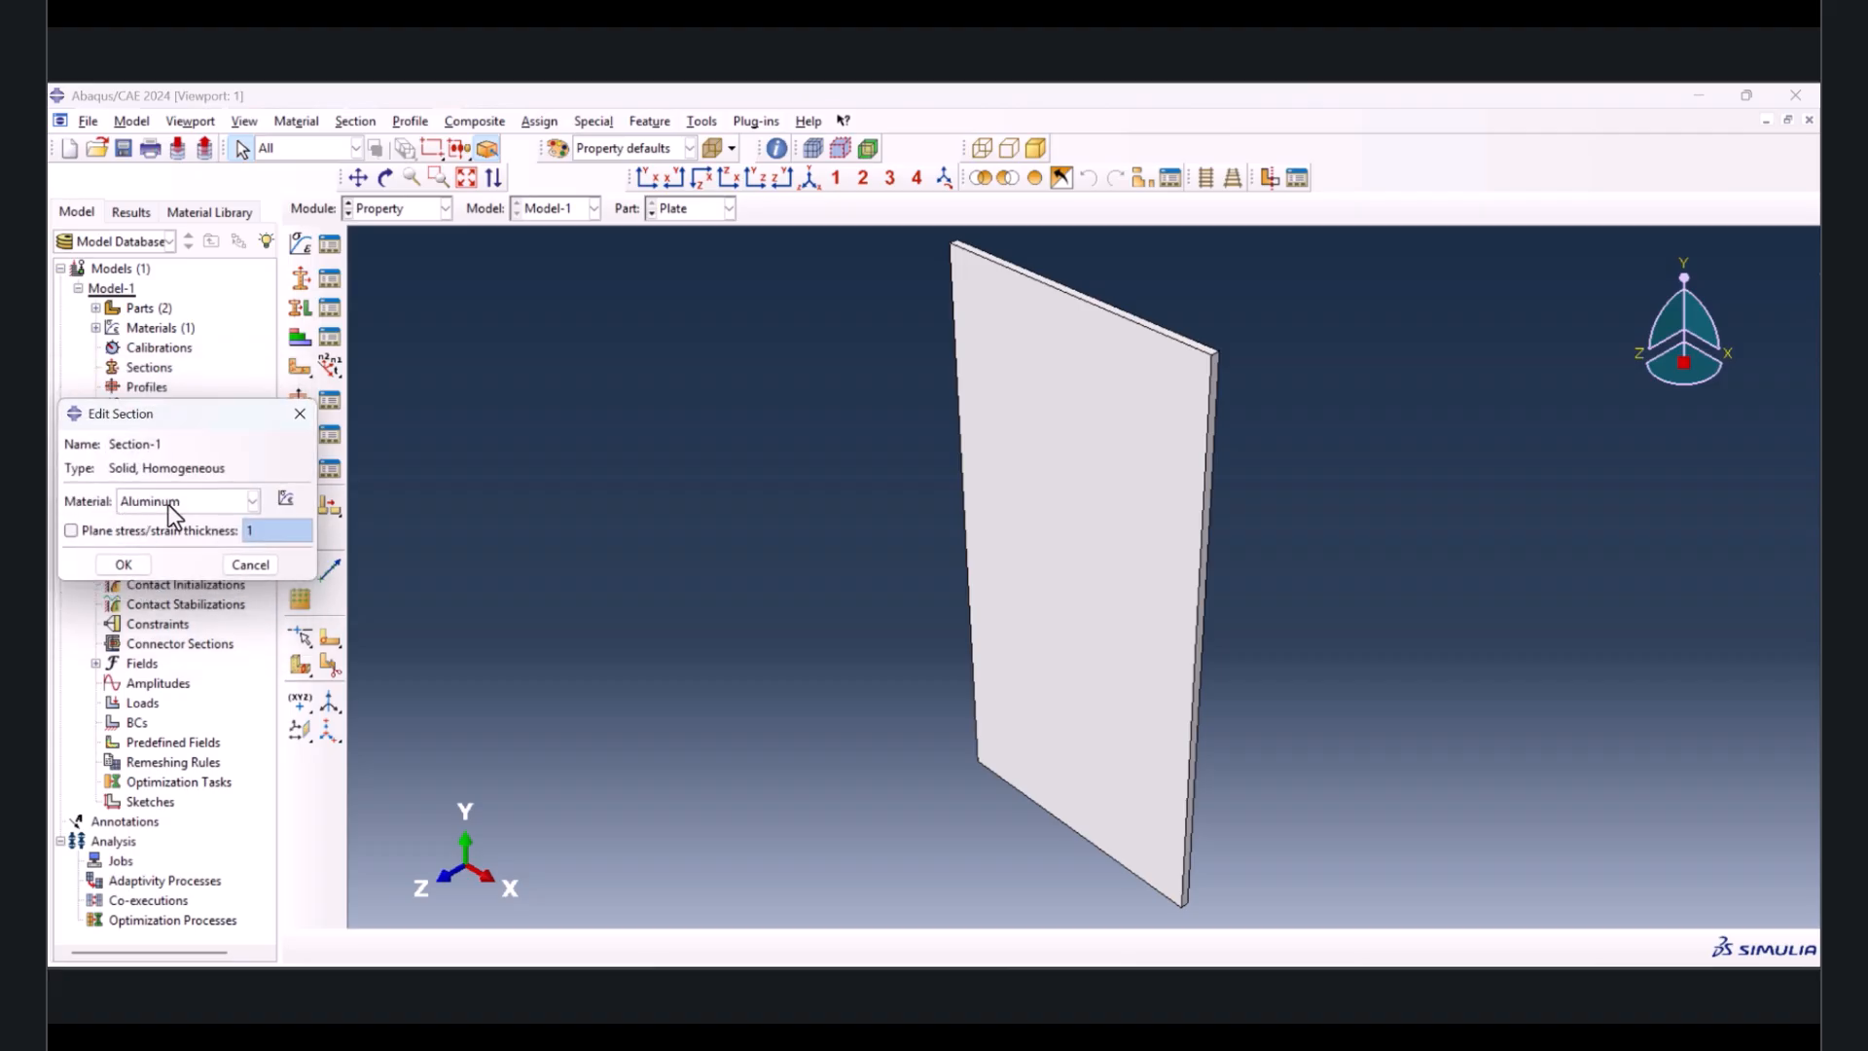
click(128, 559)
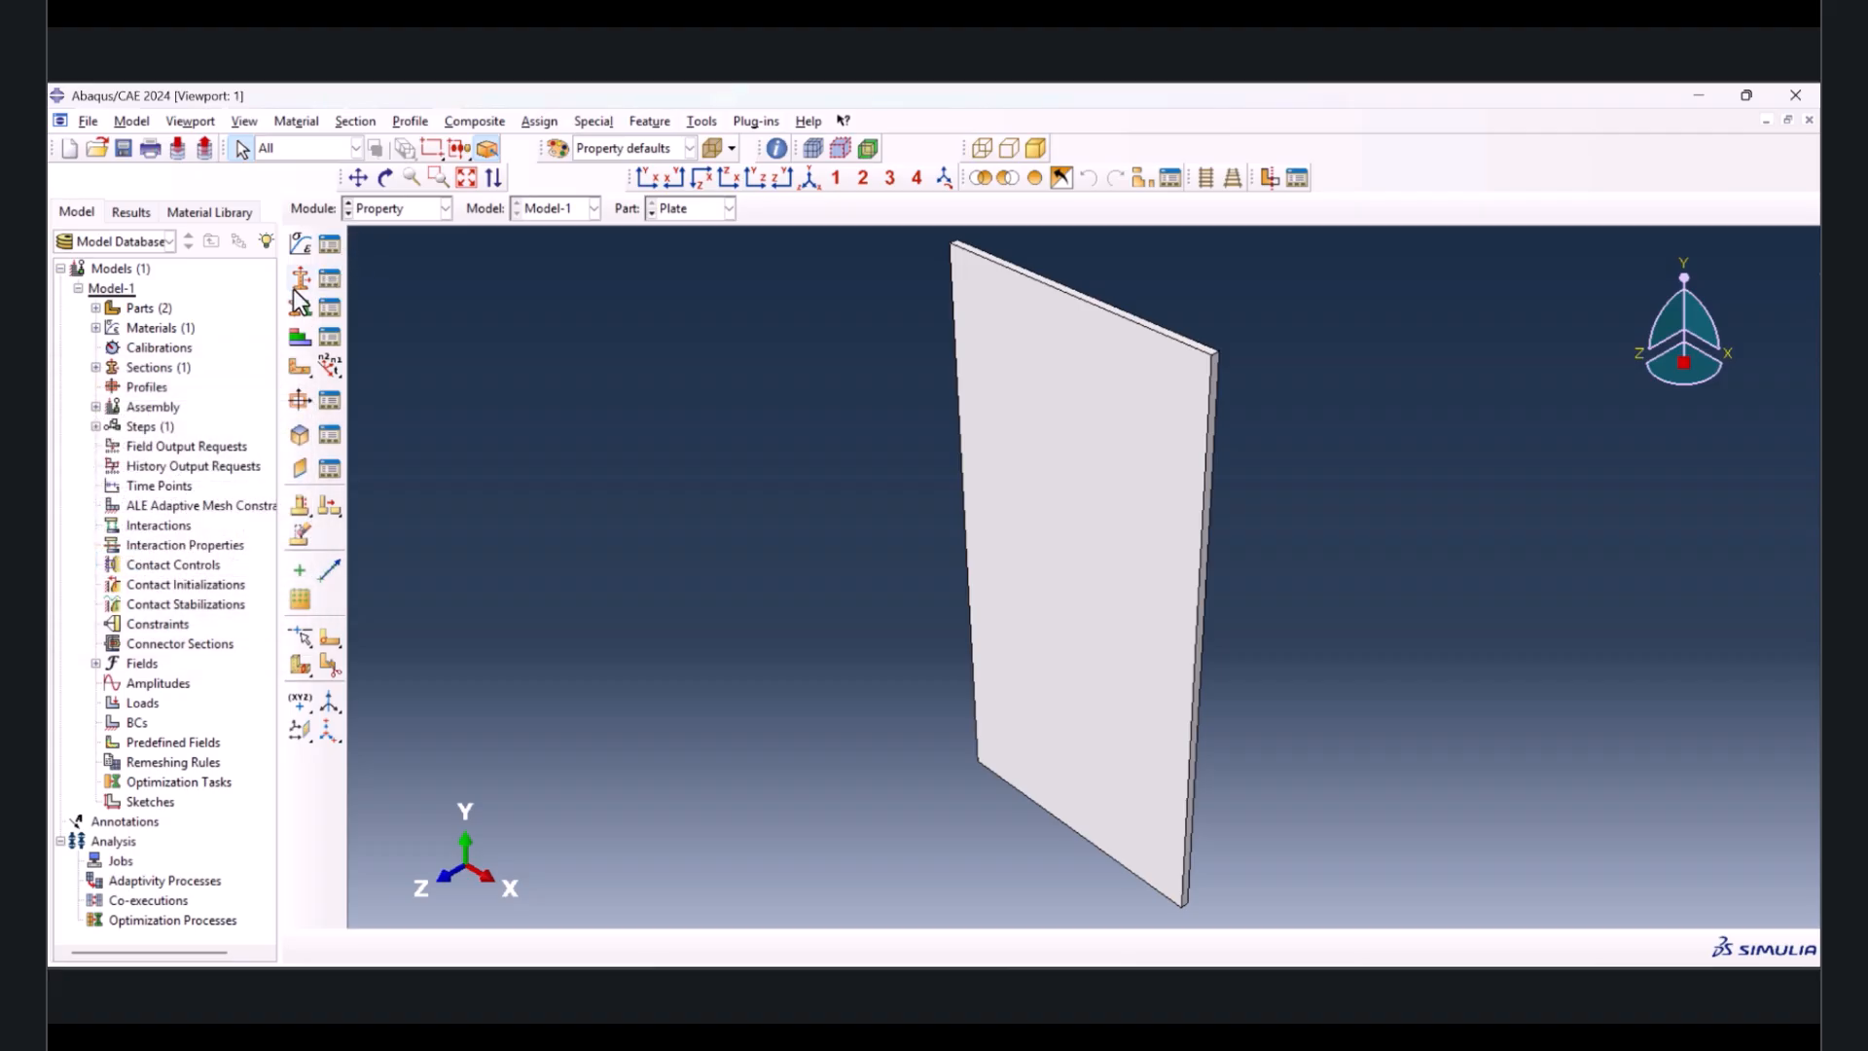
- Assign Section-1 to the whole Plate part without creating a set
click(296, 305)
drag(607, 310, 1527, 726)
click(598, 945)
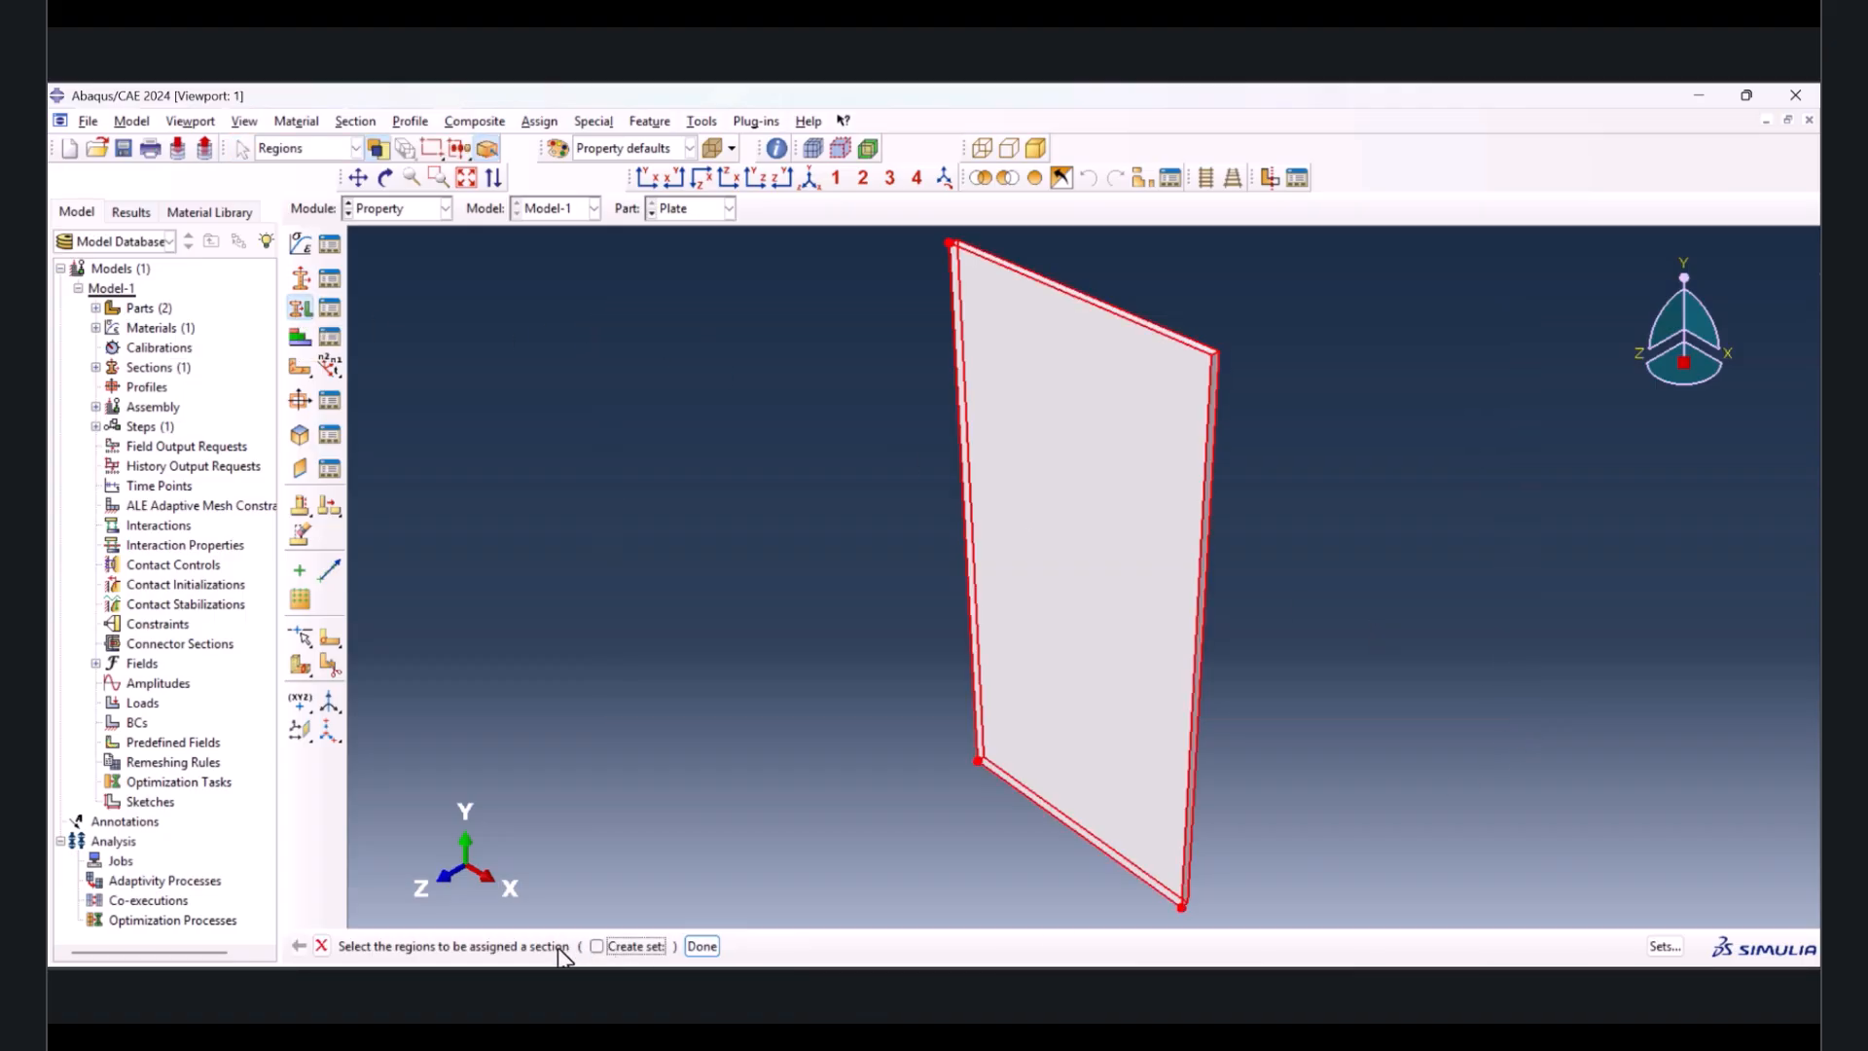
click(700, 945)
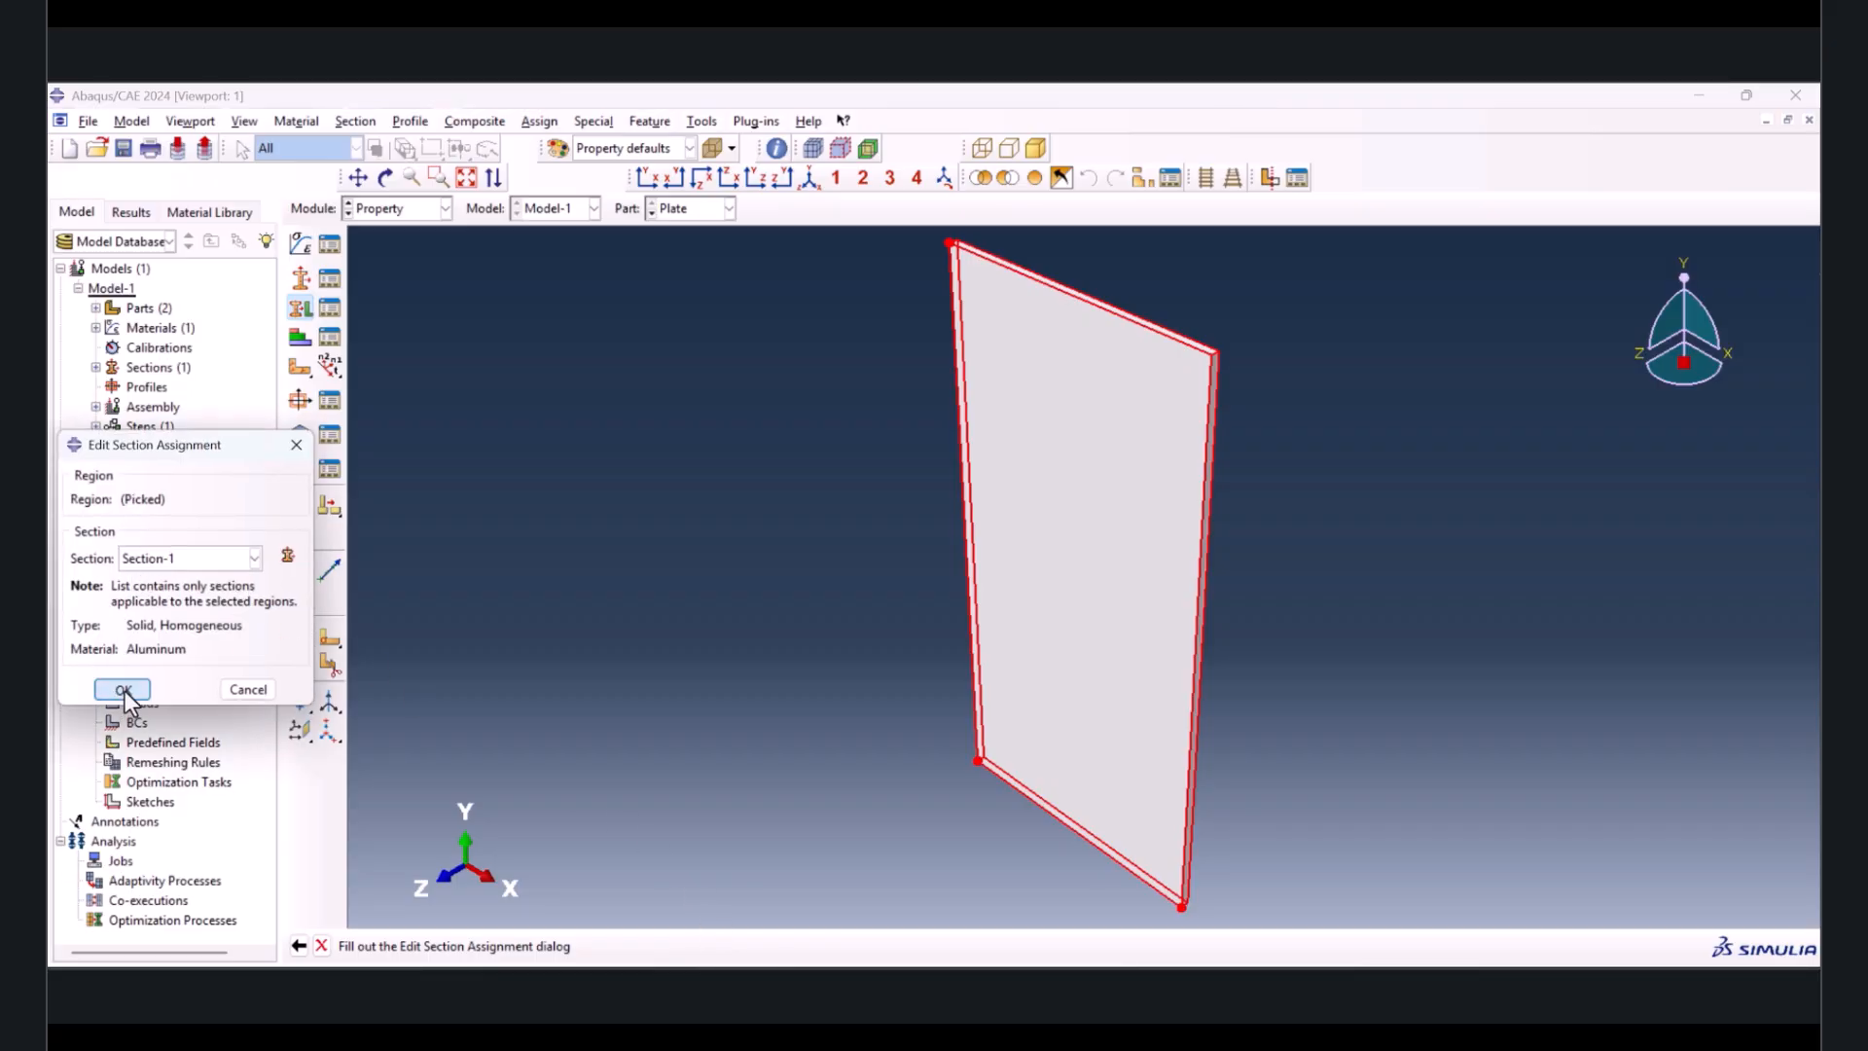
click(123, 690)
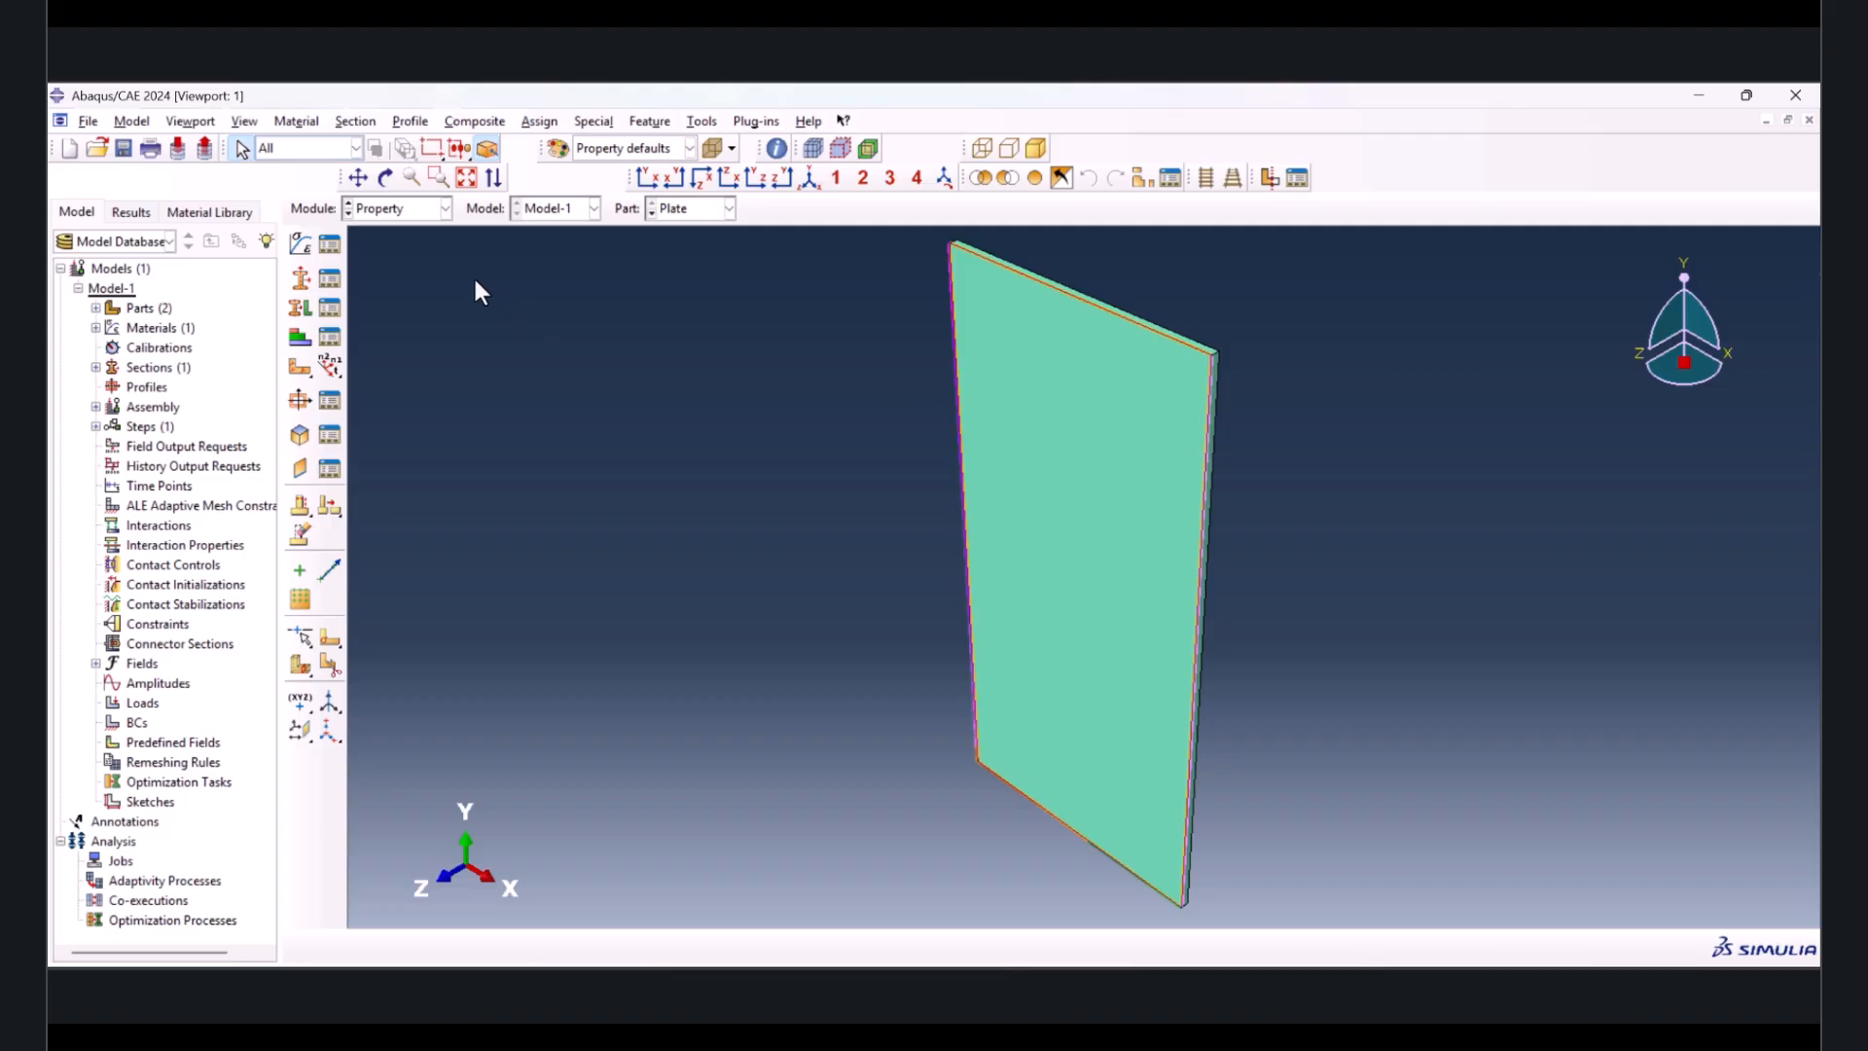
- Switch to the Assembly module and create independent instances of the Plate and crack parts
click(413, 208)
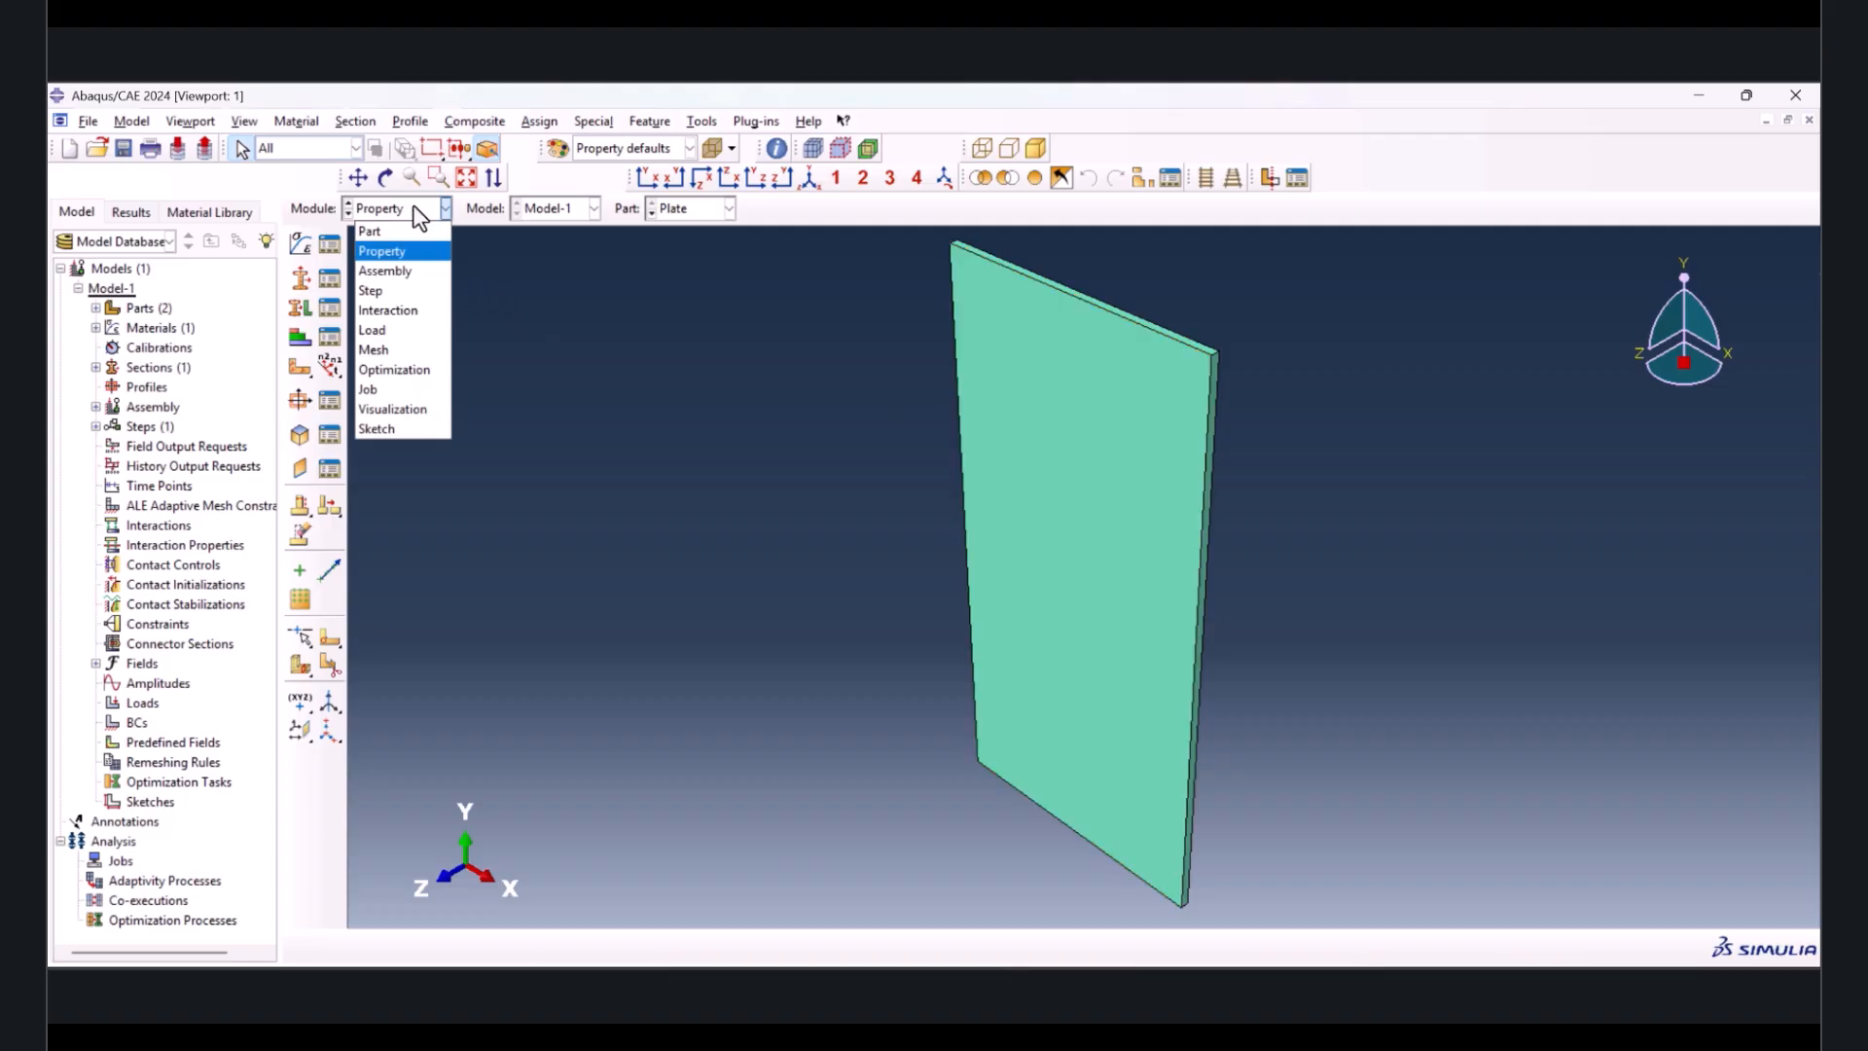
click(411, 270)
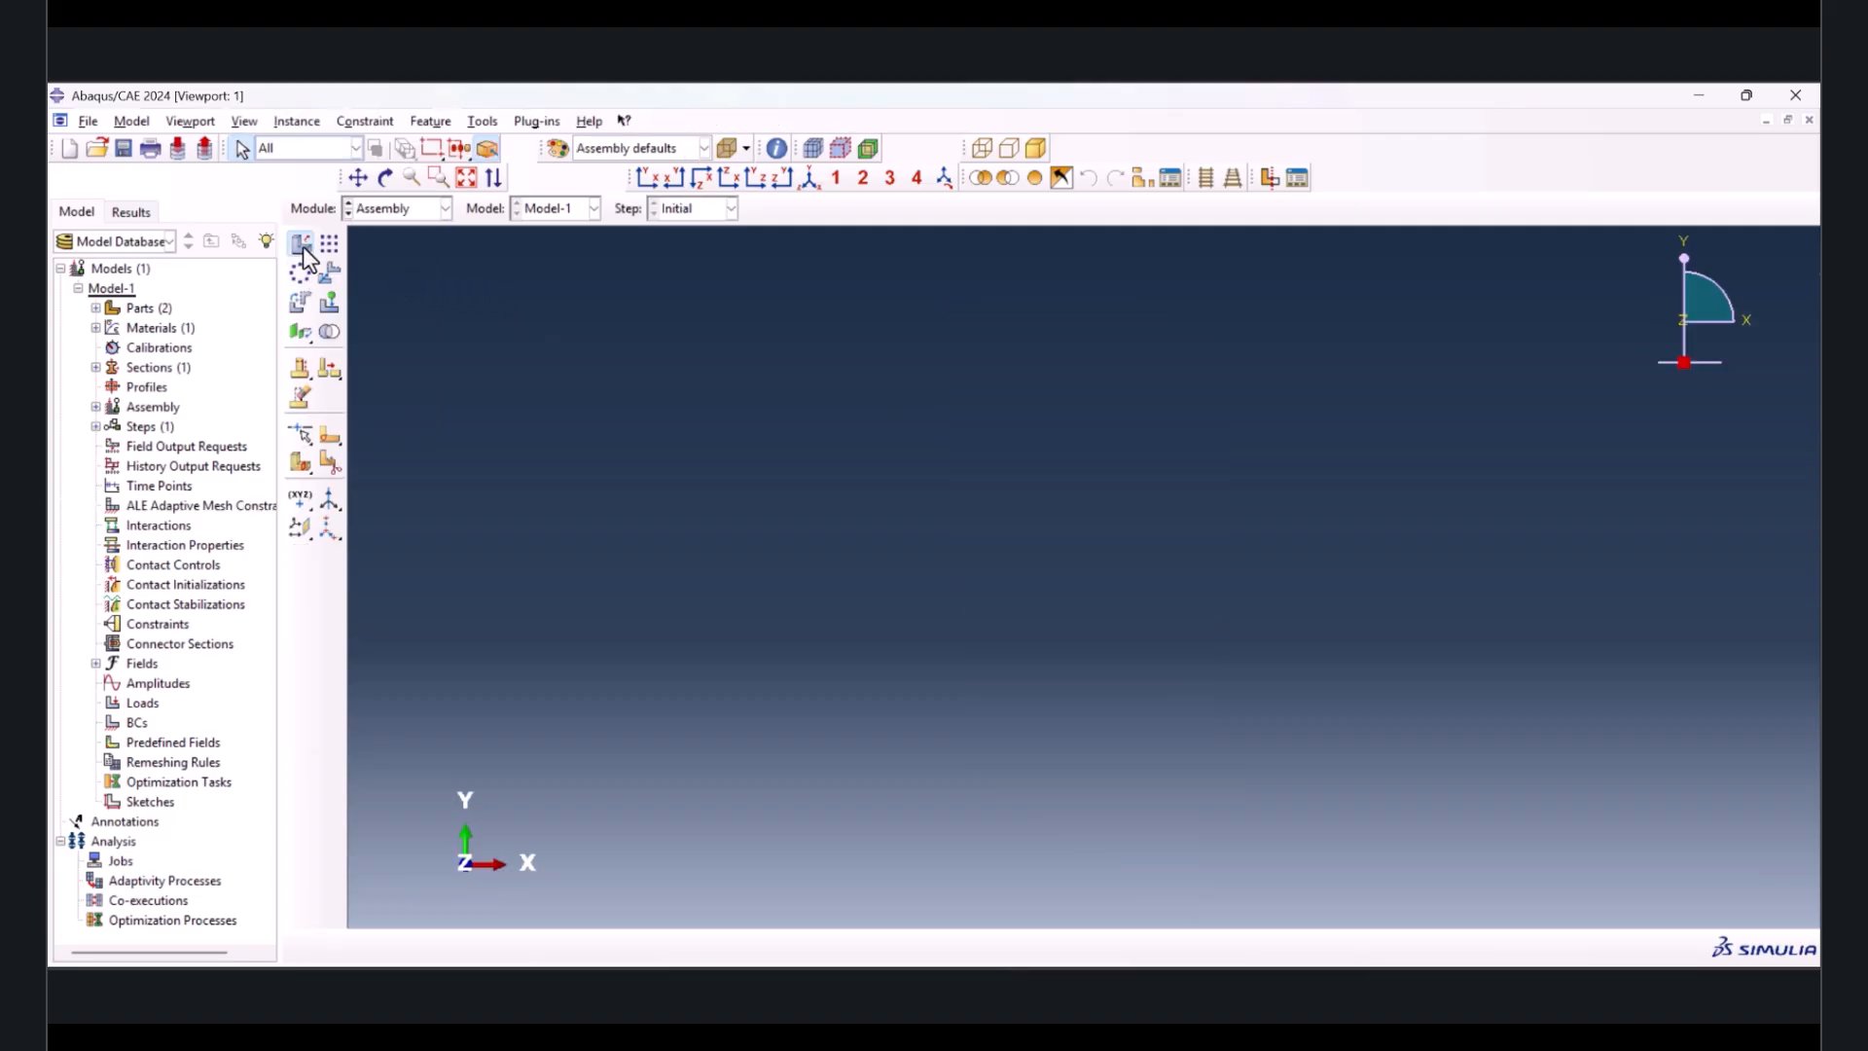
click(302, 245)
click(109, 577)
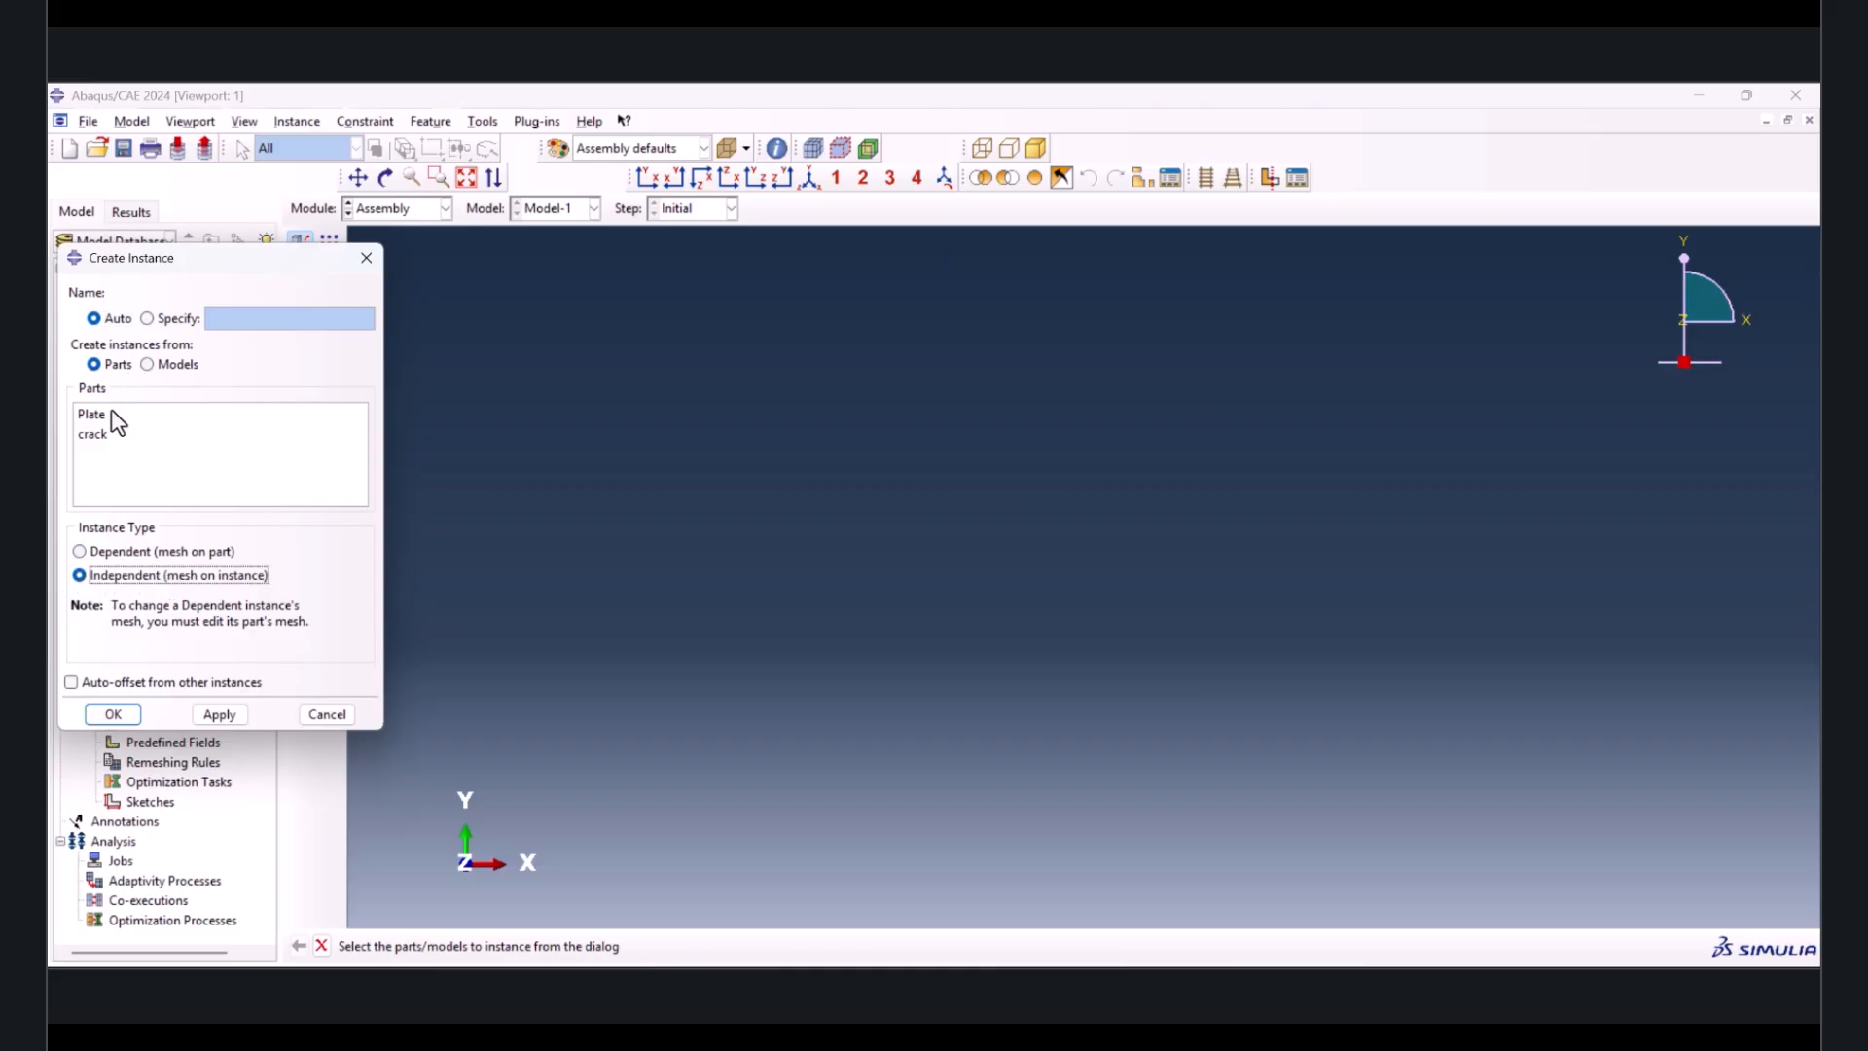
drag(111, 412, 108, 437)
click(112, 714)
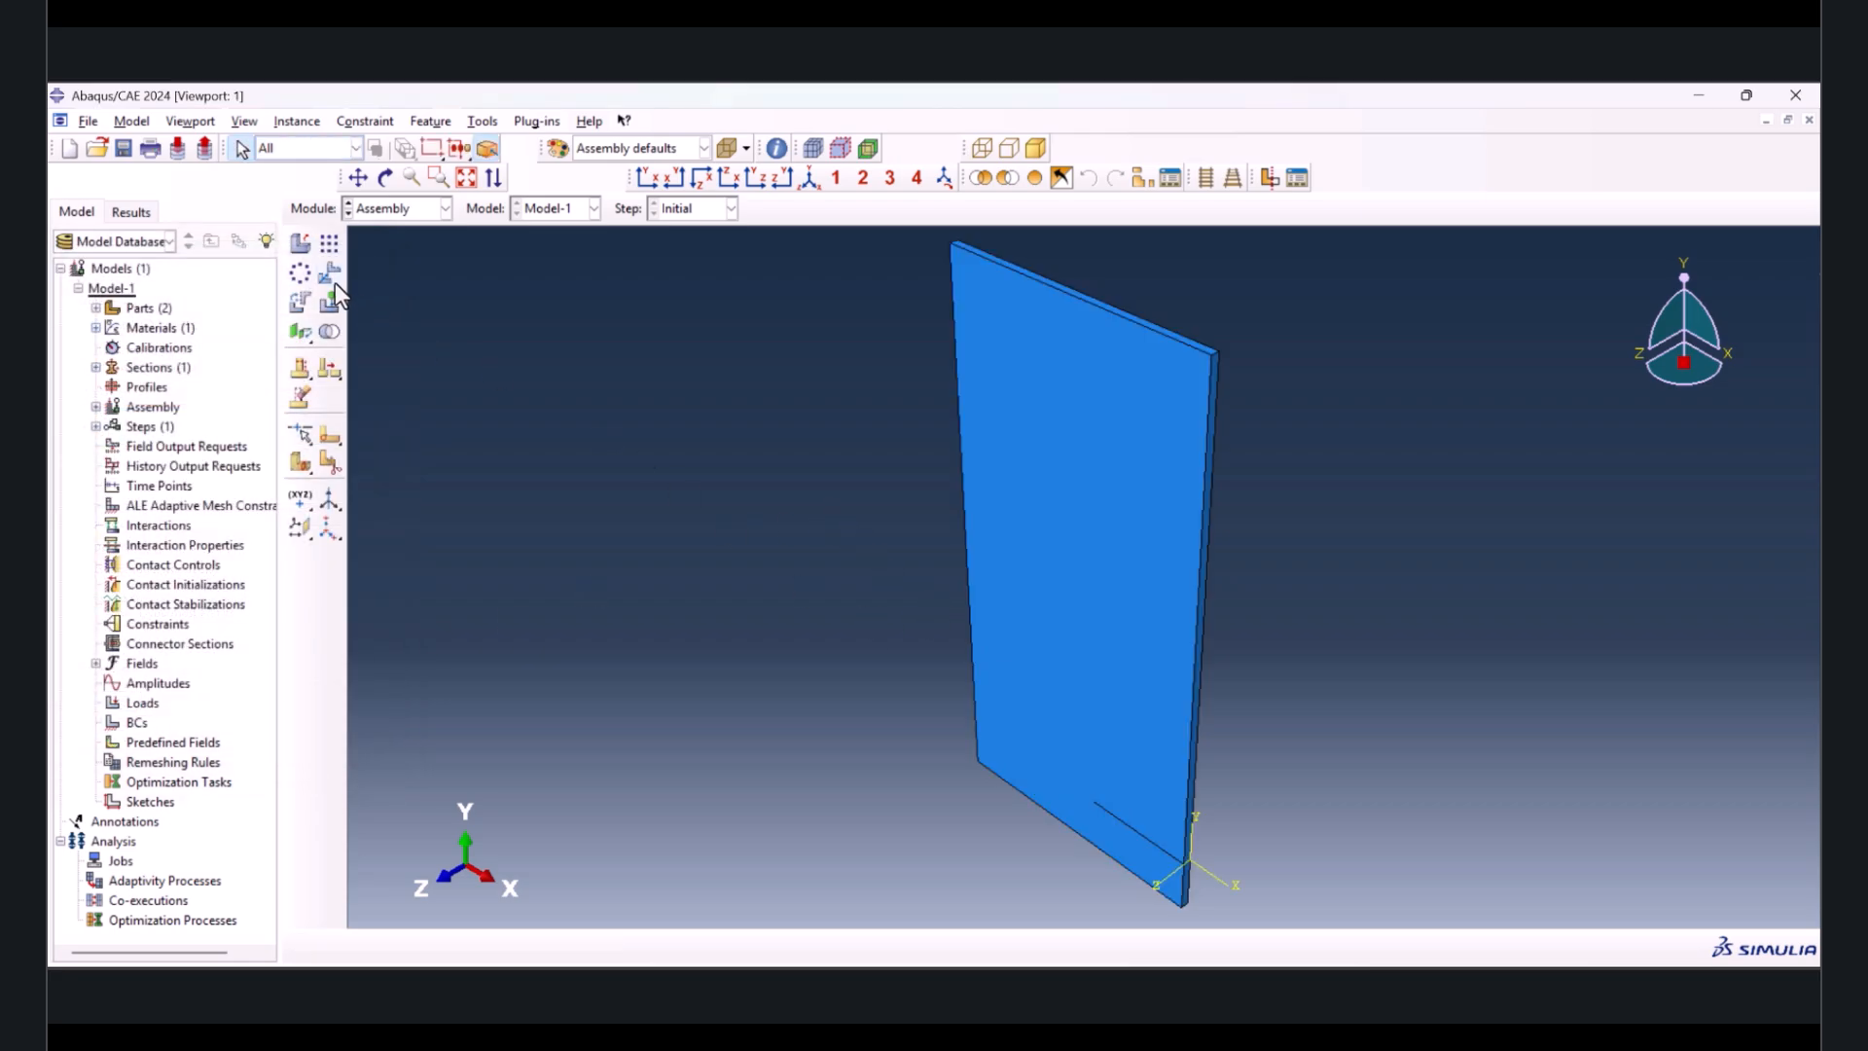
- Translate the plate instance from its lower-left back corner to the crack's corner at the global origin
click(327, 275)
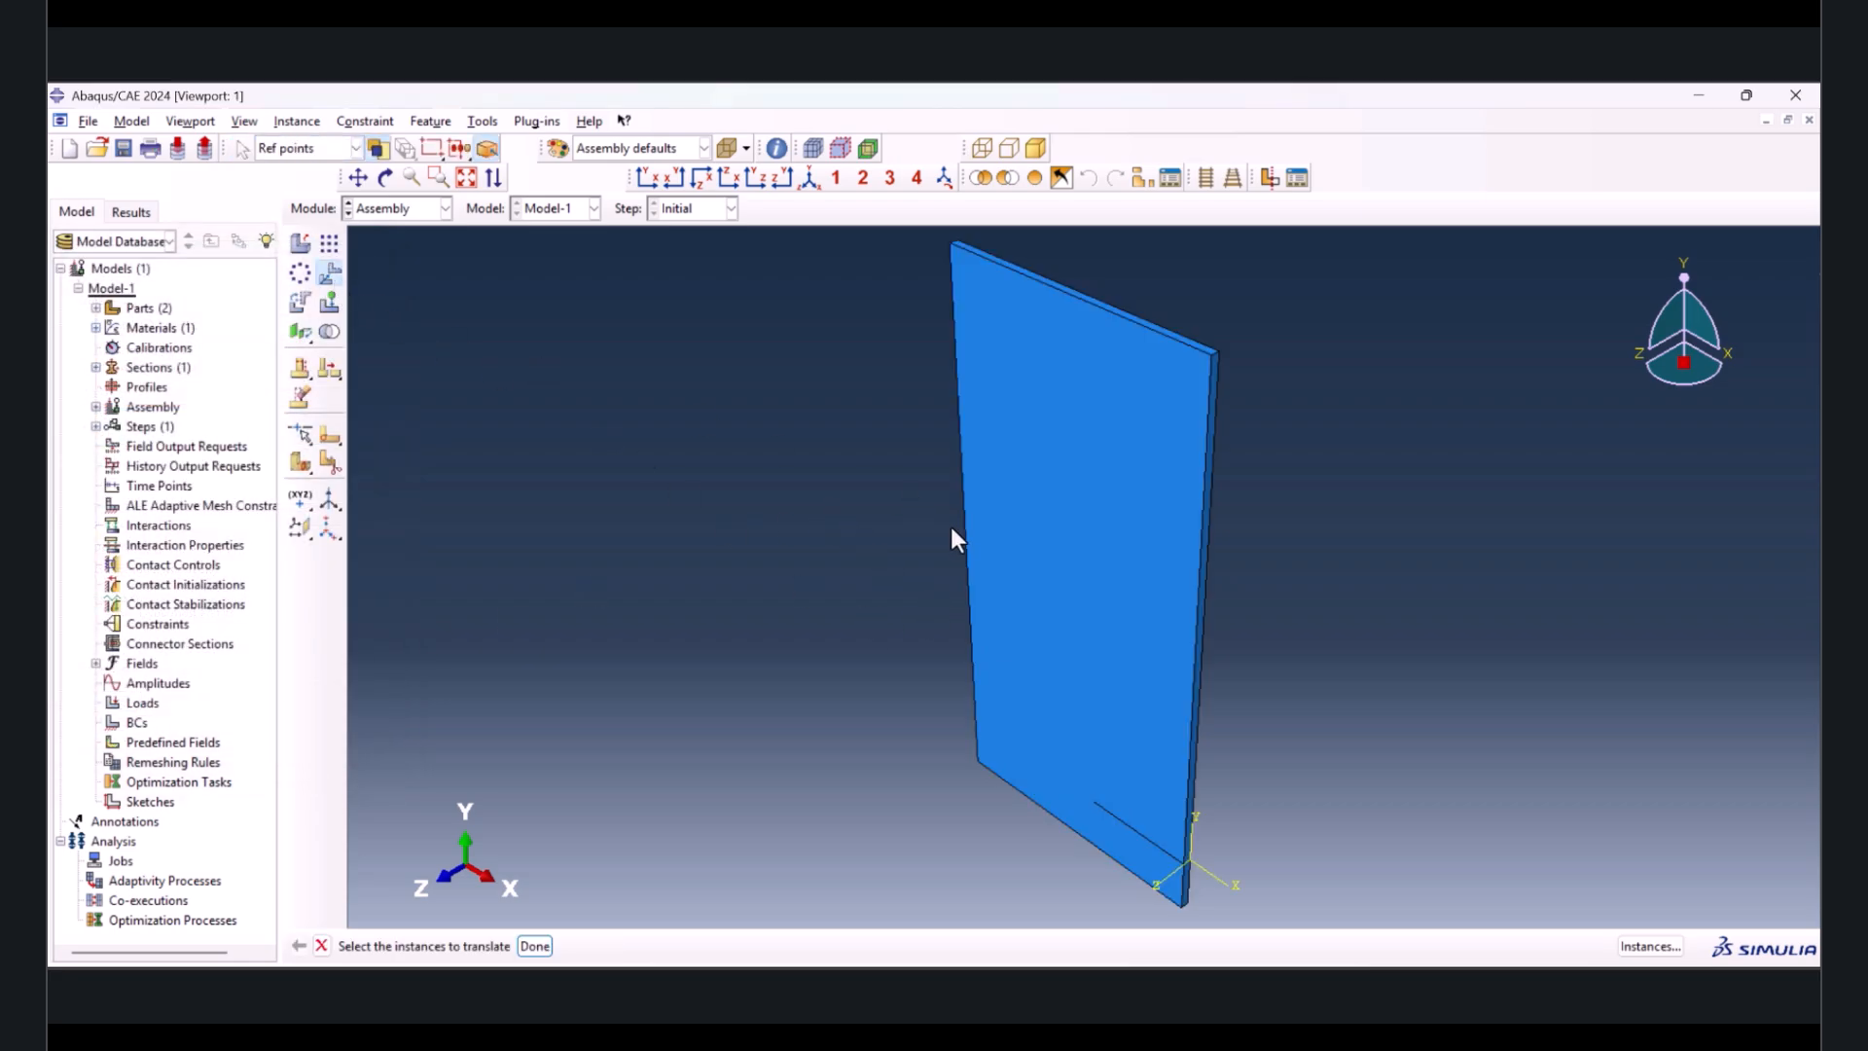
click(1013, 586)
middle_click(971, 788)
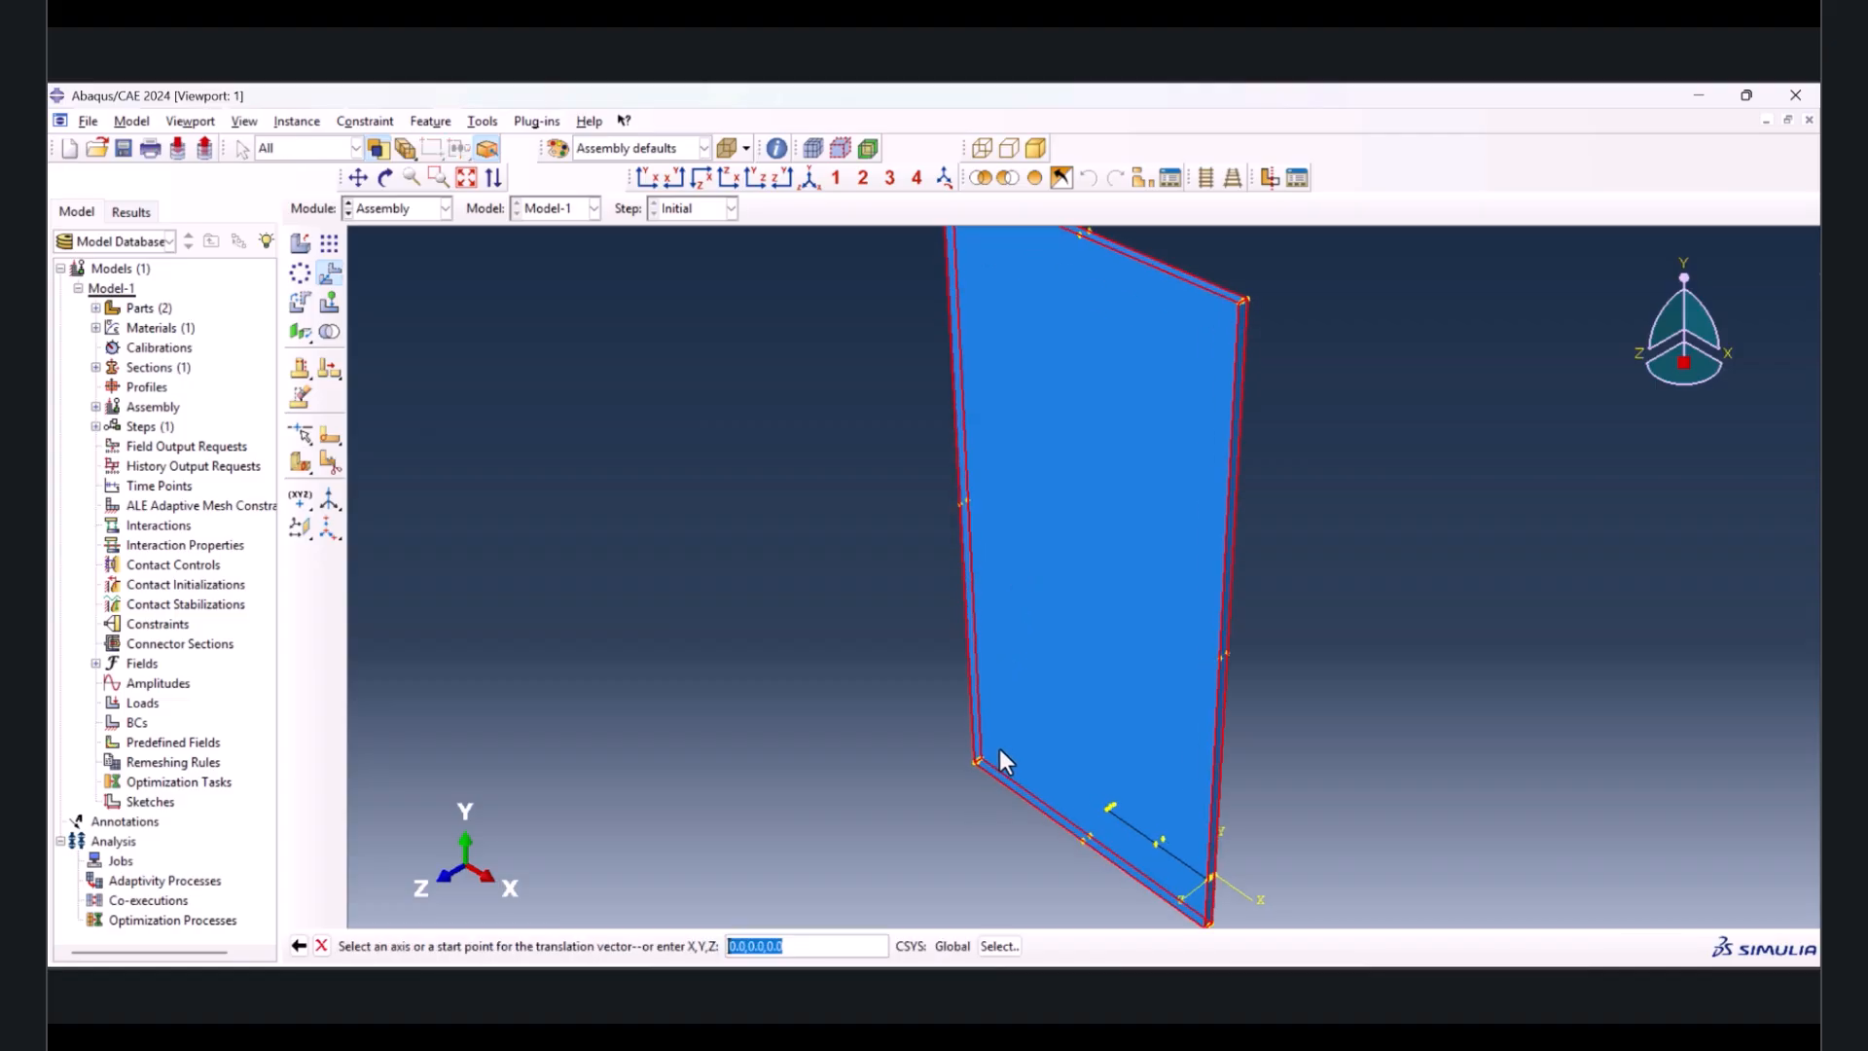
scroll(977, 762, up, 3)
click(977, 763)
scroll(833, 680, down, 3)
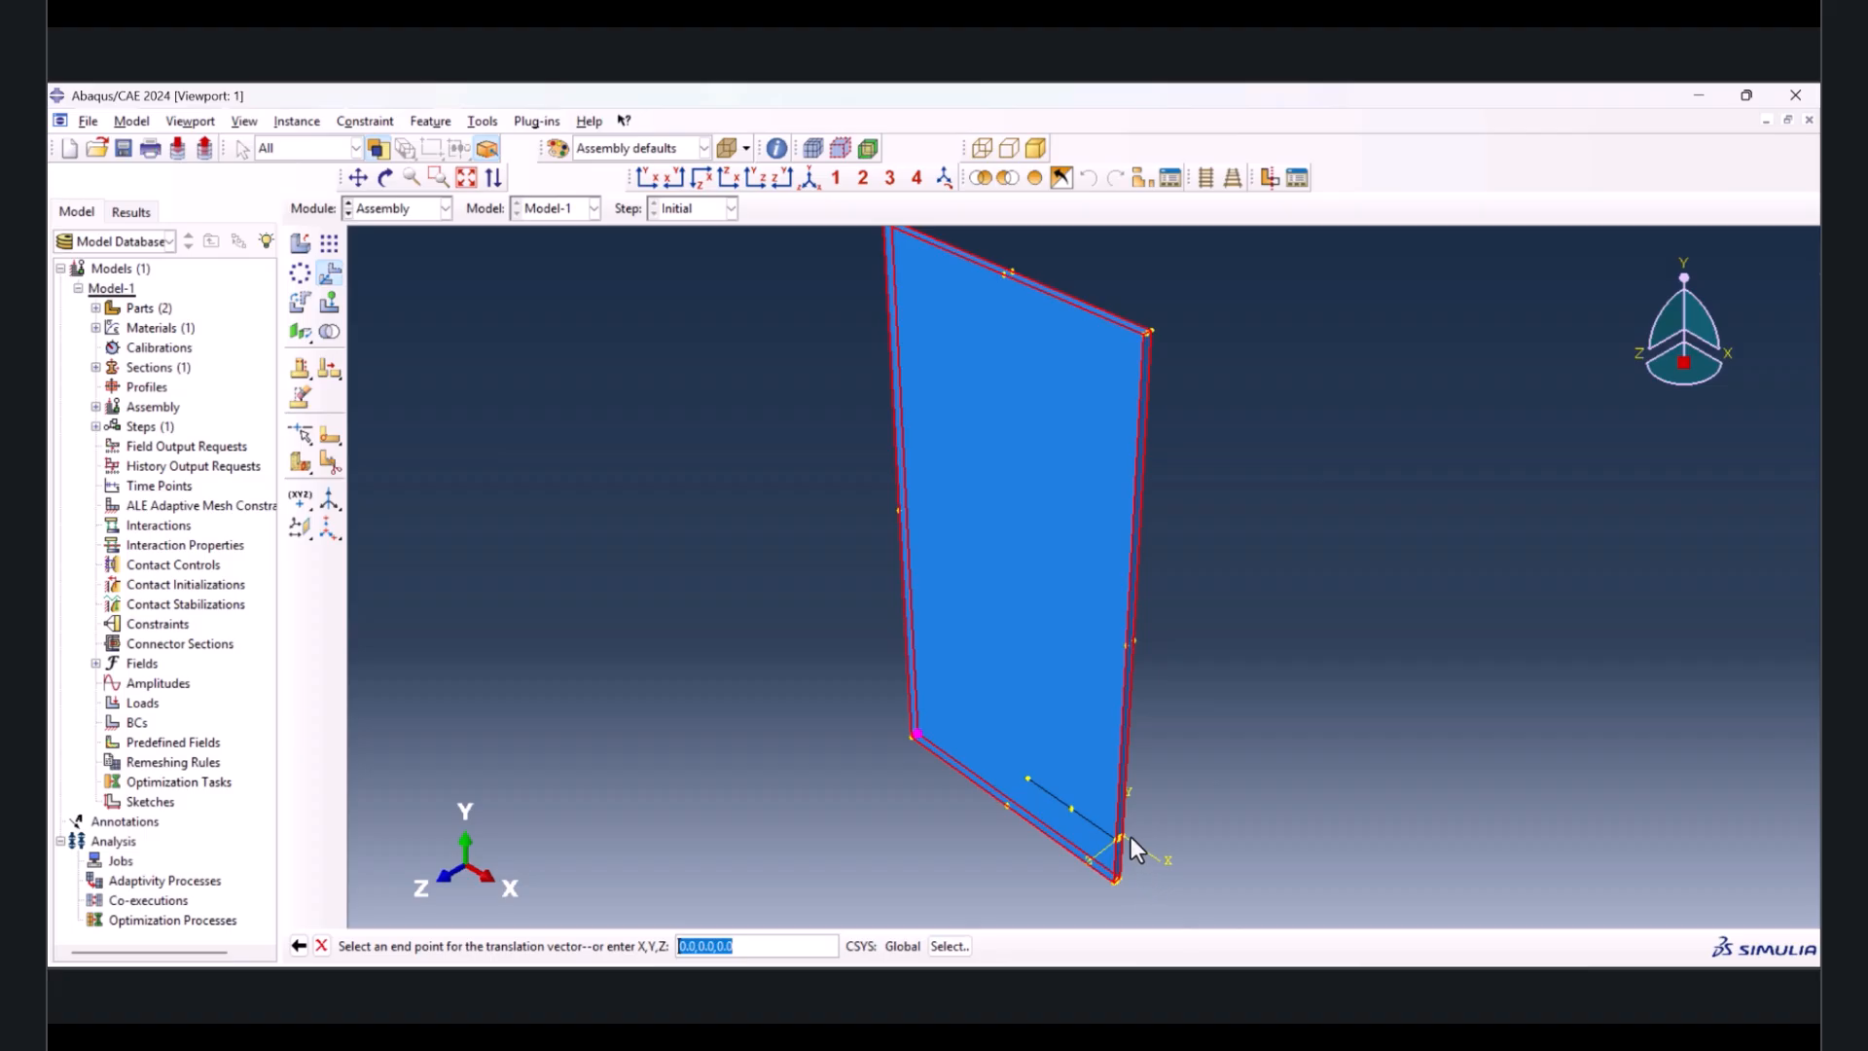
scroll(1124, 839, up, 4)
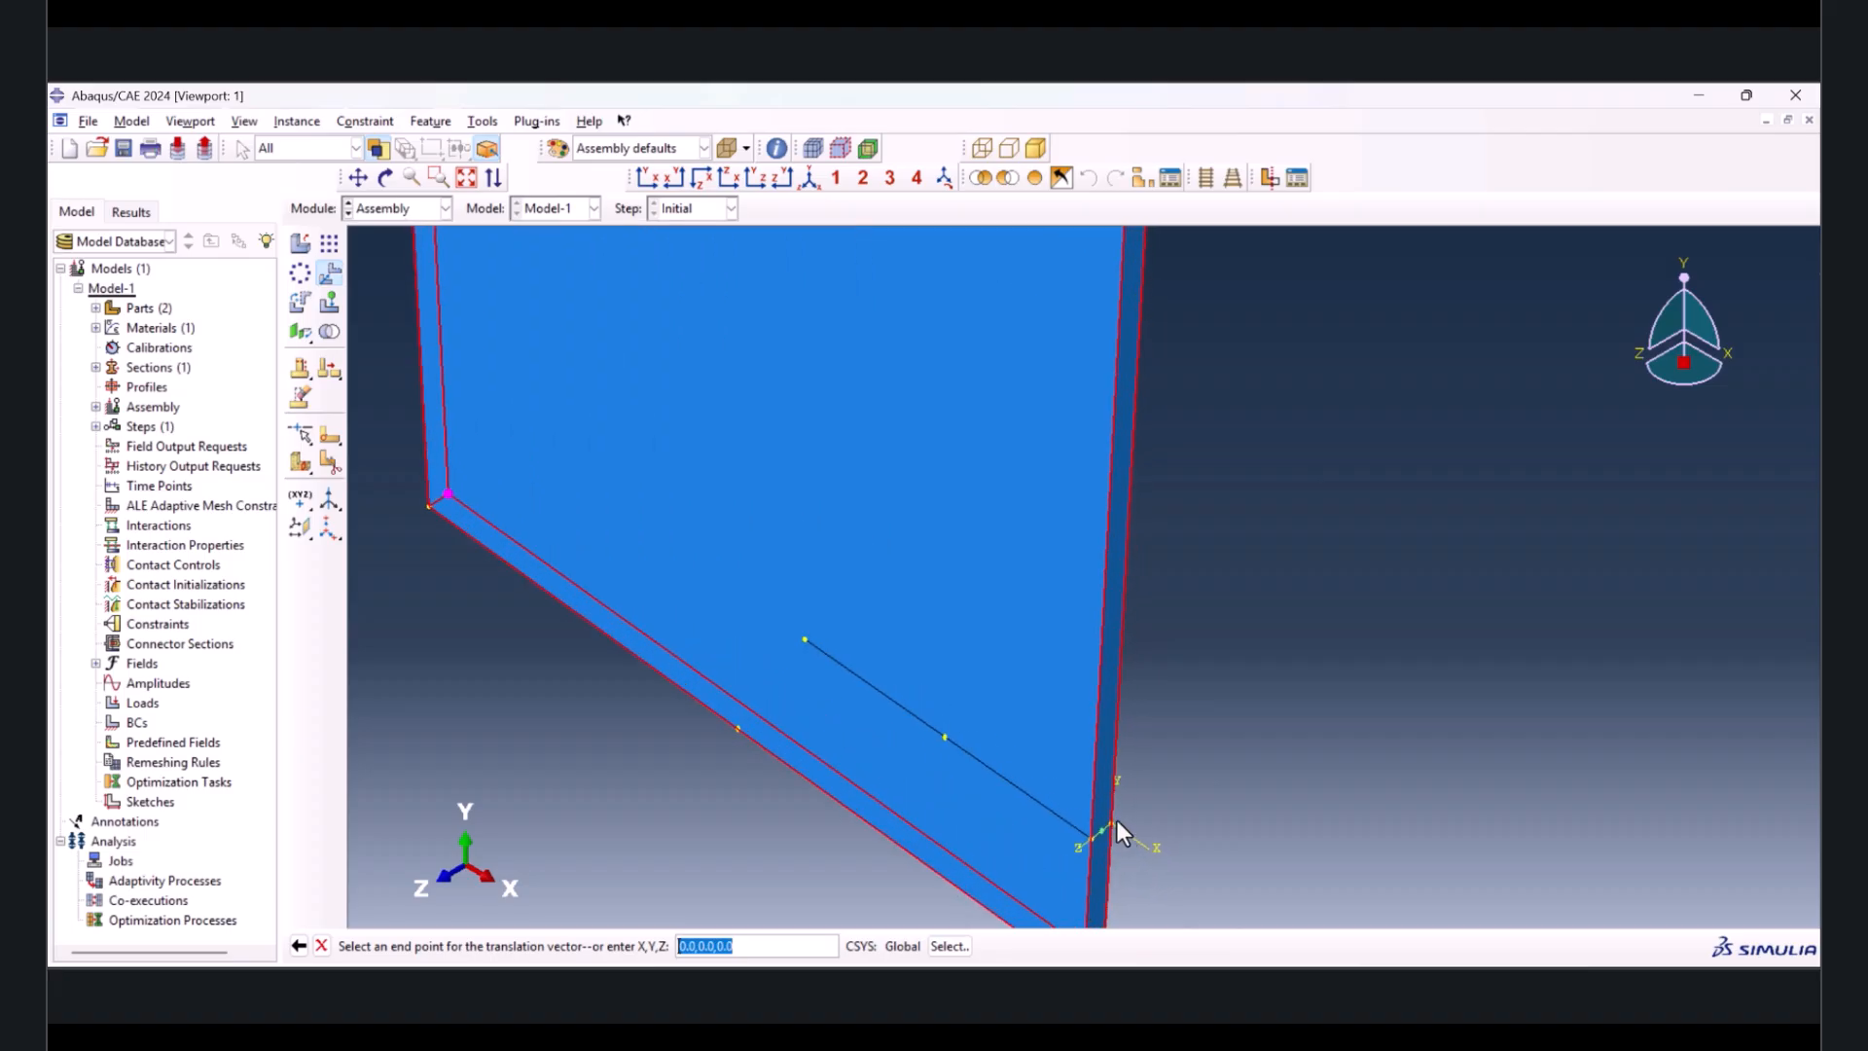
click(1113, 823)
middle_click(837, 691)
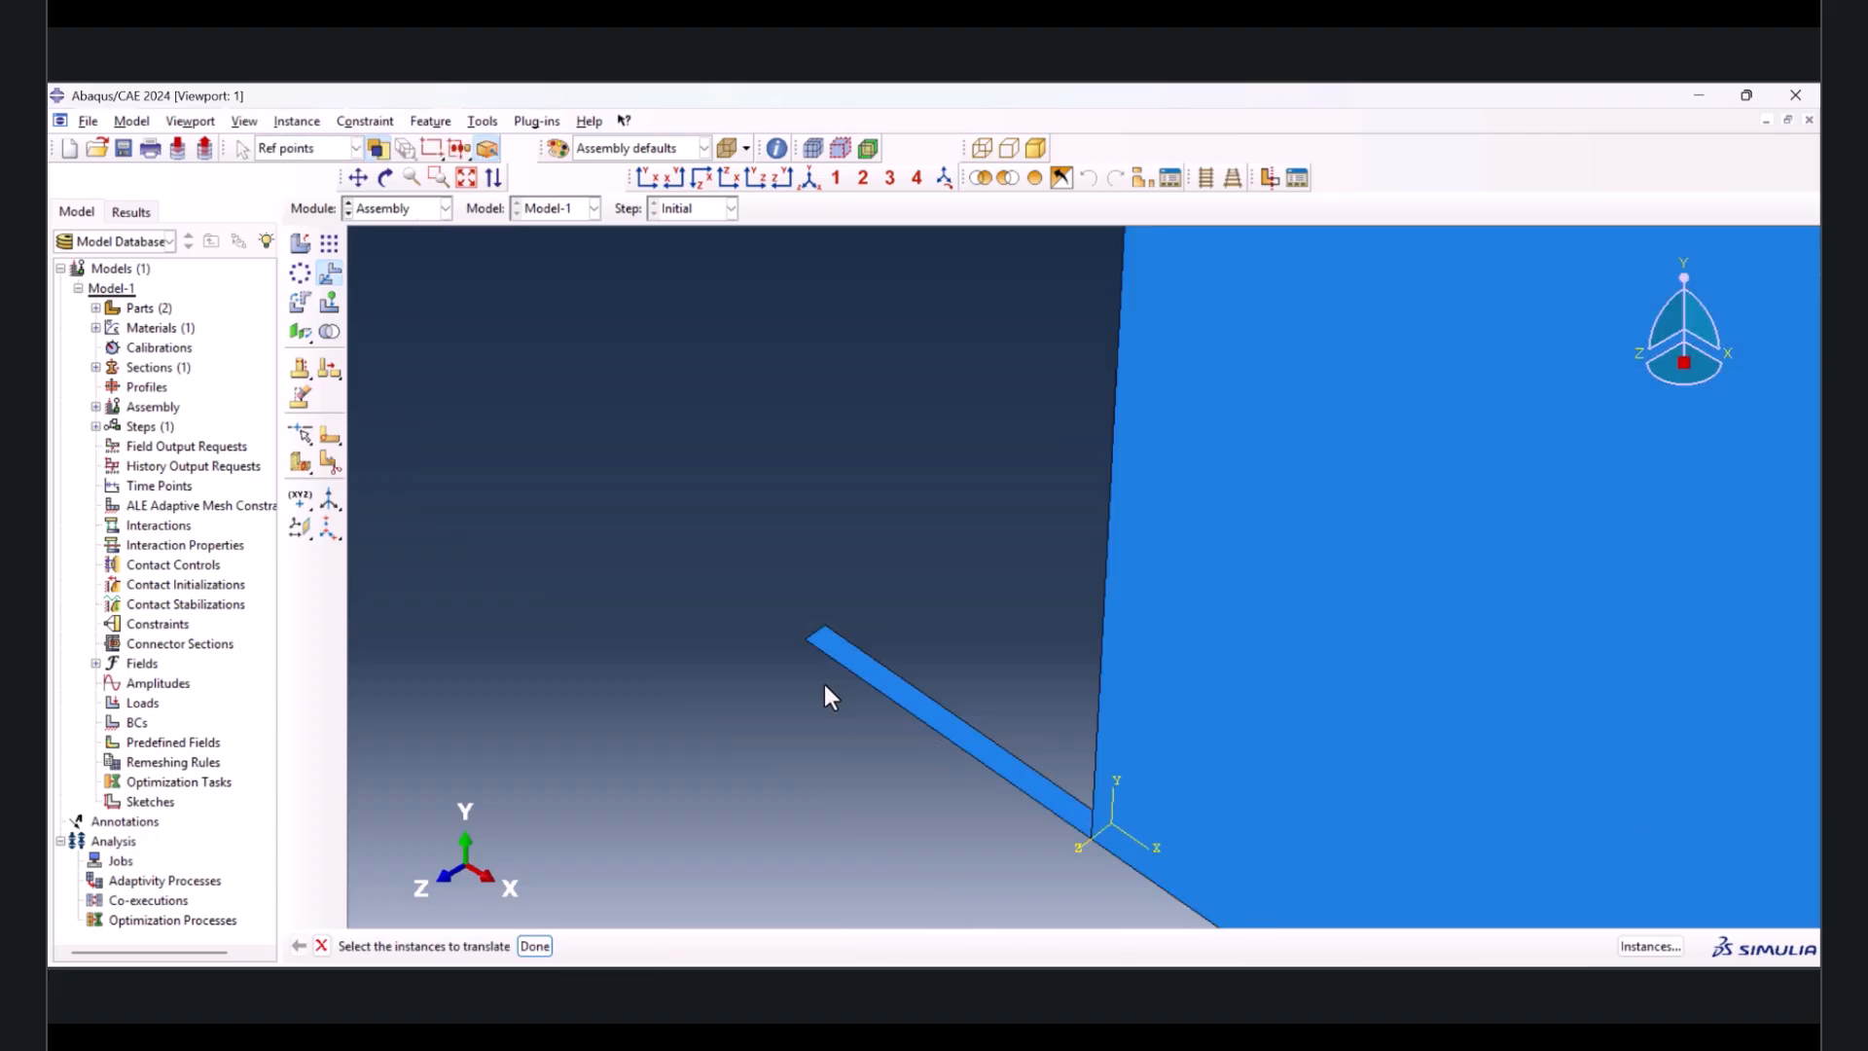
- Translate the crack instance from its outer free-end corner to the midpoint of the plate's nearest vertical edge, and show the XY front view
scroll(593, 552, down, 2)
scroll(595, 559, down, 3)
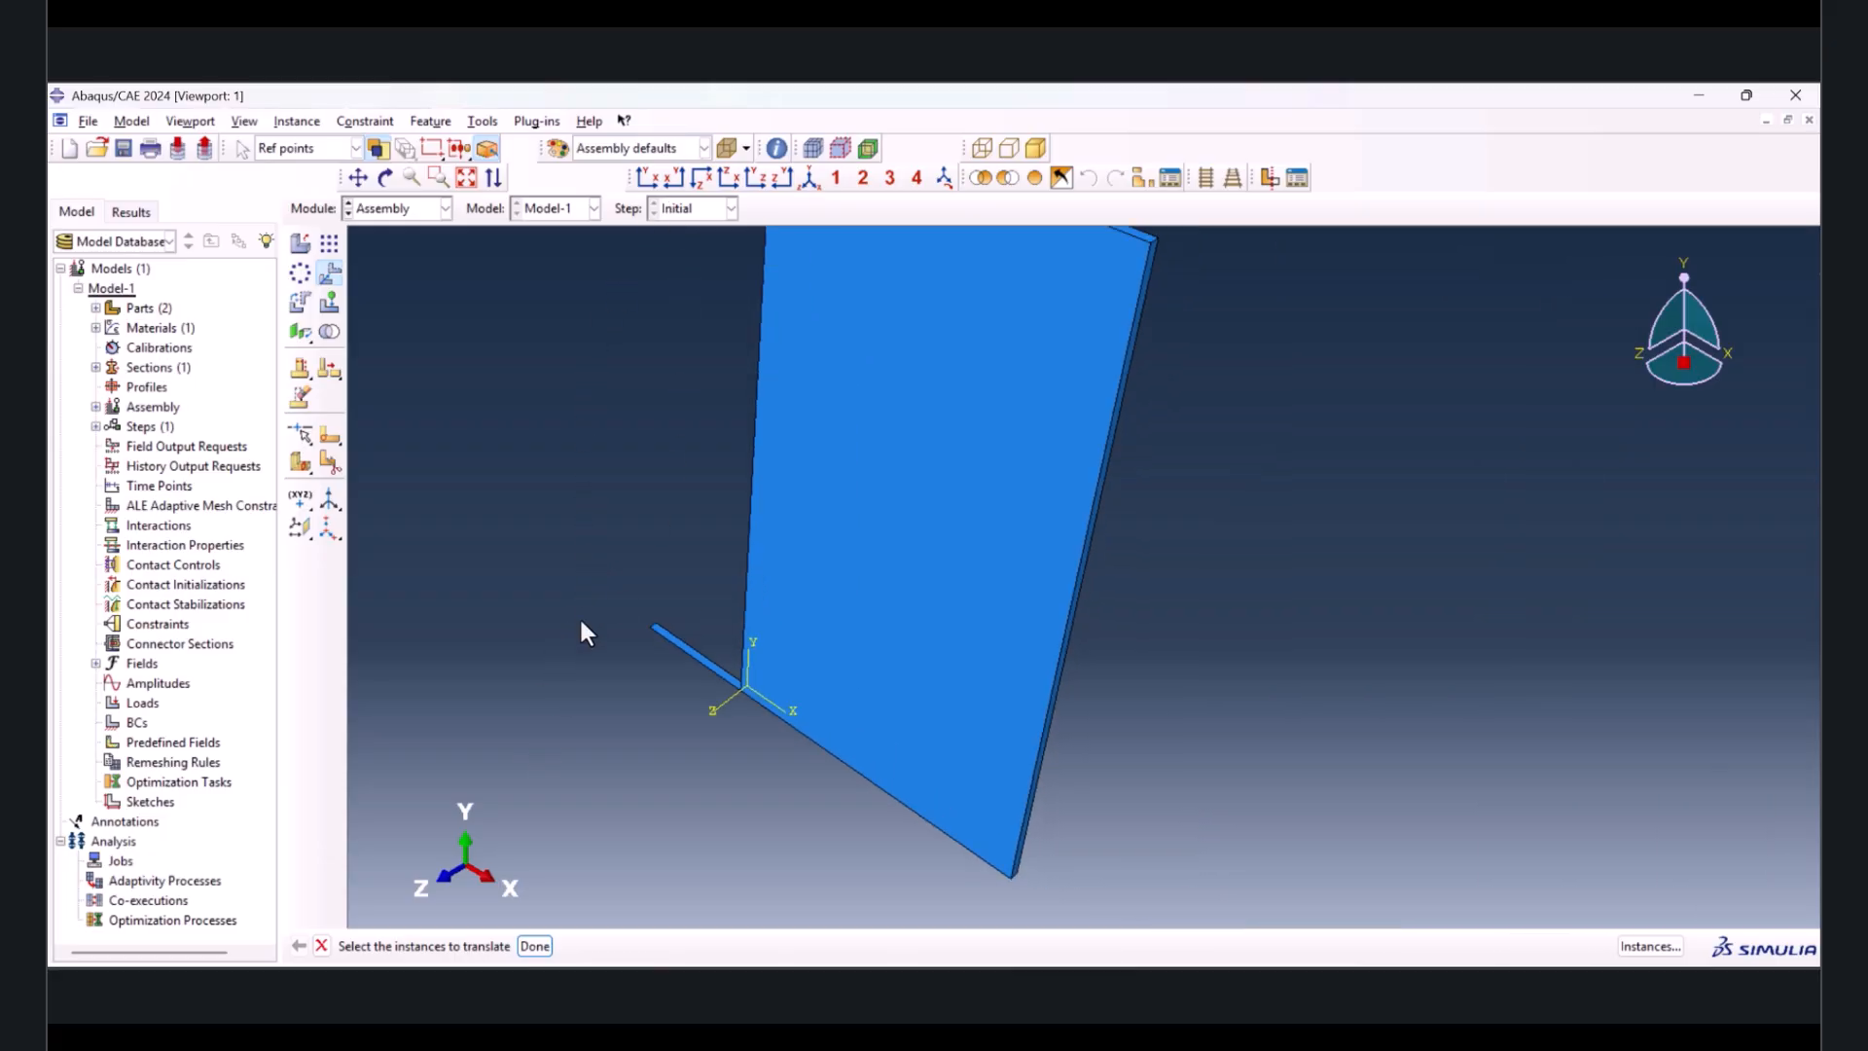
scroll(603, 616, down, 2)
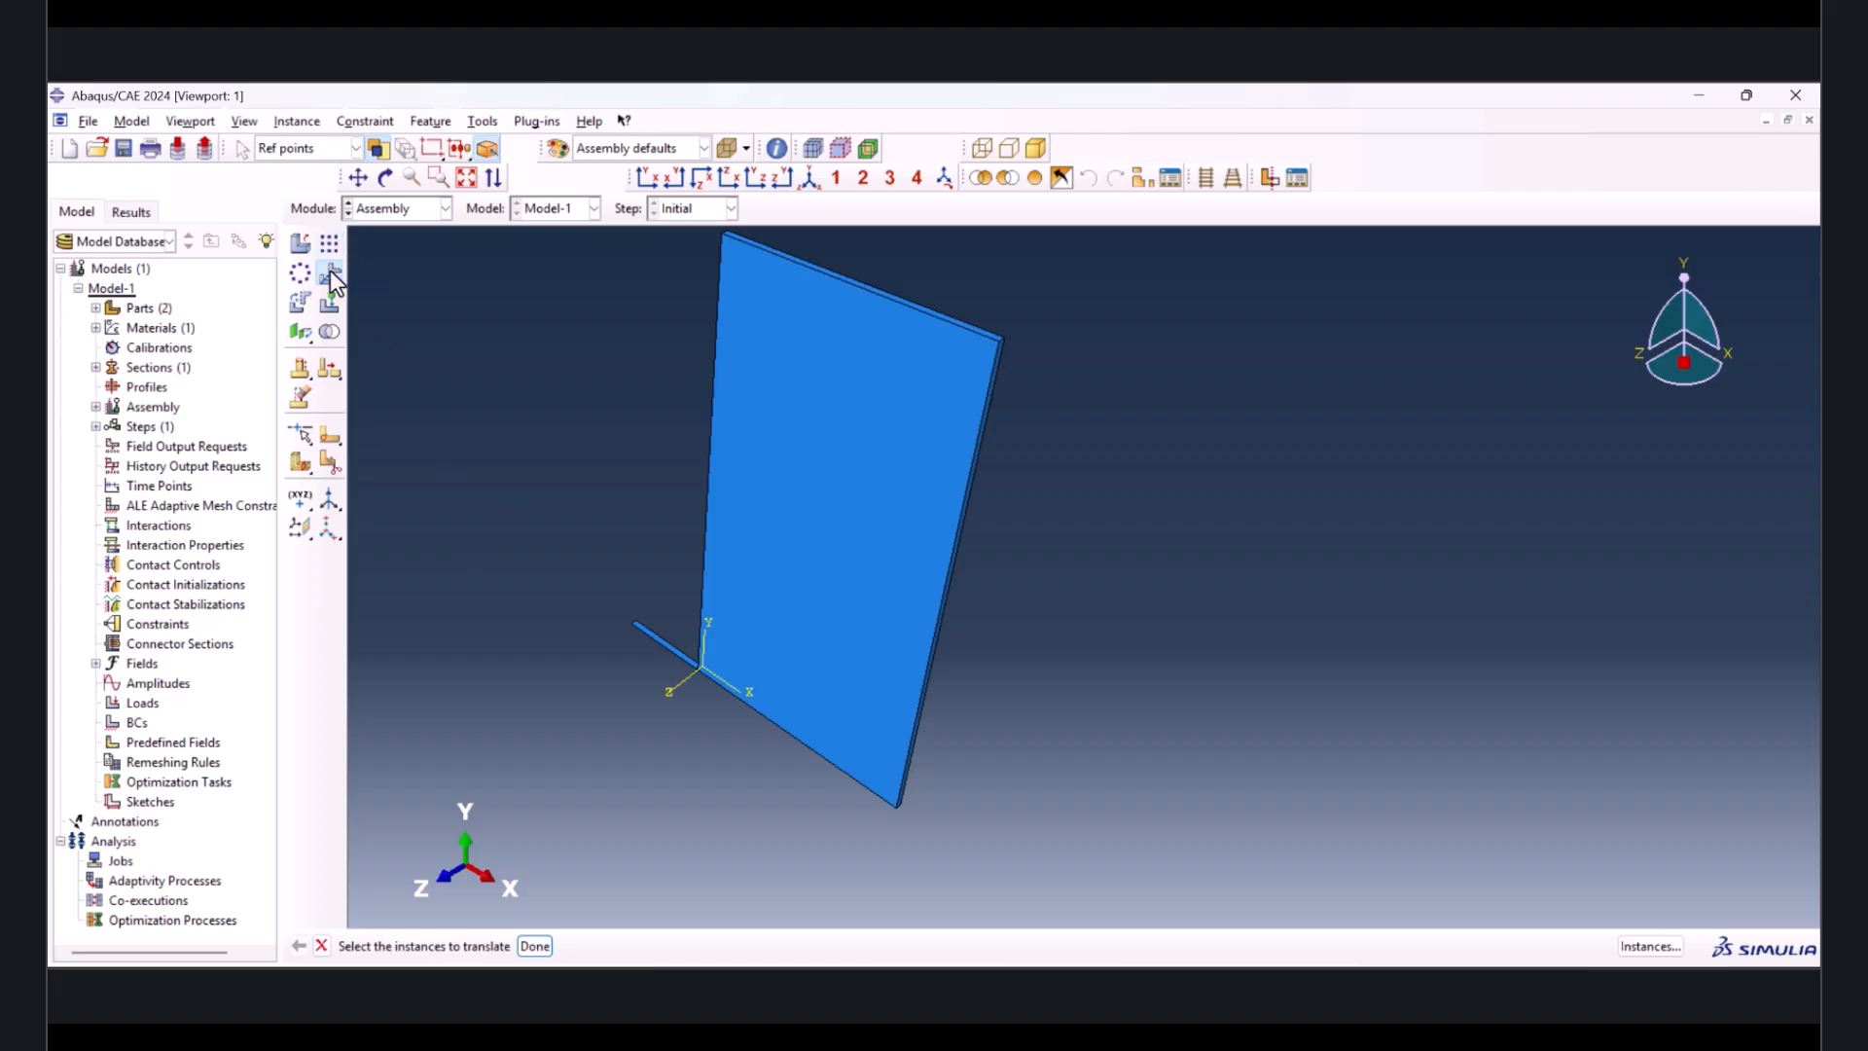
middle_click(646, 666)
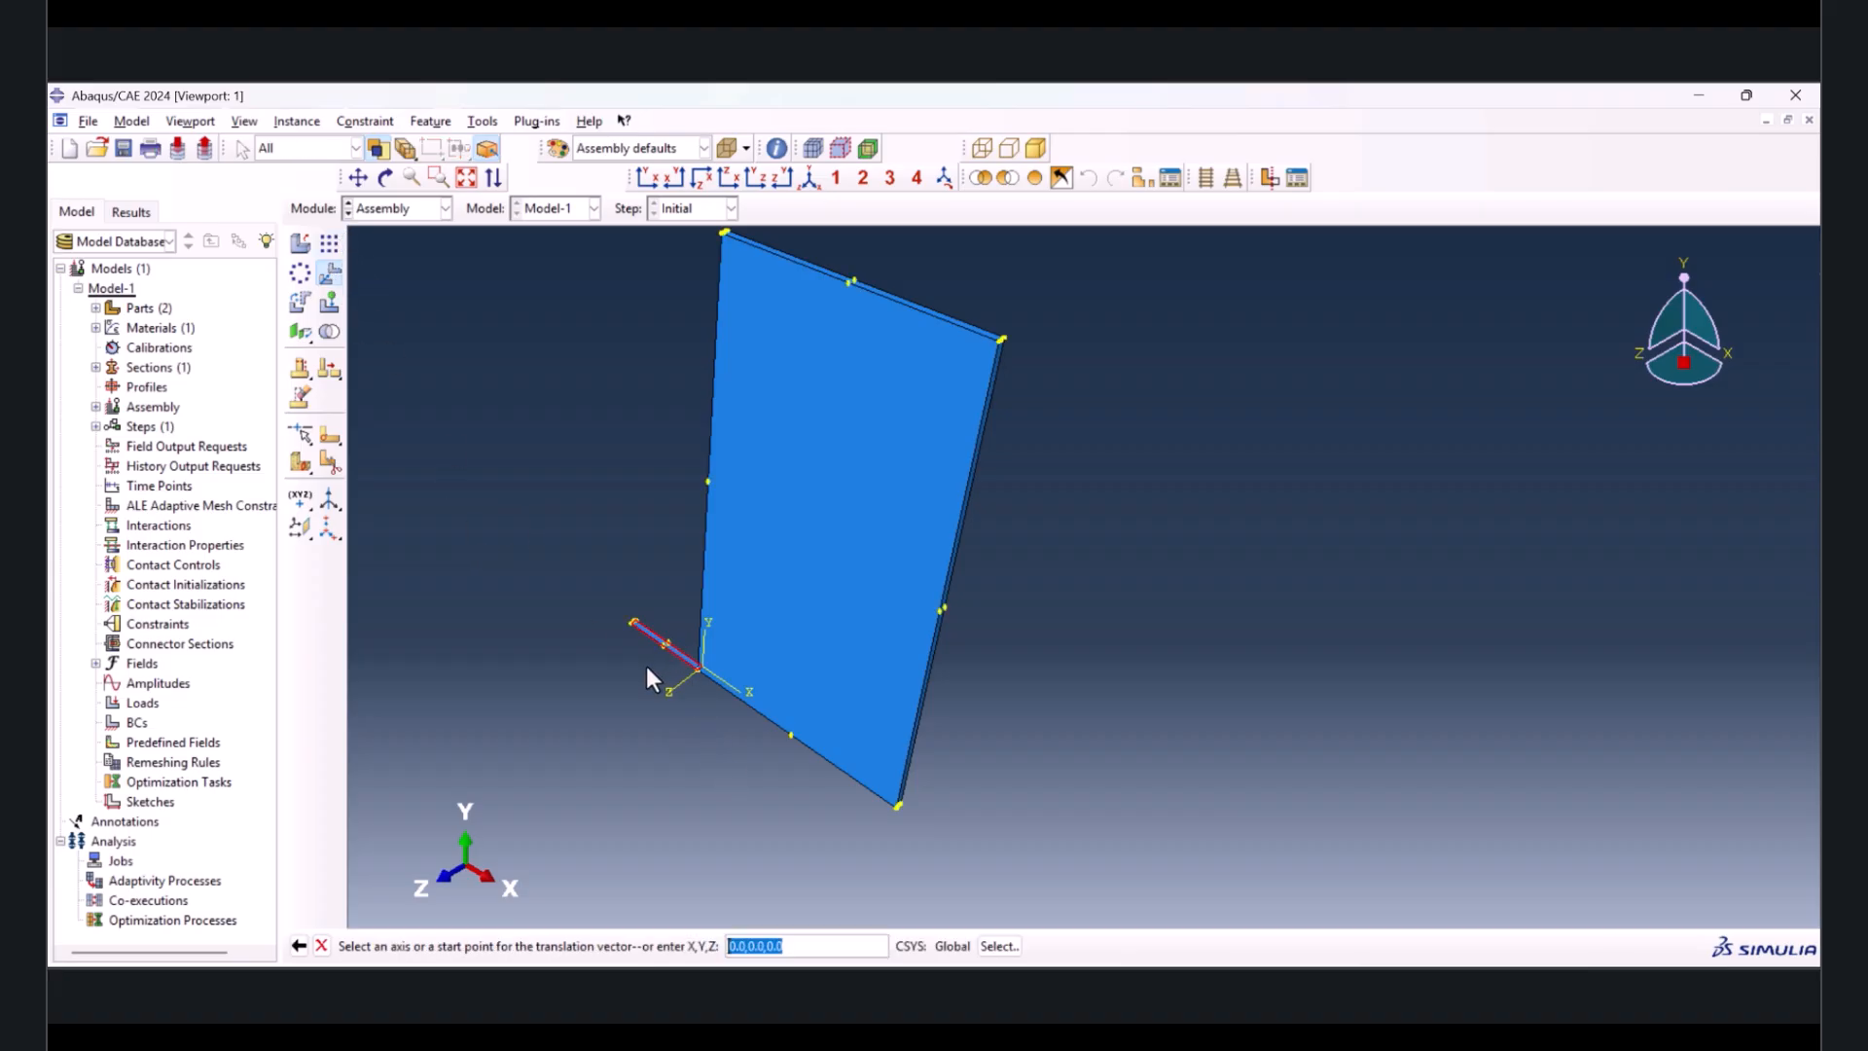
scroll(629, 599, up, 4)
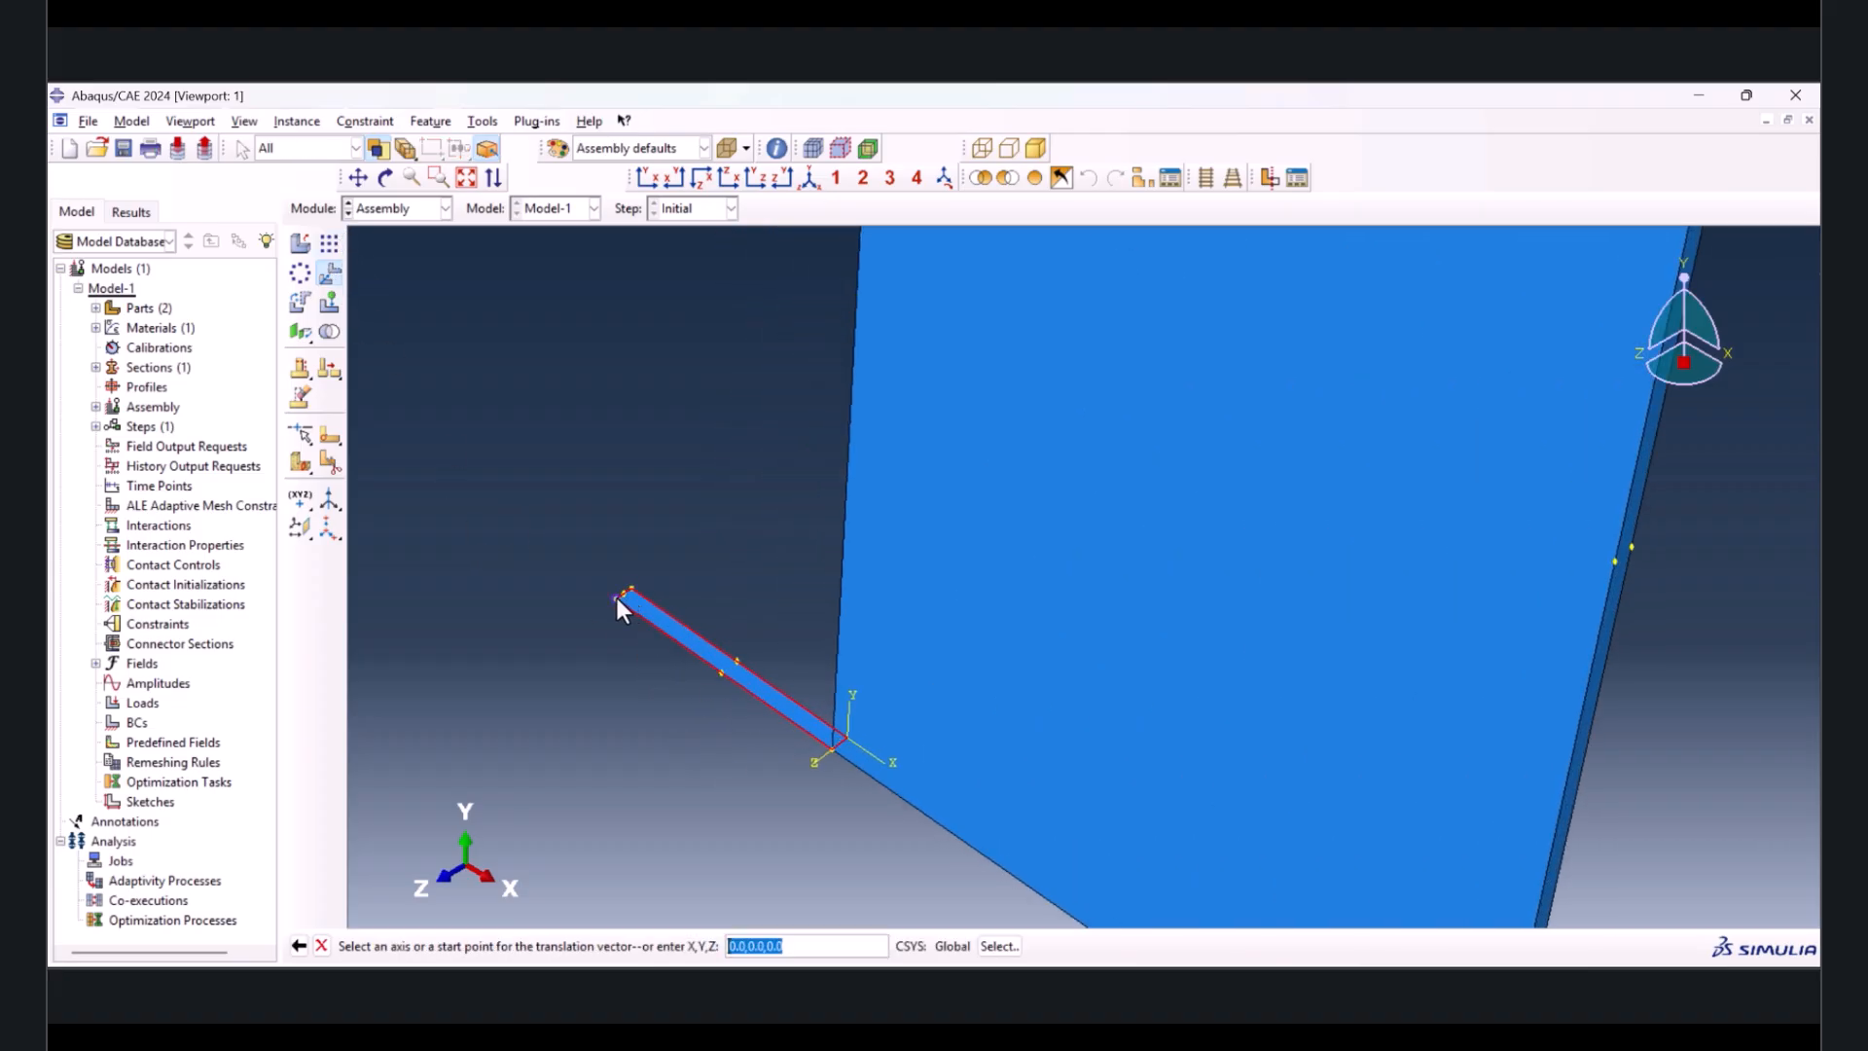
click(615, 593)
scroll(581, 726, down, 3)
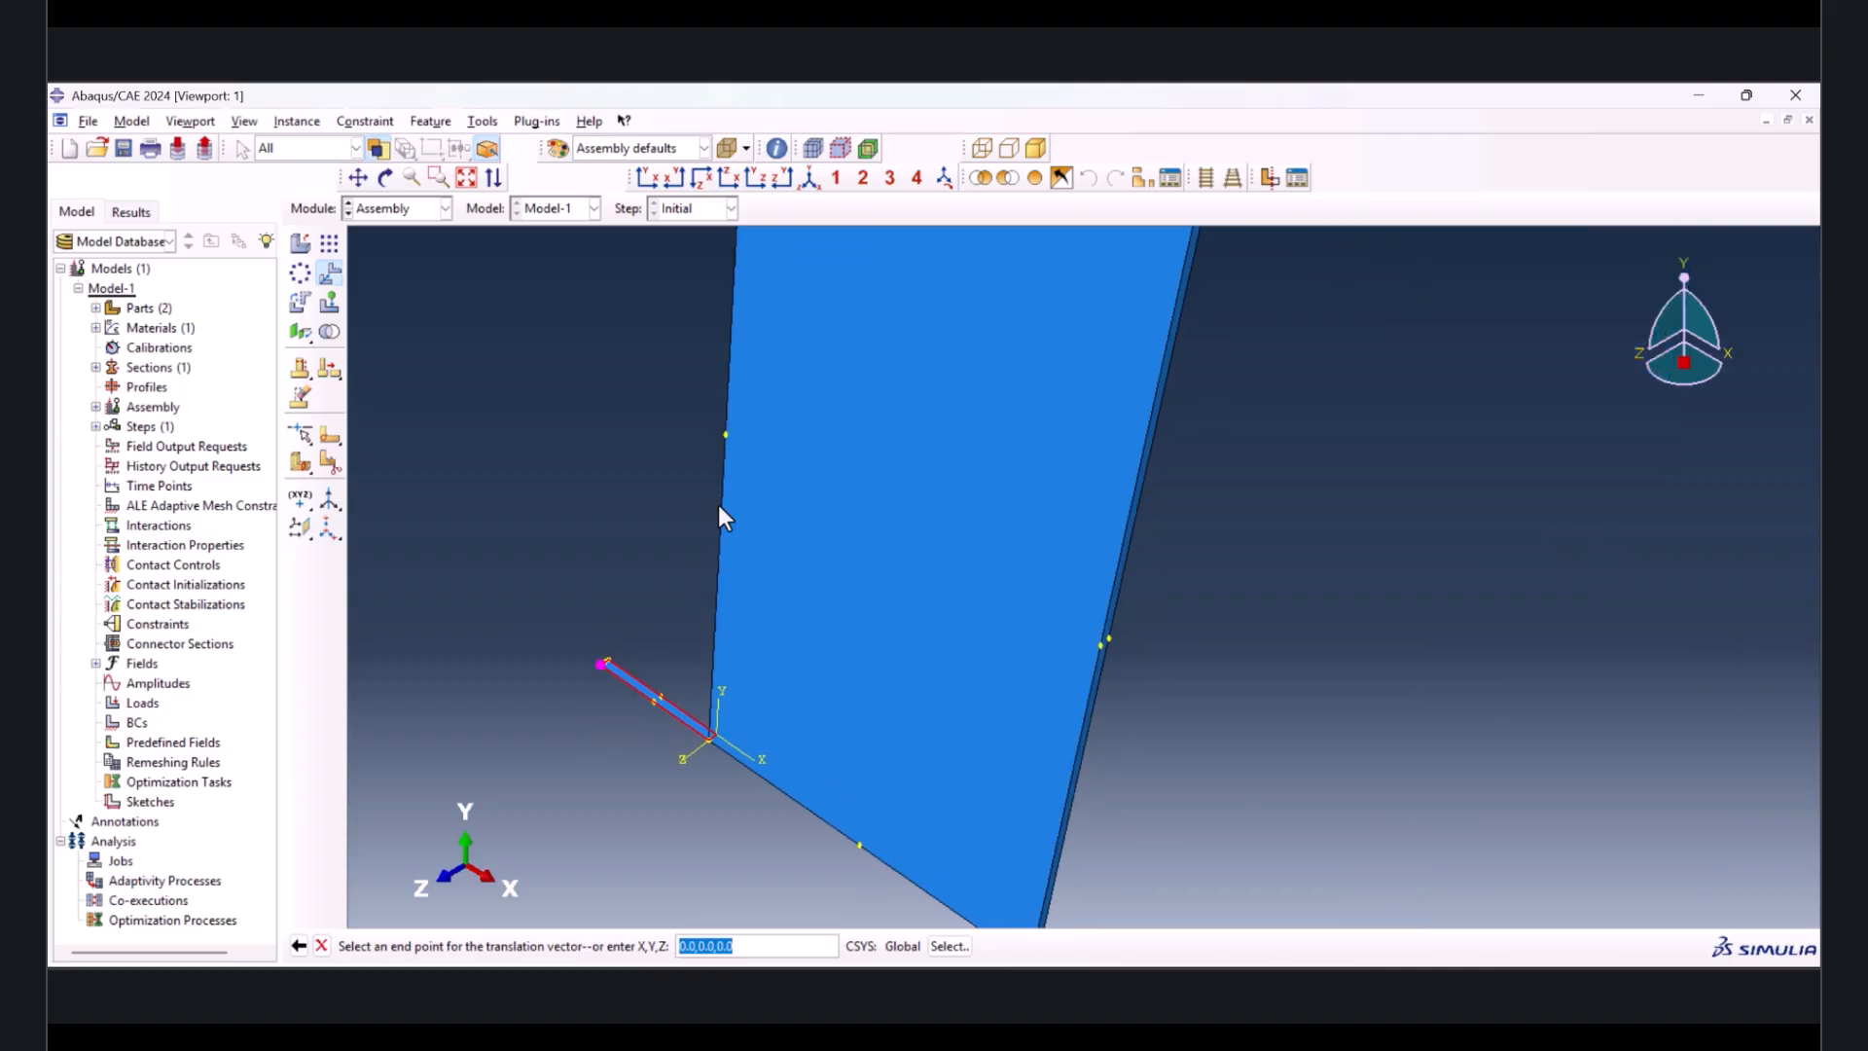
click(725, 435)
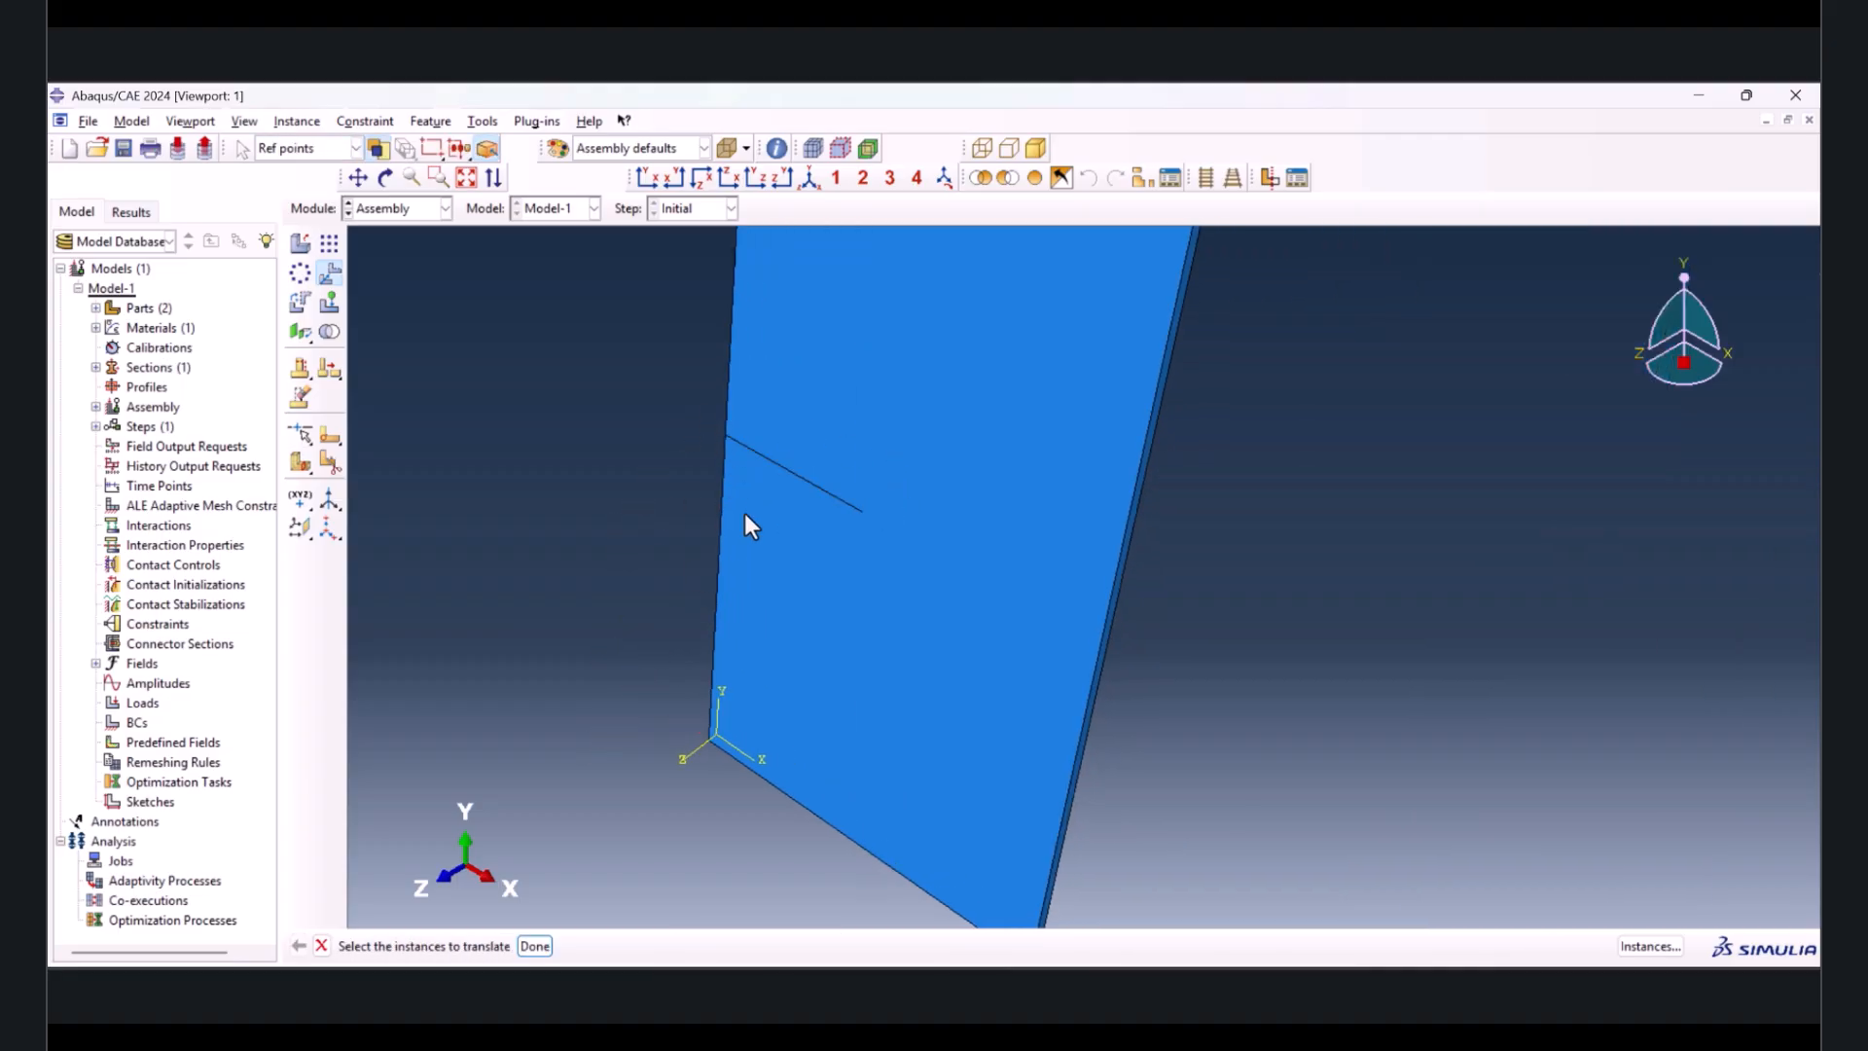
click(649, 178)
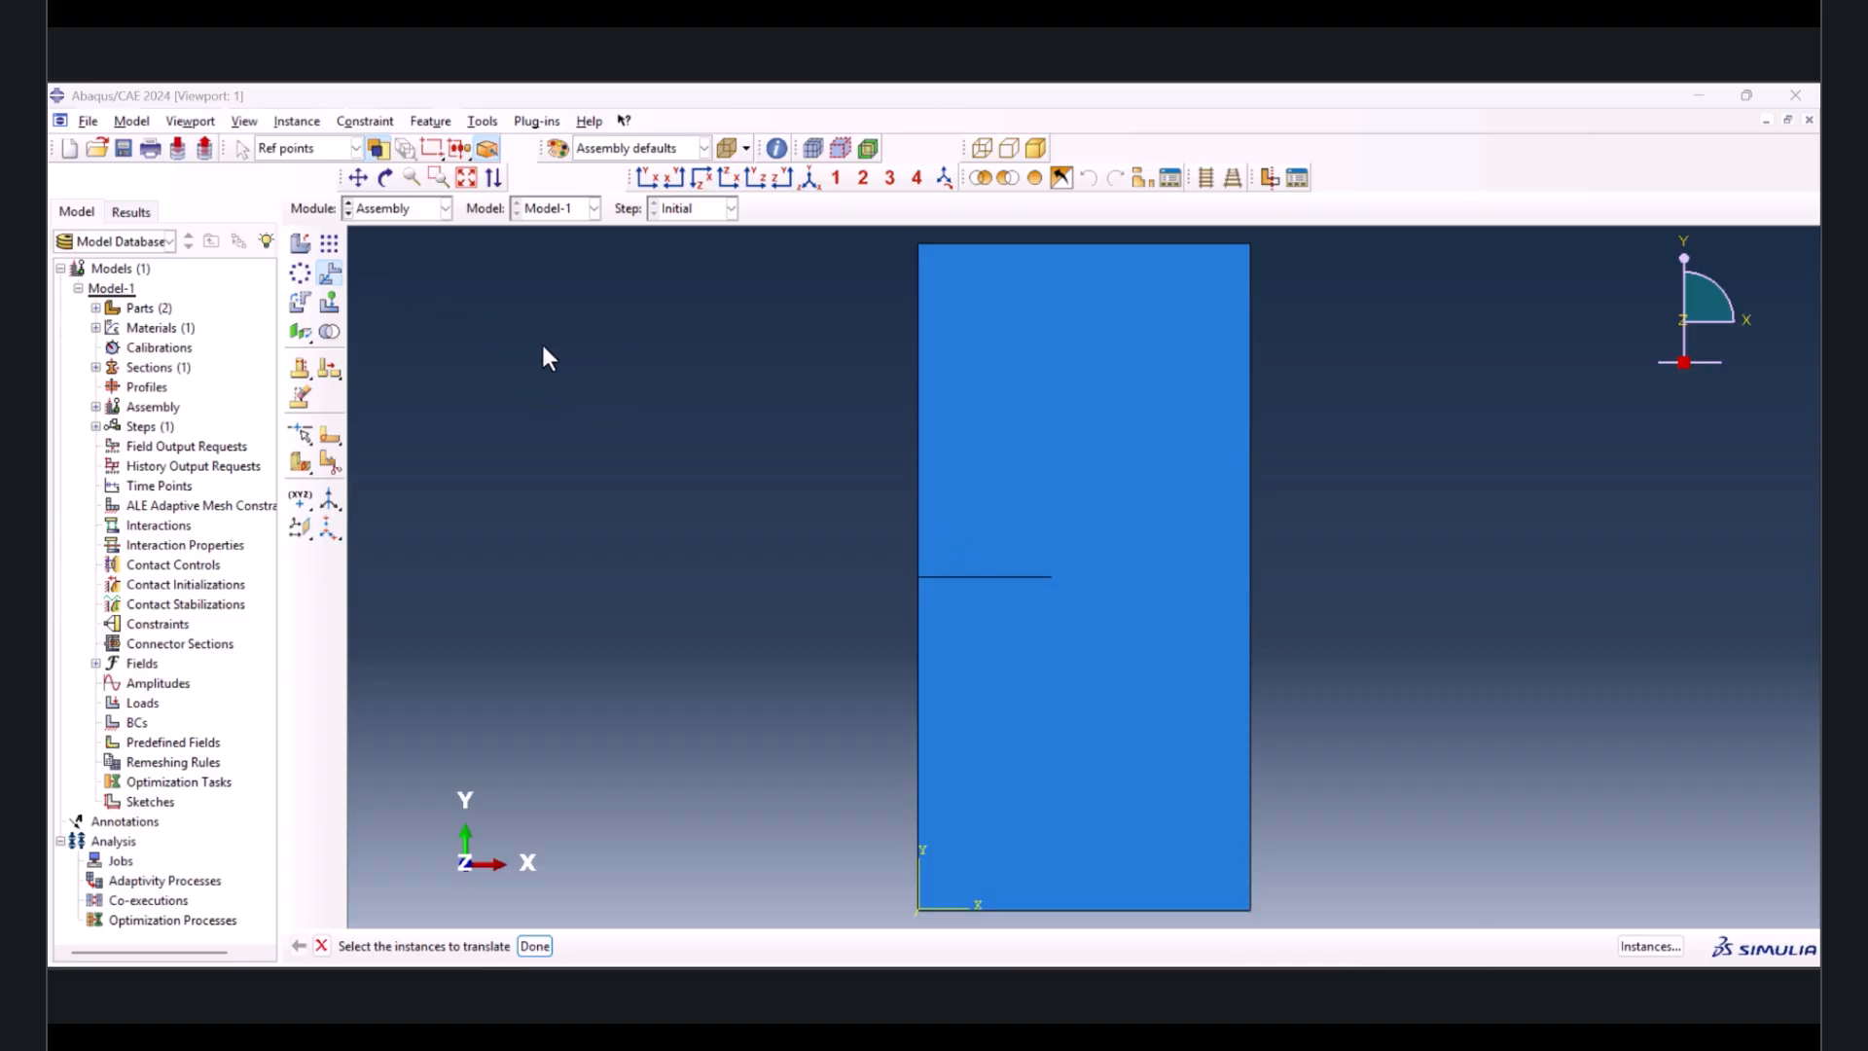
- Switch to the Step module and create a Static, General step after Initial with Nlgeom turned on
click(394, 206)
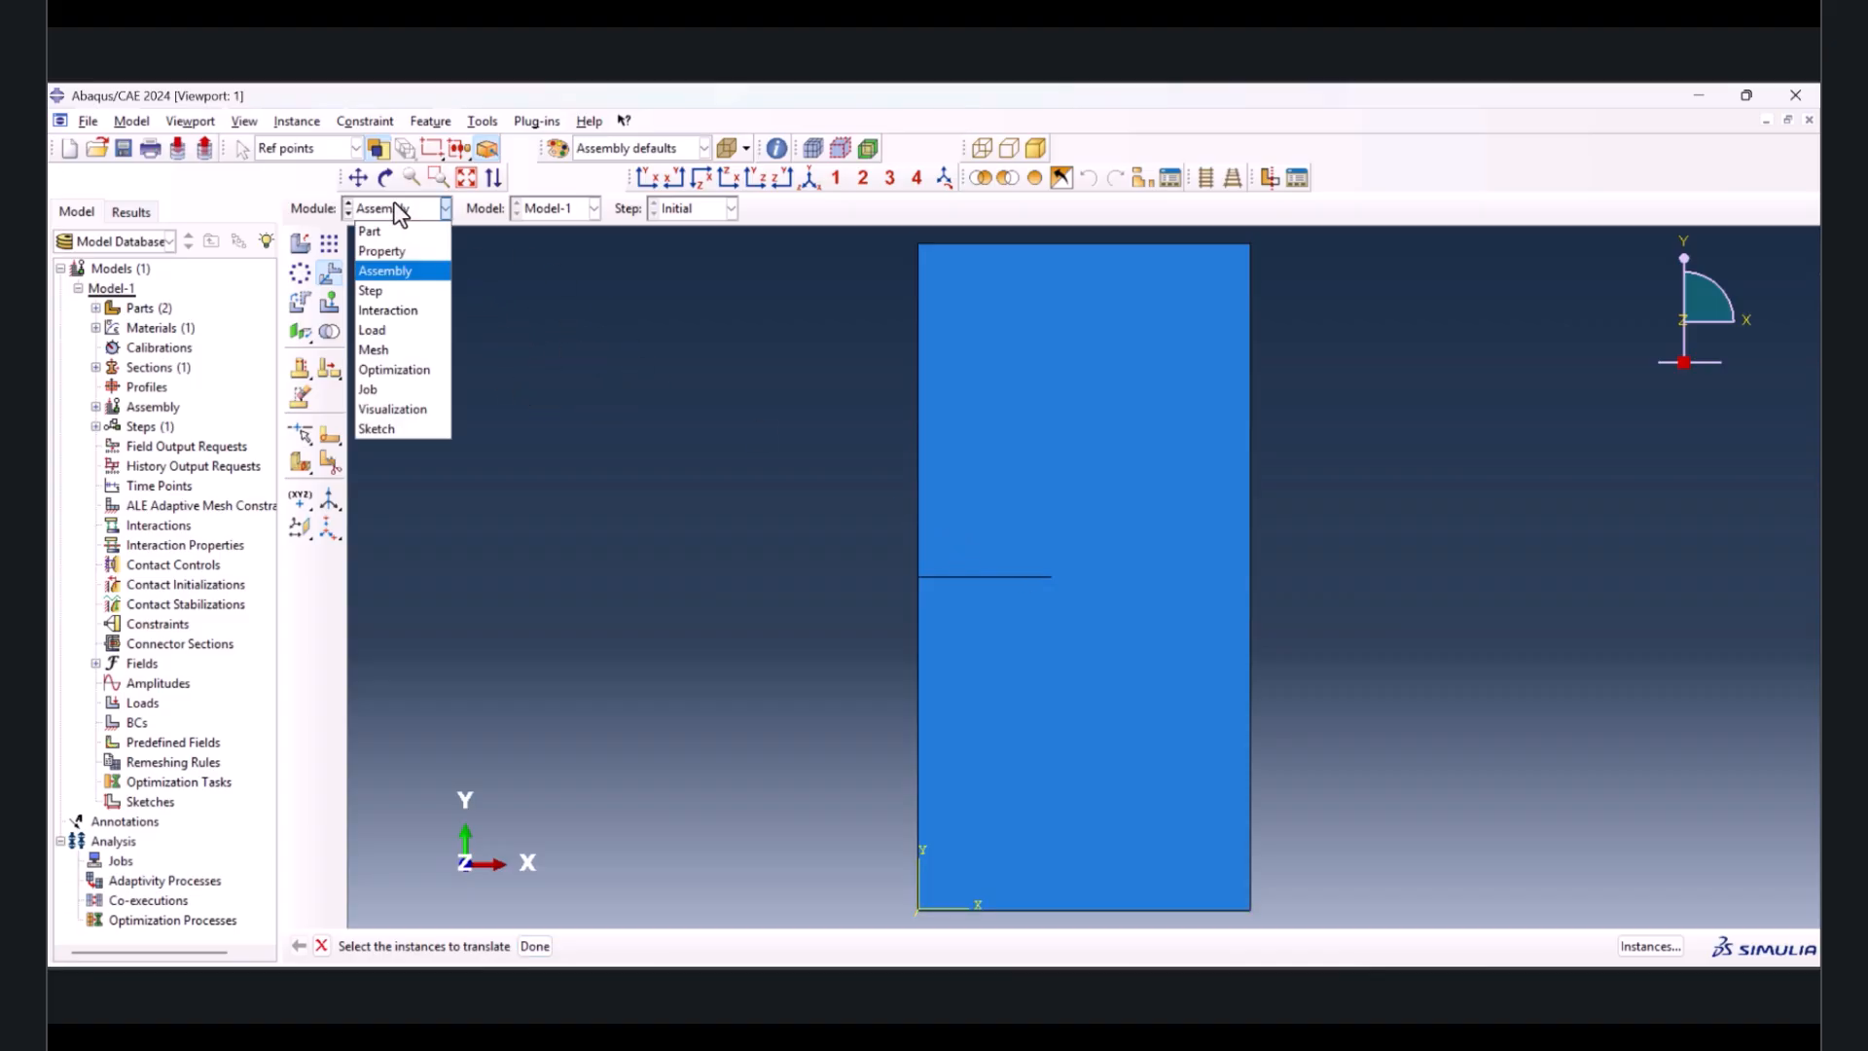
click(394, 310)
click(302, 245)
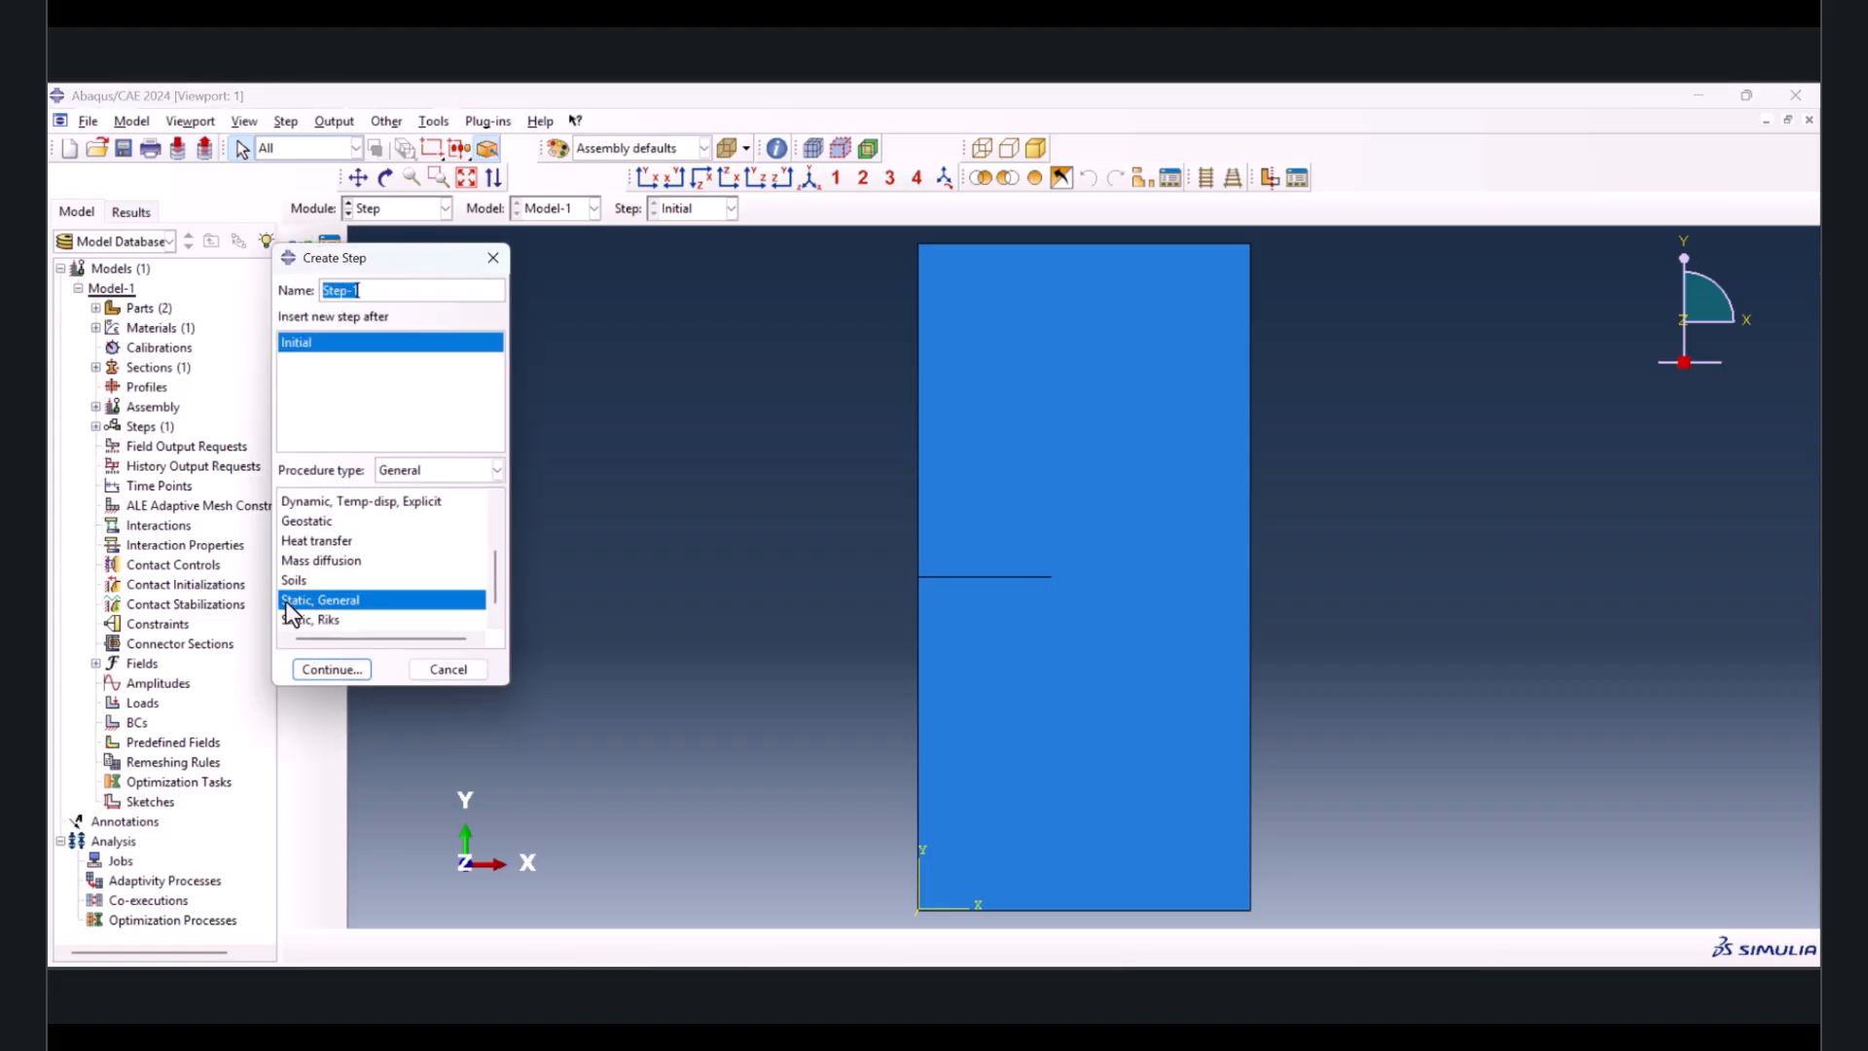
click(341, 672)
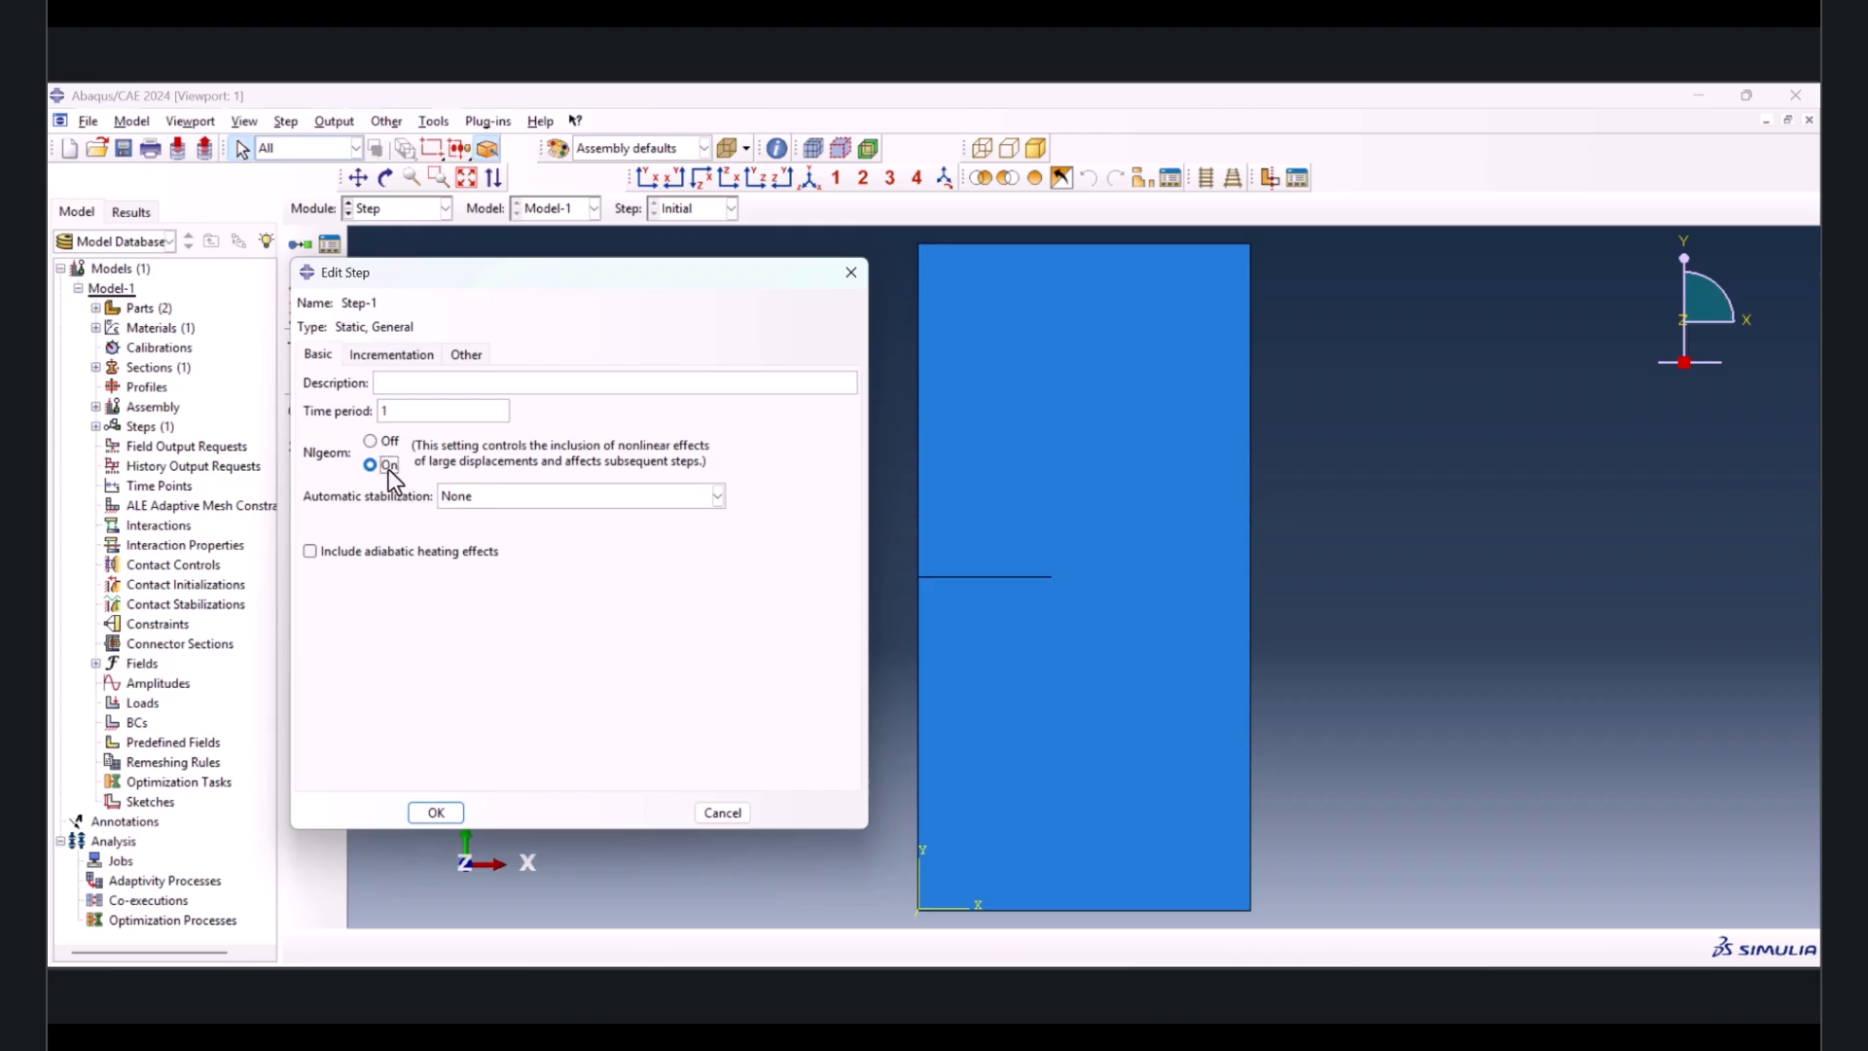
- Set the step's incrementation to a maximum of 1000000 increments, initial size 1e-2 and minimum size 1E-09, and save the step
click(390, 354)
click(541, 405)
text(000)
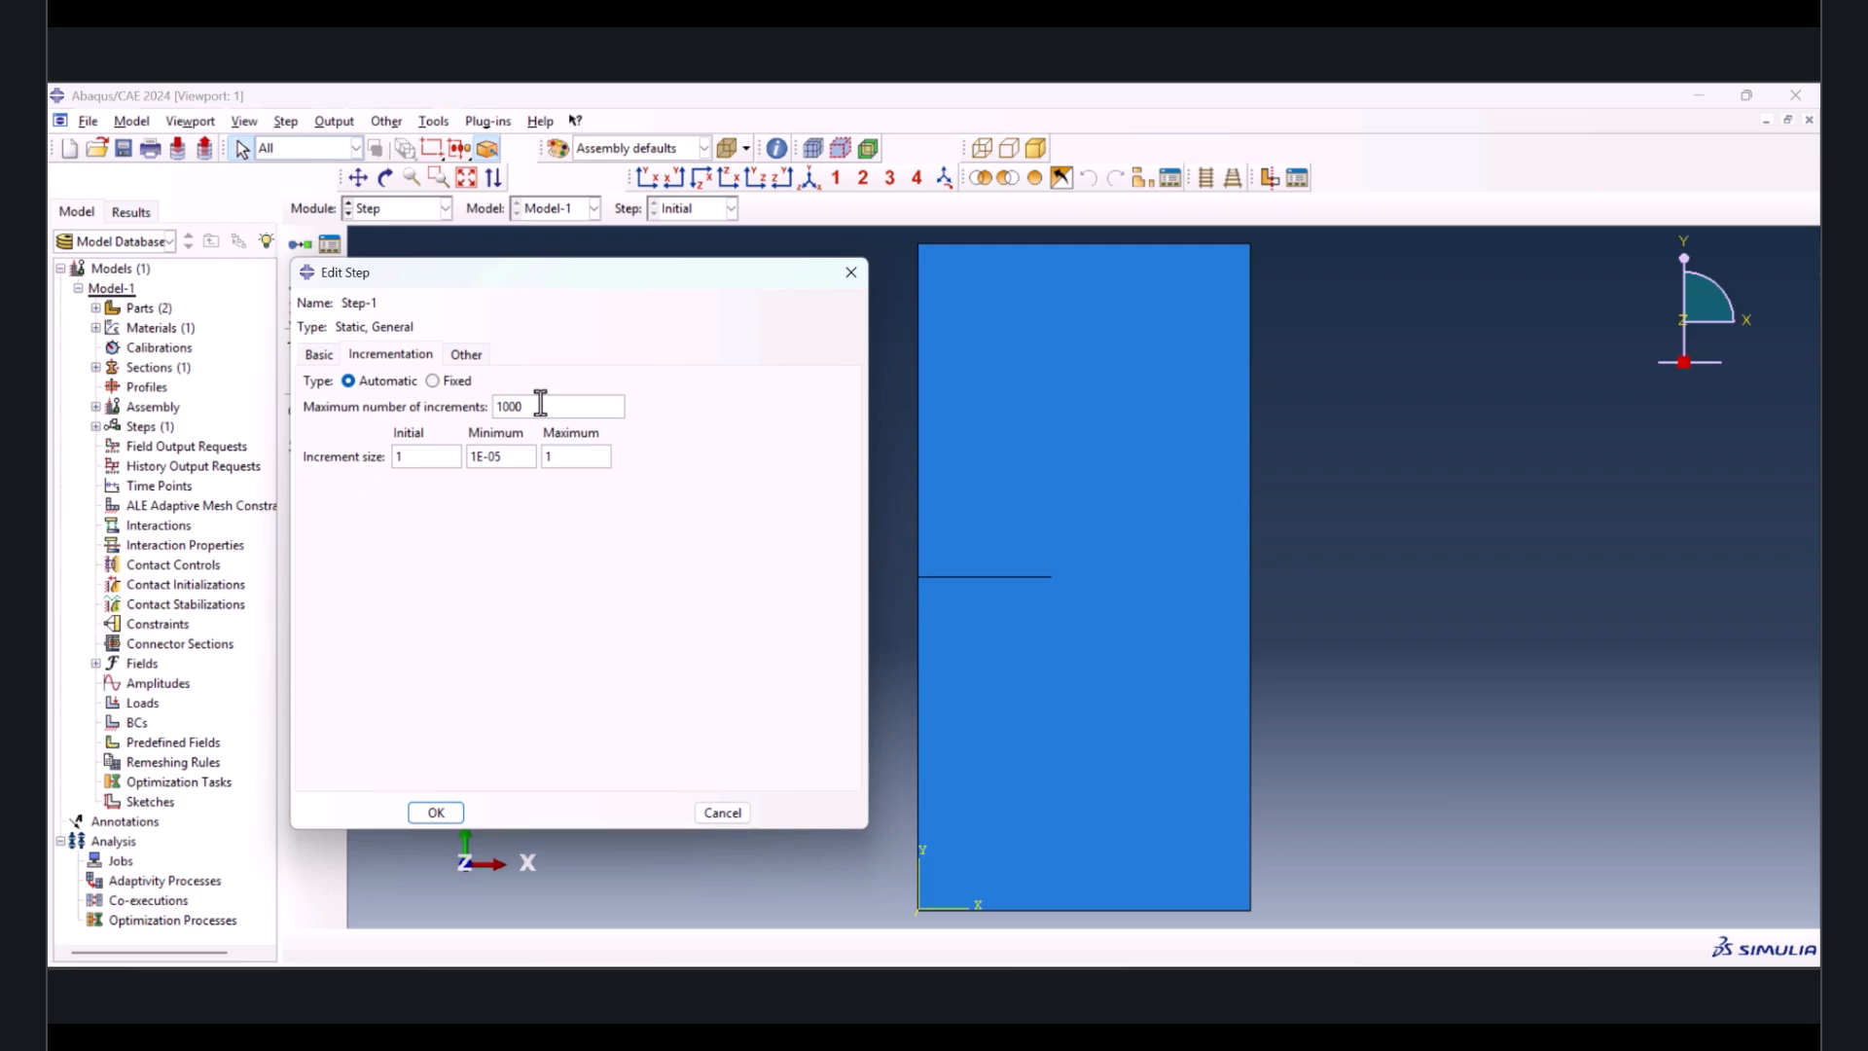
text(0)
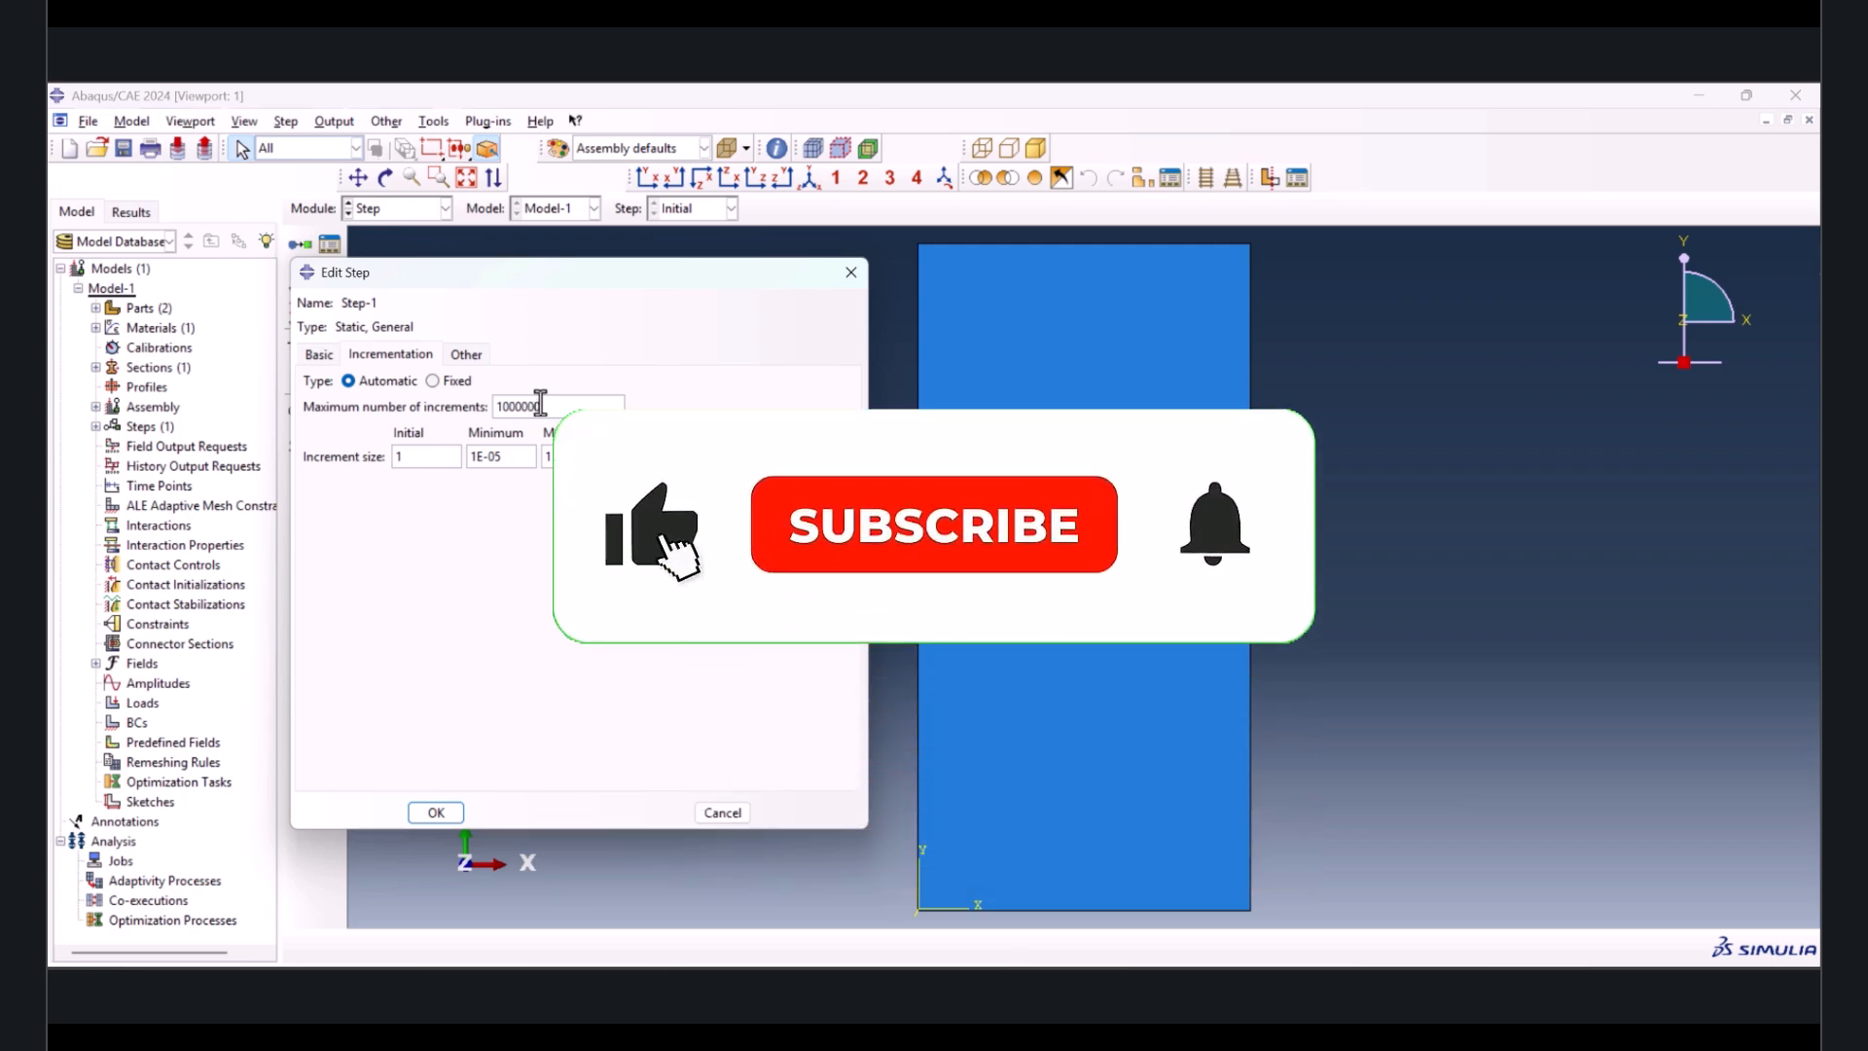
double_click(430, 461)
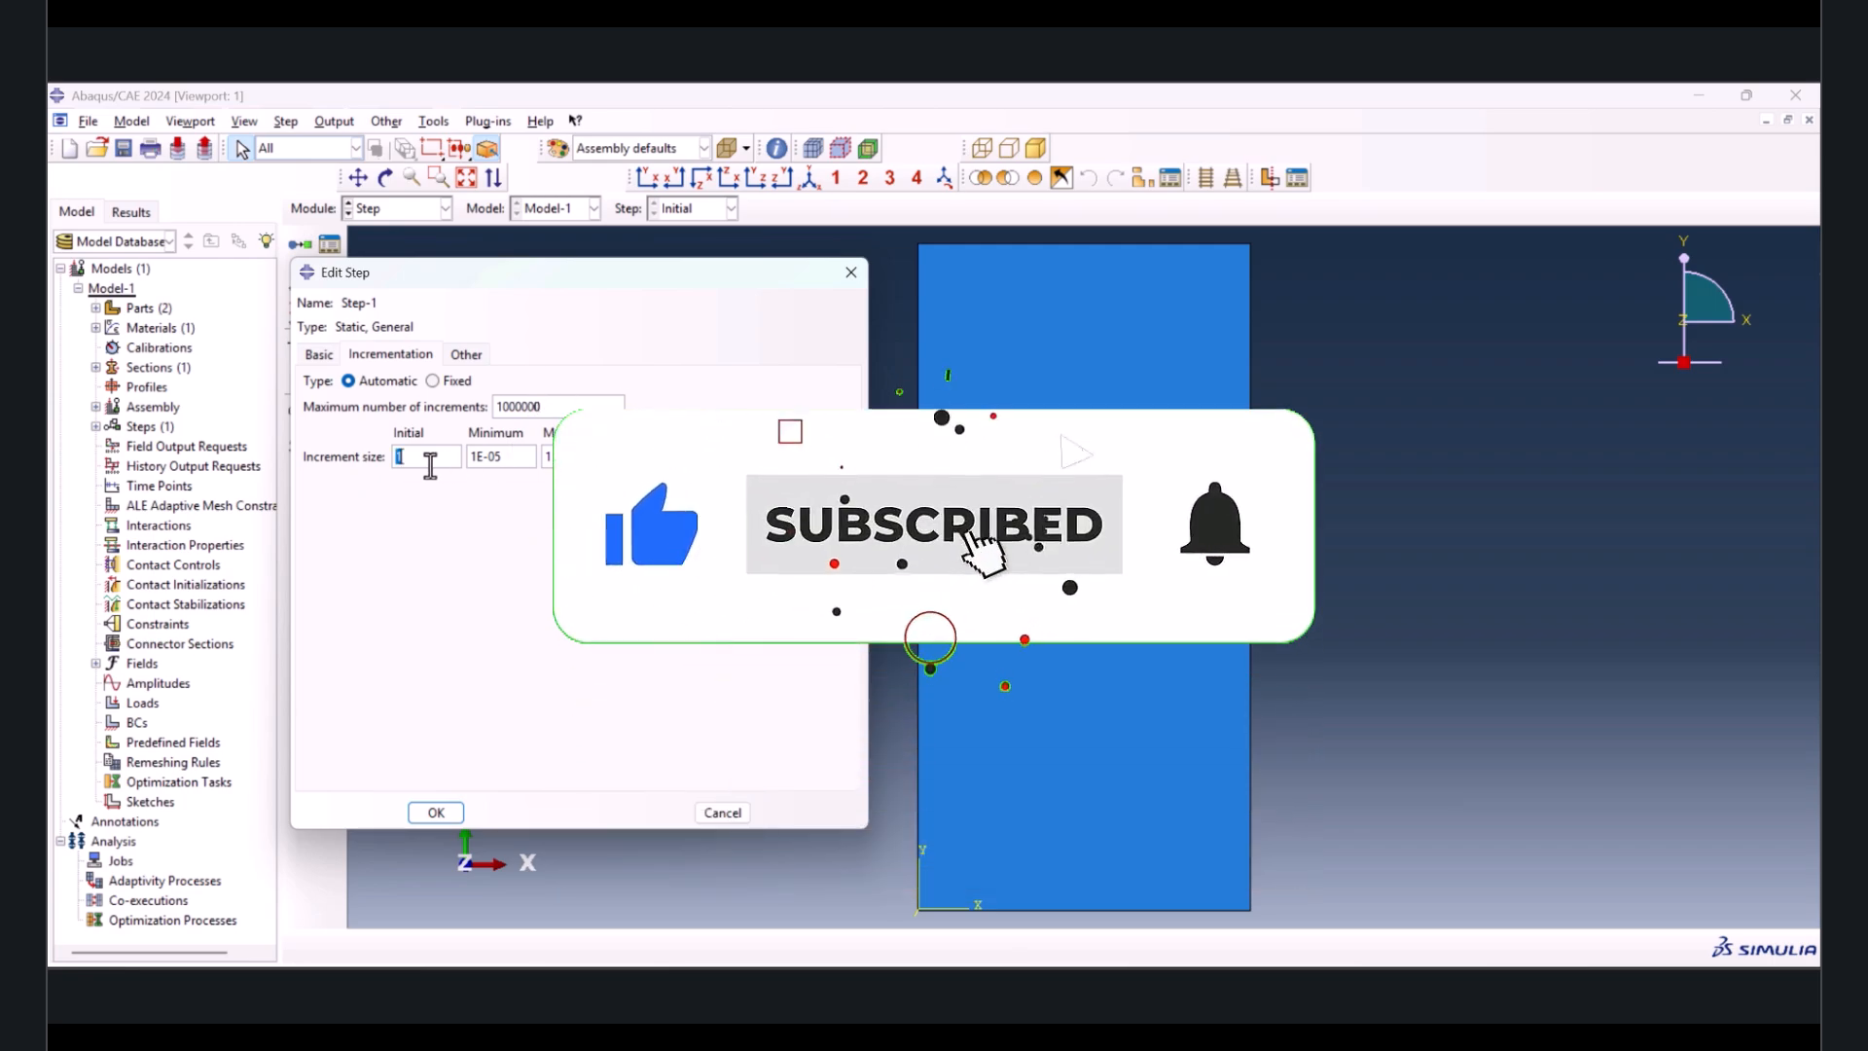
text(1e-2)
key(Tab)
click(497, 457)
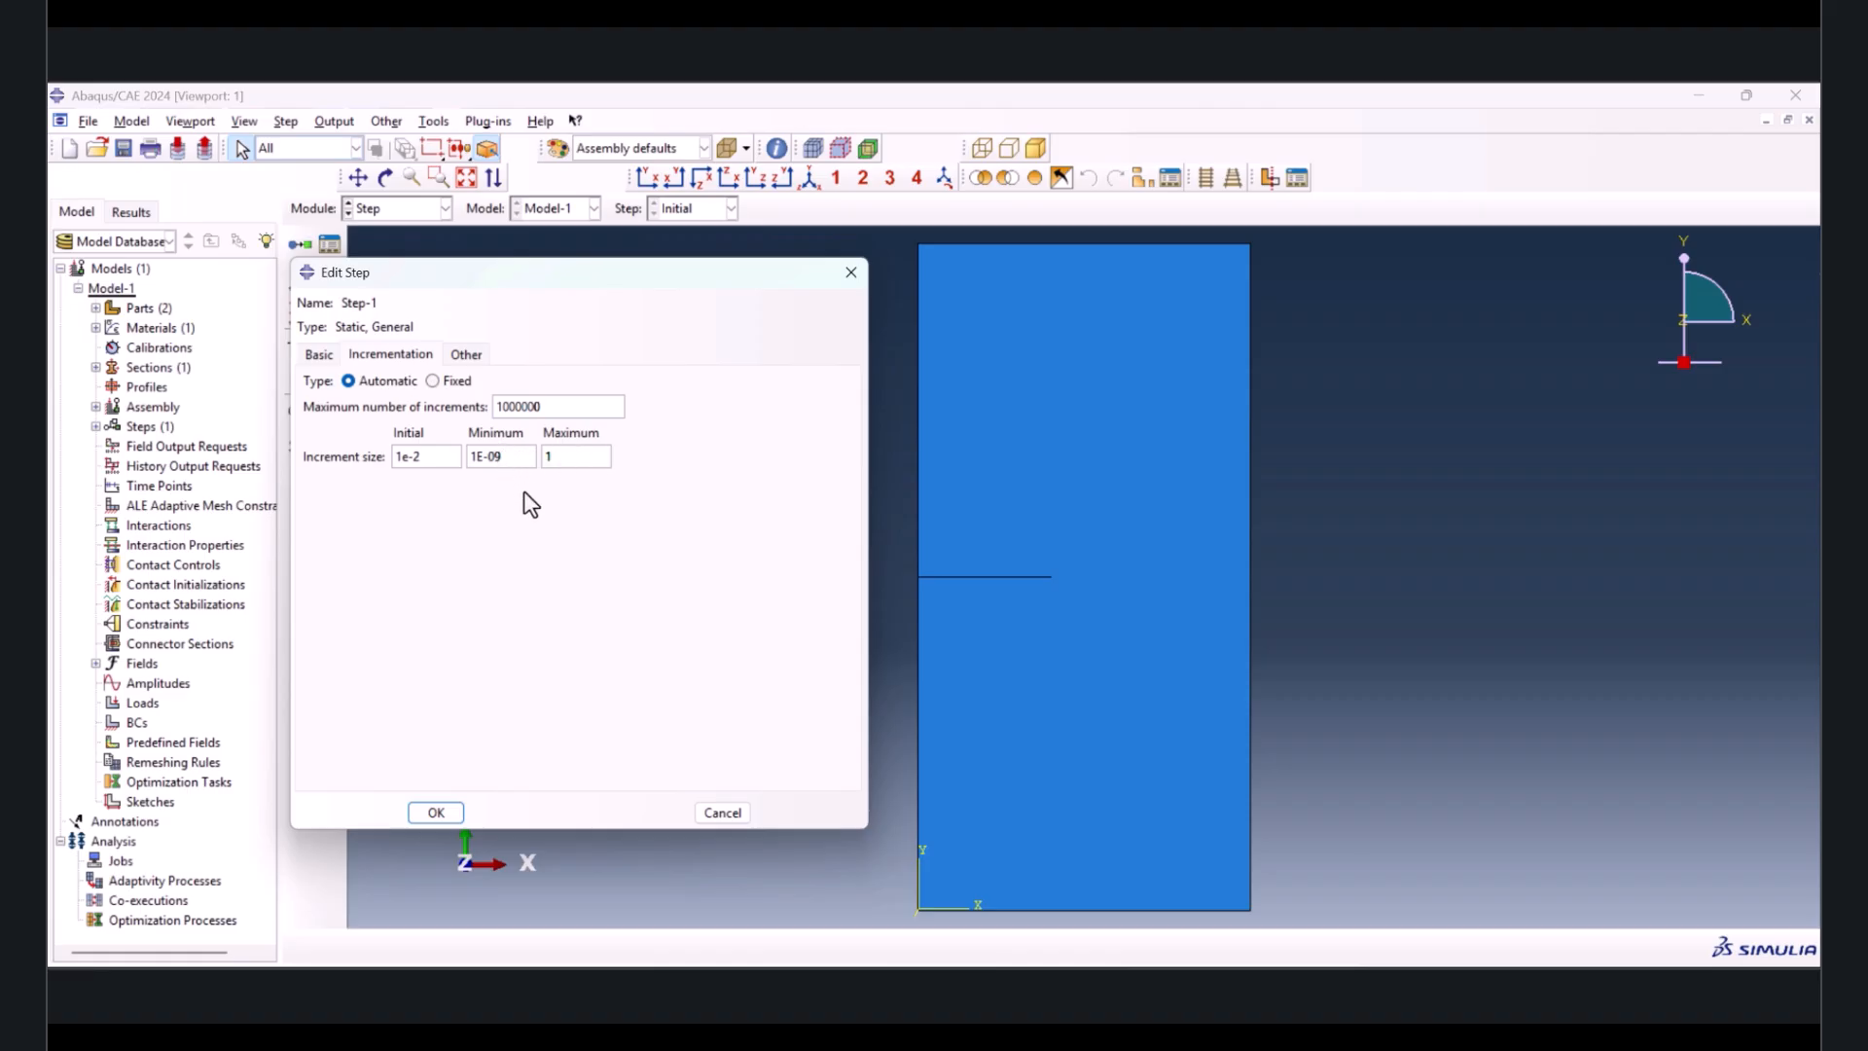
key(Tab)
click(438, 813)
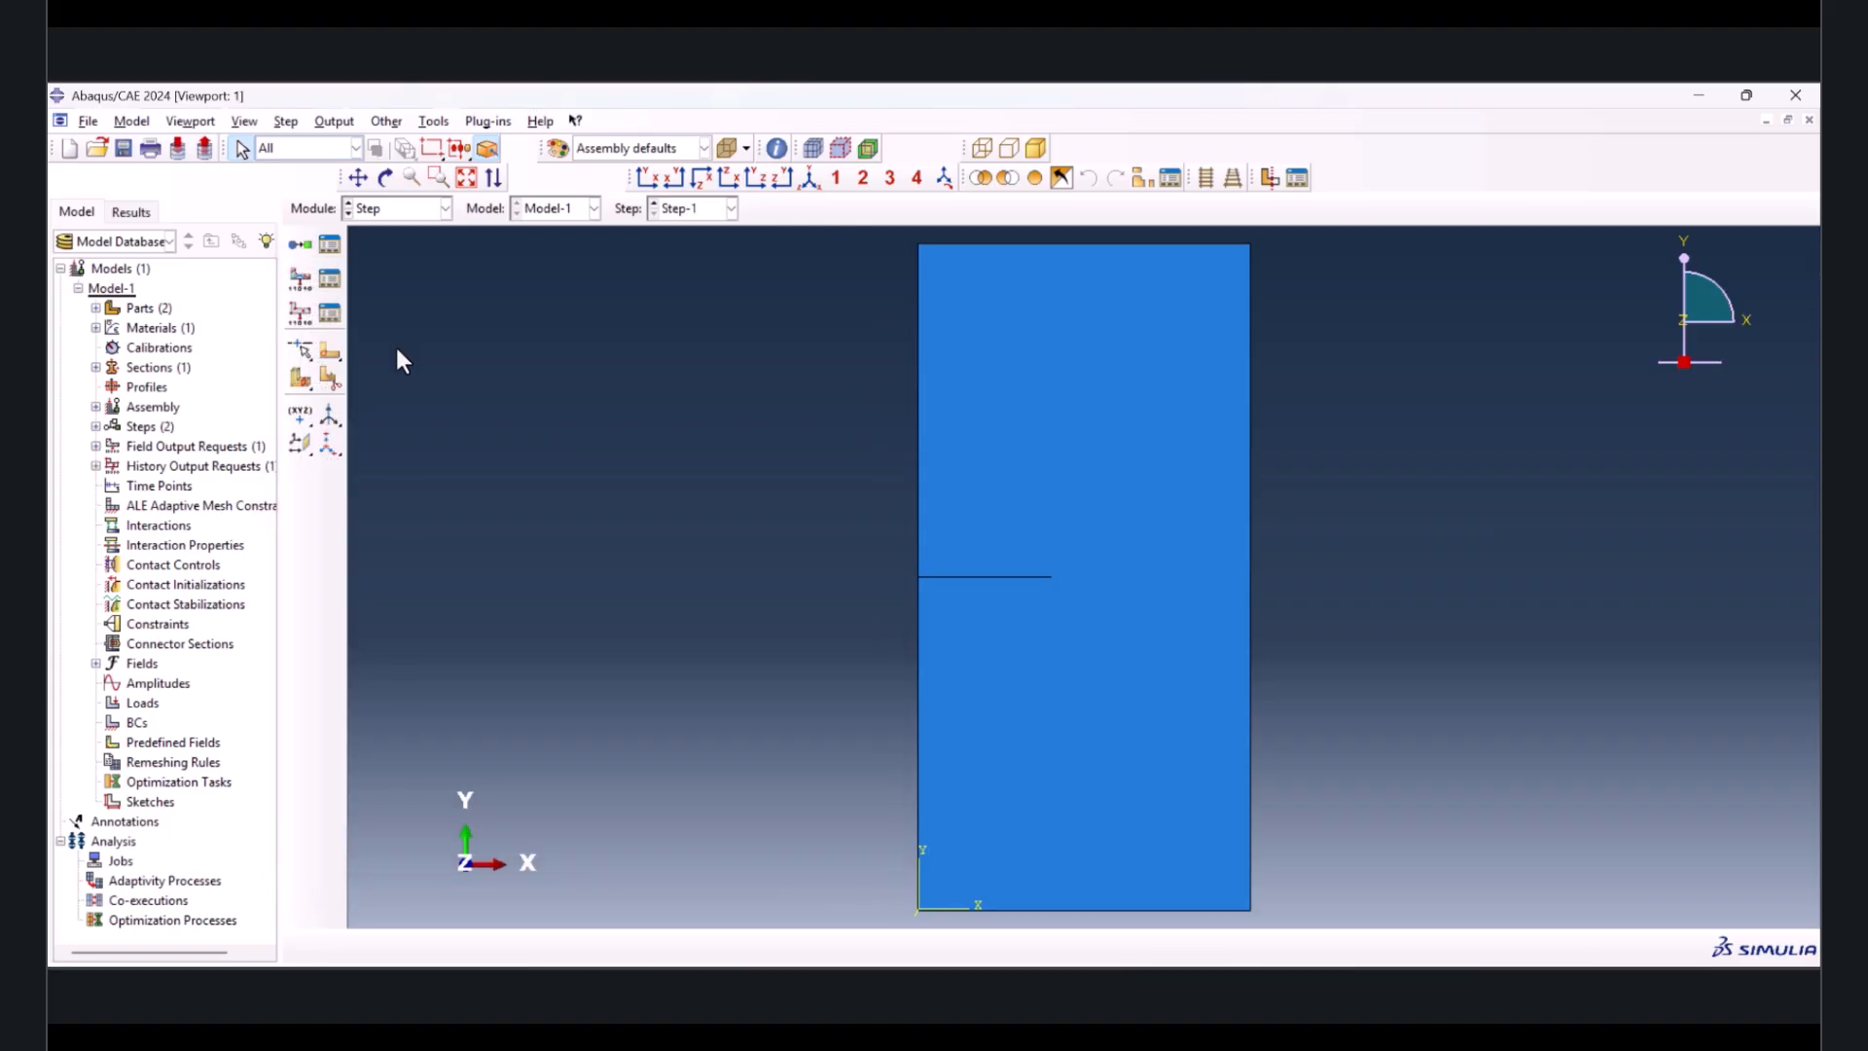
- Edit field output request F-Output-1 to include the Failure/Fracture variables PHILSM and PSILSM
click(329, 281)
double_click(235, 282)
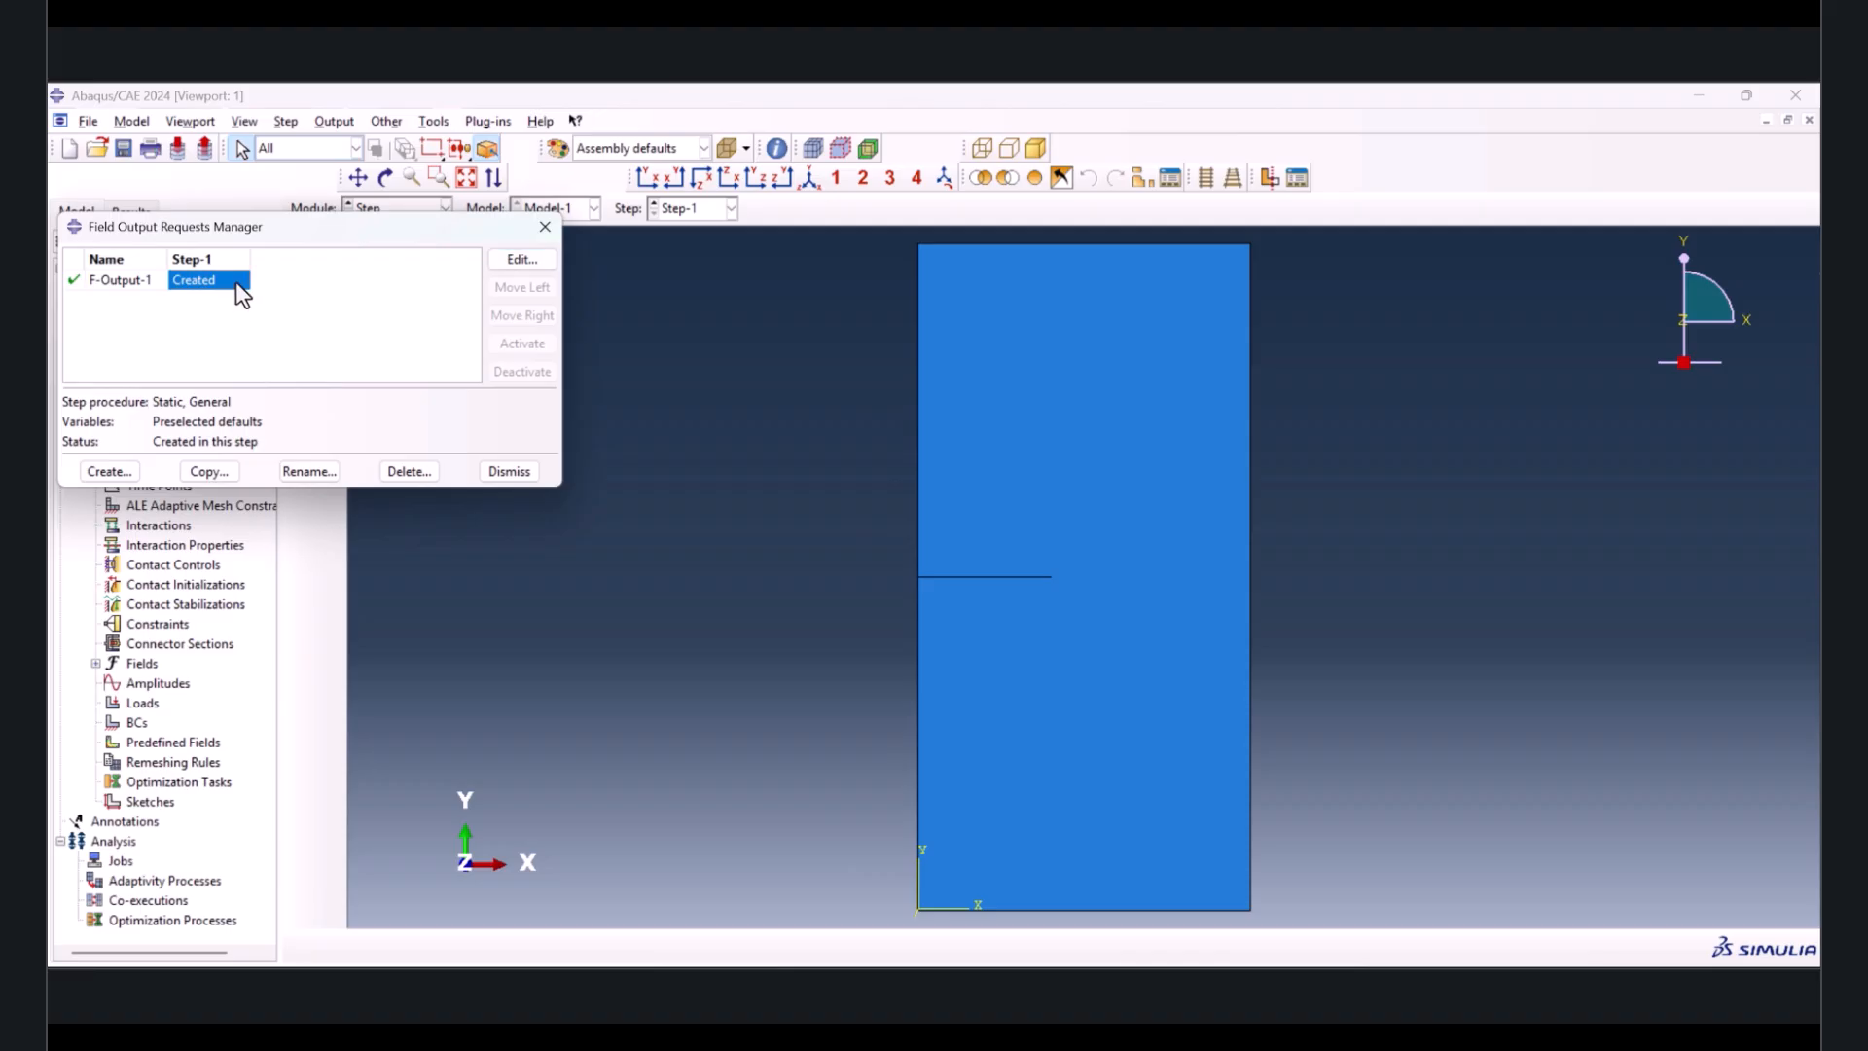
scroll(134, 673, down, 1)
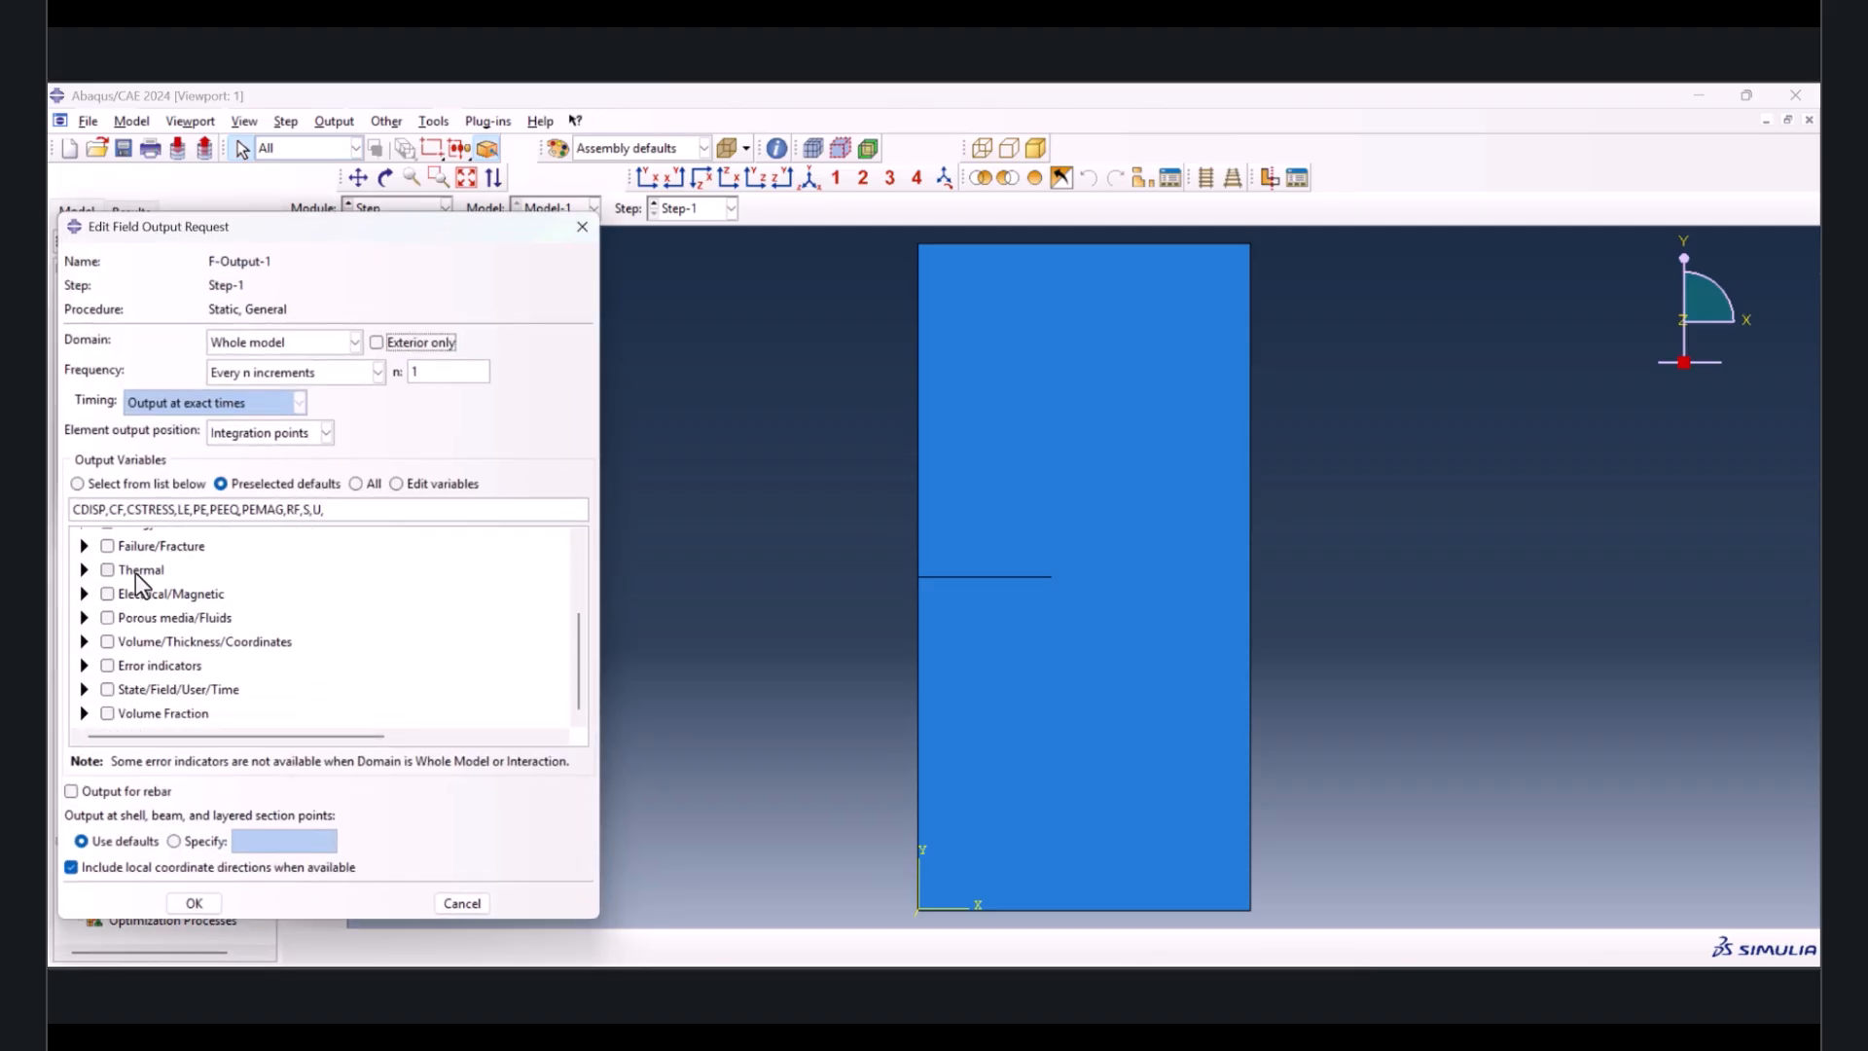
click(84, 545)
scroll(222, 684, down, 6)
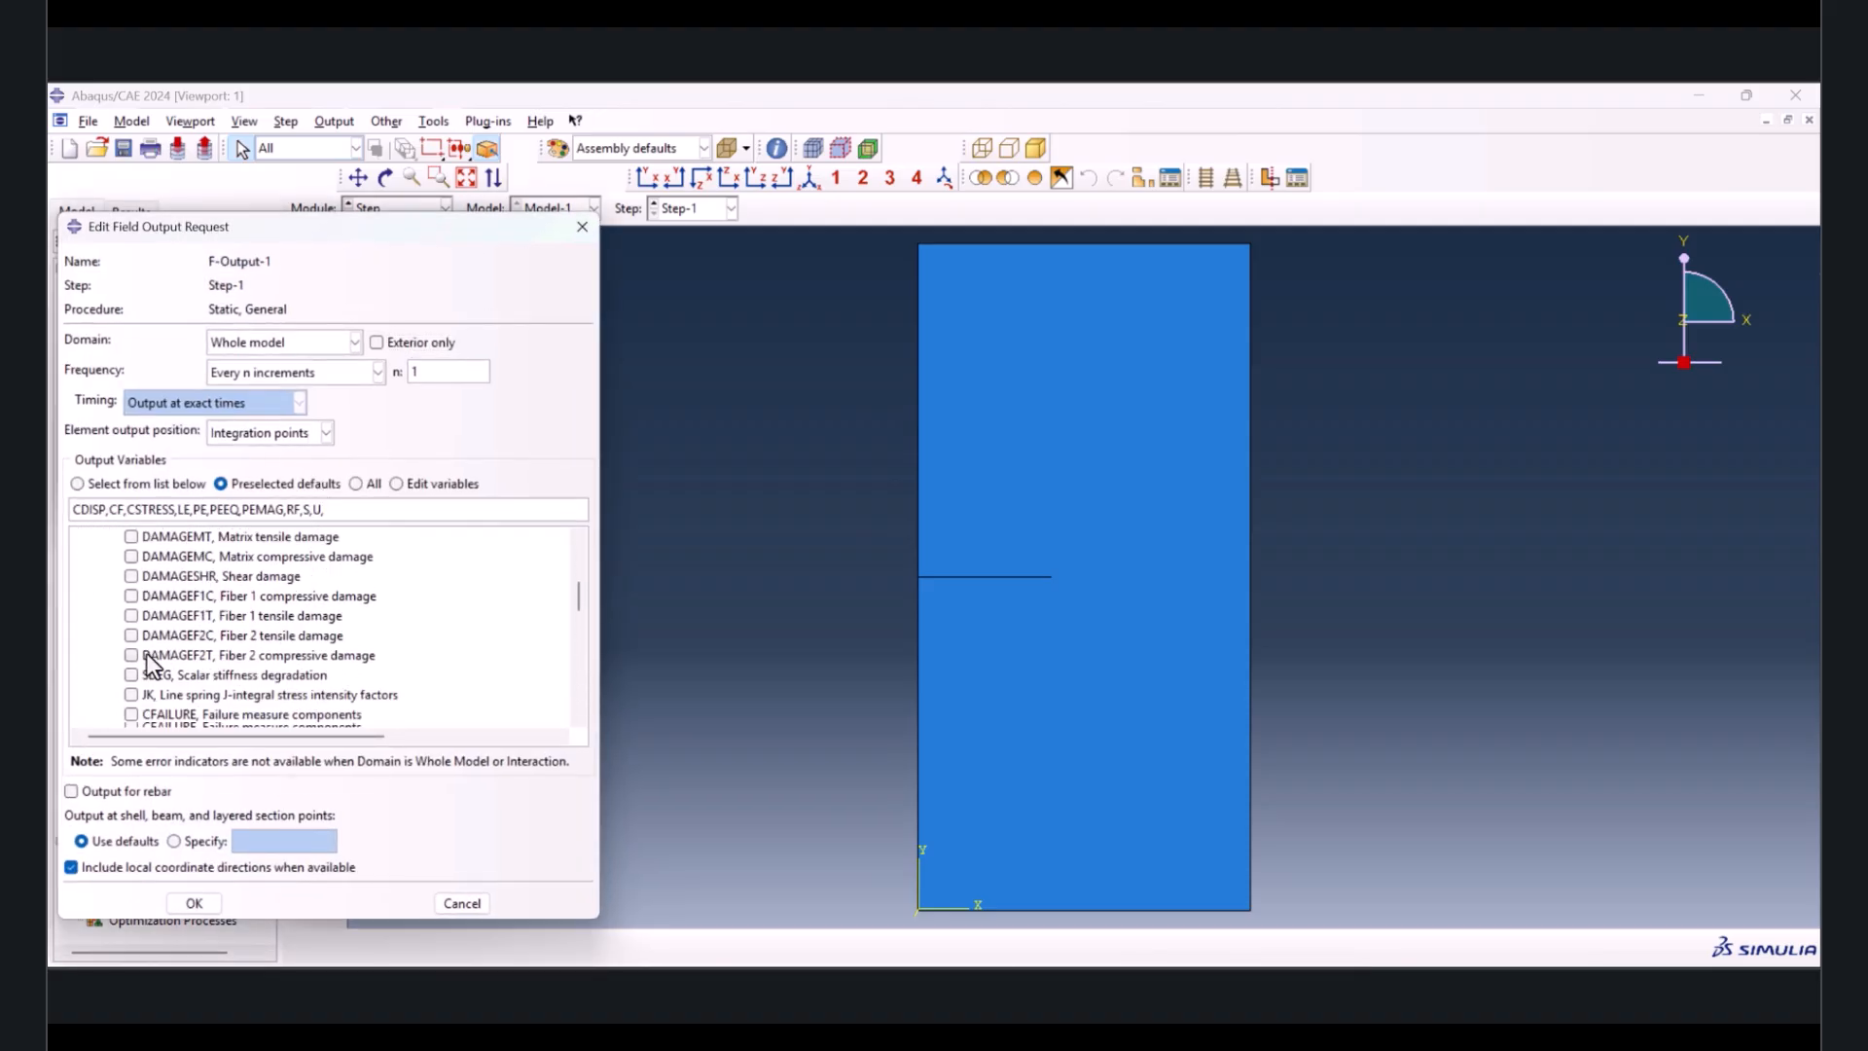
scroll(133, 678, down, 6)
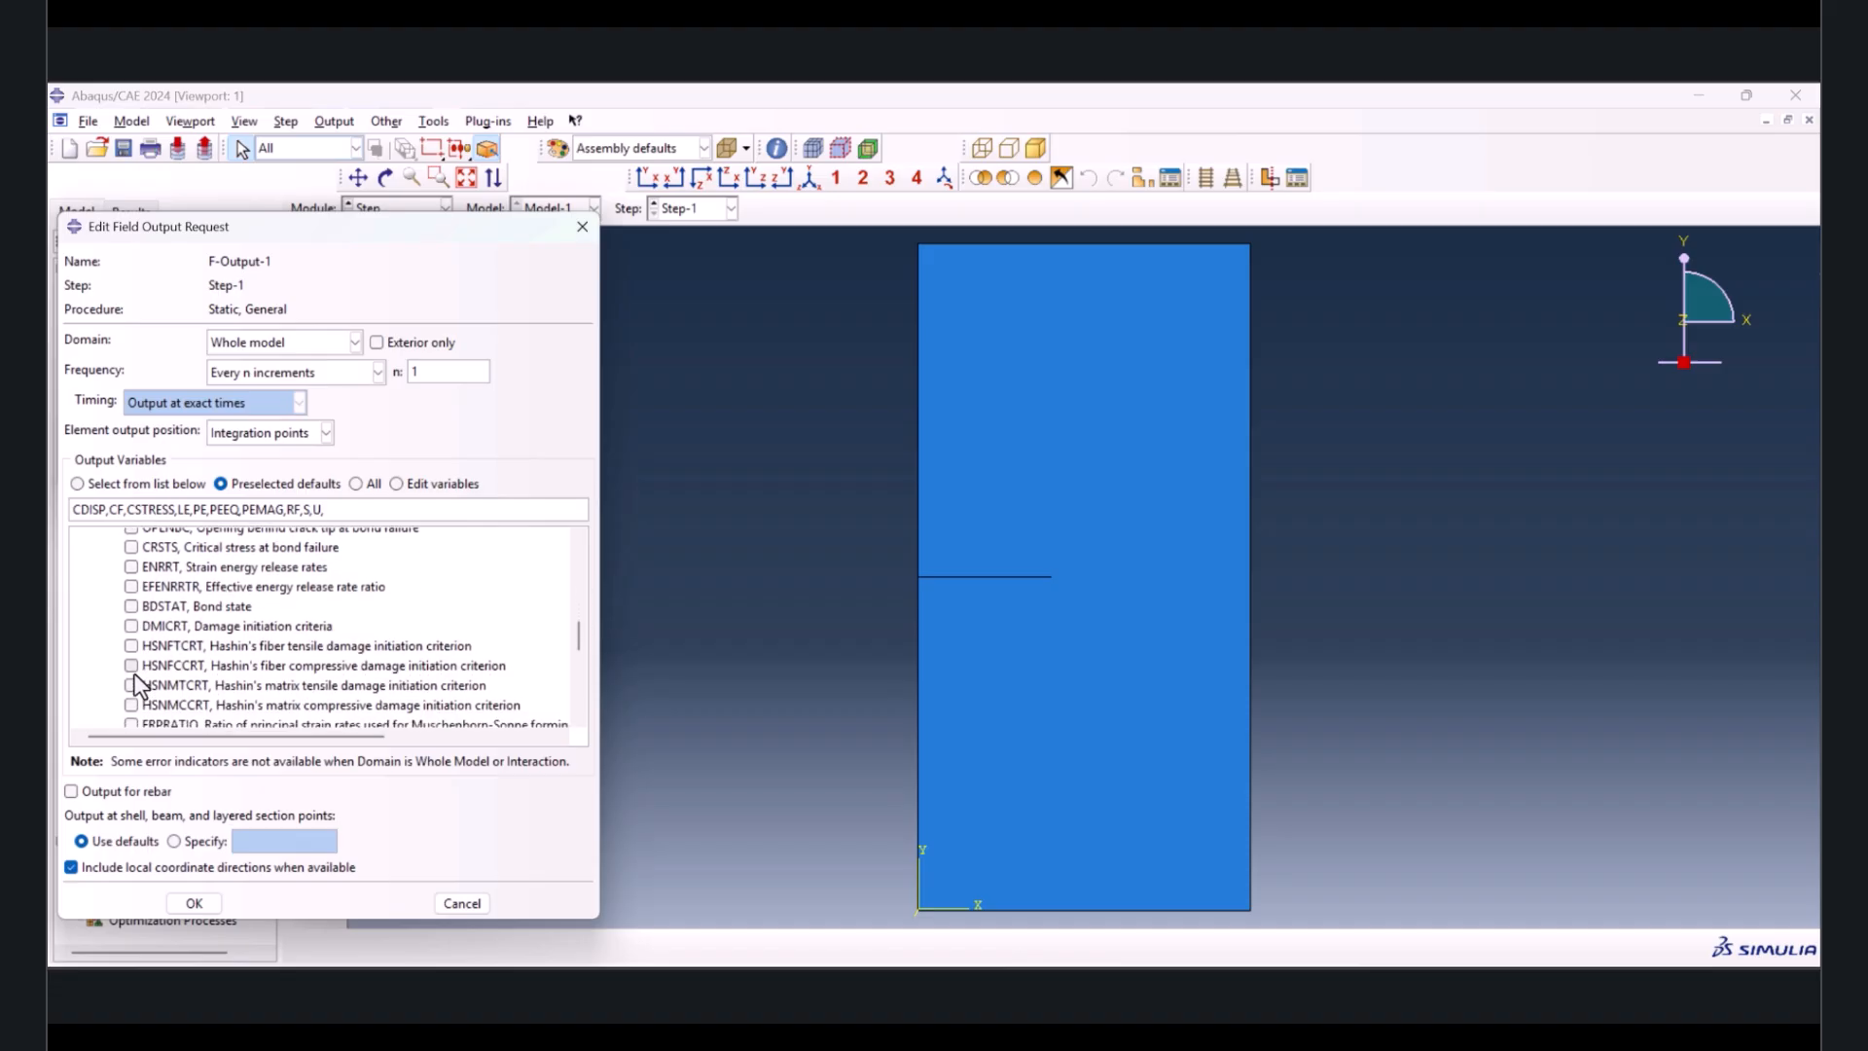
scroll(128, 679, down, 1)
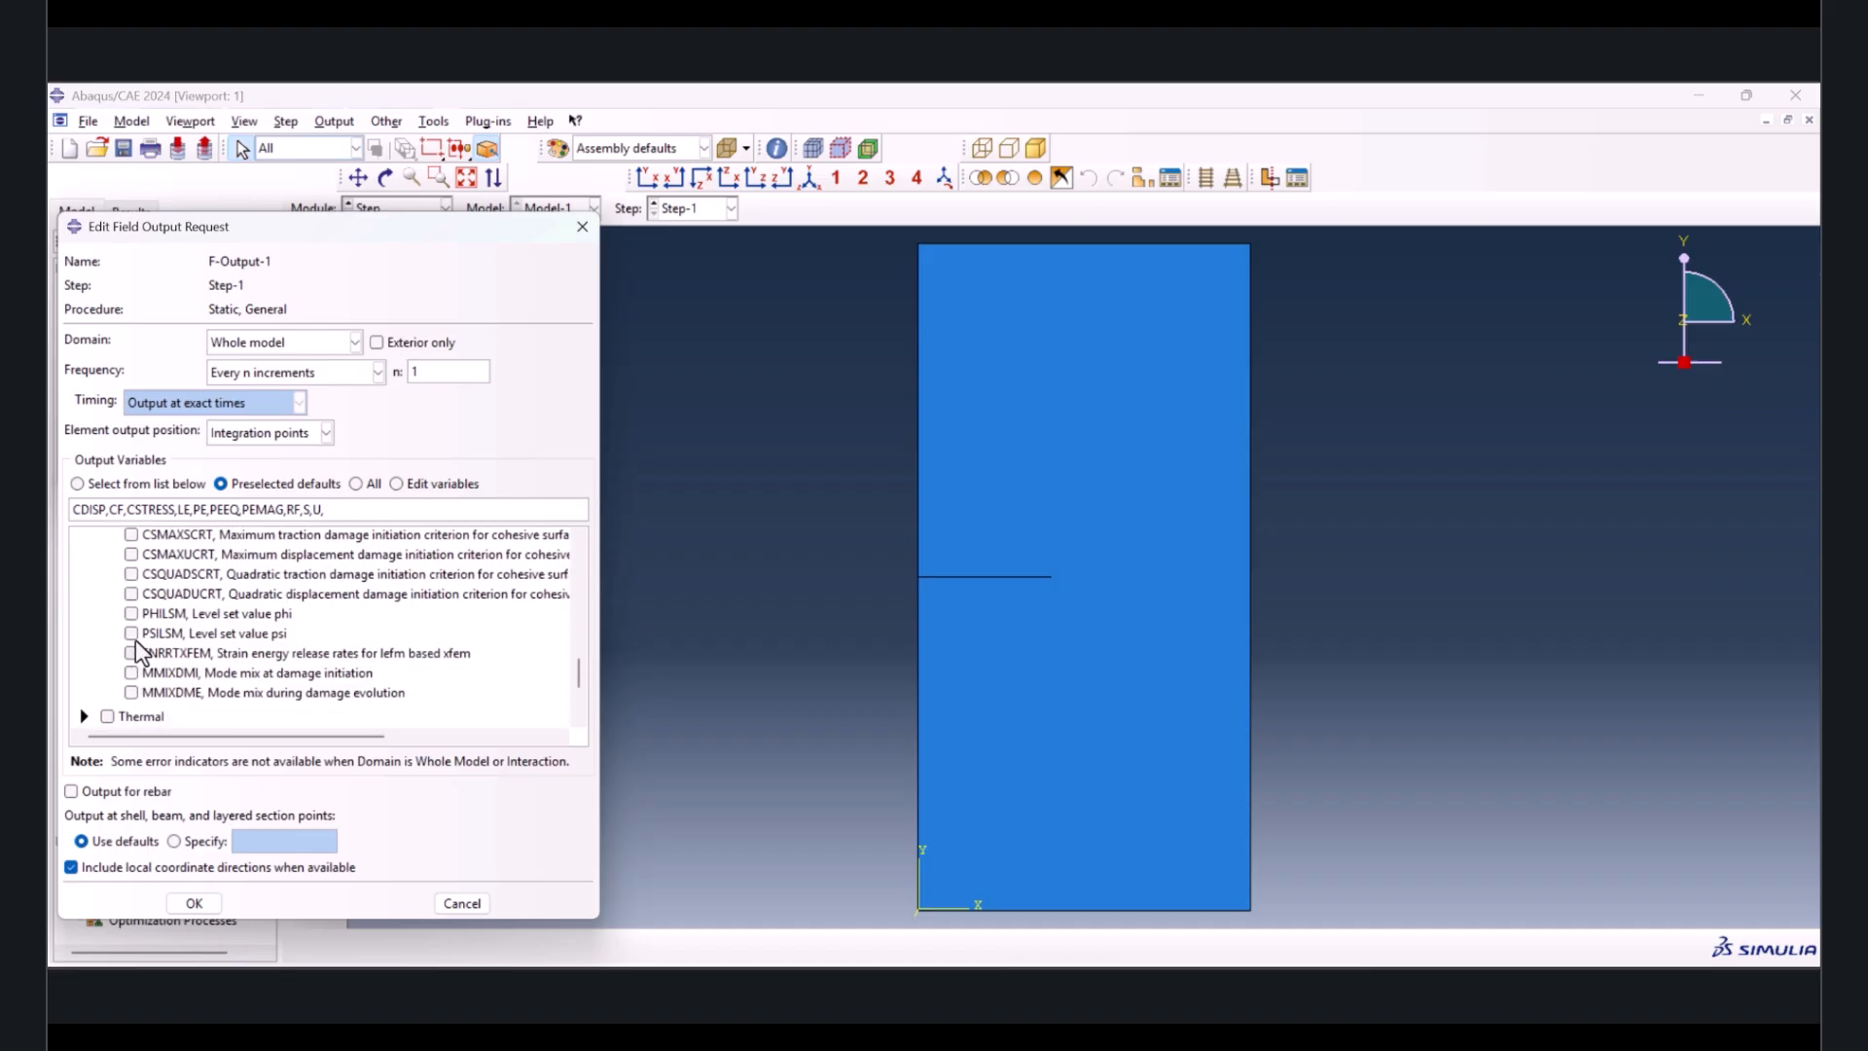
click(132, 614)
click(132, 633)
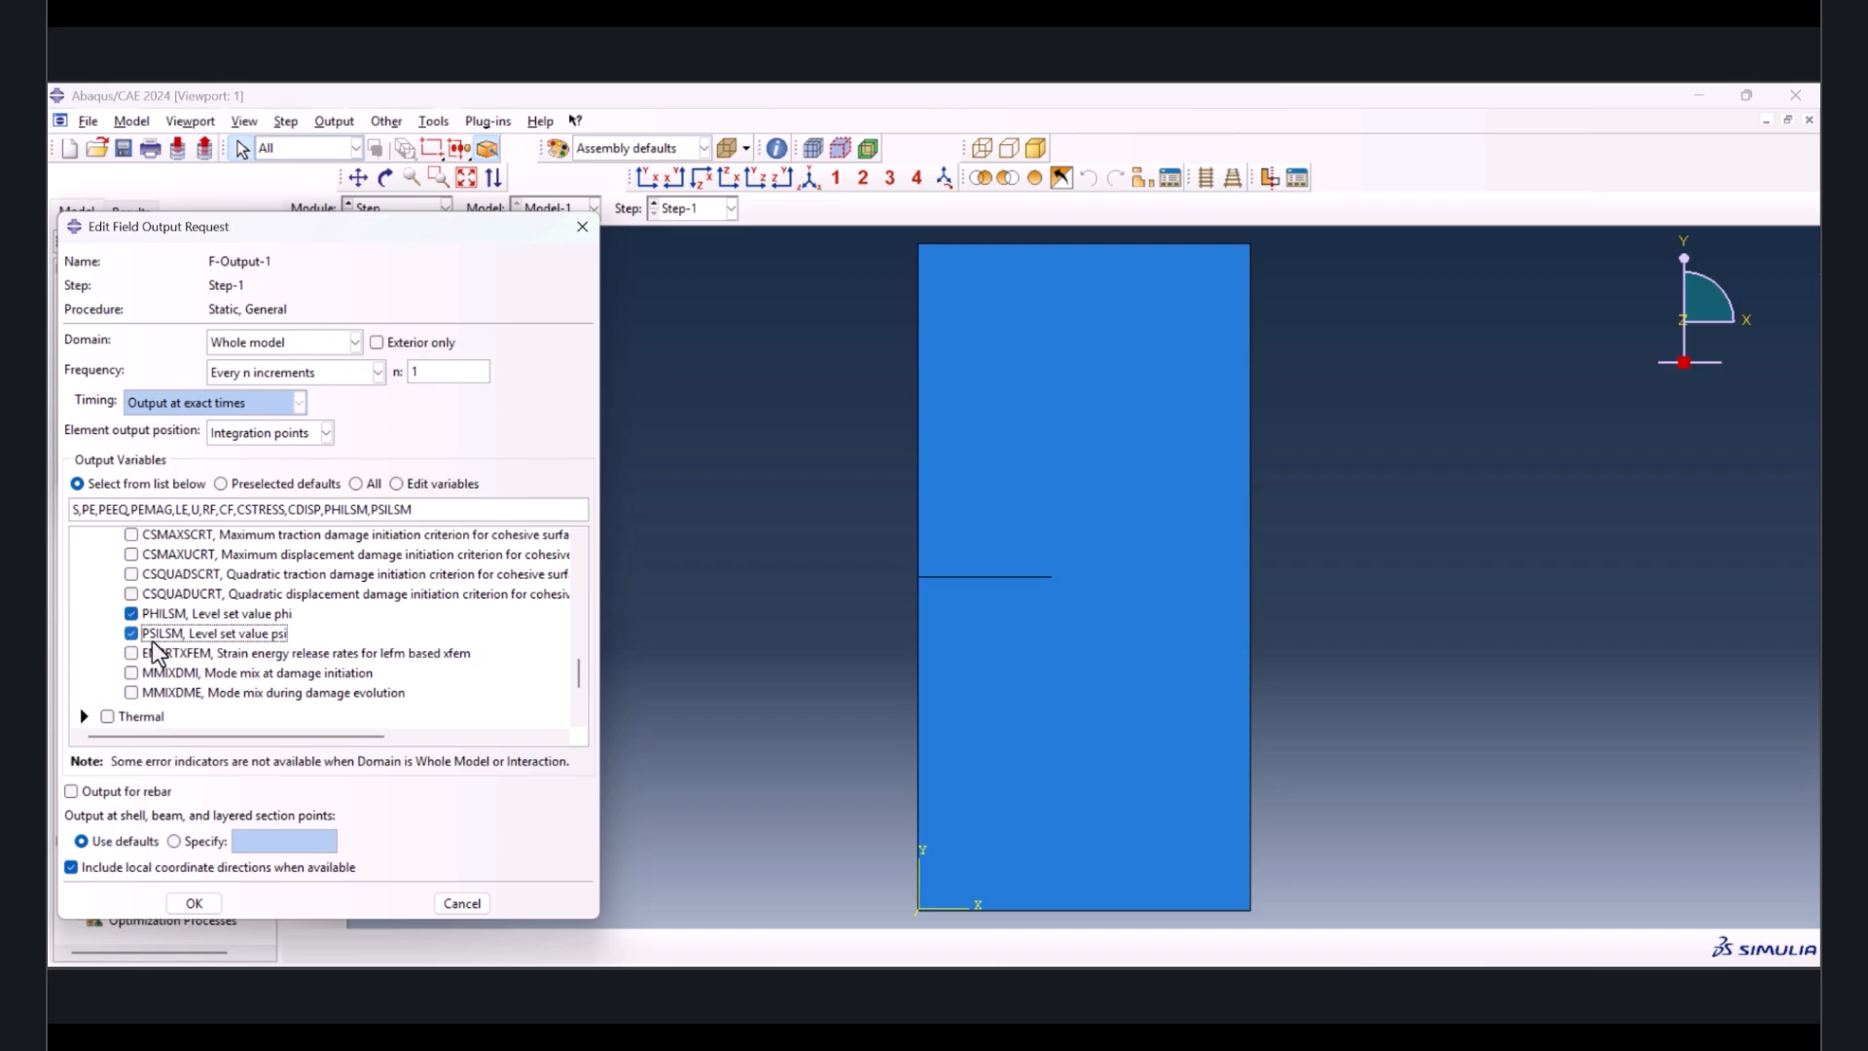
- Add the State/Field/User/Time variable STATUSXFEM to the field output request and save it
scroll(116, 671, down, 2)
click(84, 689)
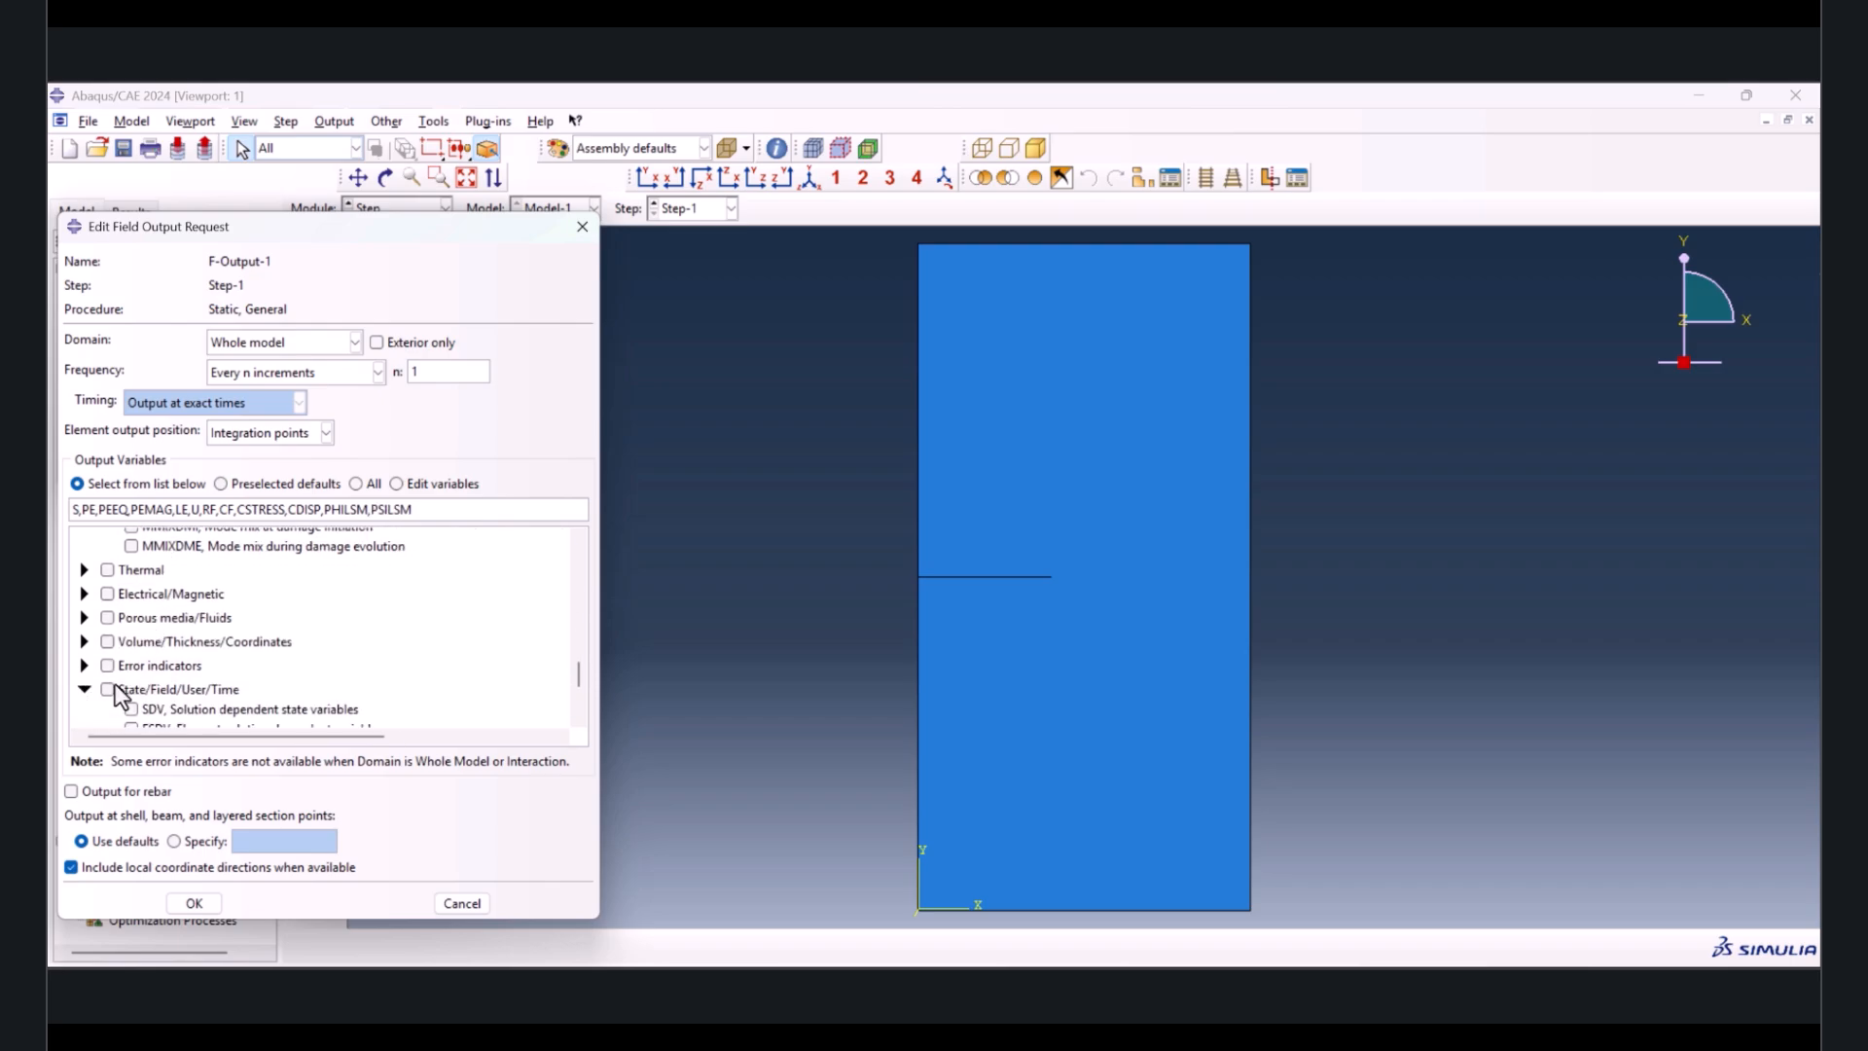
scroll(127, 681, down, 3)
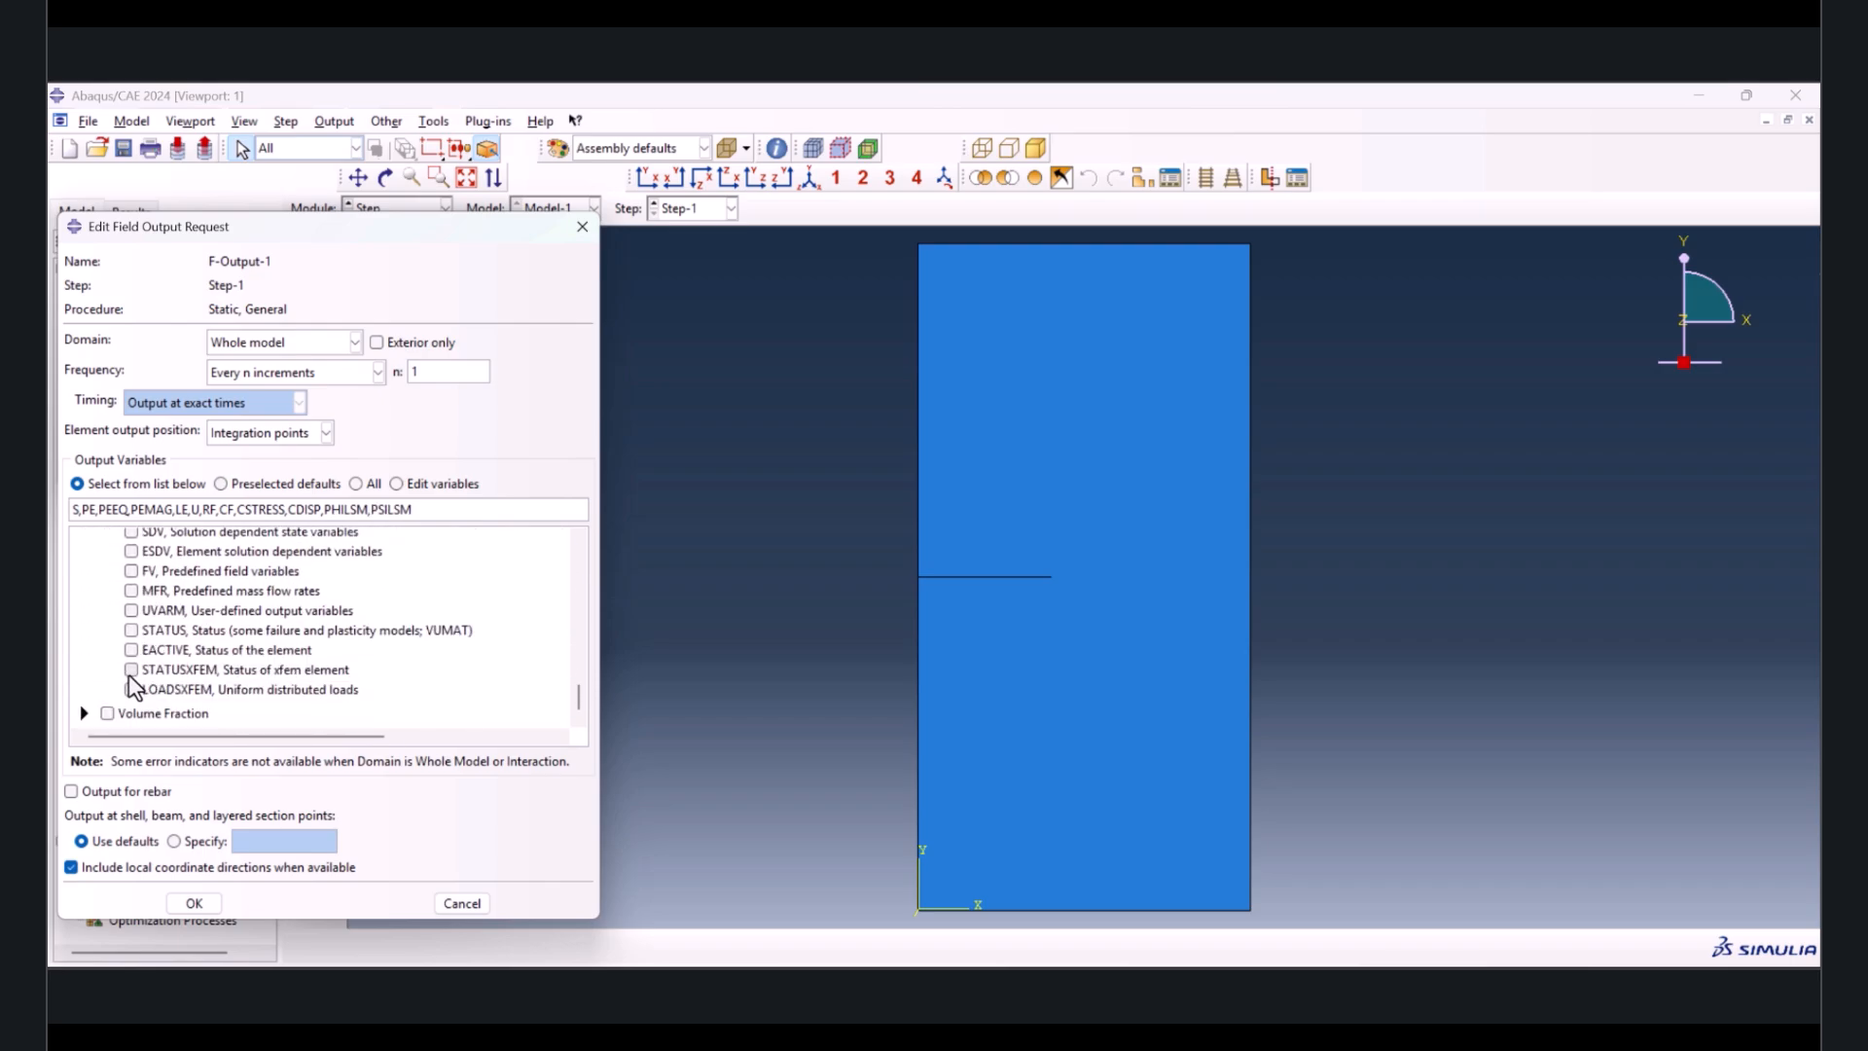
click(131, 670)
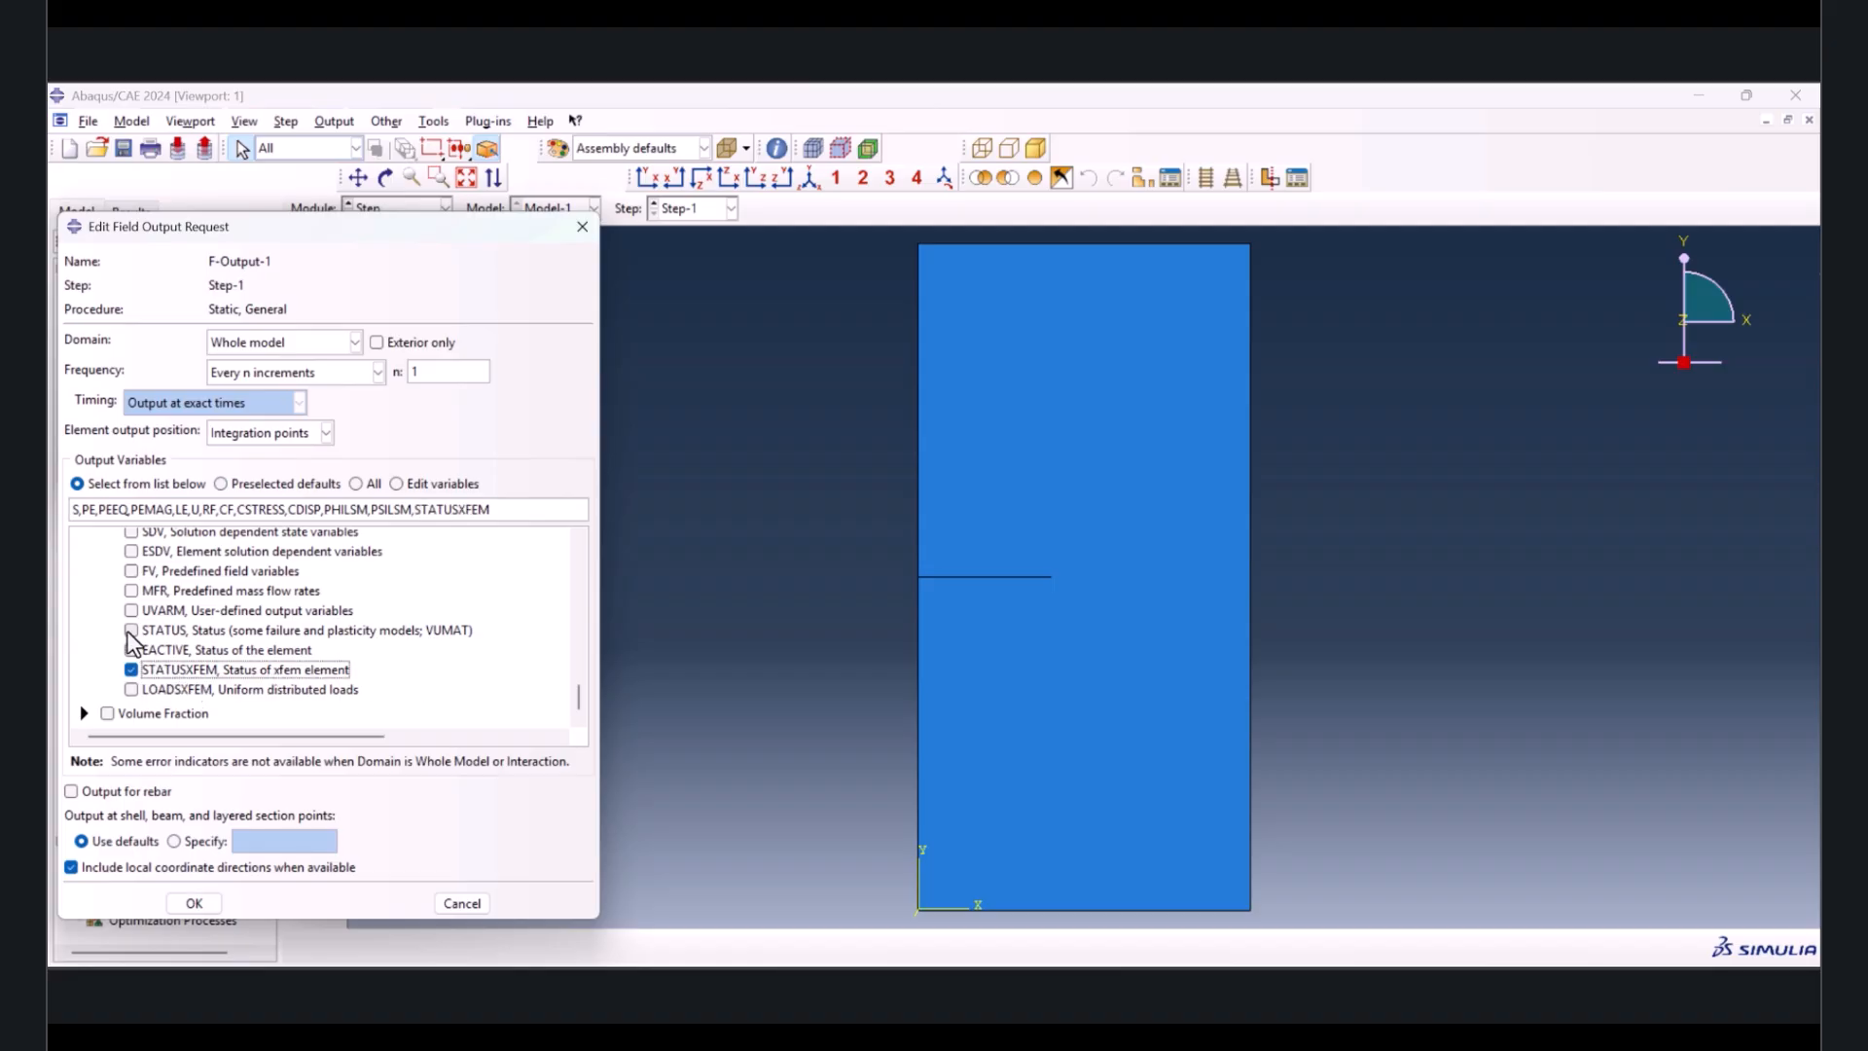
click(194, 903)
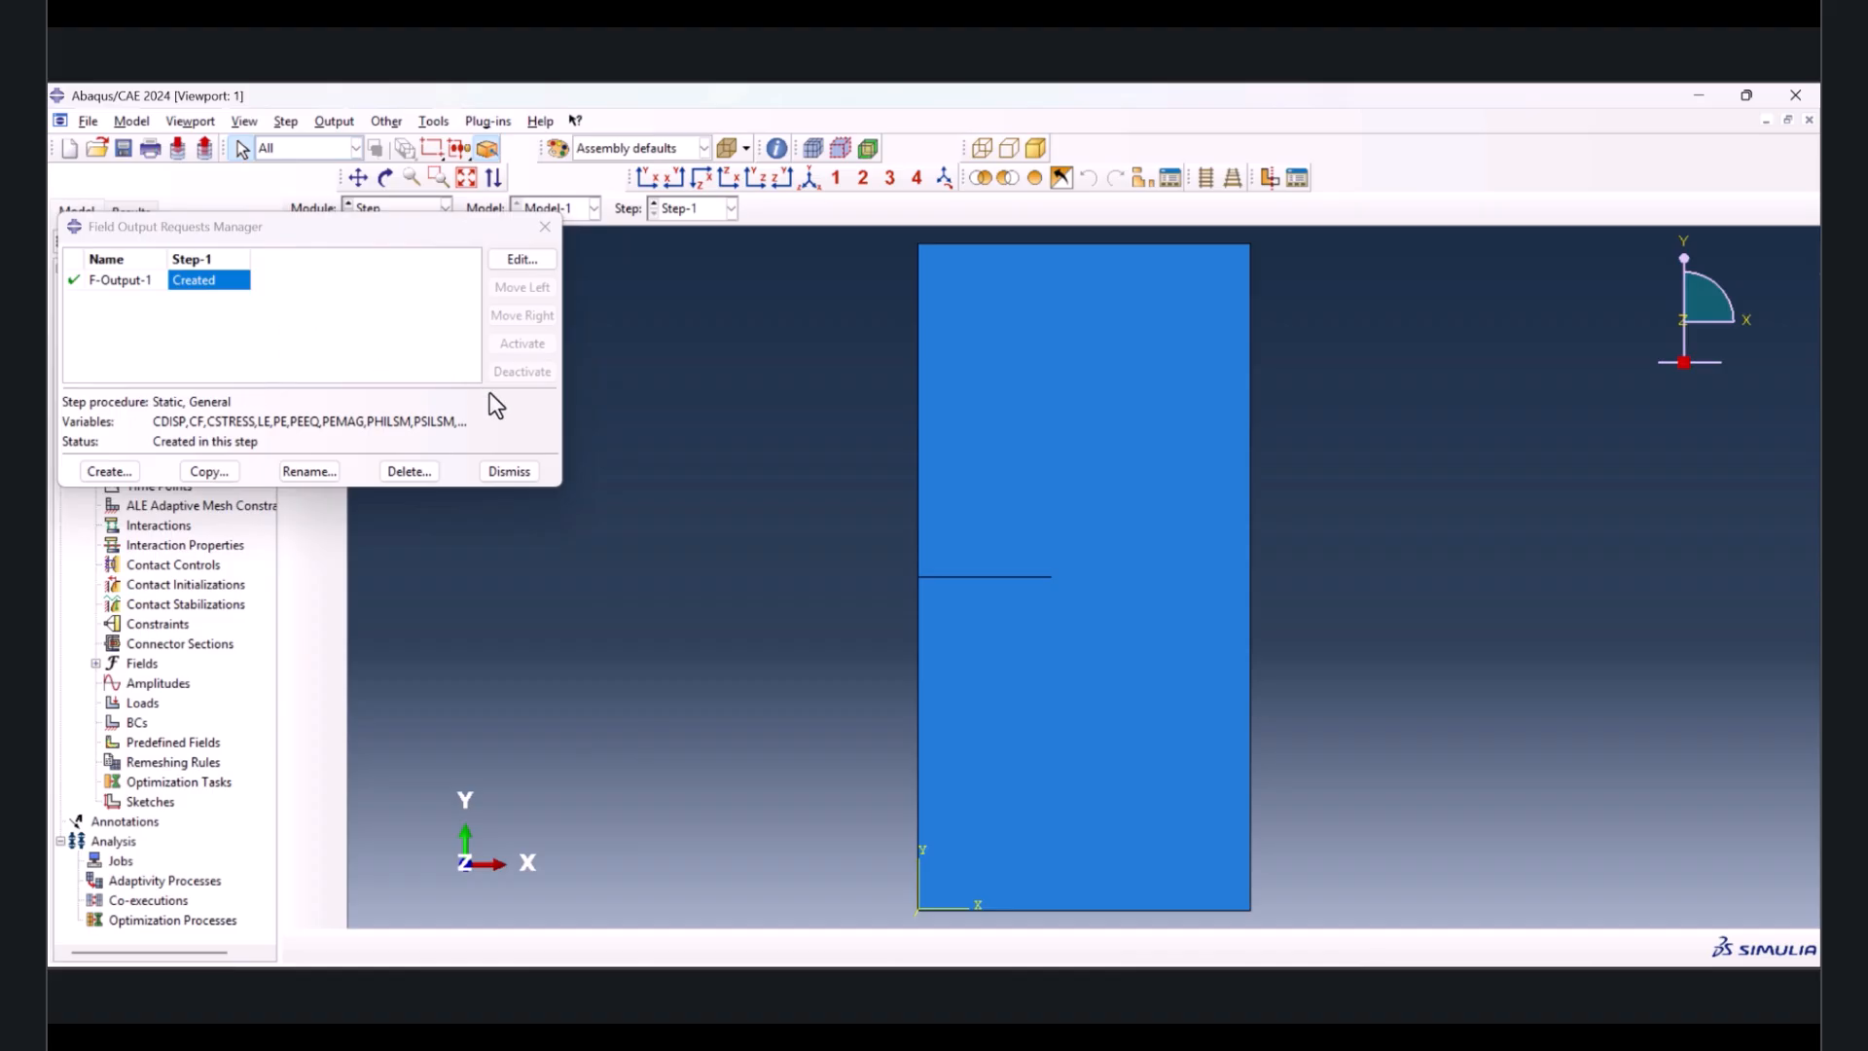
click(509, 473)
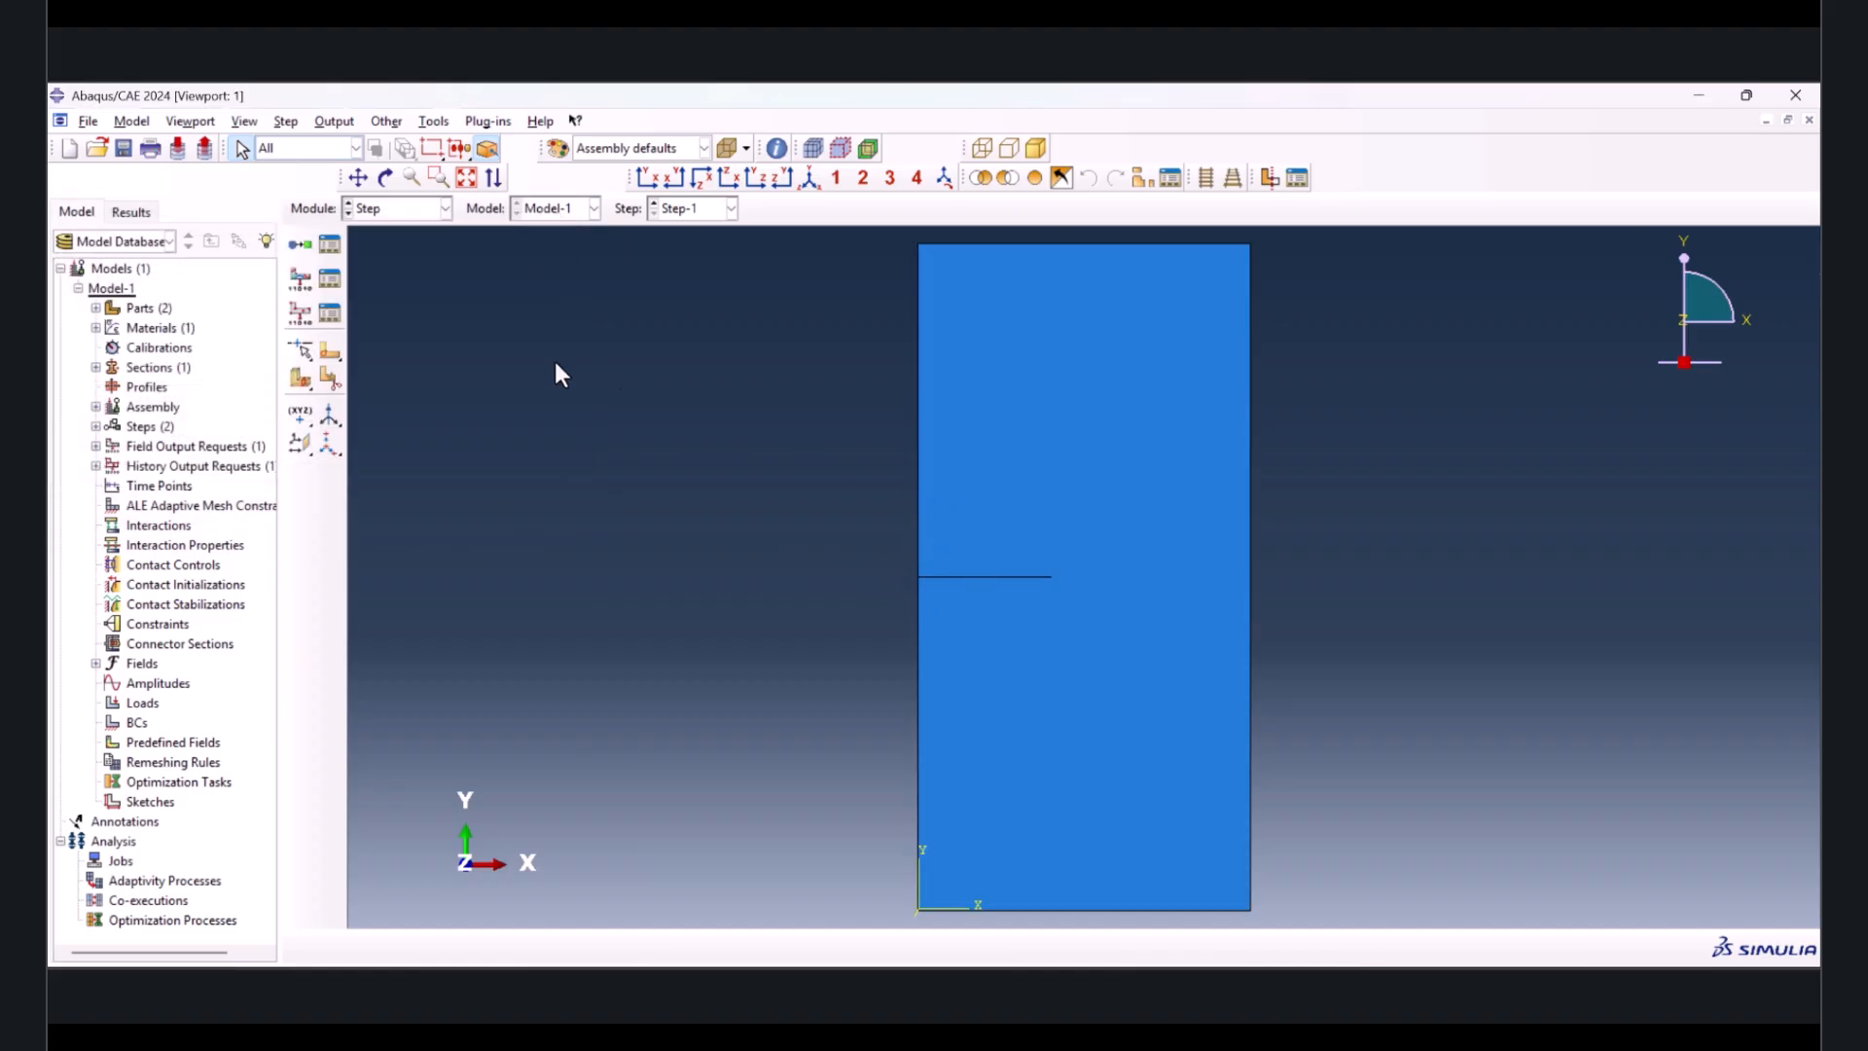
- Switch to the Interaction module and create an XFEM crack named Crack-1 with the plate instance as the crack domain
click(403, 211)
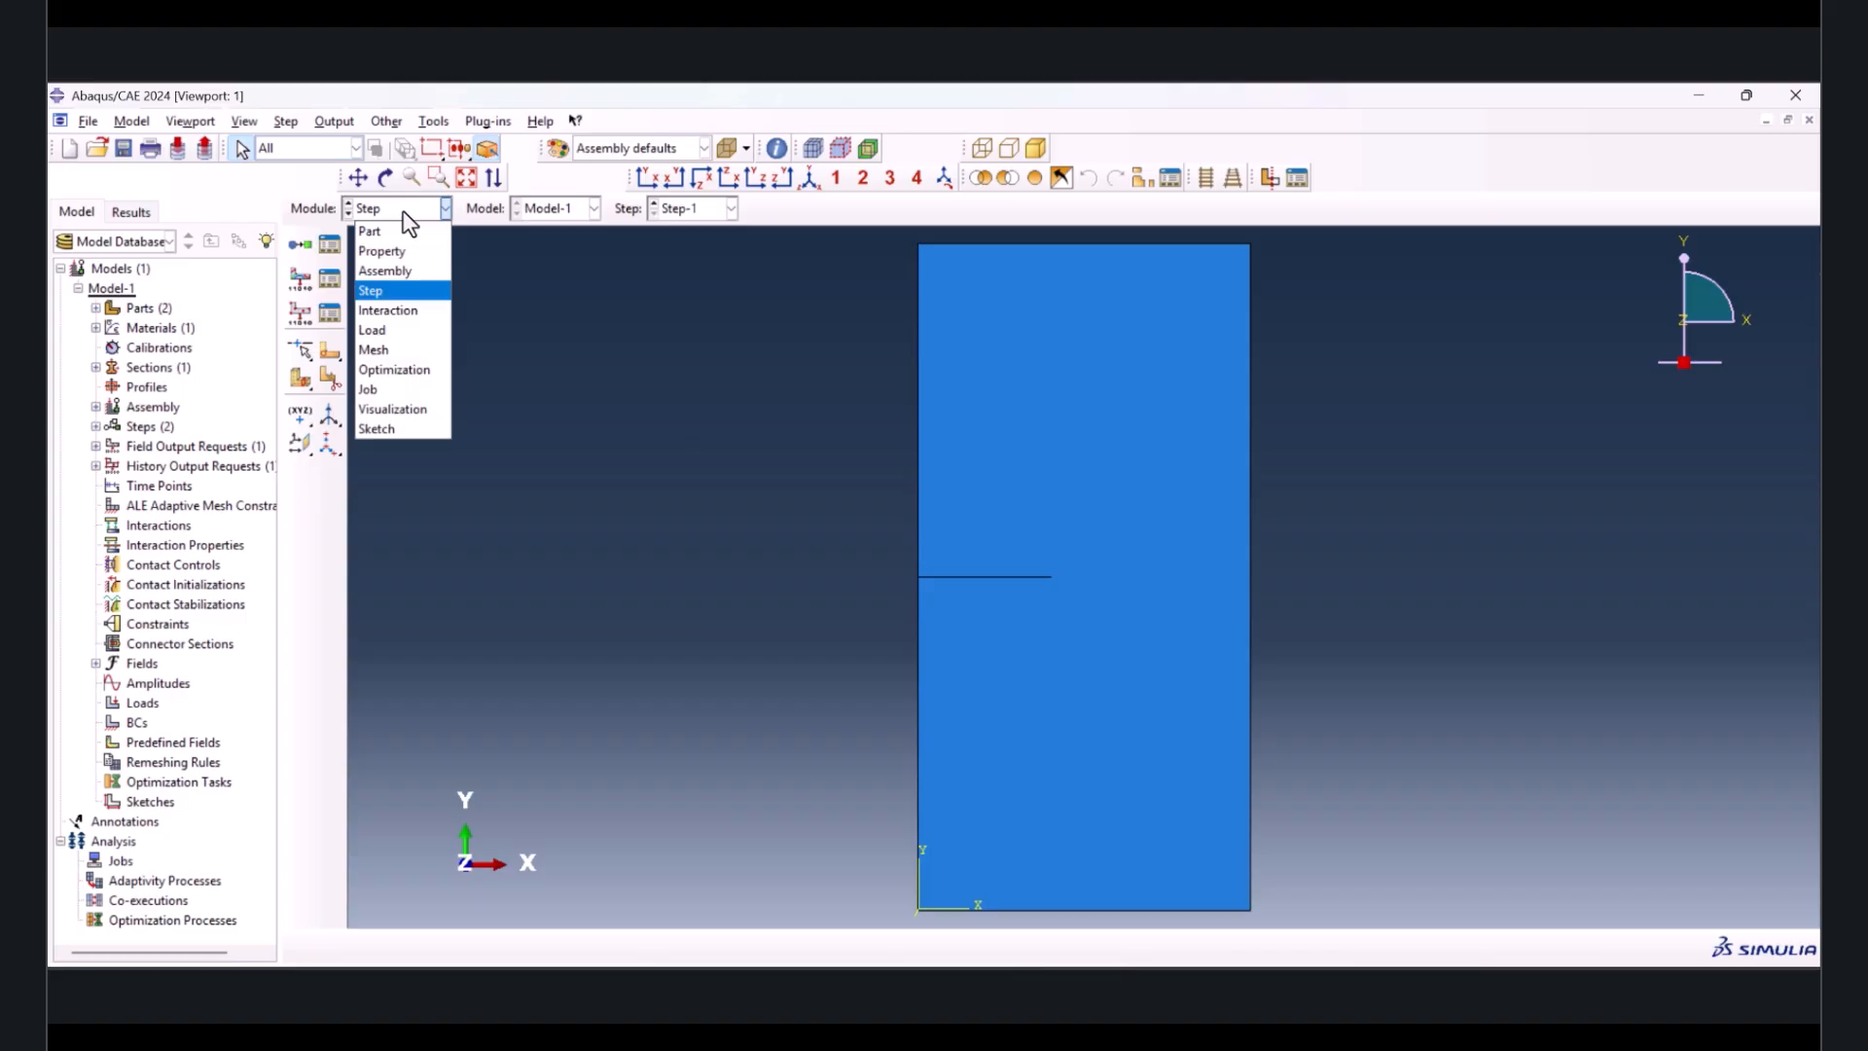
click(418, 311)
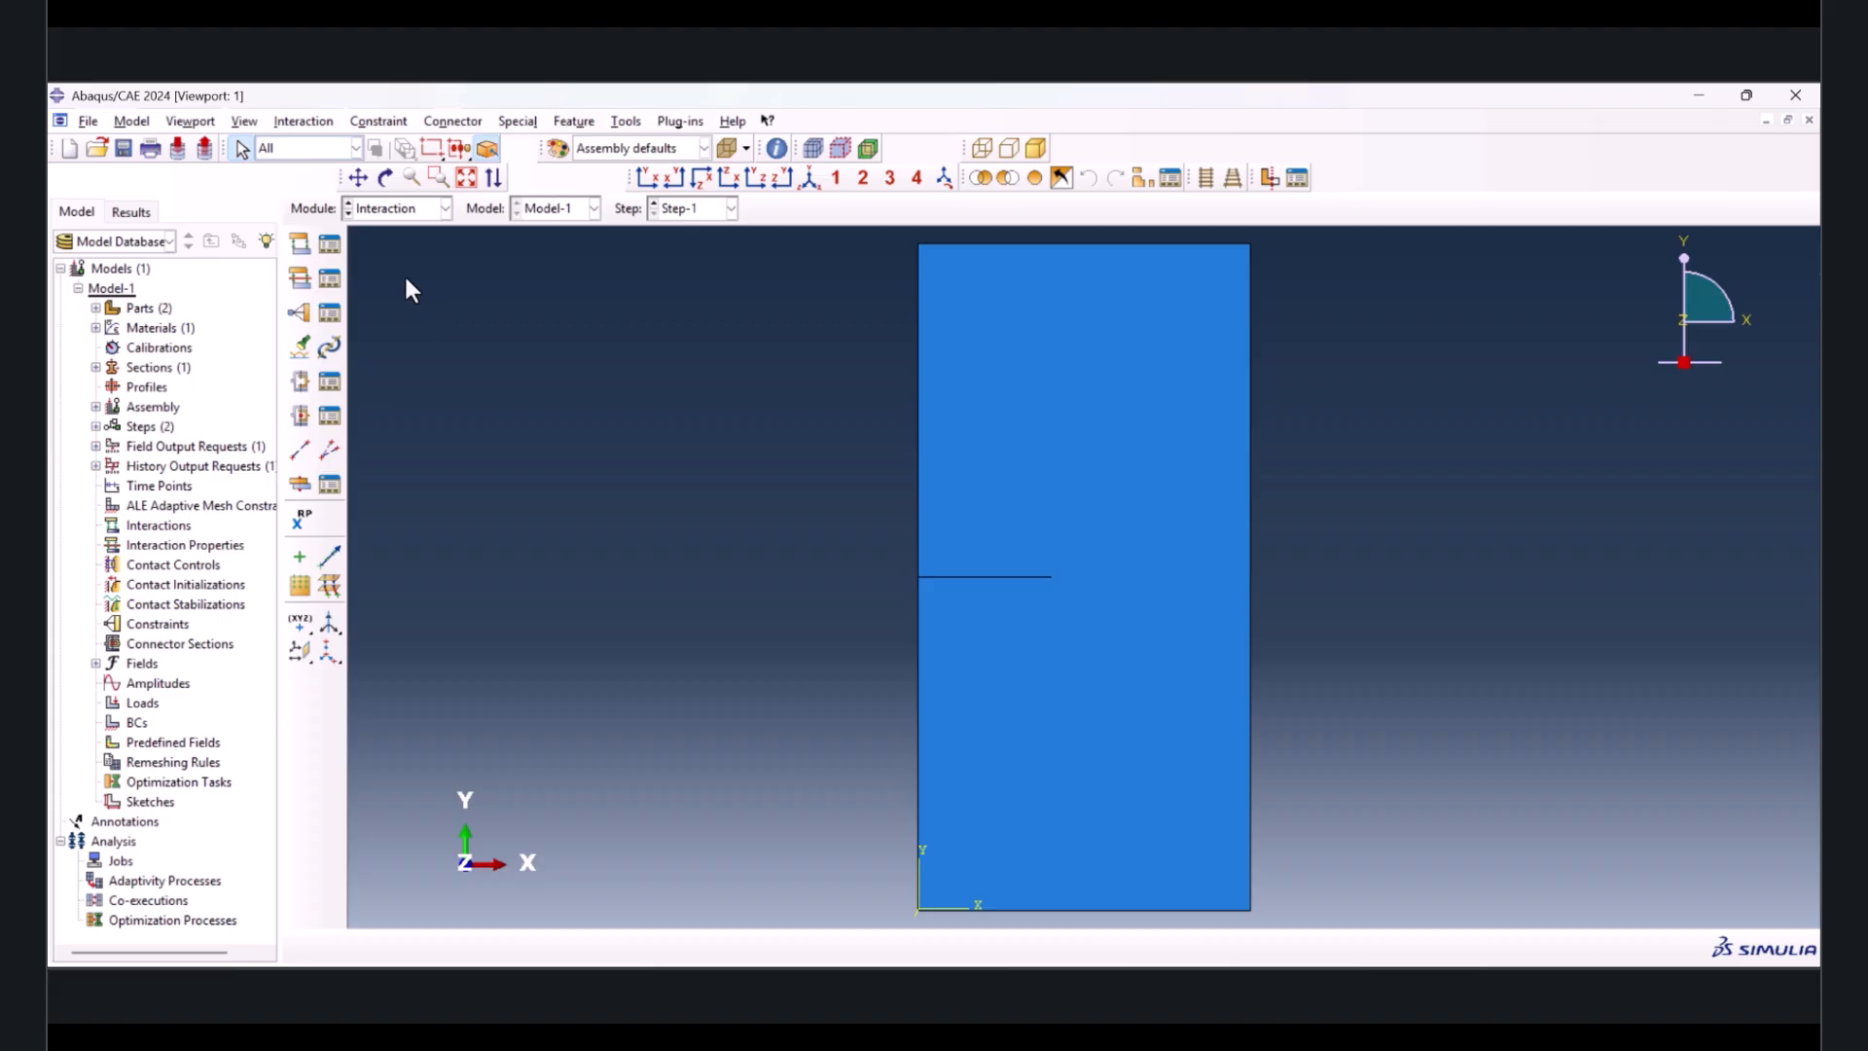
click(517, 122)
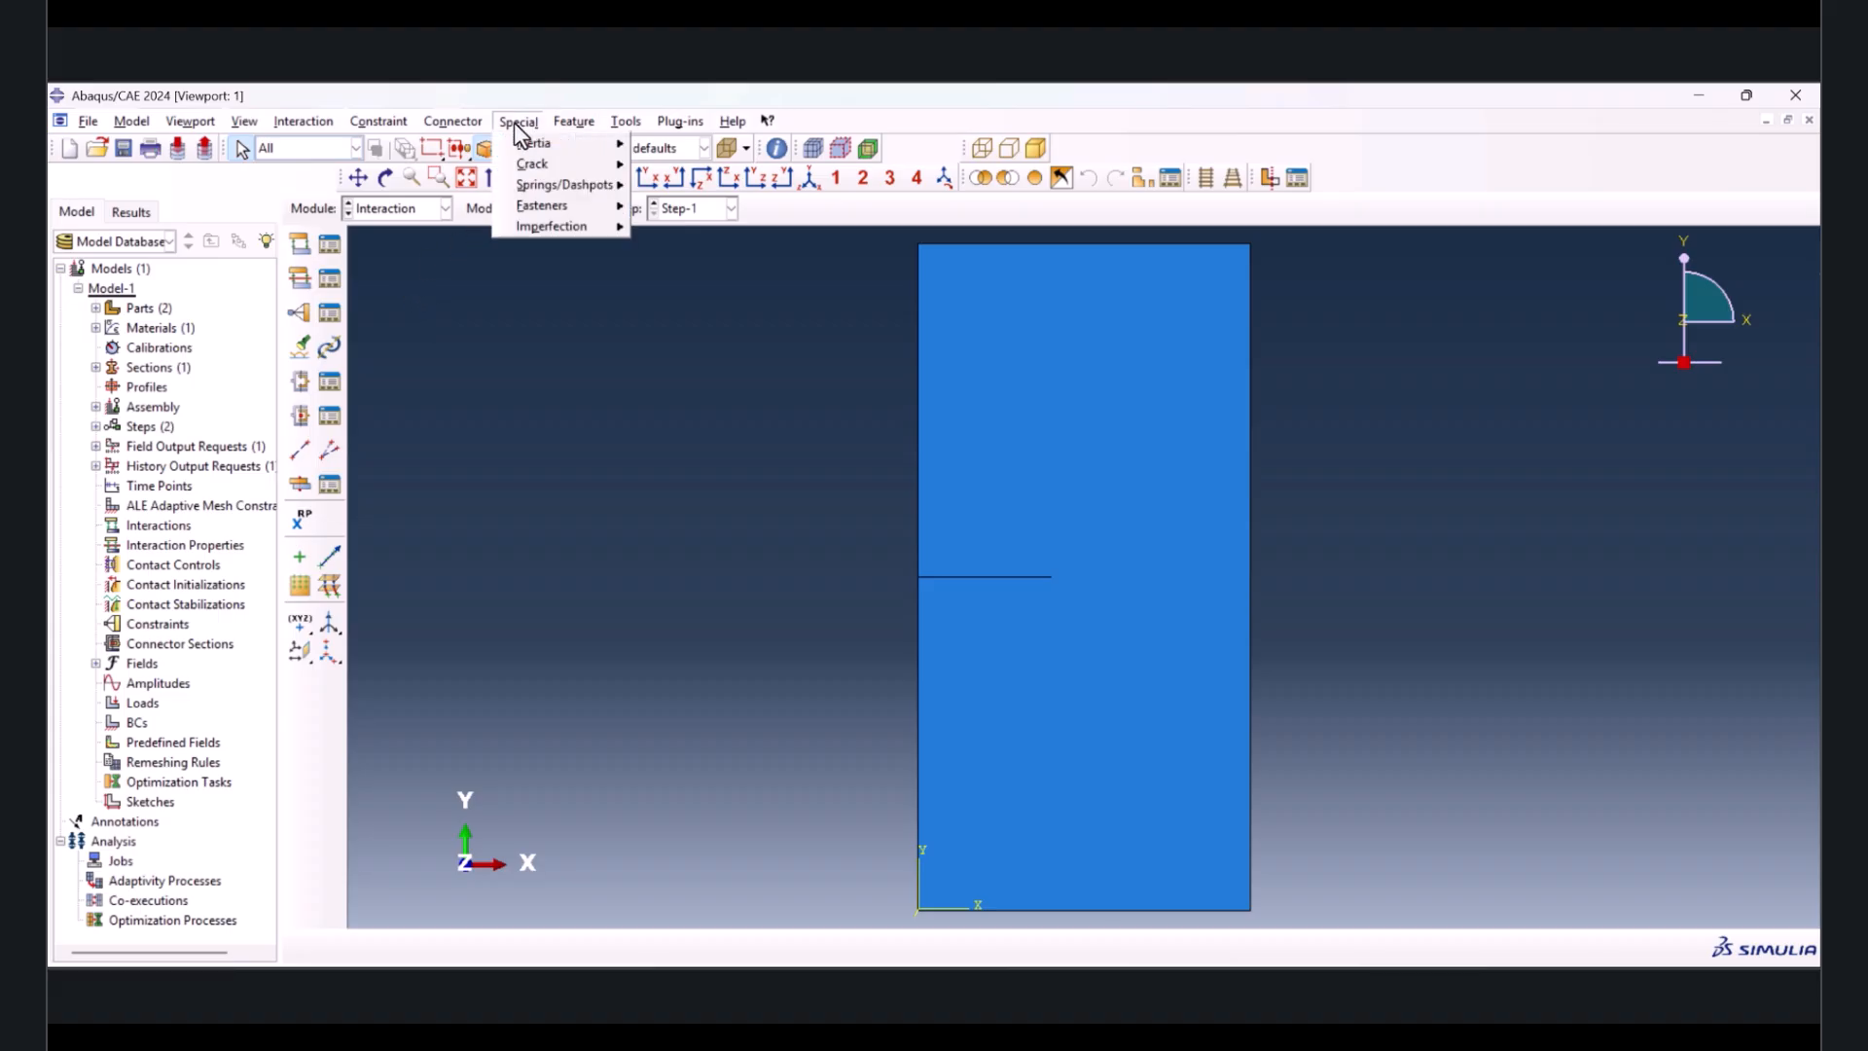
mouse_move(531, 156)
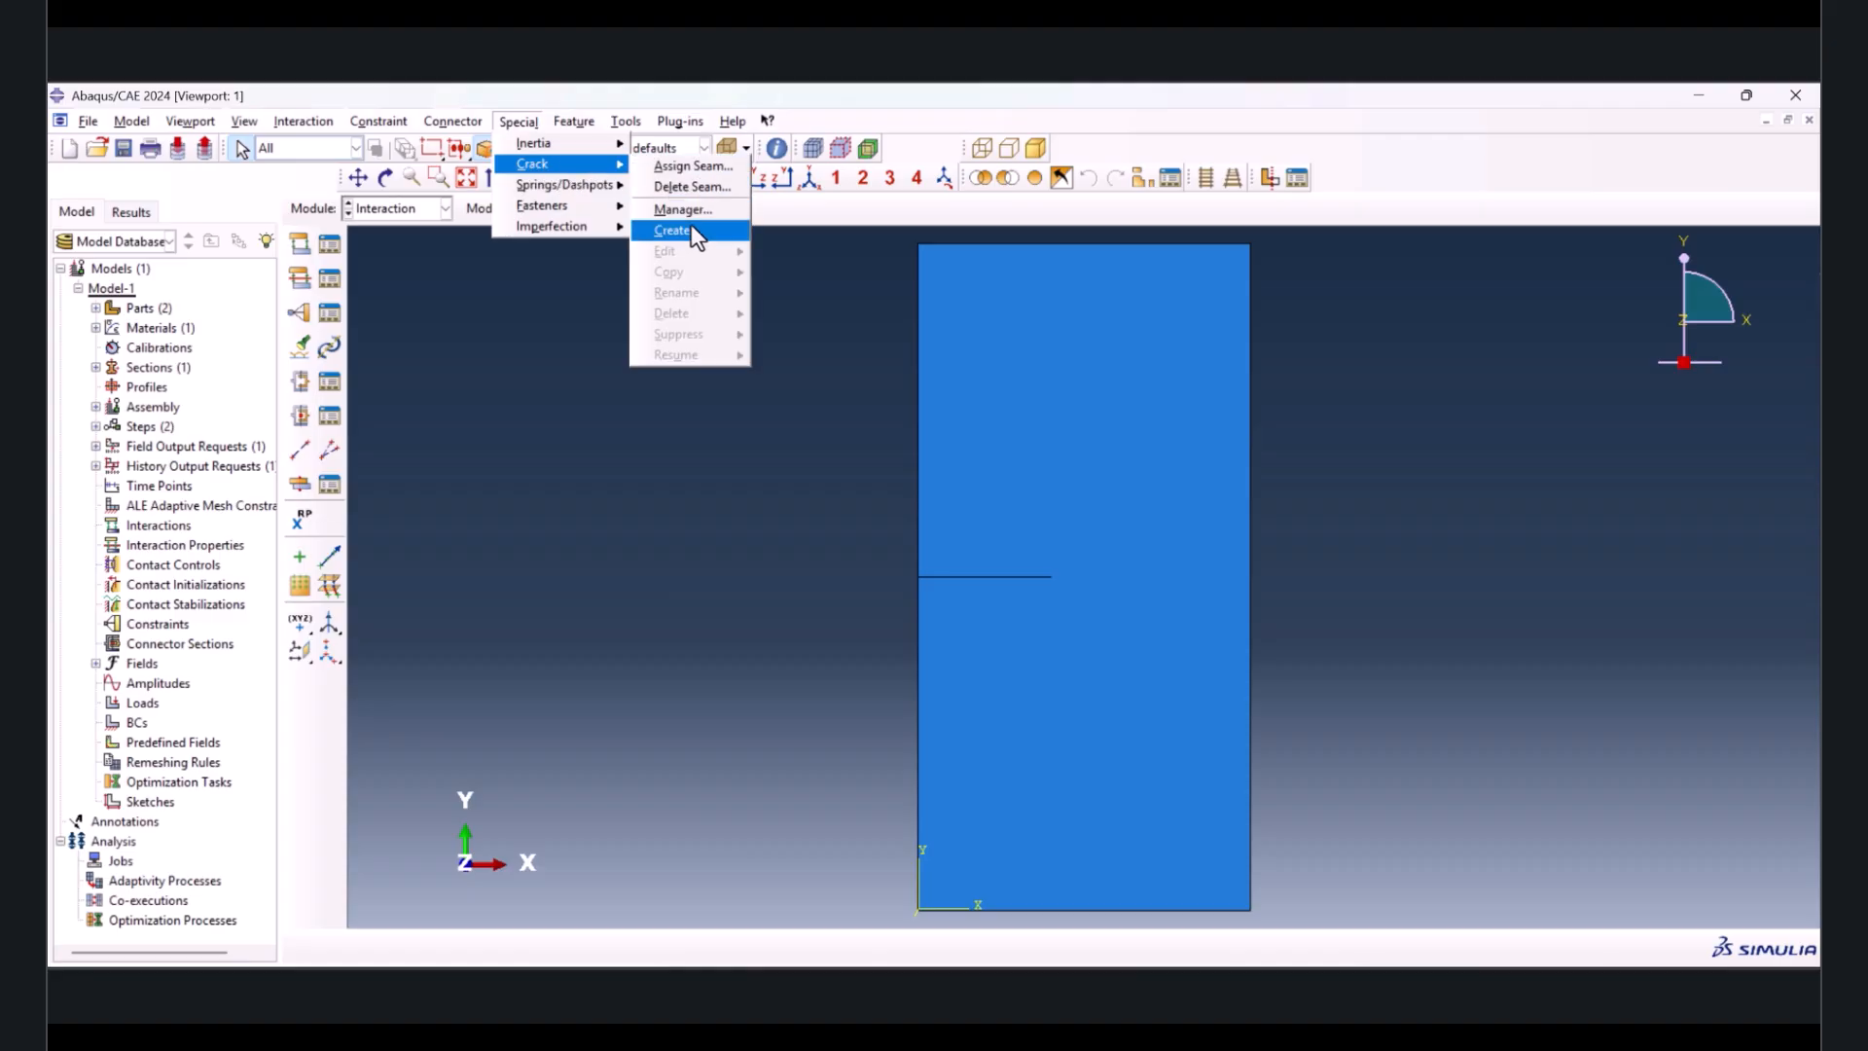
click(693, 231)
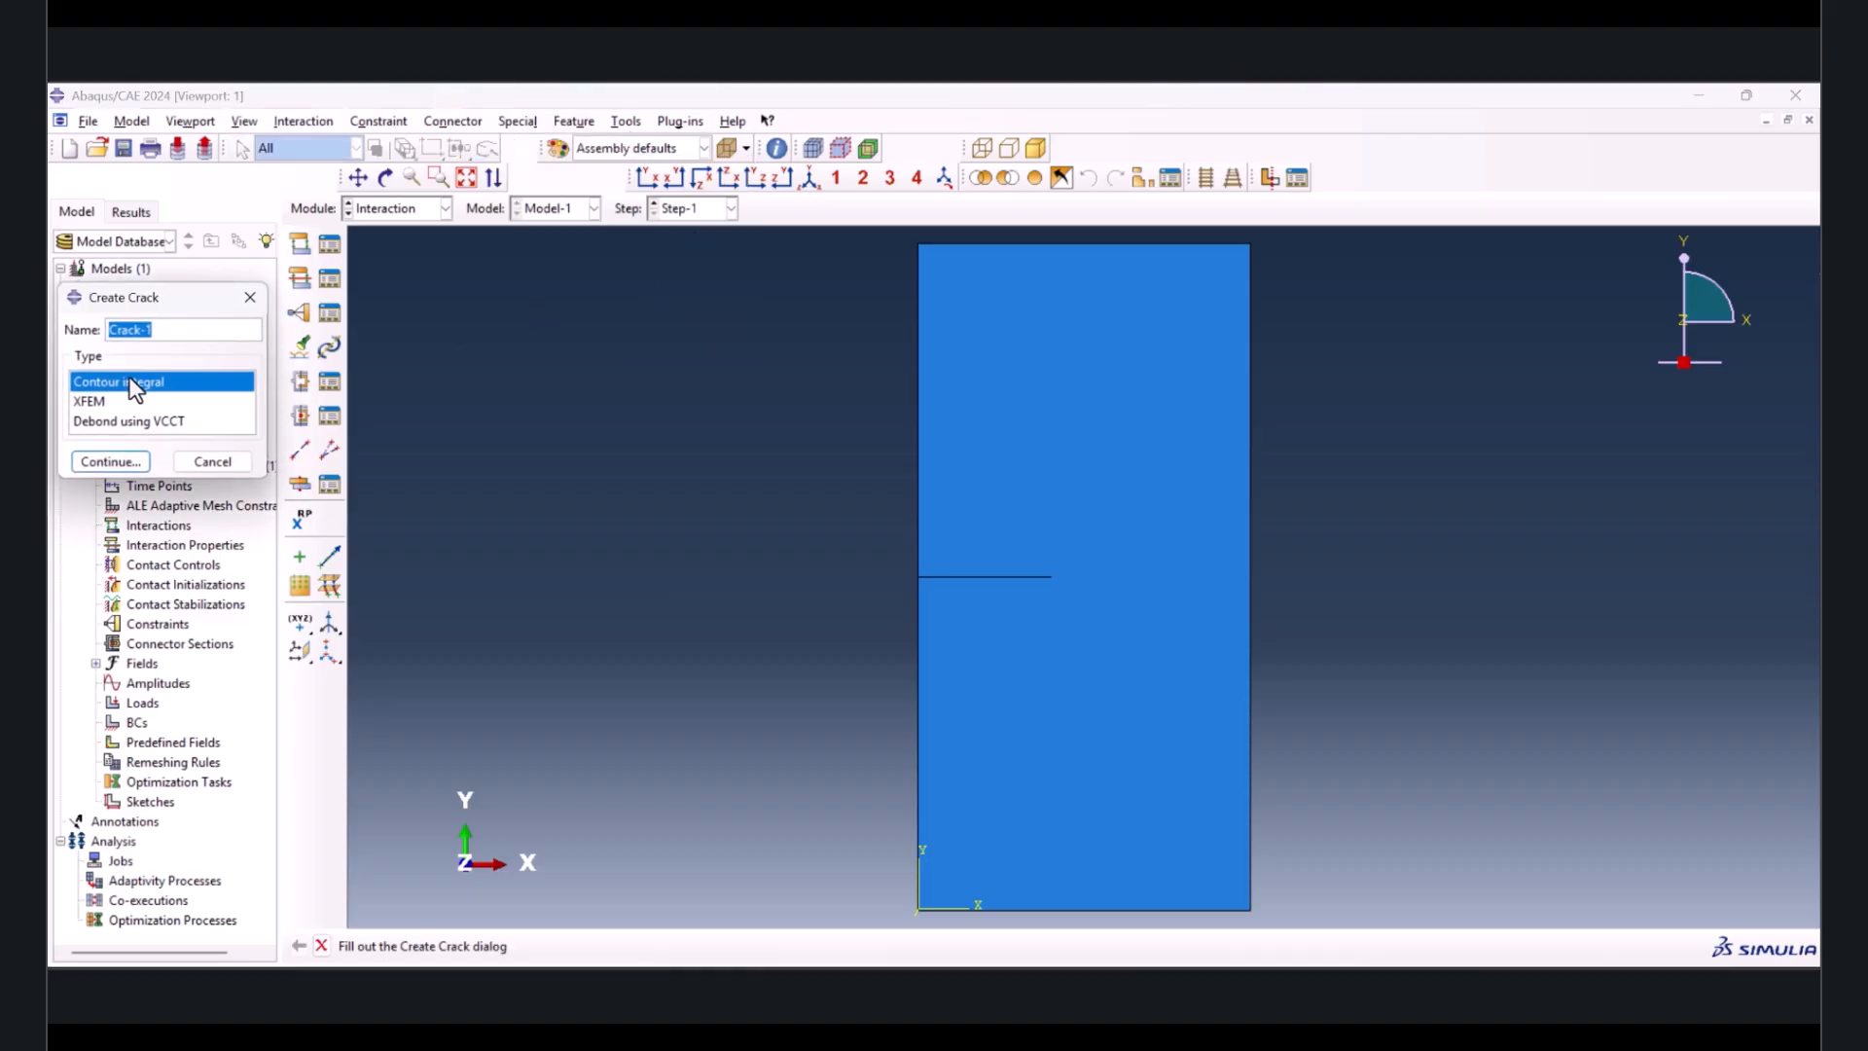
click(114, 399)
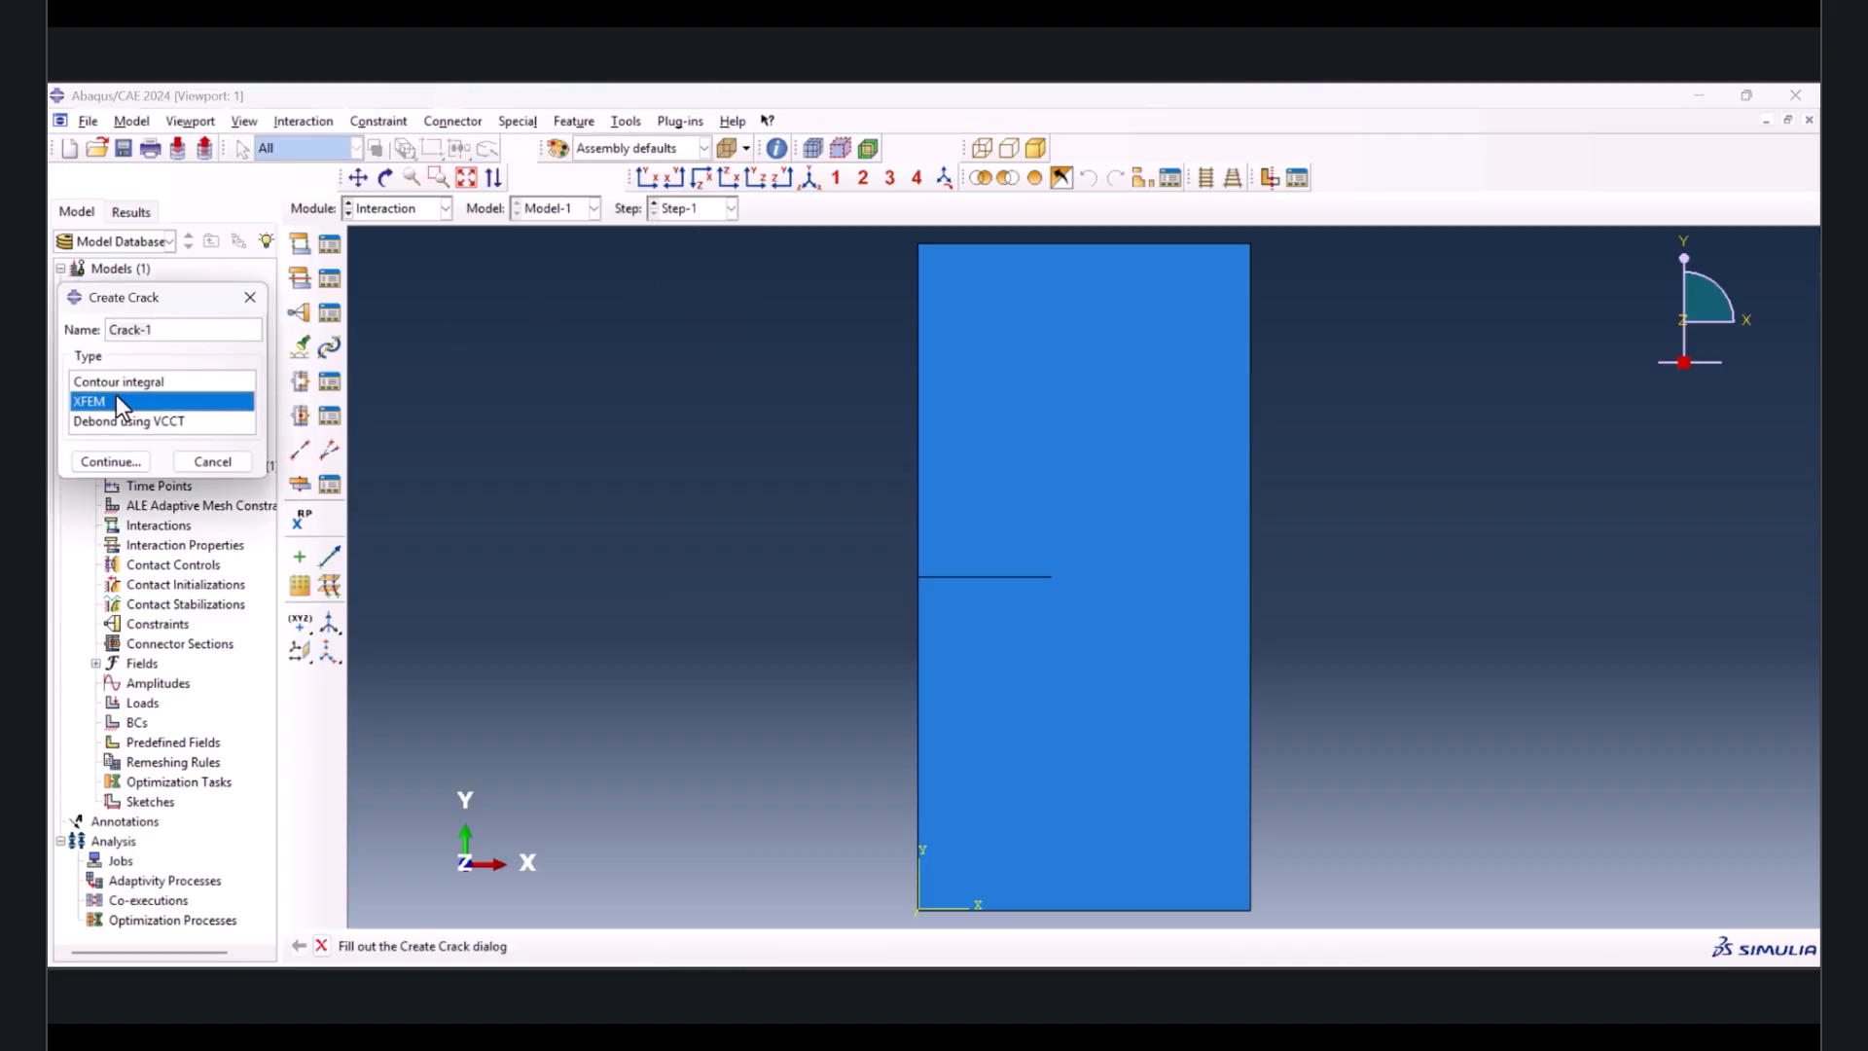
click(109, 461)
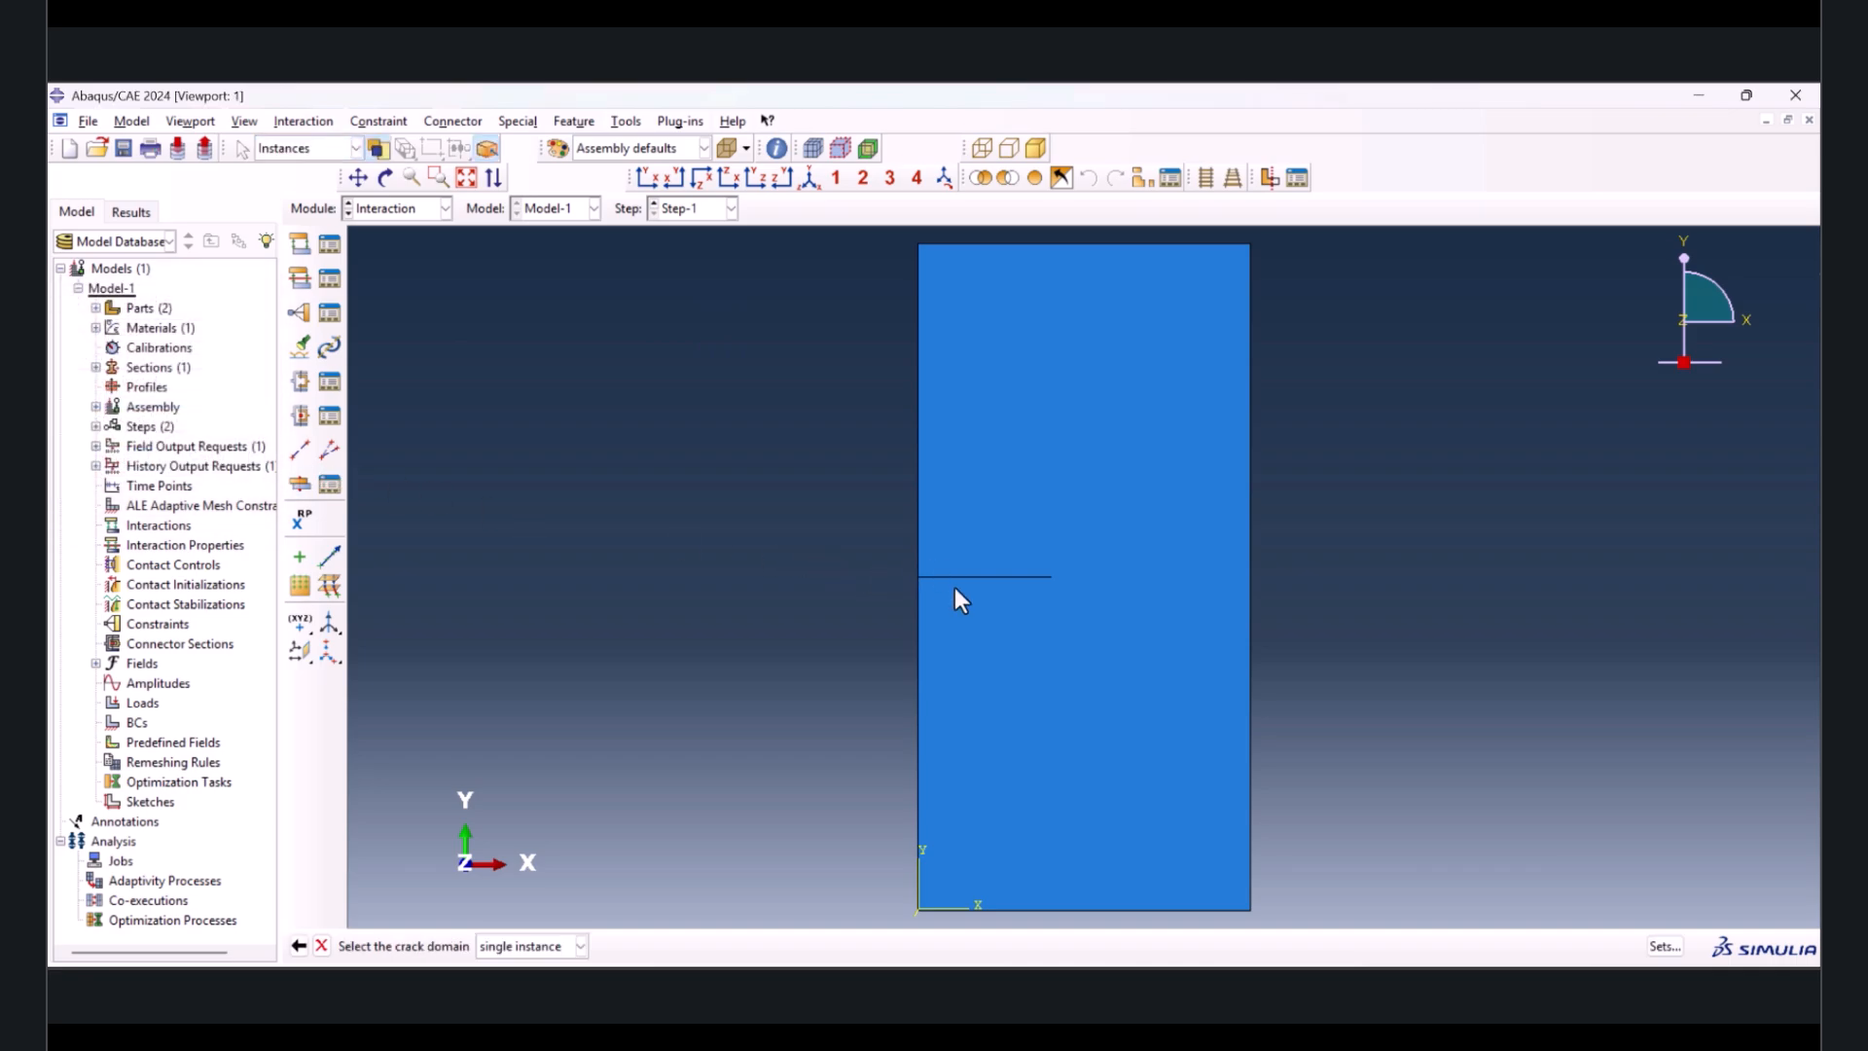
click(965, 530)
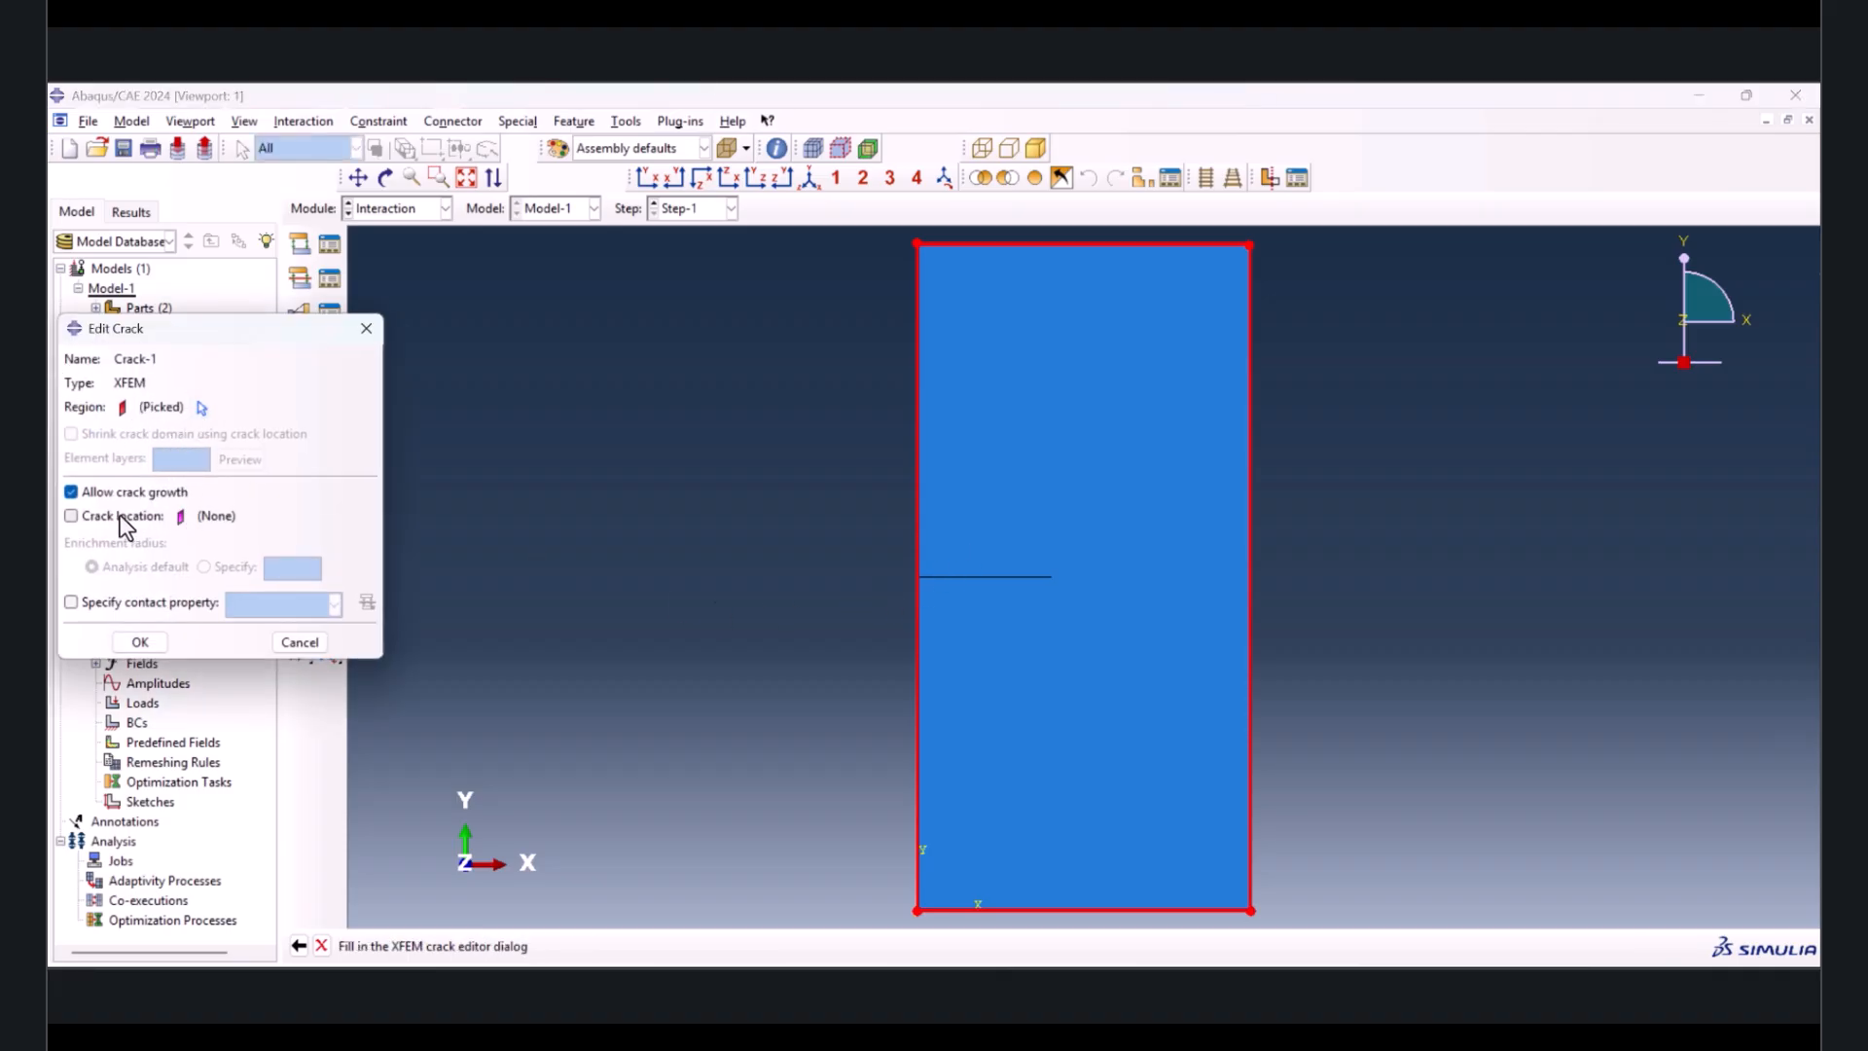
- Enable the crack location for Crack-1, assign the shell crack face inside the plate as its location, and save the crack definition
click(74, 517)
click(254, 516)
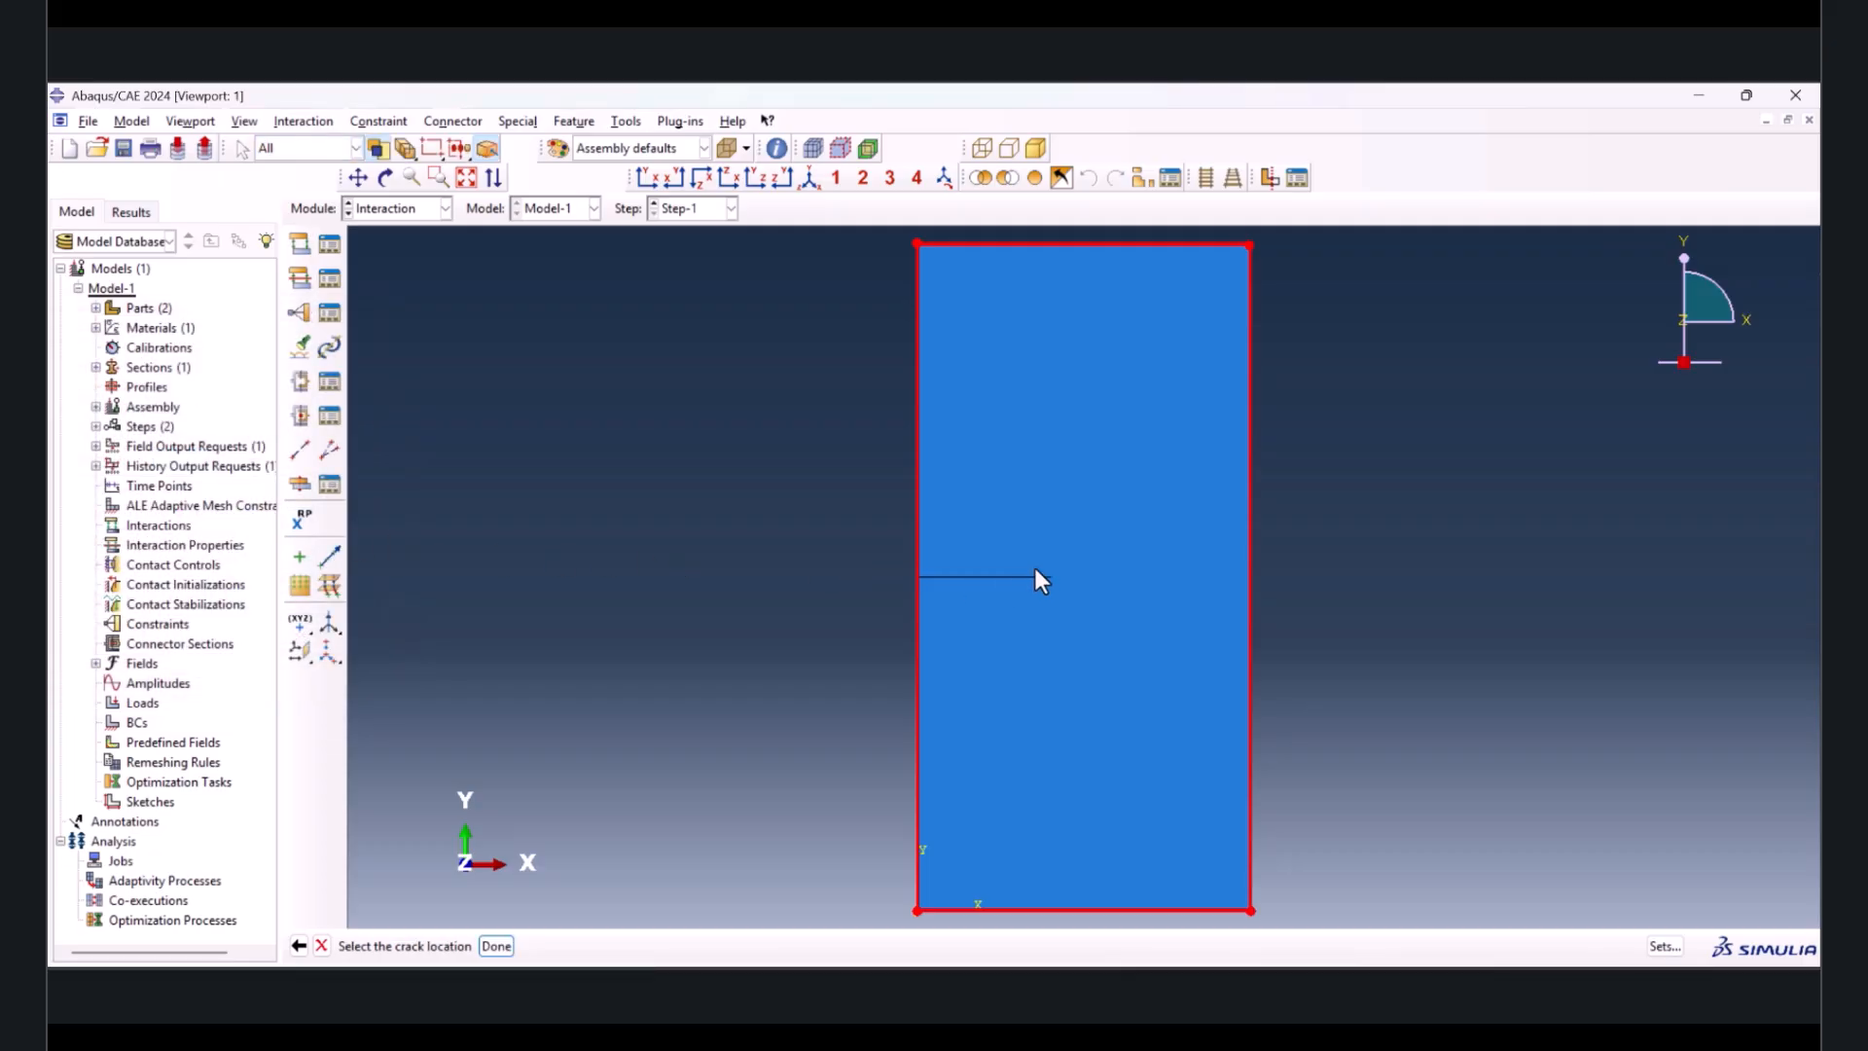
scroll(1028, 578, down, 3)
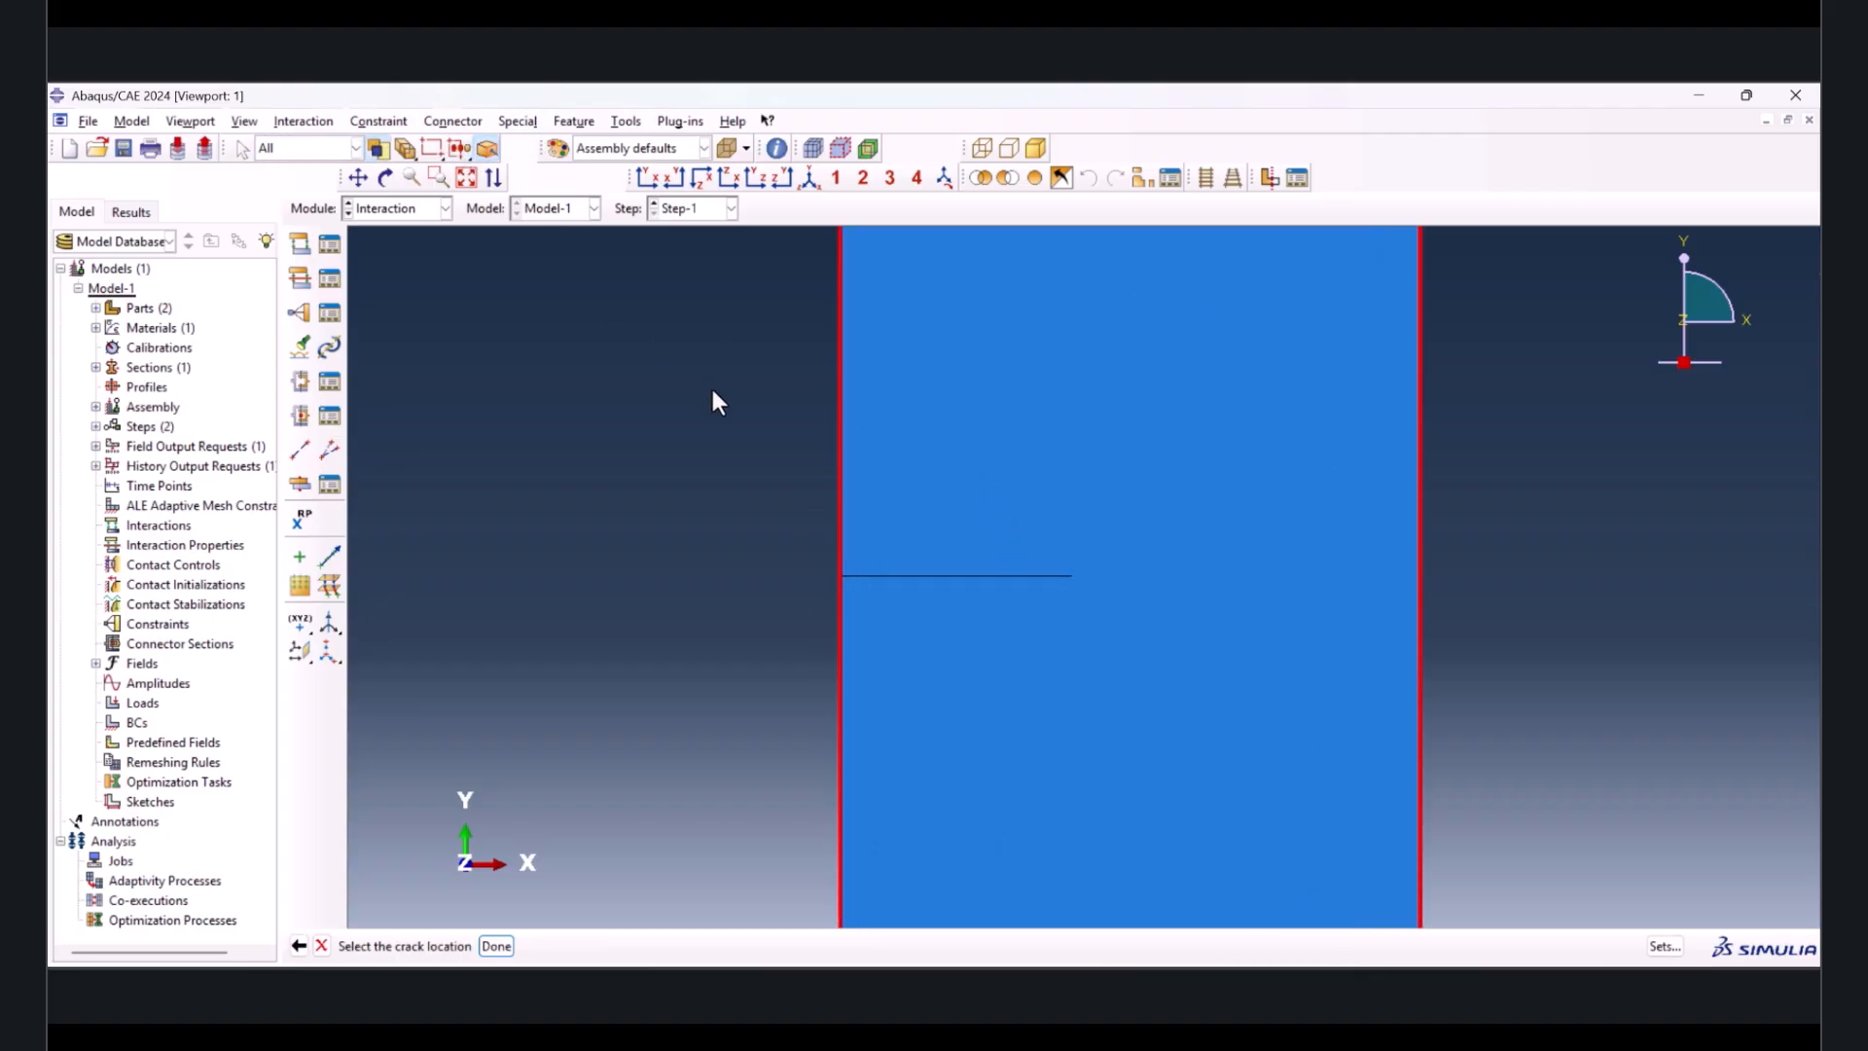
drag(973, 443, 750, 584)
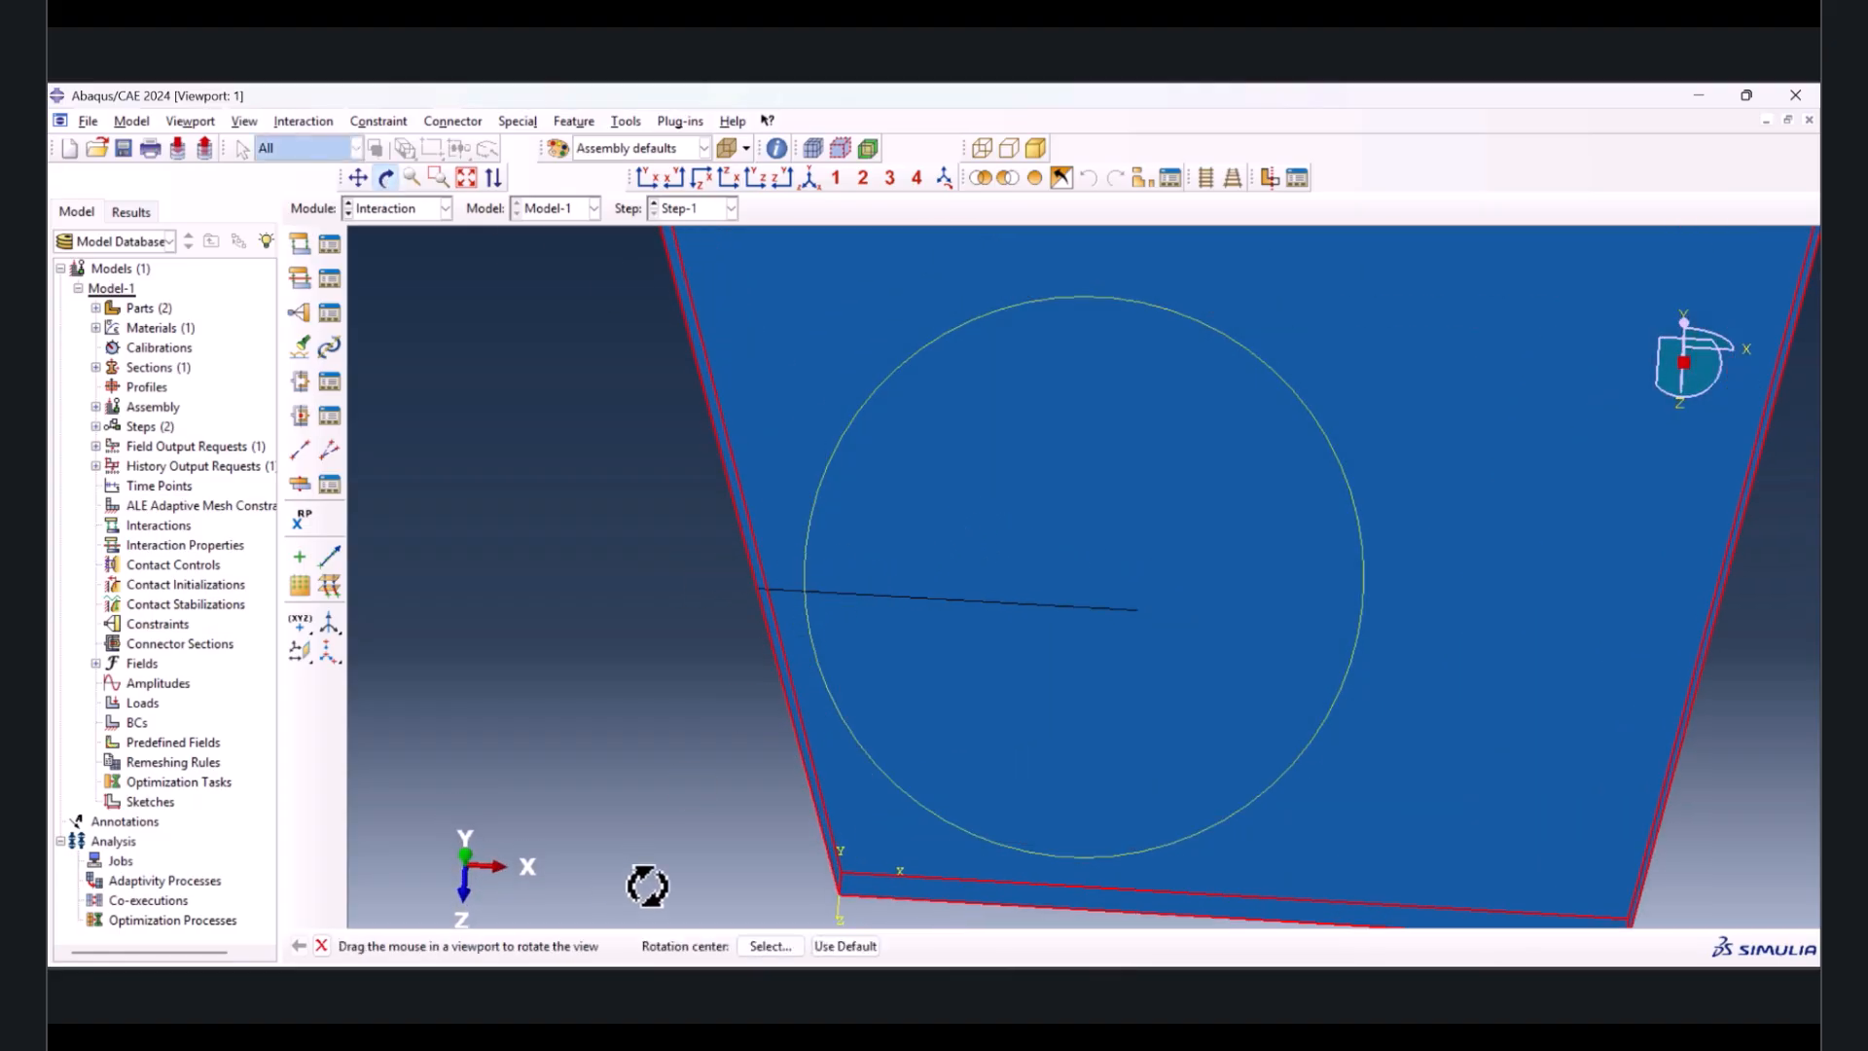
key(Escape)
click(910, 595)
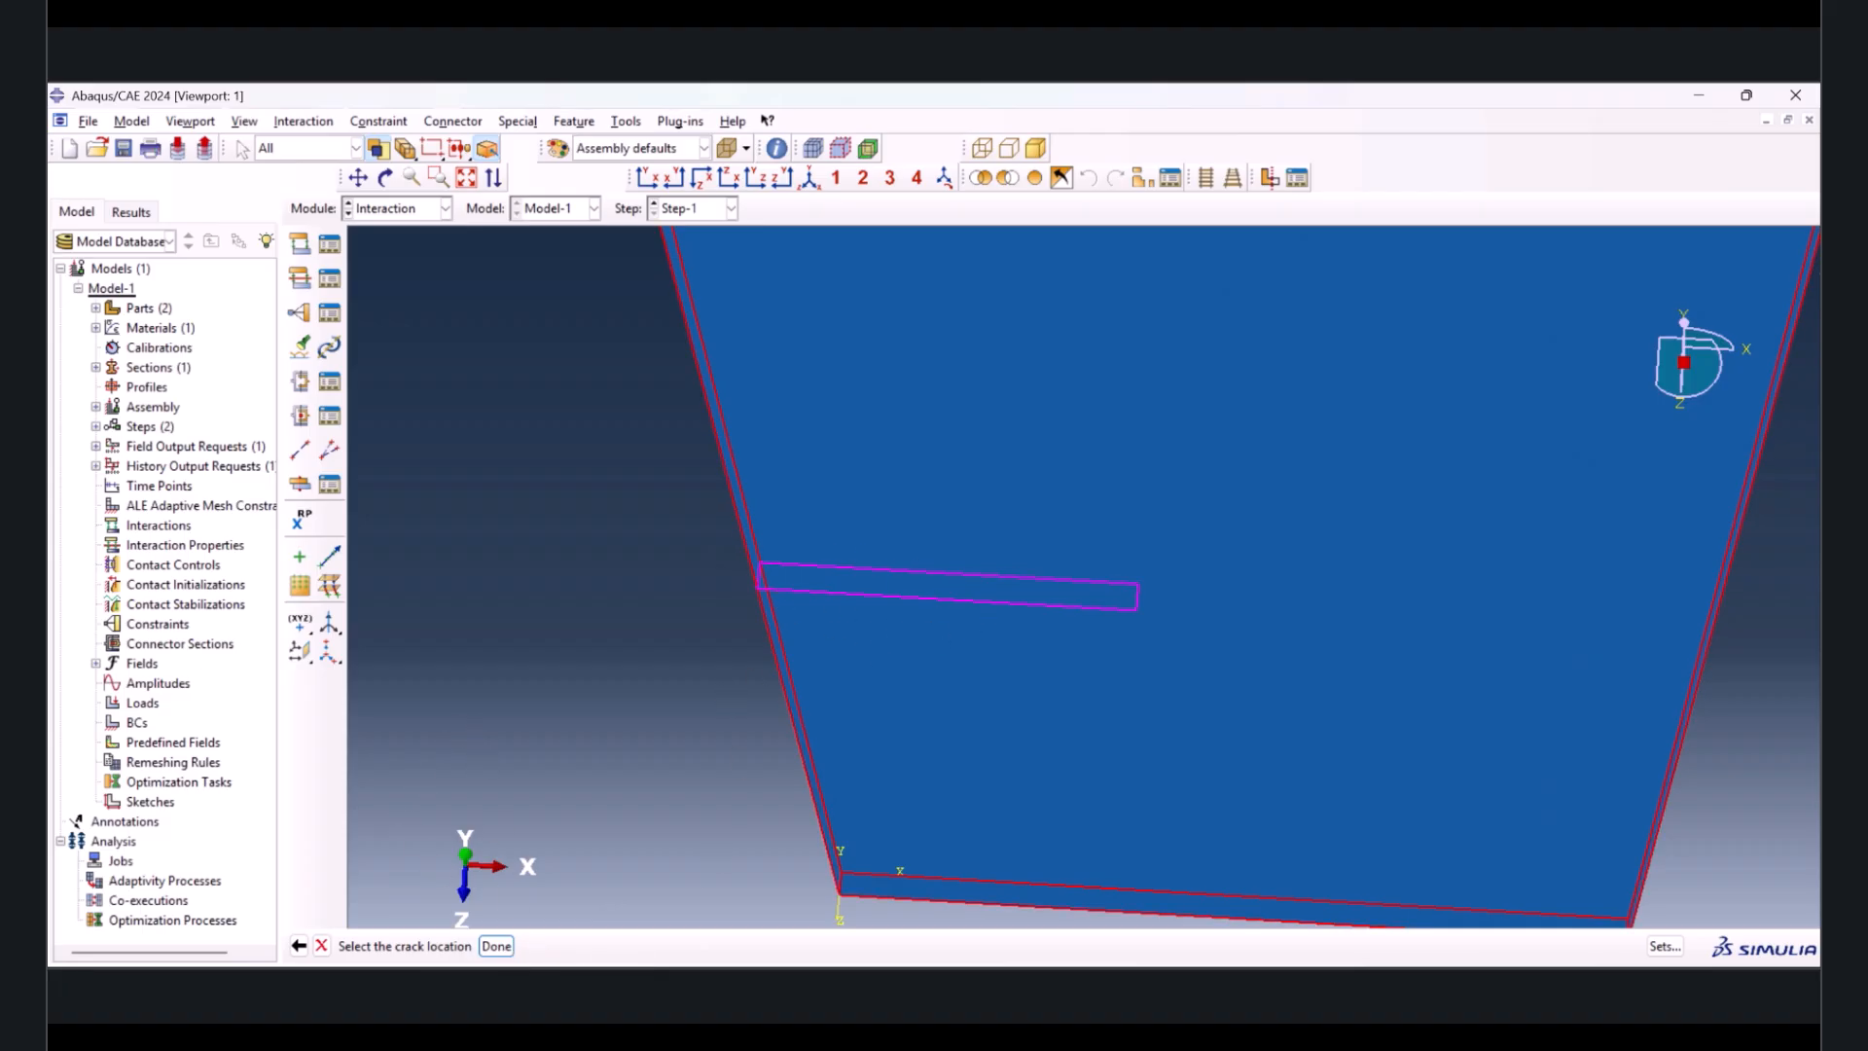
click(495, 945)
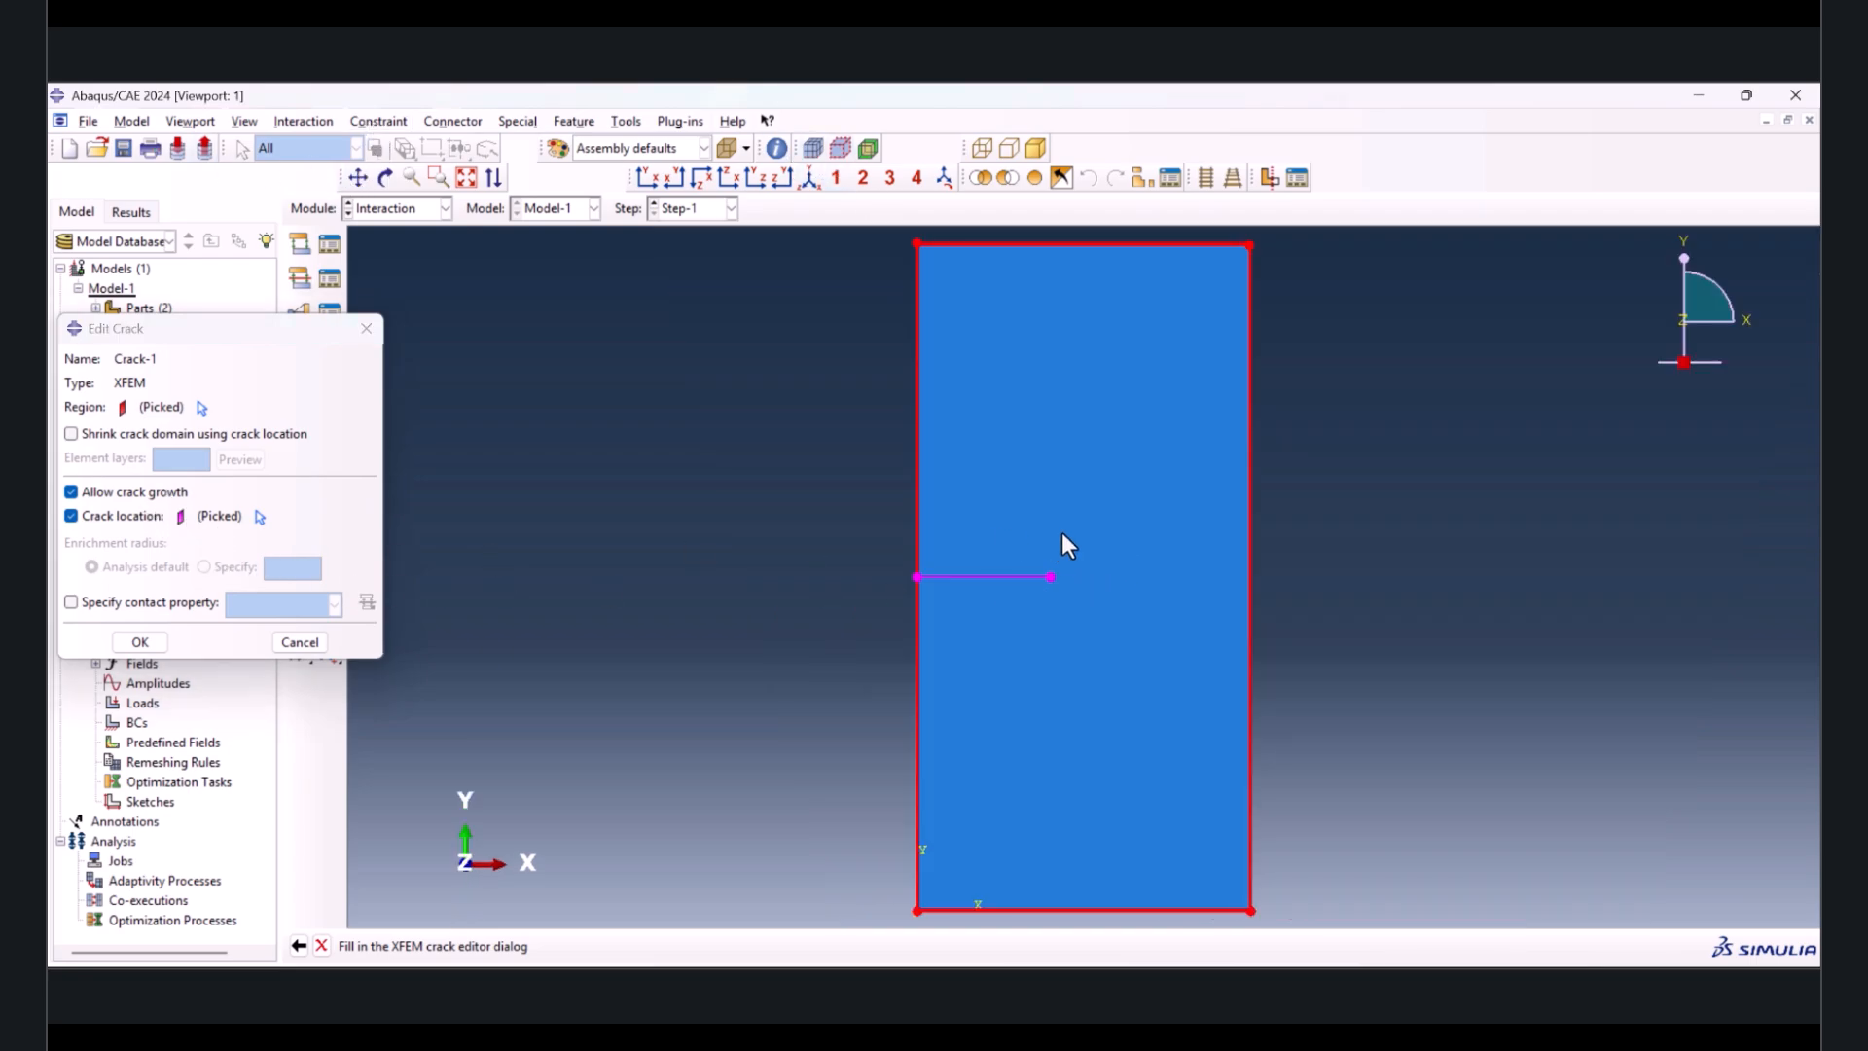
click(138, 640)
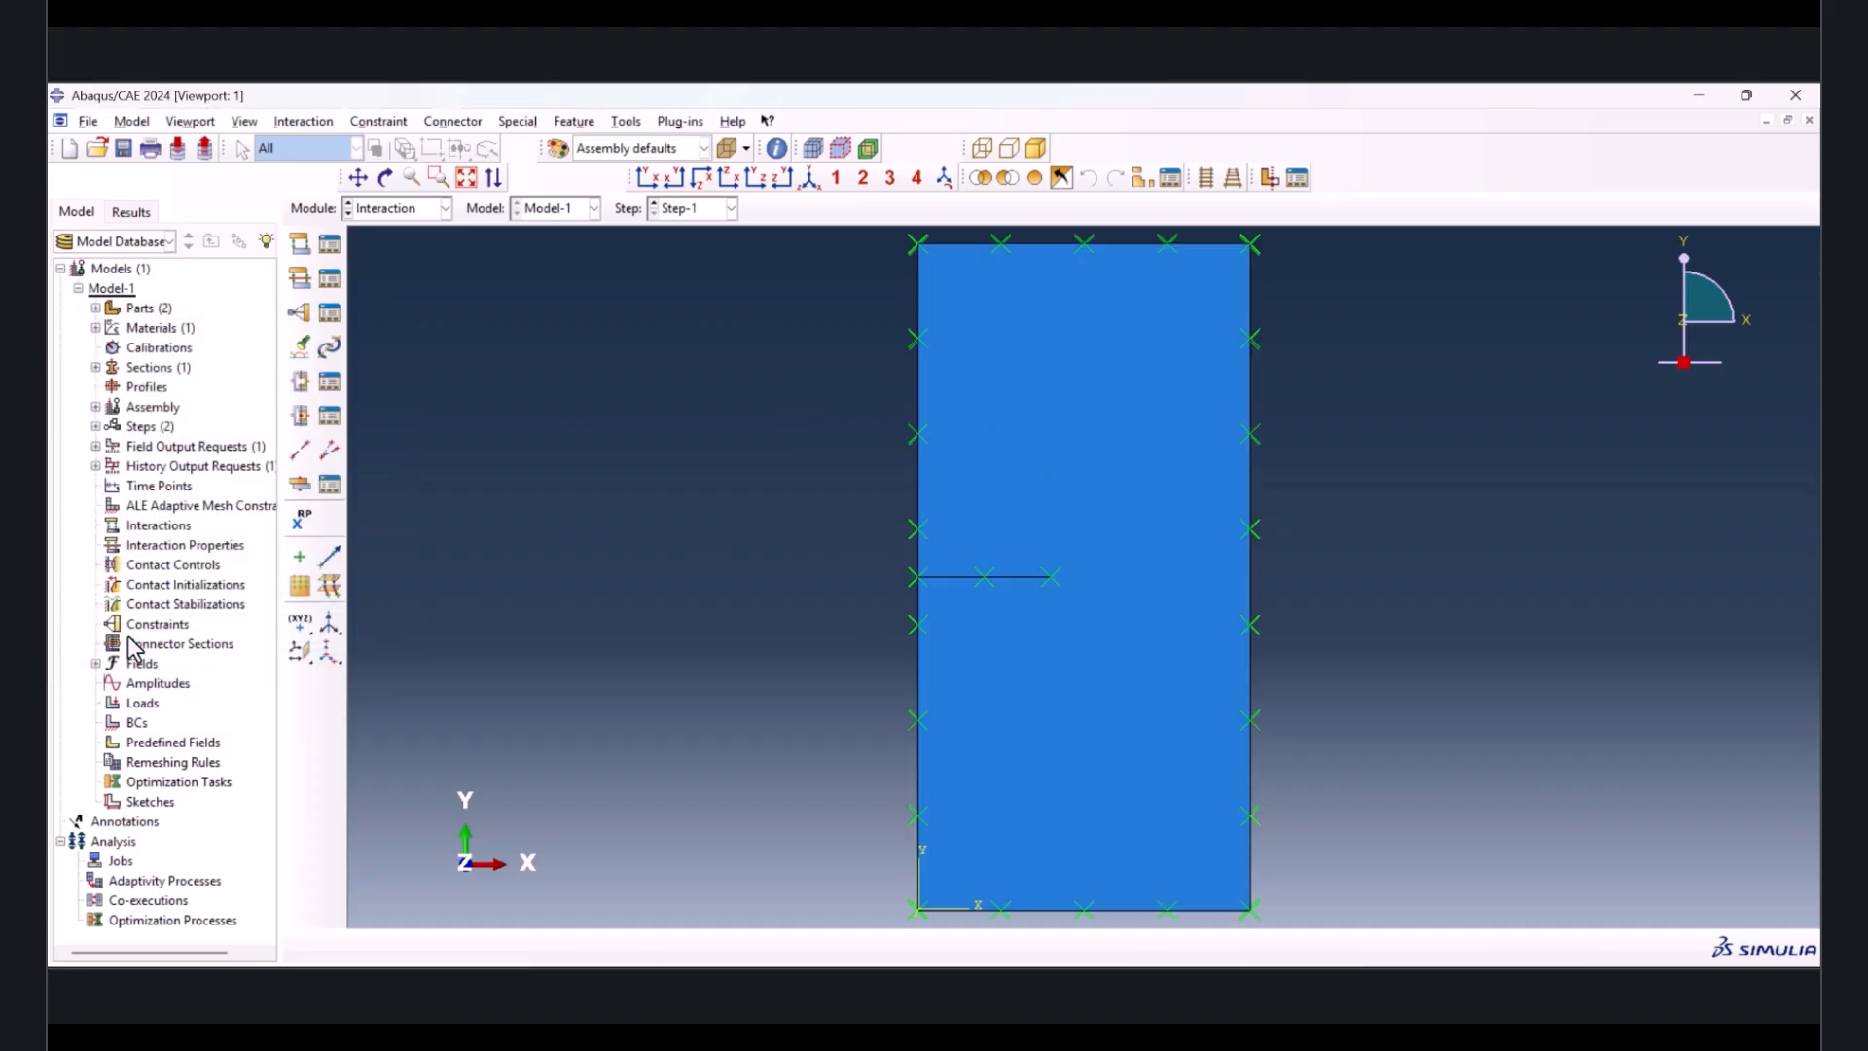
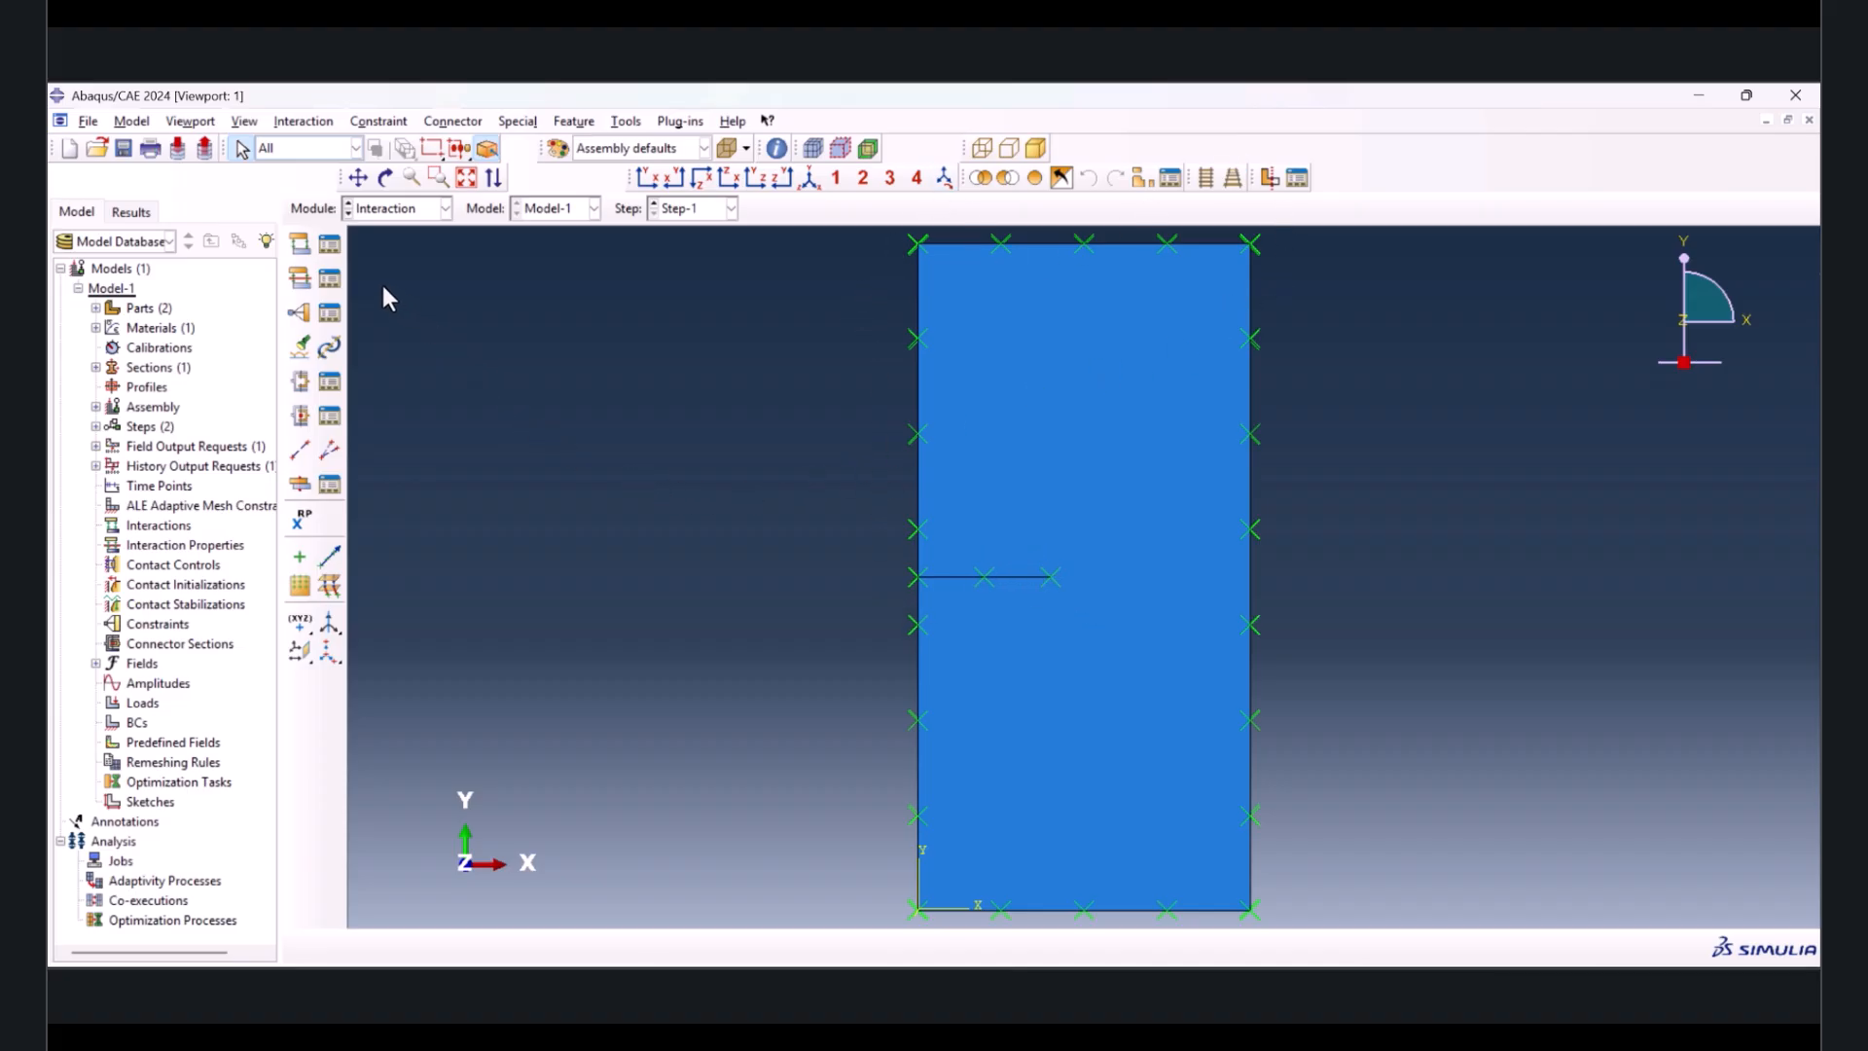
- Create an XFEM crack growth interaction Int-1 in the Initial step for Crack-1 with crack growth allowed
click(307, 253)
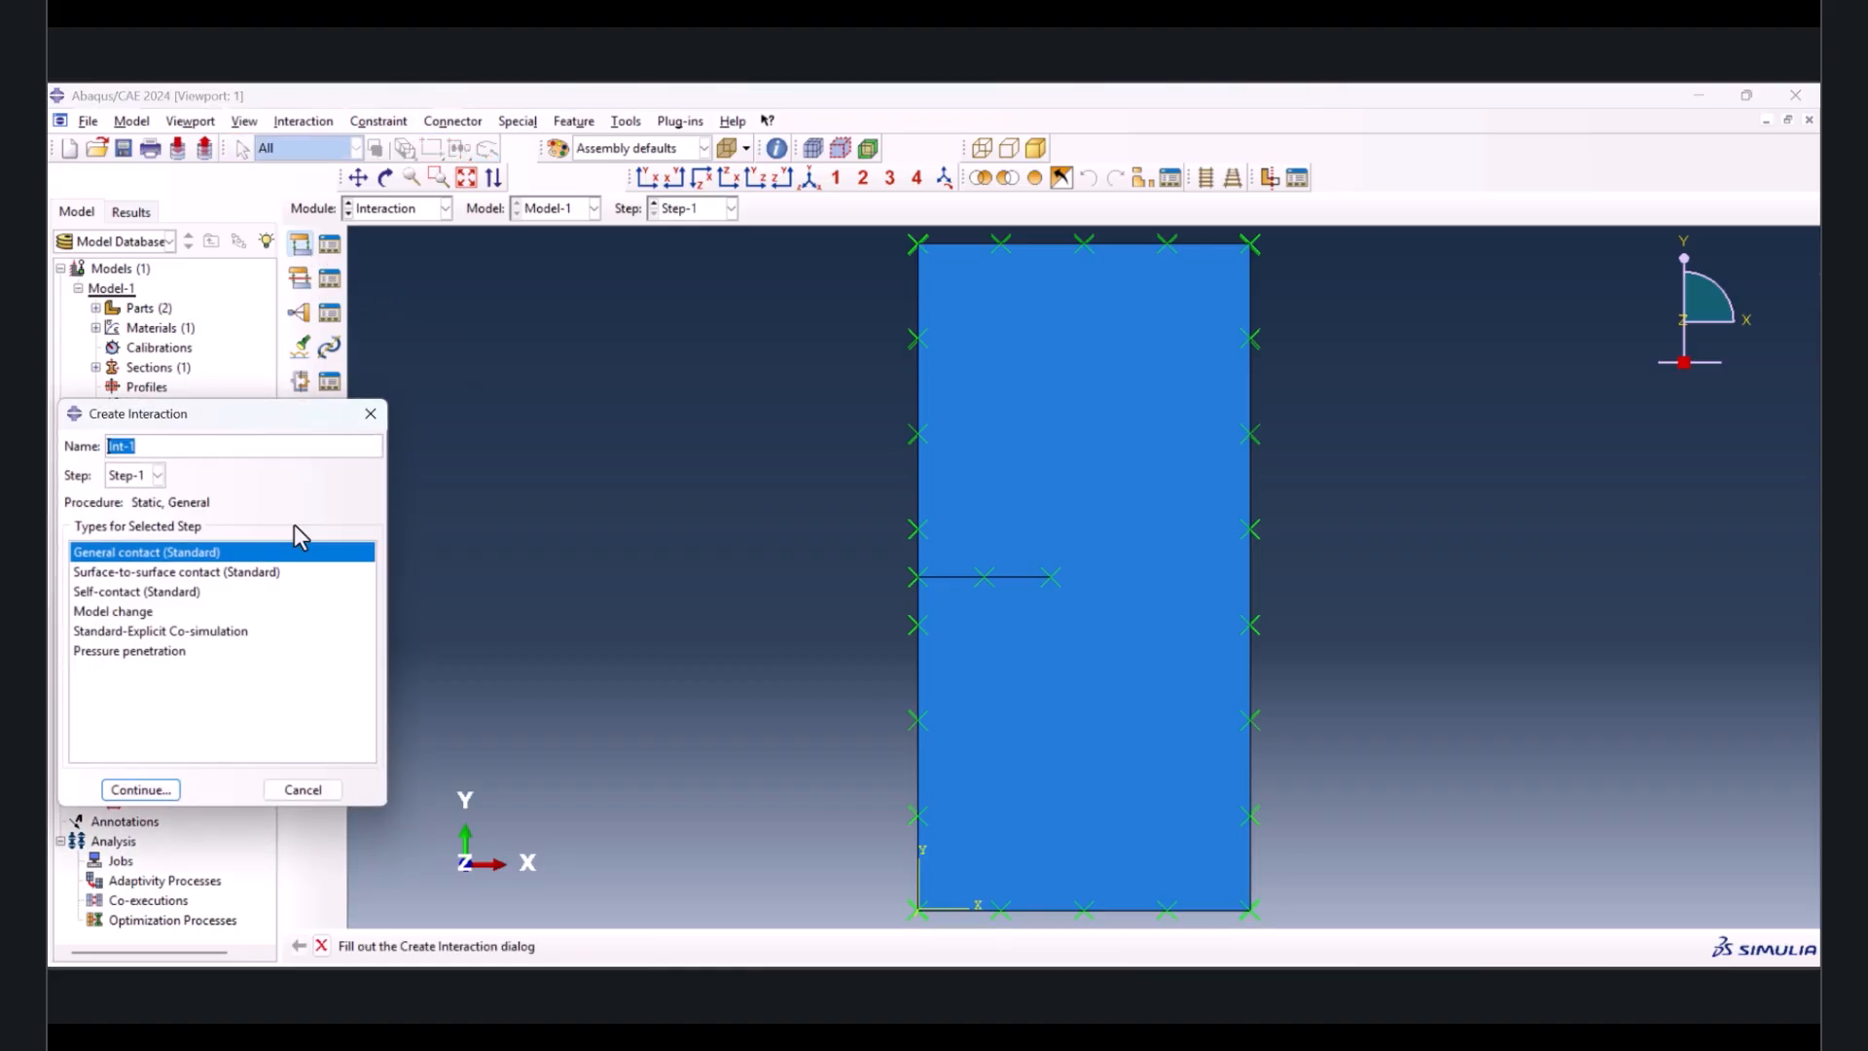
click(151, 476)
click(127, 499)
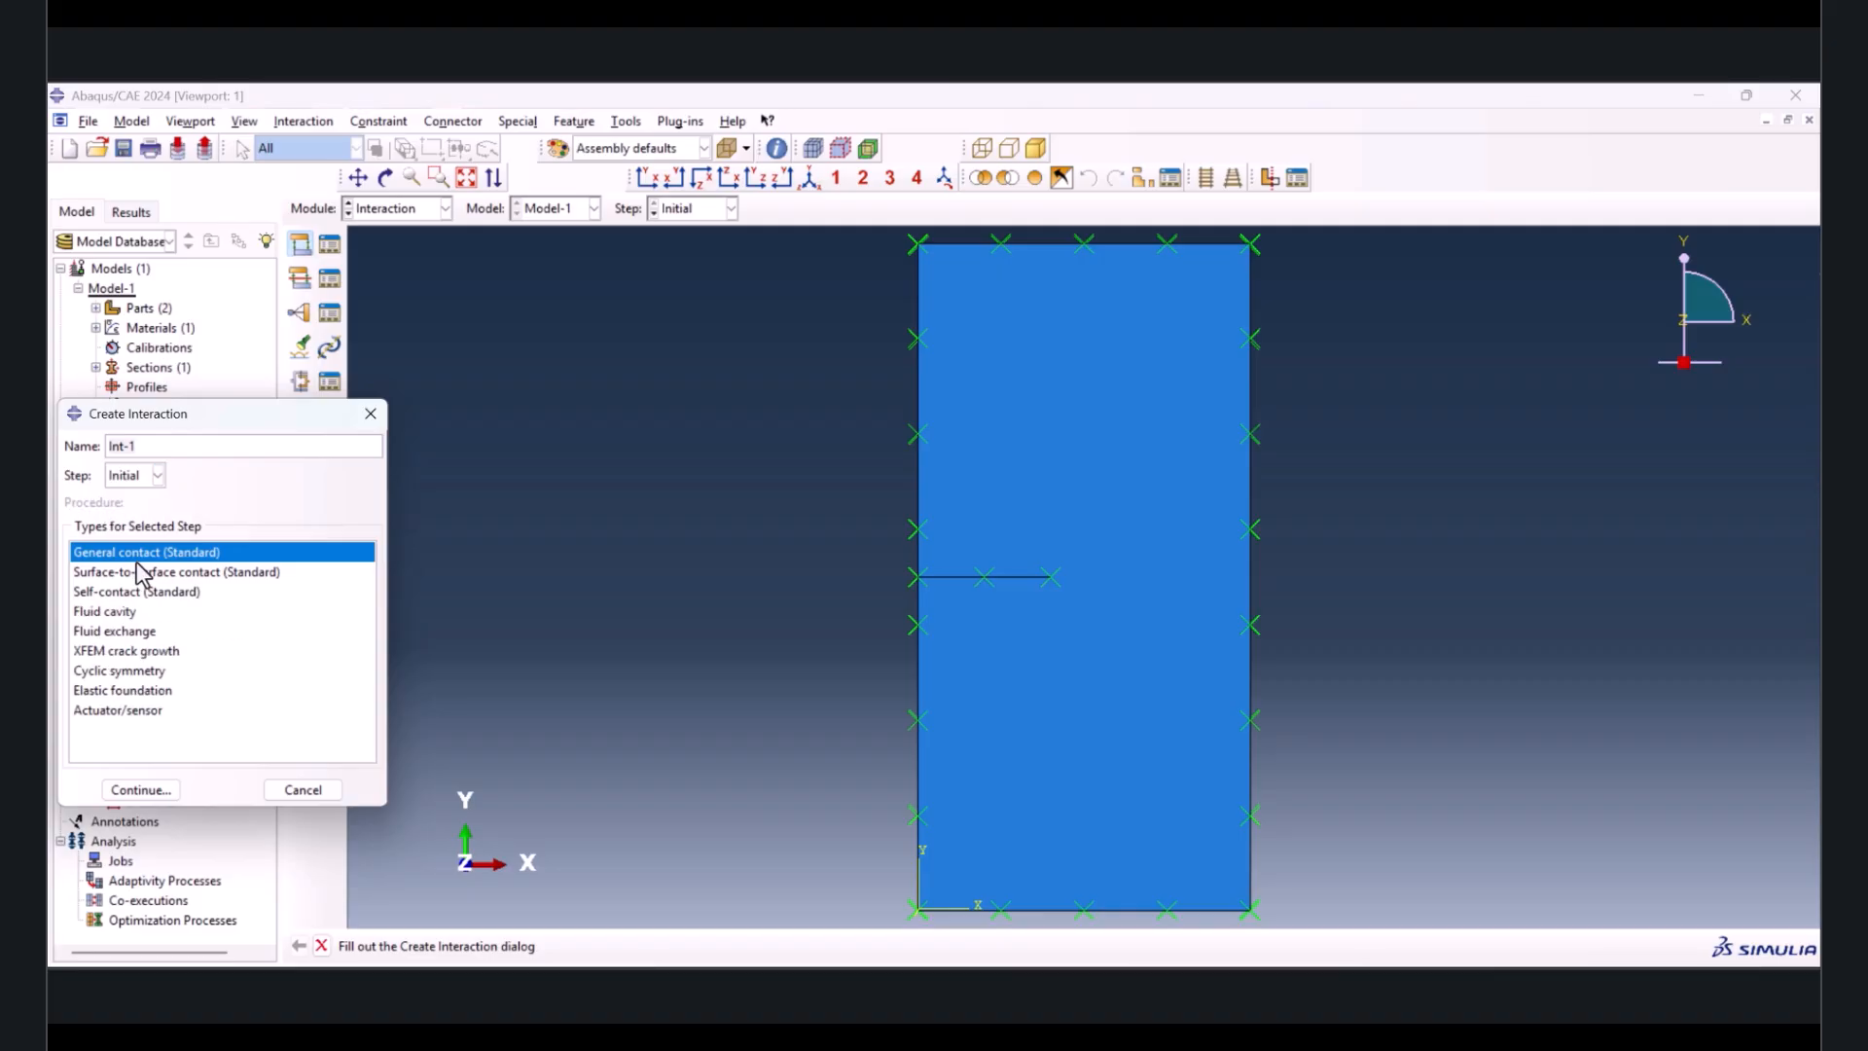
click(123, 653)
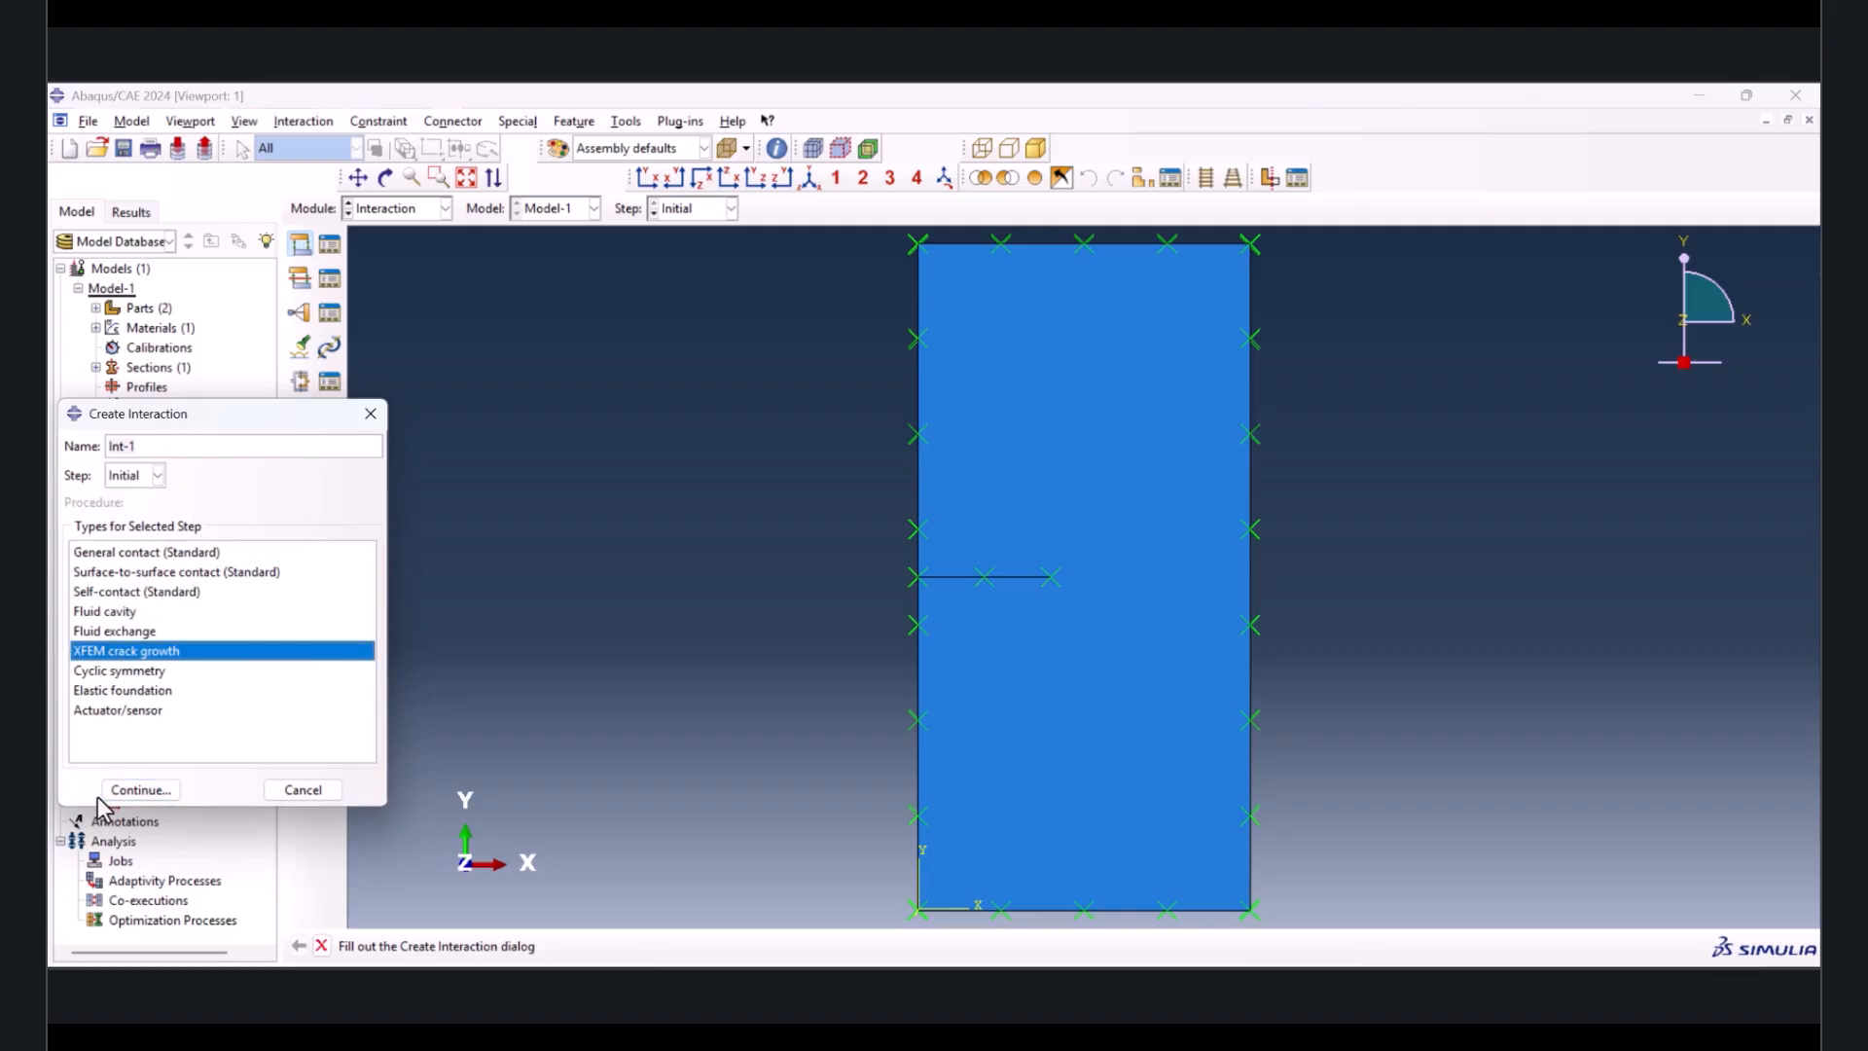
click(136, 788)
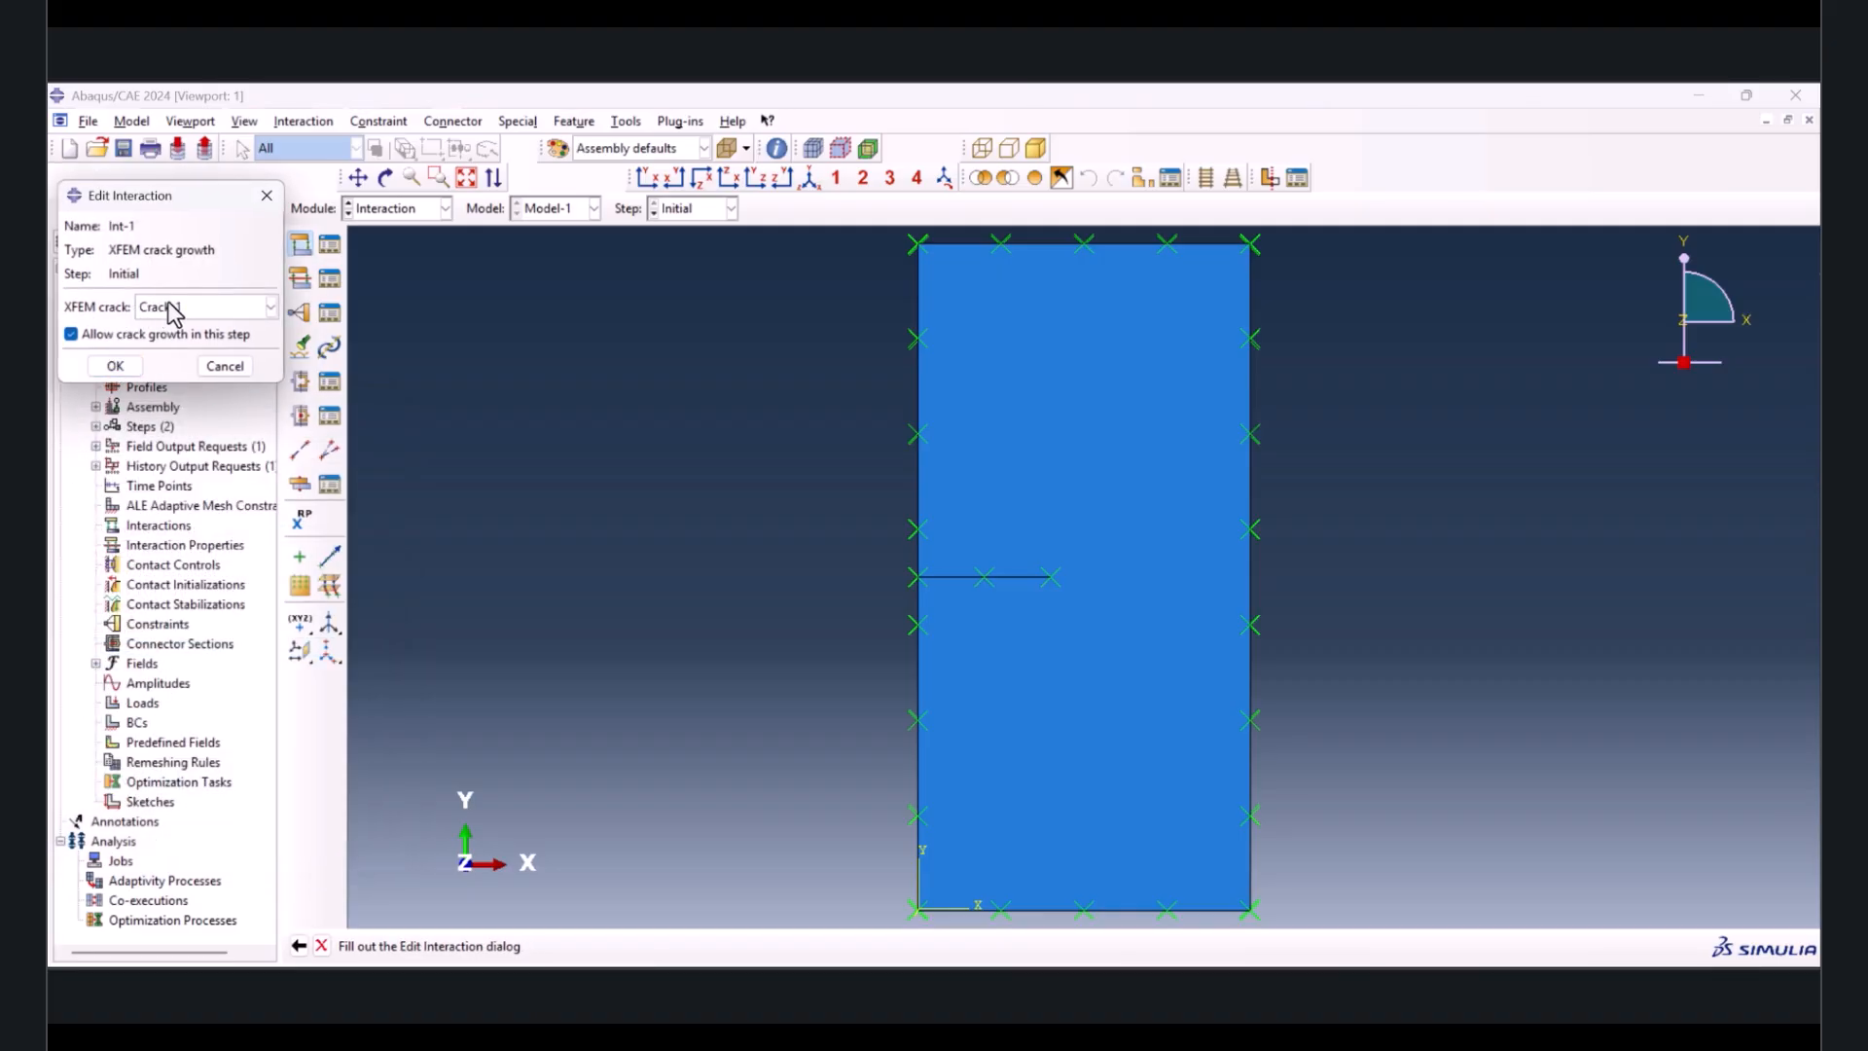
click(115, 366)
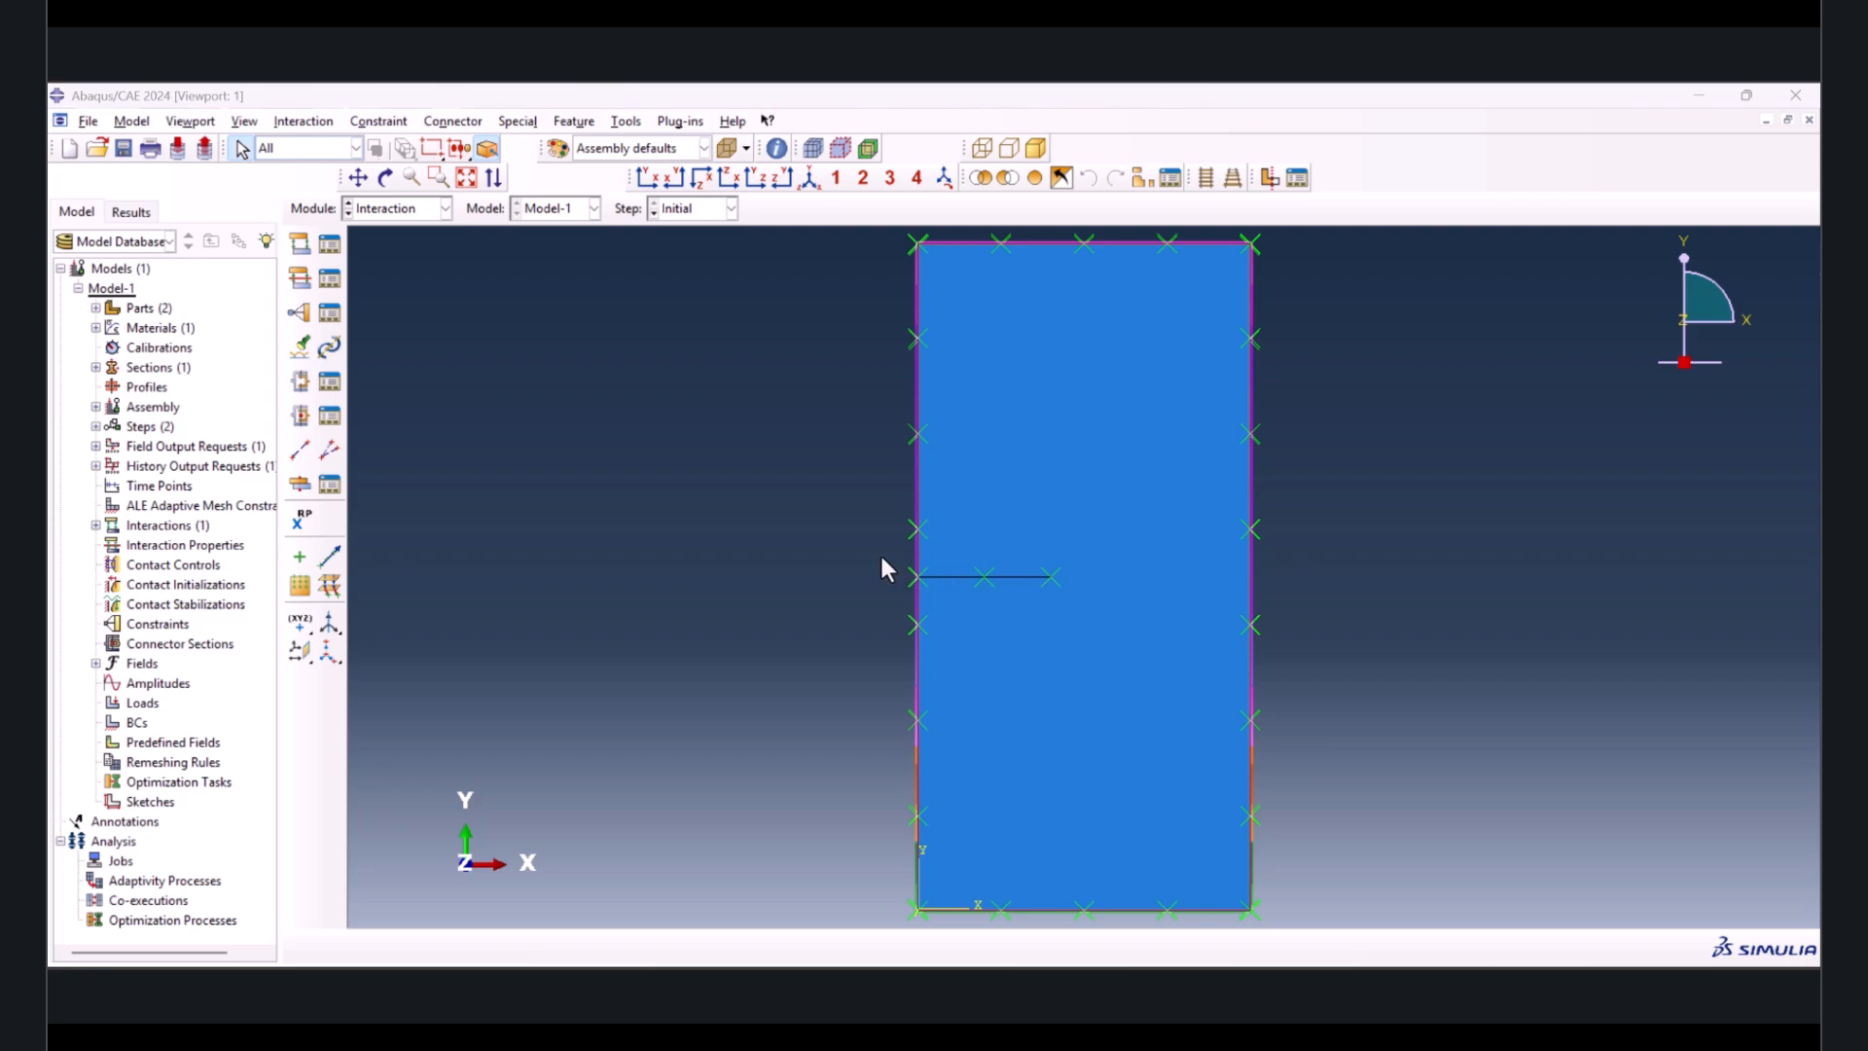
- In the Load module, create Symmetry/Antisymmetry/Encastre boundary condition BC-1 in the Initial step and assign the plate's bottom face as its region
click(393, 208)
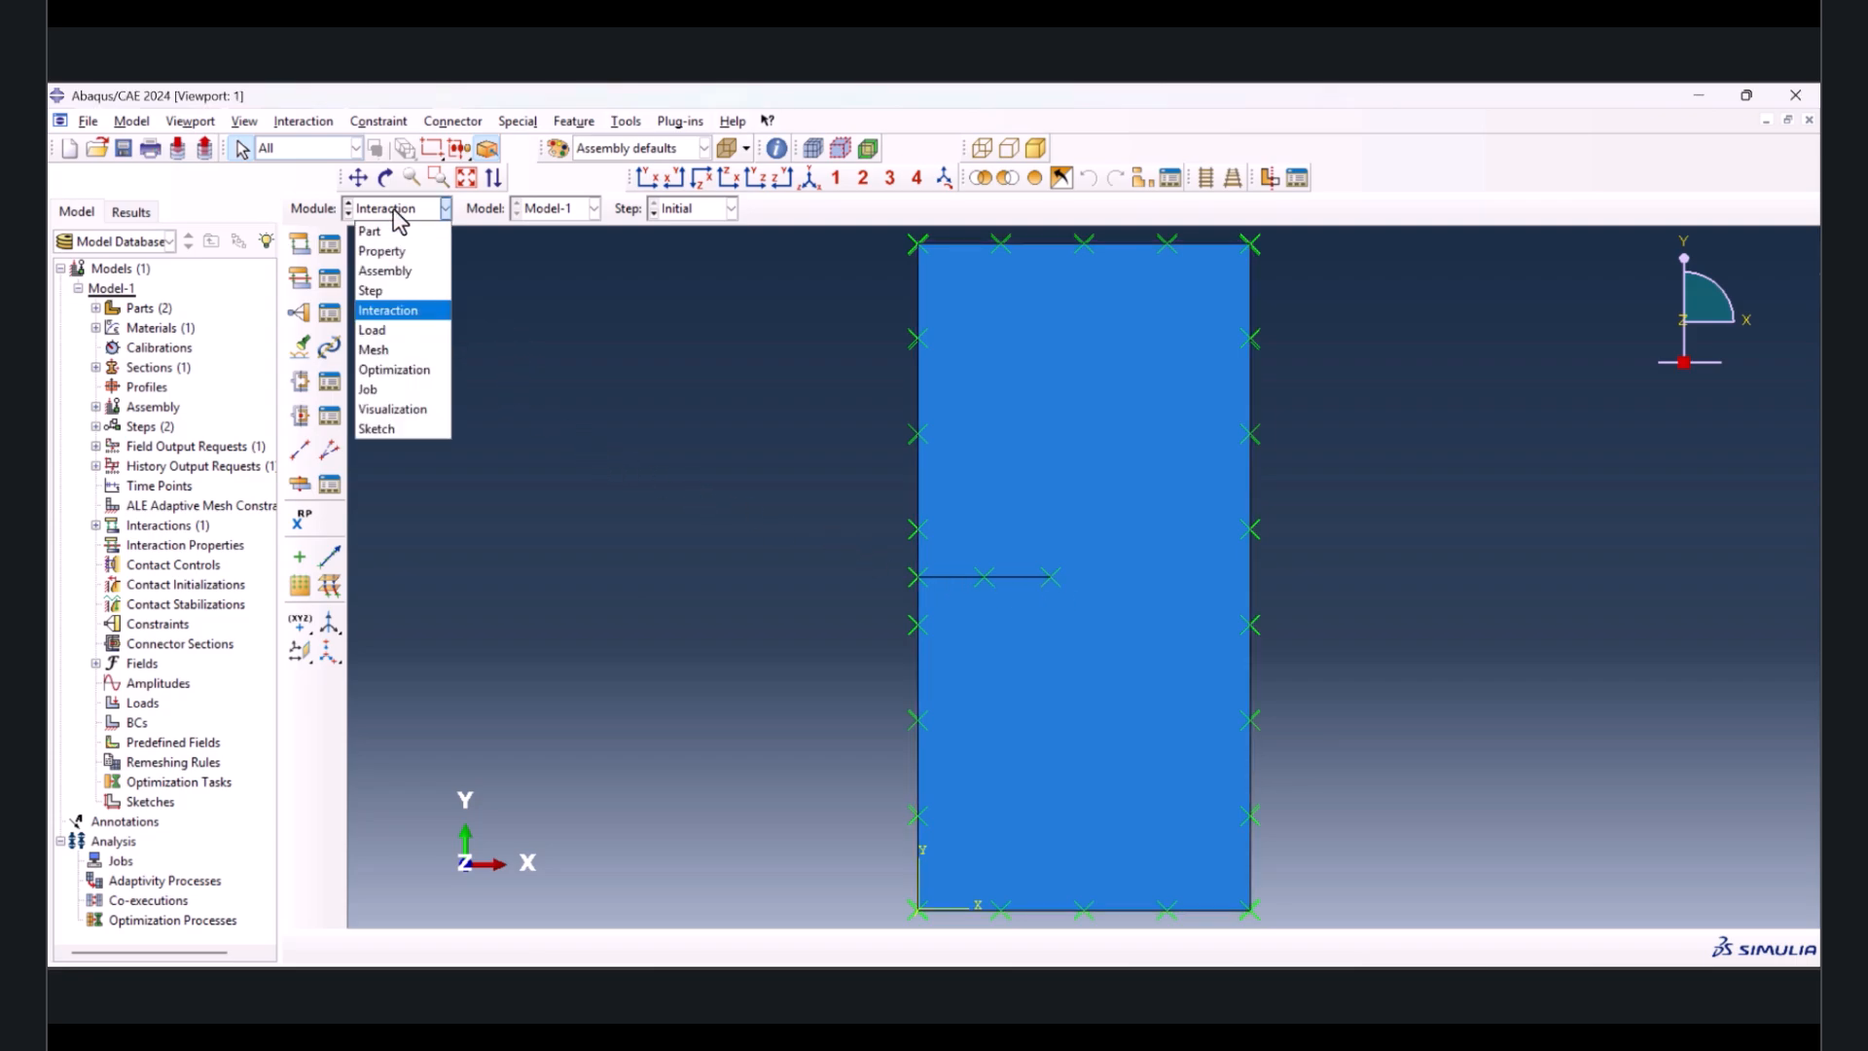
click(393, 333)
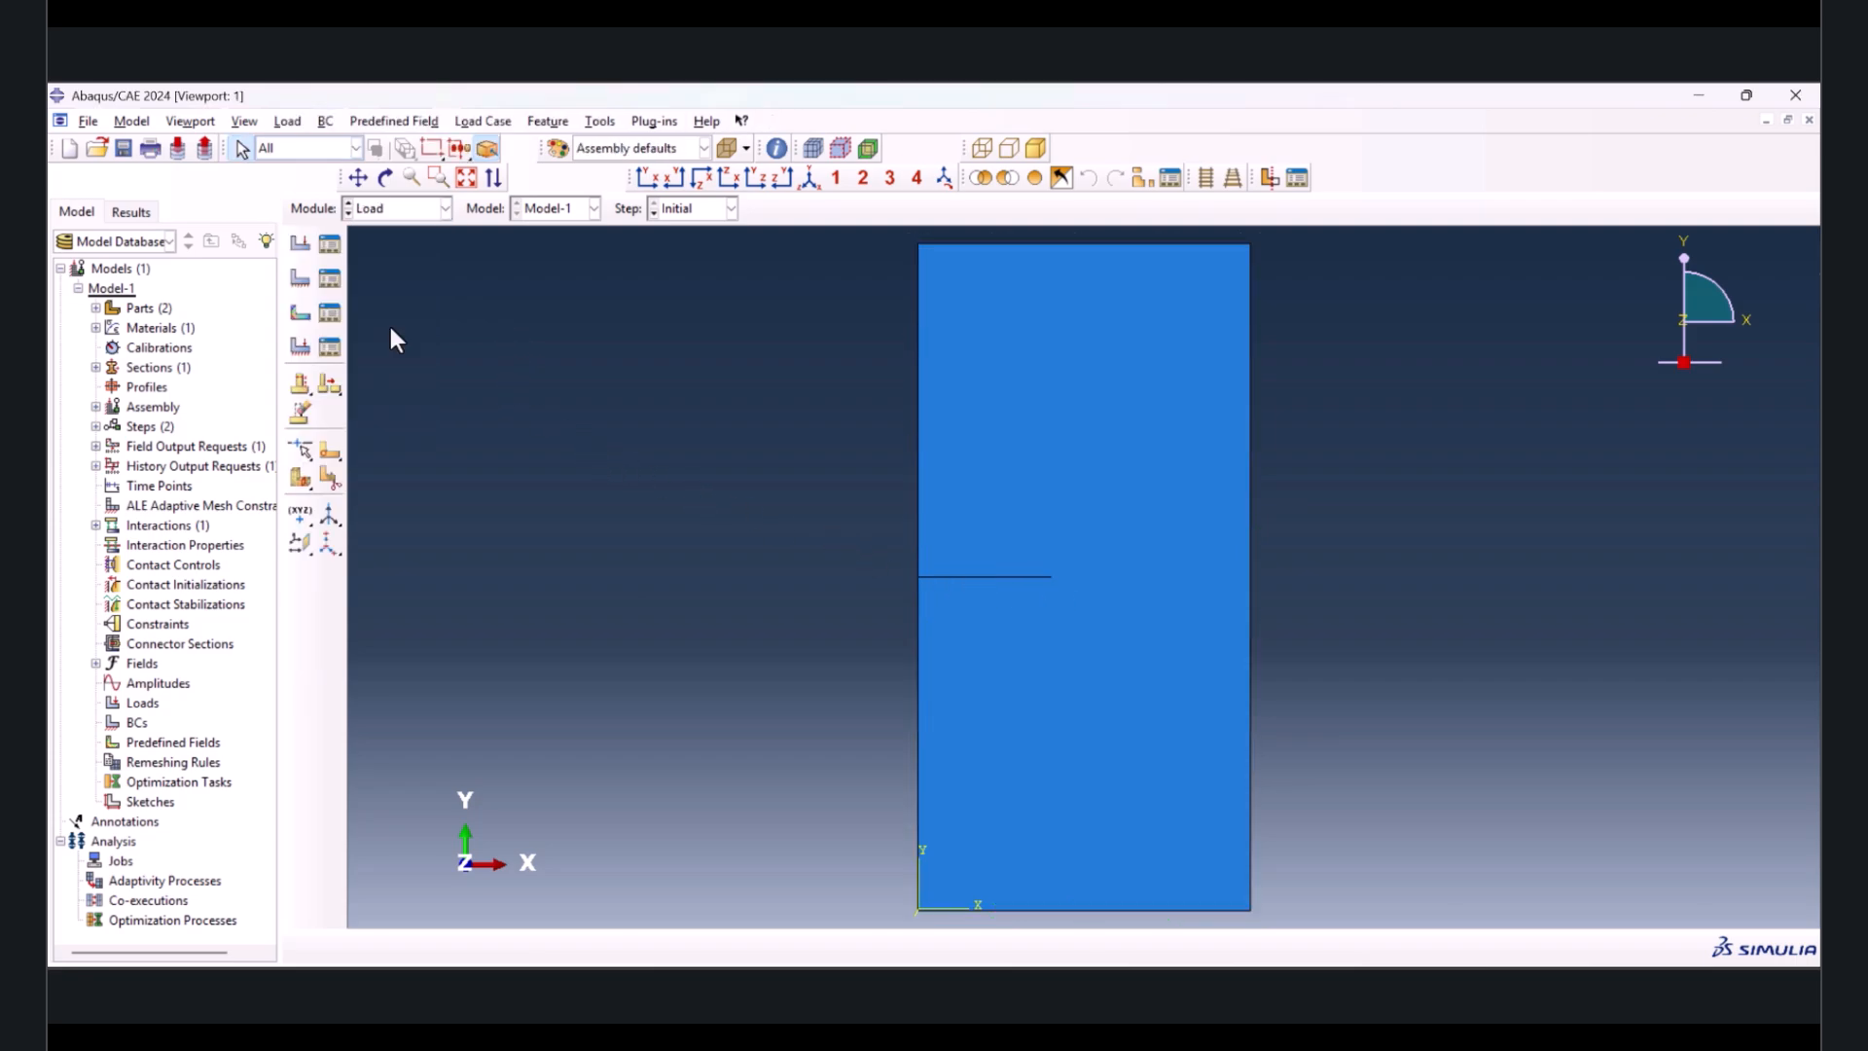
click(331, 279)
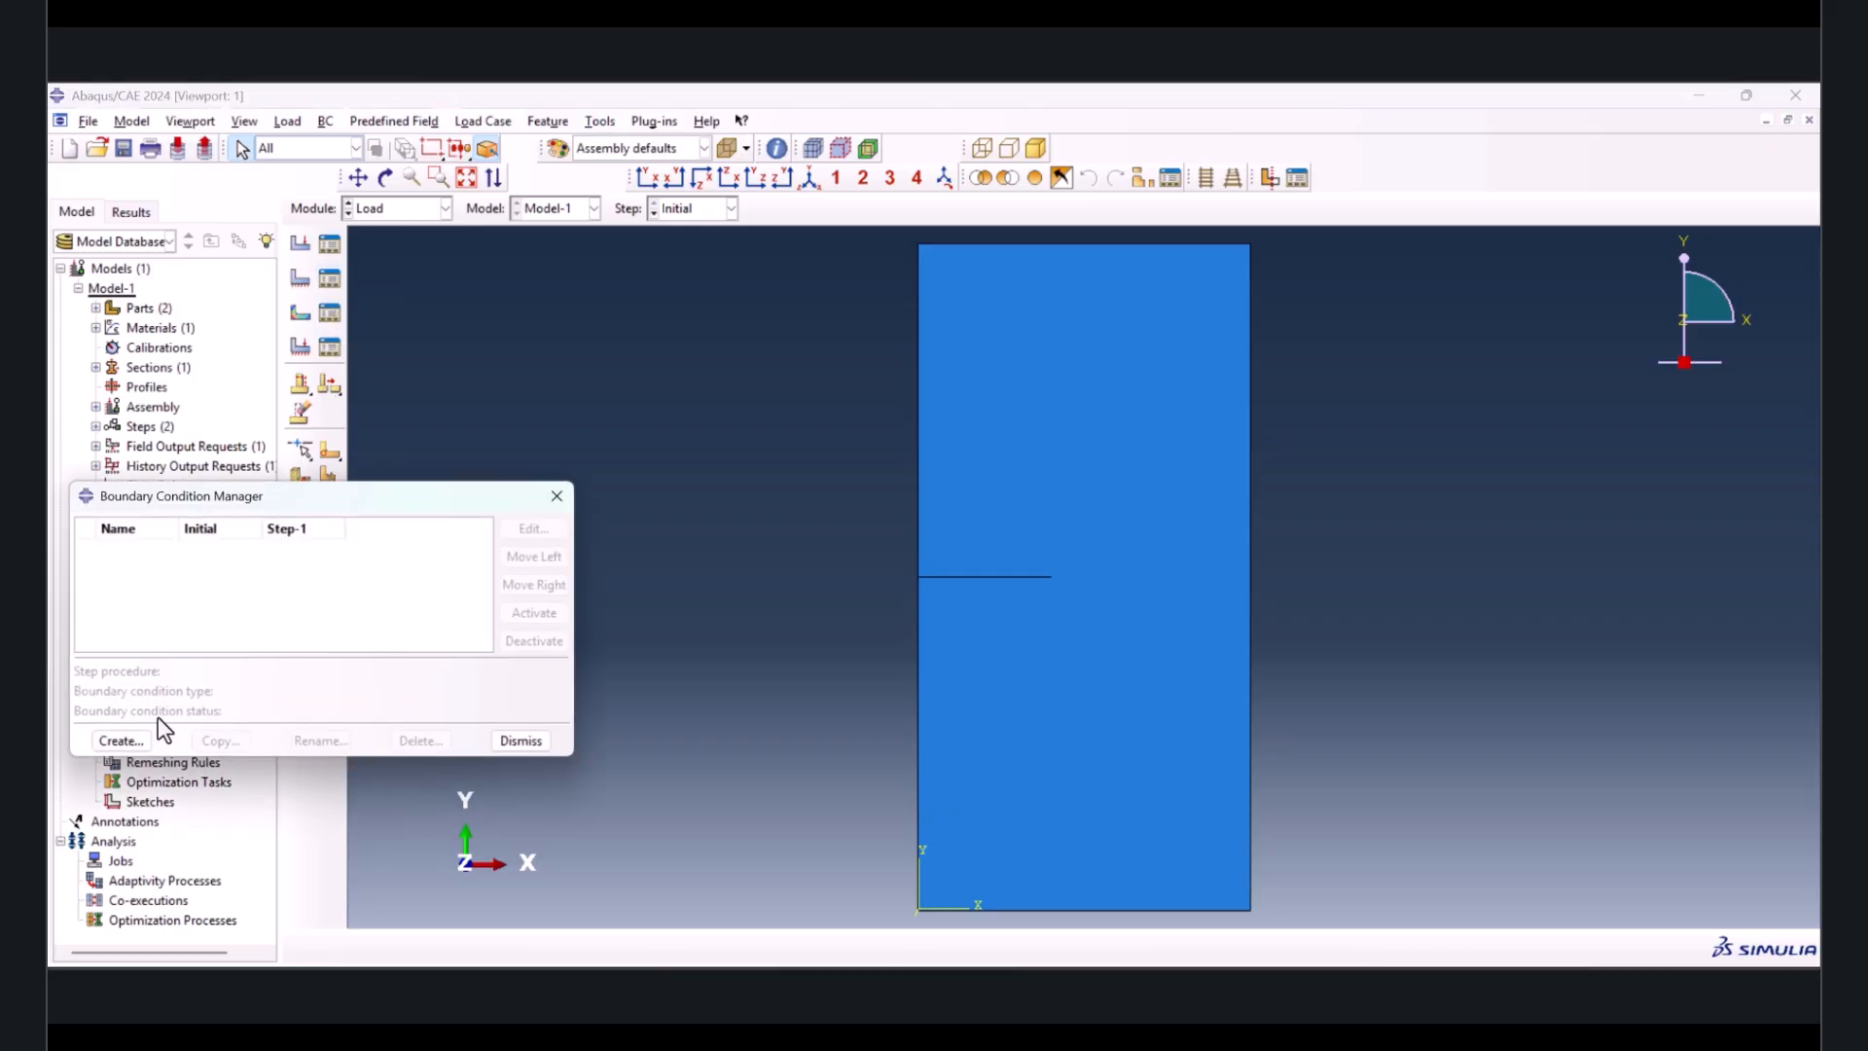
click(141, 737)
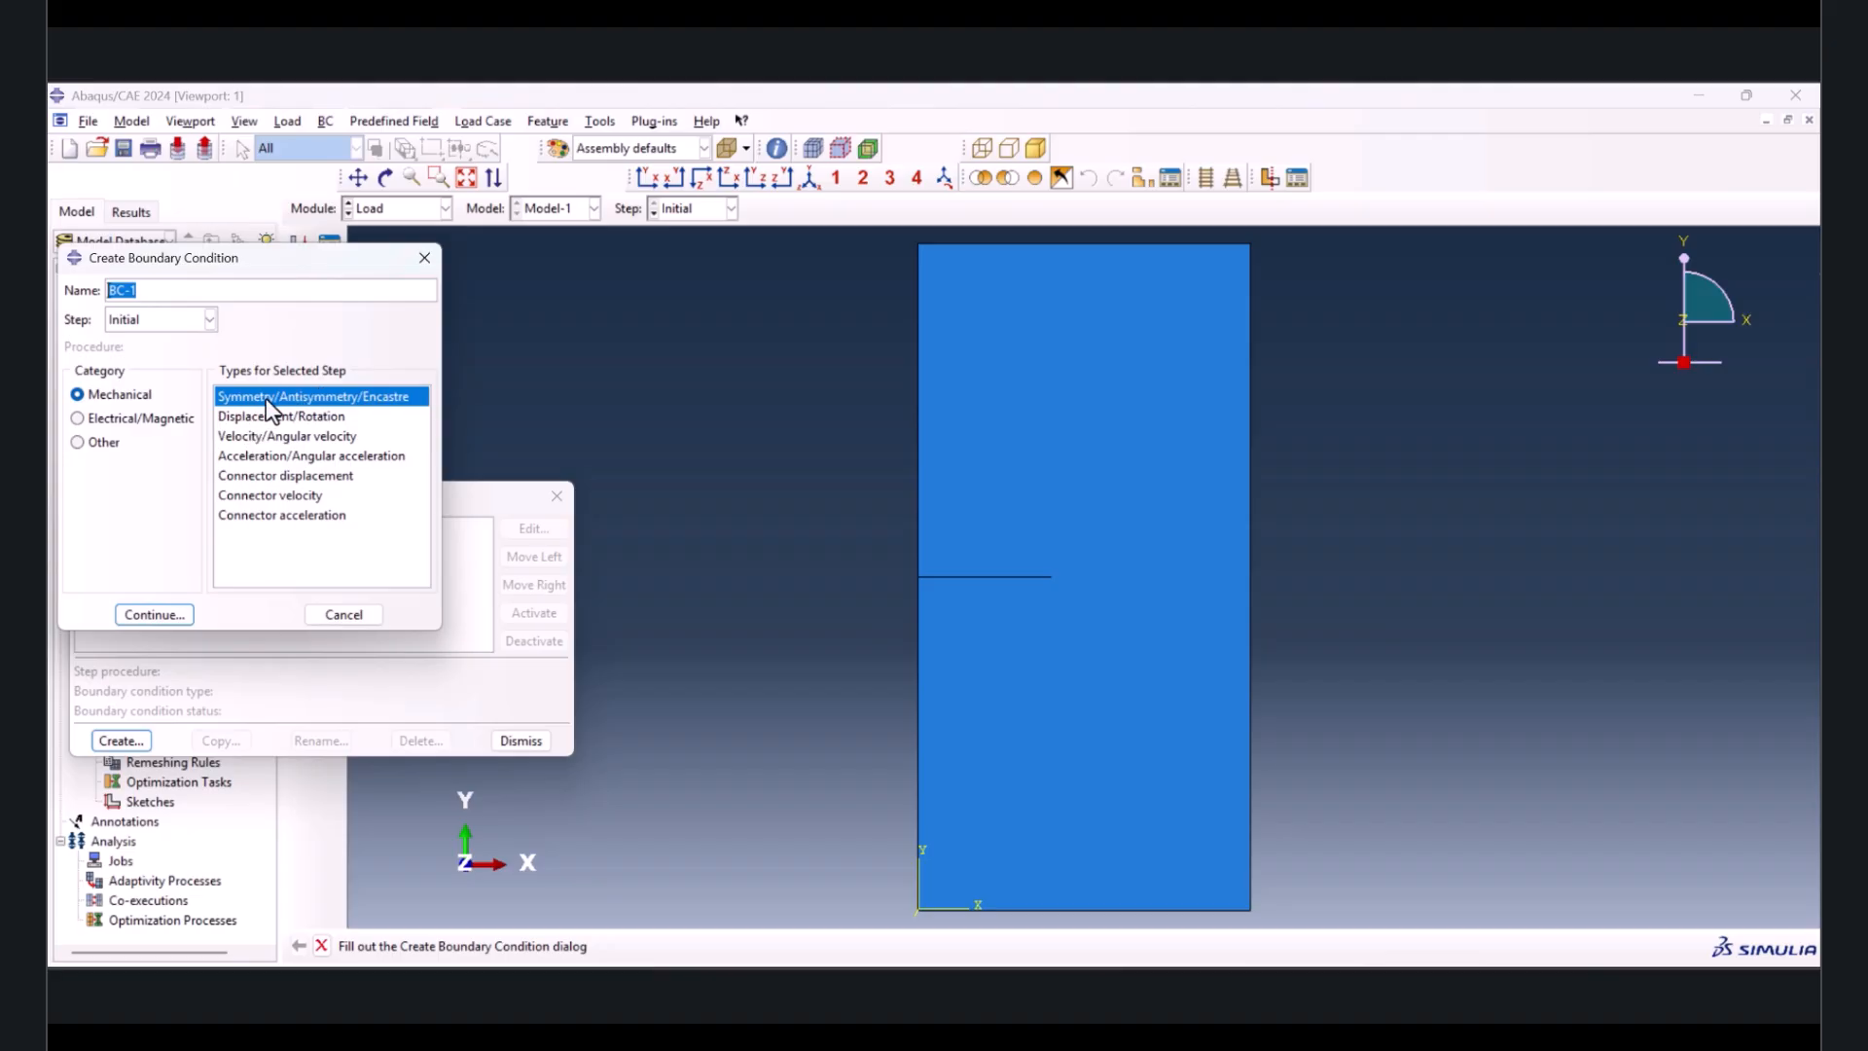
click(158, 615)
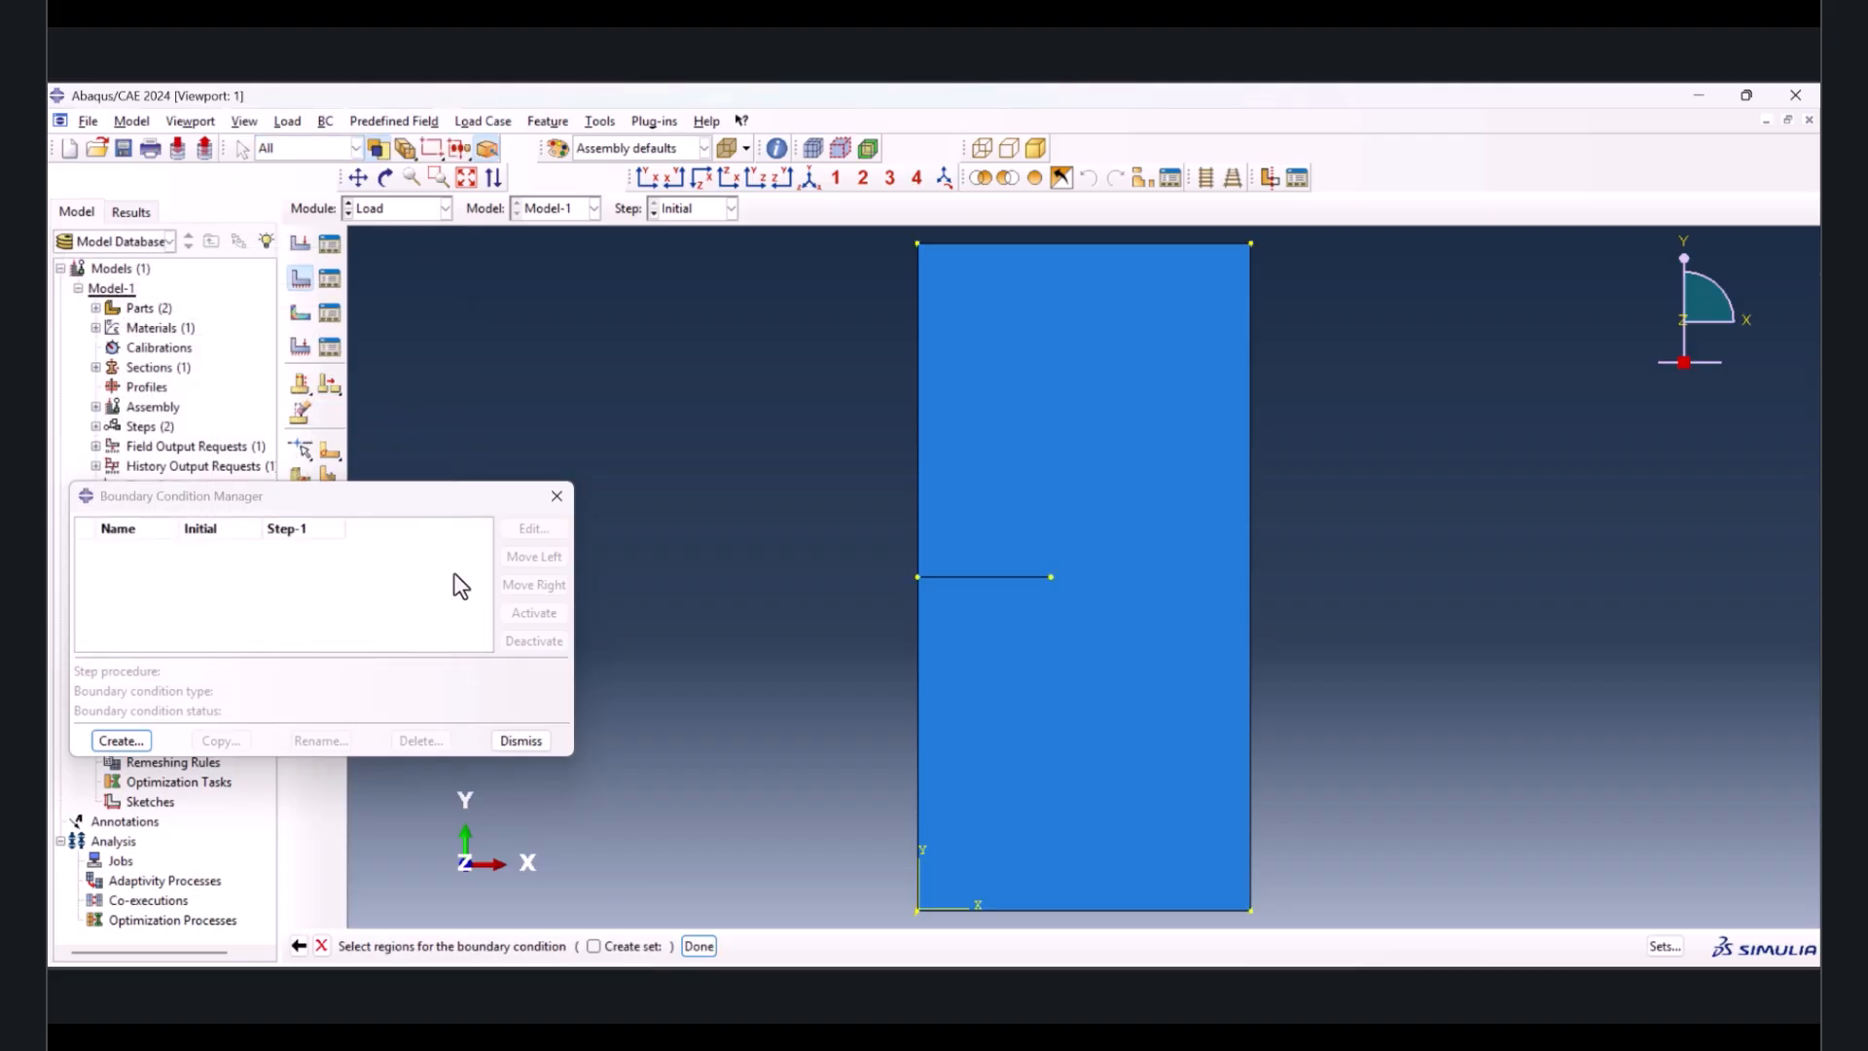
drag(881, 871, 1362, 926)
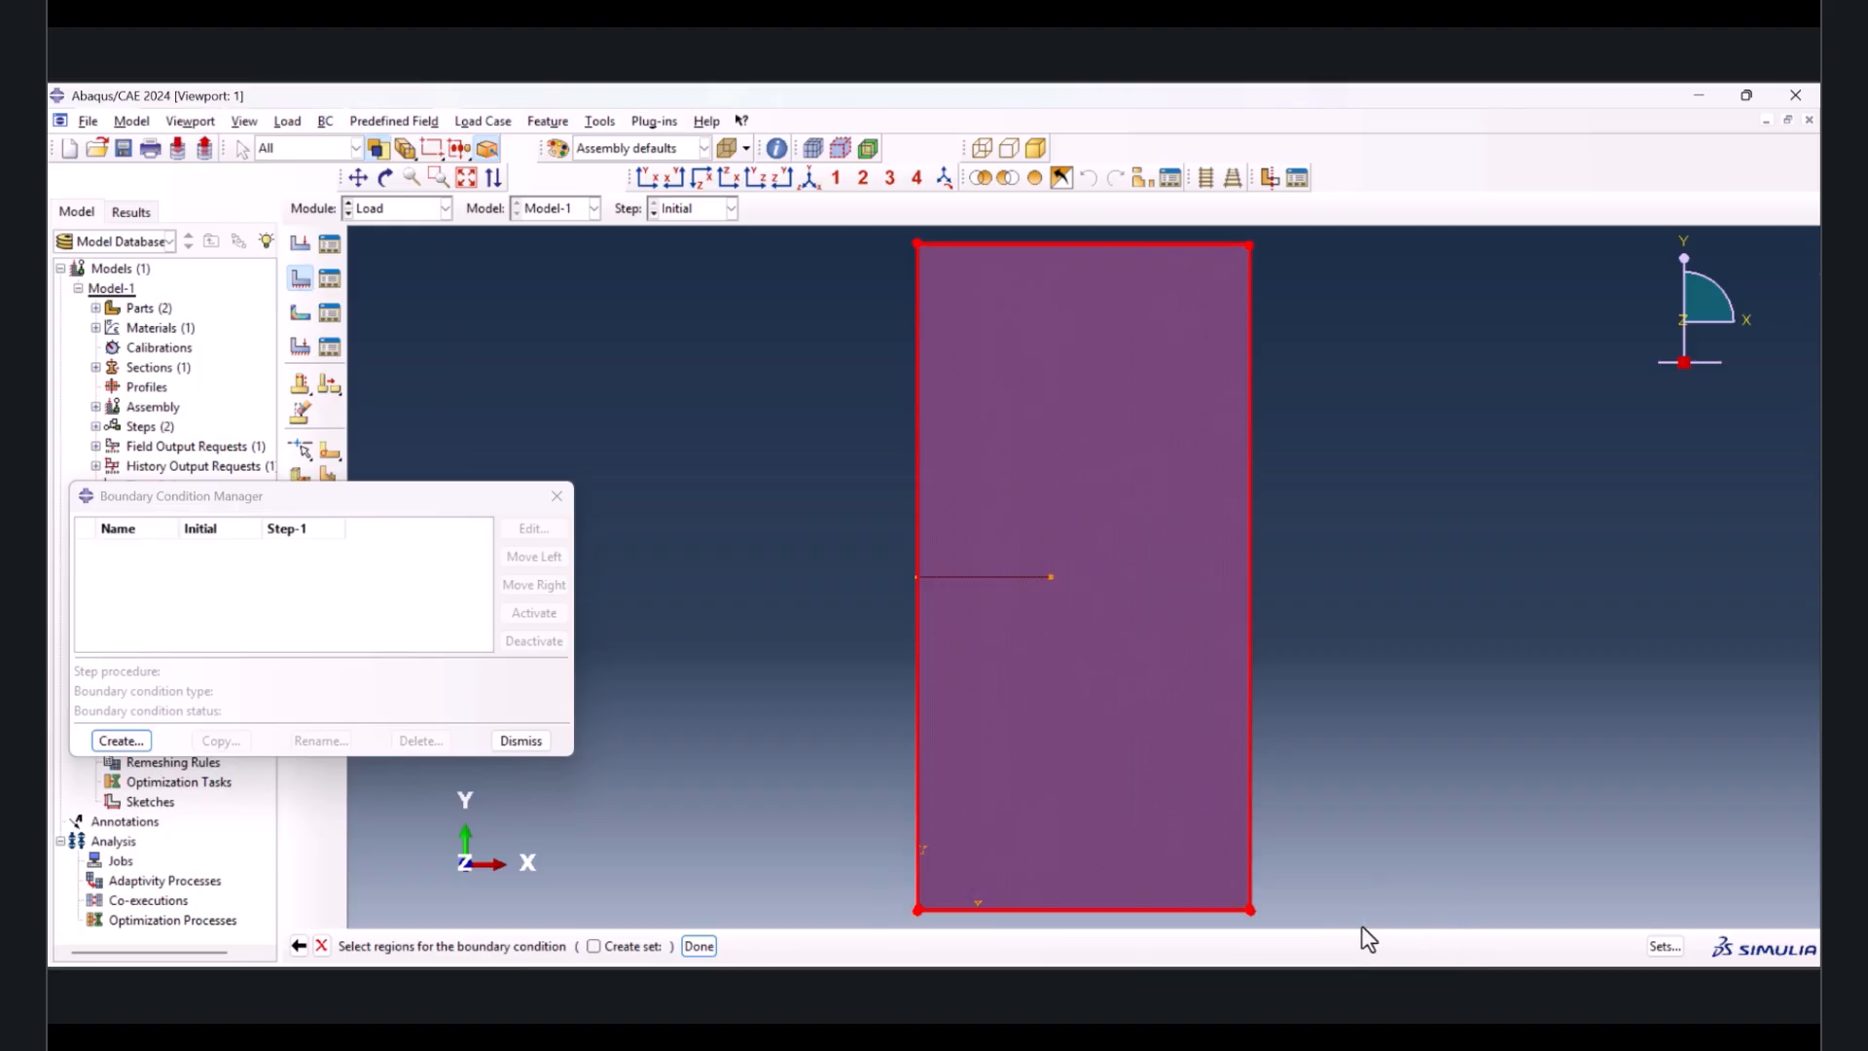
drag(1314, 232, 712, 633)
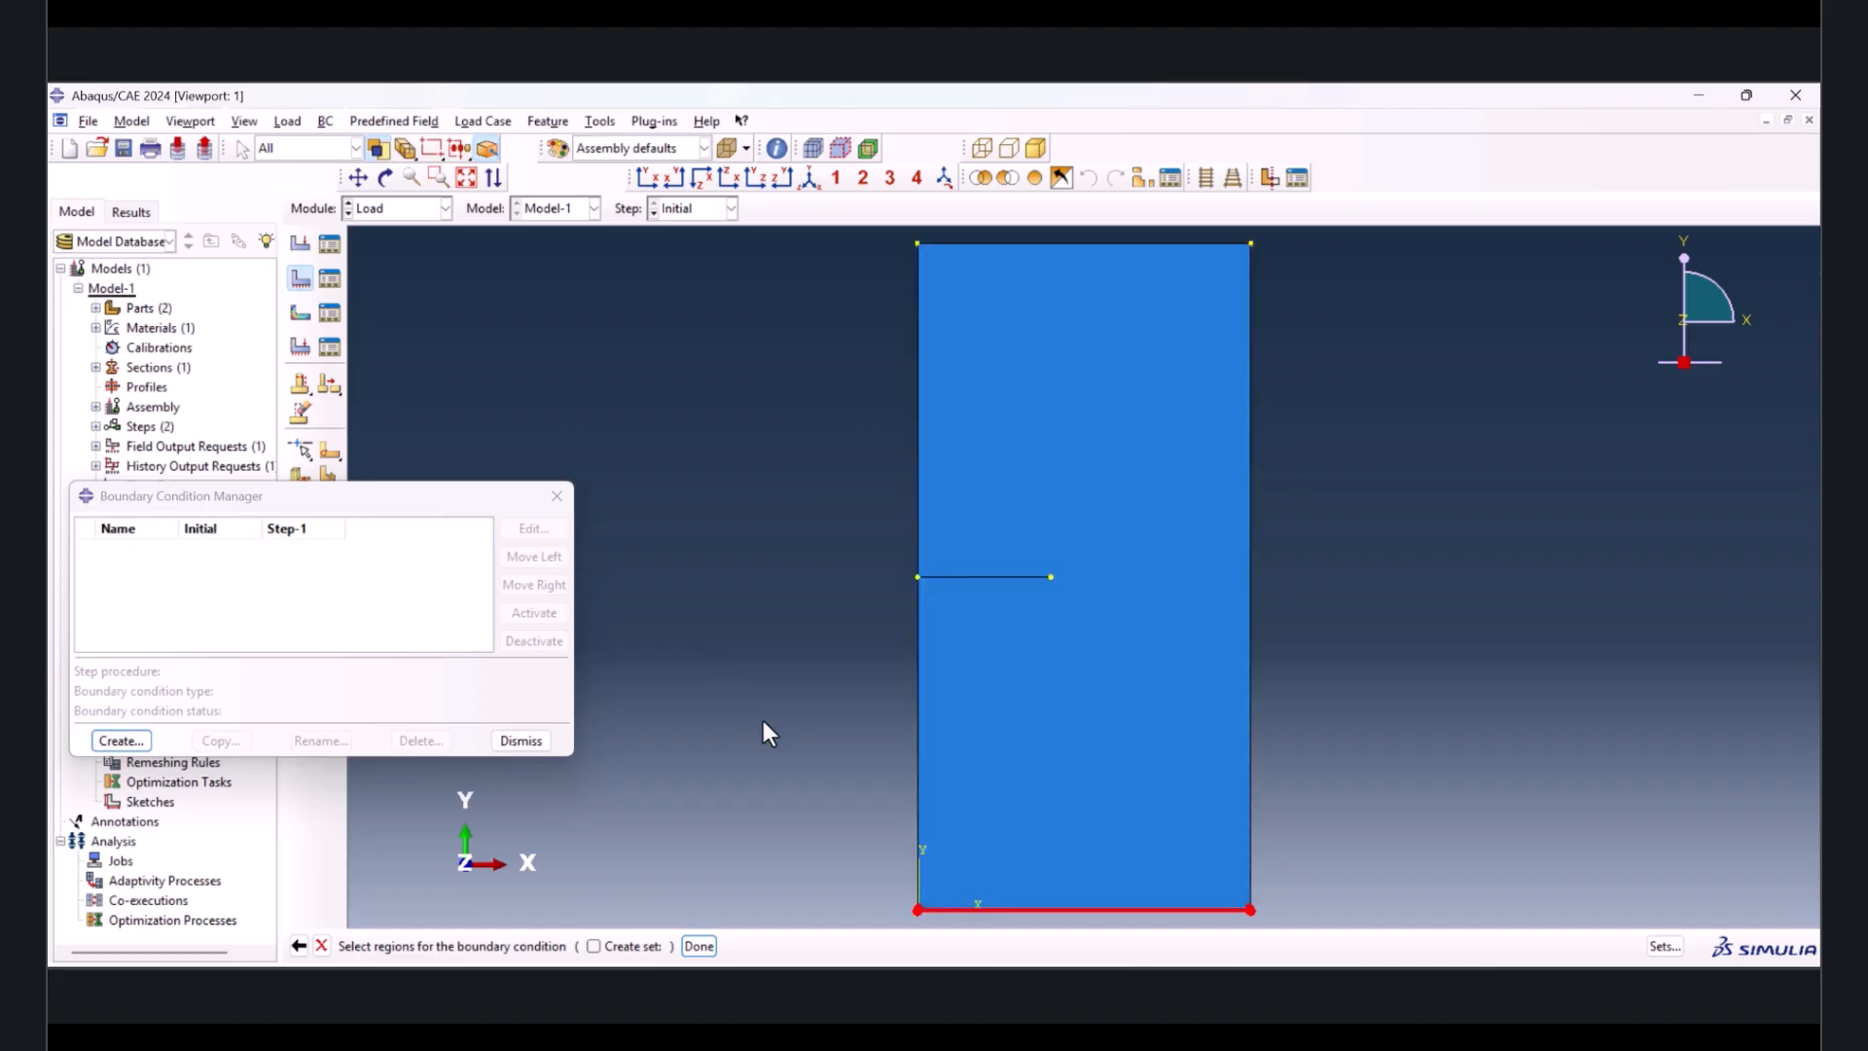
scroll(978, 926, up, 5)
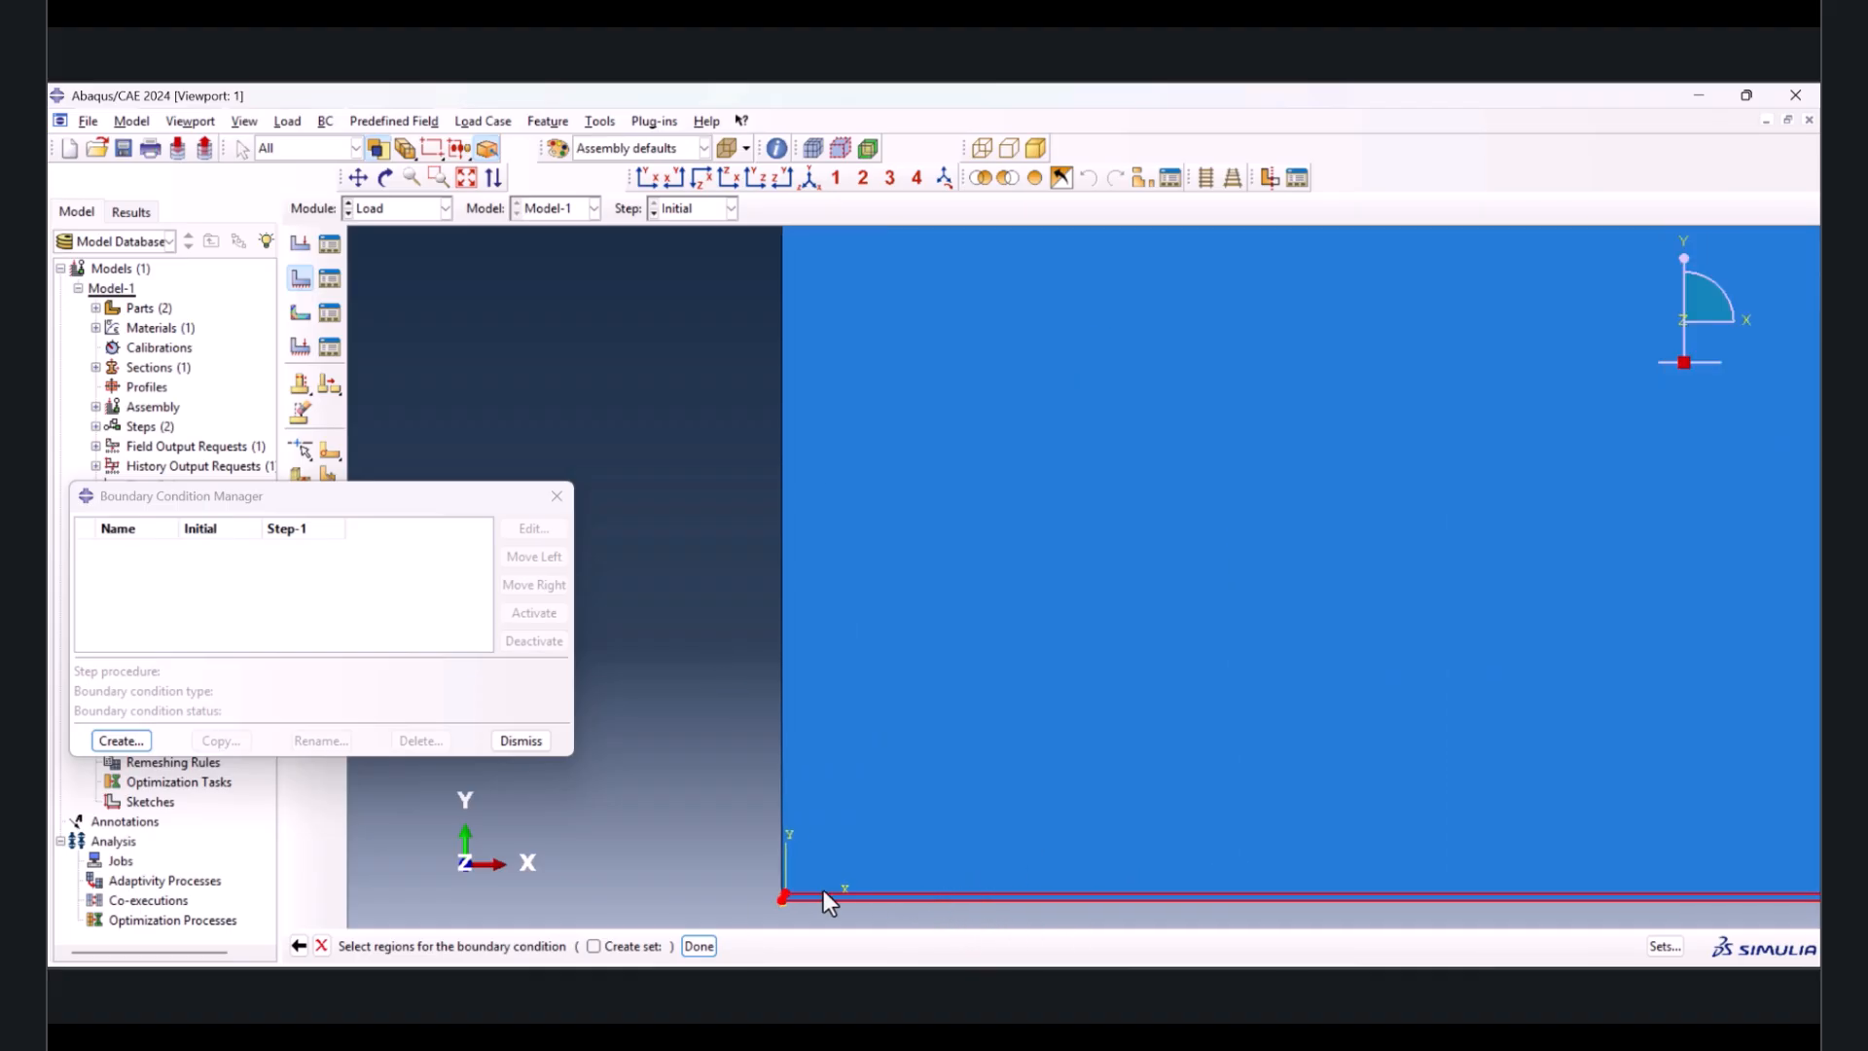
scroll(681, 842, down, 5)
click(700, 943)
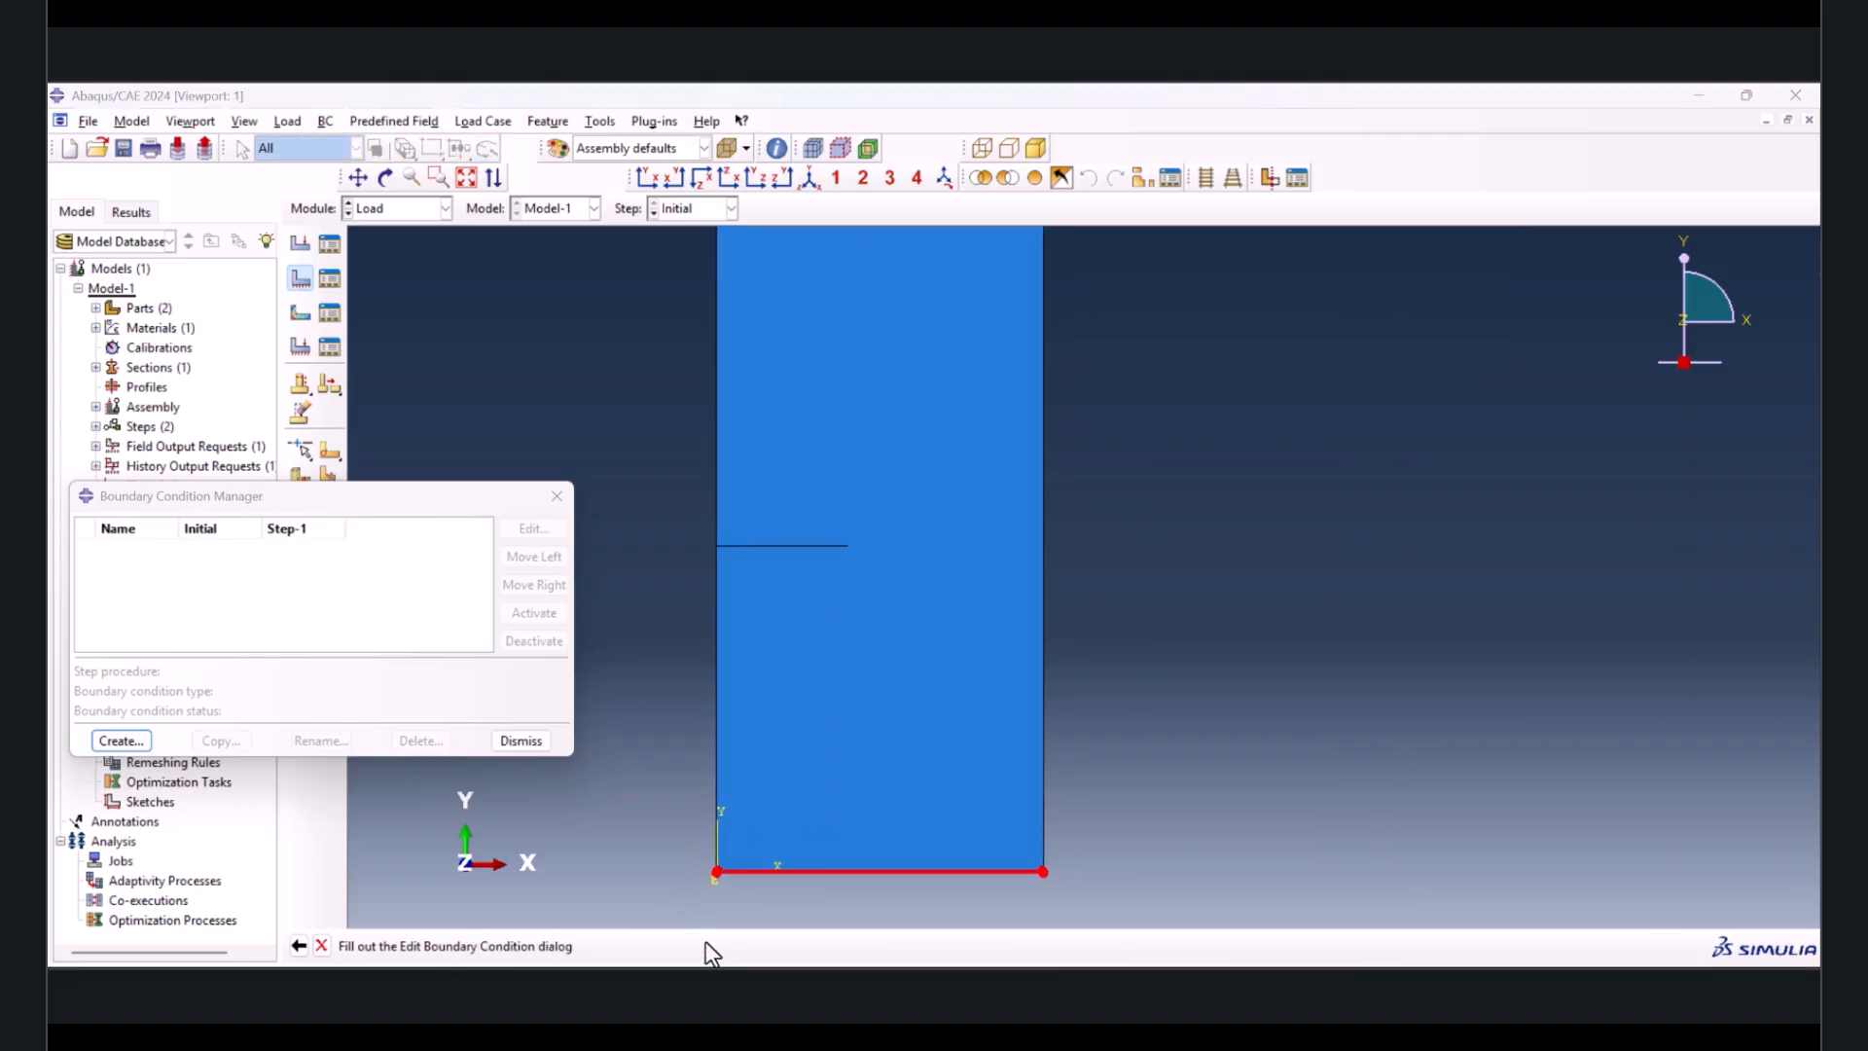
- Set BC-1 to ENCASTRE (U1 = U2 = U3 = UR1 = UR2 = UR3 = 0) and save it
click(71, 619)
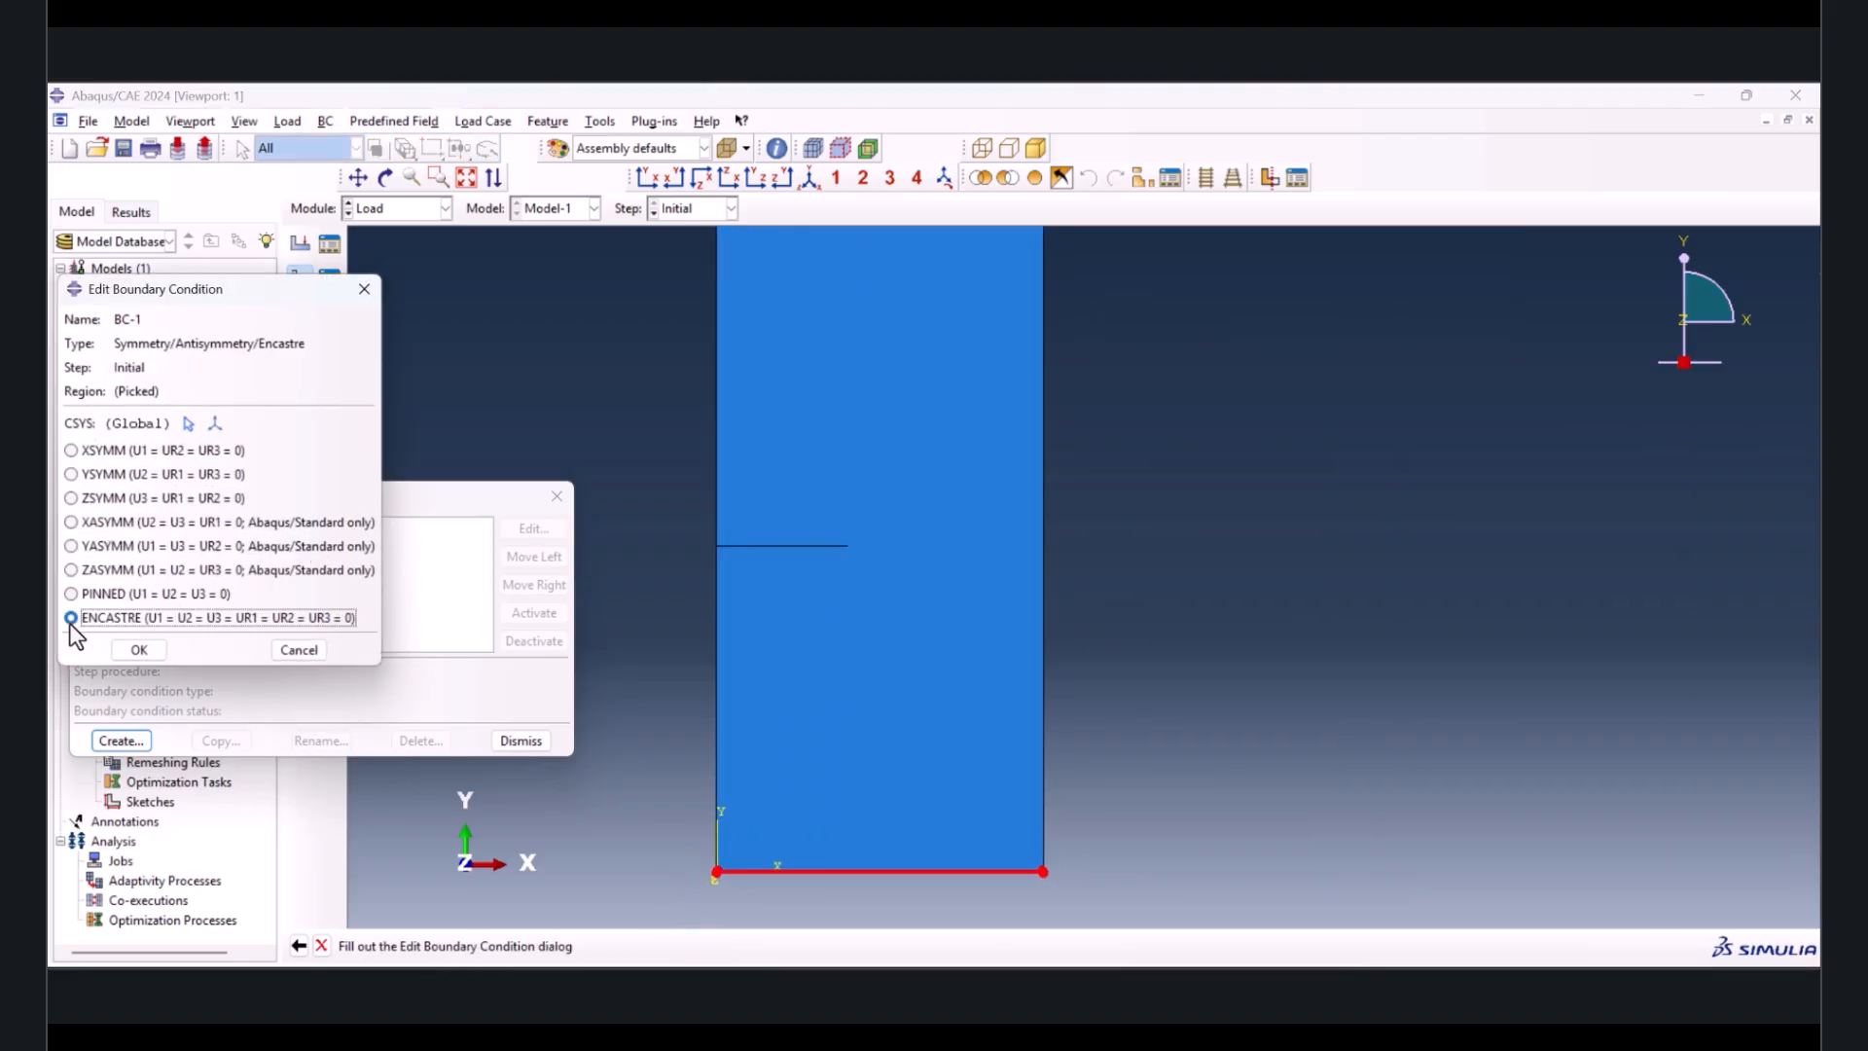
click(133, 651)
scroll(1043, 866, down, 3)
scroll(628, 521, up, 1)
scroll(615, 517, down, 1)
- Create Displacement/Rotation boundary condition BC-2 in the Initial step and assign the plate's top face as its region
click(136, 742)
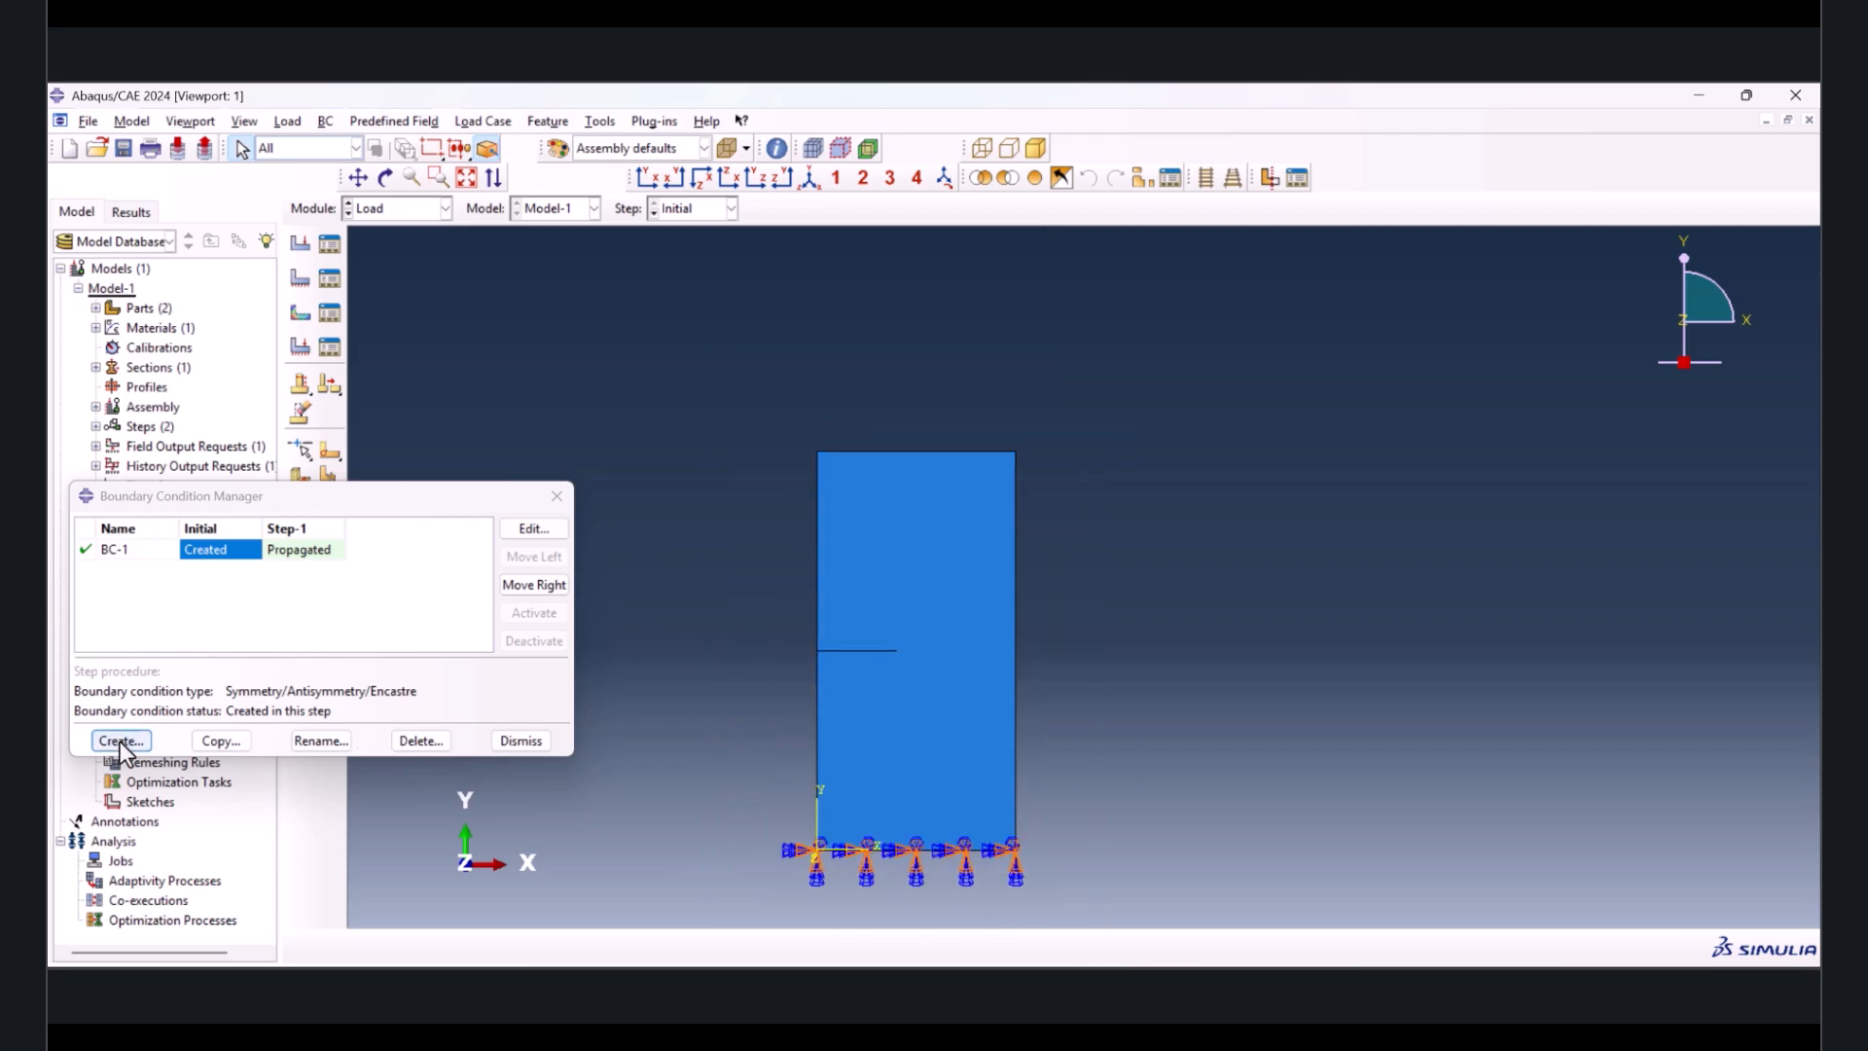
click(265, 417)
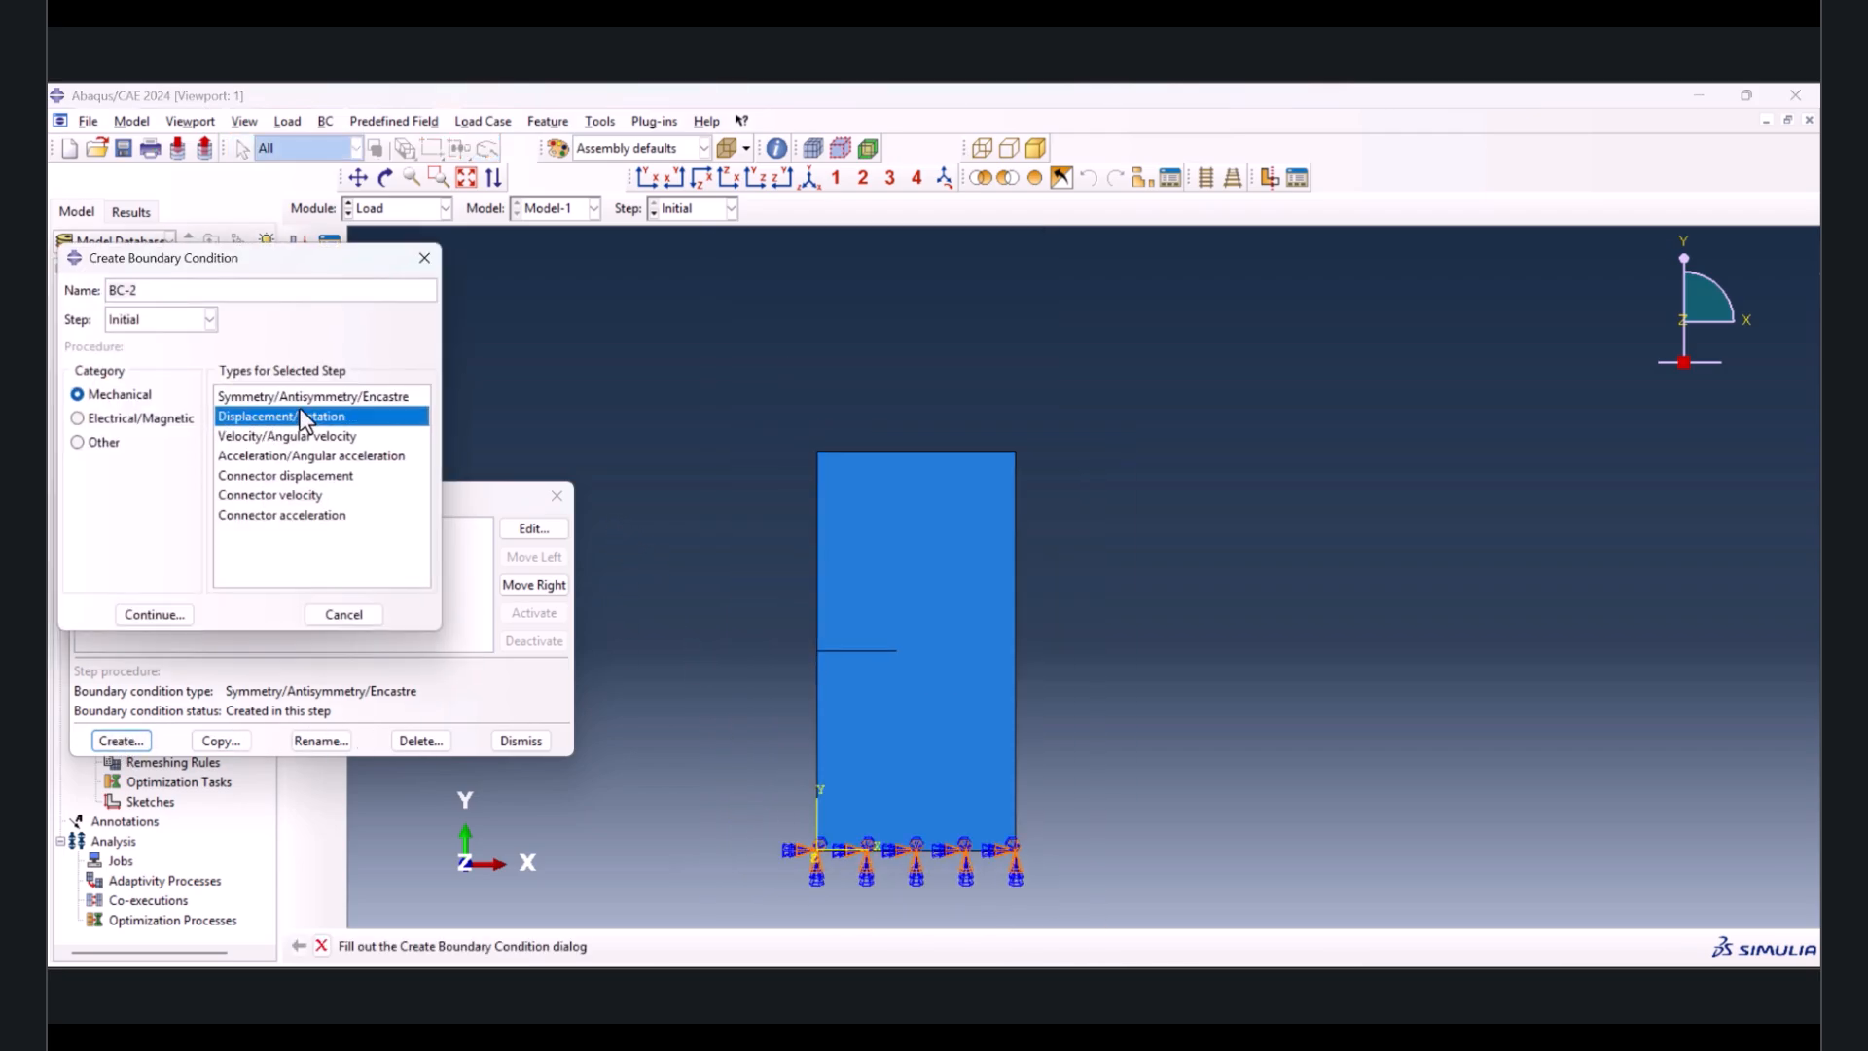
click(148, 617)
drag(767, 395, 727, 892)
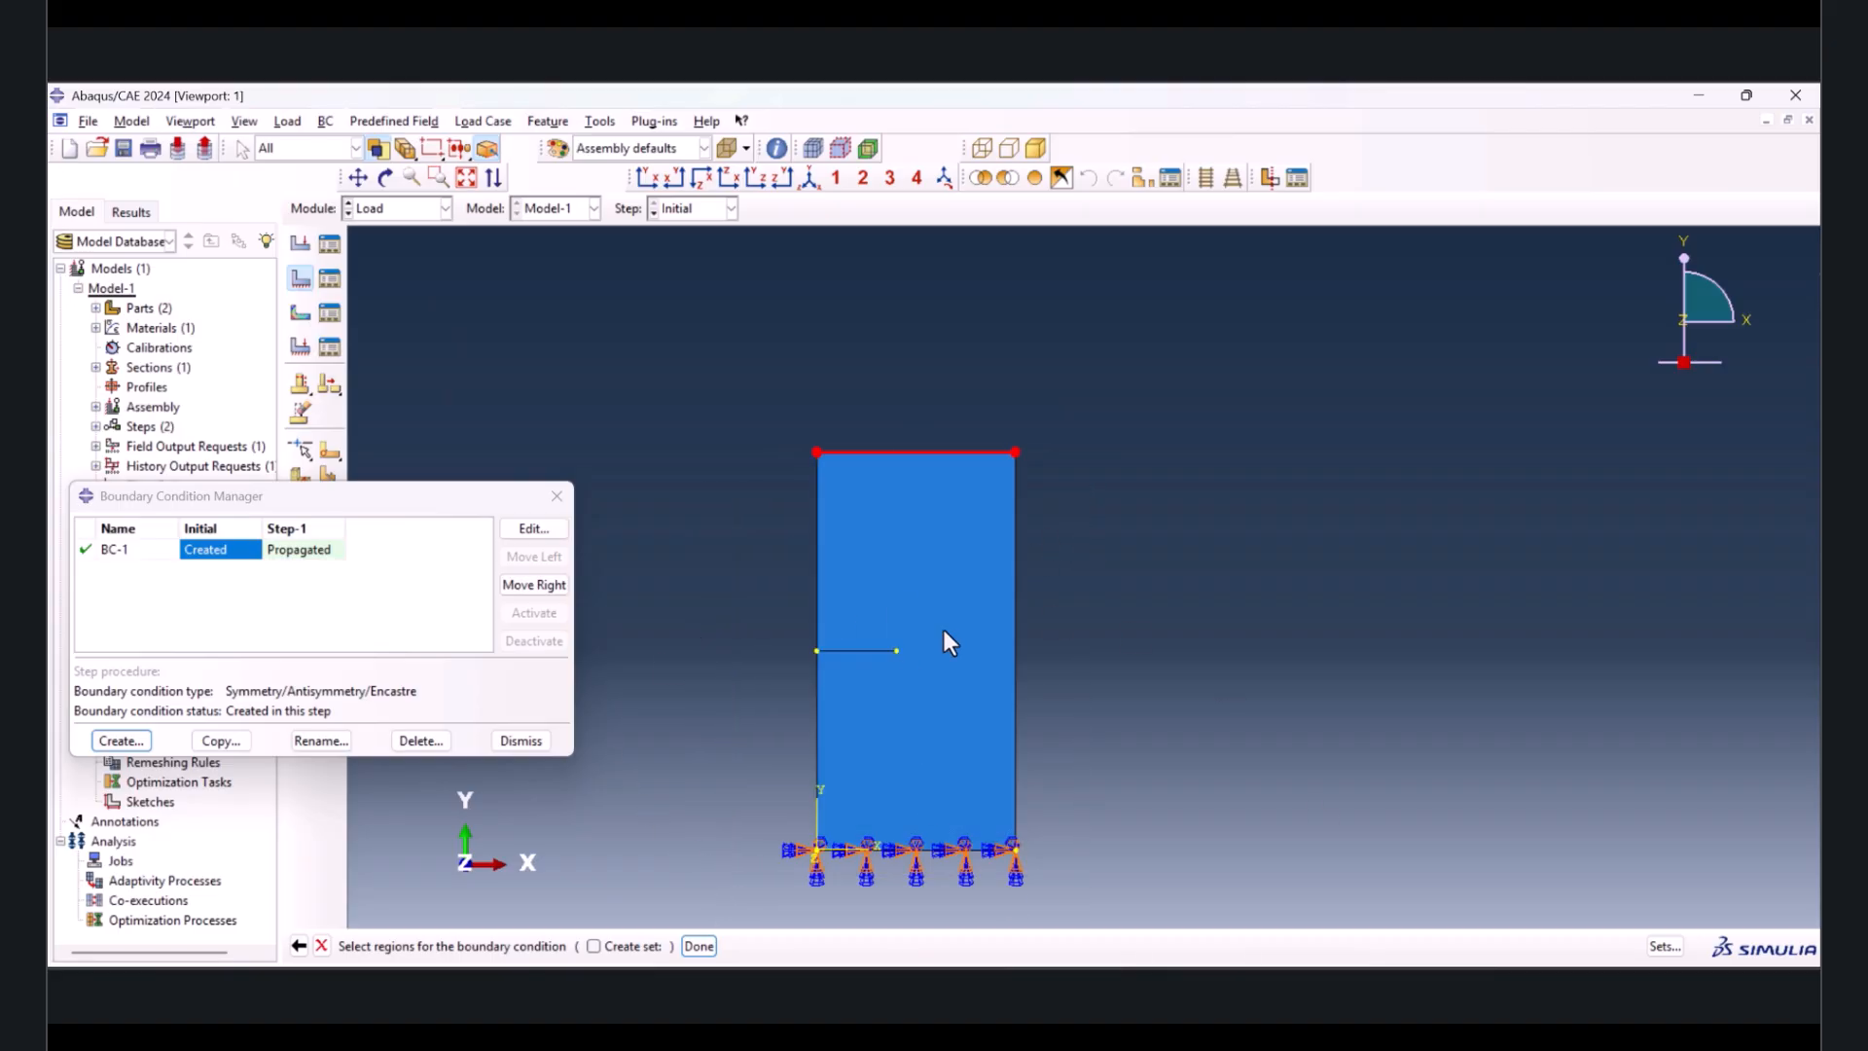
scroll(934, 484, up, 4)
ctrl+alt+drag(903, 375, 990, 487)
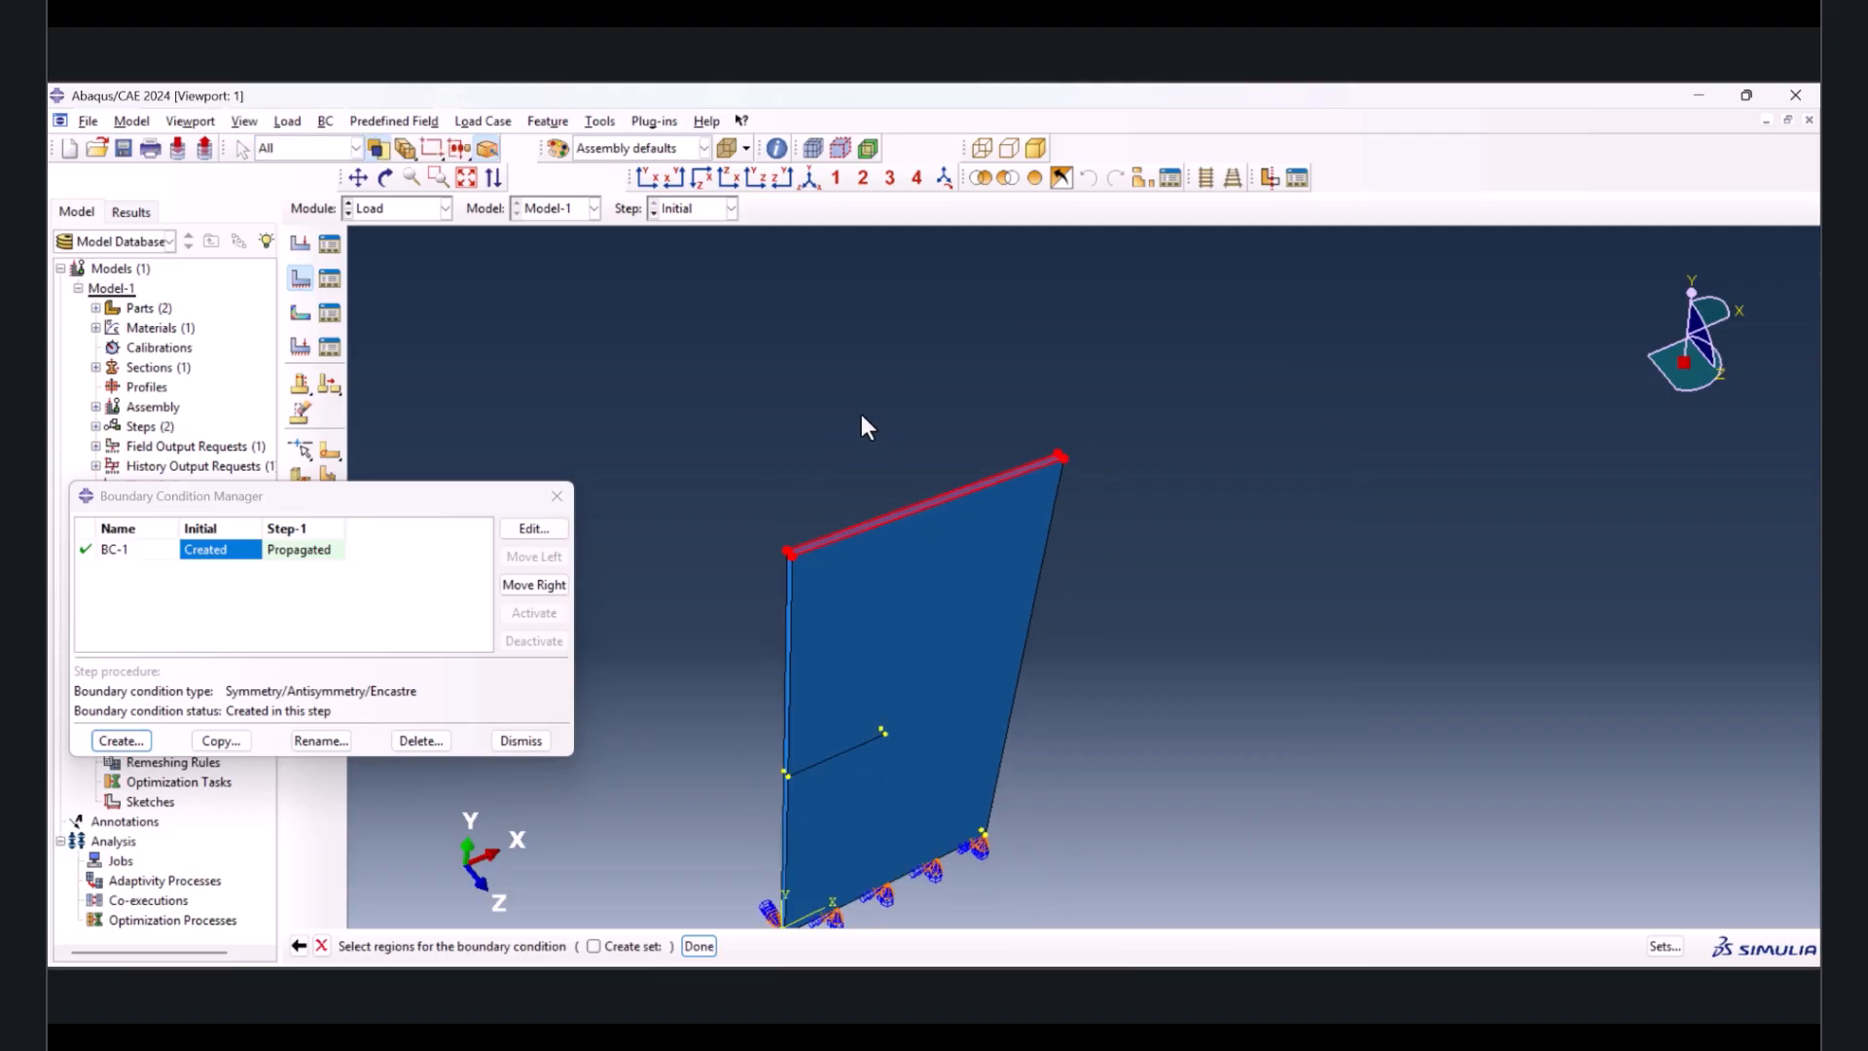
click(649, 177)
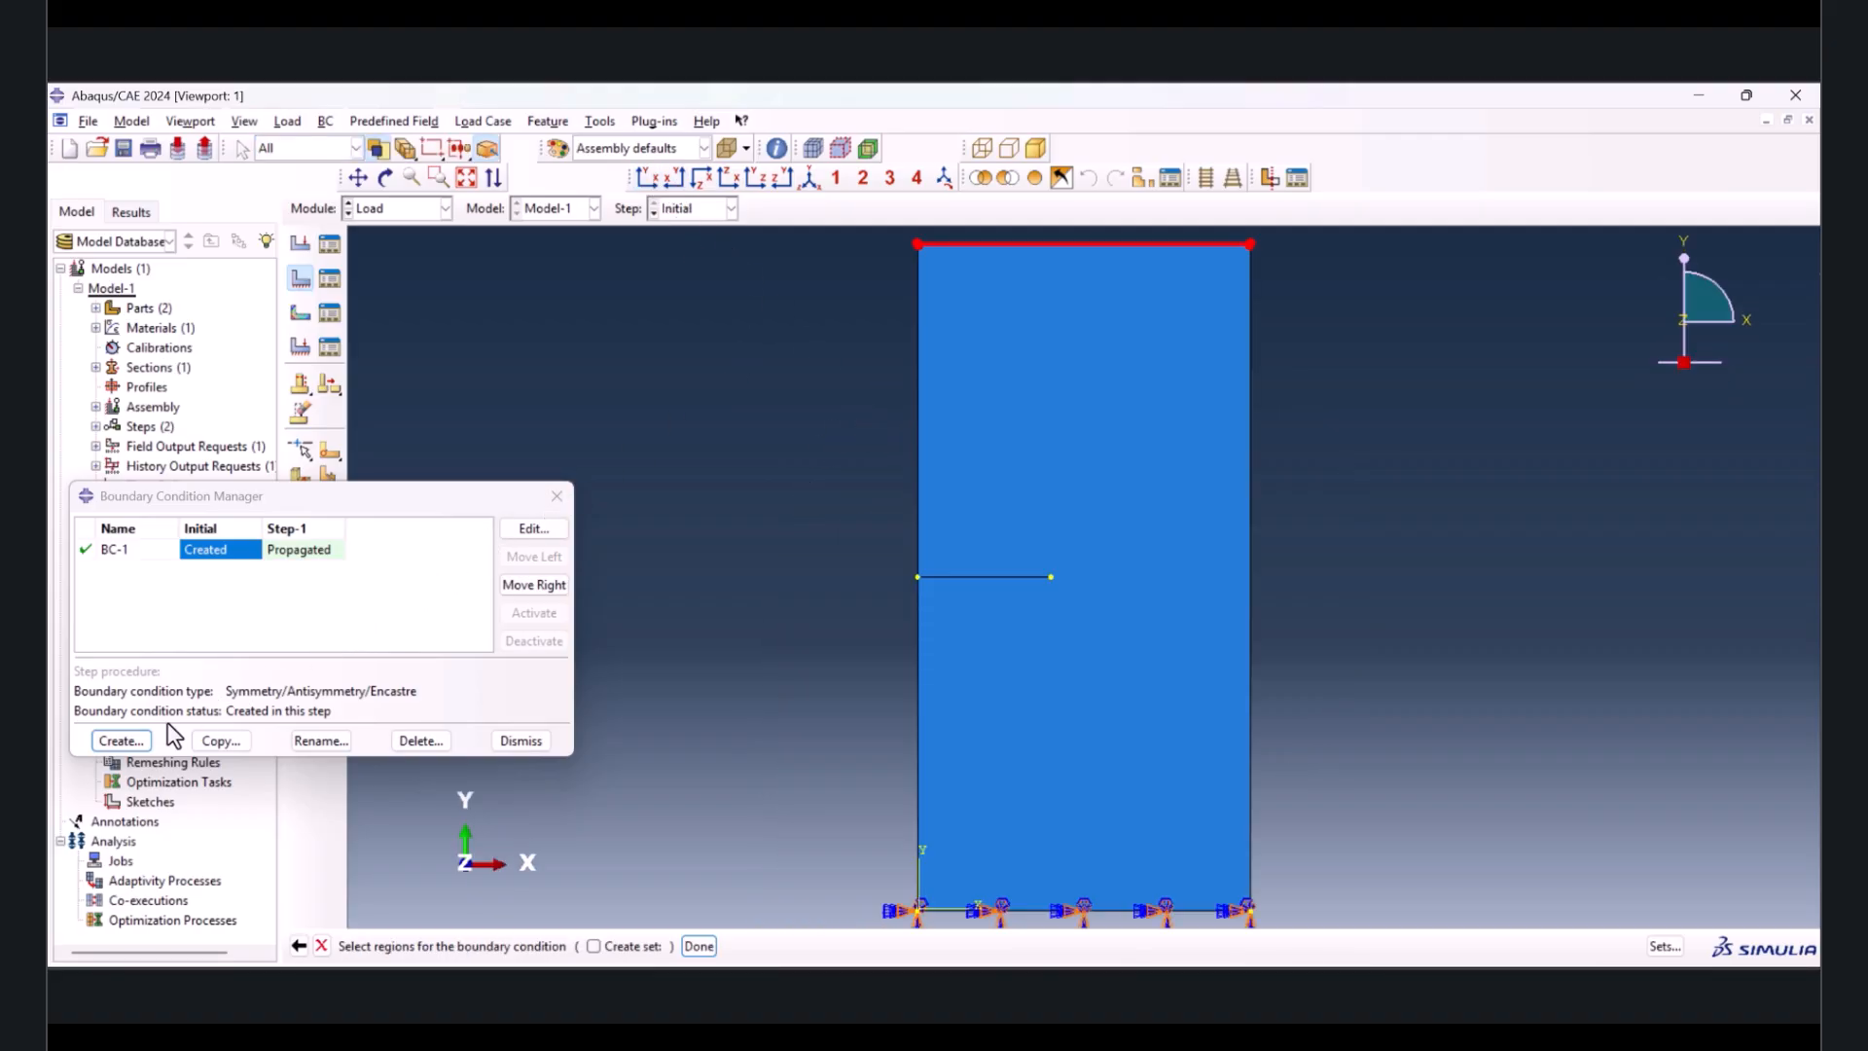
click(693, 944)
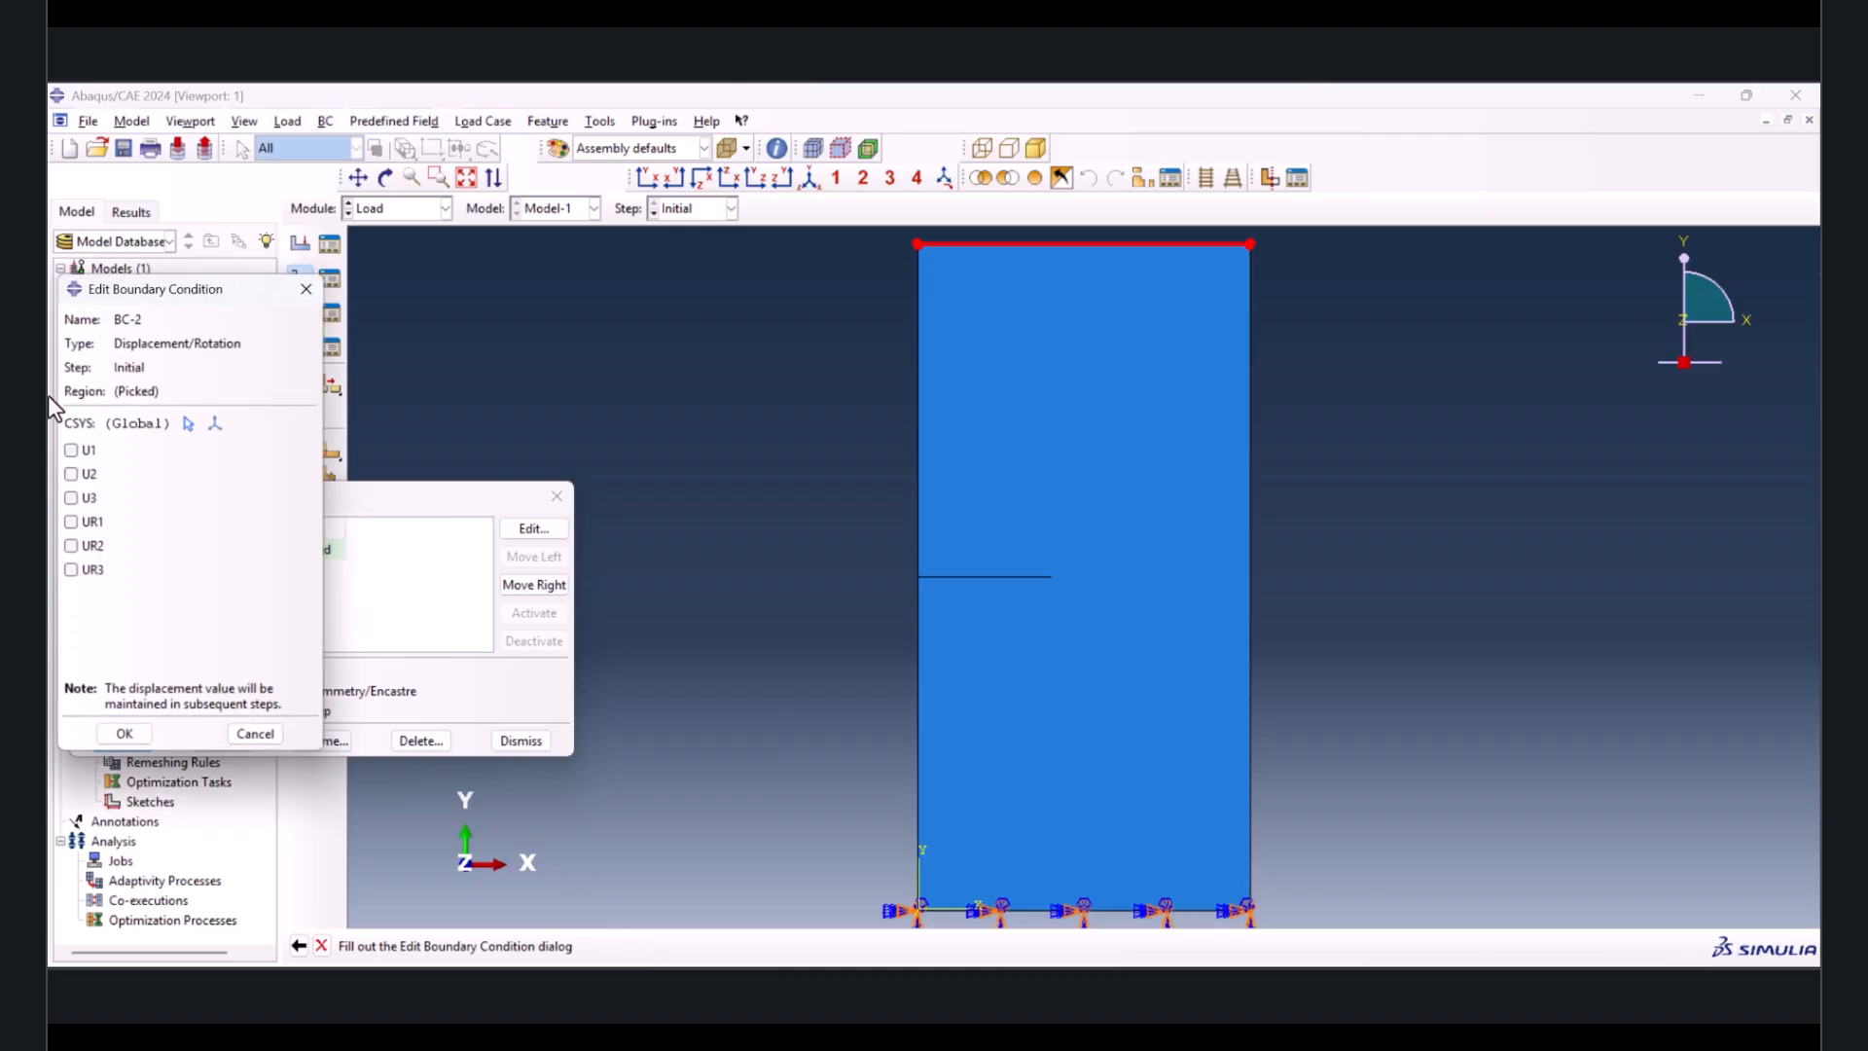
- Constrain U1, U3, UR1, UR2 and UR3 in BC-2, leaving U2 free, save it and close the boundary condition manager
click(72, 452)
click(84, 501)
click(74, 523)
click(74, 546)
click(78, 570)
click(123, 735)
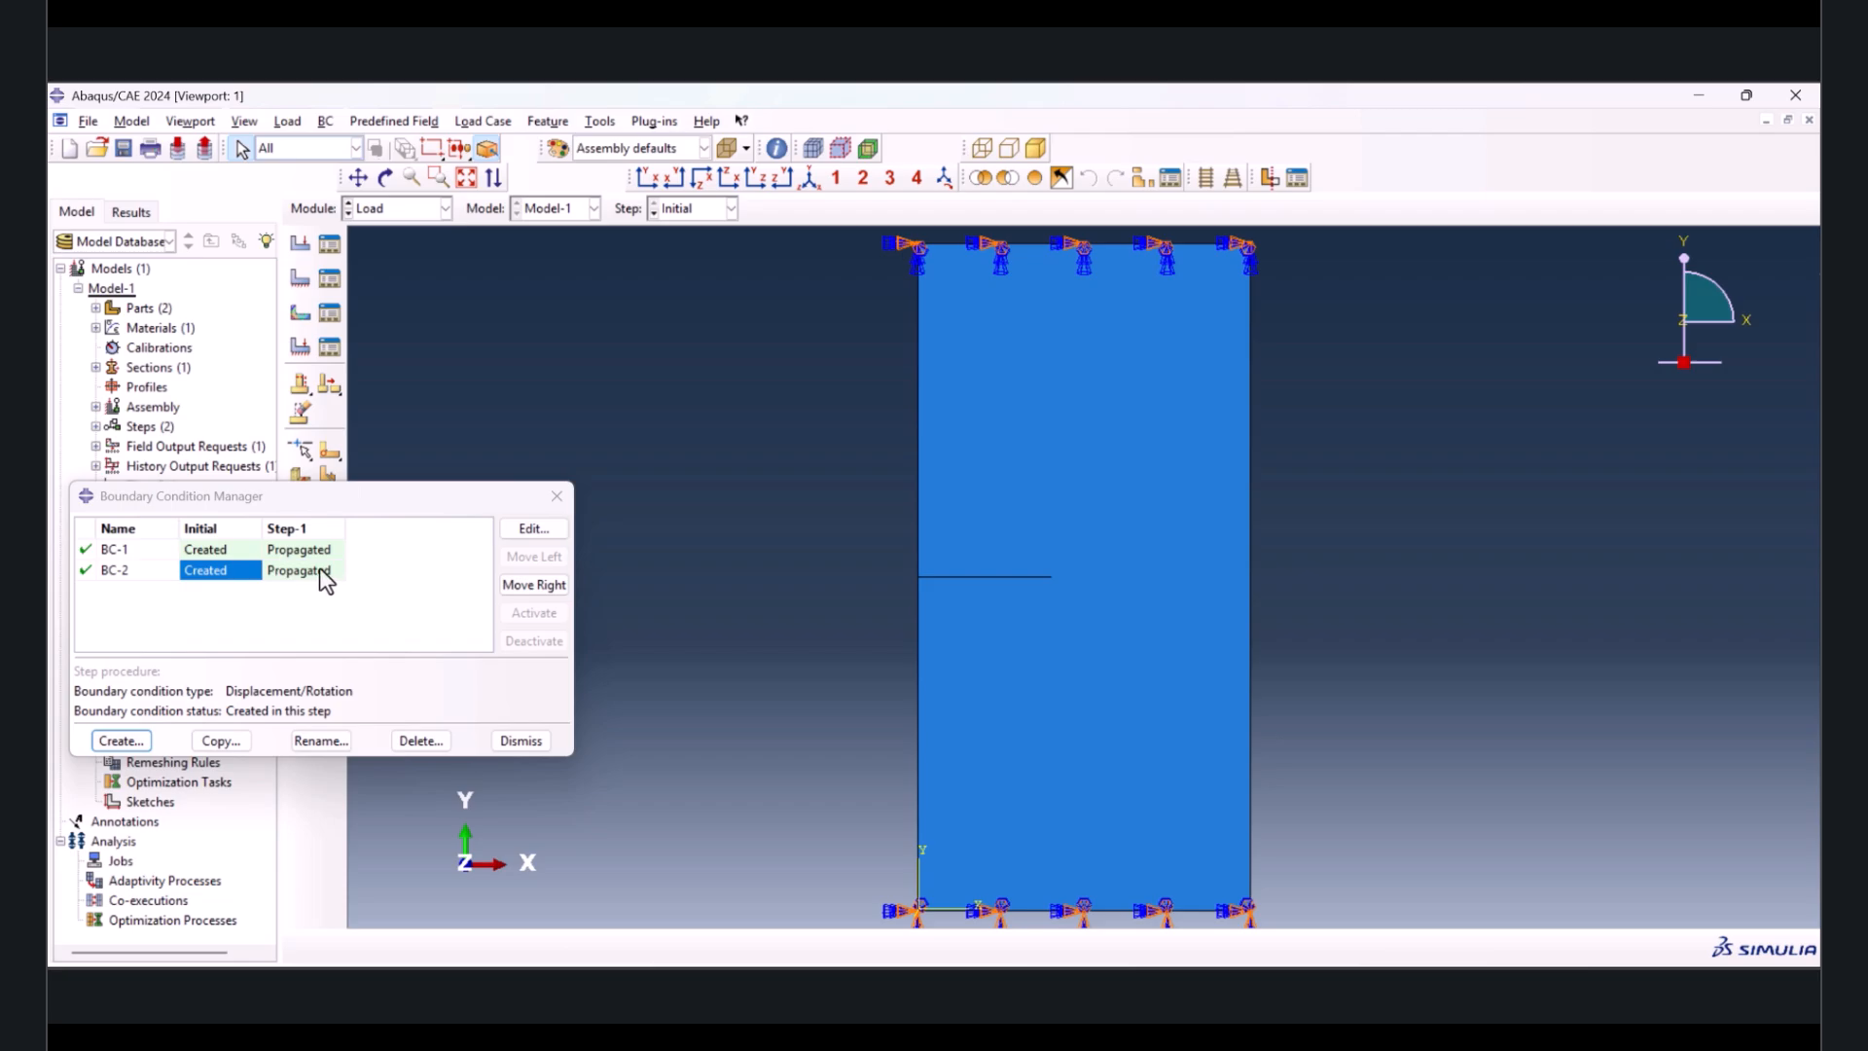
click(557, 499)
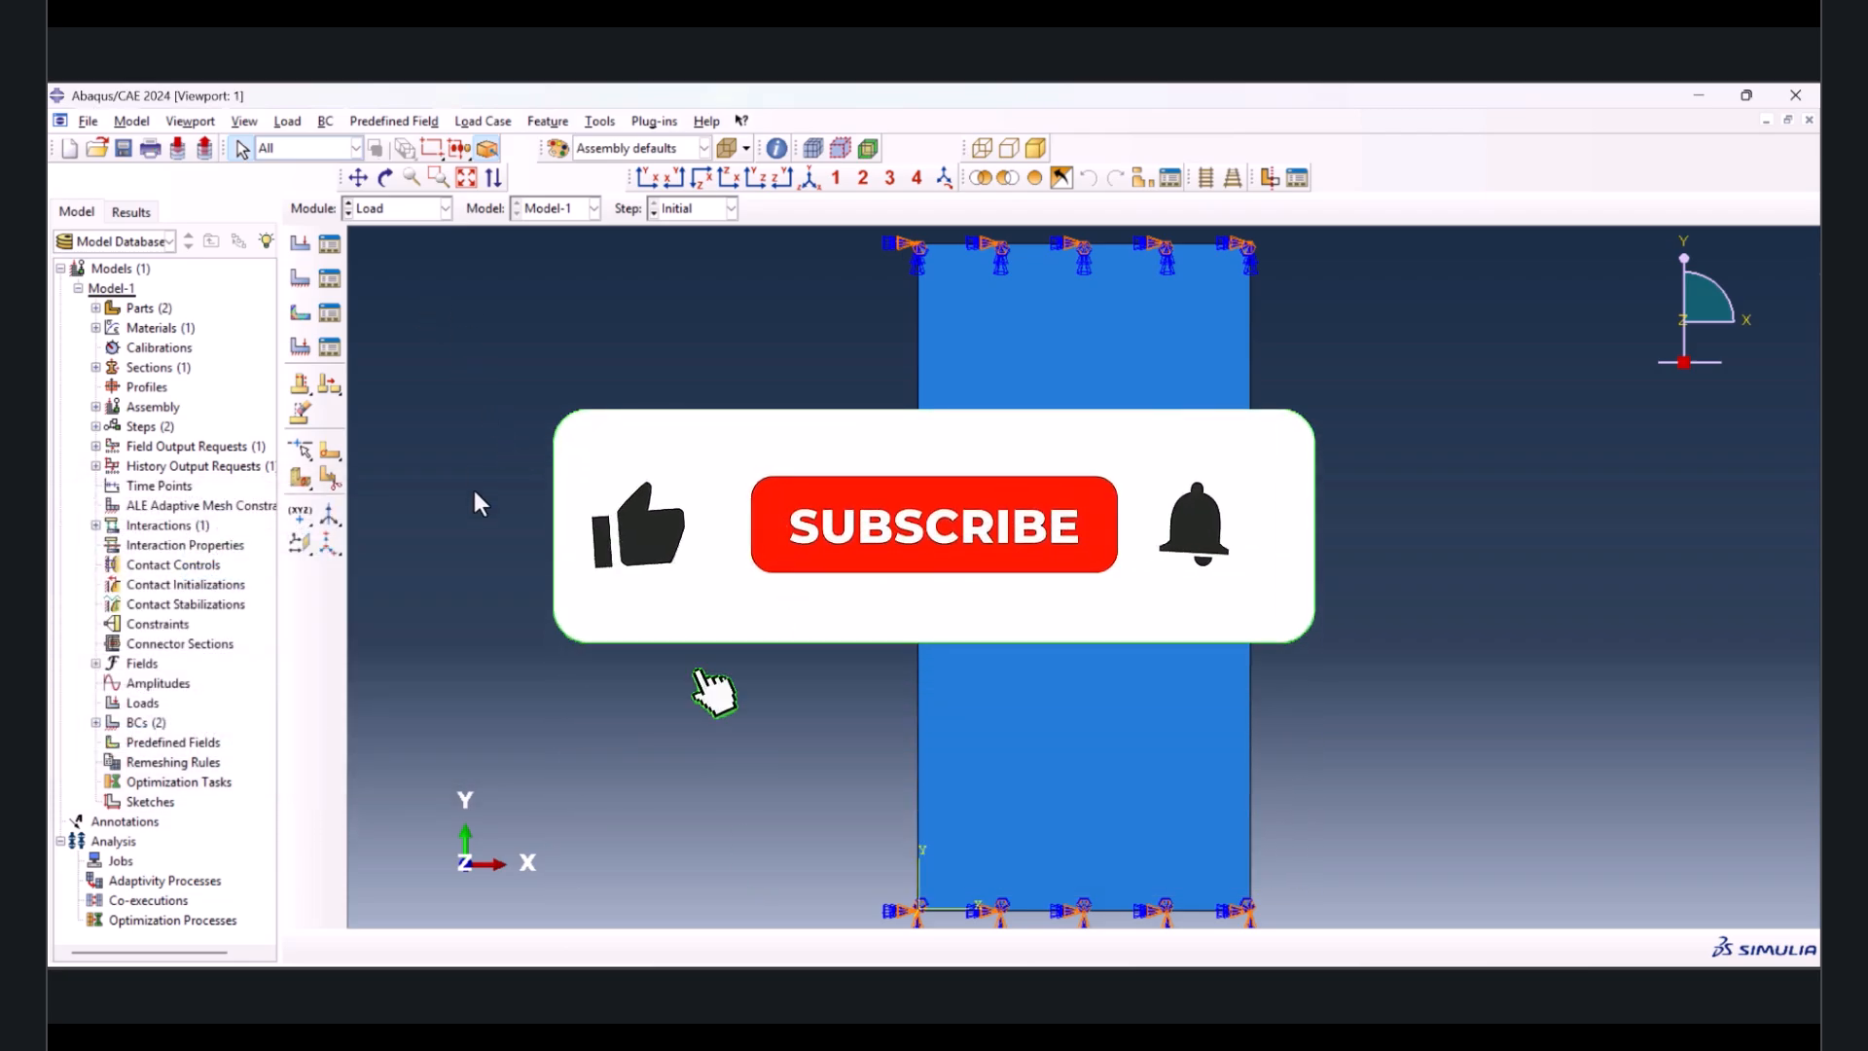
- Create mechanical Pressure load Load-1 in Step-1 and assign the plate's top face as its surface
click(318, 249)
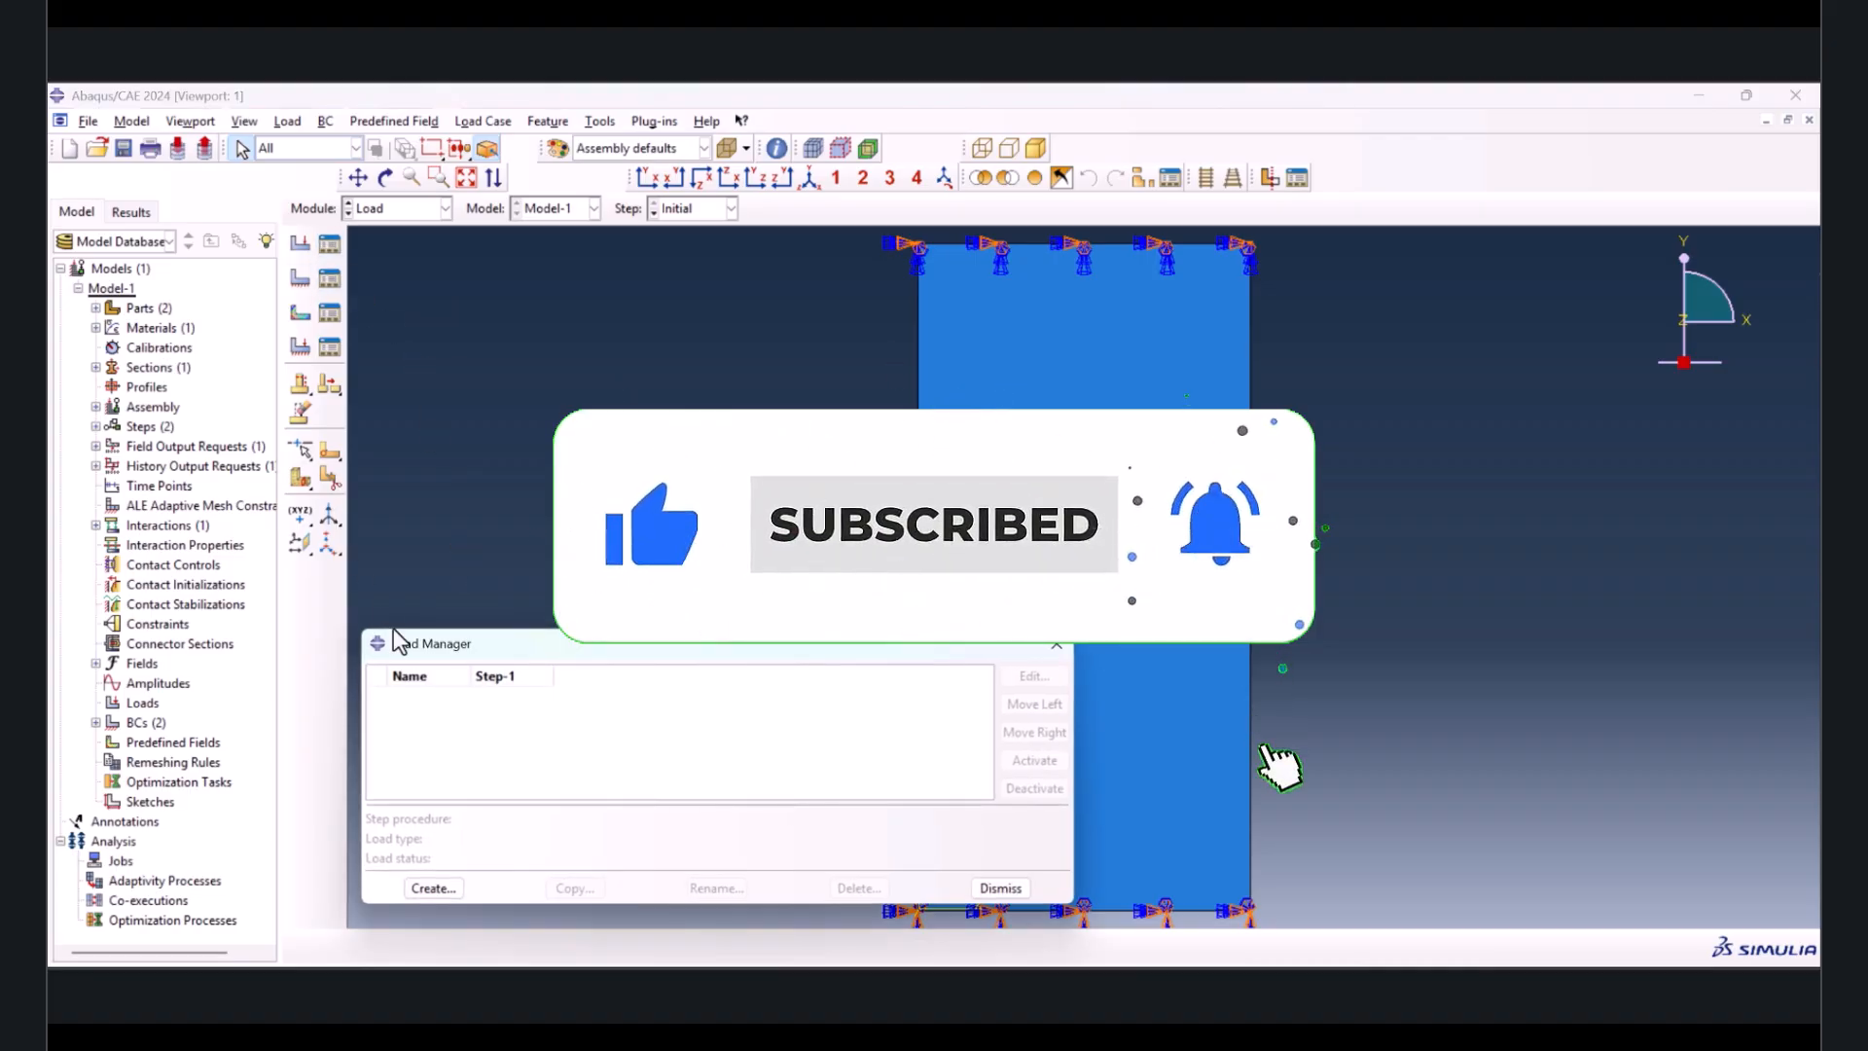
click(418, 889)
click(188, 436)
click(183, 486)
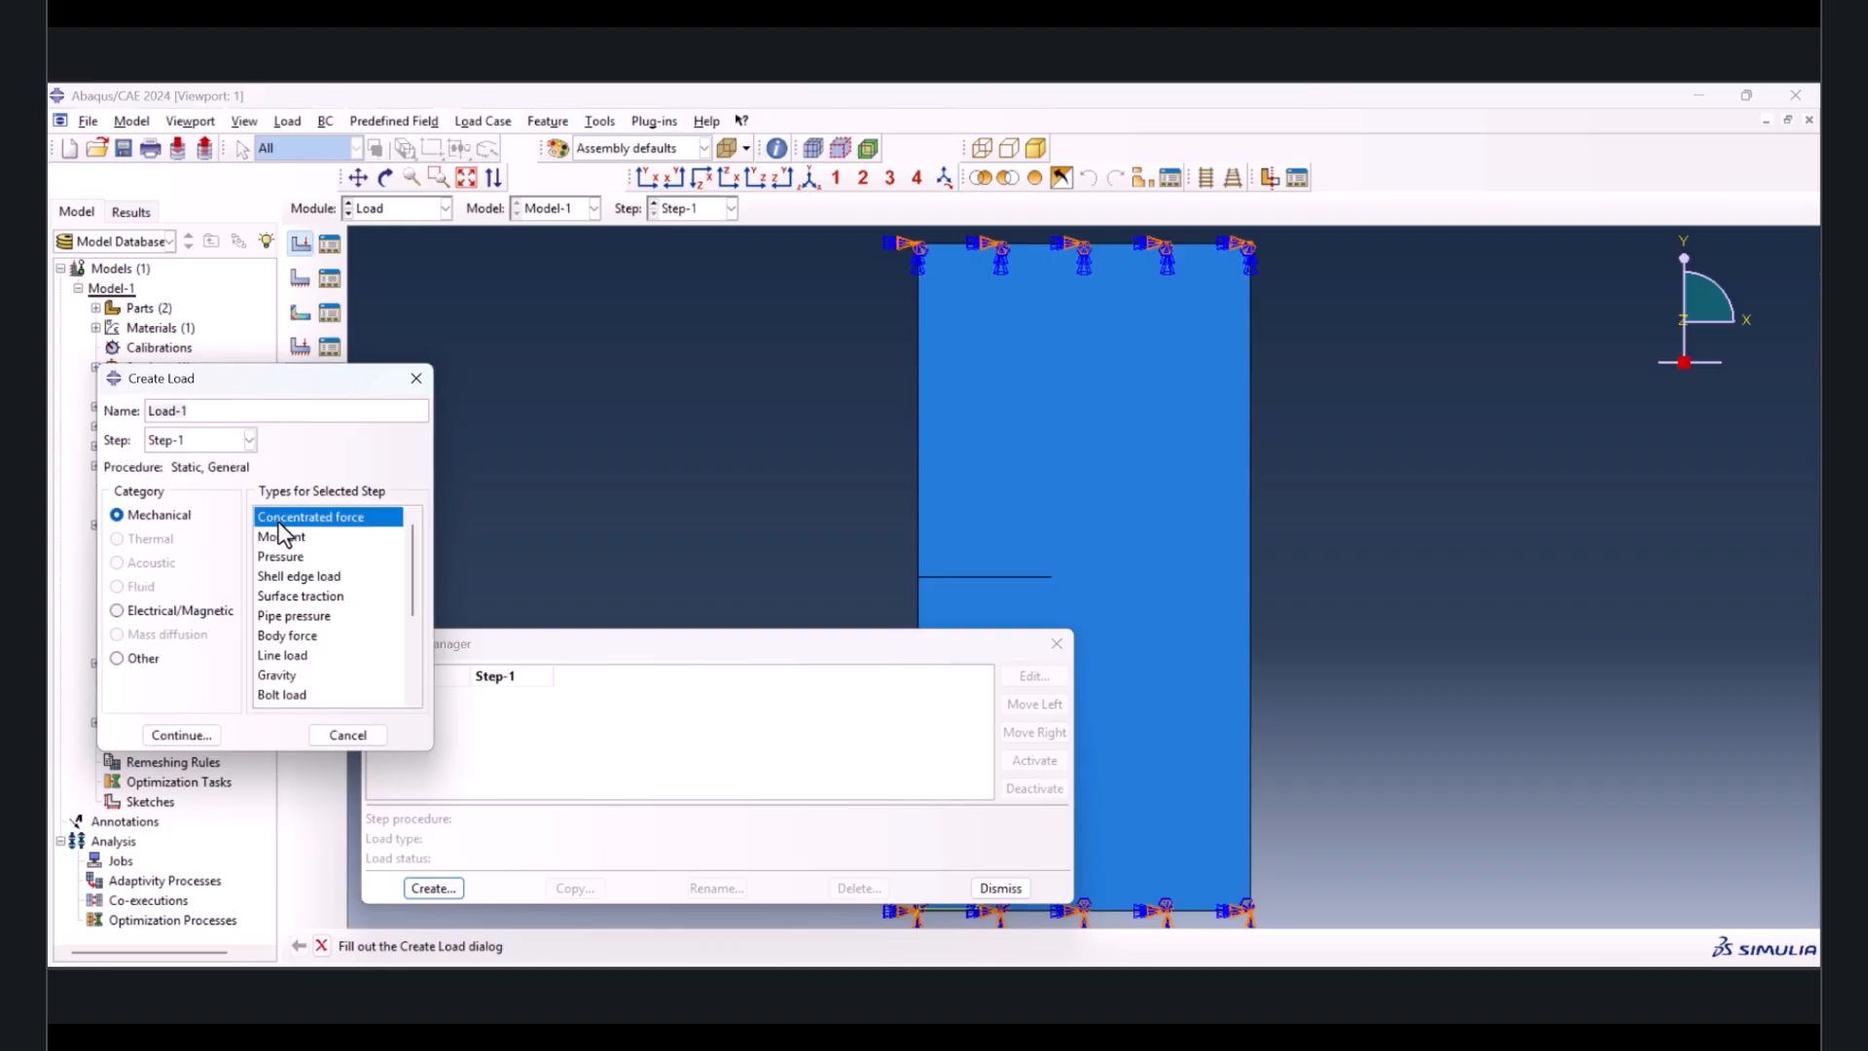
click(292, 556)
click(180, 735)
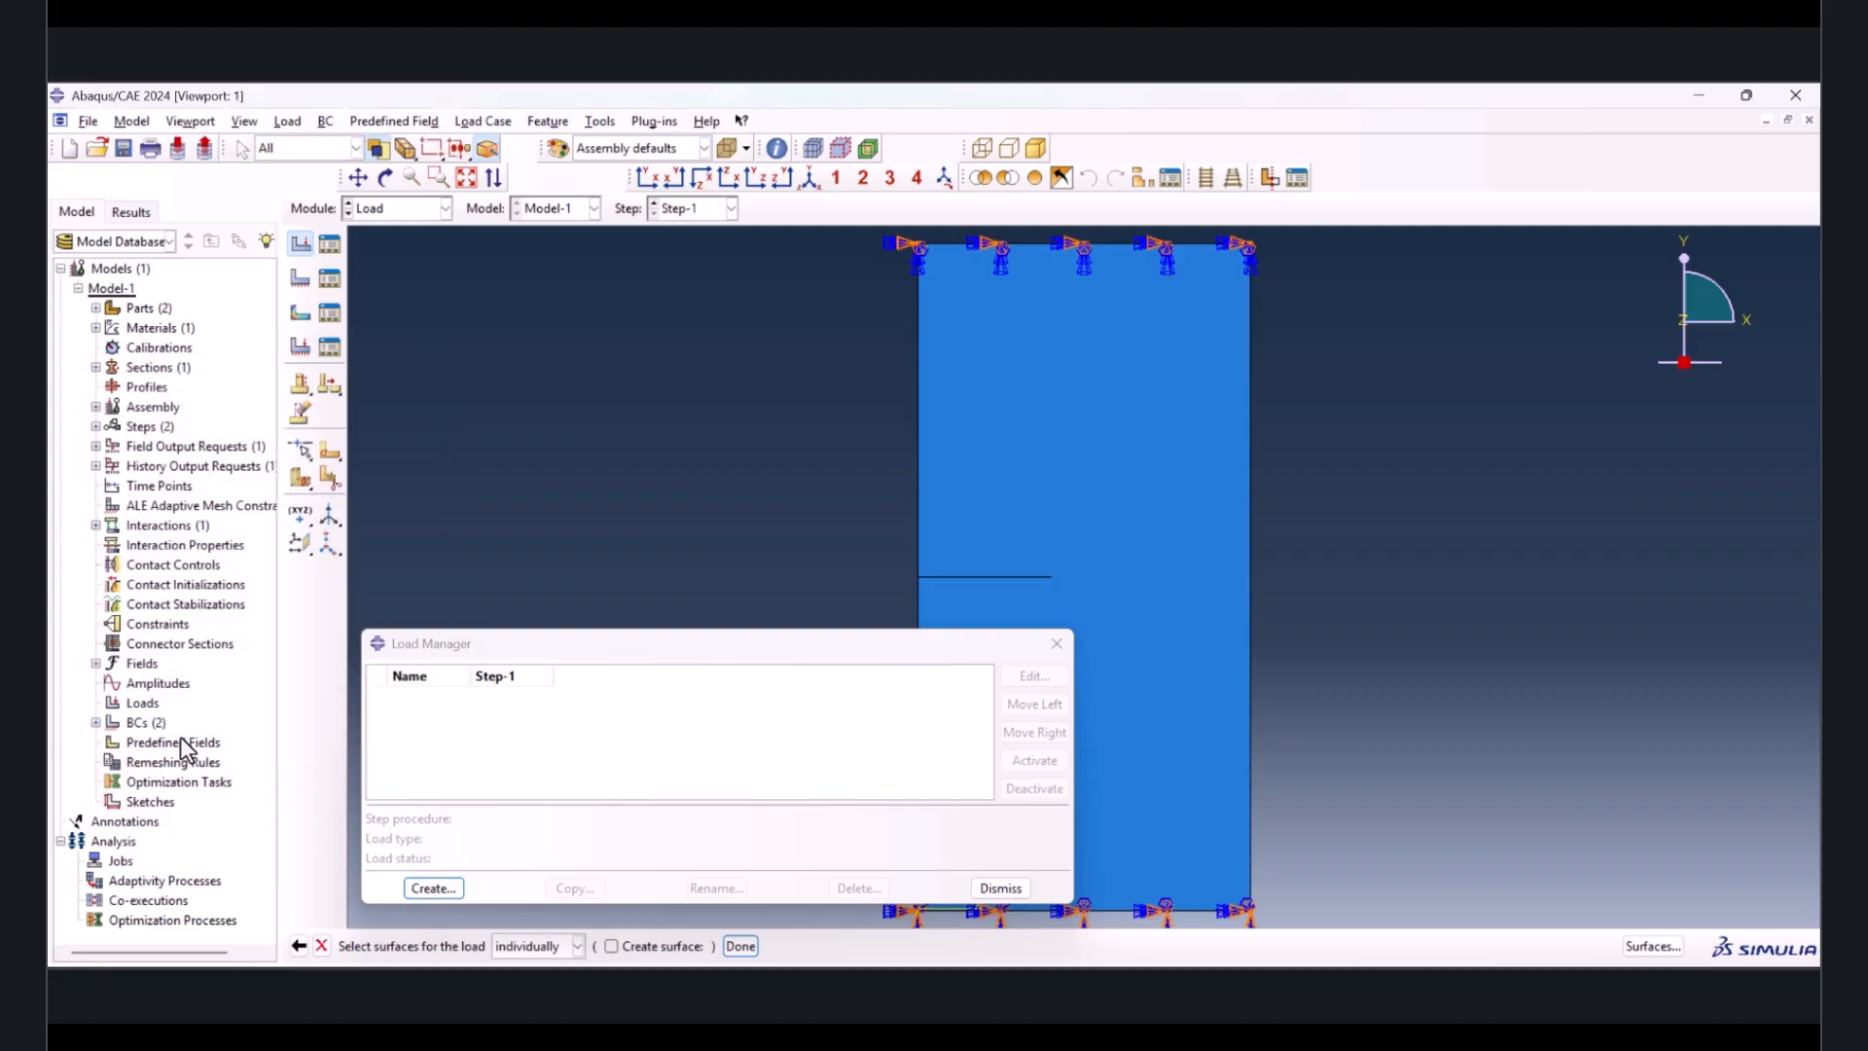
ctrl+alt+drag(1042, 342, 1042, 451)
click(1145, 423)
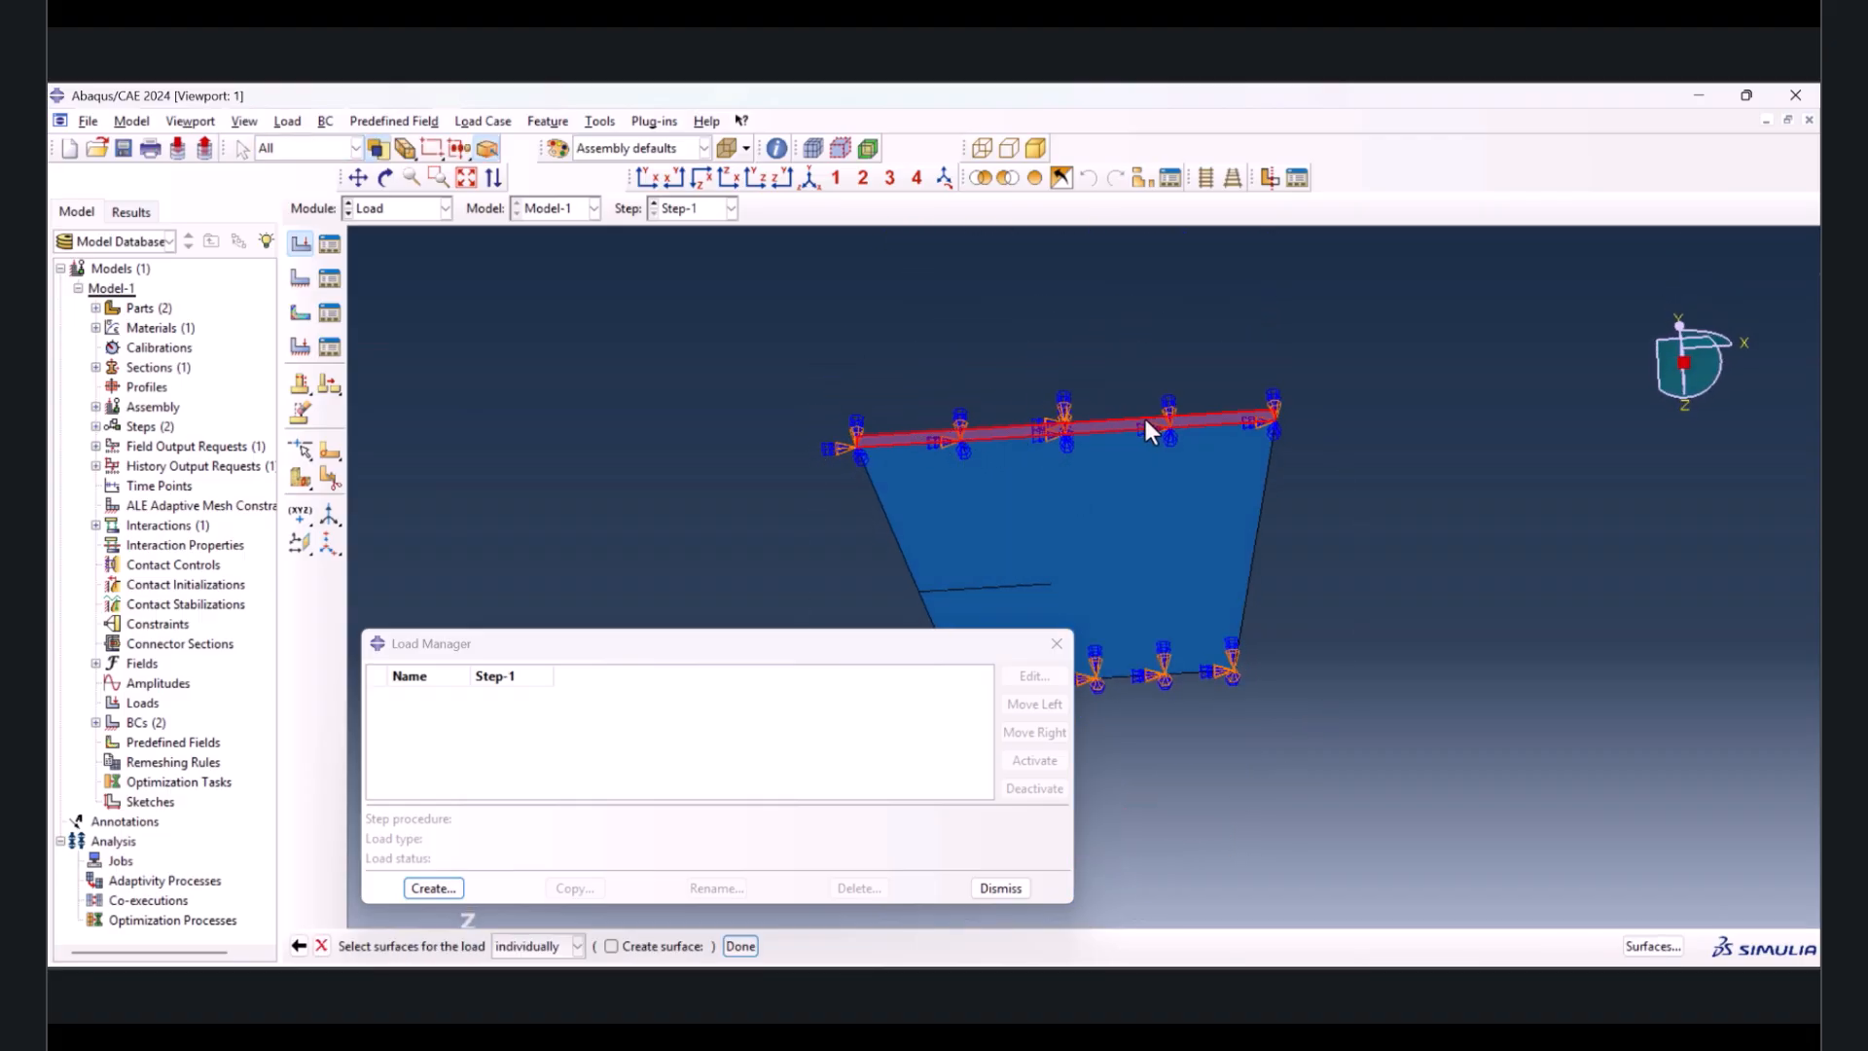
click(740, 945)
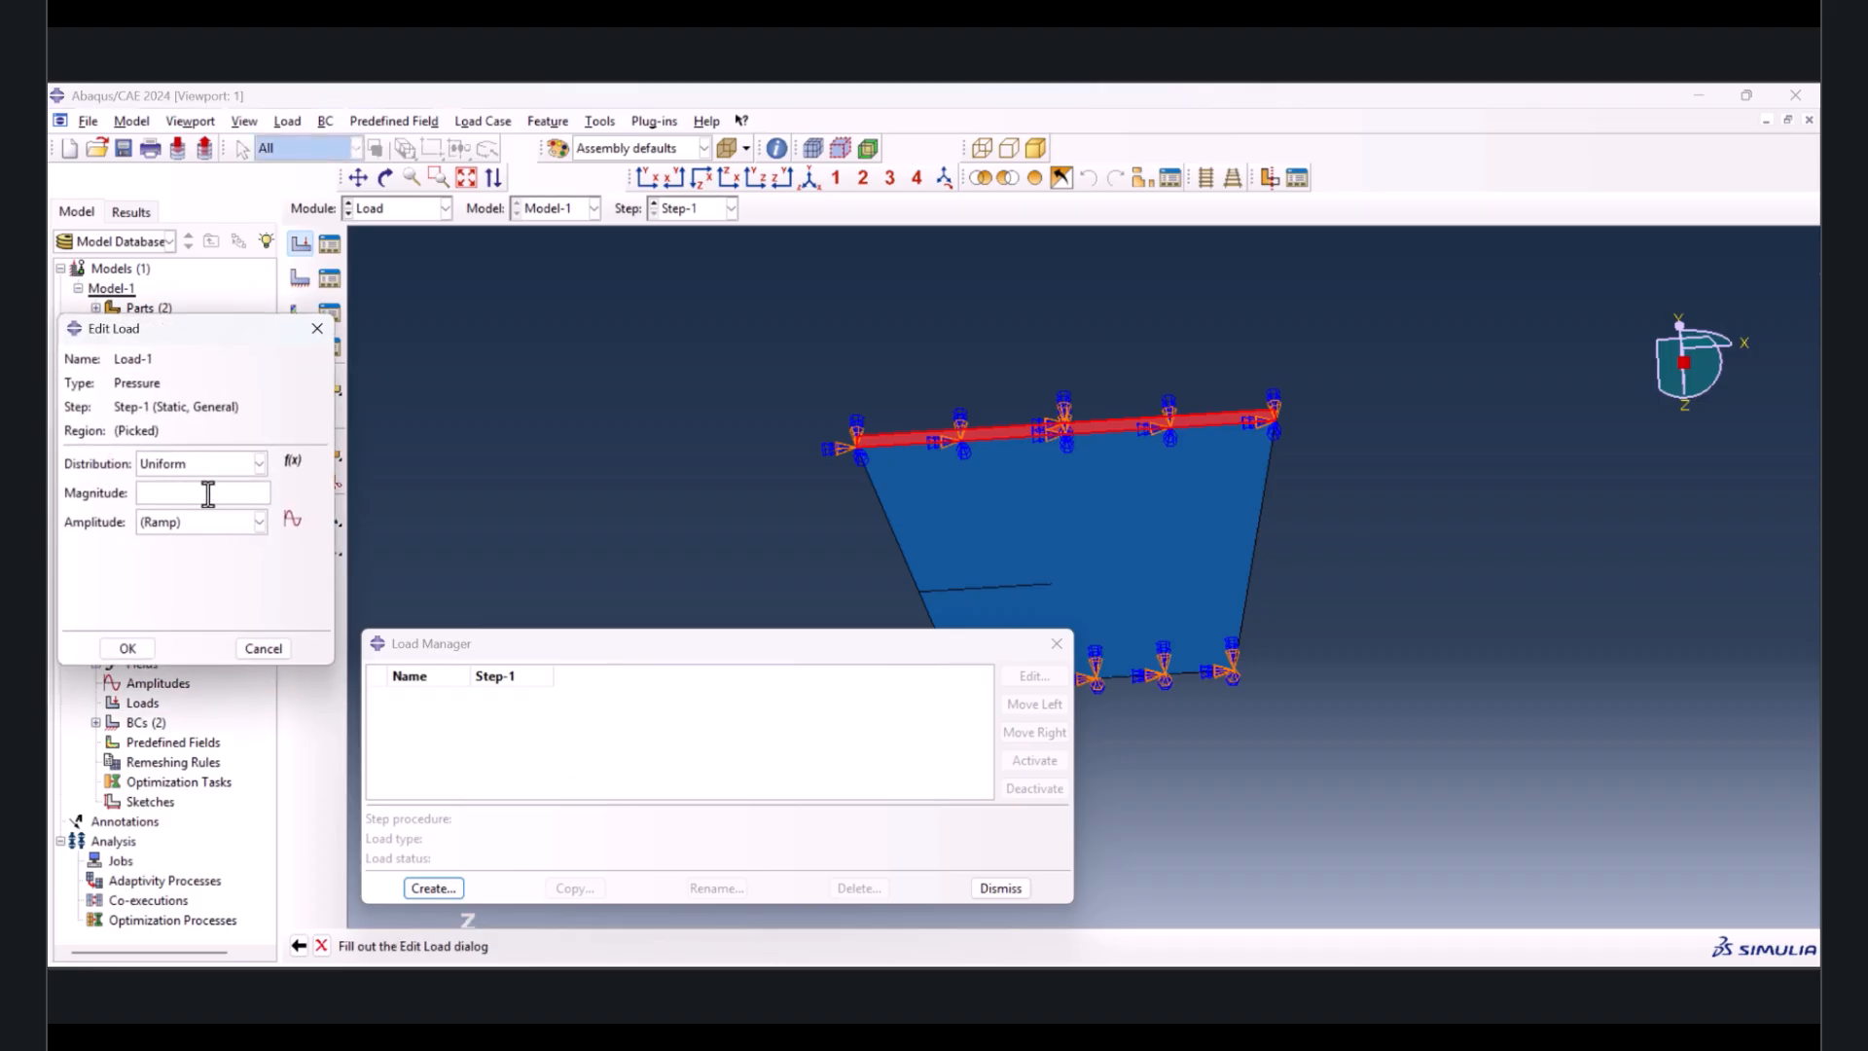
- Set Load-1's magnitude to -150 with uniform distribution and ramp amplitude, save it and close the load manager
click(184, 495)
text(-150)
drag(142, 494, 147, 493)
click(131, 648)
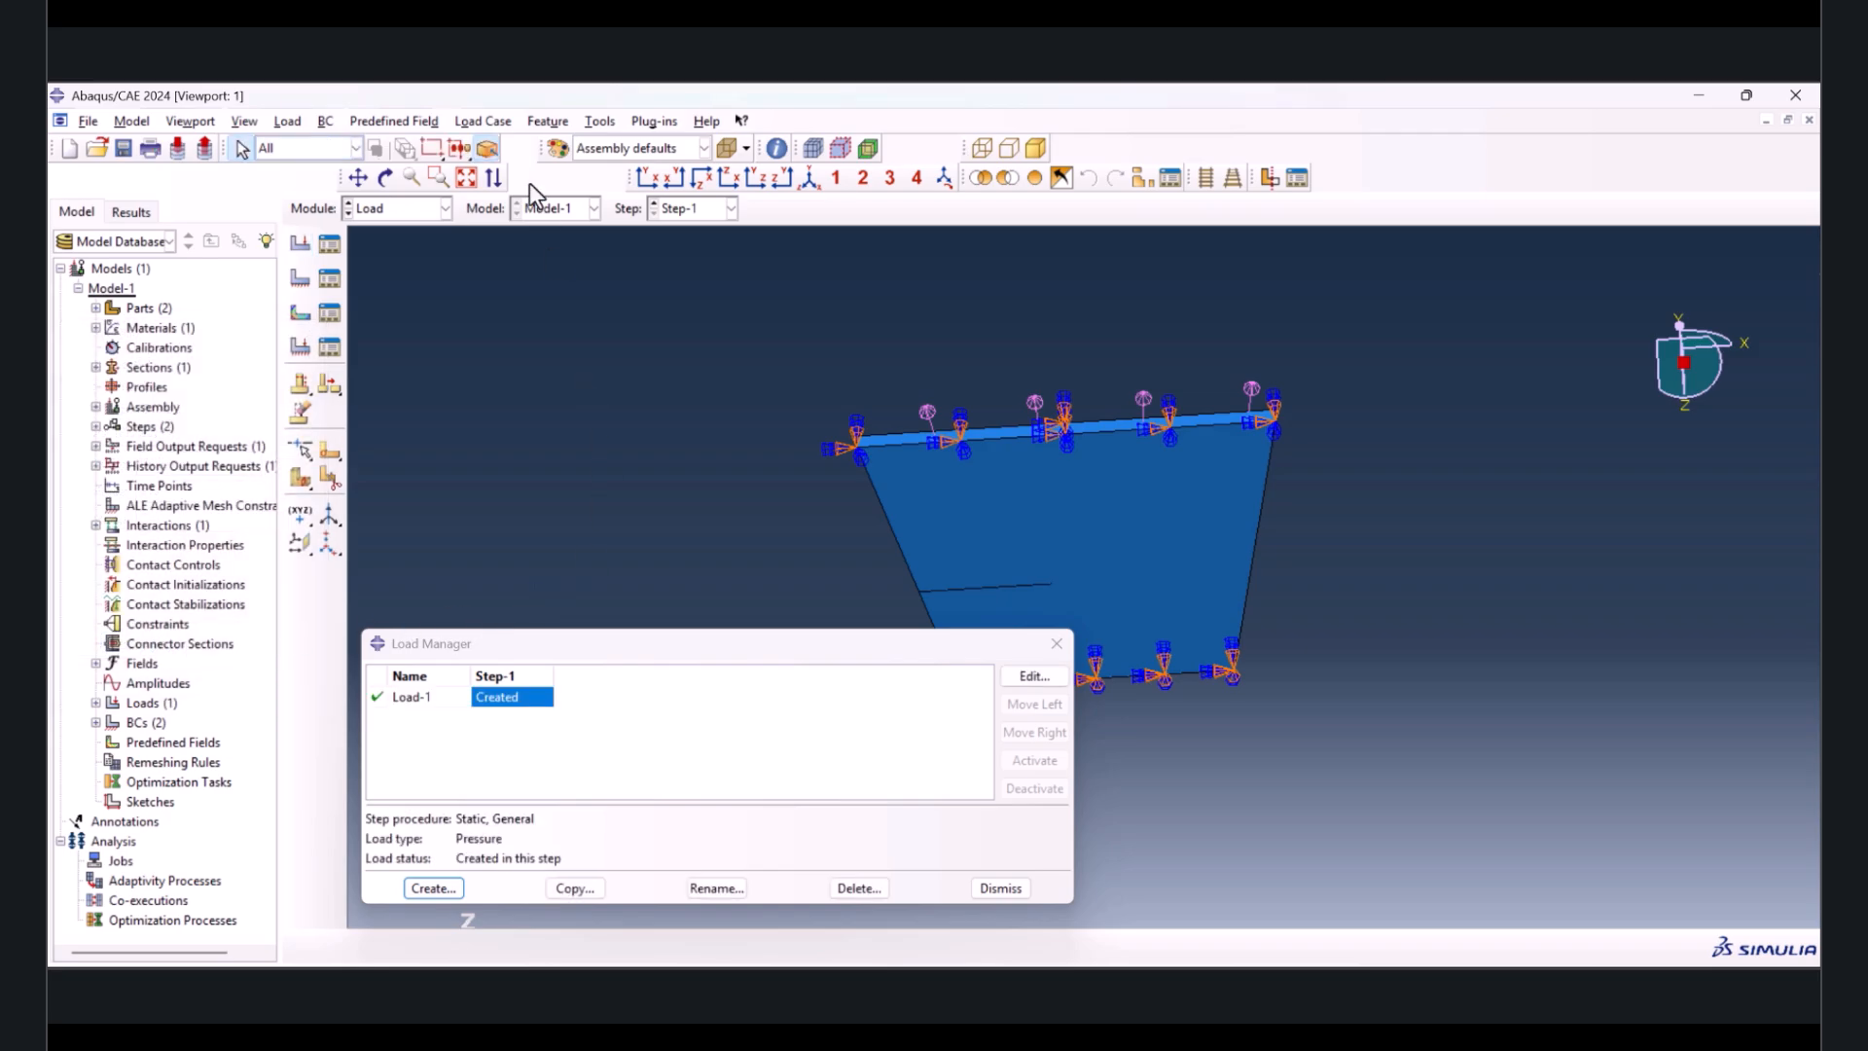
click(642, 175)
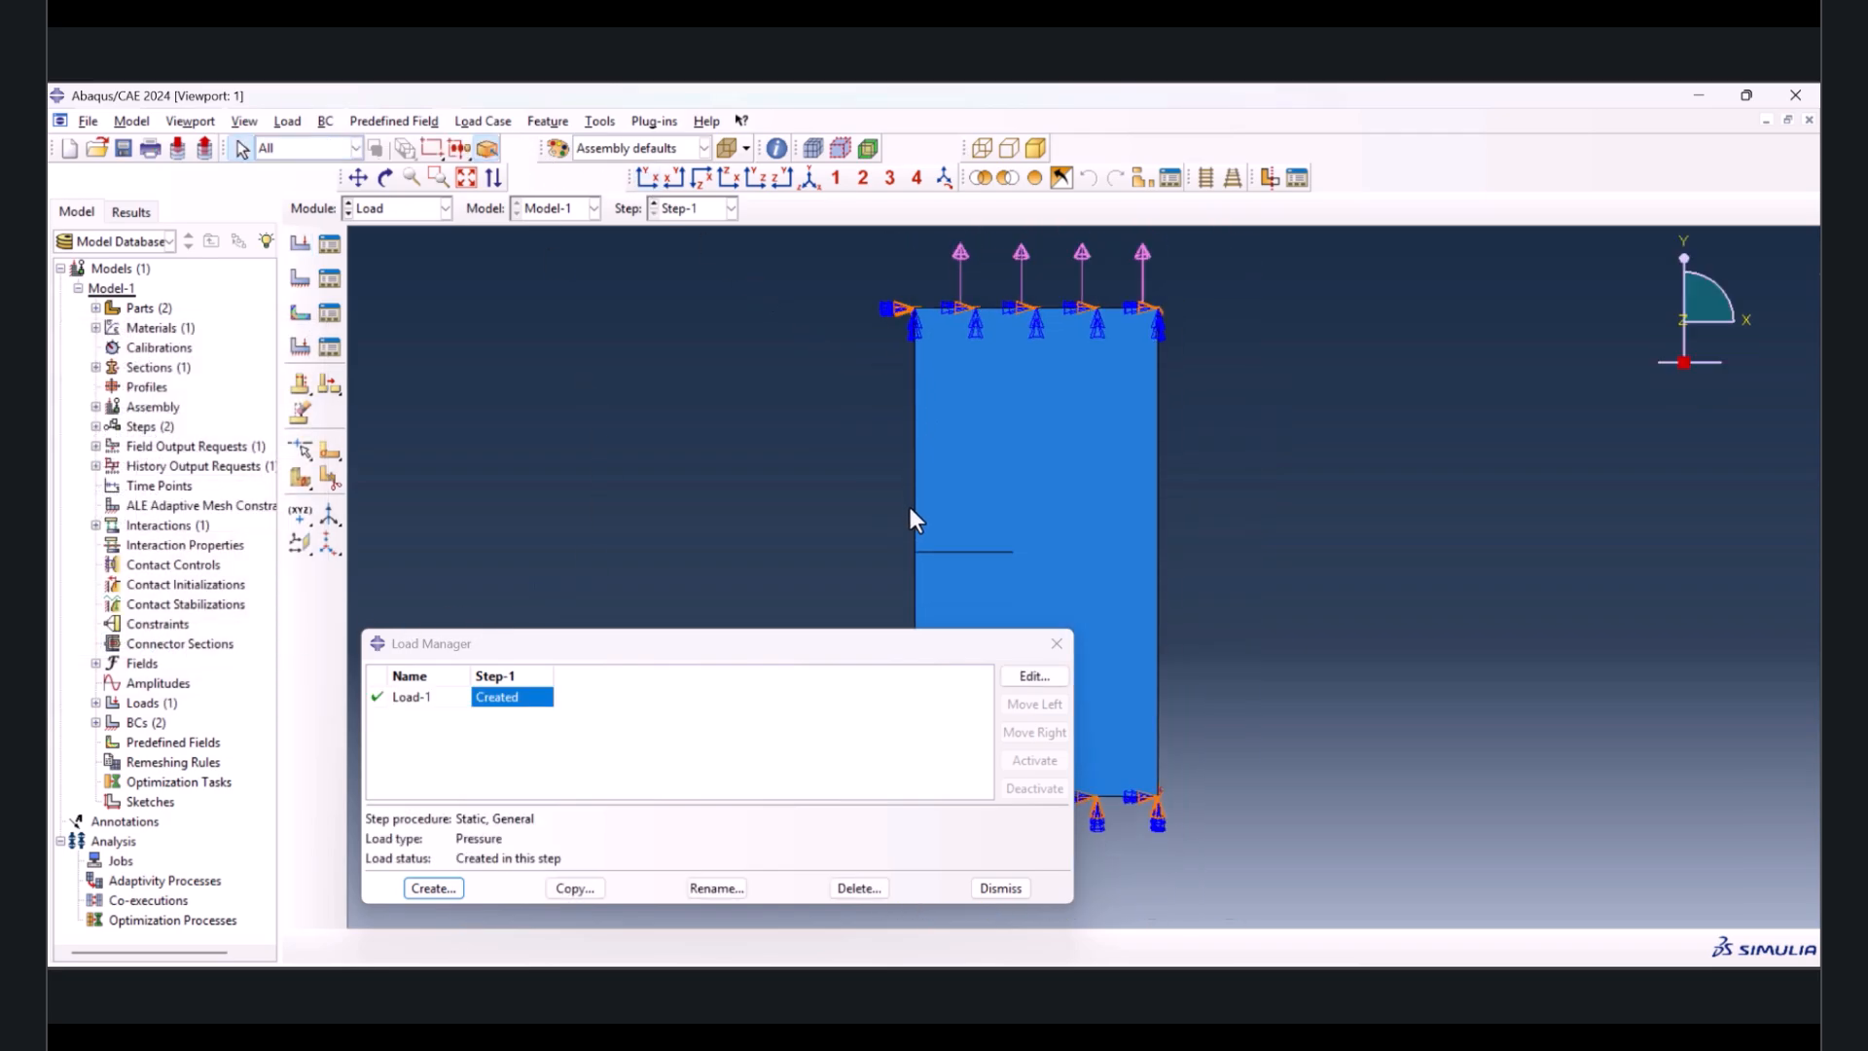
click(1047, 643)
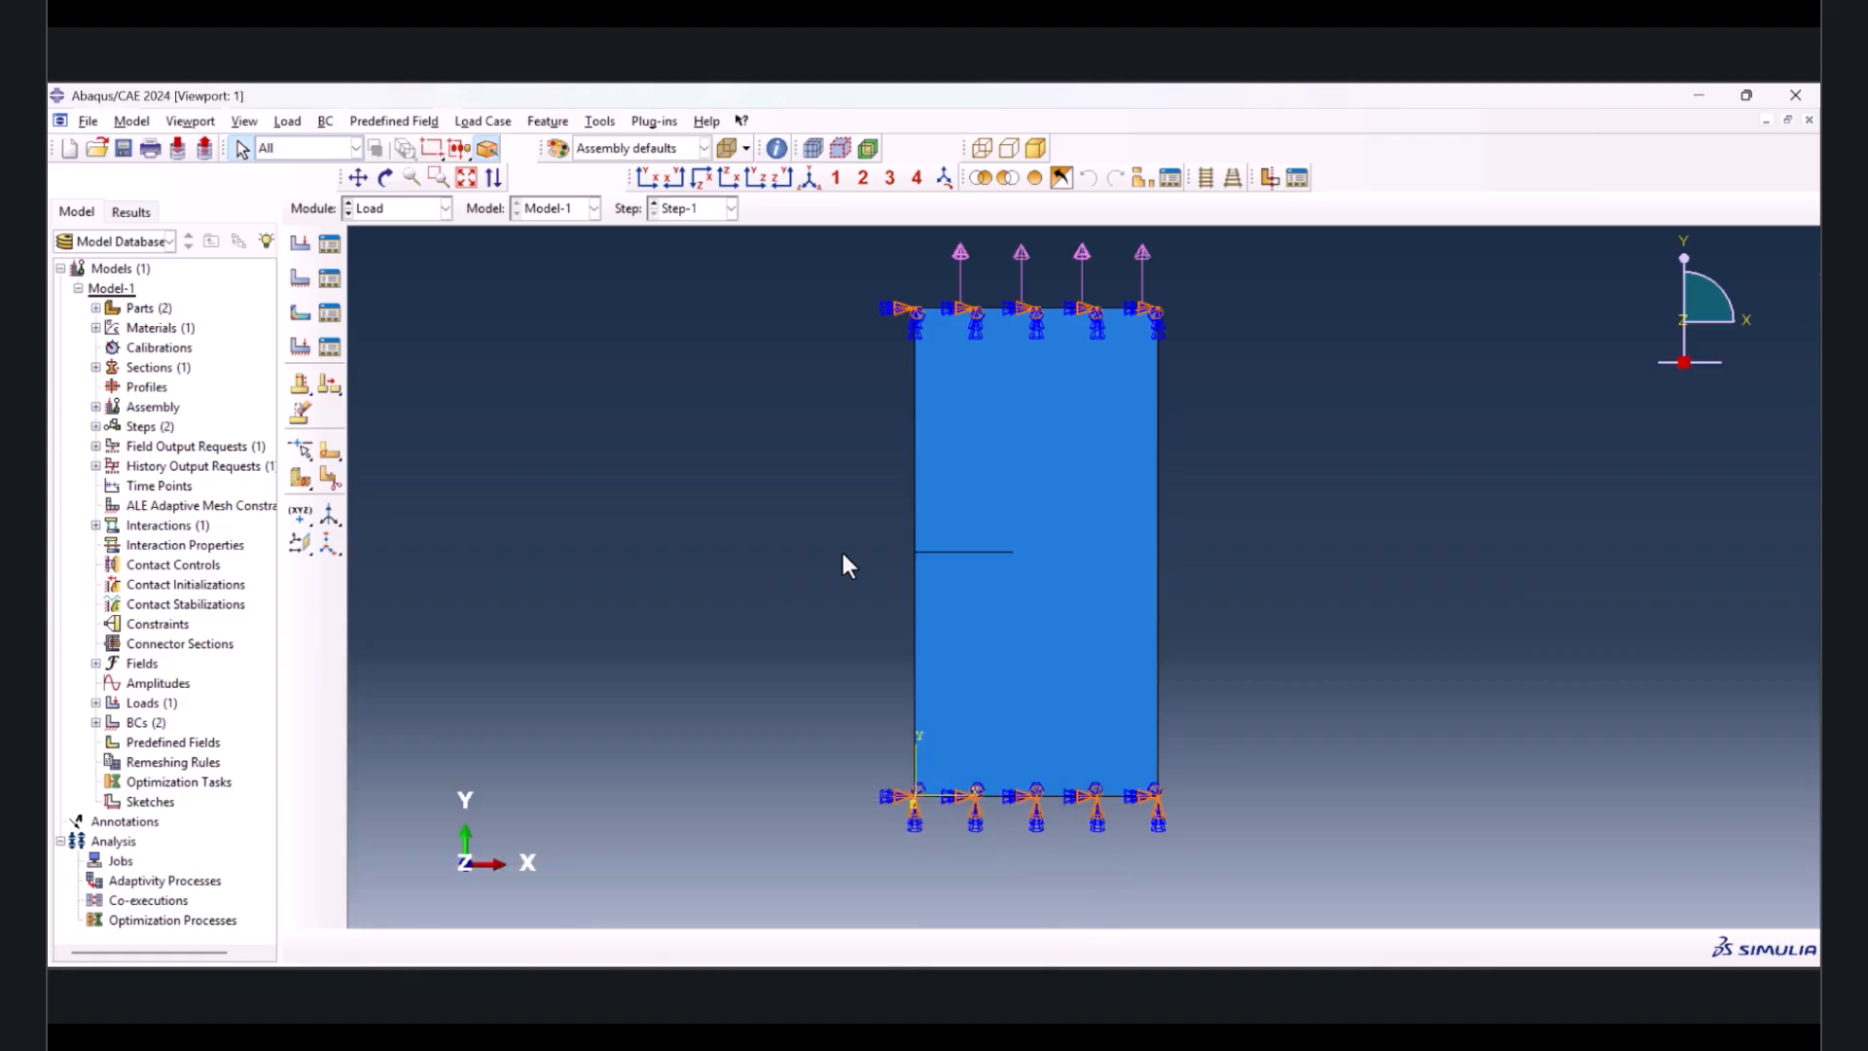
- Make the Plate-1 and crack-1 assembly instances dependent
click(393, 209)
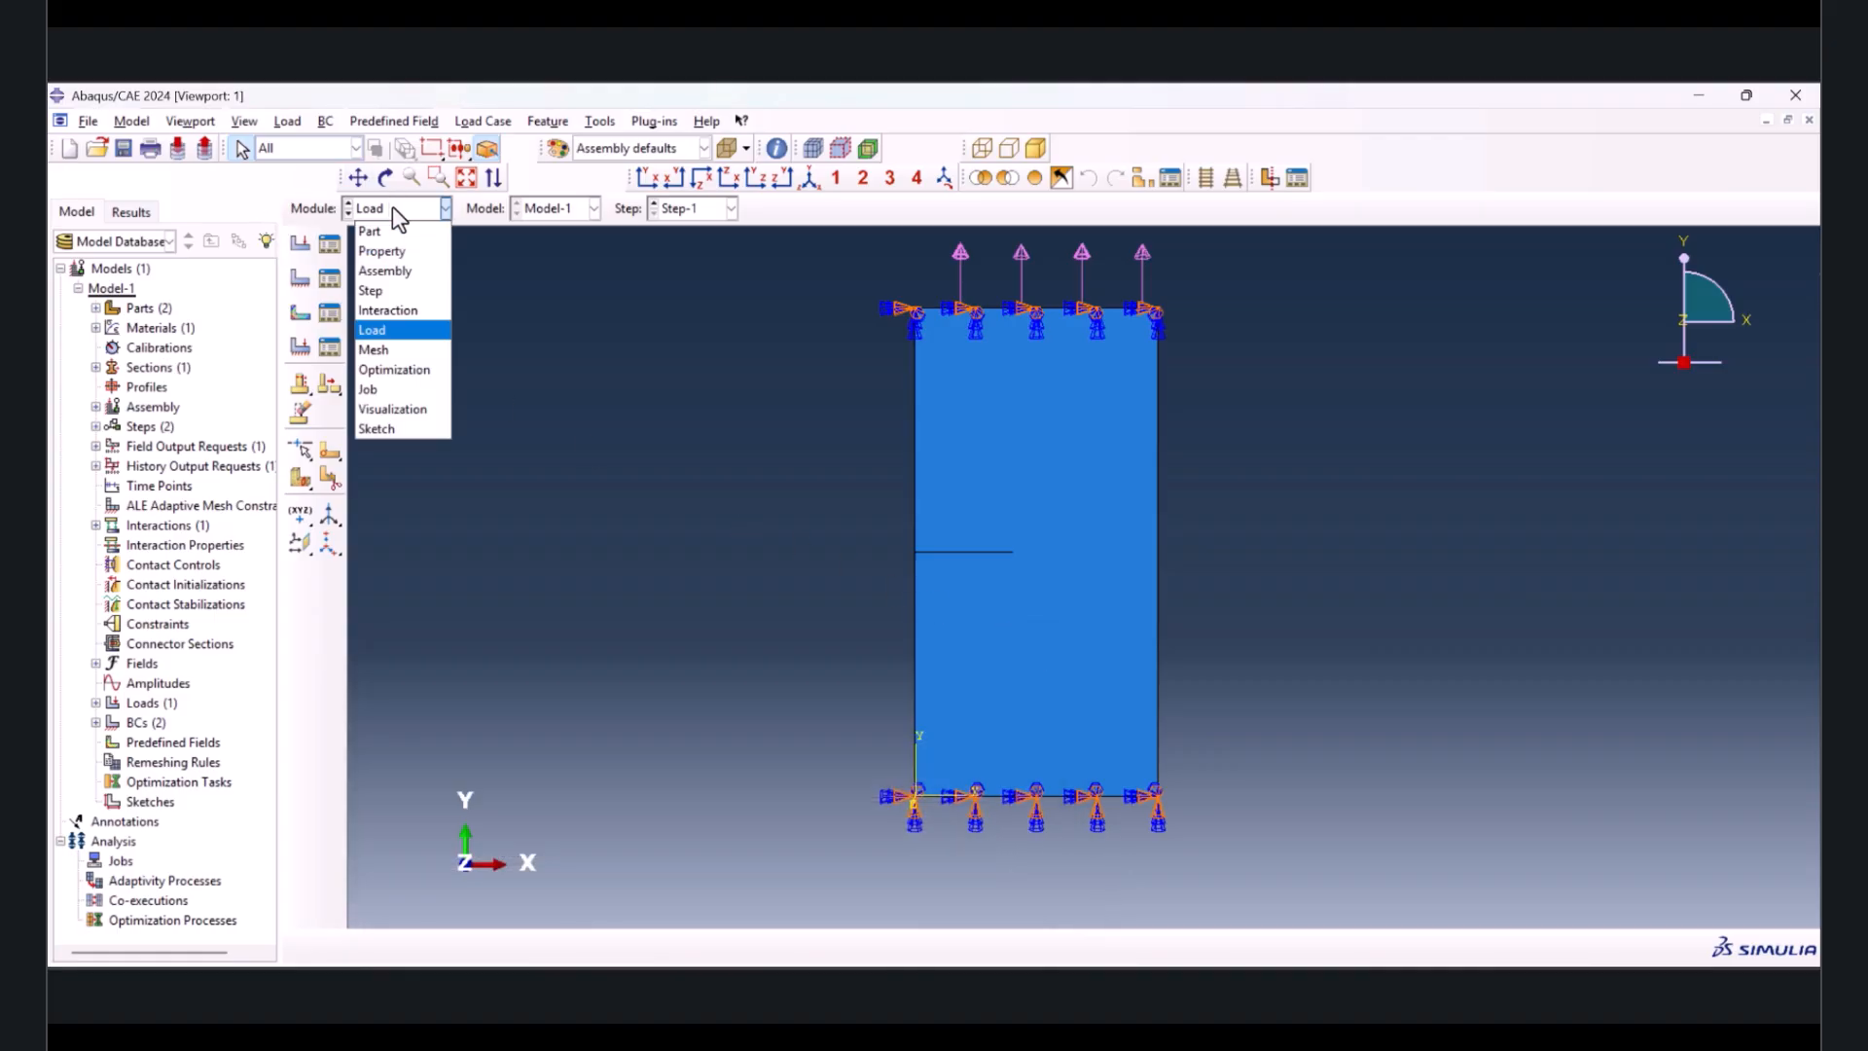
click(395, 350)
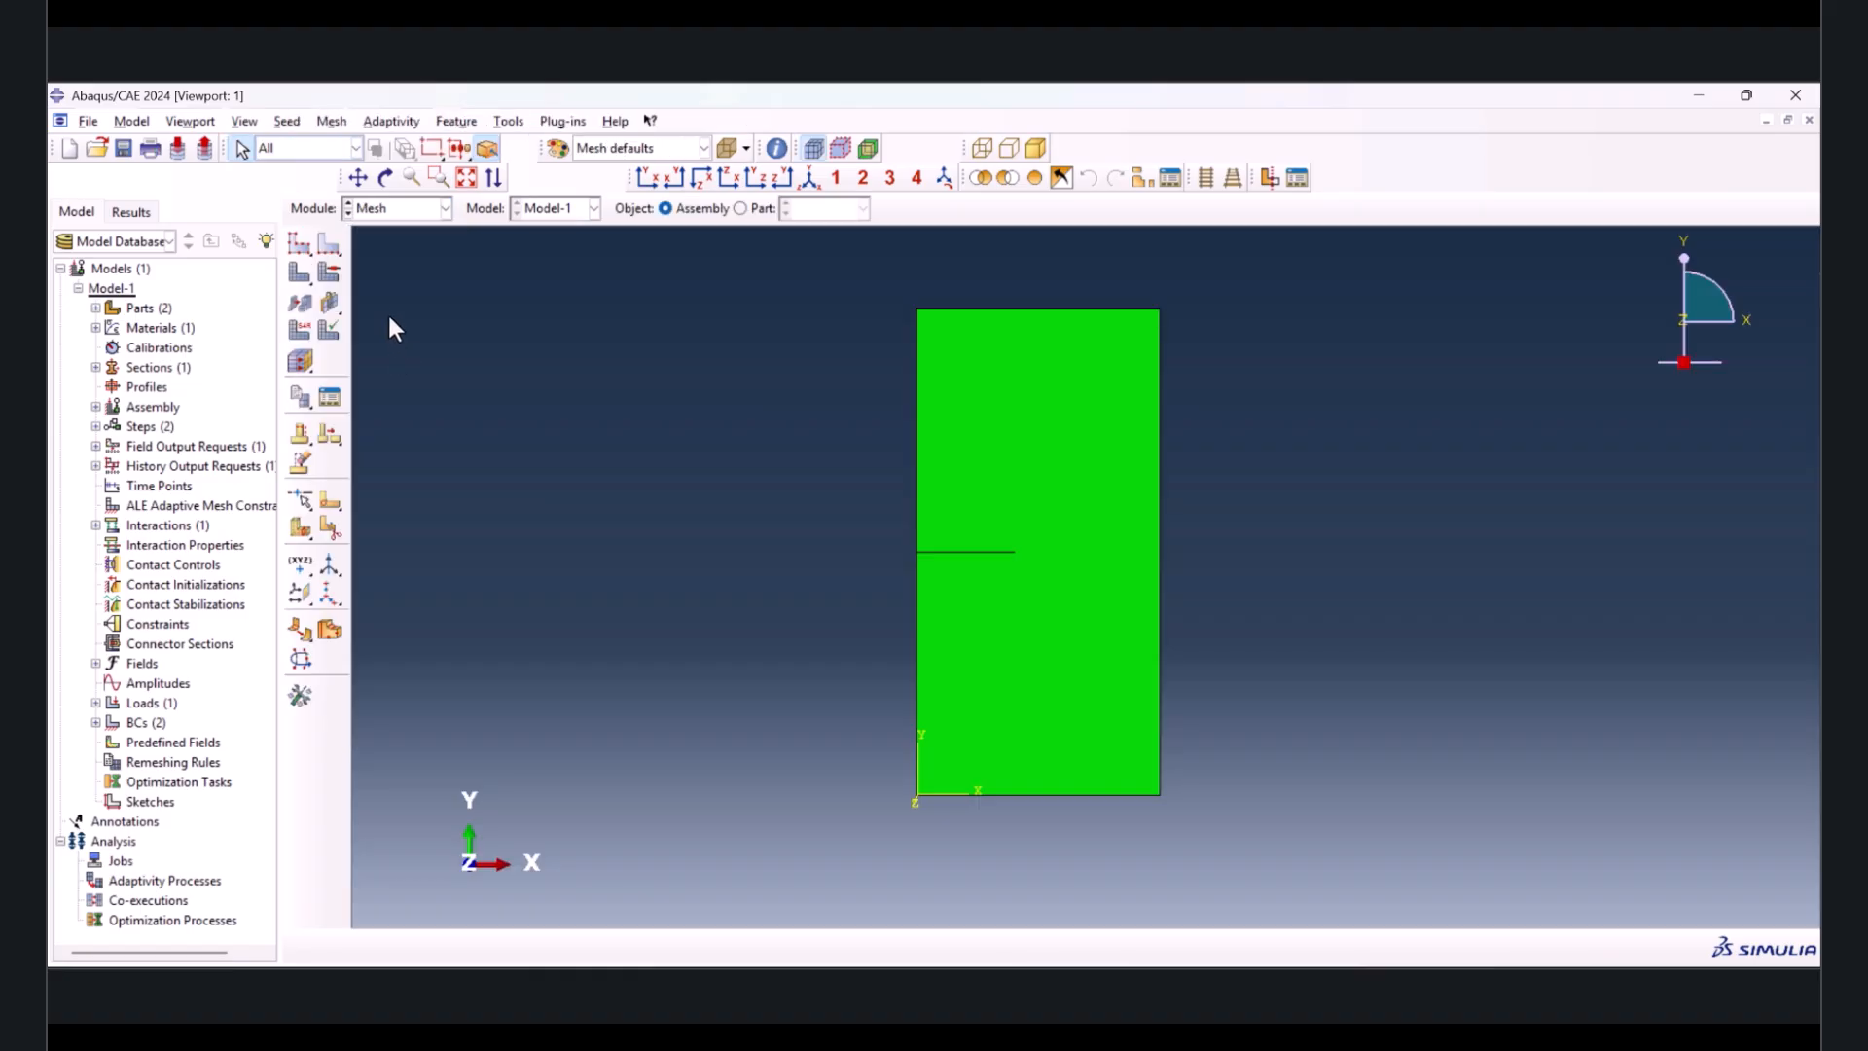
click(96, 406)
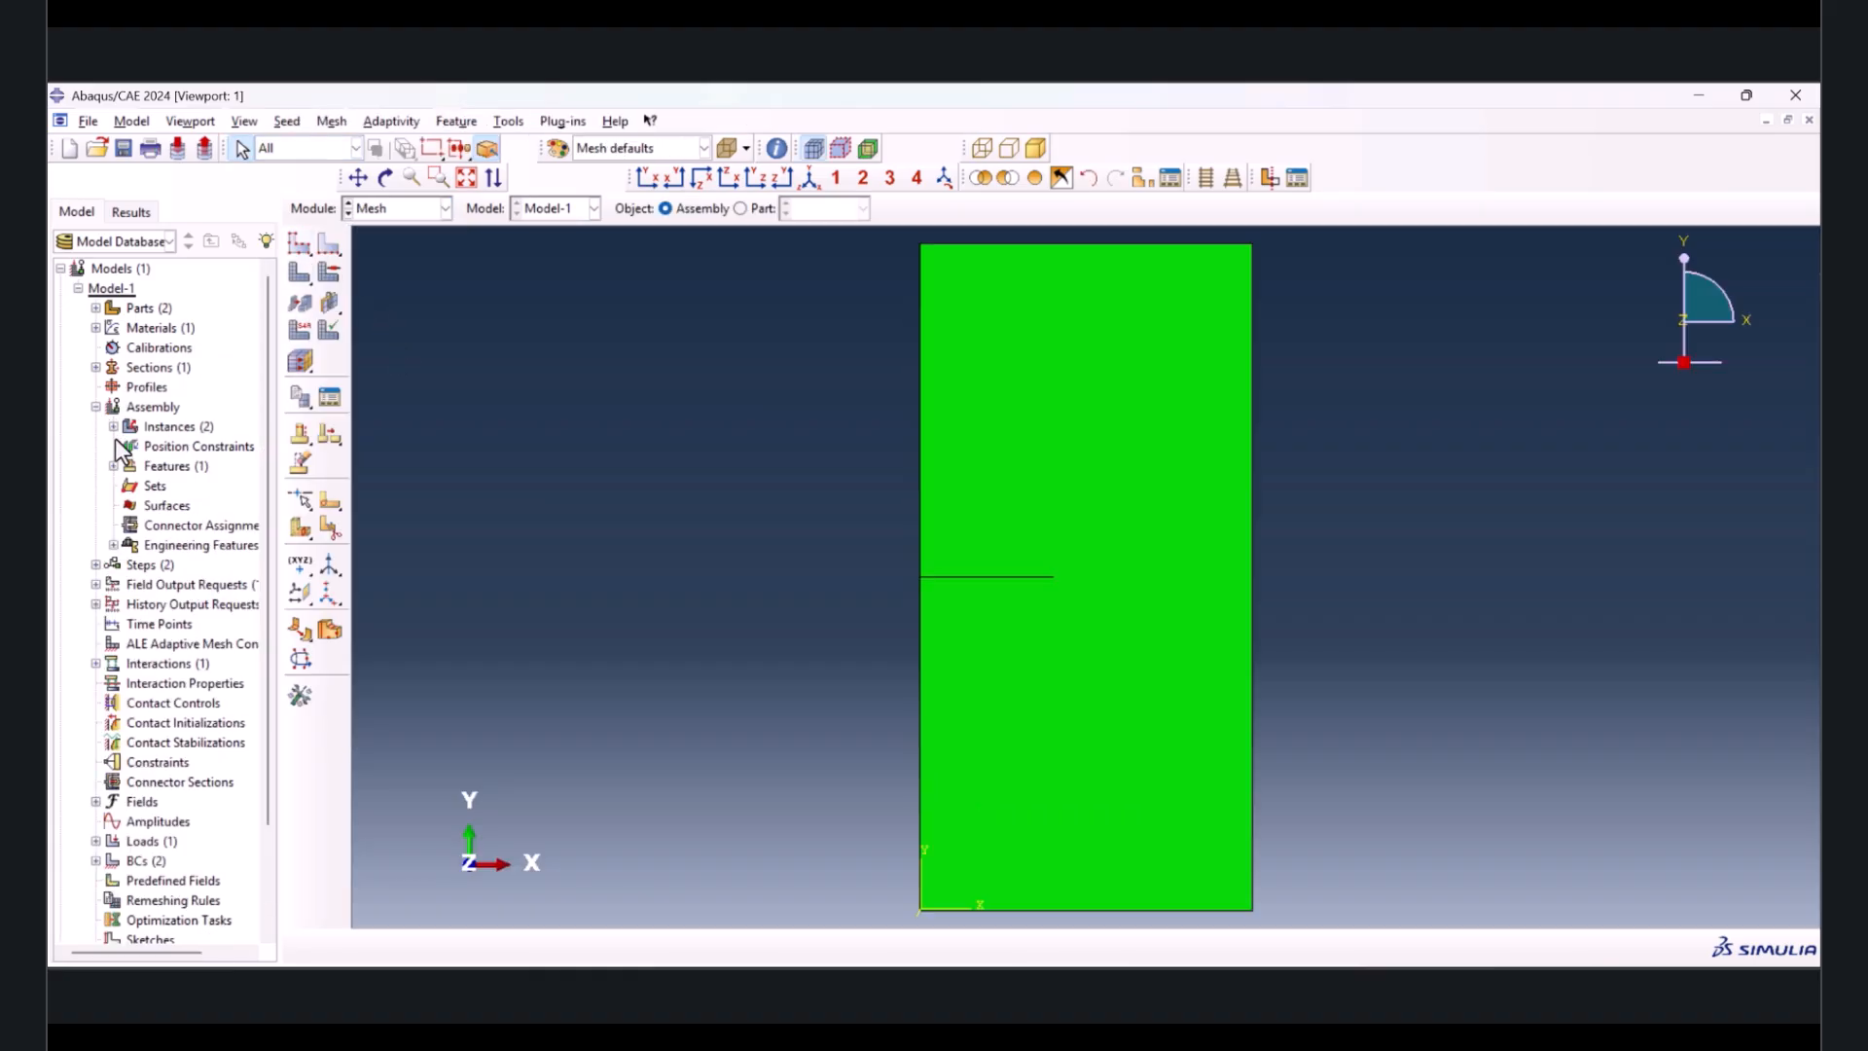
click(113, 426)
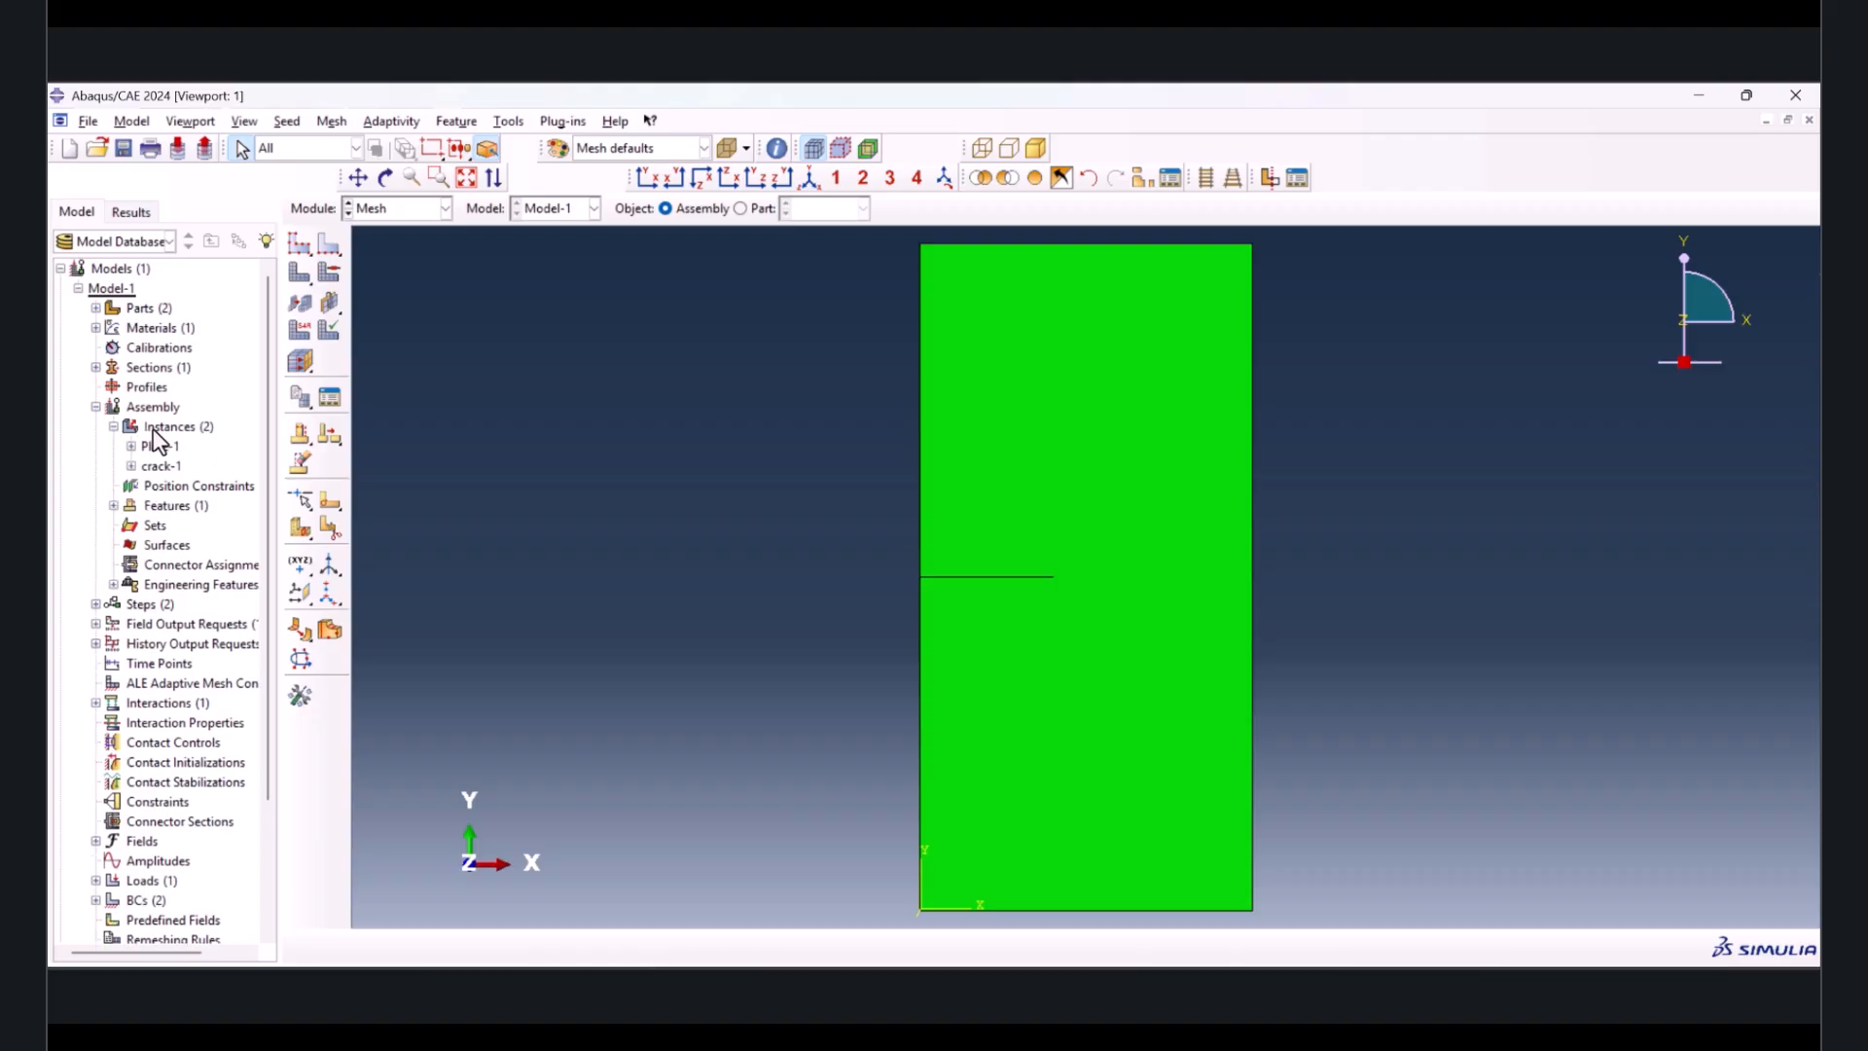
right_click(156, 429)
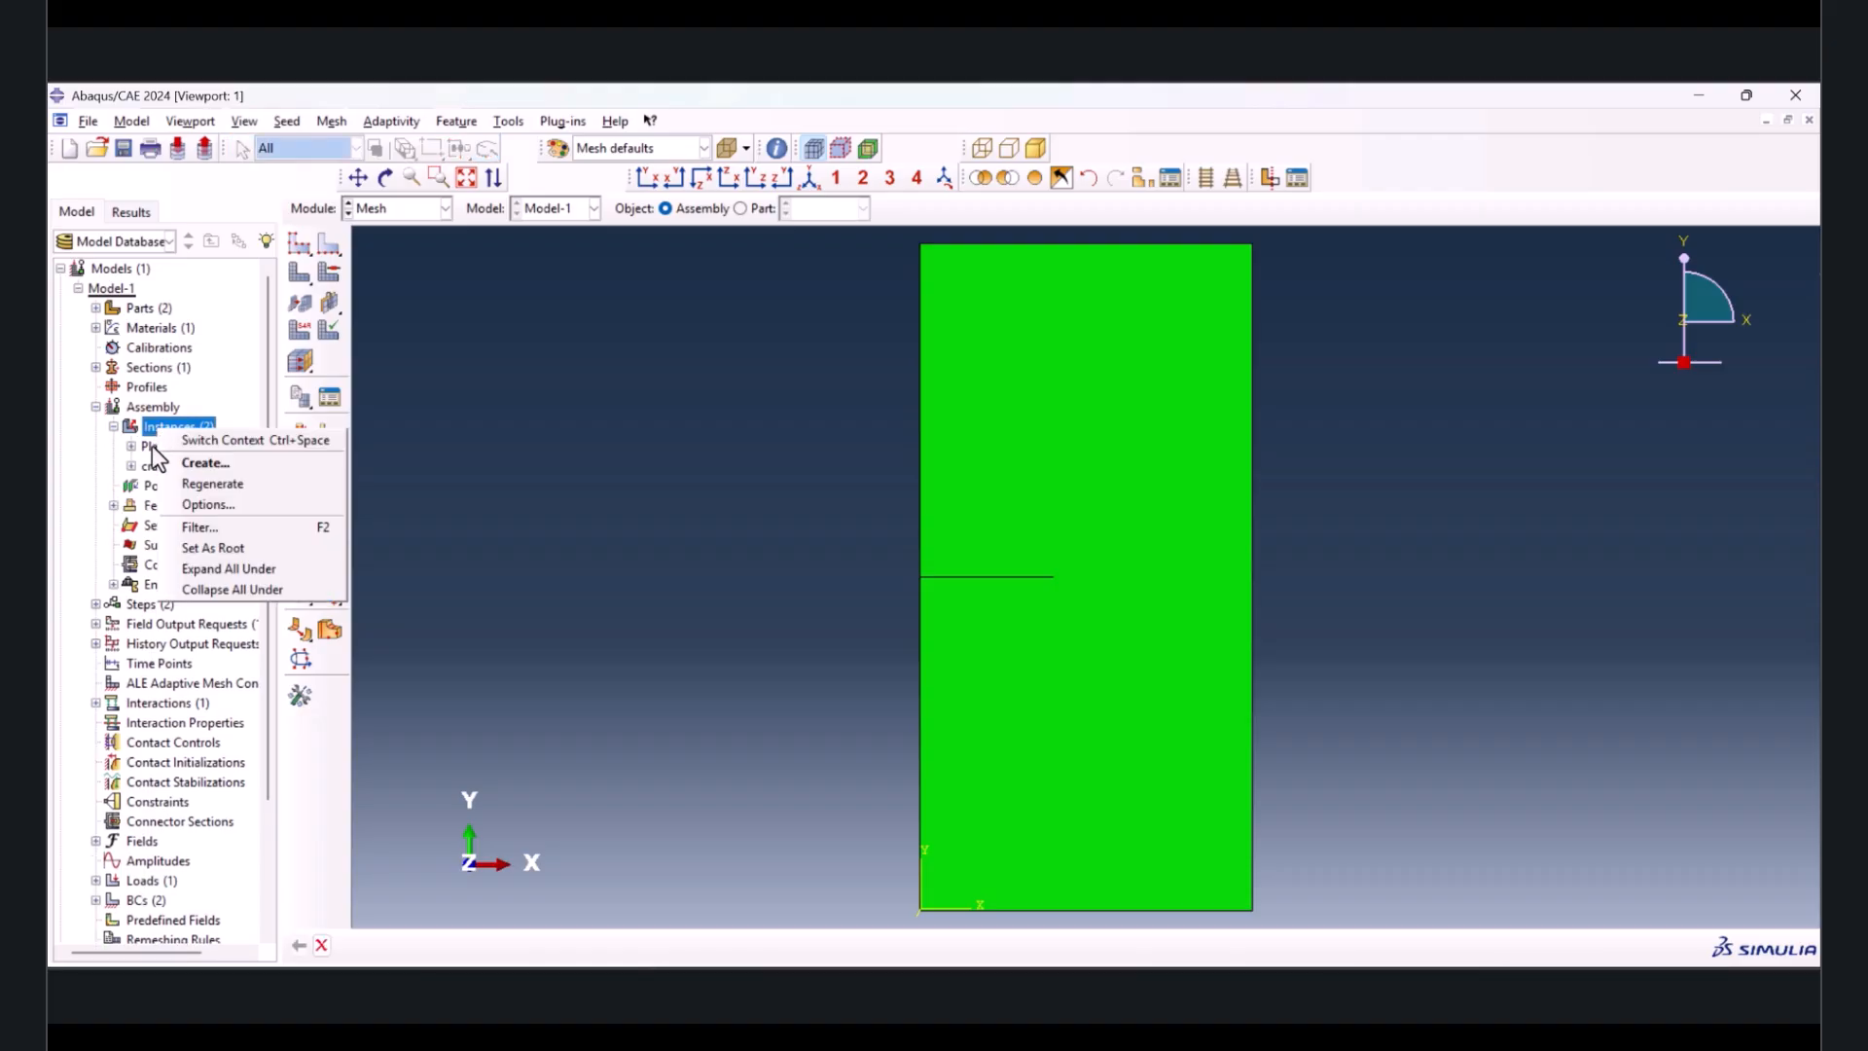
click(162, 426)
double_click(161, 426)
key(Escape)
right_click(156, 447)
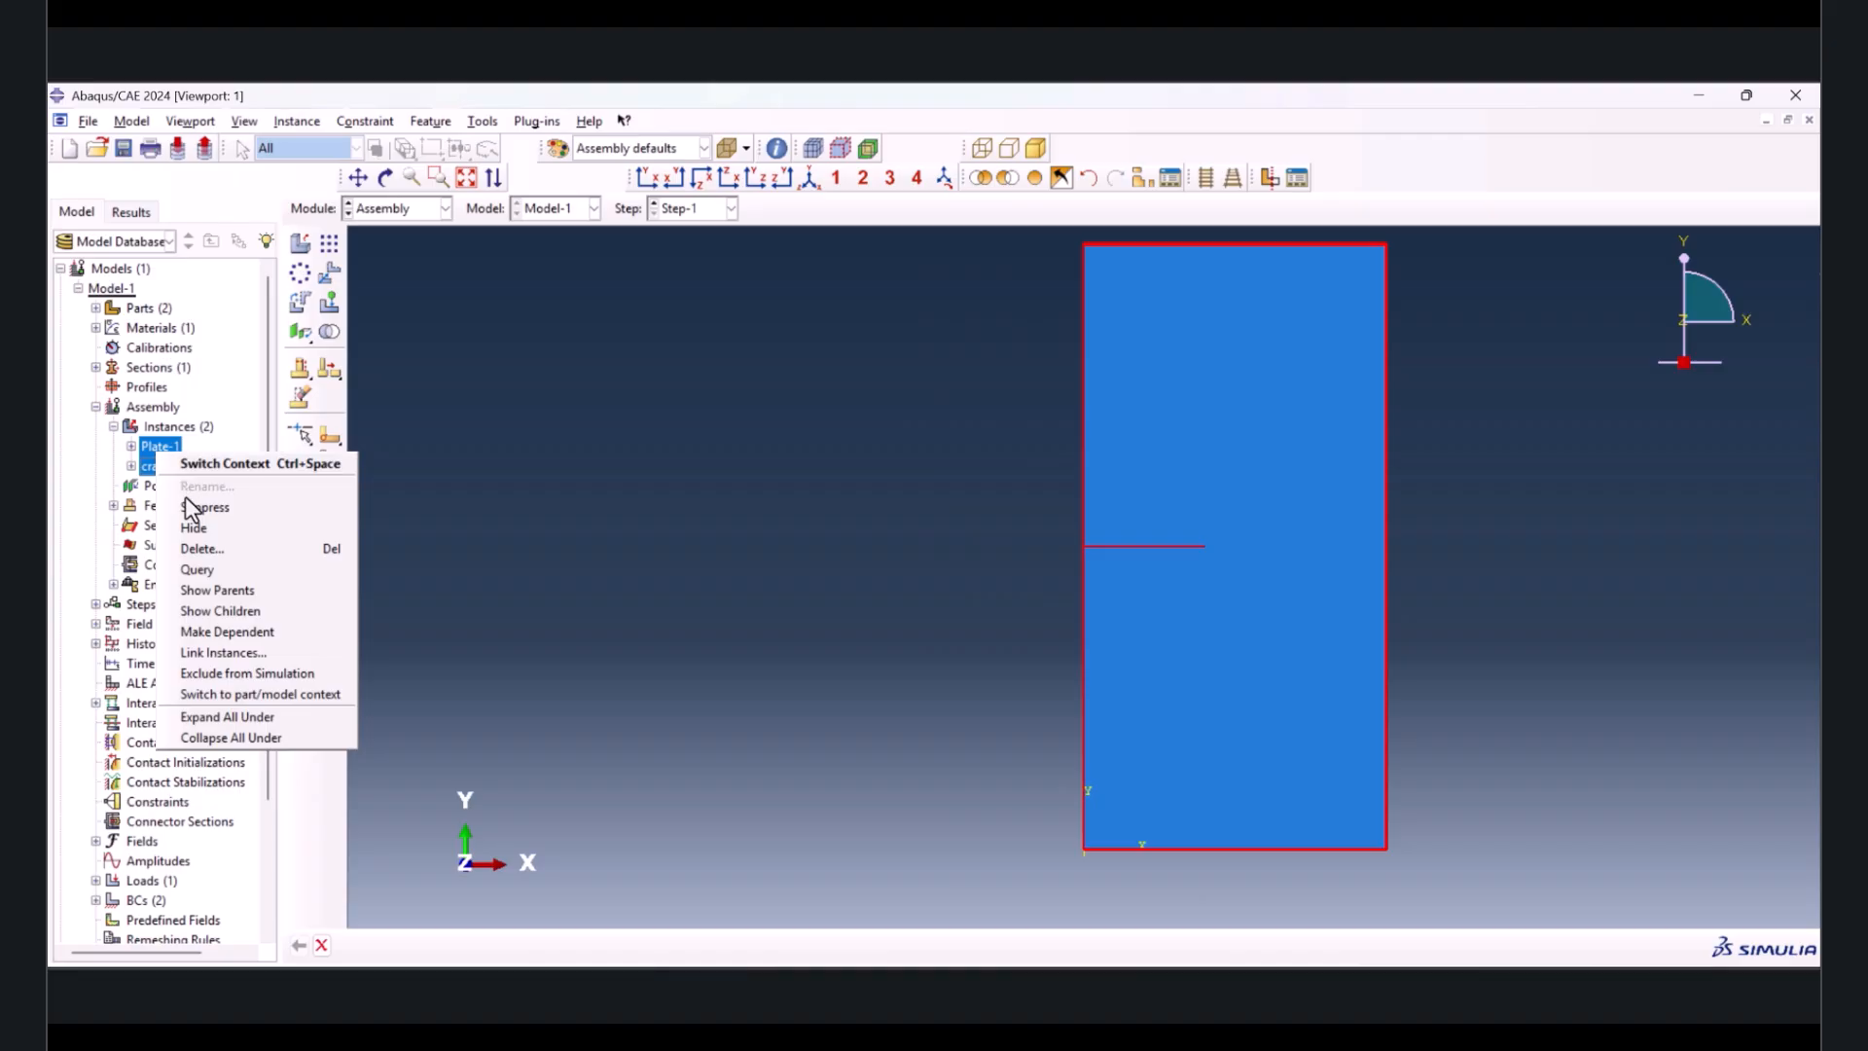
click(243, 632)
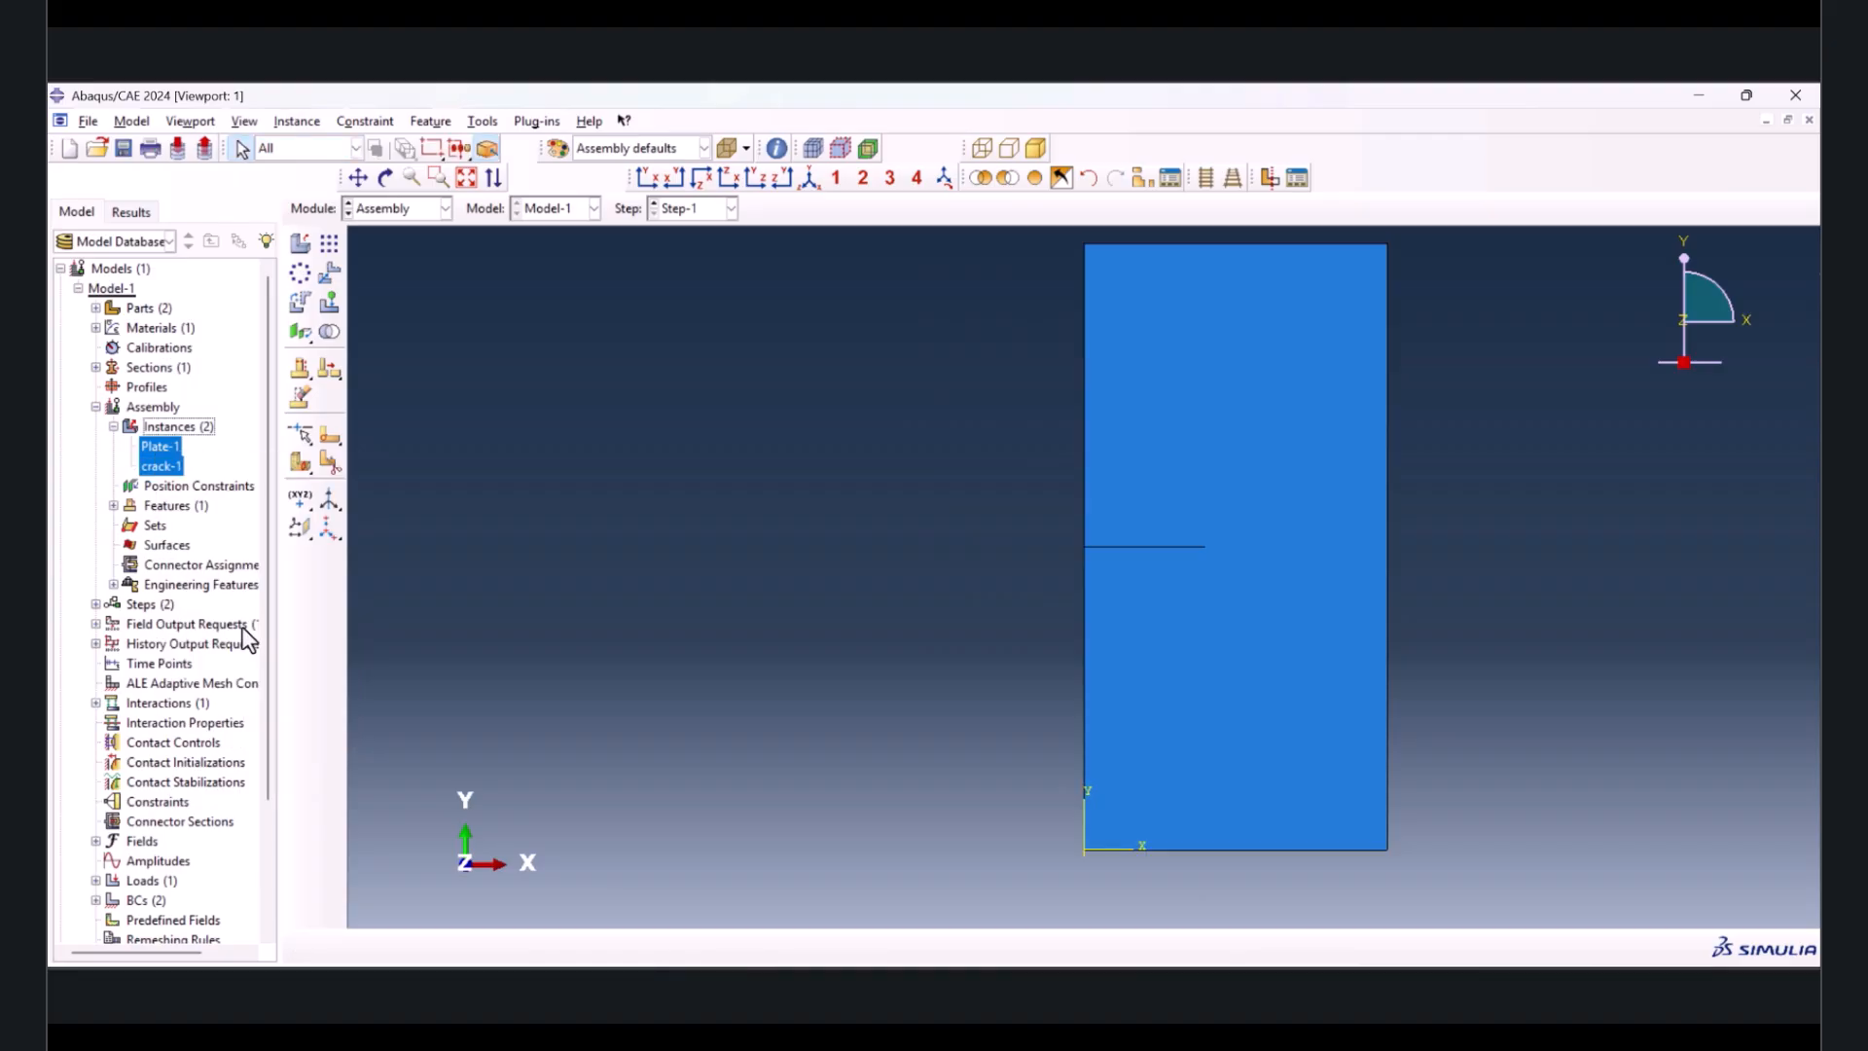
- In the Mesh module, seed the Plate part with an approximate global size of 4
click(380, 208)
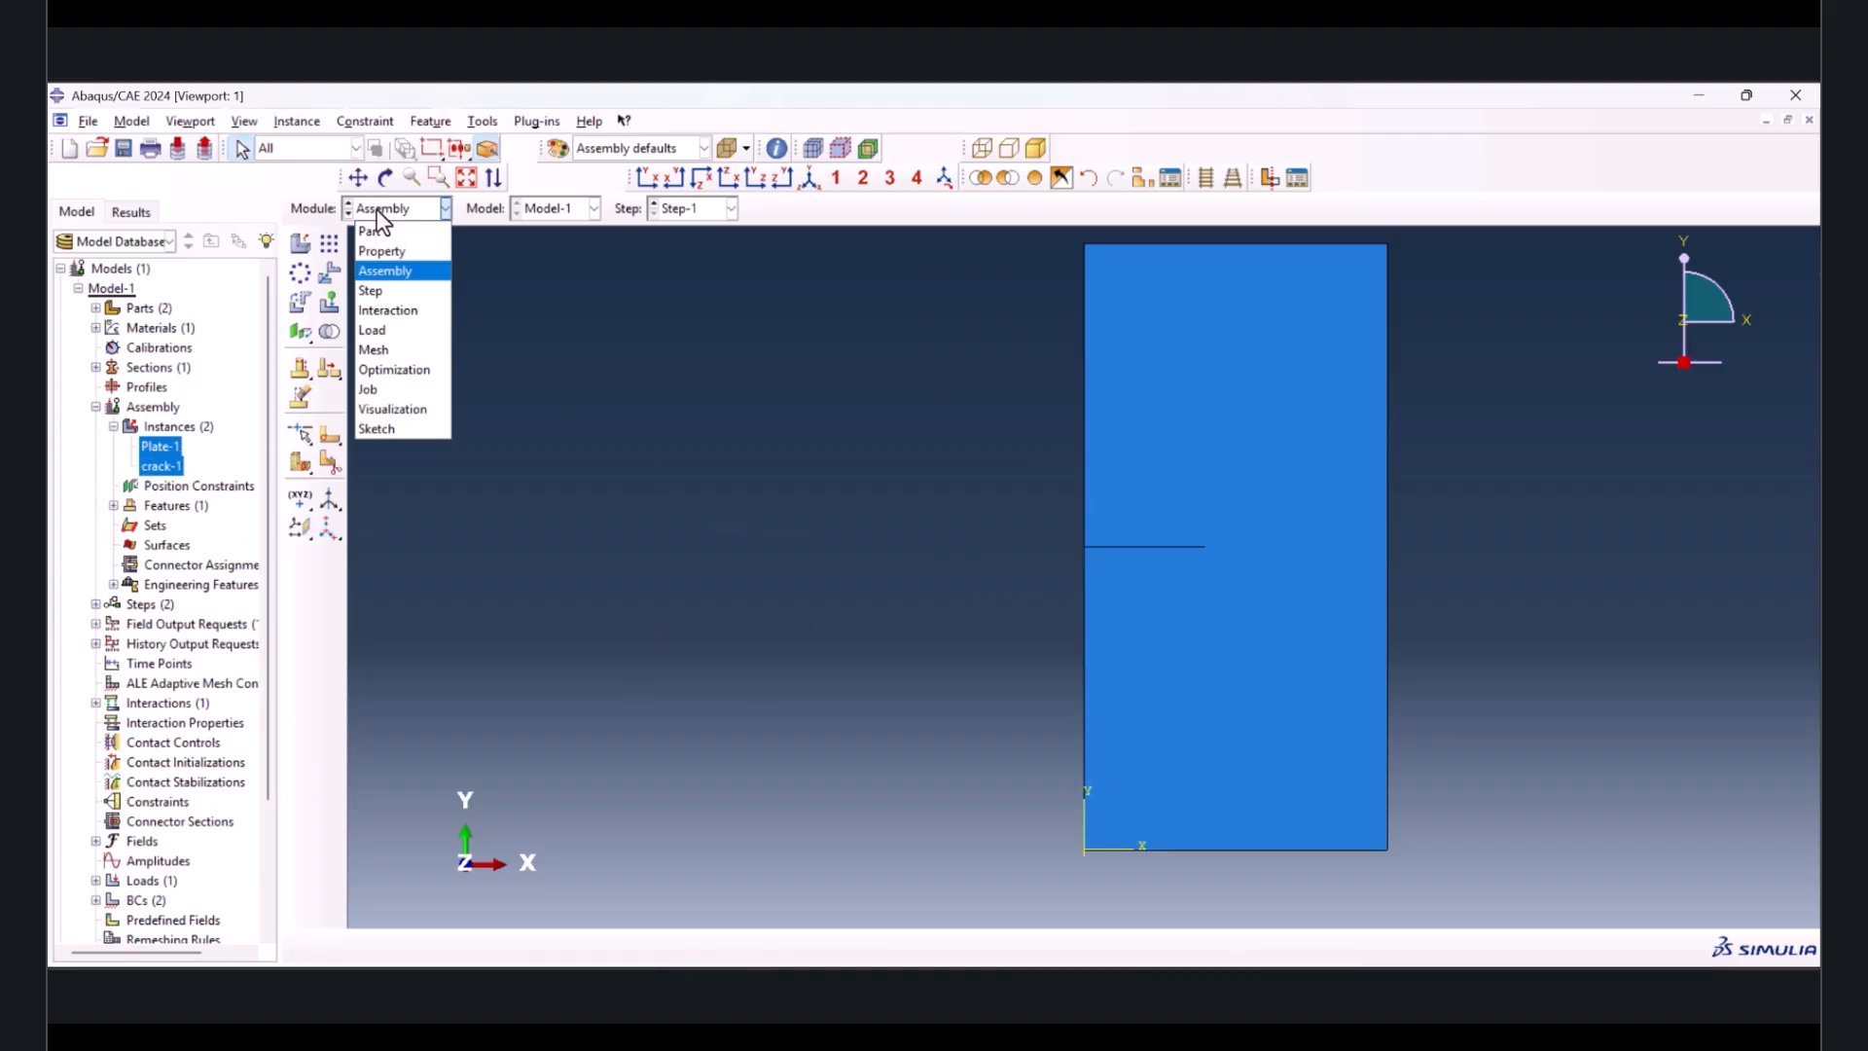
click(382, 350)
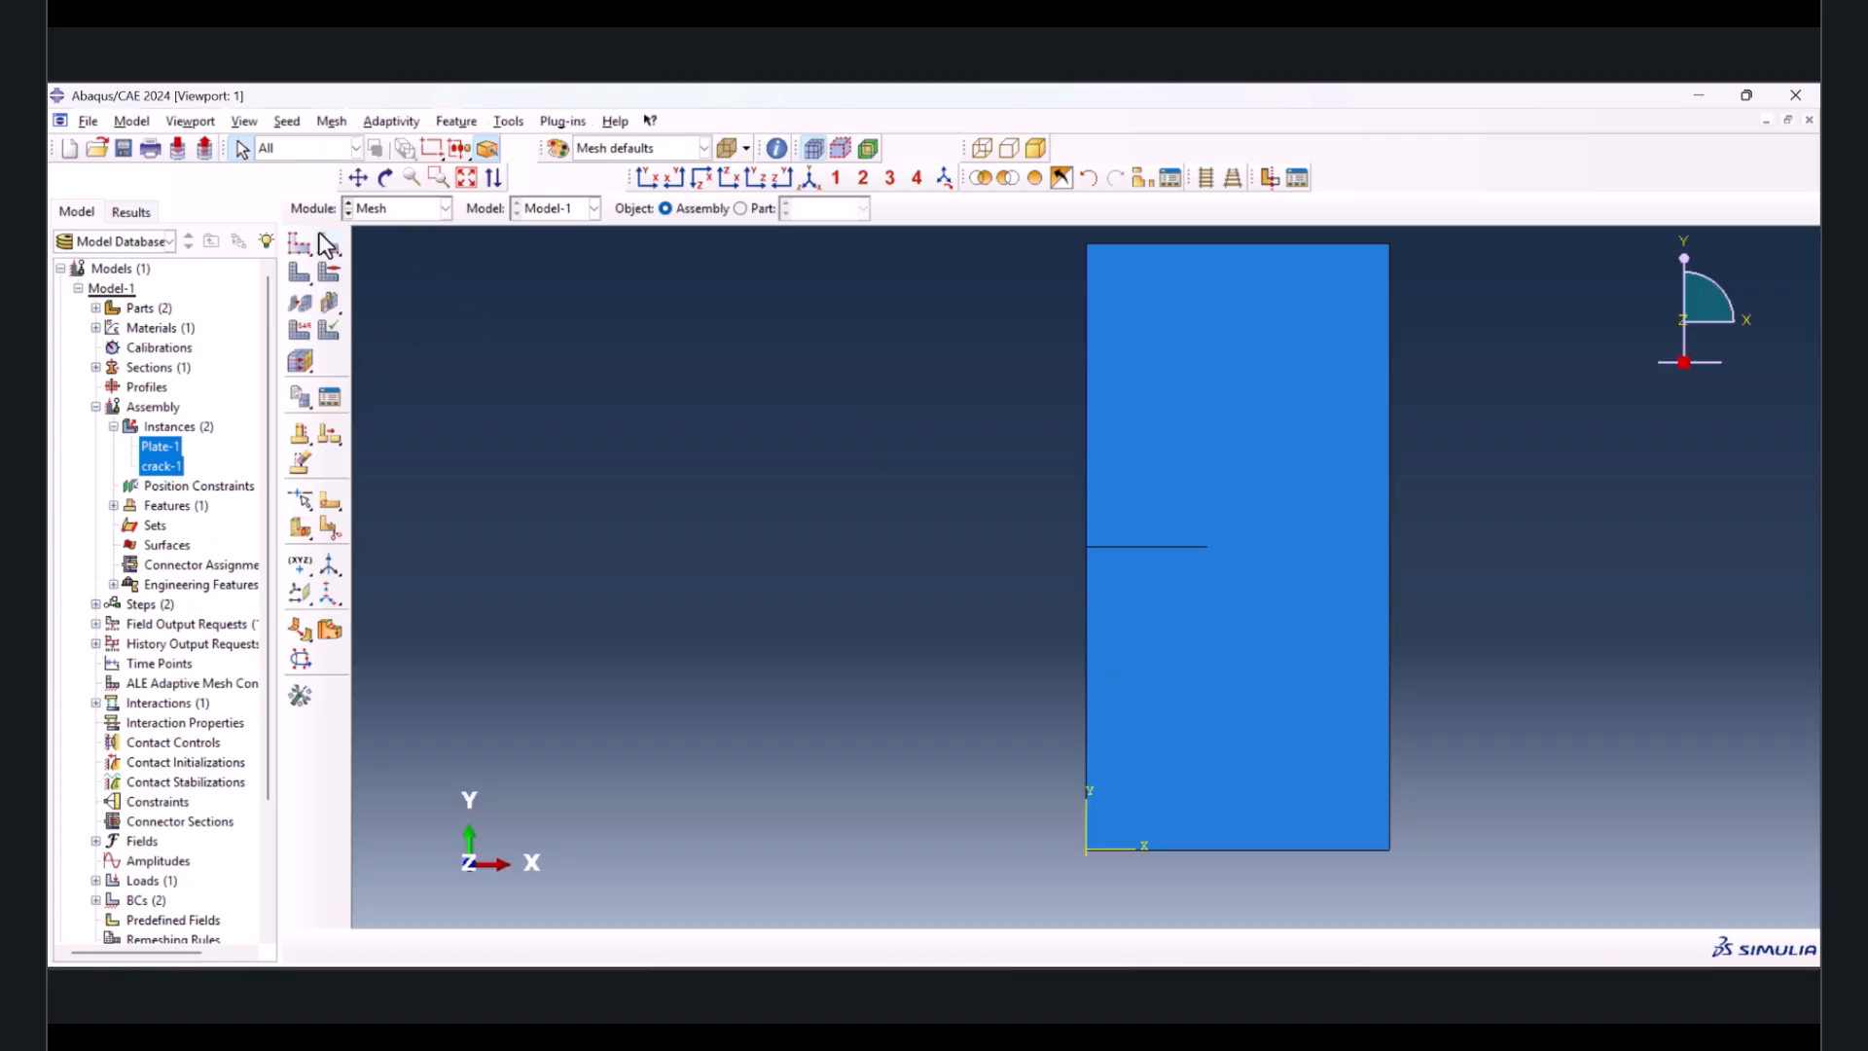
click(745, 209)
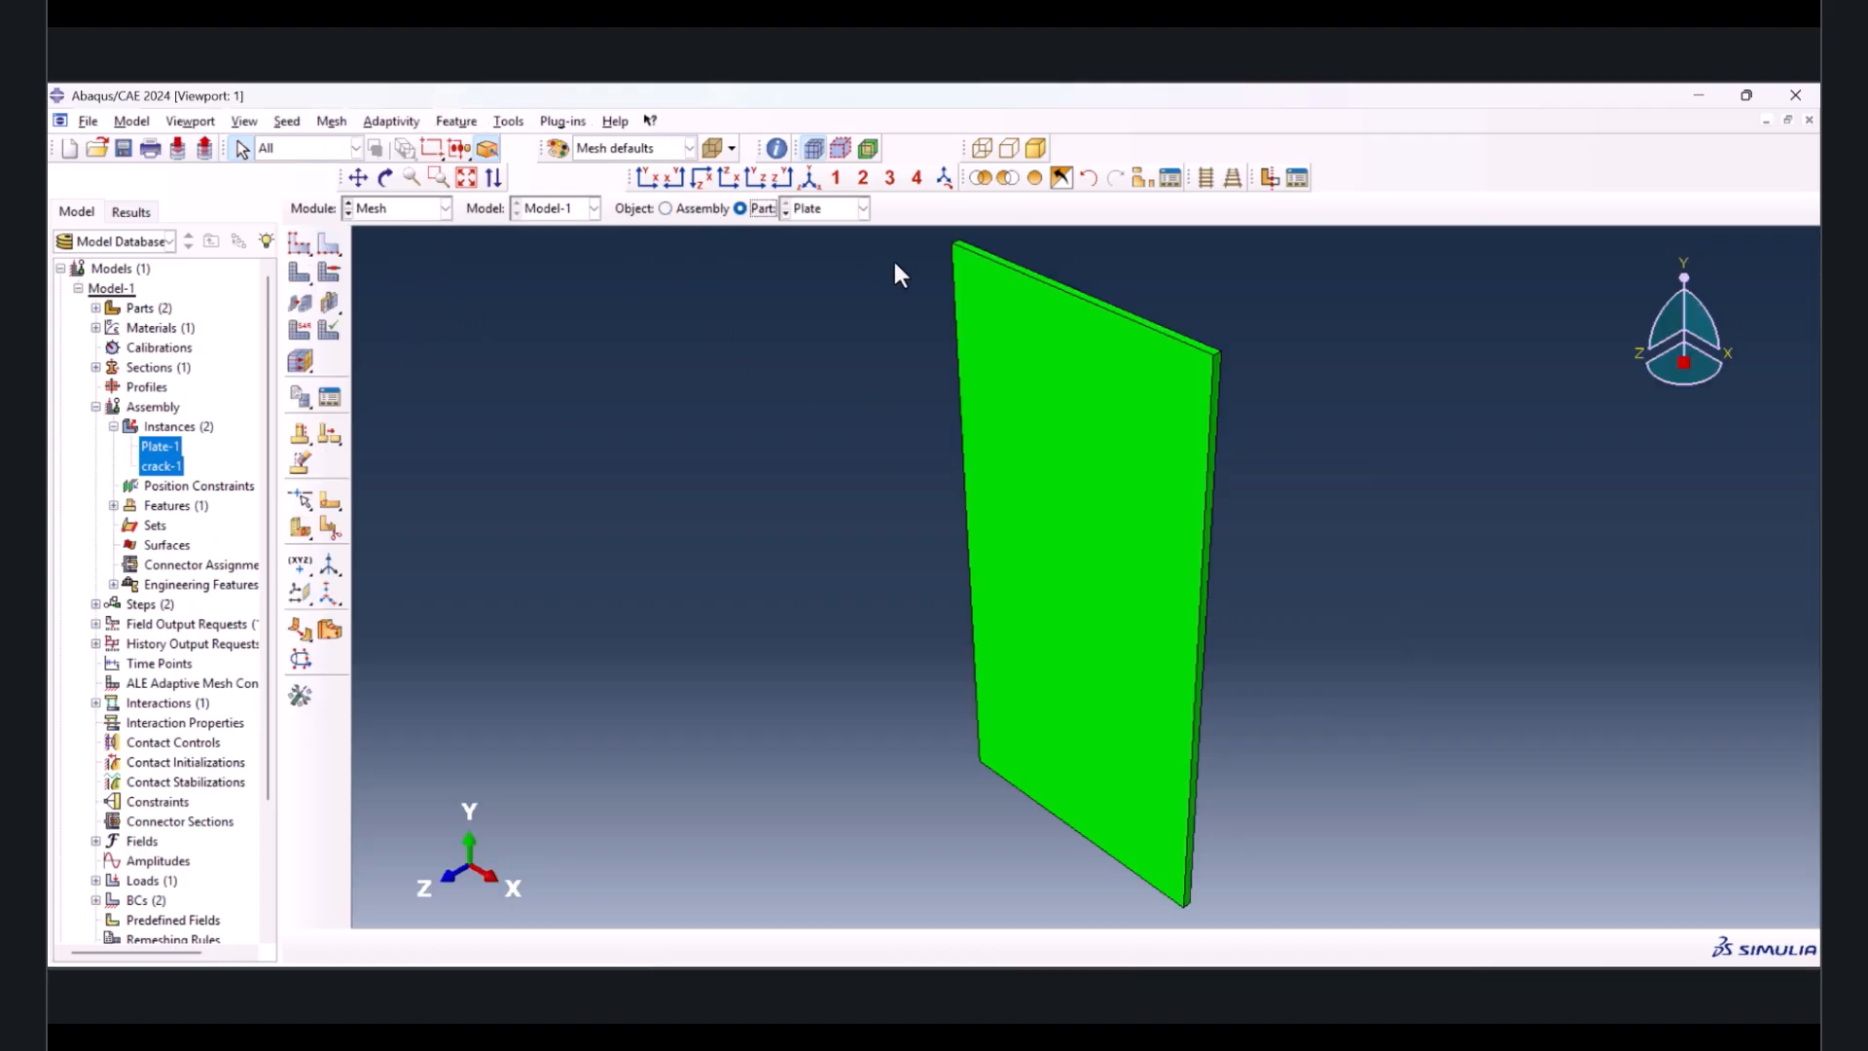
click(649, 177)
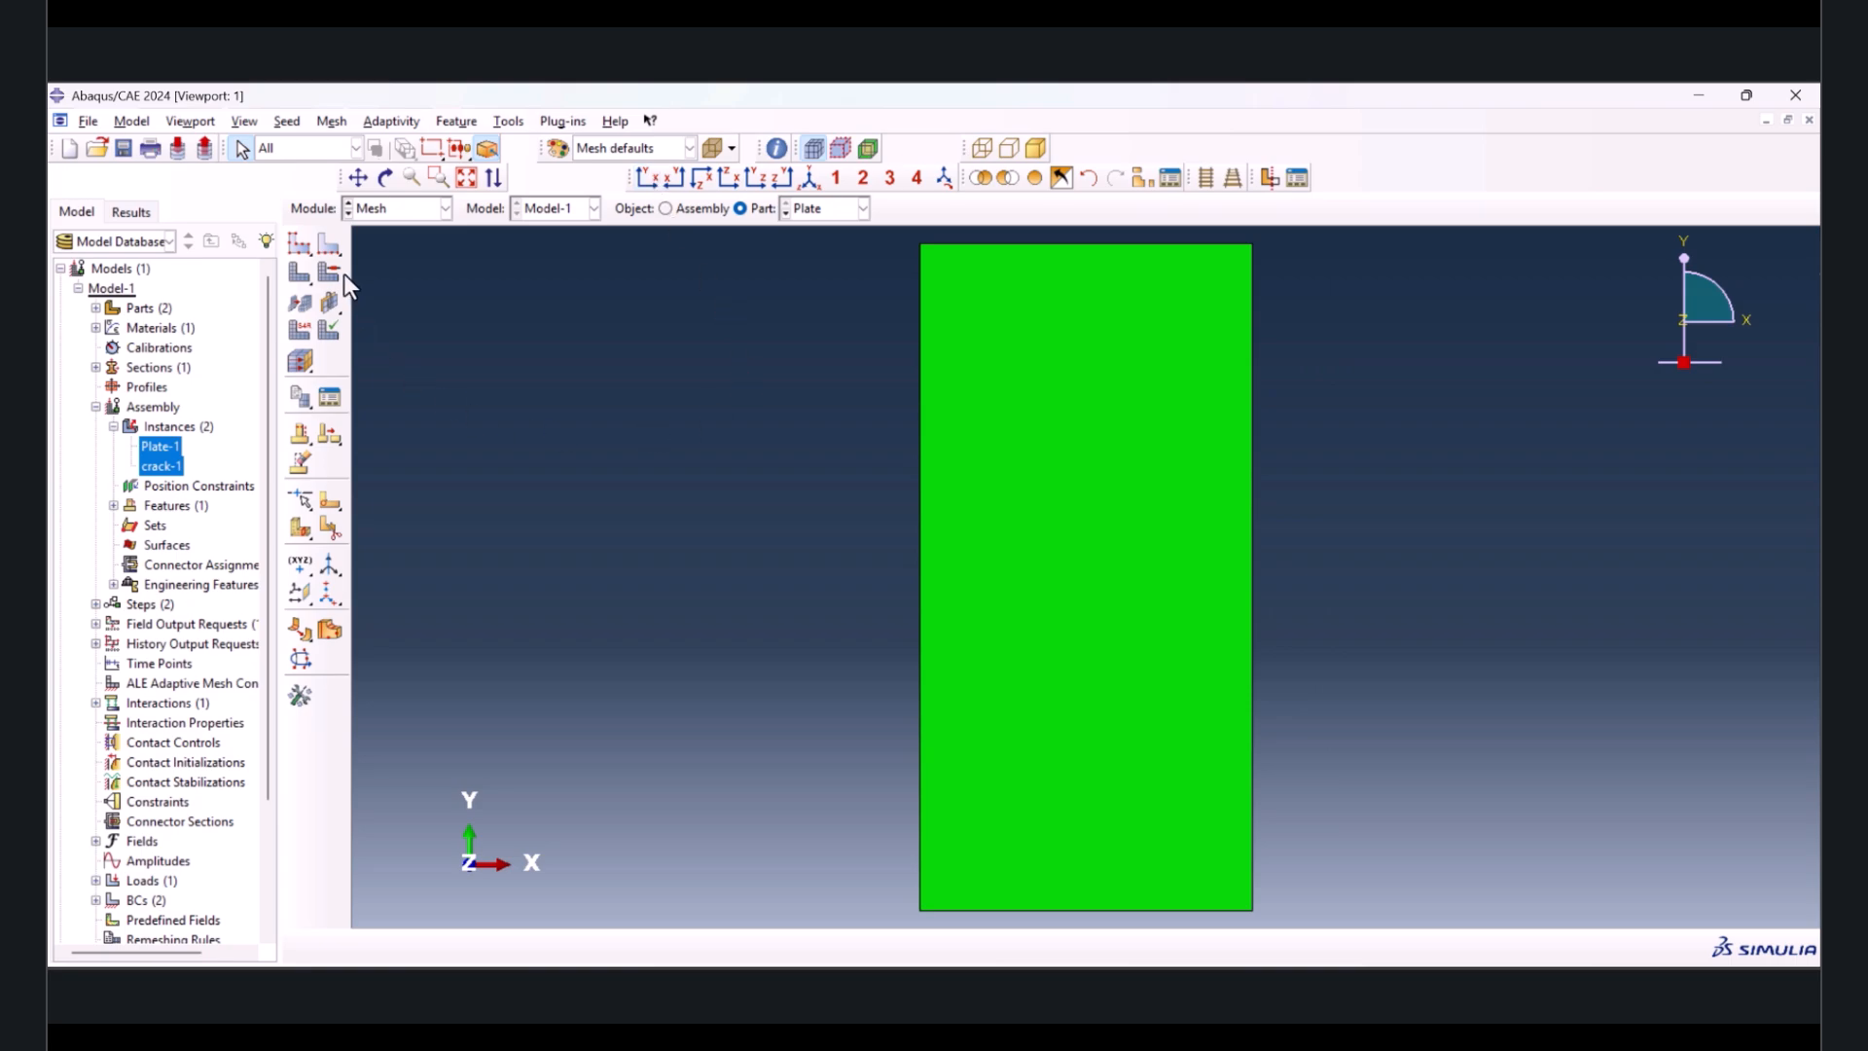
click(304, 251)
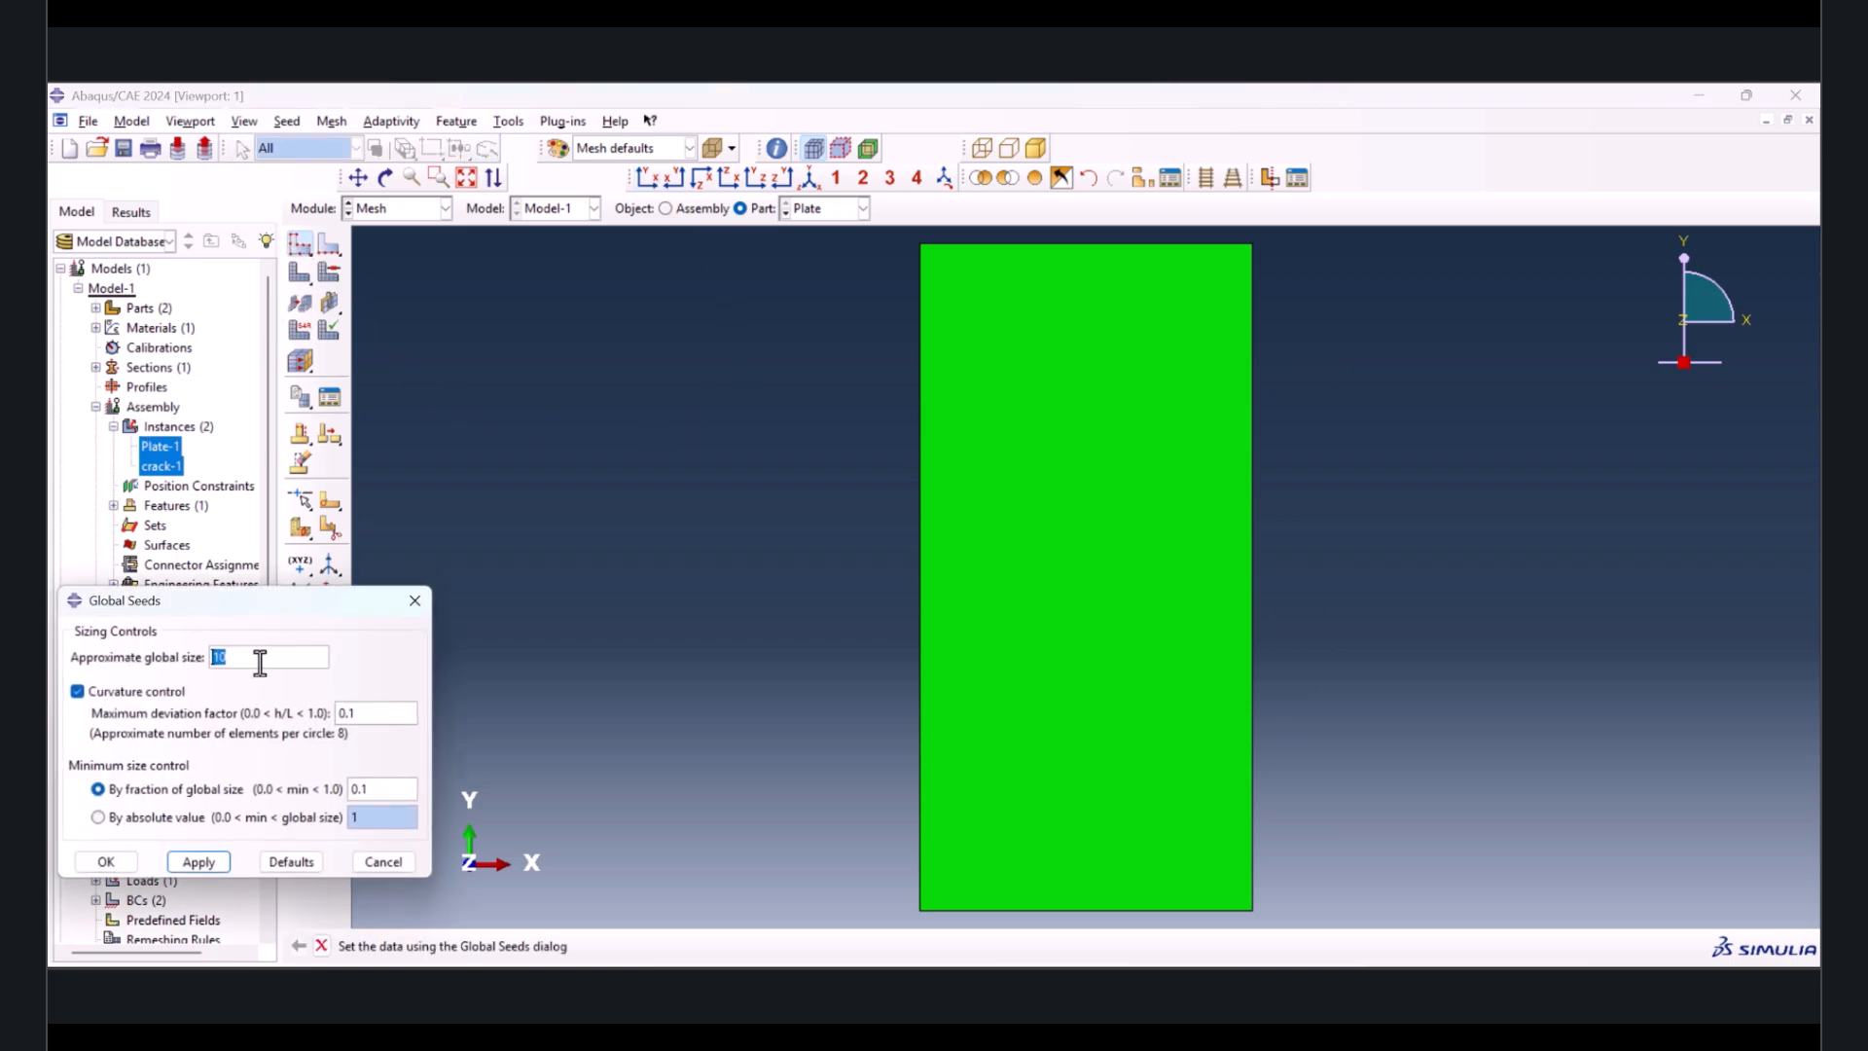
text(4)
click(119, 856)
- Mesh the Plate part, view the crack part and return to the assembly display
click(297, 274)
click(473, 946)
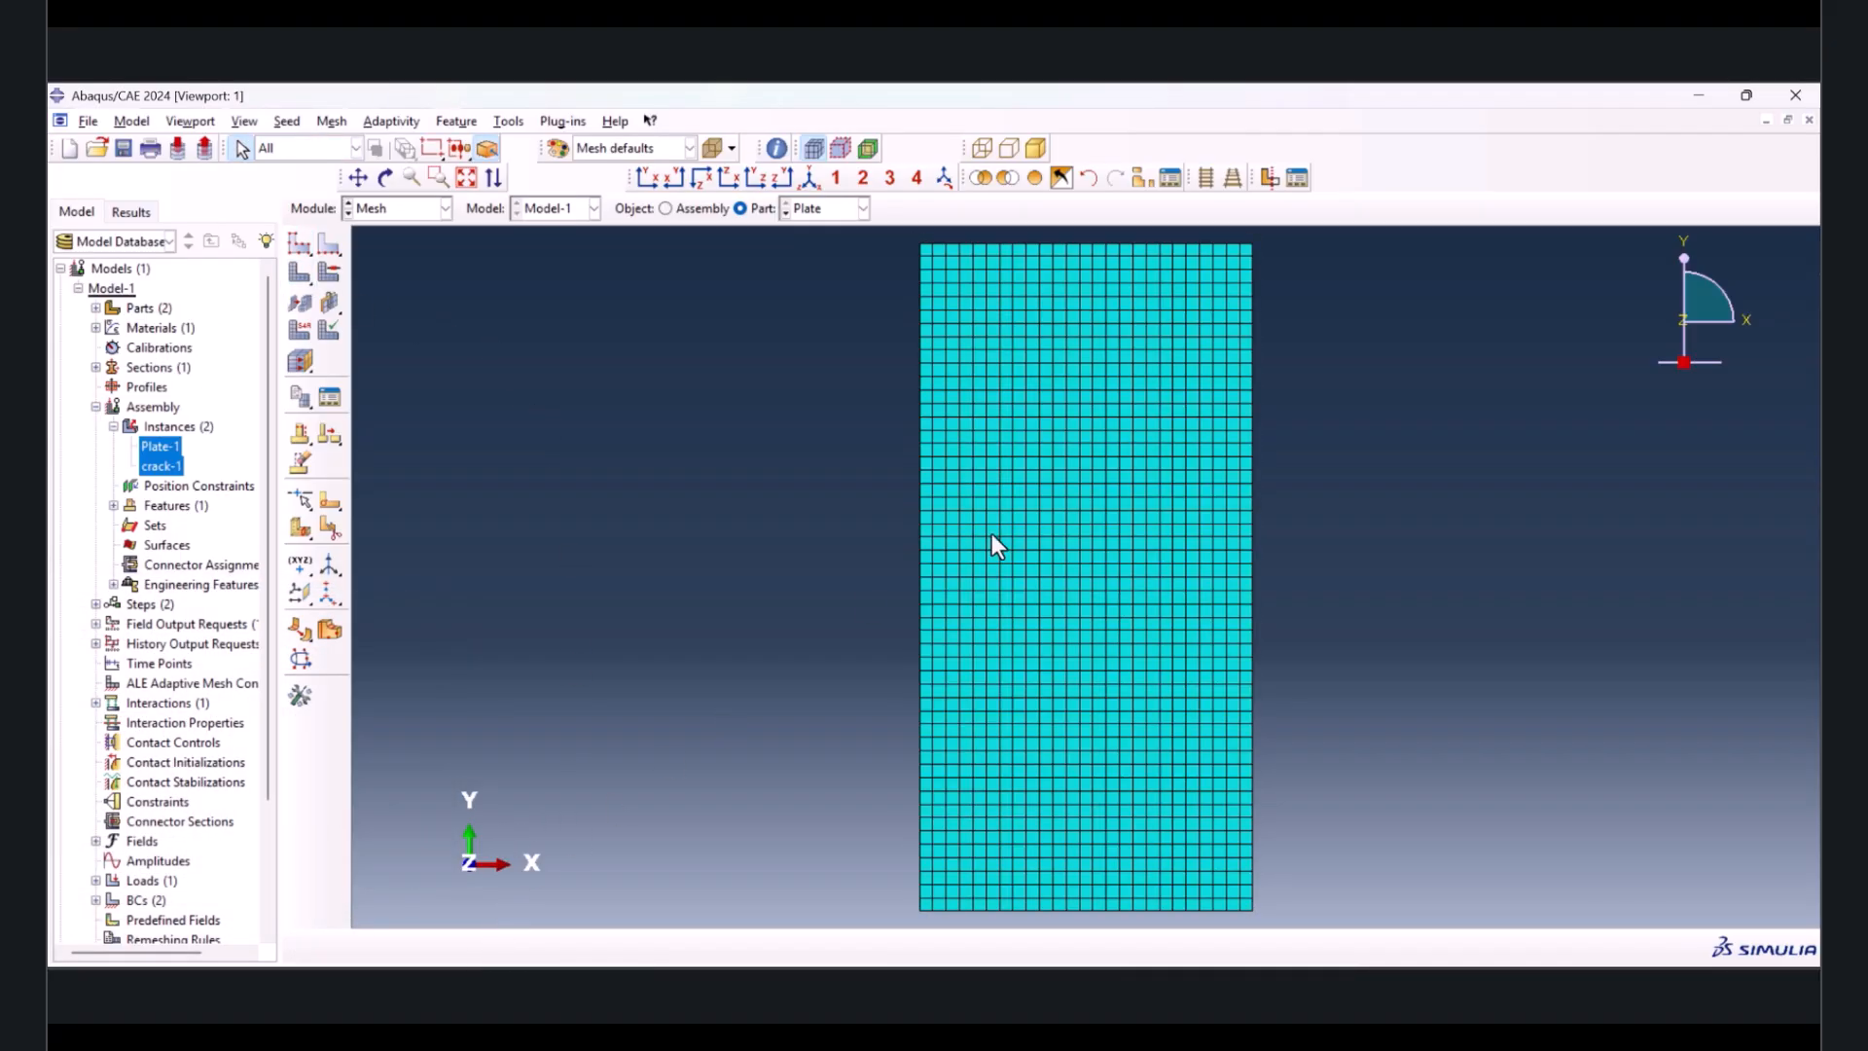
click(786, 212)
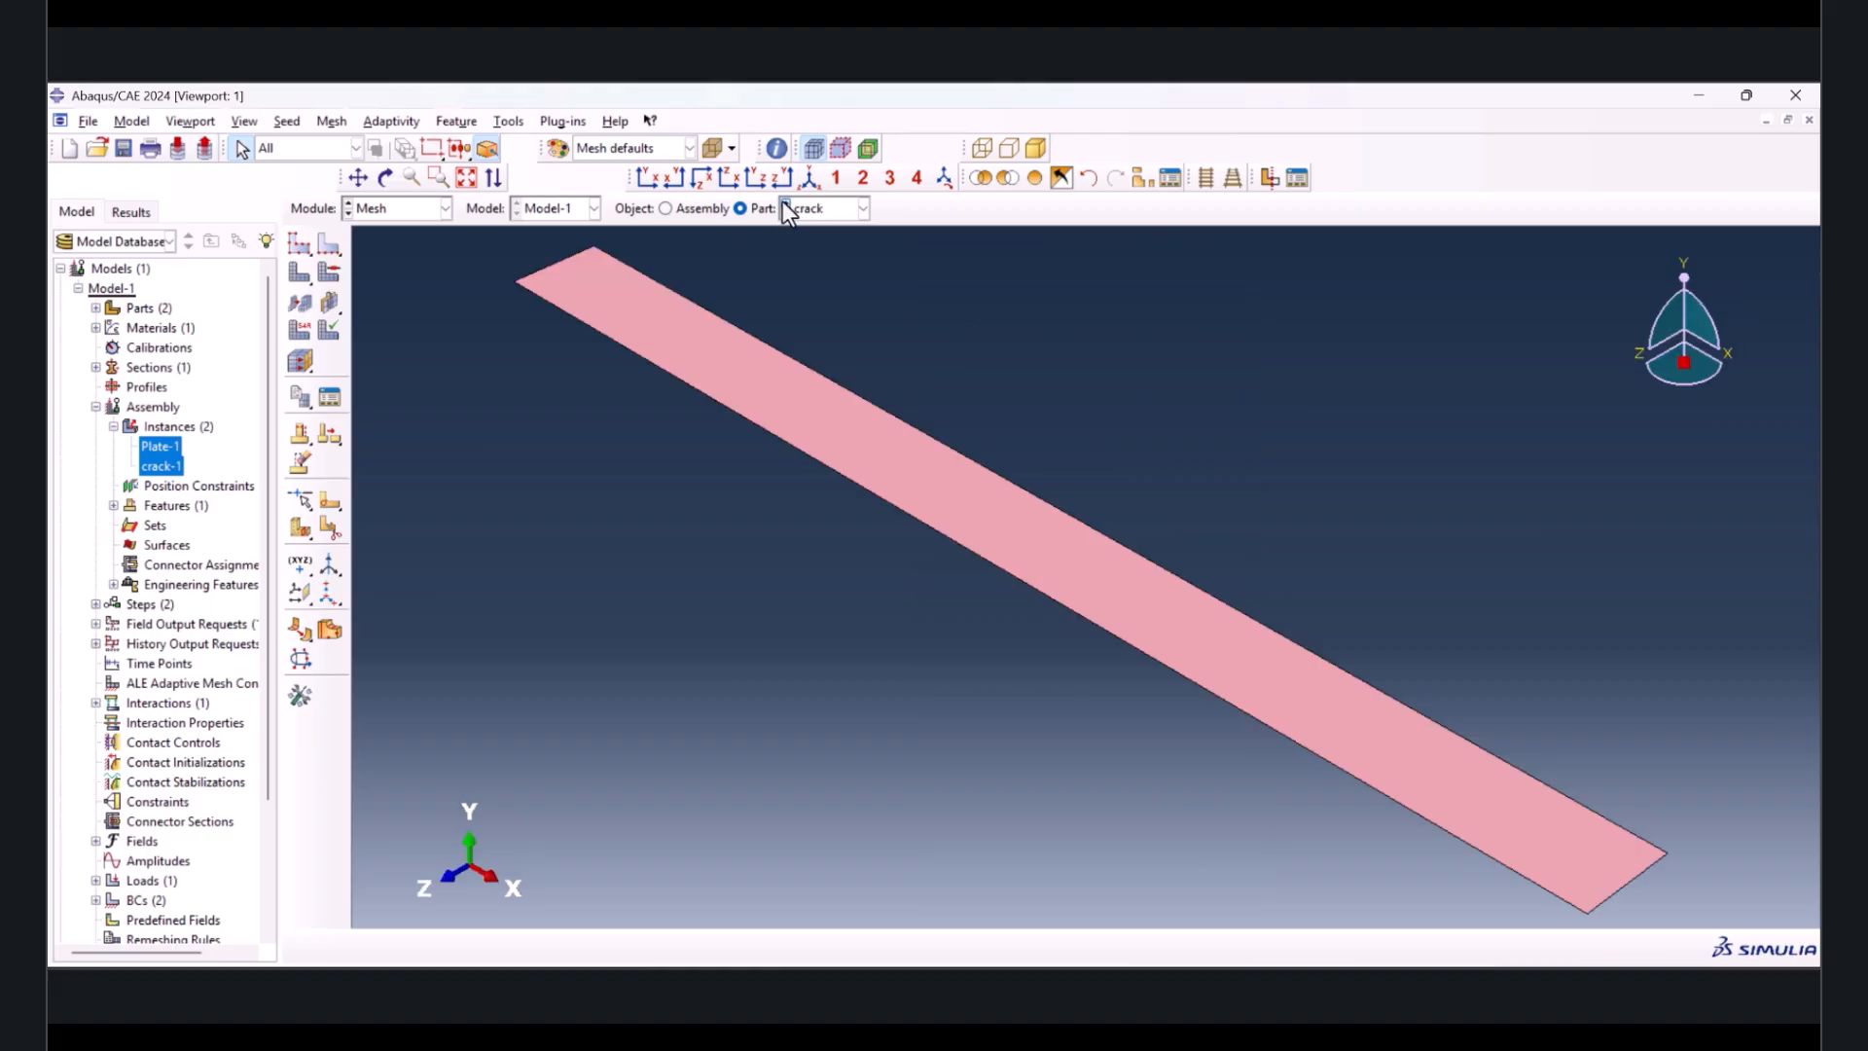
click(701, 208)
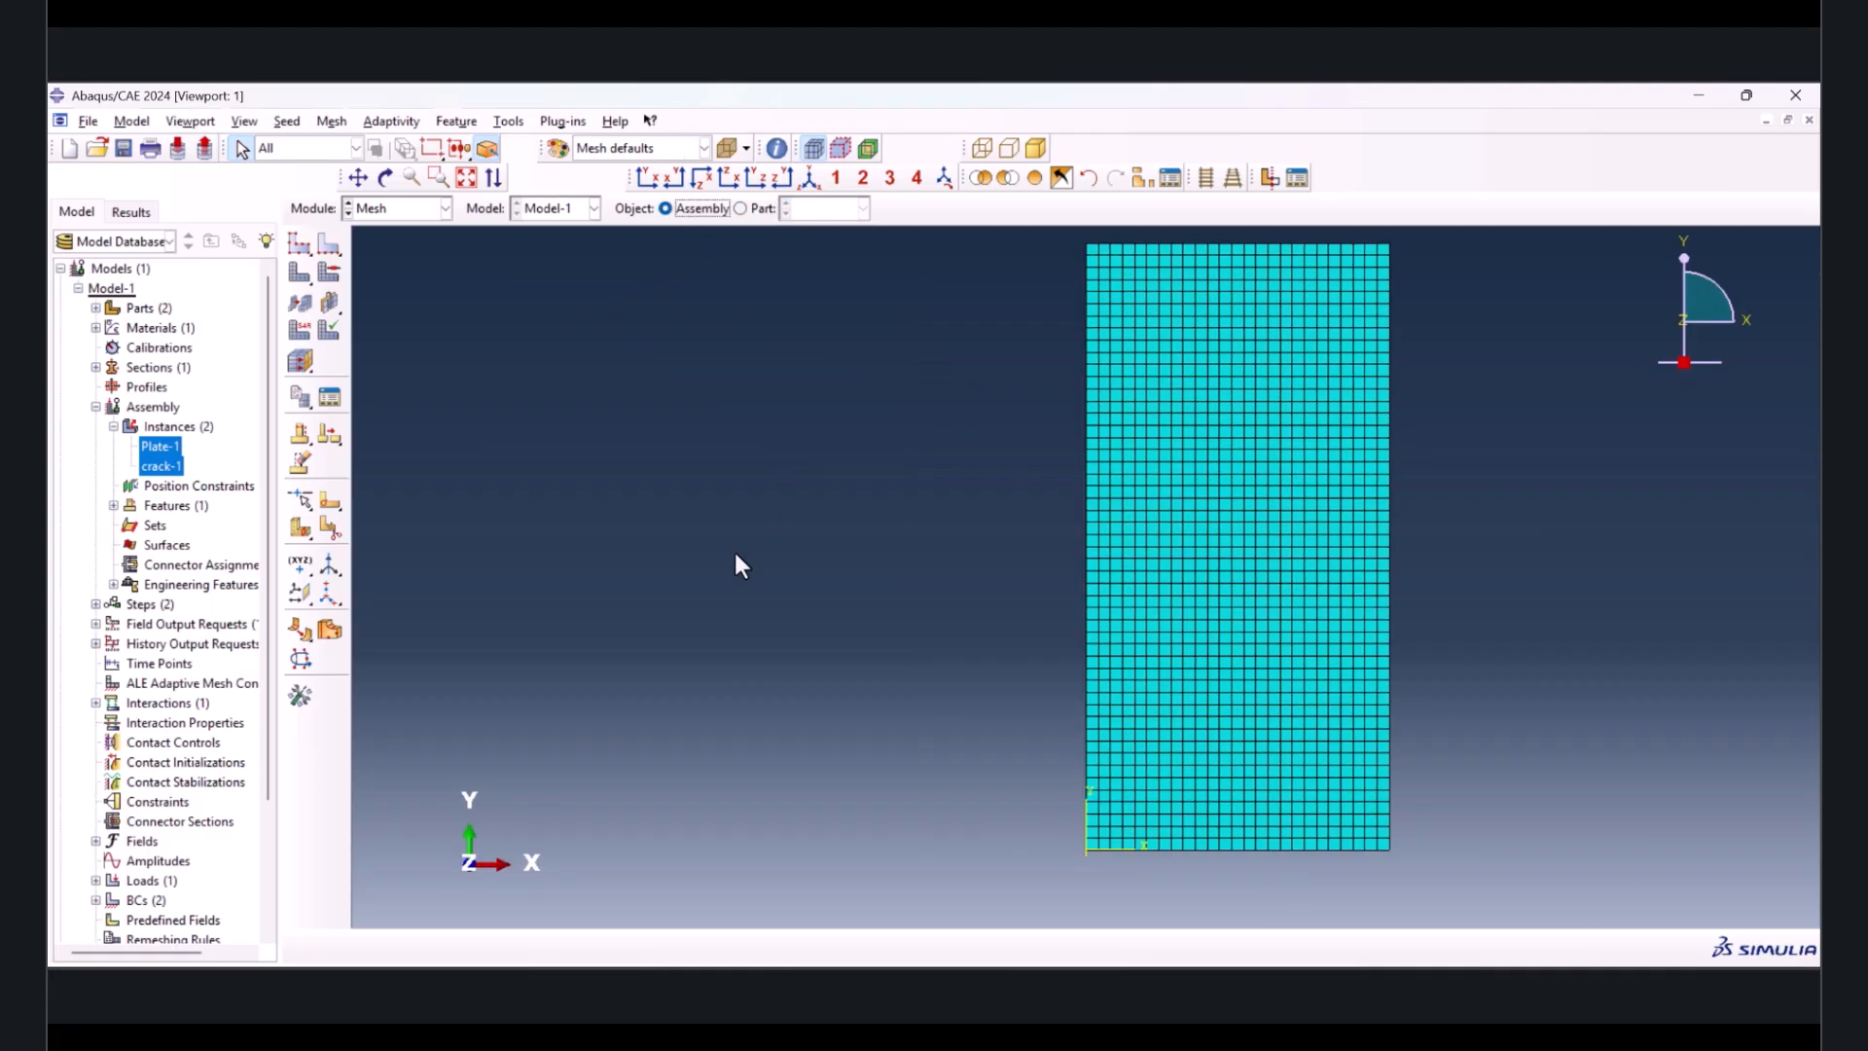
- Switch from the Mesh module to another module
click(406, 209)
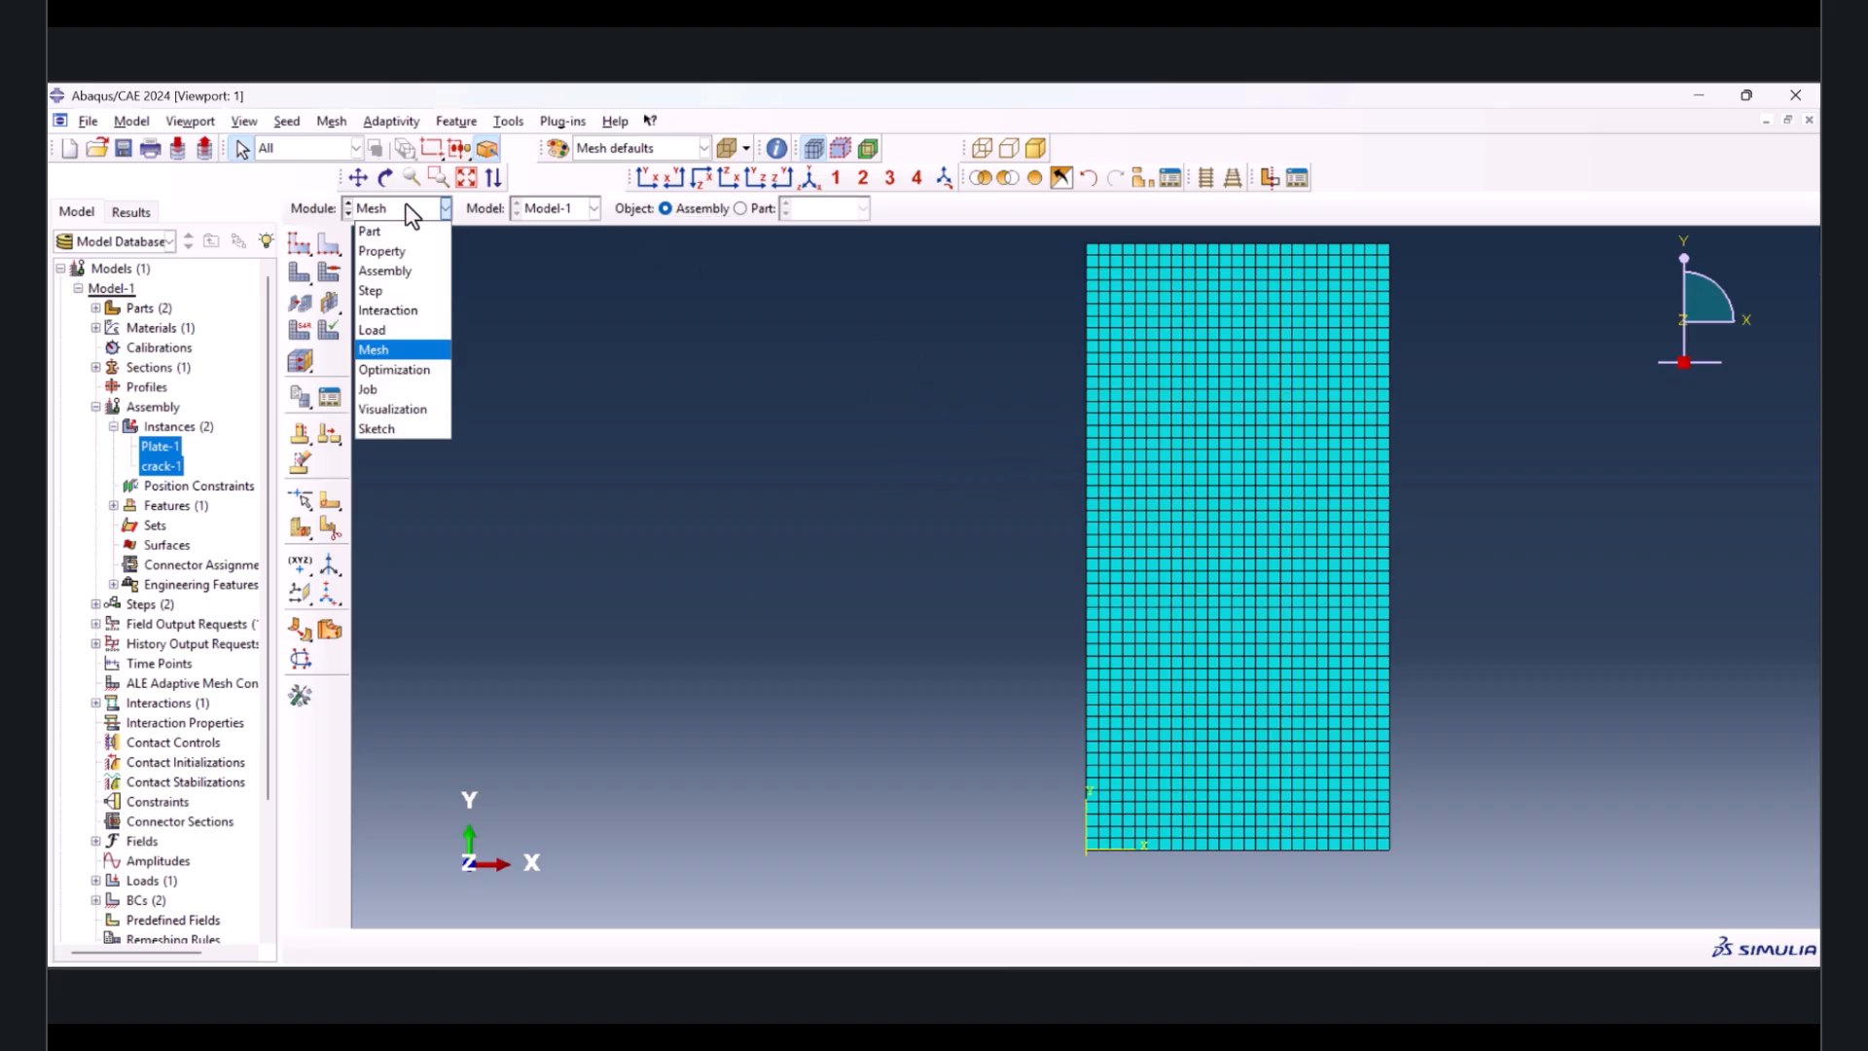
- Create a full-analysis job named XFEMcrackGrowth3d for Model-1 with the default settings
click(392, 388)
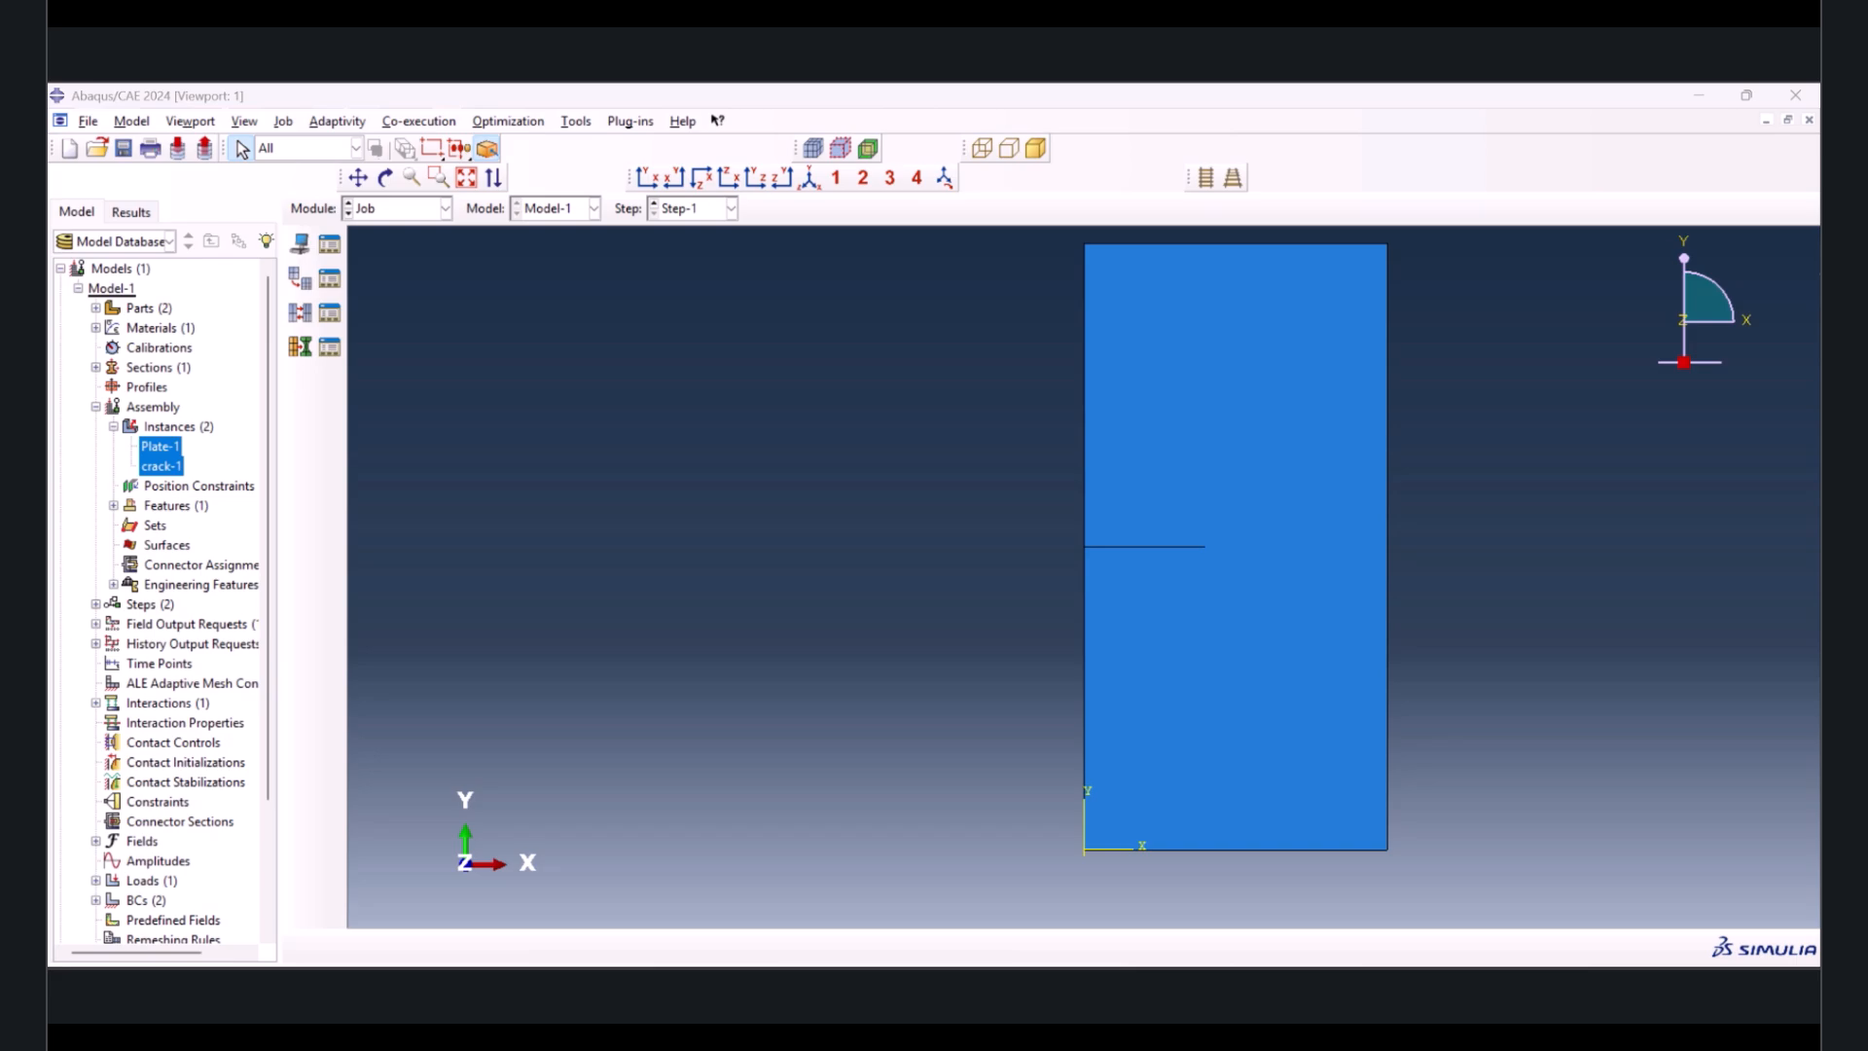
click(297, 242)
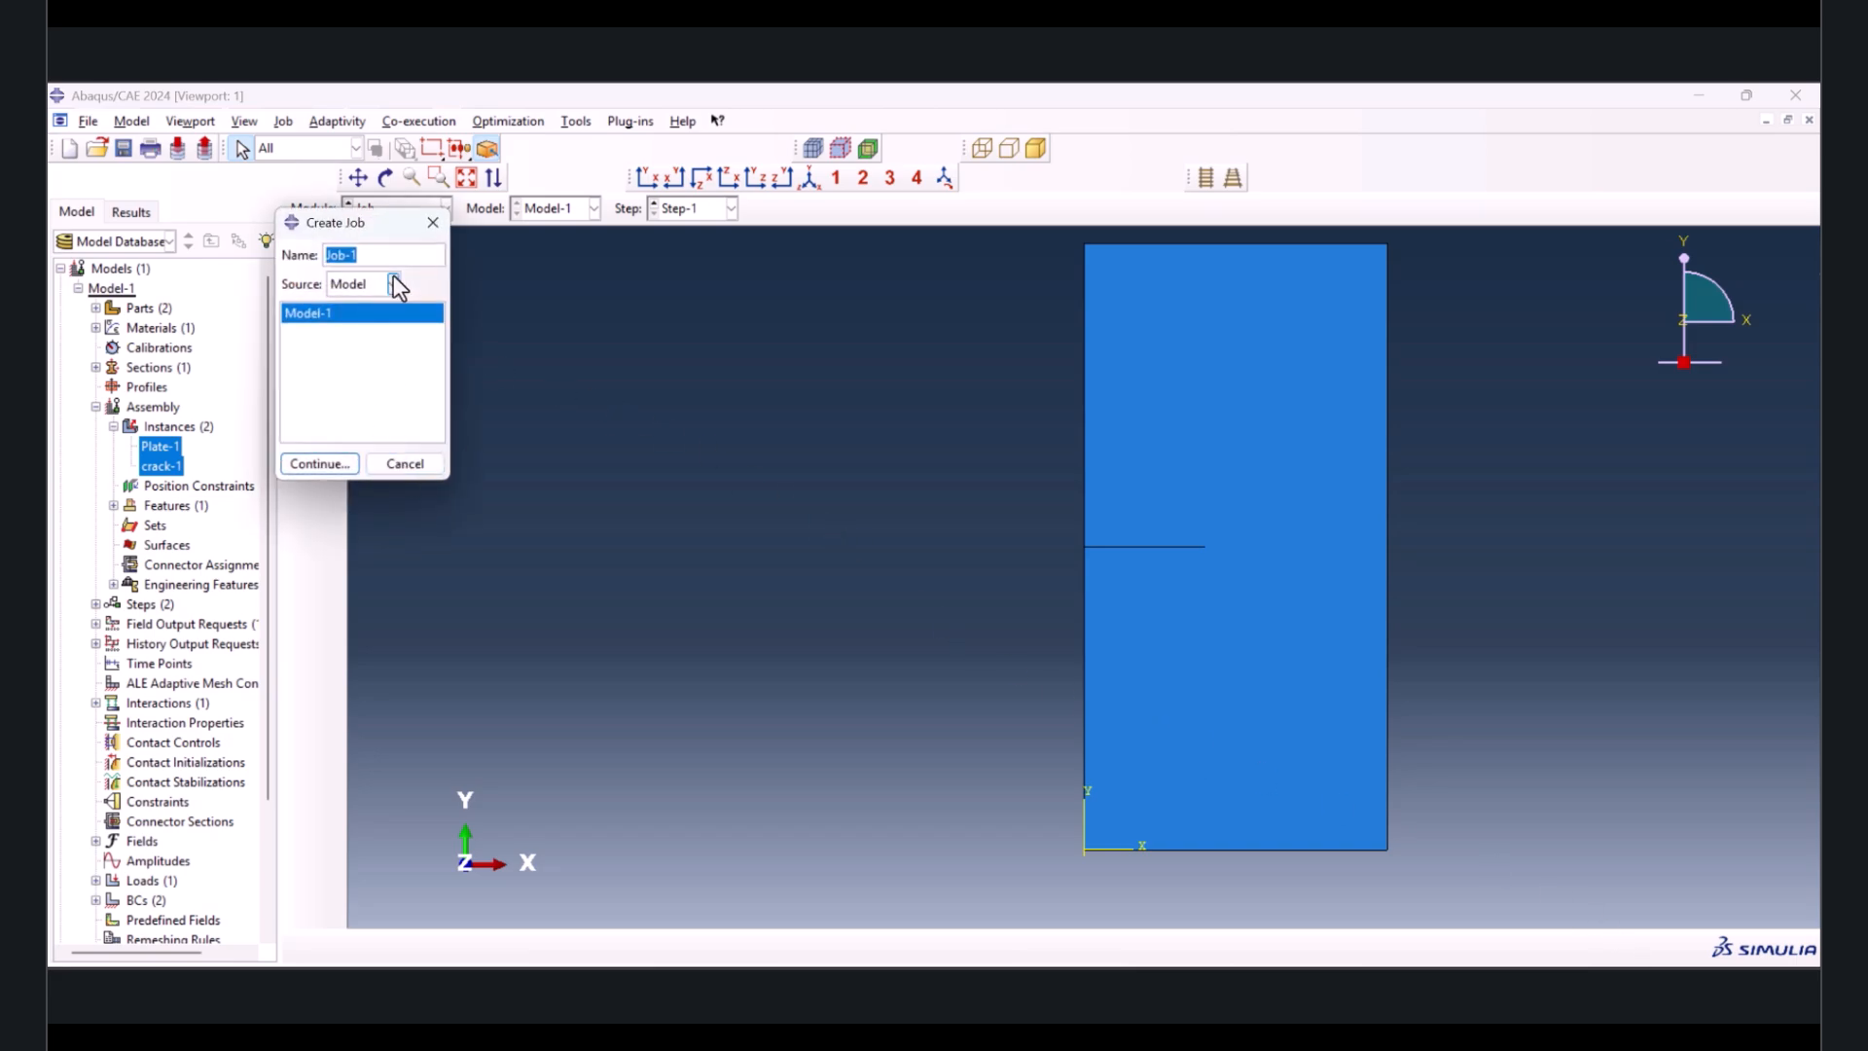
text(XFEMcrackGrowth3d)
click(323, 465)
drag(1180, 274, 585, 275)
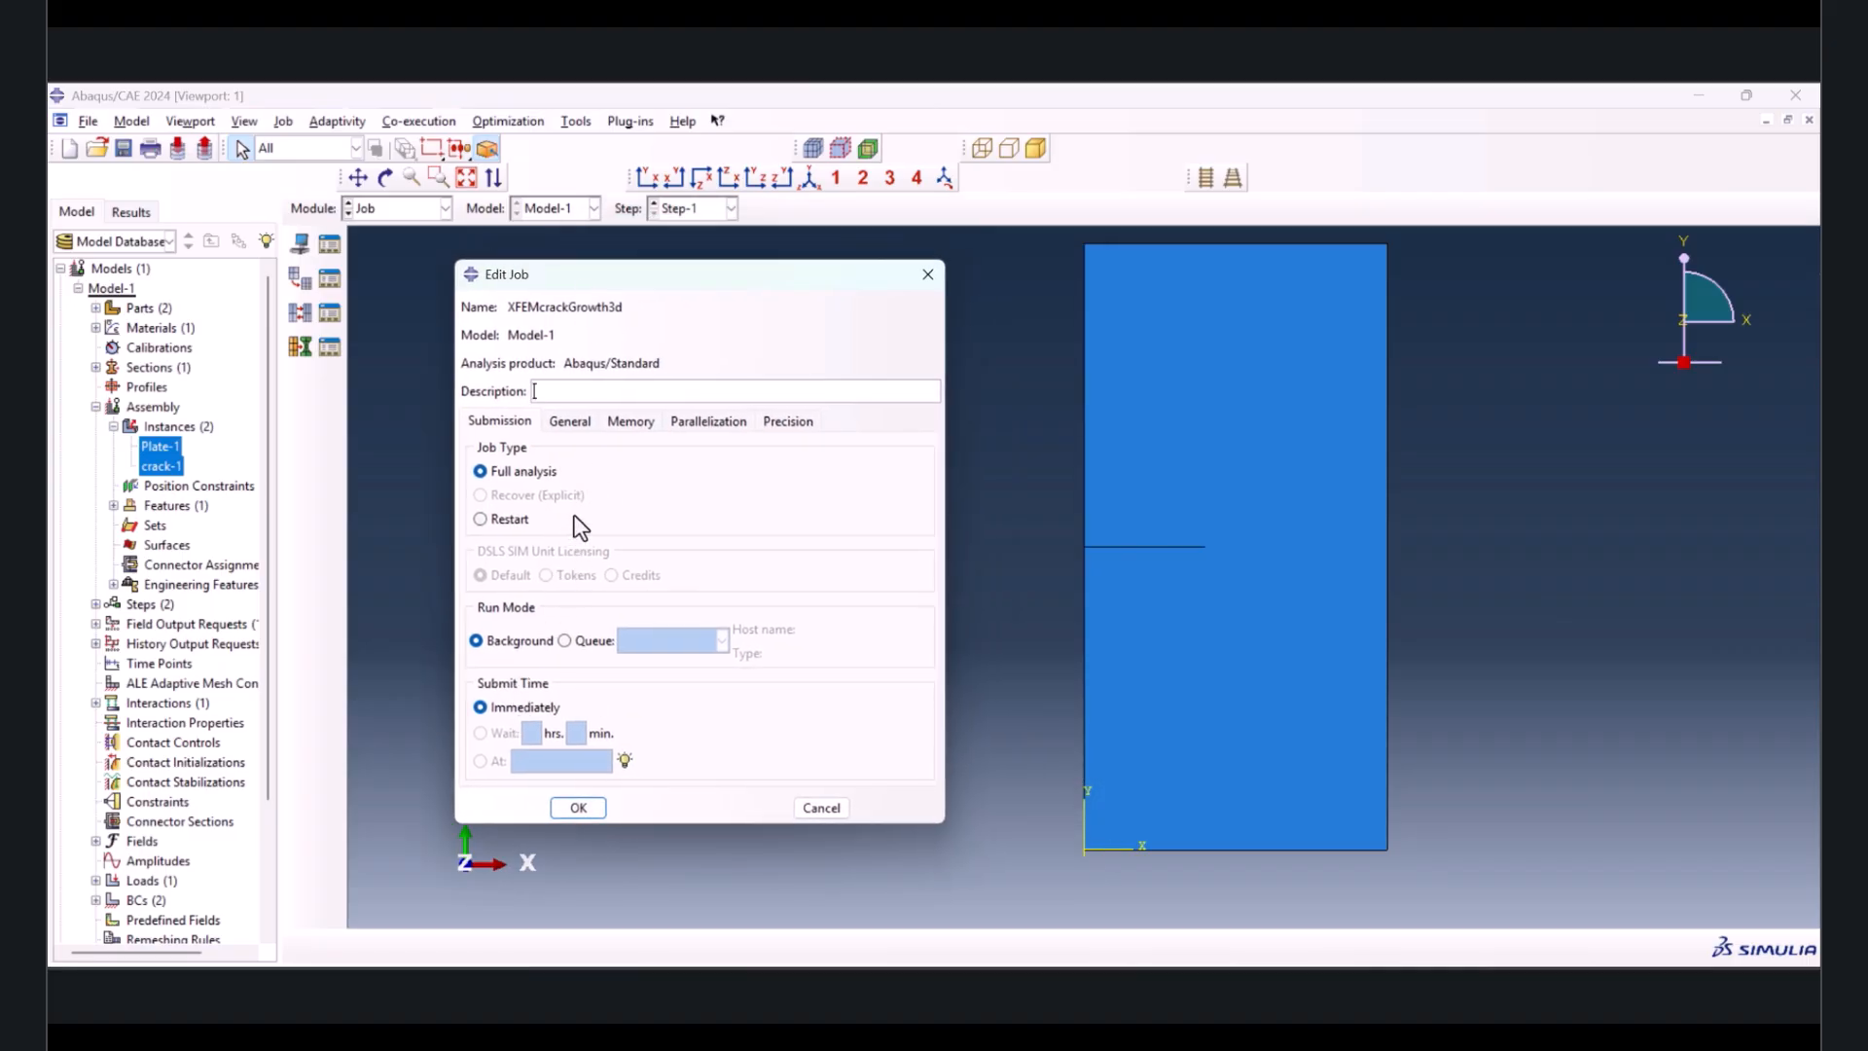
click(578, 809)
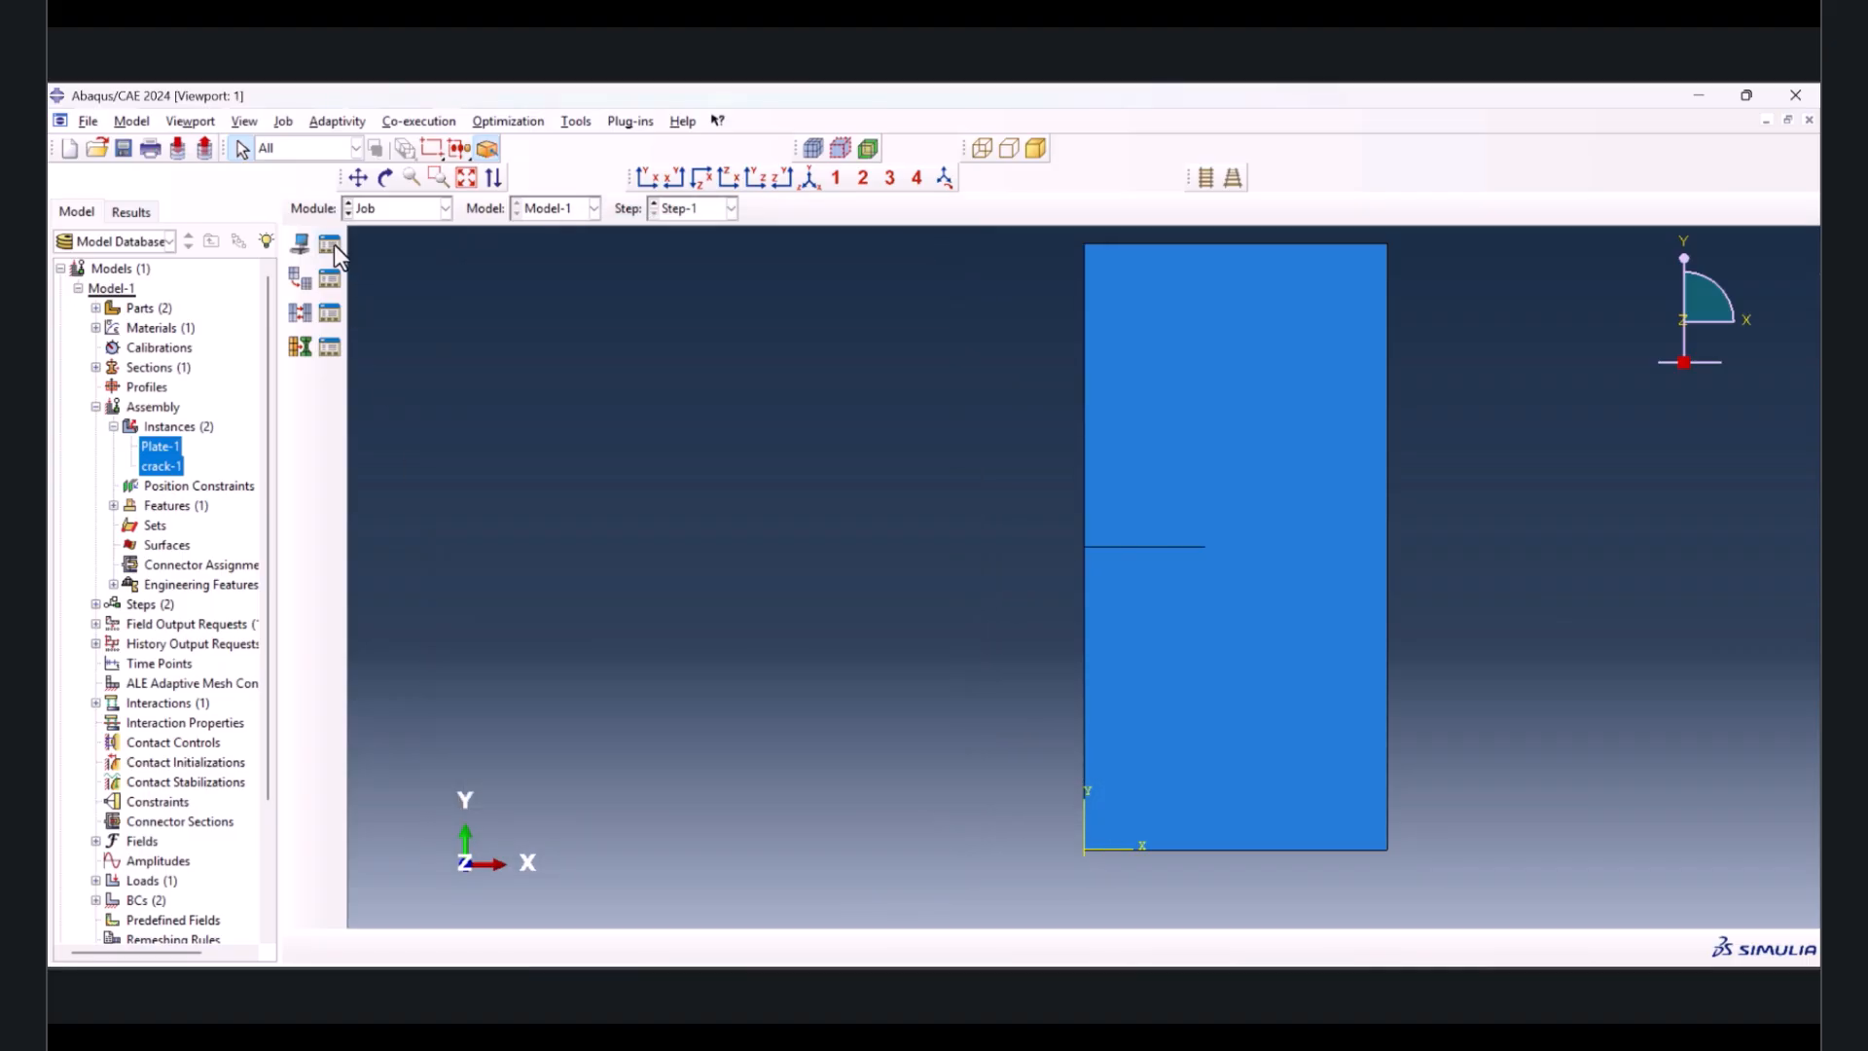
- Submit the XFEMcrackGrowth3d job, accepting that the crack part has no section assigned
click(333, 246)
drag(1438, 430, 737, 400)
click(900, 477)
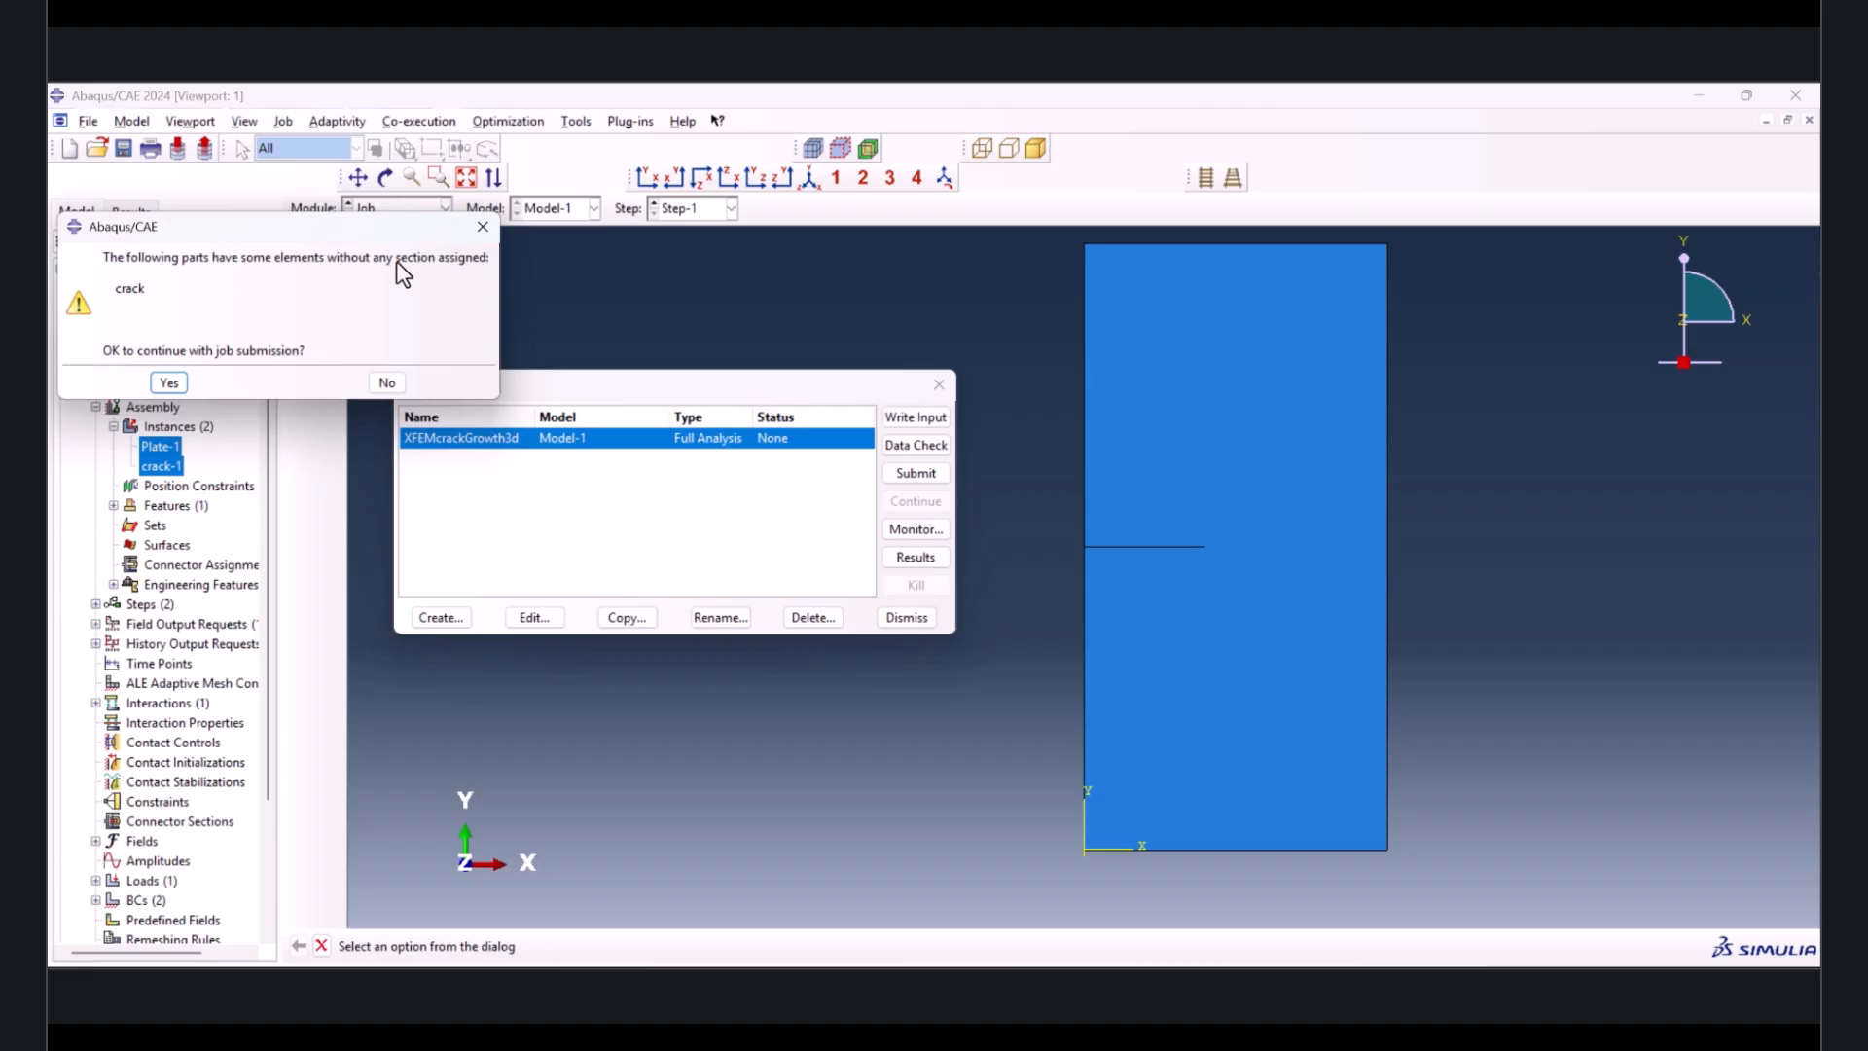
click(177, 382)
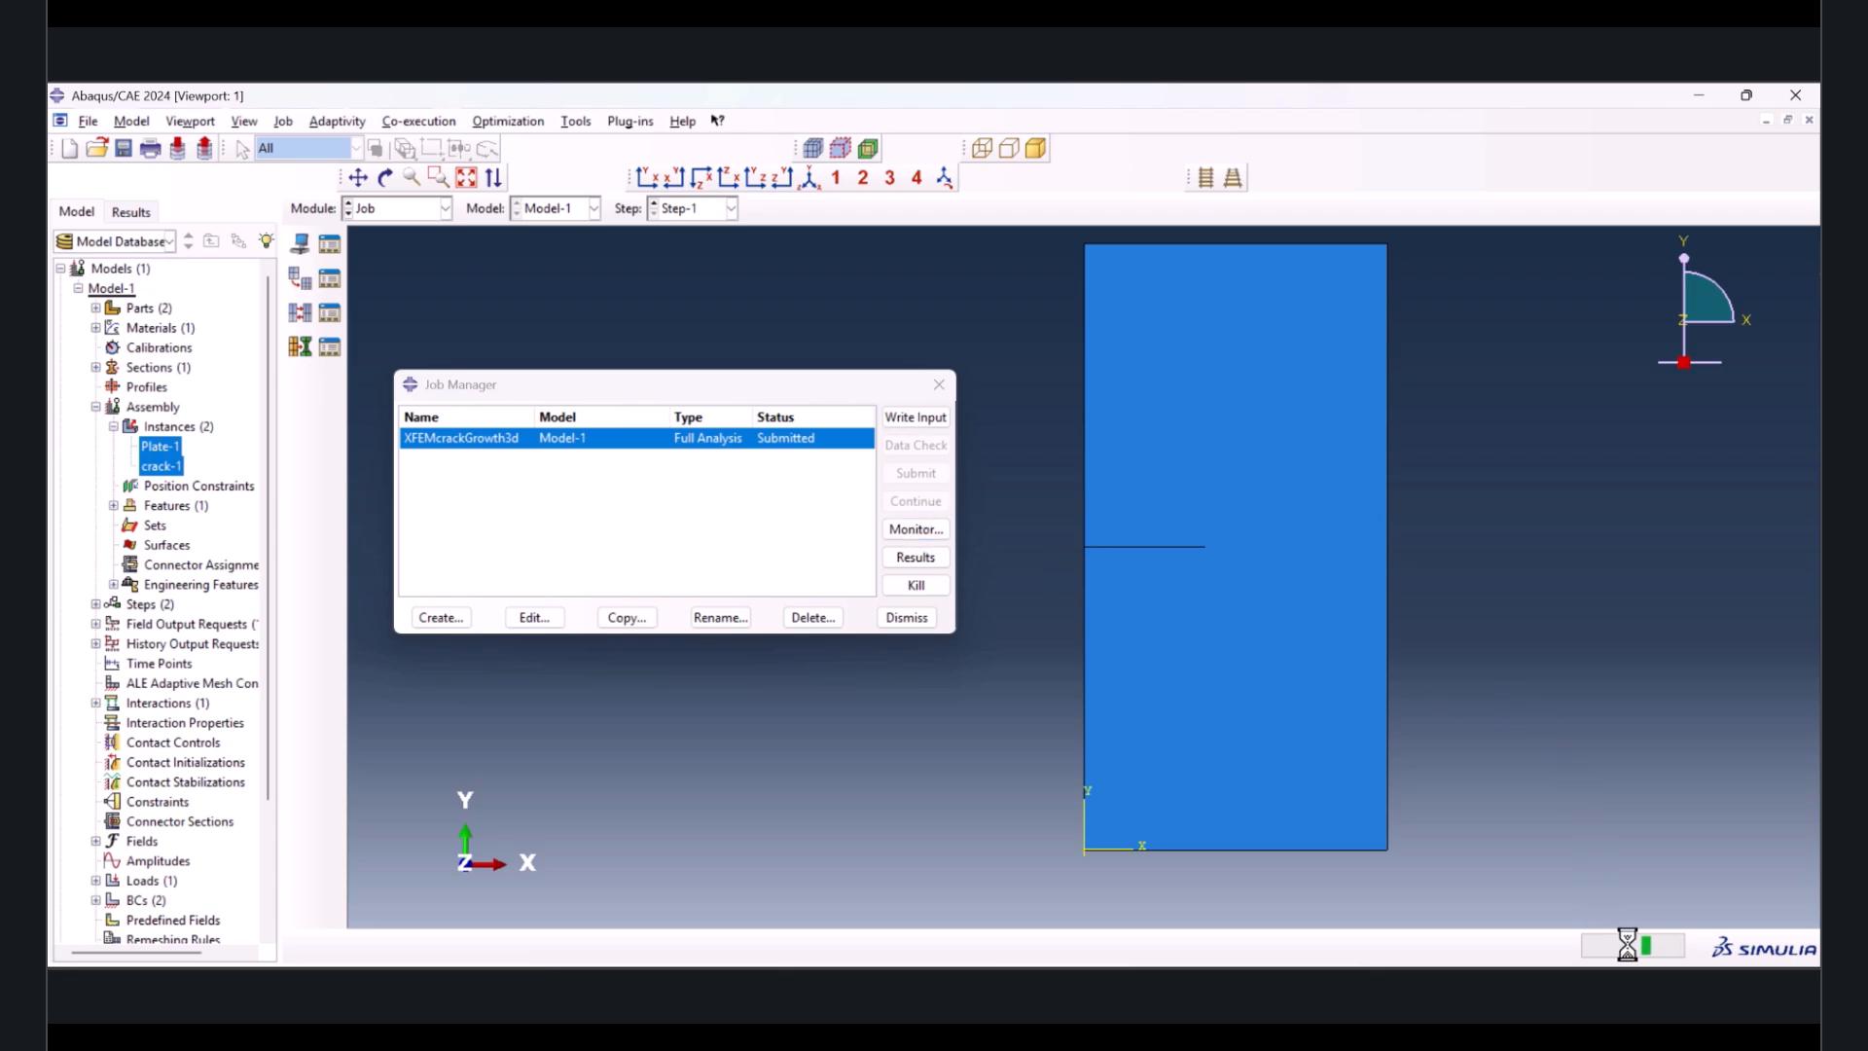
- Monitor the XFEMcrackGrowth3d run, reviewing its warnings and log until the analysis finishes, and close the monitor
click(915, 529)
drag(352, 269, 634, 295)
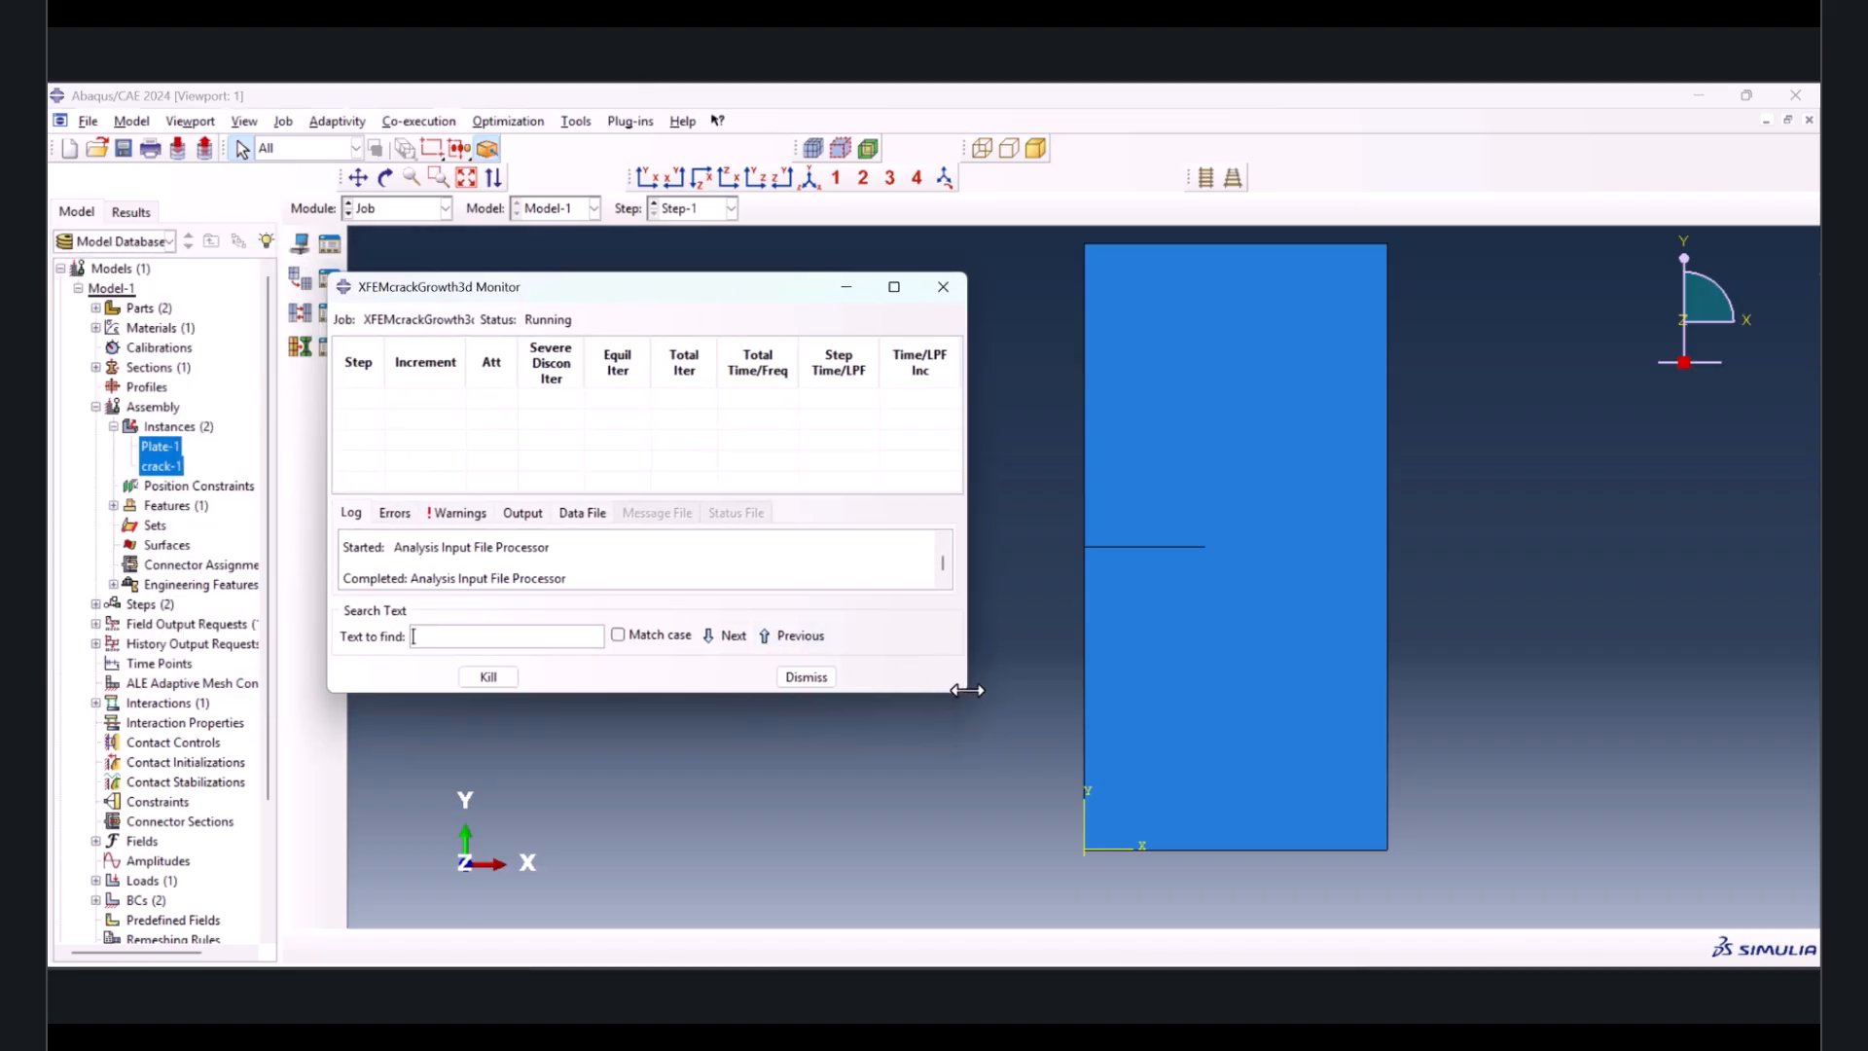
drag(967, 690, 980, 742)
click(460, 512)
scroll(476, 565, down, 5)
scroll(467, 555, down, 3)
click(351, 513)
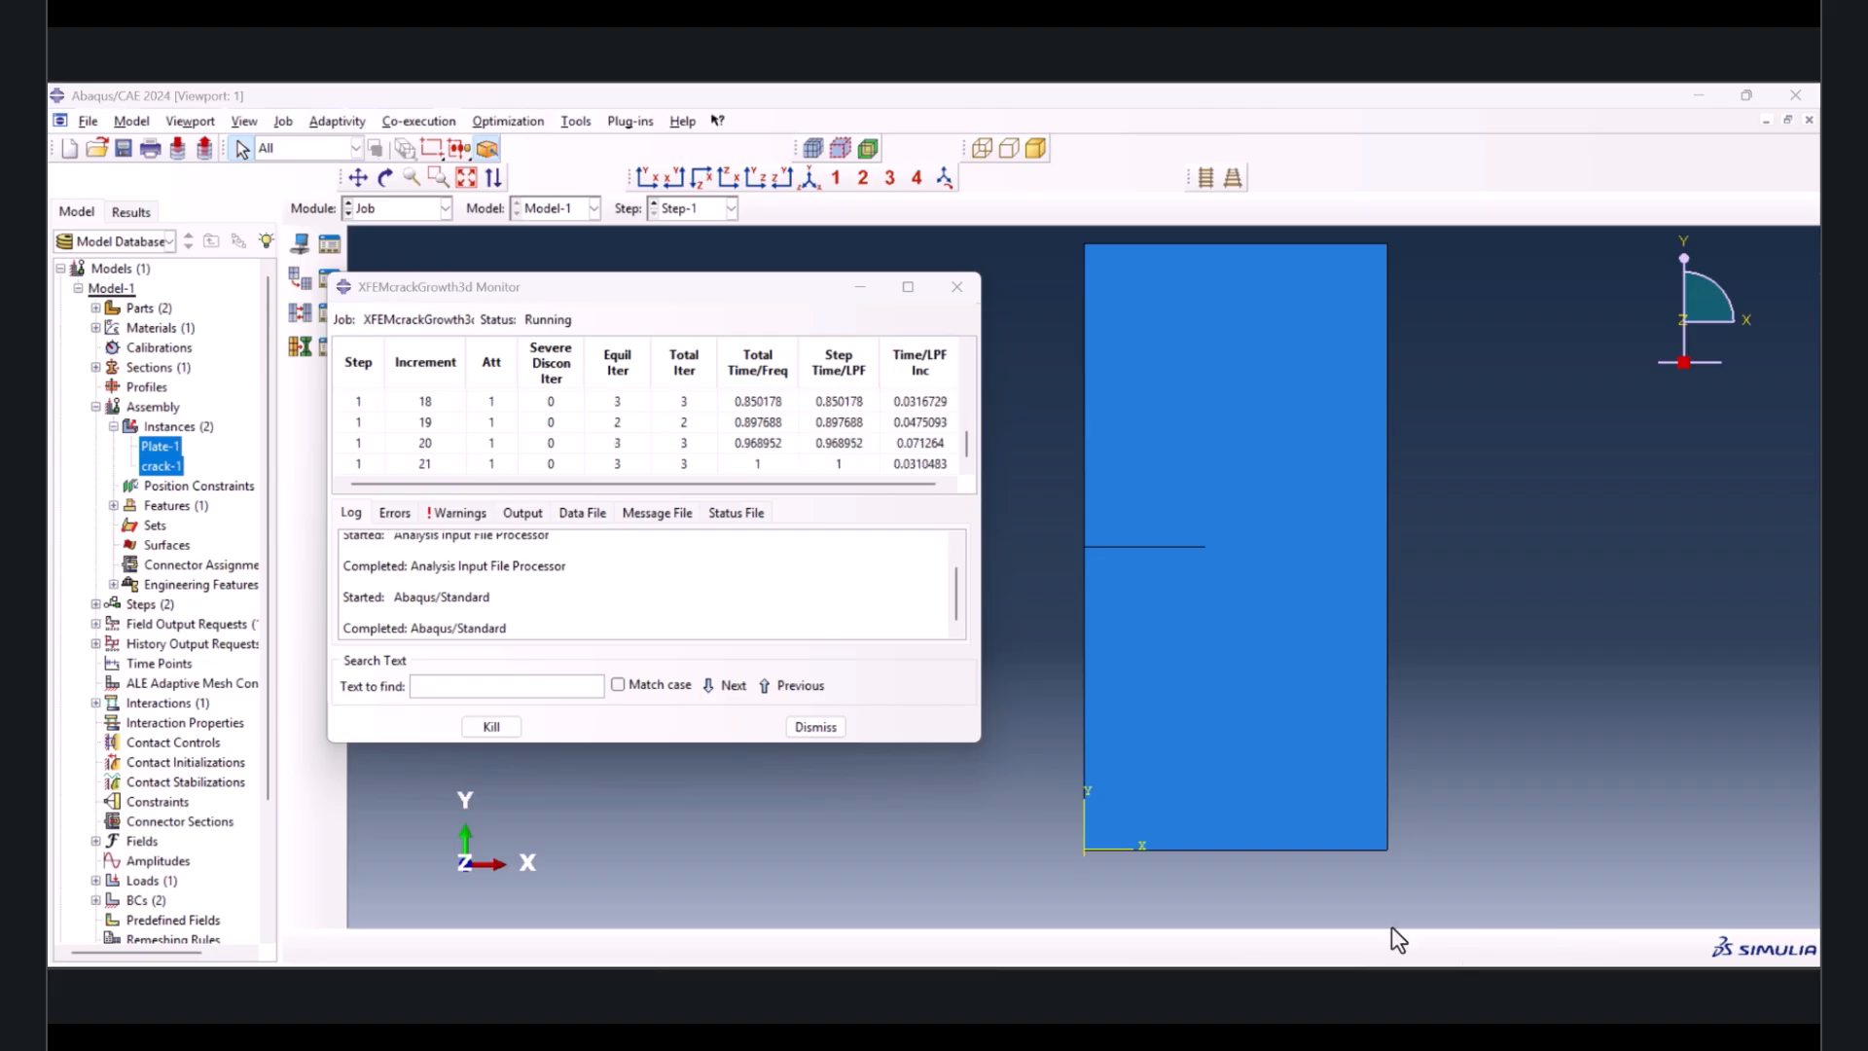
click(815, 728)
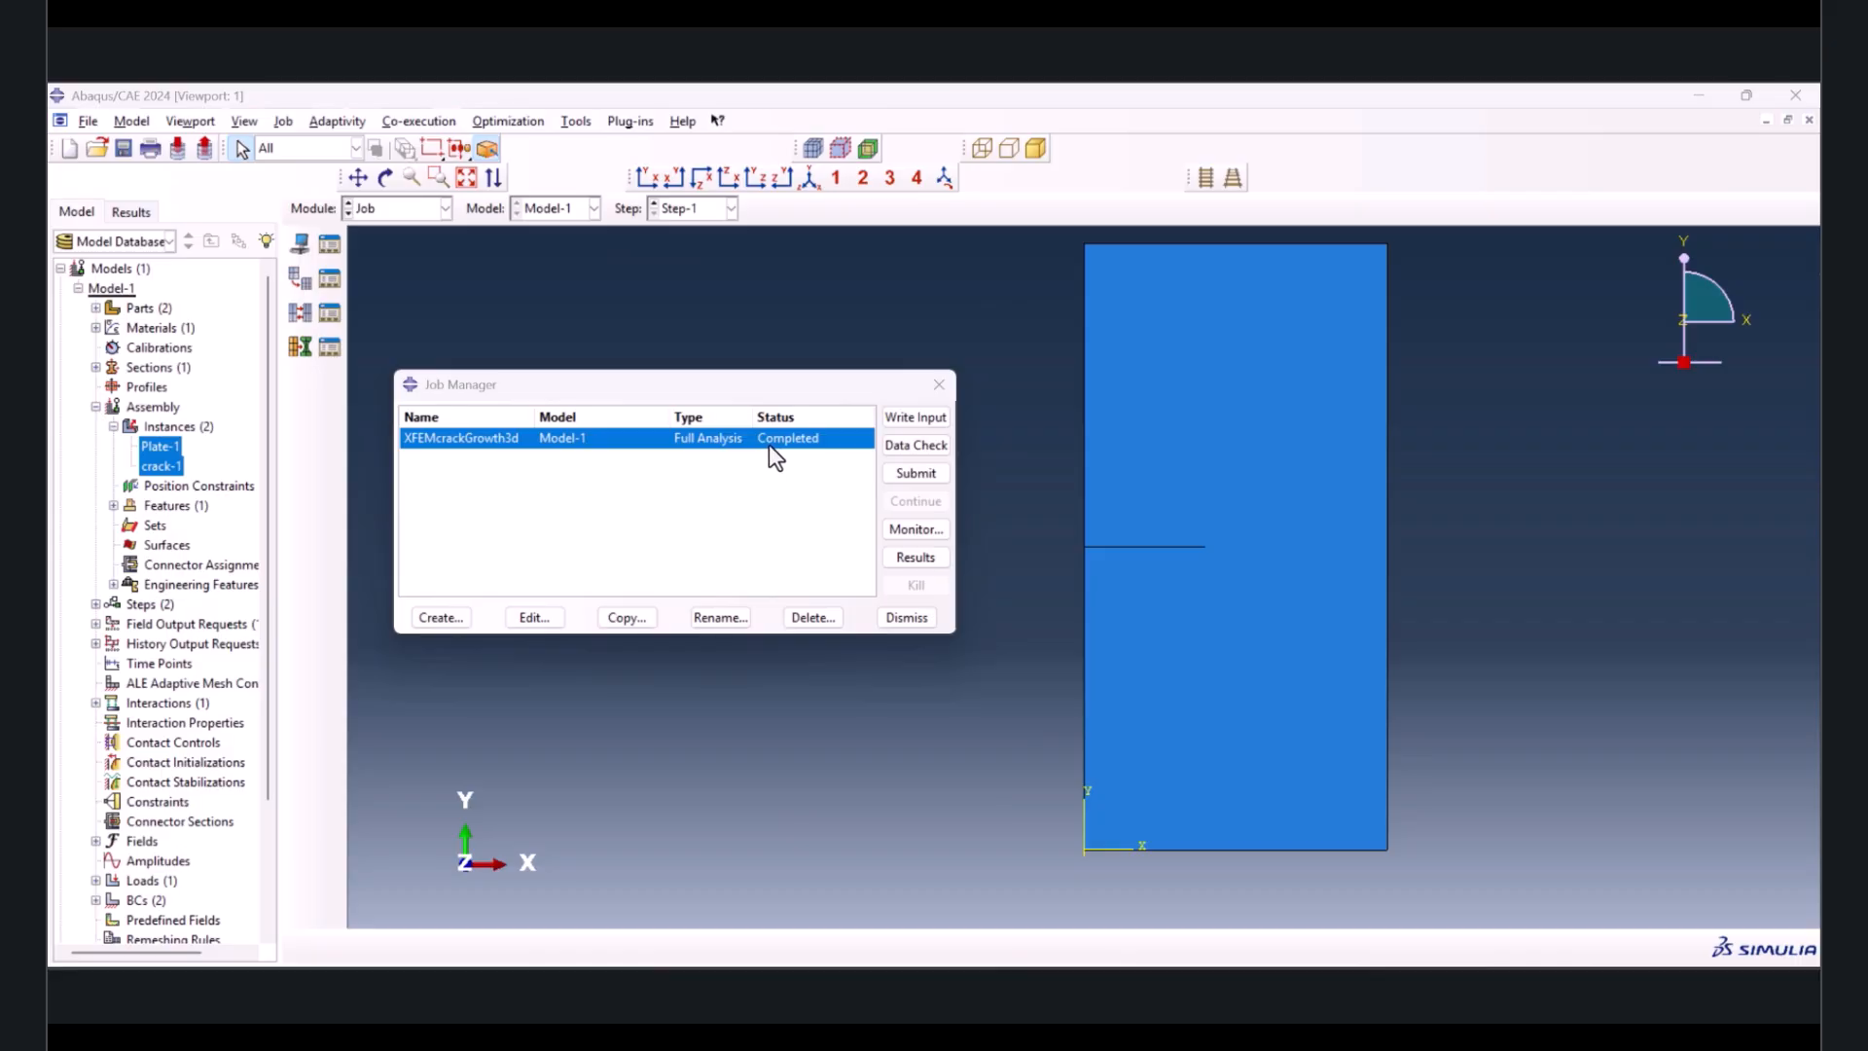
- Open the XFEMcrackGrowth3d results and plot the Mises stress contours on the deformed plate in the XY view
click(894, 556)
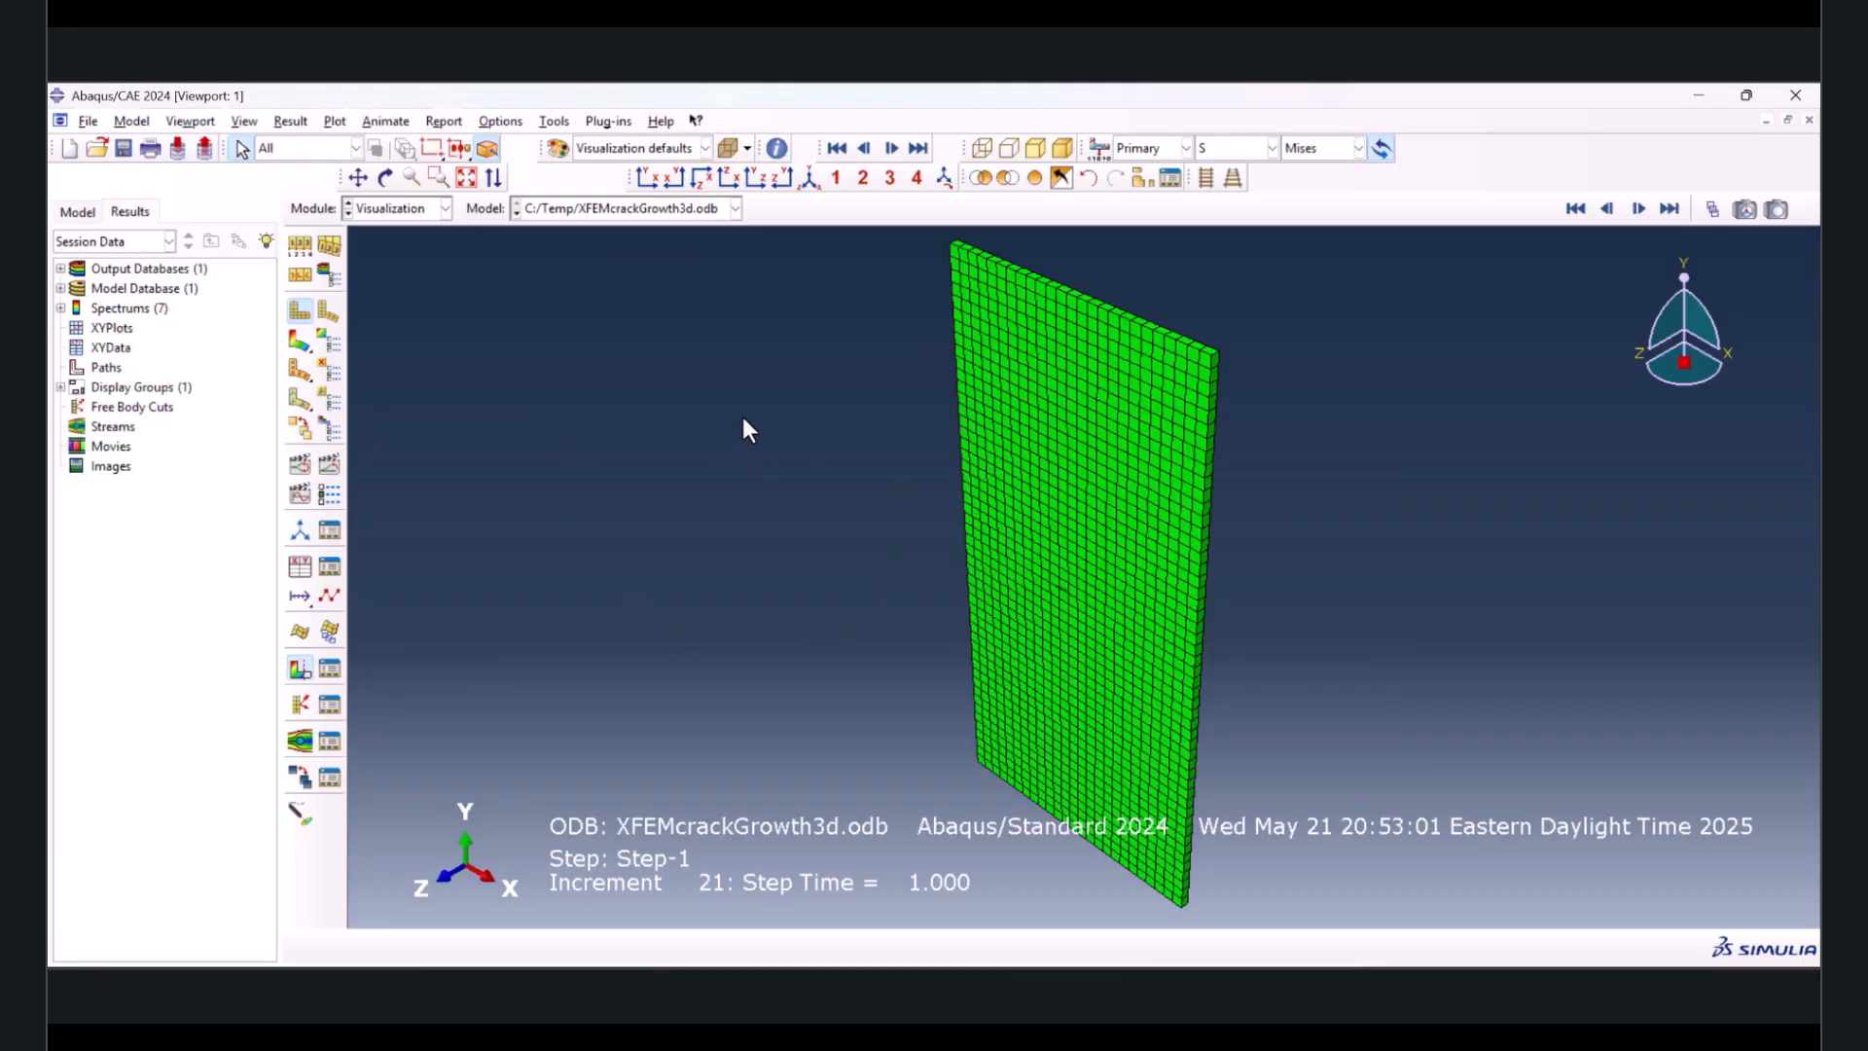
click(300, 341)
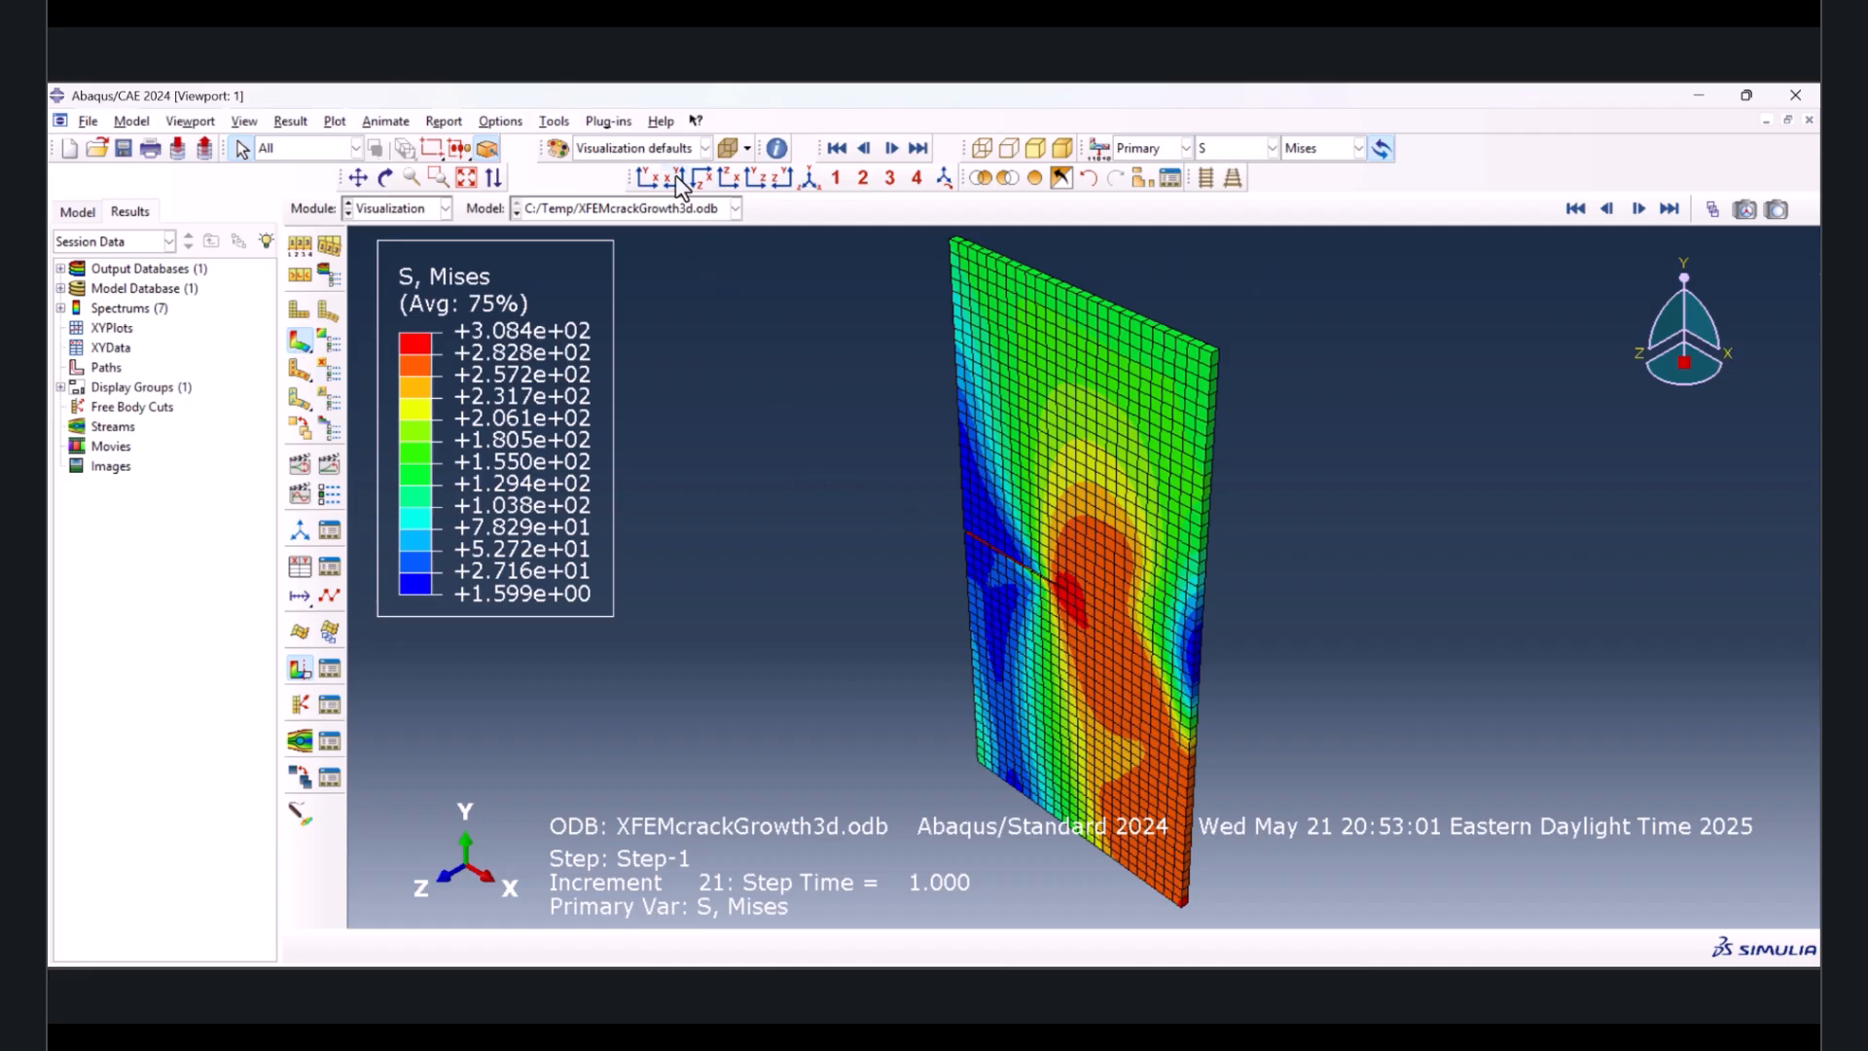
click(647, 177)
scroll(1090, 611, down, 2)
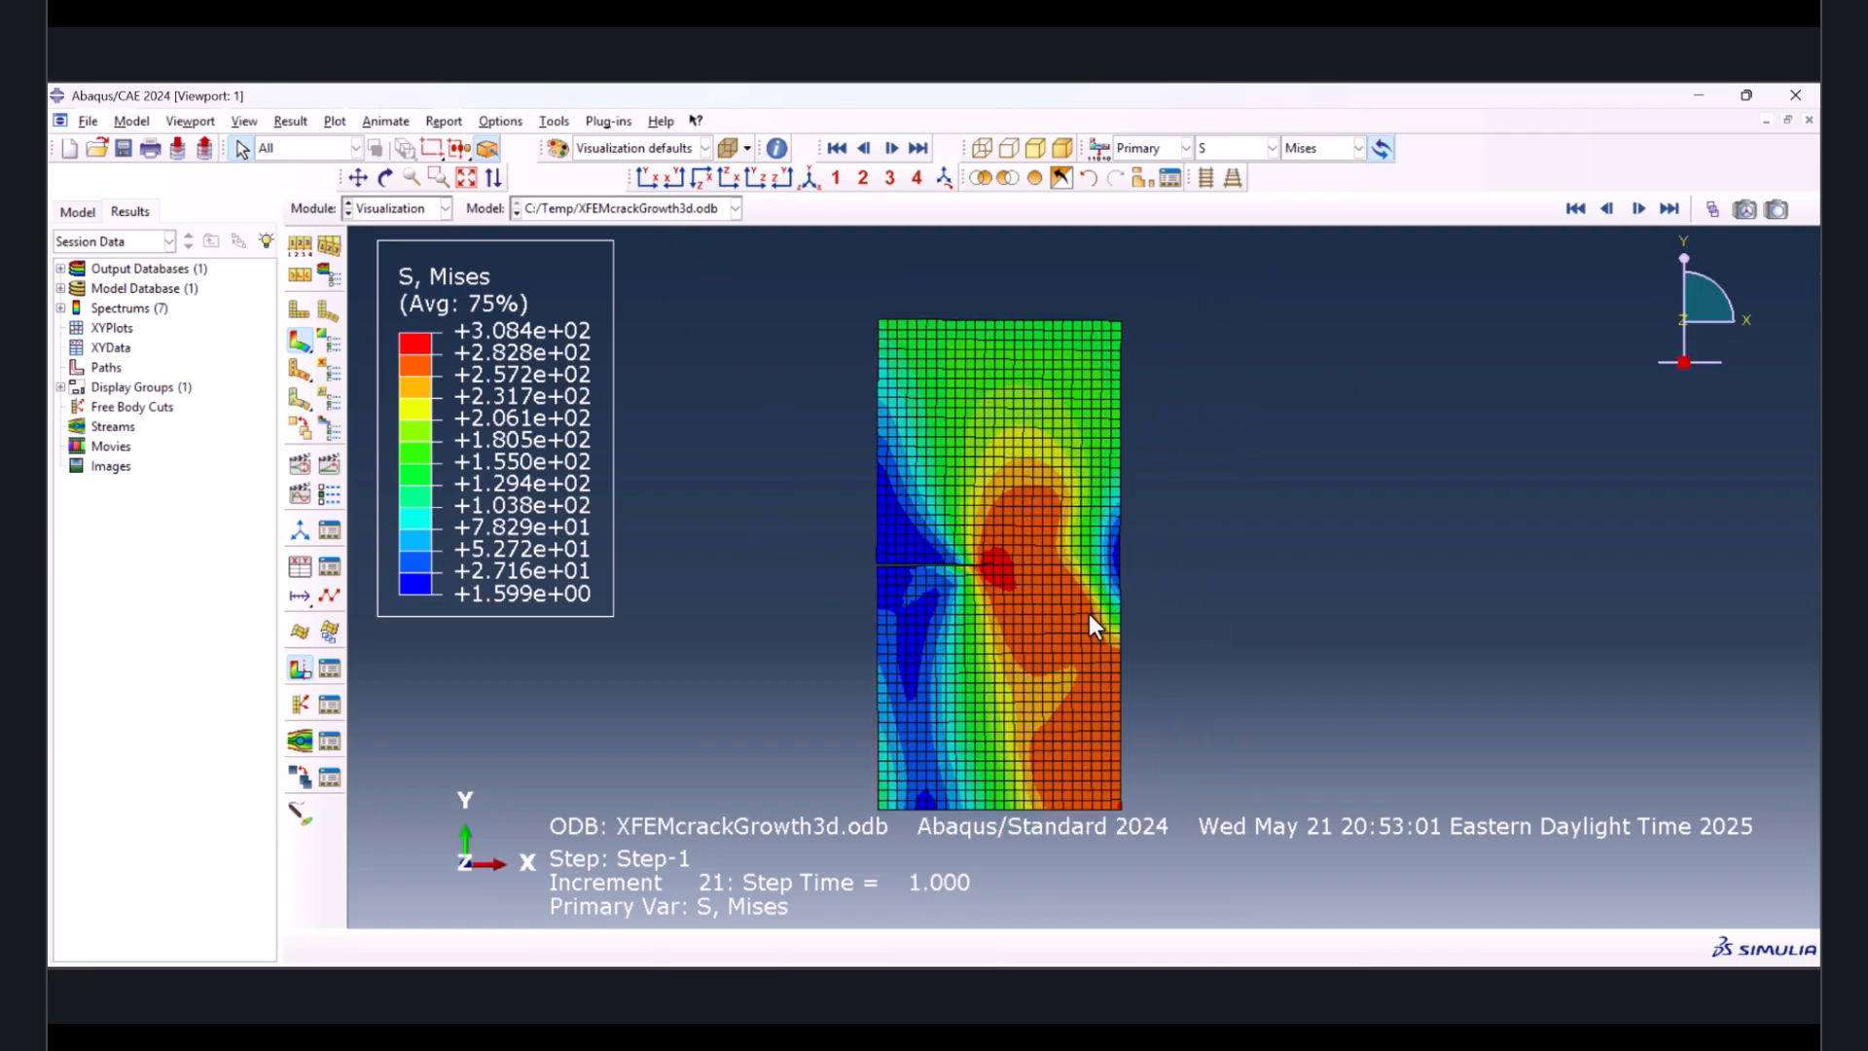
scroll(942, 546, up, 4)
scroll(942, 547, up, 5)
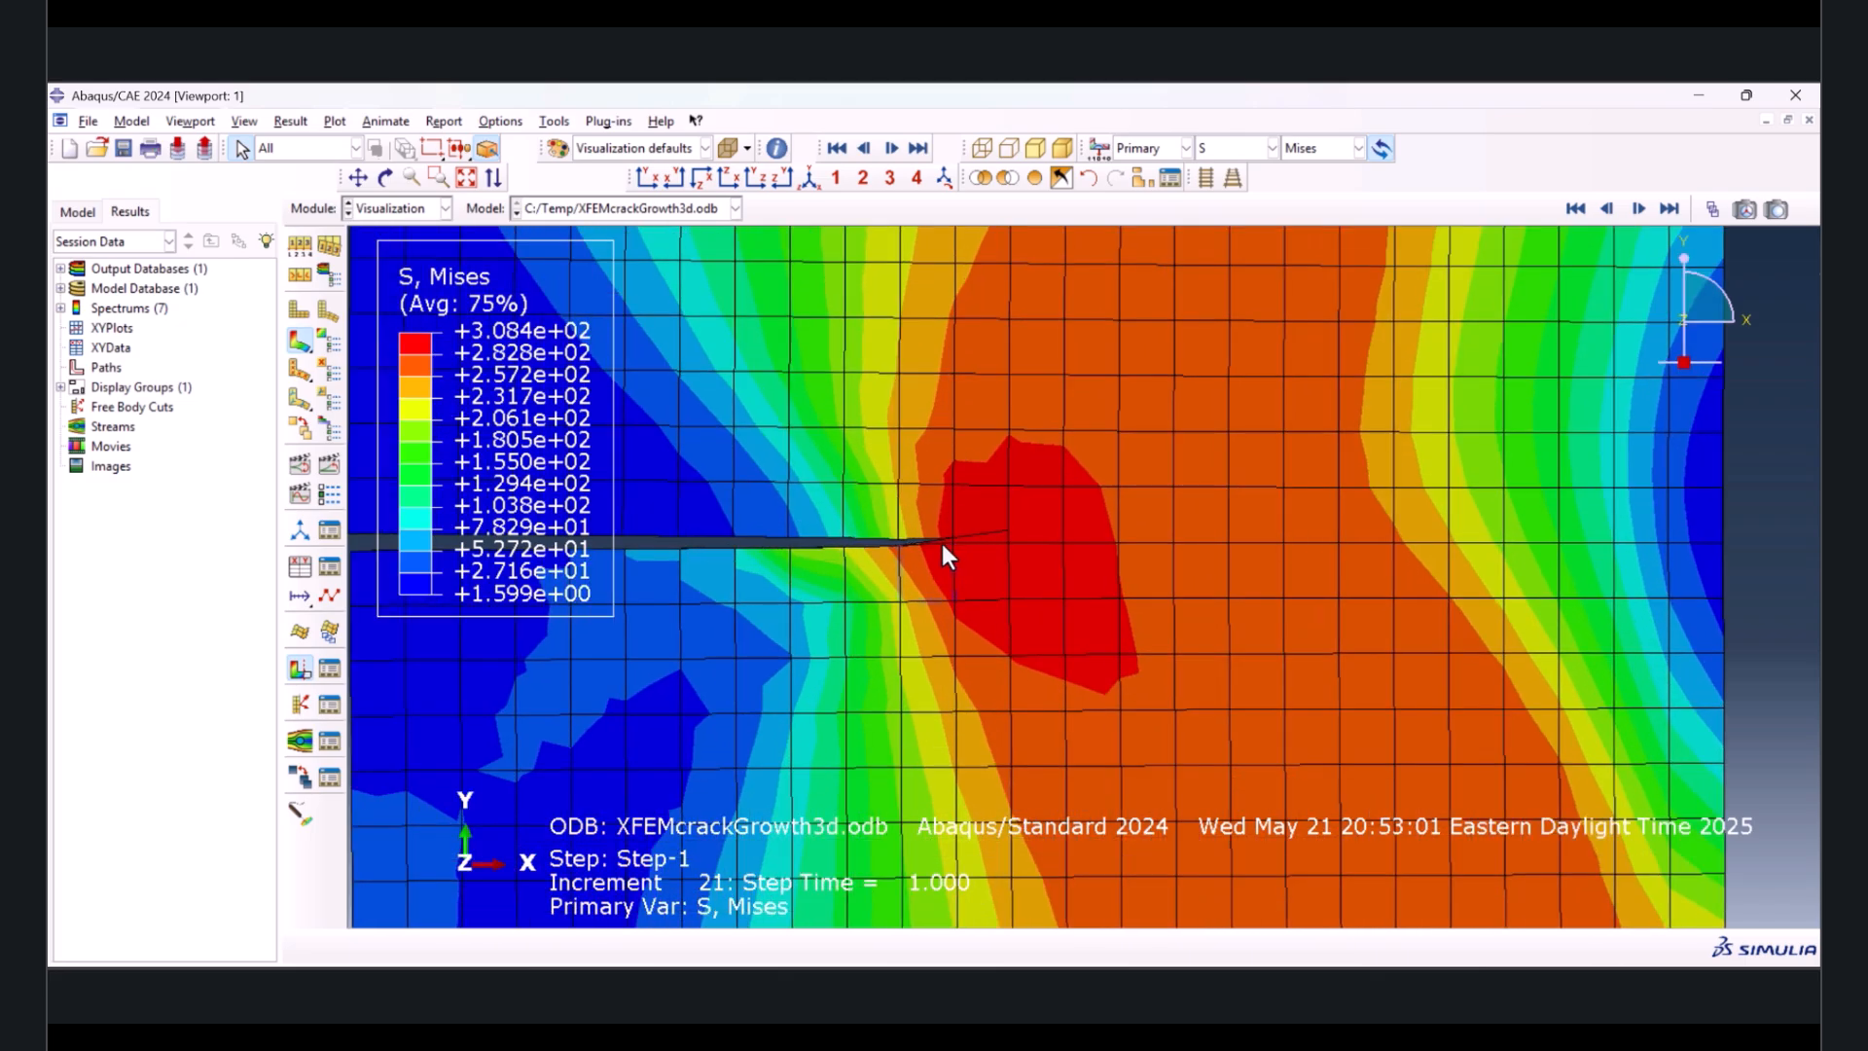
scroll(1012, 532, down, 8)
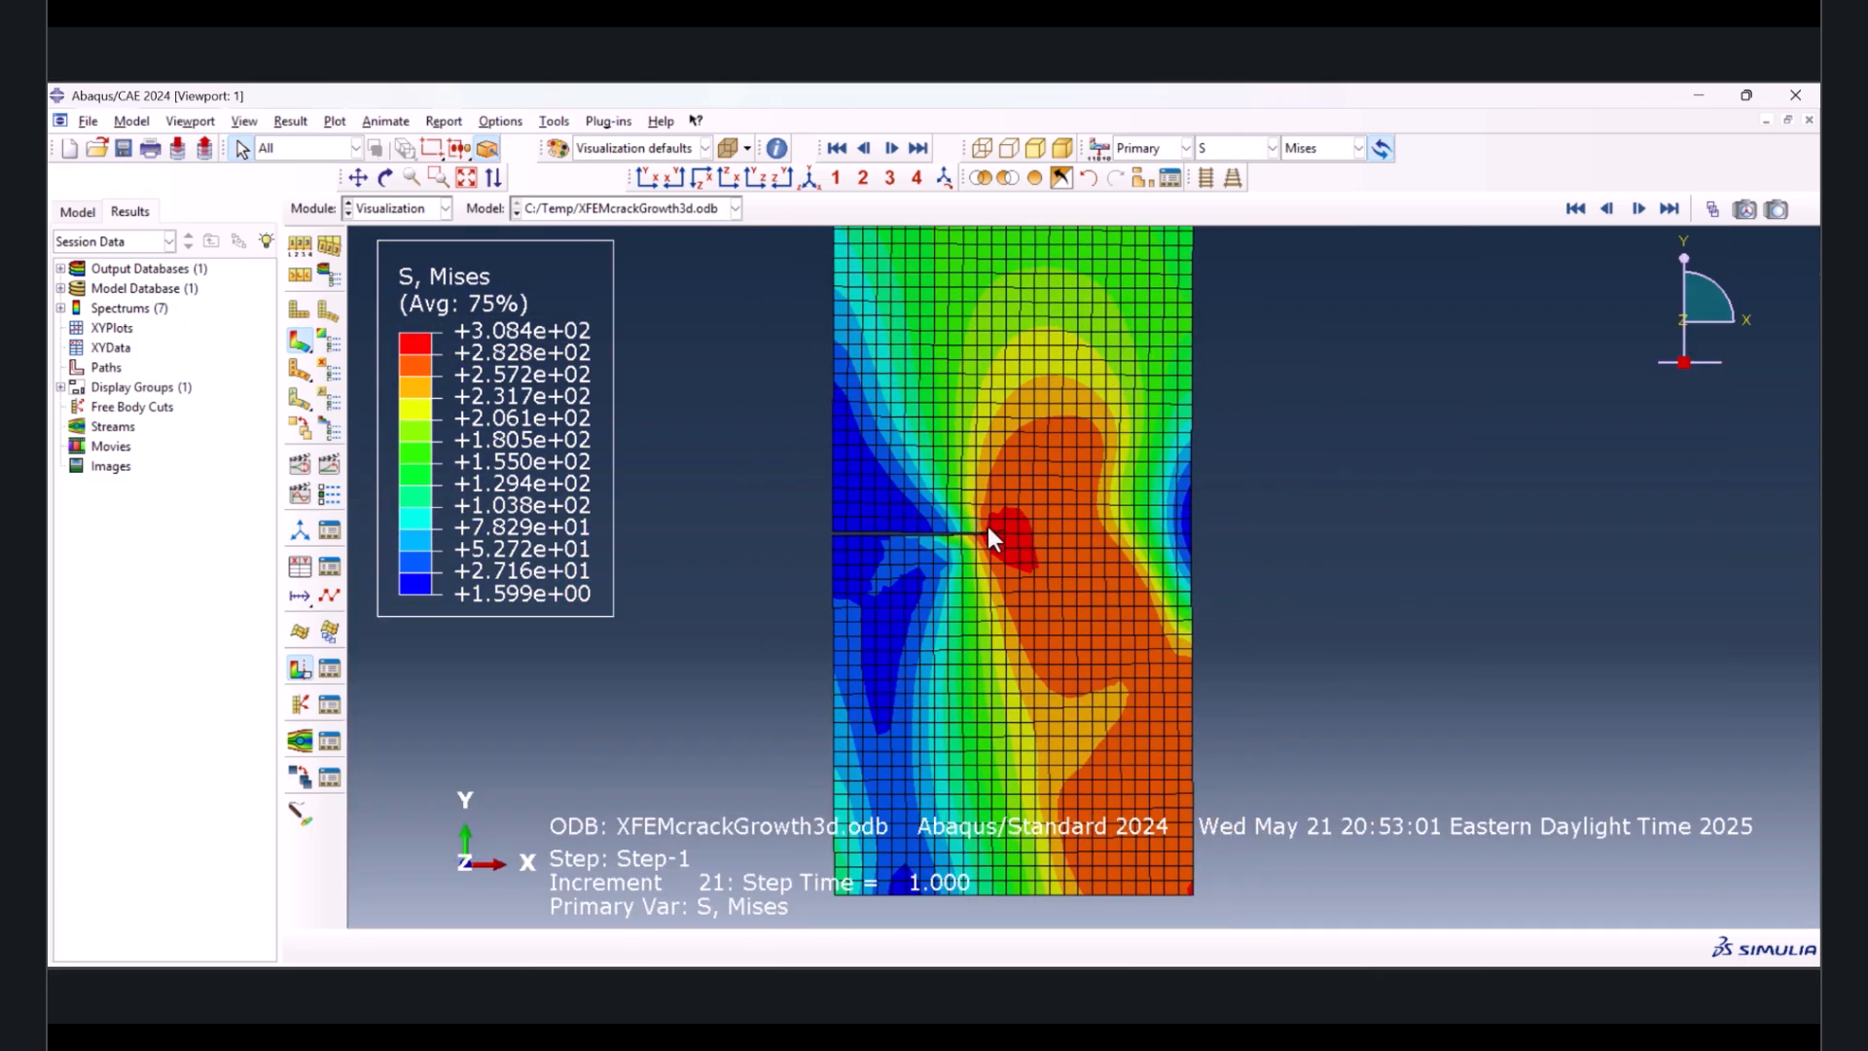
- Set the visible edges of the contour plot to feature edges and examine the stress around the crack tip
click(498, 121)
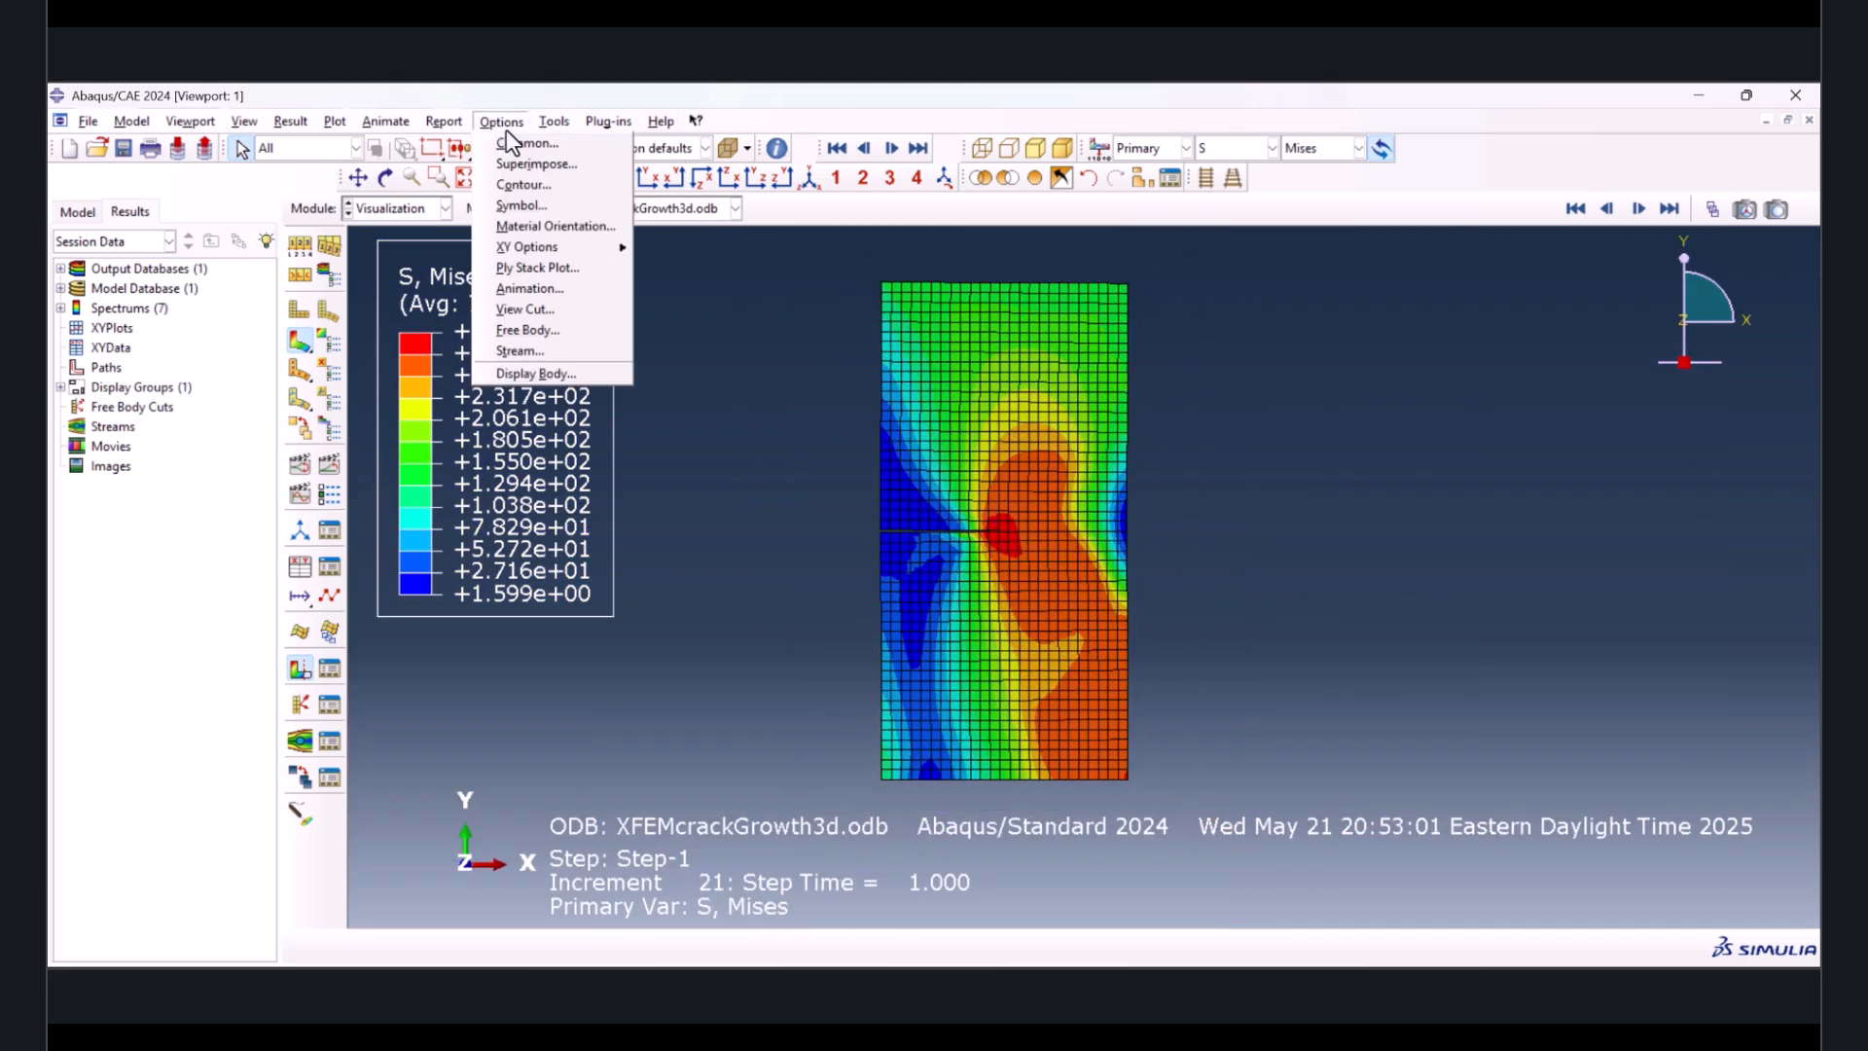
click(521, 143)
click(287, 359)
click(177, 619)
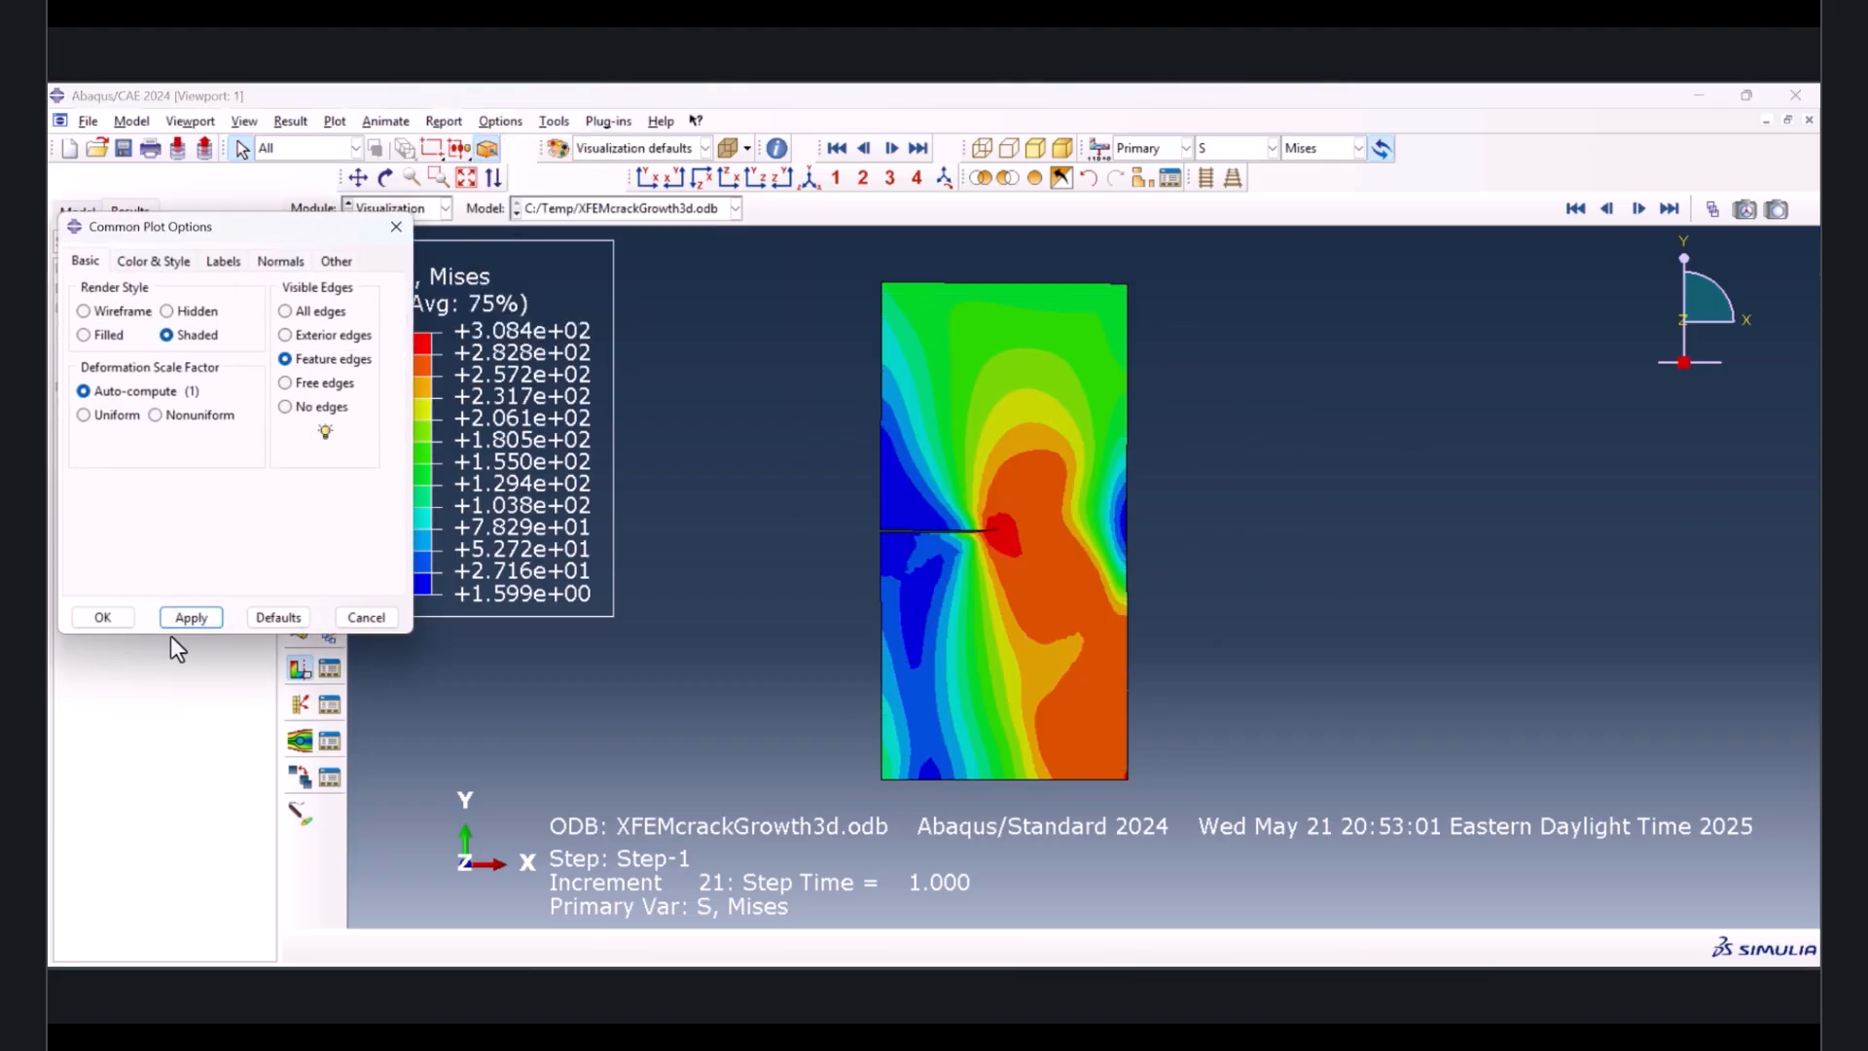
click(101, 616)
scroll(948, 518, up, 5)
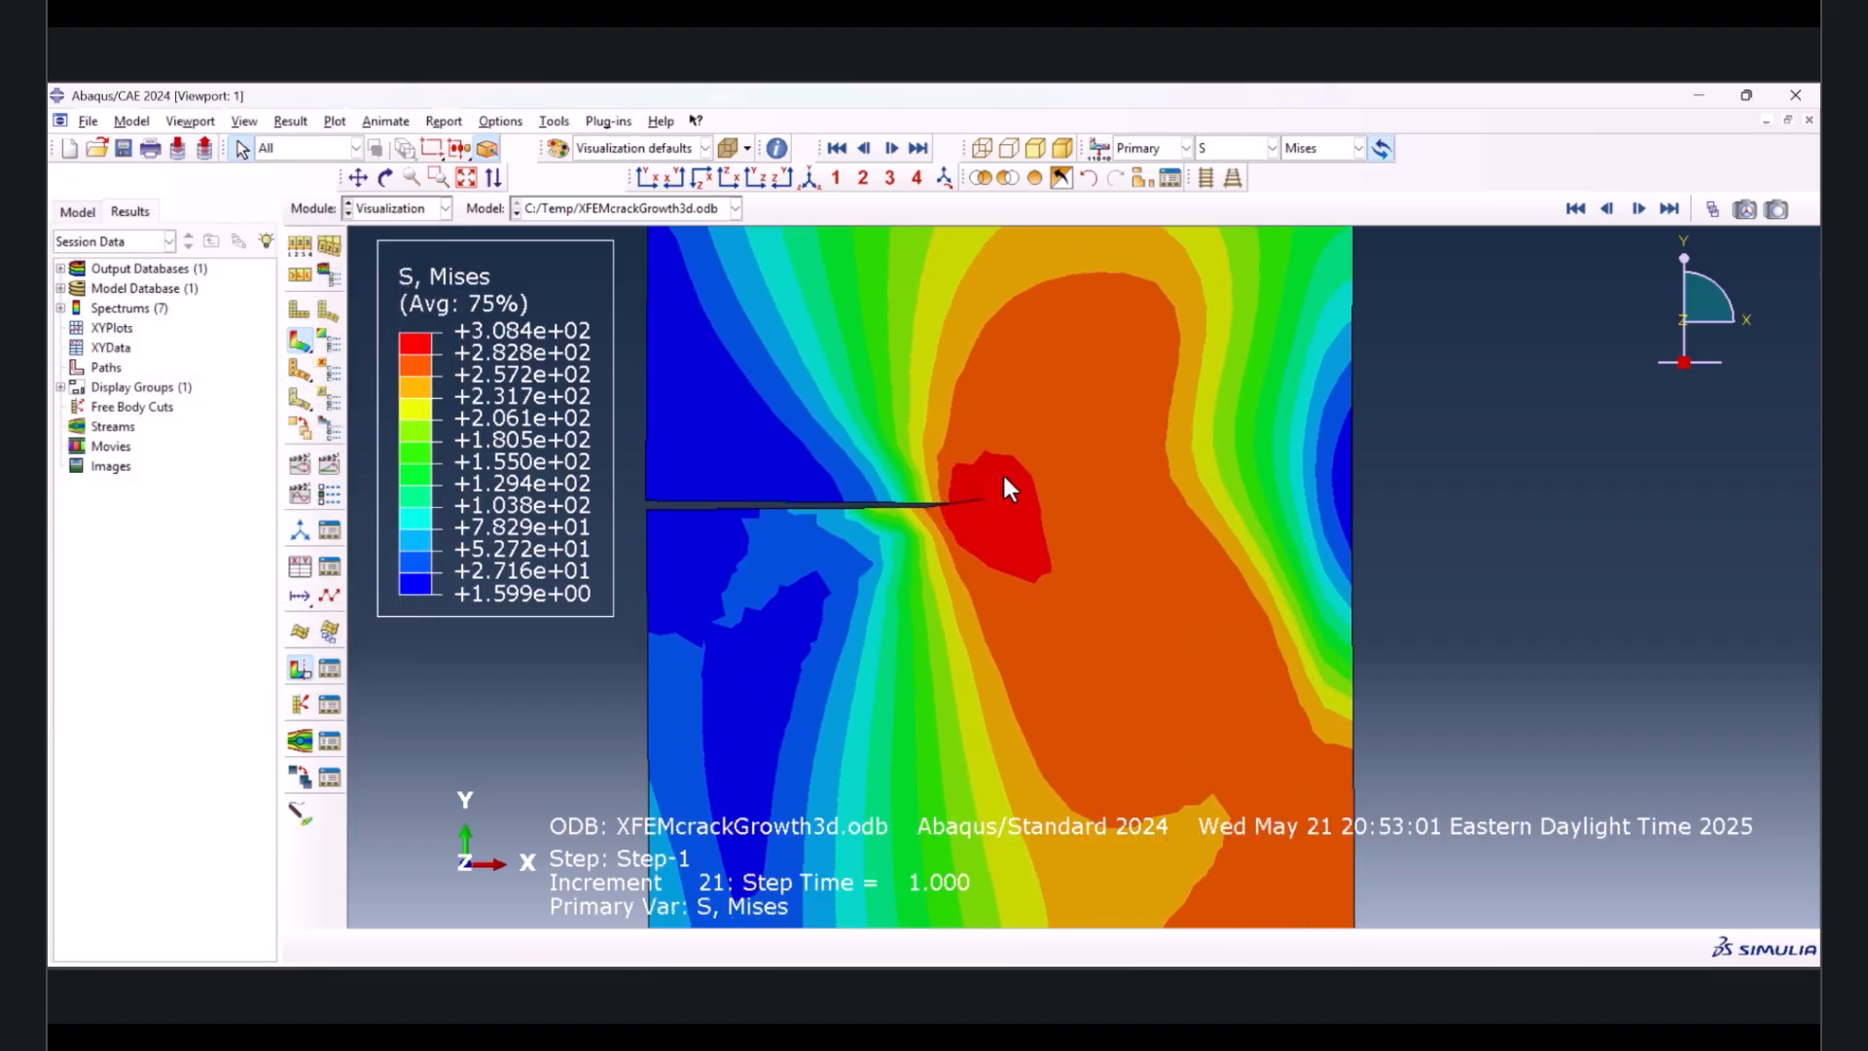
scroll(992, 496, down, 3)
scroll(984, 513, up, 2)
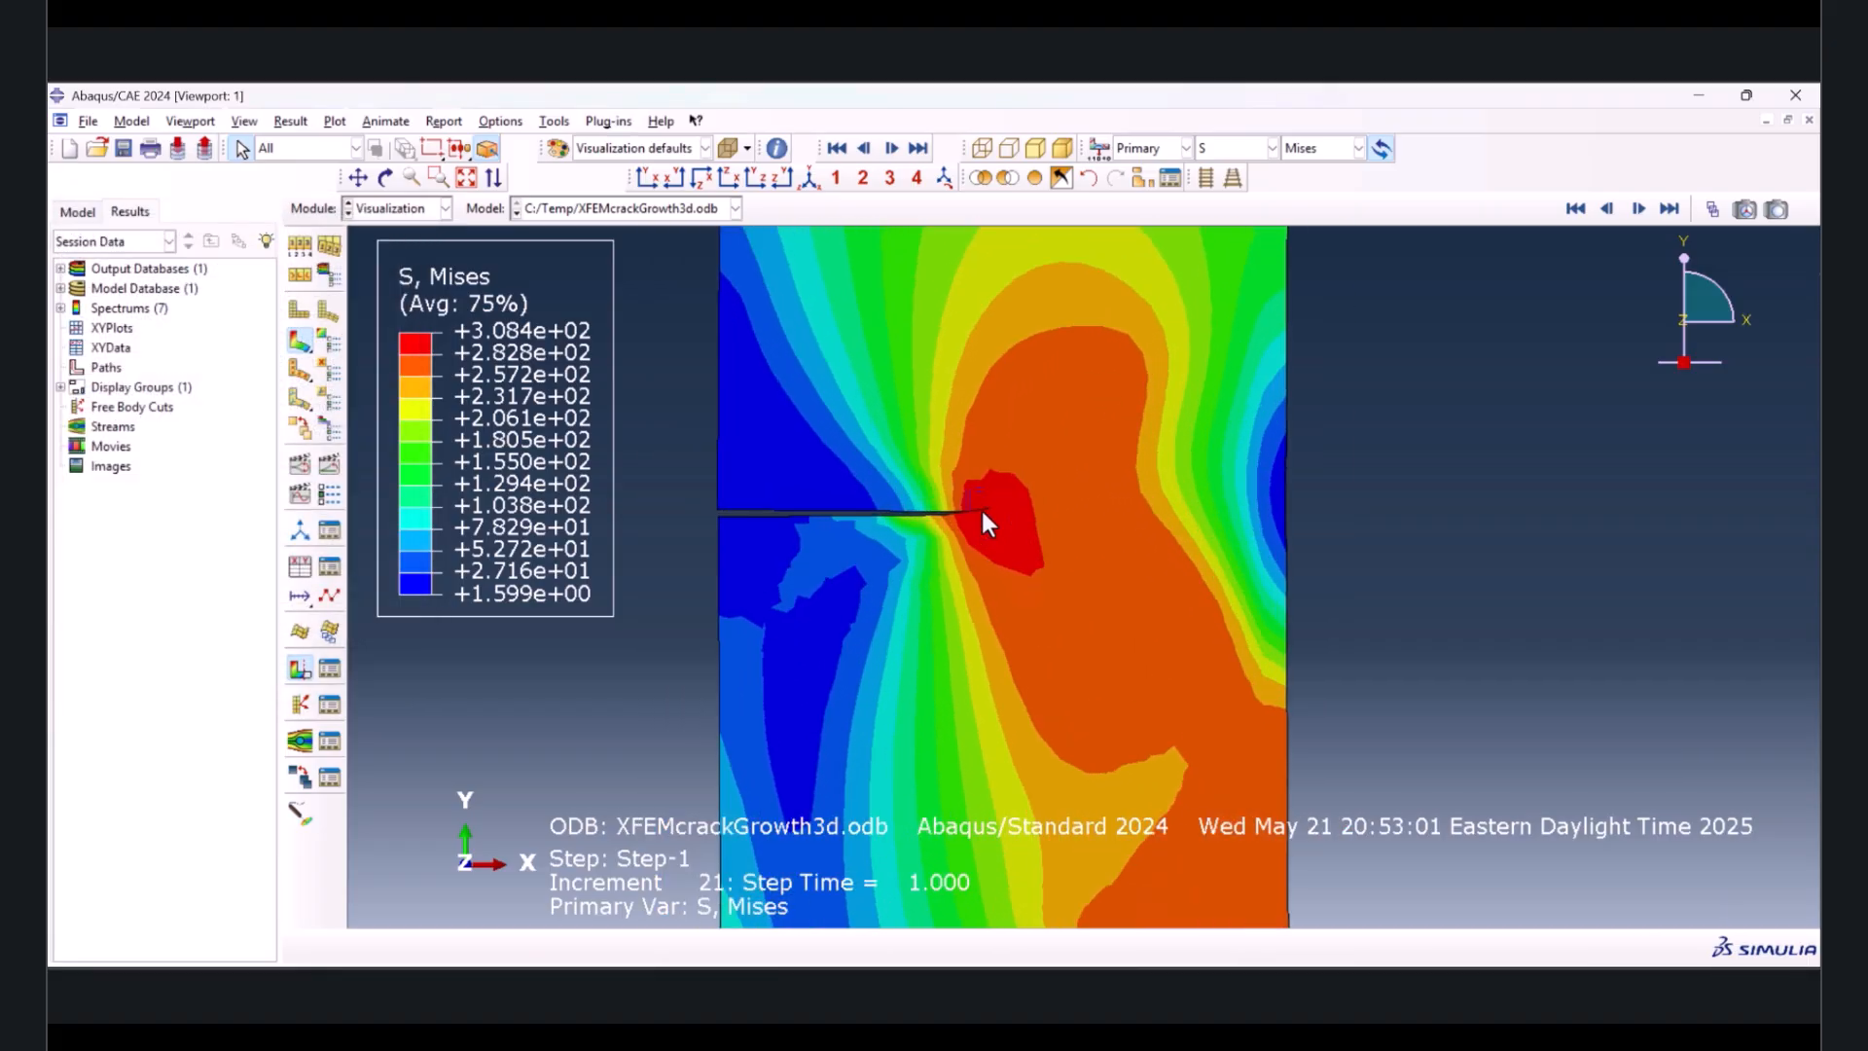
scroll(983, 514, up, 4)
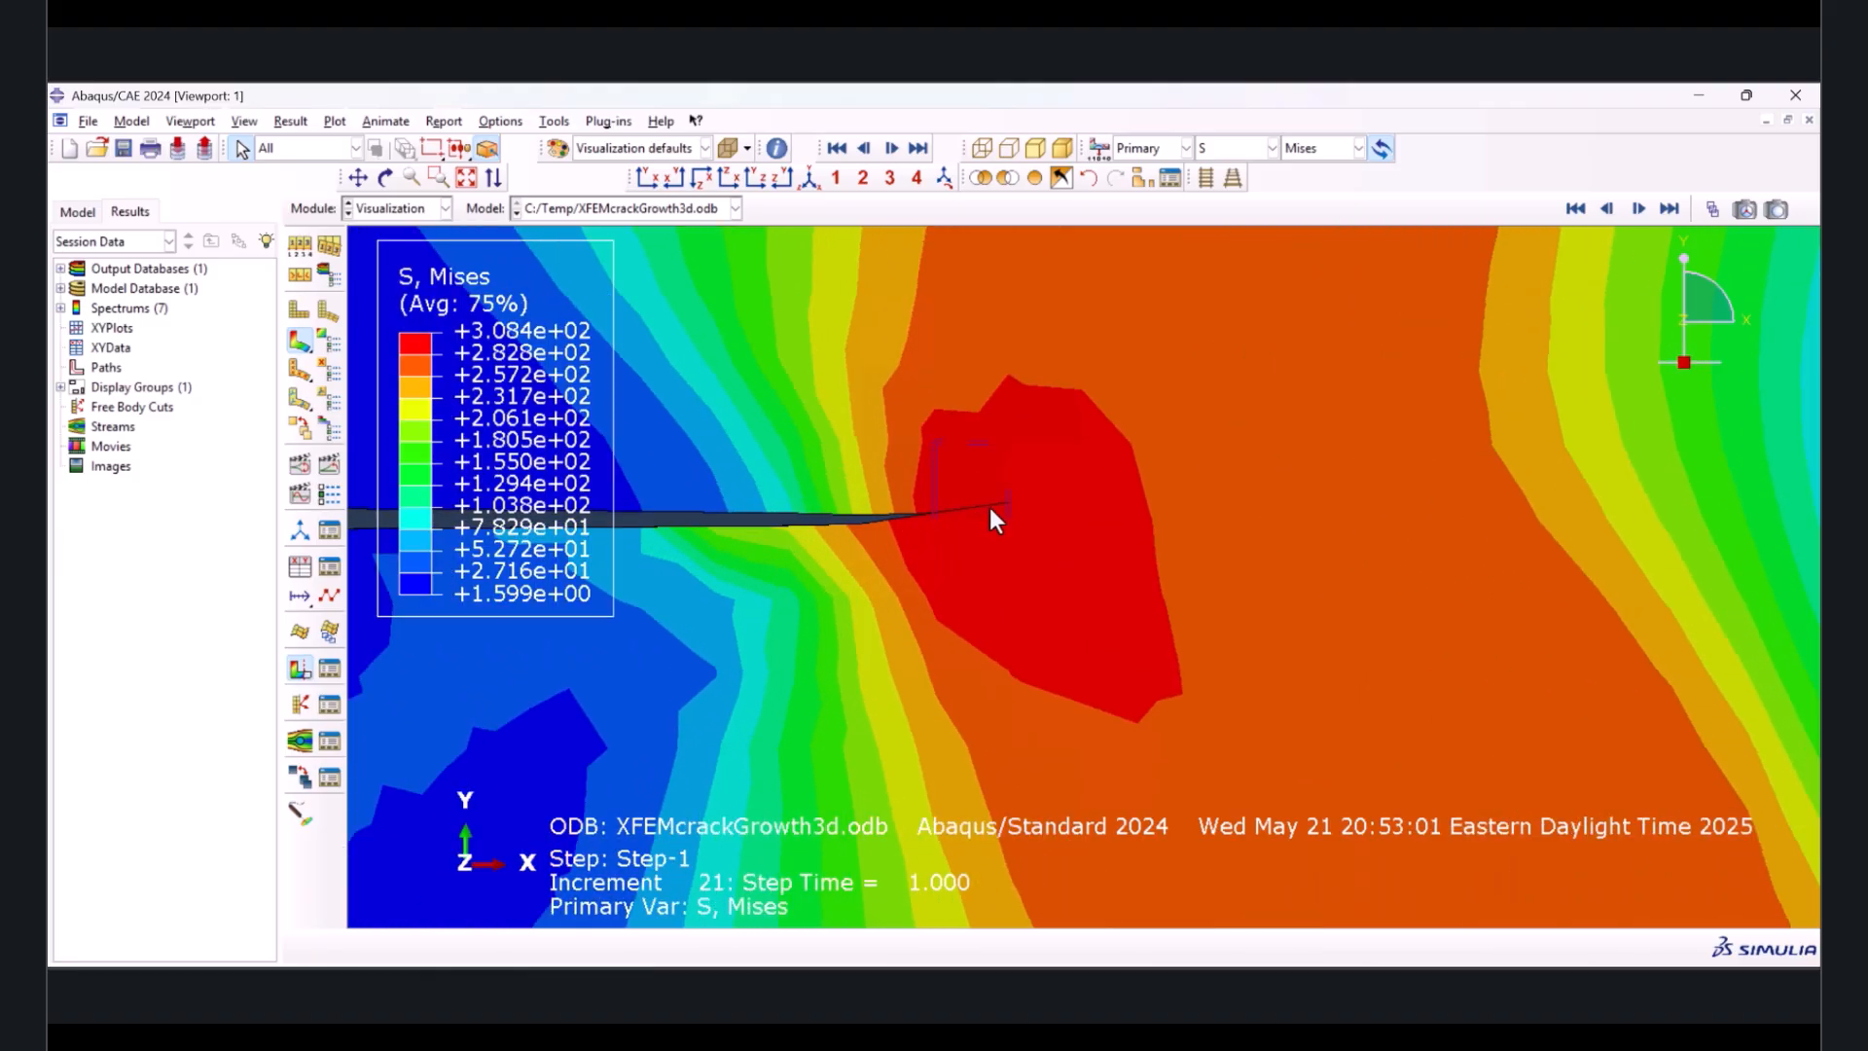
scroll(1002, 500, down, 6)
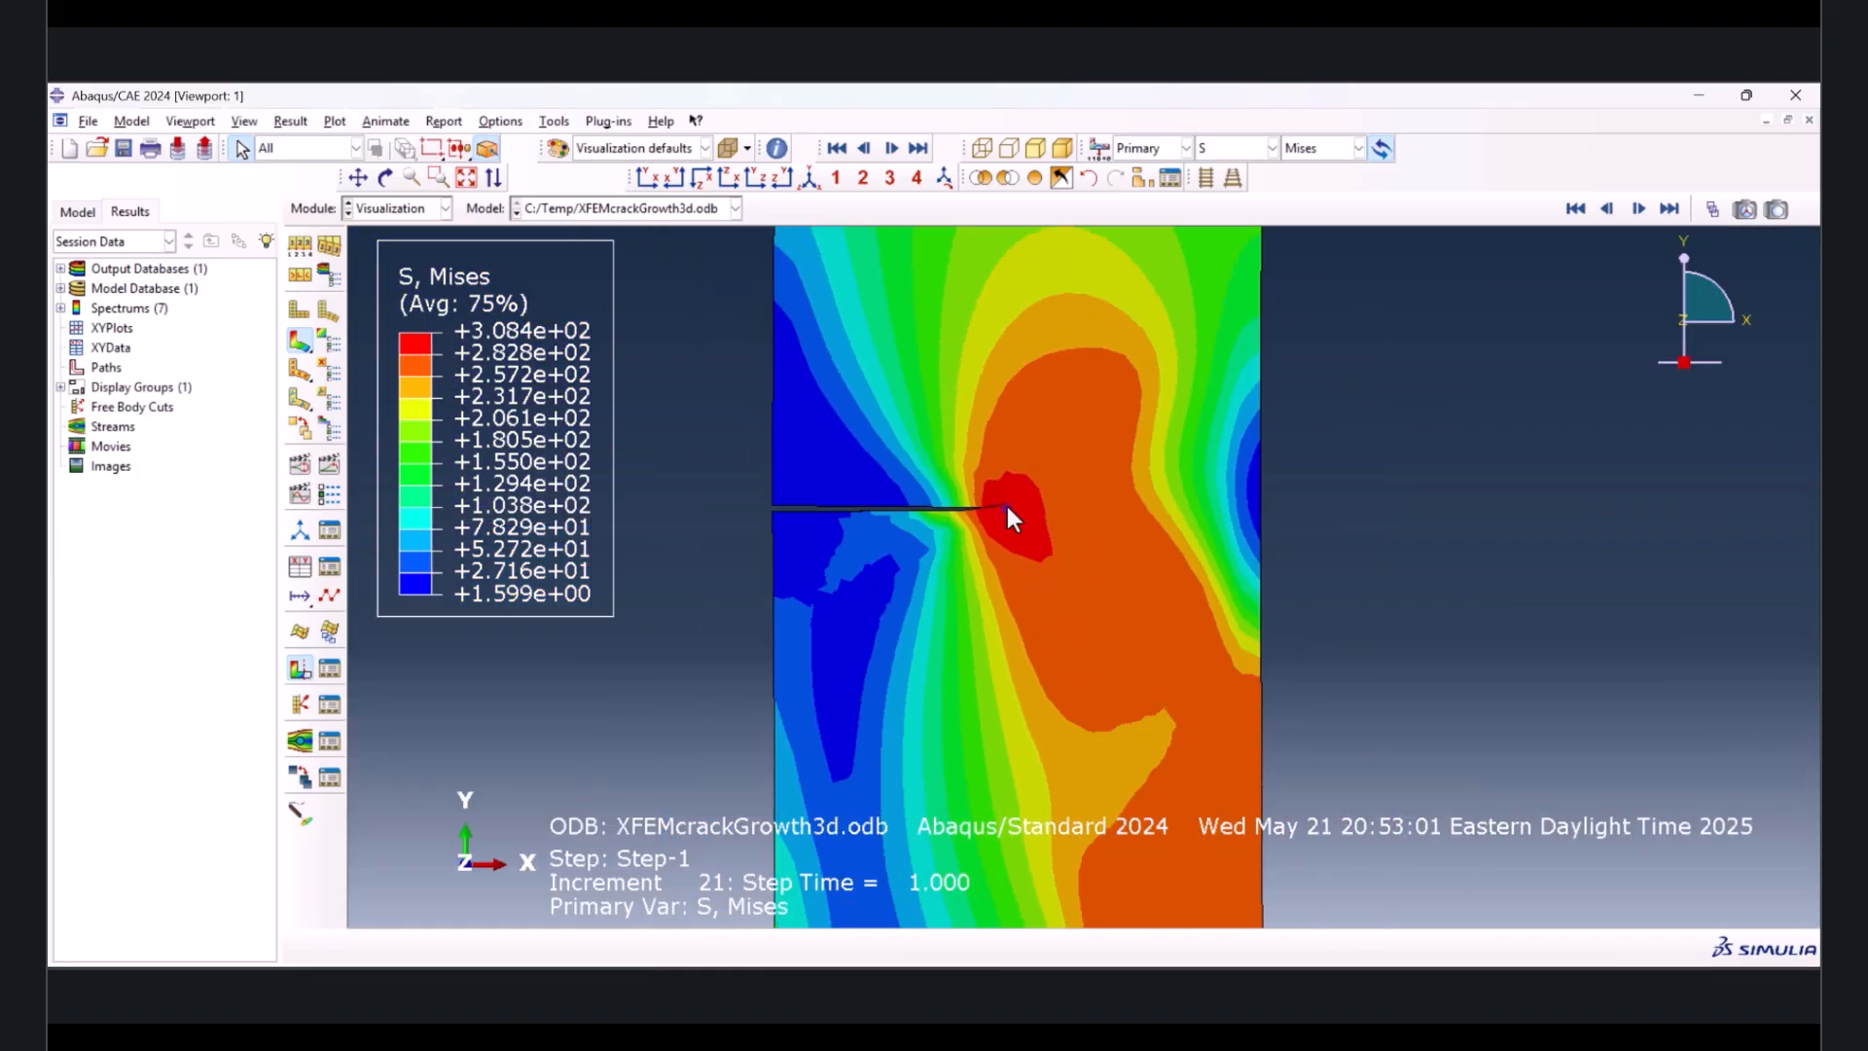
scroll(807, 577, down, 1)
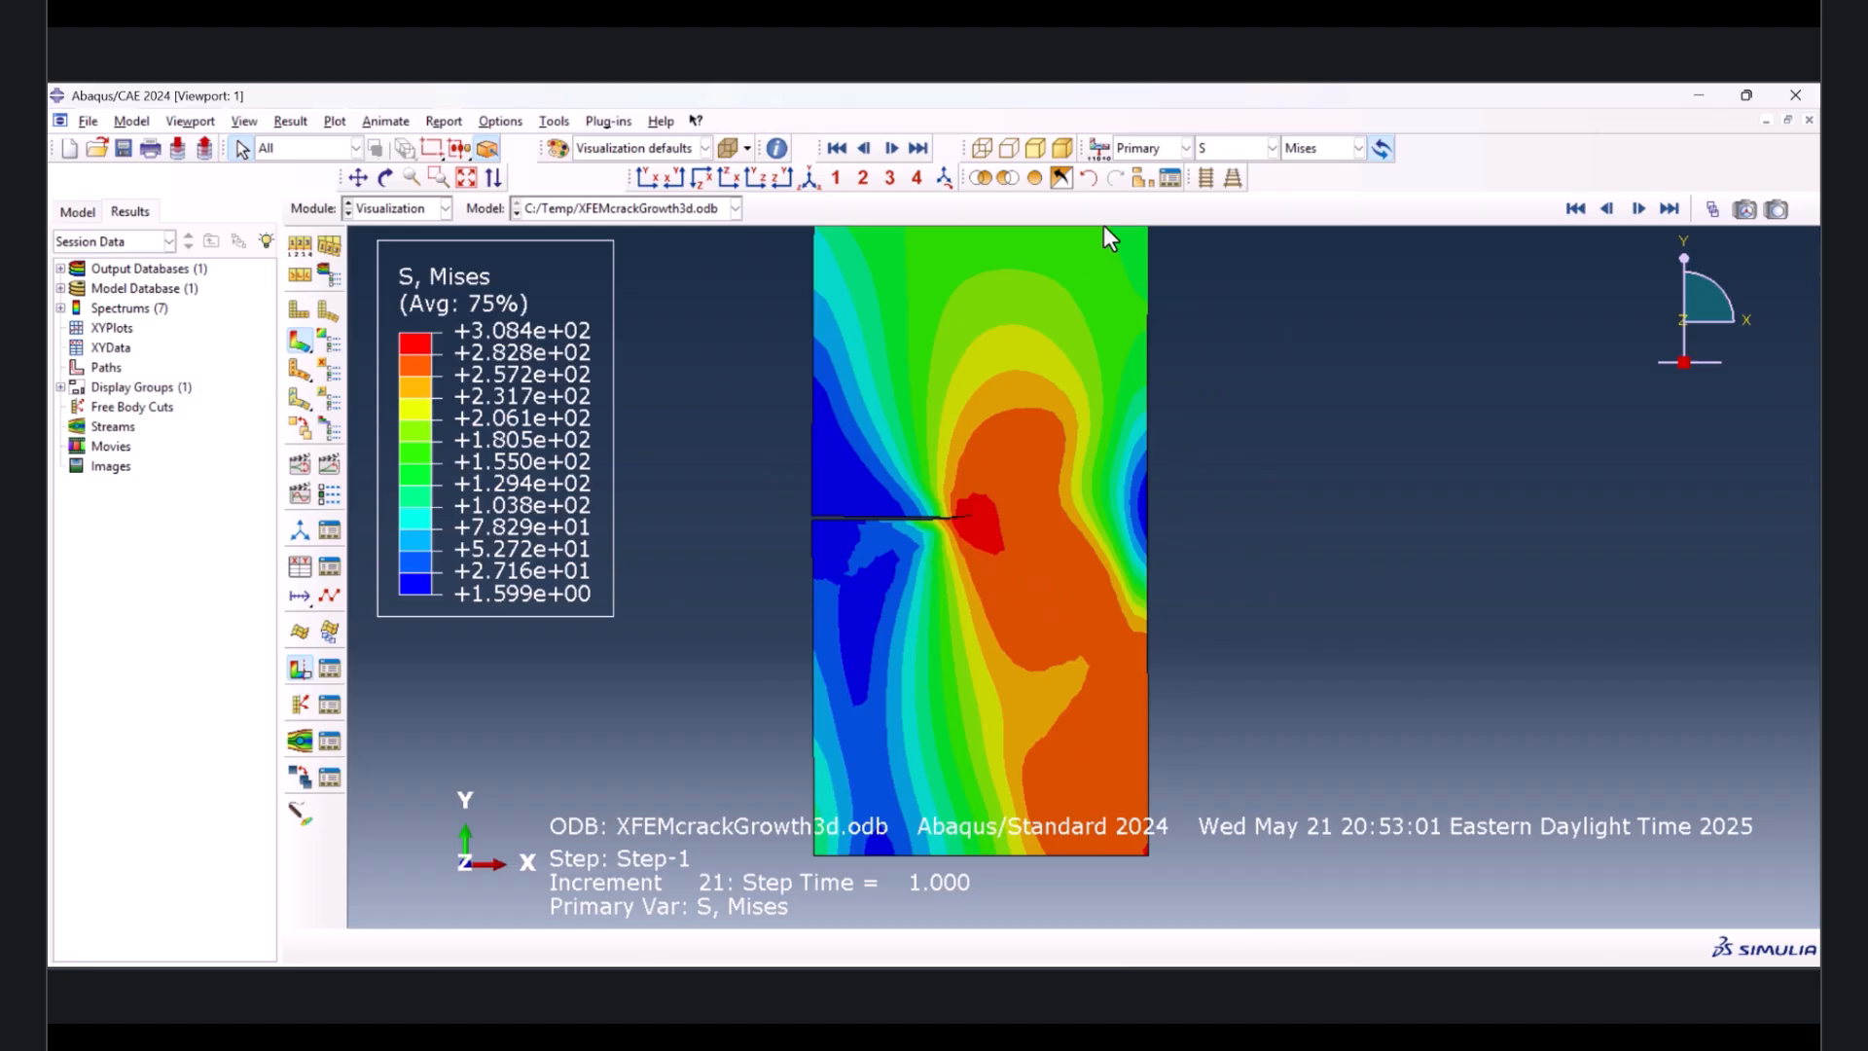
- Play the looping time-history animation of the Mises stress contours with the frame counter shown, and stop it
click(330, 494)
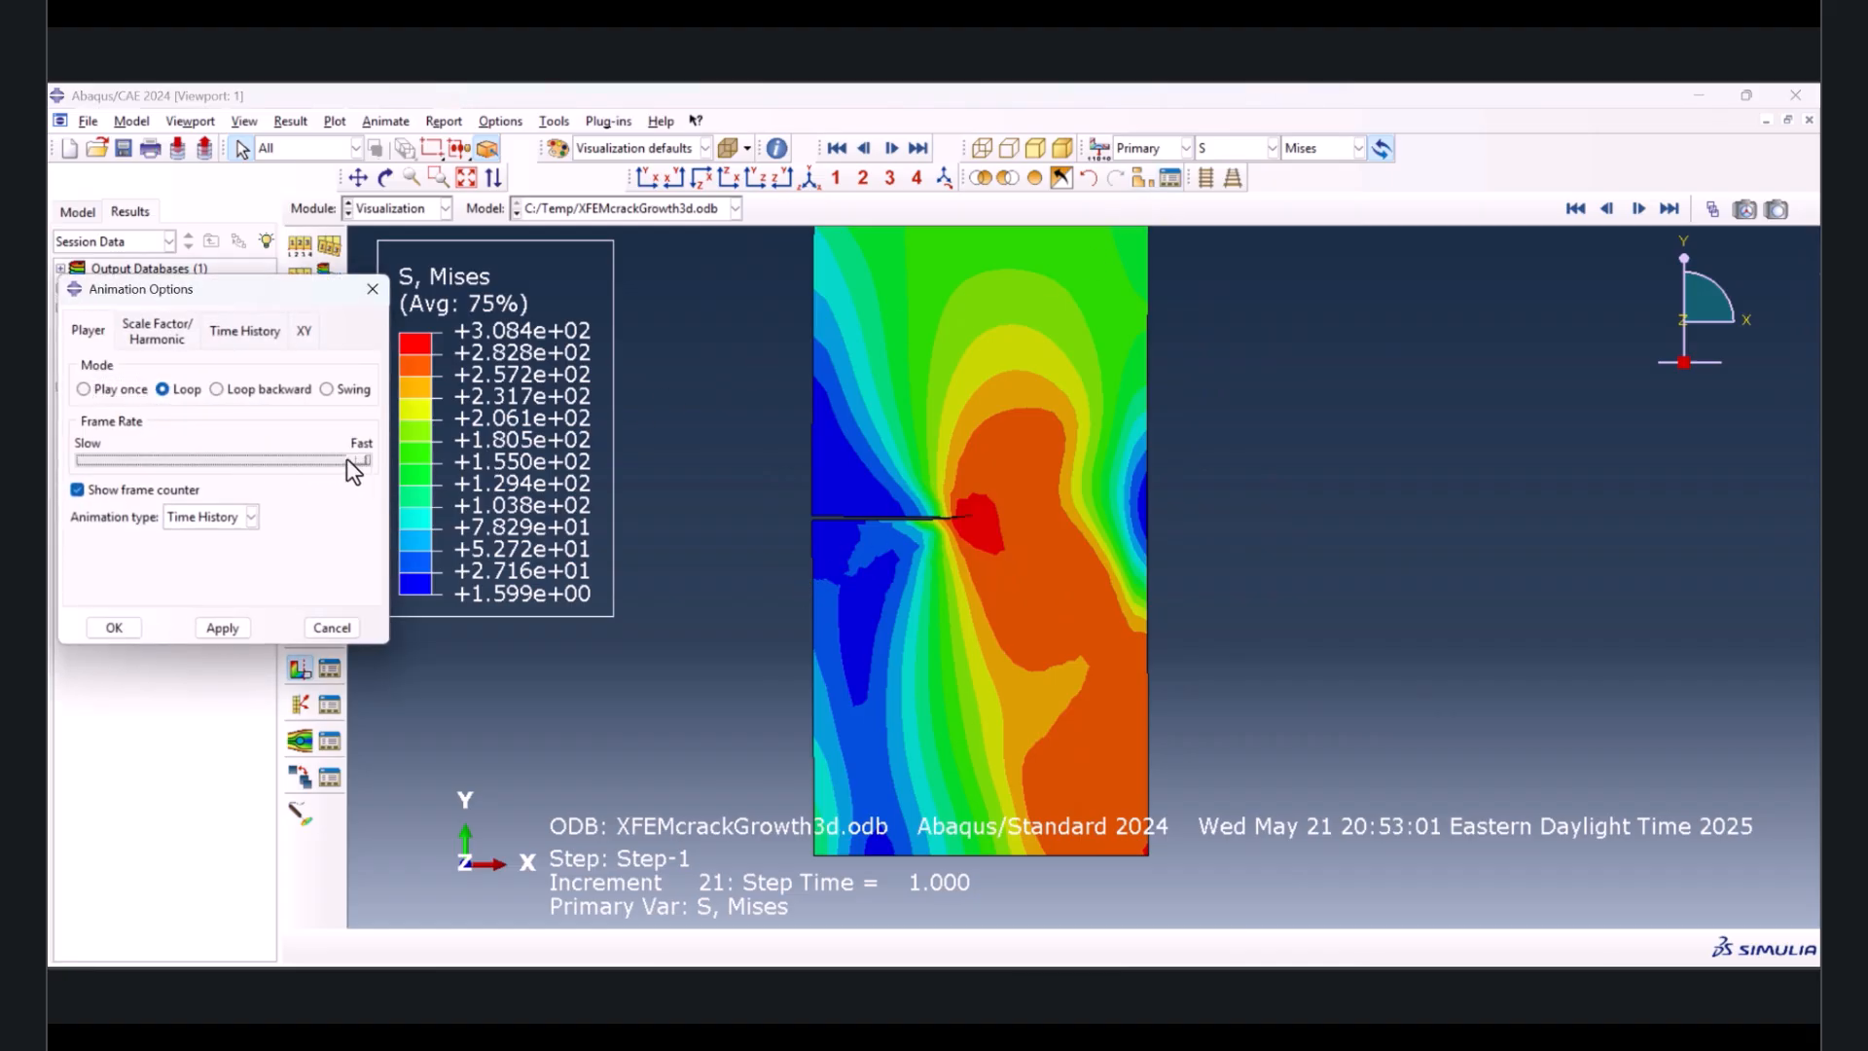
click(107, 628)
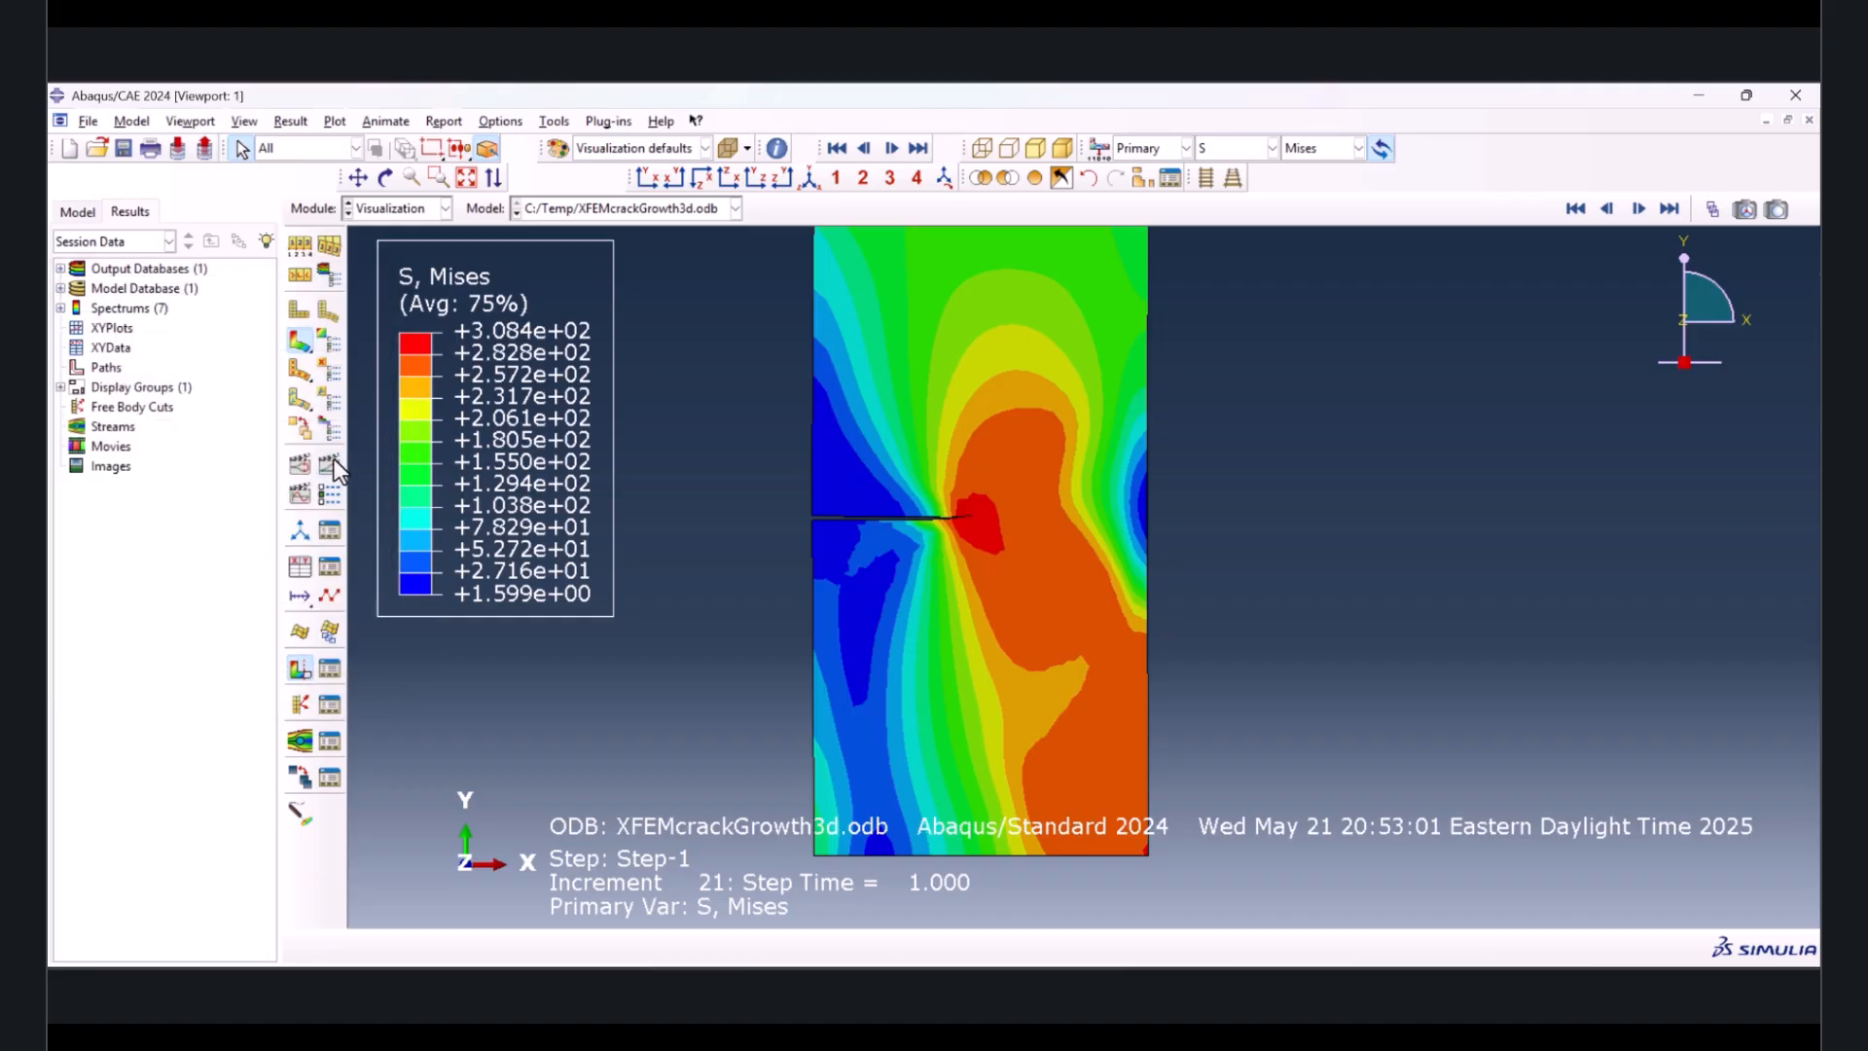
click(331, 461)
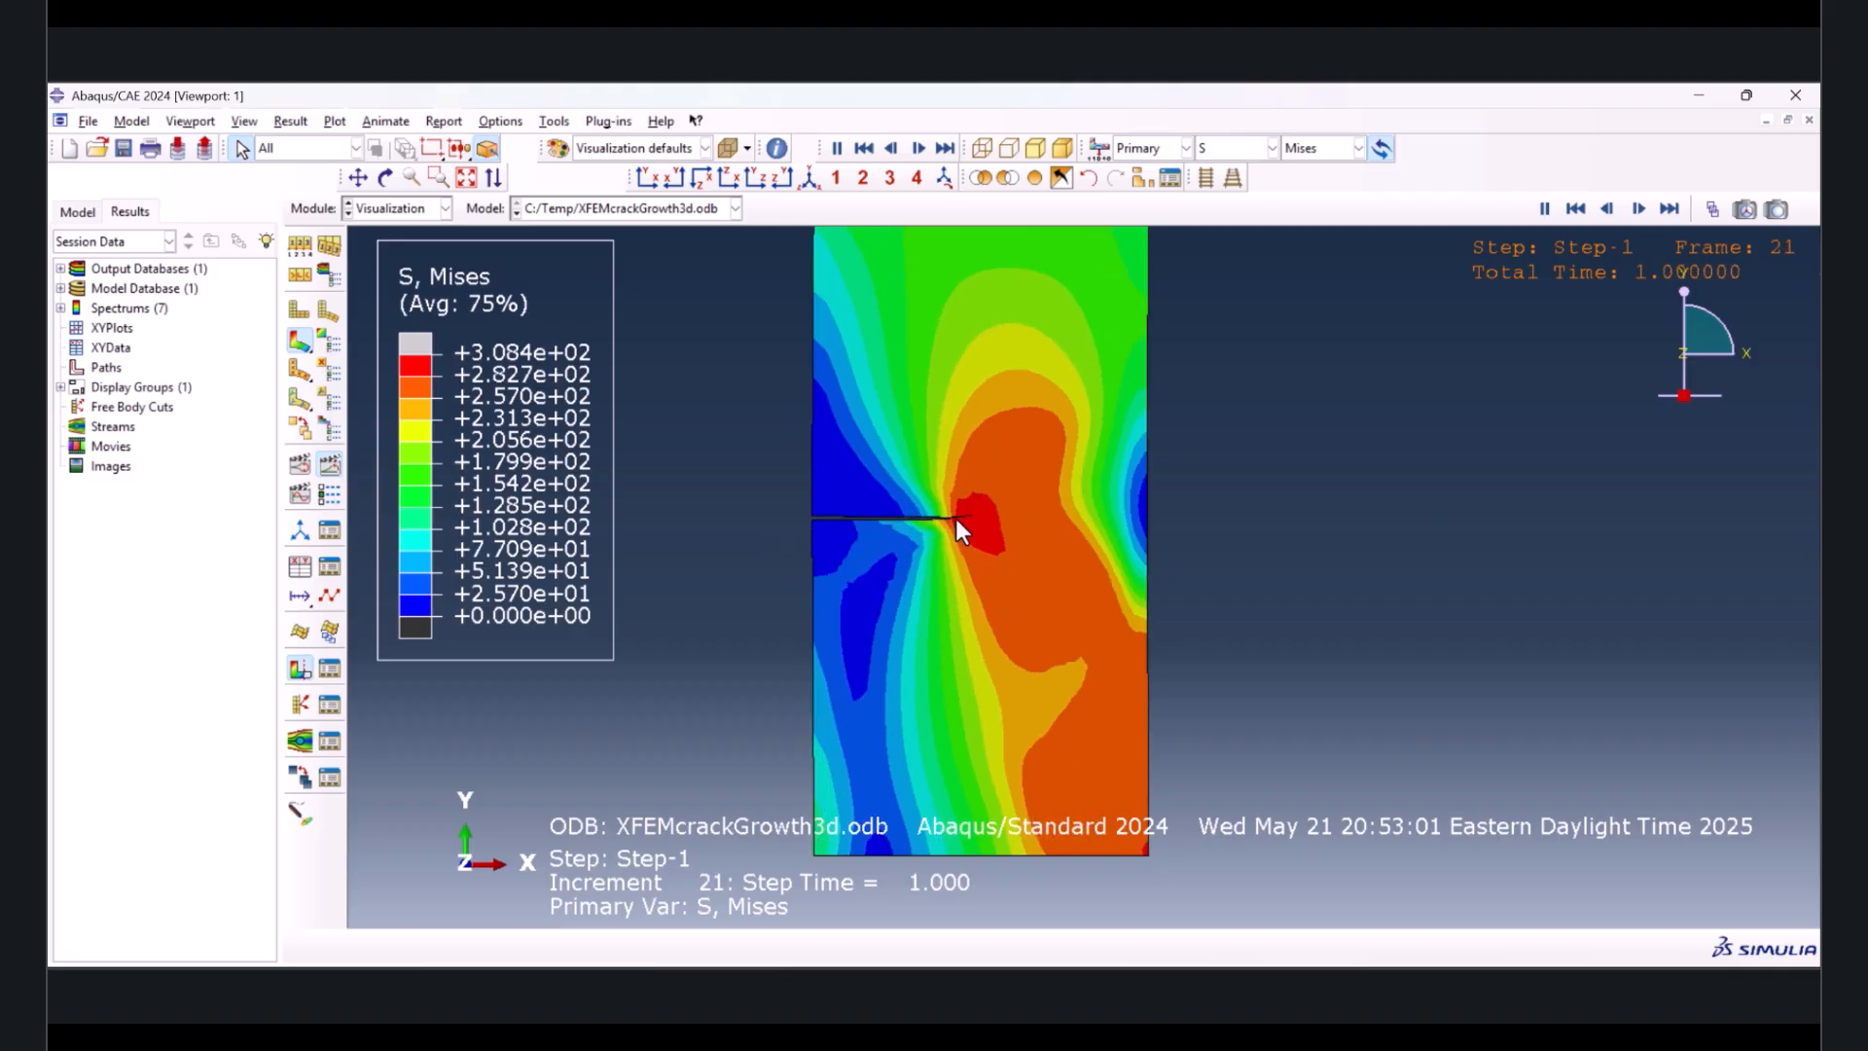
click(334, 464)
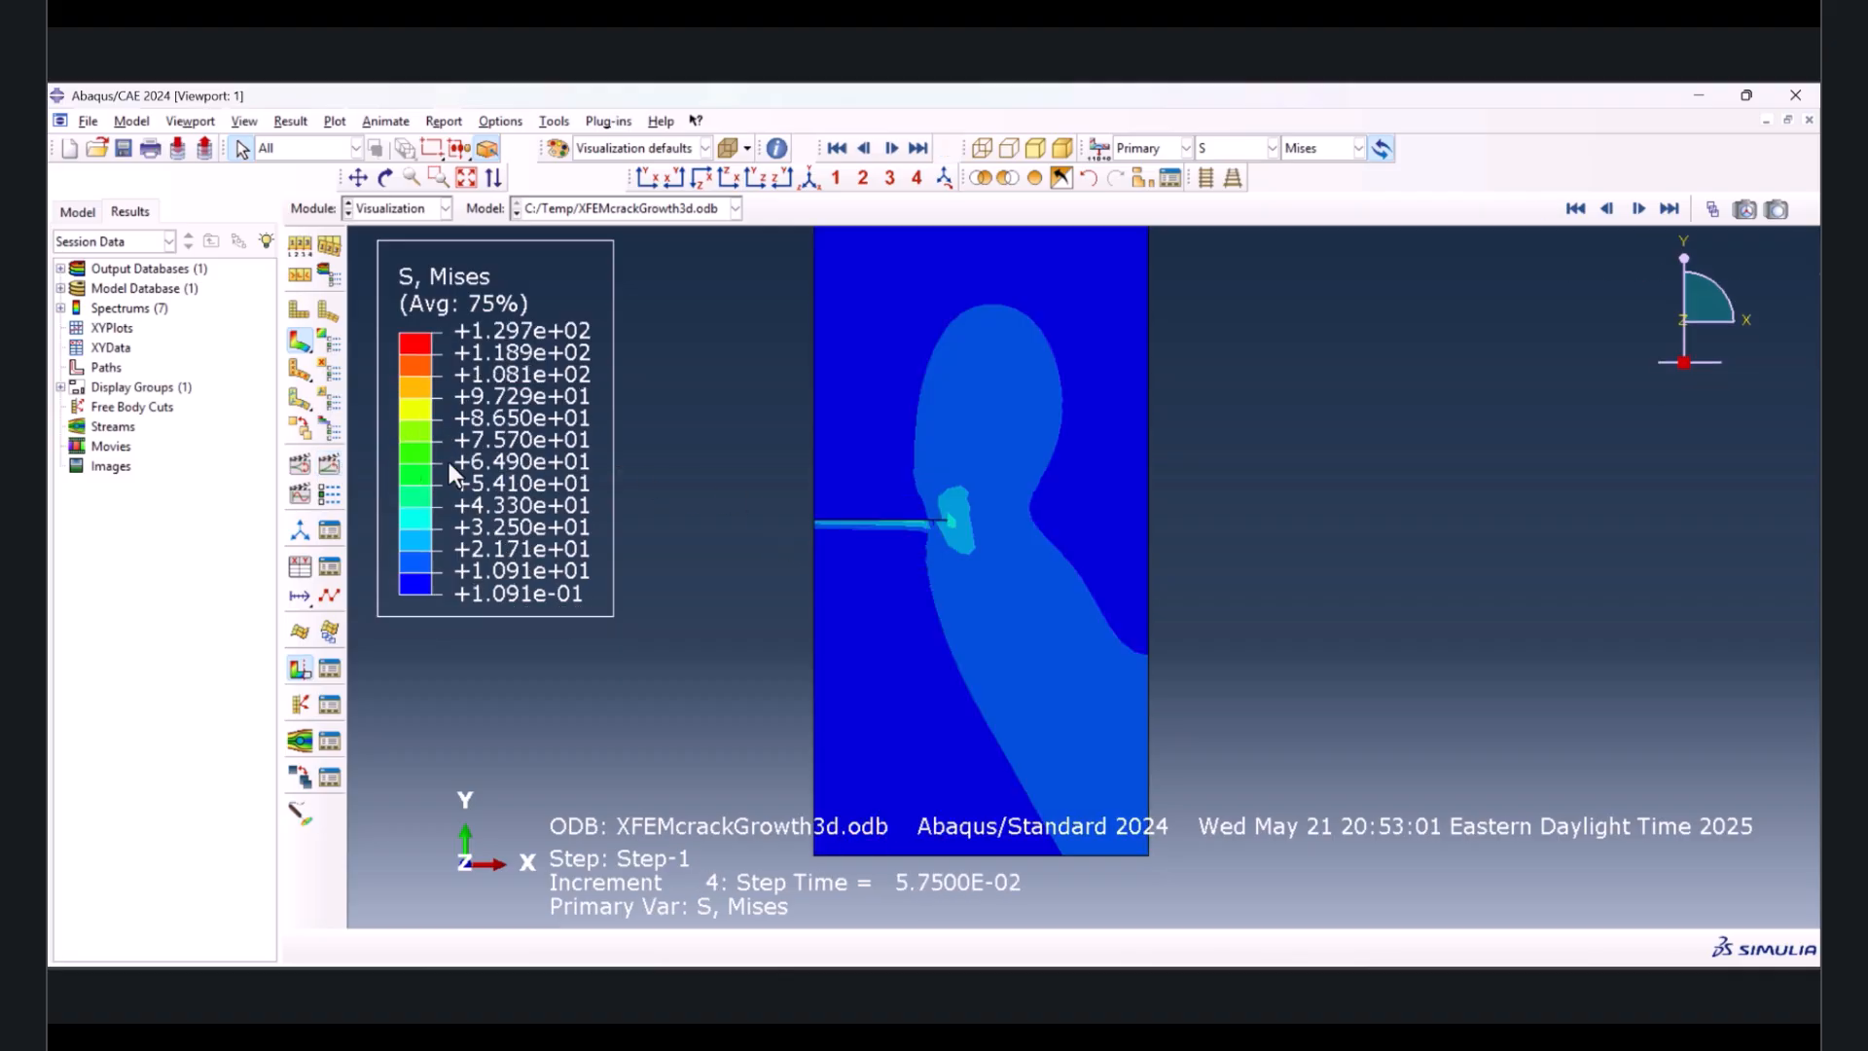
- Switch the primary contour variable to PHILSM and view the whole plate
click(1209, 144)
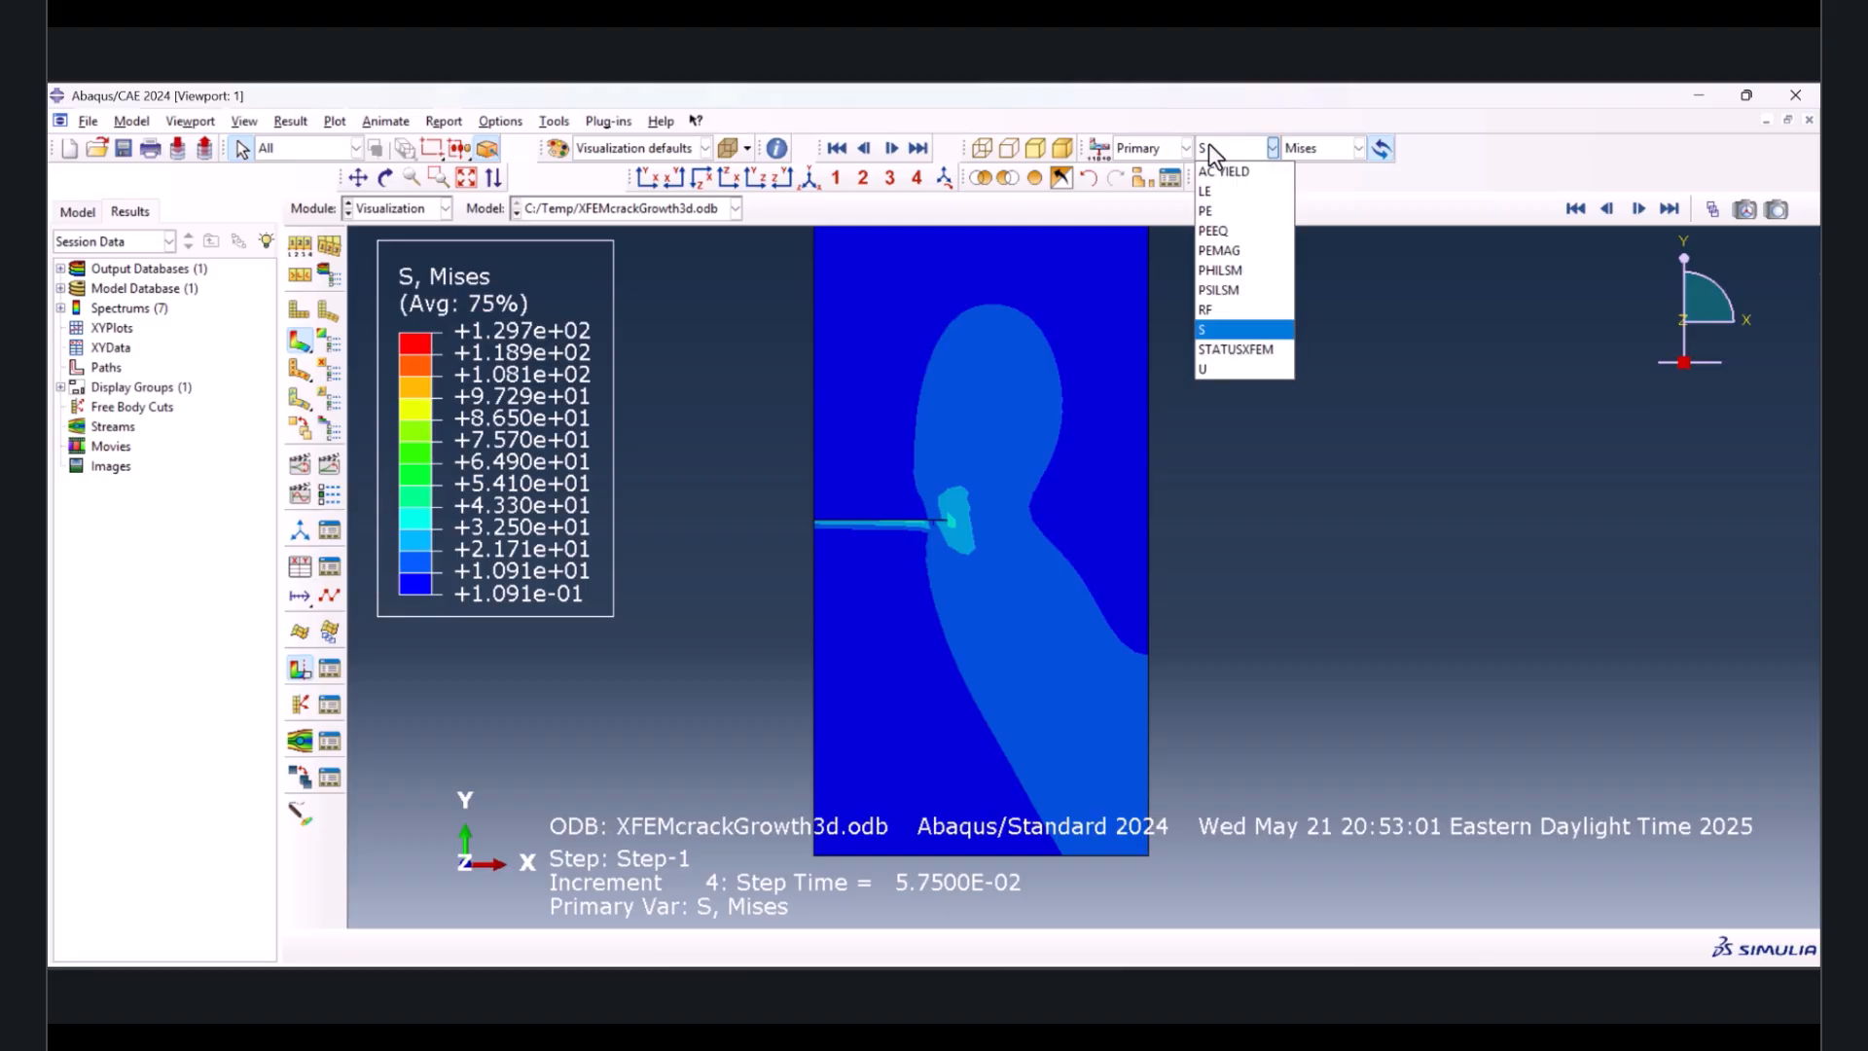
click(1236, 270)
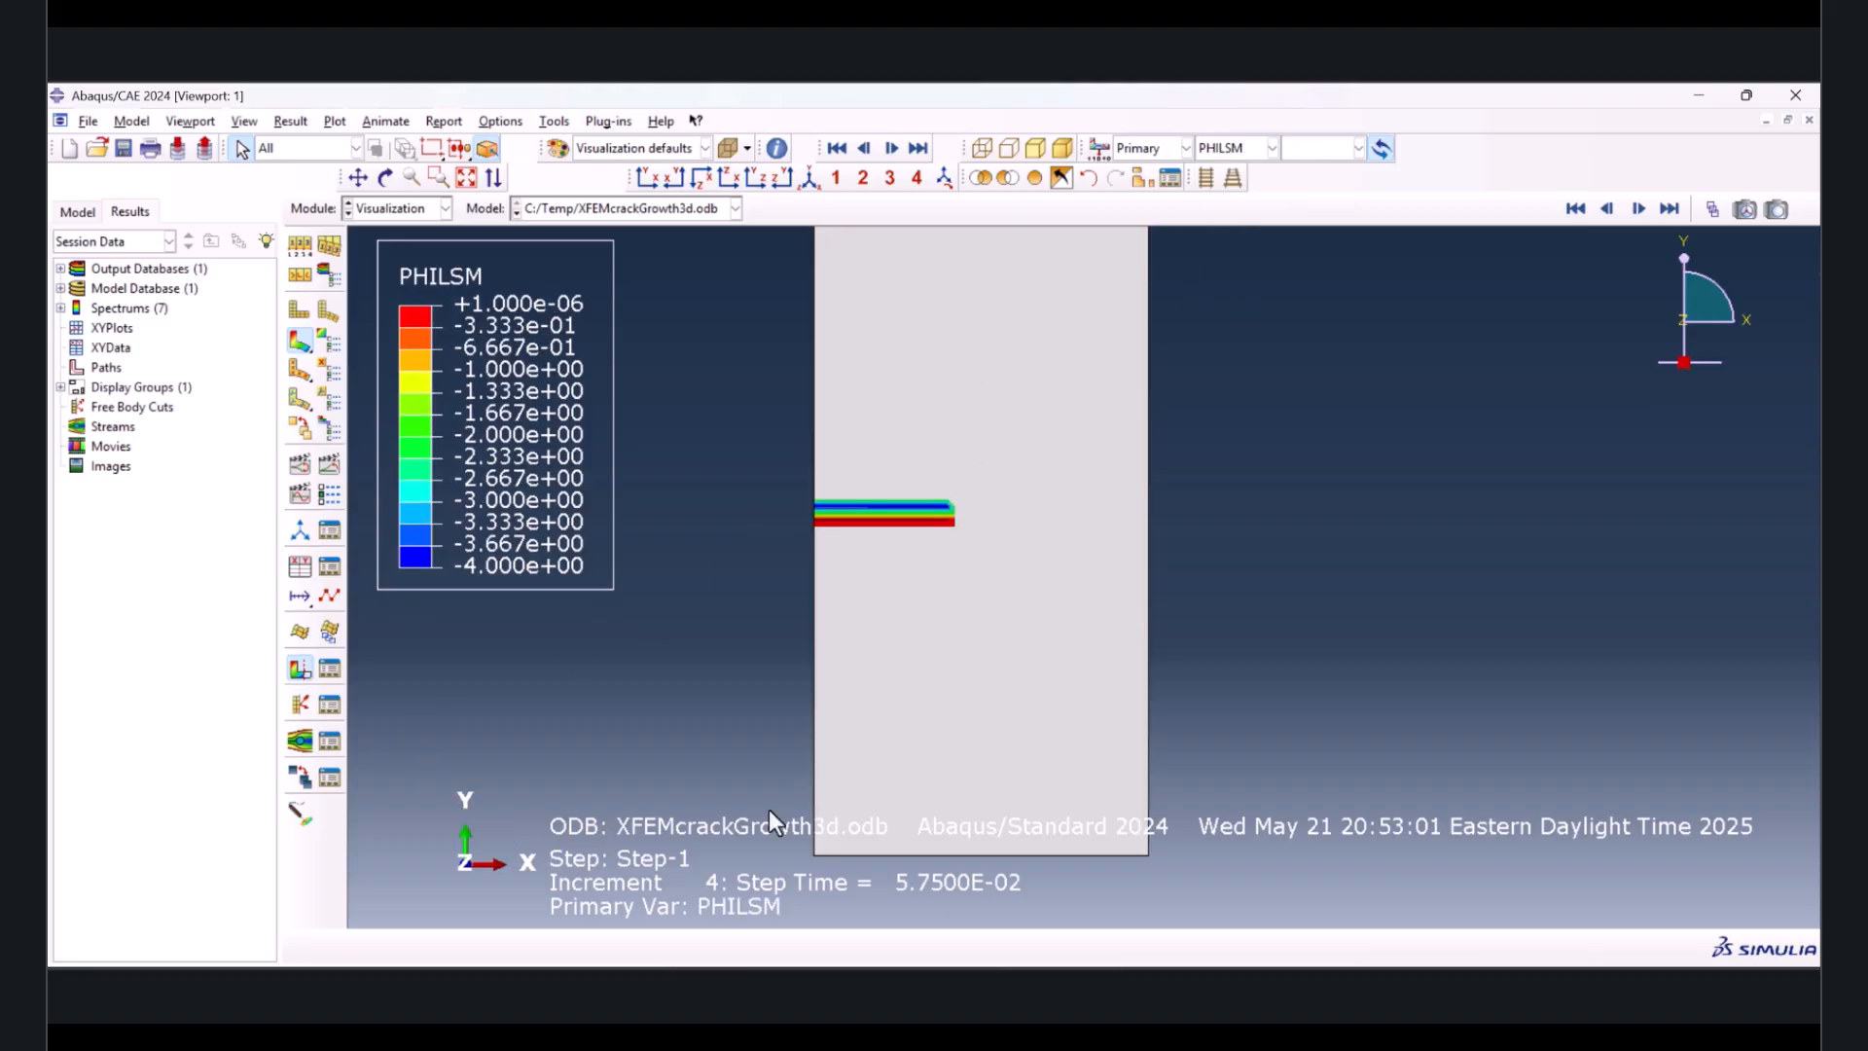
scroll(694, 631, down, 3)
scroll(821, 321, up, 1)
scroll(821, 322, down, 2)
scroll(810, 695, up, 2)
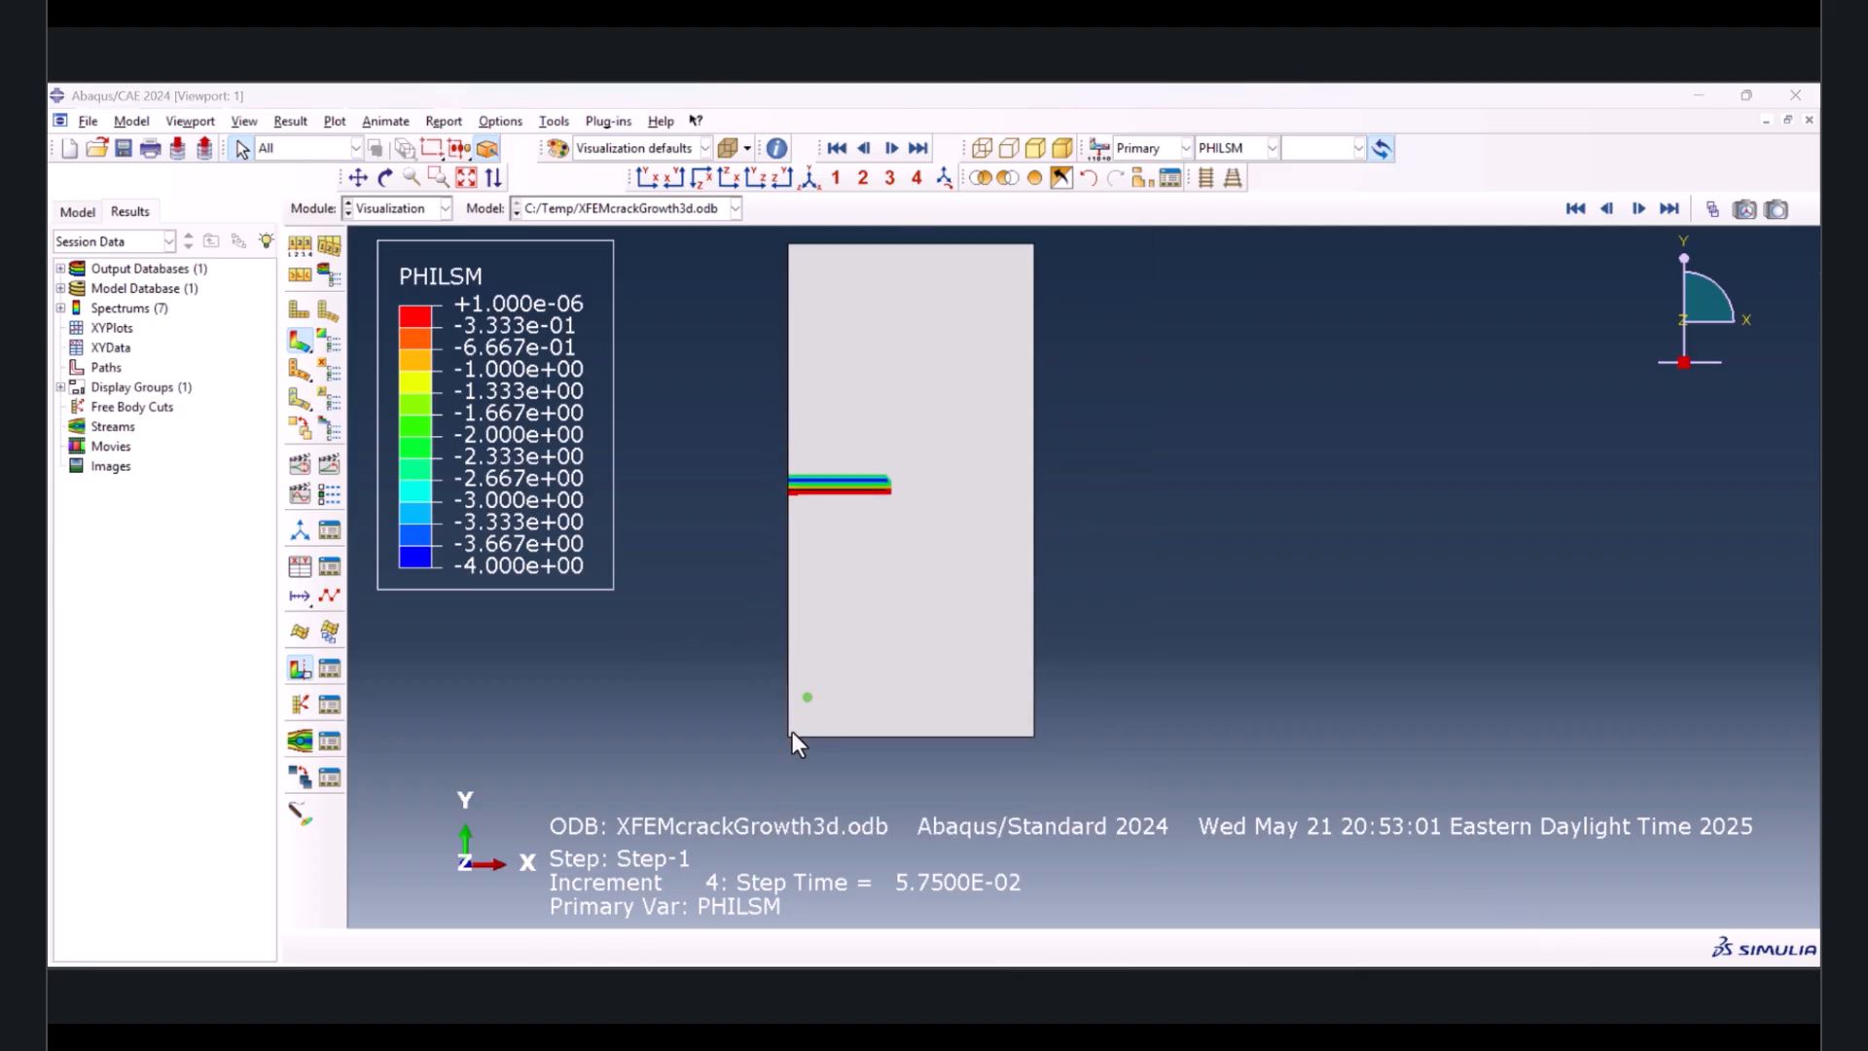
scroll(792, 732, down, 1)
scroll(862, 395, up, 1)
- Set the displayed result frame of Step-1 to 21 for the PHILSM plot
click(1713, 210)
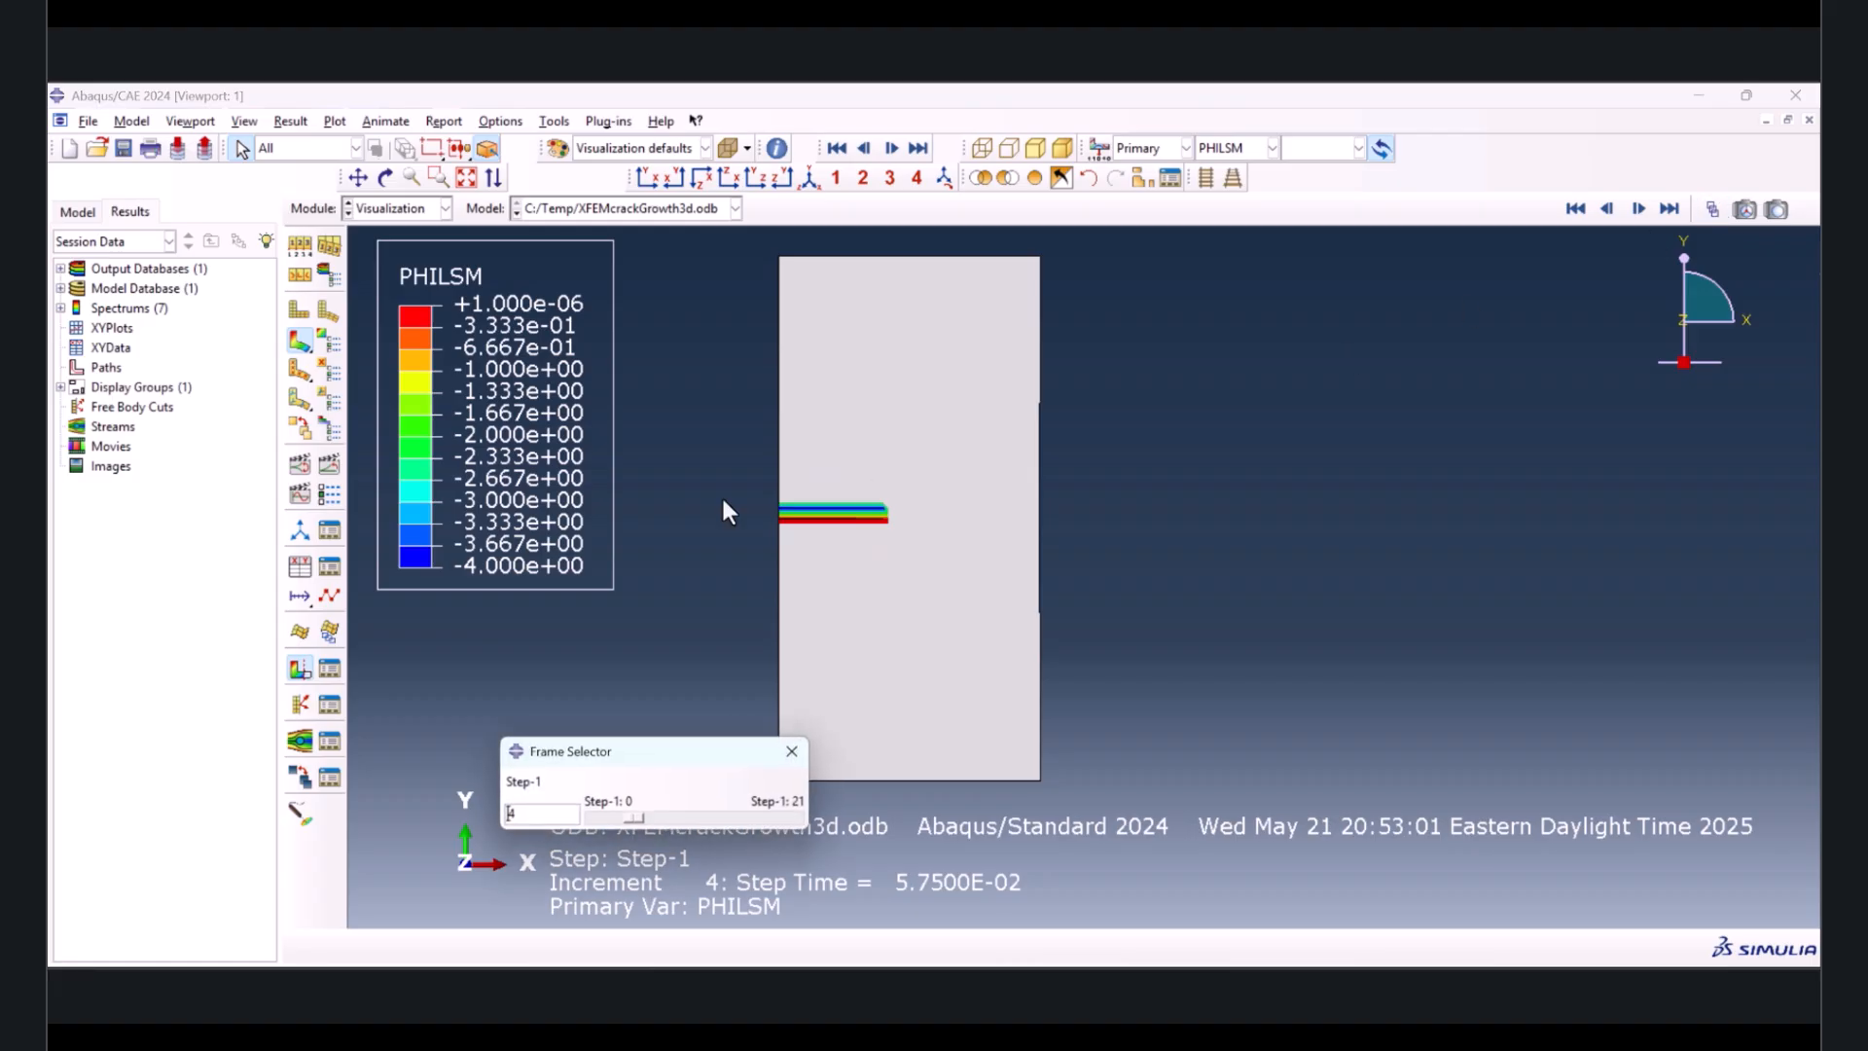
drag(636, 817, 827, 821)
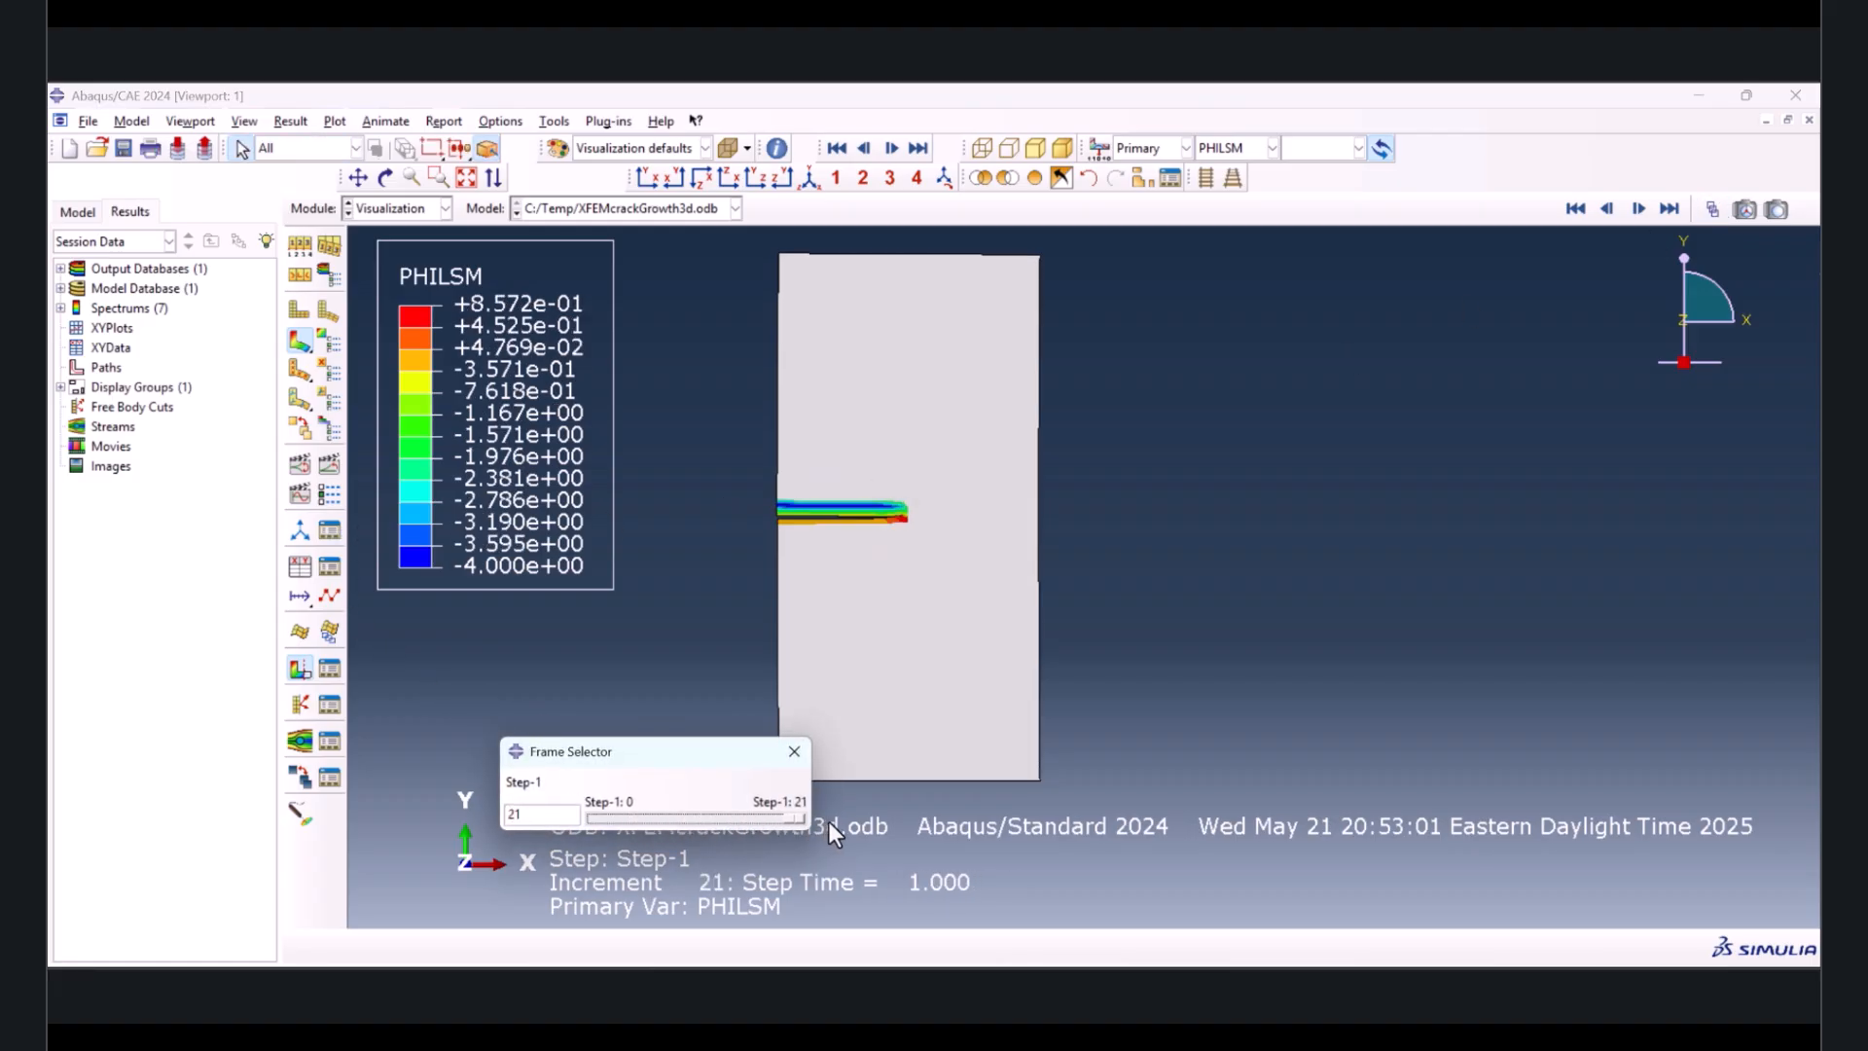
click(796, 749)
scroll(844, 498, up, 1)
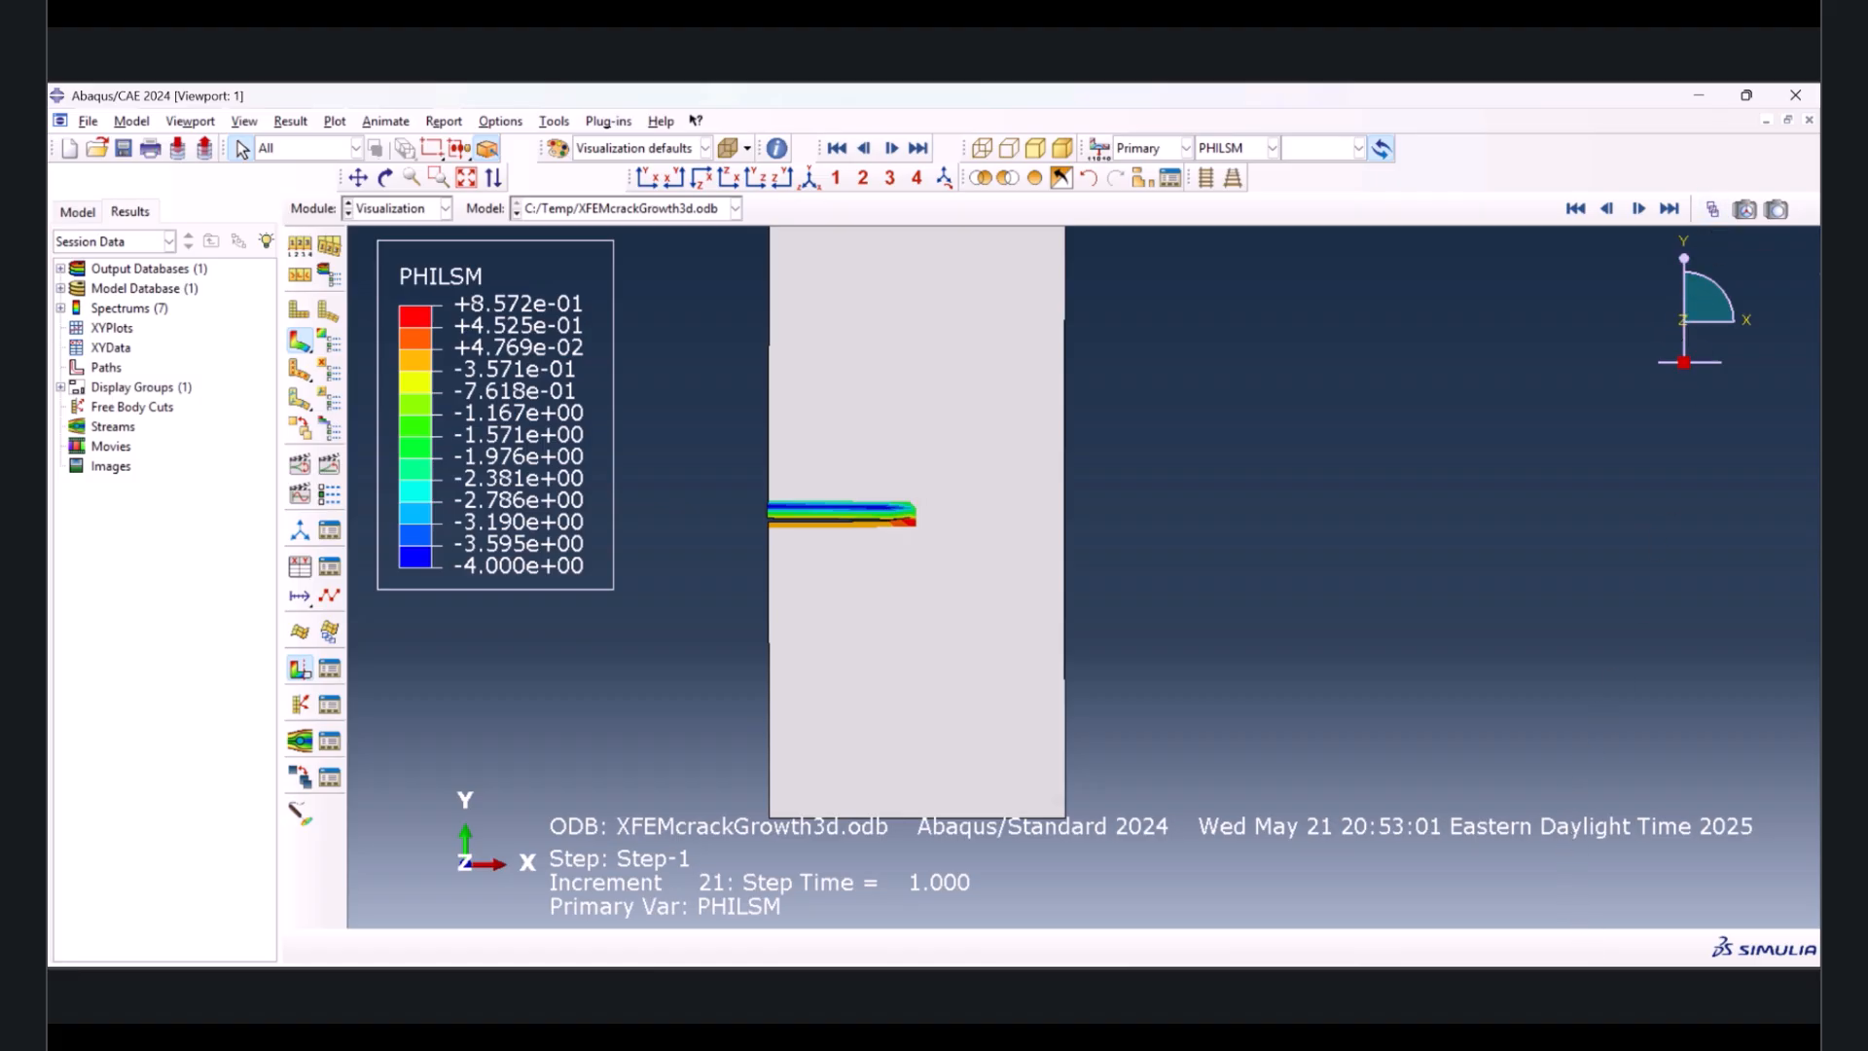
- Compare the PHILSM contours at frame 0 with those at frame 21 and examine the crack tip
drag(790, 826, 596, 815)
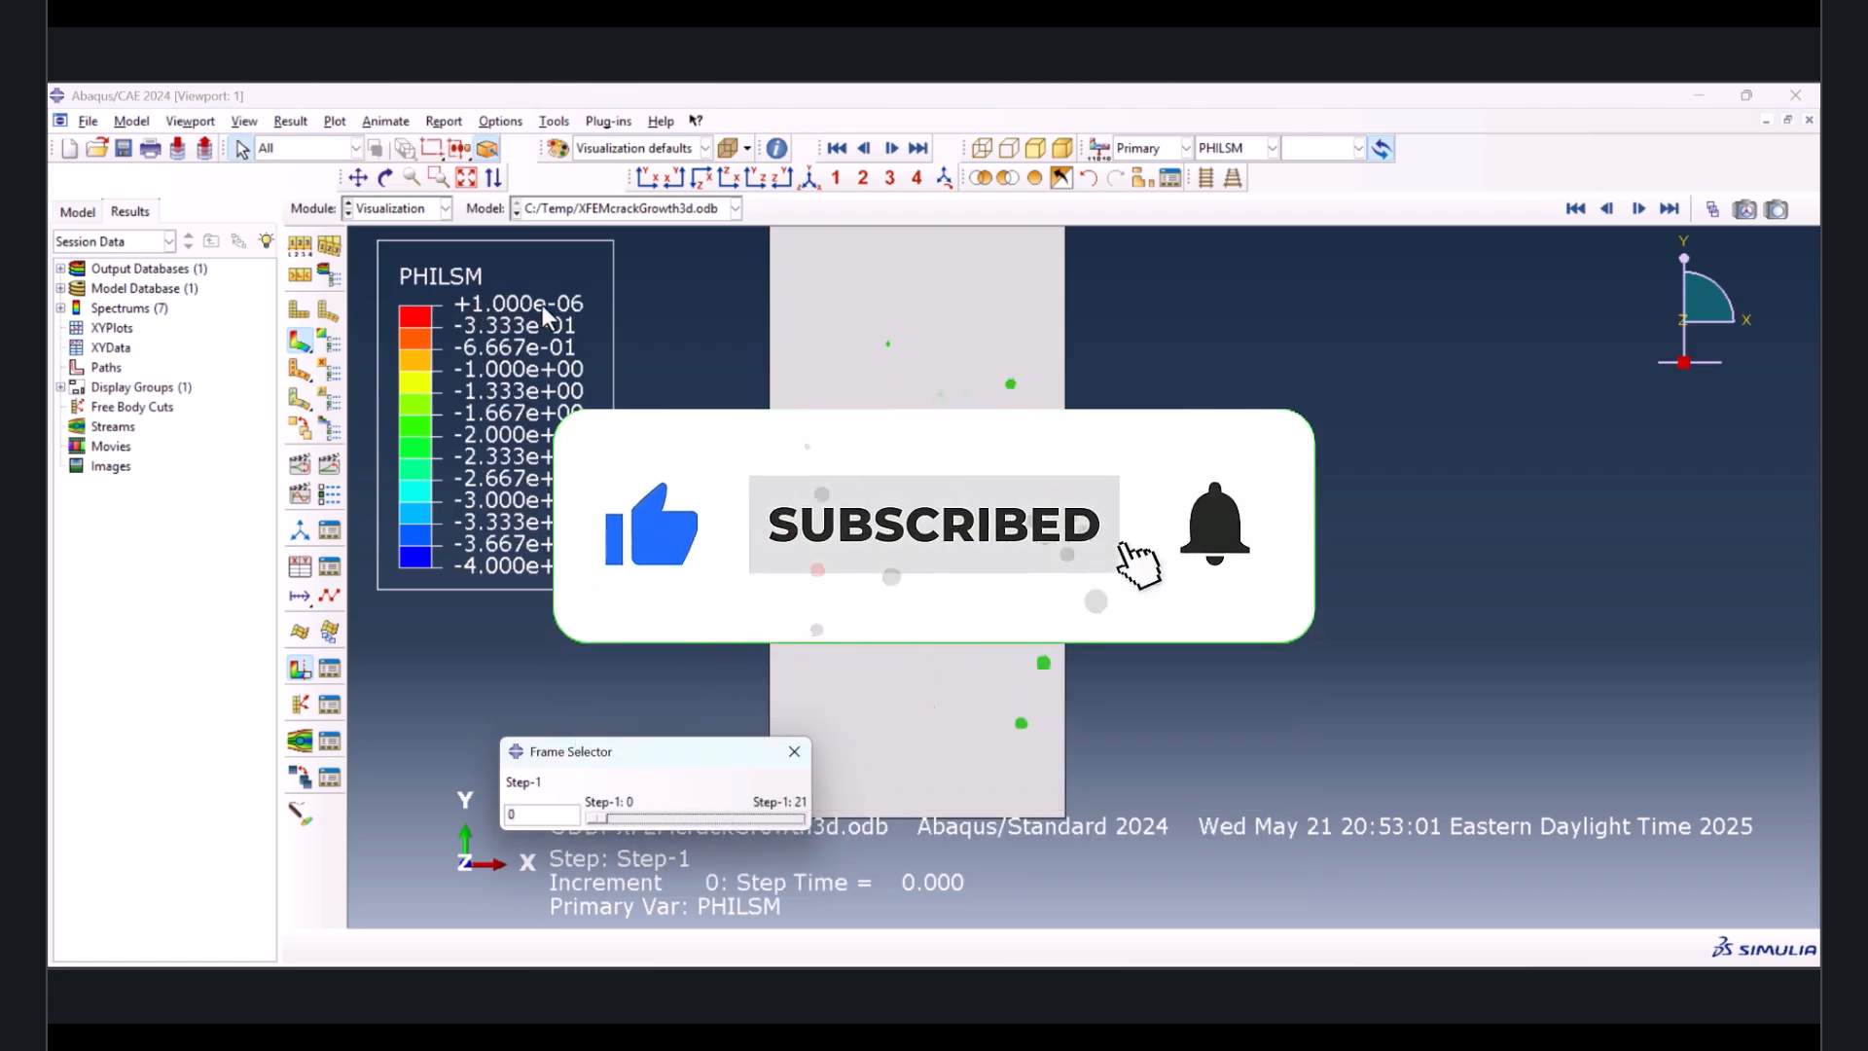
drag(605, 819, 800, 815)
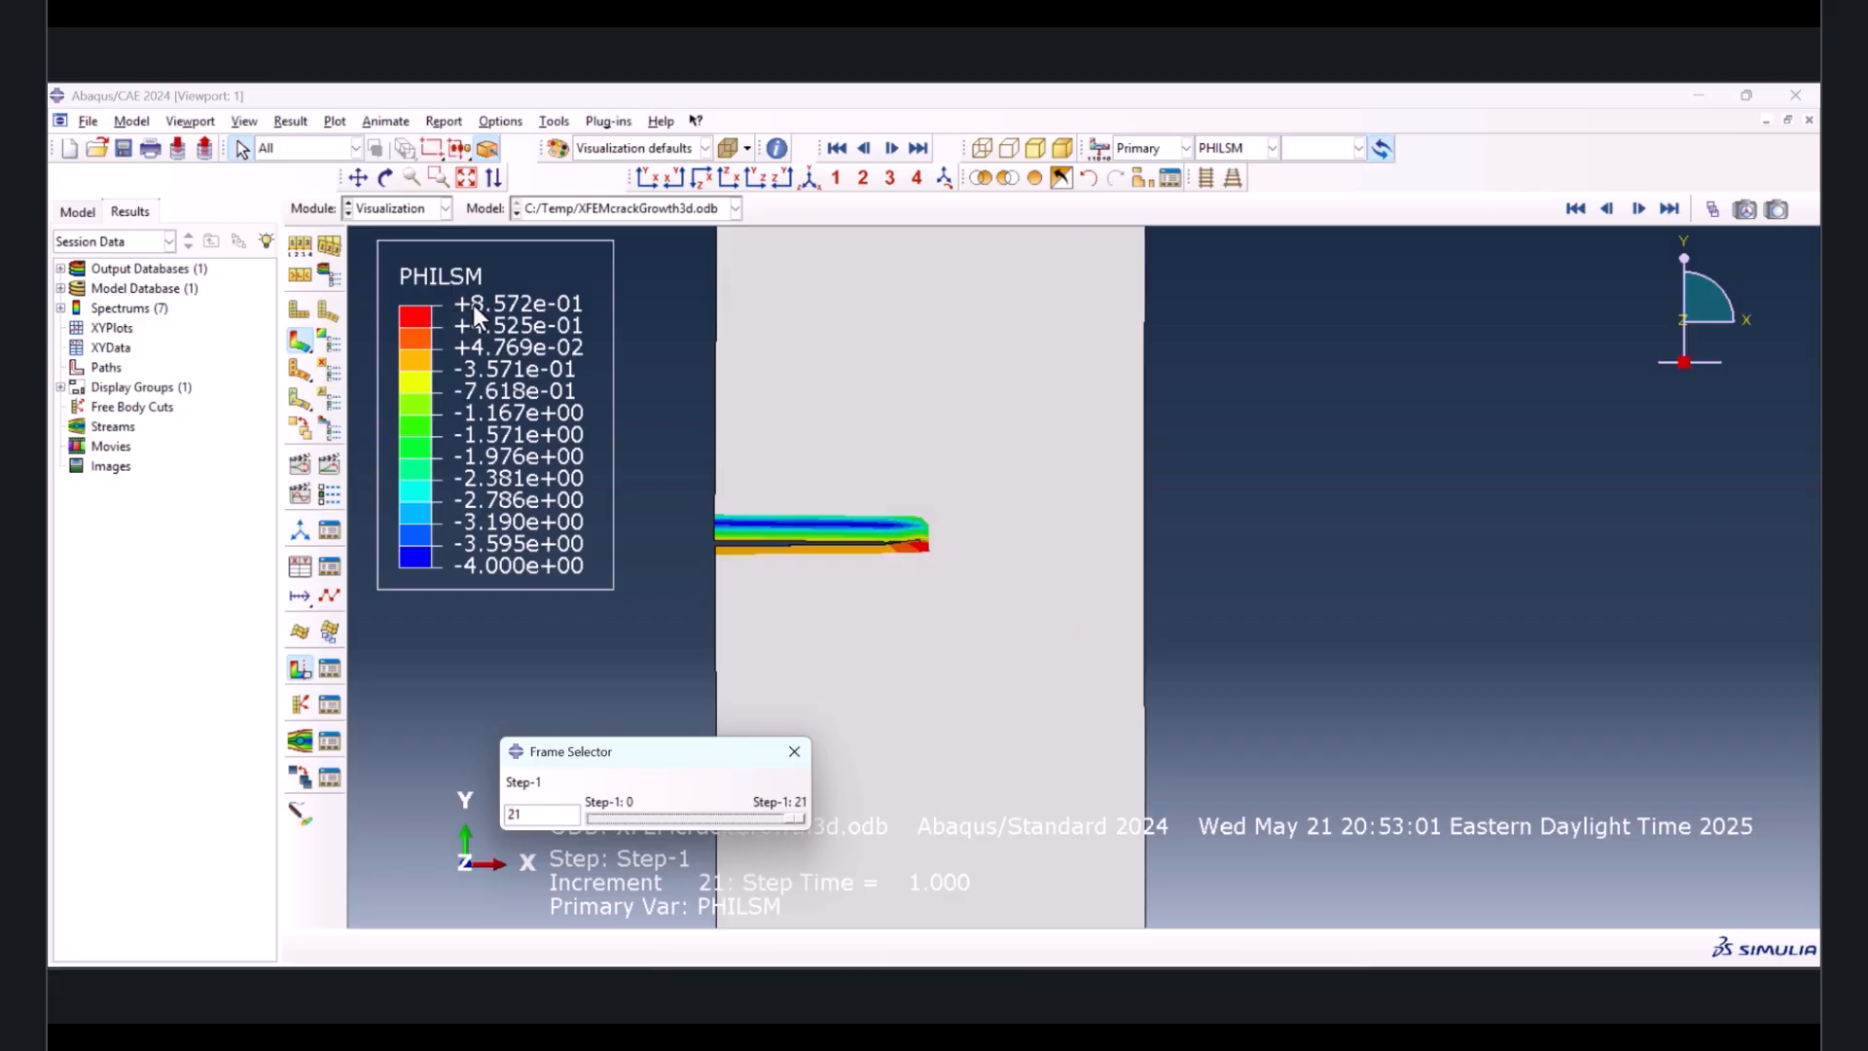
scroll(915, 549, up, 3)
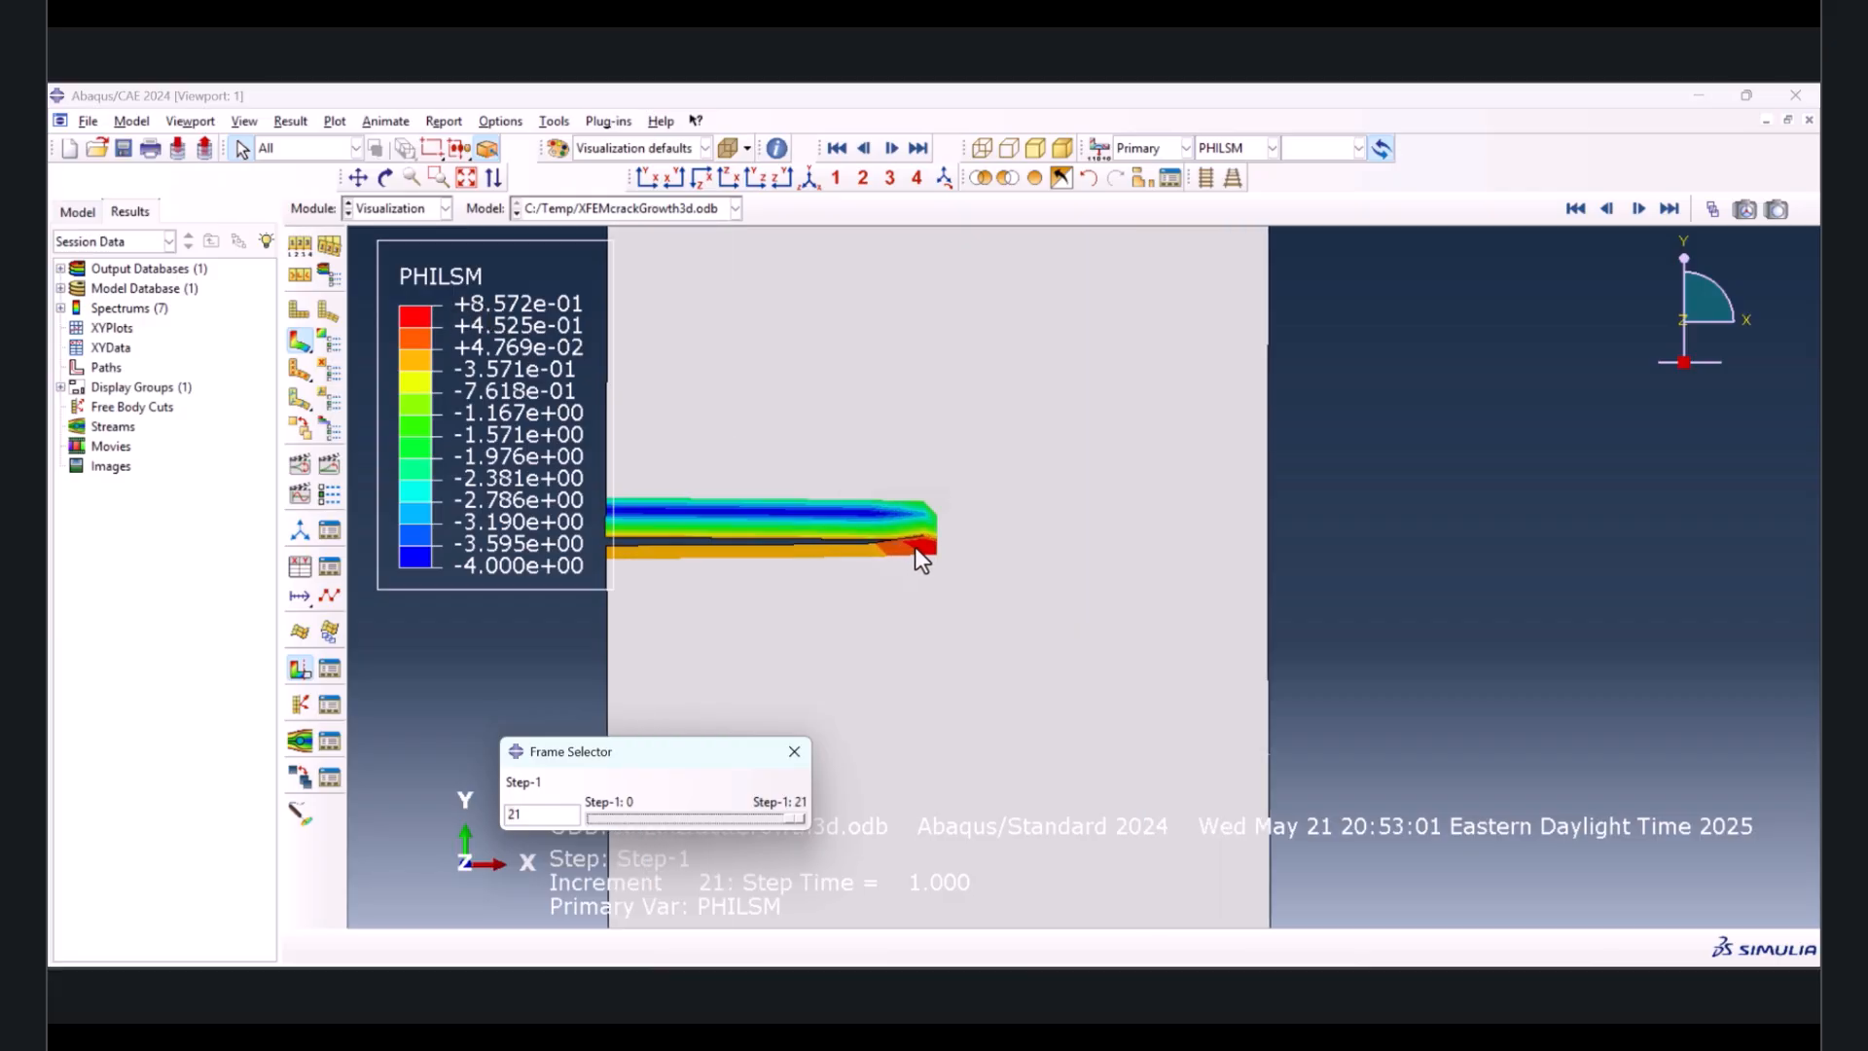
scroll(931, 546, down, 3)
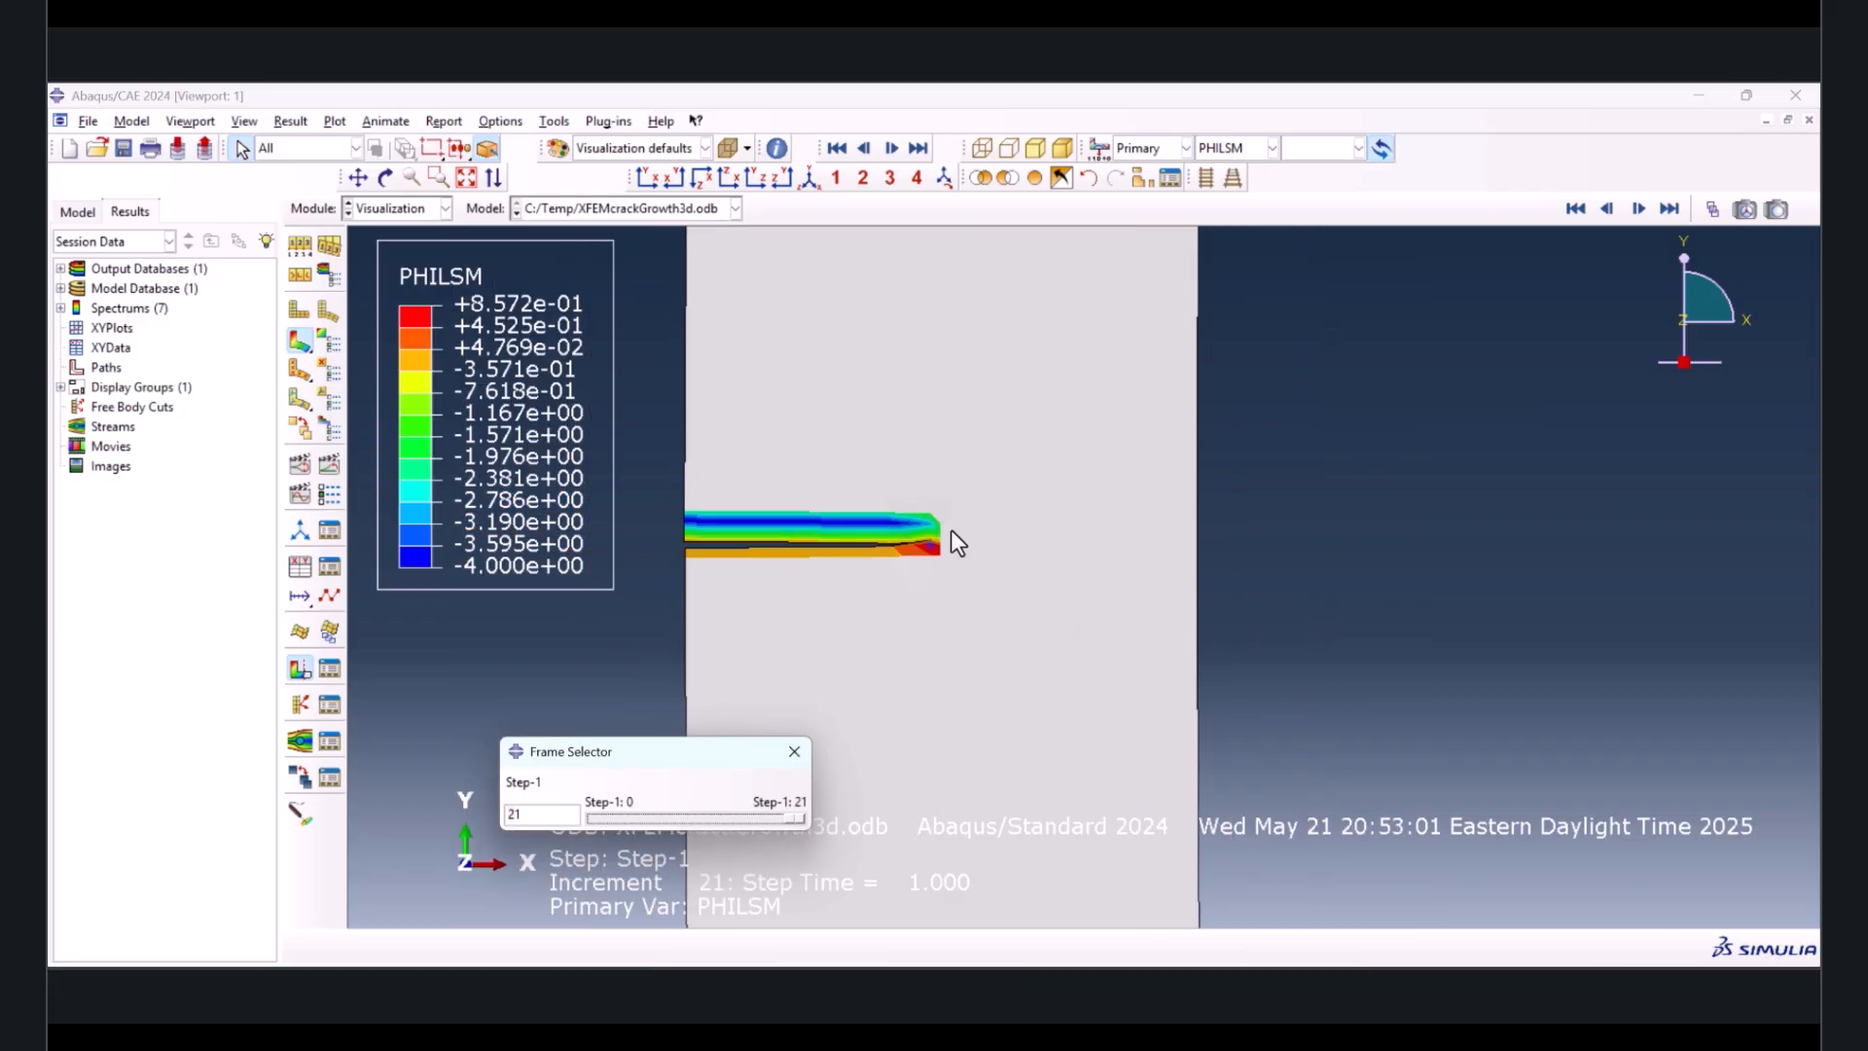
- Switch the primary contour variable to PSILSM and view the whole plate
click(797, 751)
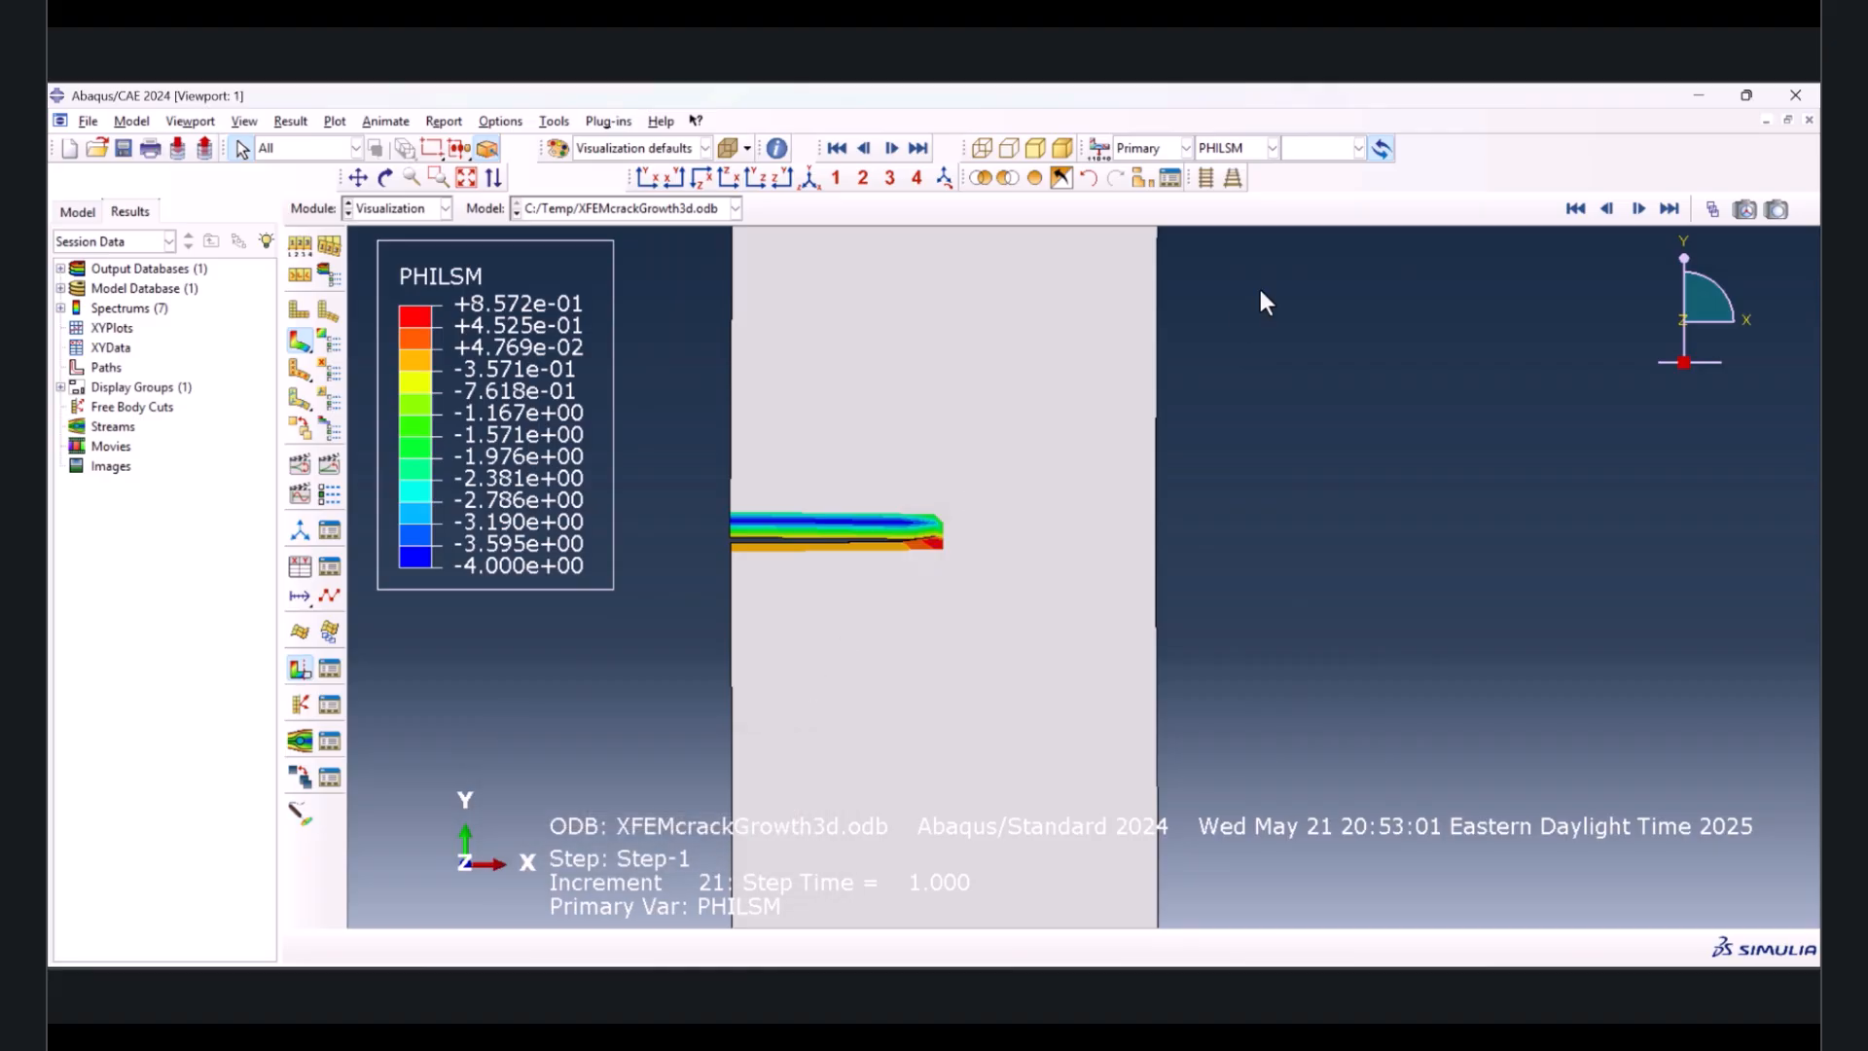
click(1230, 146)
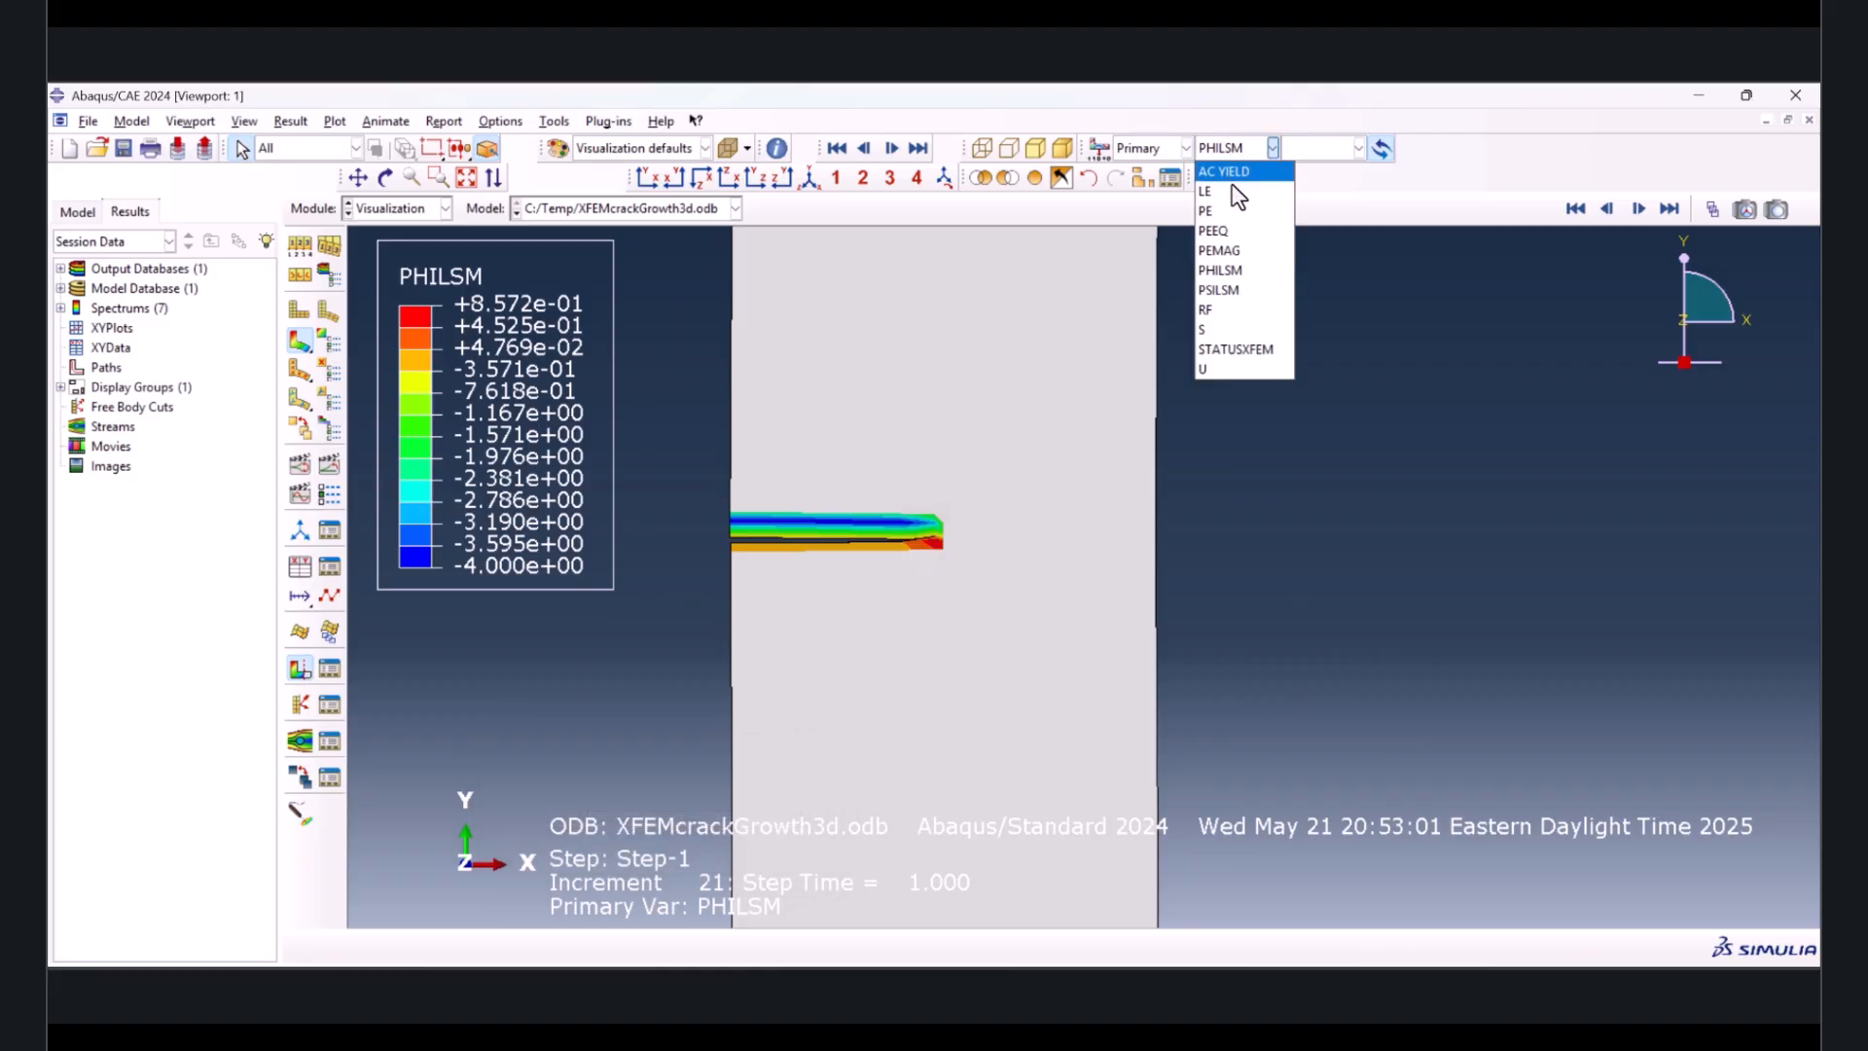
click(1243, 289)
scroll(1090, 477, down, 2)
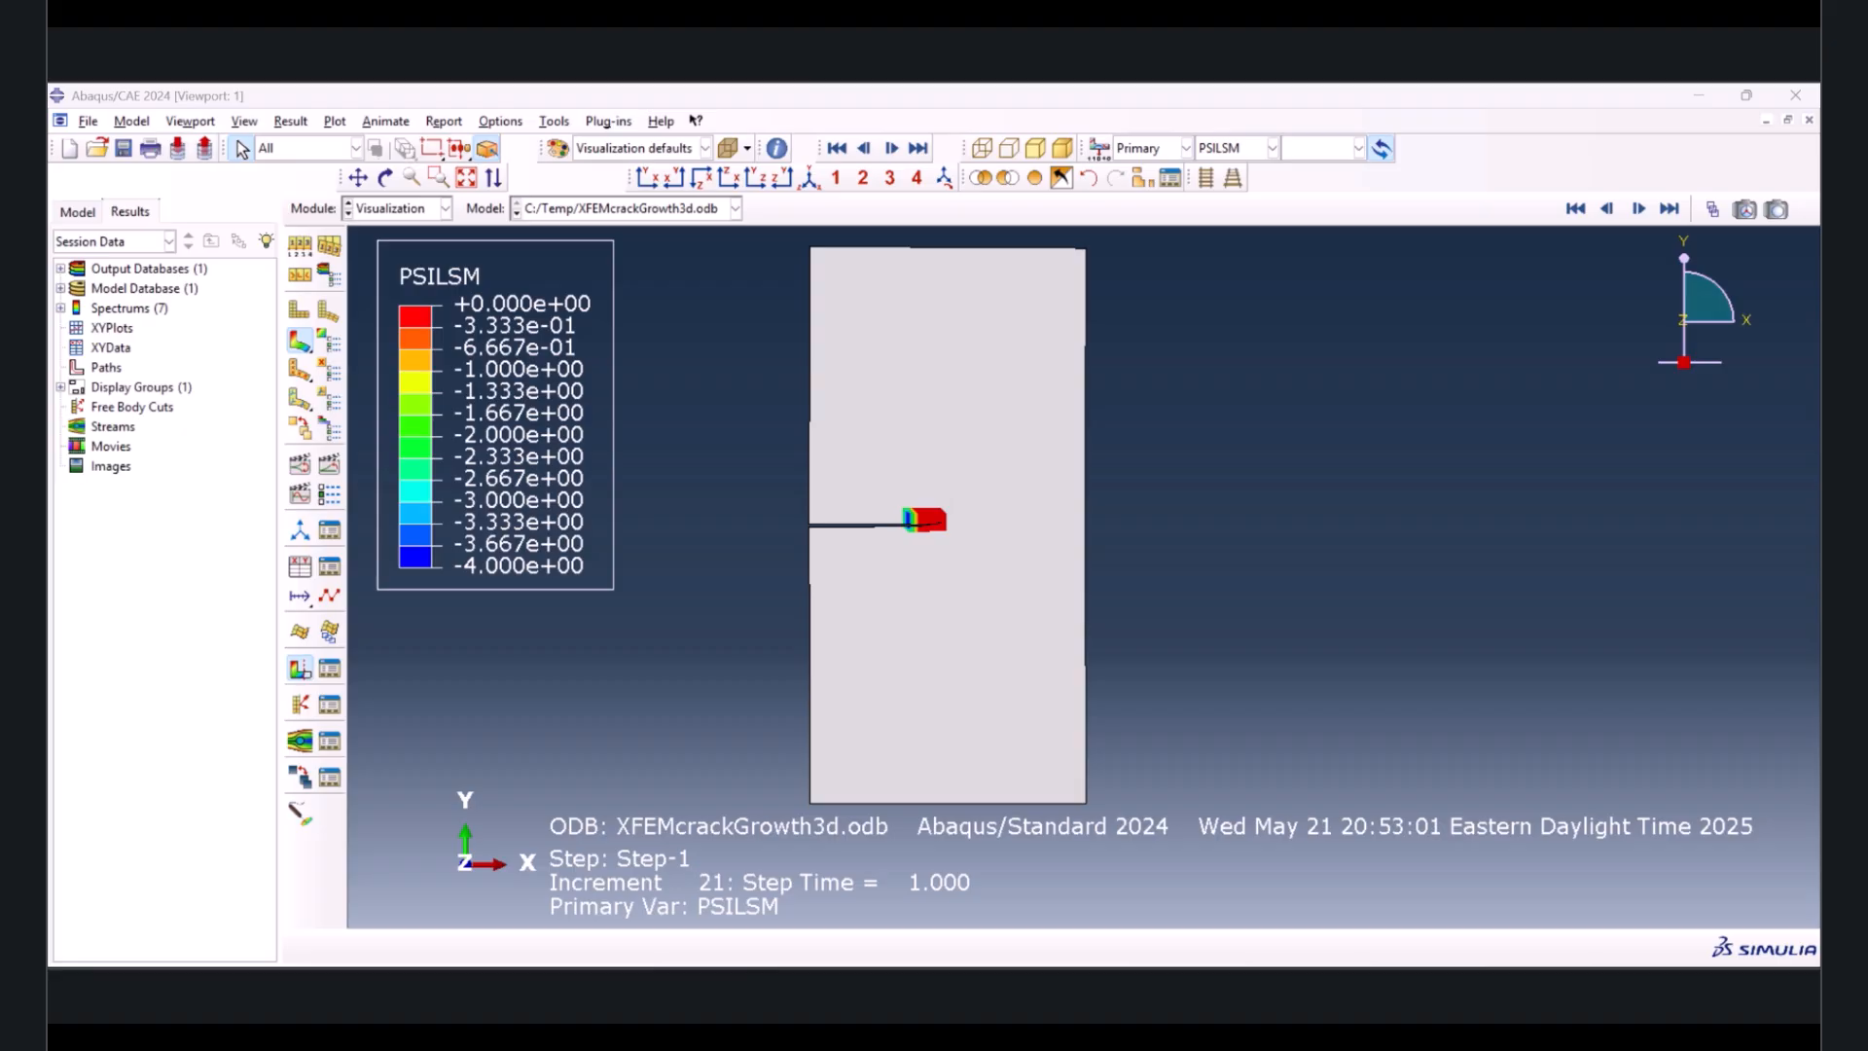
- Compare the PSILSM contours around the crack tip at frame 0 with those at frame 21 of Step-1
mouse_move(584, 819)
mouse_down()
mouse_move(617, 817)
mouse_move(576, 823)
mouse_up()
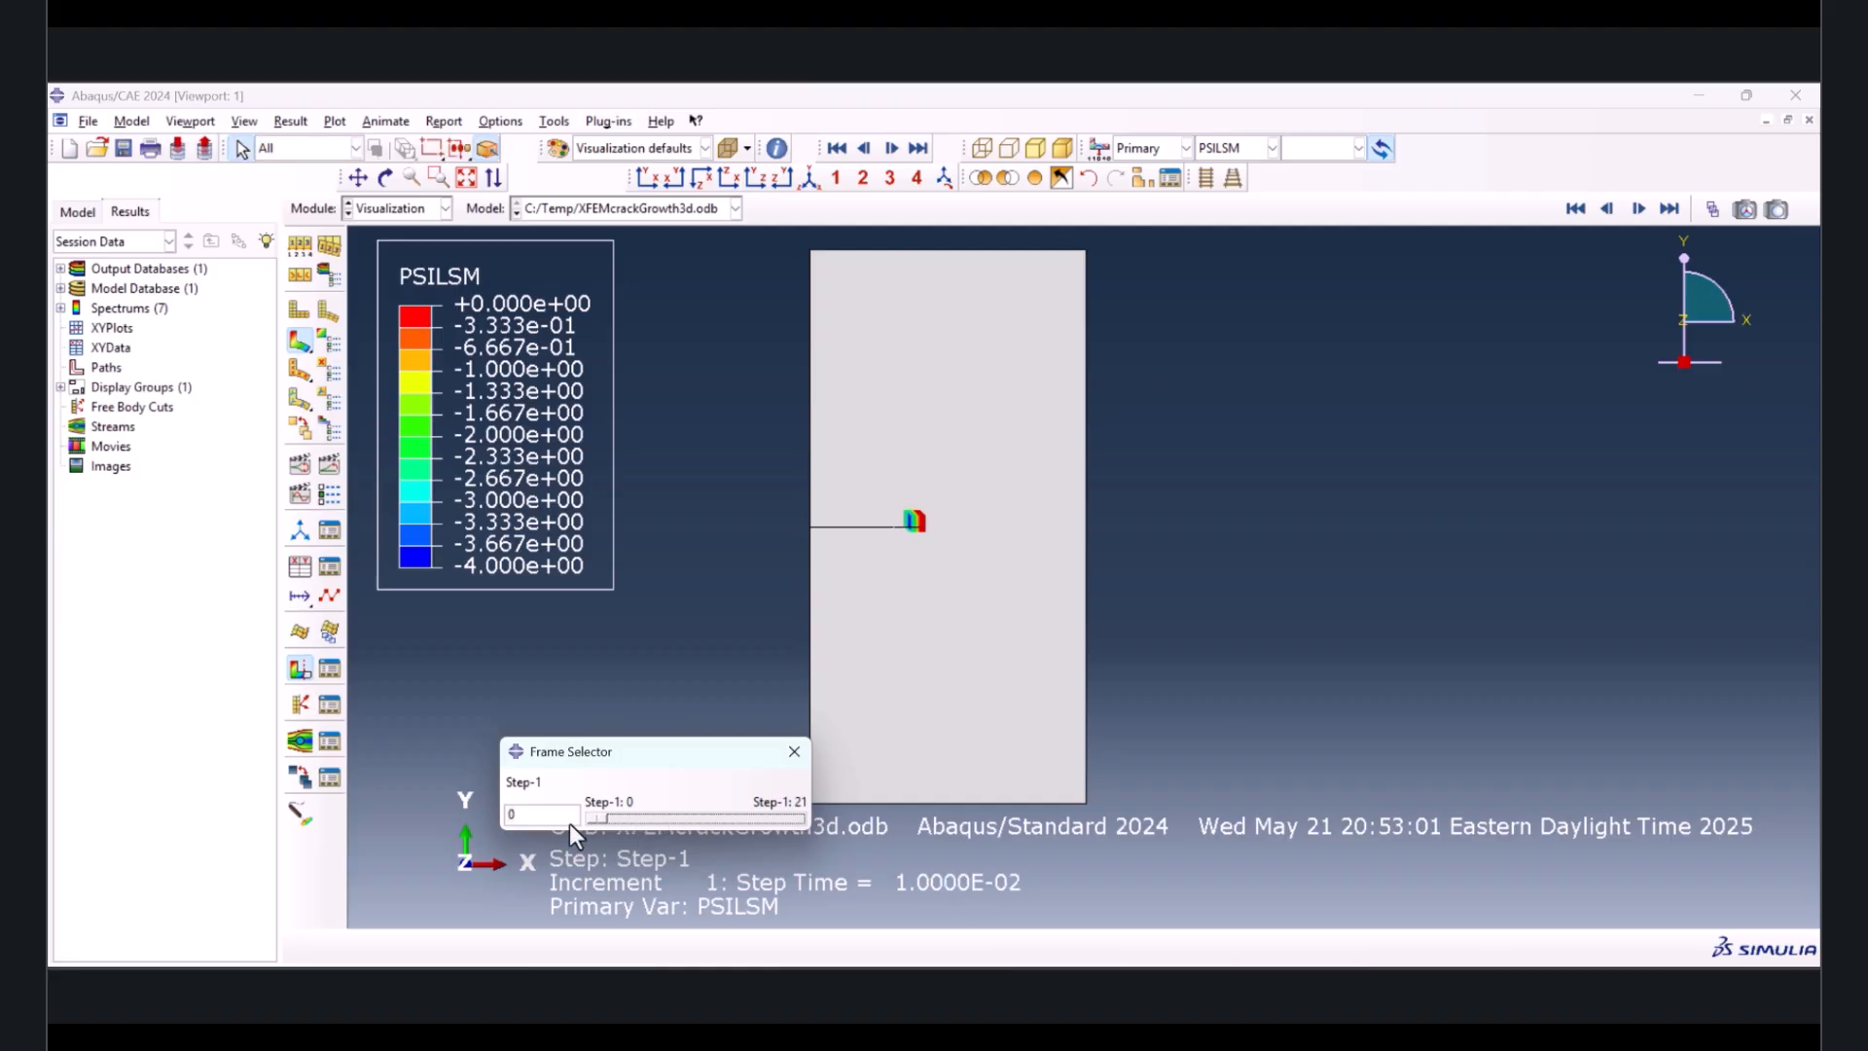
scroll(891, 517, up, 5)
scroll(917, 511, down, 2)
click(944, 515)
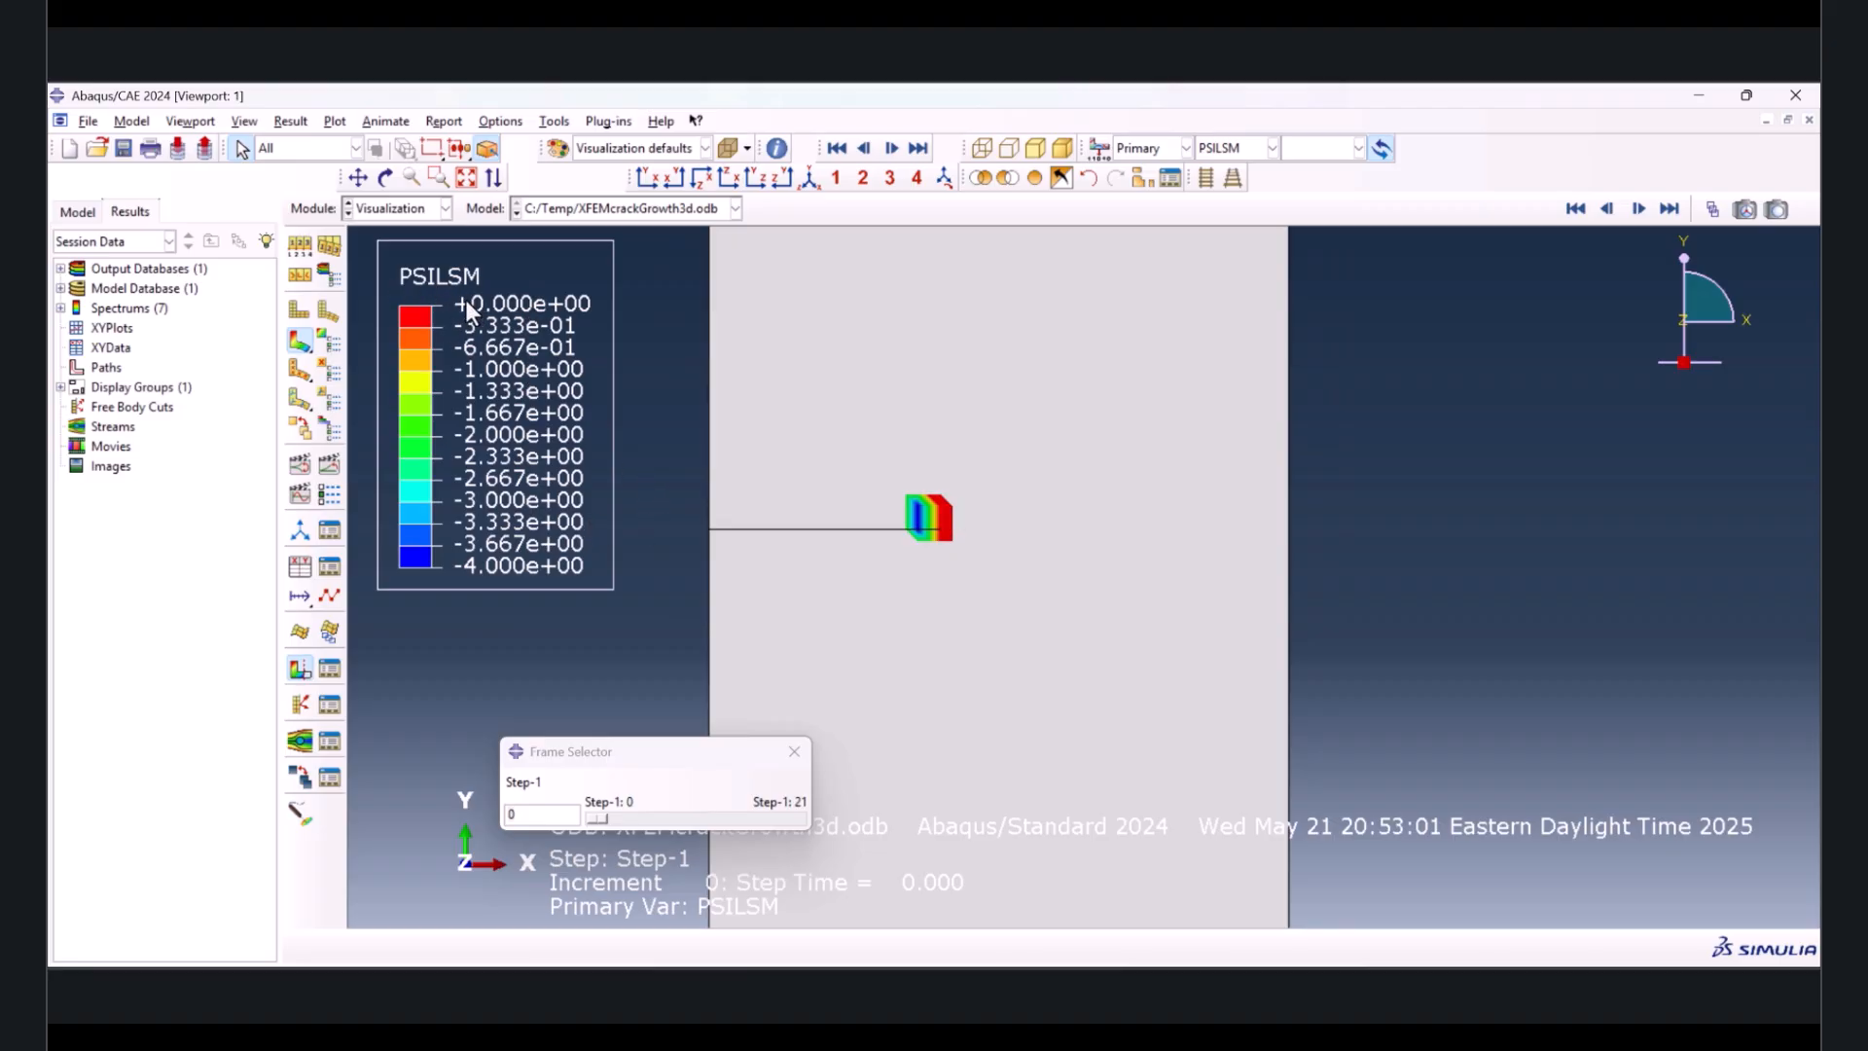
drag(595, 816, 843, 802)
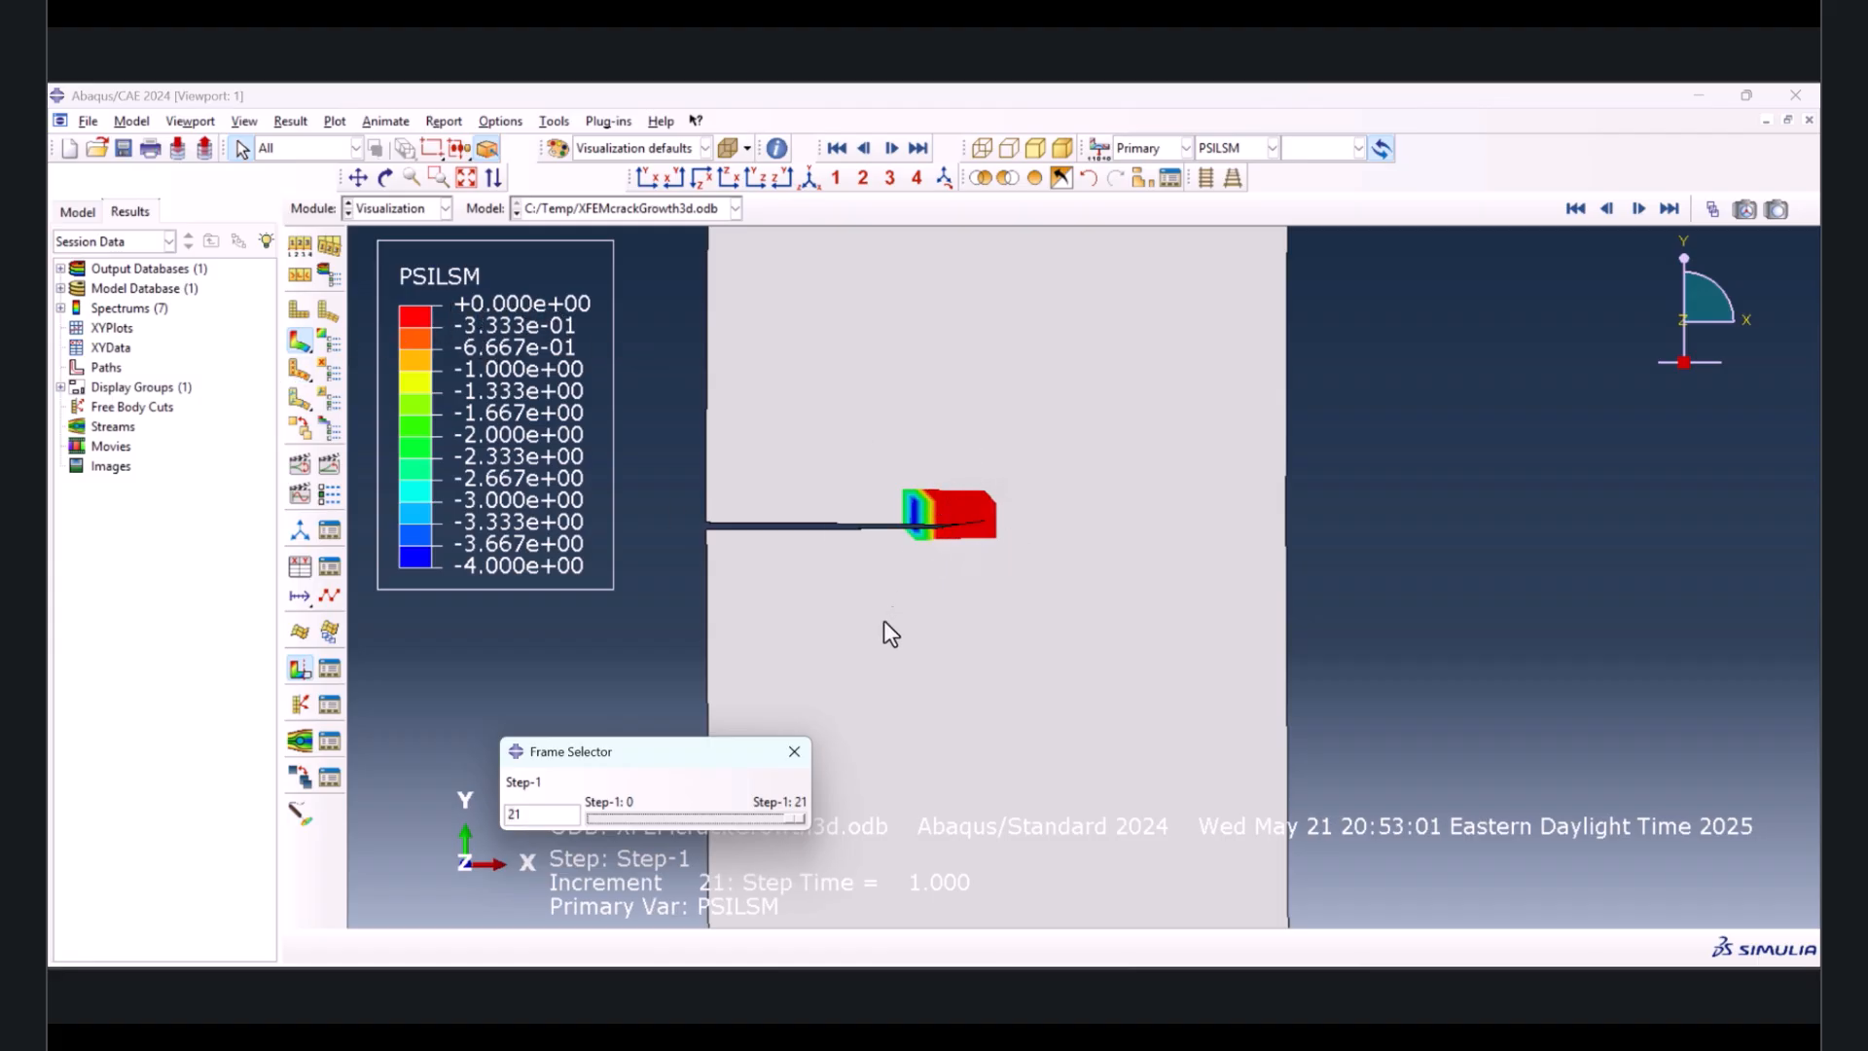
click(794, 751)
scroll(761, 611, down, 3)
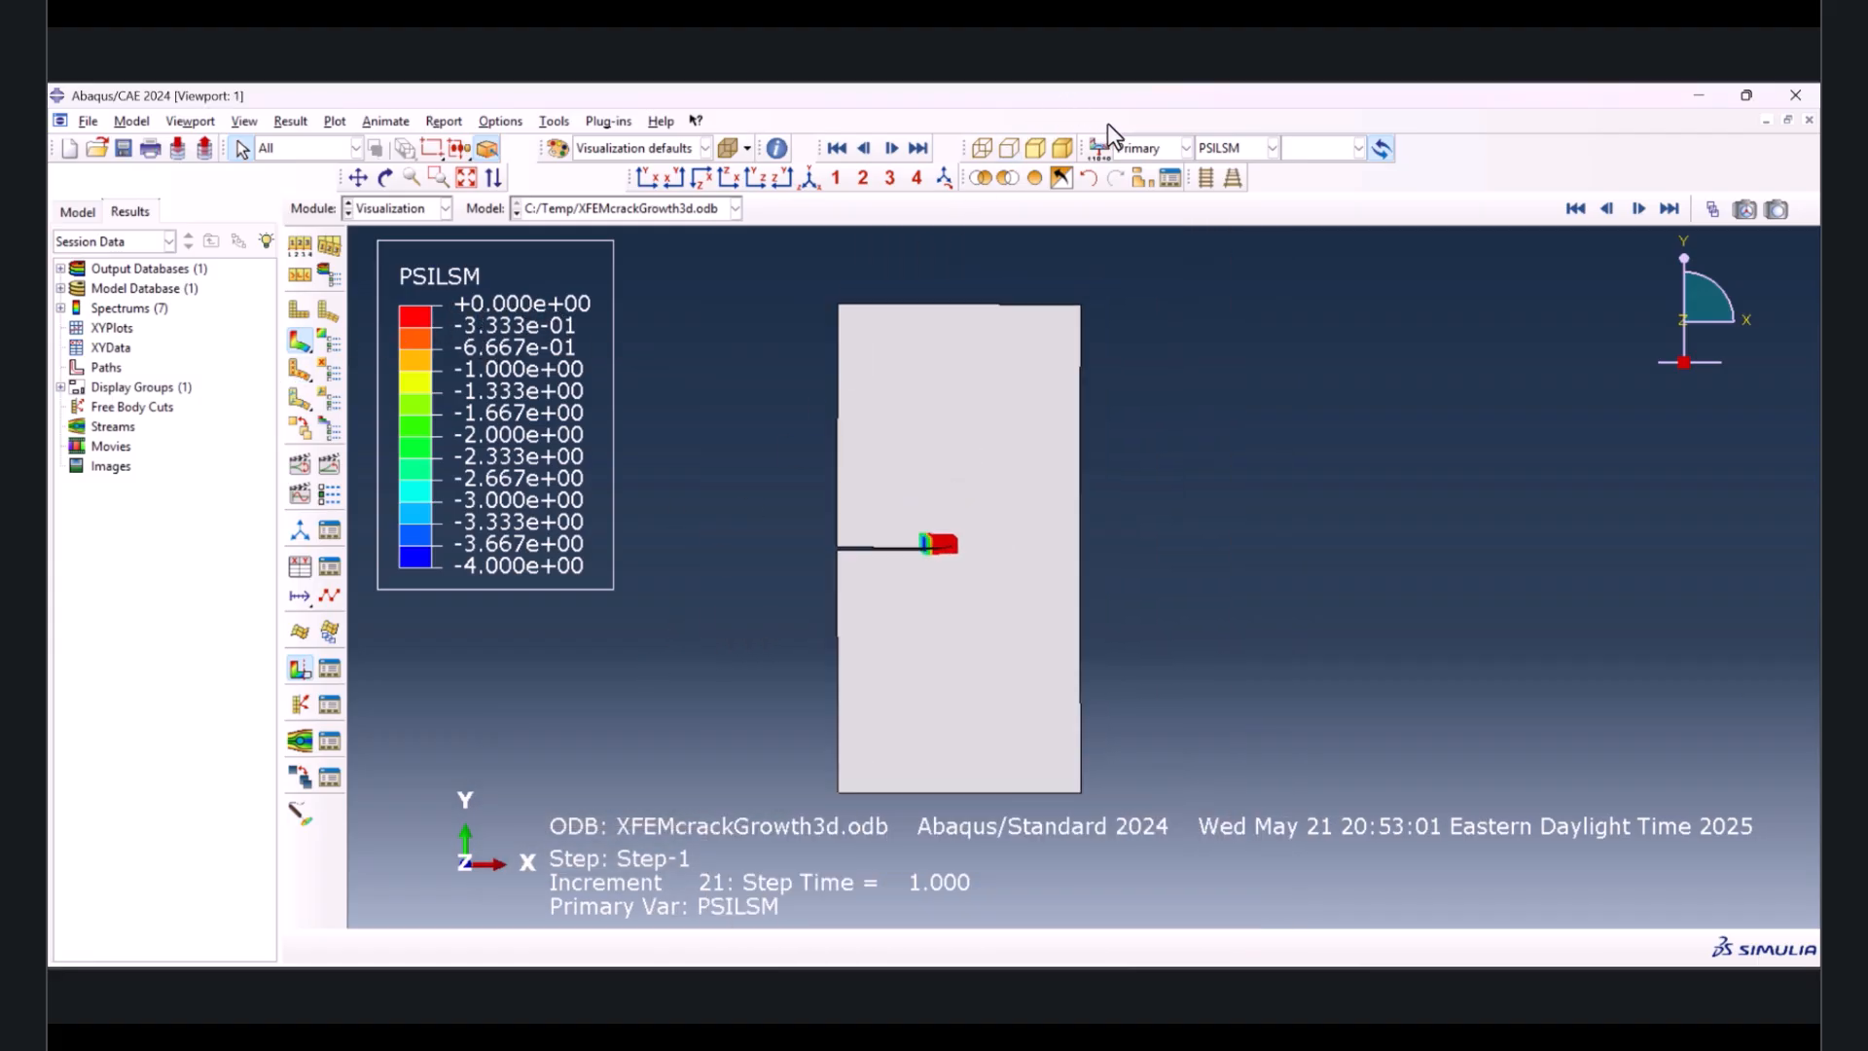
- View the displacement magnitude (U) contours of the plate, and switch the primary contour variable to STATUSXFEM
click(1212, 146)
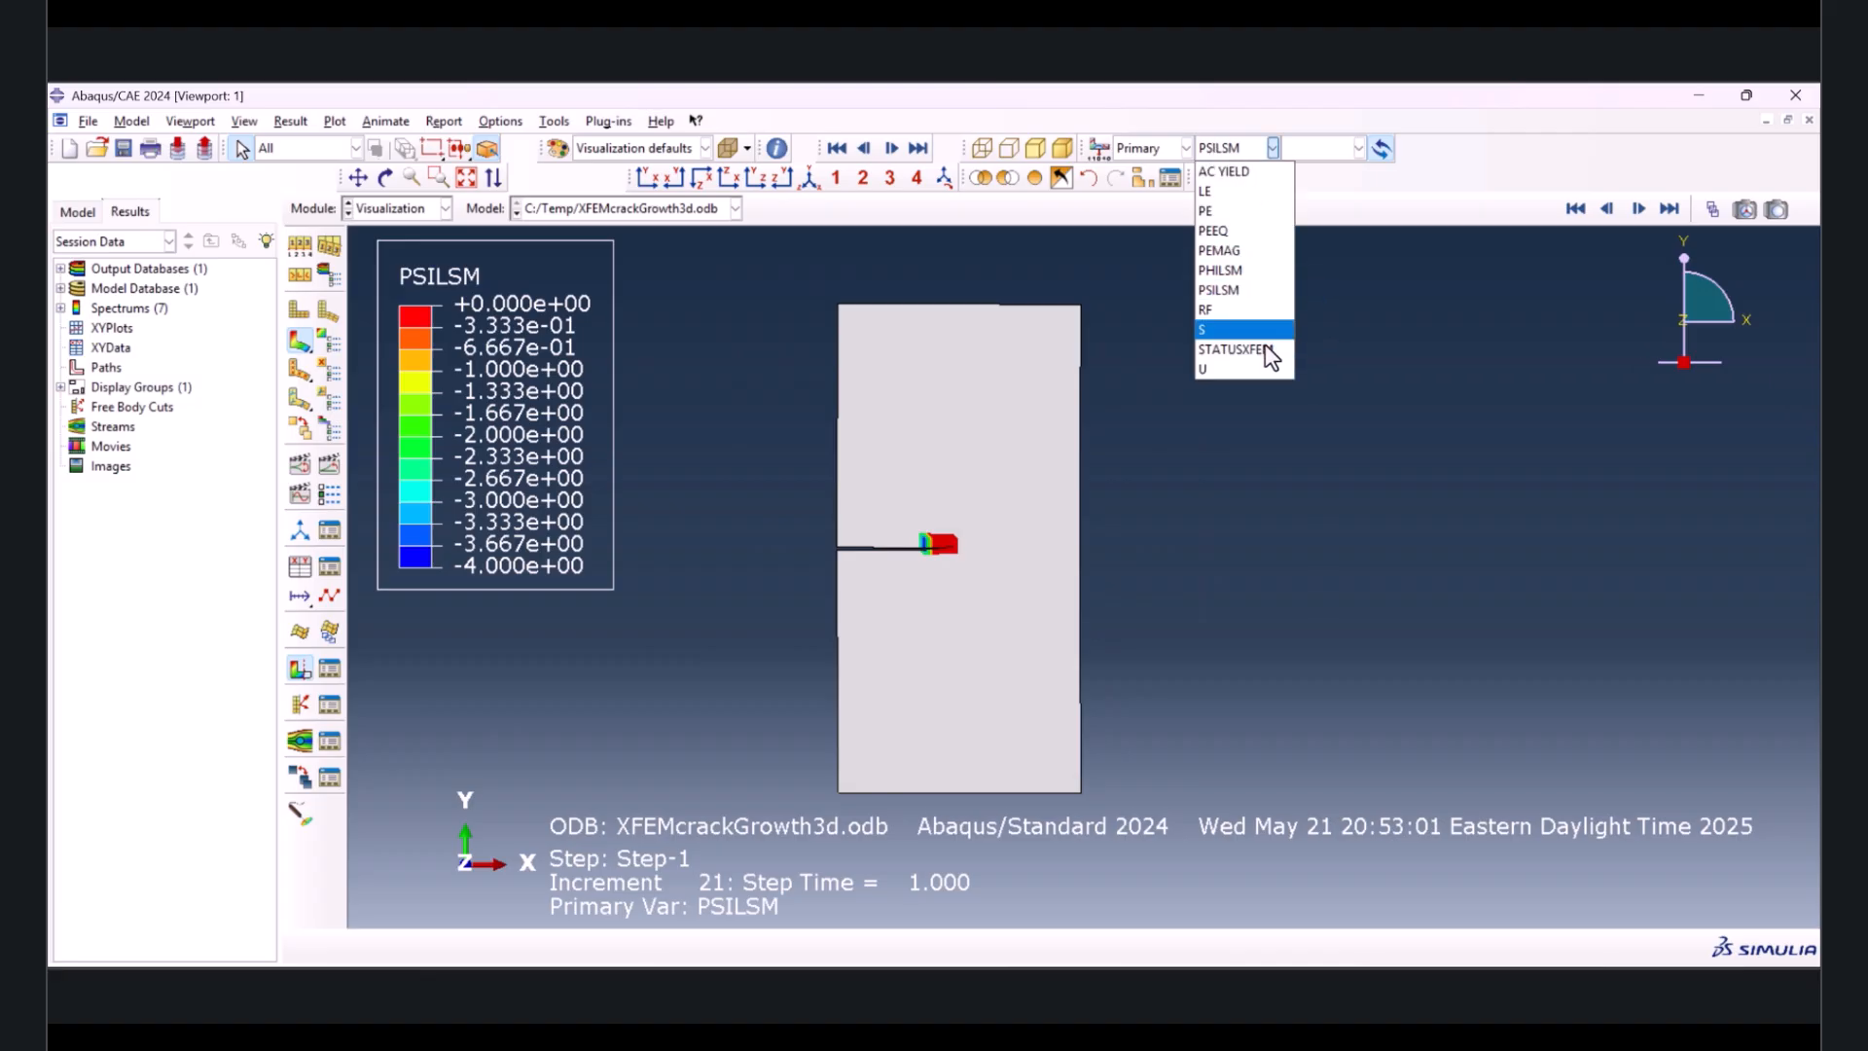
click(1240, 370)
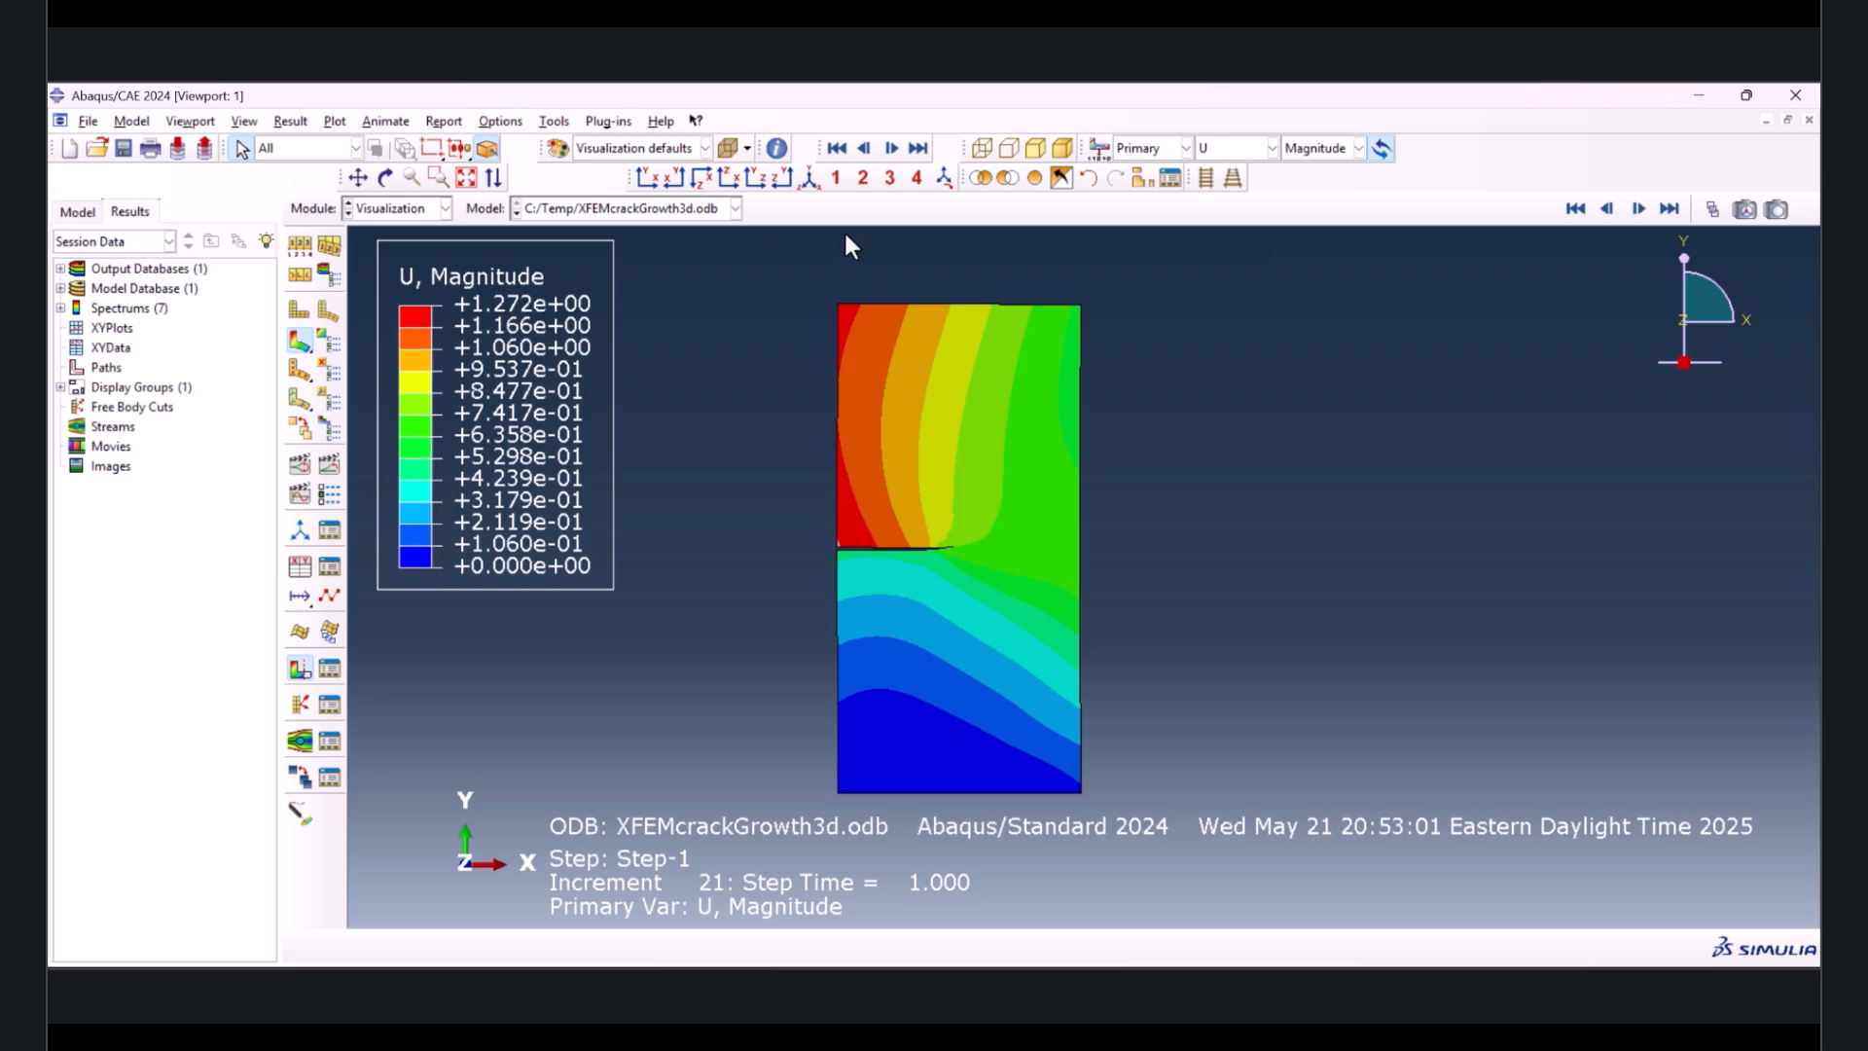
click(1249, 144)
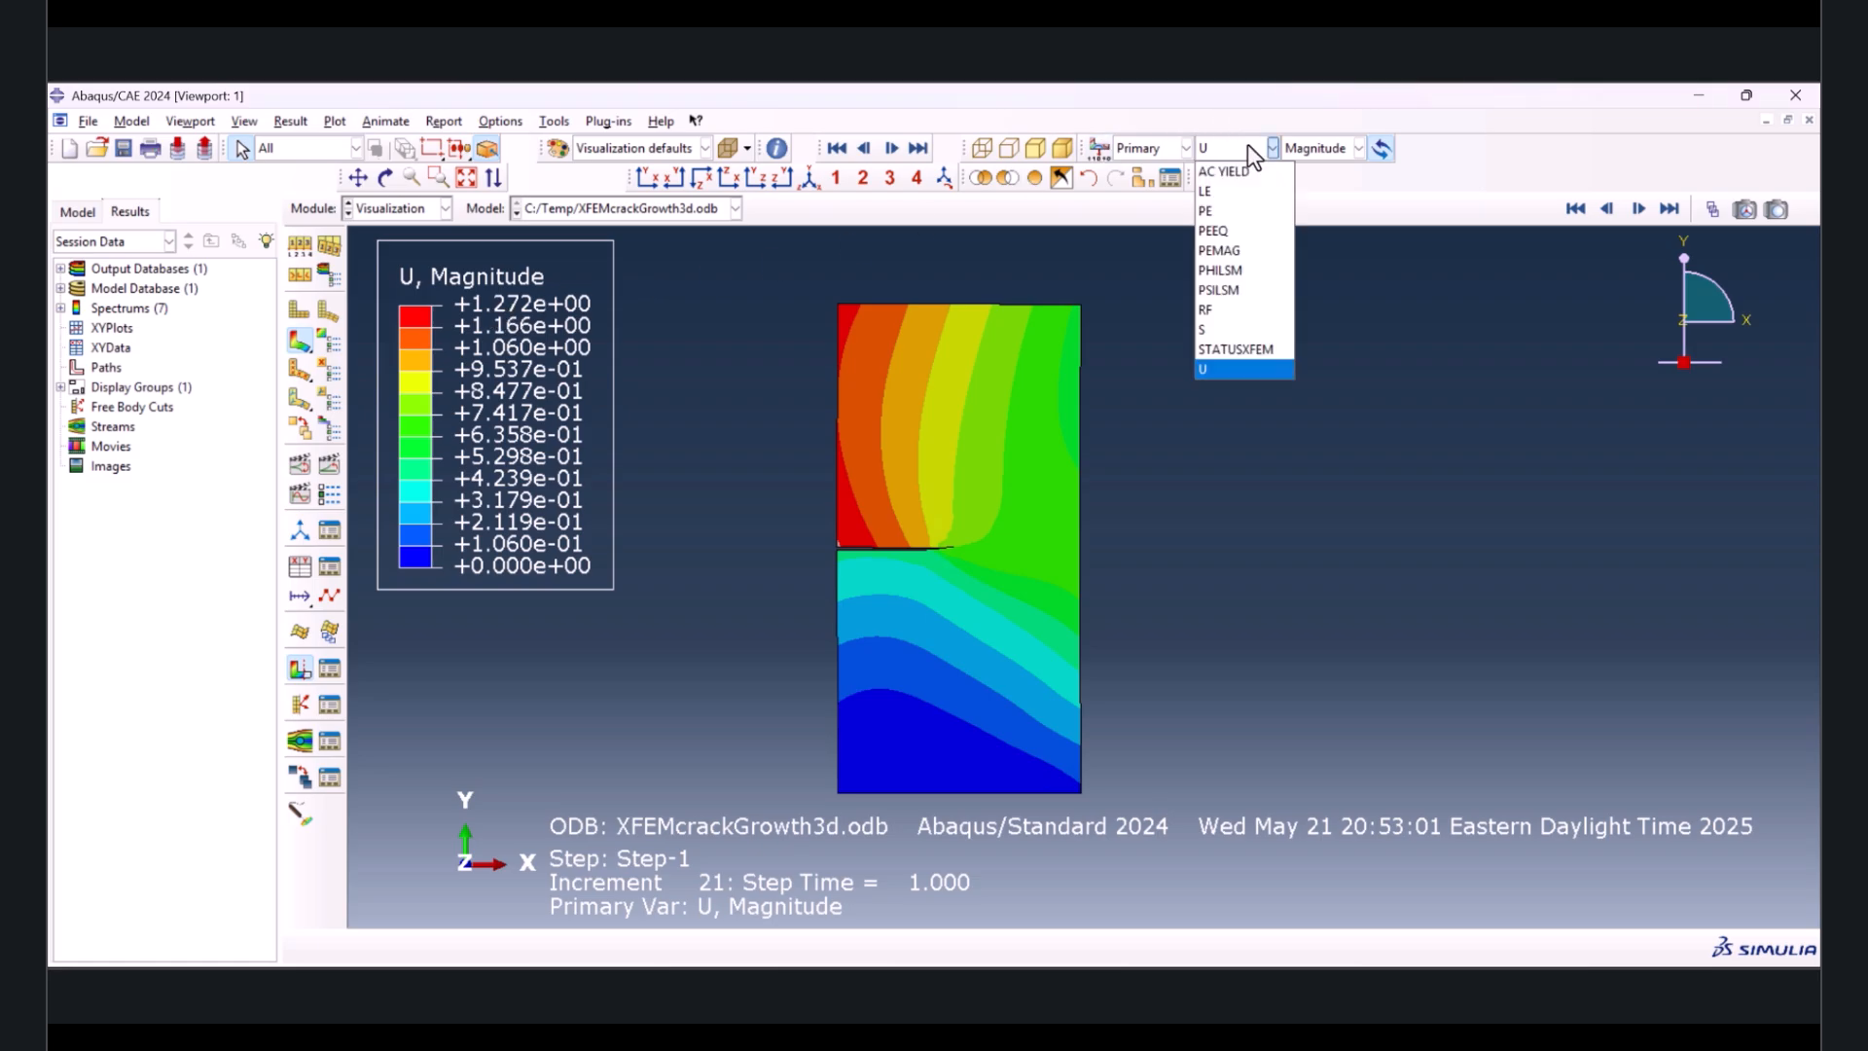
click(1241, 350)
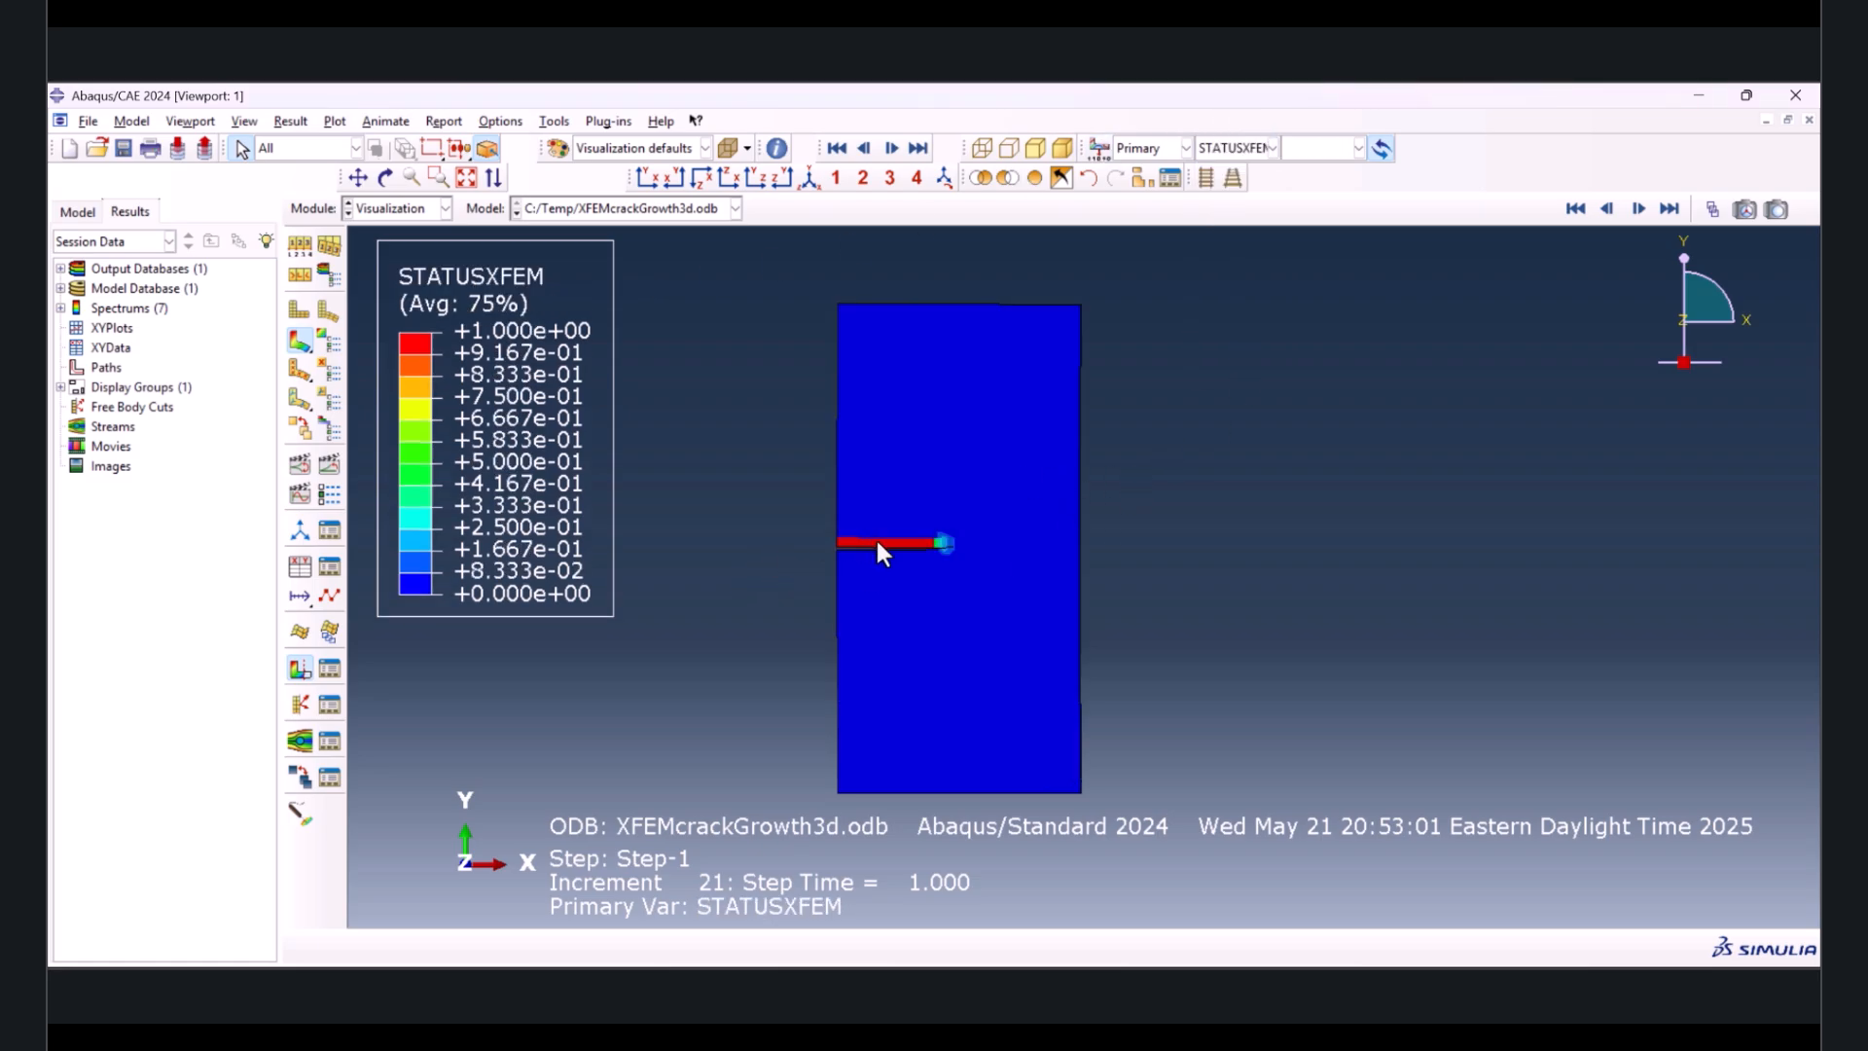
scroll(695, 568, up, 2)
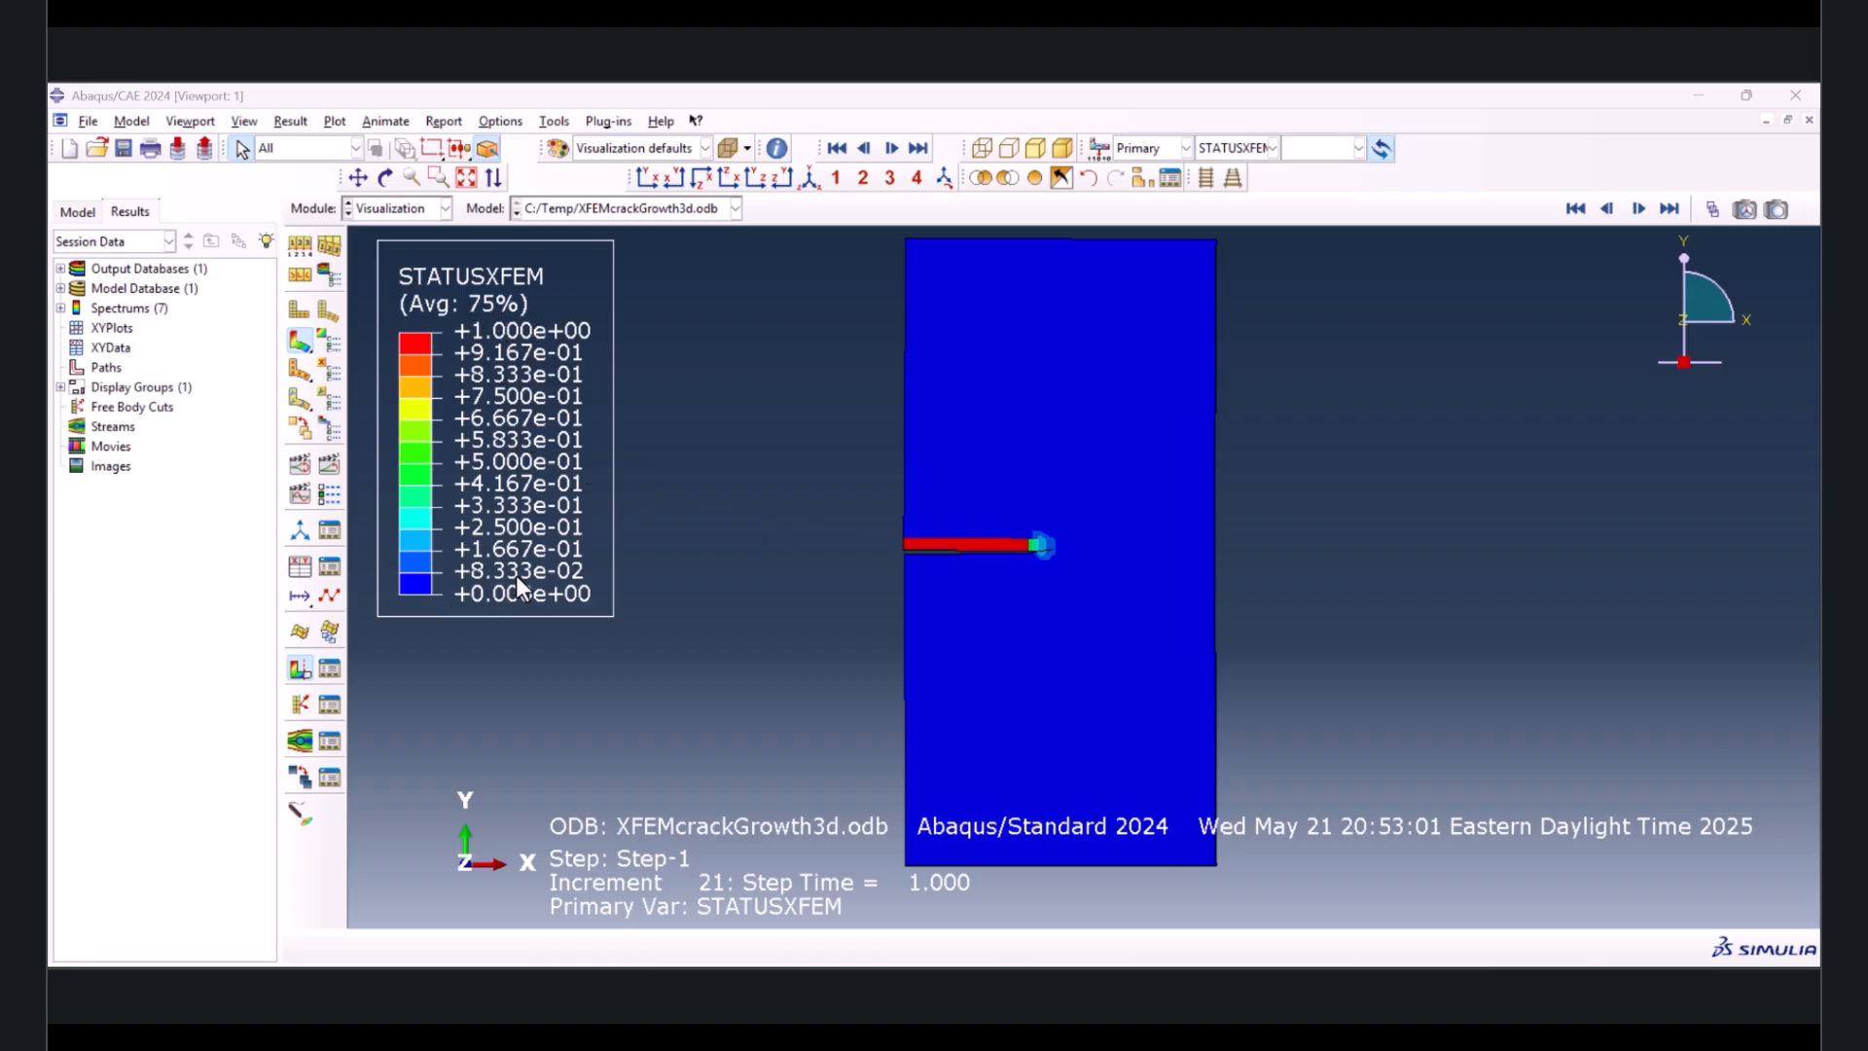
- Set the common plot options to show exterior edges so the element mesh is drawn over the STATUSXFEM contours
click(502, 122)
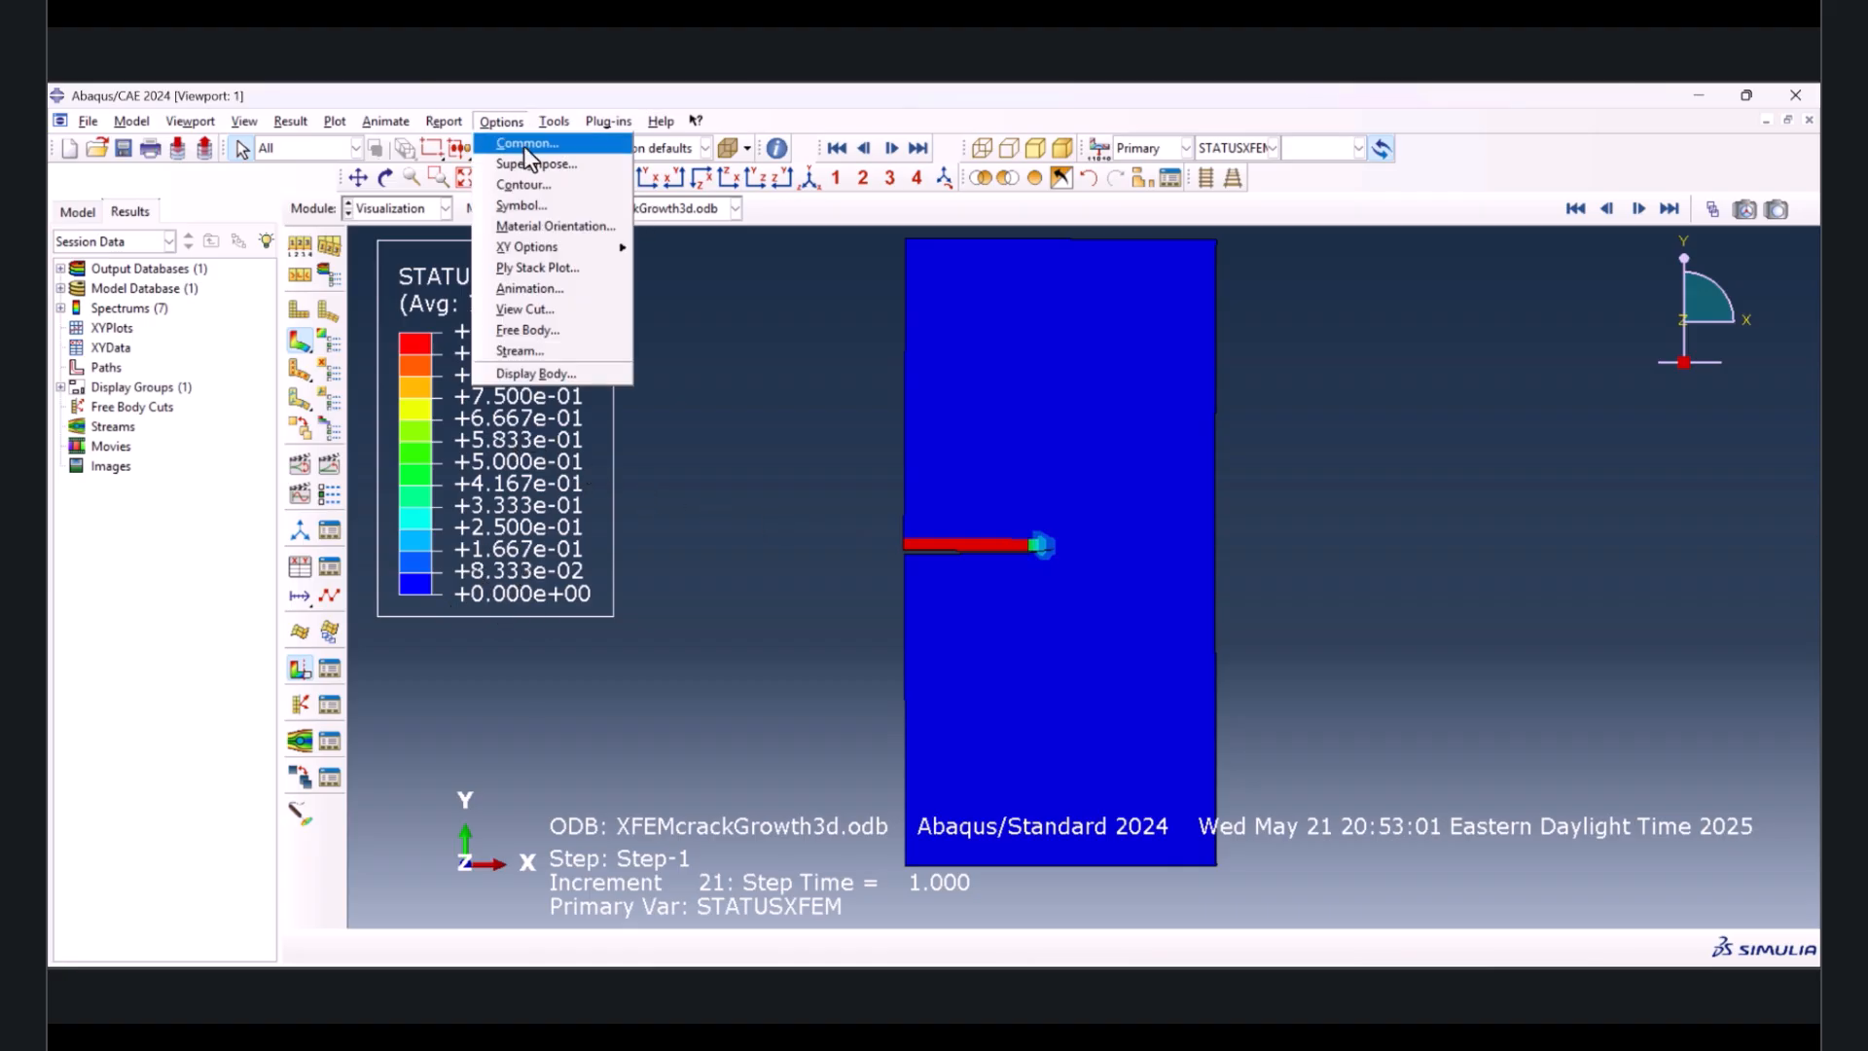
click(505, 144)
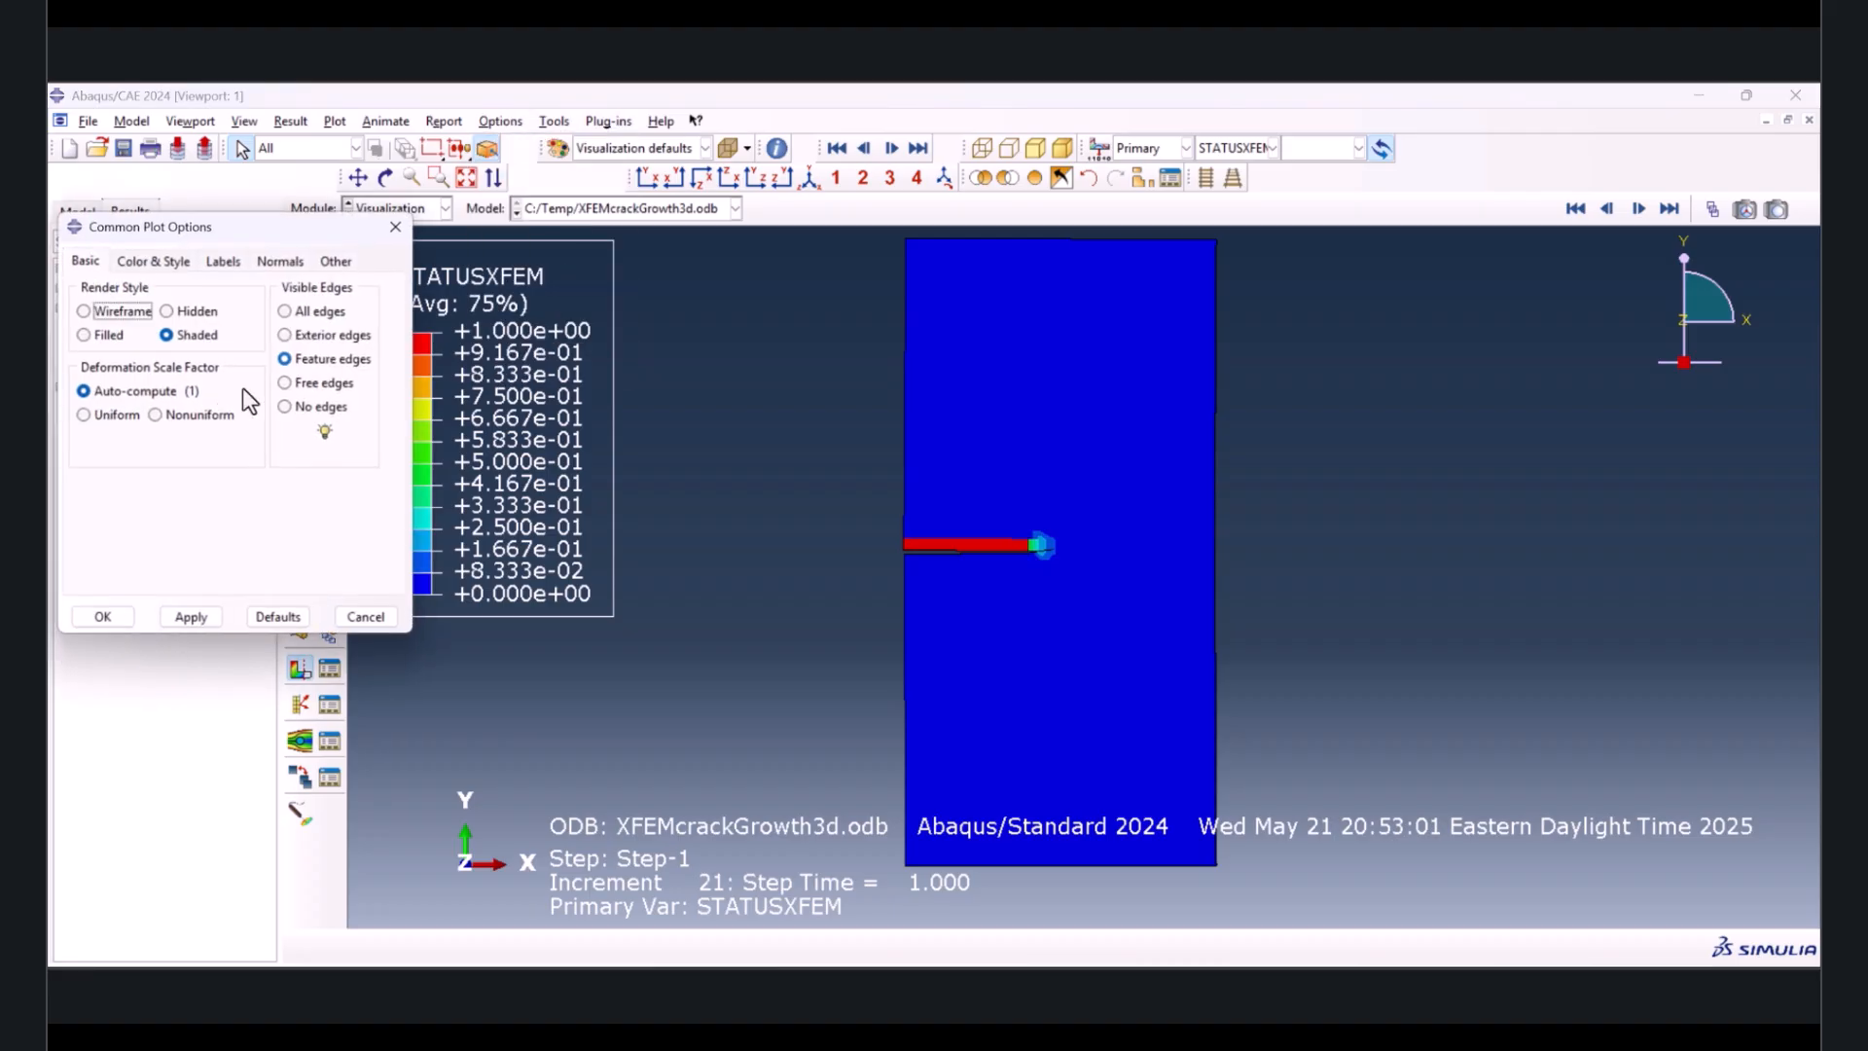
click(299, 337)
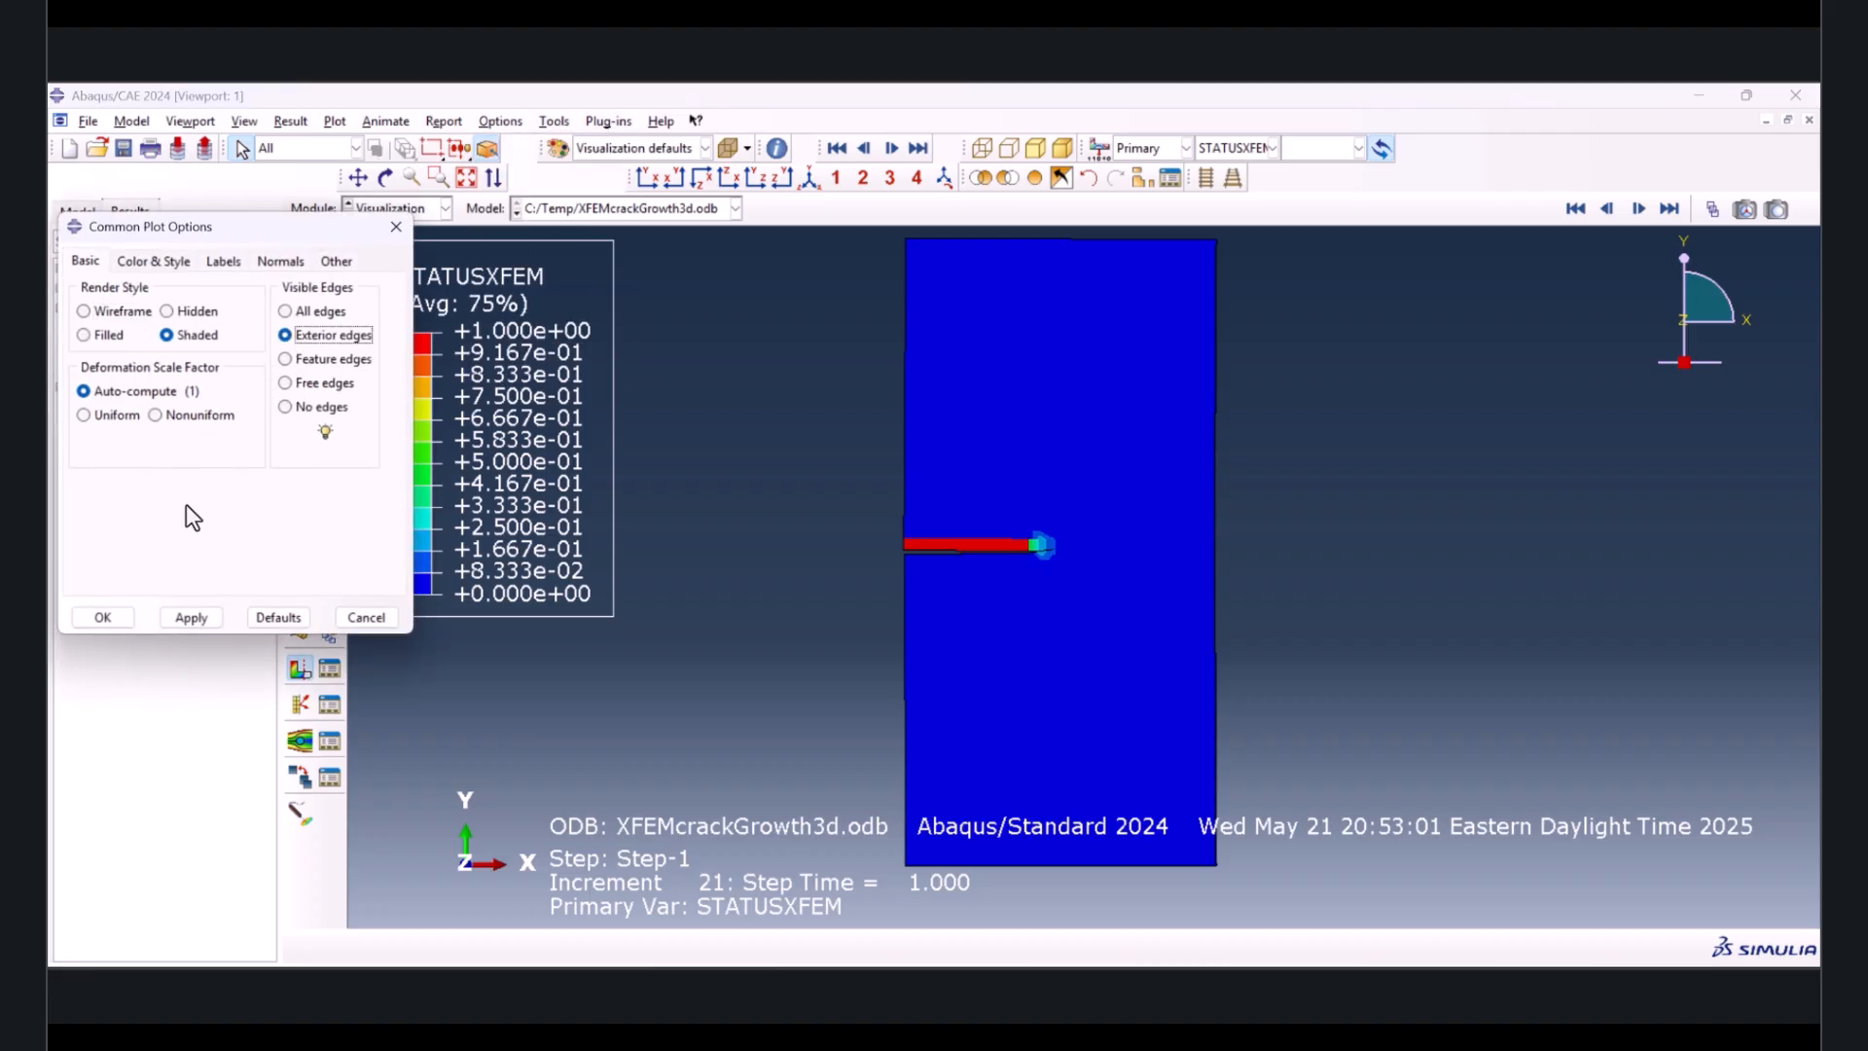
click(190, 619)
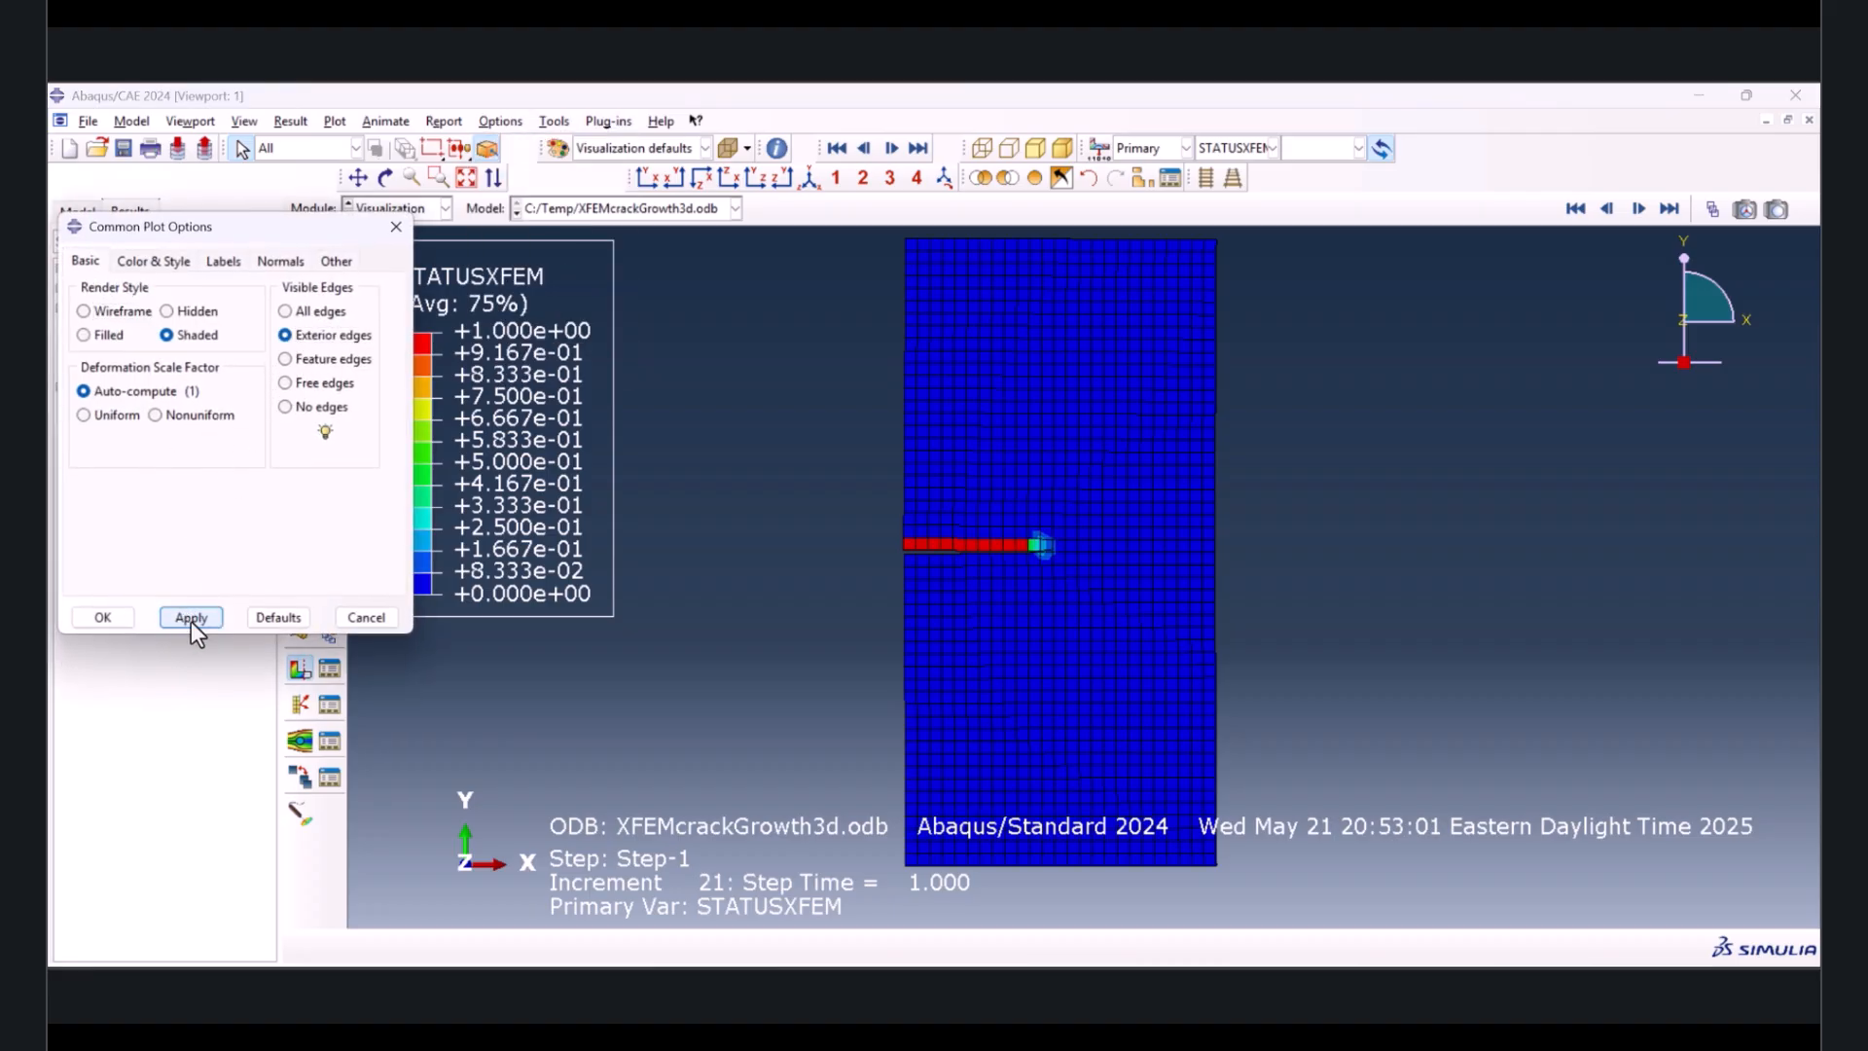
click(102, 617)
scroll(990, 550, up, 4)
scroll(963, 547, down, 1)
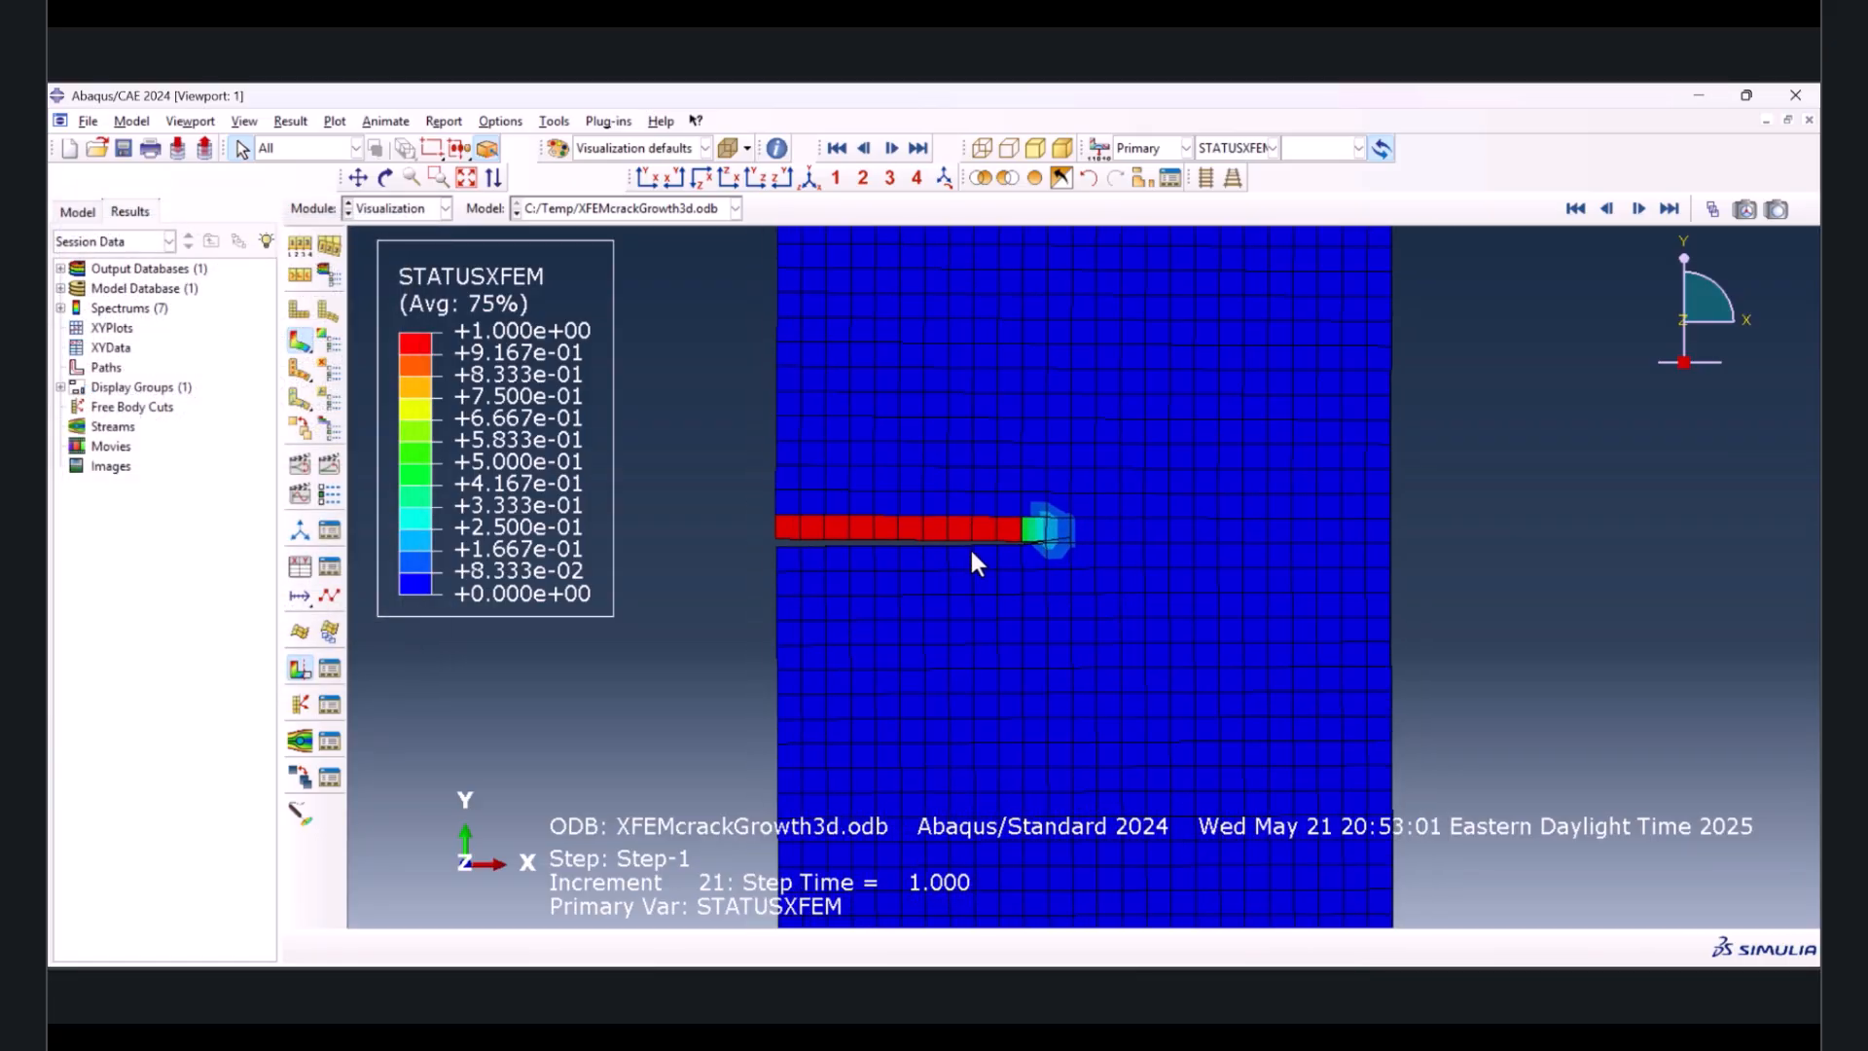
- Compare the STATUSXFEM contours along the crack at frame 0 with those at frame 21 of Step-1
click(1710, 209)
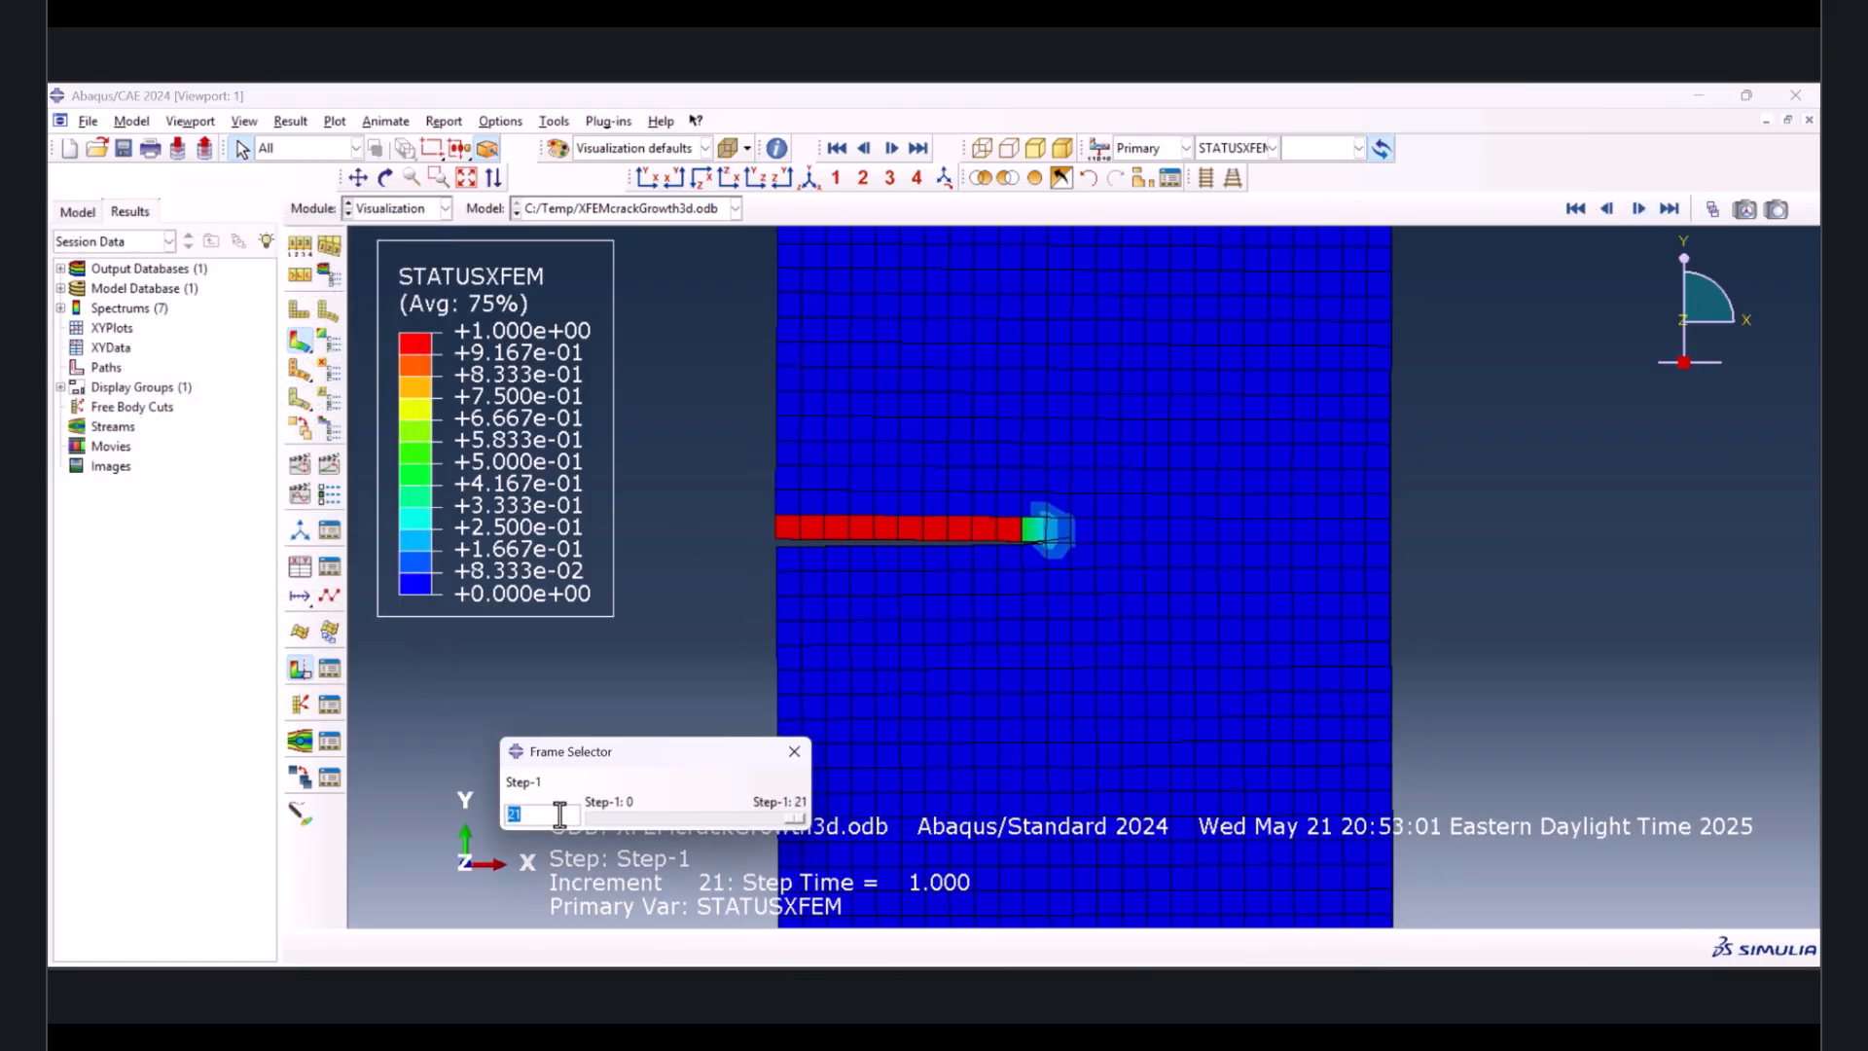
drag(796, 813, 572, 815)
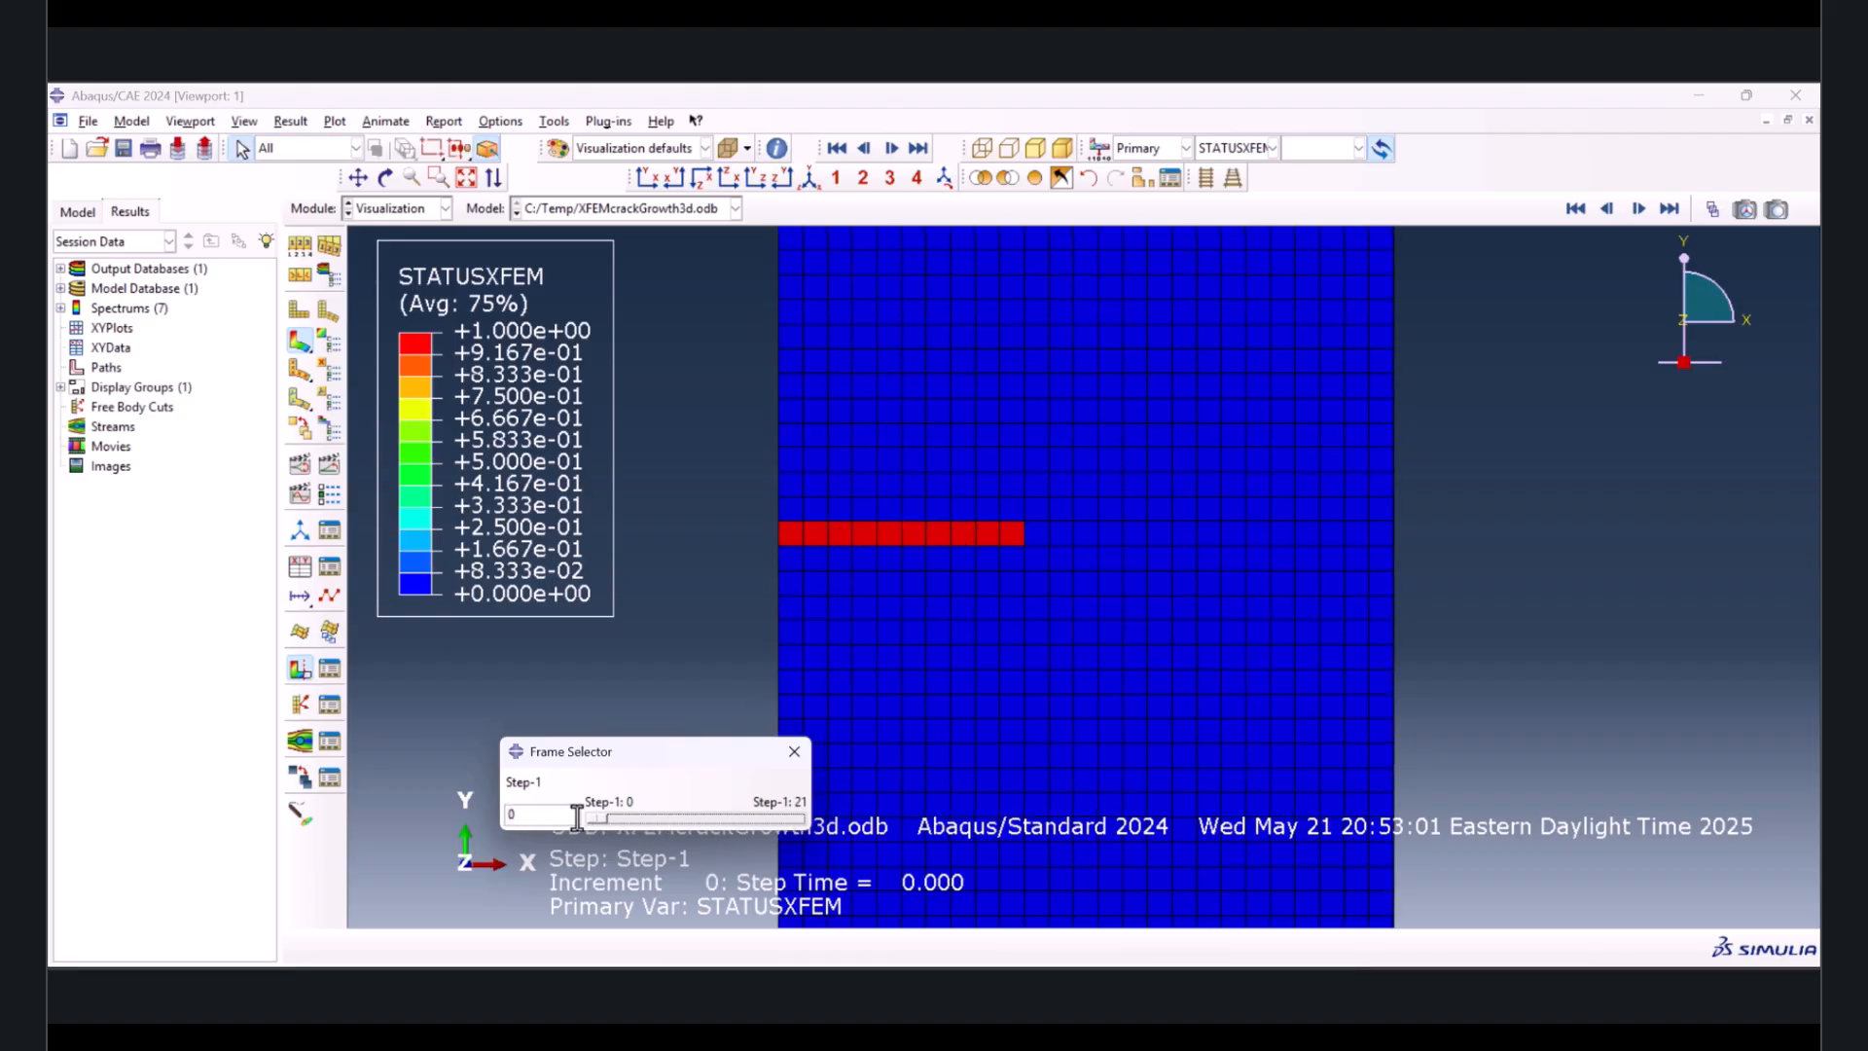
drag(595, 820, 819, 825)
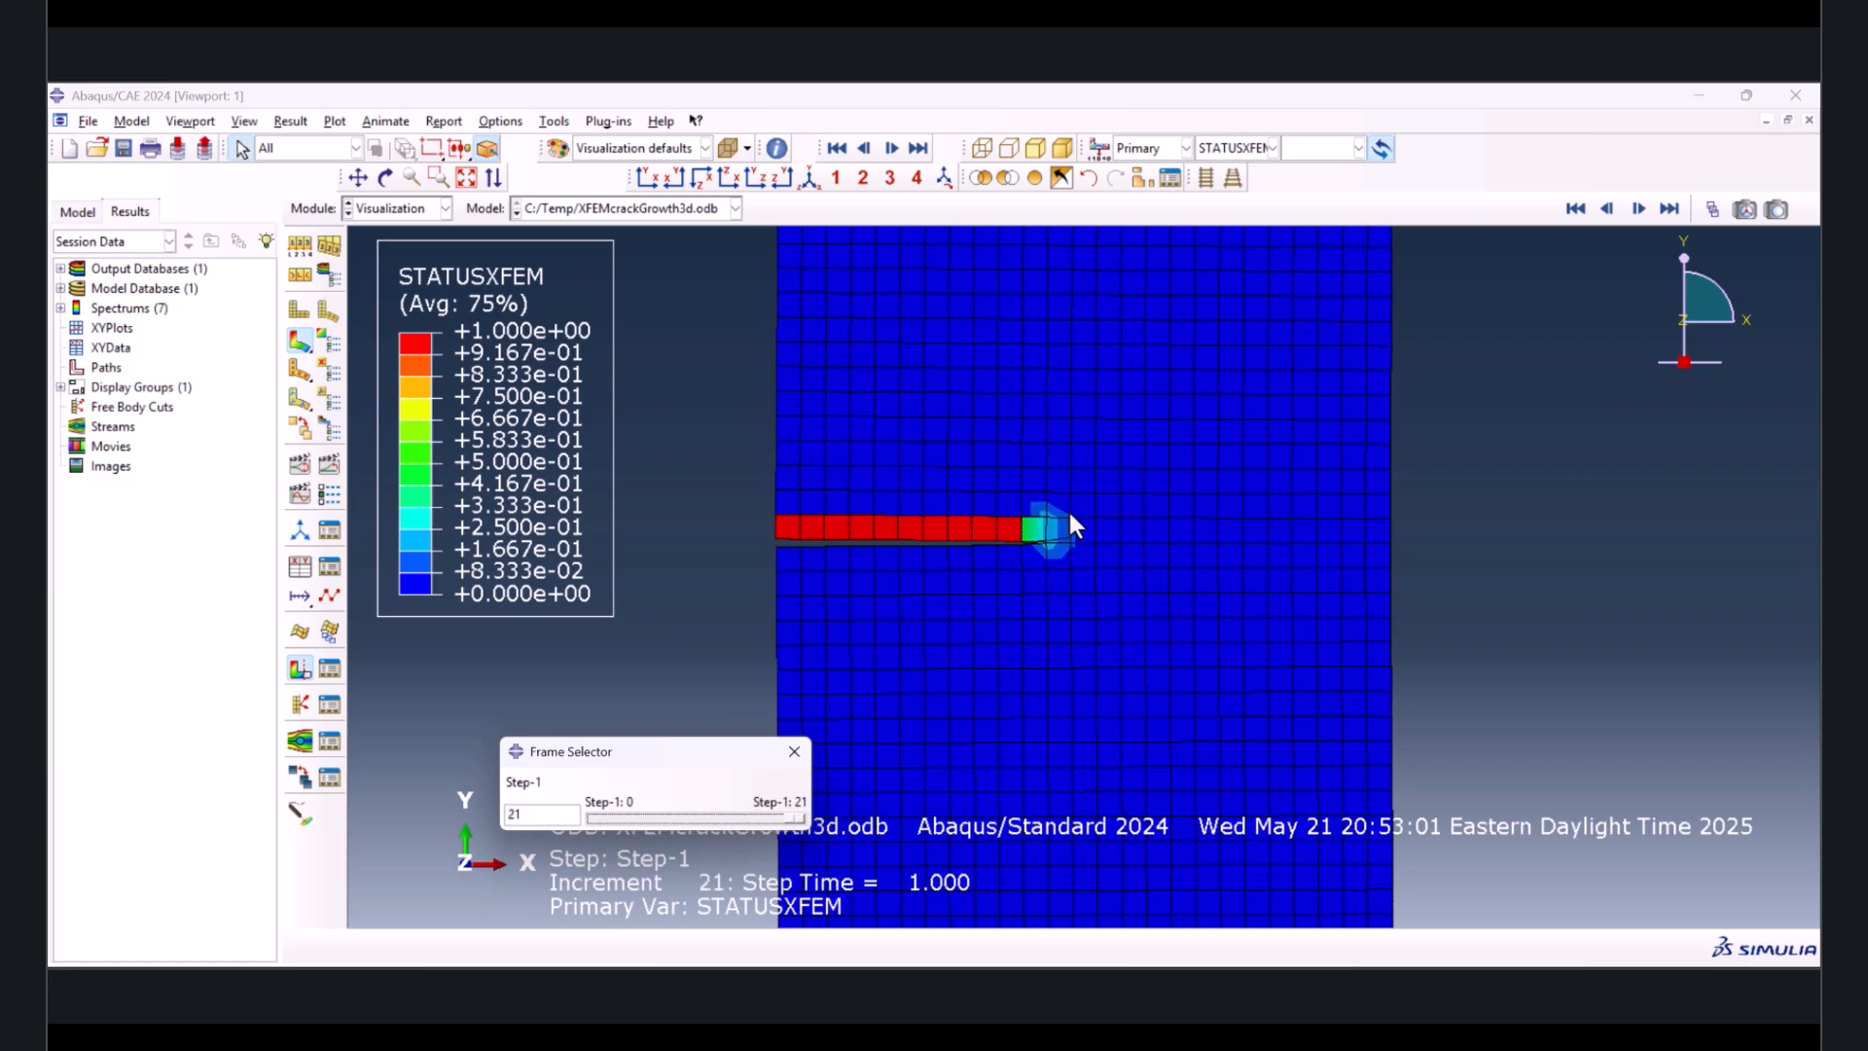
click(564, 655)
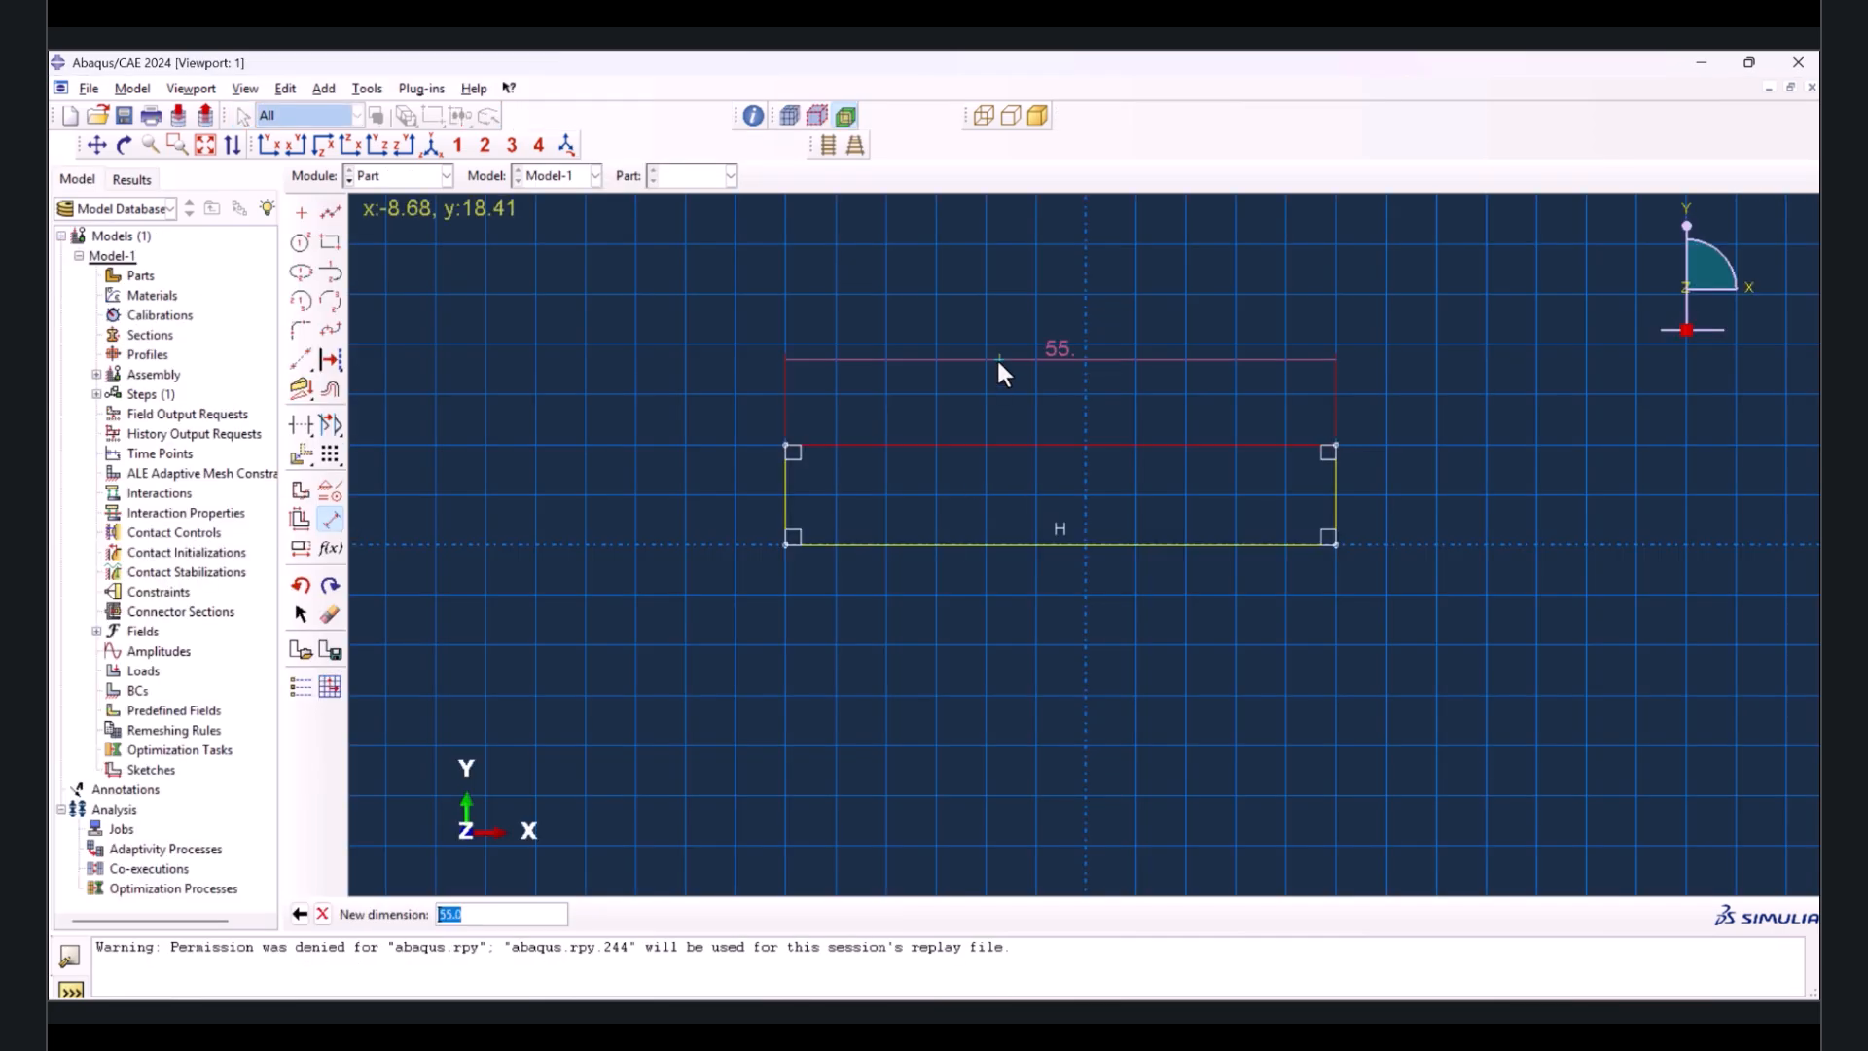
click(493, 484)
text(4)
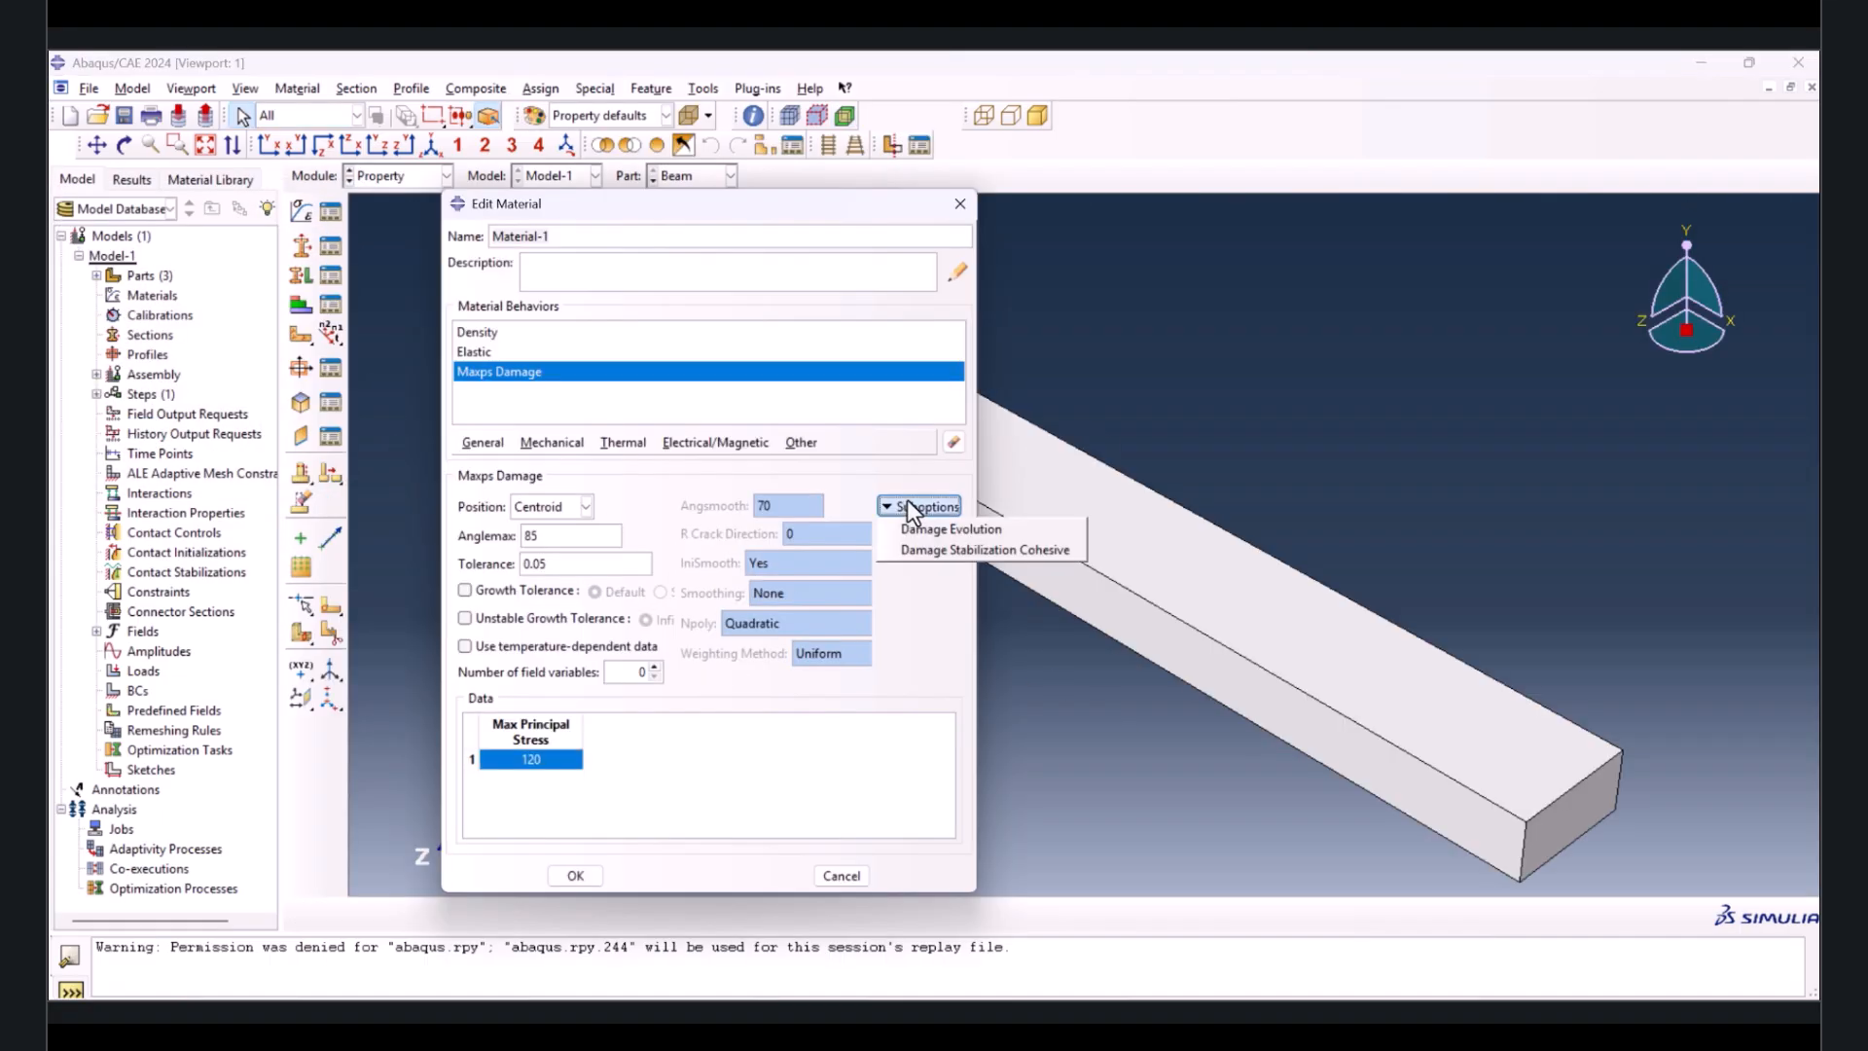
click(973, 529)
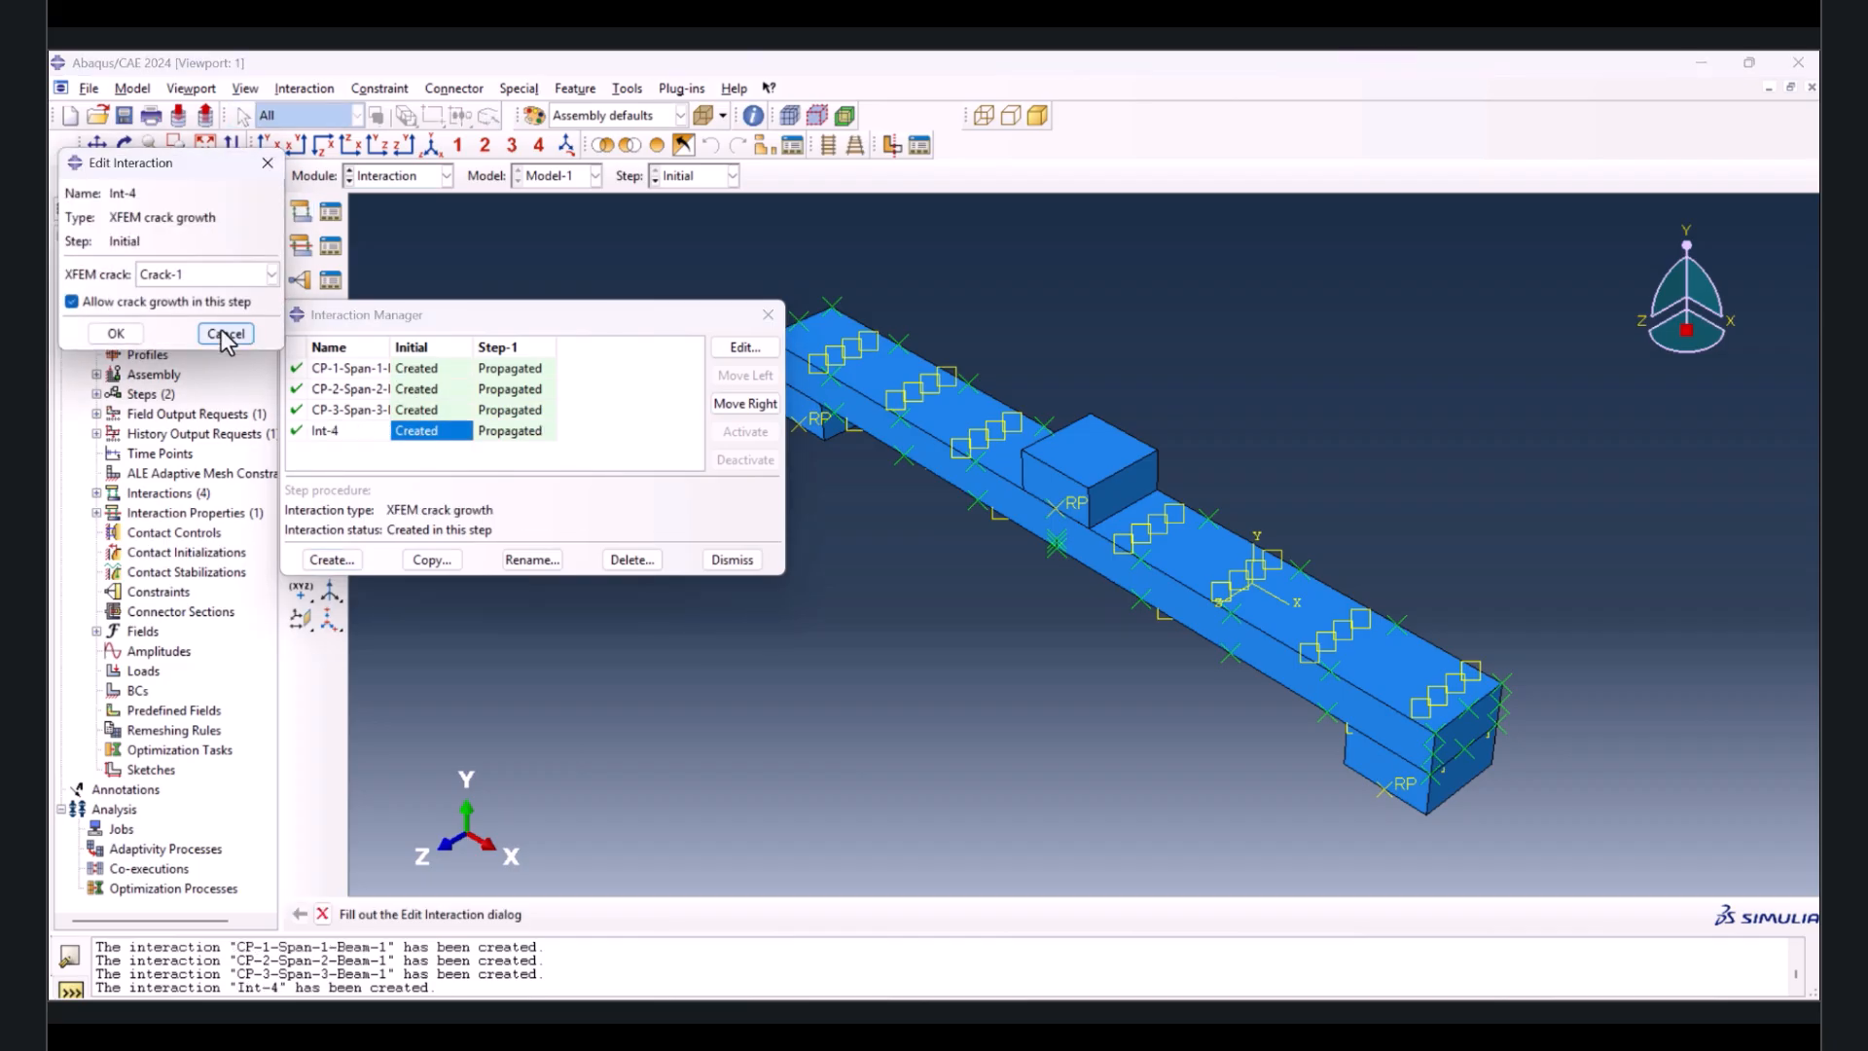
click(116, 329)
click(769, 313)
click(425, 176)
click(384, 300)
click(306, 242)
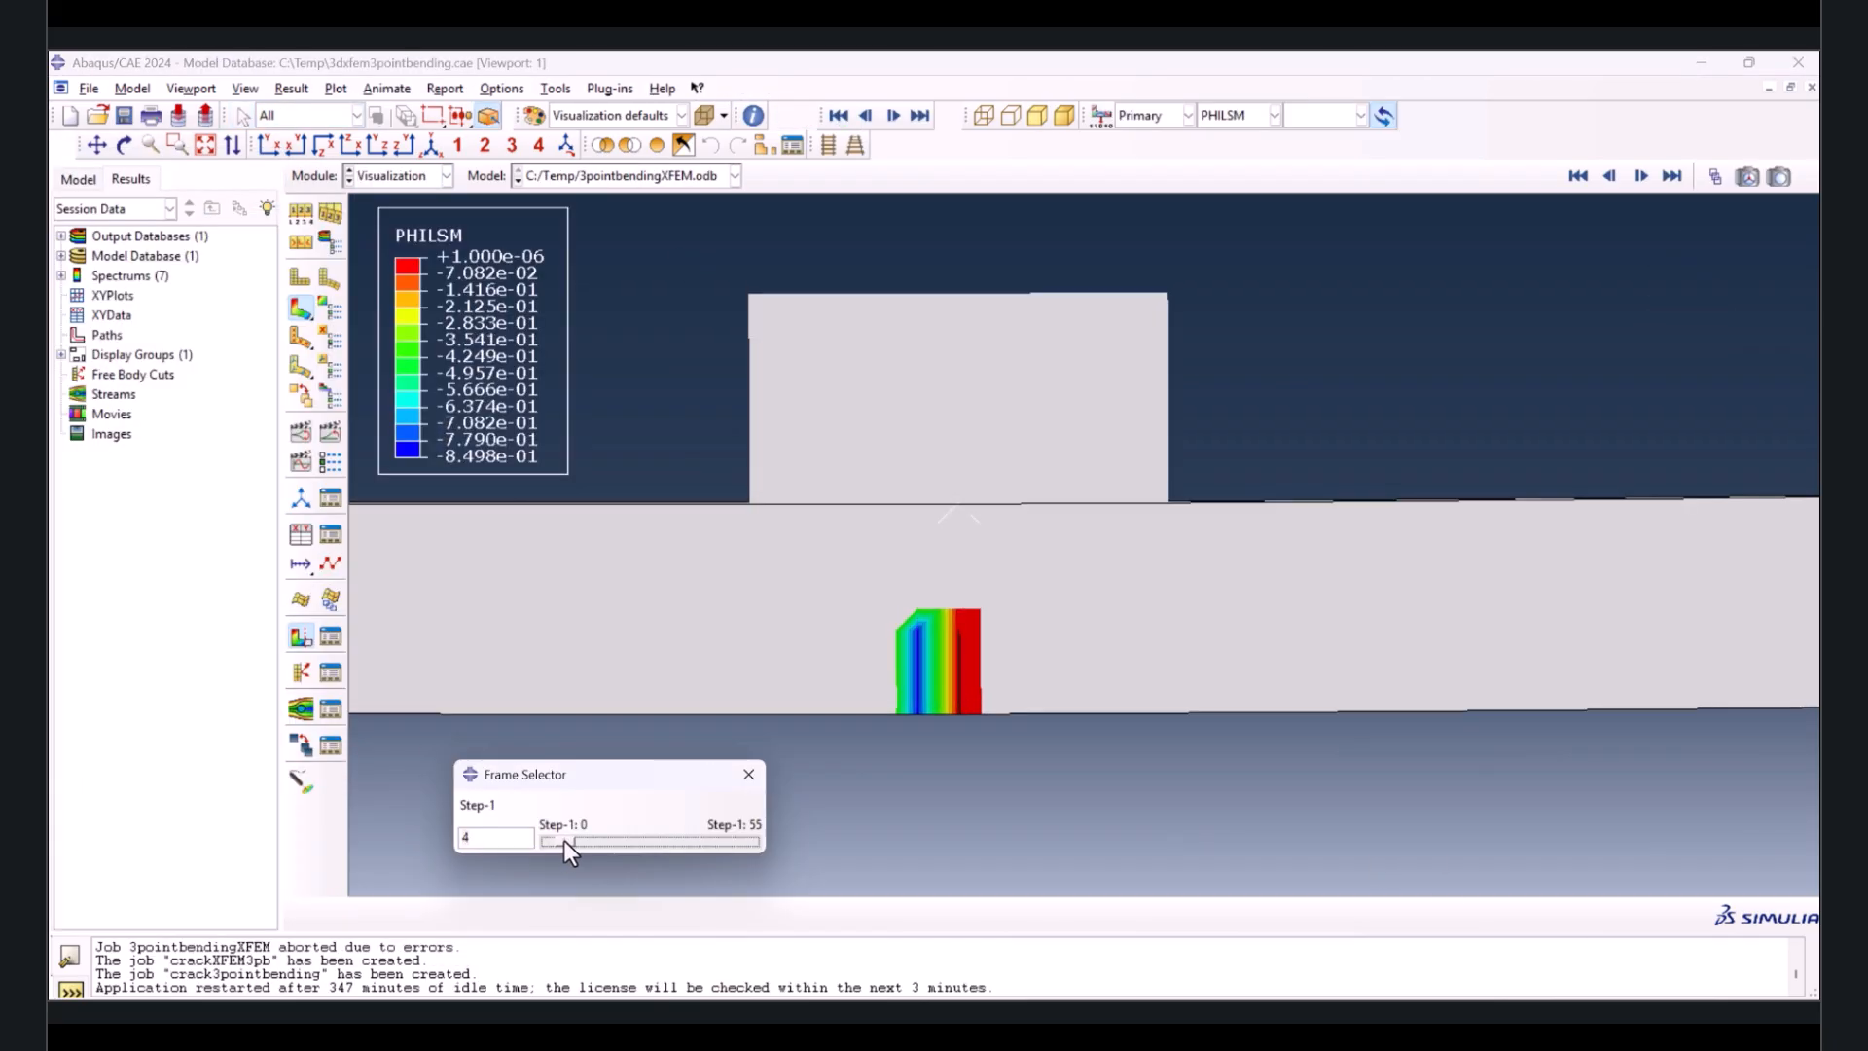
drag(564, 839, 755, 850)
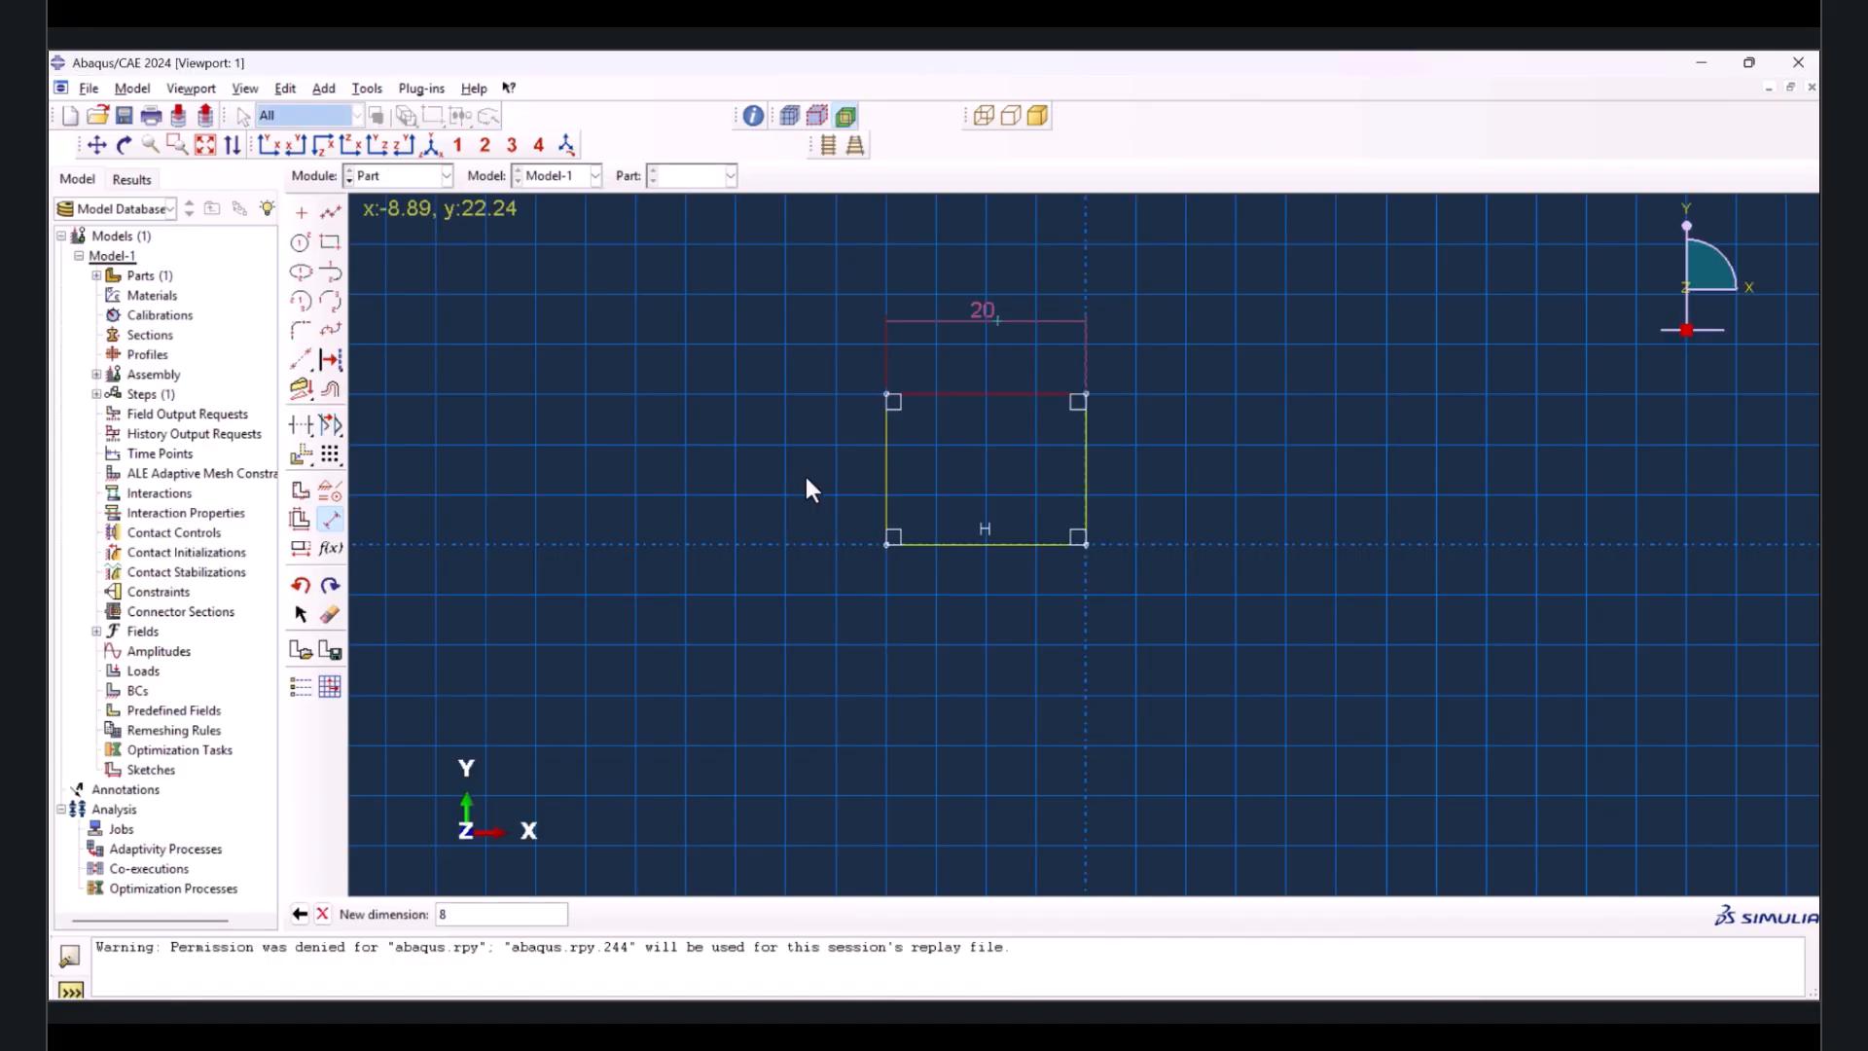
text(8)
key(Return)
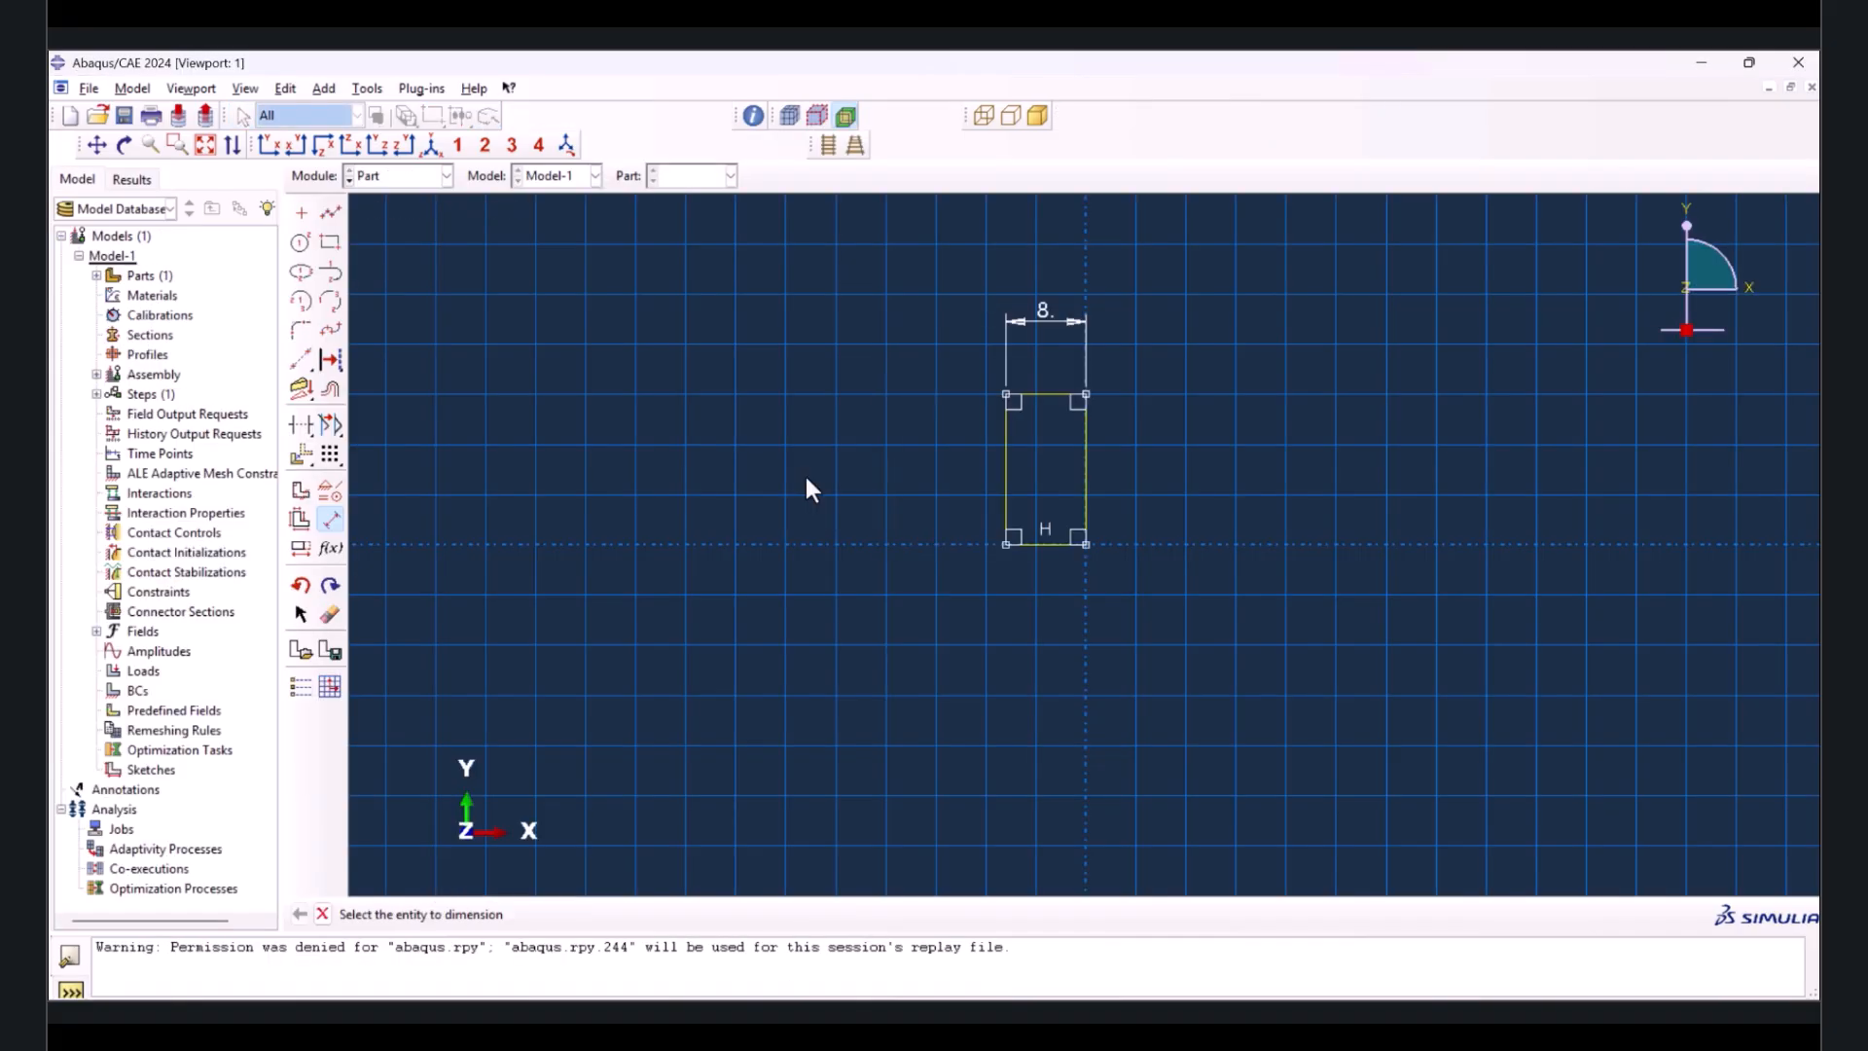
click(1005, 459)
click(923, 463)
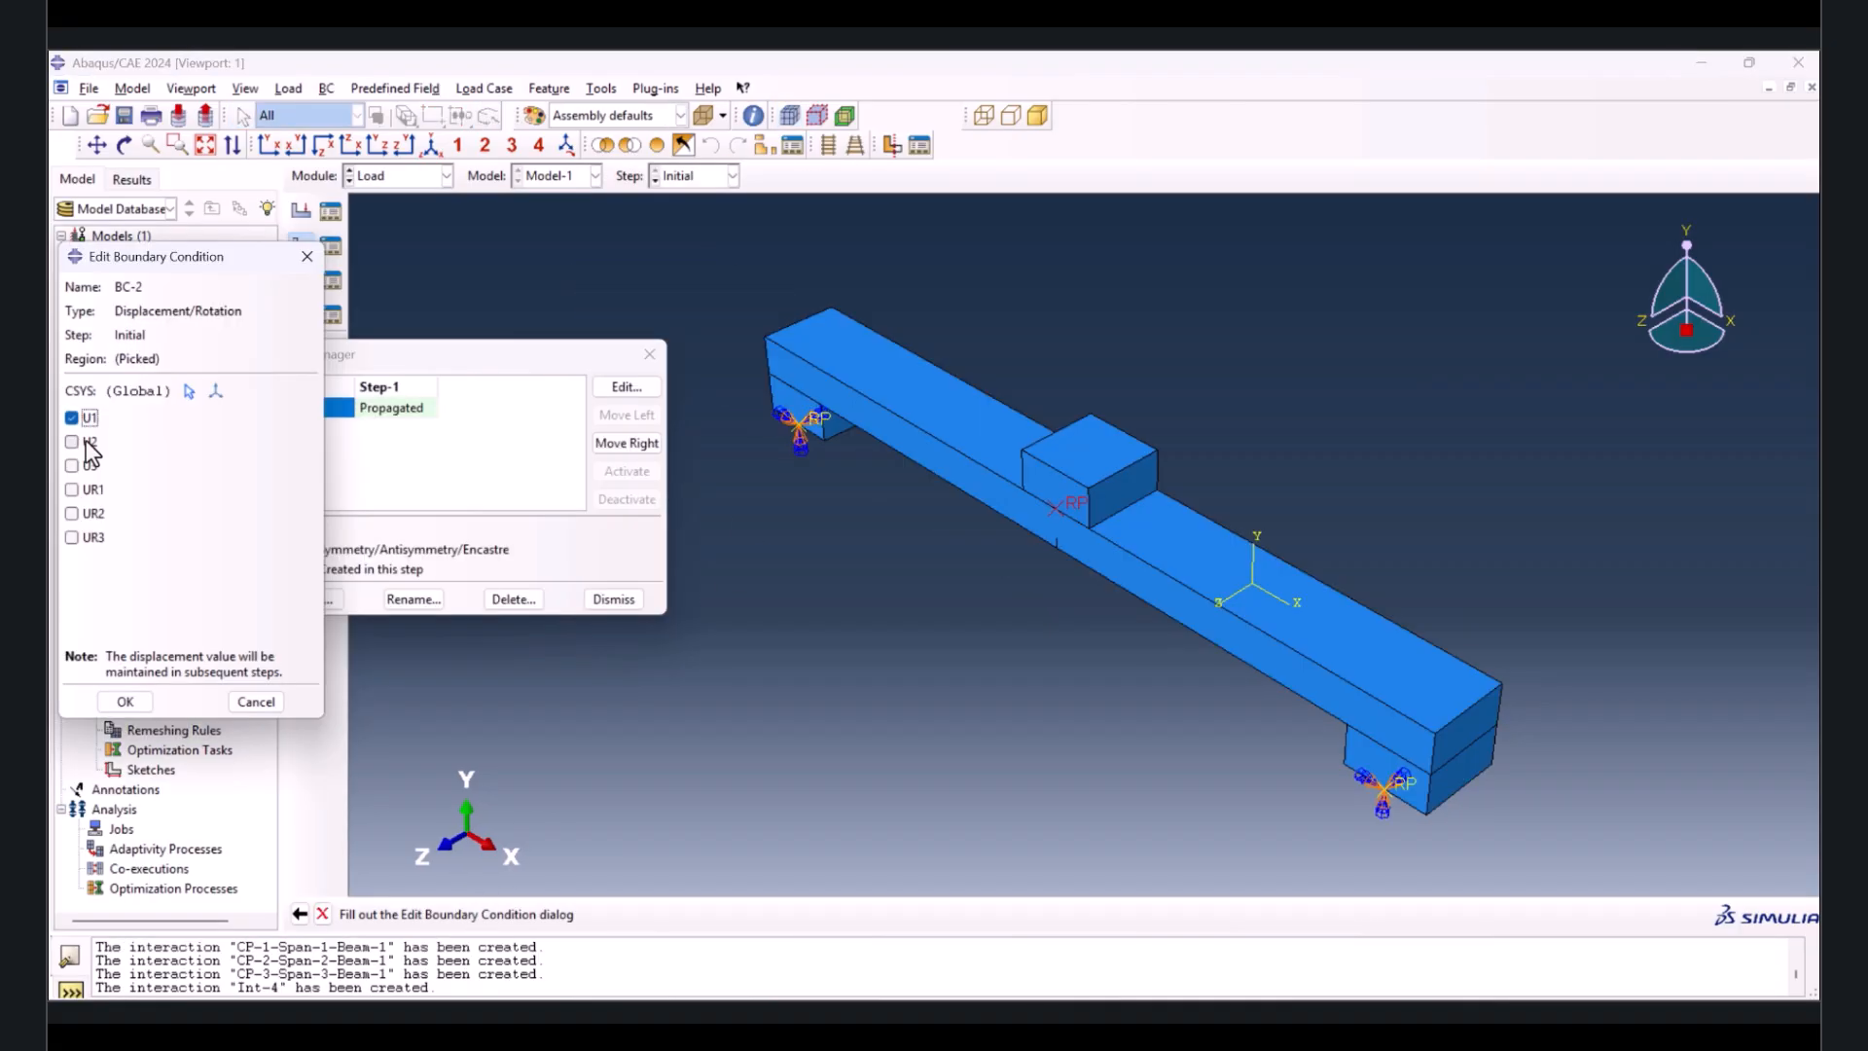
click(72, 441)
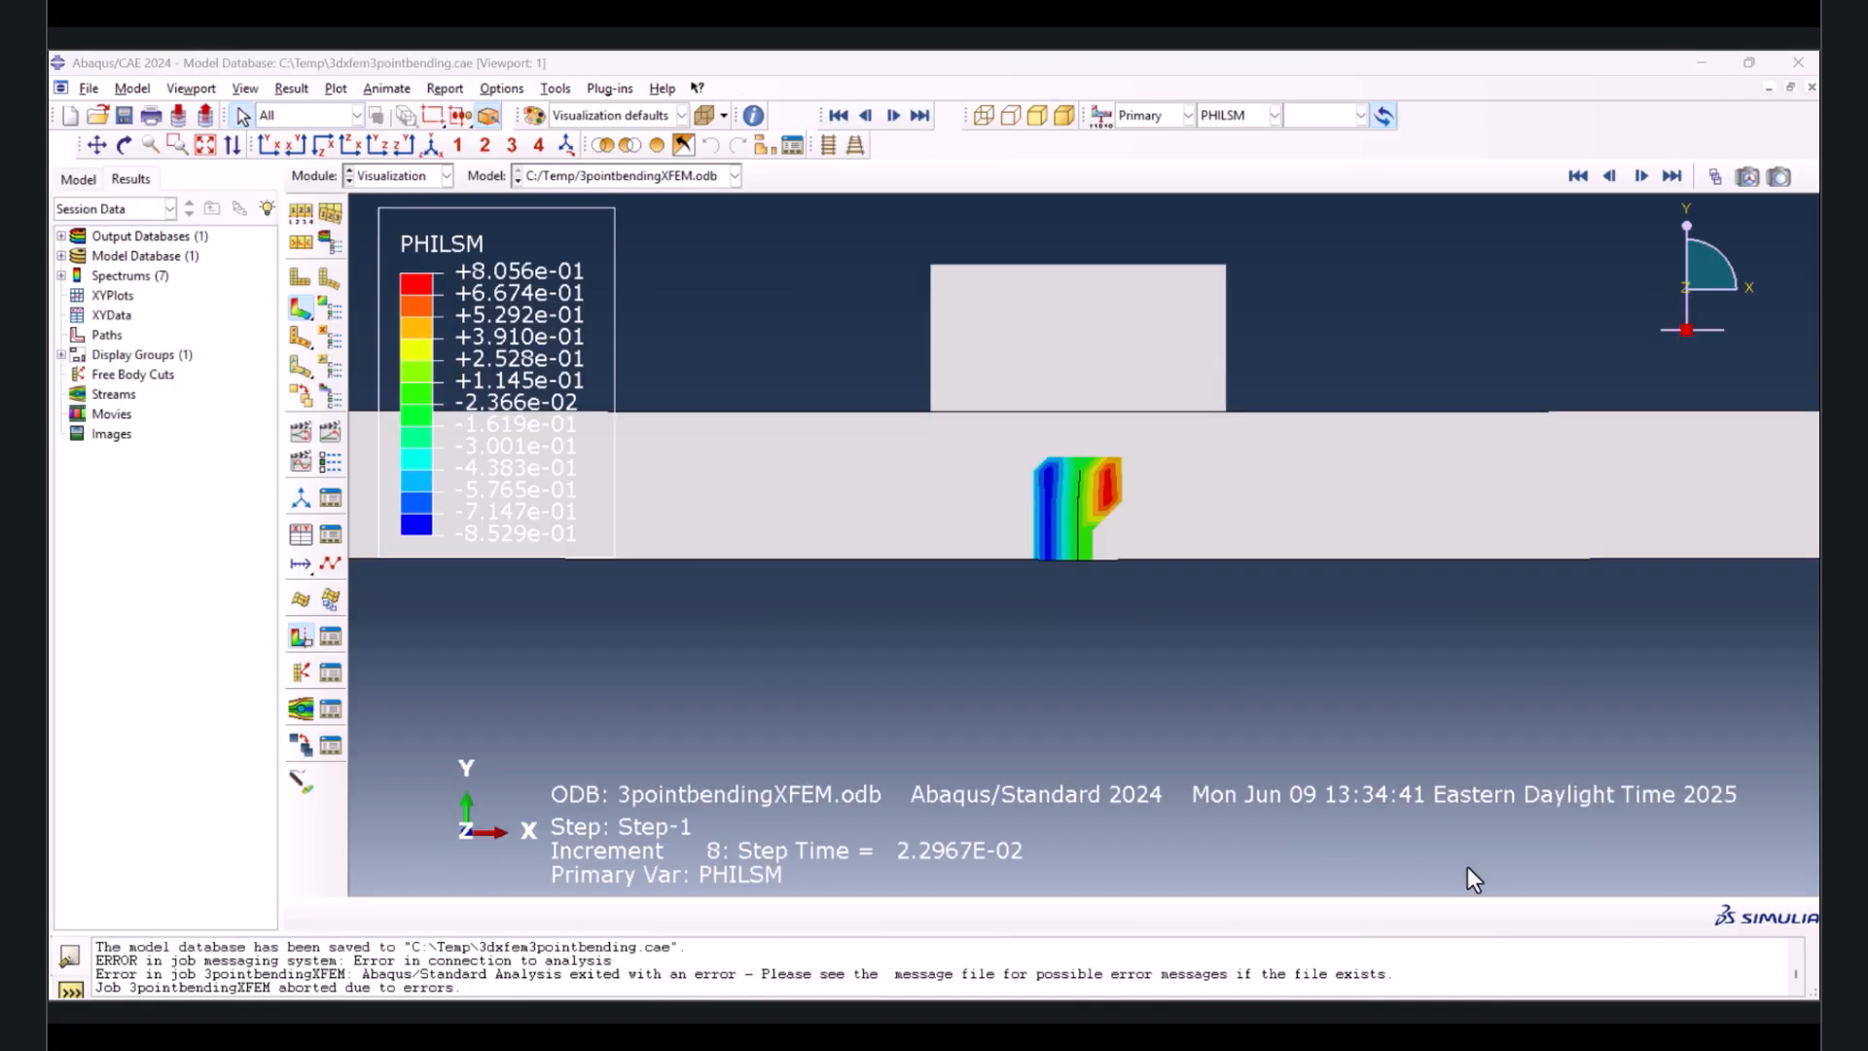
mouse_move(1019, 511)
ctrl+alt+mouse_down()
mouse_move(1022, 429)
mouse_move(1021, 515)
ctrl+alt+mouse_up()
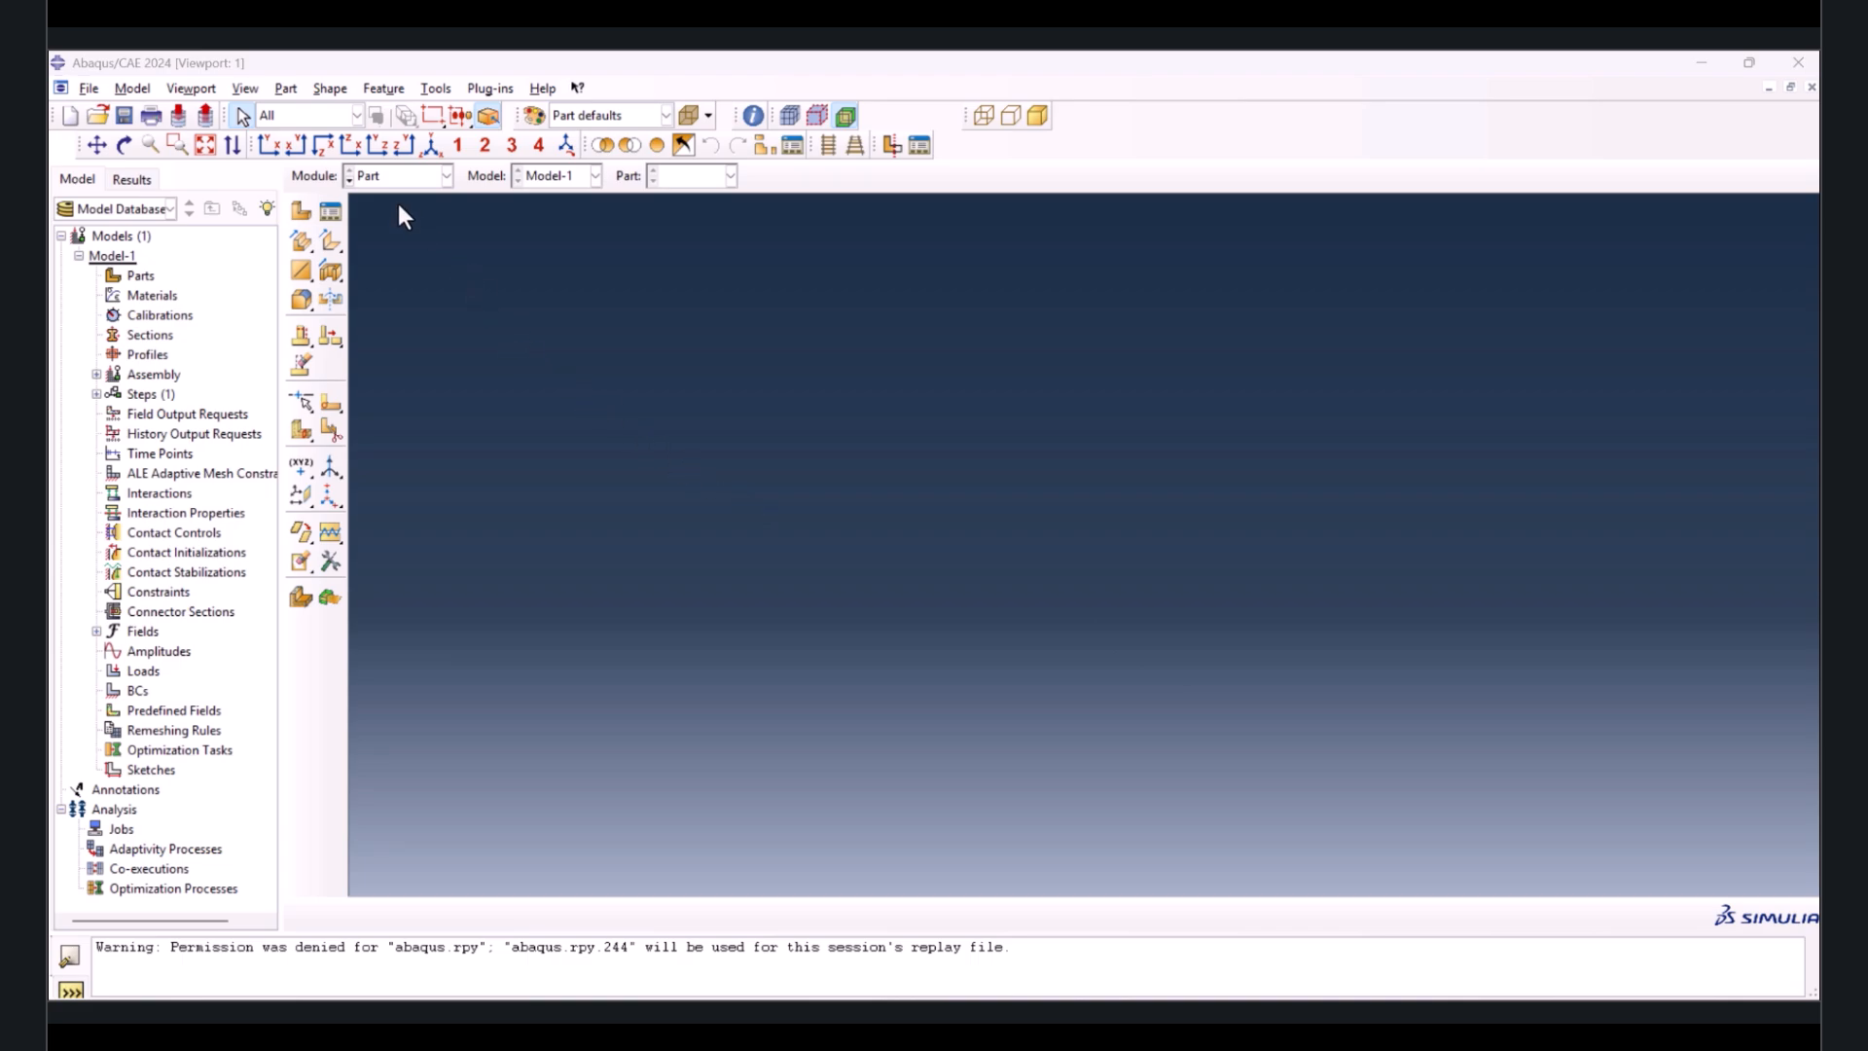
- Create a 3D deformable solid extrusion part named Beam with an approximate size of 200
click(301, 211)
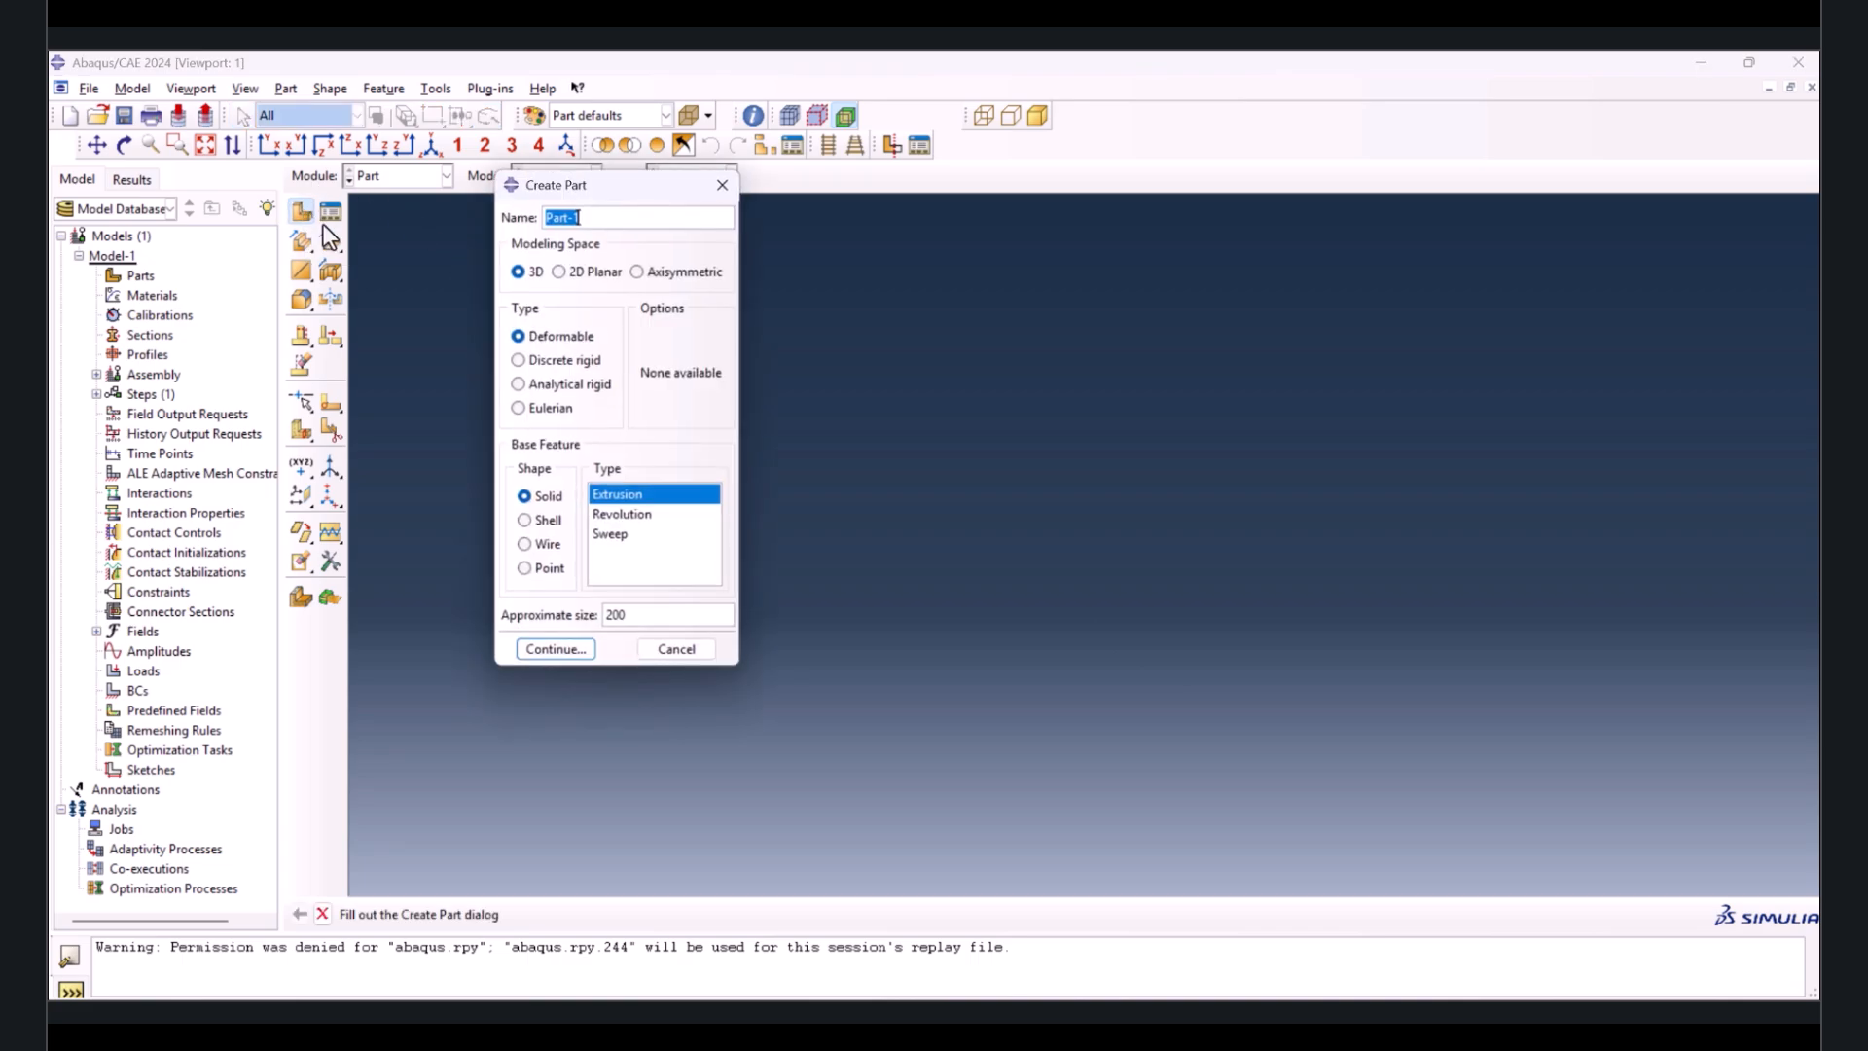
text(Beam)
click(562, 649)
- Sketch a rectangle about 55 units long for the beam profile, with its lower edge on the horizontal axis
click(331, 243)
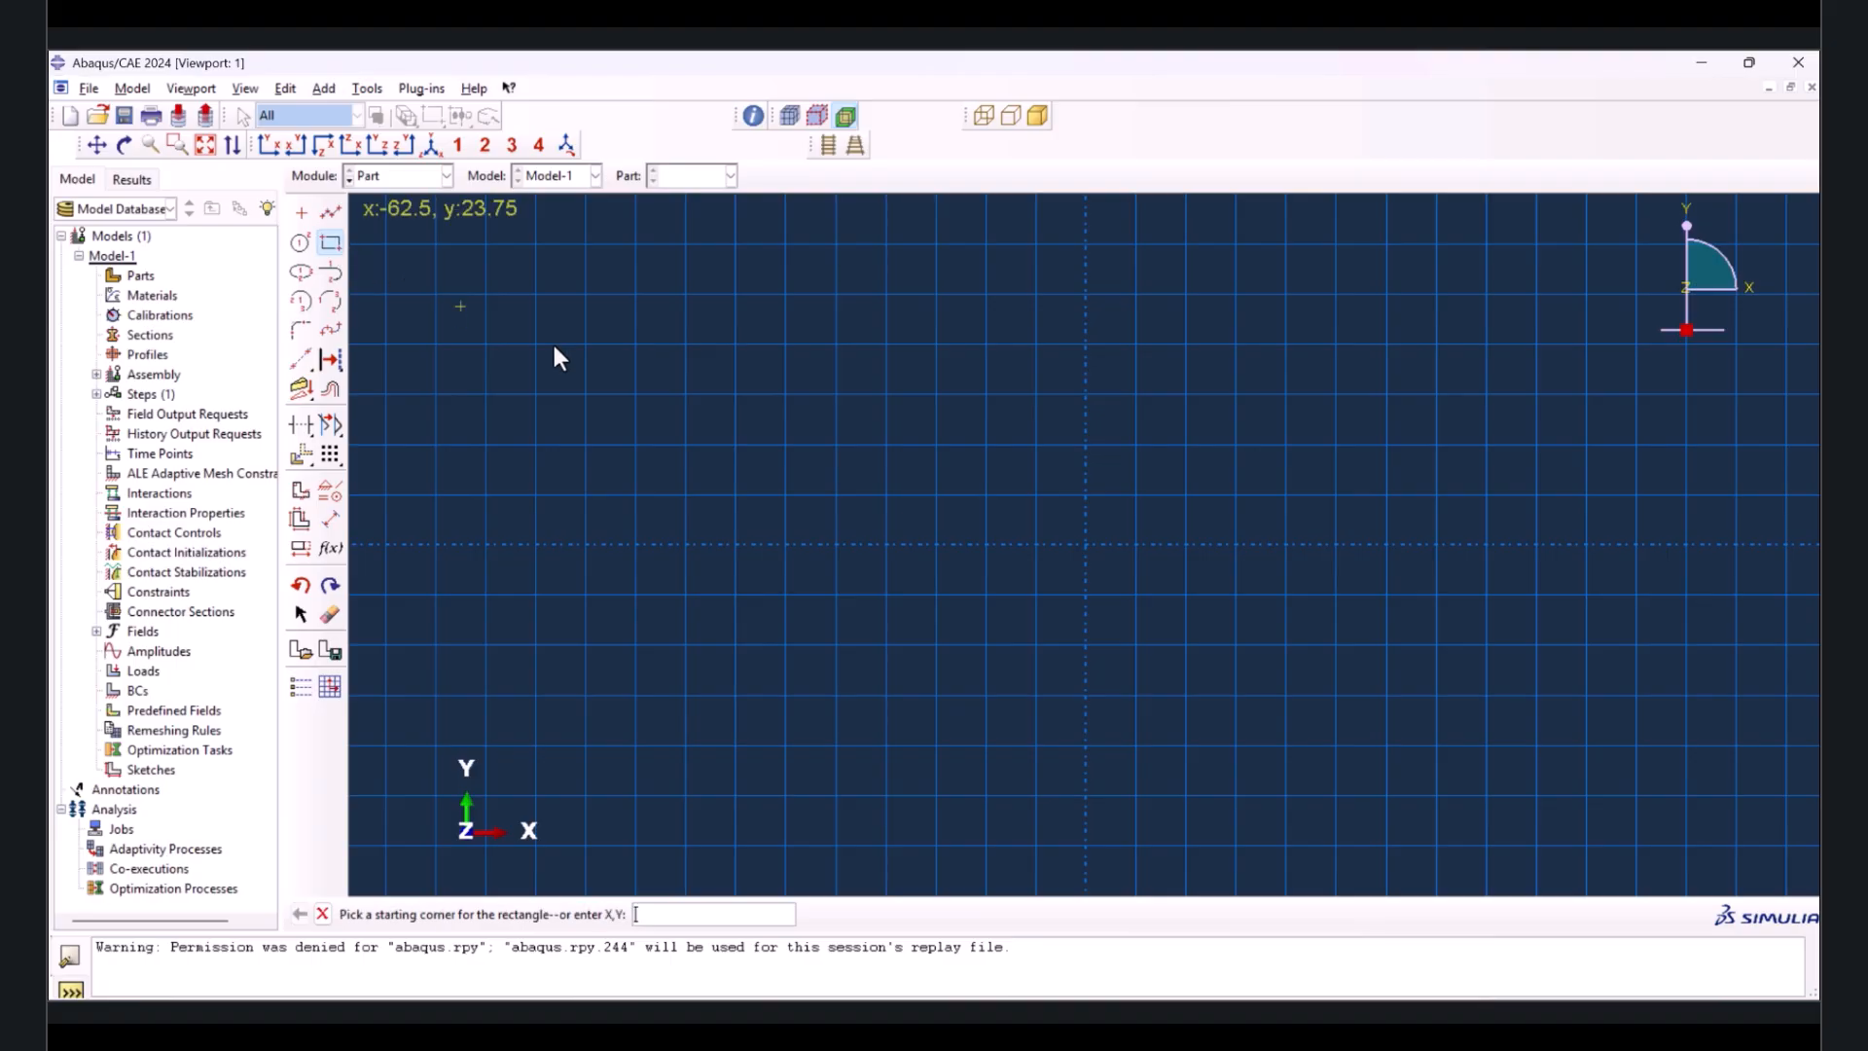
click(784, 445)
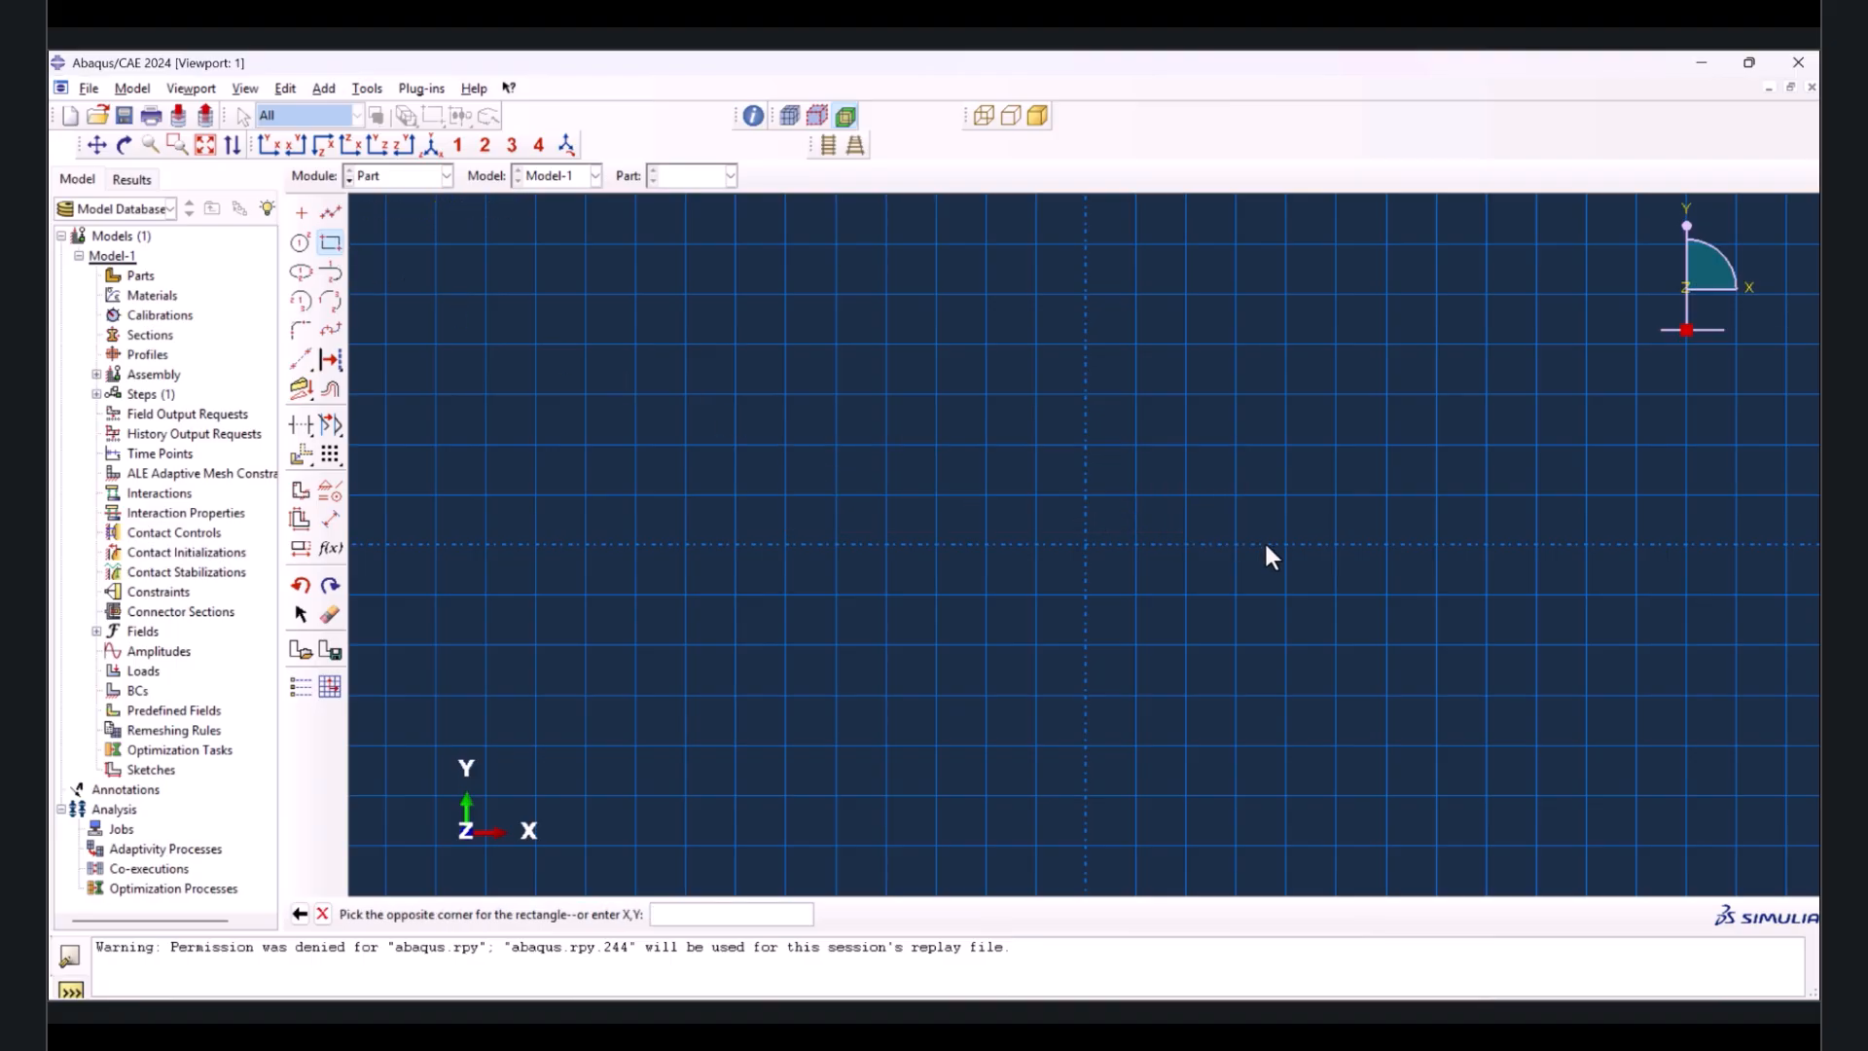
click(1335, 544)
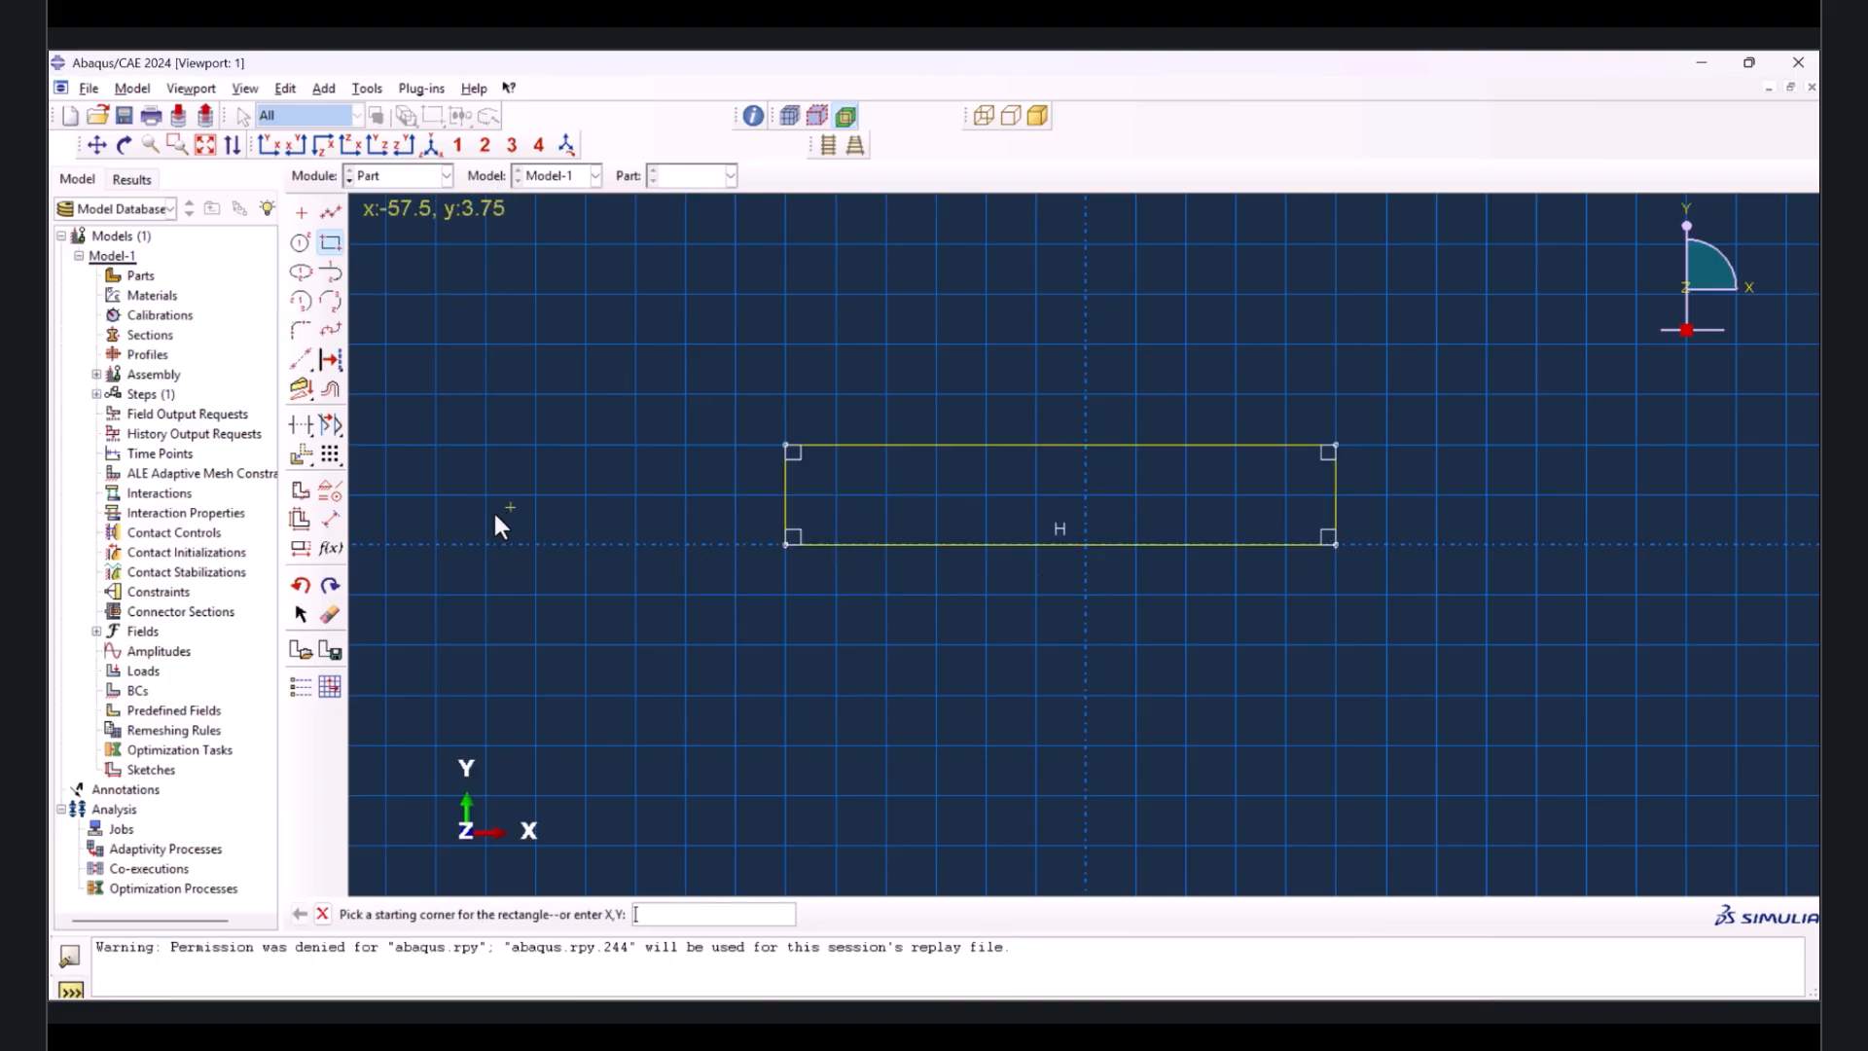
- Dimension the beam rectangle's upper edge and set its length to 80
click(337, 518)
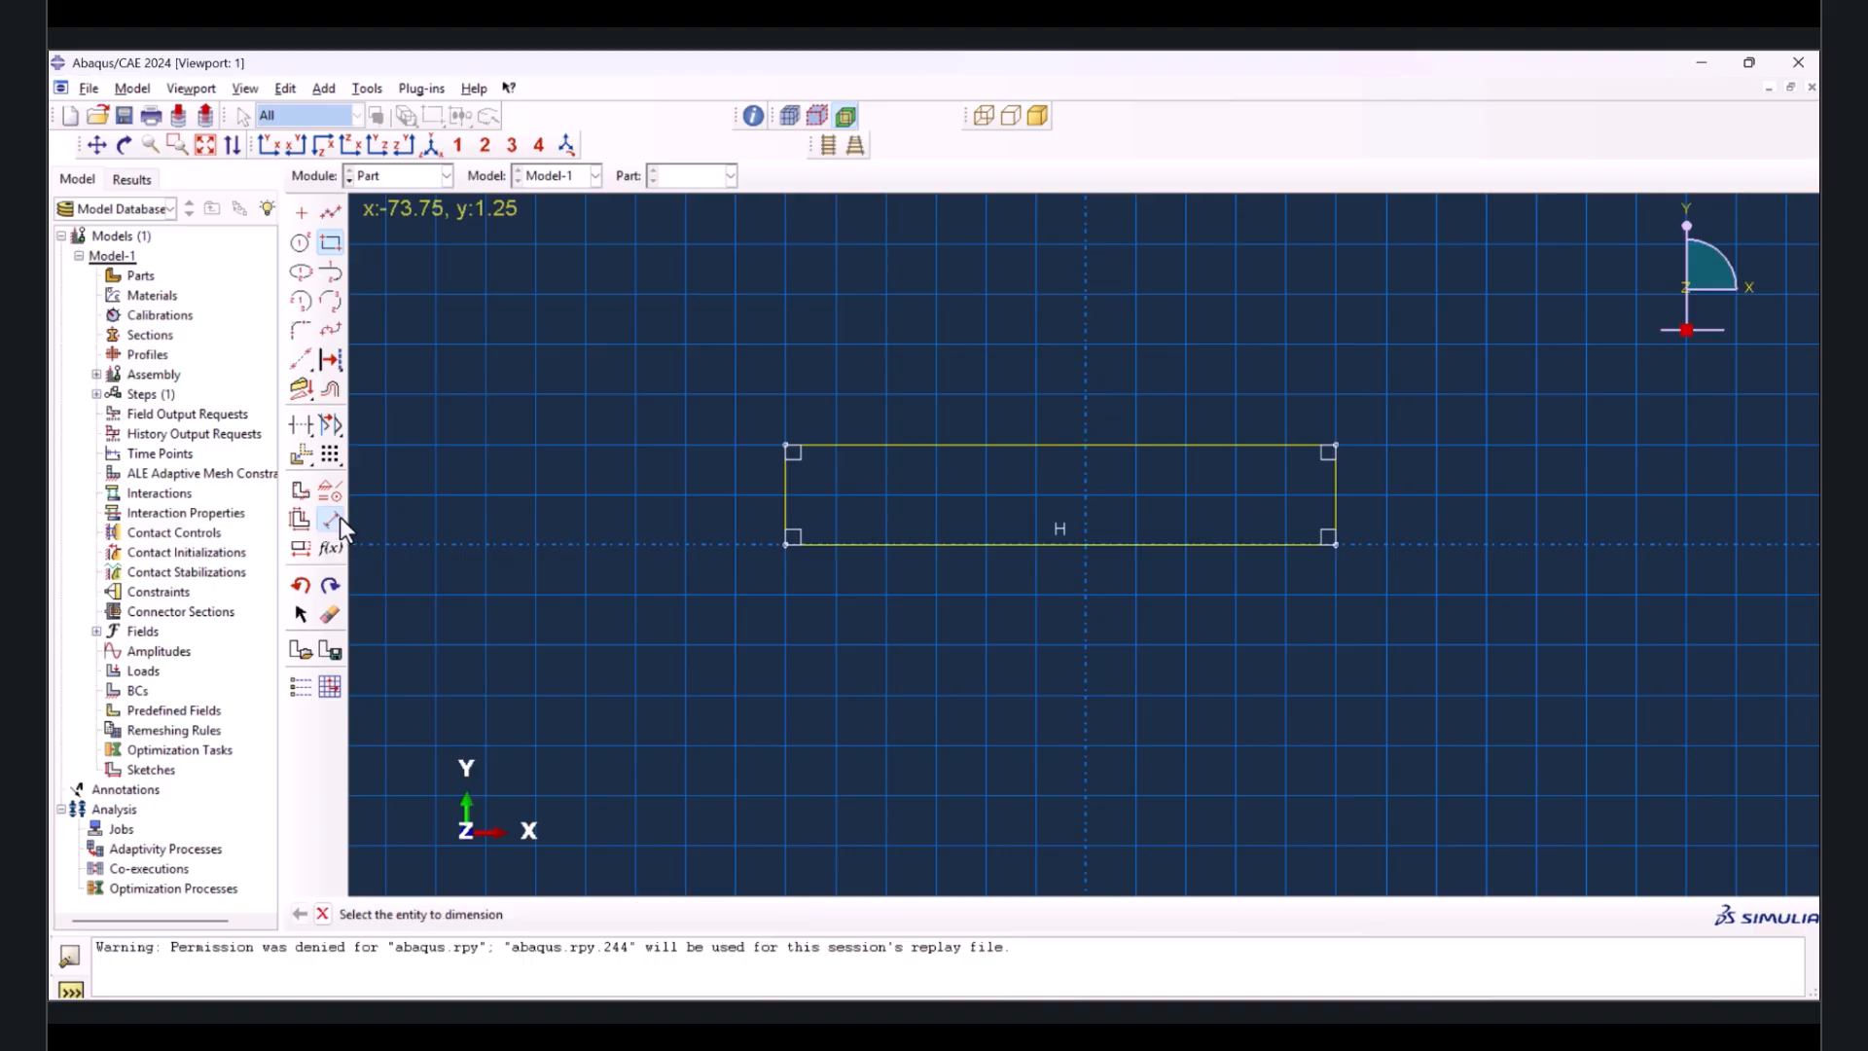
click(981, 447)
click(1000, 362)
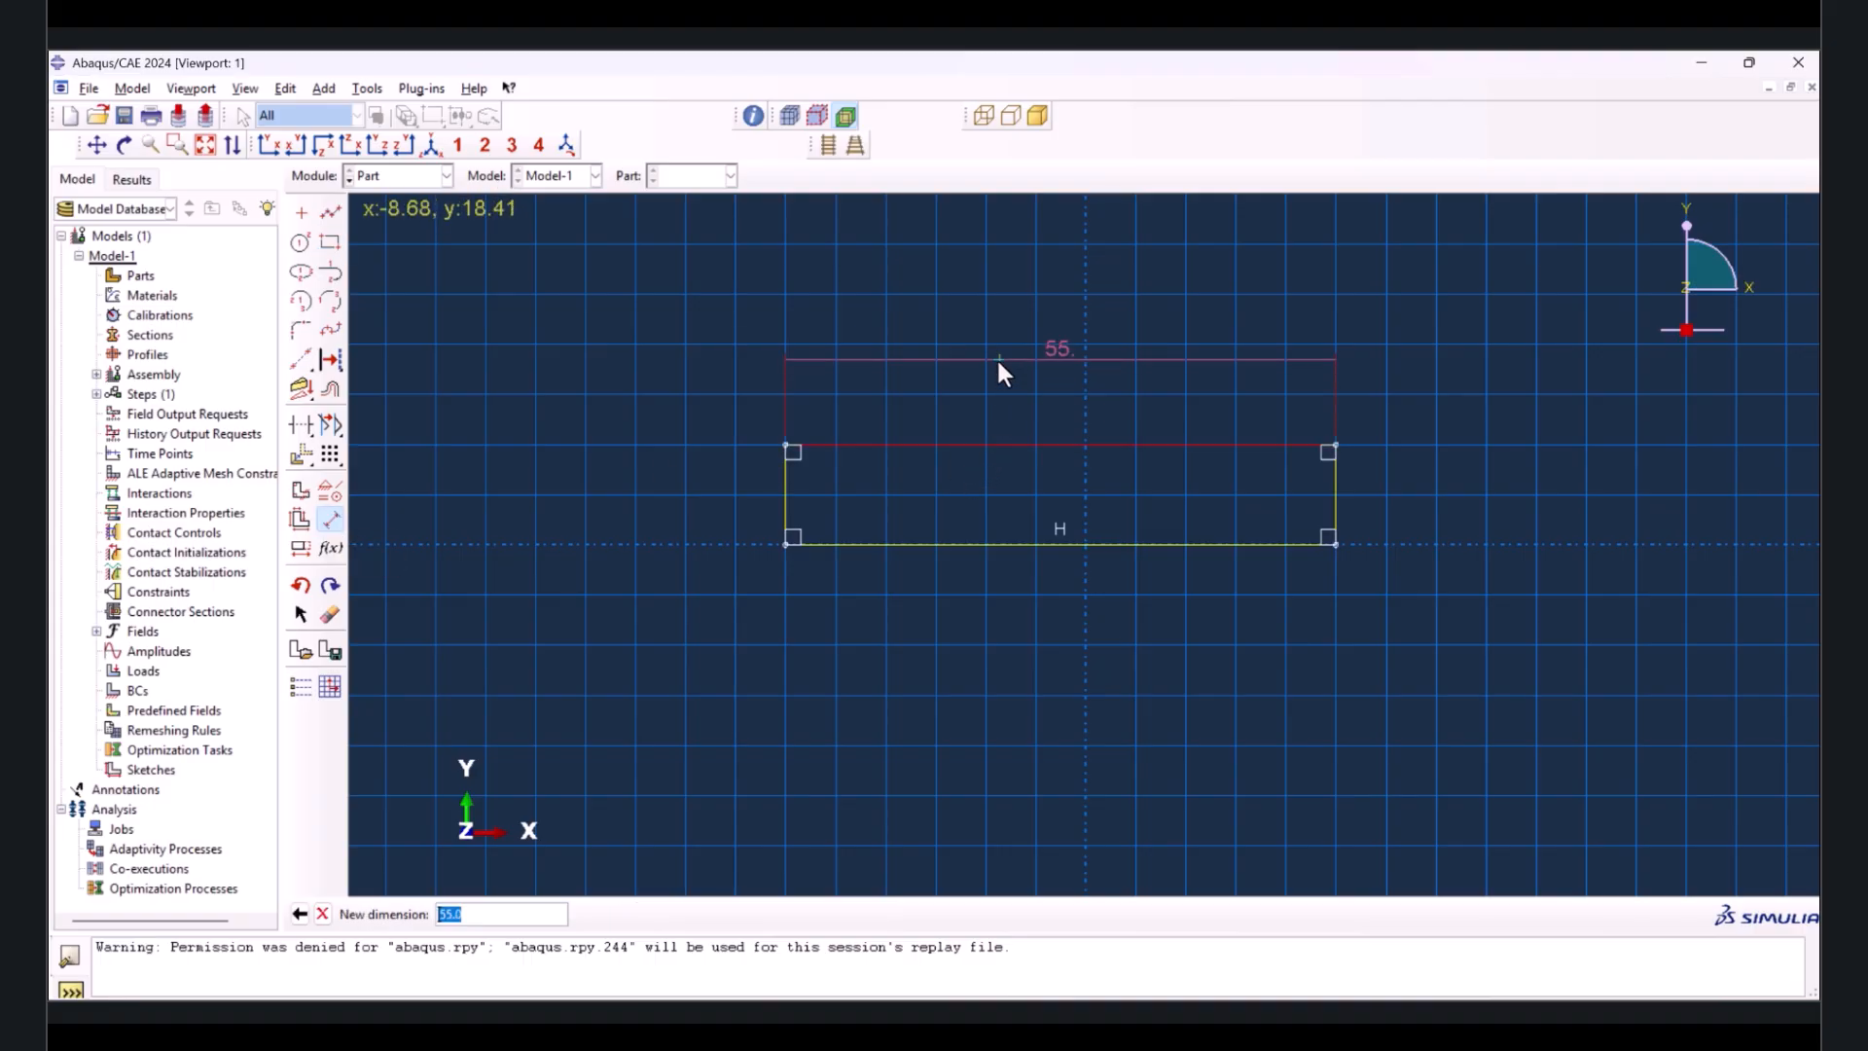
text(80)
key(Return)
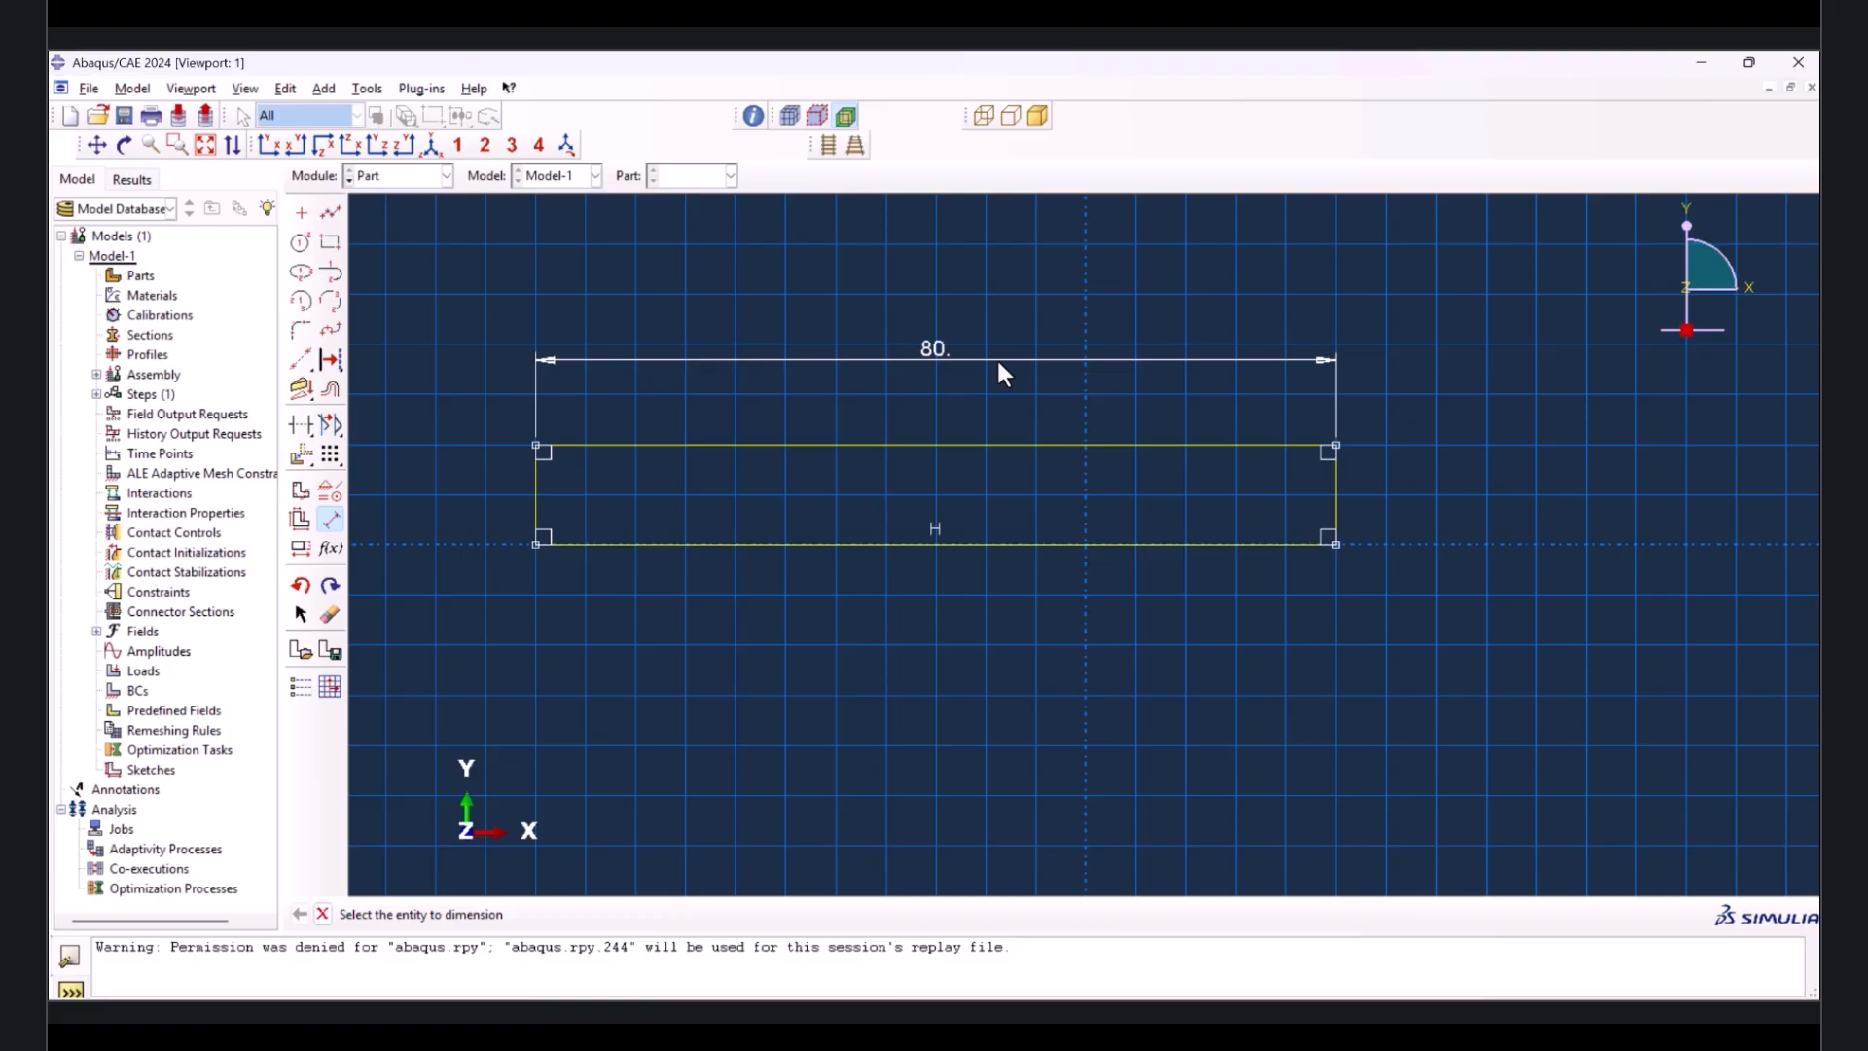
- Set the beam rectangle's height to 4 and extrude the profile to a depth of 8
click(535, 506)
click(492, 477)
text(4)
key(Return)
key(Escape)
middle_click(633, 654)
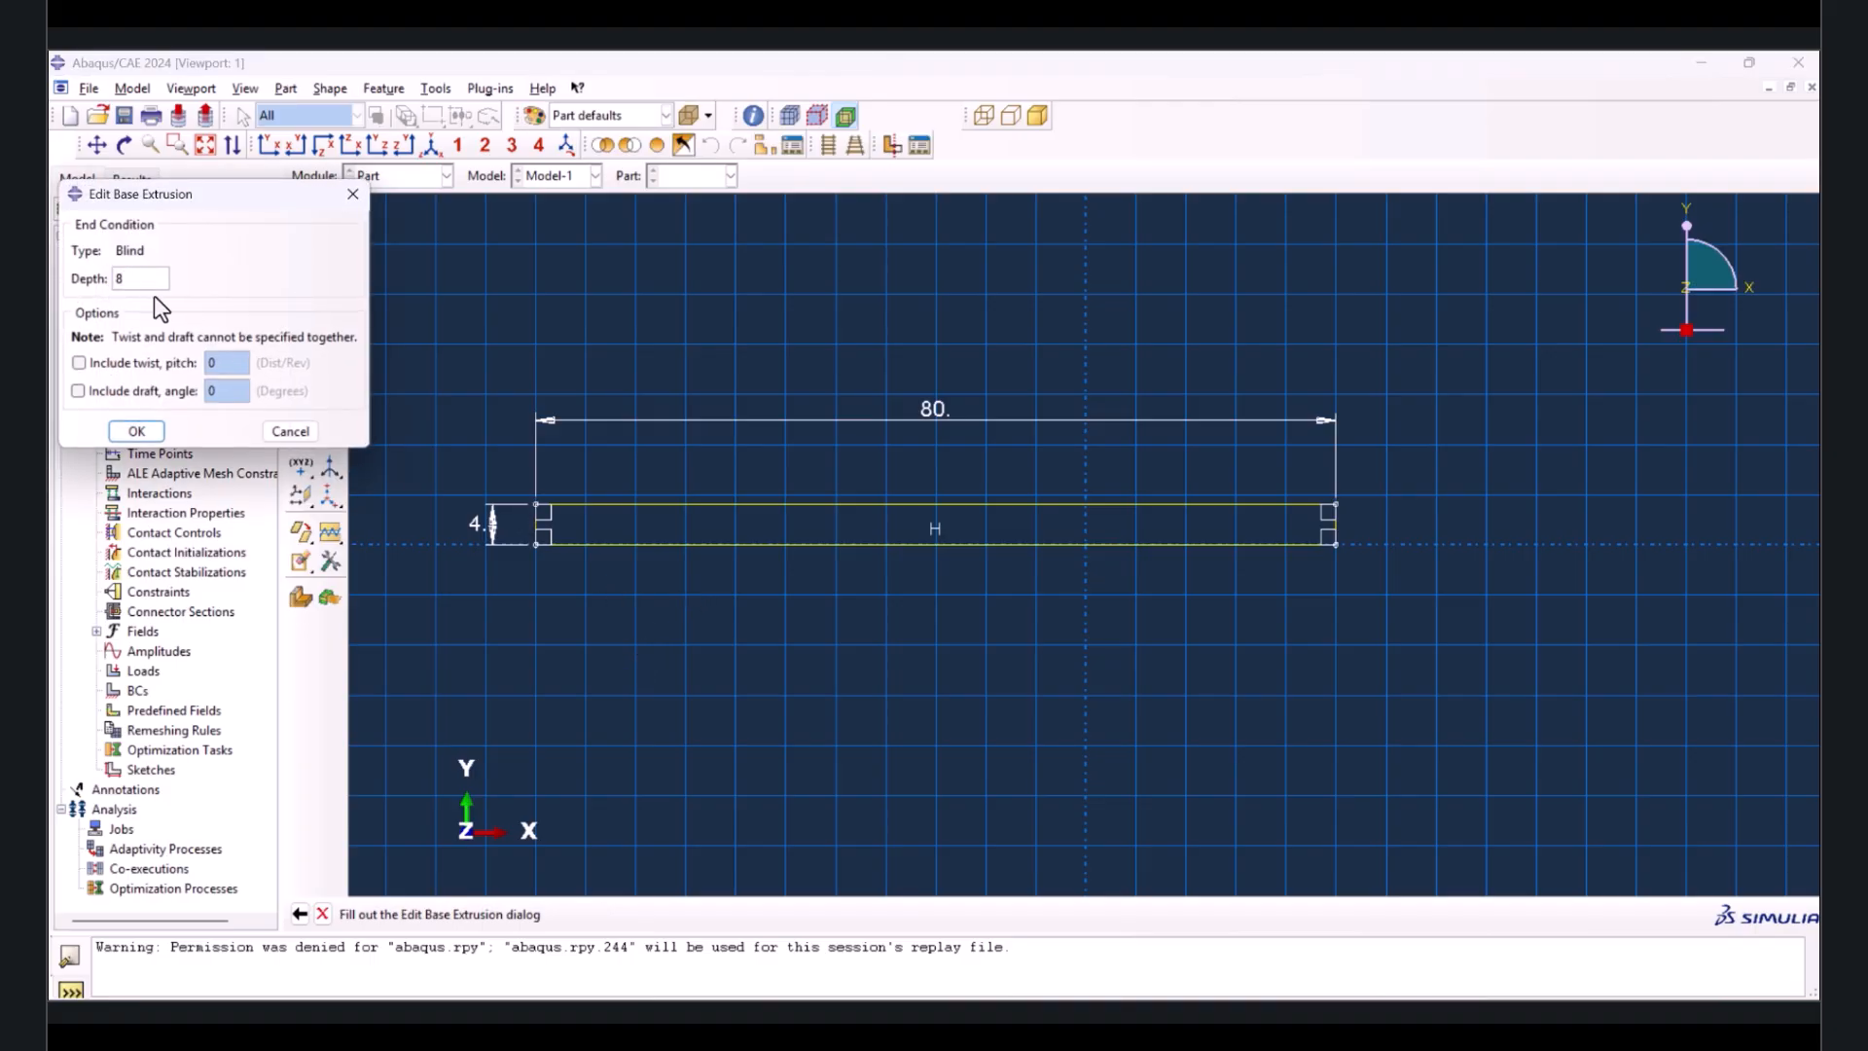
click(142, 434)
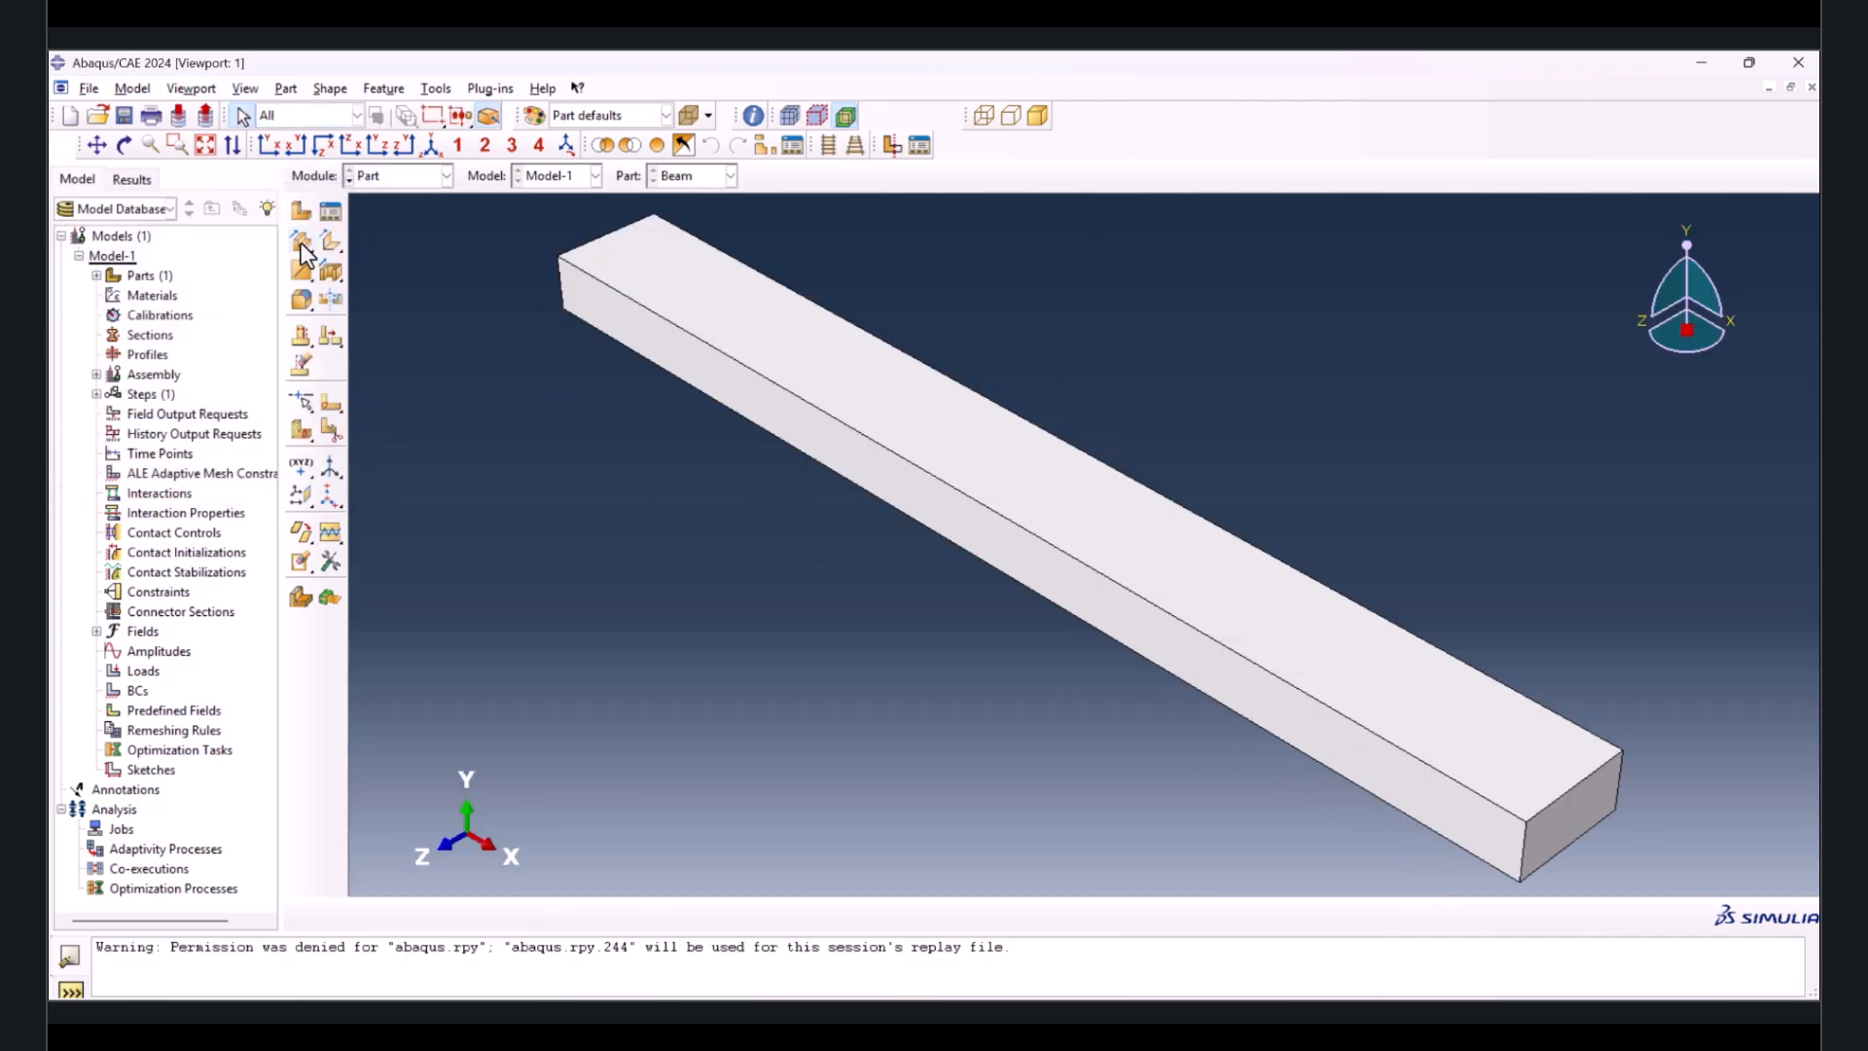
- Create a 3D discrete rigid solid extrusion part named Span with an approximate size of 200
click(297, 212)
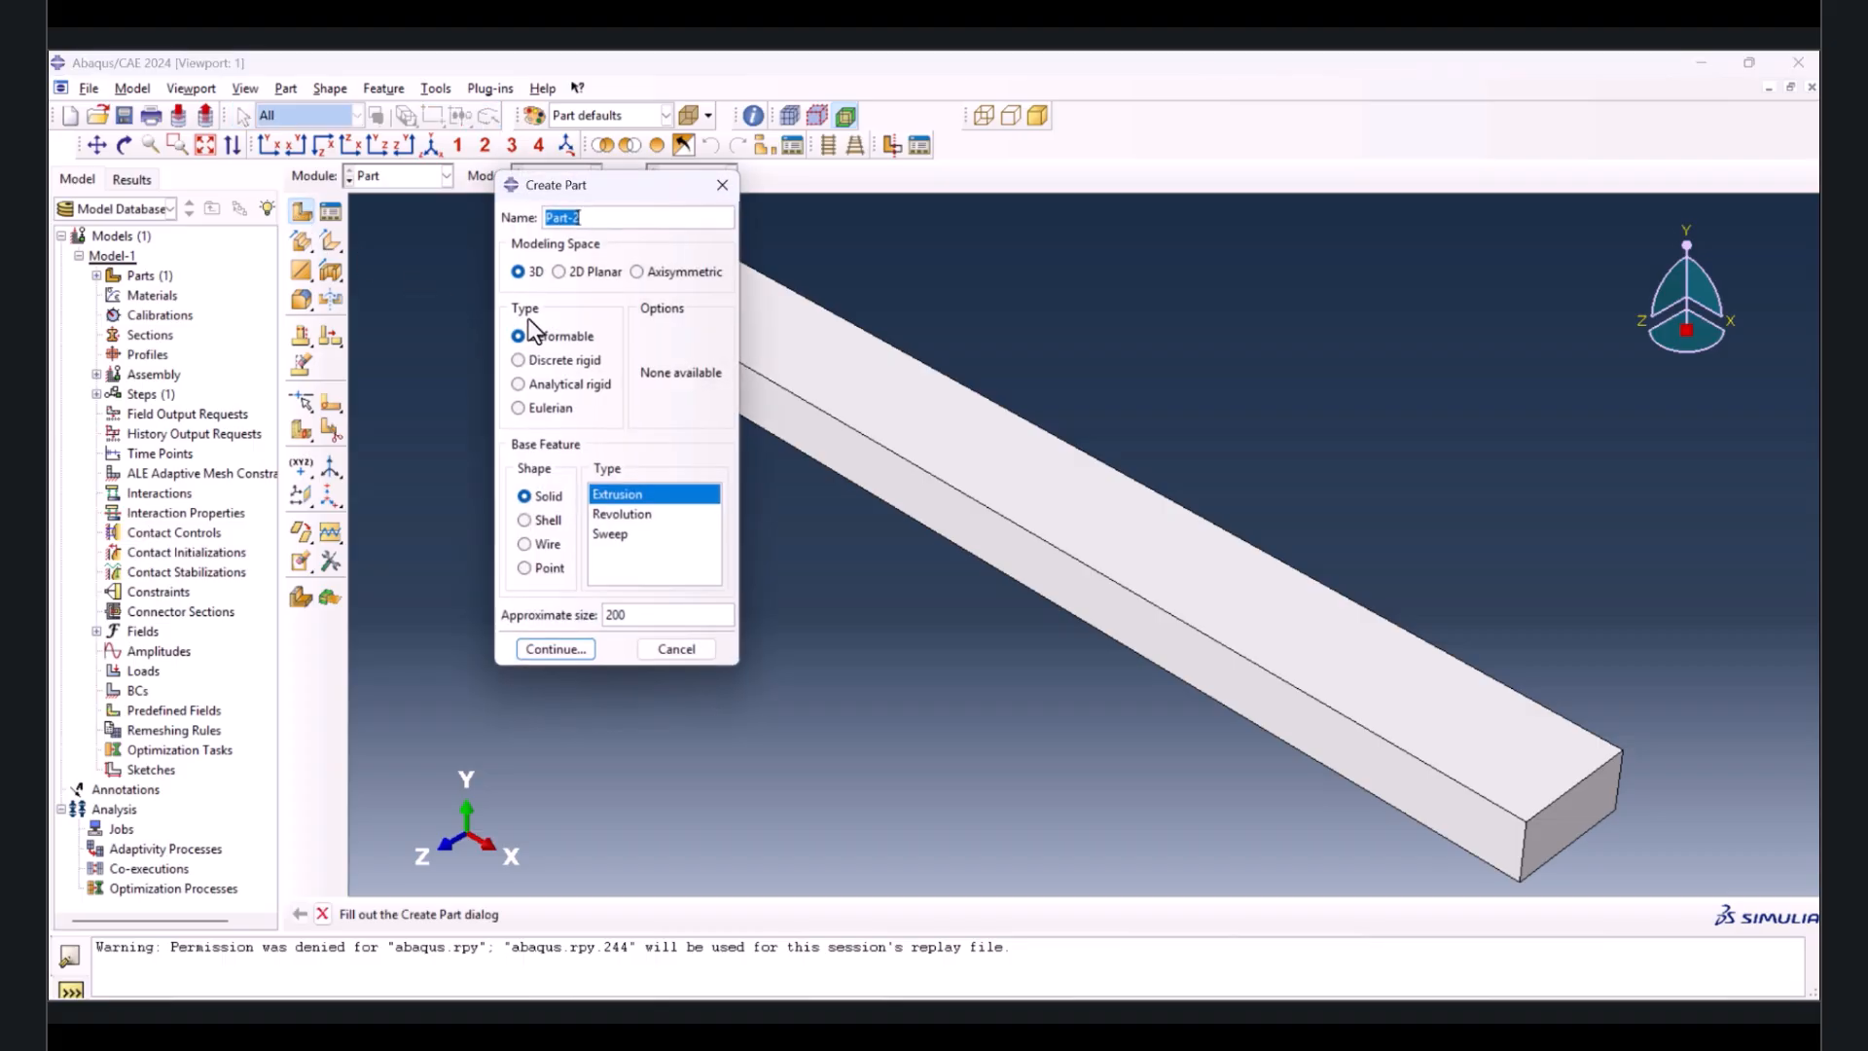
text(Span)
click(550, 361)
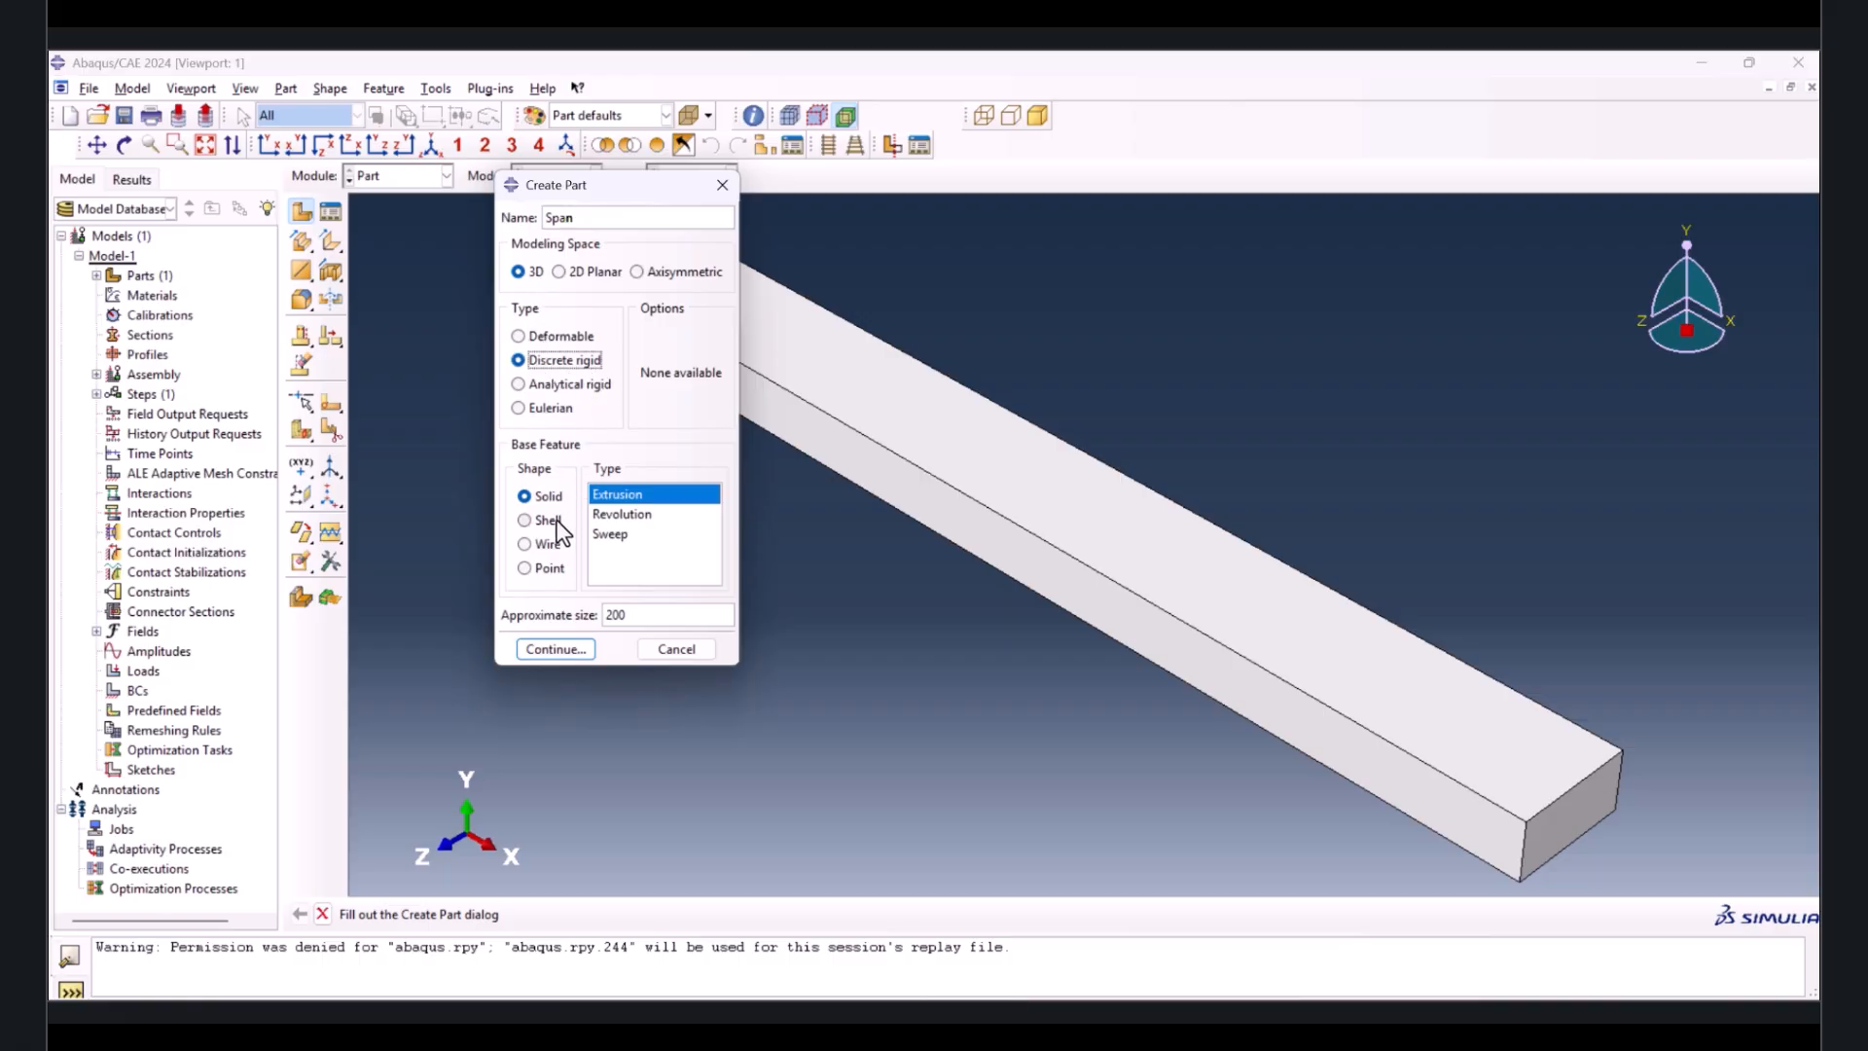
click(576, 649)
- Sketch a rectangle about 20 by 15 units for the Span profile, with its lower-right corner at the origin
click(336, 240)
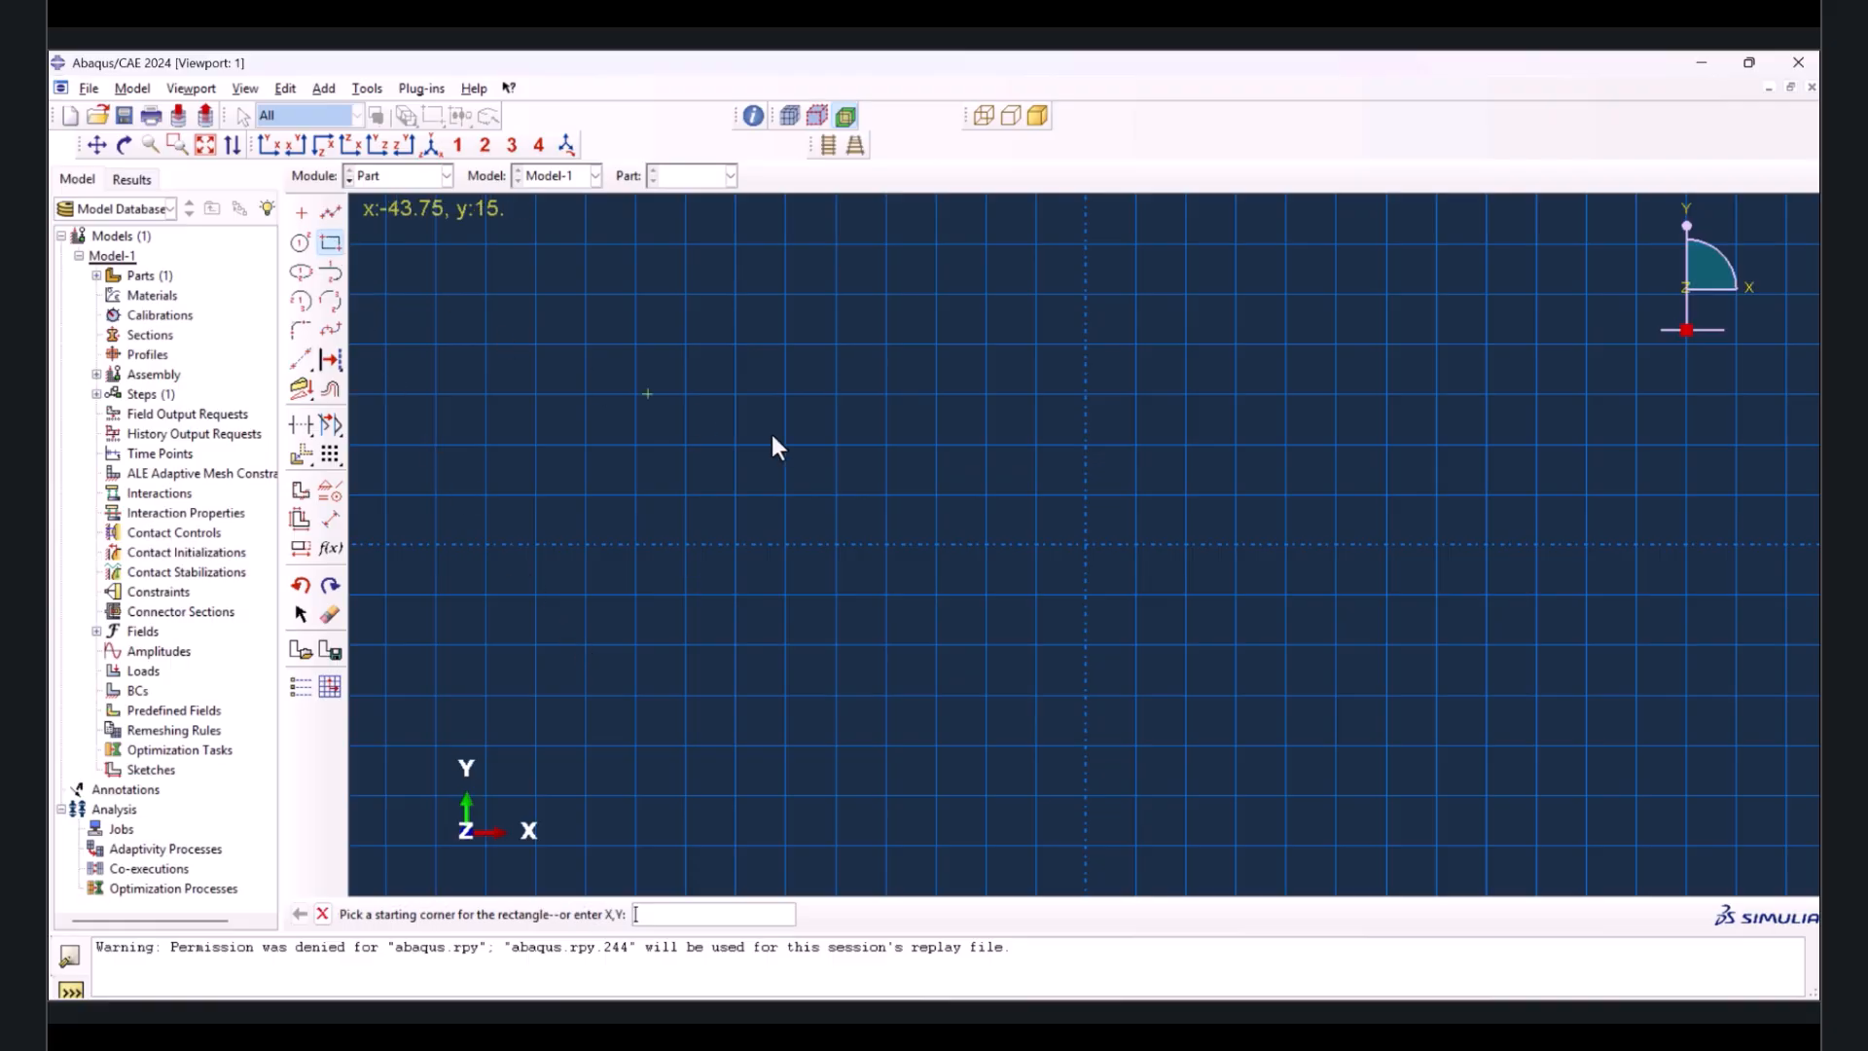
click(887, 394)
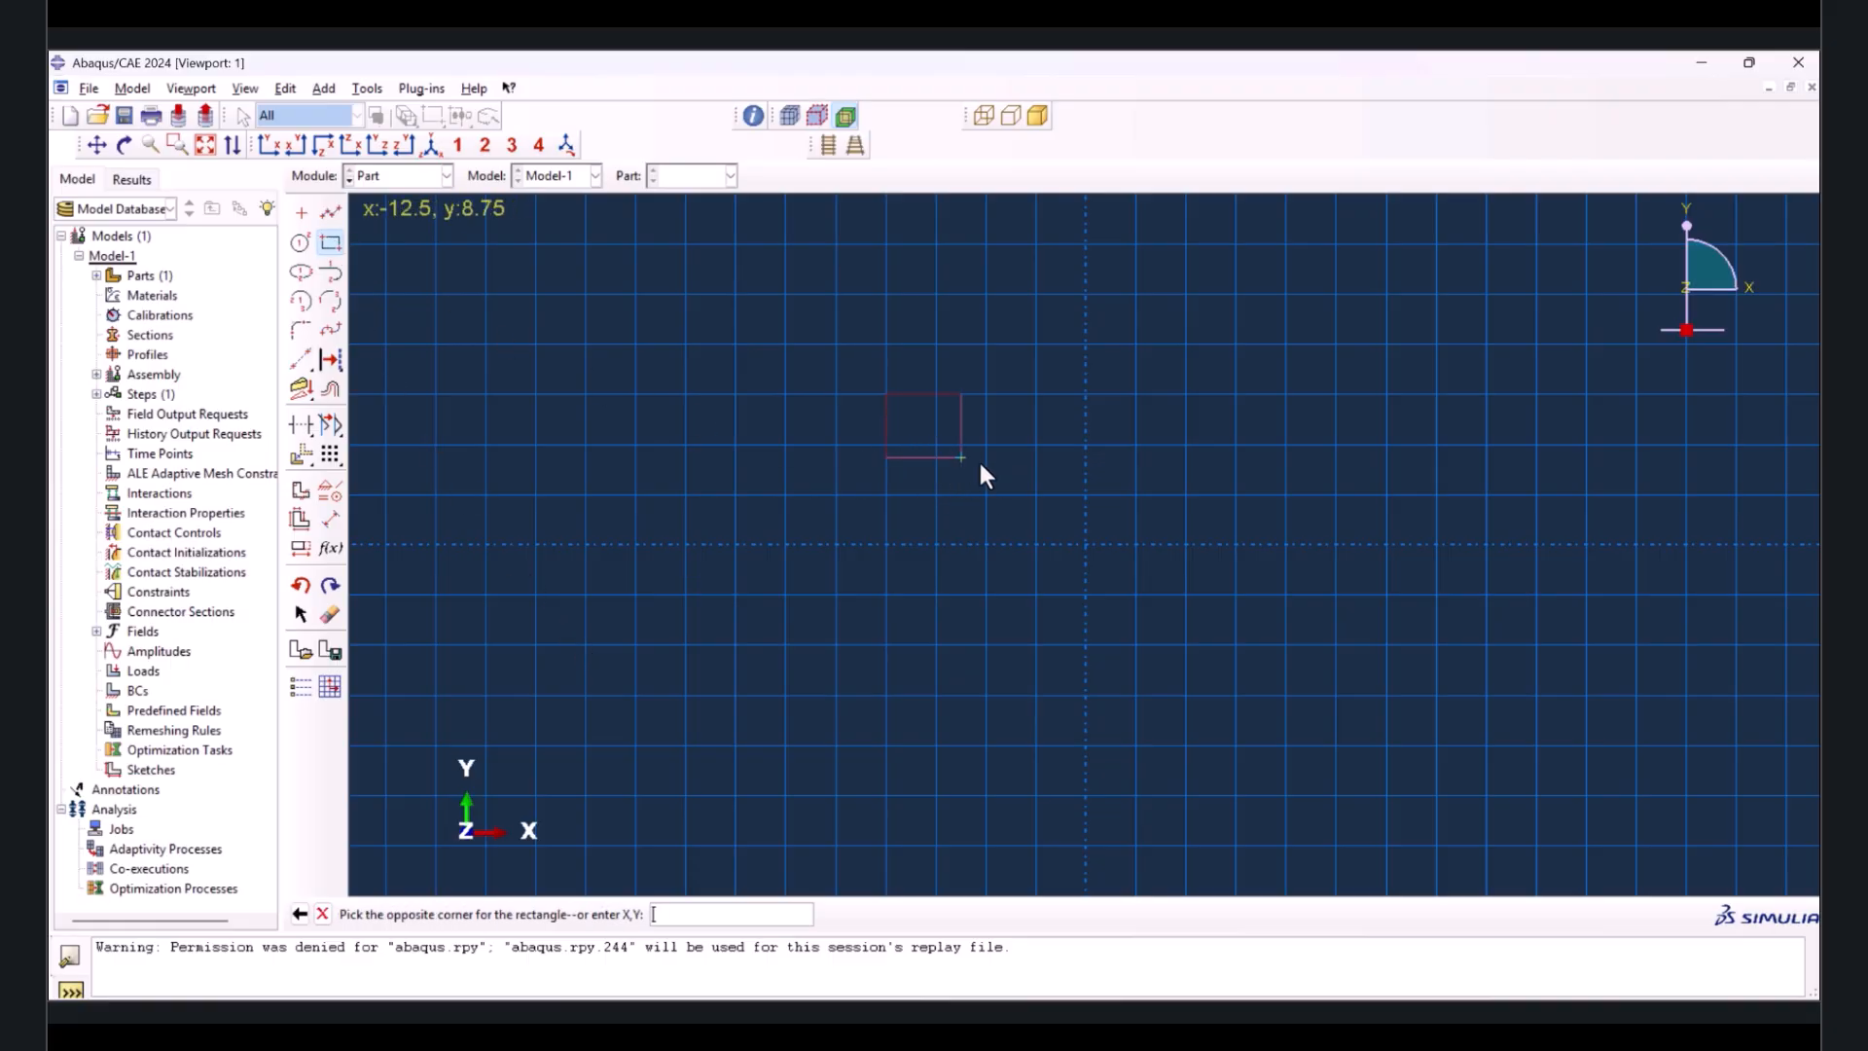
click(1086, 543)
key(Escape)
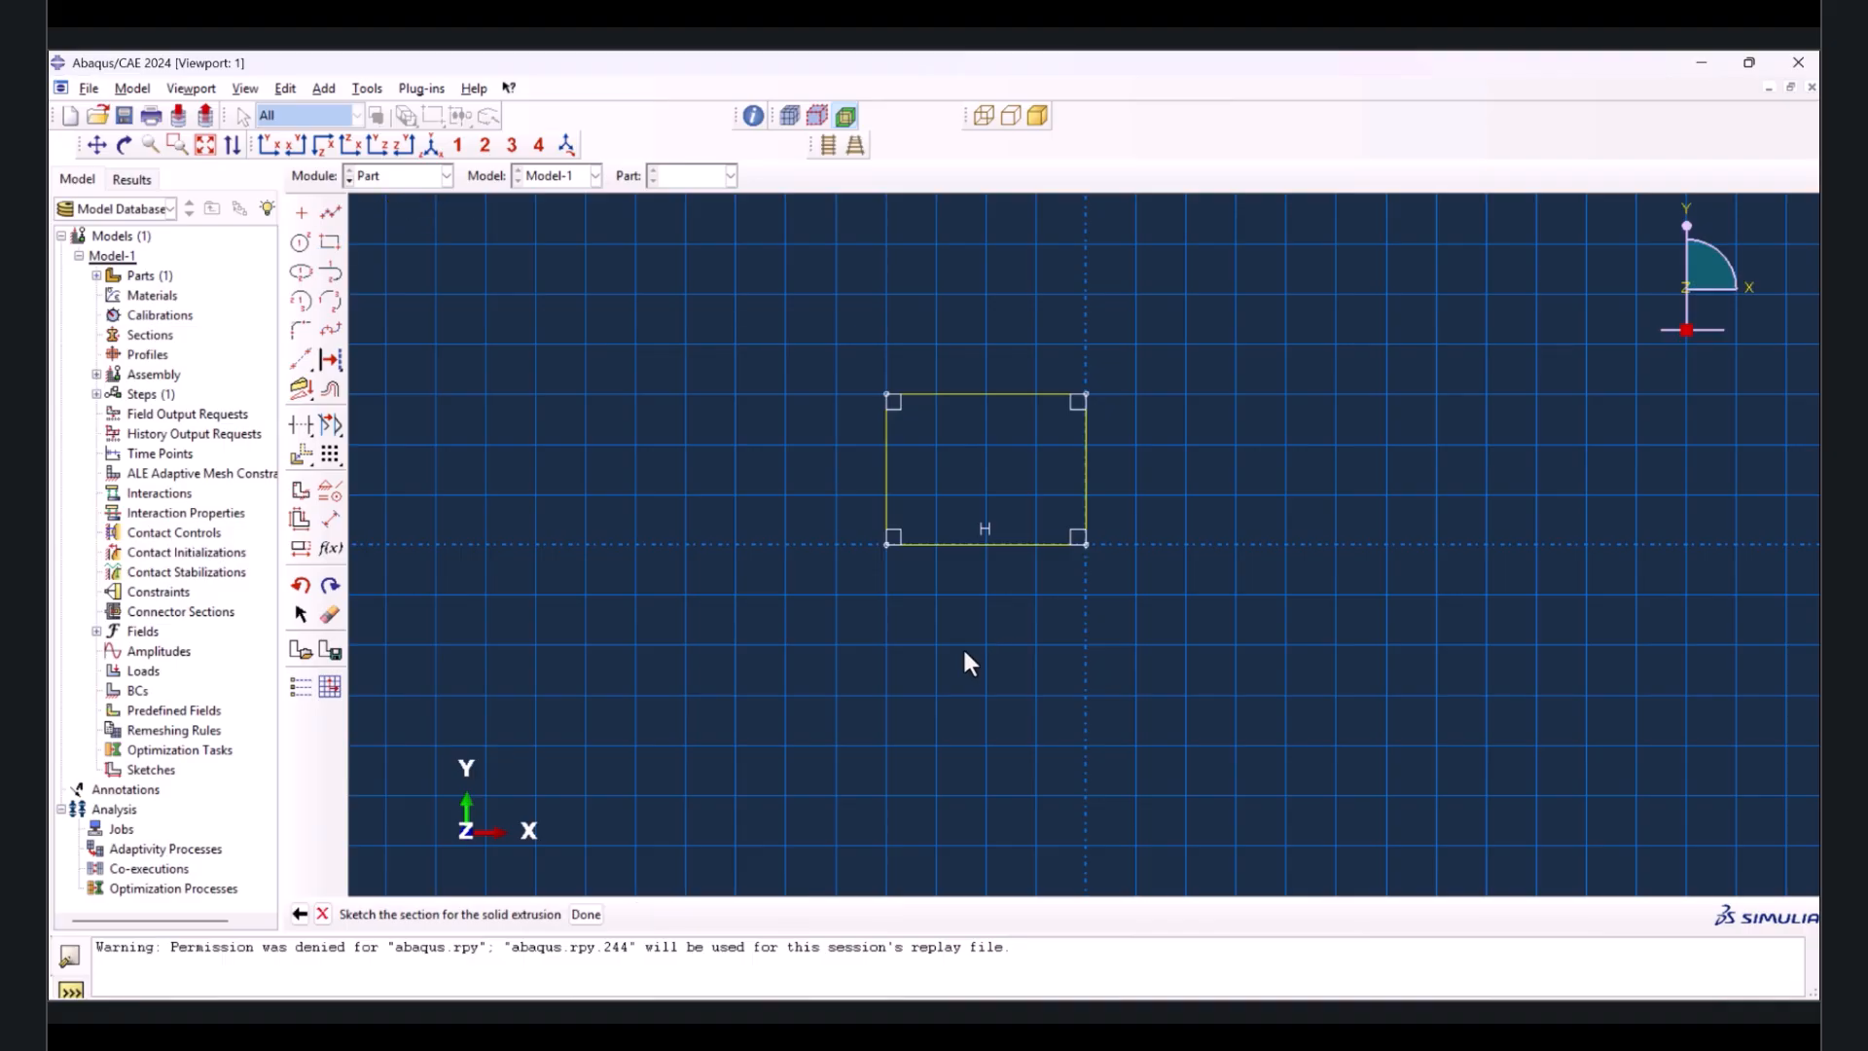
- Dimension the Span rectangle to a width of 8 and a height of 4
click(331, 520)
click(973, 394)
click(996, 319)
text(8)
key(Return)
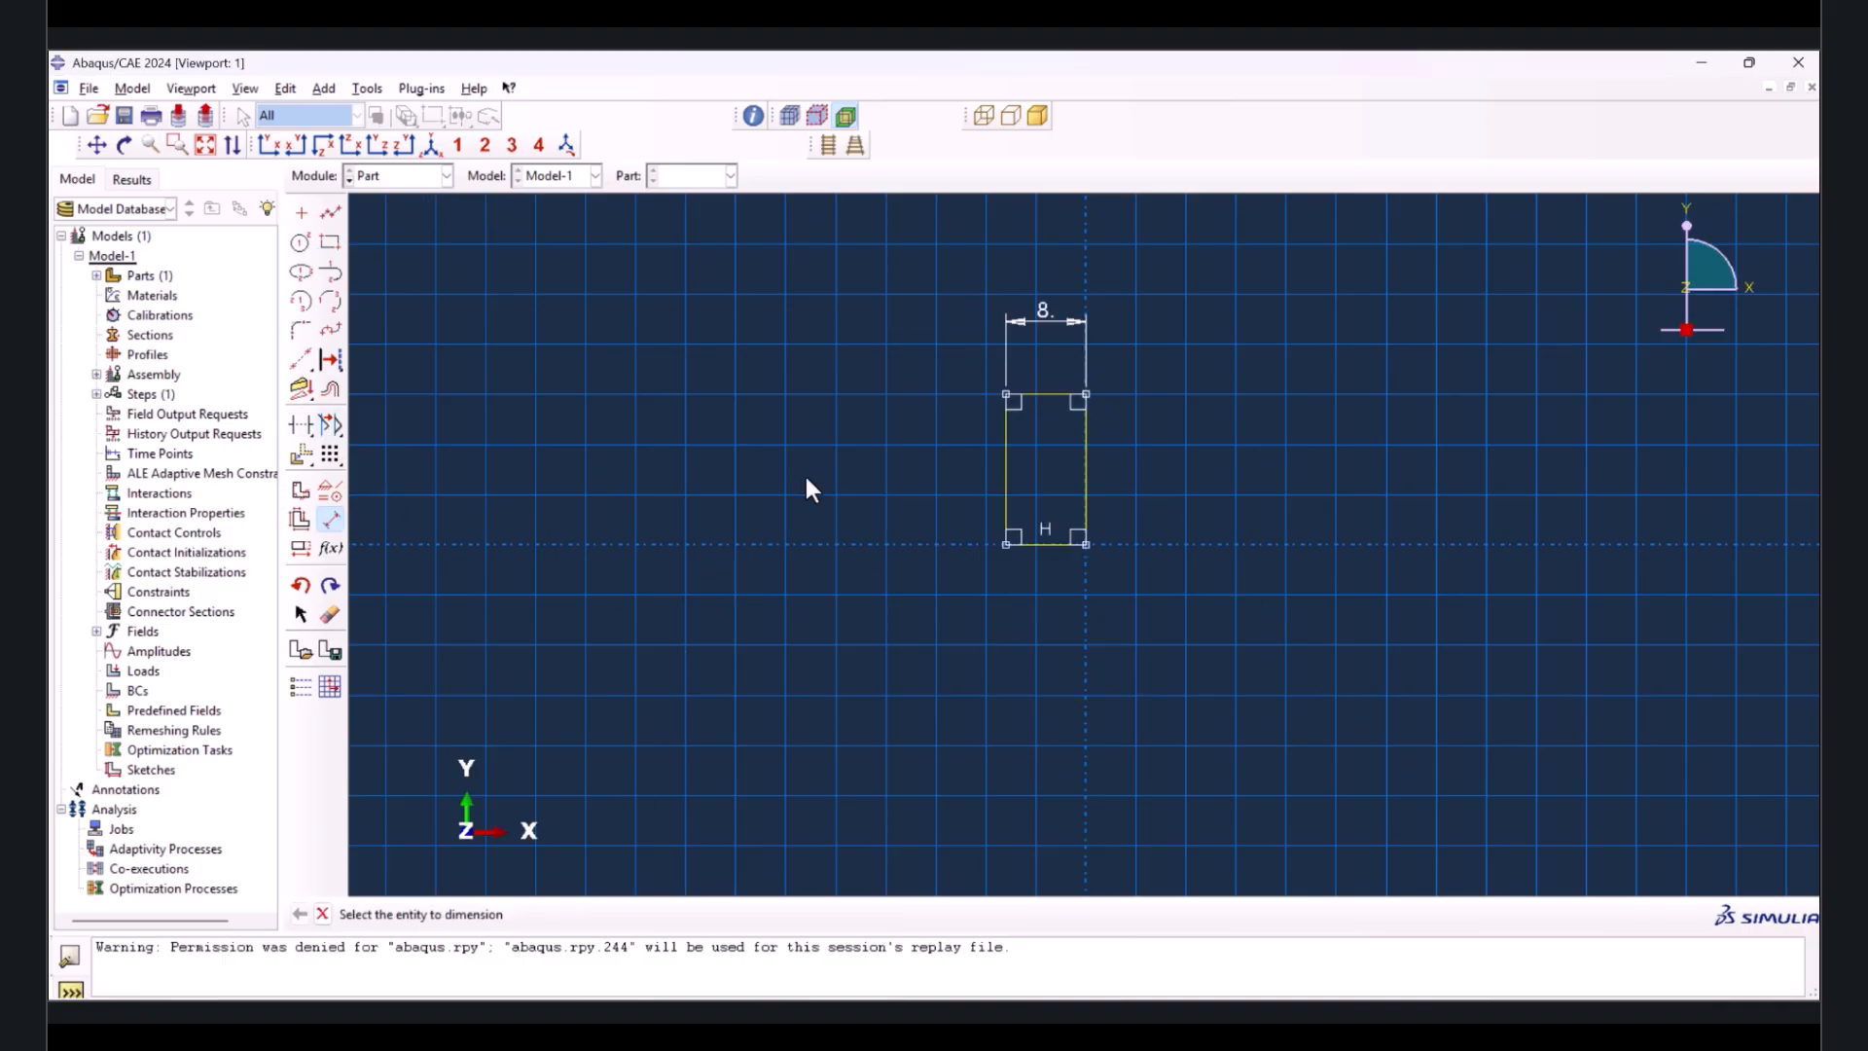
click(1003, 457)
click(922, 461)
text(4)
key(Return)
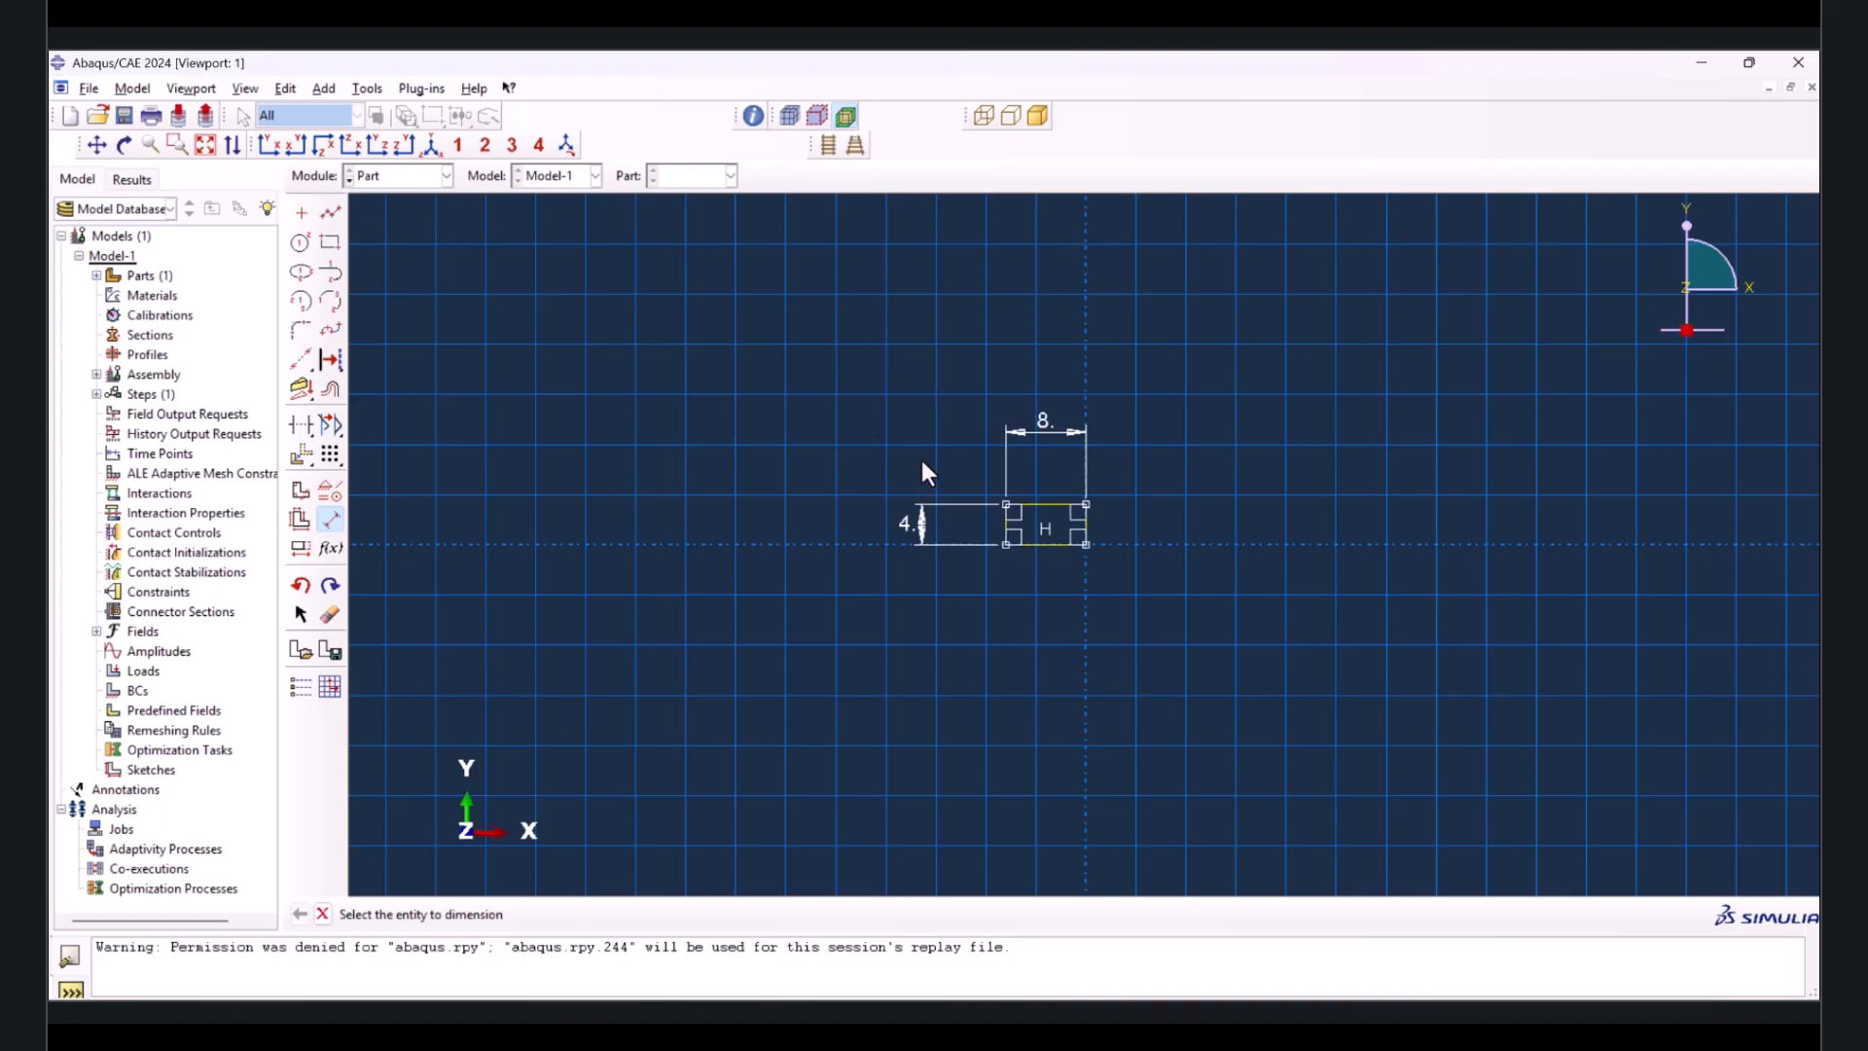
key(Escape)
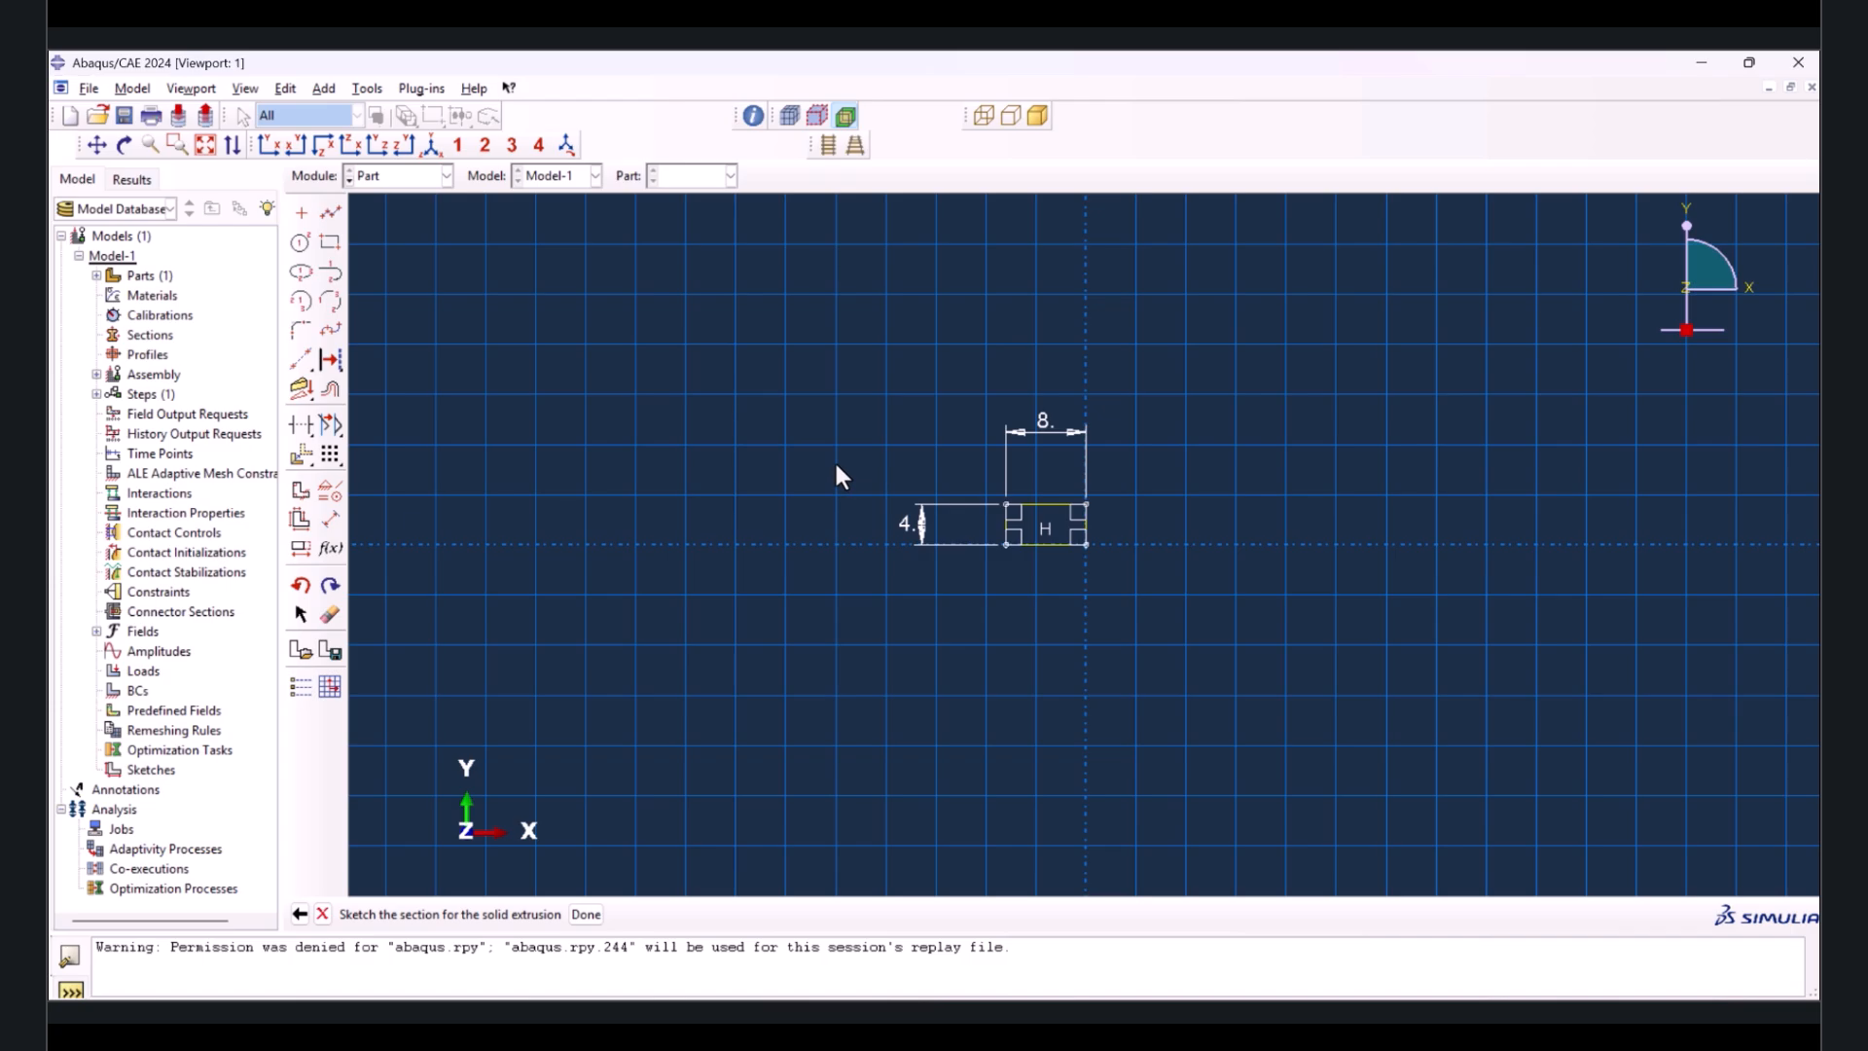
- Finish the Span sketch and extrude the profile to a depth of 8
middle_click(837, 474)
text(8)
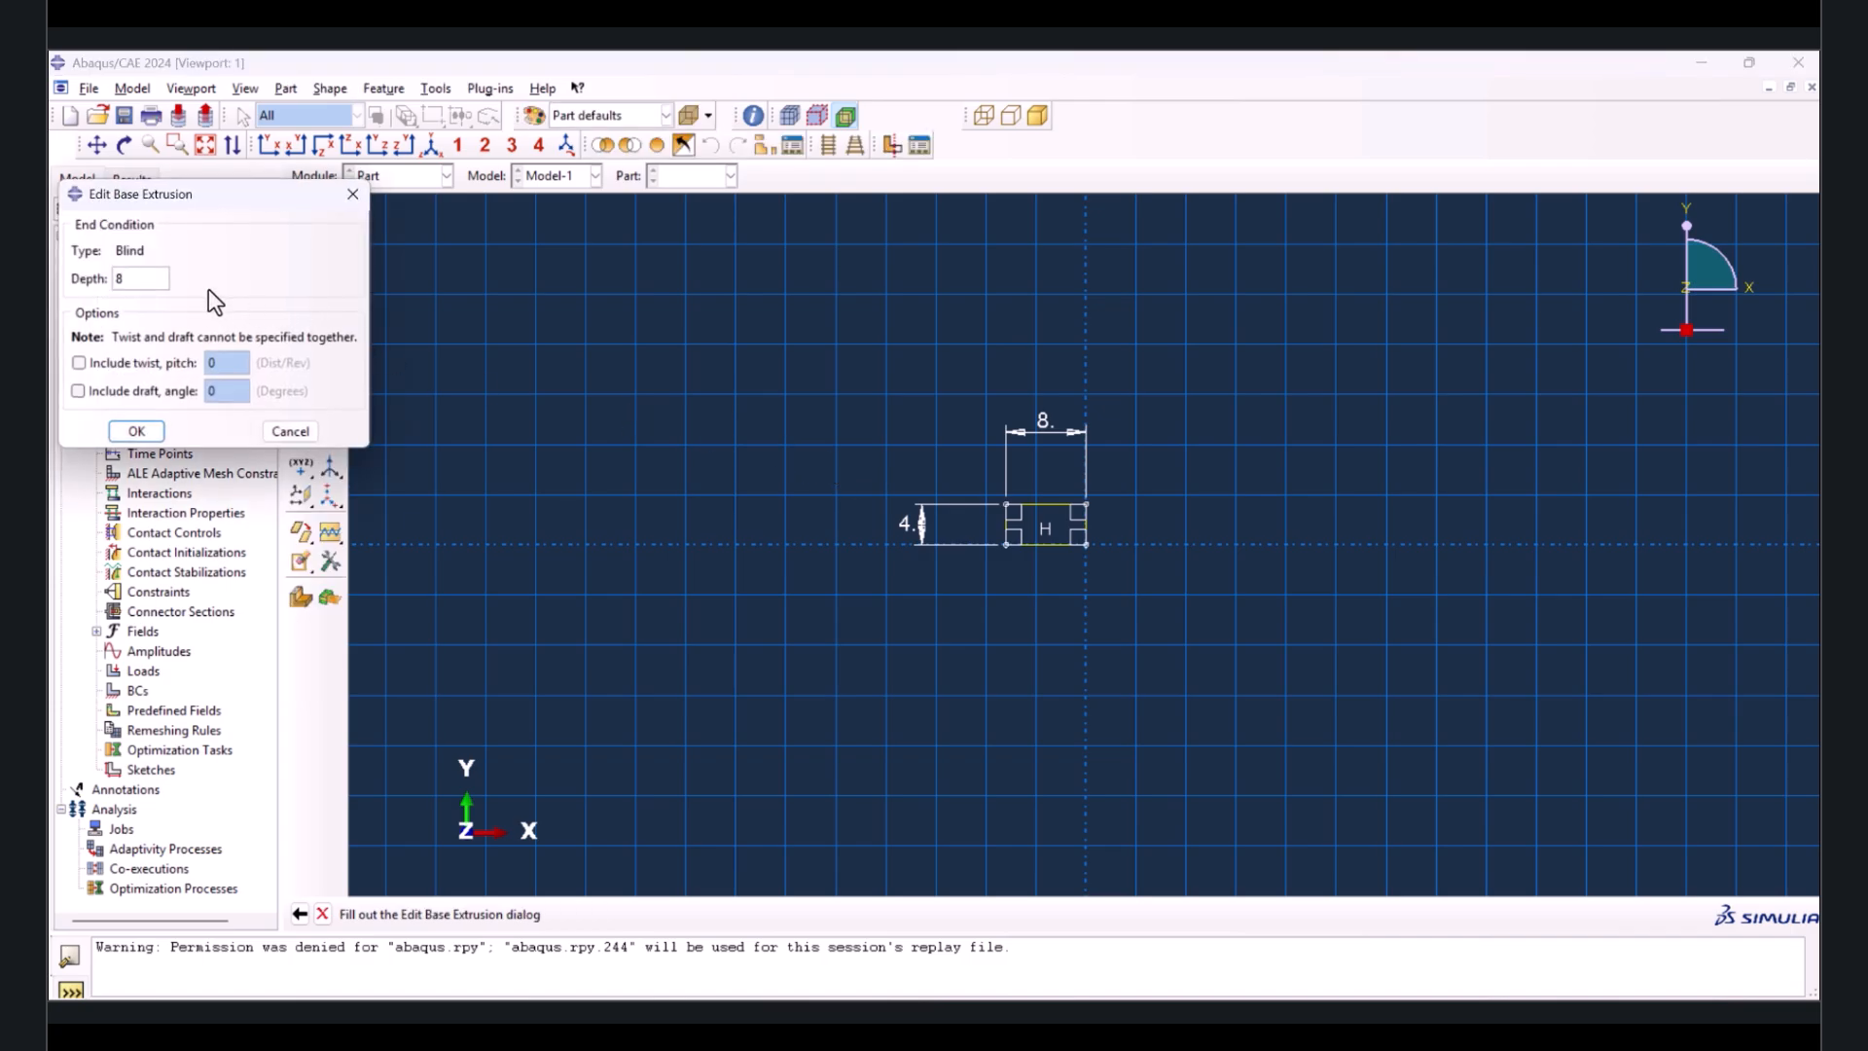
click(142, 430)
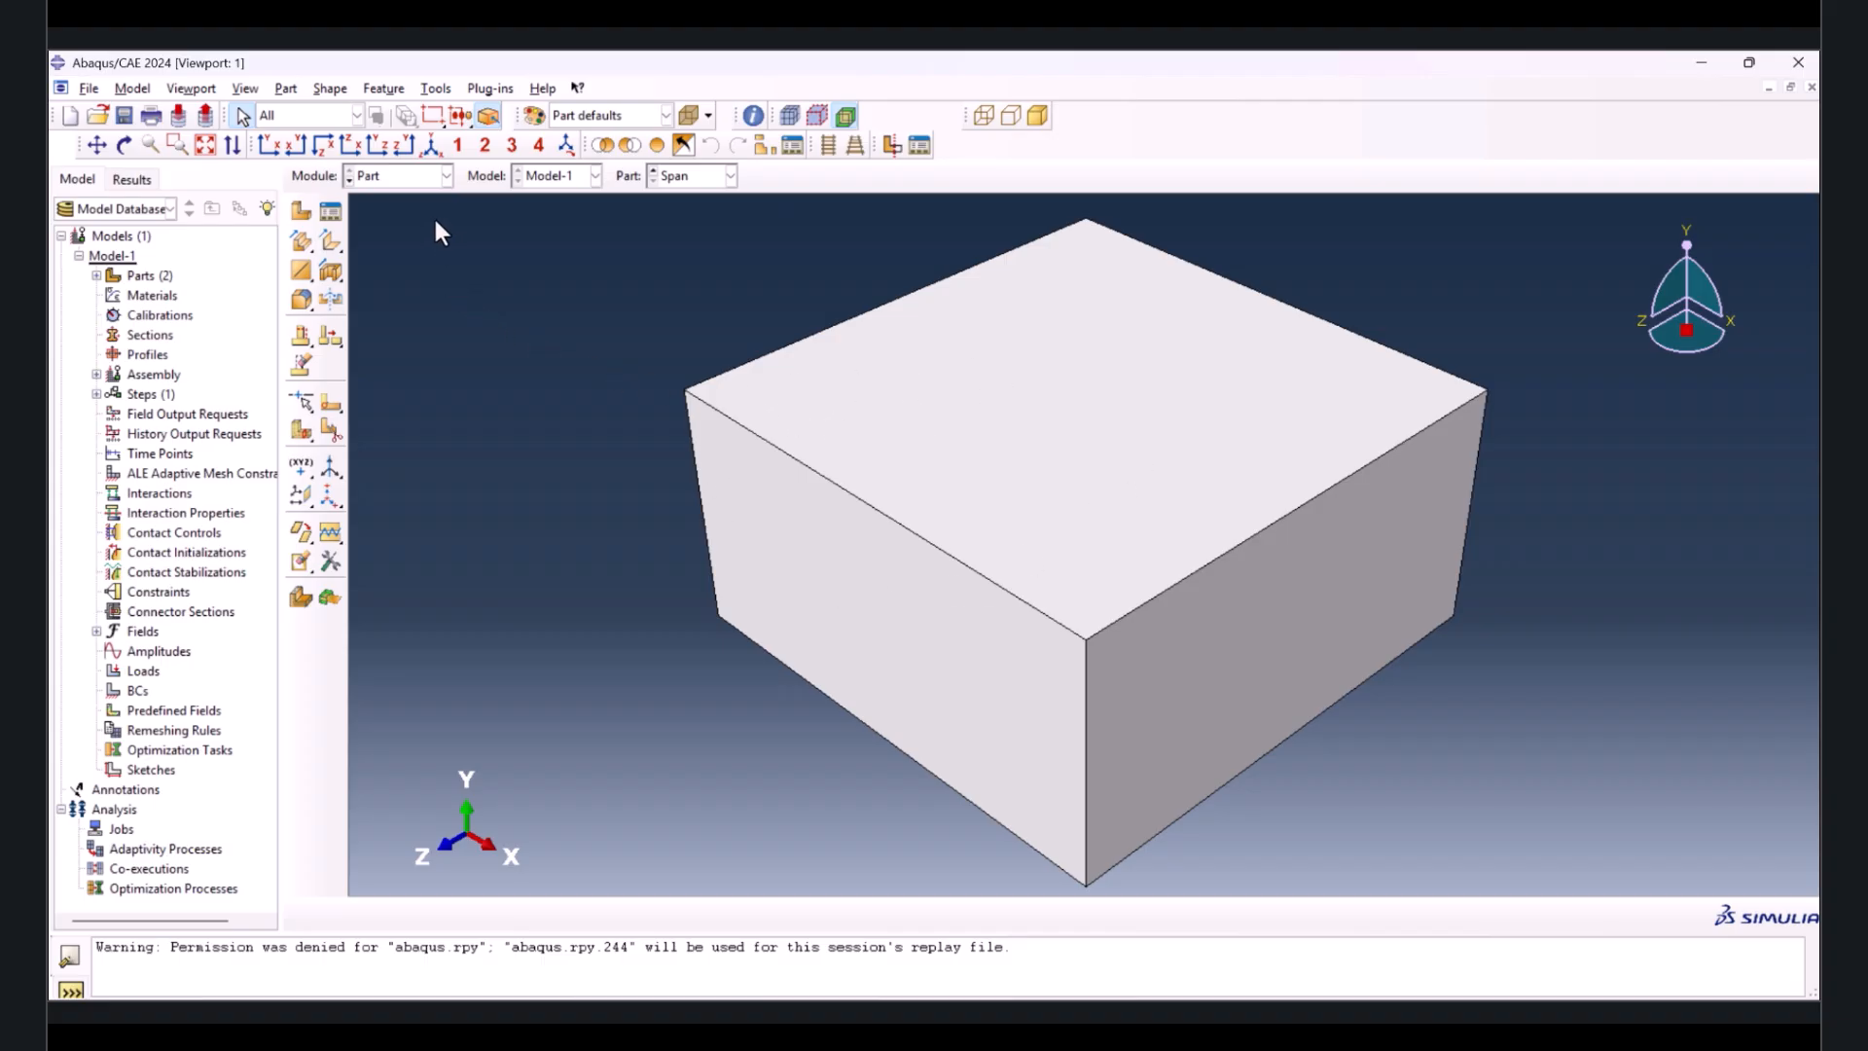
- Create a 3D deformable shell extrusion part named crack with an approximate size of 200
click(299, 212)
text(crack)
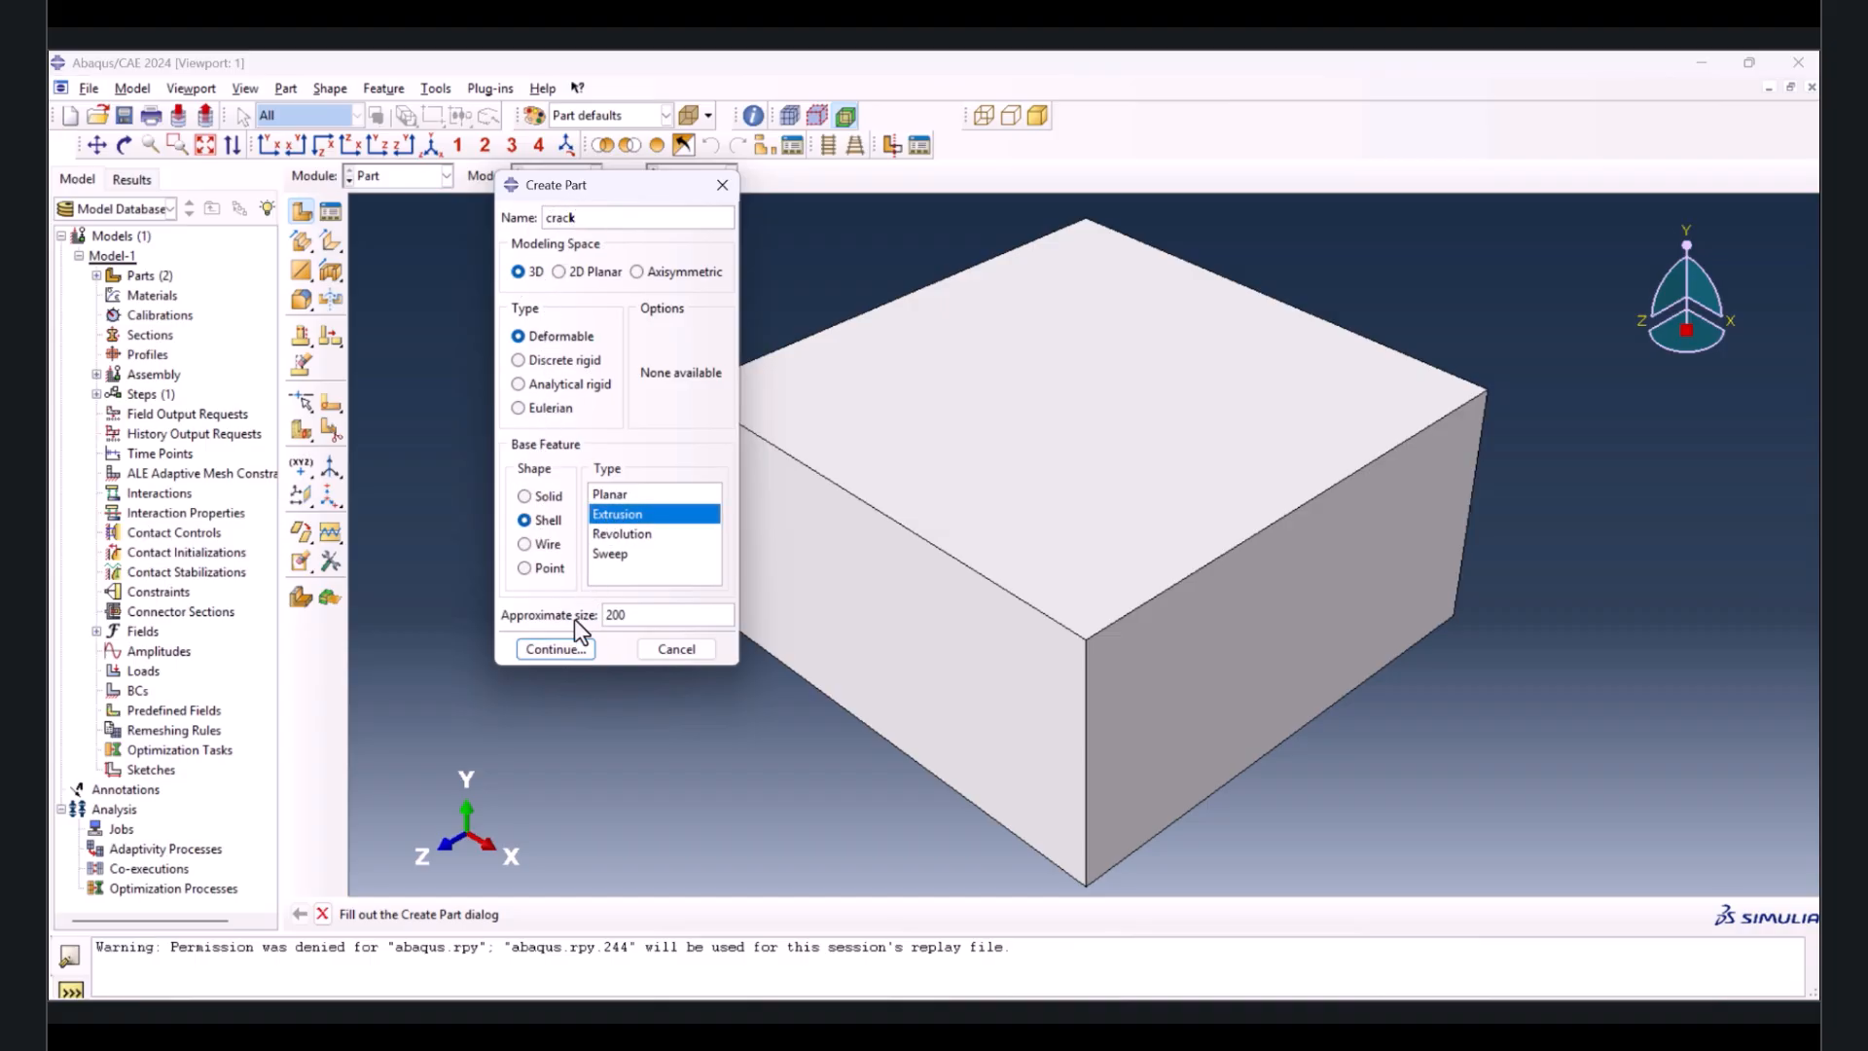
click(568, 646)
- Sketch a vertical line about 15 units long upward from the origin for the crack profile
click(331, 212)
key(Escape)
click(330, 212)
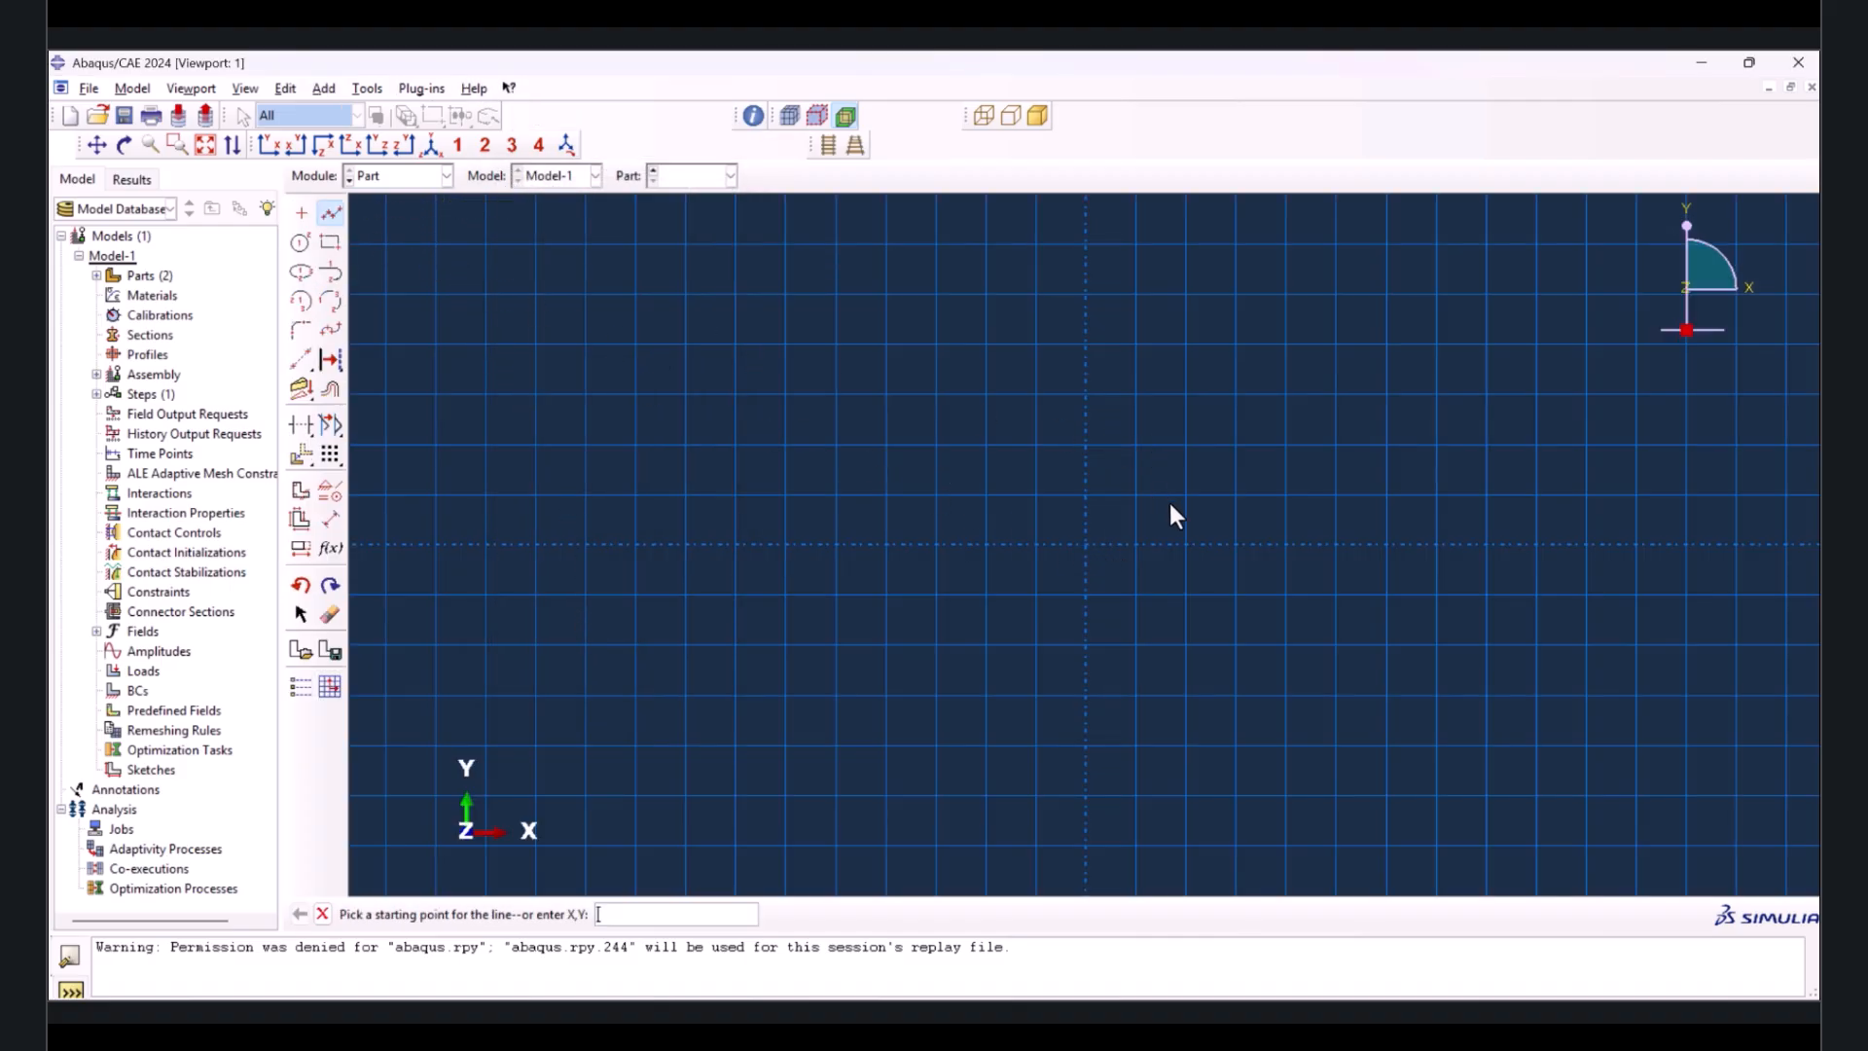
click(1085, 544)
click(1086, 393)
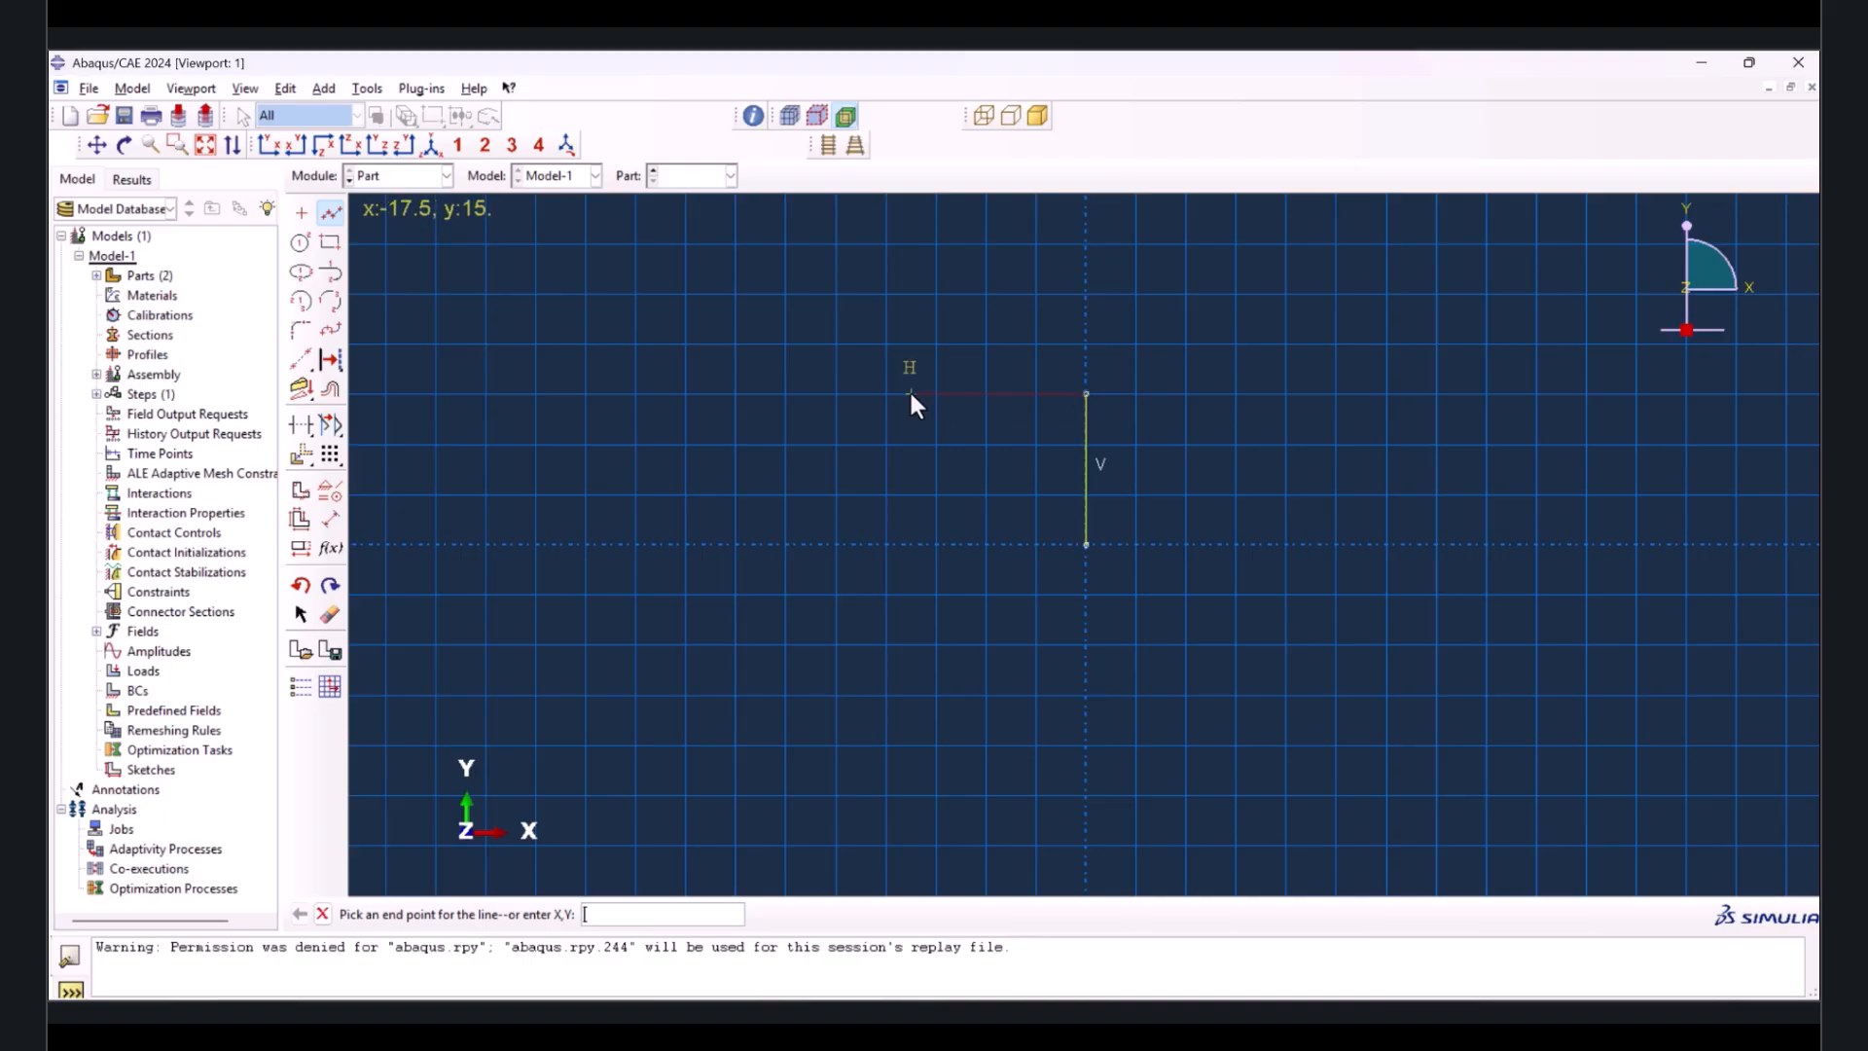
key(Escape)
- Dimension the vertical crack line and set its length to 1
click(331, 519)
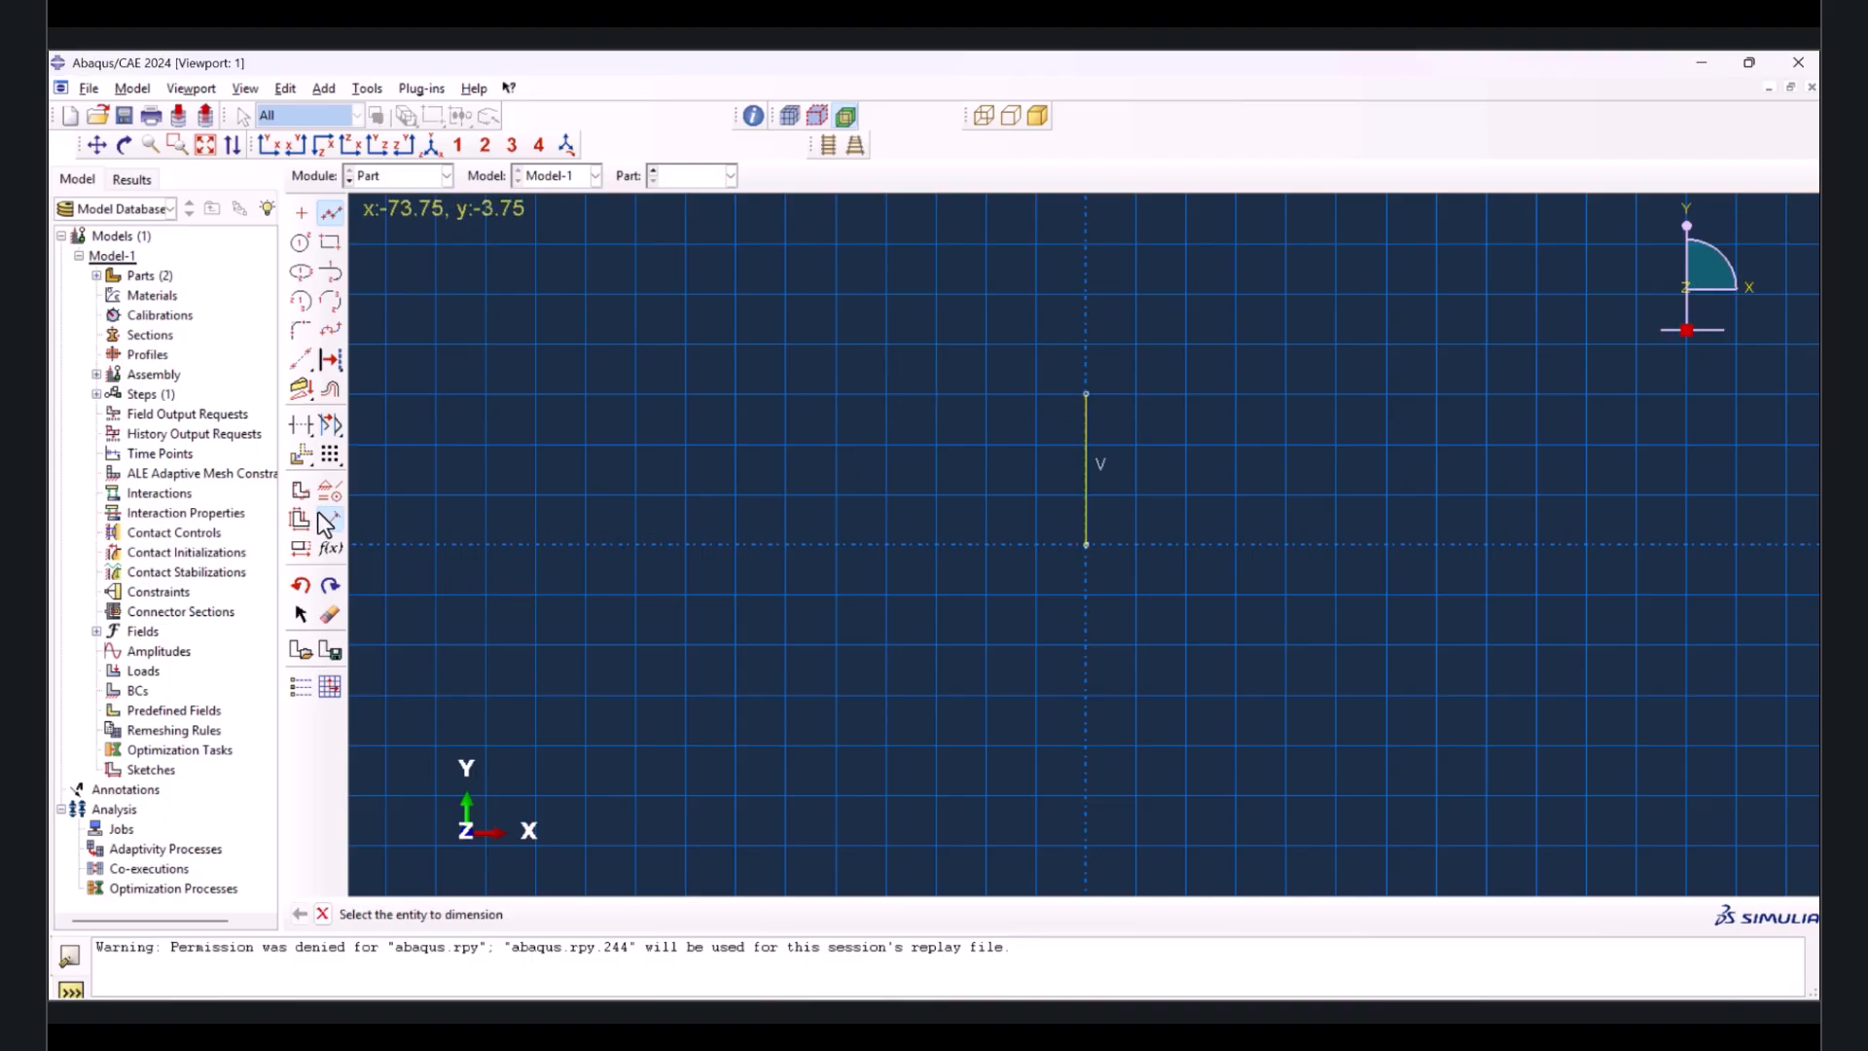
click(1085, 441)
click(972, 438)
text(1)
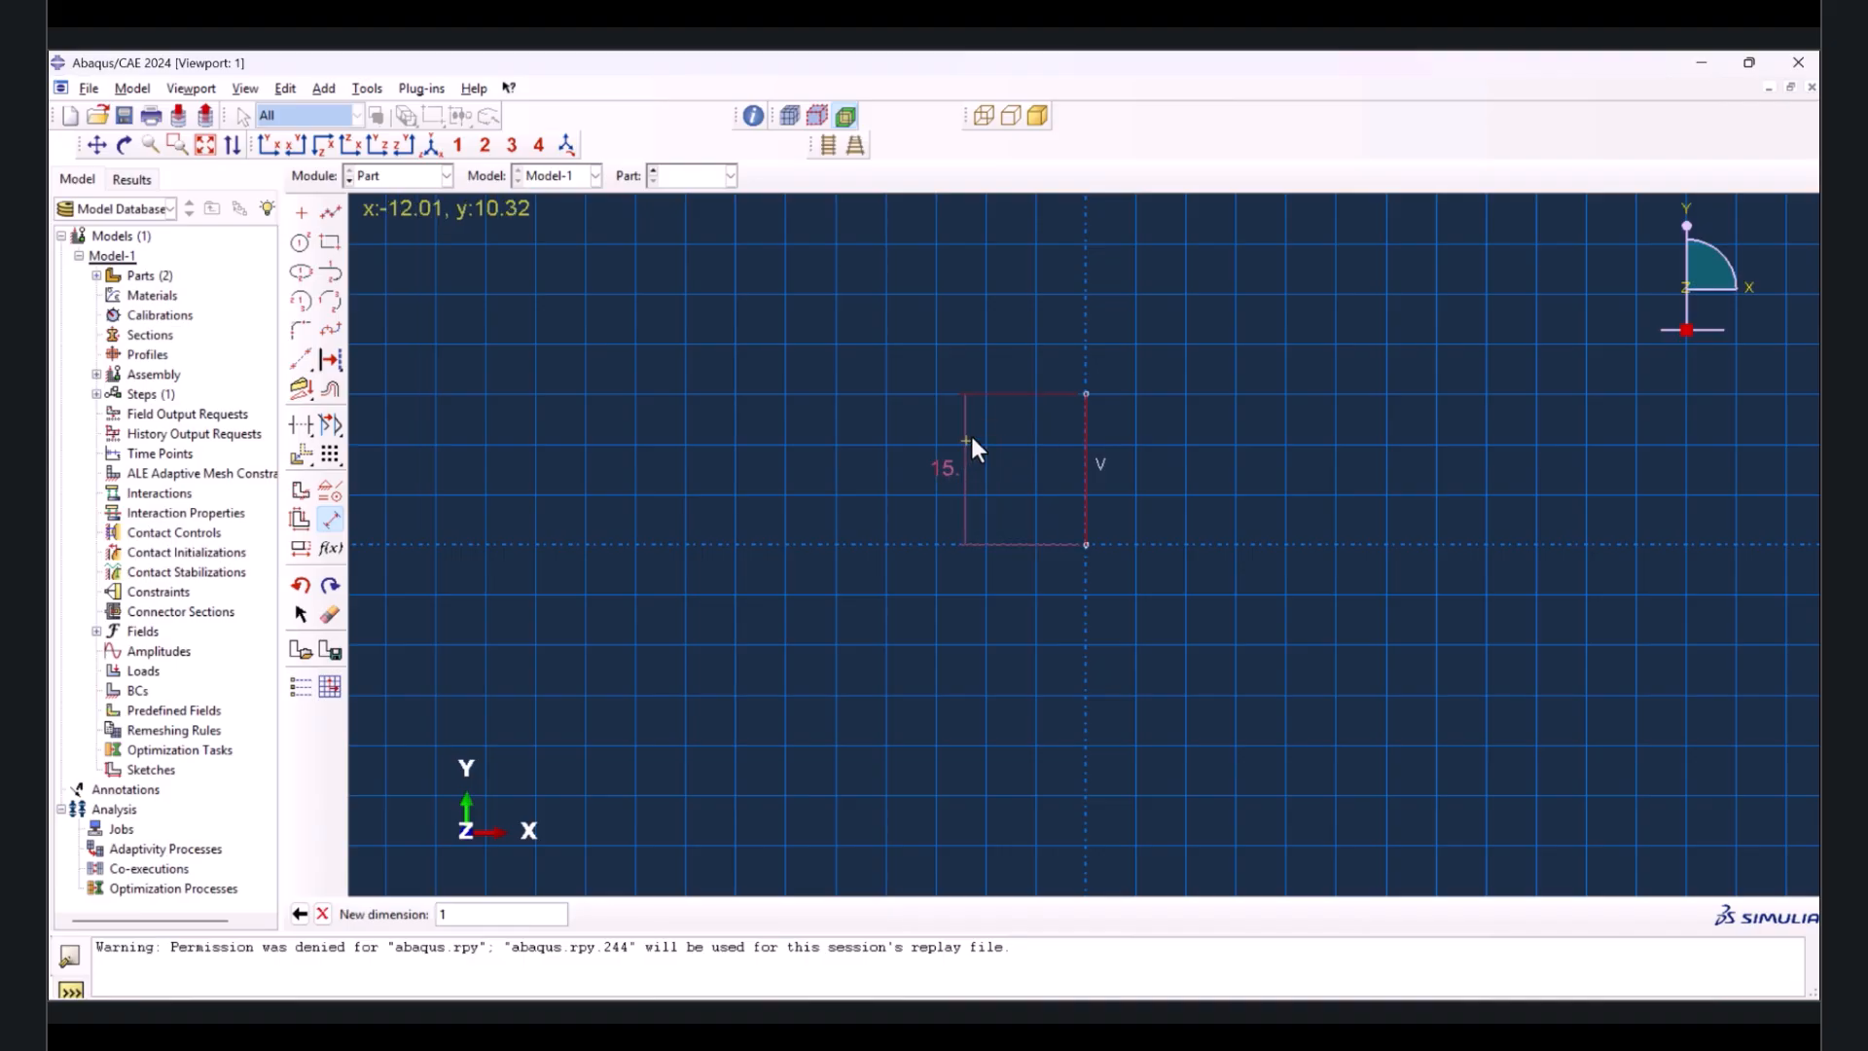
key(Return)
key(Escape)
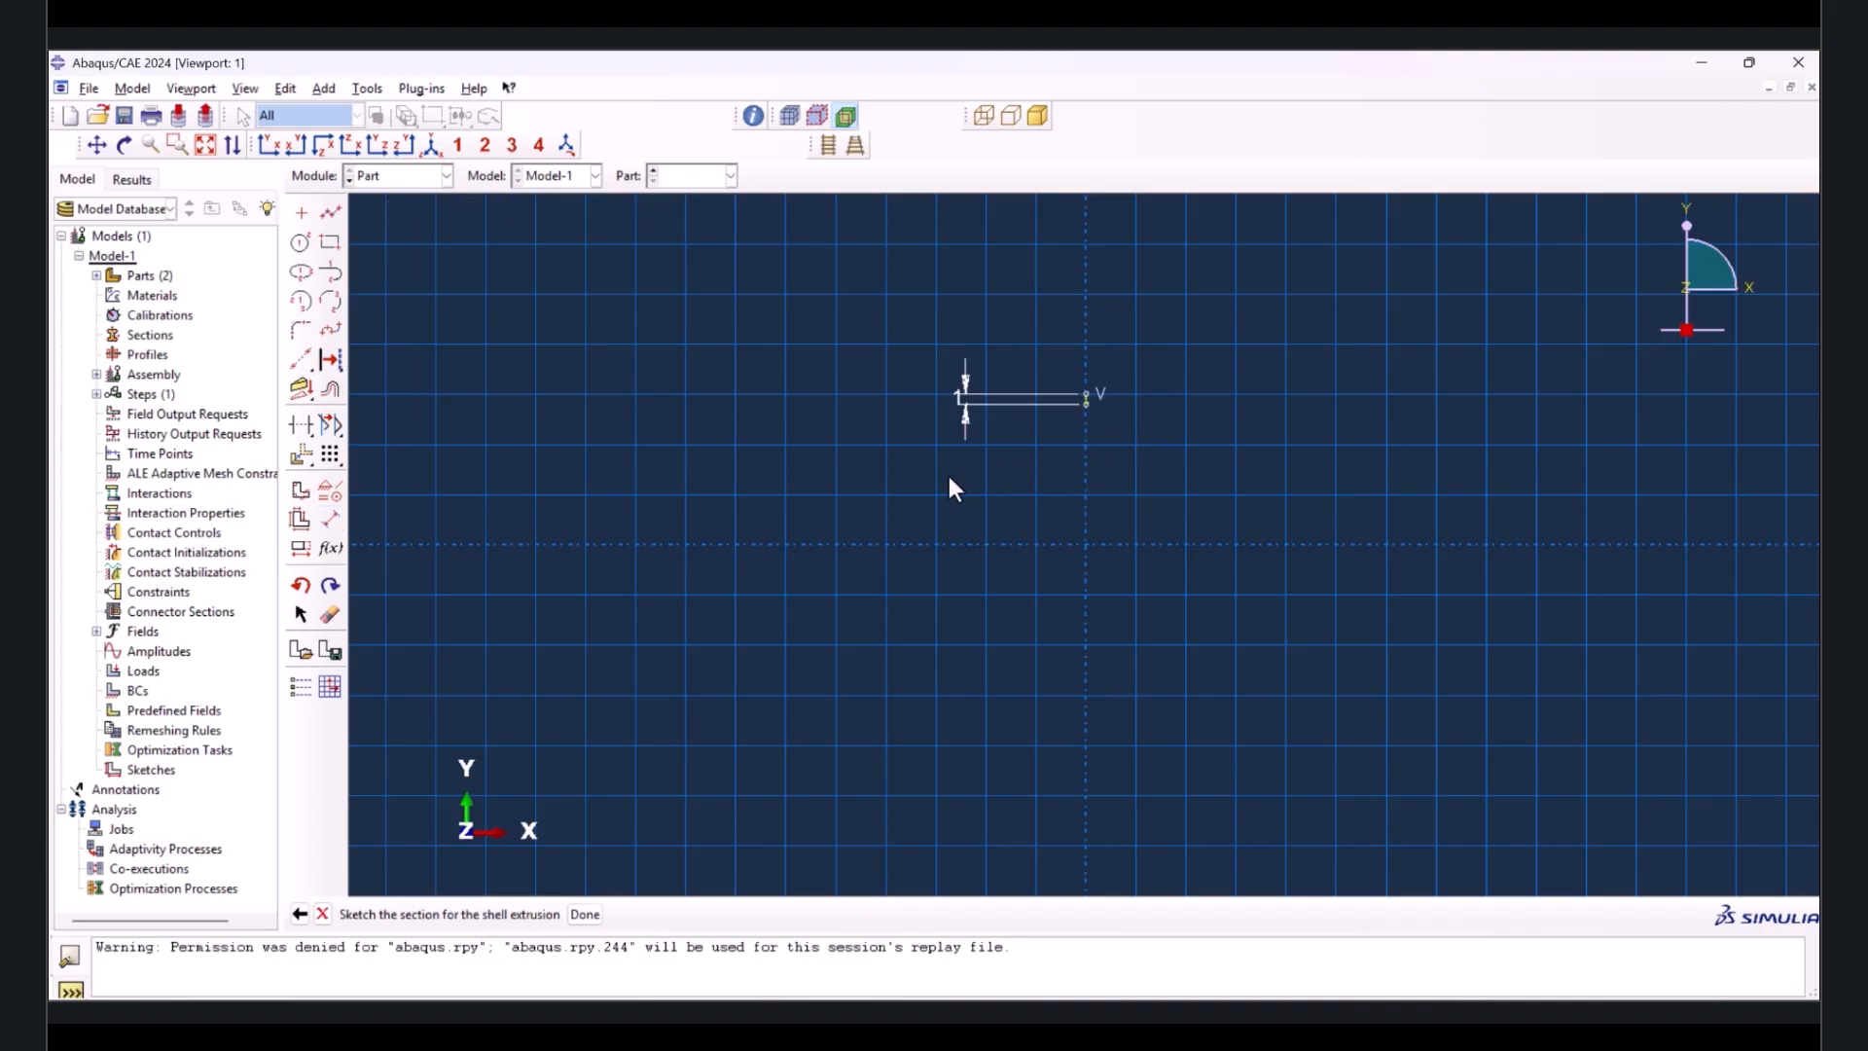
- Finish the crack sketch and extrude the shell to a depth of 8
middle_click(844, 513)
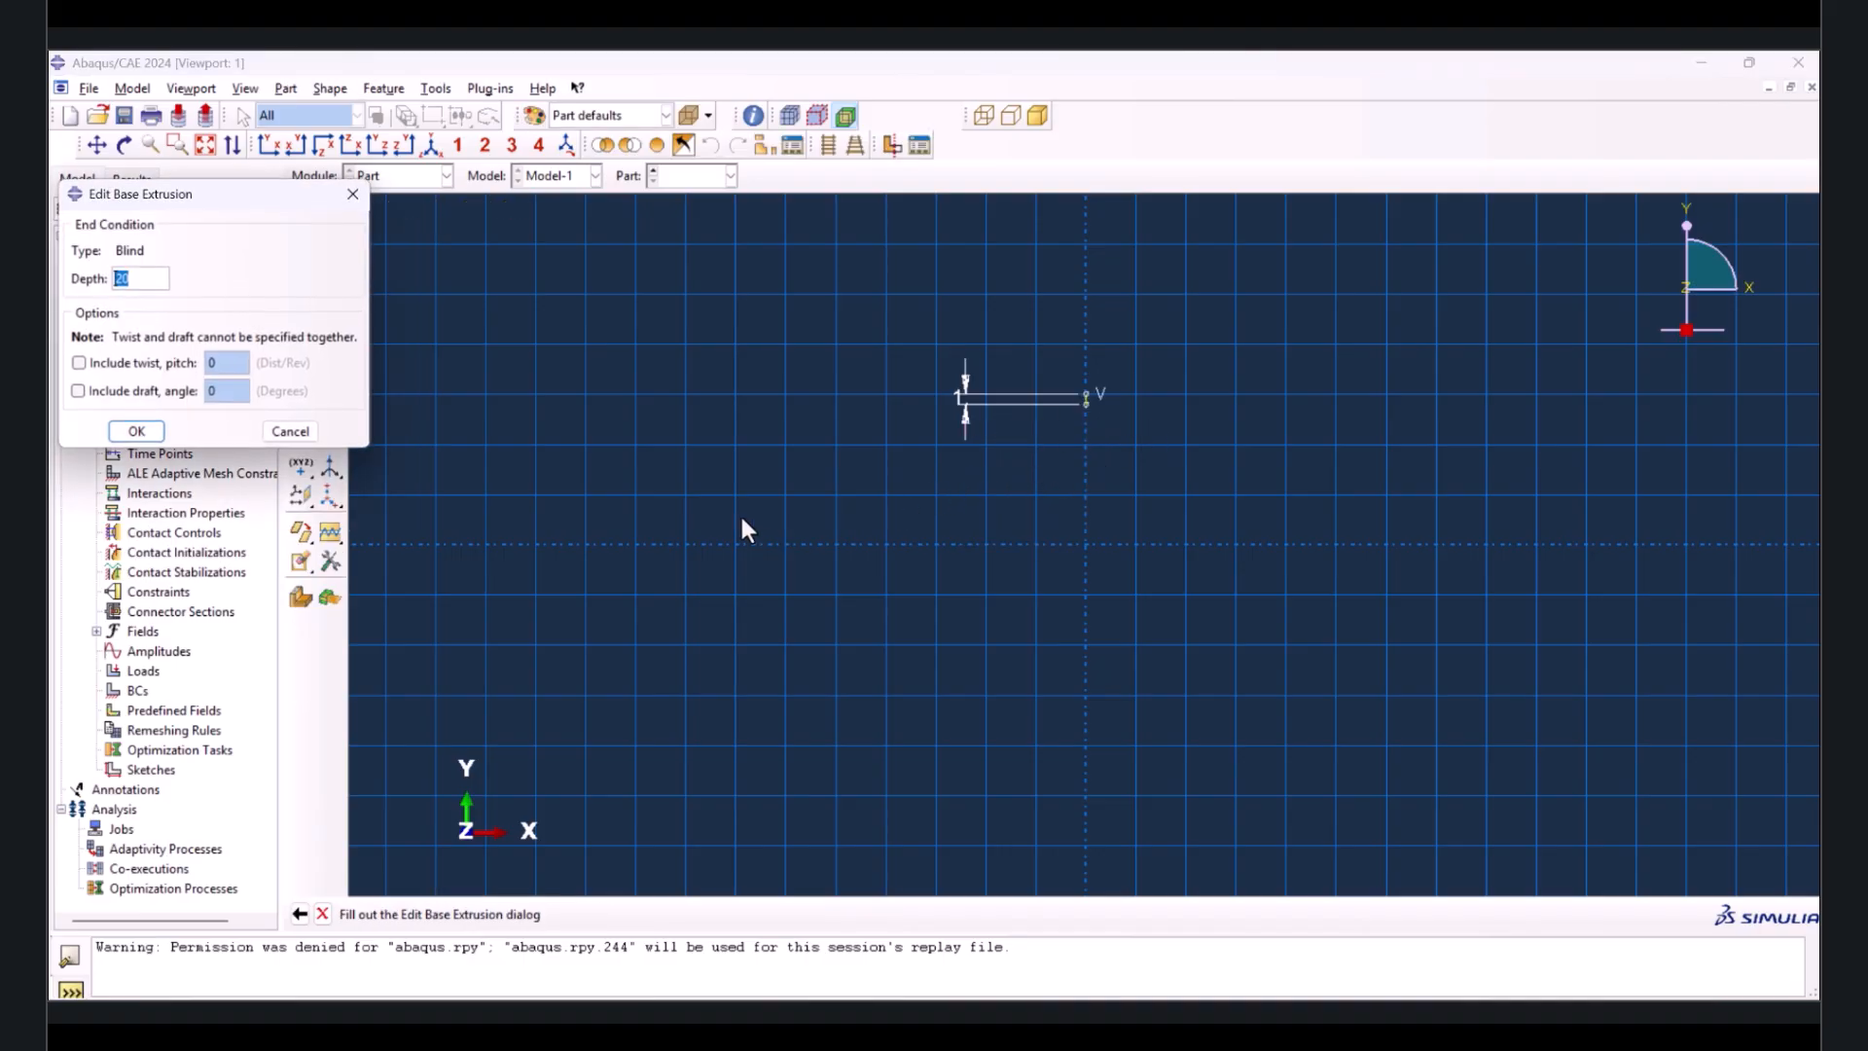
double_click(132, 278)
text(8)
click(134, 431)
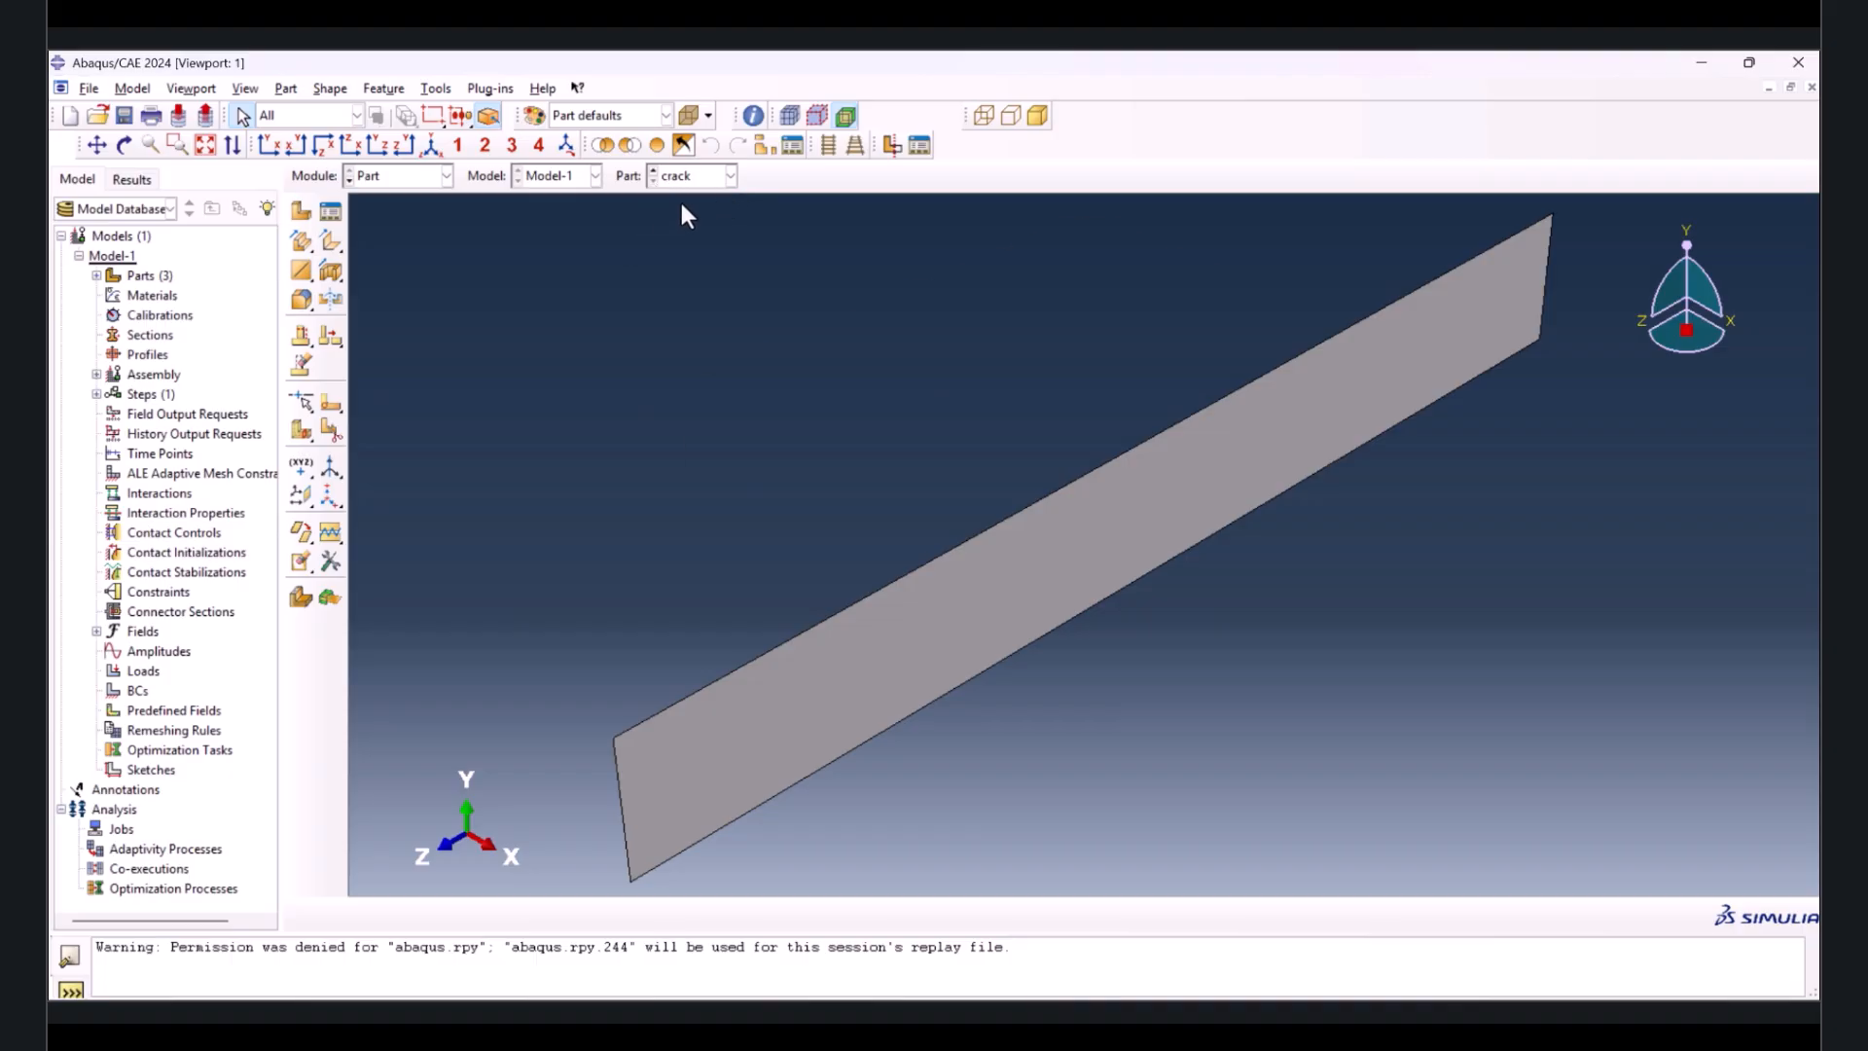
- Display the Beam part again and switch to the Property module
click(654, 171)
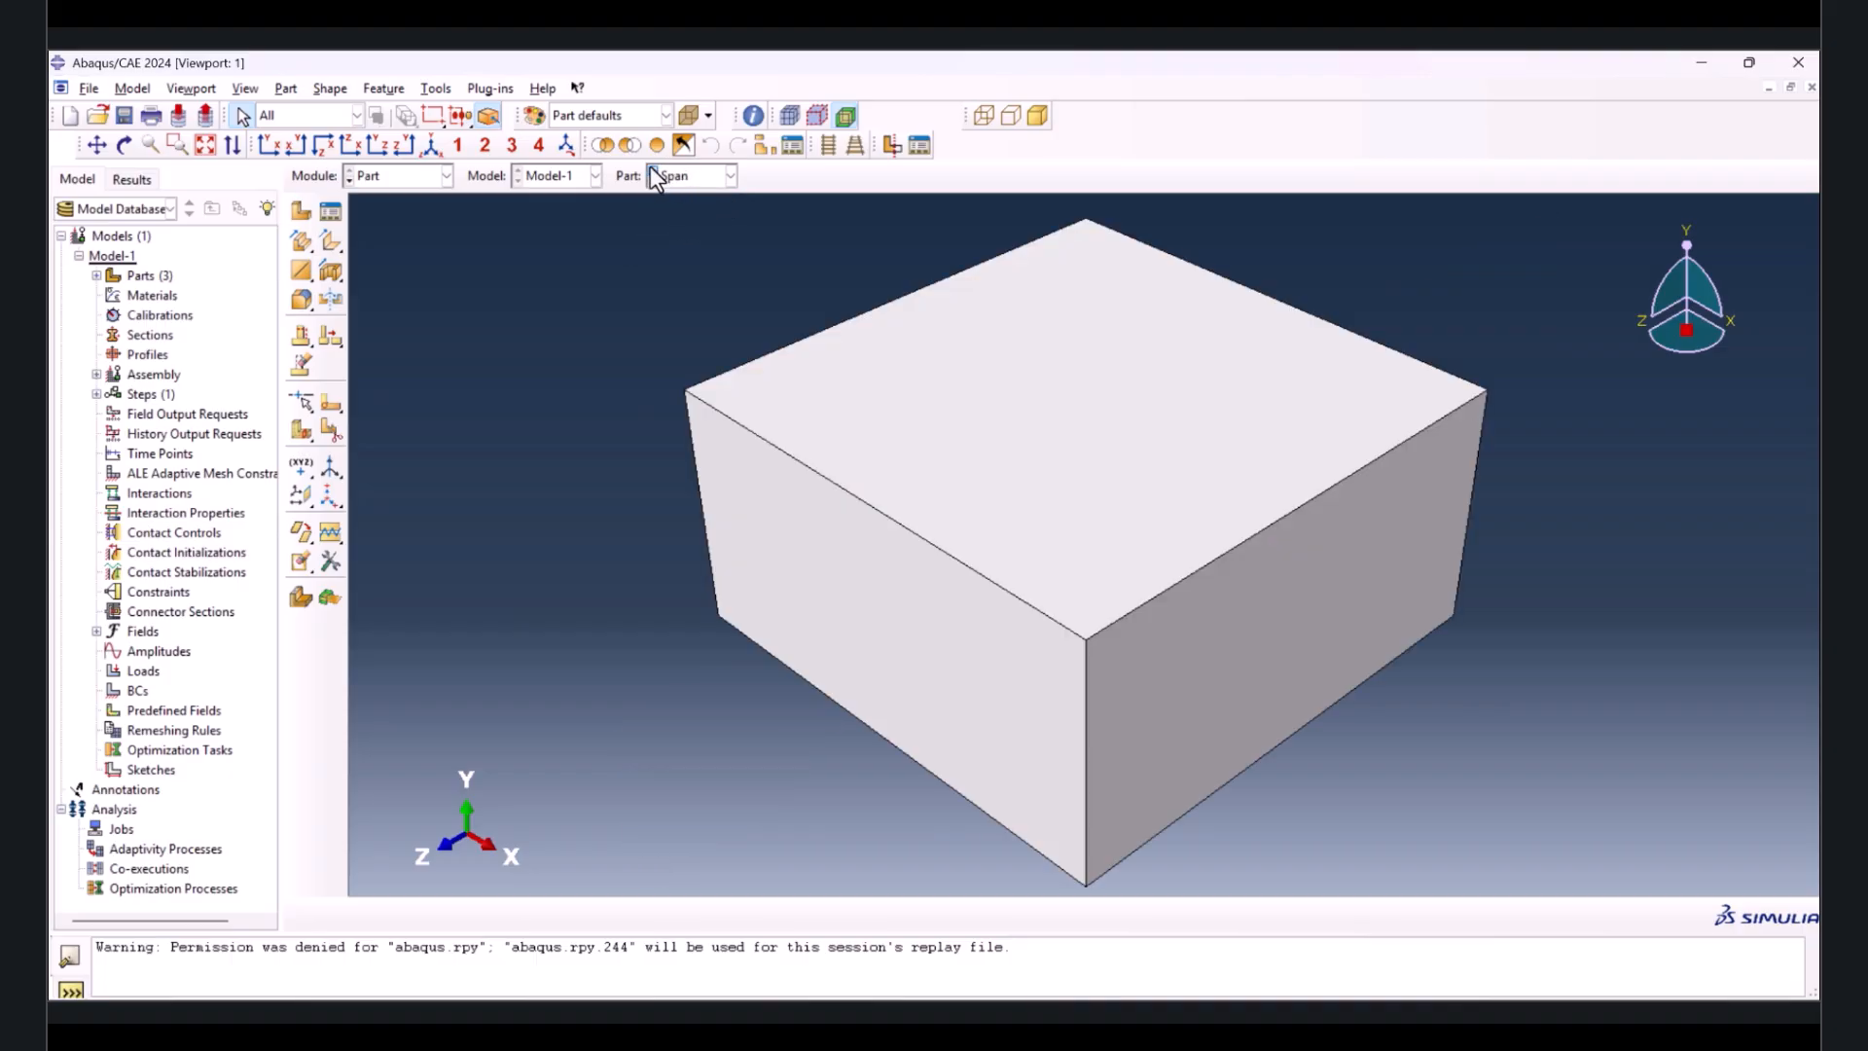
click(652, 169)
click(384, 176)
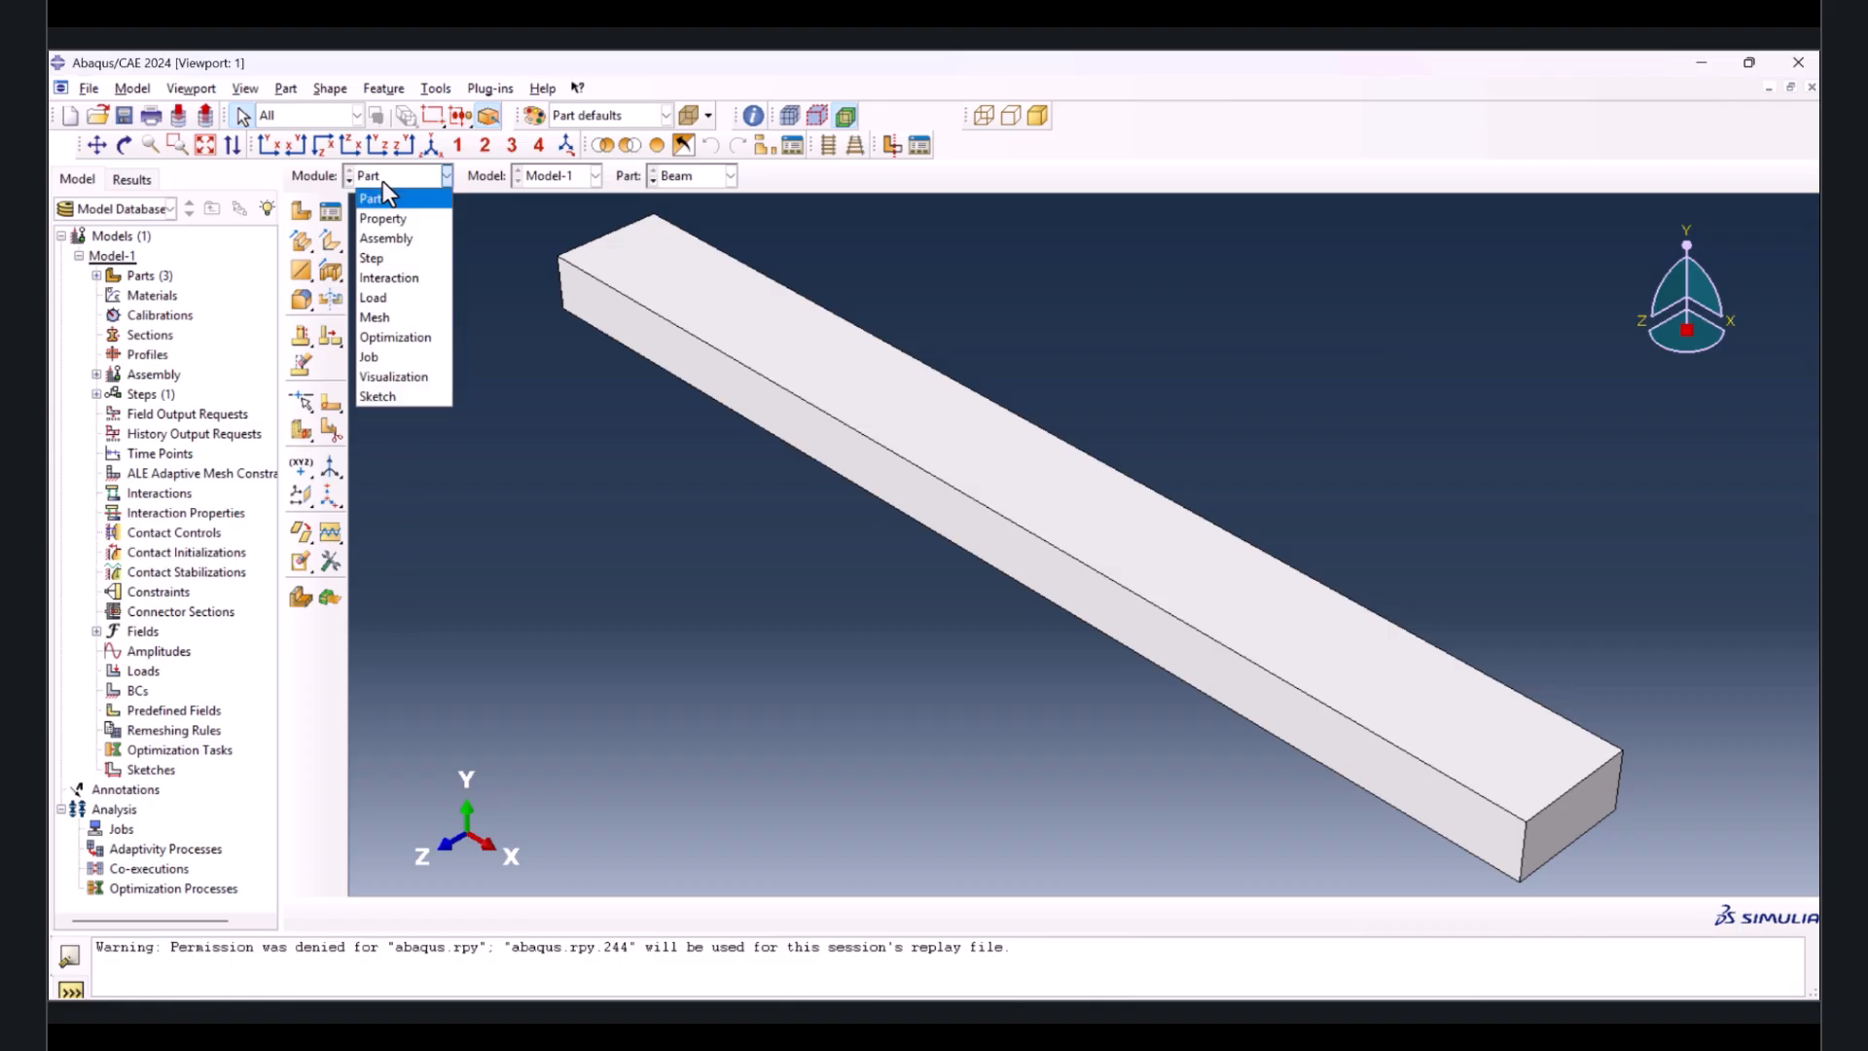
click(405, 216)
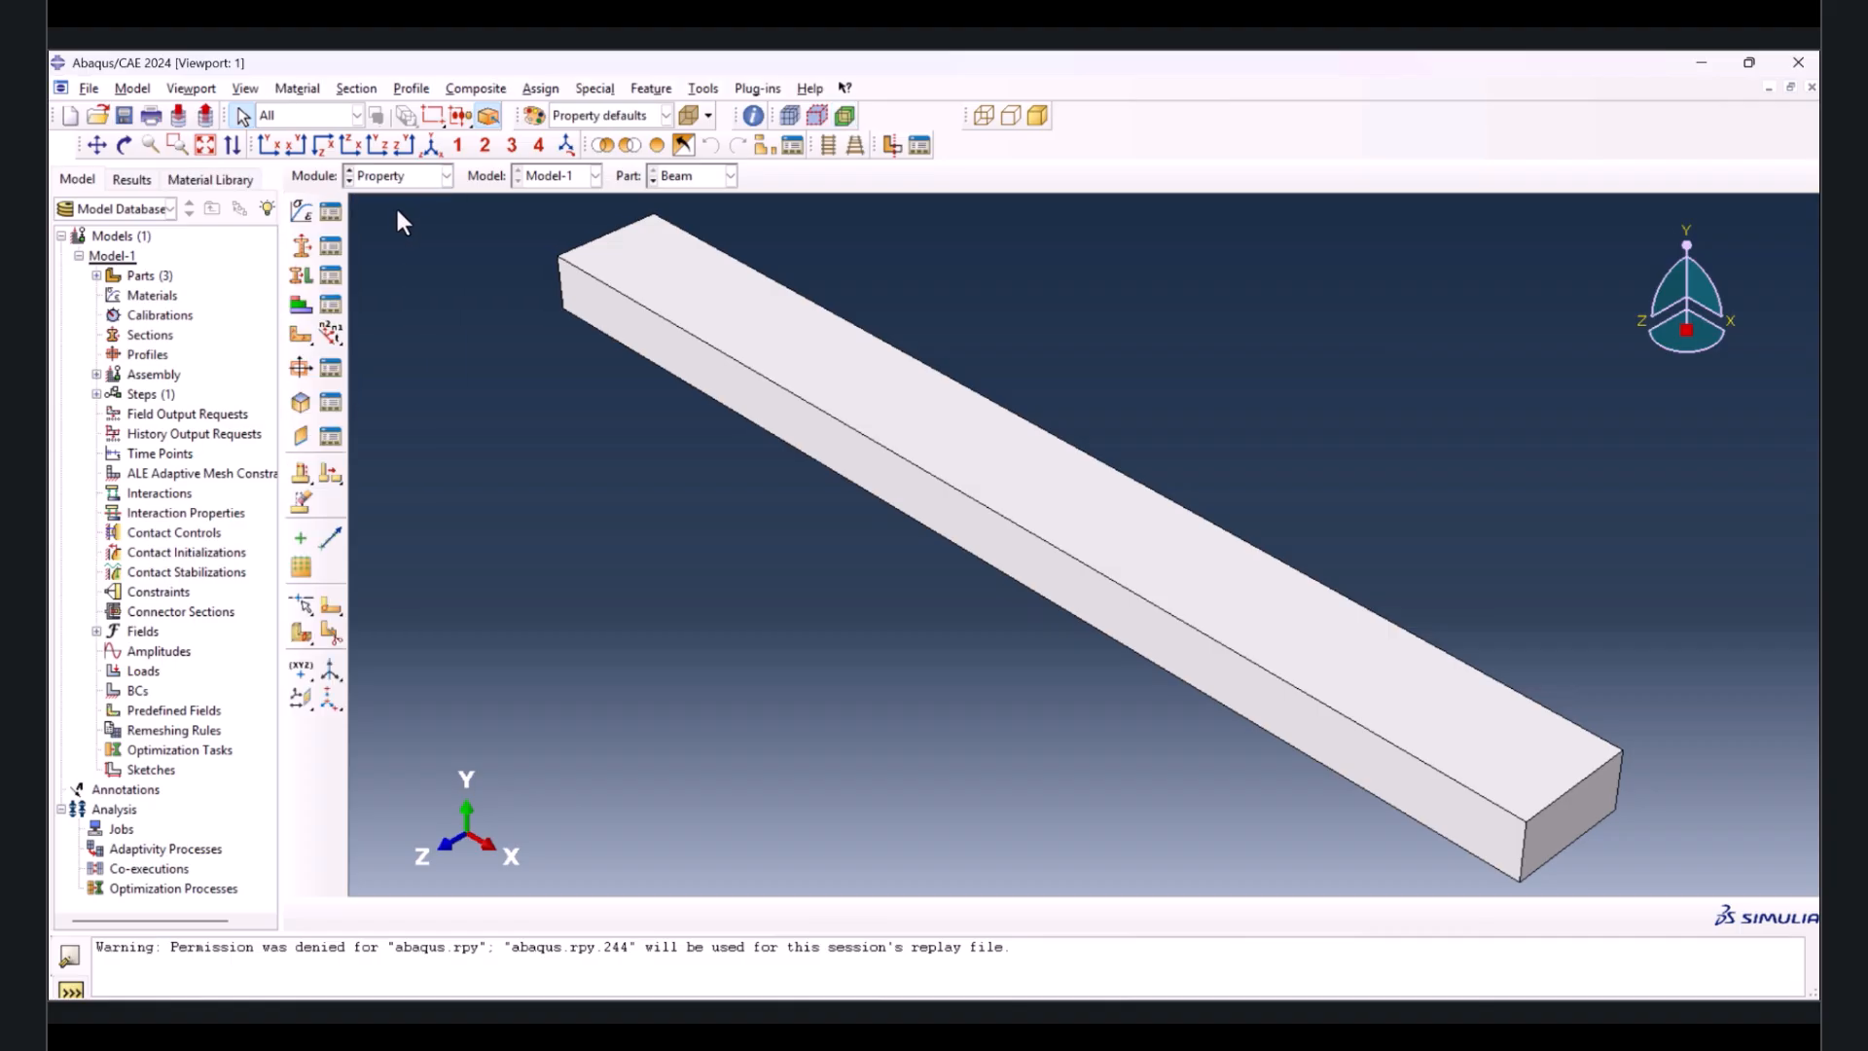
- Start a new material named Material-1 and enter its mass density
click(306, 214)
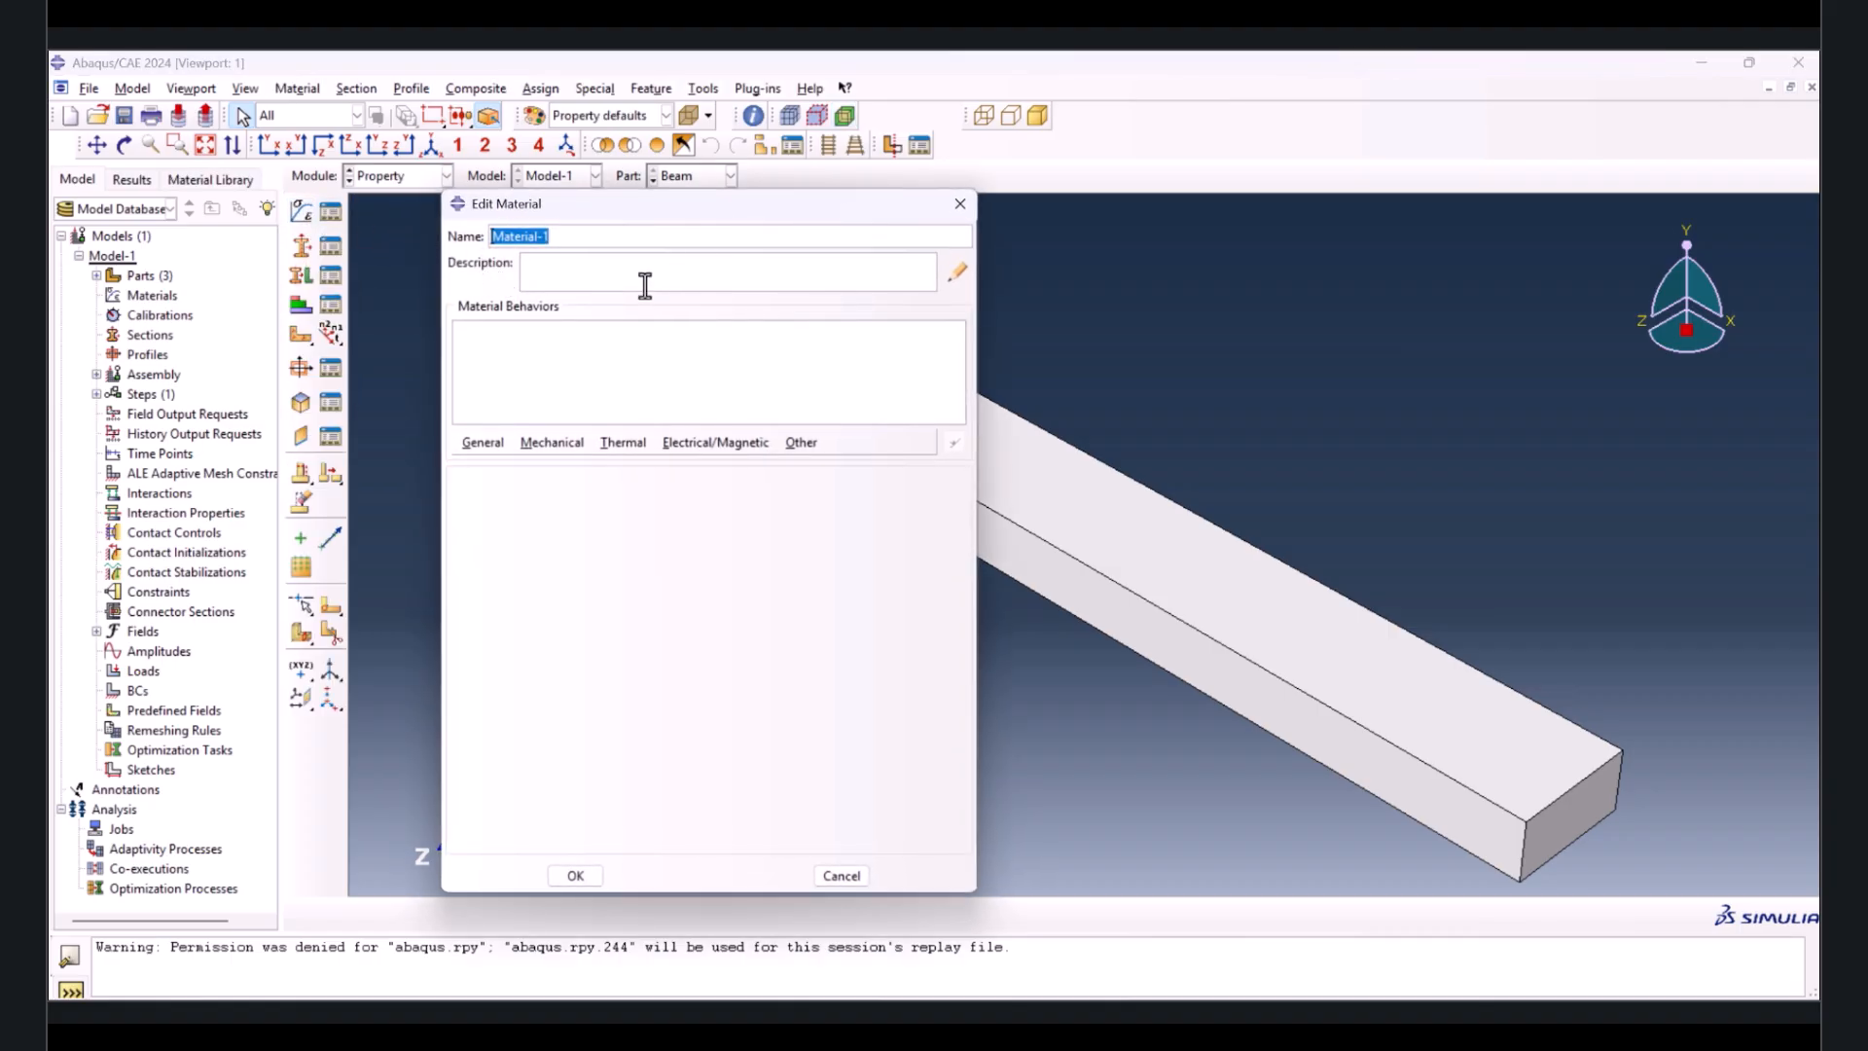
click(482, 443)
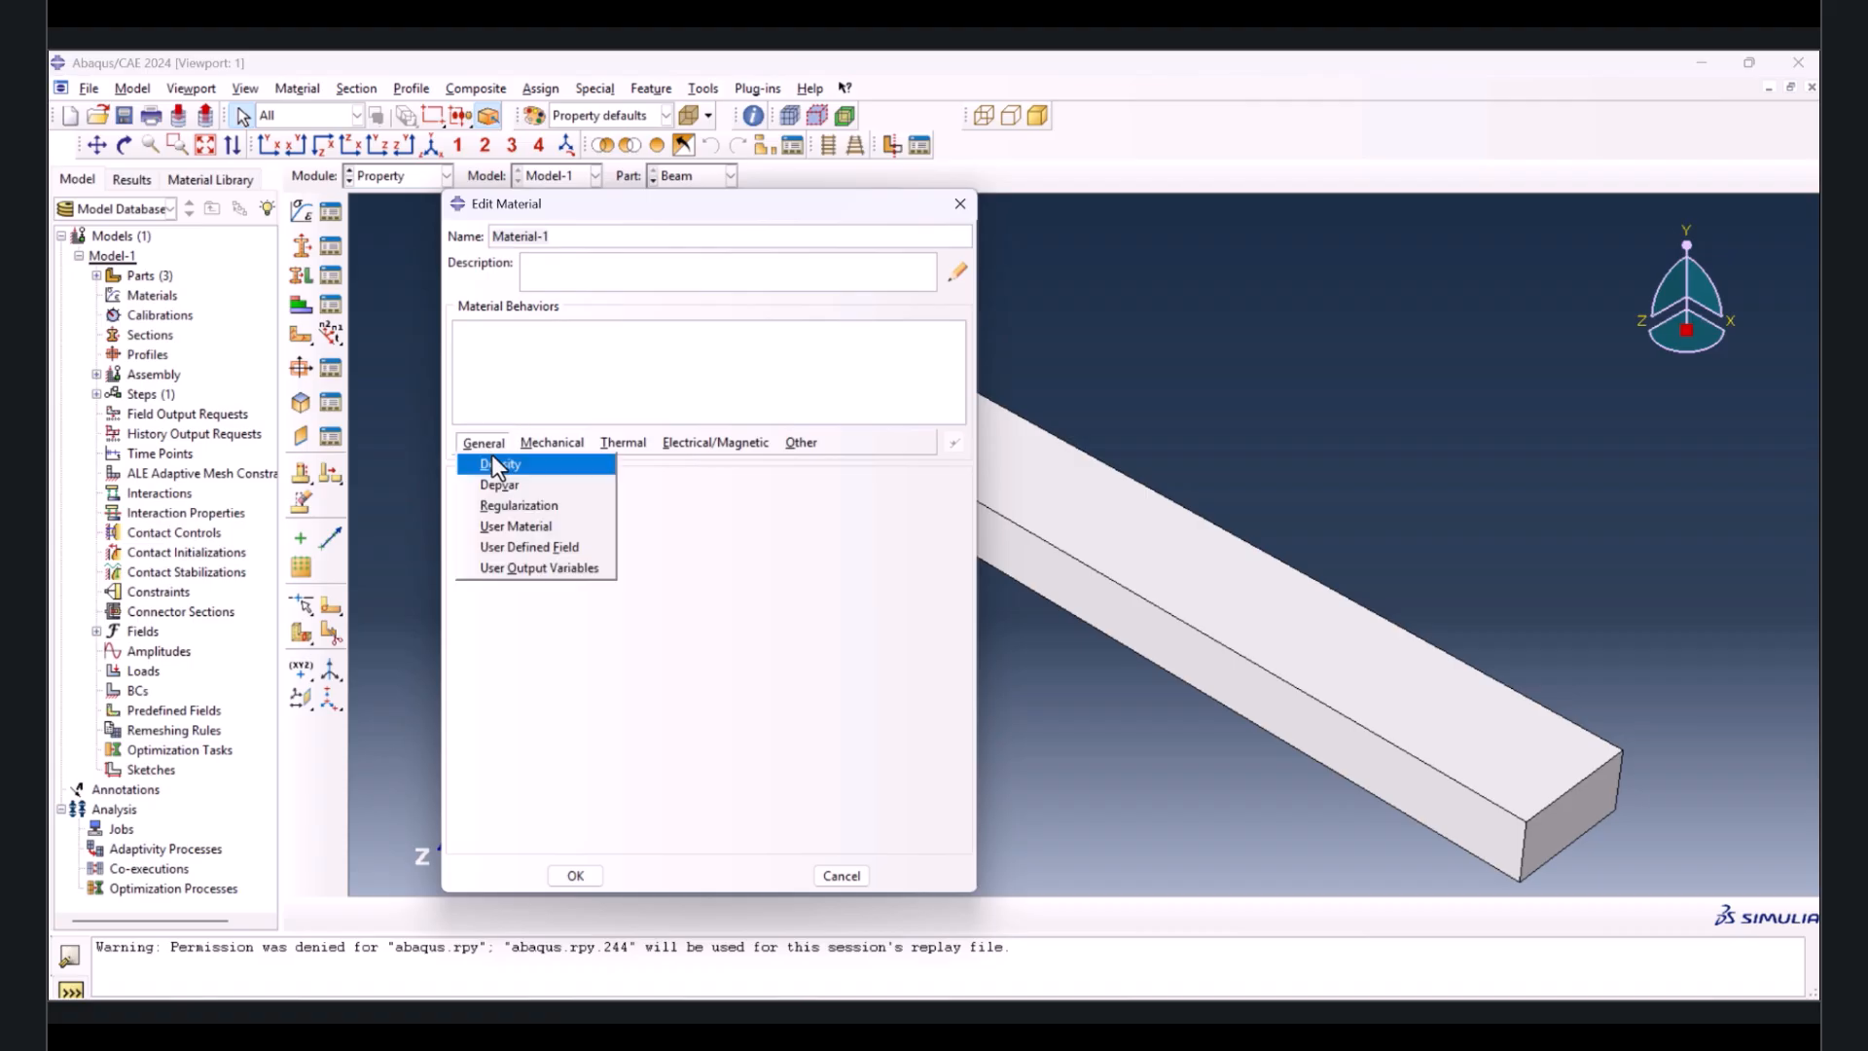
click(494, 460)
text(7.)
text(-9)
- Add isotropic elastic behavior to Material-1 with a Young's modulus of 210000 and a Poisson's ratio of 0.3
click(537, 443)
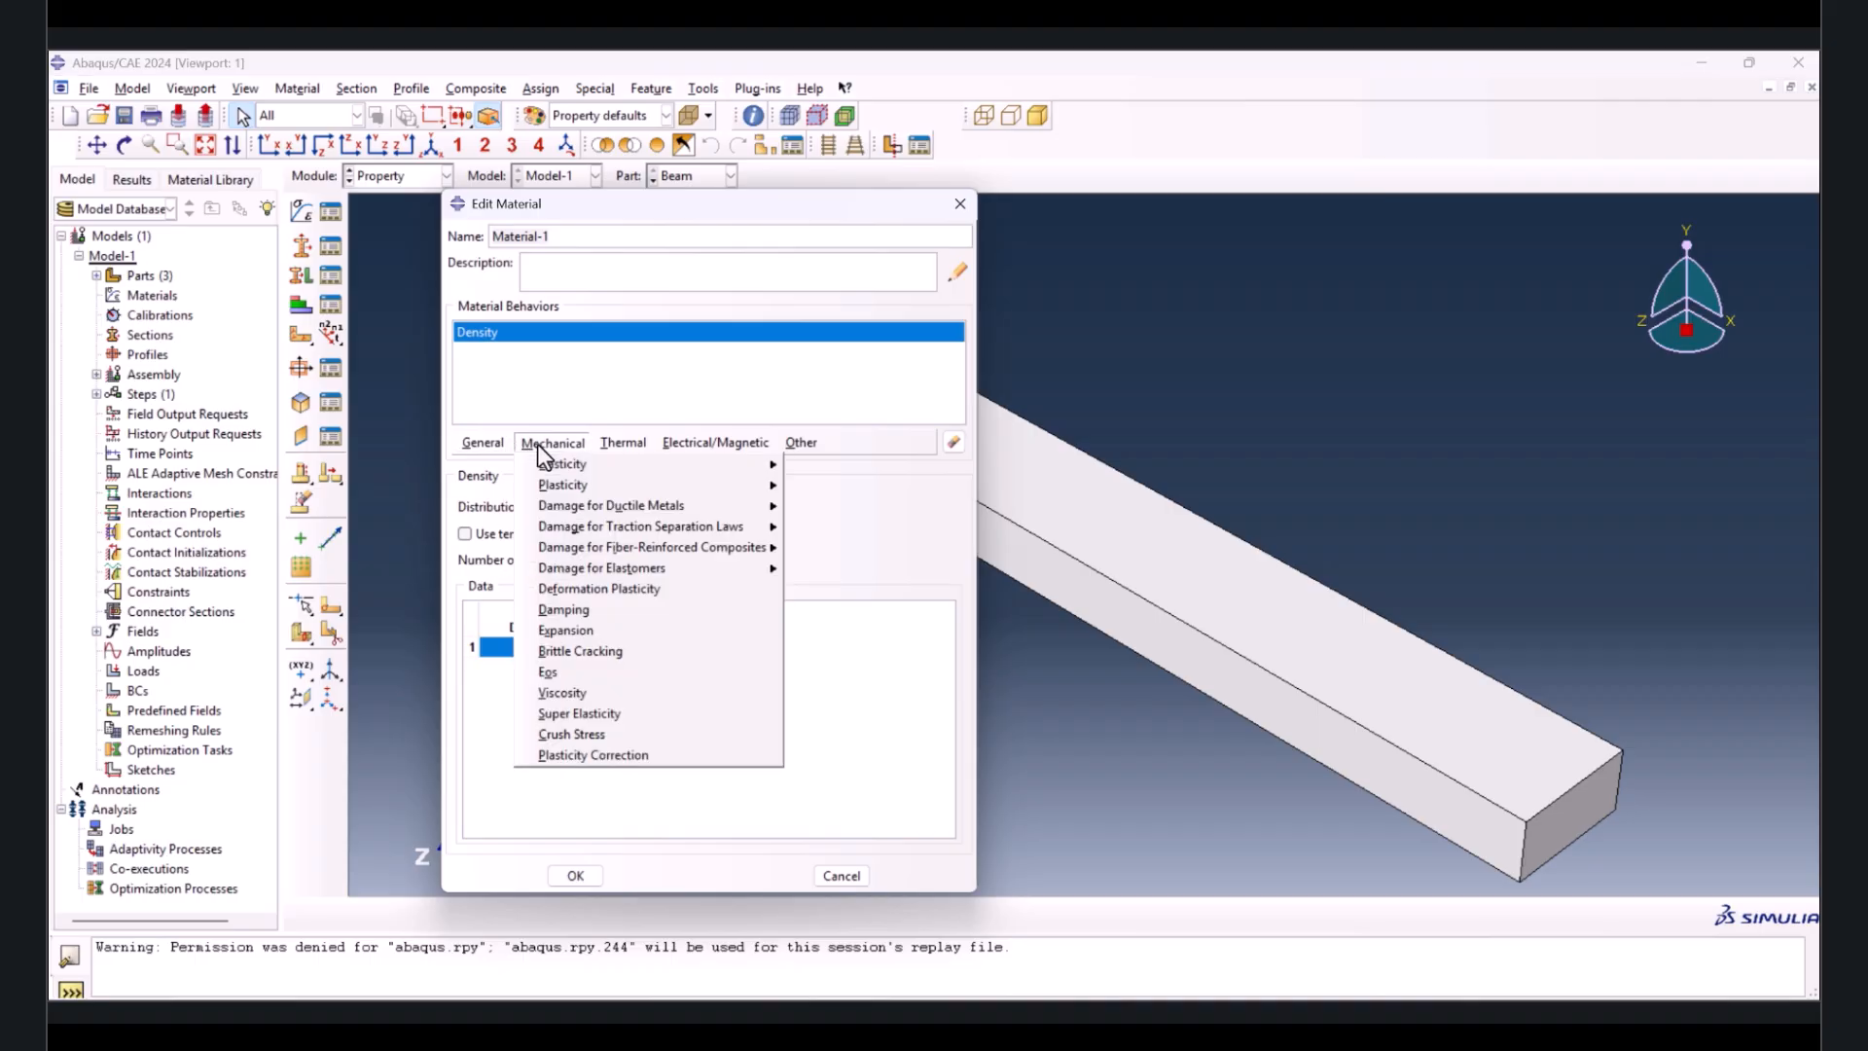
mouse_move(722, 465)
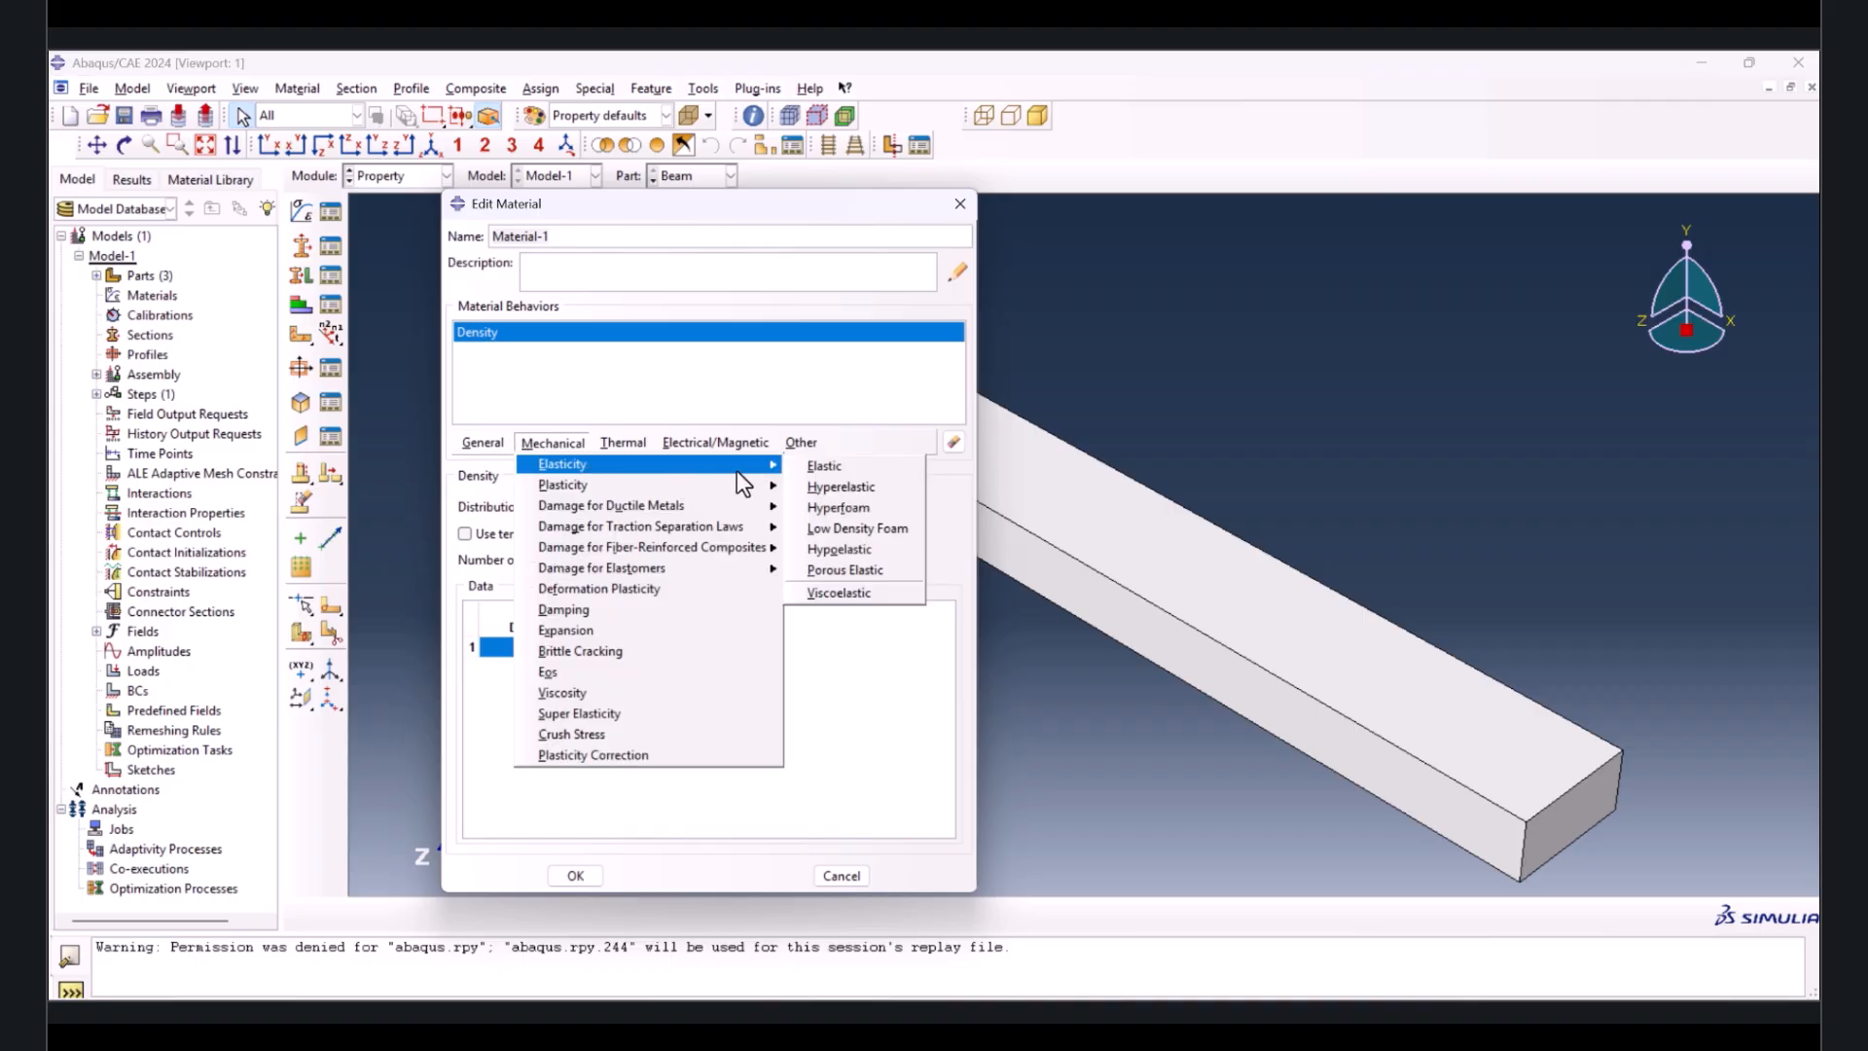
click(796, 467)
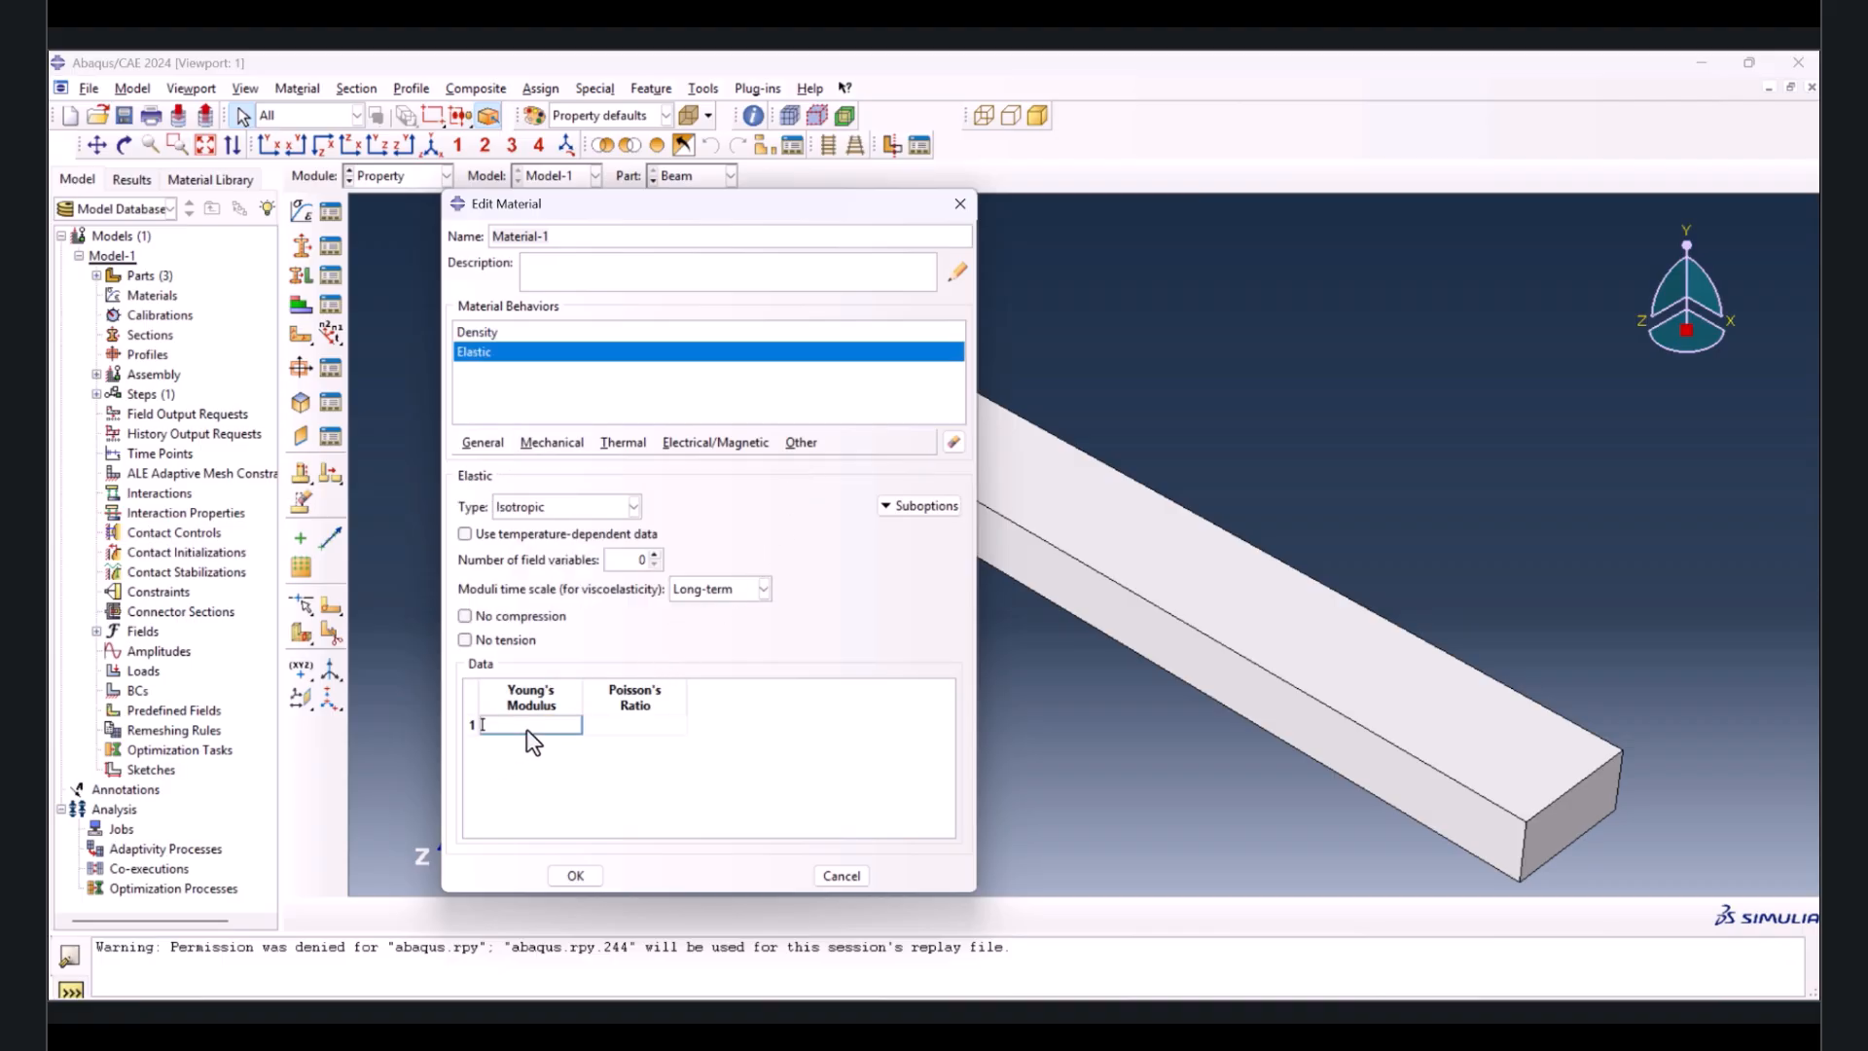
click(531, 730)
text(210000)
click(639, 726)
text(.3)
key(Return)
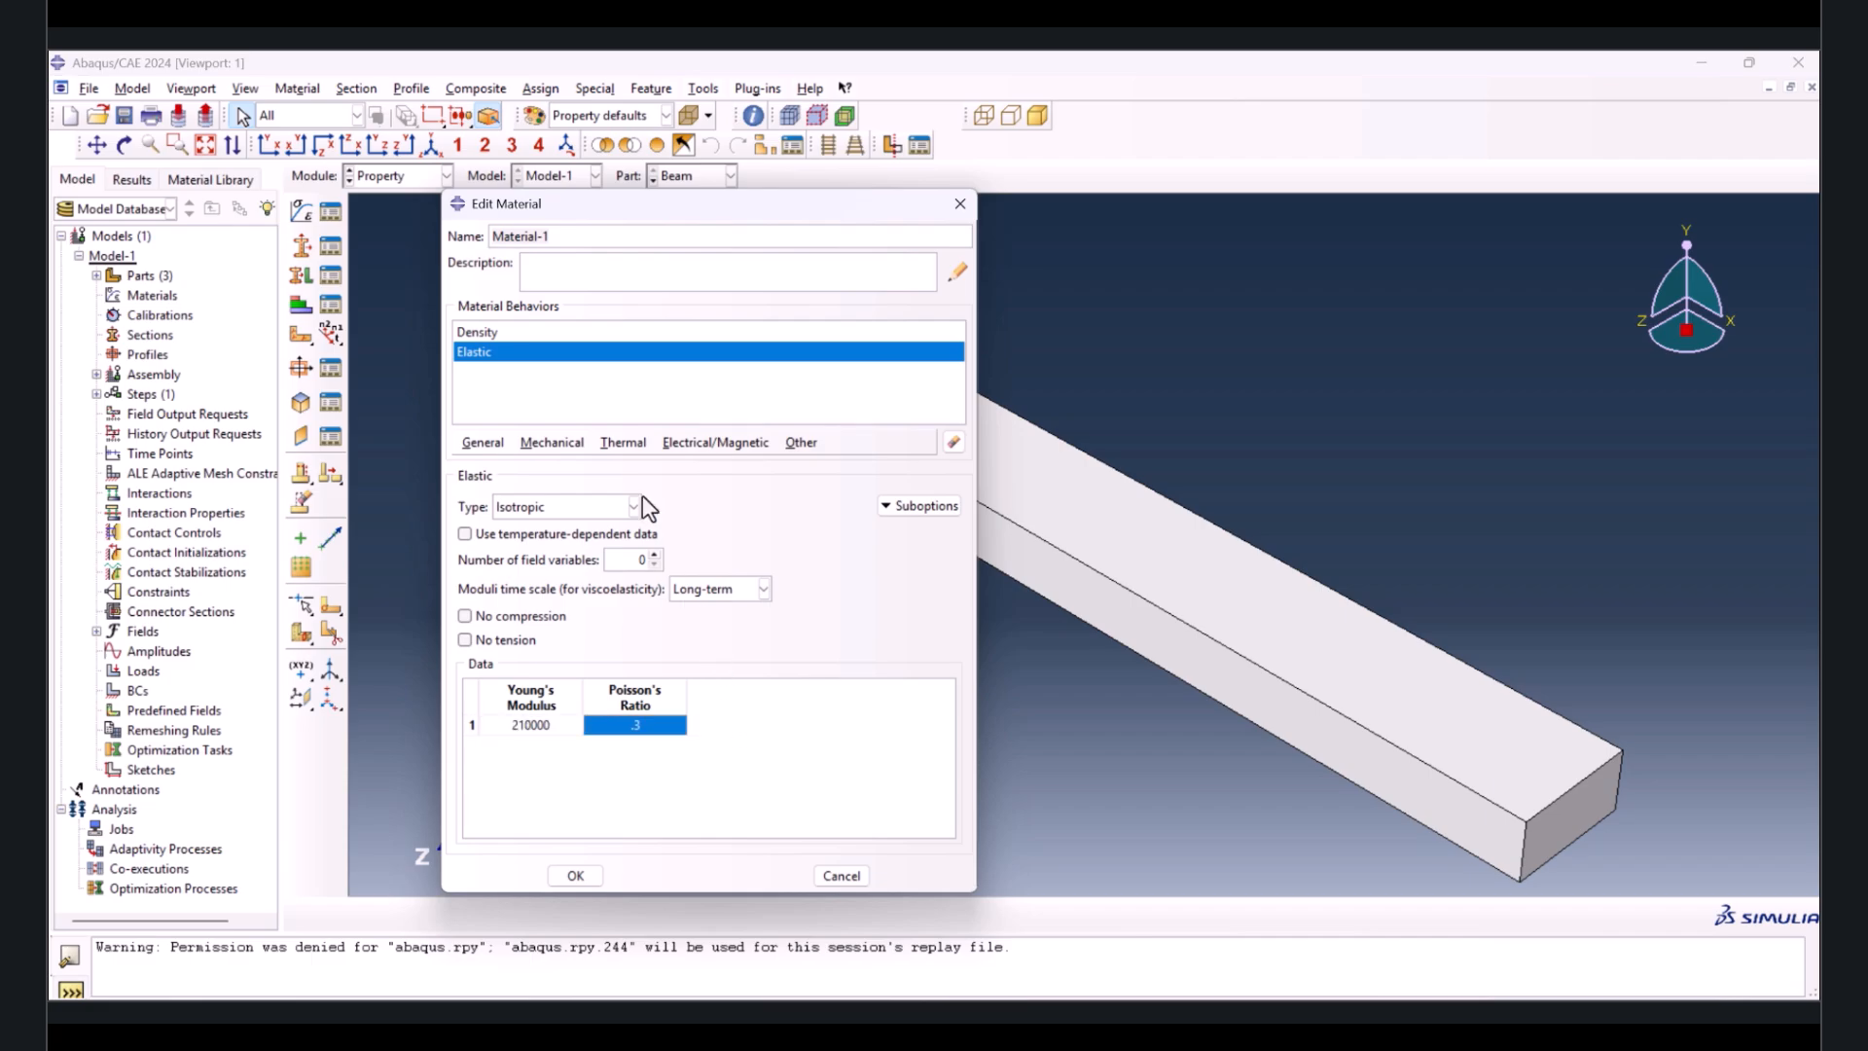
- Add Maxps Damage for traction separation laws to Material-1 with a max principal stress of 120
click(551, 436)
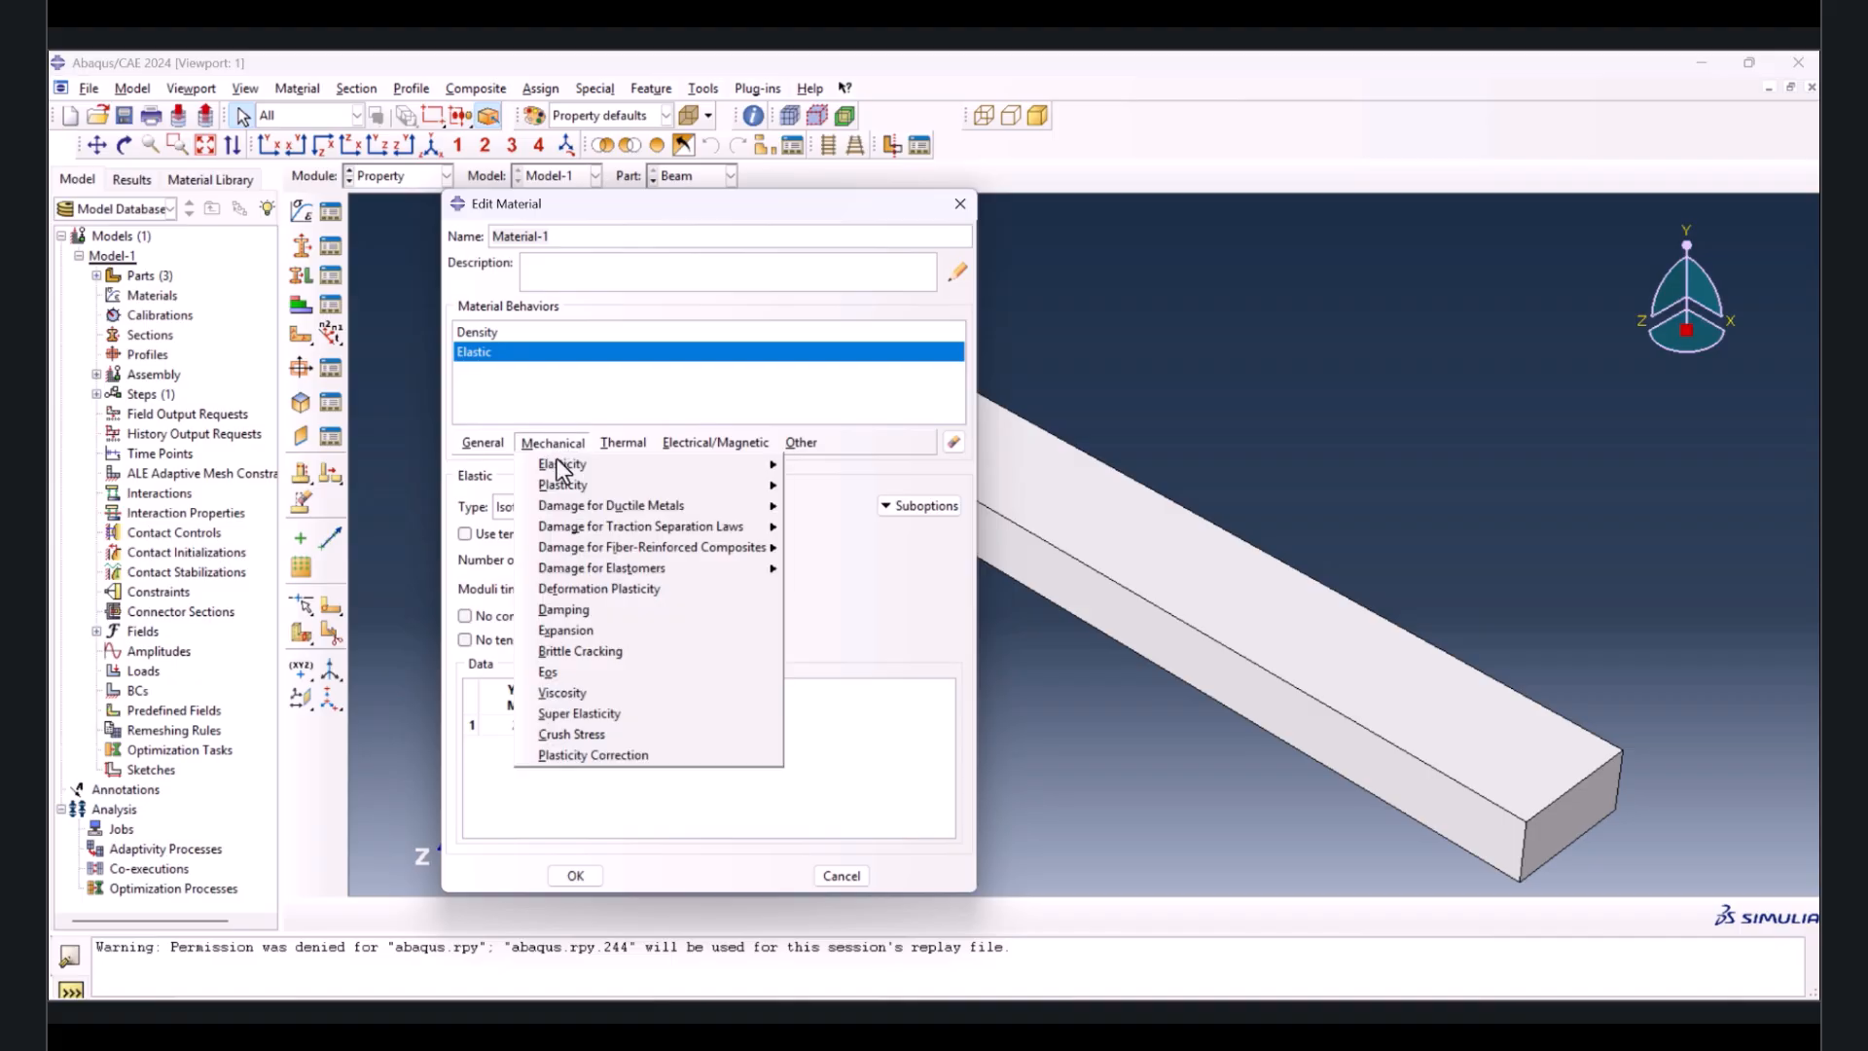
mouse_move(760, 528)
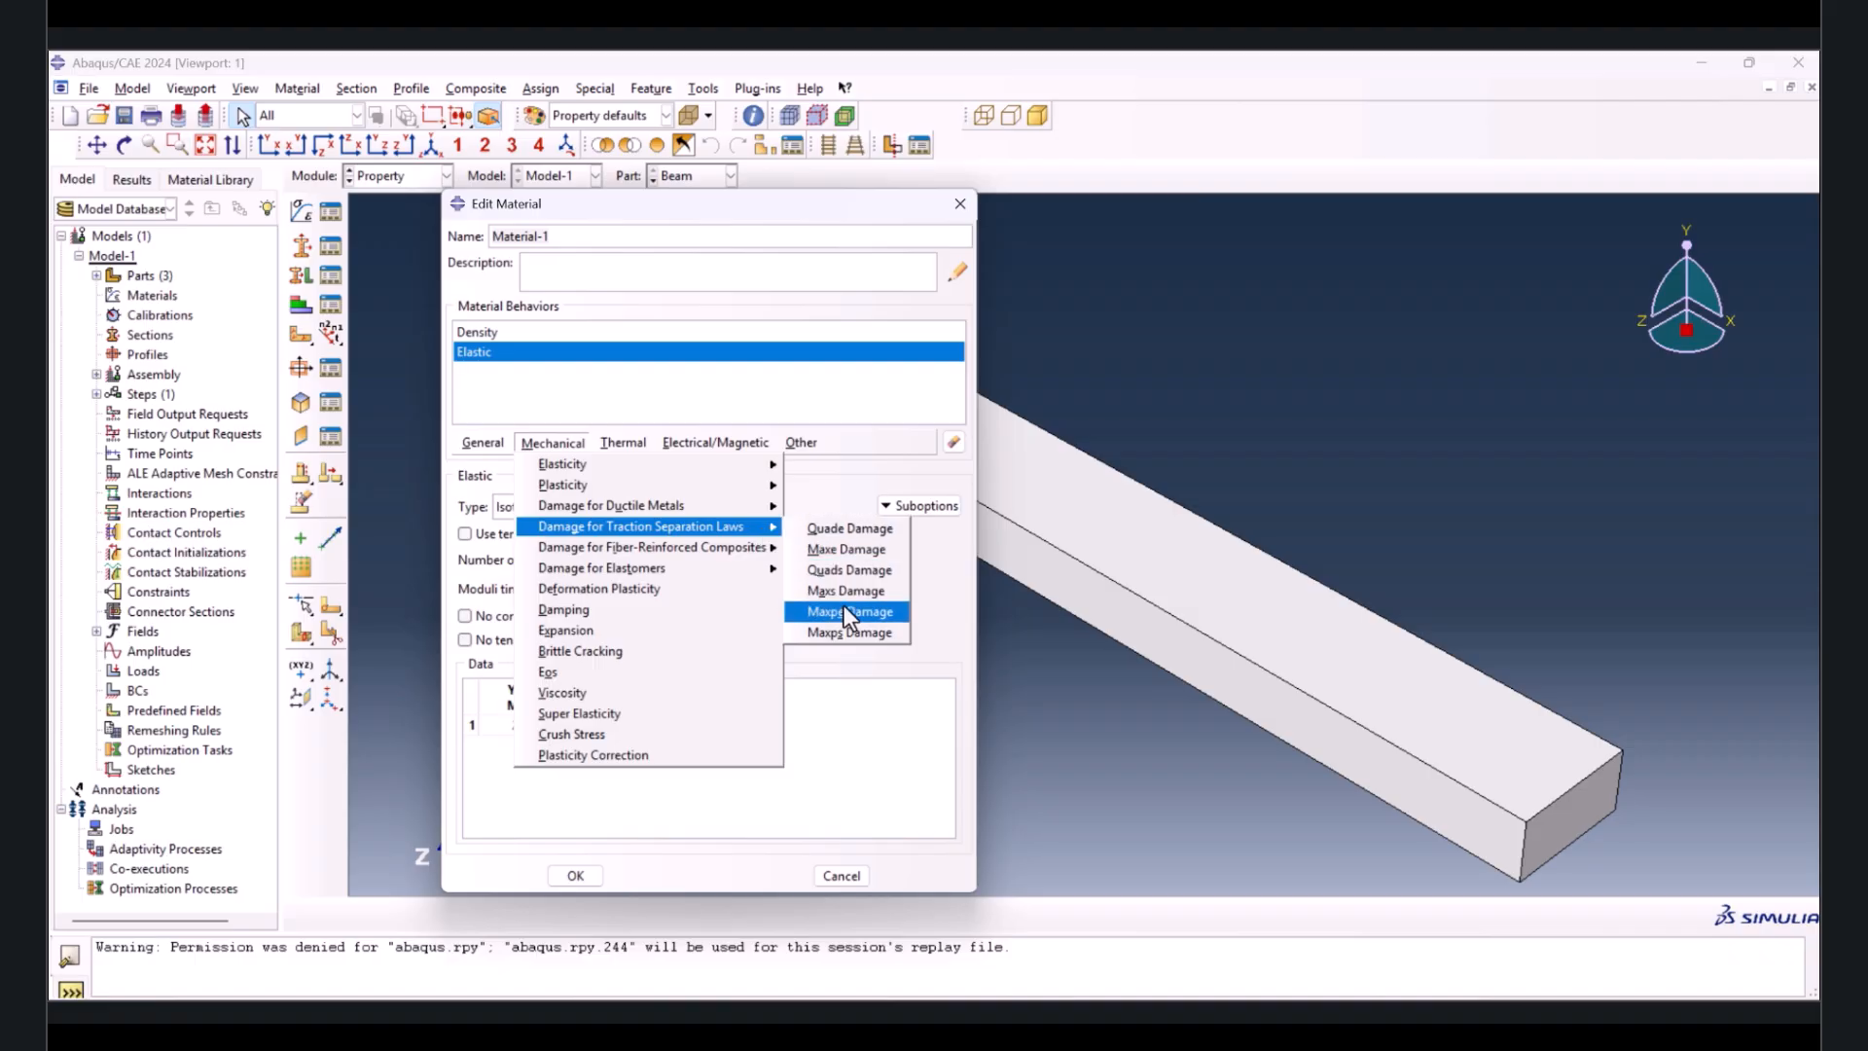
click(843, 632)
click(490, 759)
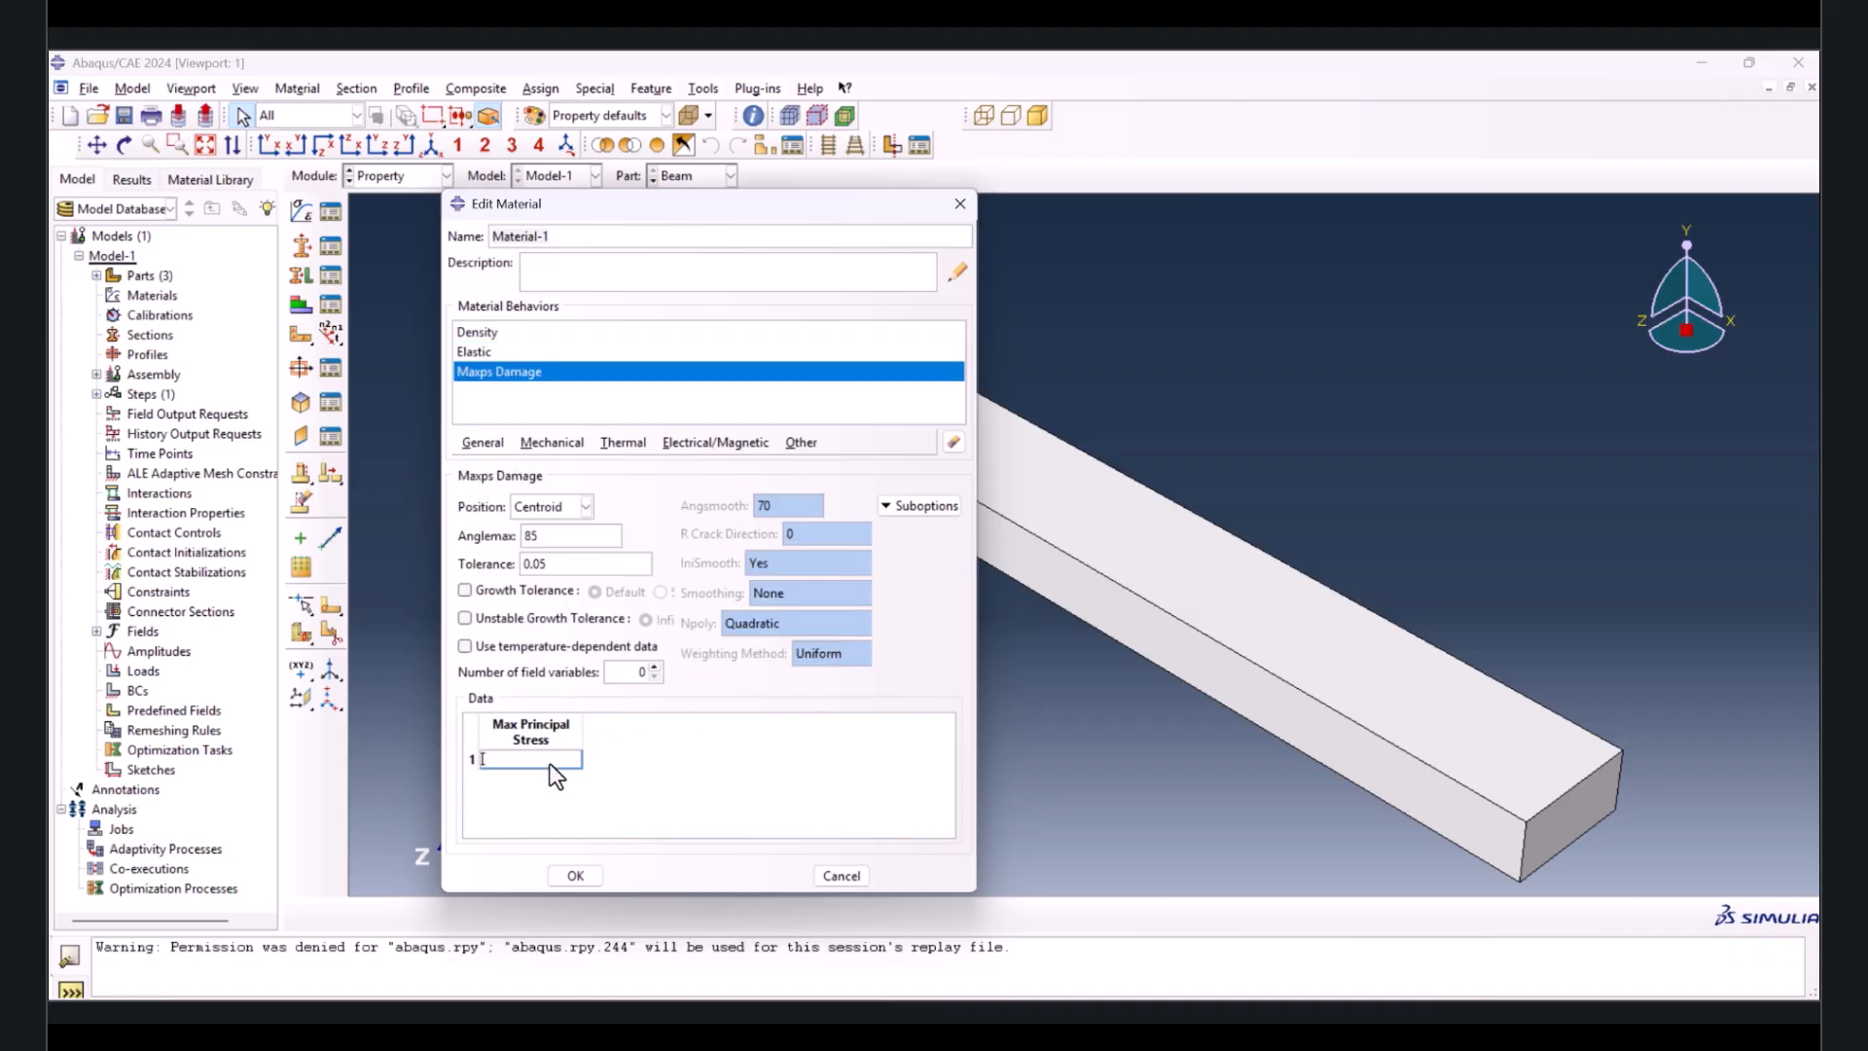
text(120)
key(Return)
- Add a damage evolution suboption of type Energy with Power Law mixed mode behavior
click(907, 502)
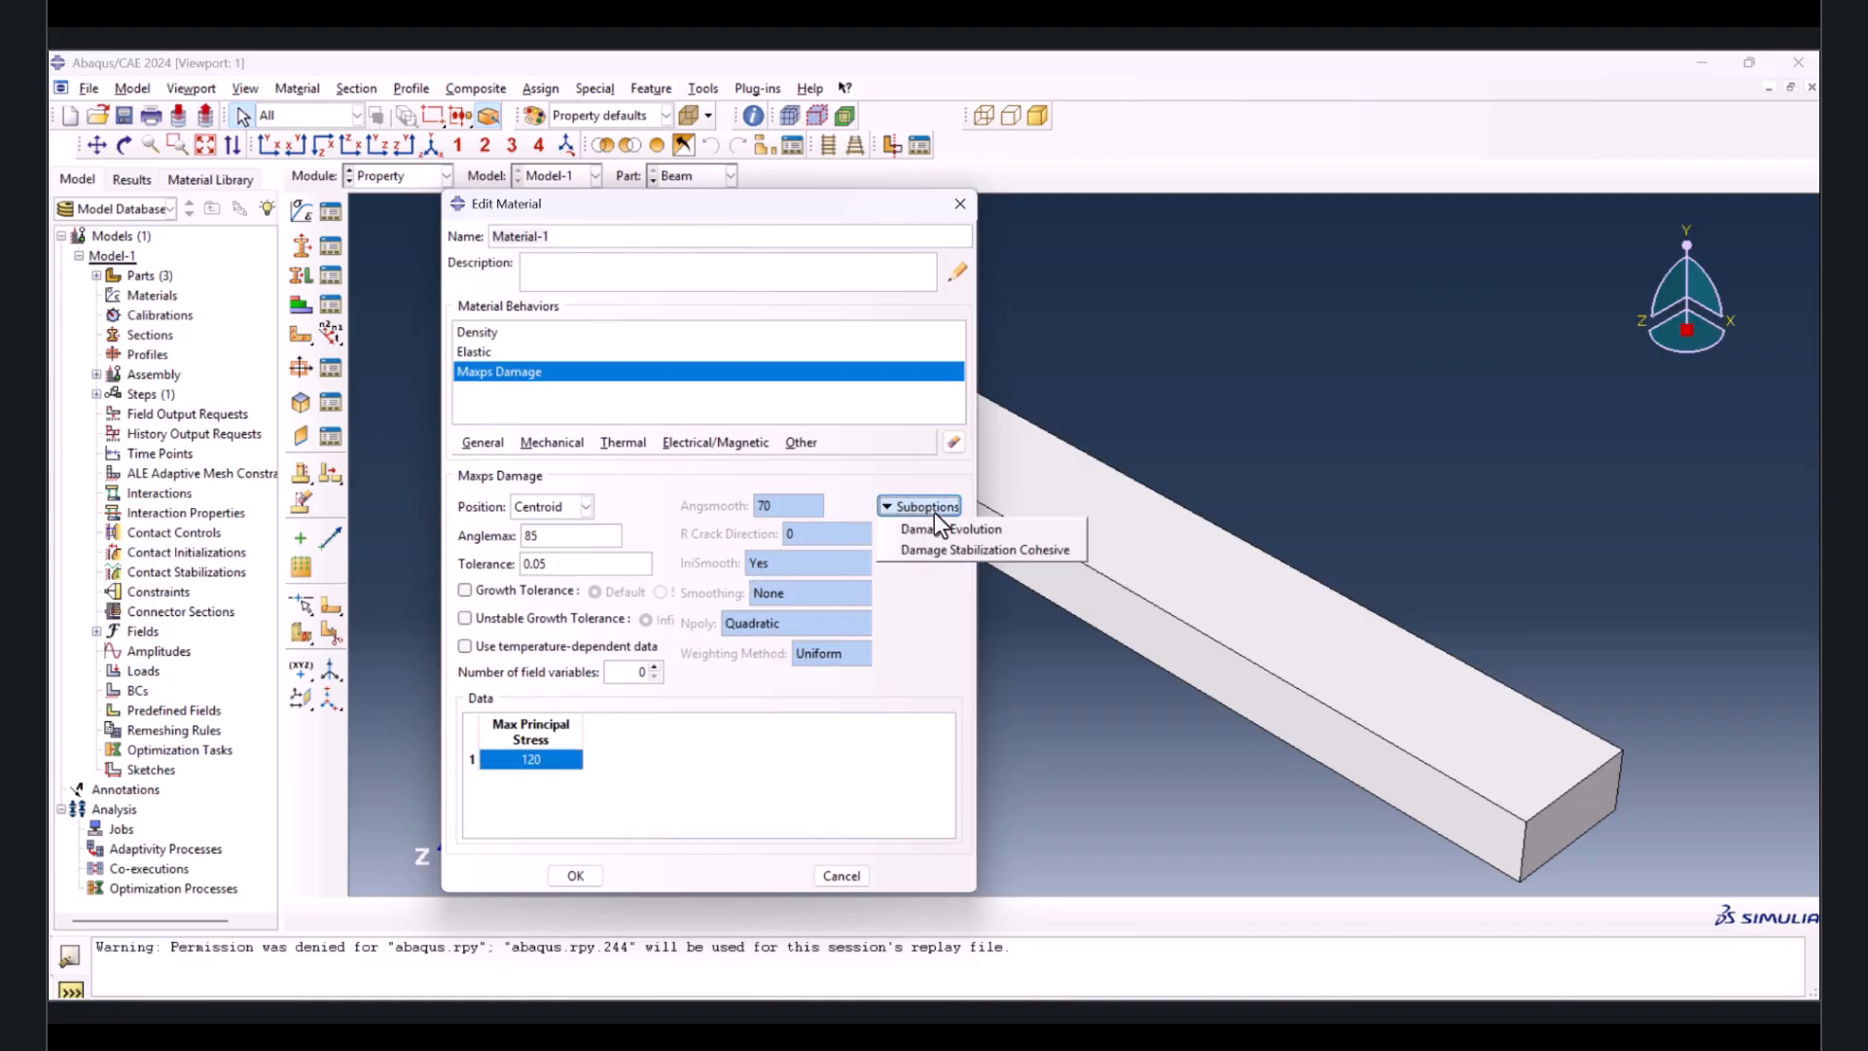
click(942, 527)
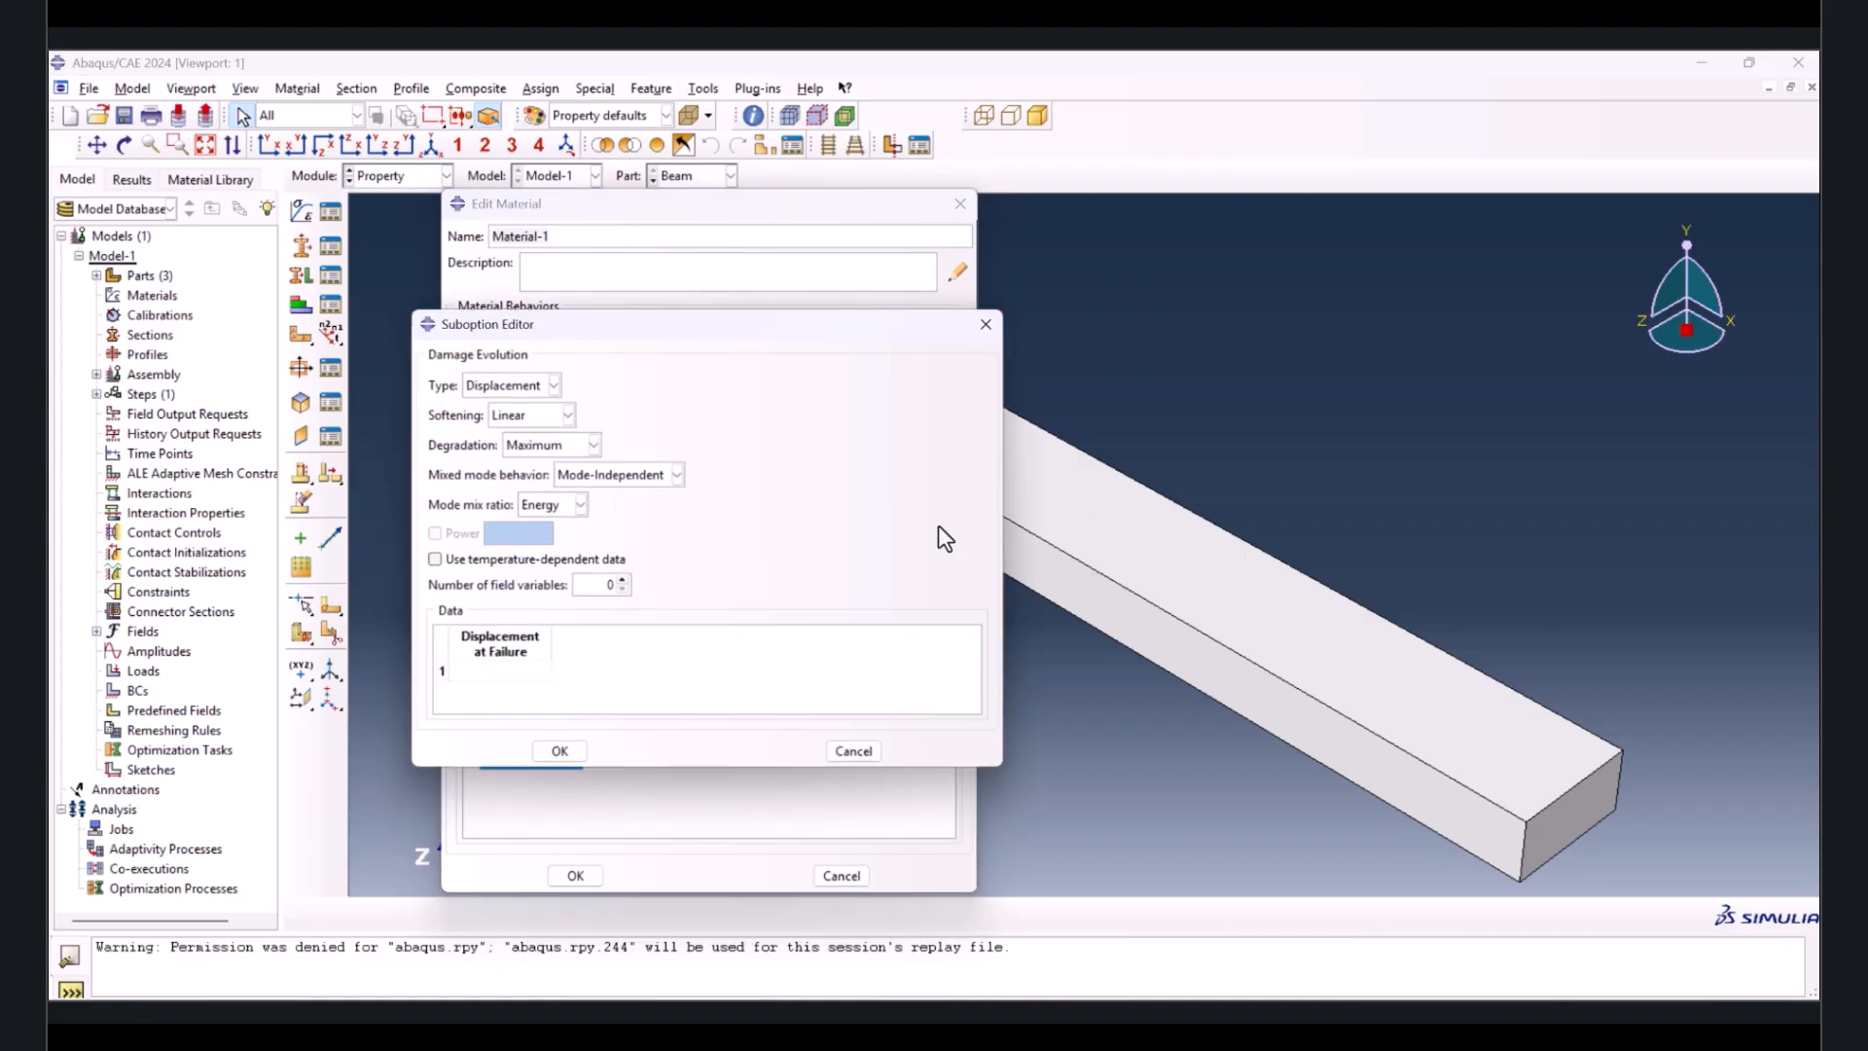
click(495, 383)
click(511, 430)
click(579, 477)
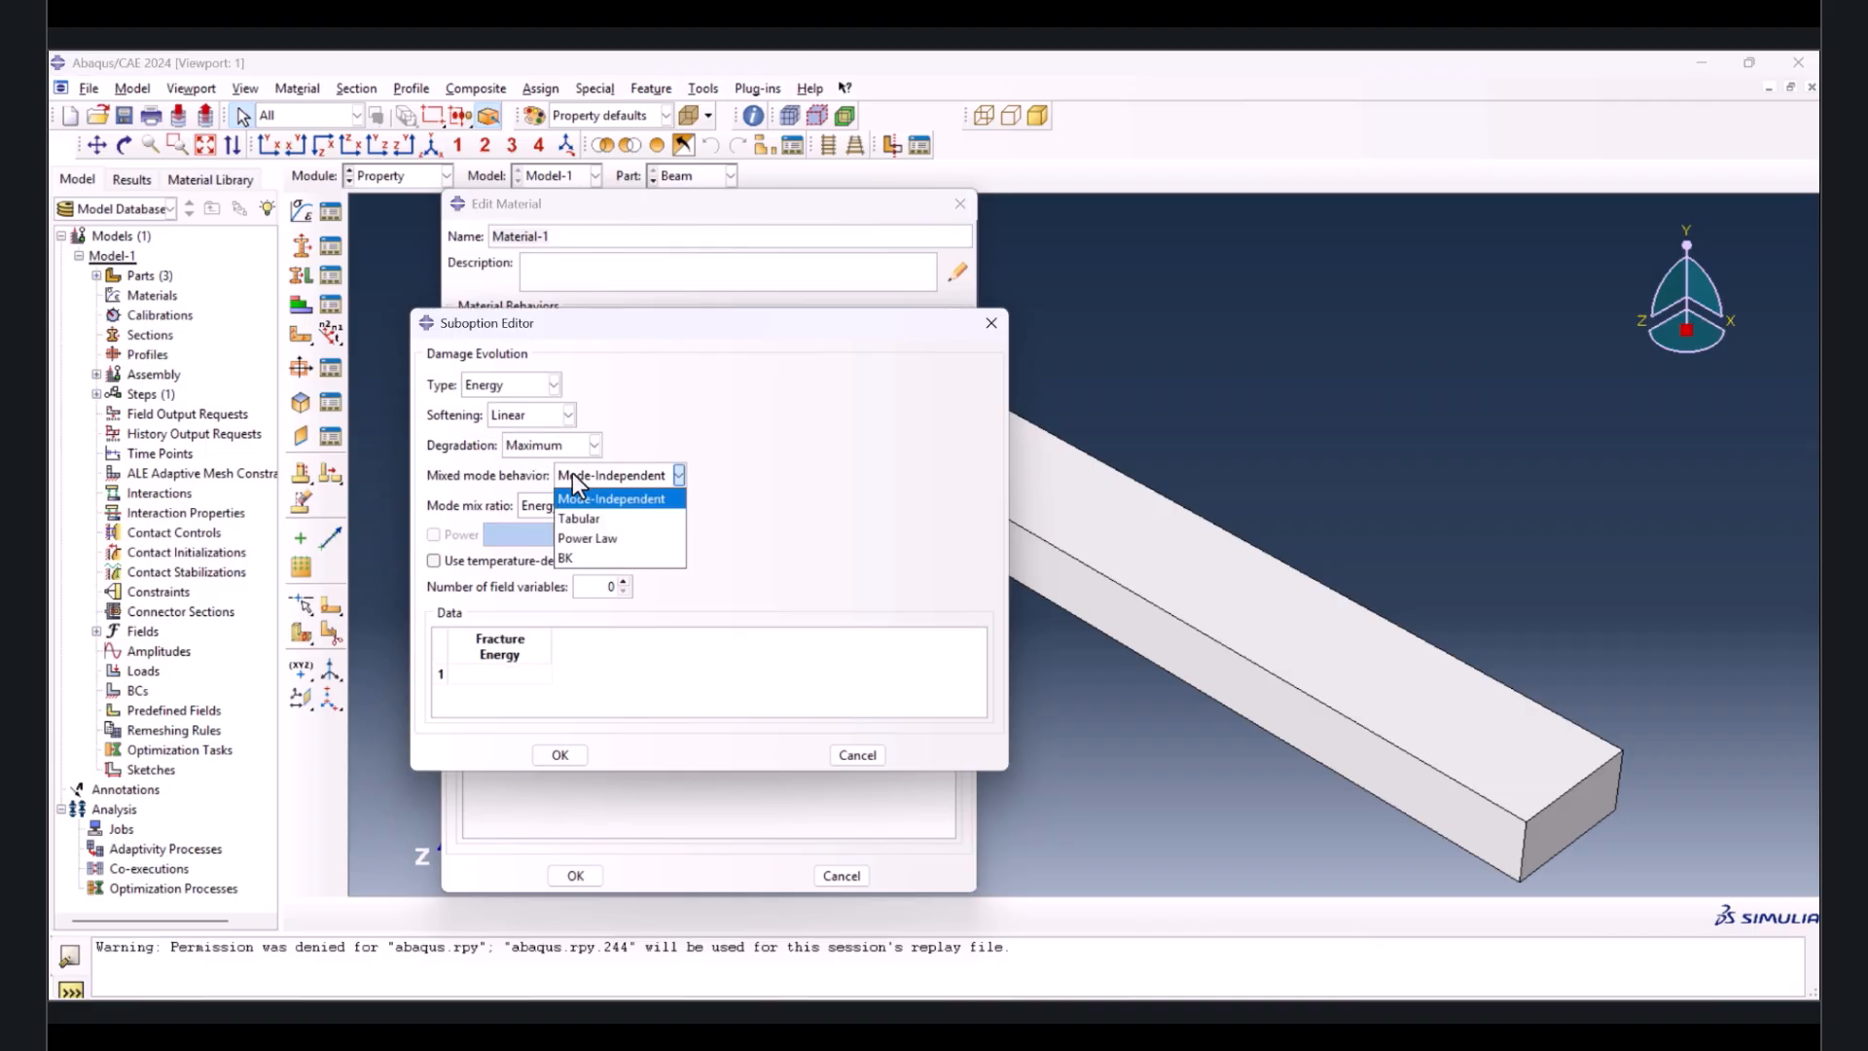
click(591, 538)
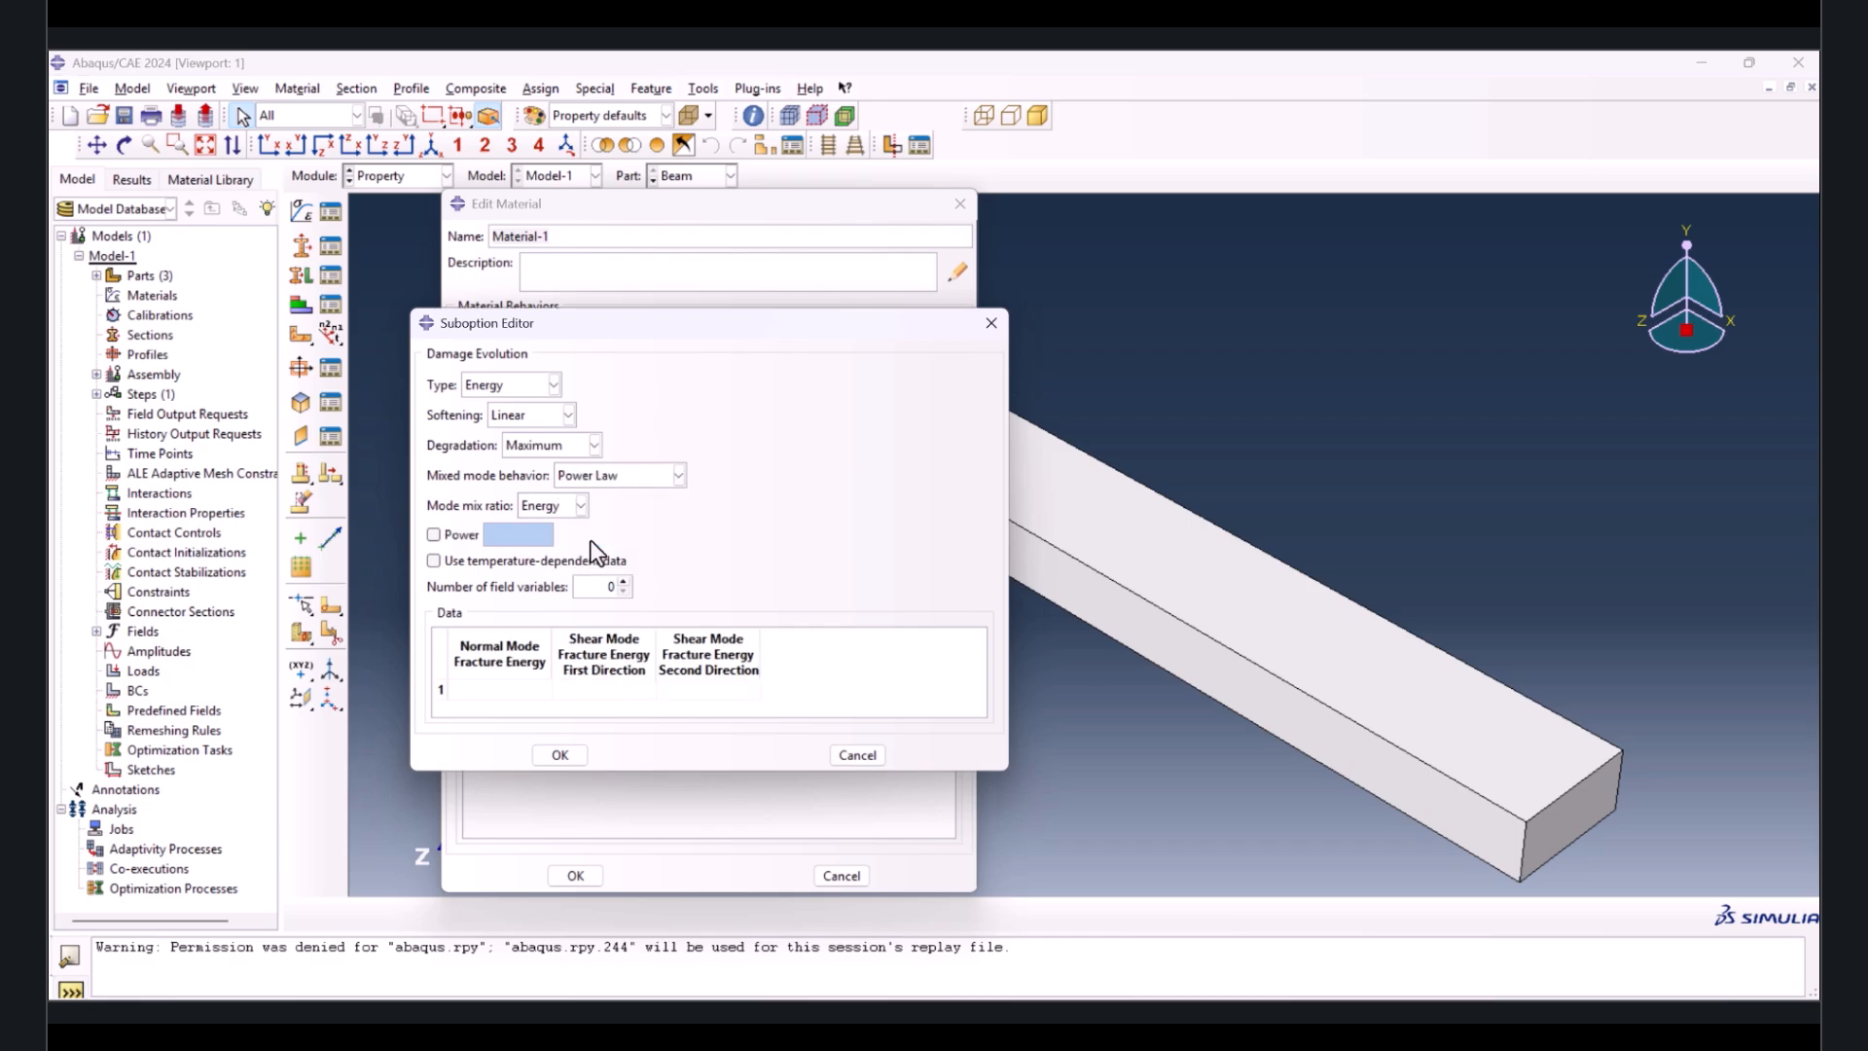
- Enter 40000 for the normal and both shear mode fracture energies, and enable the power setting for the damage evolution
click(494, 688)
text(40000)
drag(492, 689, 394, 689)
key(ctrl+c)
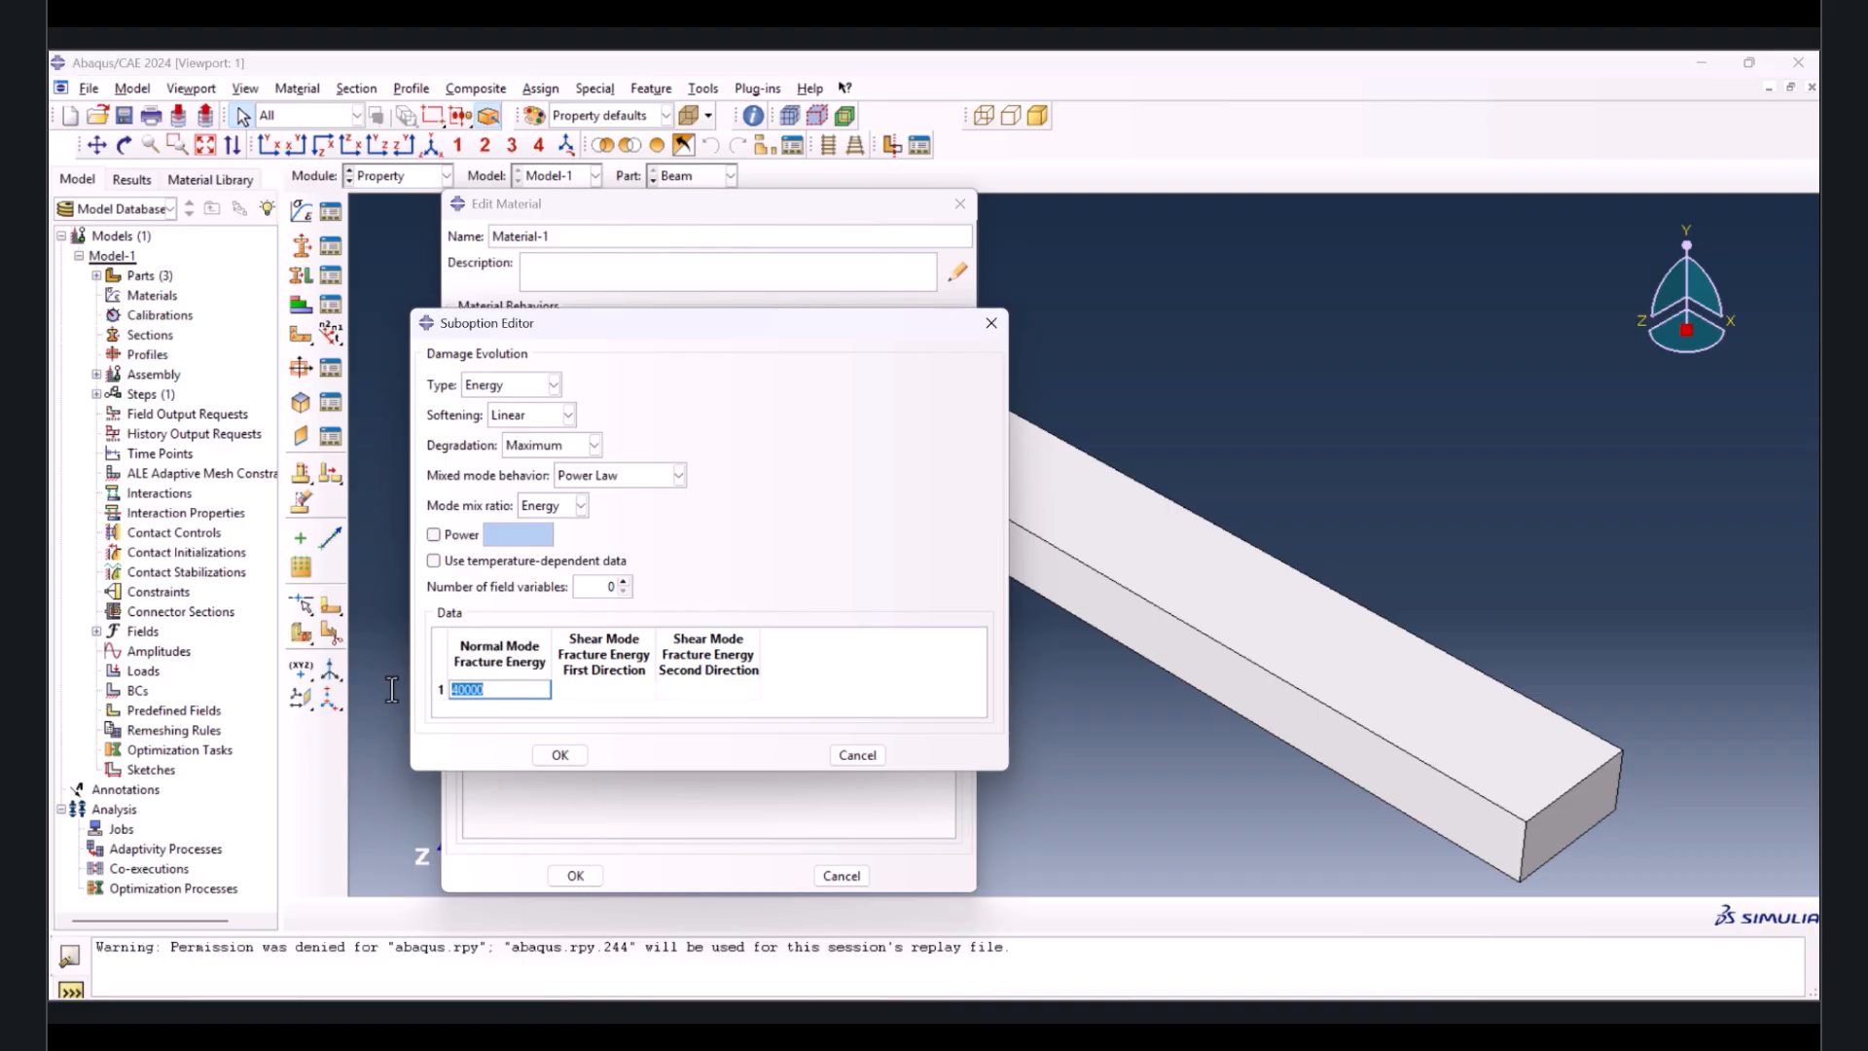
click(602, 687)
key(ctrl+v)
click(671, 690)
key(ctrl+v)
click(796, 695)
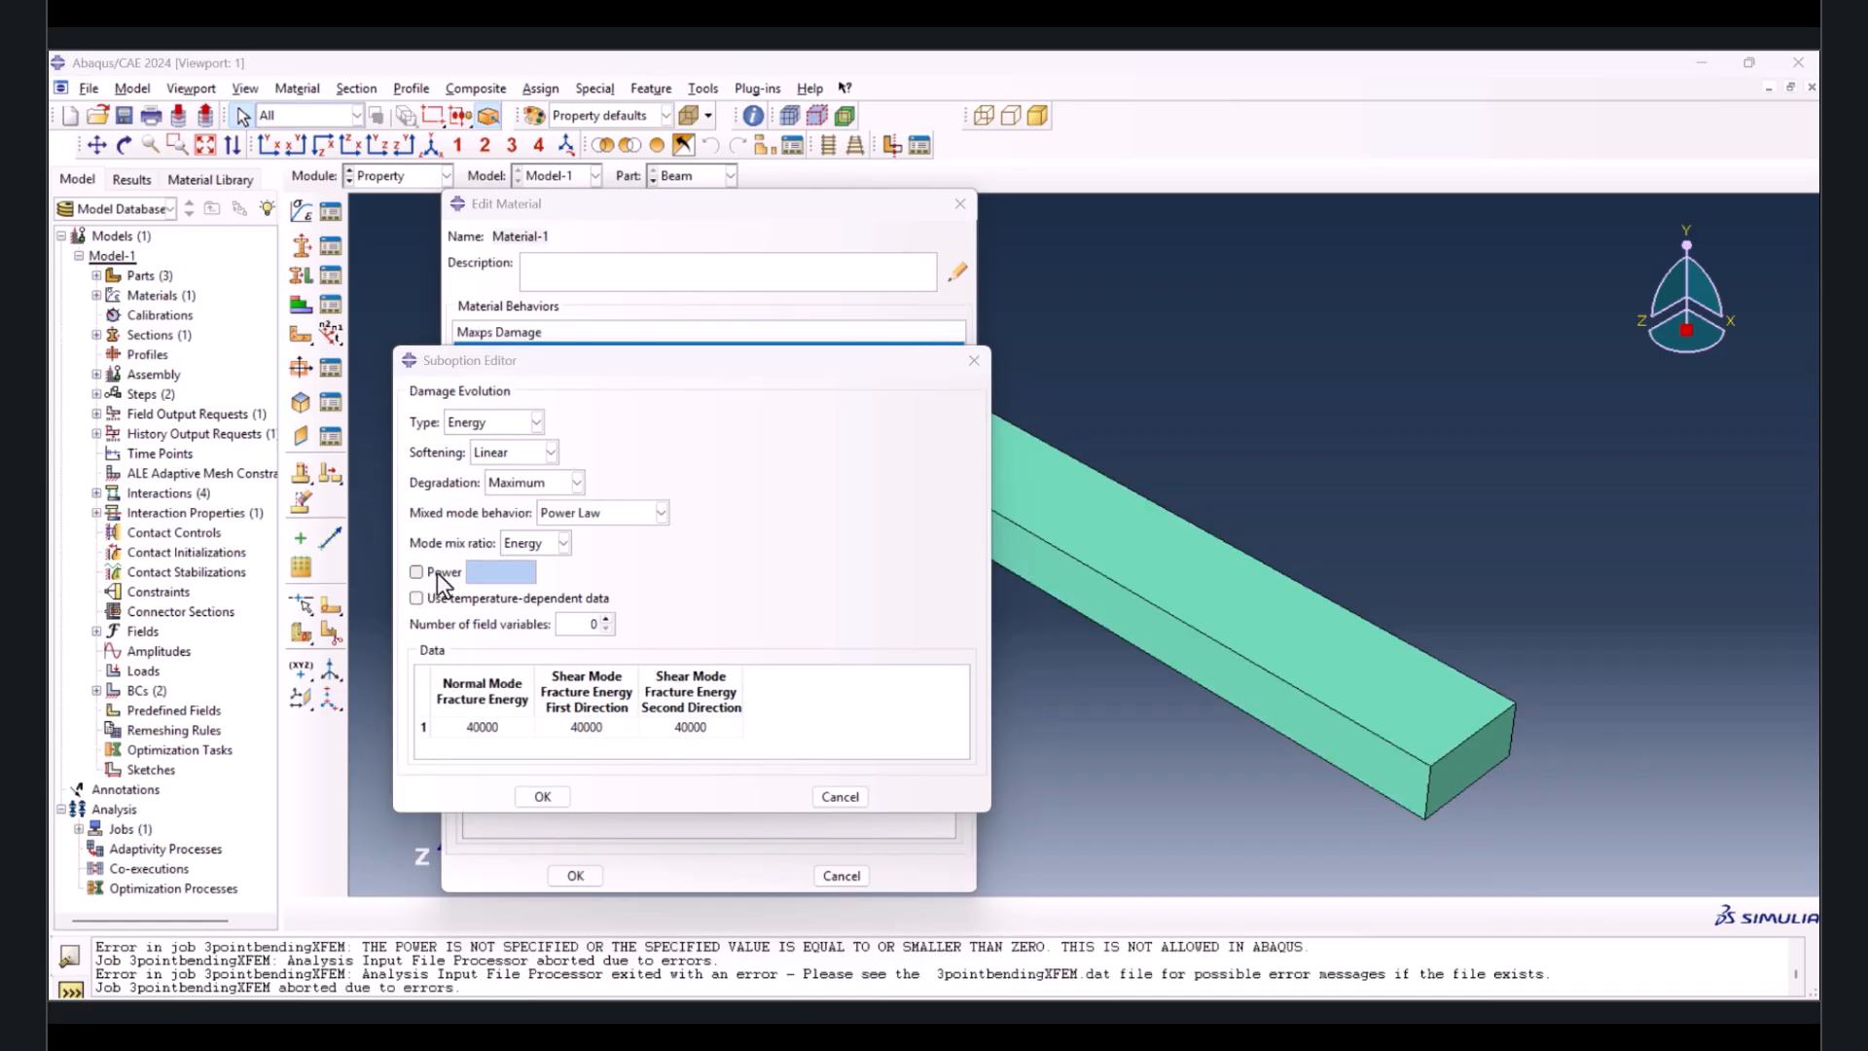
click(436, 572)
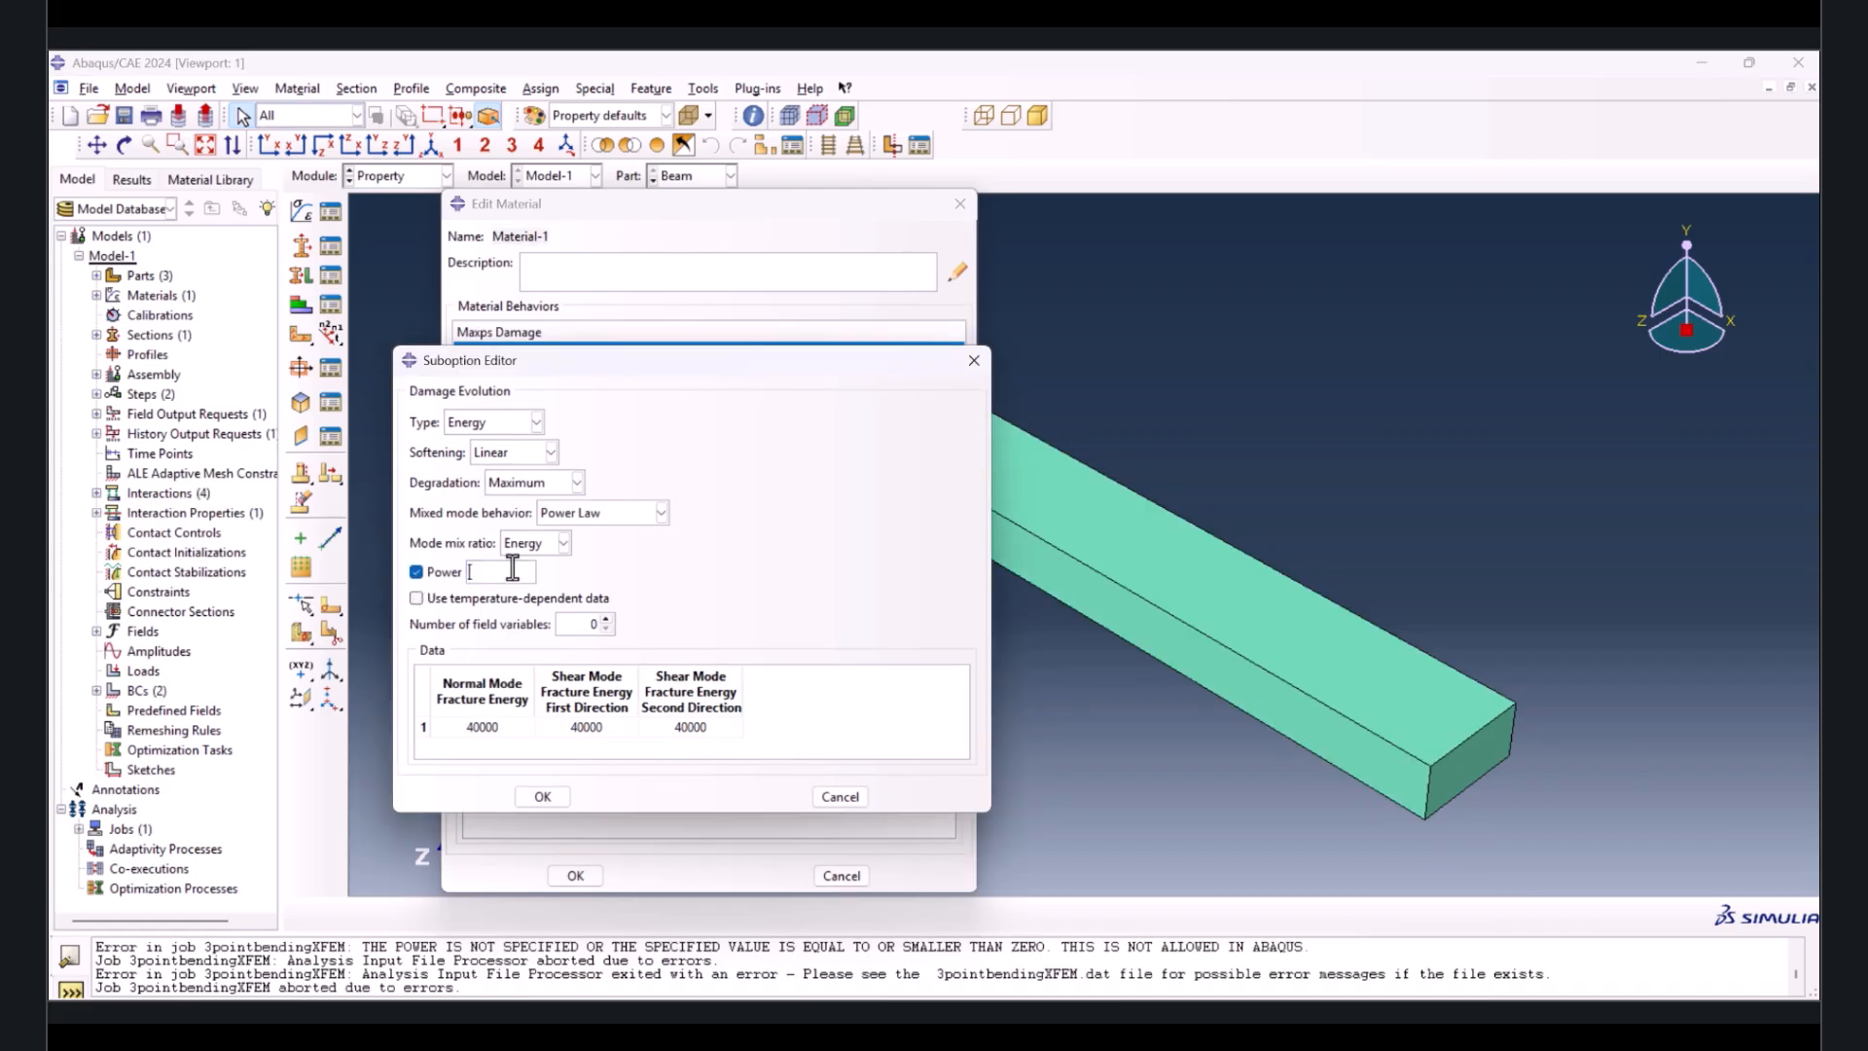
click(545, 797)
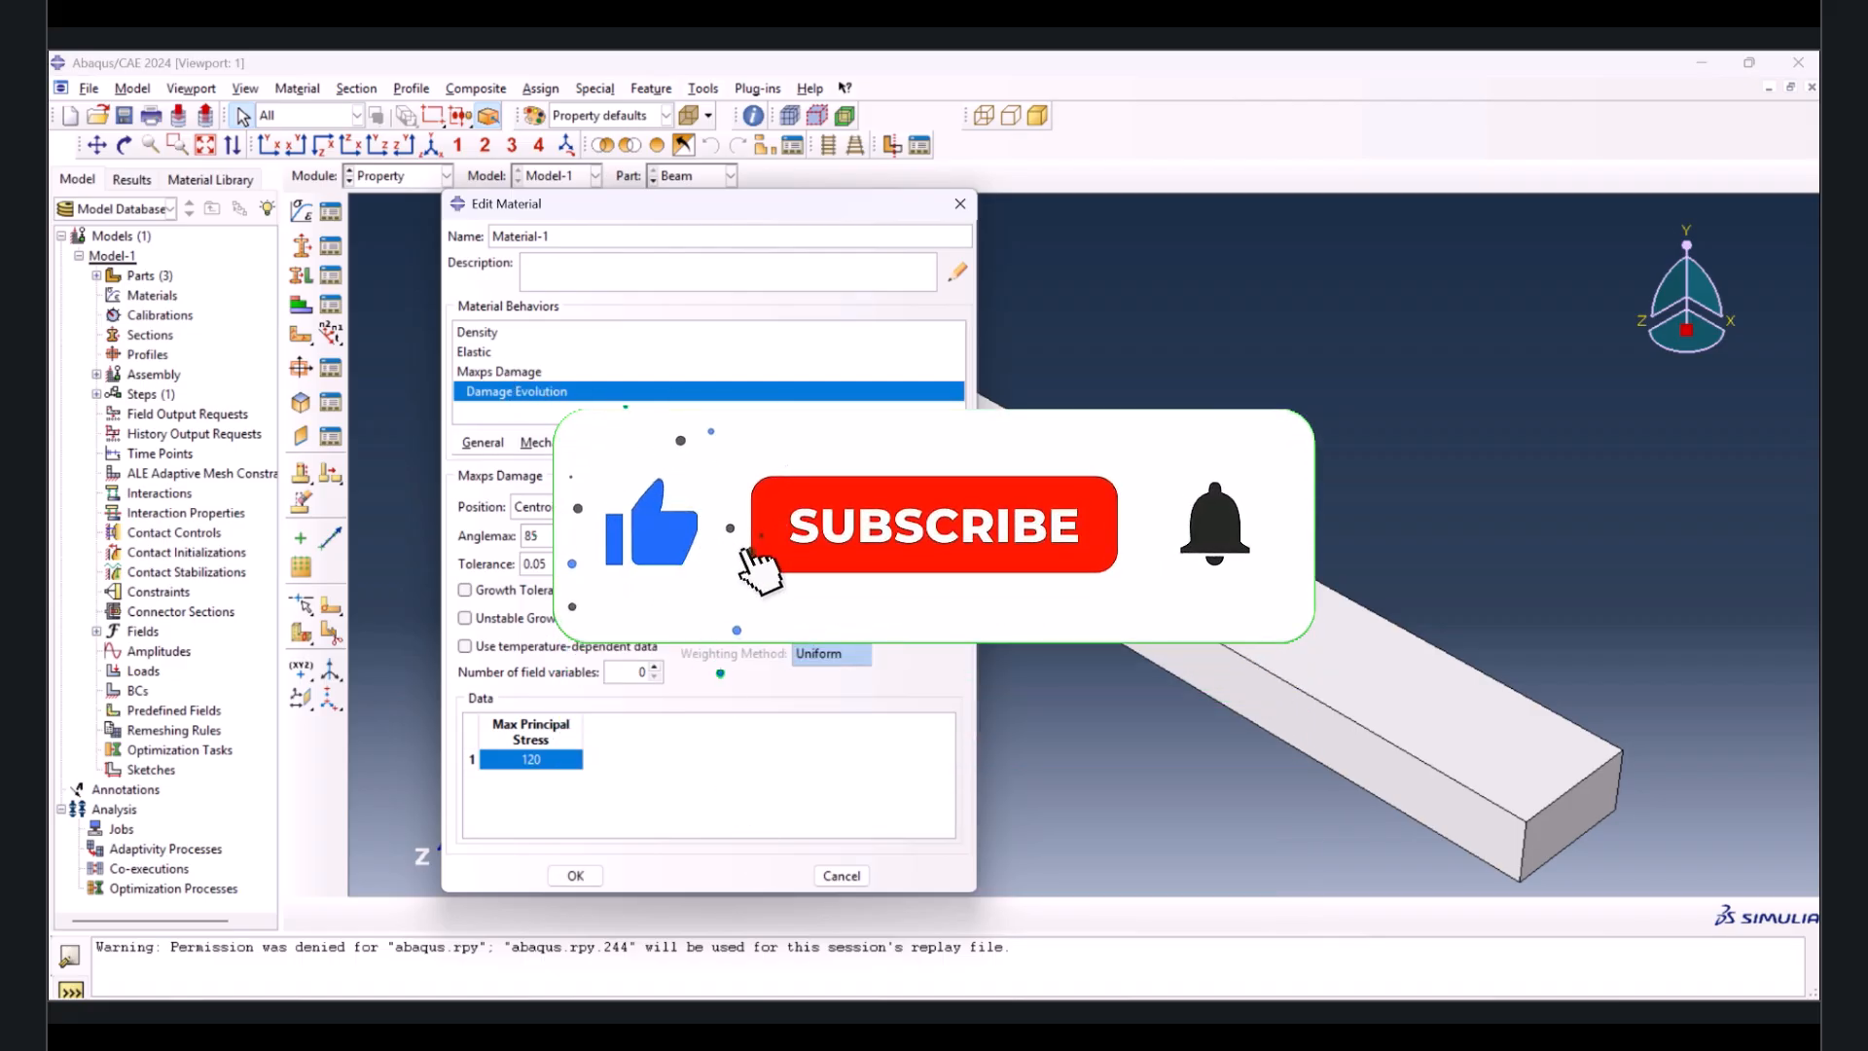
- Add cohesive damage stabilization with a viscosity coefficient of 1e-5, review the material behaviors and save Material-1
text(1e-5)
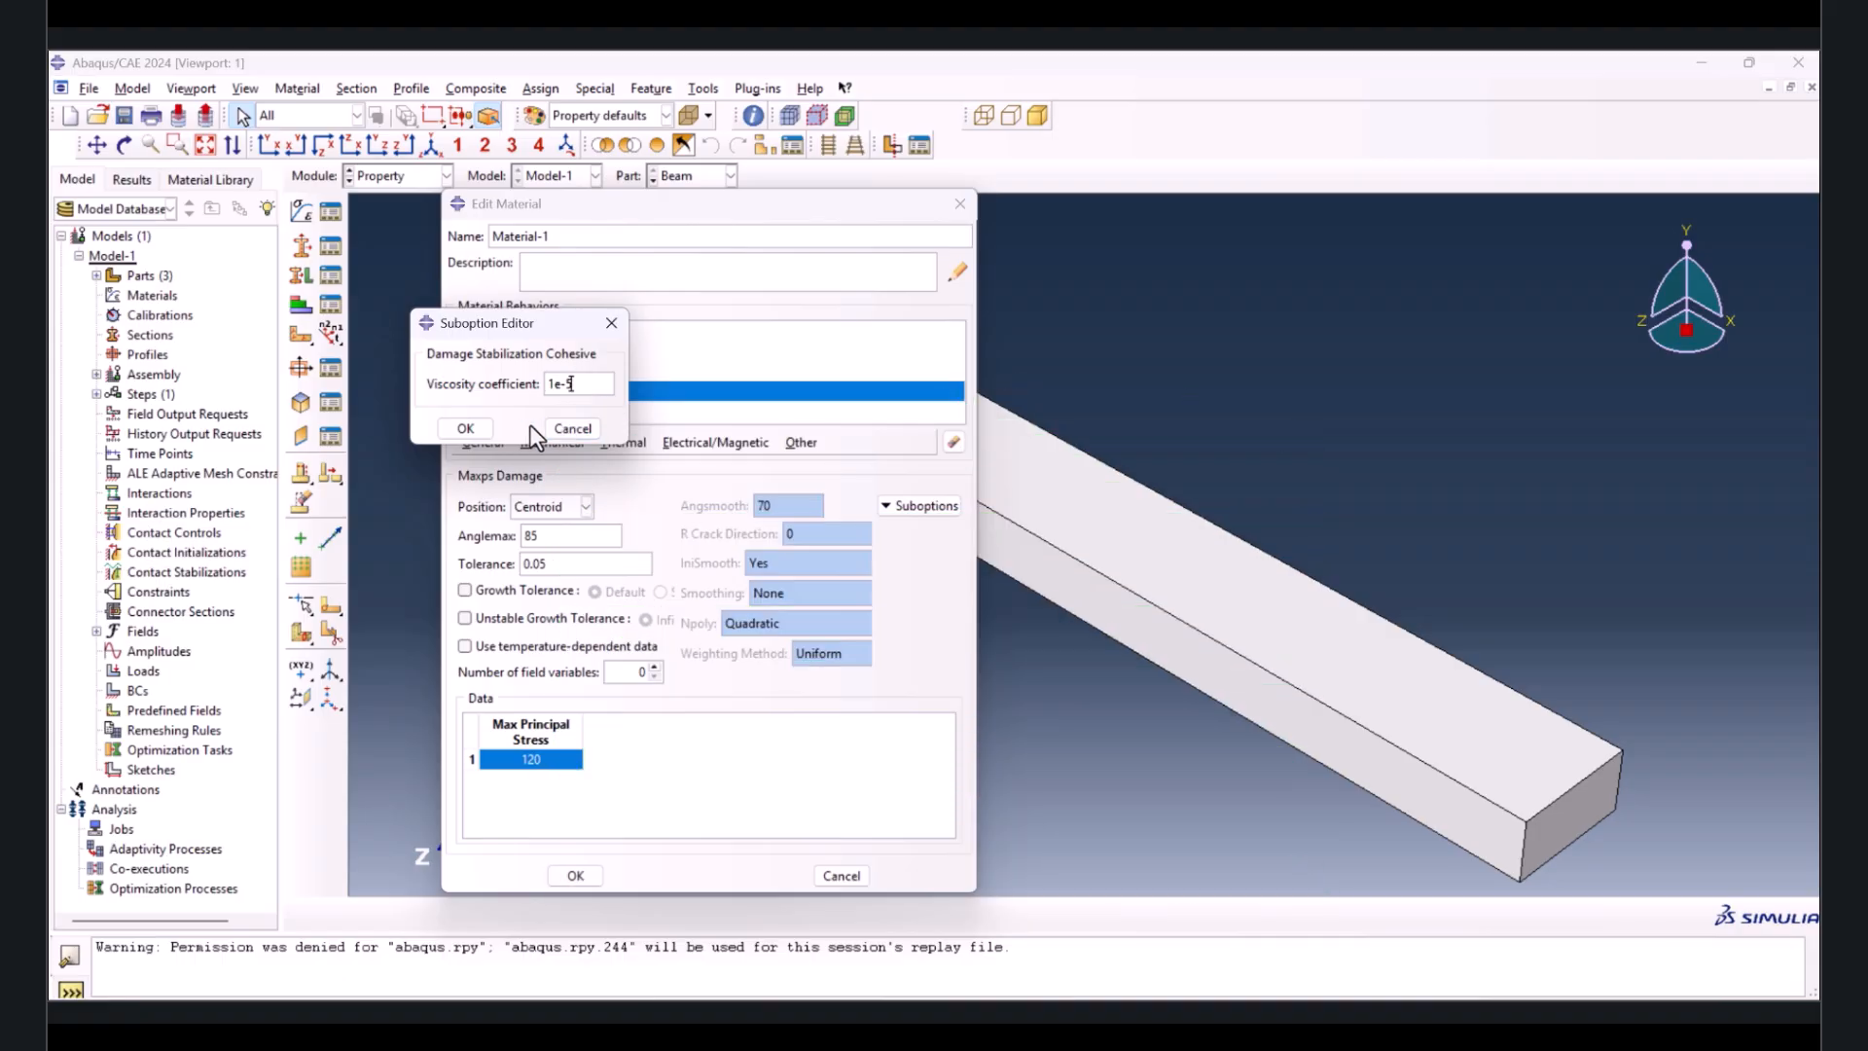
click(467, 427)
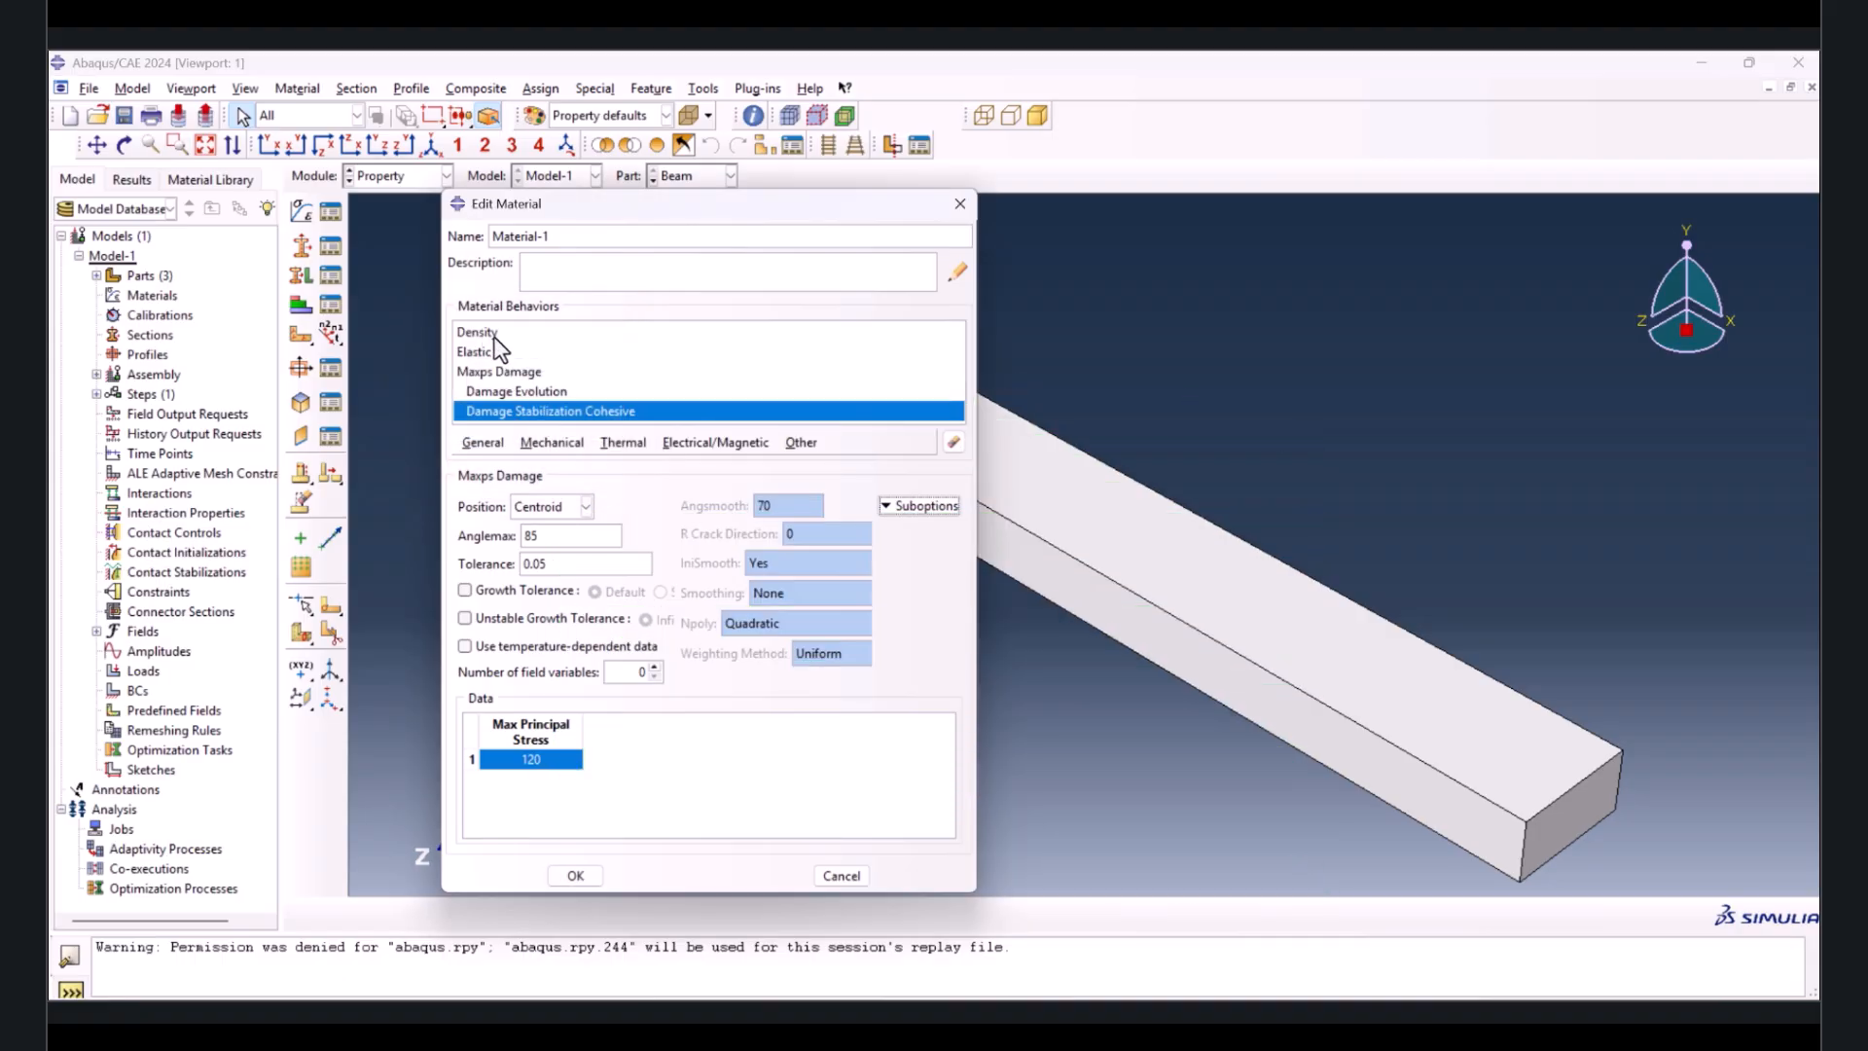
click(495, 335)
click(502, 353)
click(530, 373)
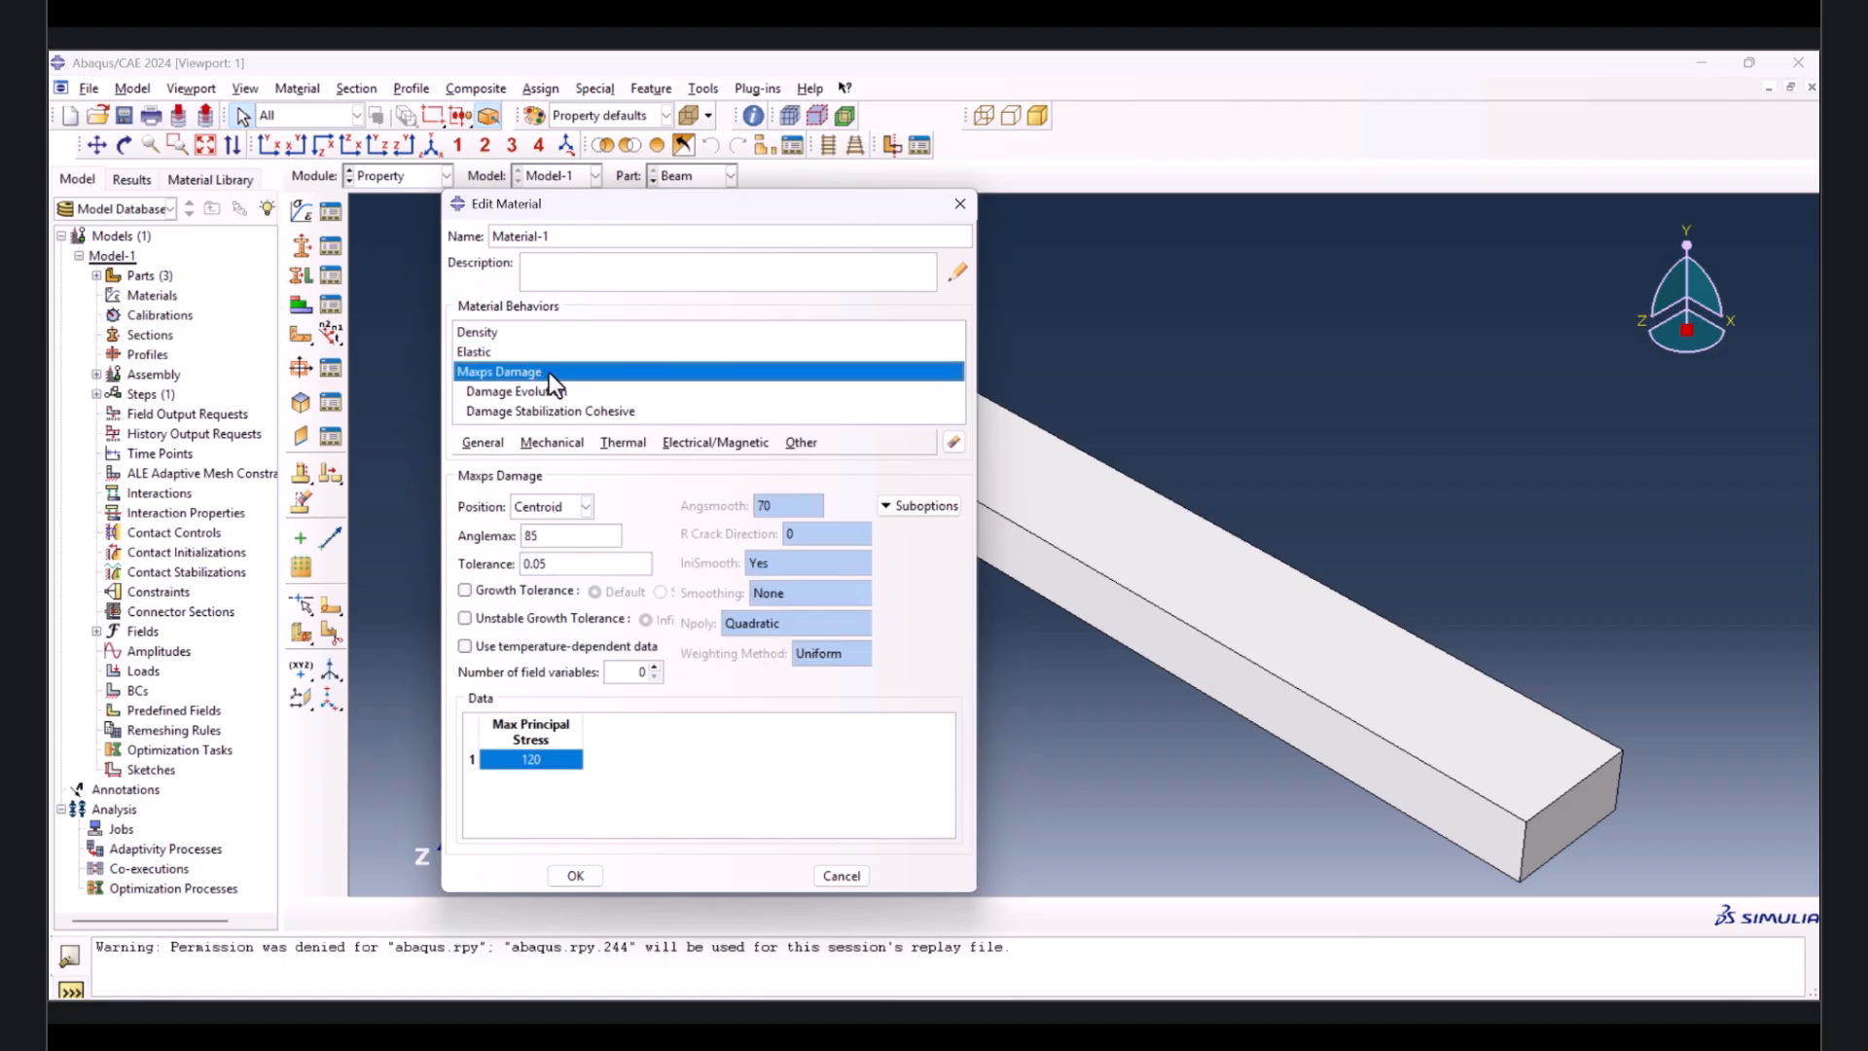
click(551, 394)
click(567, 416)
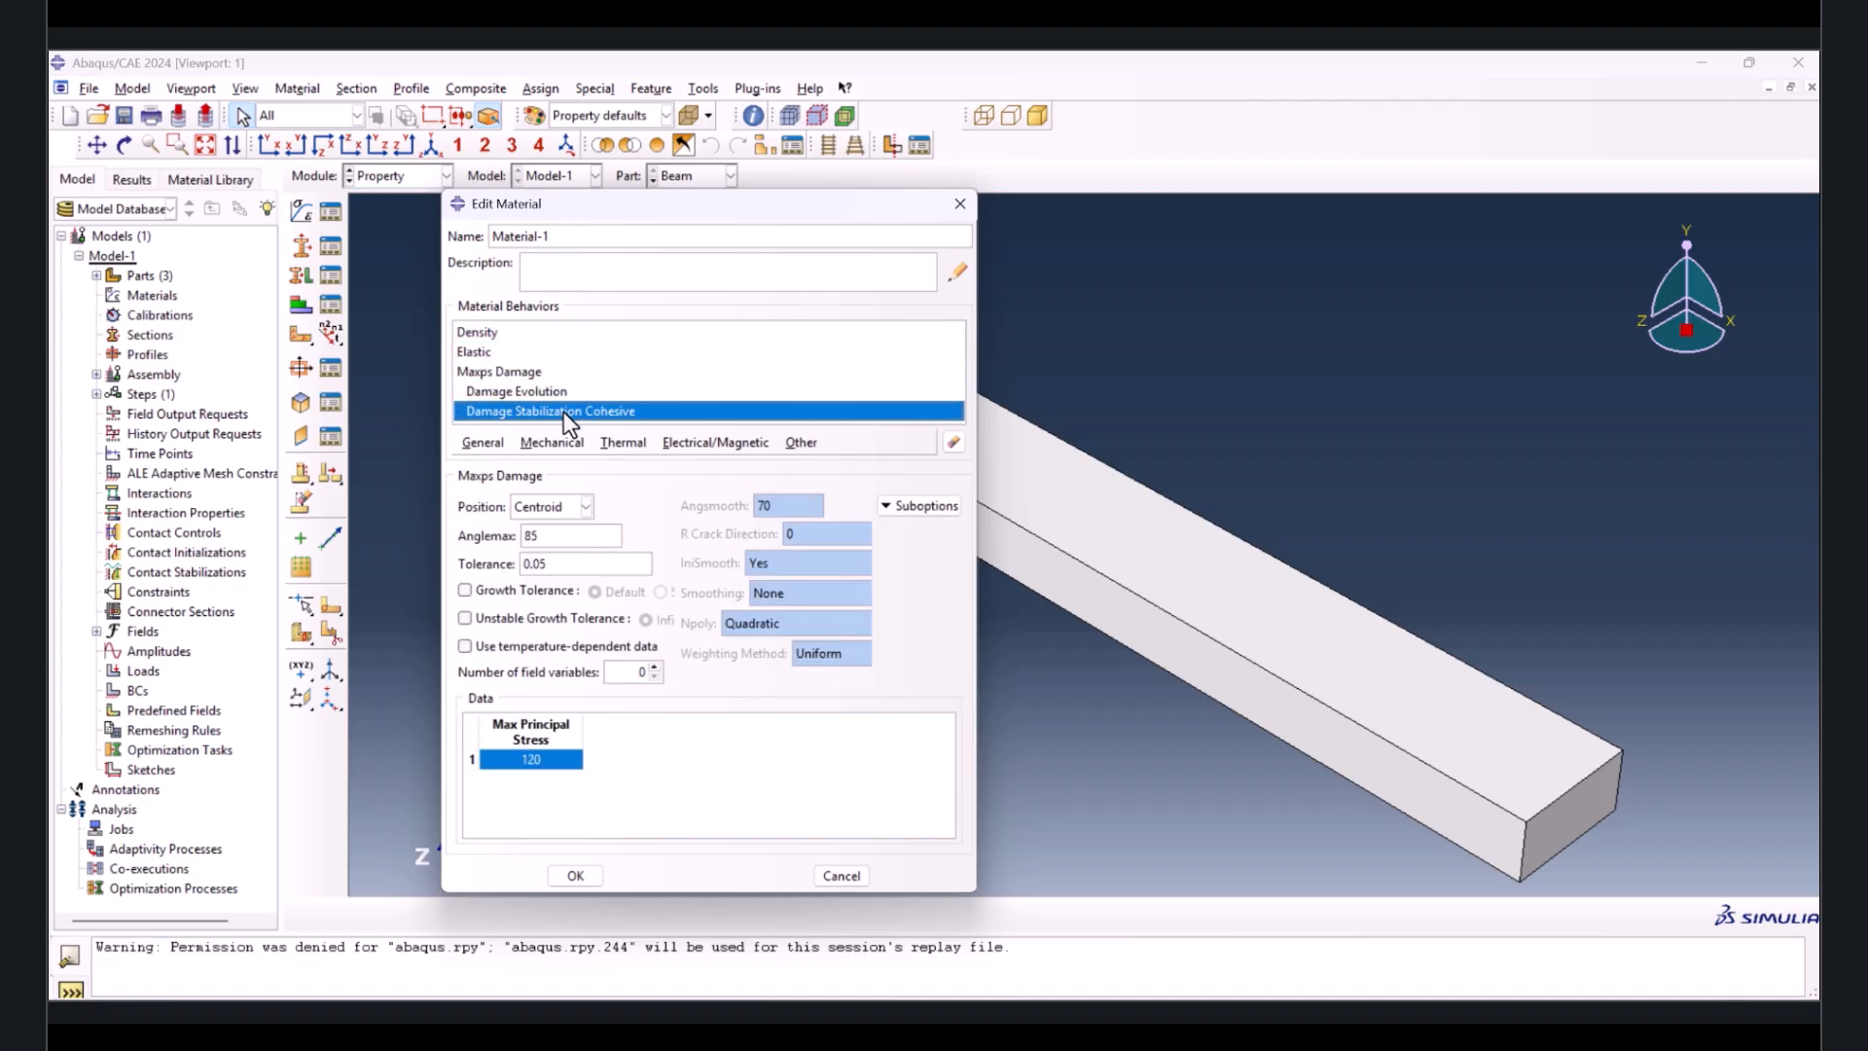
click(583, 880)
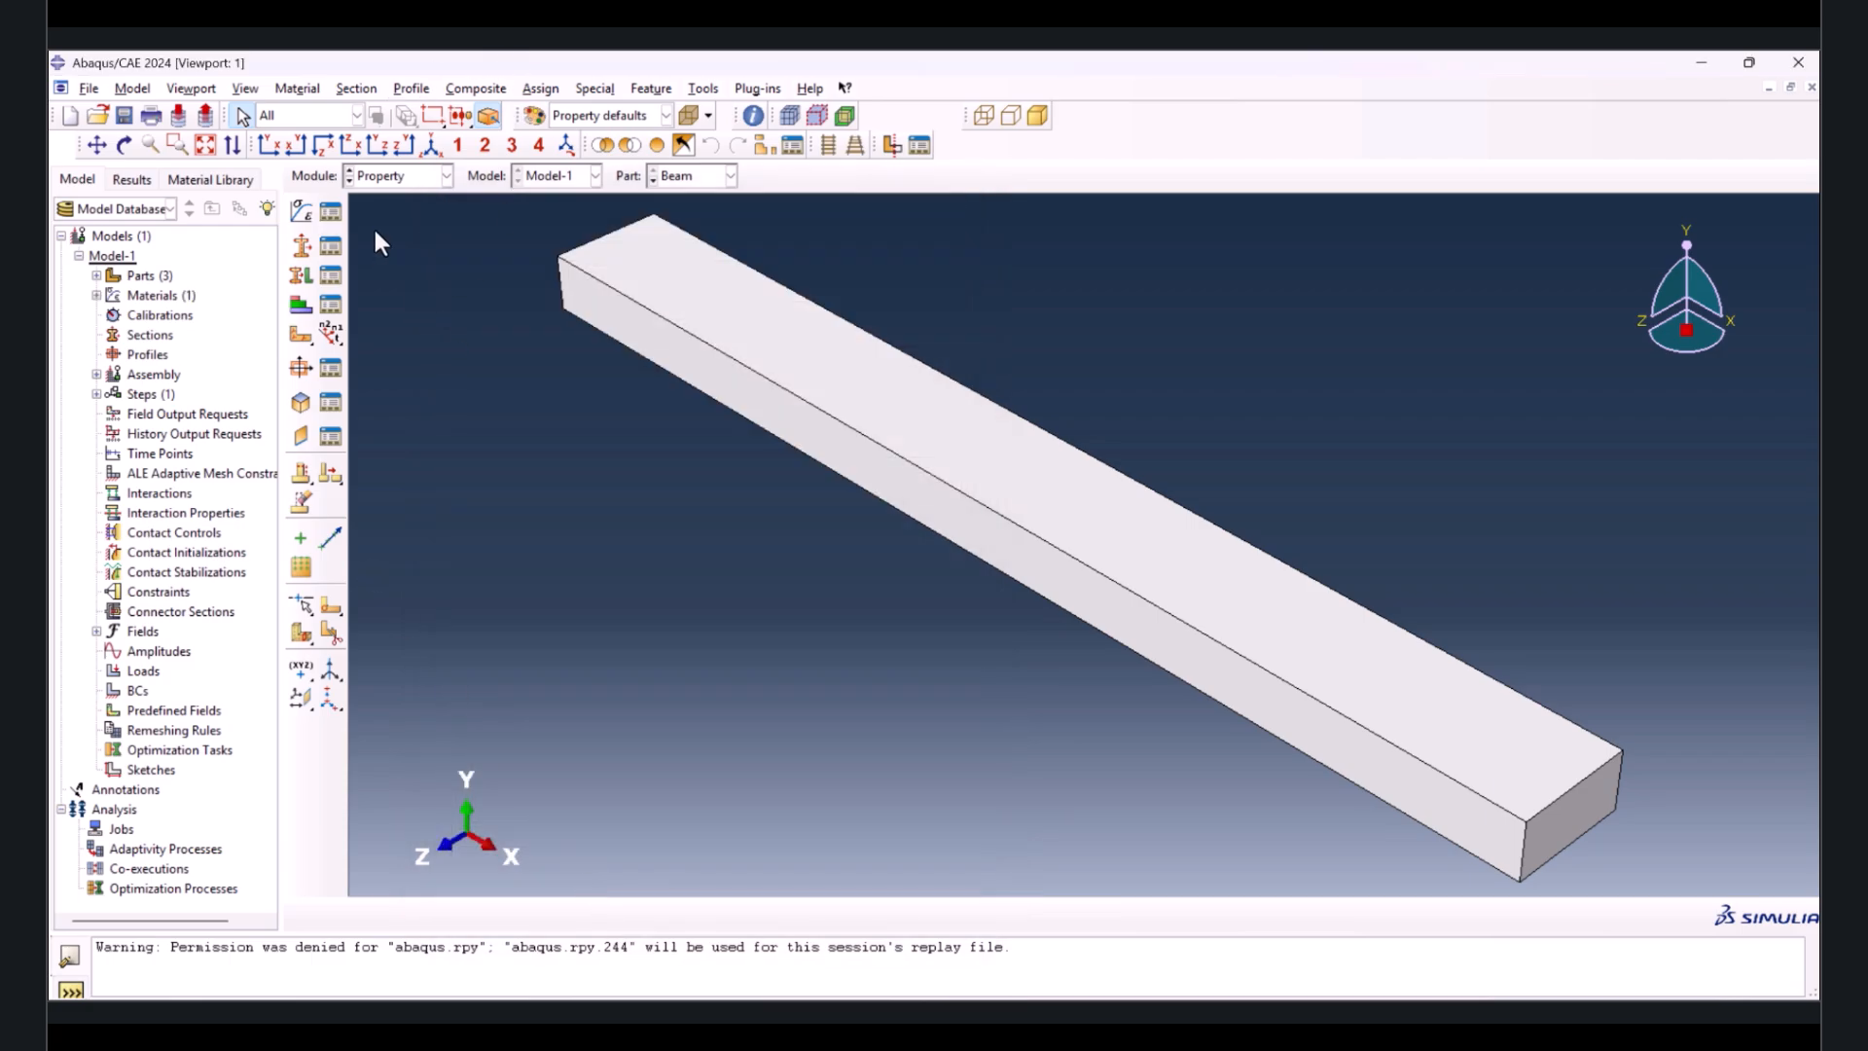
- Create a solid homogeneous section named Section-1 that uses Material-1
click(302, 248)
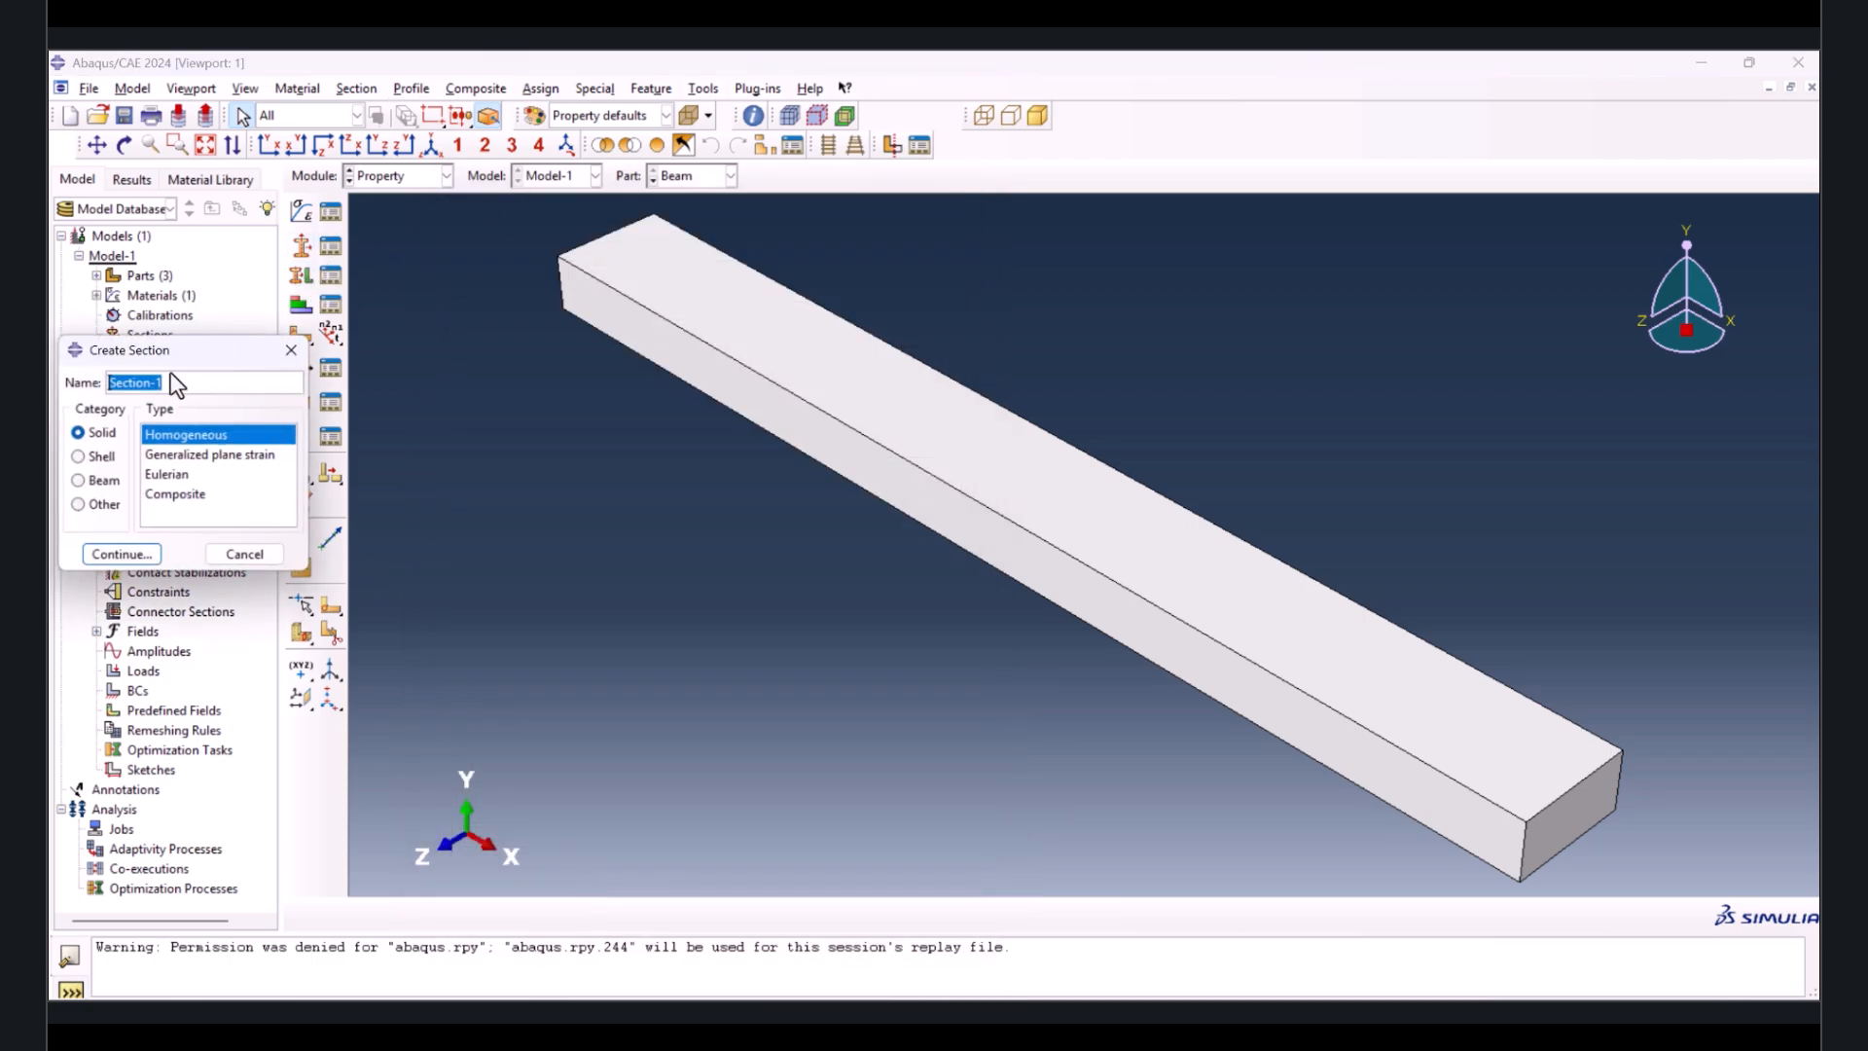
click(120, 554)
click(124, 533)
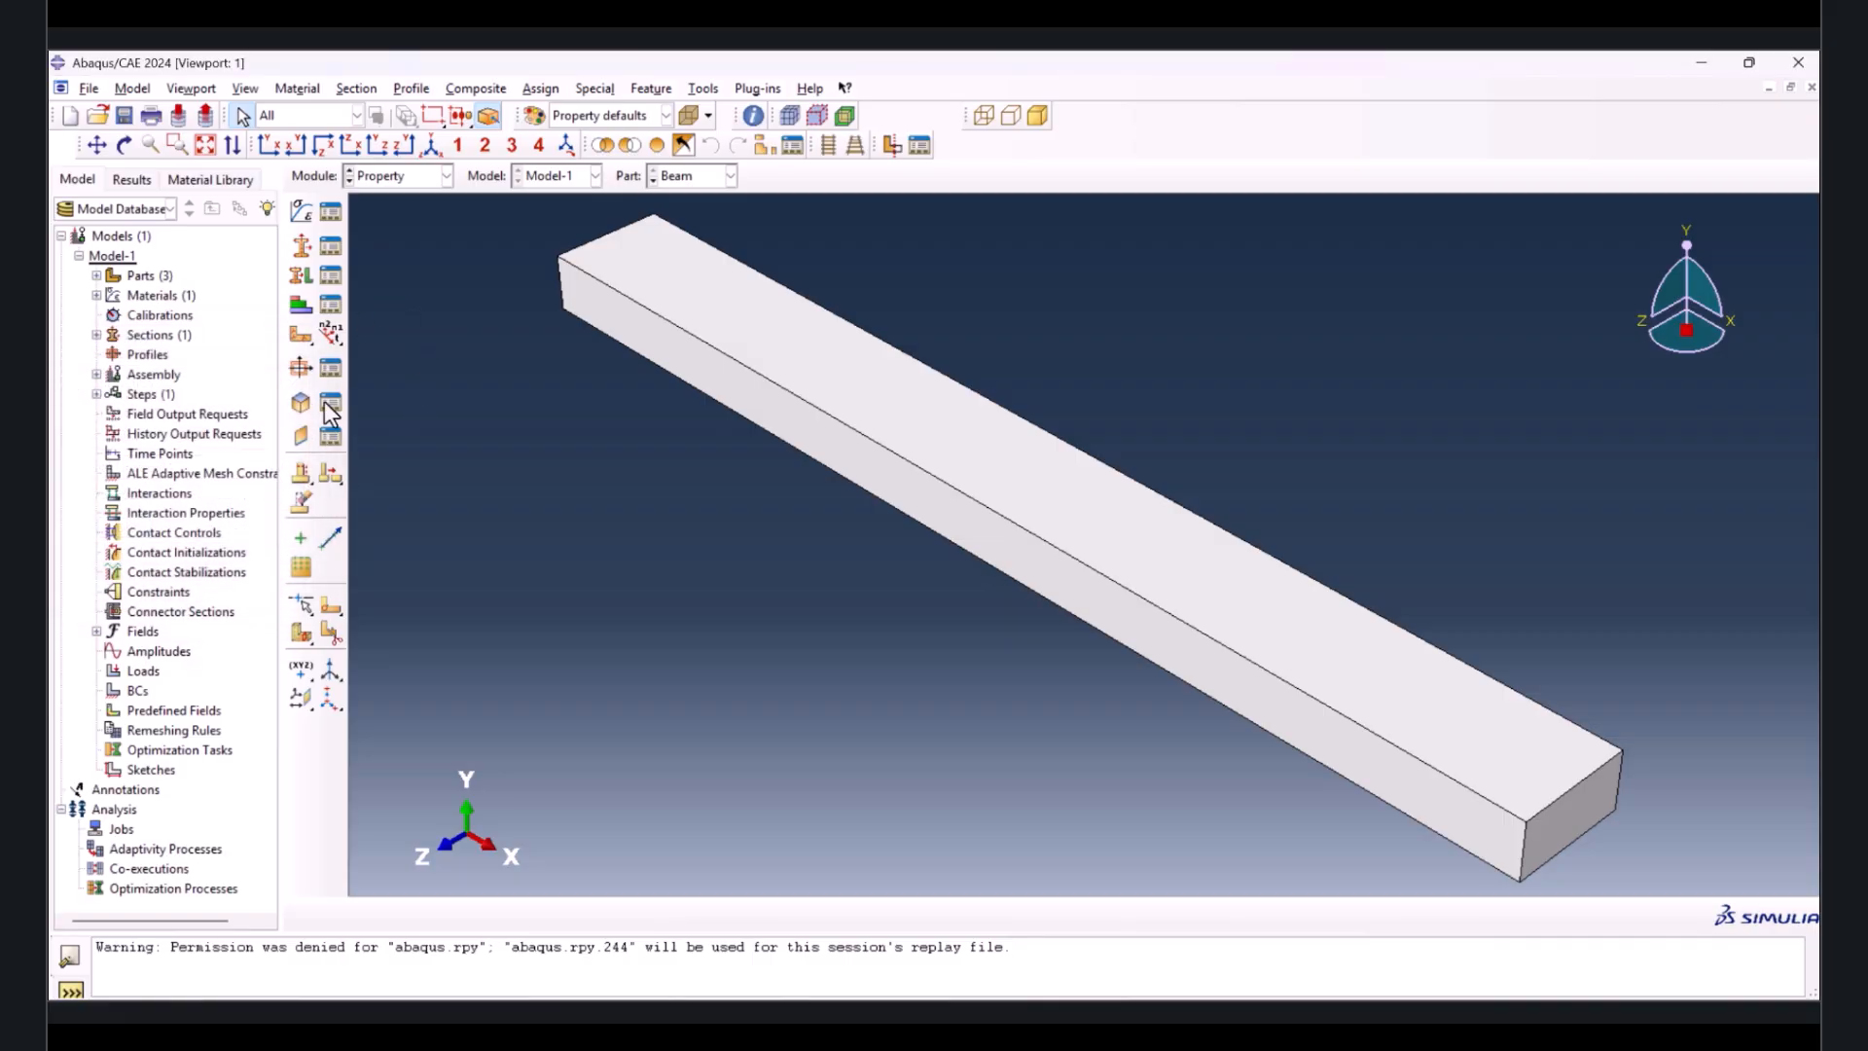
- Assign Section-1 to the entire Beam part without creating a set
drag(507, 223, 1690, 882)
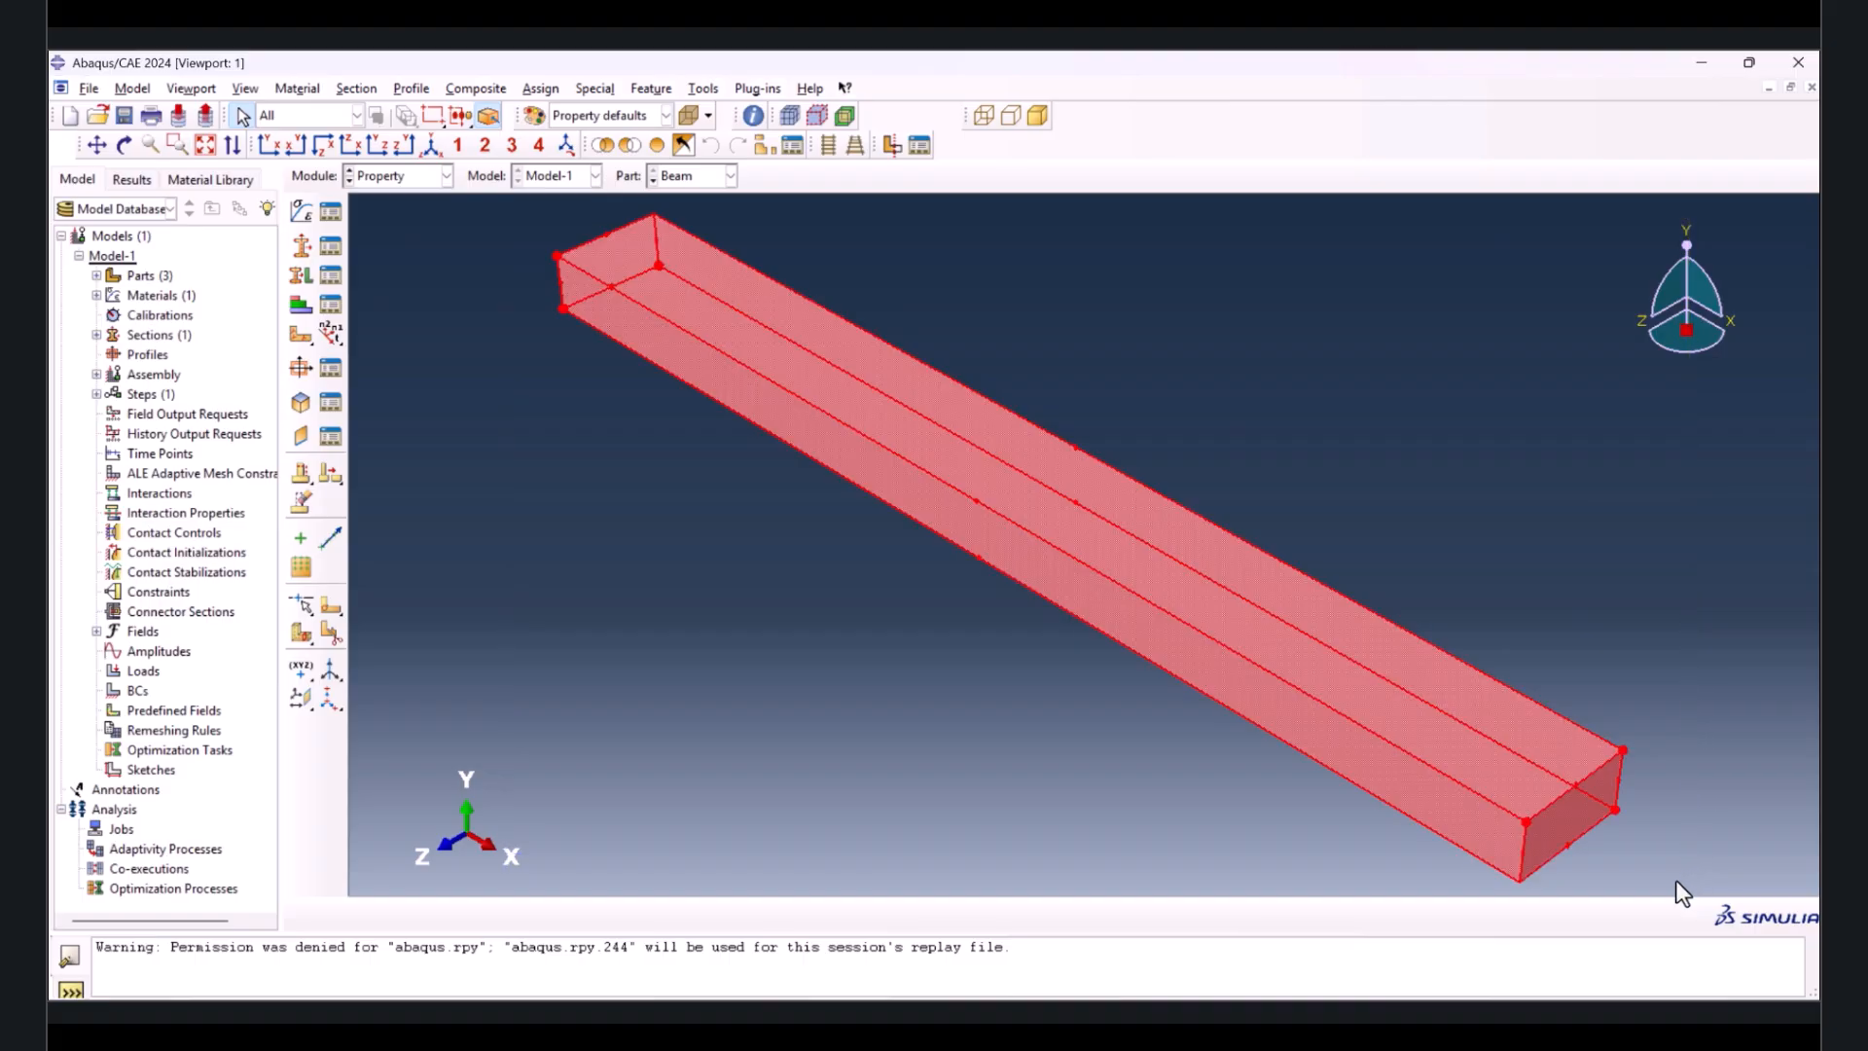
click(300, 277)
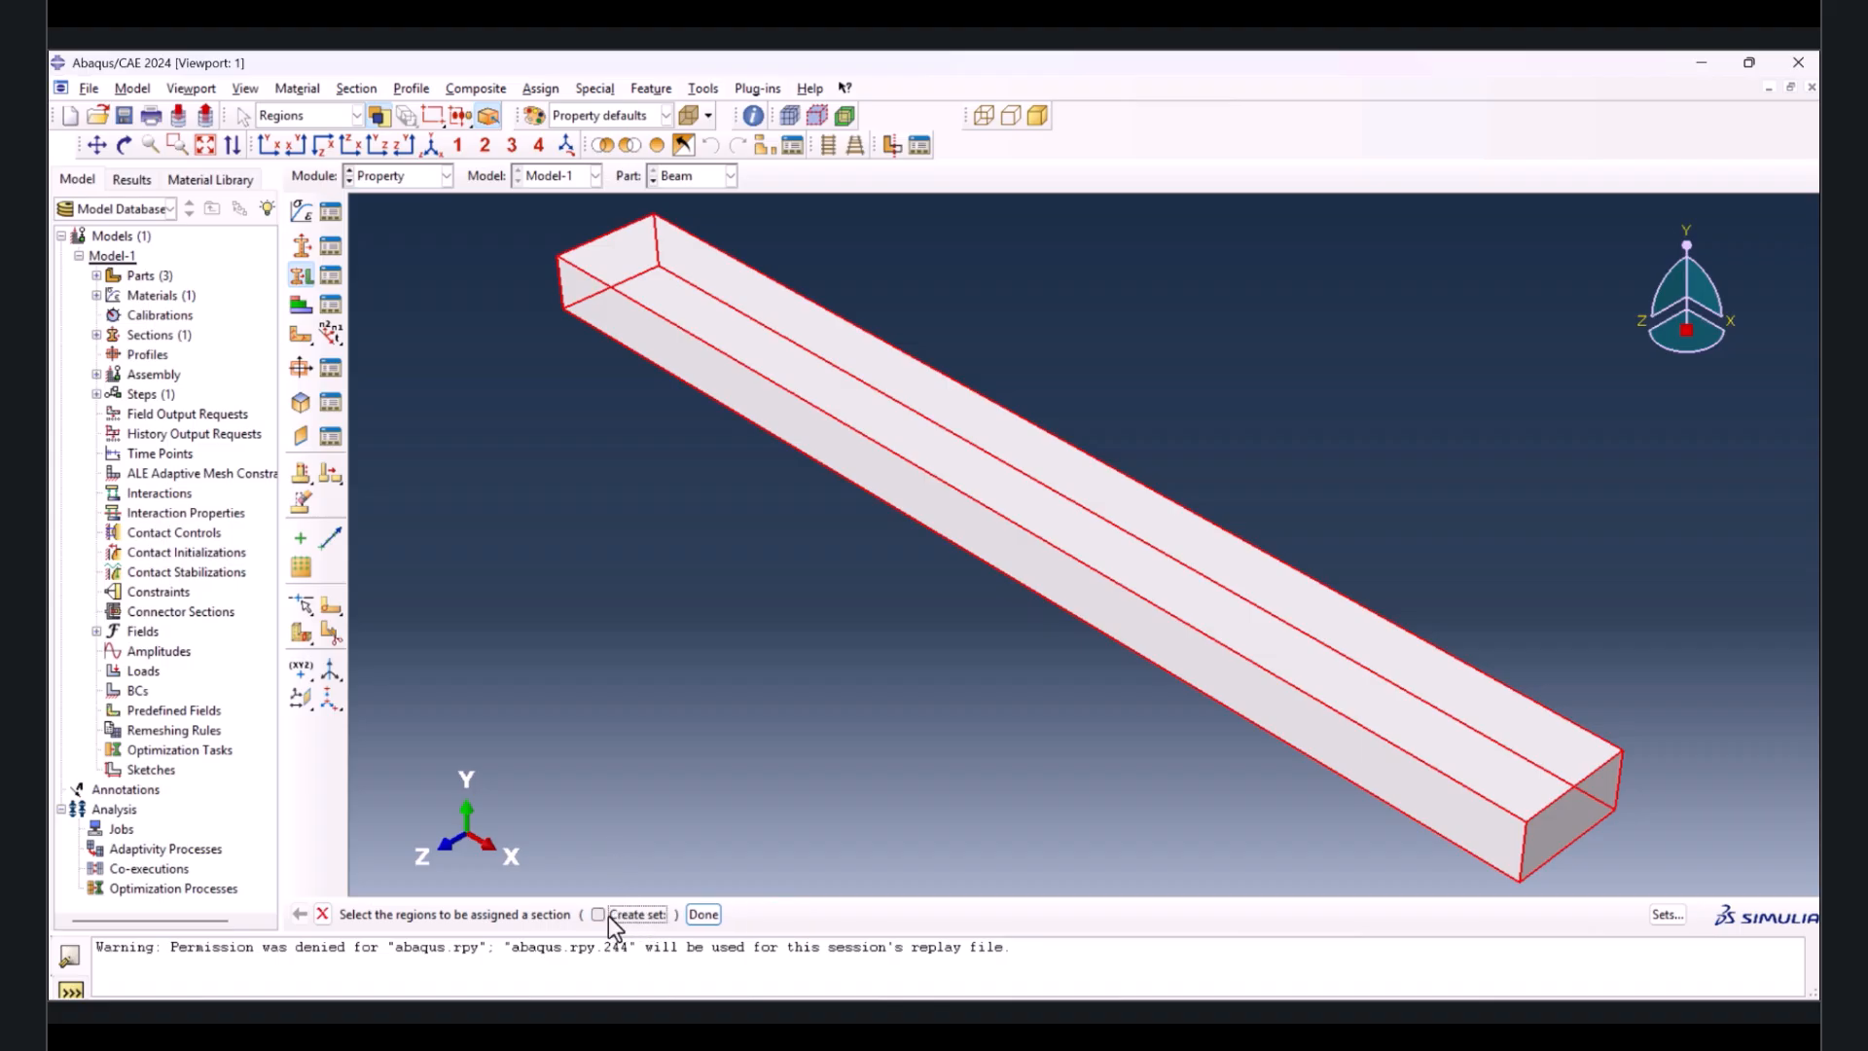
click(702, 915)
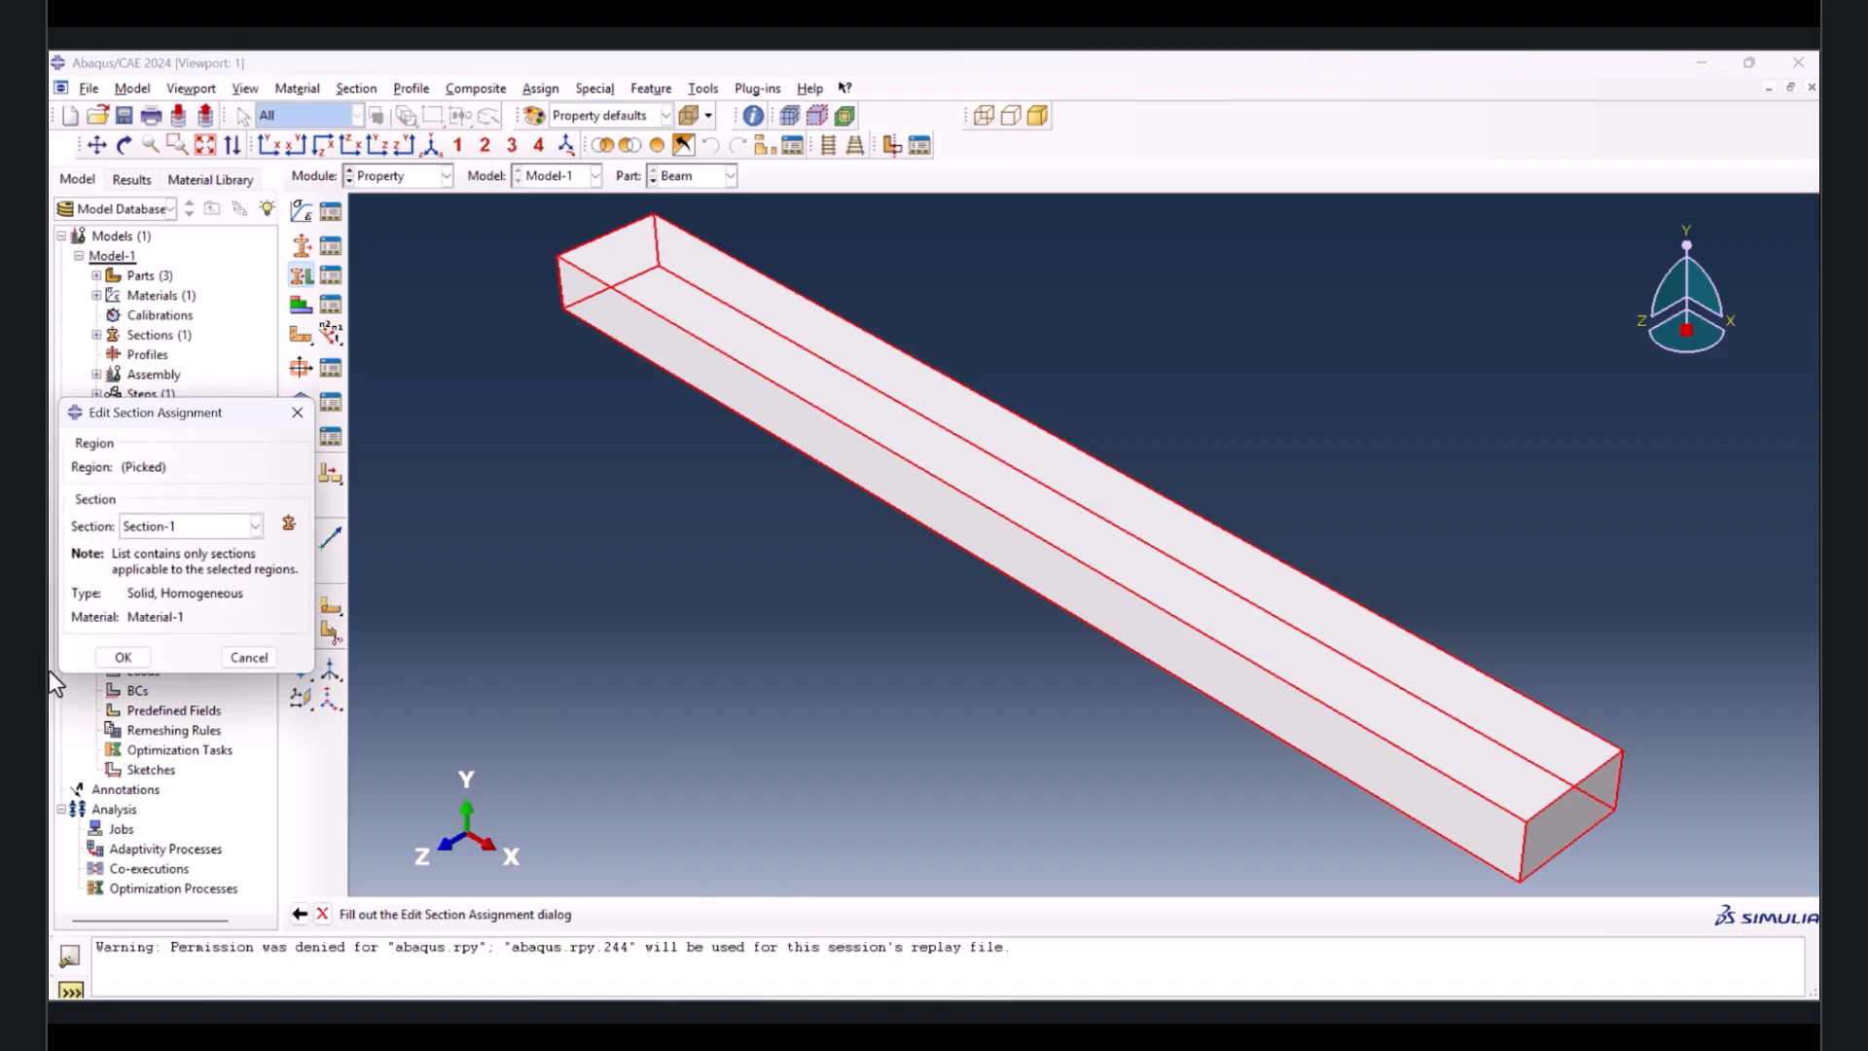
click(123, 657)
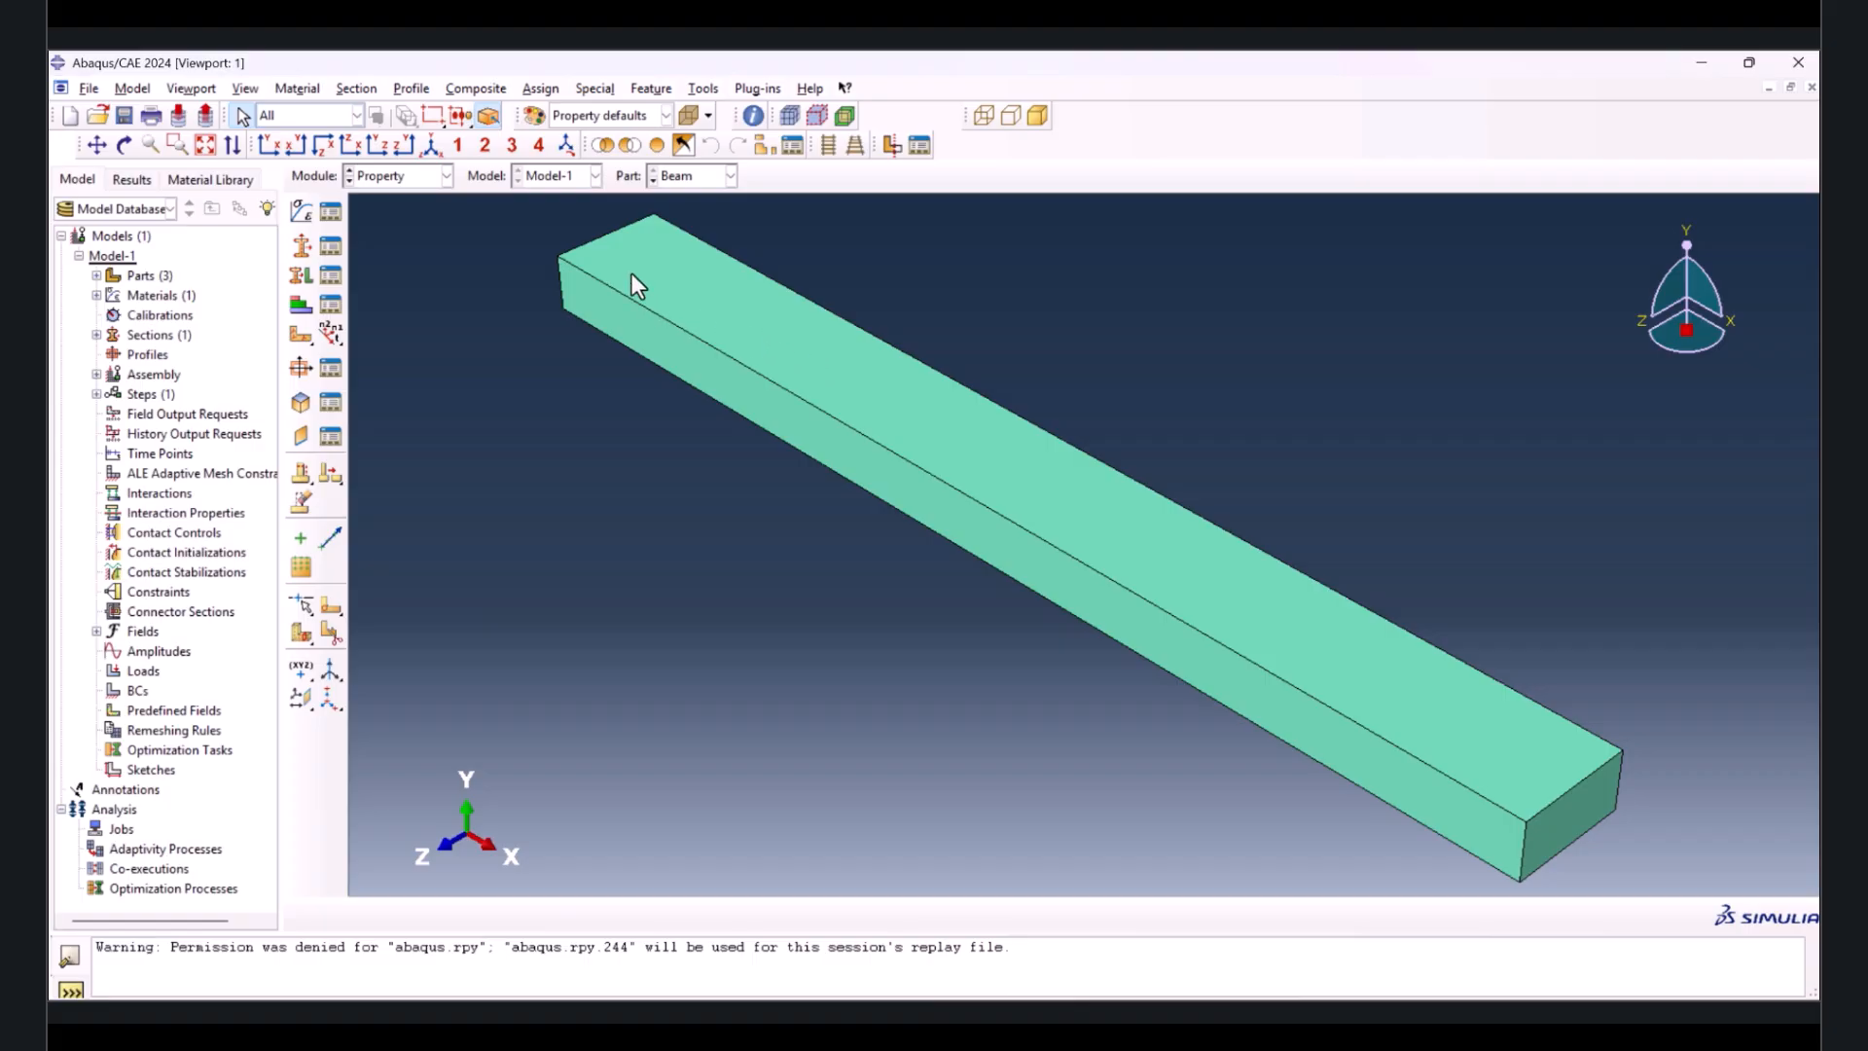
- Look through the Span and crack parts, and return to the Beam part
click(654, 180)
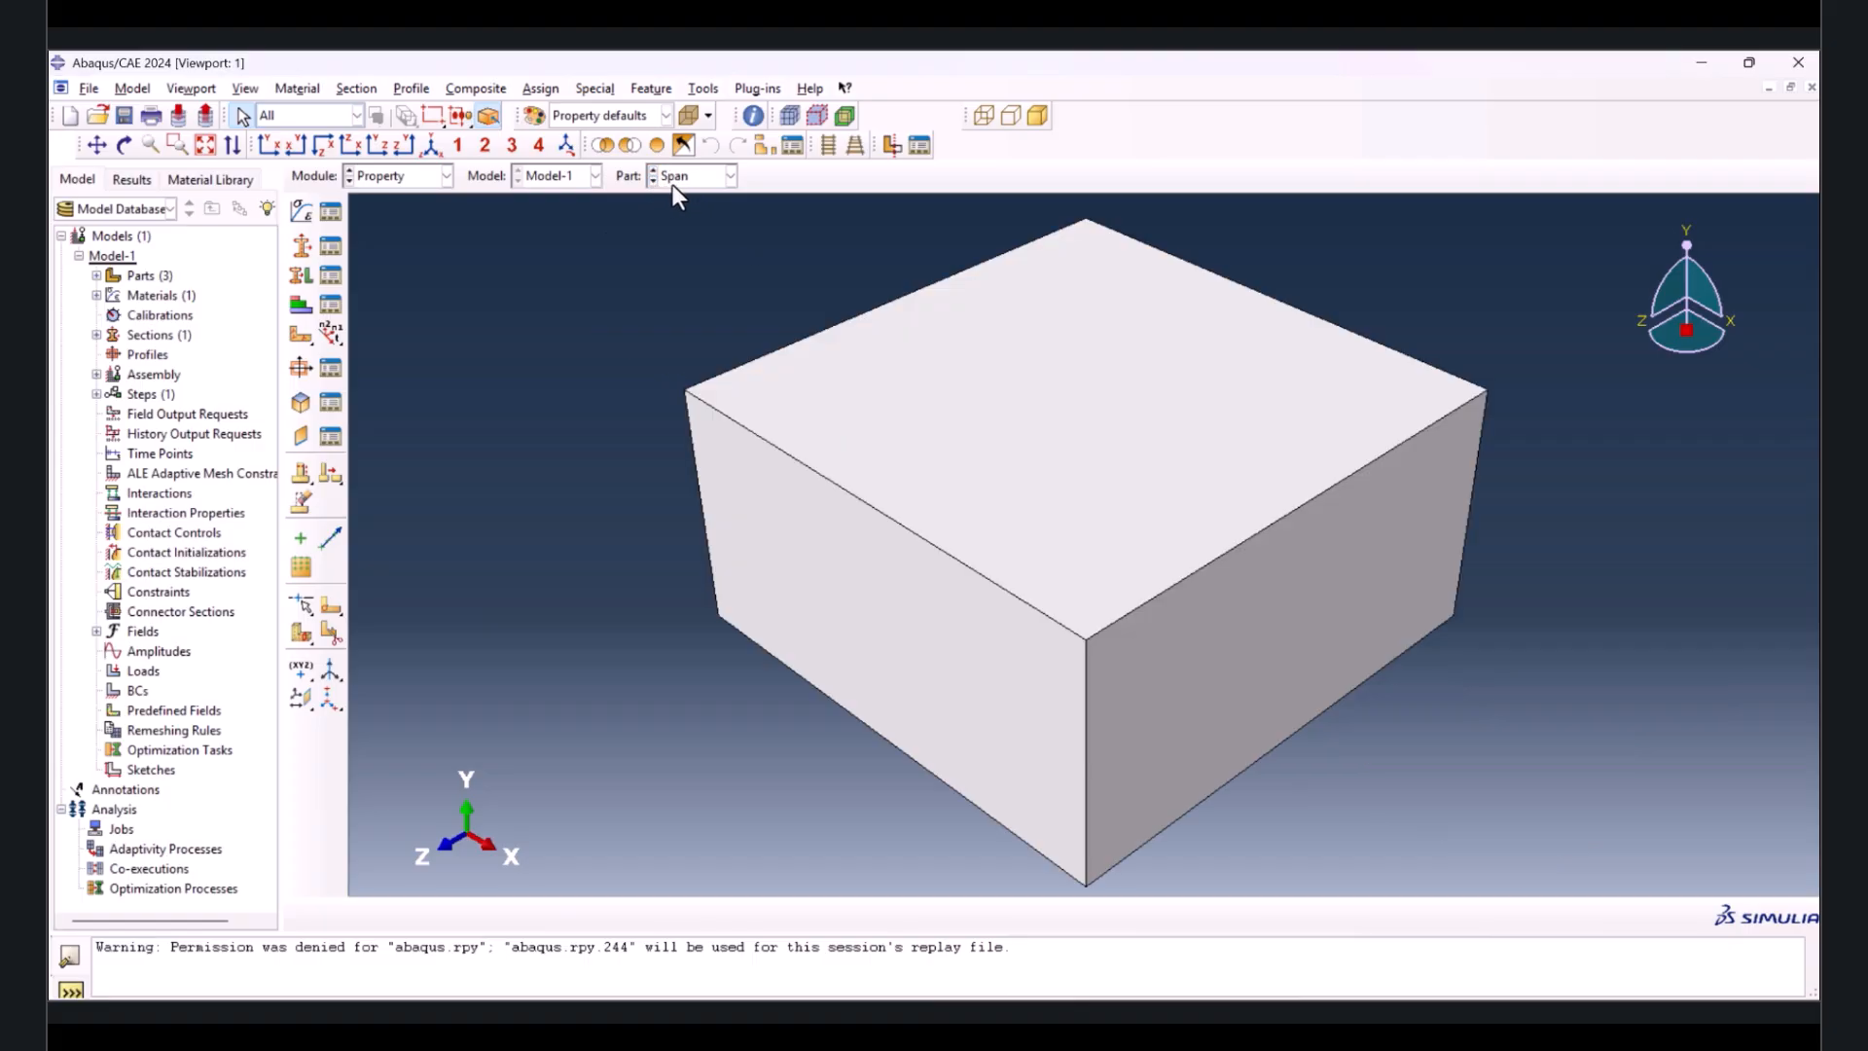
click(650, 181)
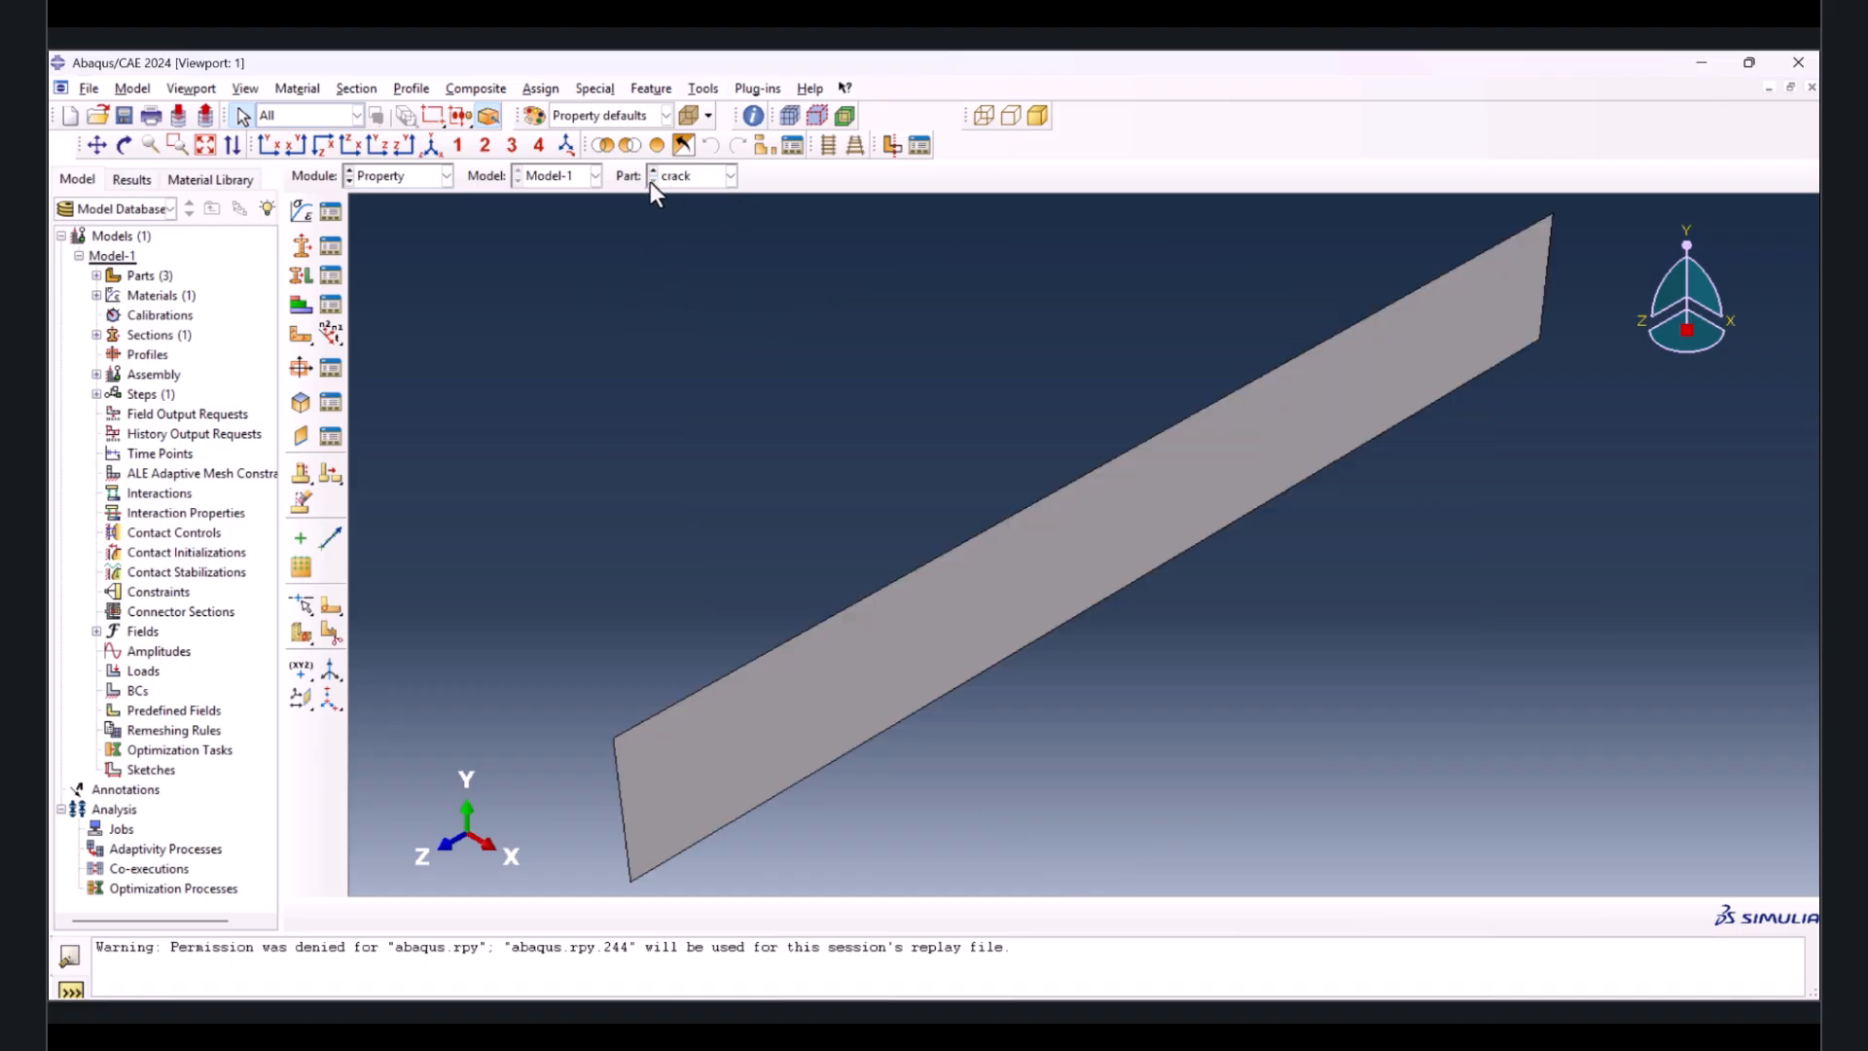
click(651, 180)
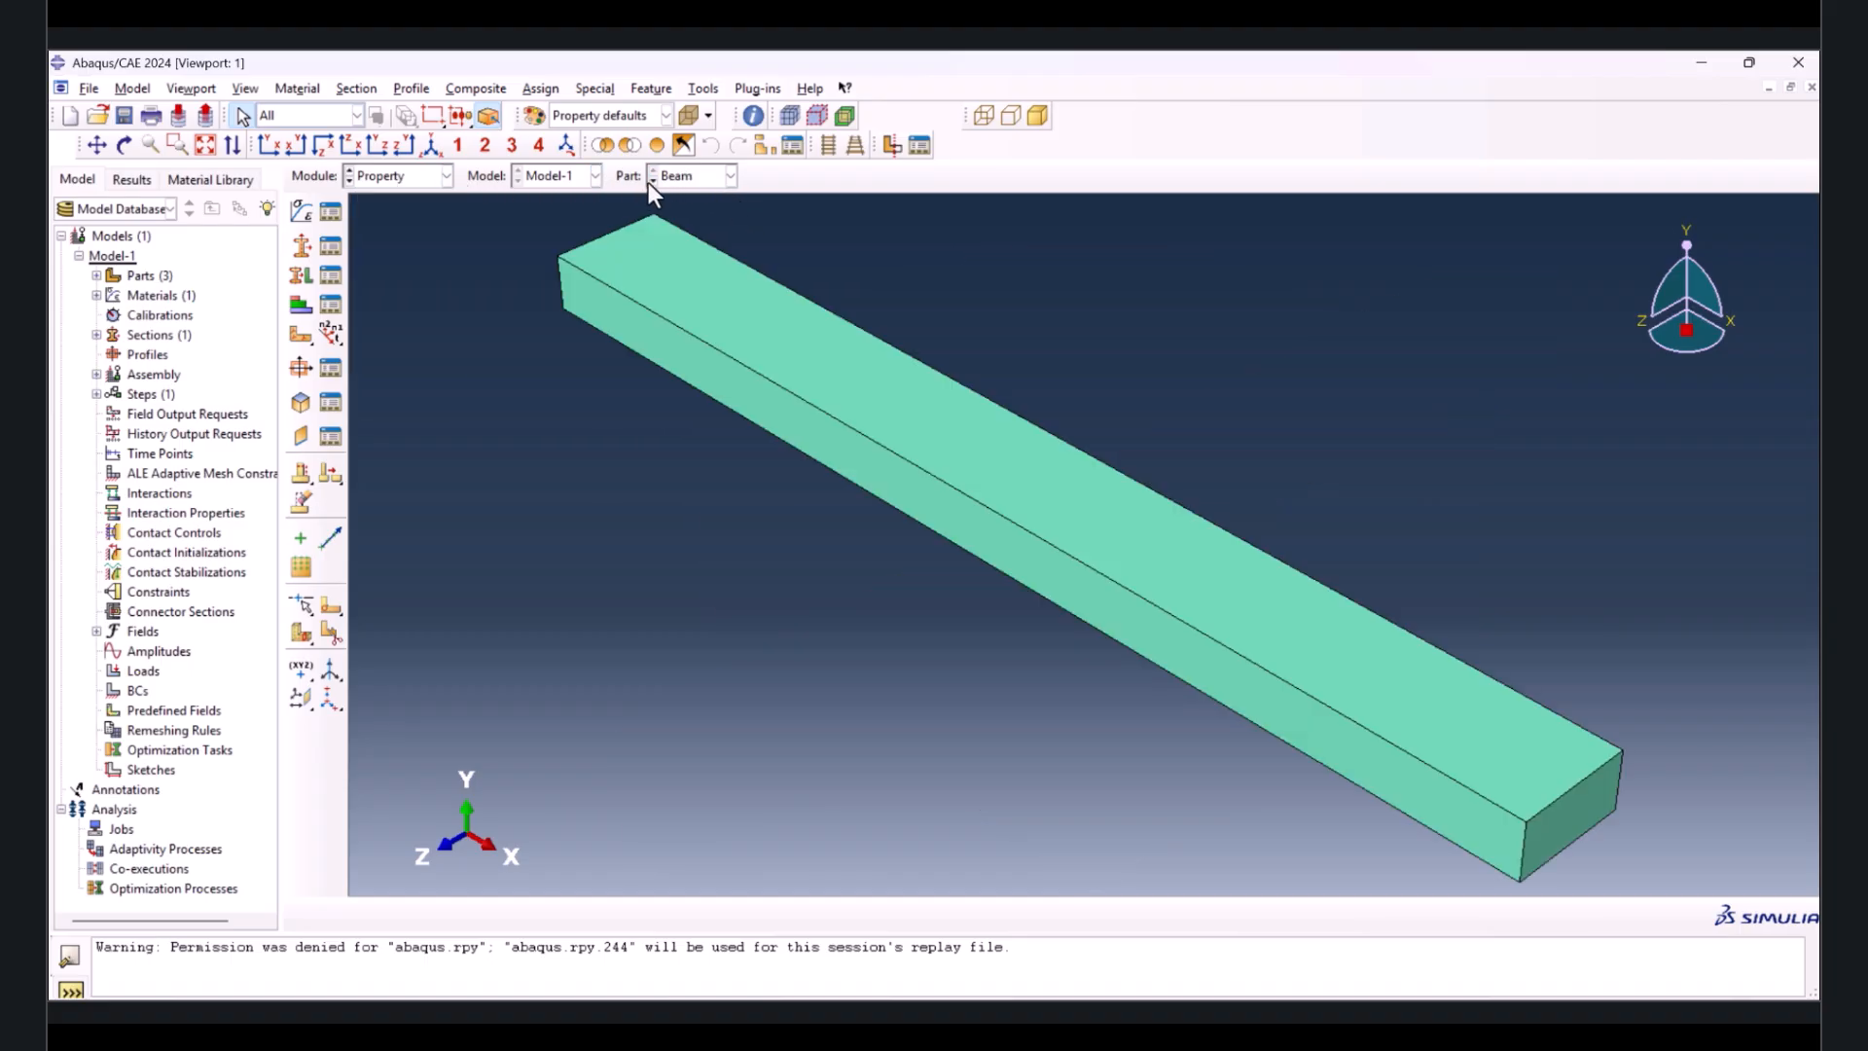
- Try to create dependent instances of the Beam, Span and crack parts in the Assembly module
click(391, 176)
click(397, 235)
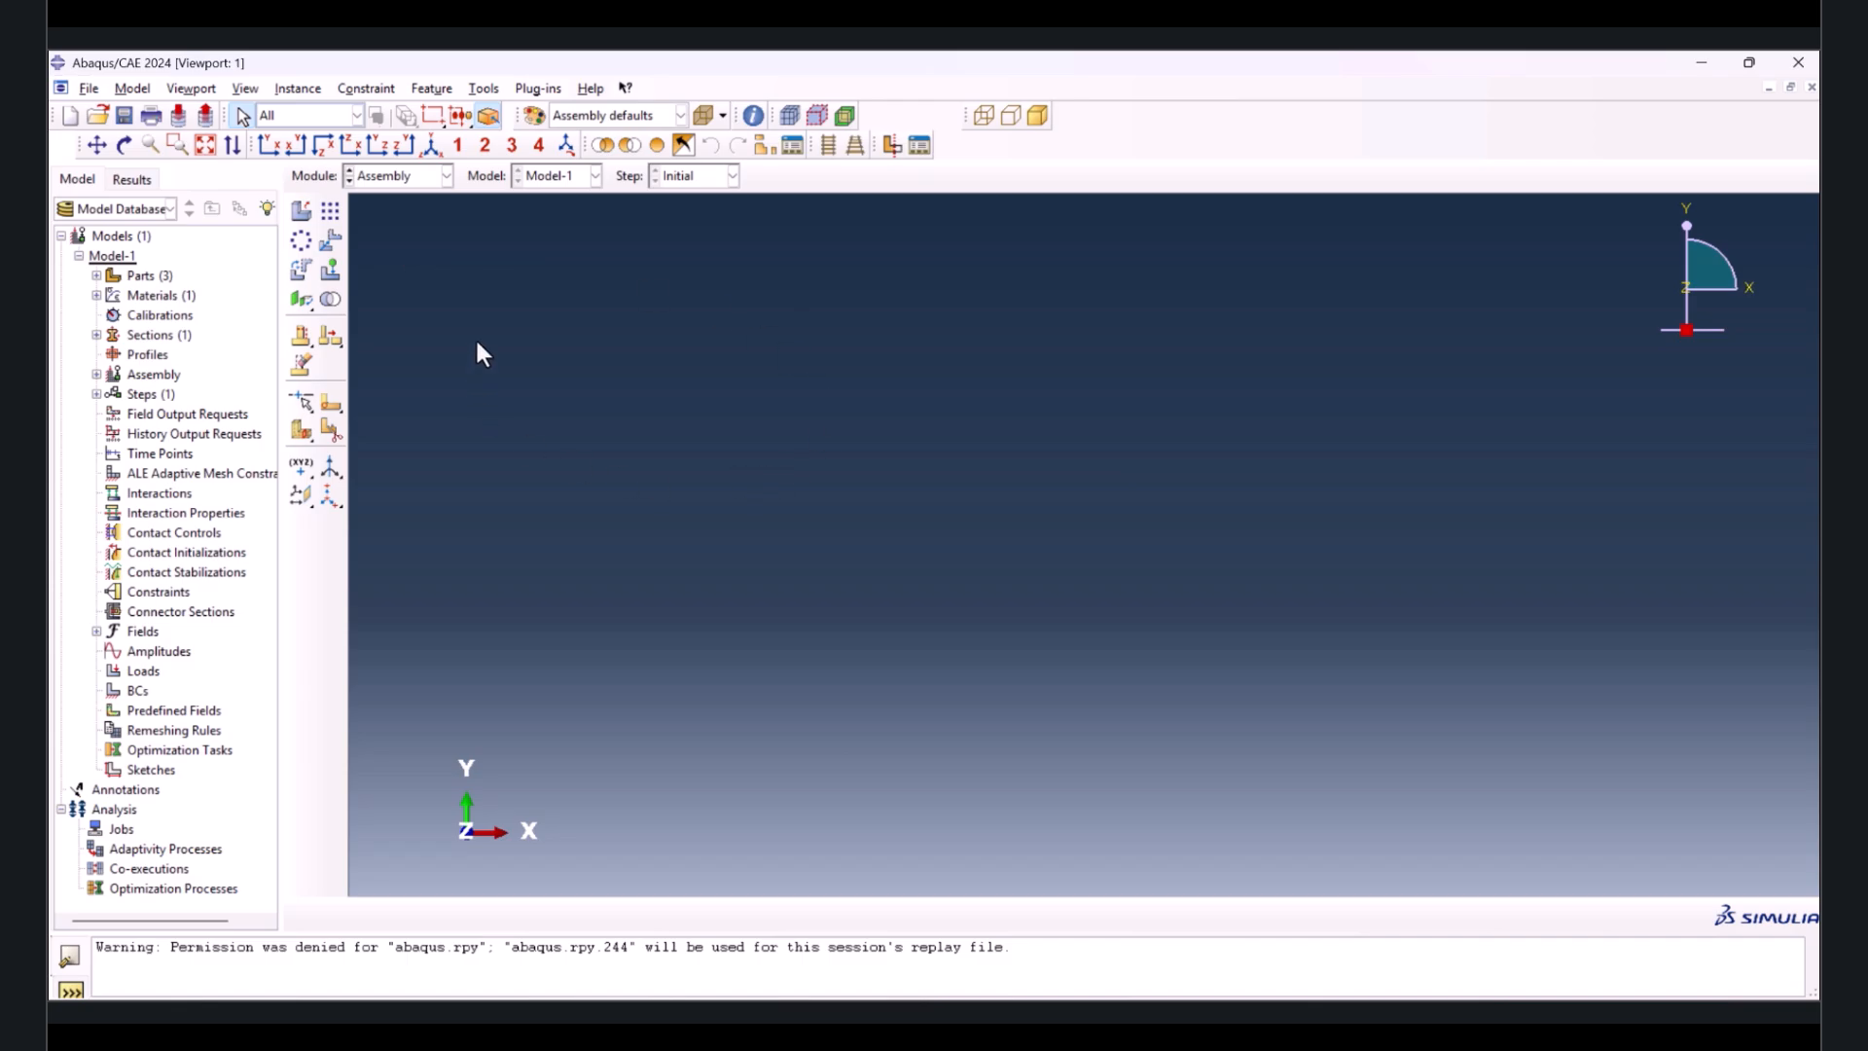
click(303, 212)
drag(196, 236, 409, 196)
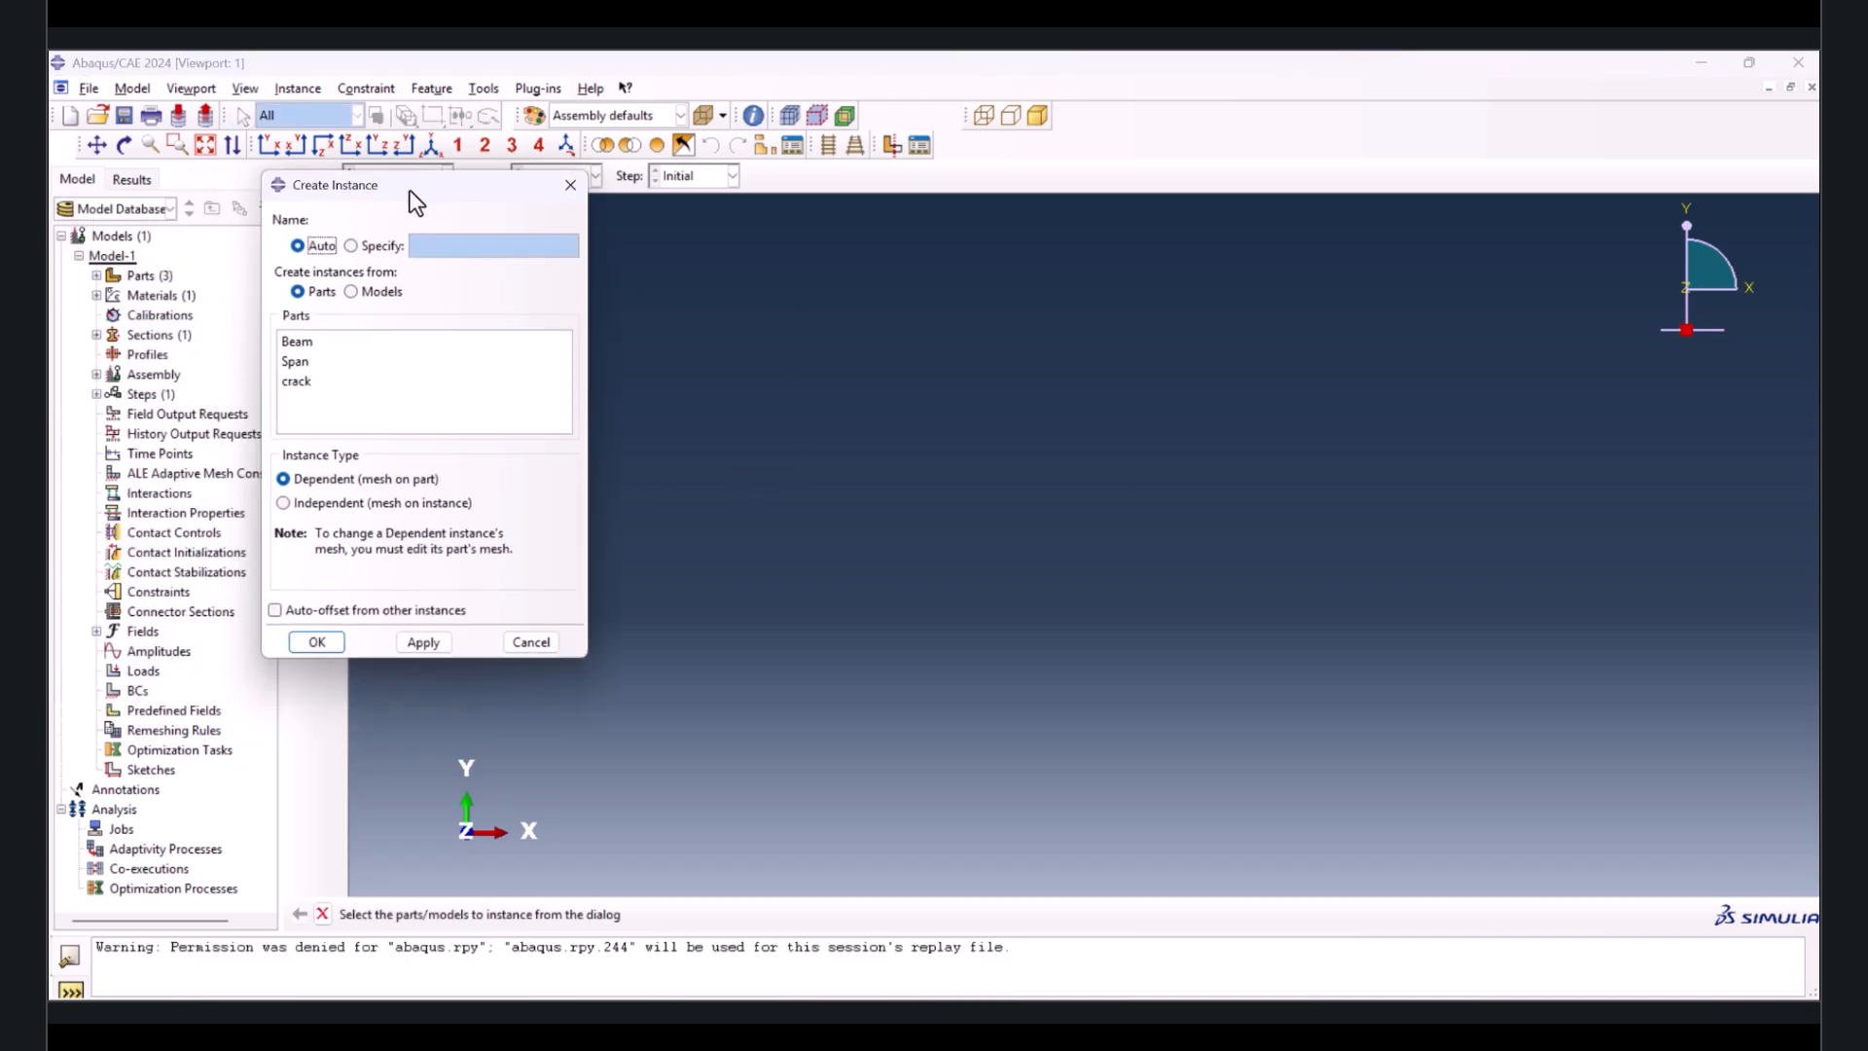
click(304, 360)
drag(335, 345, 323, 382)
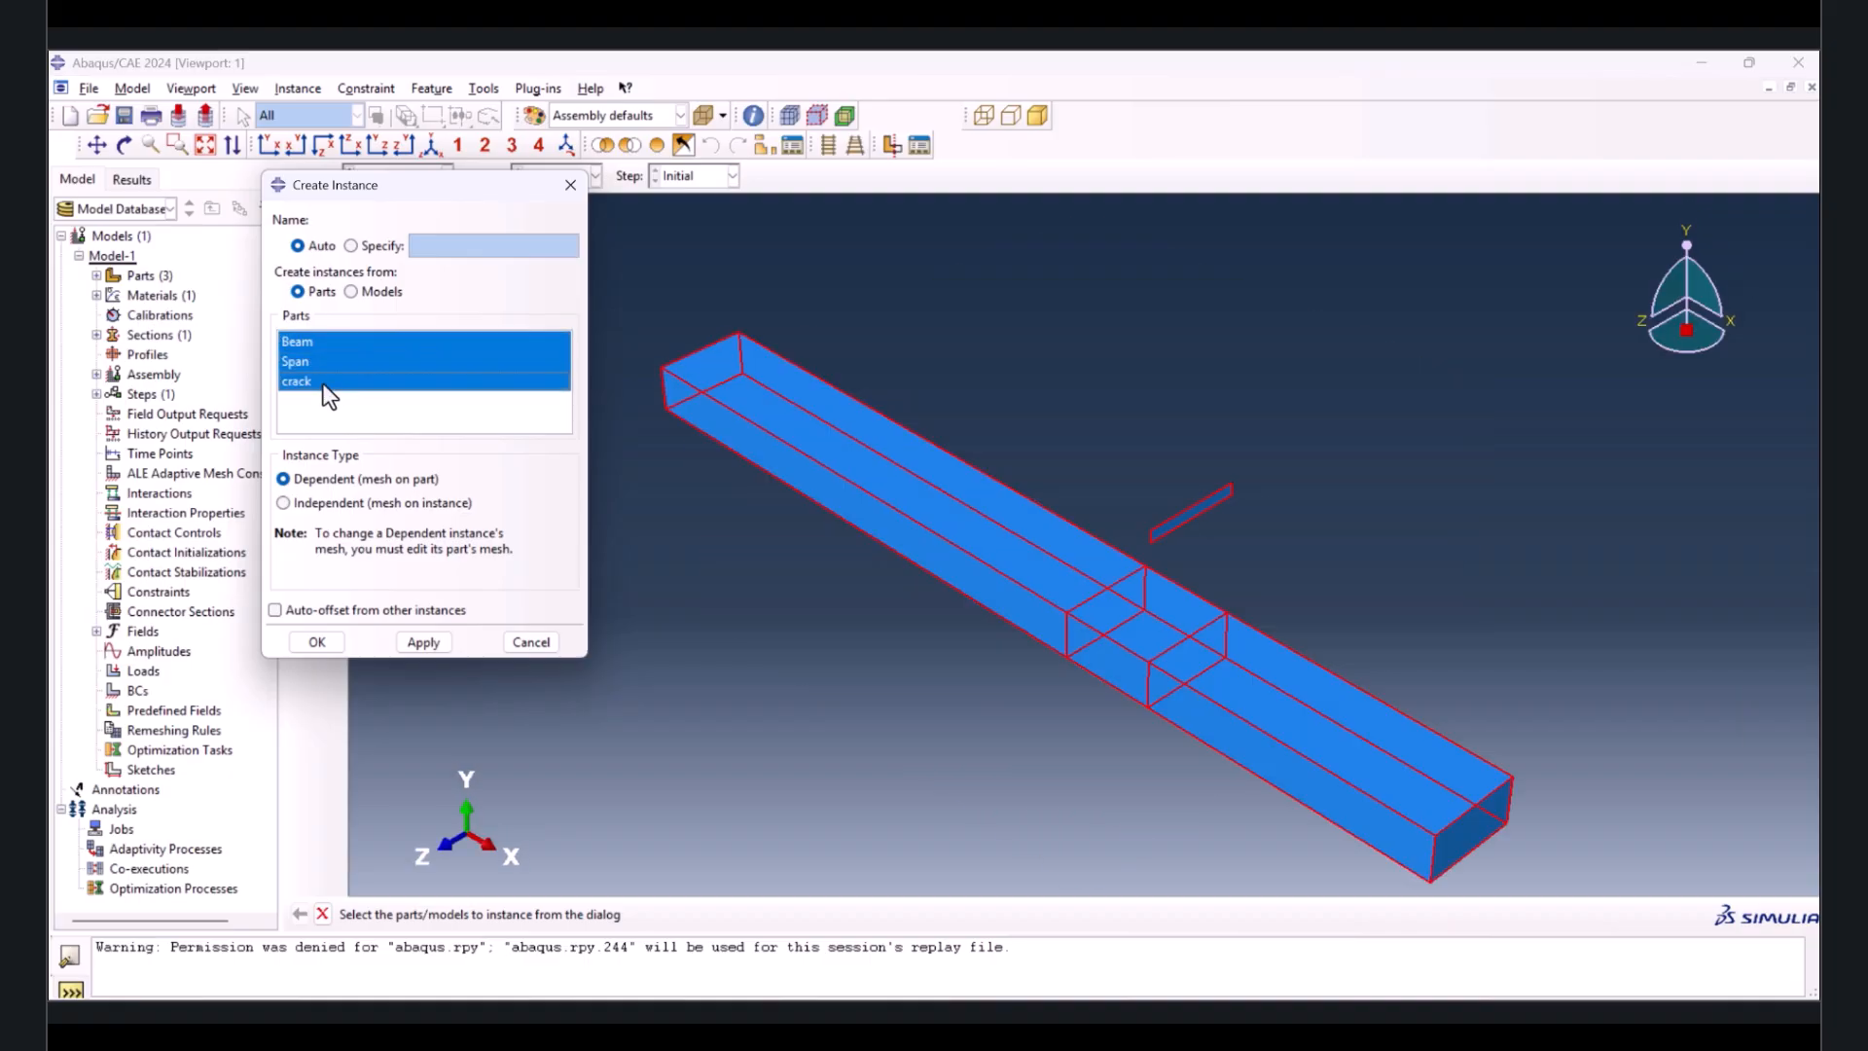
click(411, 642)
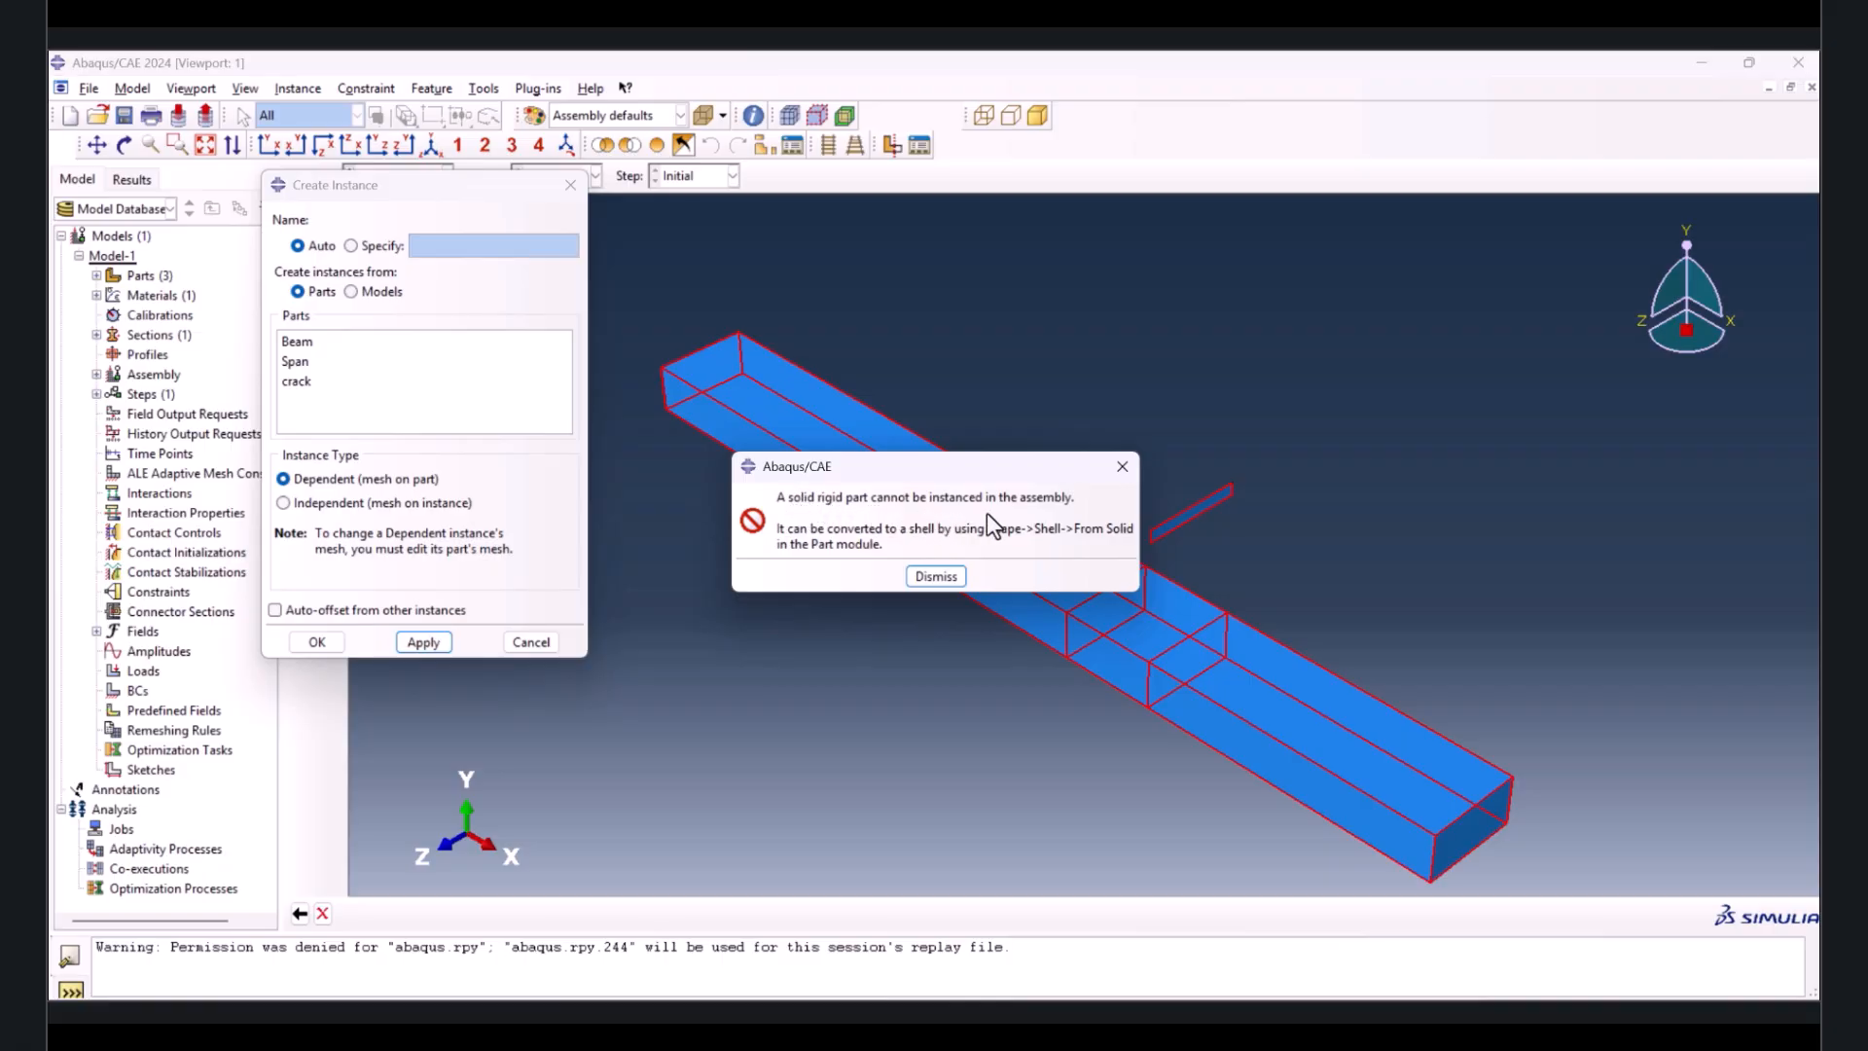
click(936, 574)
click(571, 185)
- Display the Span part in the Part module and convert its solid cell to a shell
click(407, 176)
click(401, 197)
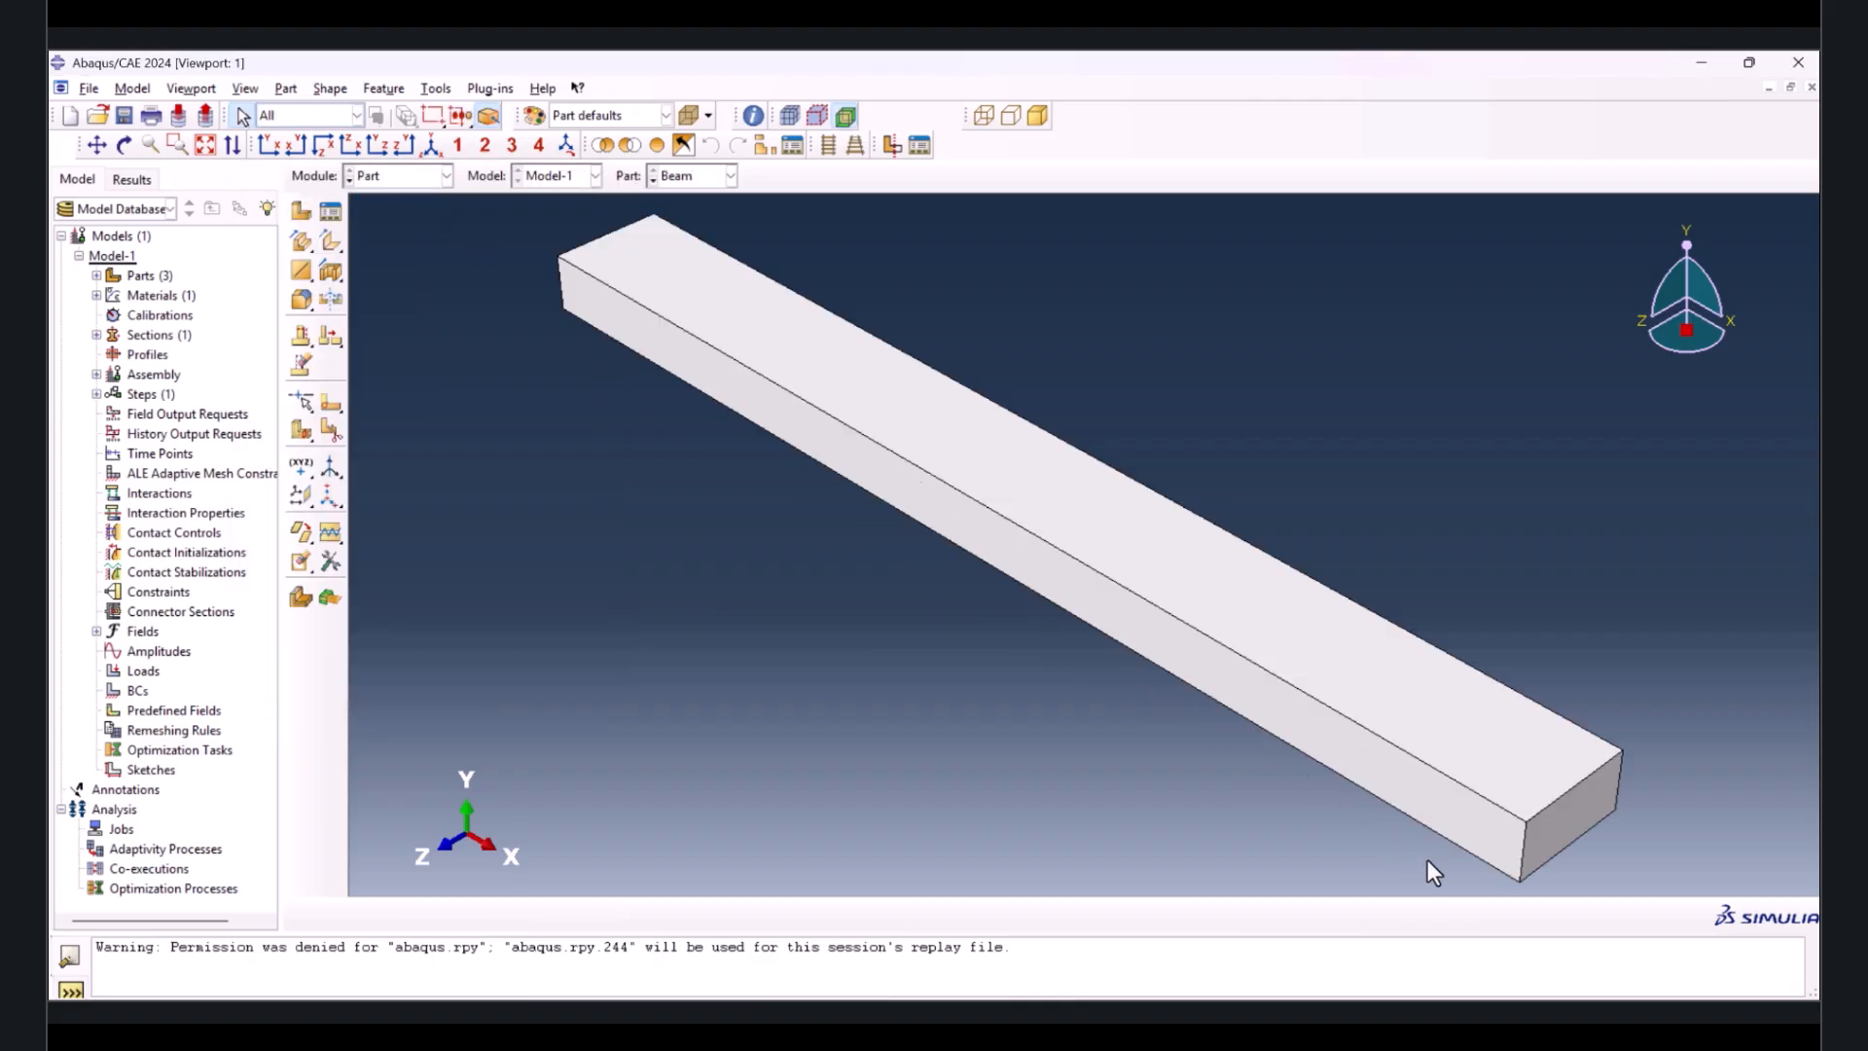
click(652, 182)
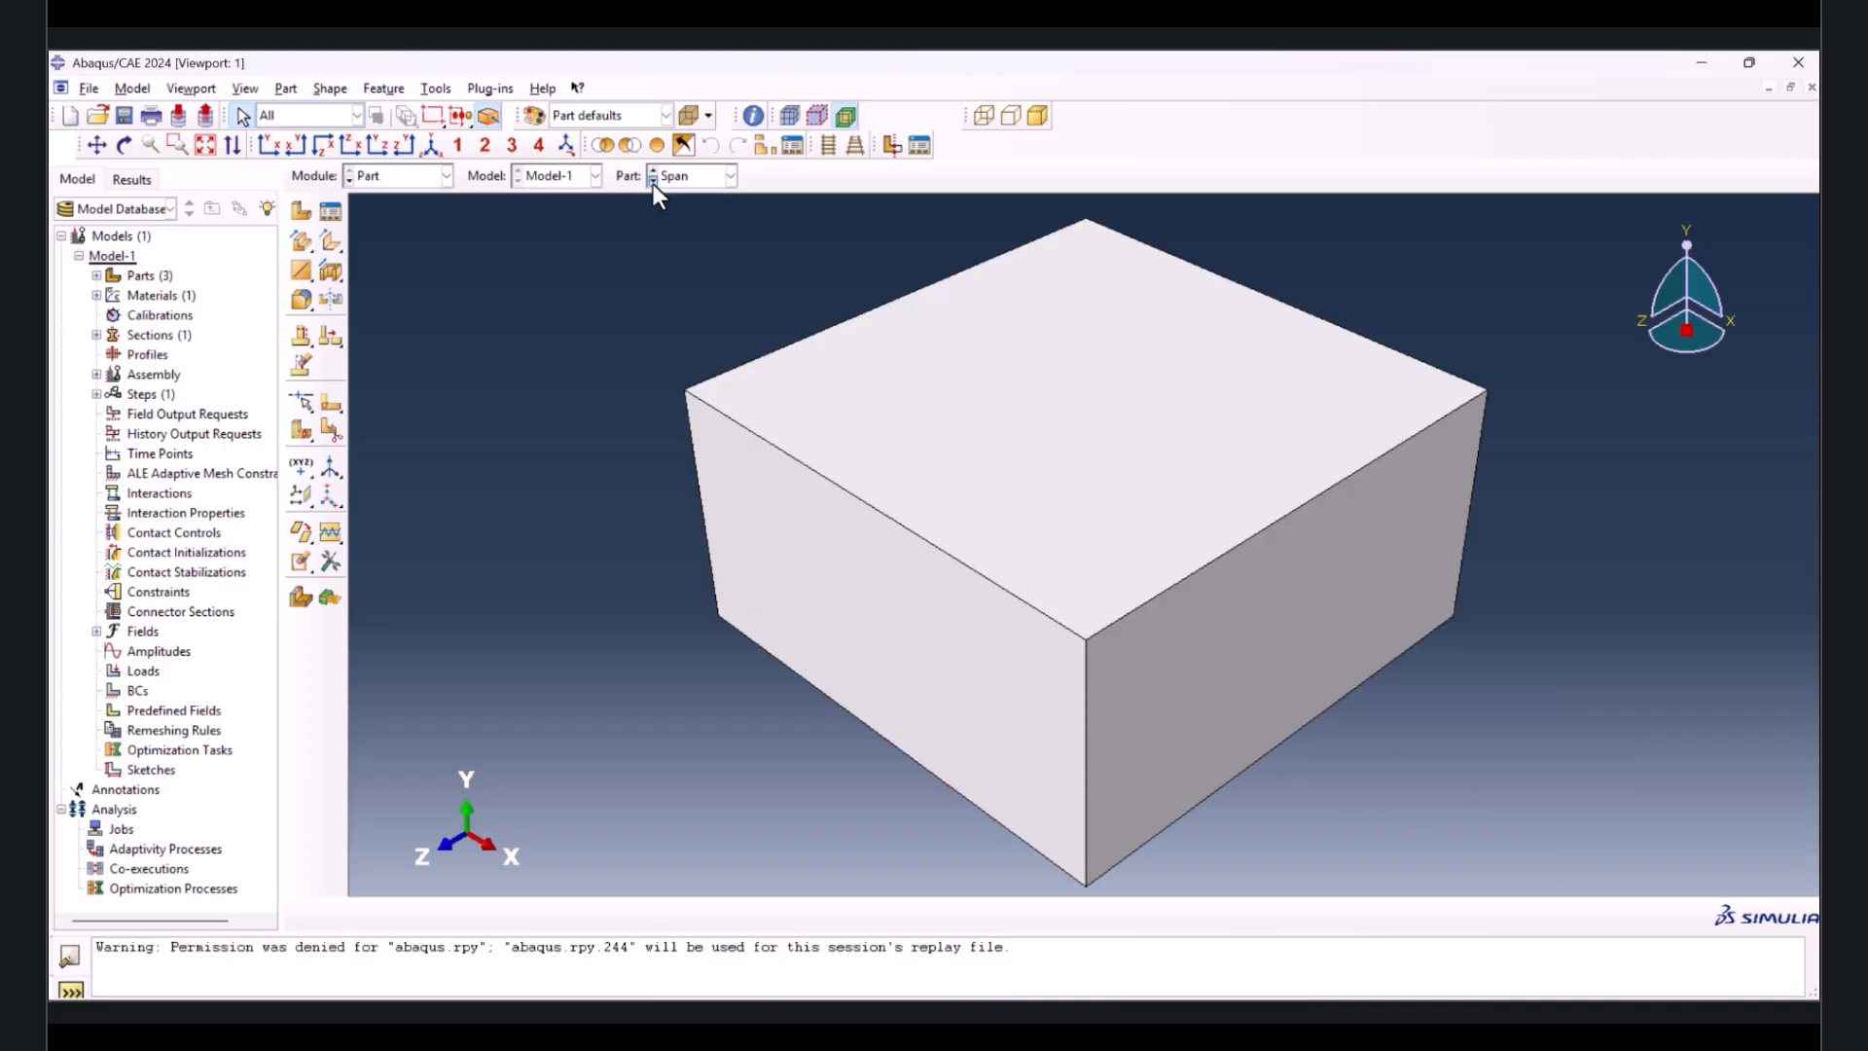
click(330, 245)
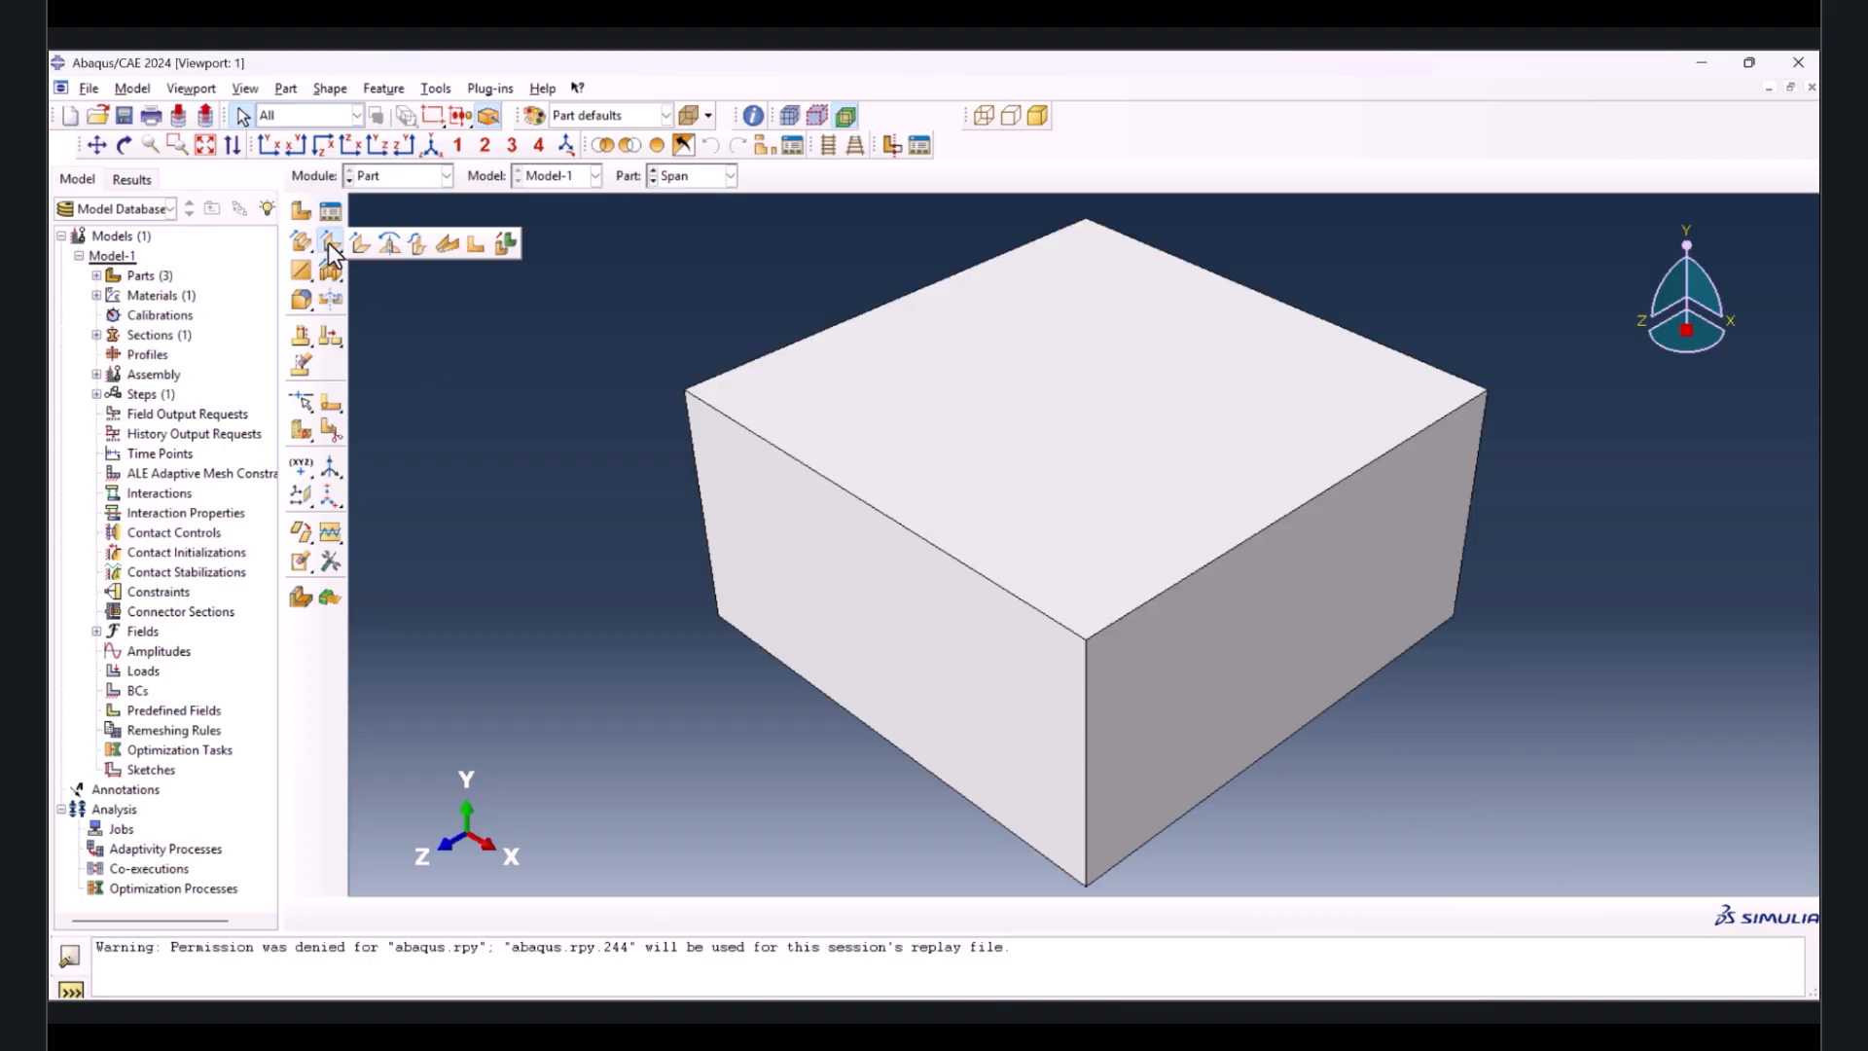
click(506, 243)
scroll(556, 346, up, 2)
drag(471, 237, 1270, 732)
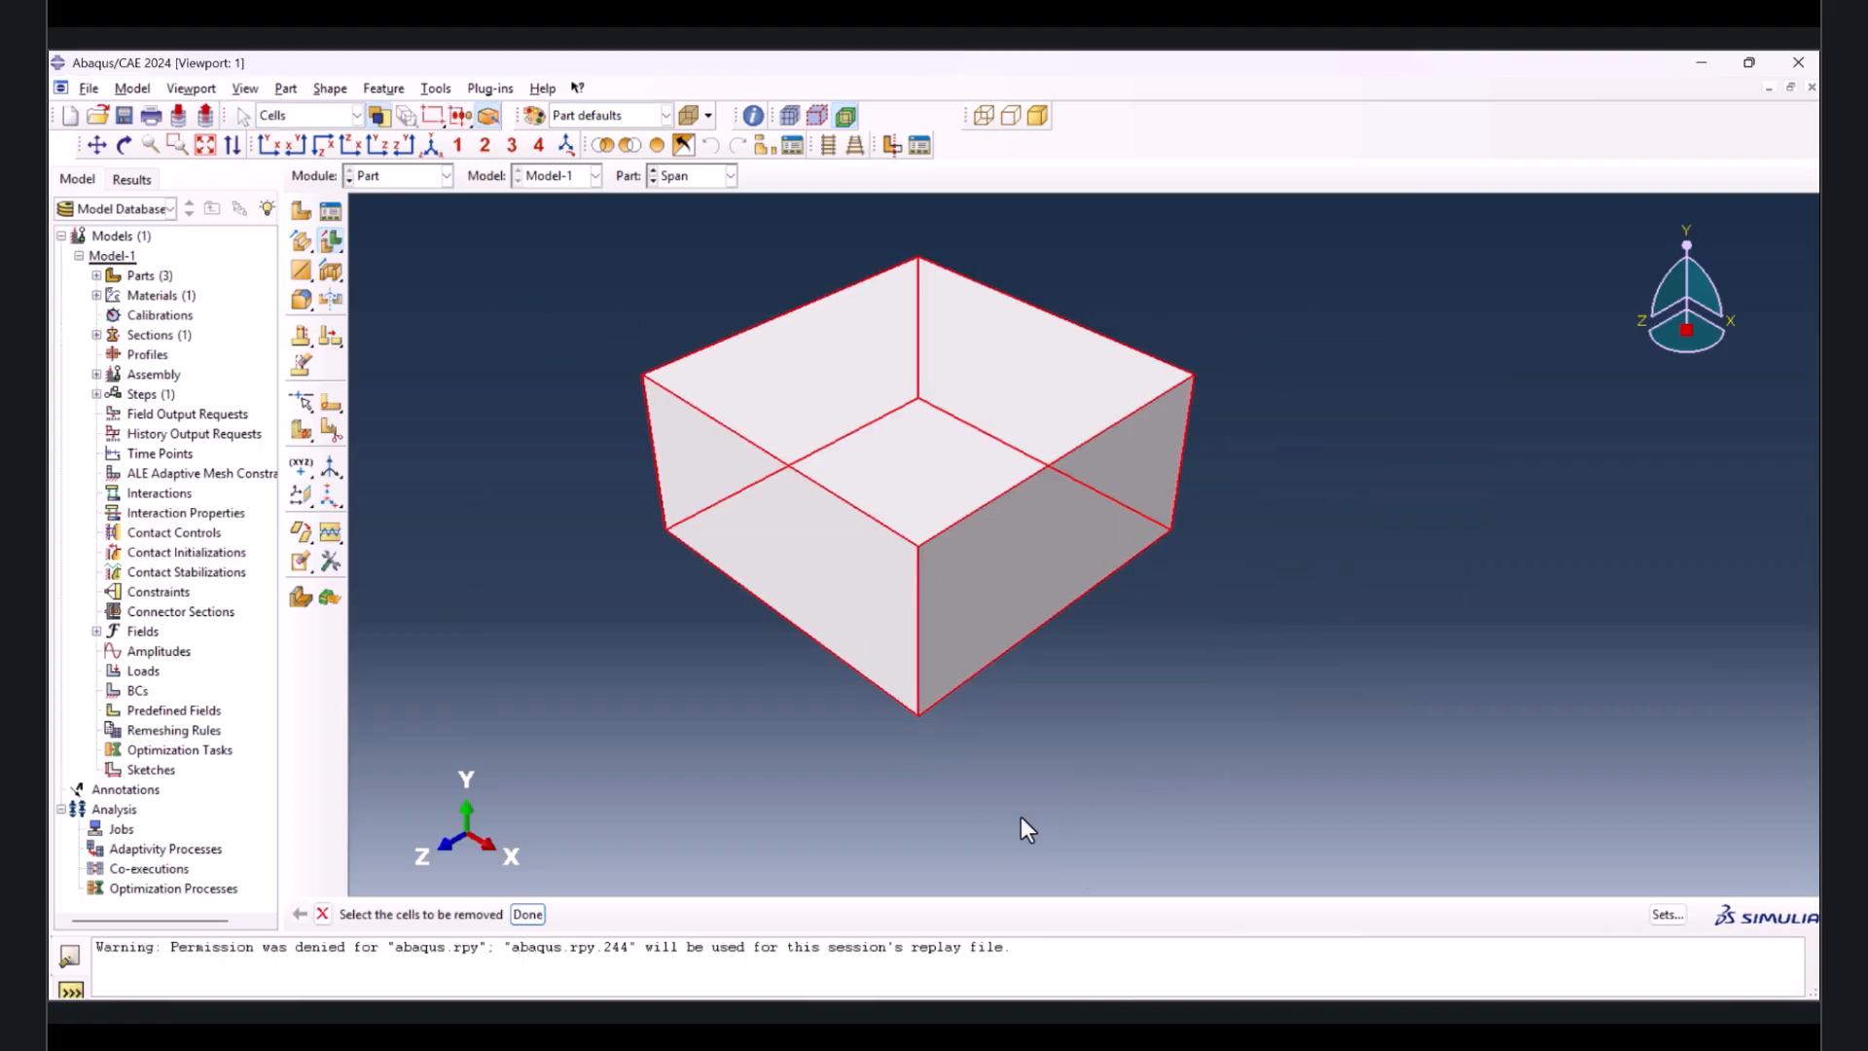
click(527, 916)
- Cut the view through the Span part to inspect its interior
click(892, 146)
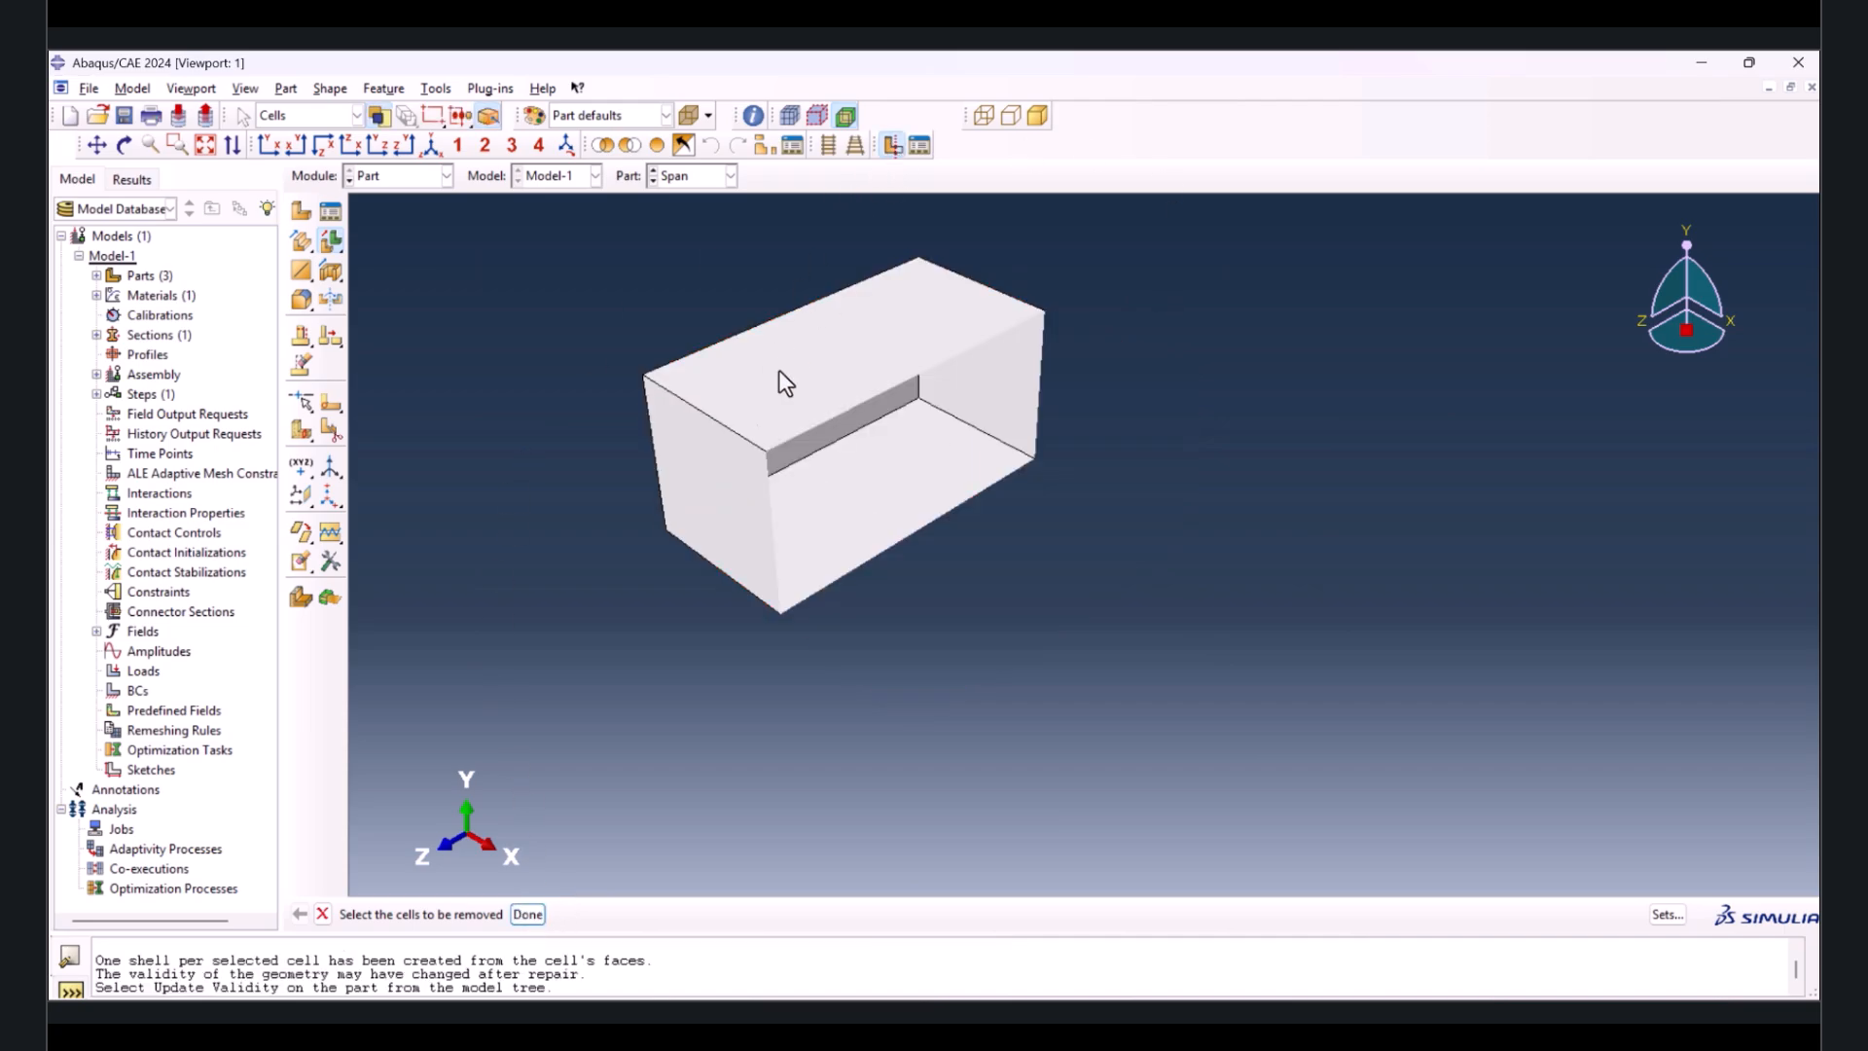
ctrl+alt+drag(944, 464, 839, 364)
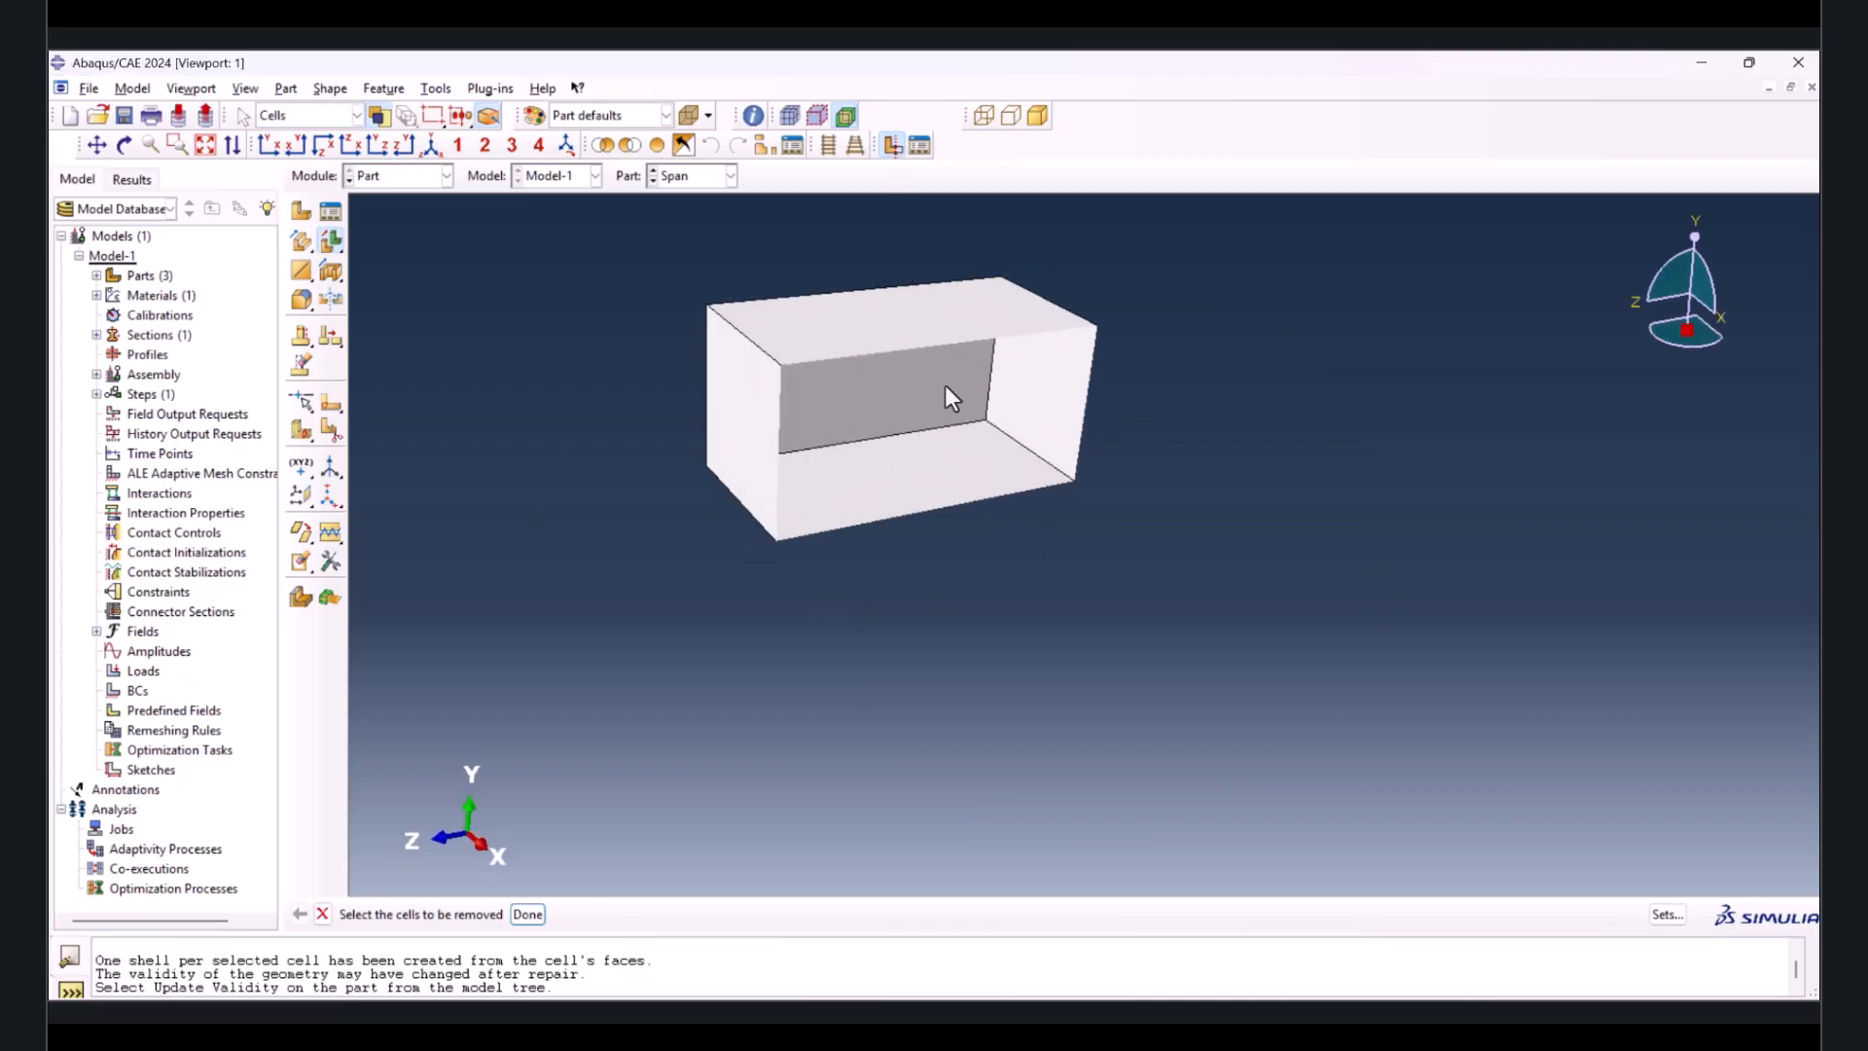
- Turn off the view cut and create a reference point at the midpoint of the Span part's lower front edge
click(894, 147)
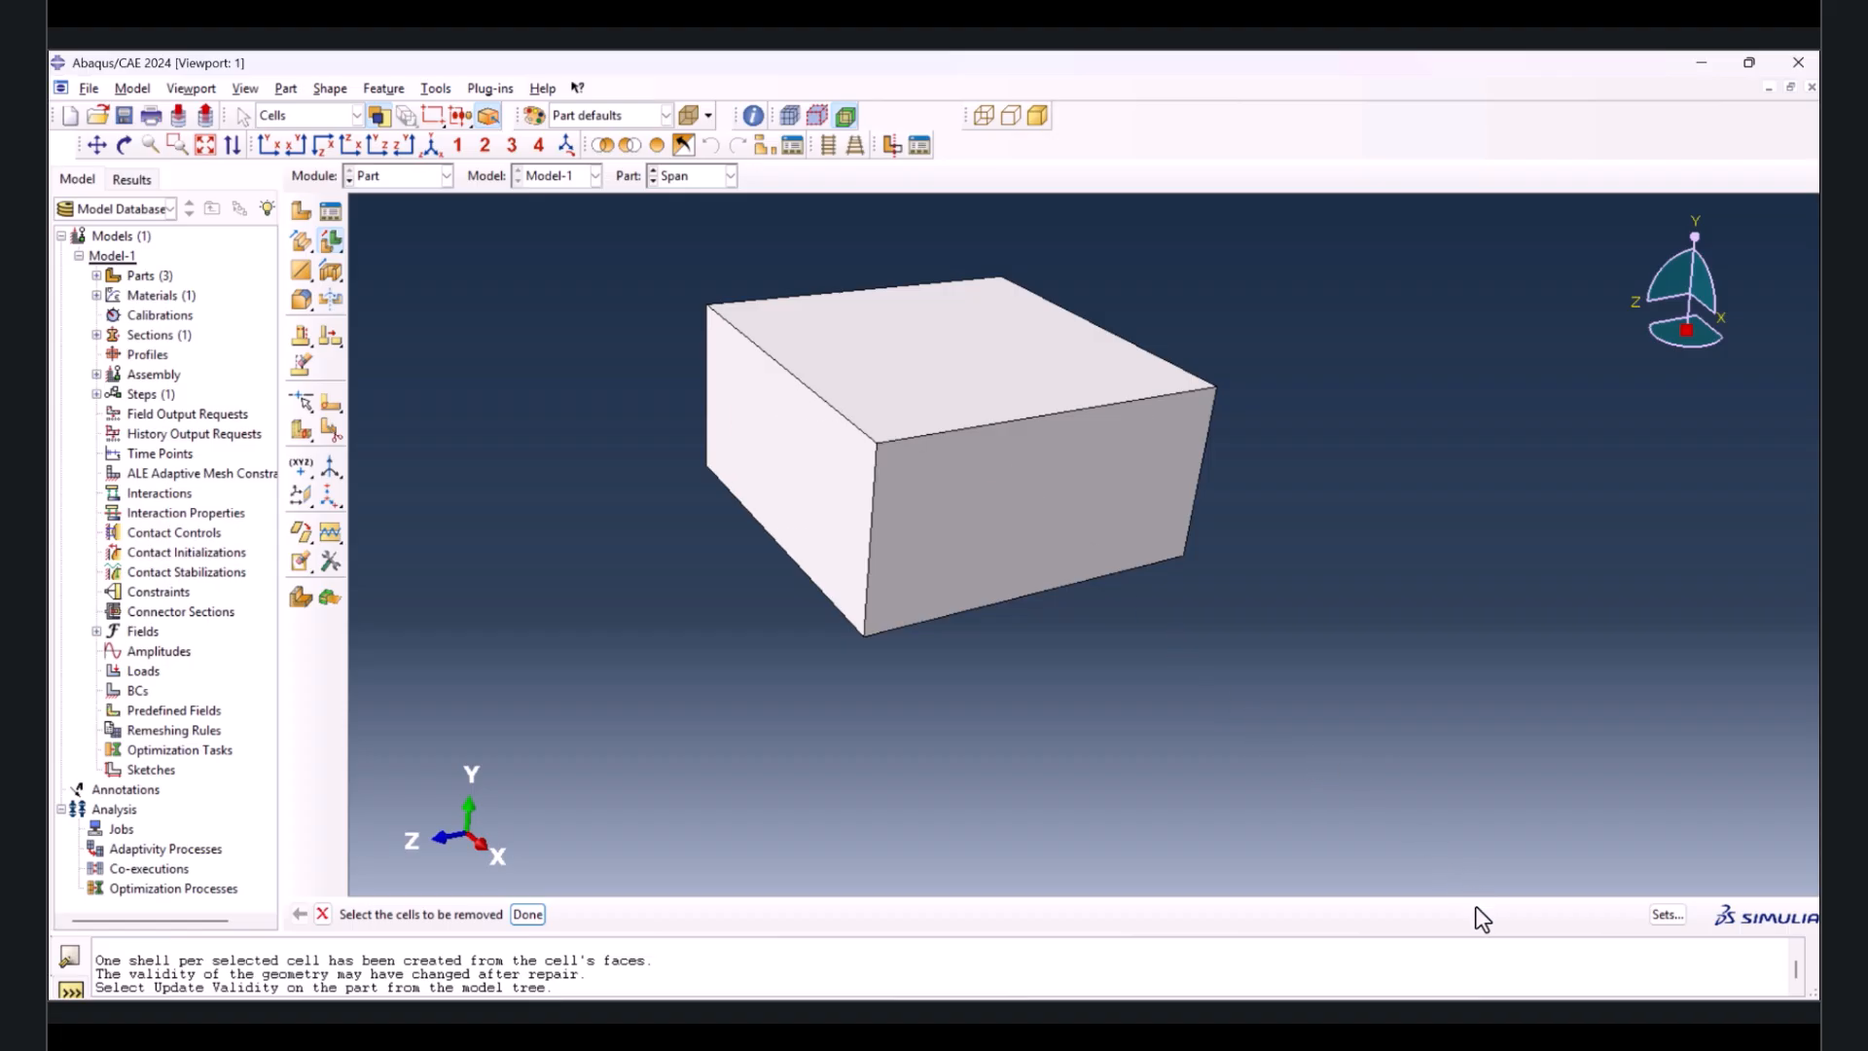
click(426, 91)
mouse_move(504, 172)
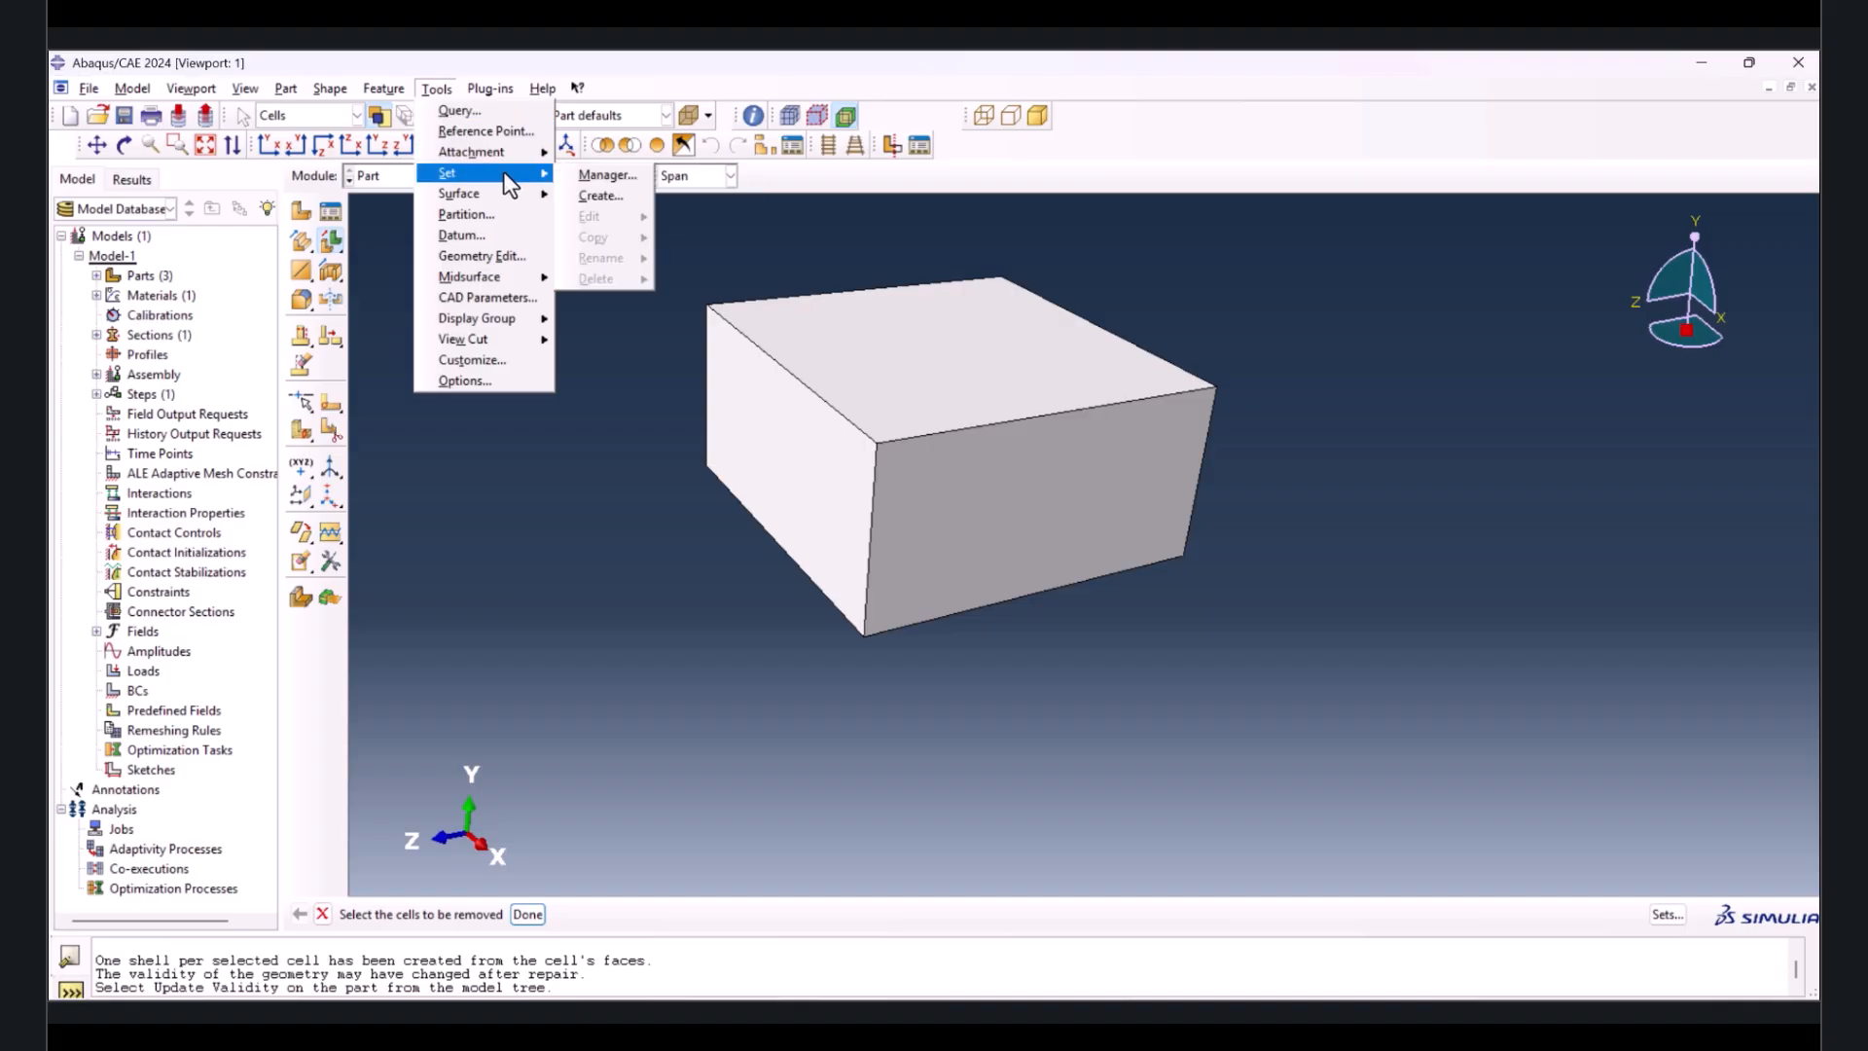
click(486, 130)
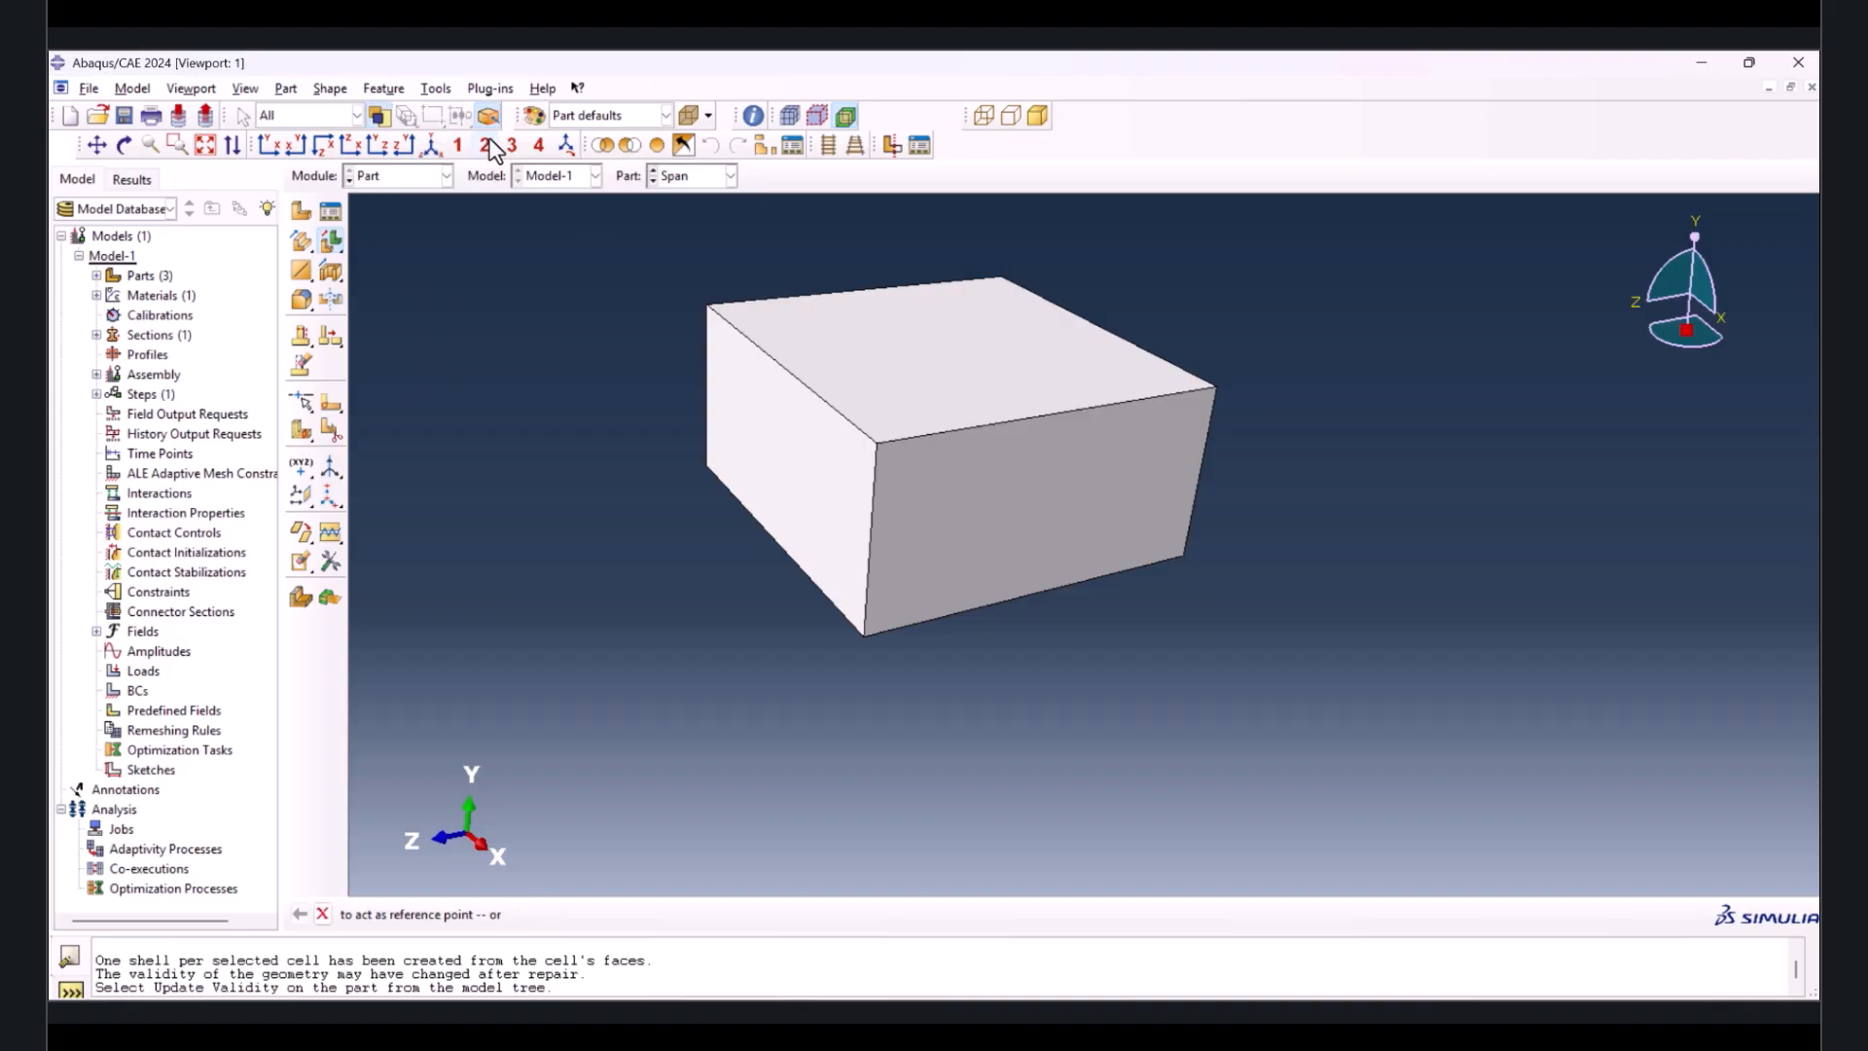
click(775, 542)
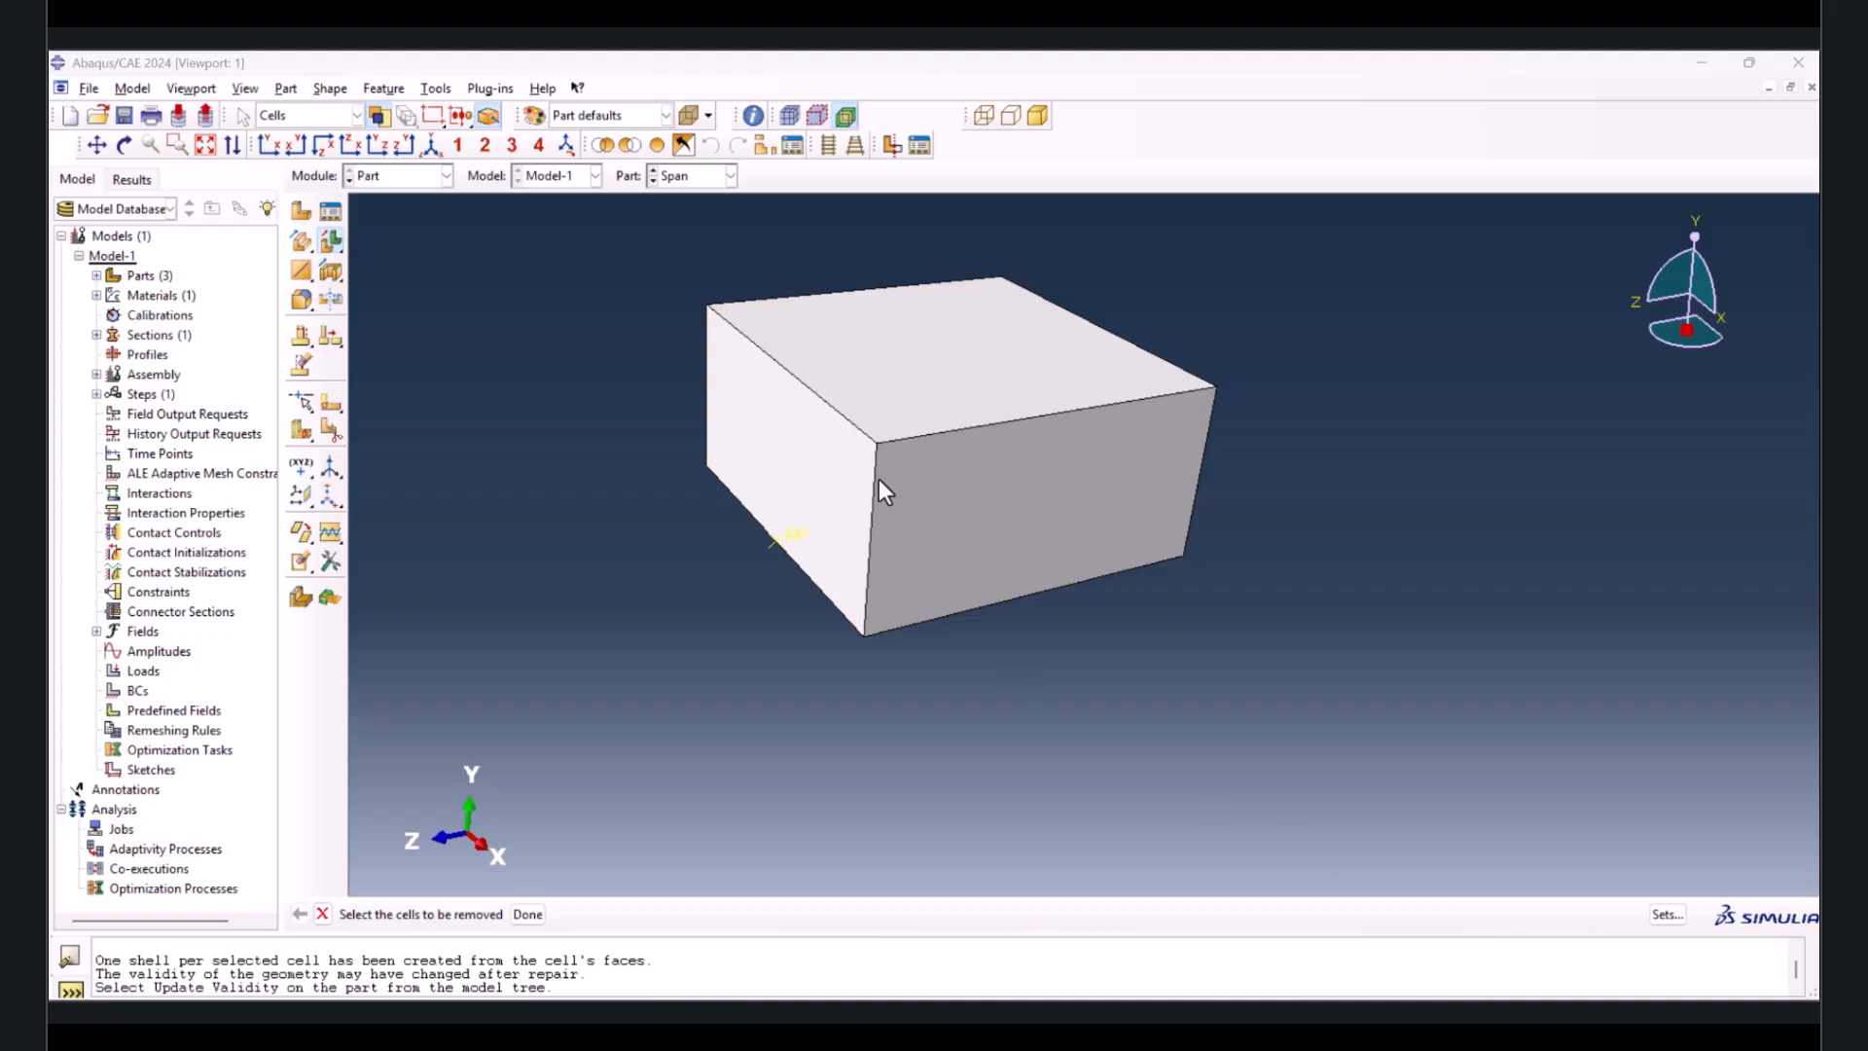
- Create dependent instances of the Beam, Span and crack parts in the Assembly module
click(399, 177)
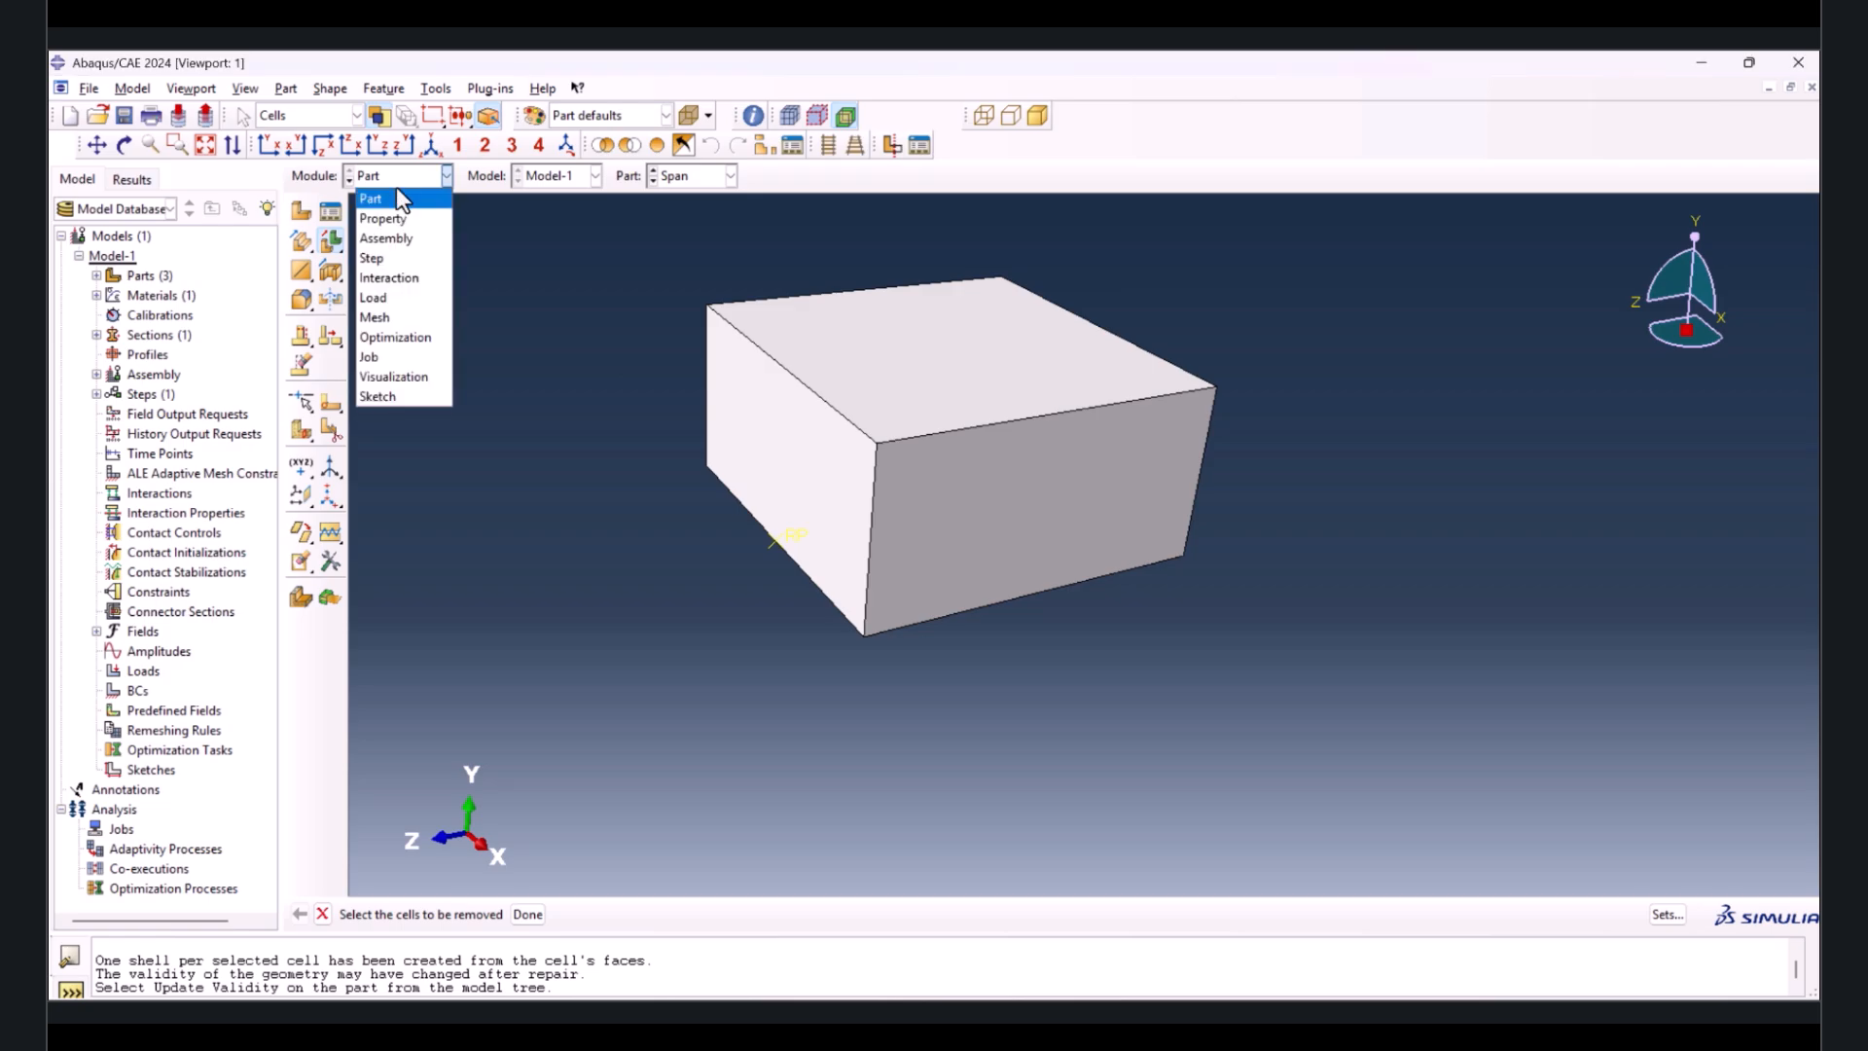
click(395, 238)
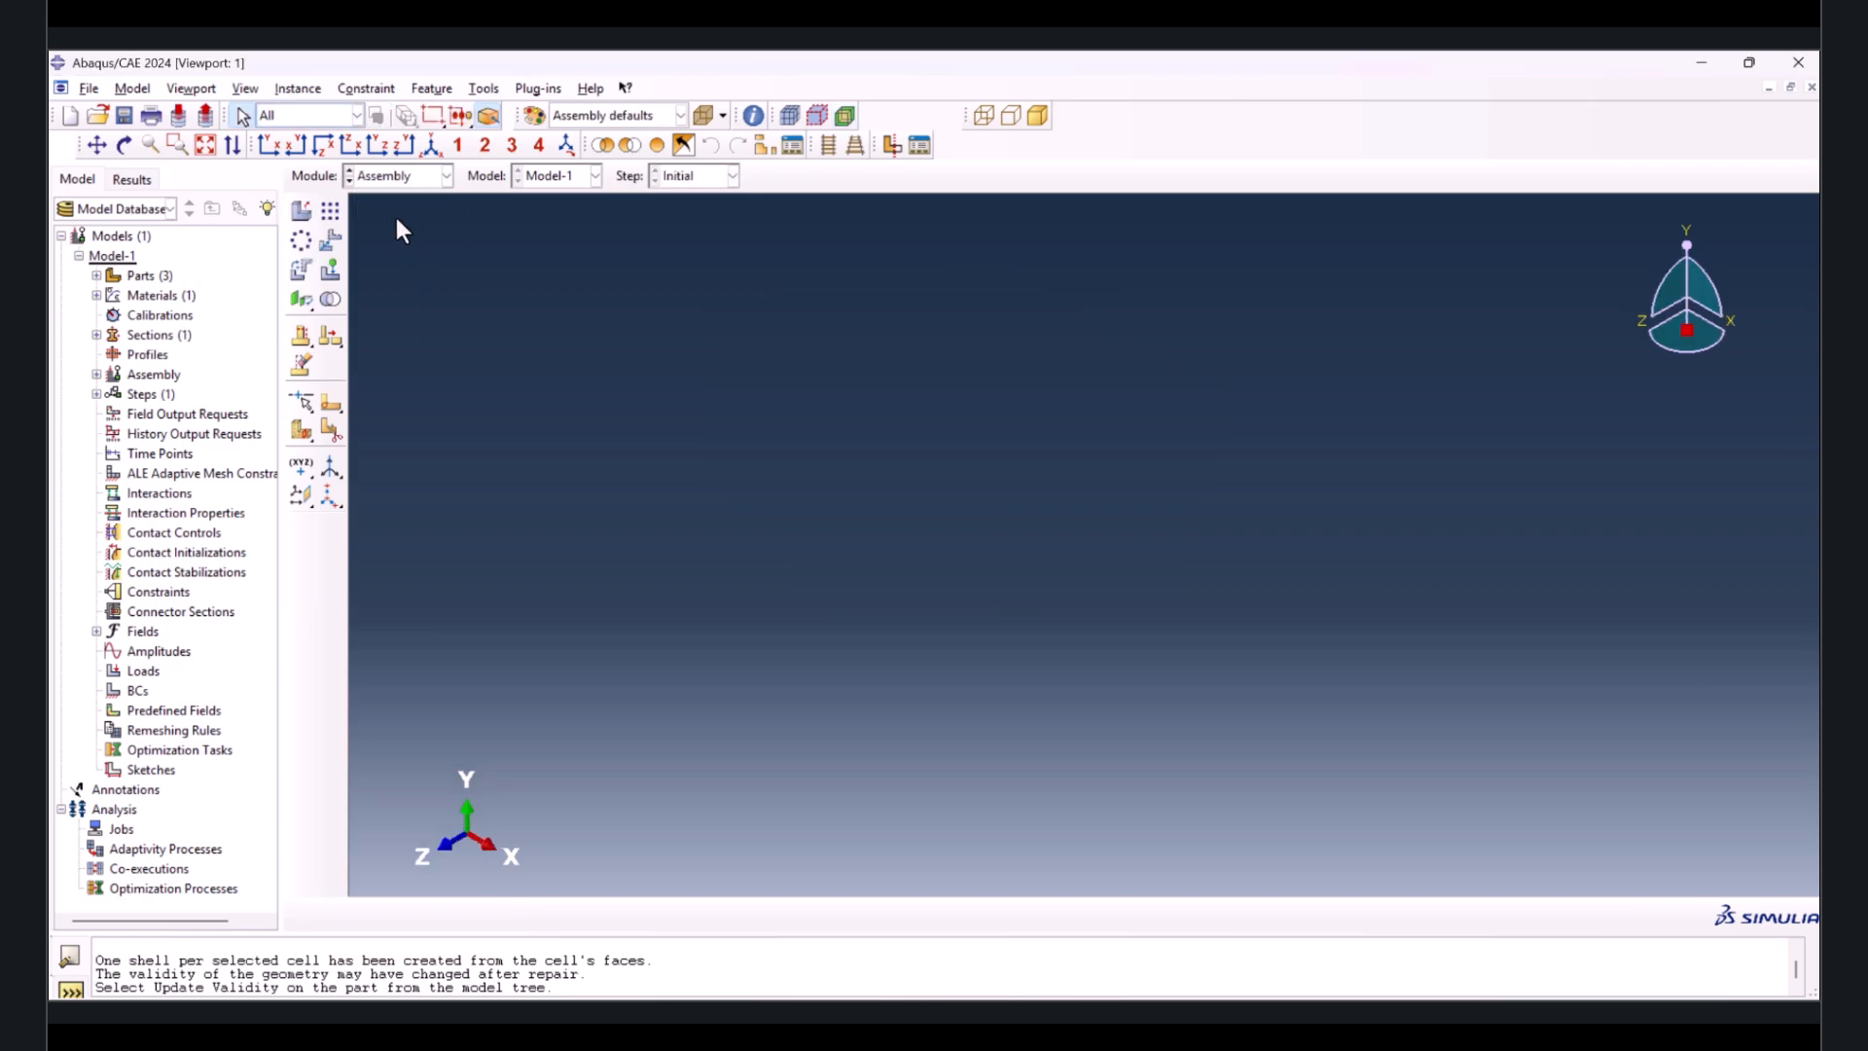
click(289, 216)
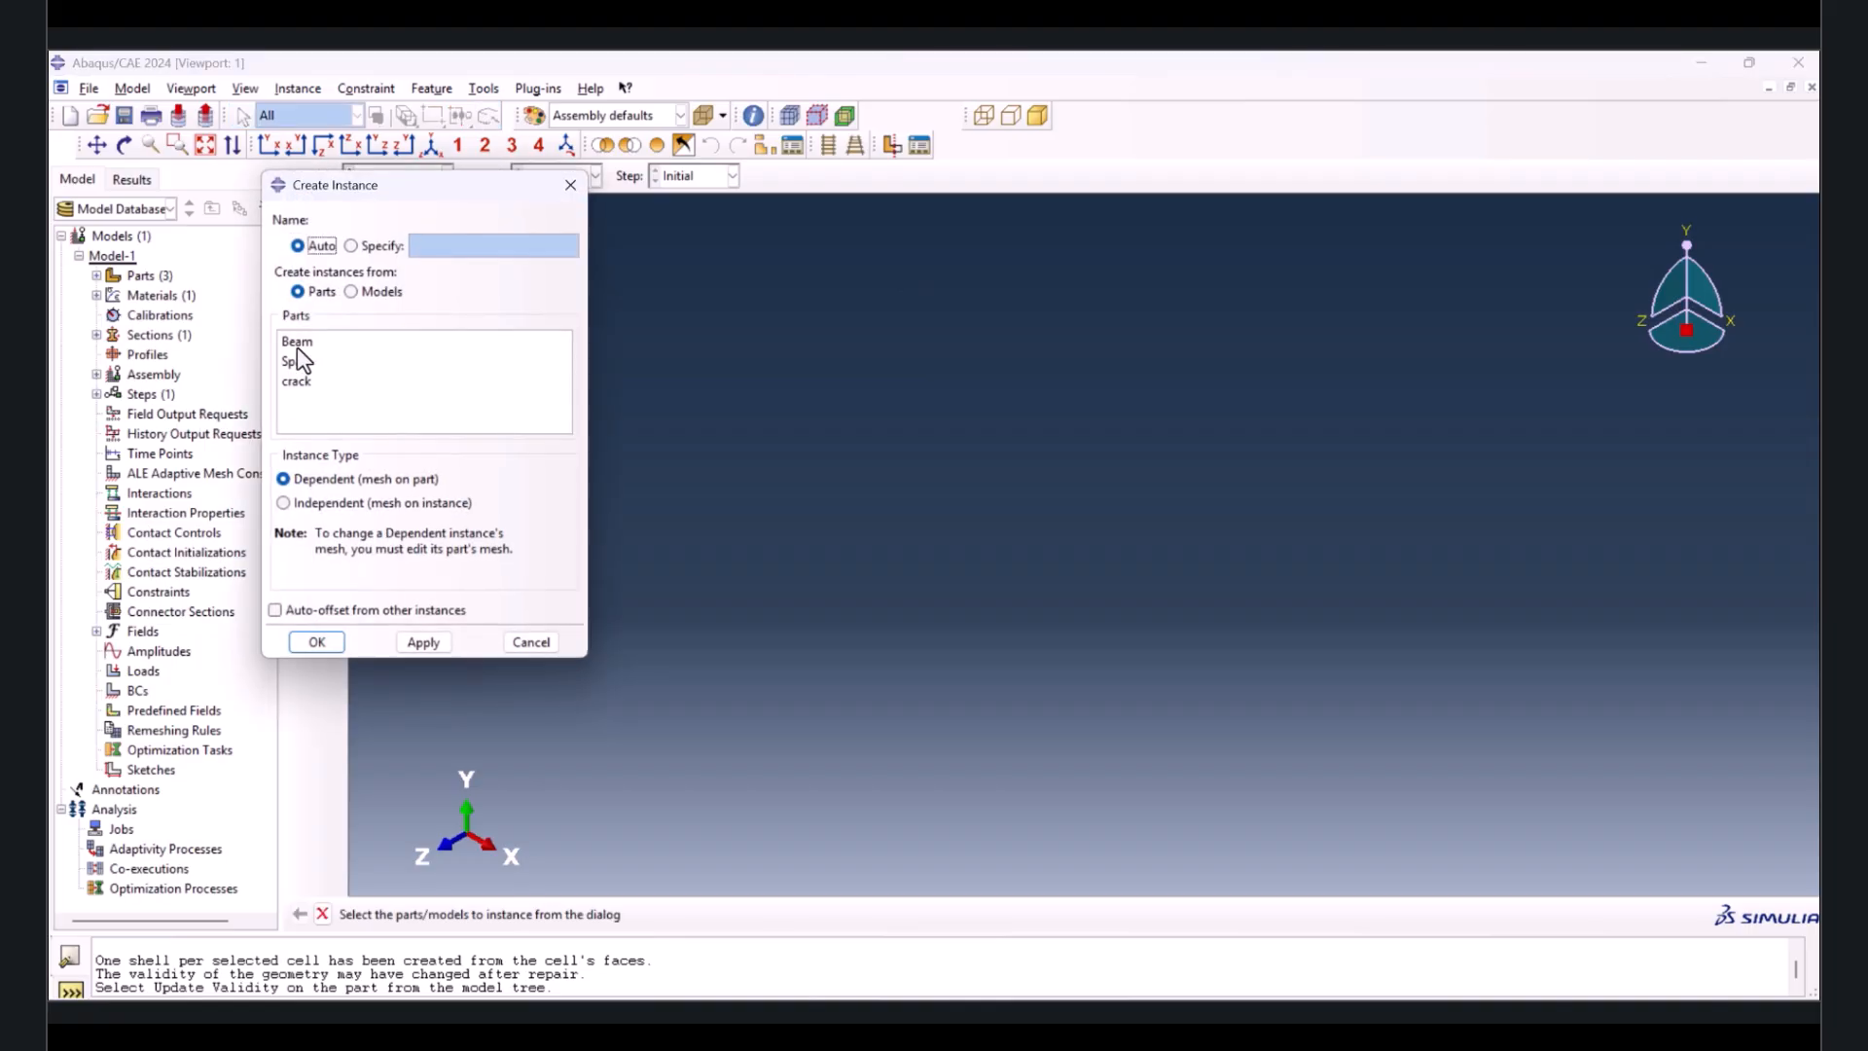
drag(296, 346, 299, 389)
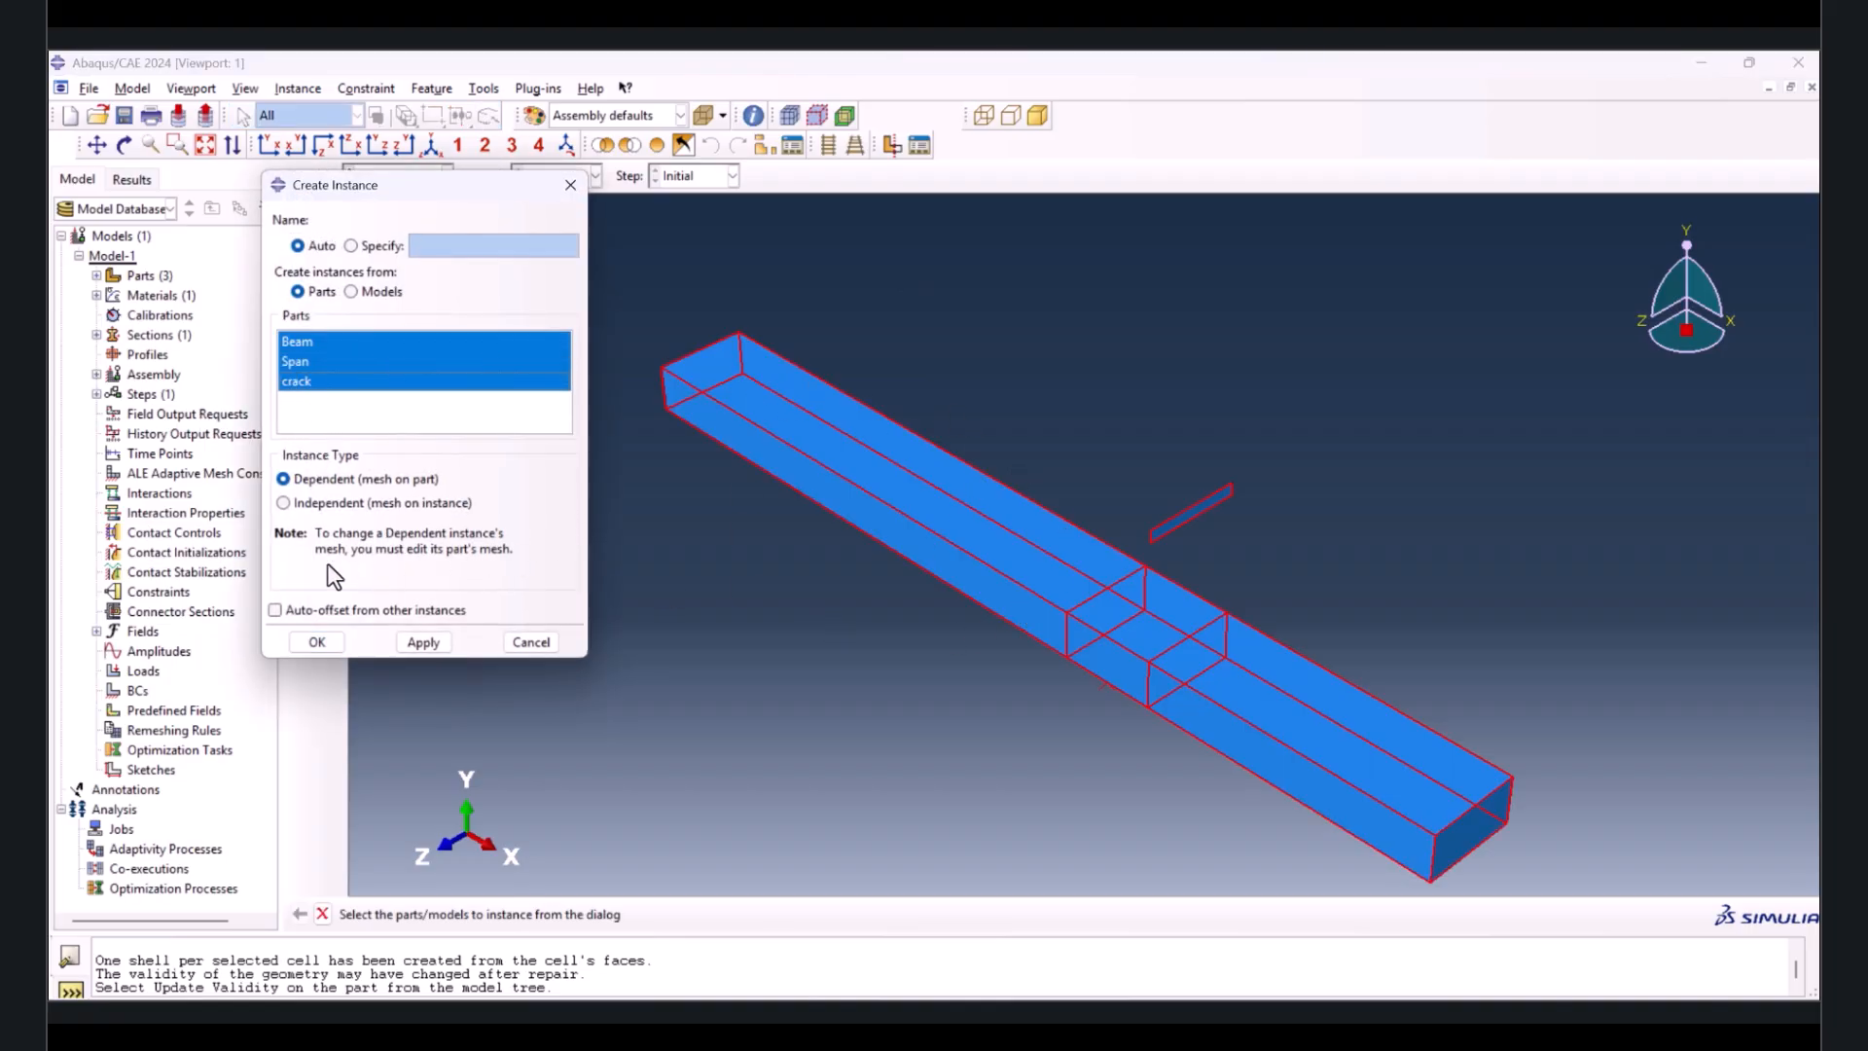
click(317, 642)
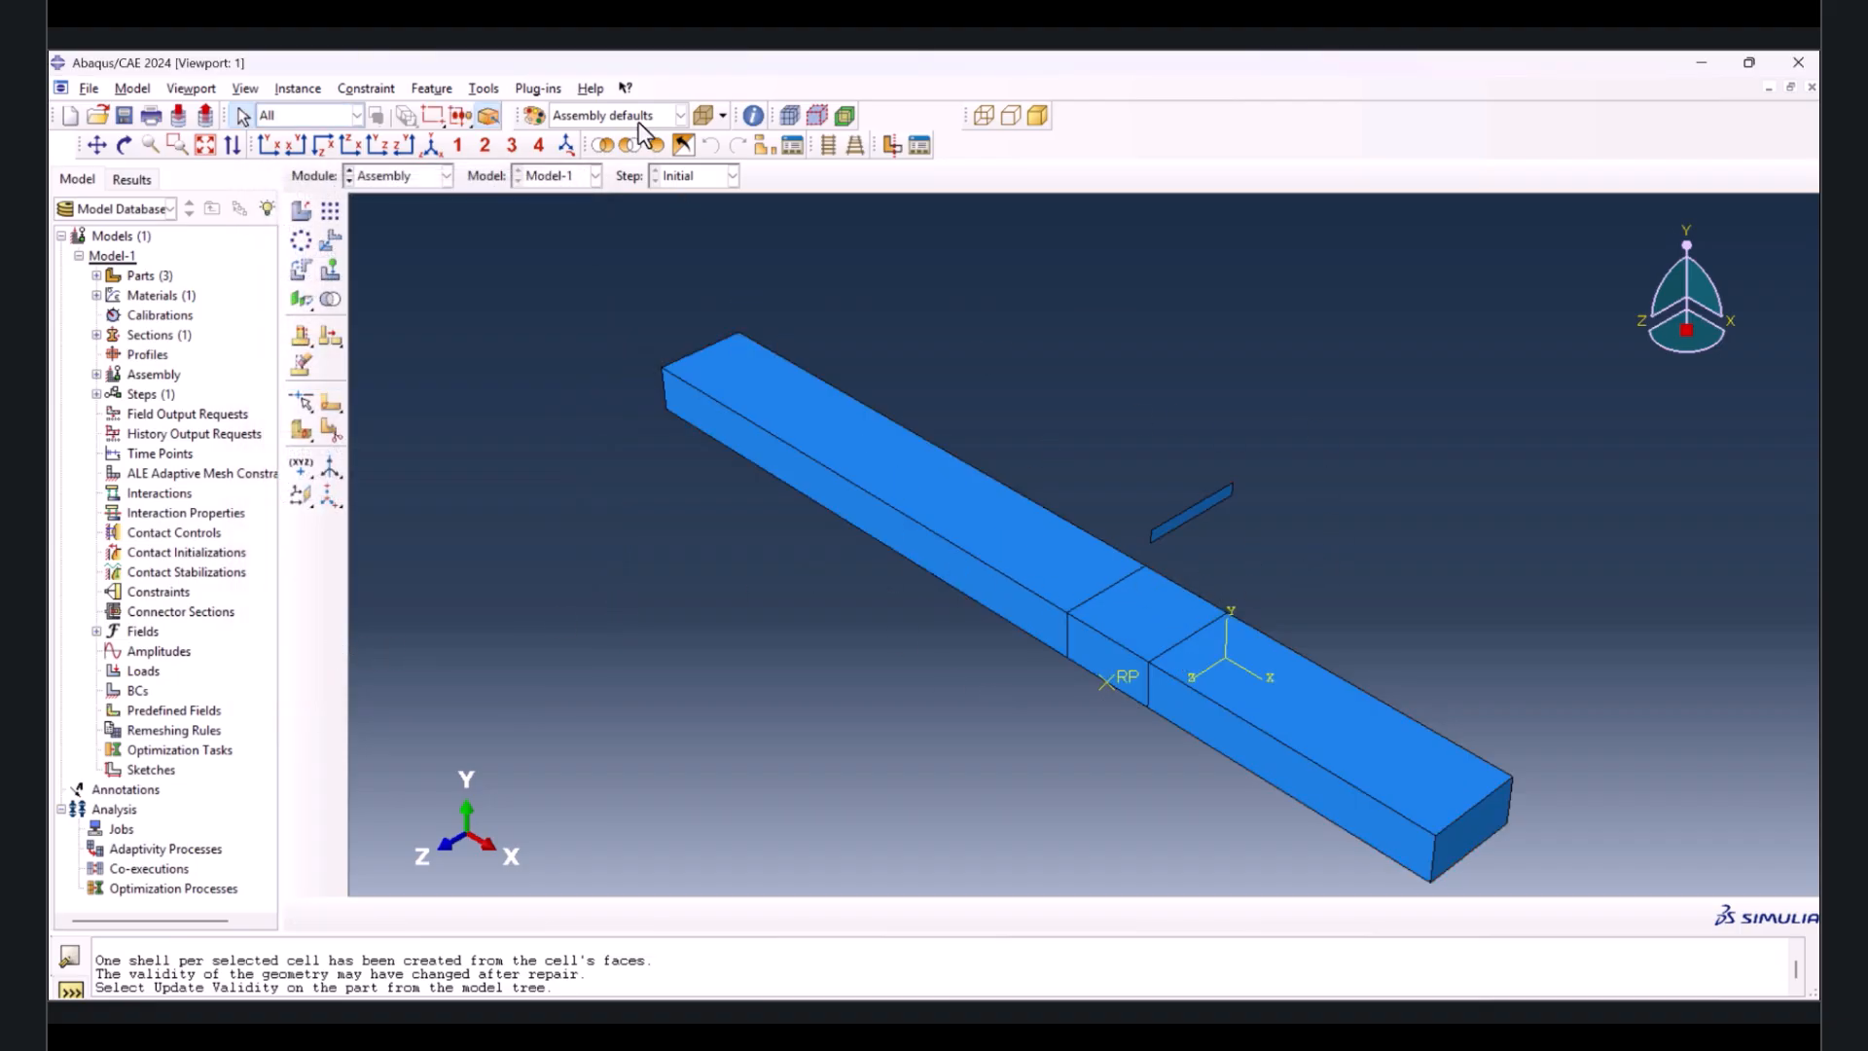
- Translate the crack instance from its lower front corner to the midpoint of the beam's lower front edge
click(331, 239)
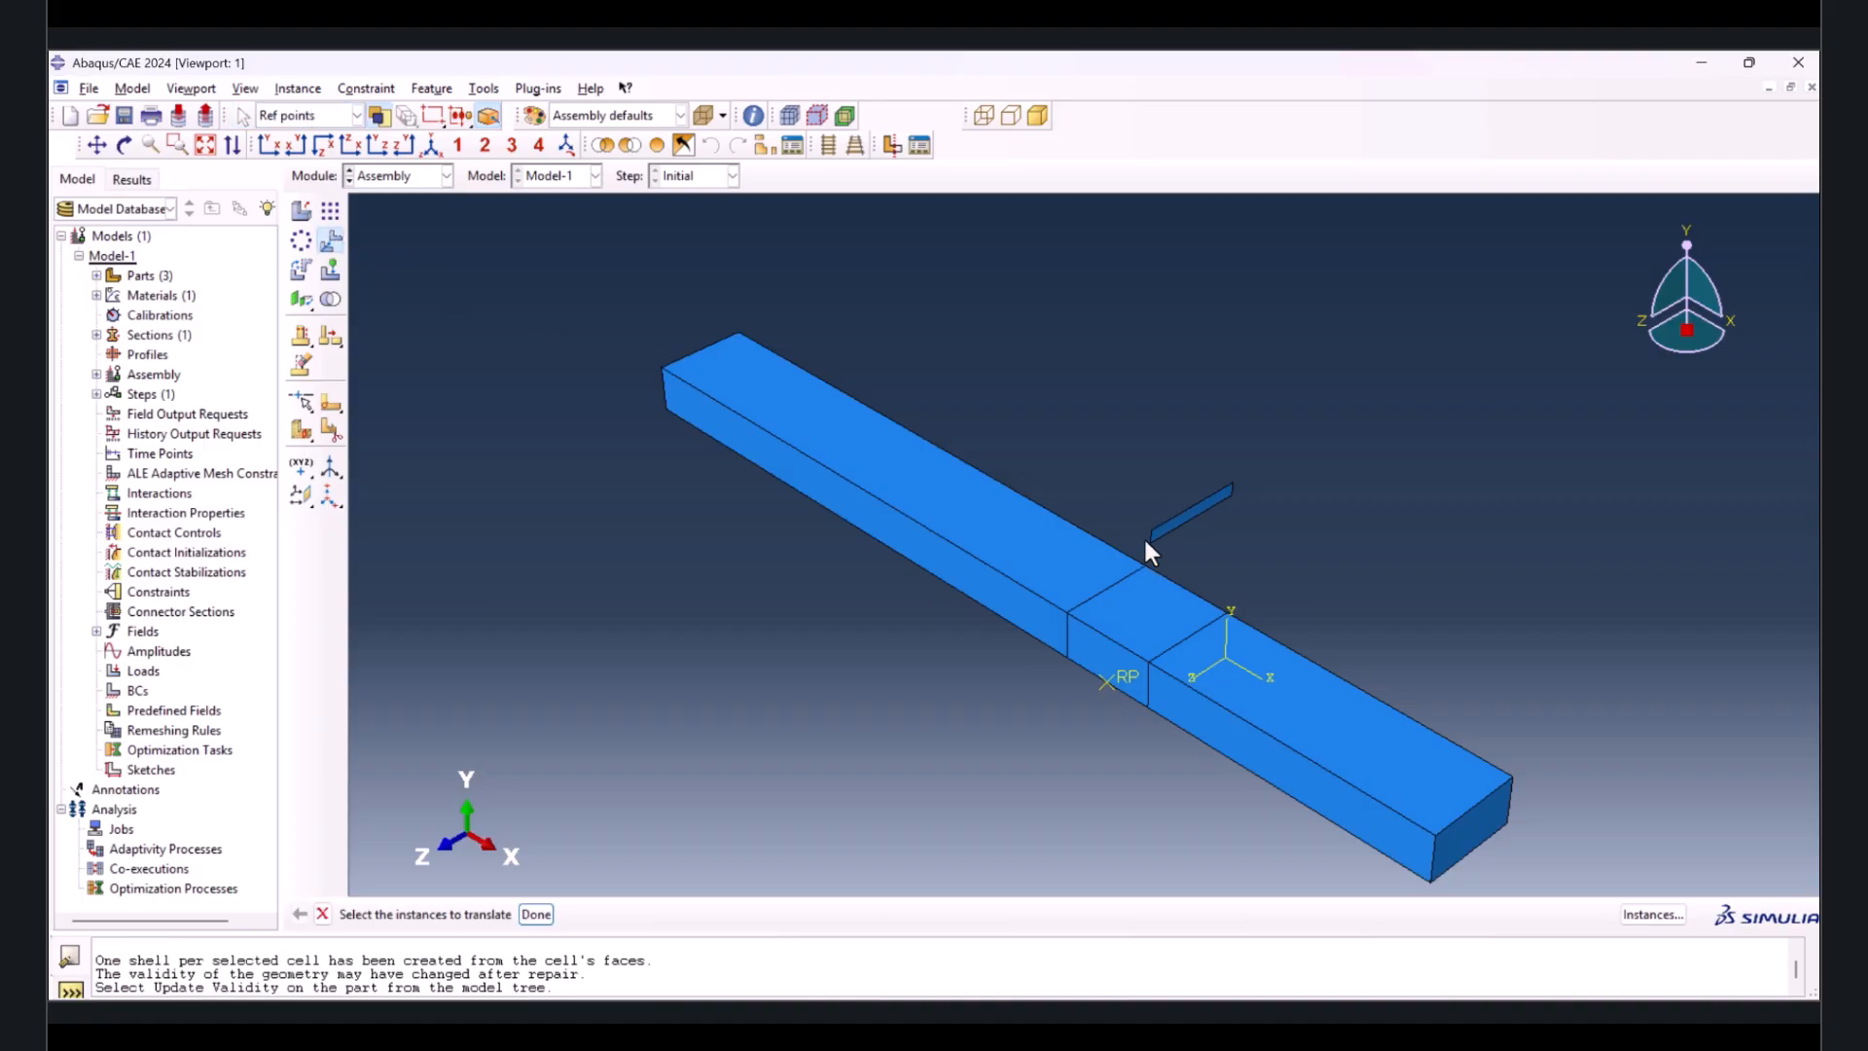
click(1153, 540)
middle_click(1167, 541)
scroll(1140, 545, up, 3)
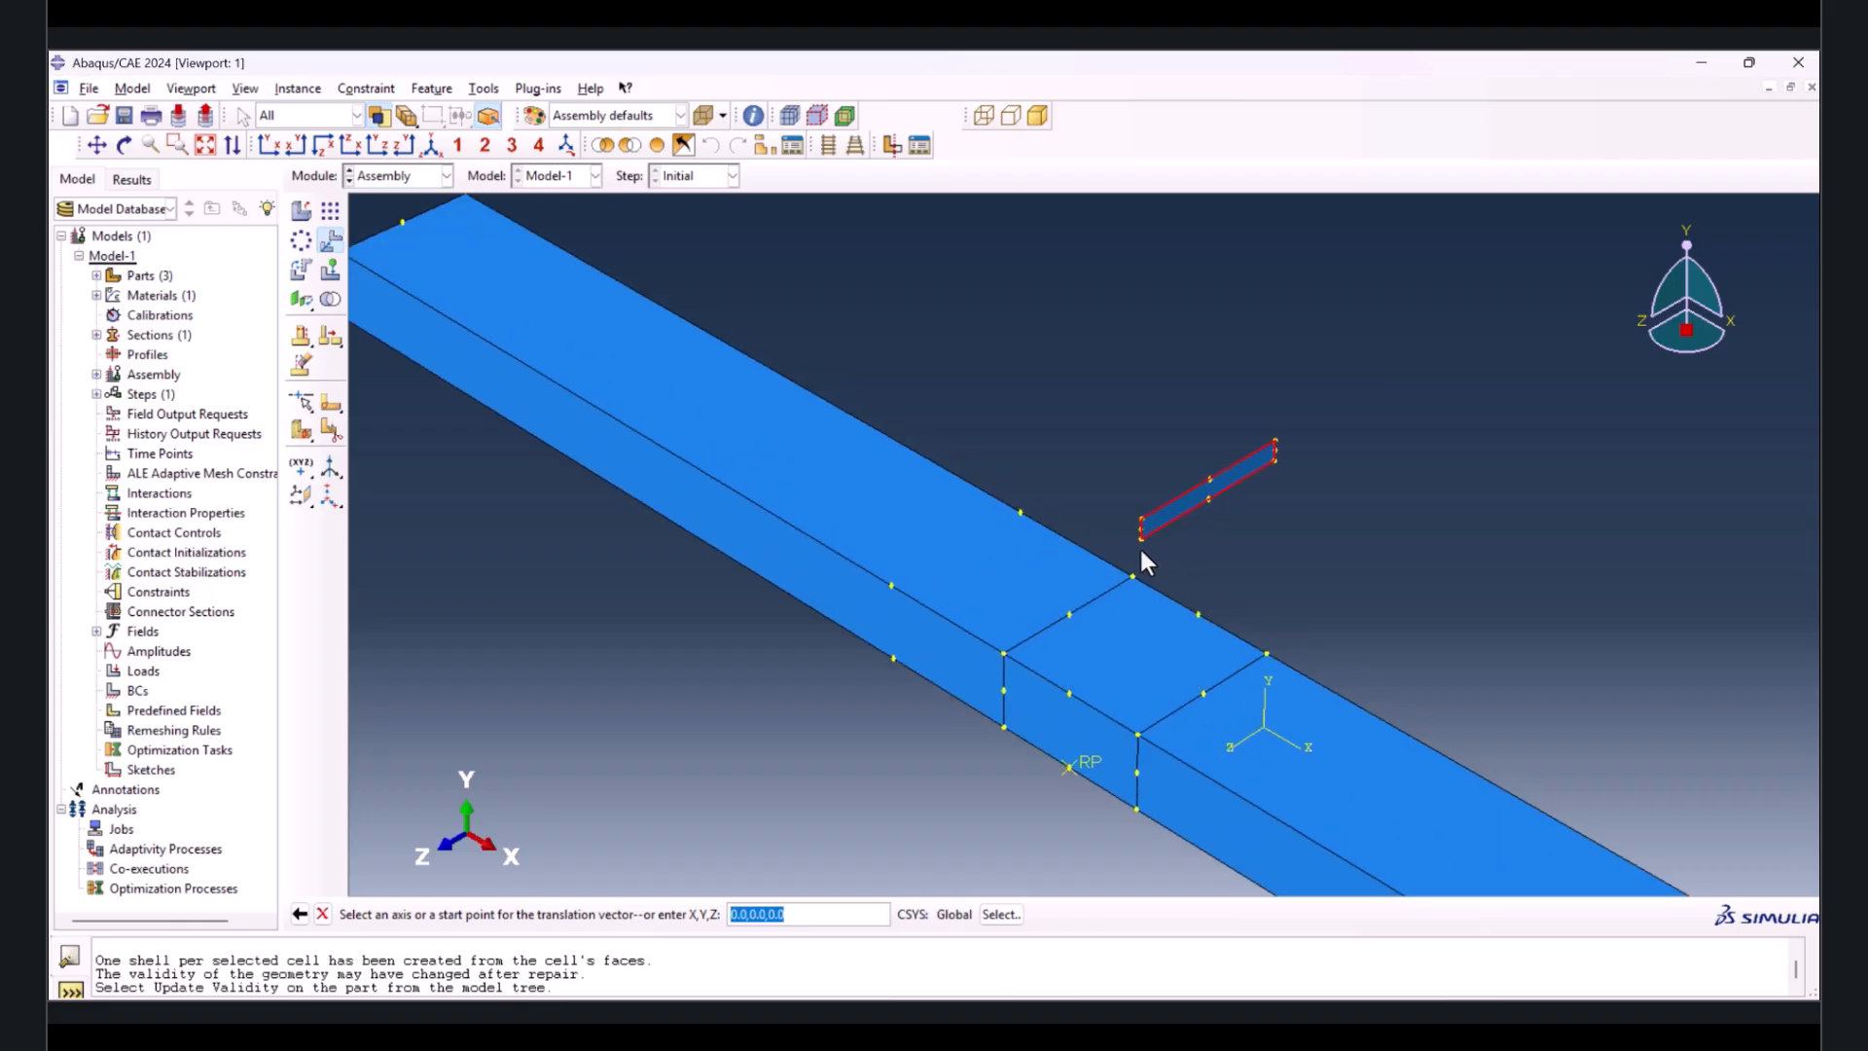
scroll(1142, 550, up, 2)
click(1141, 537)
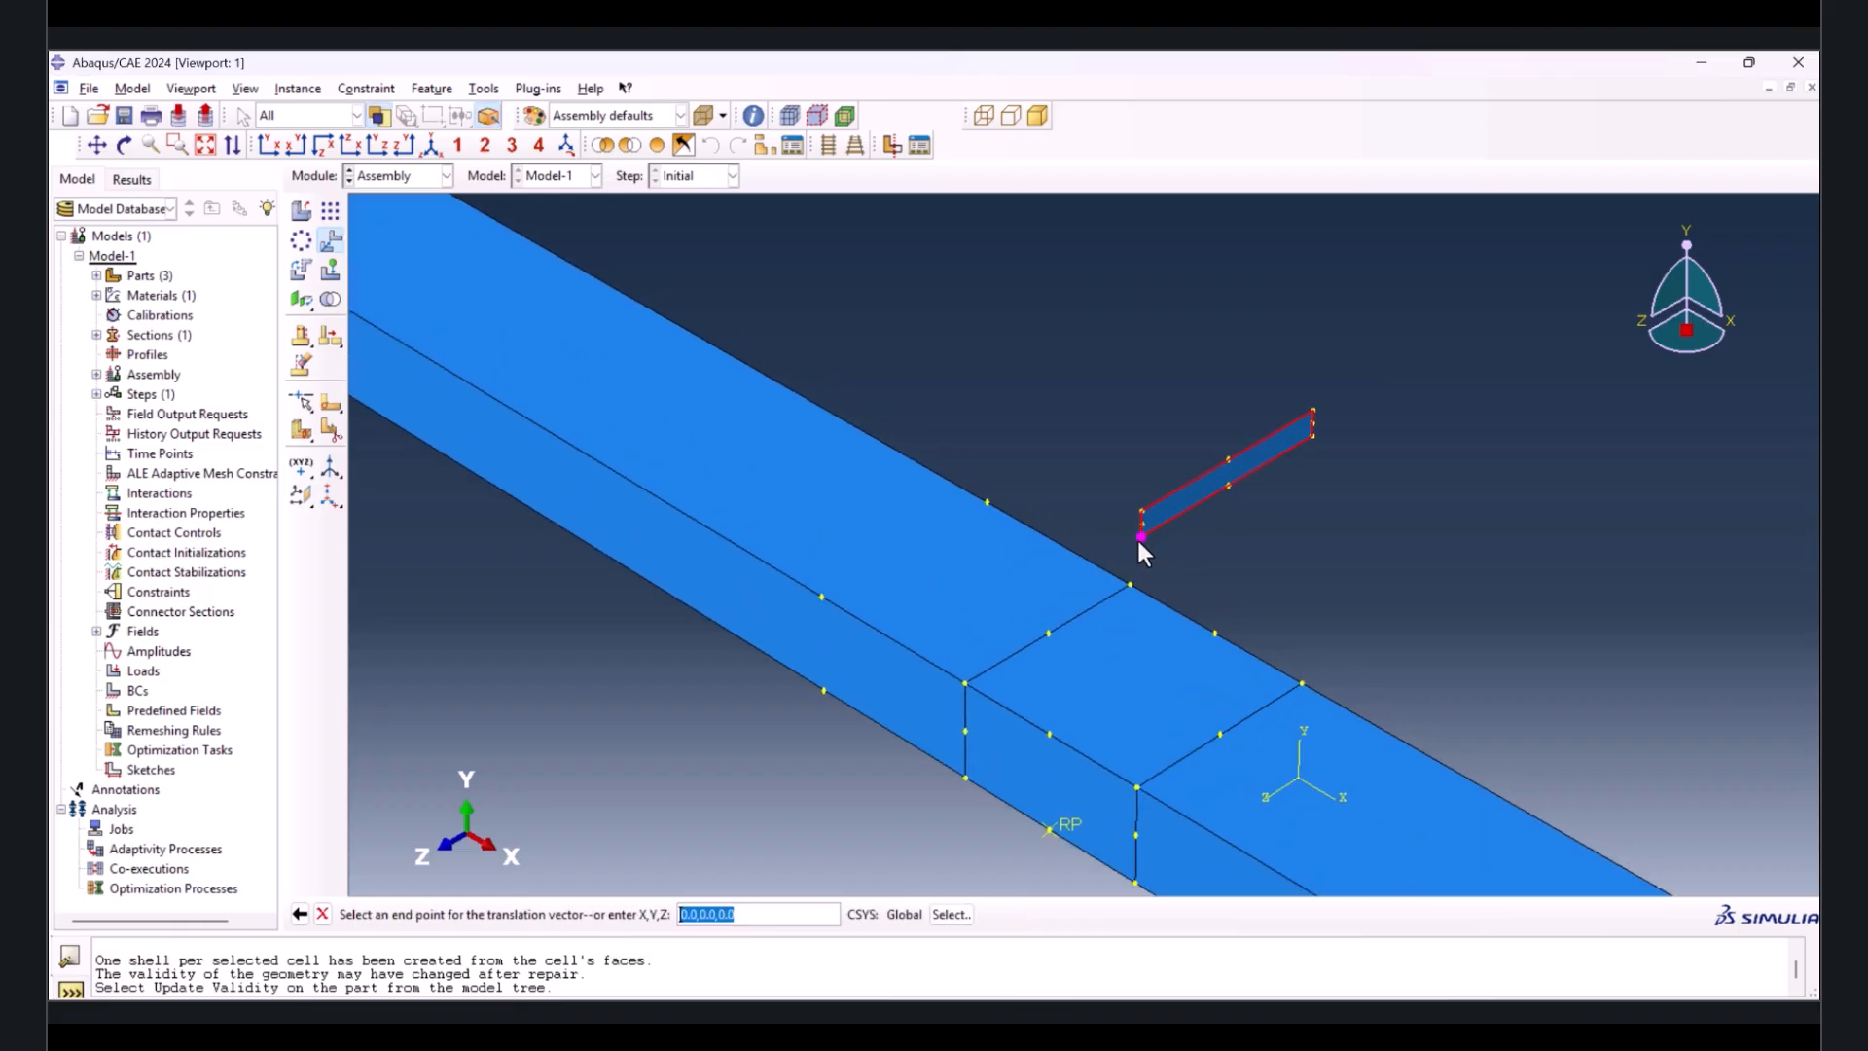
click(824, 691)
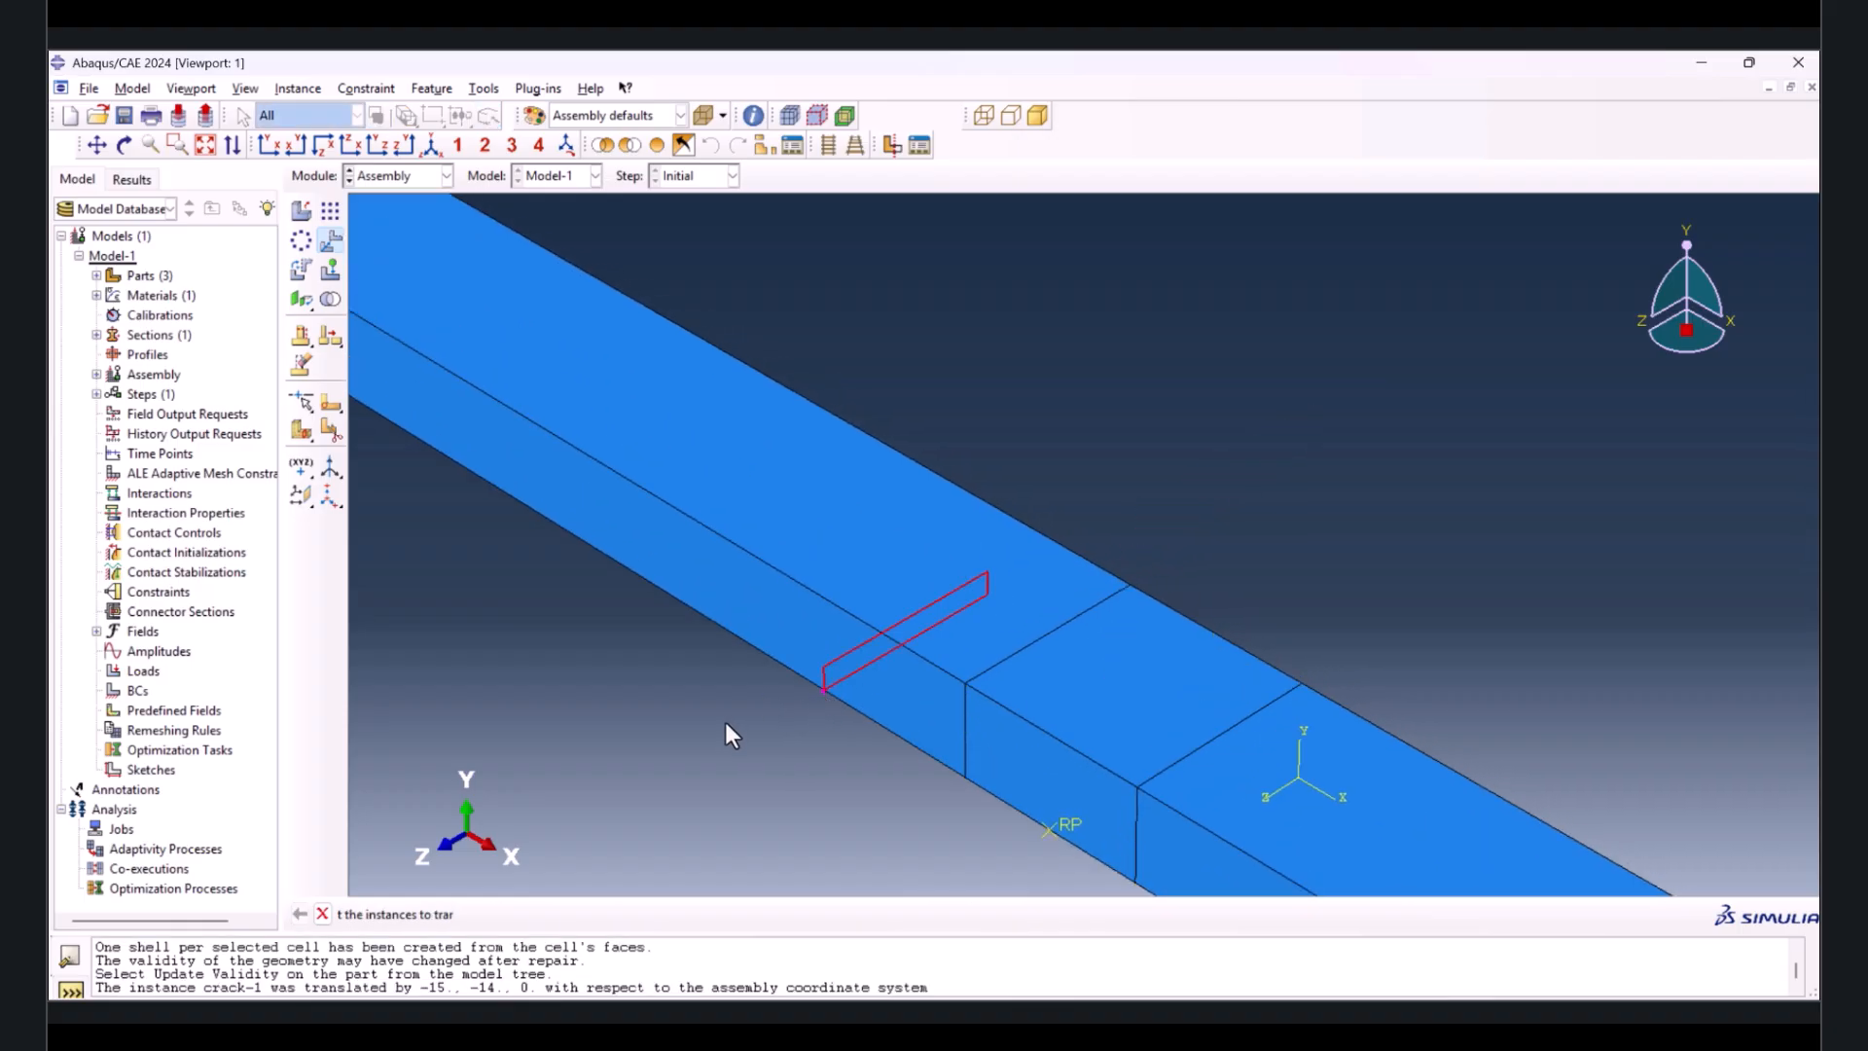
- Translate the Span instance from its reference point to the midpoint of the beam's upper front edge
scroll(1080, 438, down, 3)
scroll(1084, 445, down, 2)
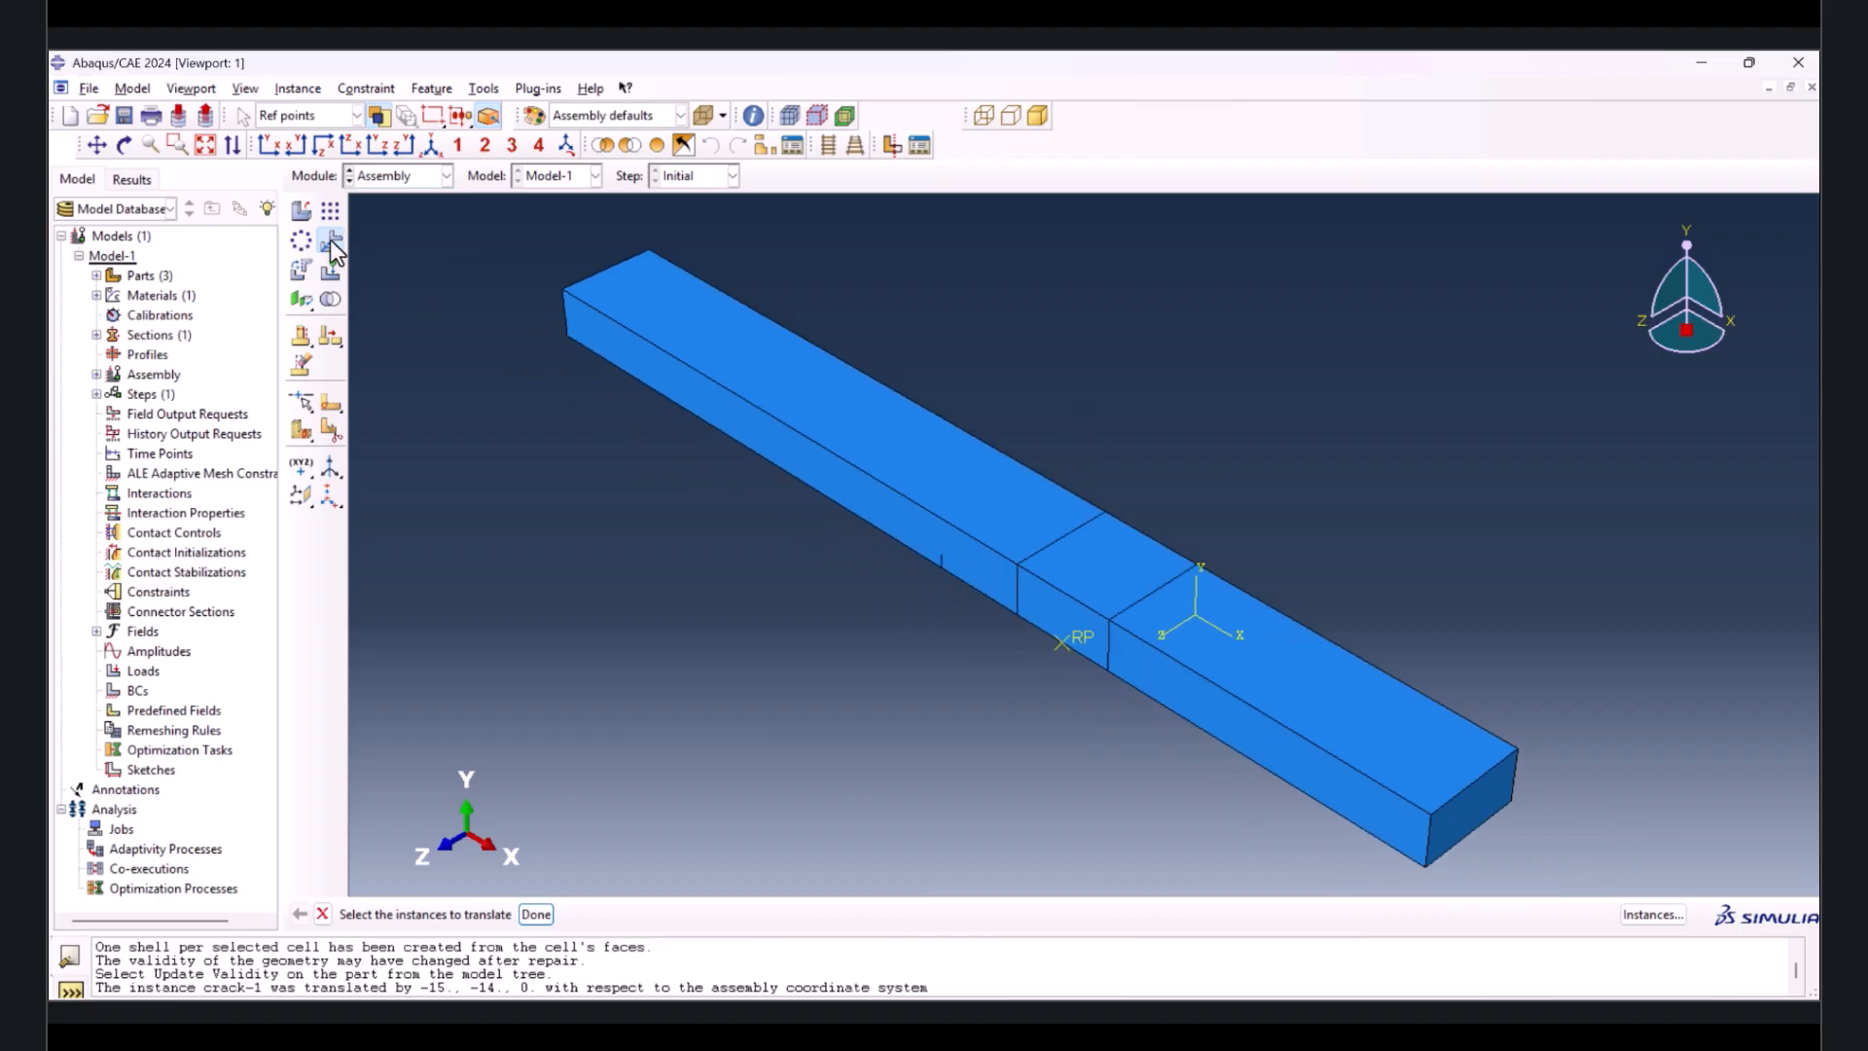
click(1080, 568)
middle_click(811, 591)
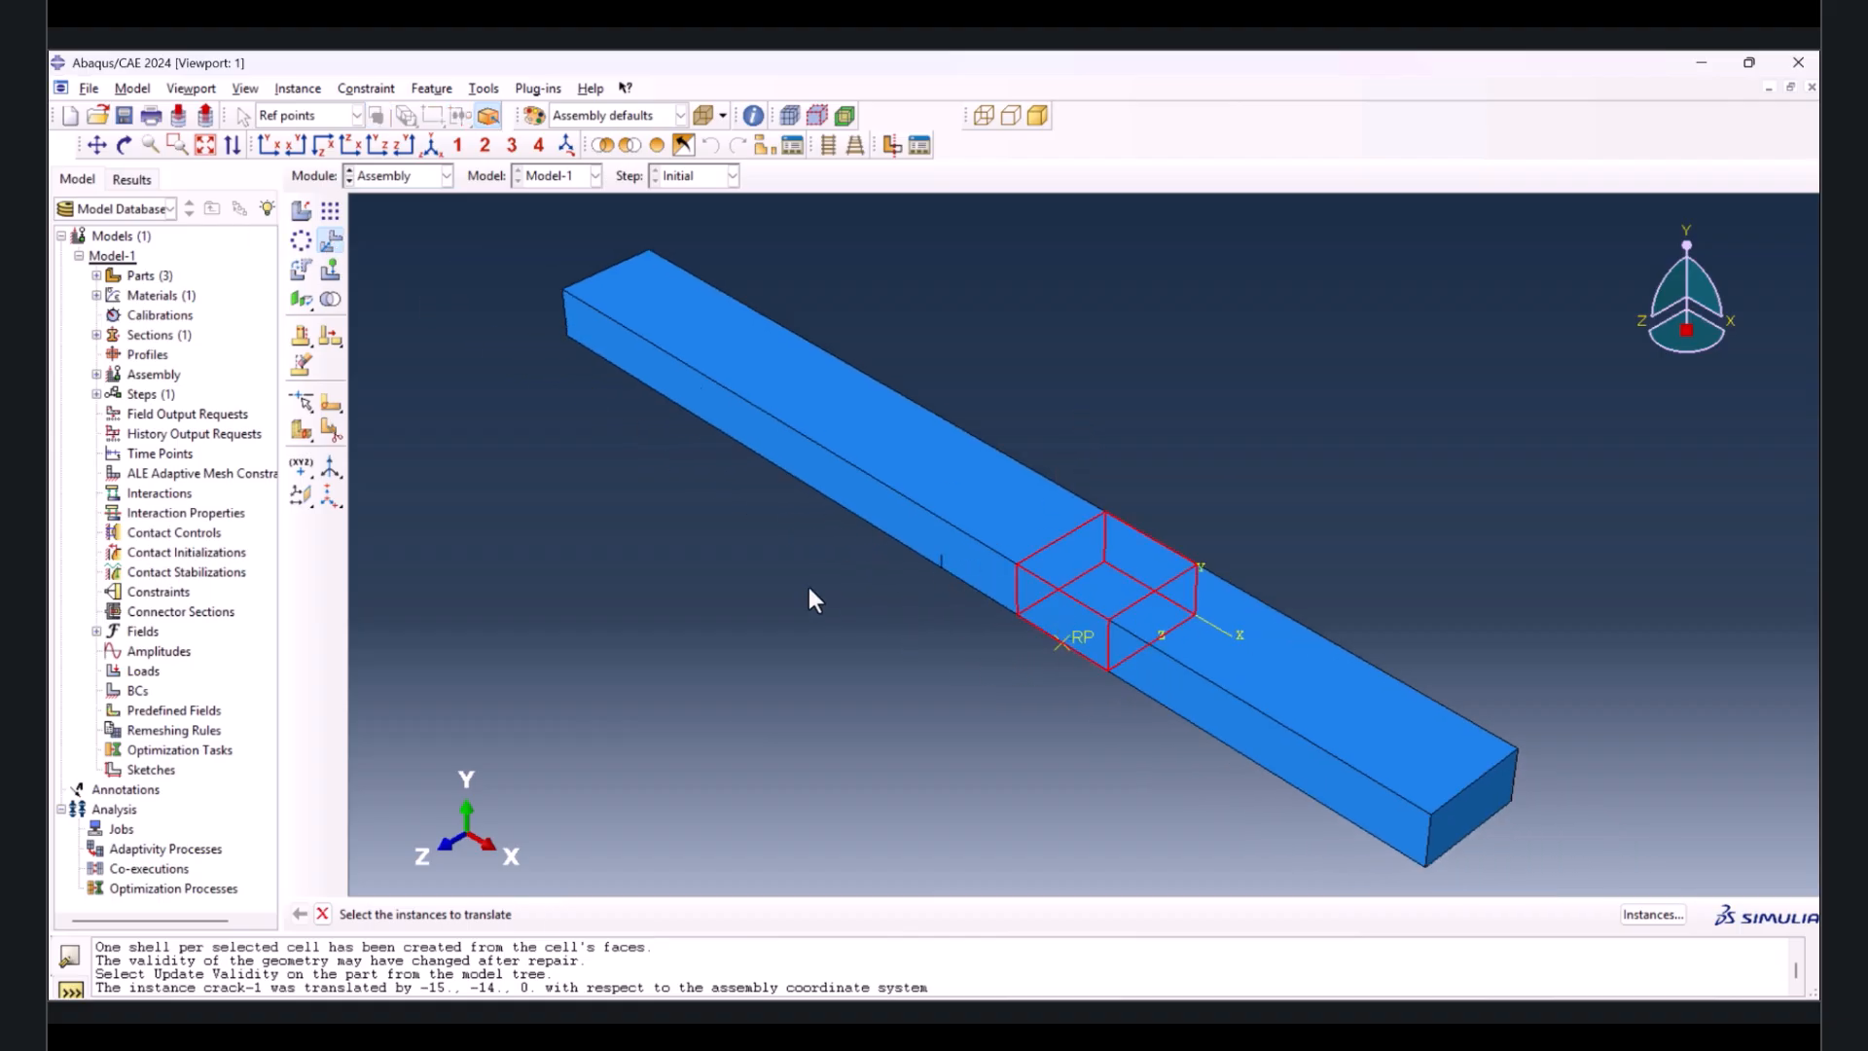
click(1060, 643)
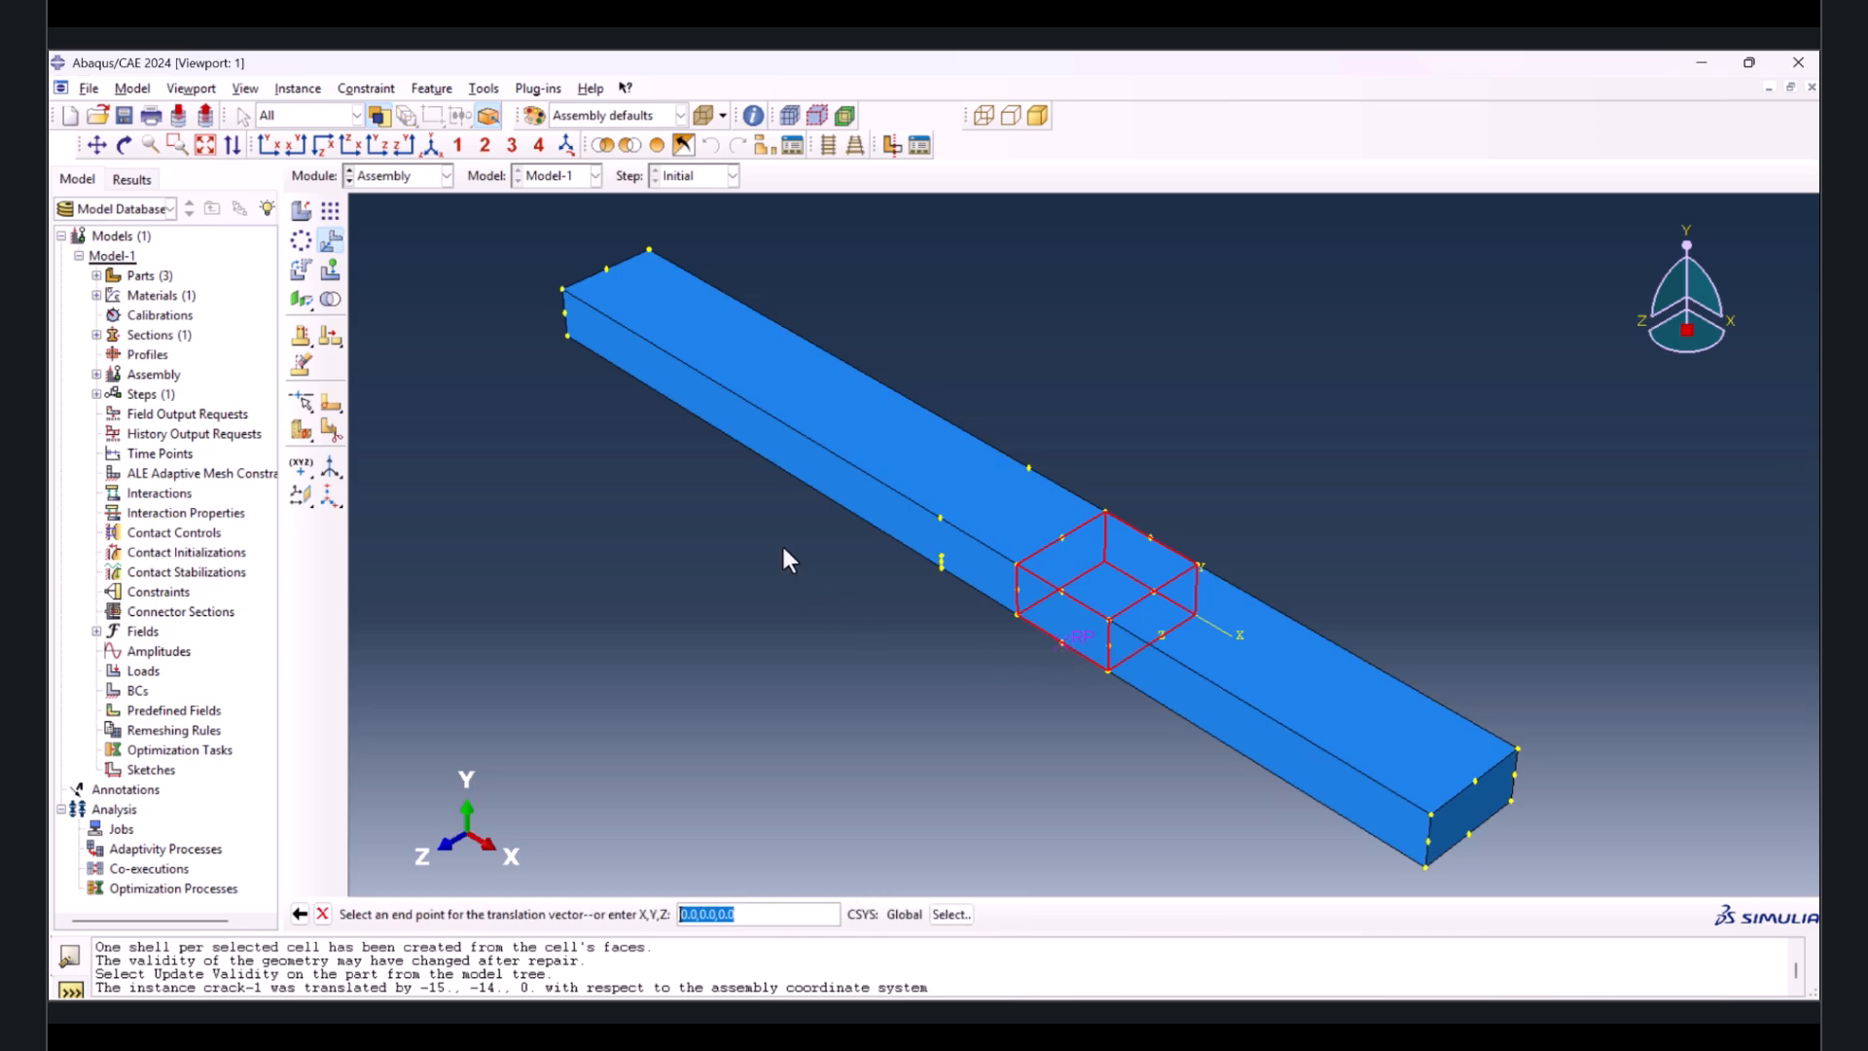
click(939, 518)
middle_click(820, 598)
key(Escape)
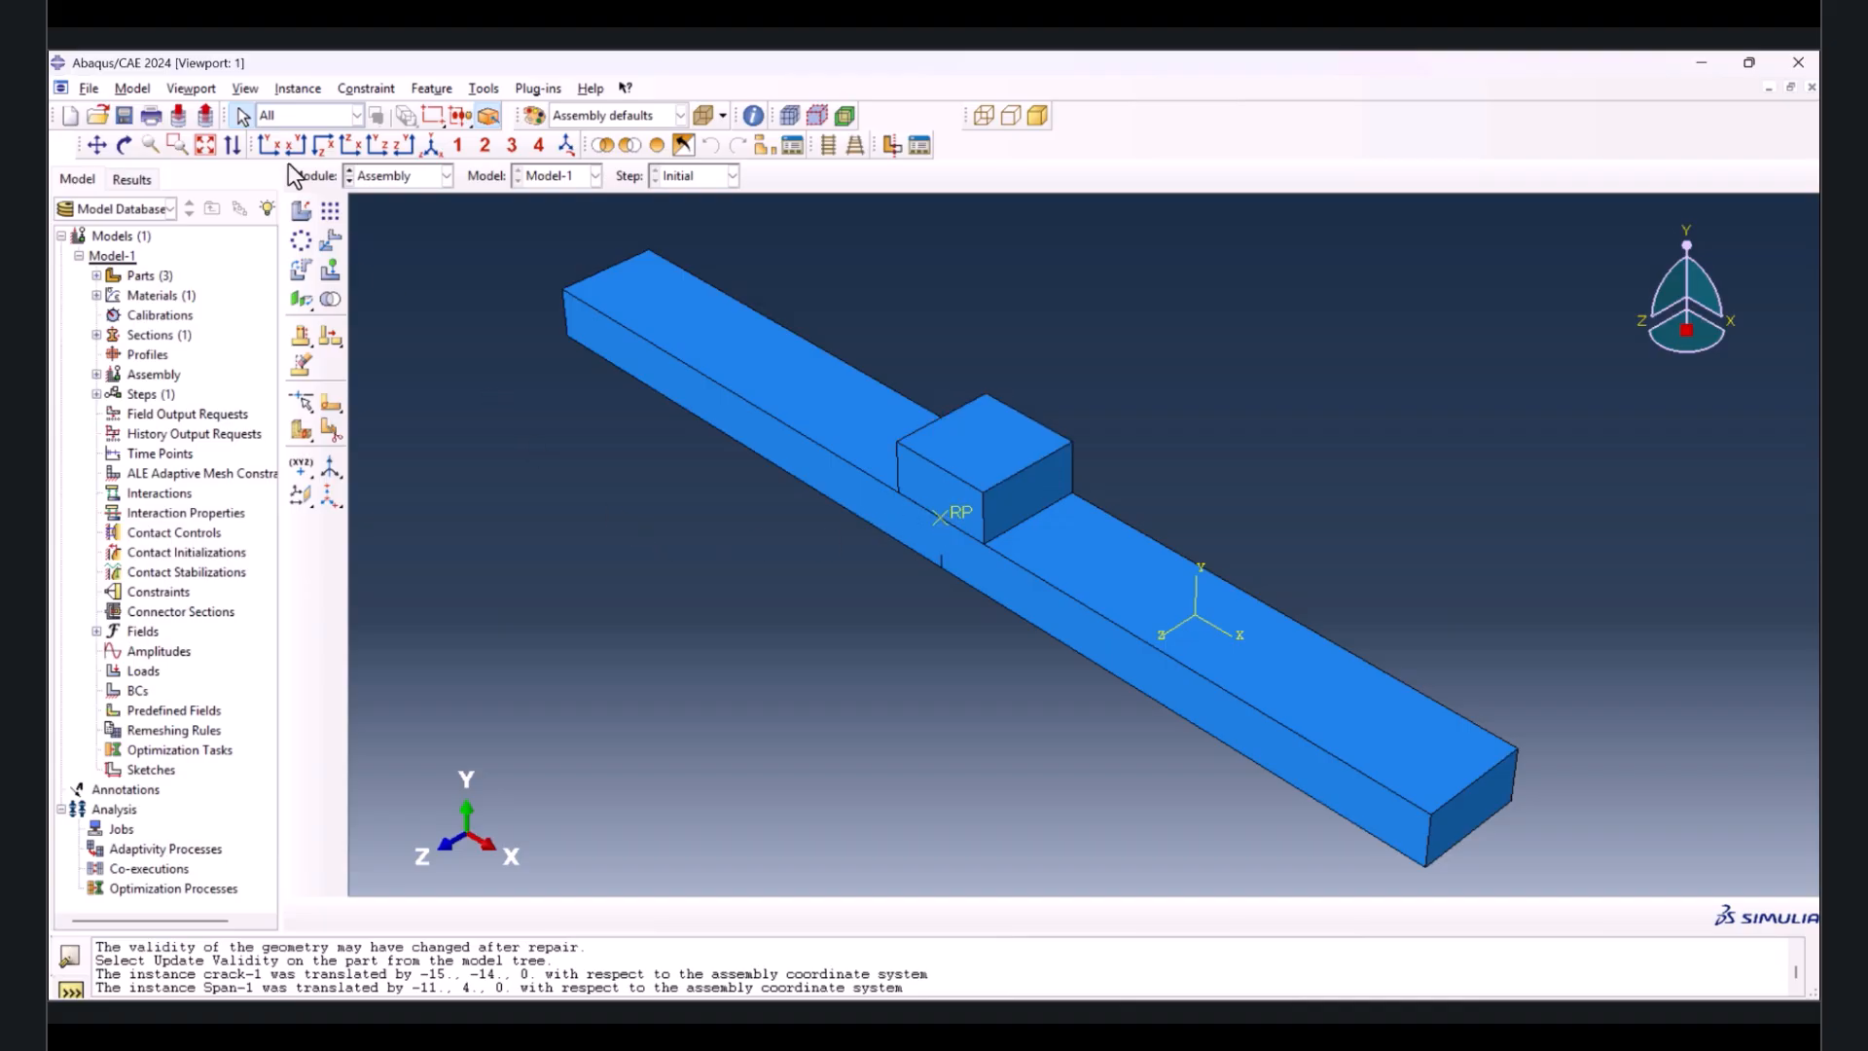
- Add two more dependent instances of the Span part to the assembly
click(290, 216)
click(304, 362)
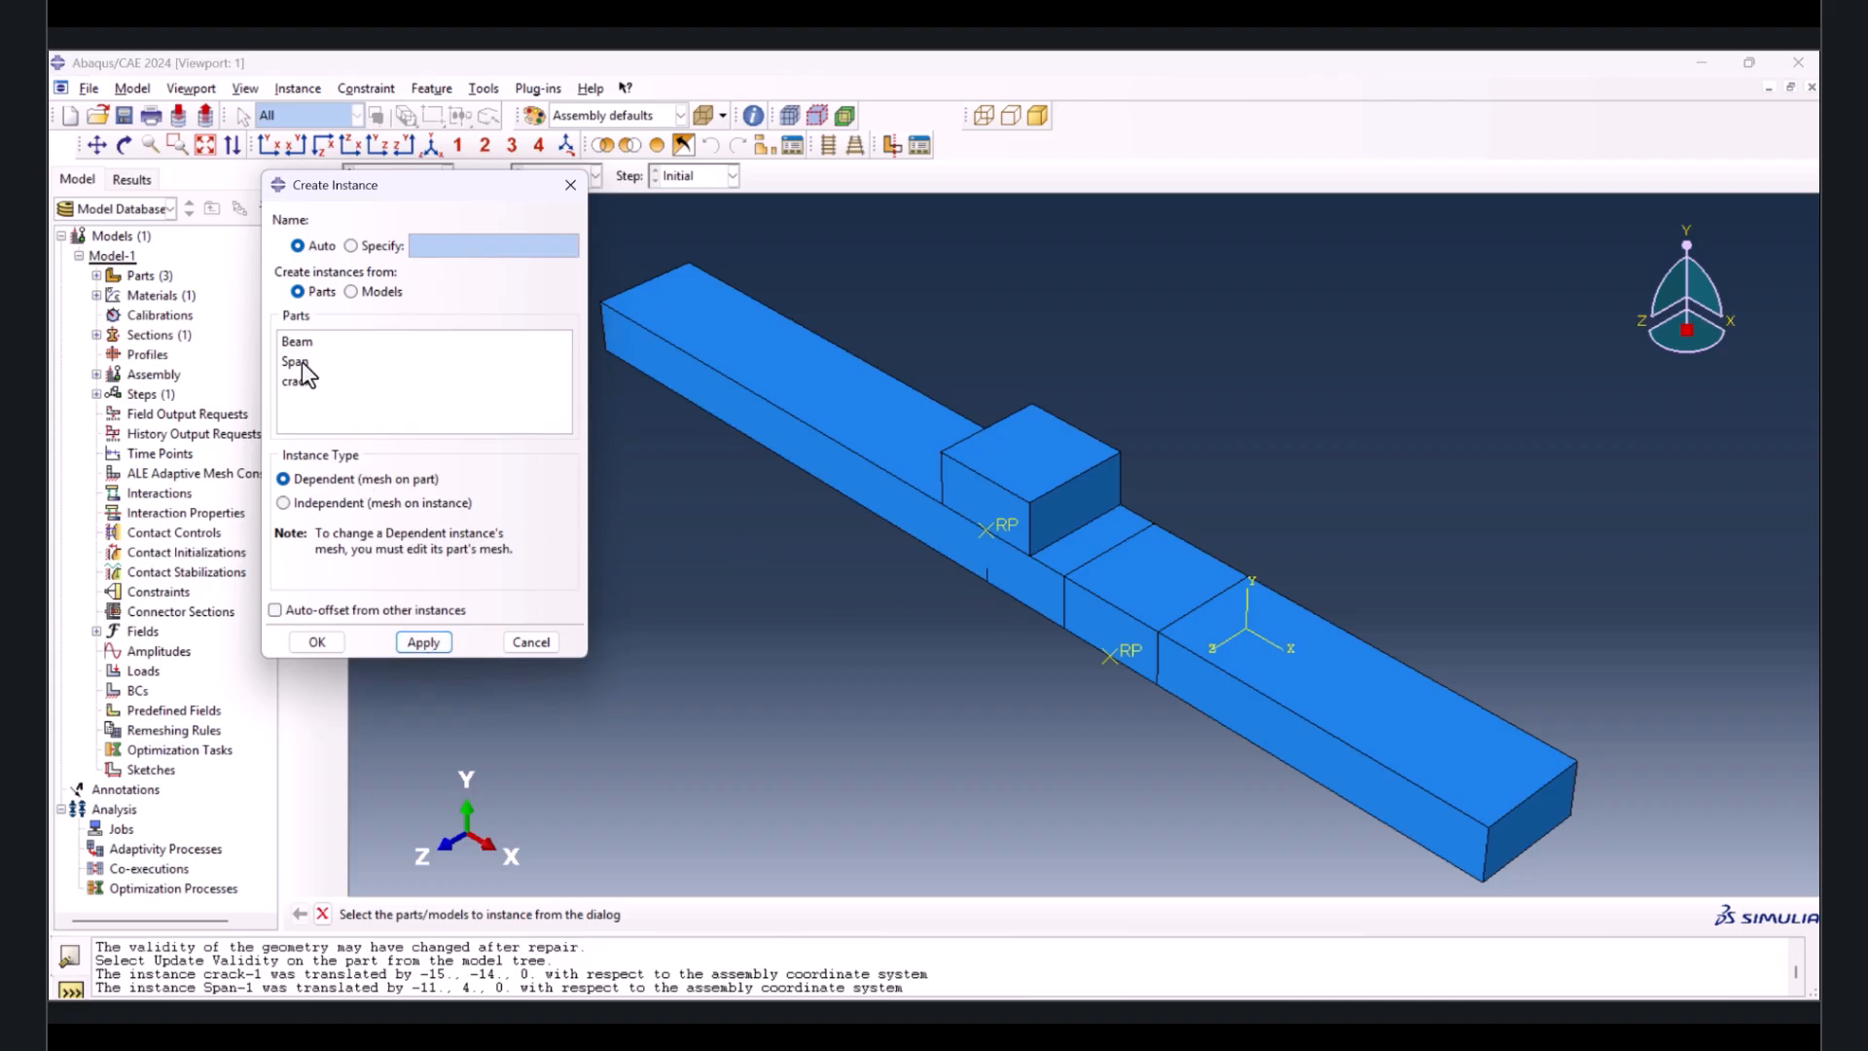
click(301, 361)
click(428, 642)
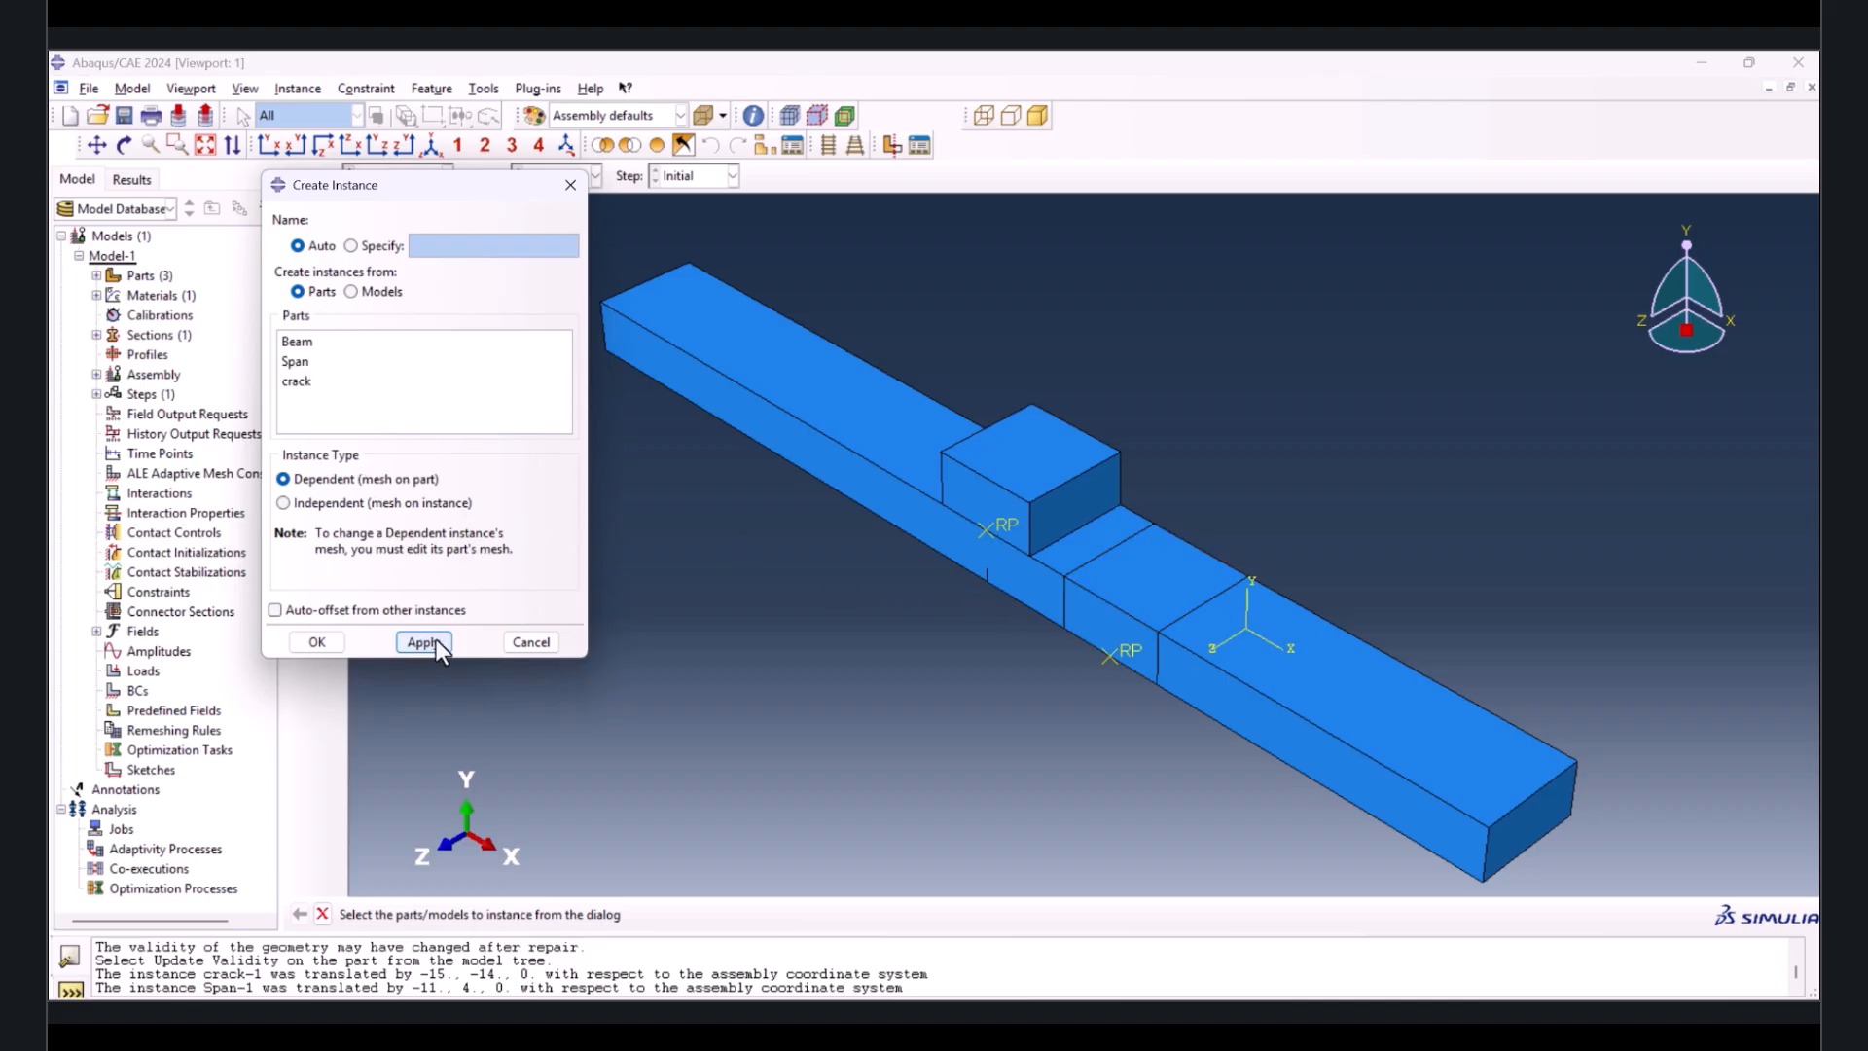
click(531, 642)
- Translate one new Span instance from its upper front corner to the beam's lower front corner at the negative X end
click(331, 240)
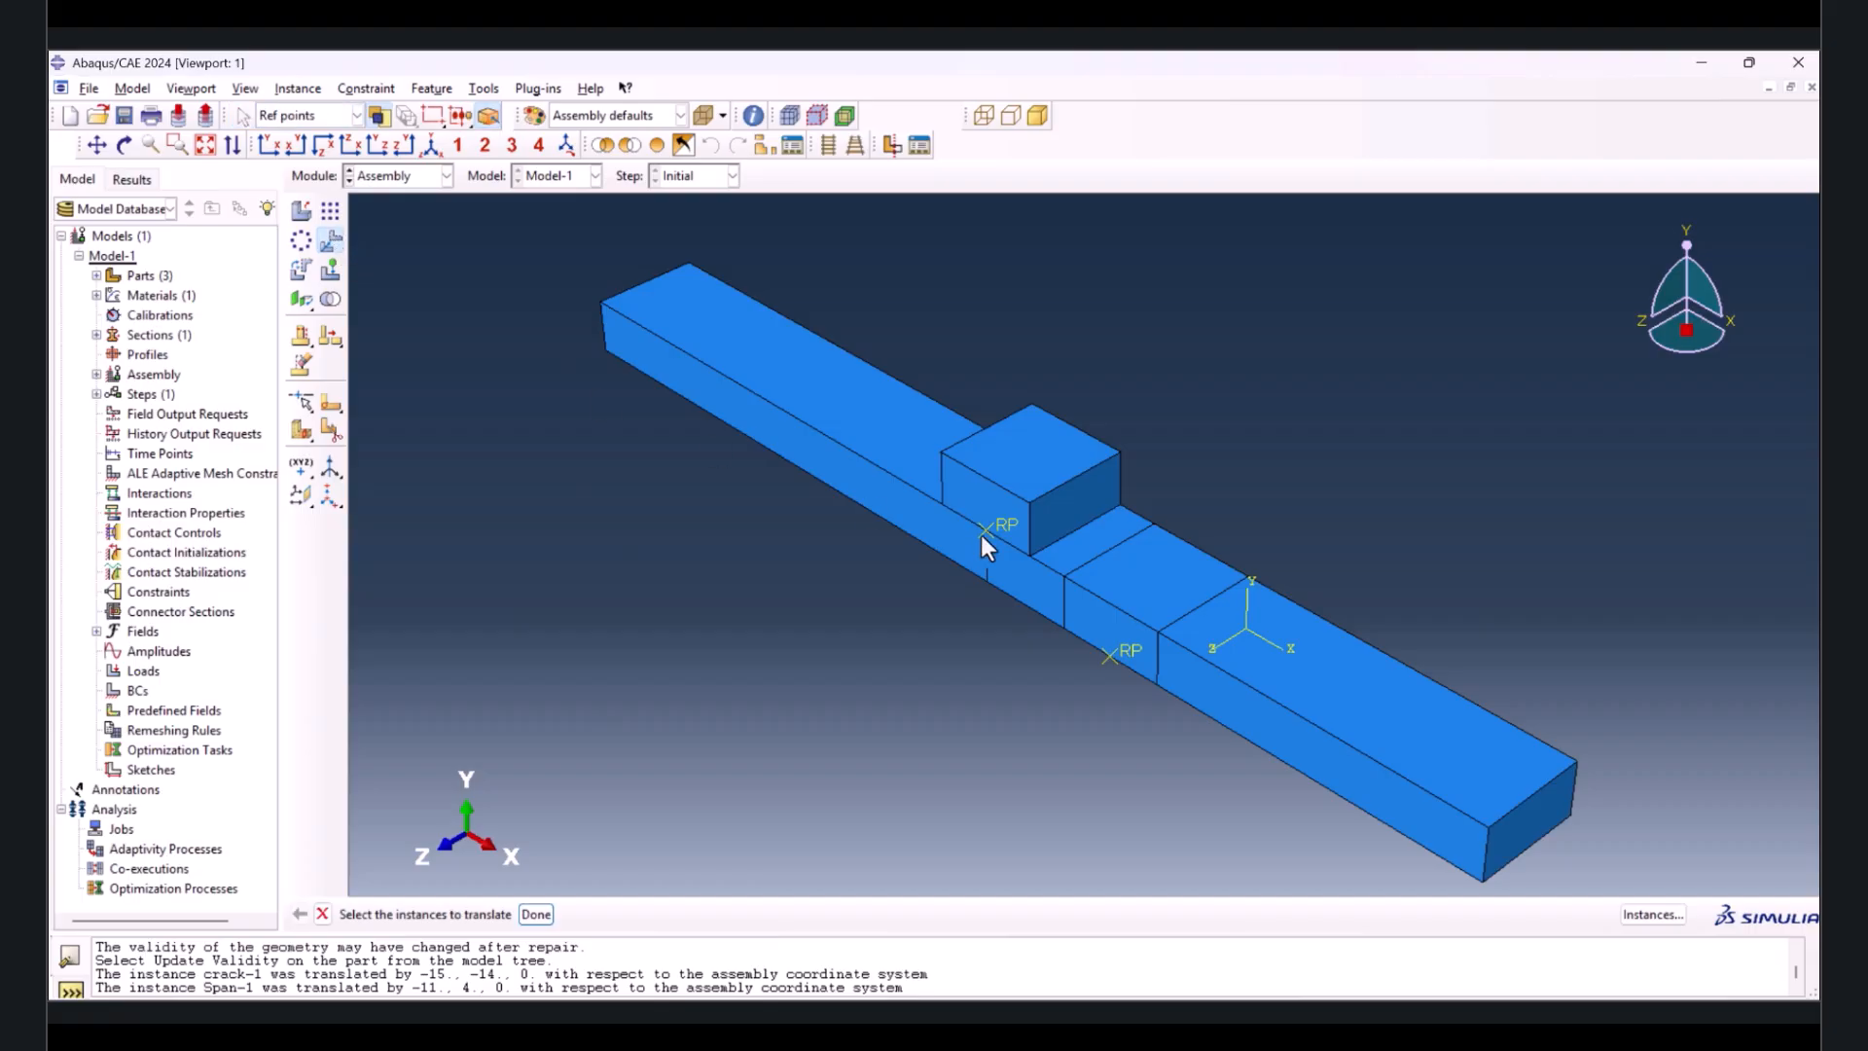
click(1101, 632)
middle_click(1106, 687)
click(1111, 656)
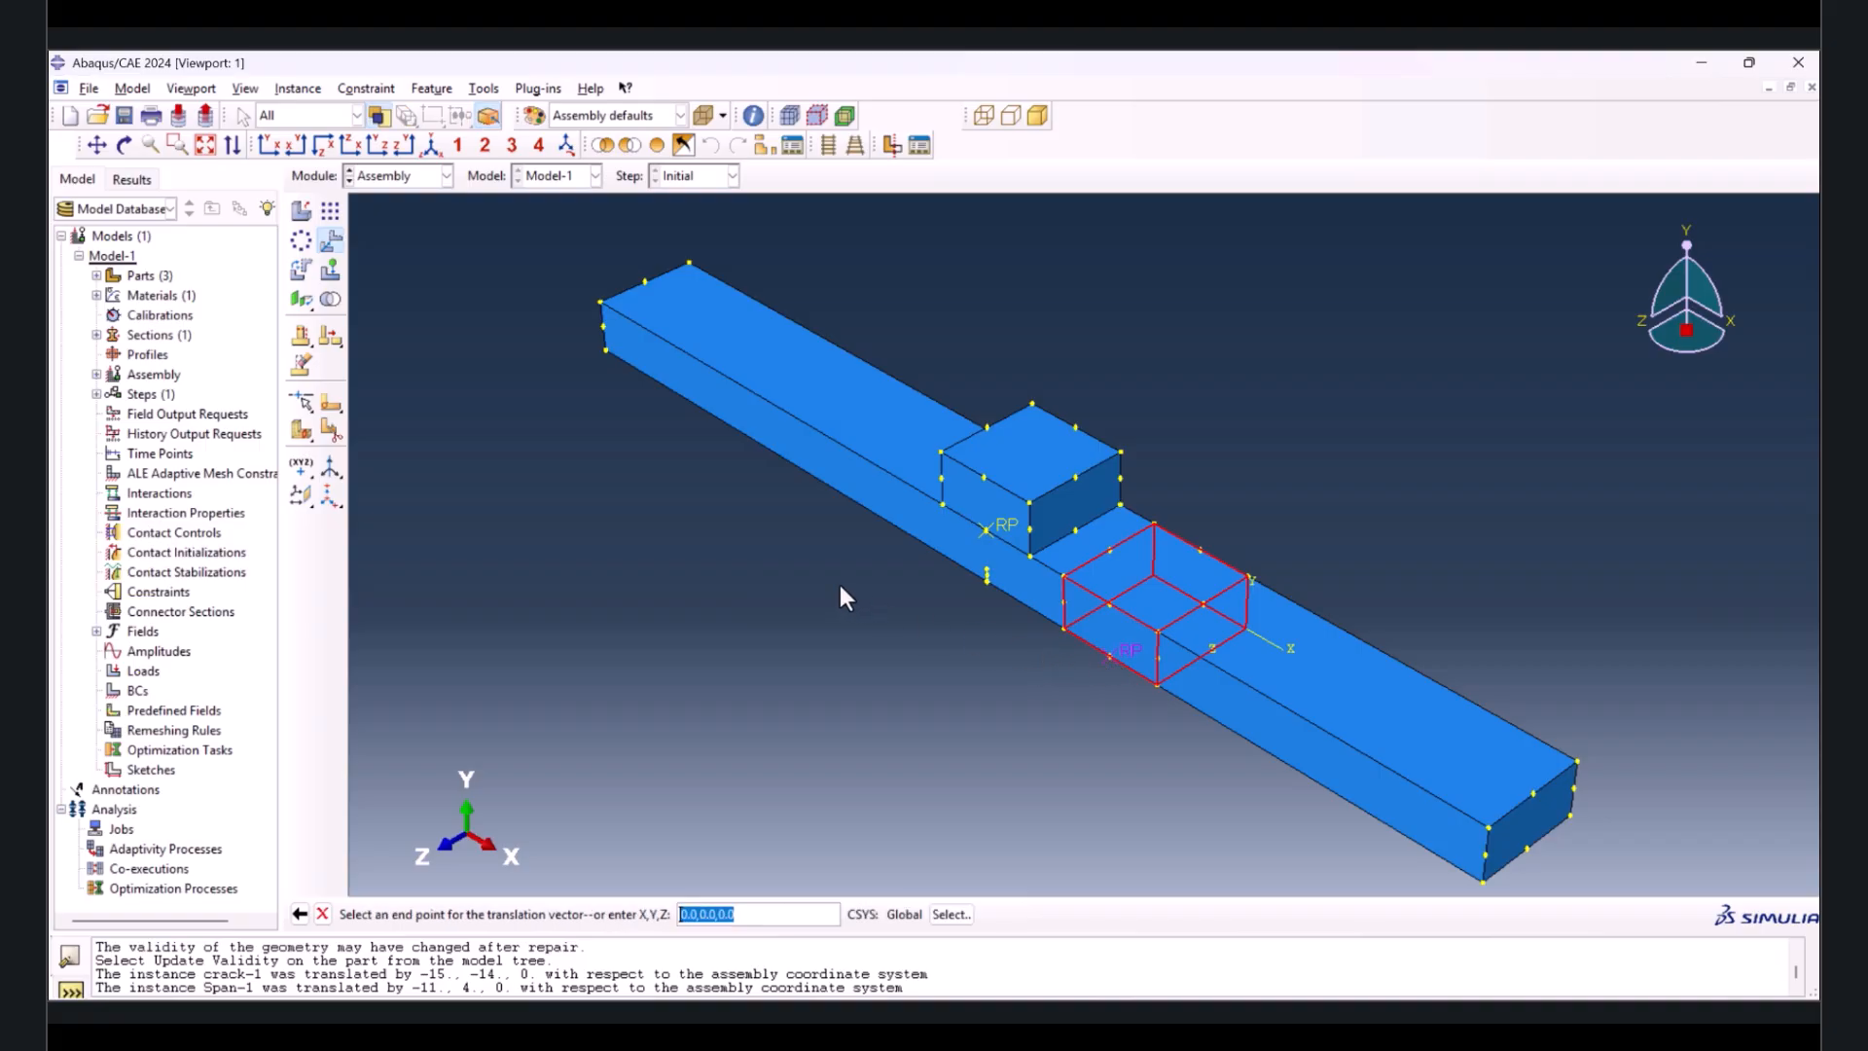
click(292, 912)
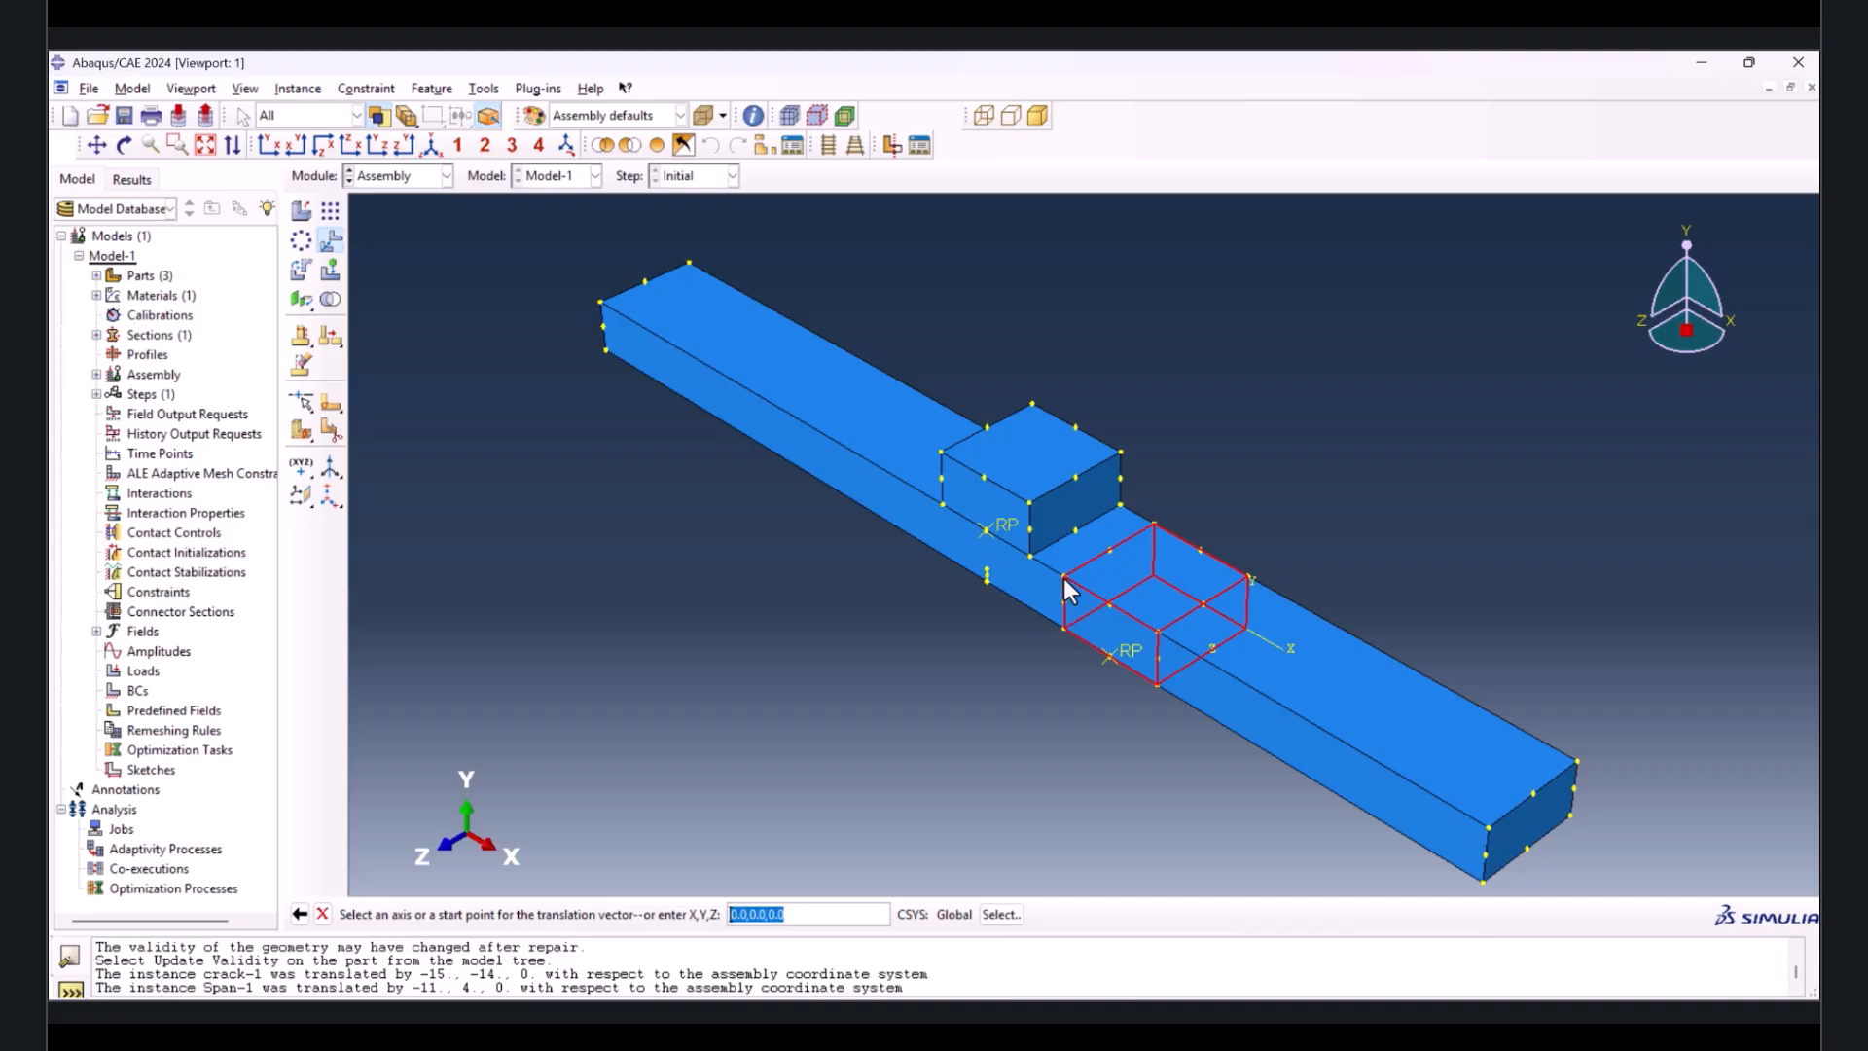
click(1065, 578)
click(604, 350)
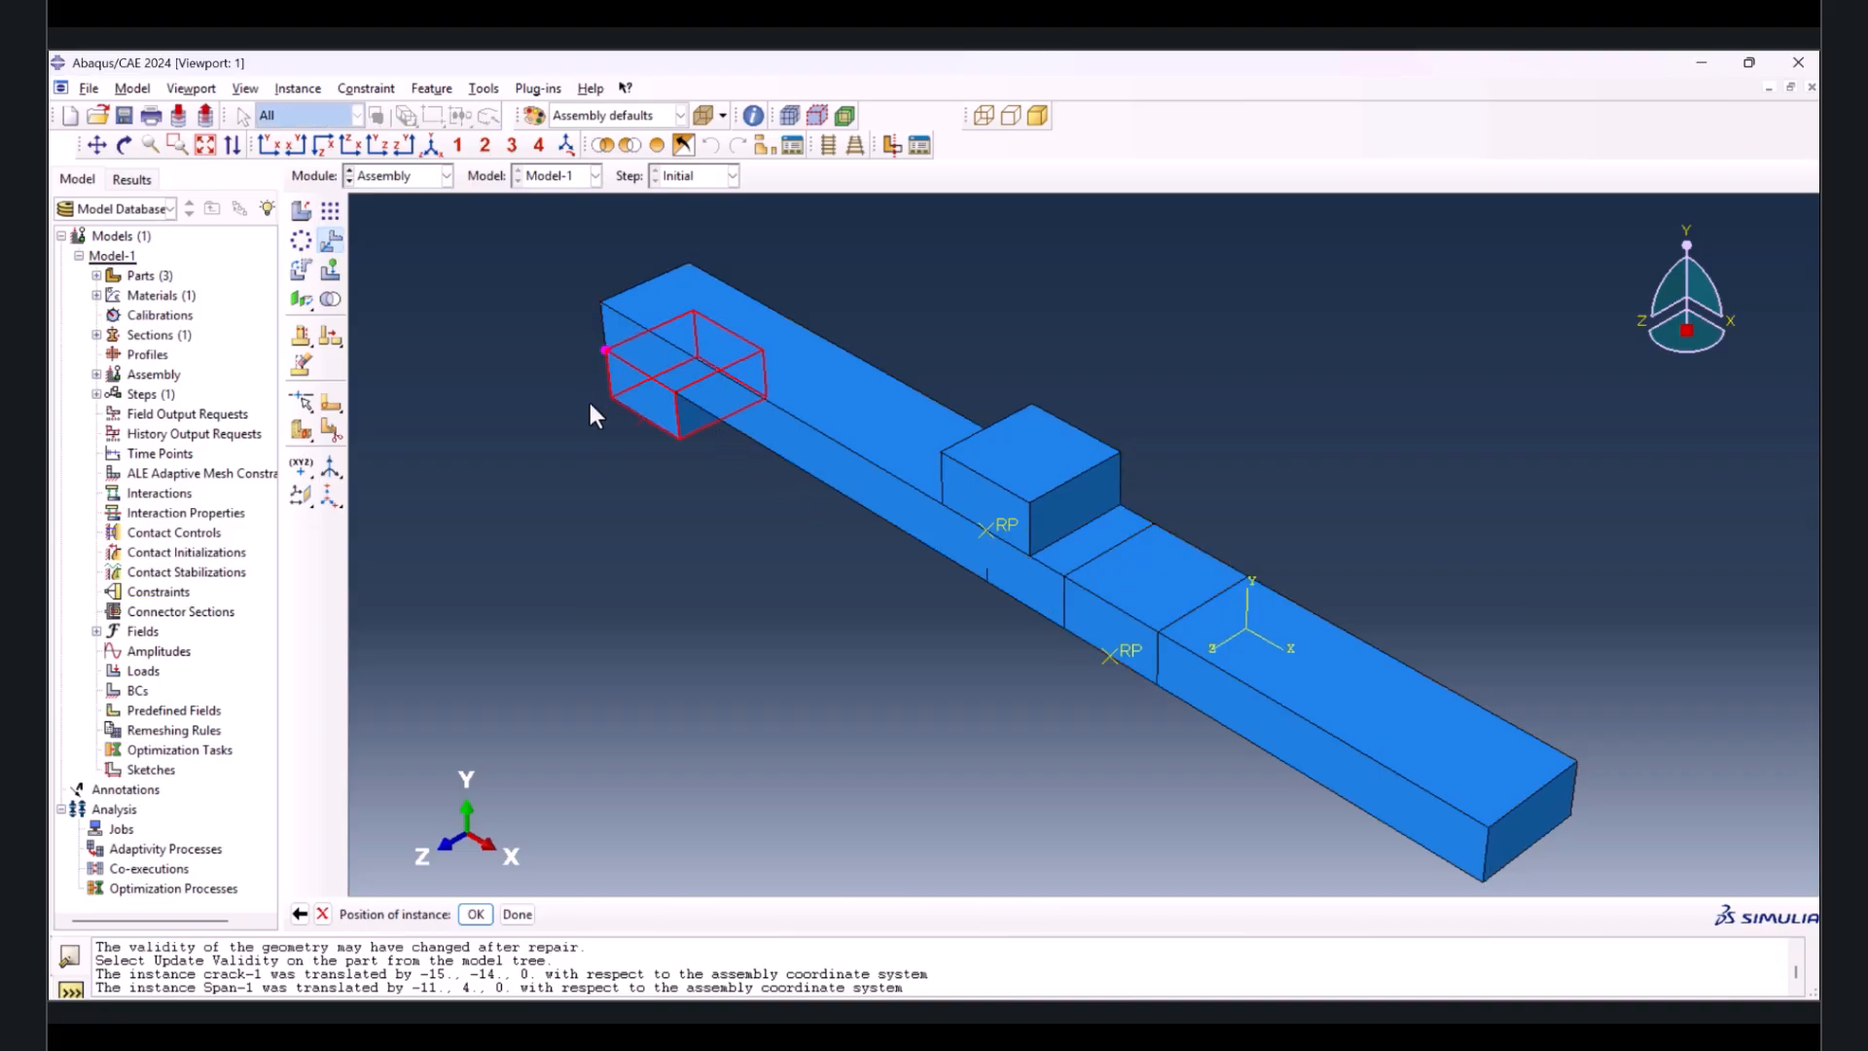
- Translate the remaining Span instance from its upper front corner to the beam's lower front corner at the positive X end
click(1129, 632)
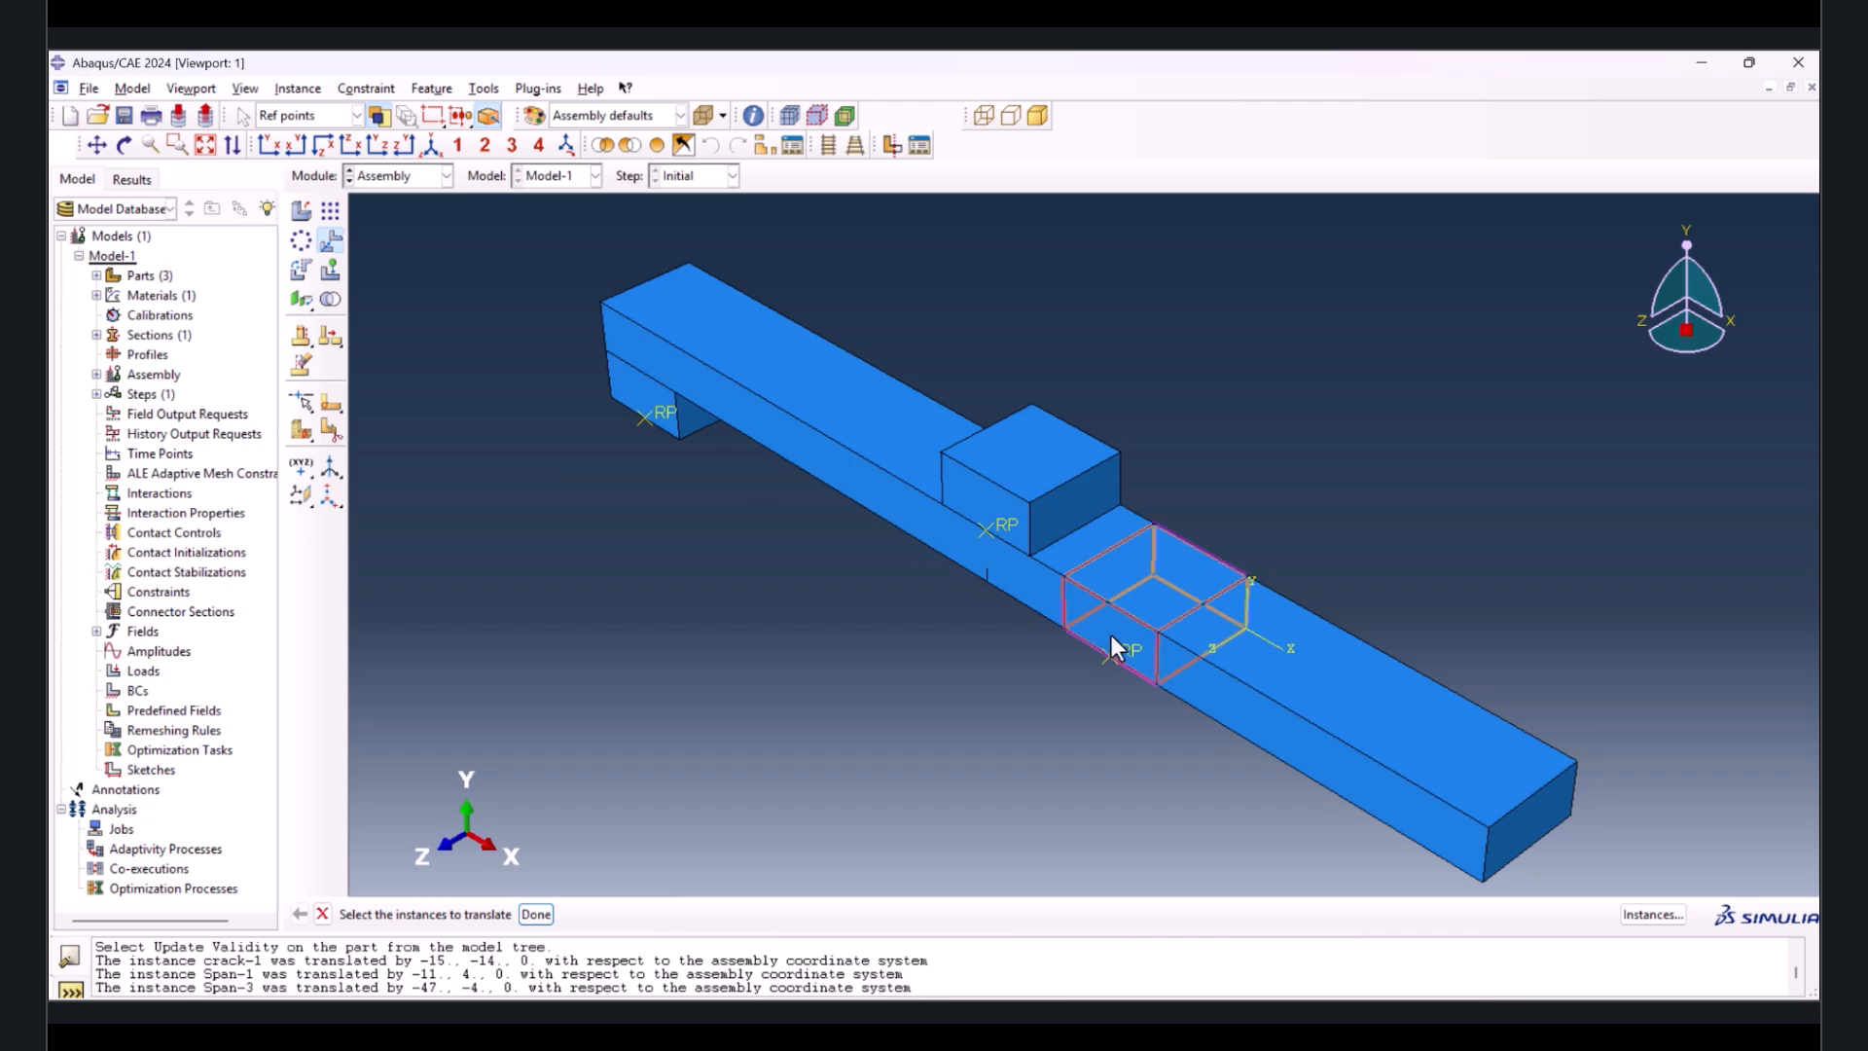
middle_click(1086, 720)
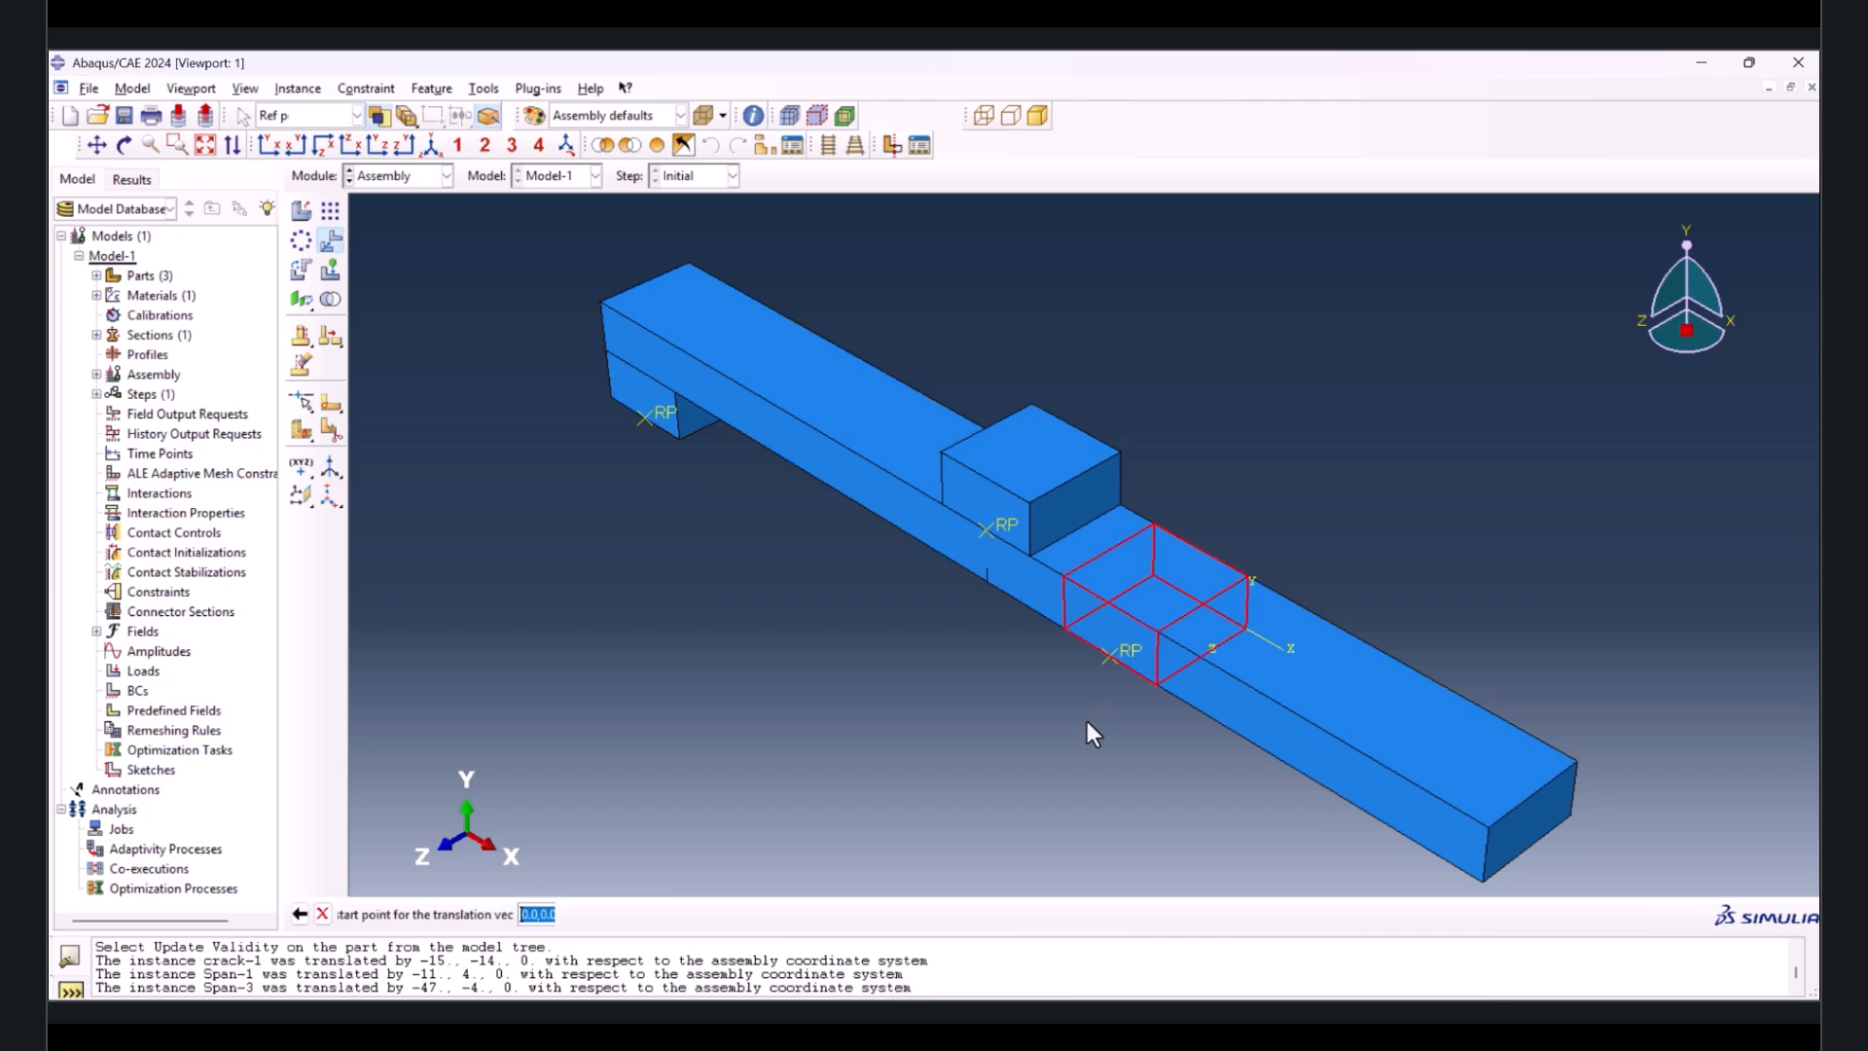
click(1157, 633)
scroll(1442, 564, down, 3)
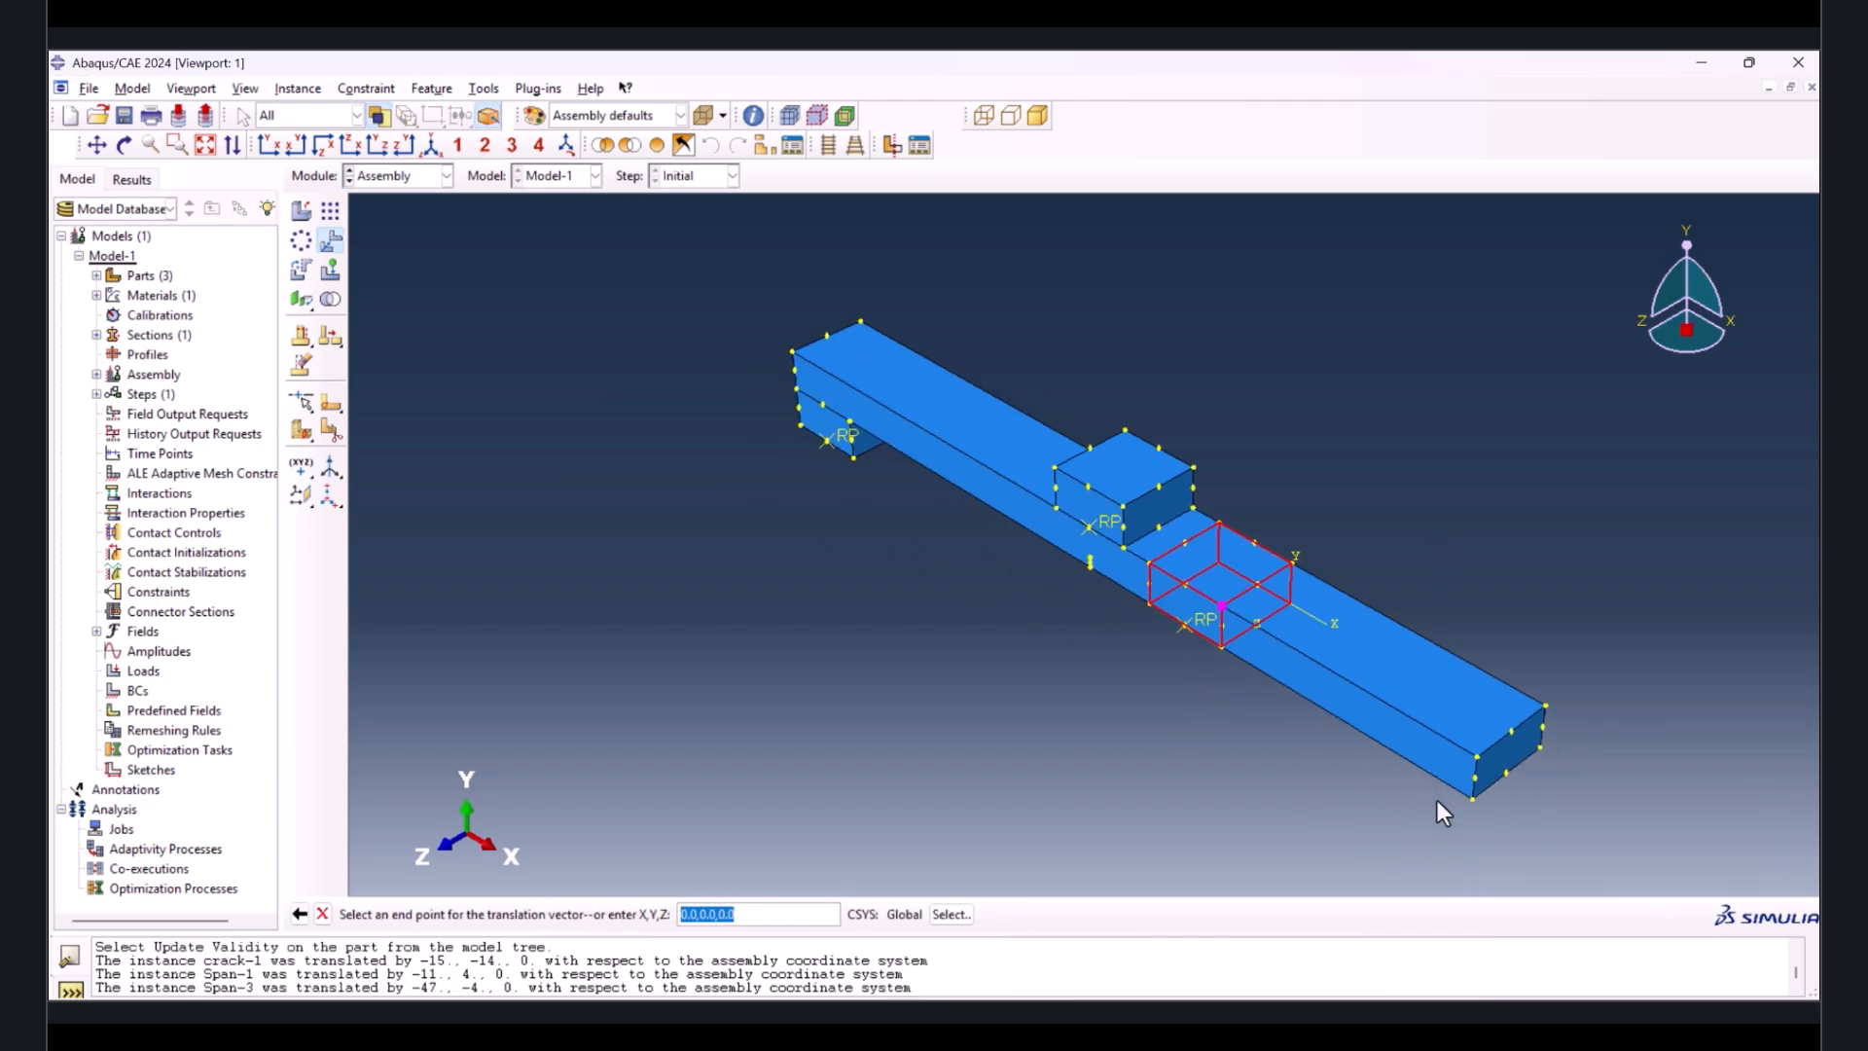
click(1473, 803)
middle_click(1263, 767)
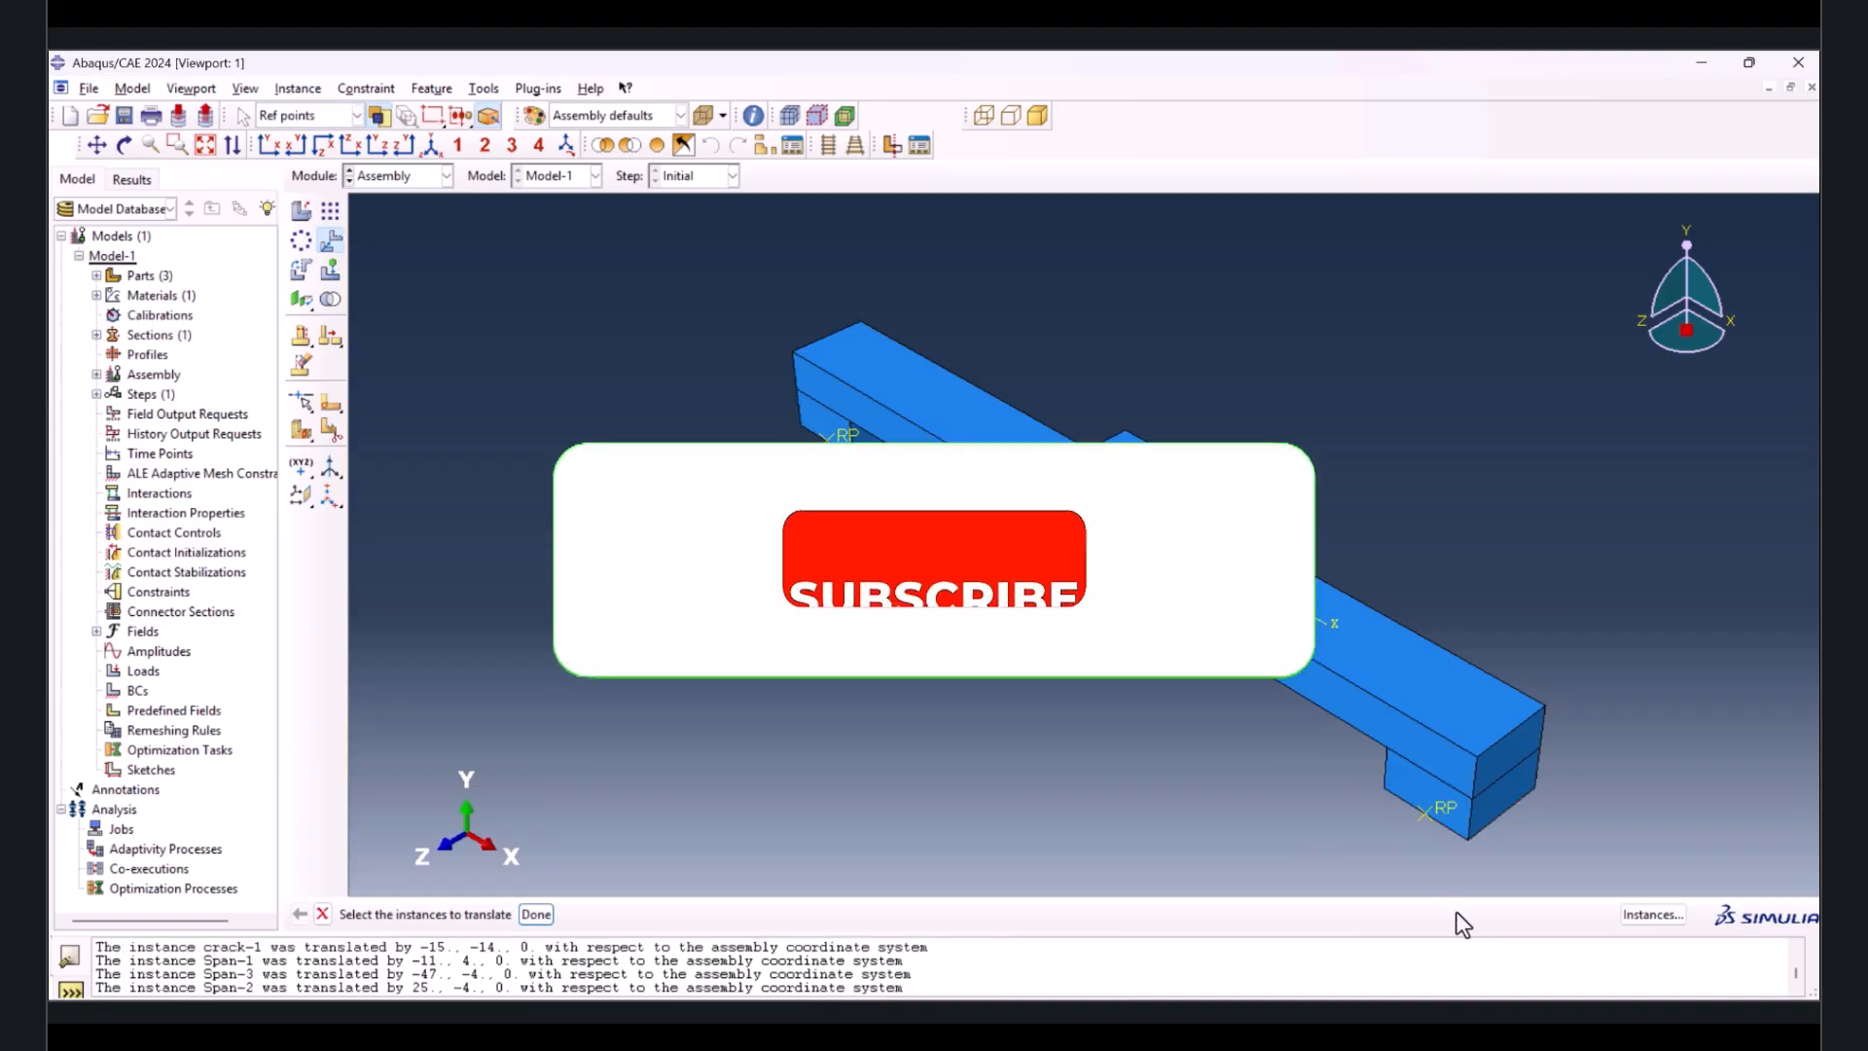
- Create a Static, General step after the Initial step in the Step module
click(405, 179)
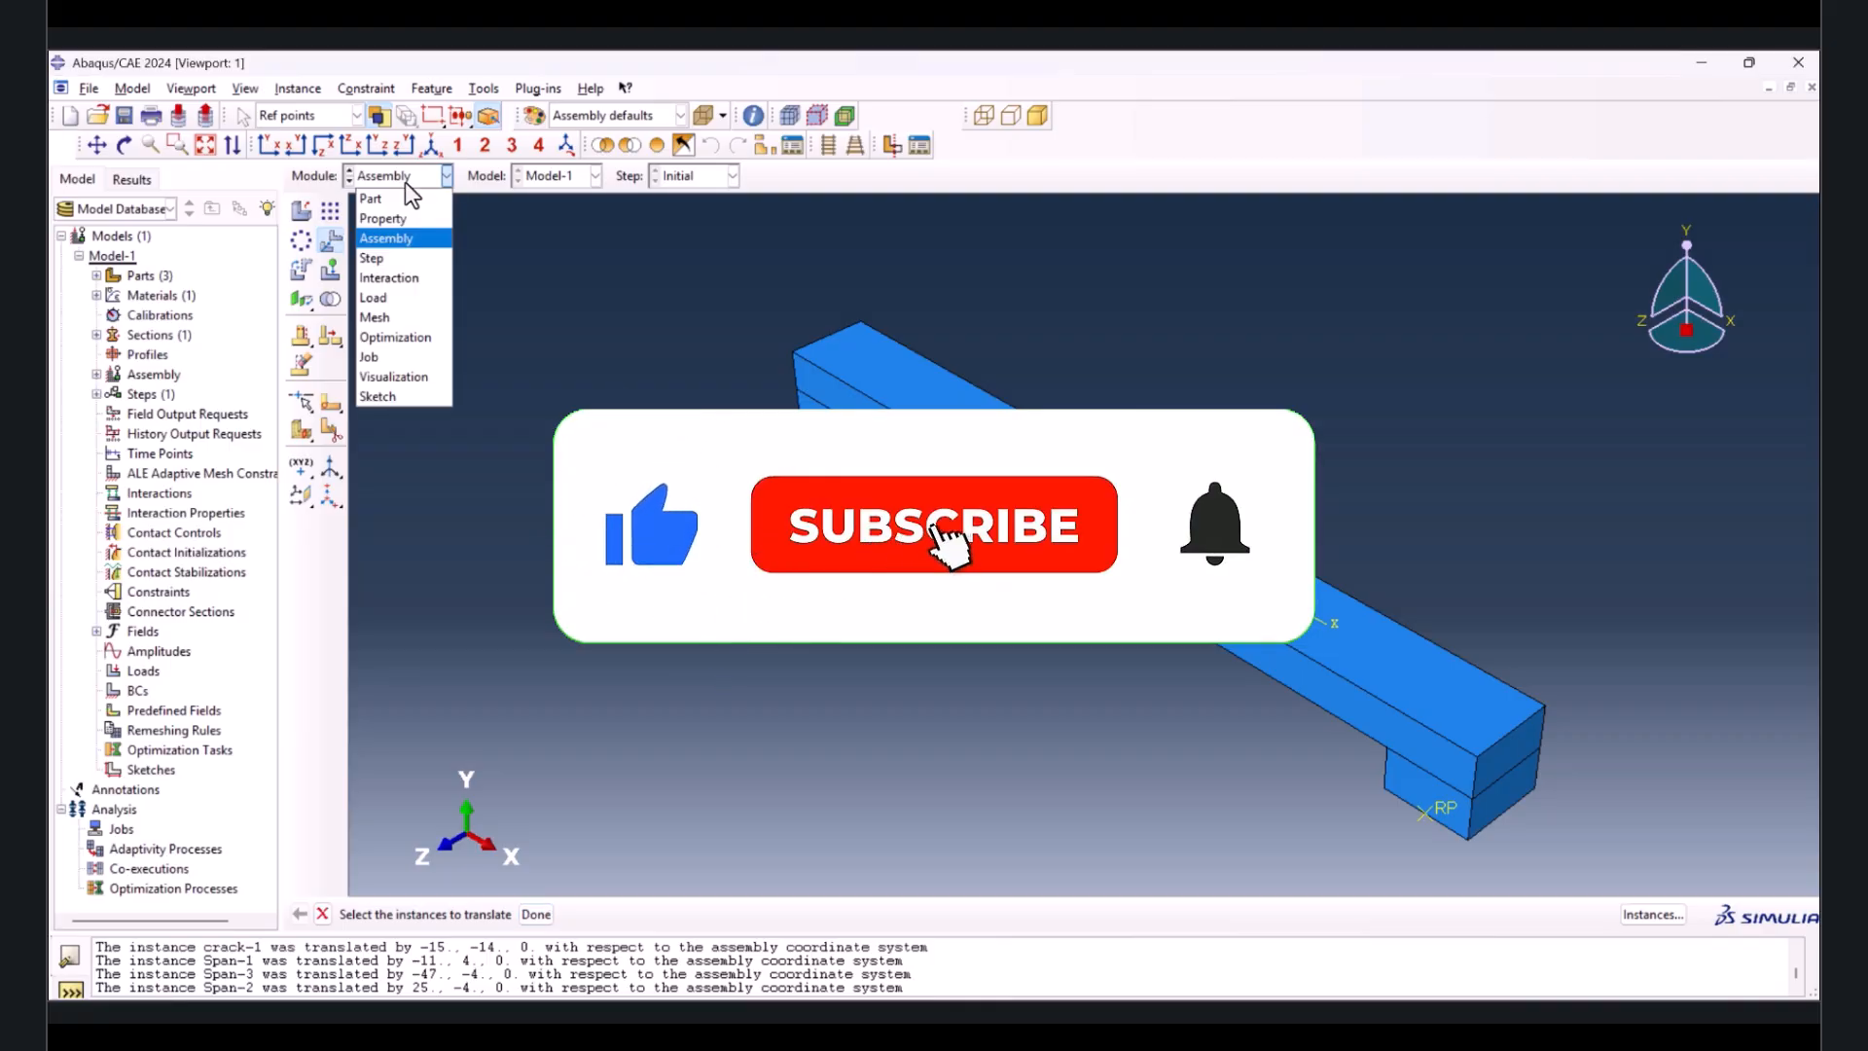
click(394, 257)
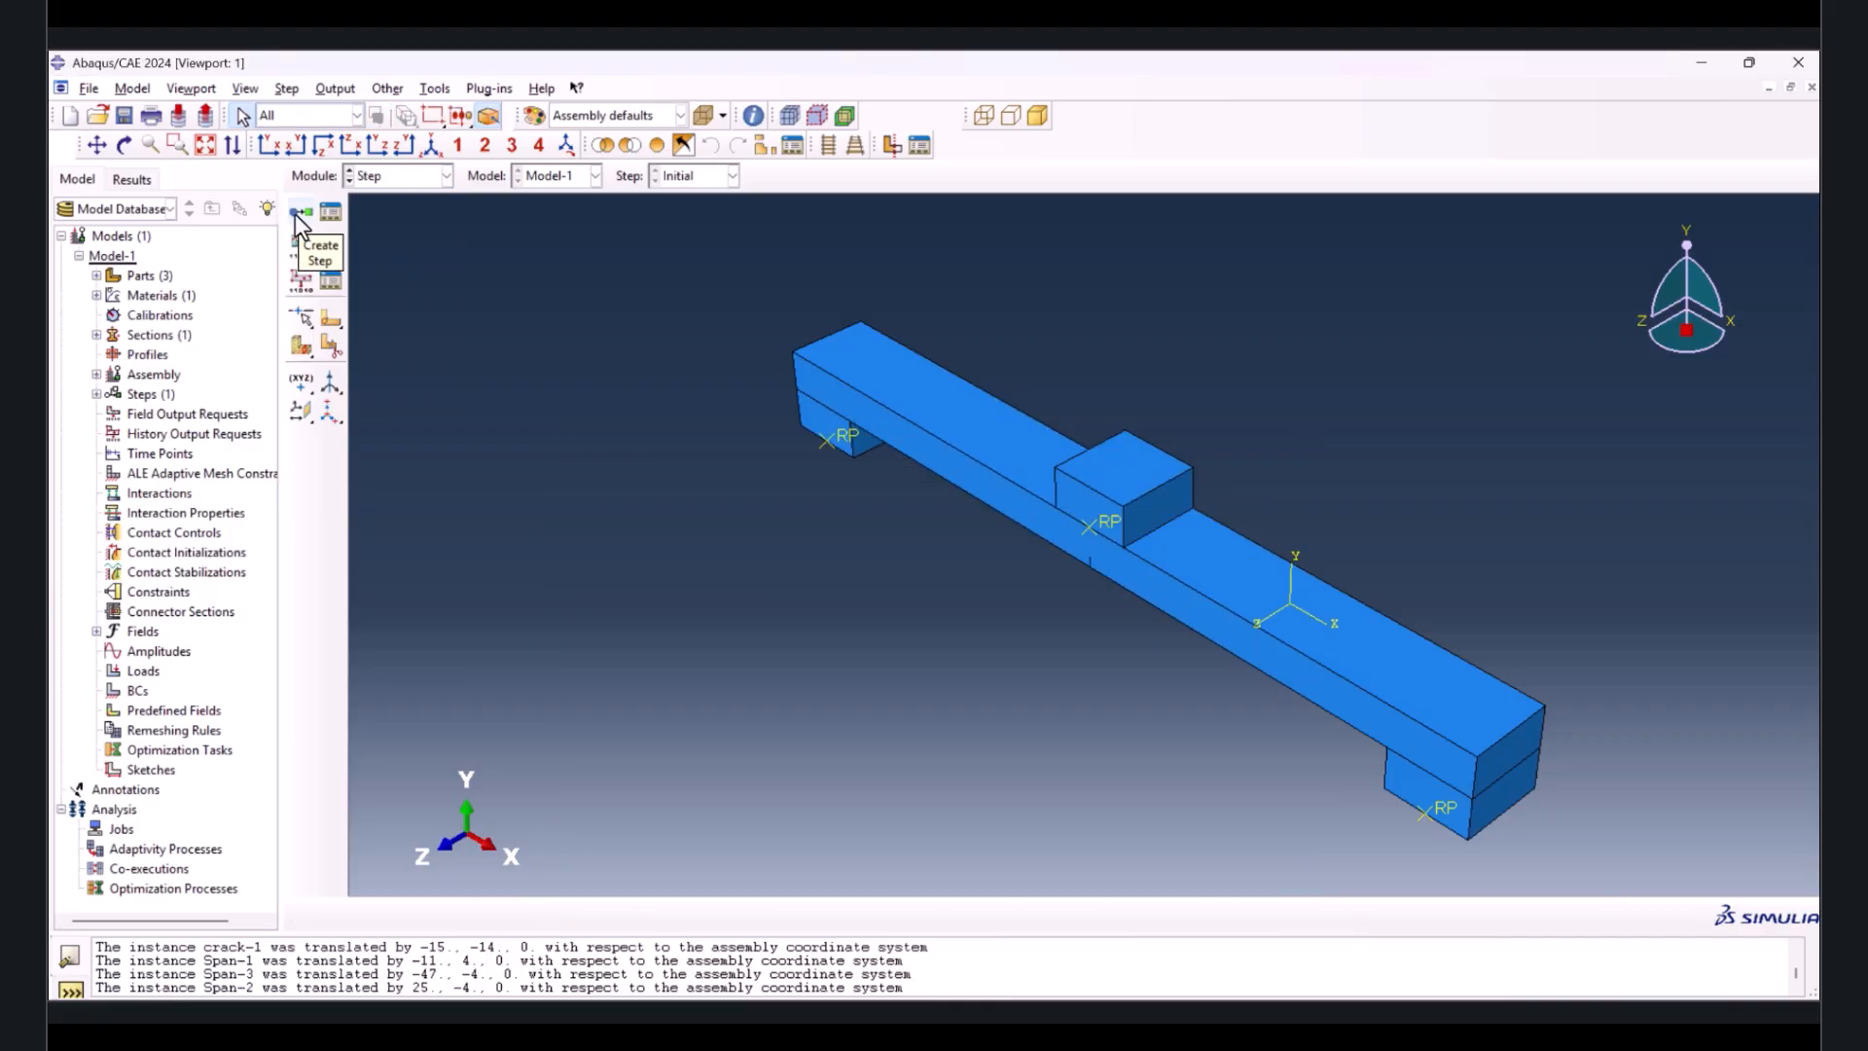
click(295, 214)
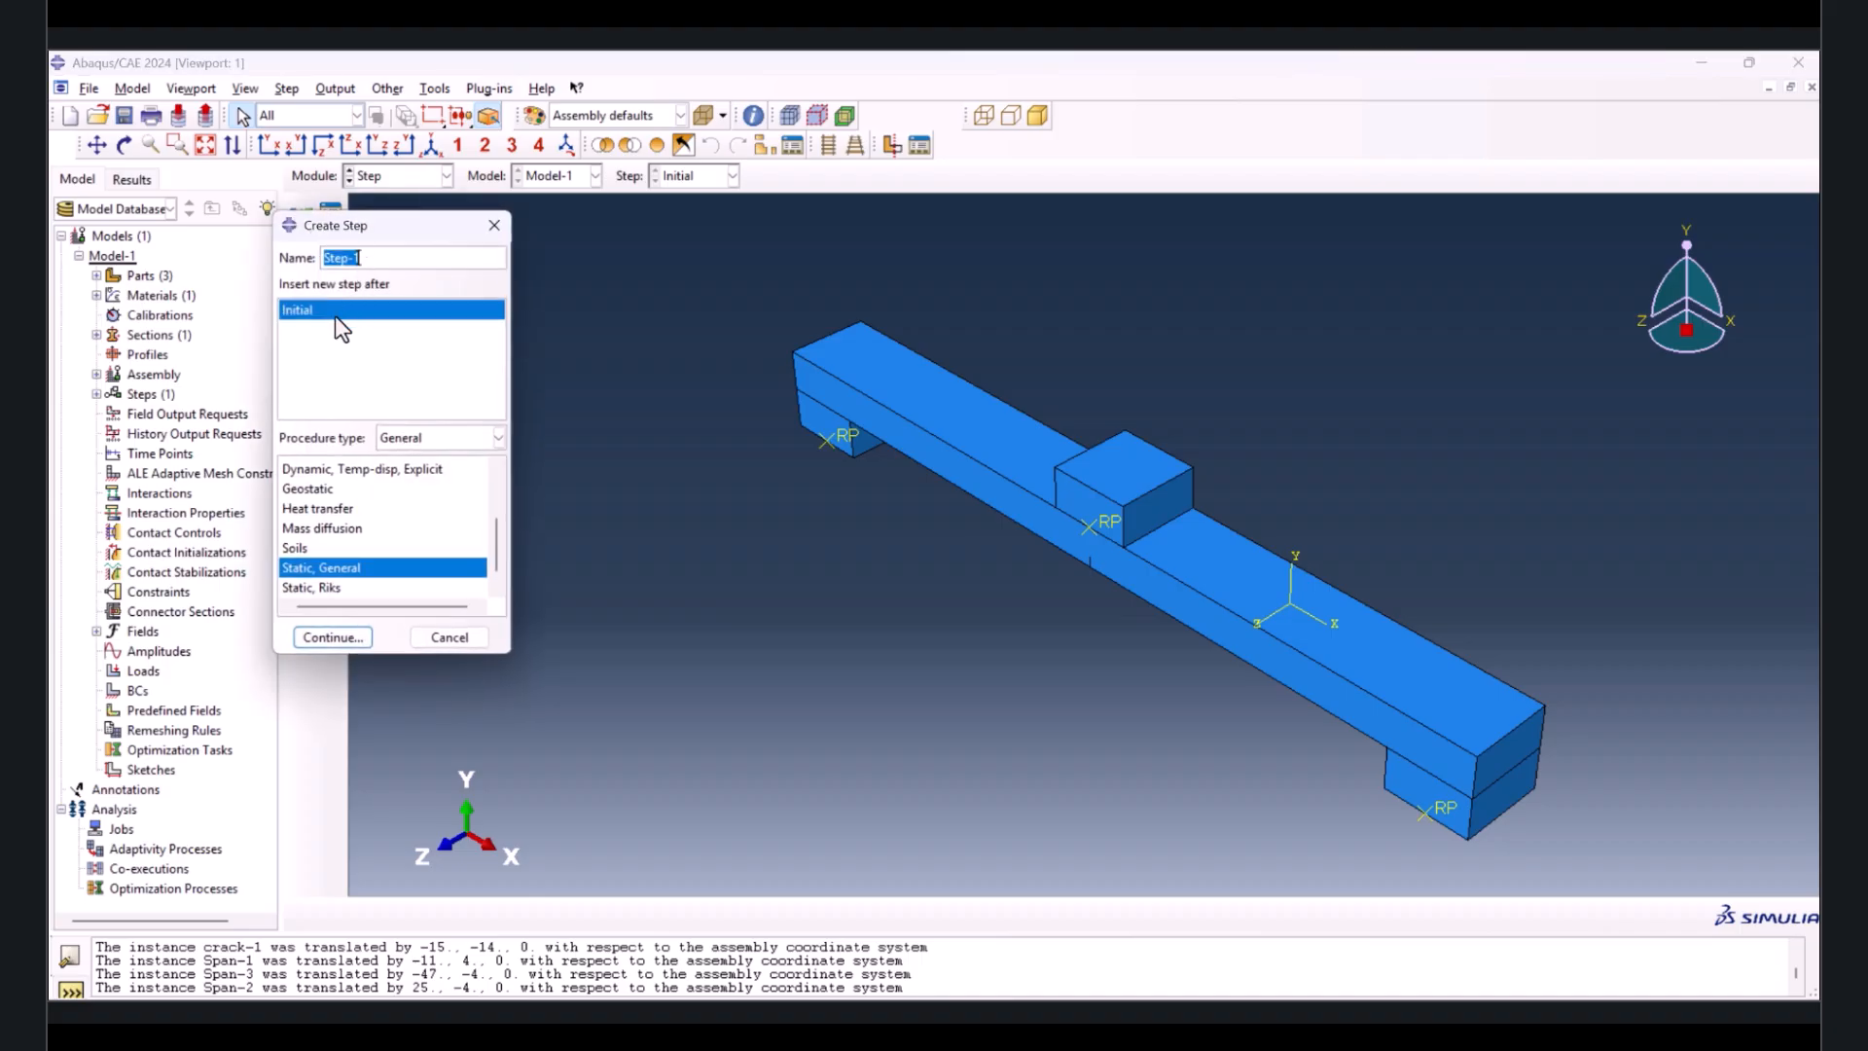
click(328, 639)
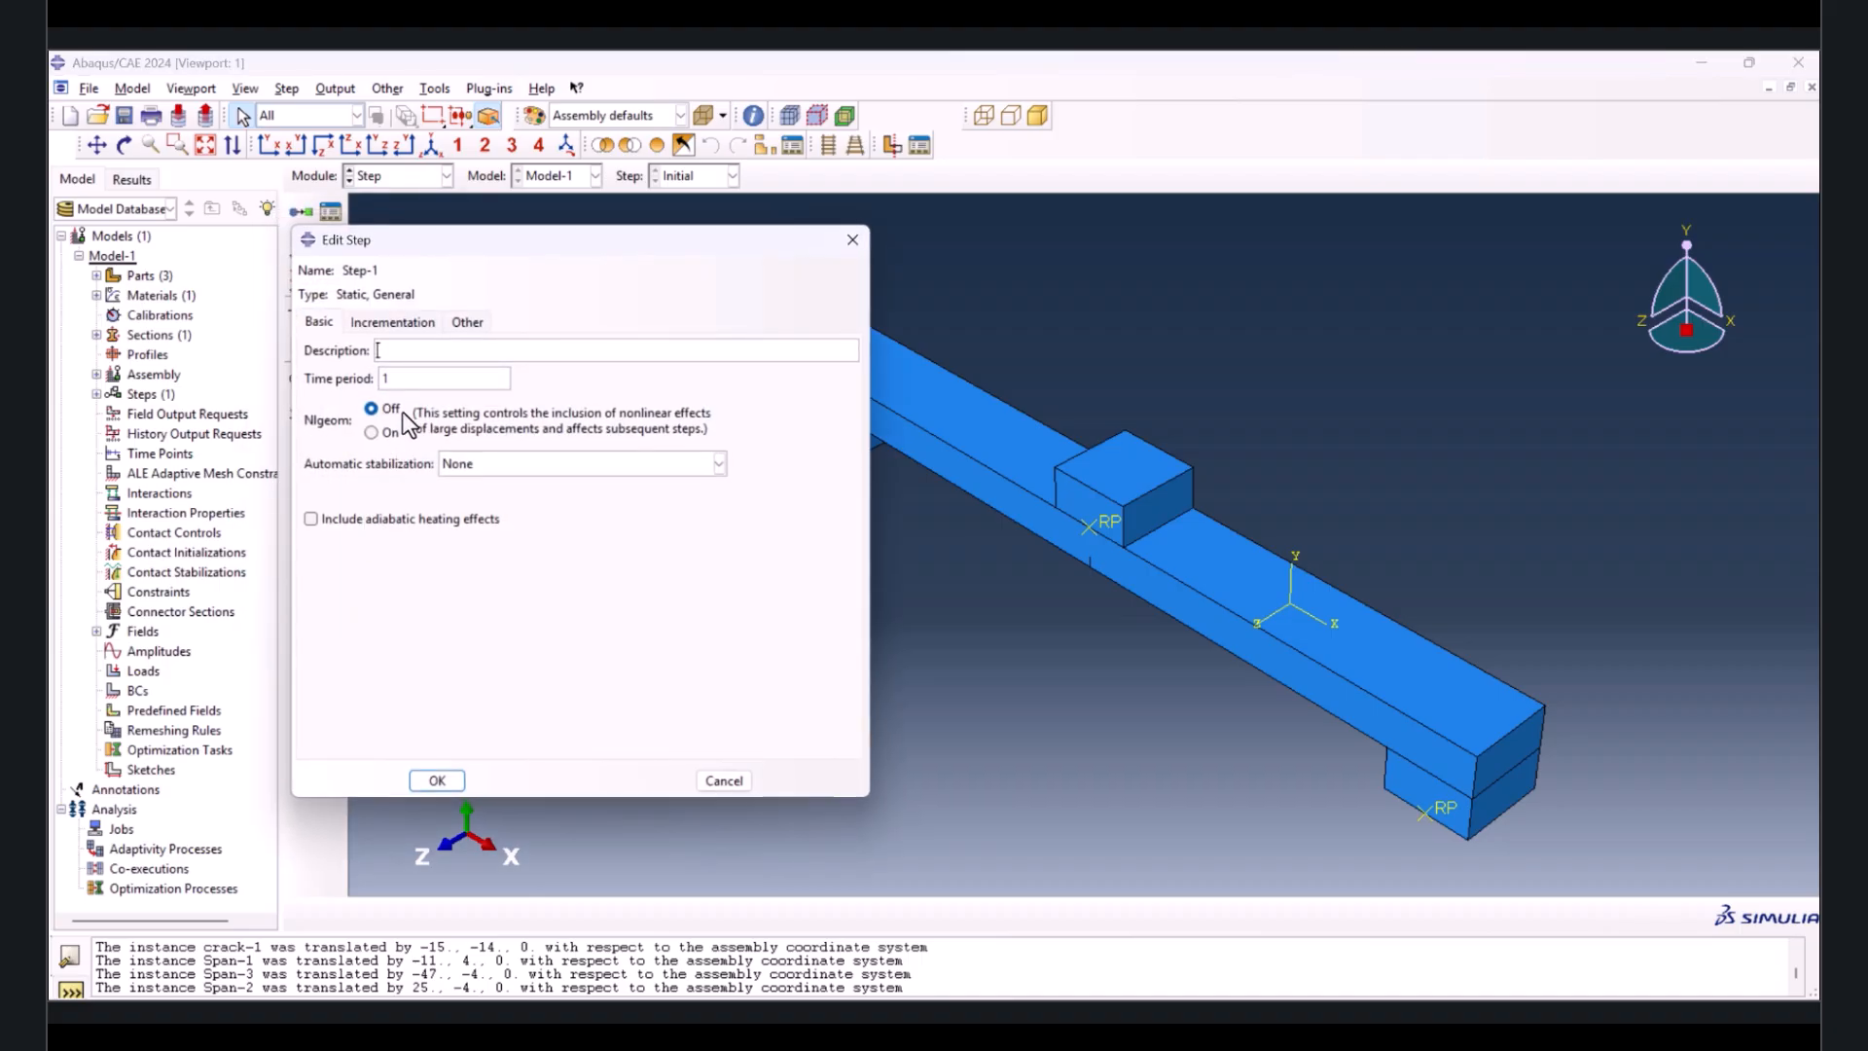
- Raise the step's maximum number of increments and set its initial increment size to 0.1 and minimum to 1E-09
click(371, 316)
click(569, 377)
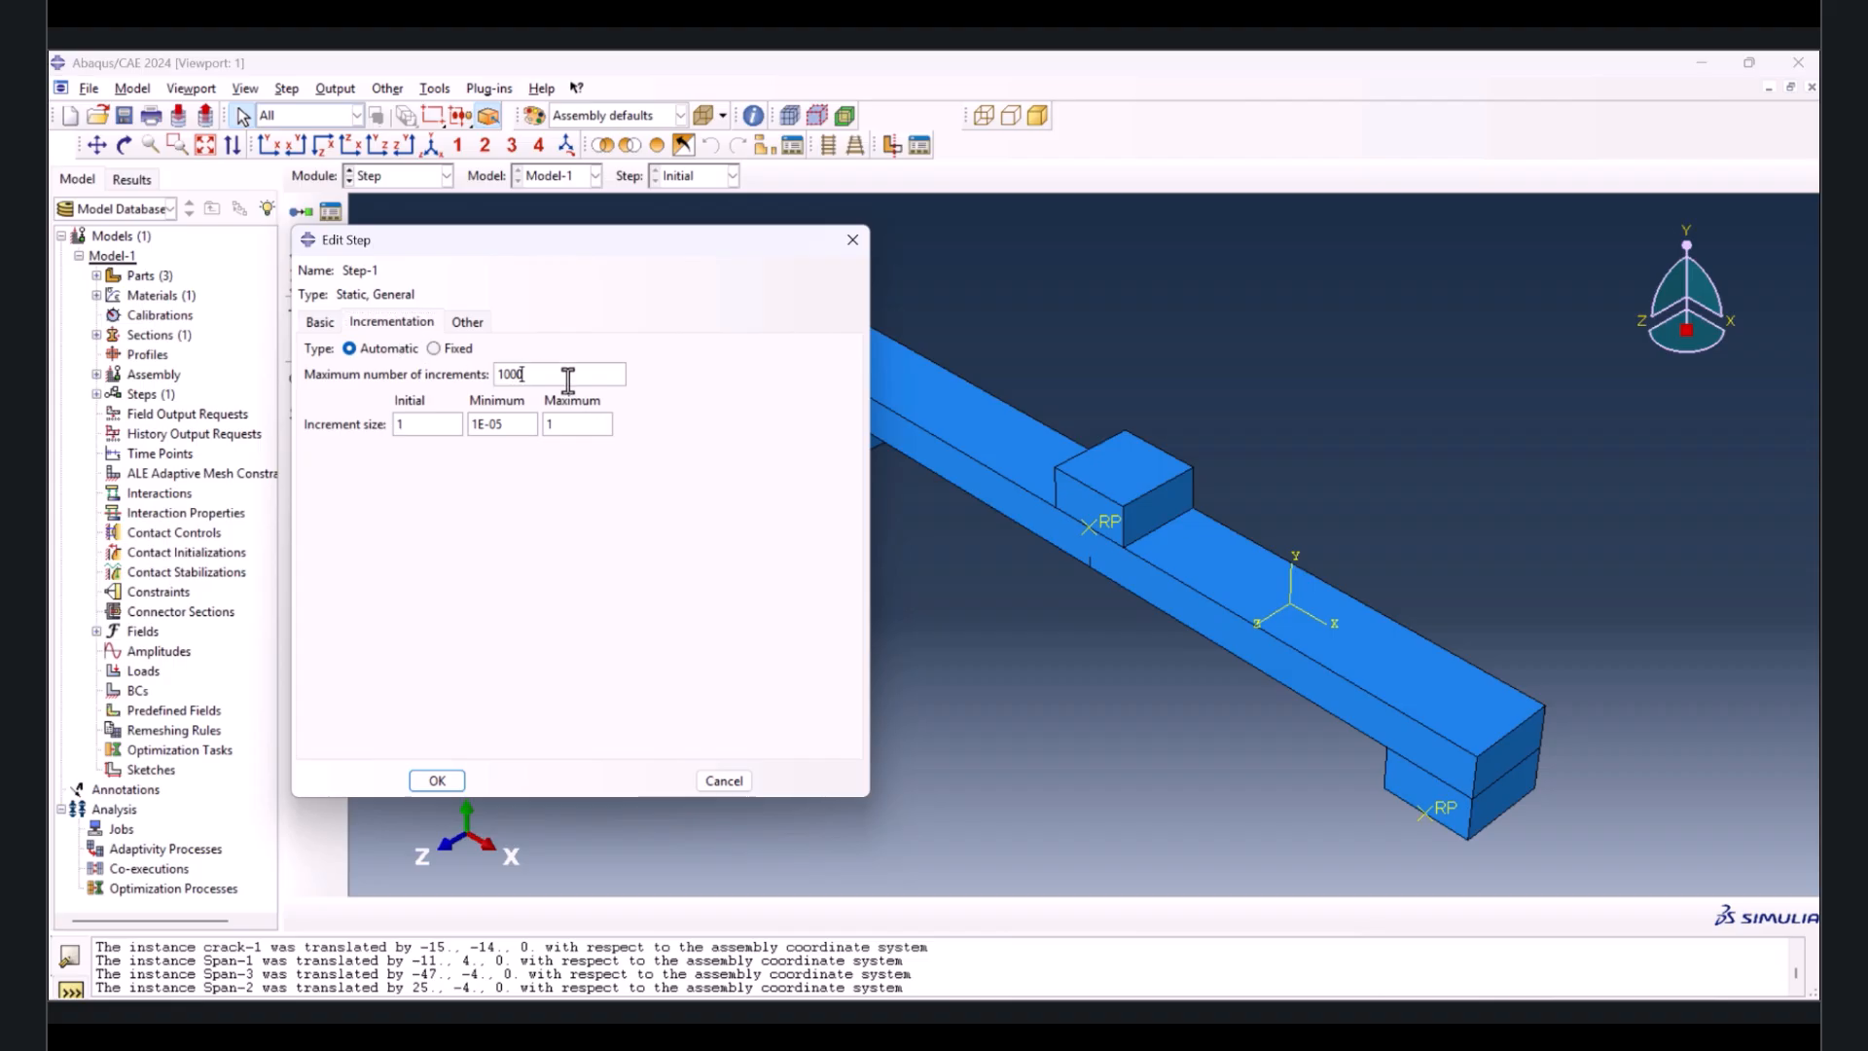
text(00000)
double_click(425, 428)
text(.1)
double_click(493, 424)
text(09)
key(Tab)
click(442, 784)
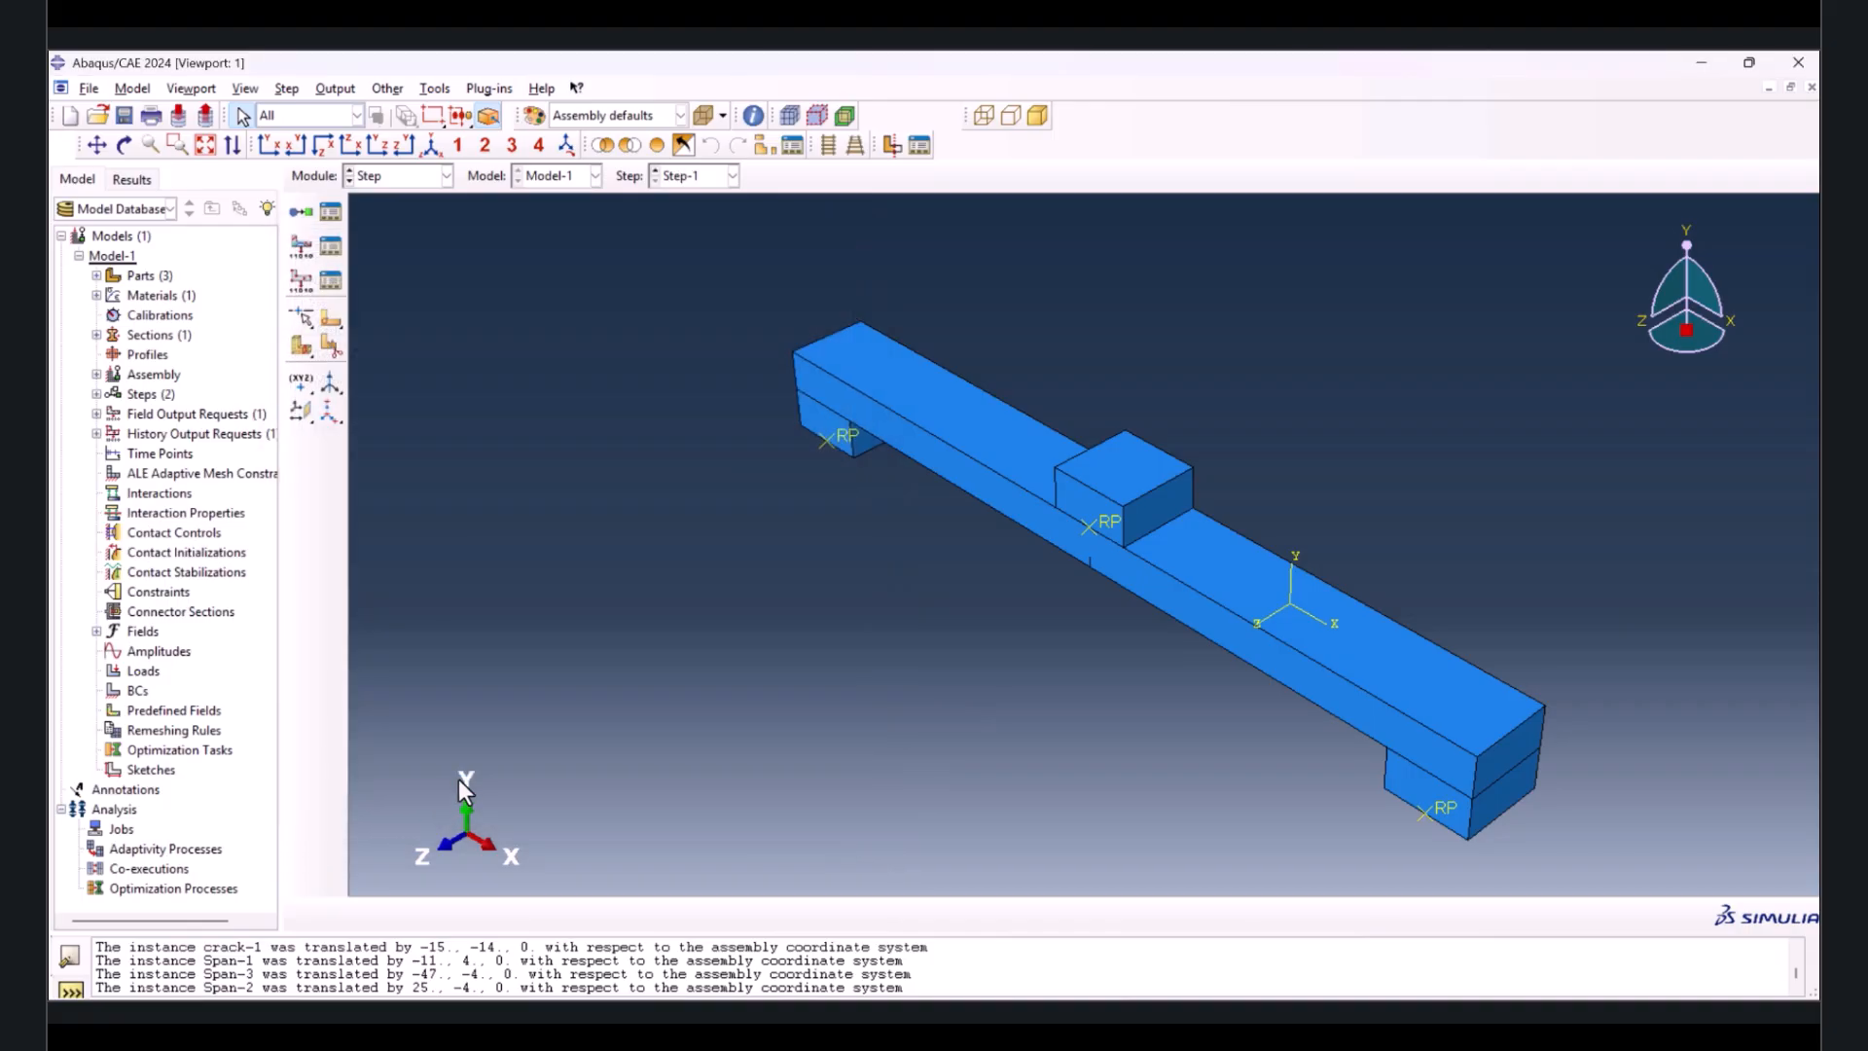
- Add the STATUS variable from the State/Field/User/Time group to the Step-1 field output request
click(335, 249)
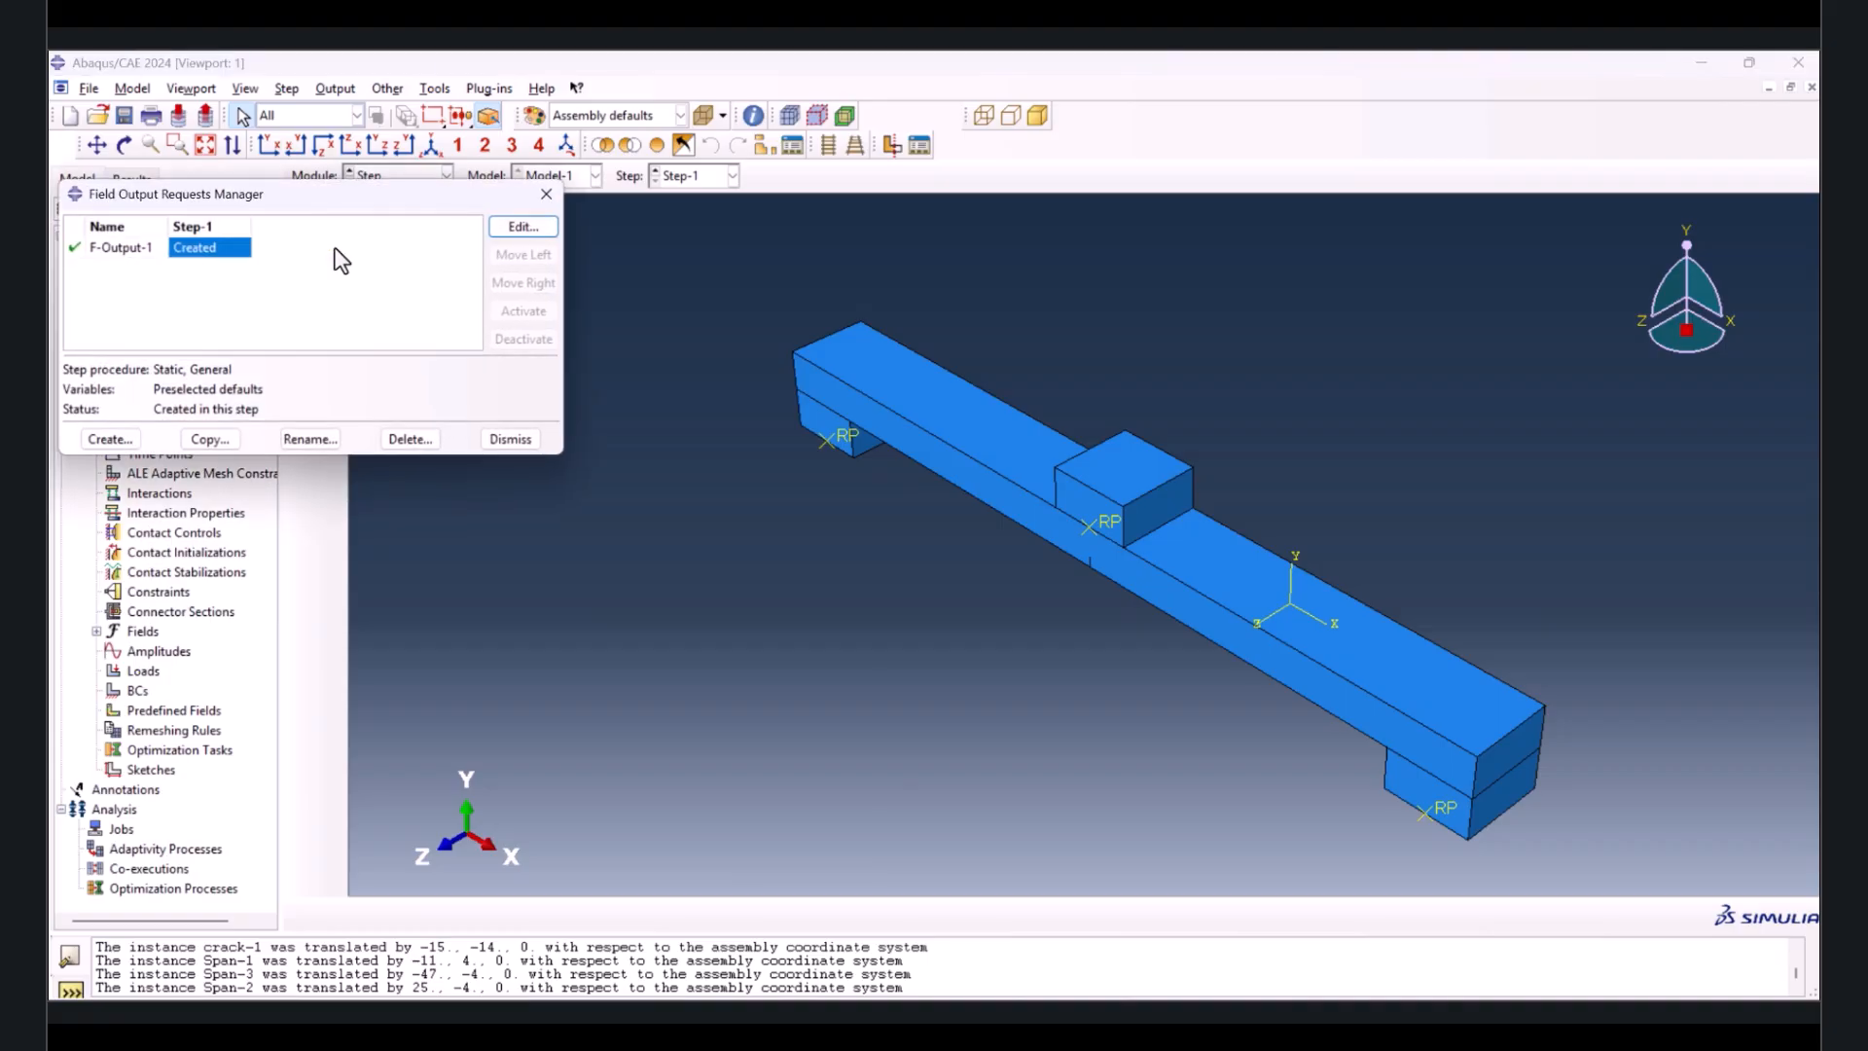
double_click(229, 243)
scroll(109, 617, down, 2)
scroll(109, 617, down, 1)
click(84, 662)
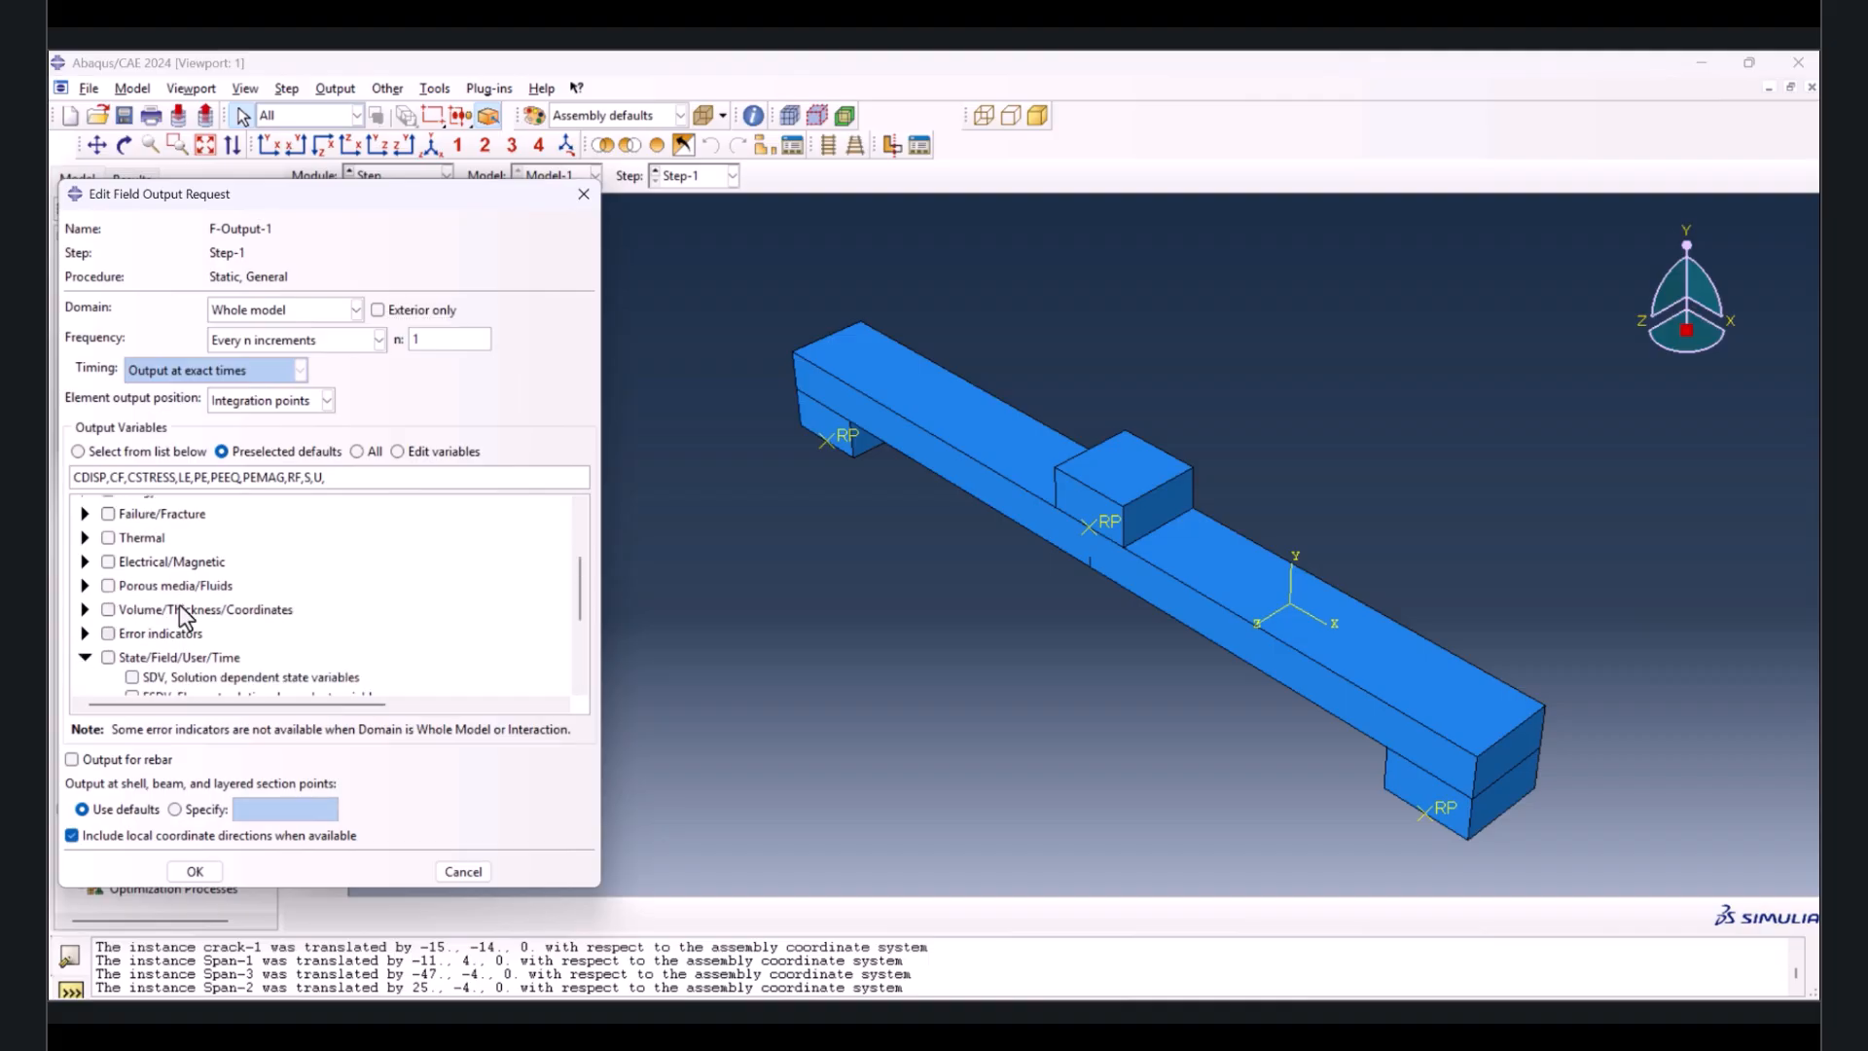
scroll(241, 611, down, 3)
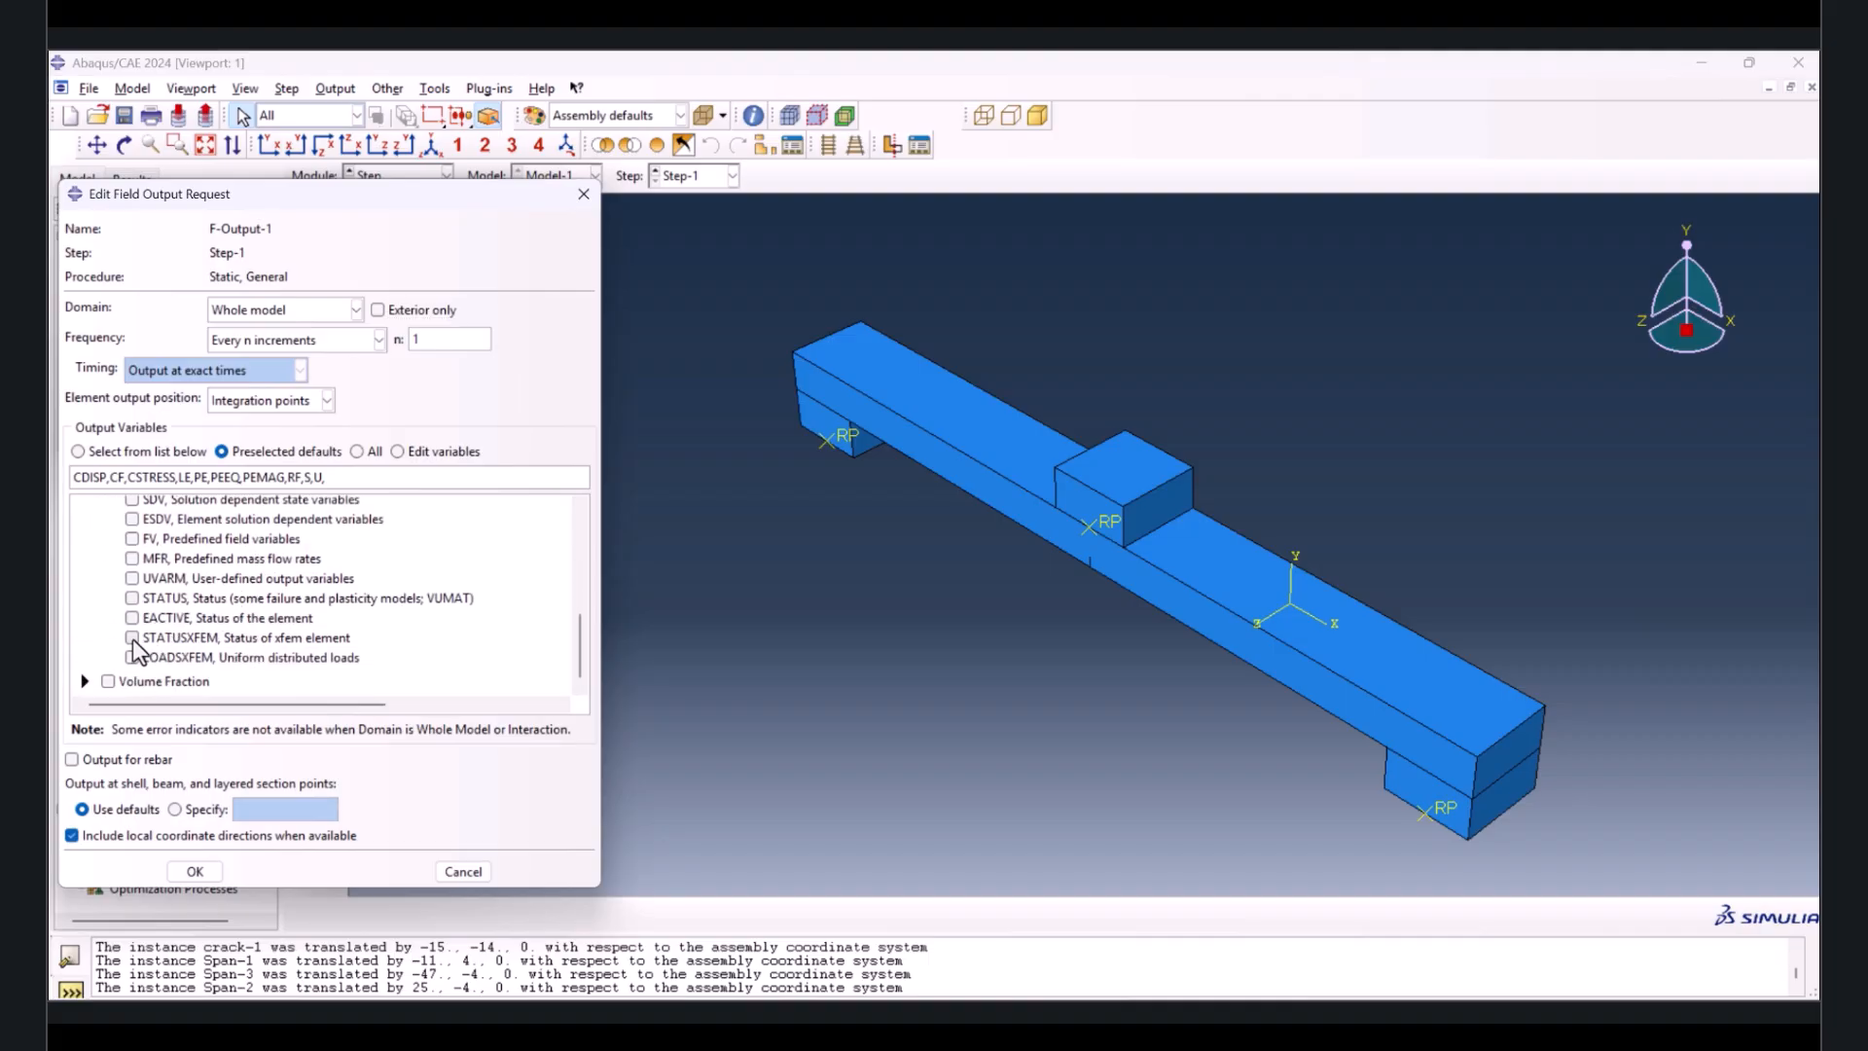
click(133, 598)
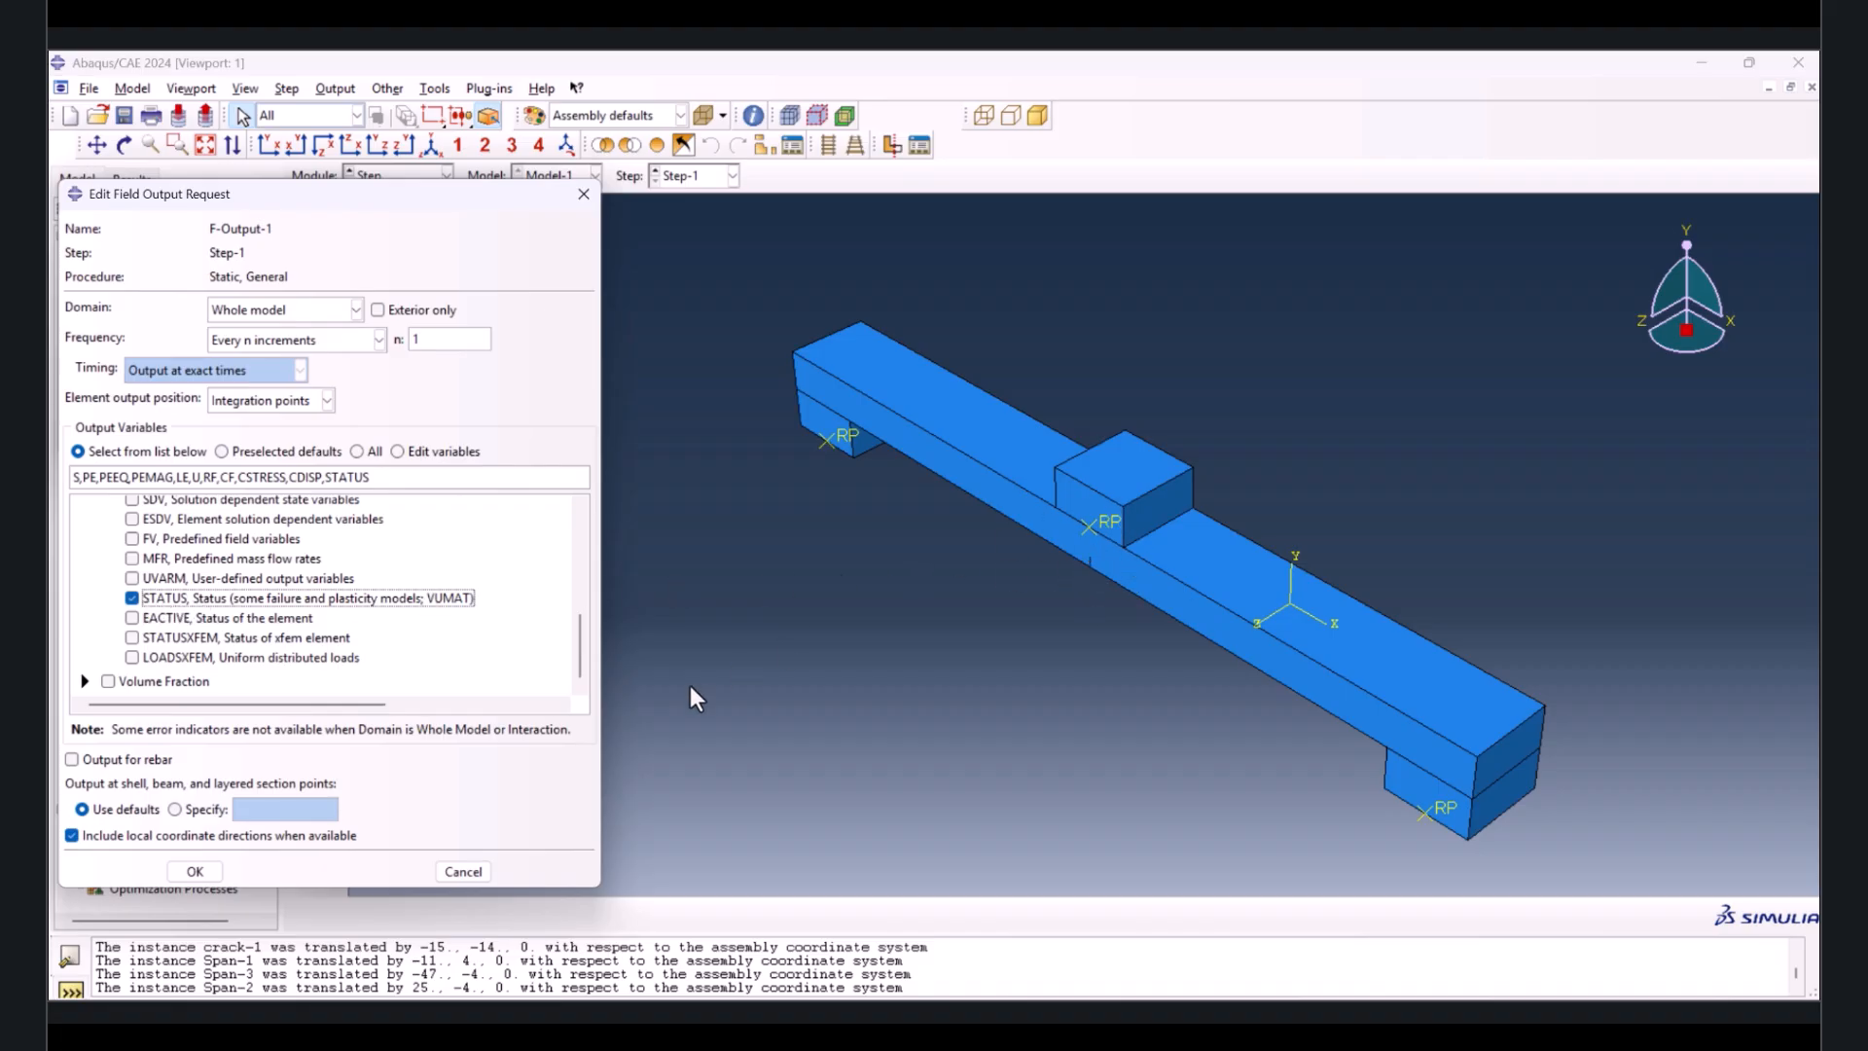
- Add the Failure/Fracture level set variables PHILSM and PSILSM to the field output request and save it
scroll(194, 613, up, 5)
scroll(165, 605, down, 5)
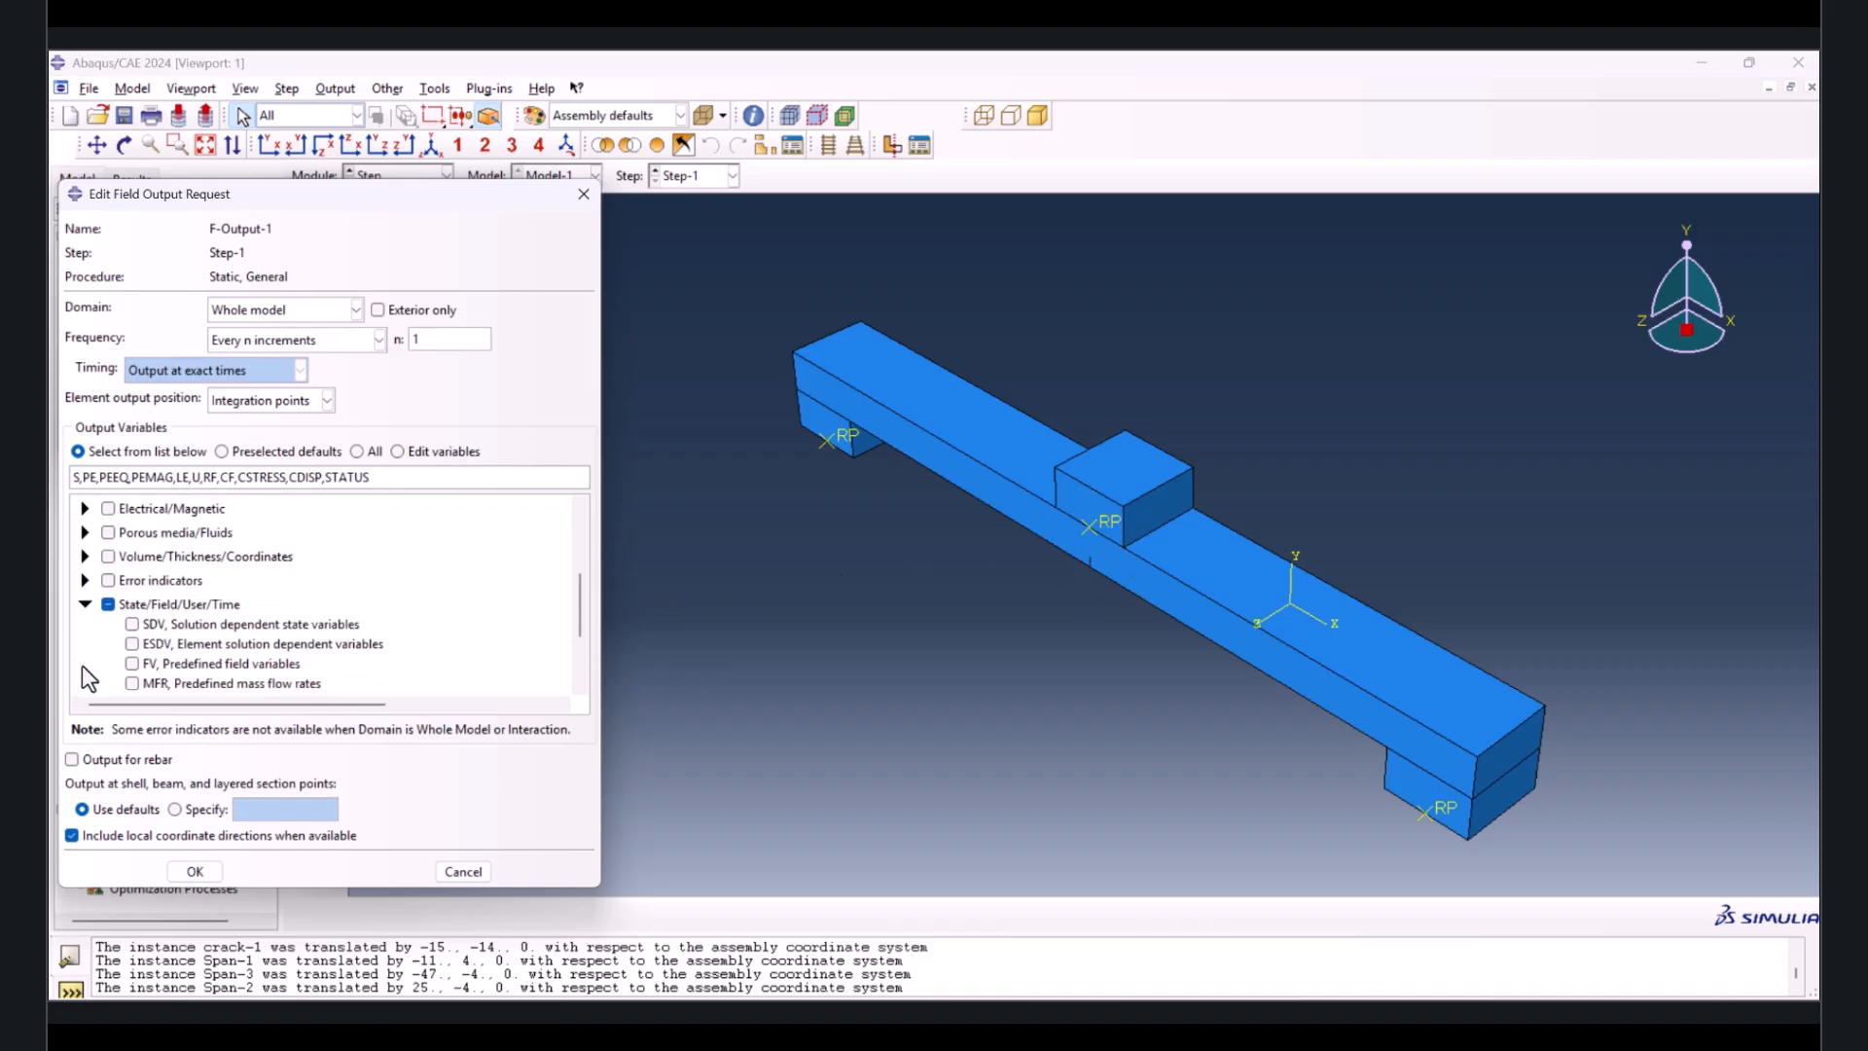
scroll(107, 608, up, 6)
scroll(93, 589, down, 1)
click(86, 577)
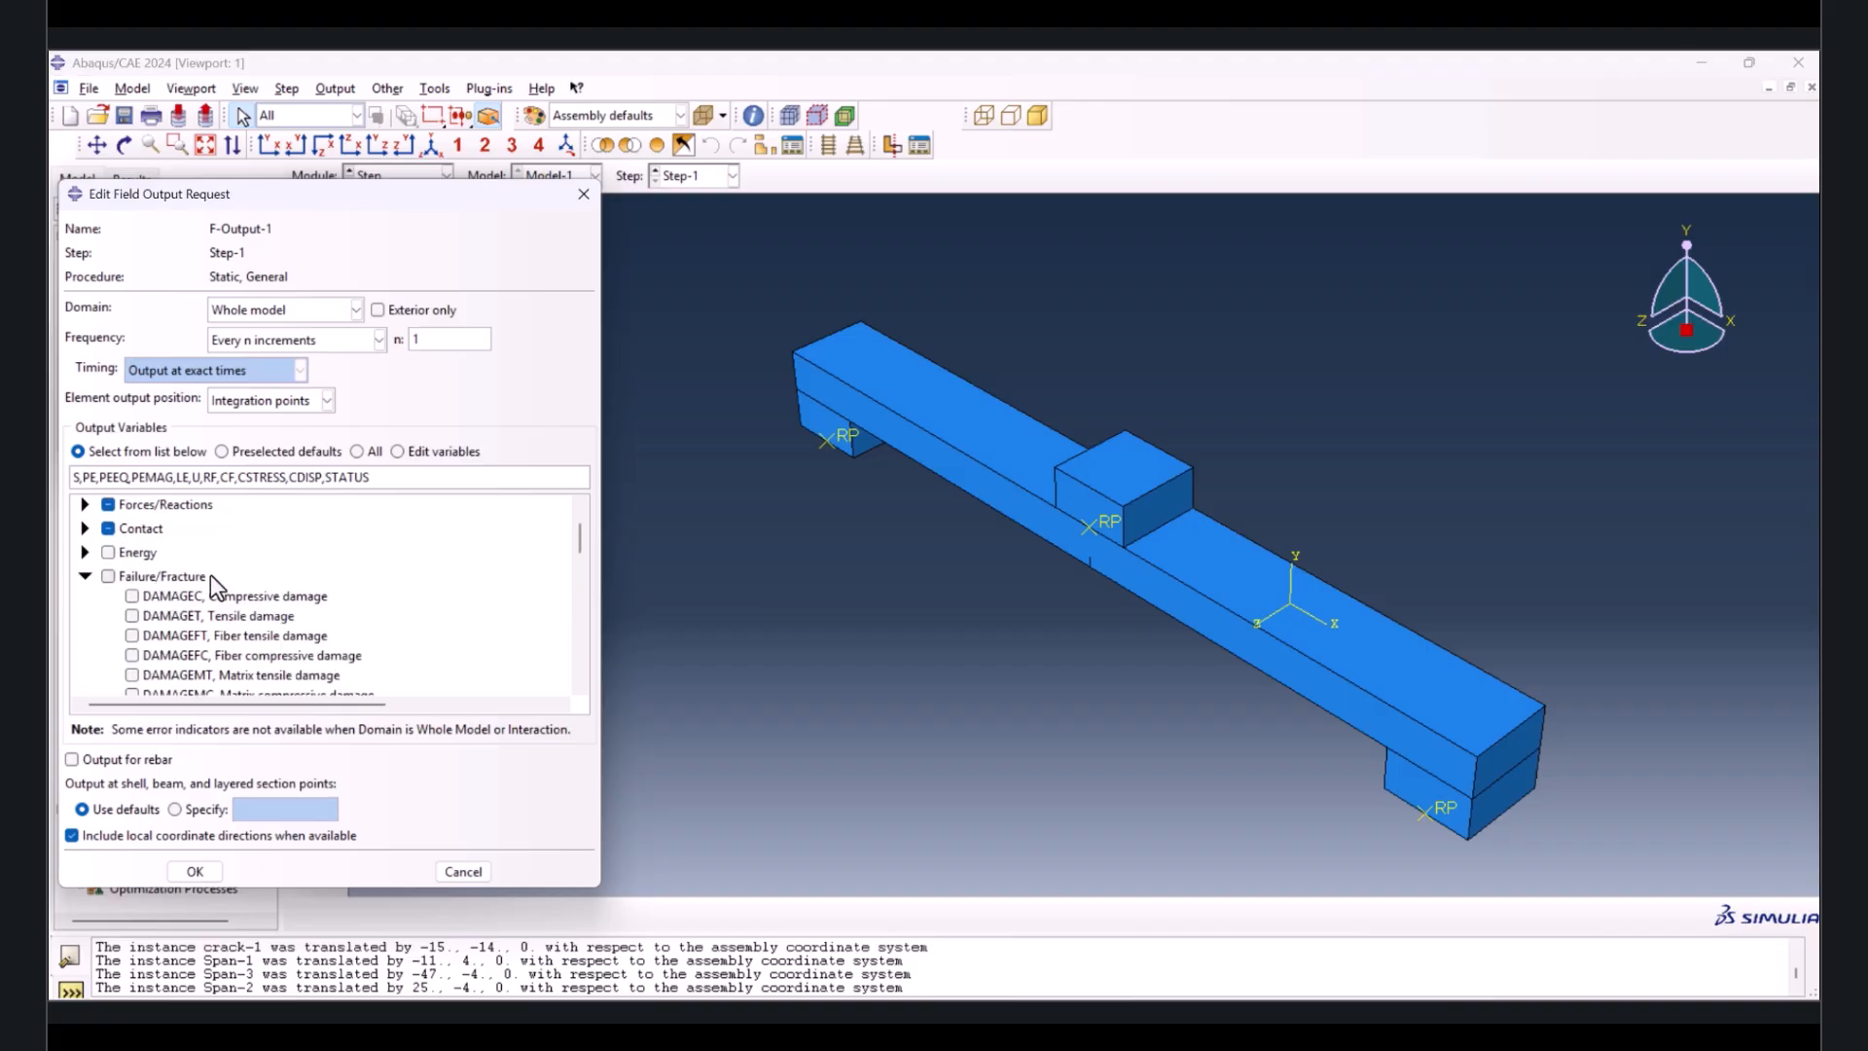
scroll(180, 585, down, 6)
scroll(180, 586, down, 1)
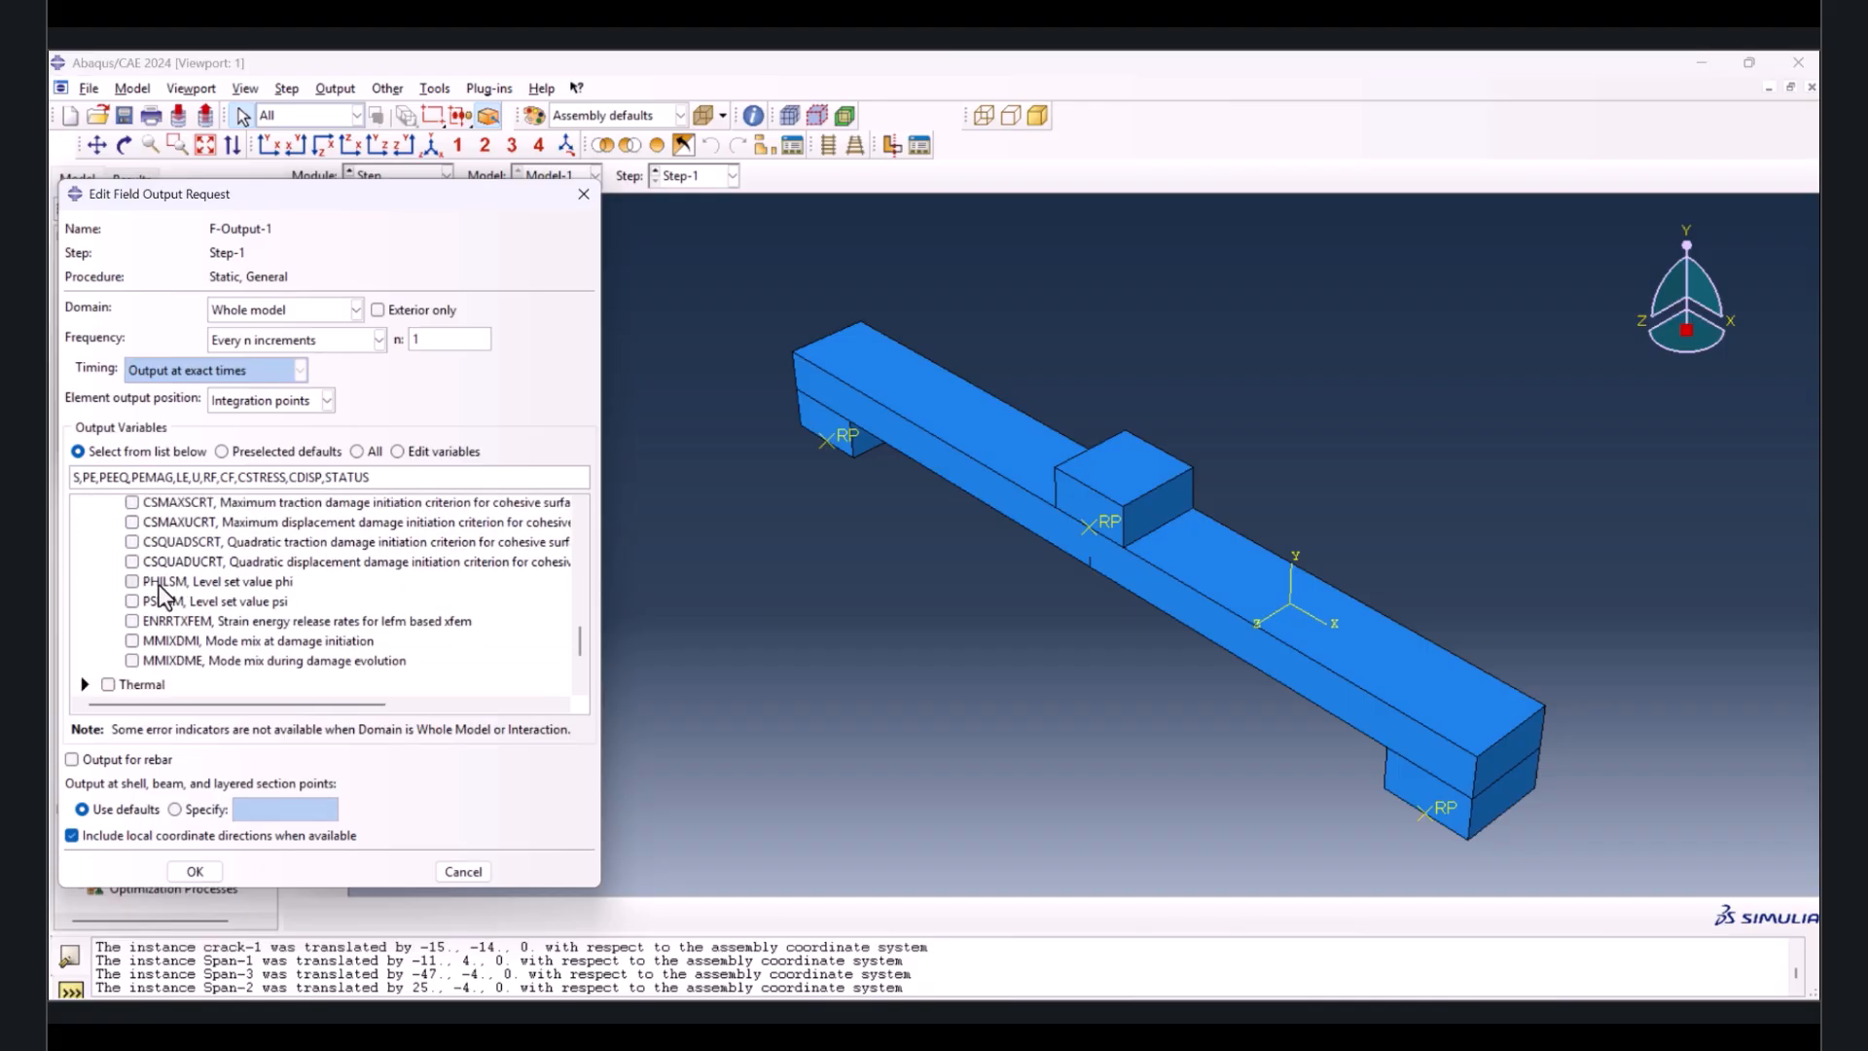
click(132, 582)
click(132, 602)
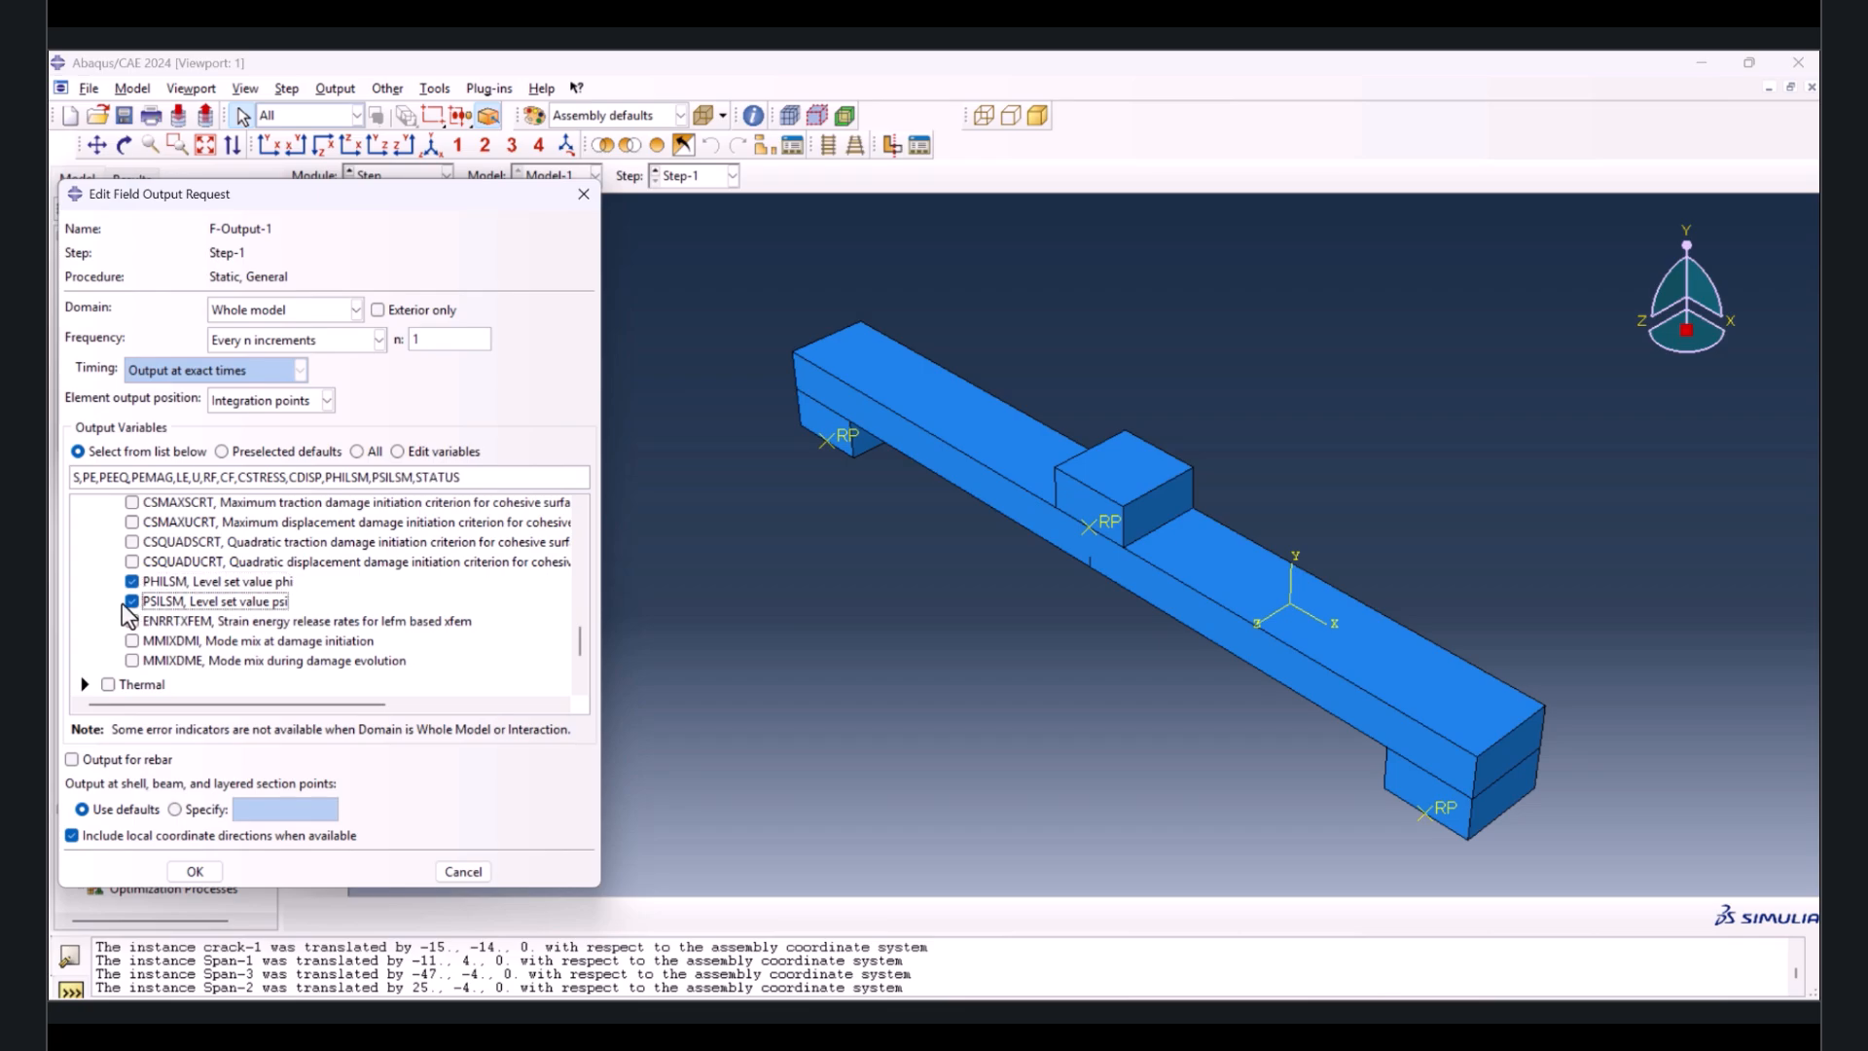
click(194, 869)
click(546, 194)
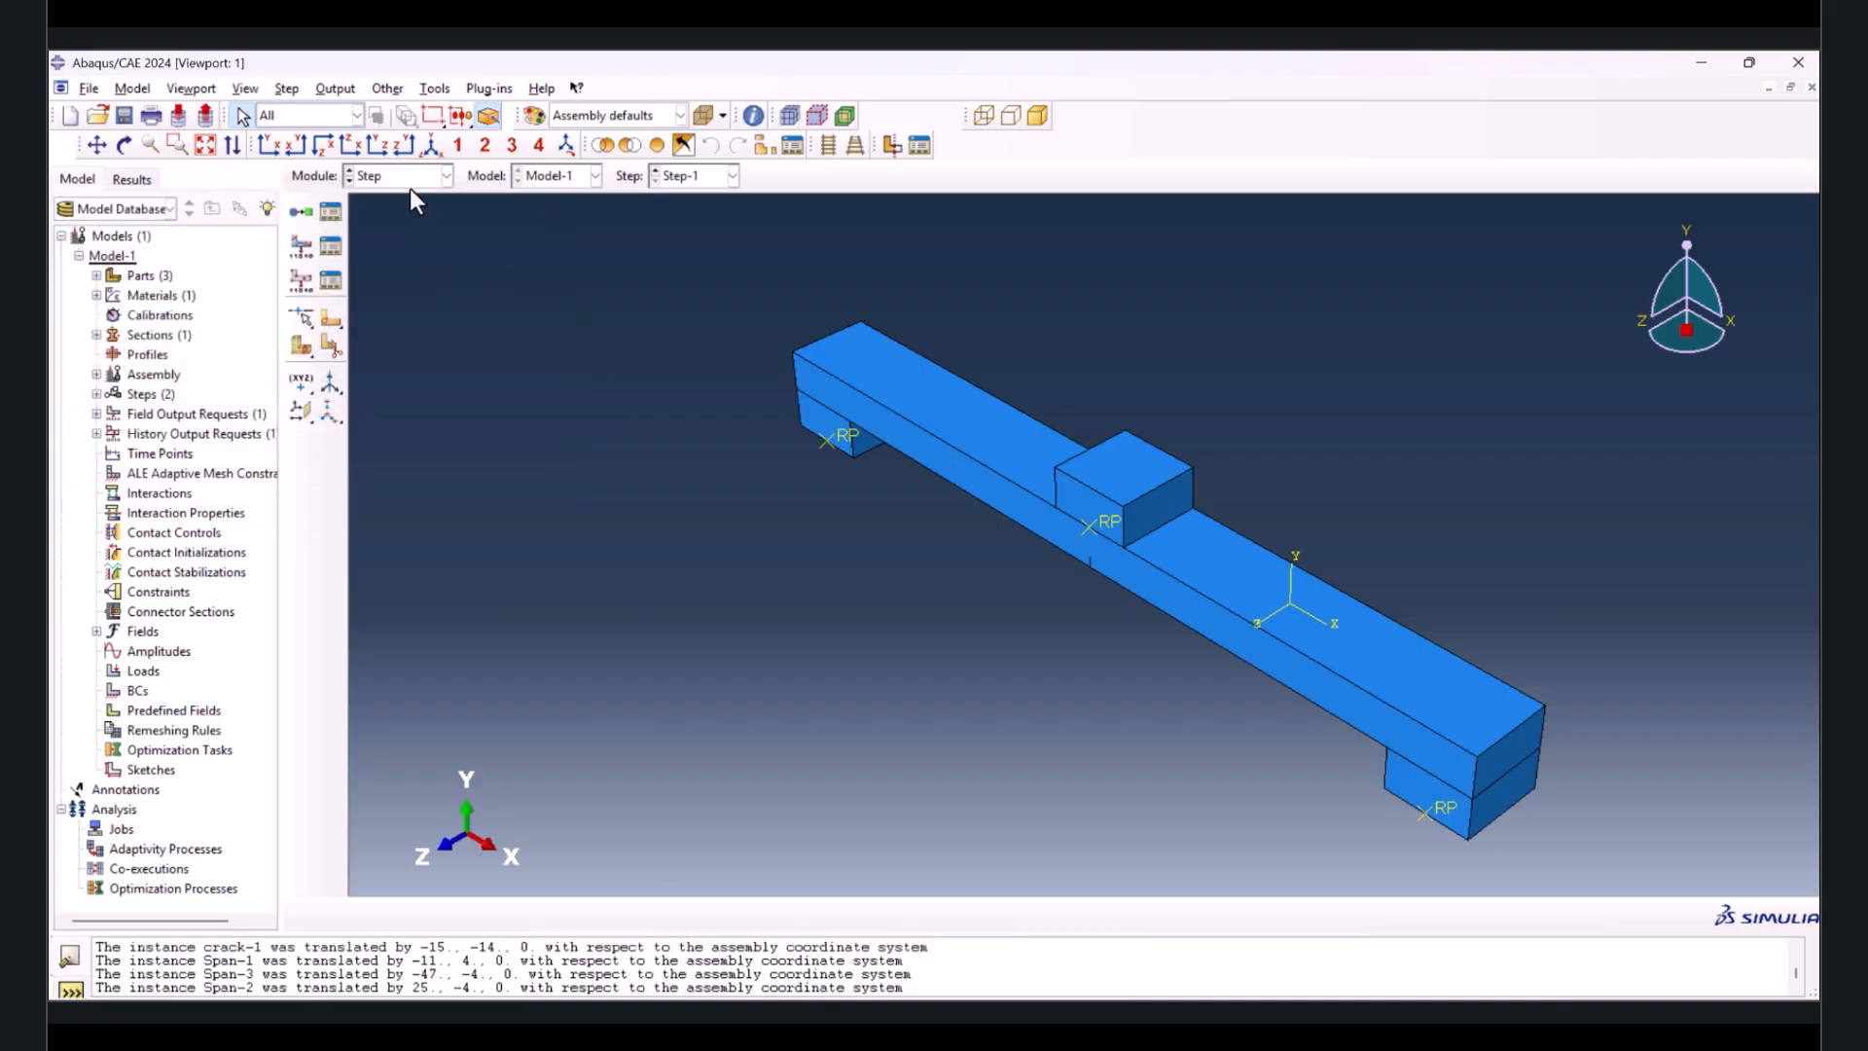
- Create a contact interaction property in the Interaction module with penalty tangential behavior and a friction coefficient of 0.15
click(407, 181)
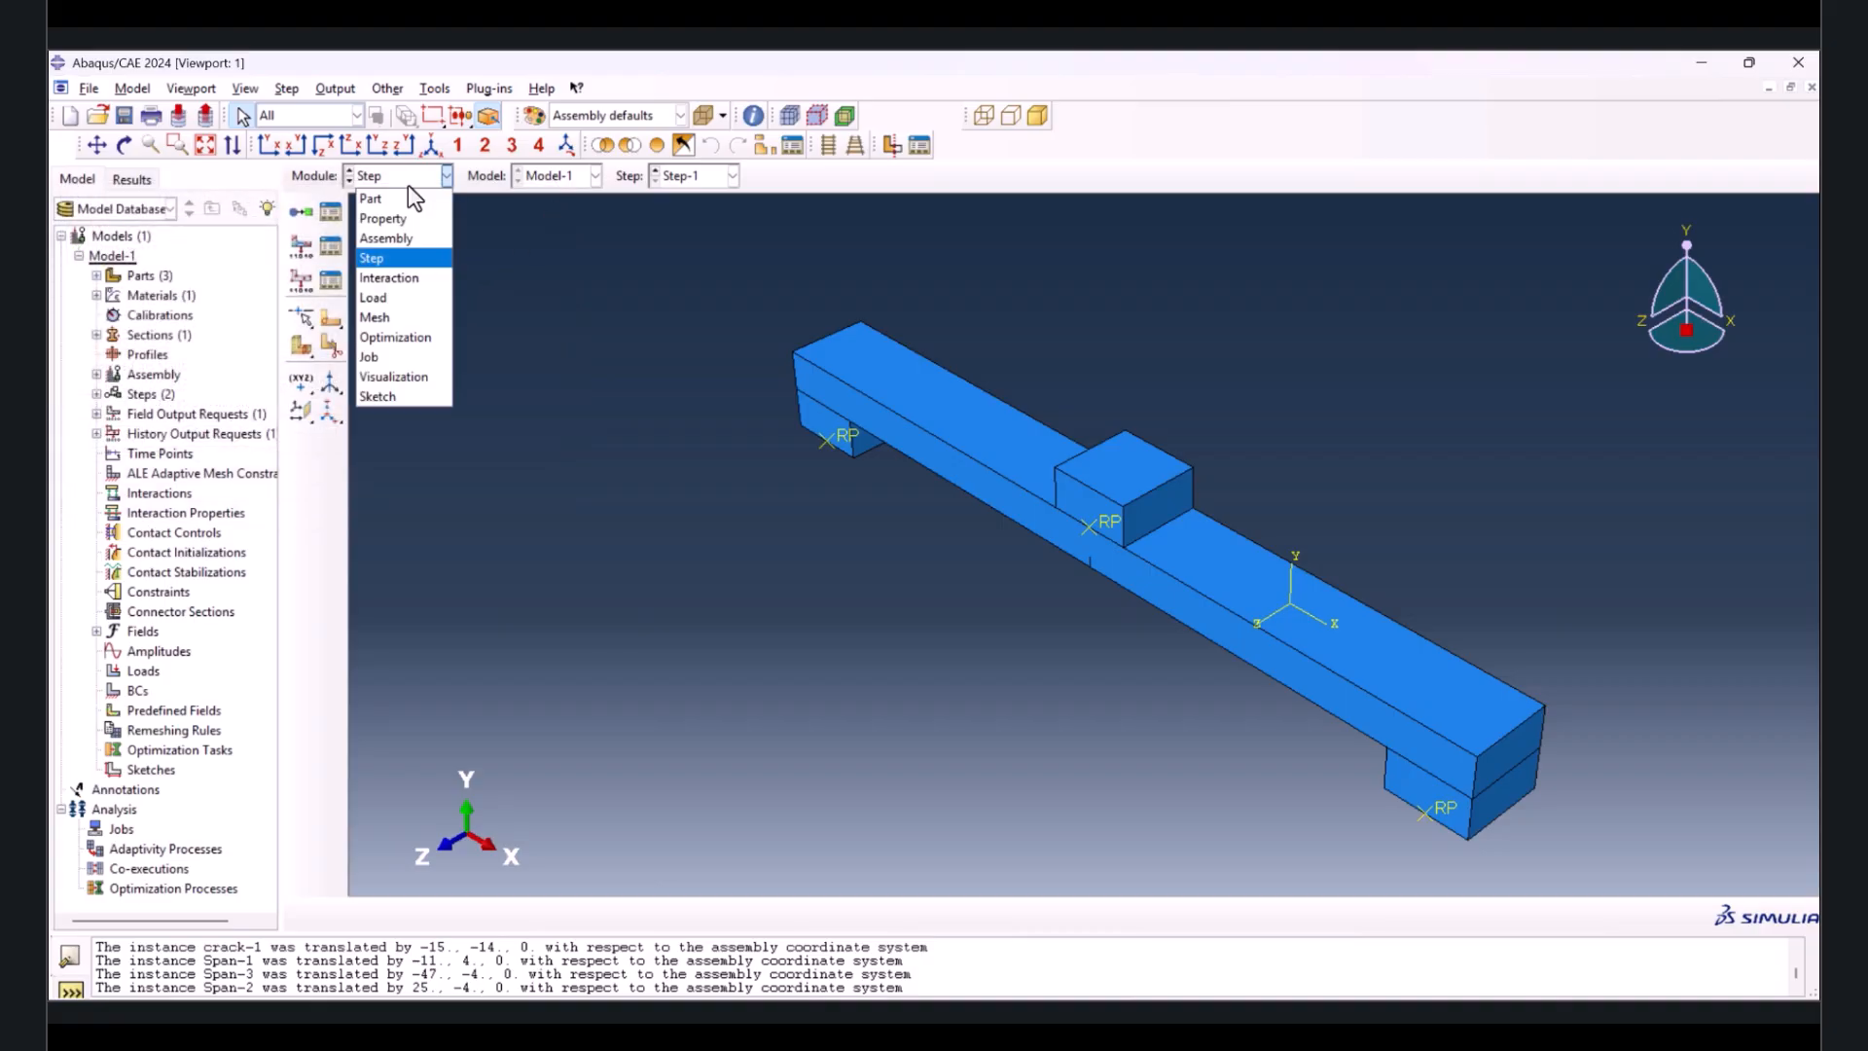
click(404, 281)
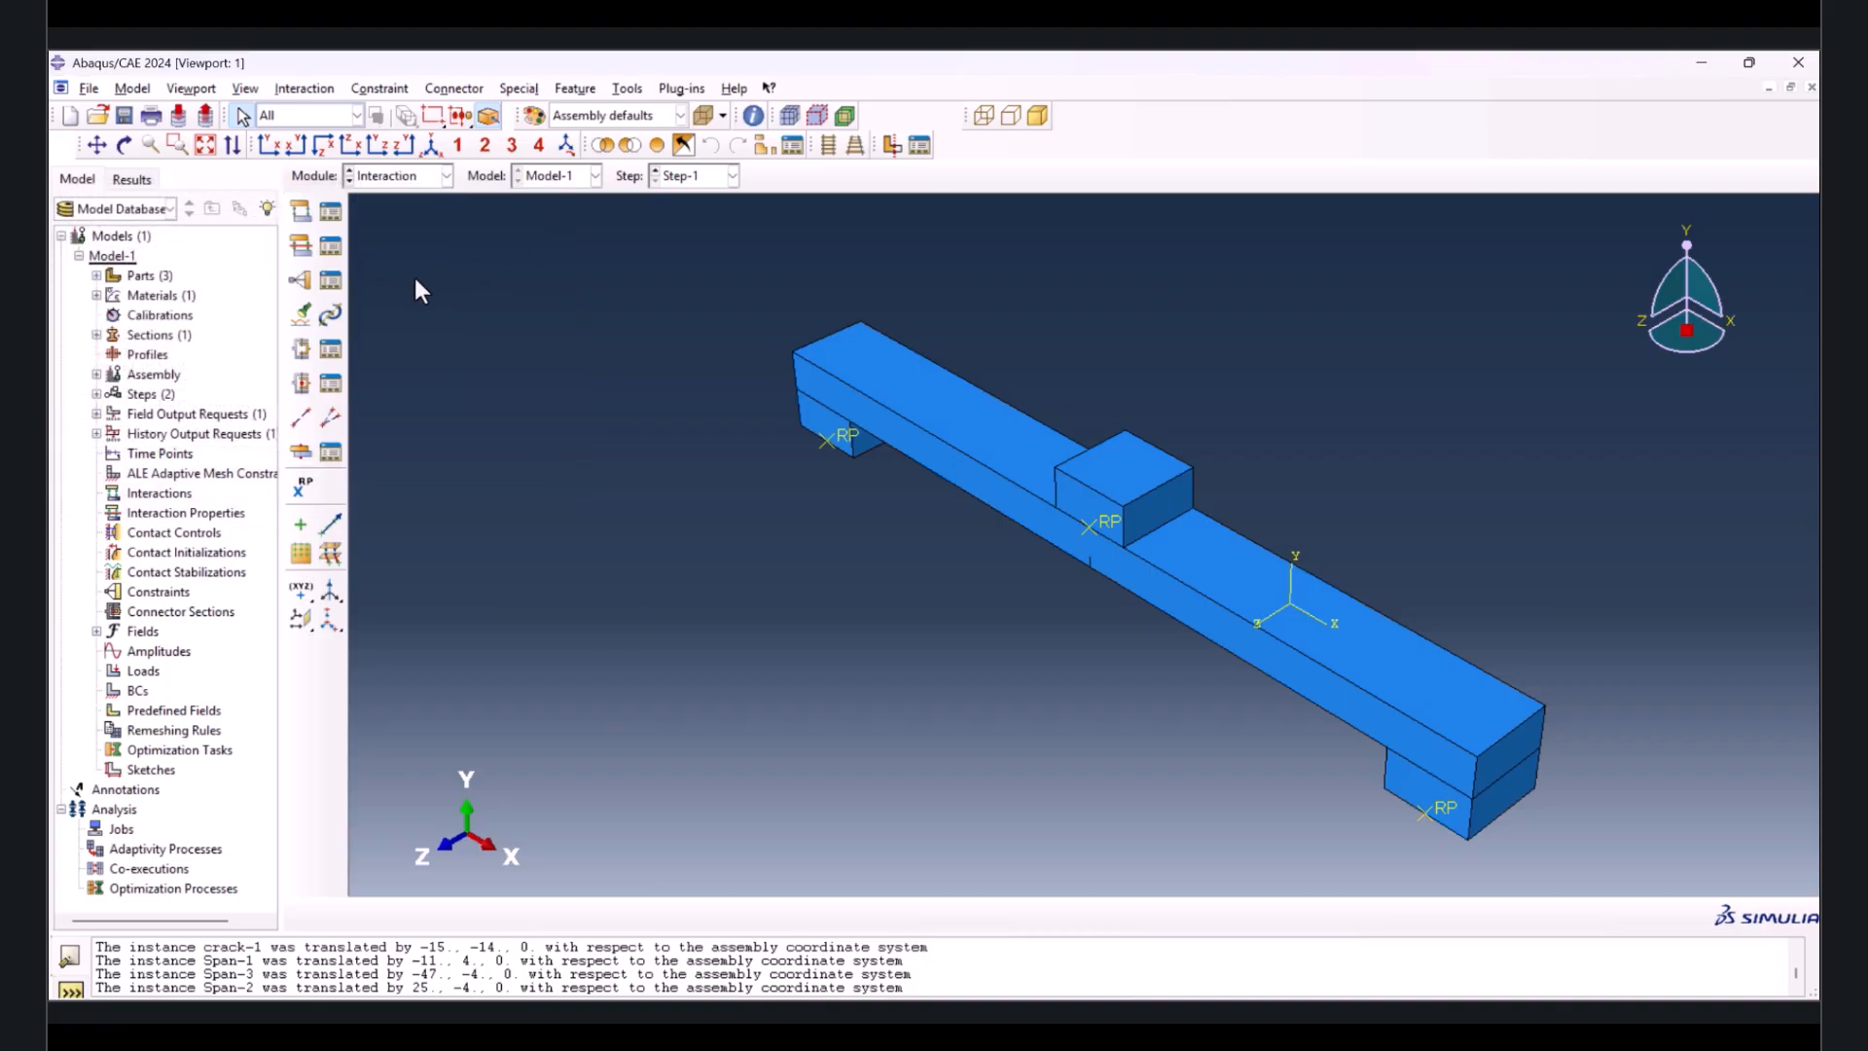
click(301, 247)
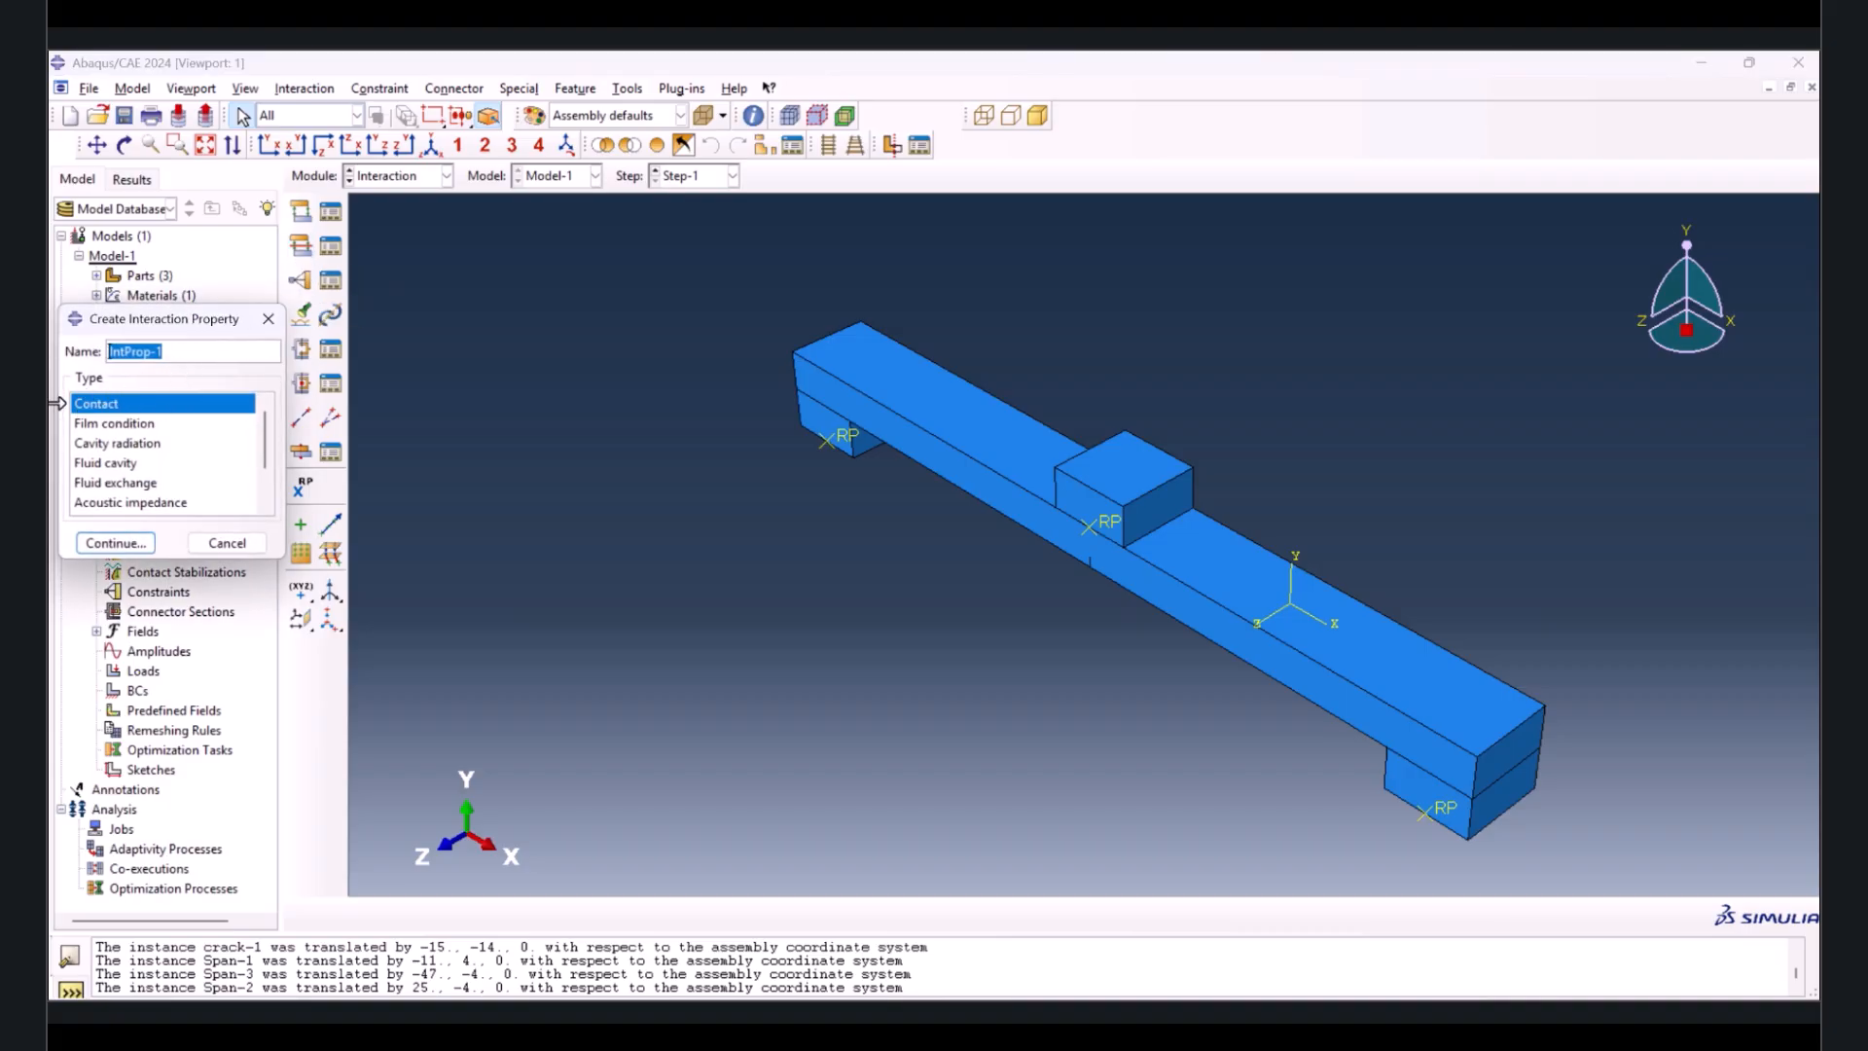
click(116, 543)
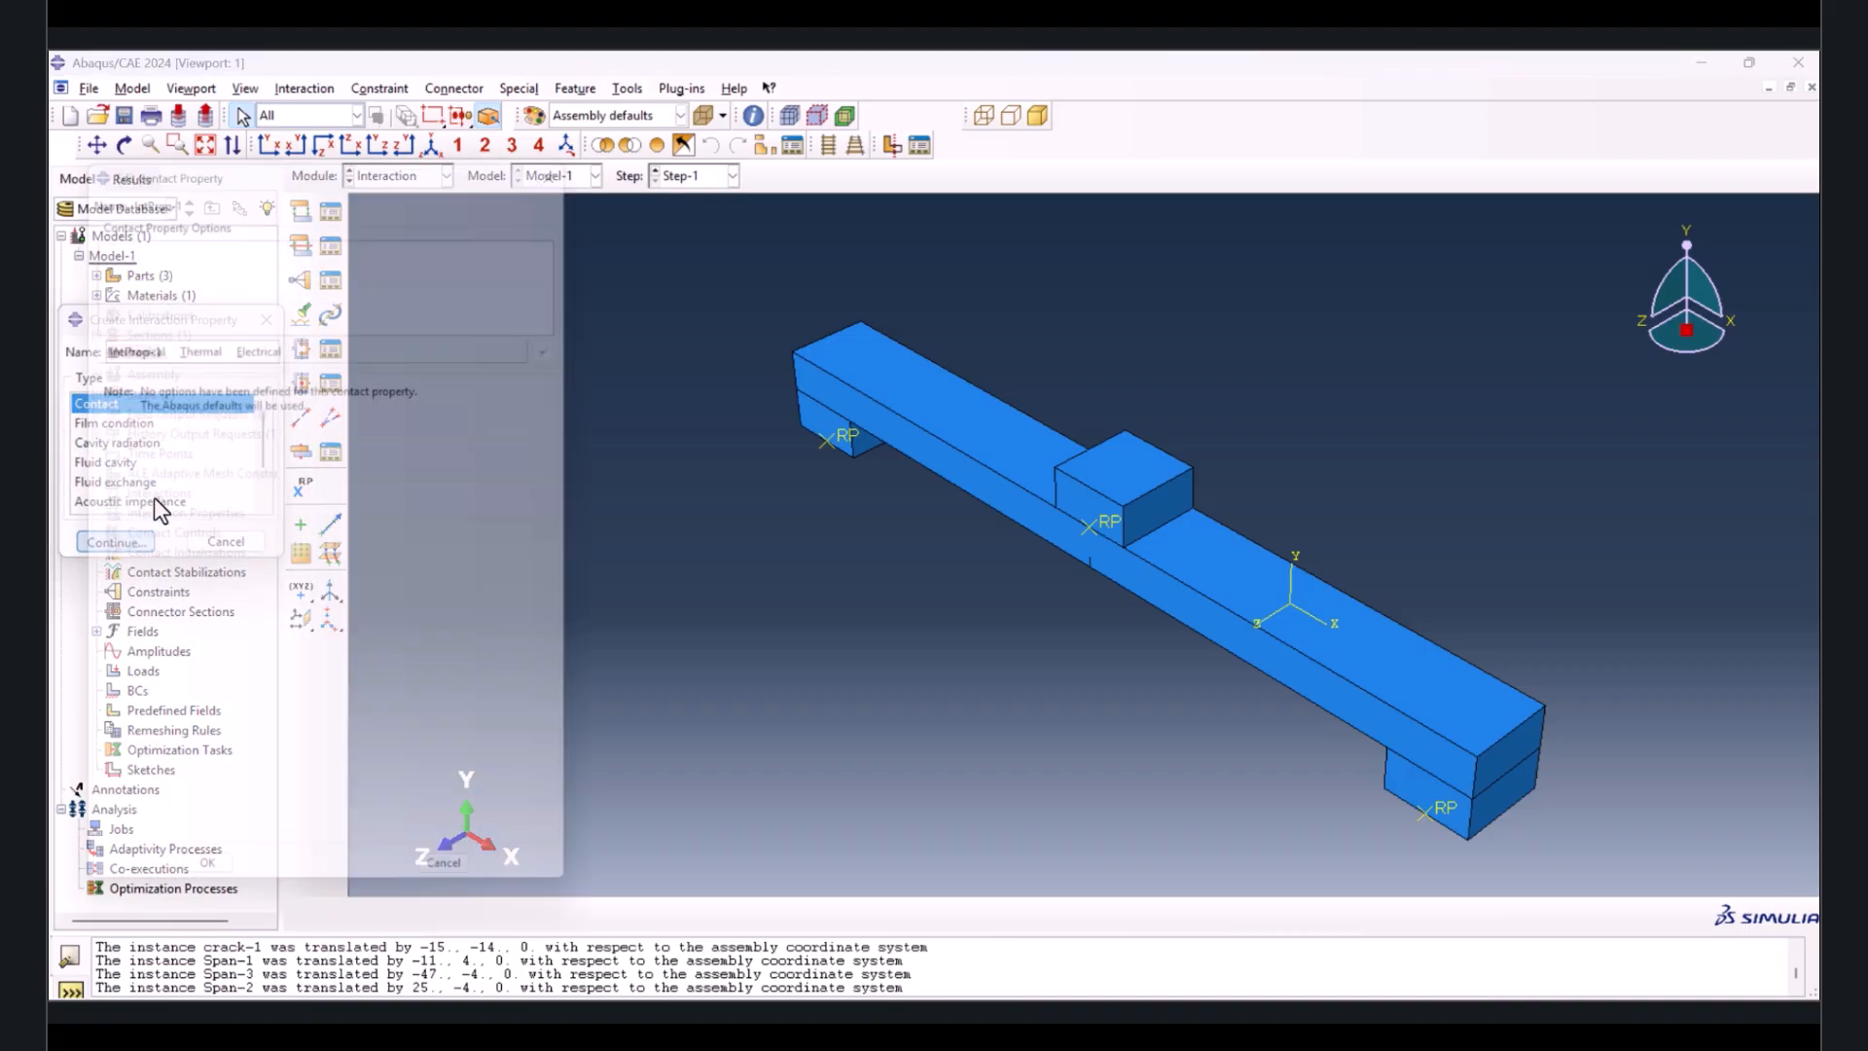
click(134, 349)
click(146, 371)
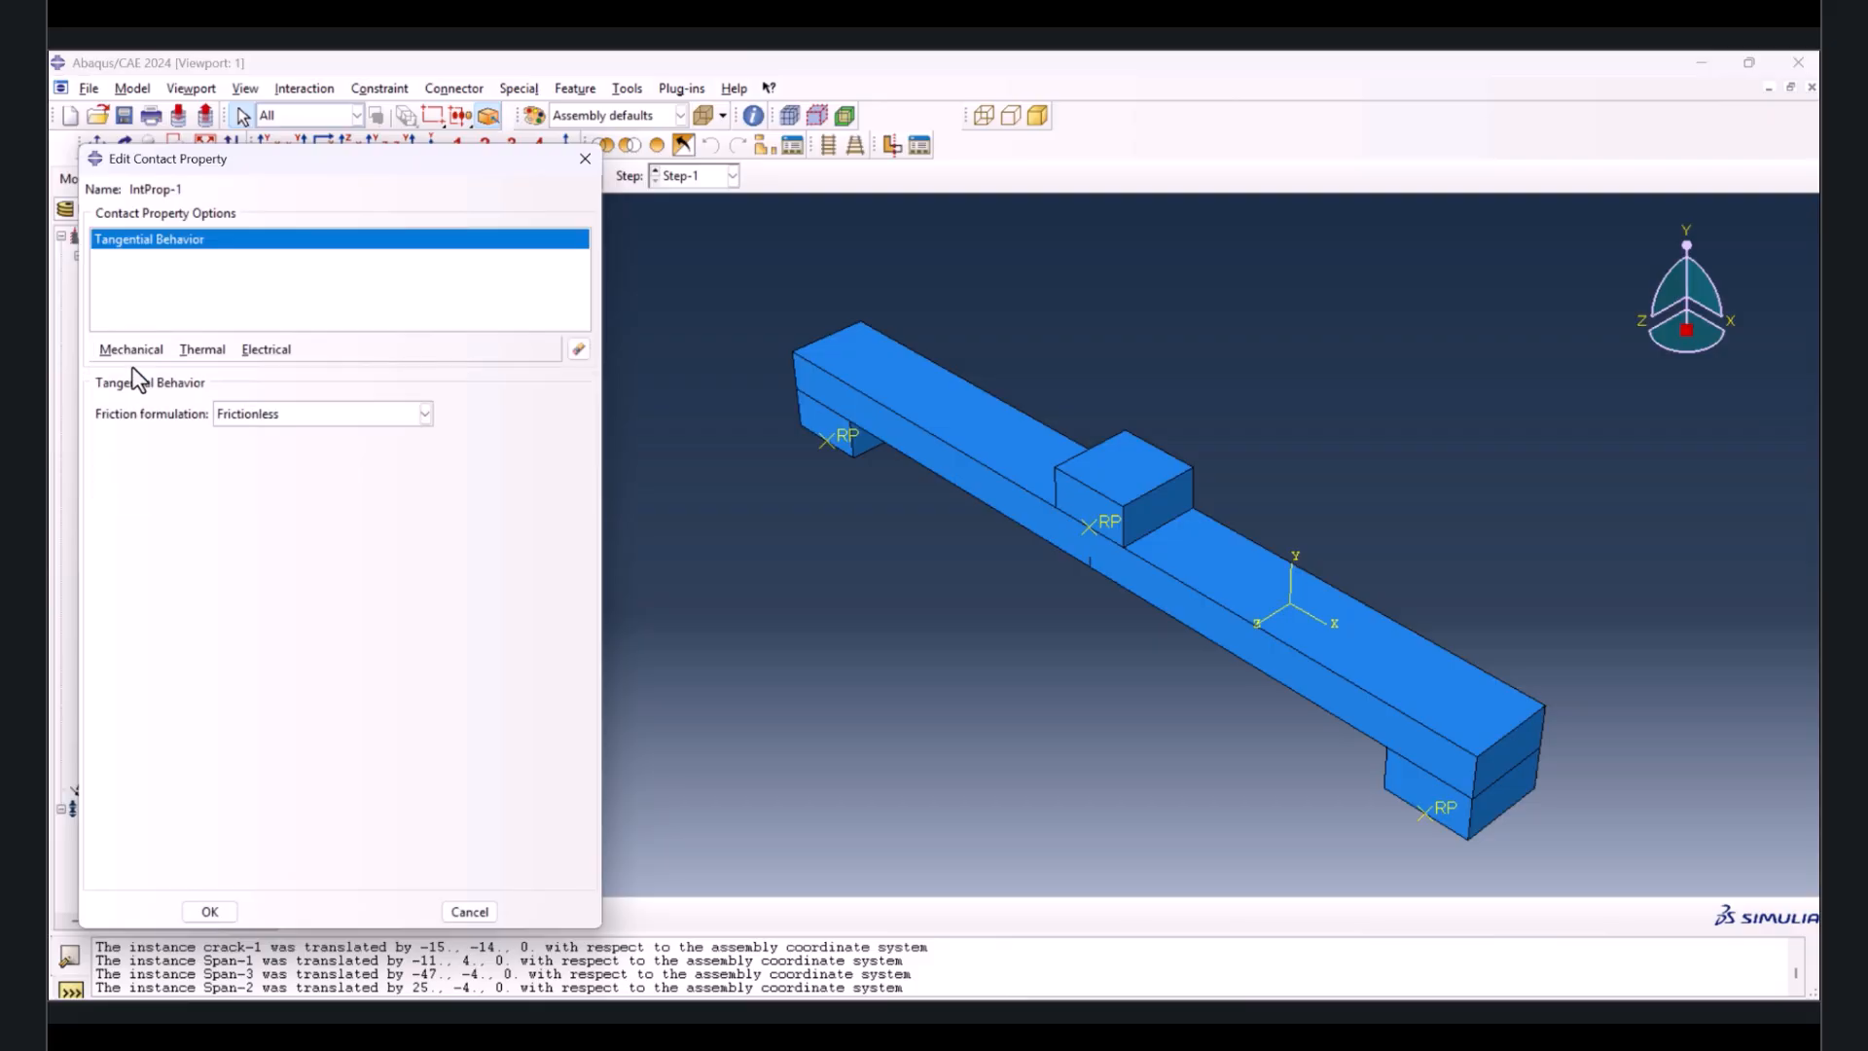
click(231, 411)
click(243, 451)
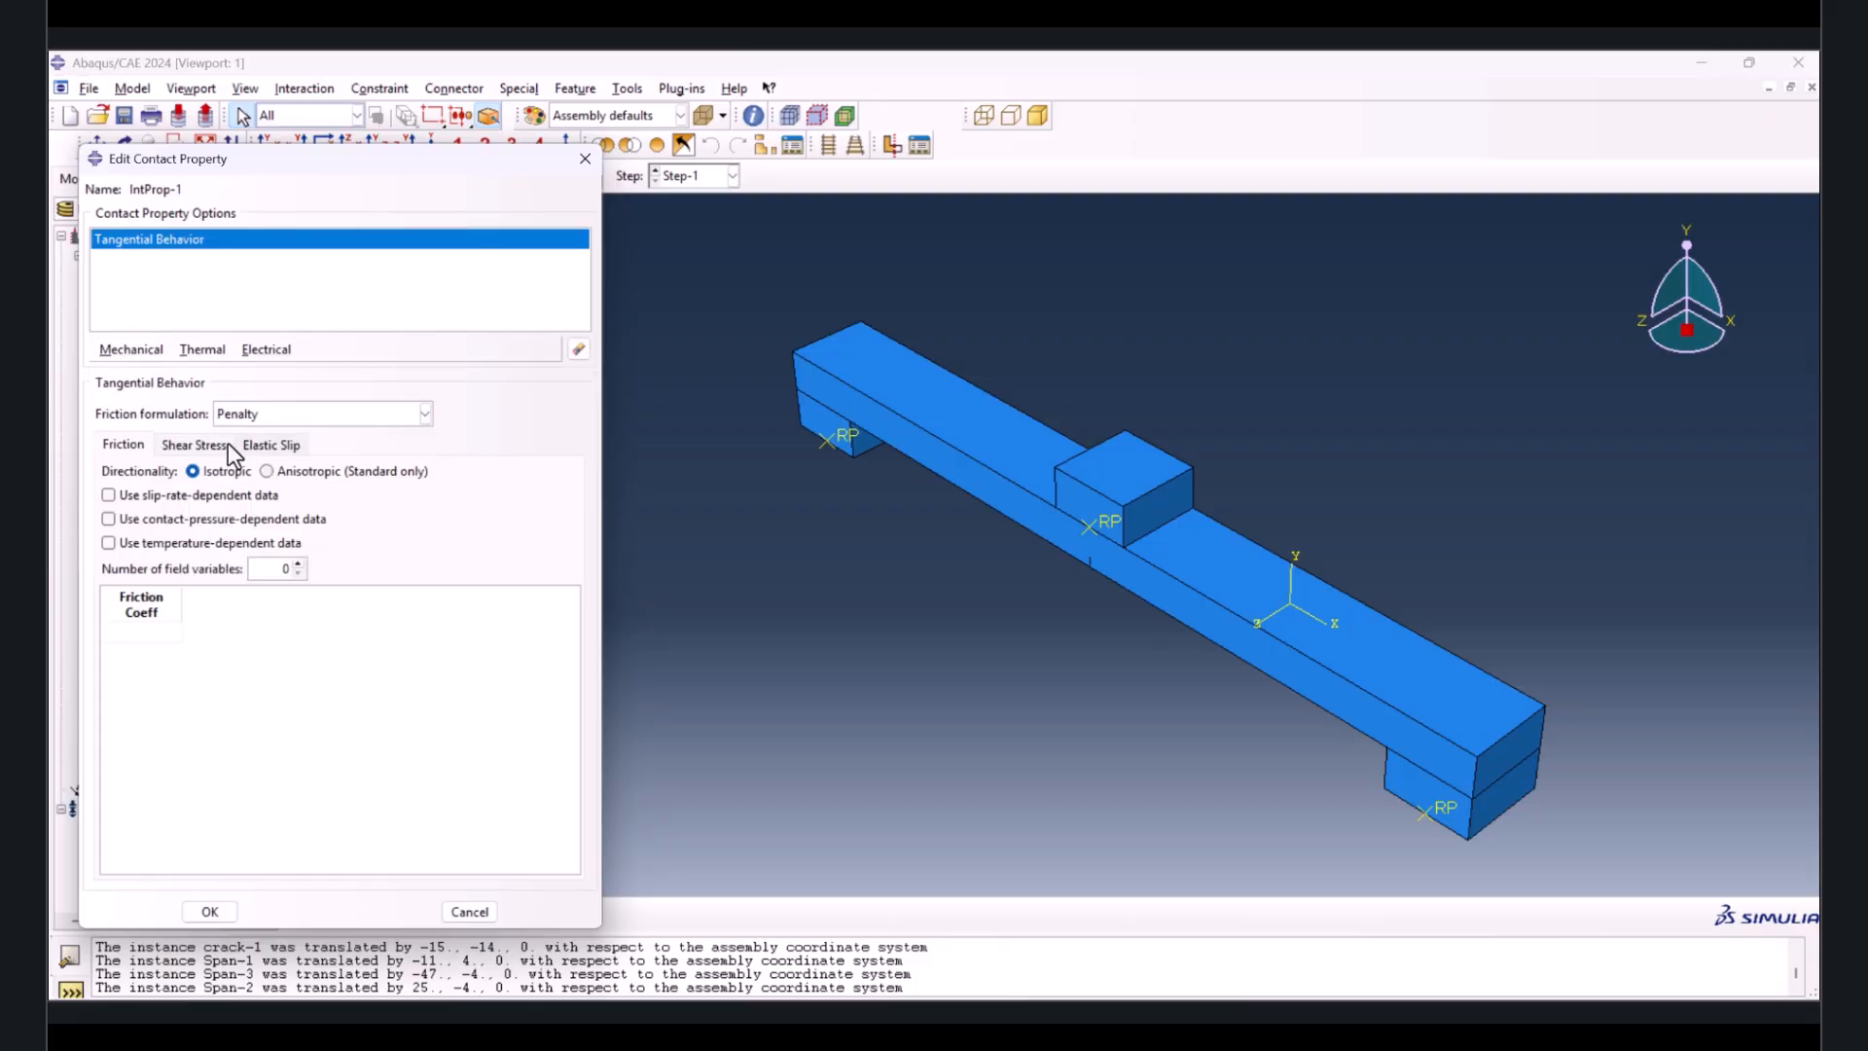
click(171, 626)
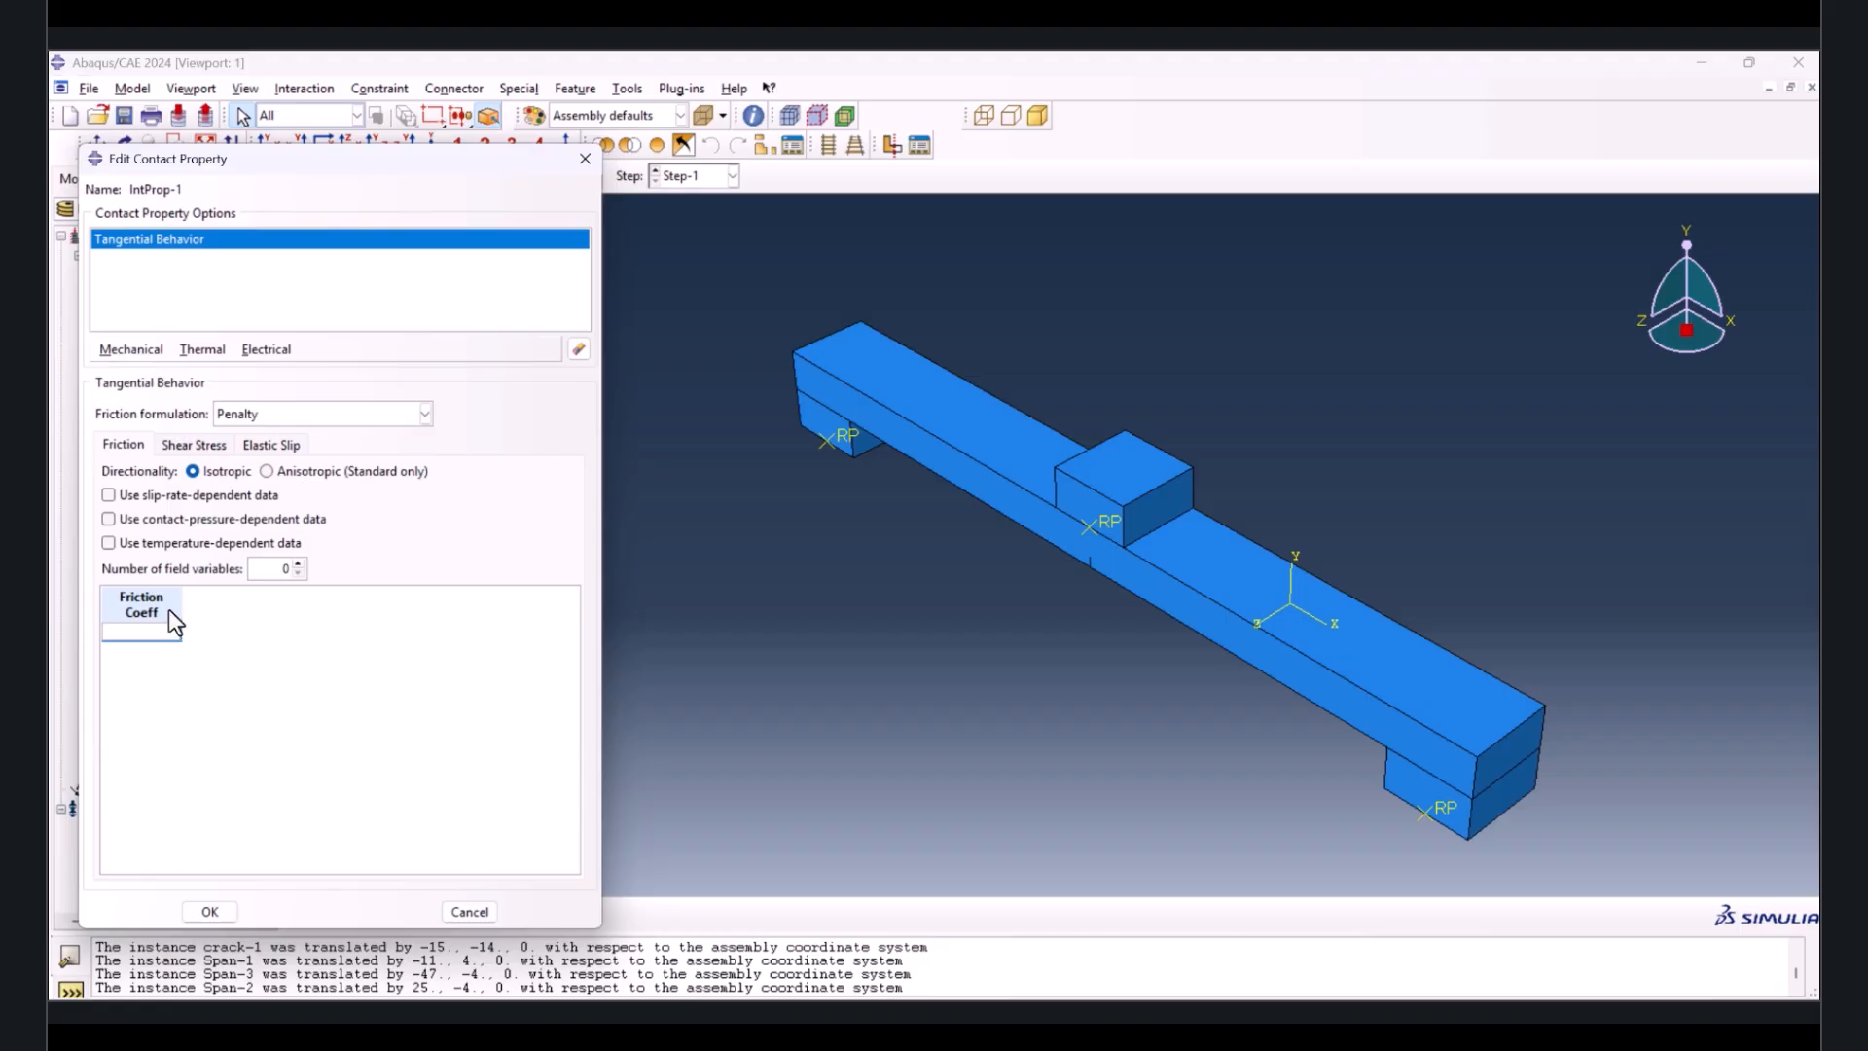
key(Return)
- Add normal behavior with "Hard" Contact pressure-overclosure to the contact property and save it
click(121, 351)
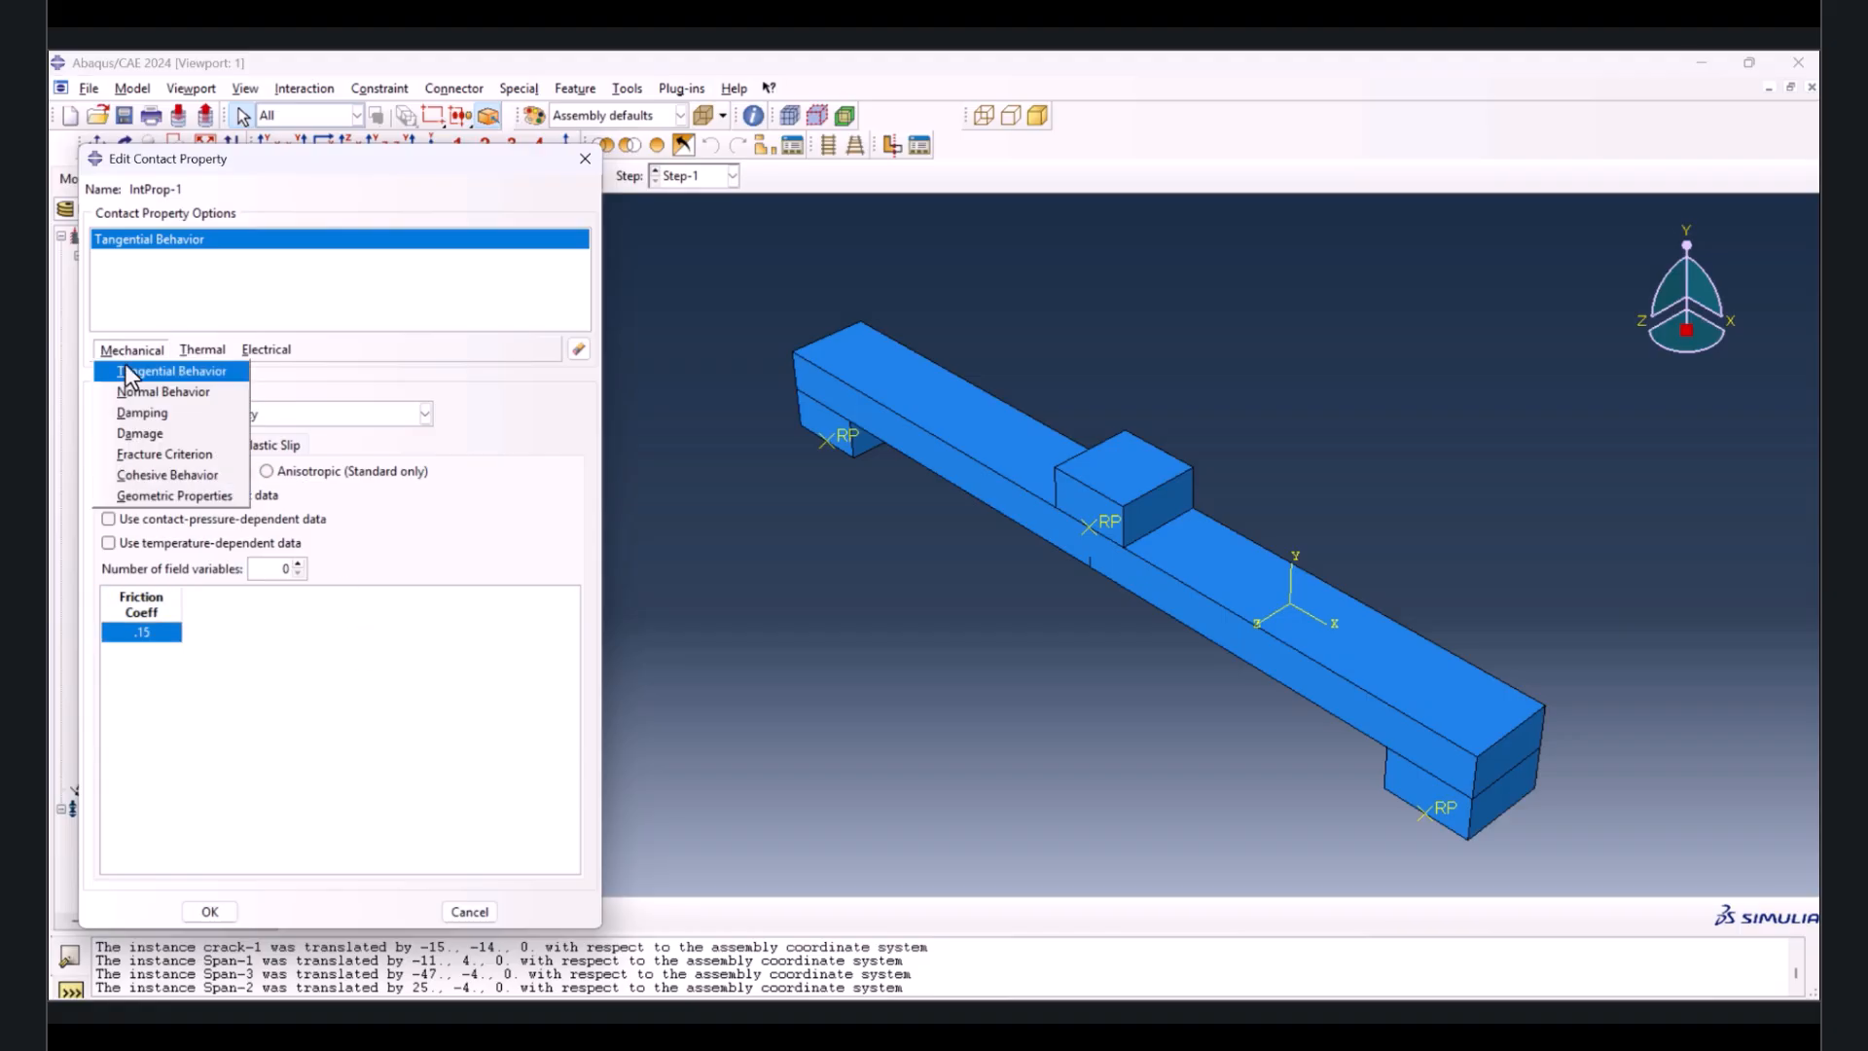
click(142, 389)
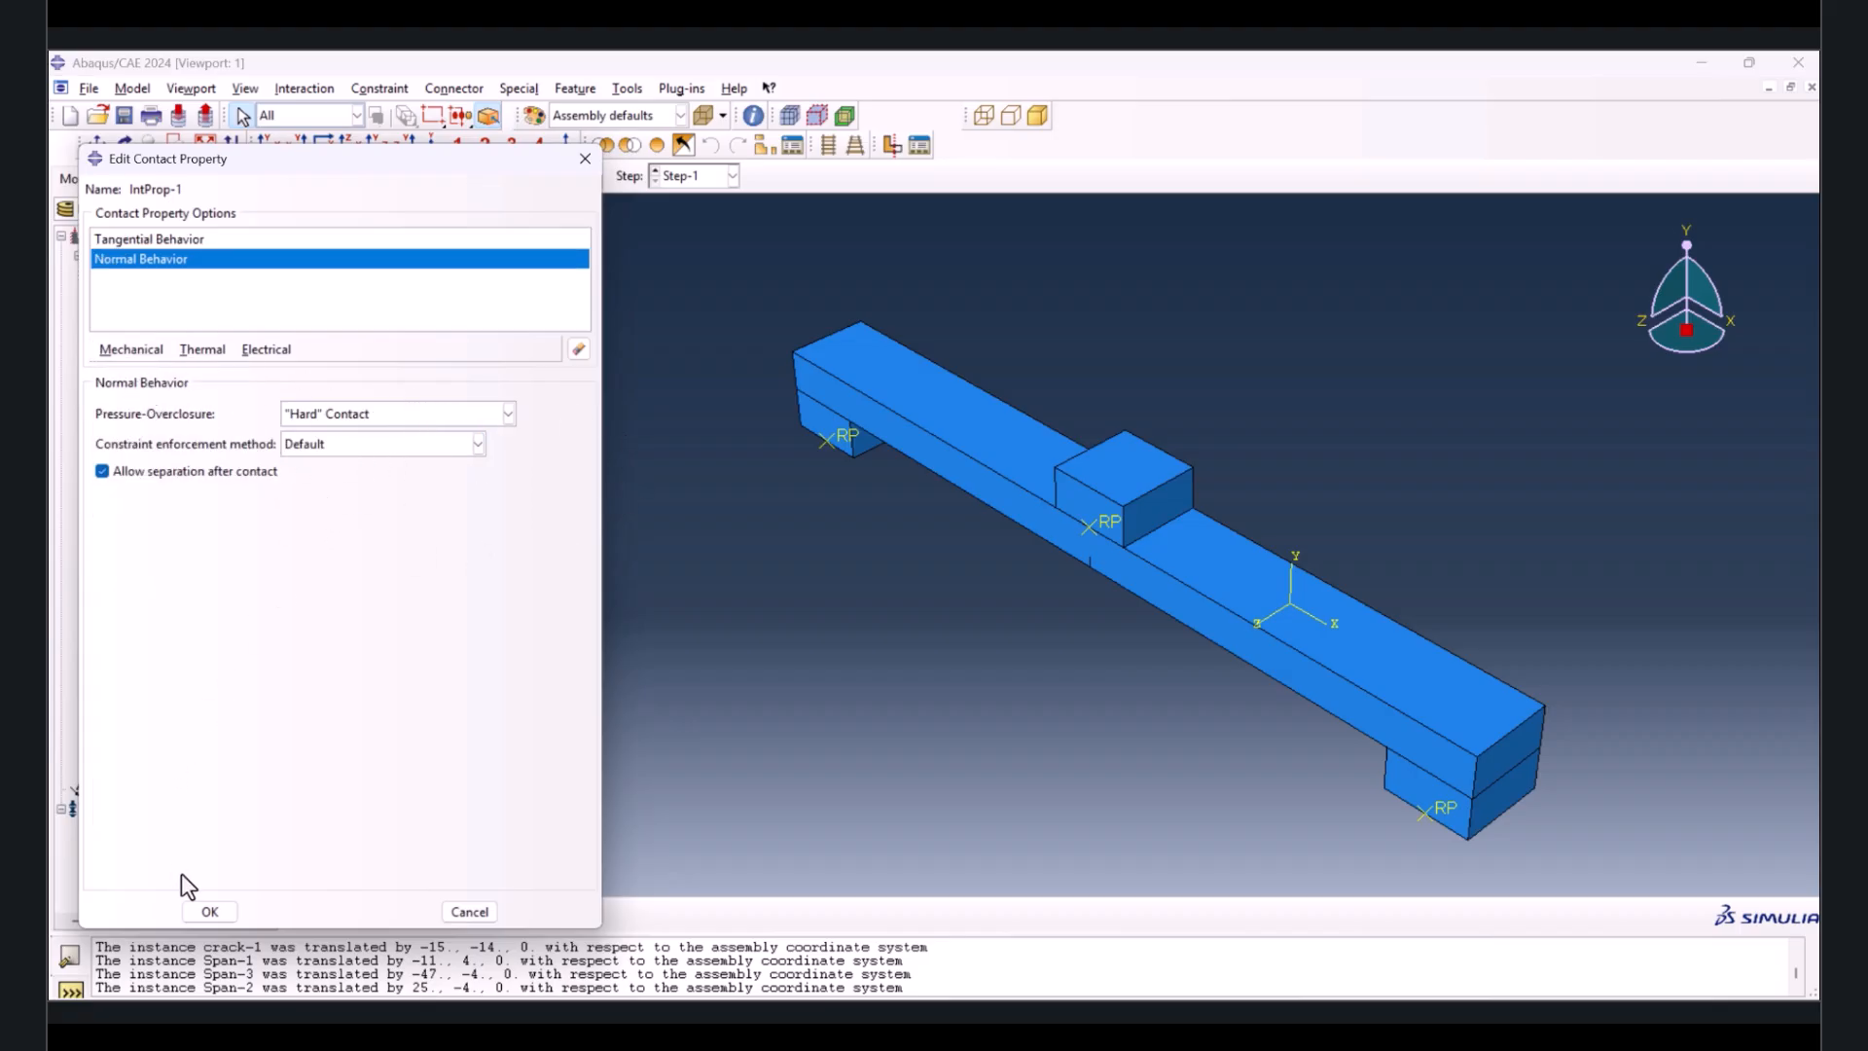
click(205, 912)
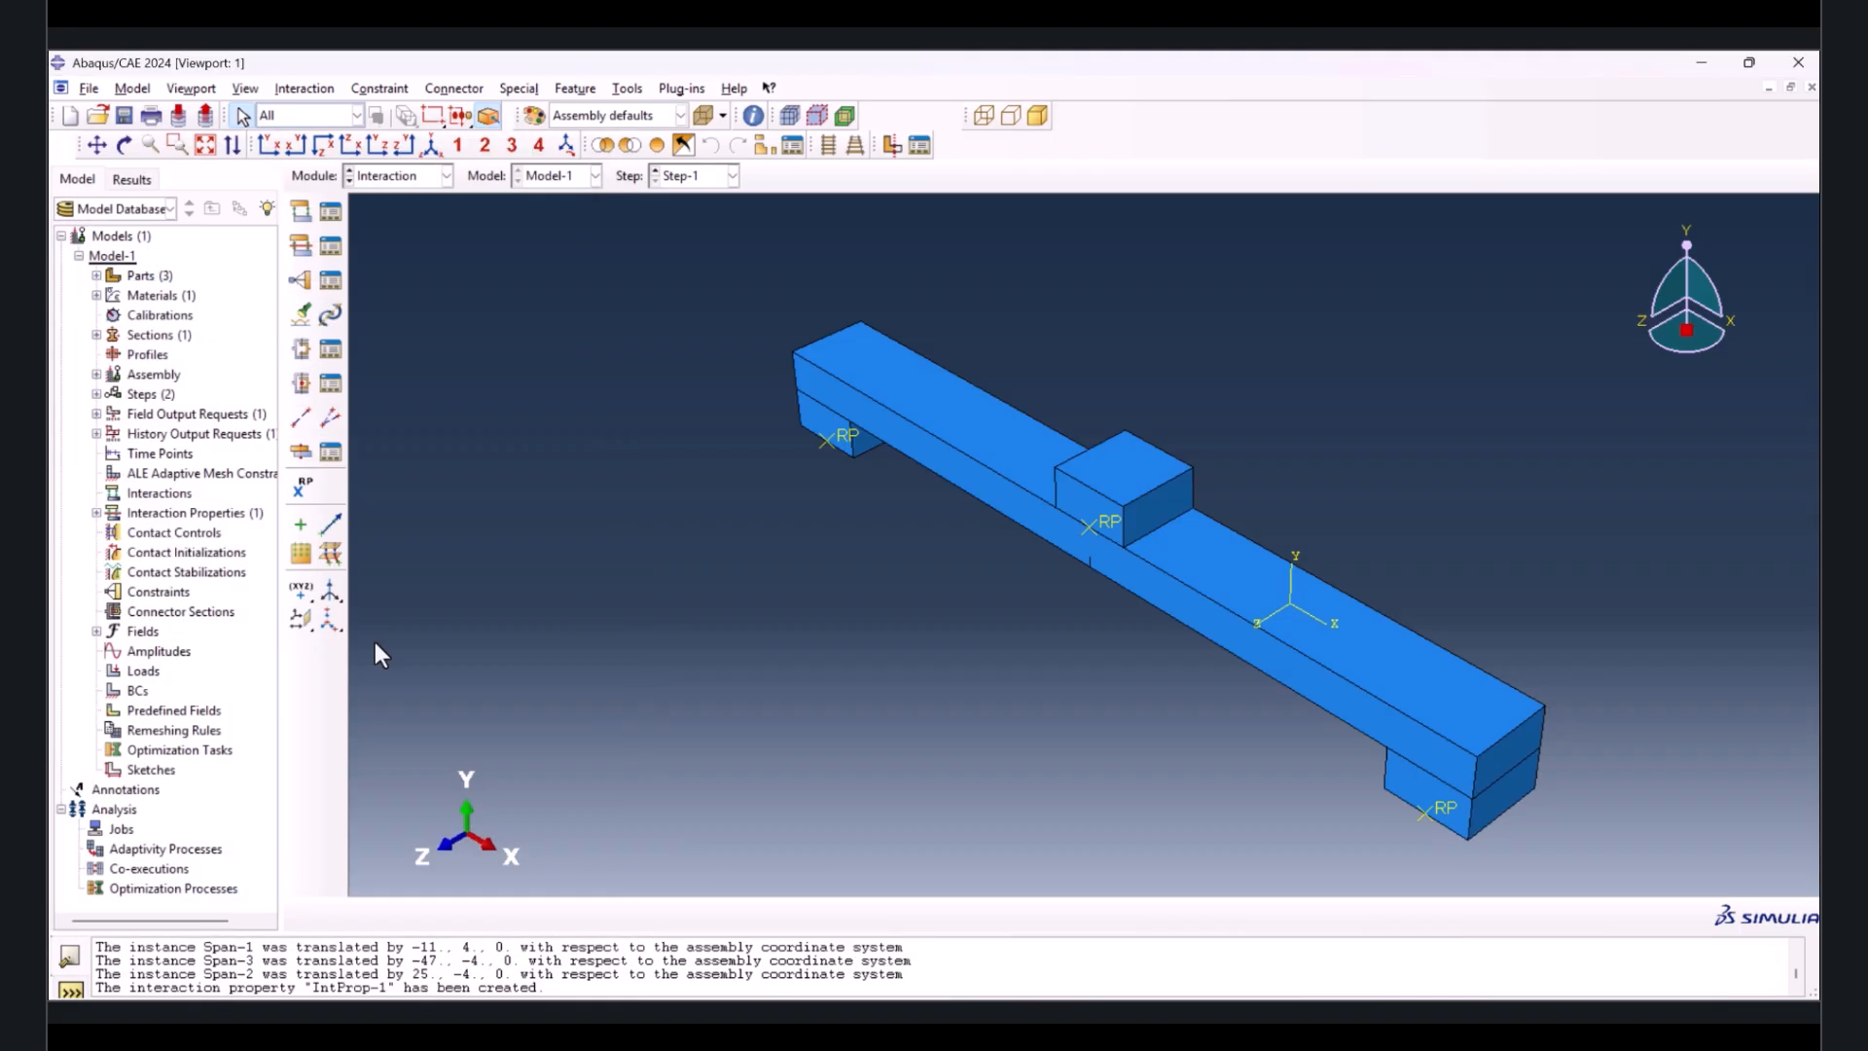
click(304, 218)
click(193, 541)
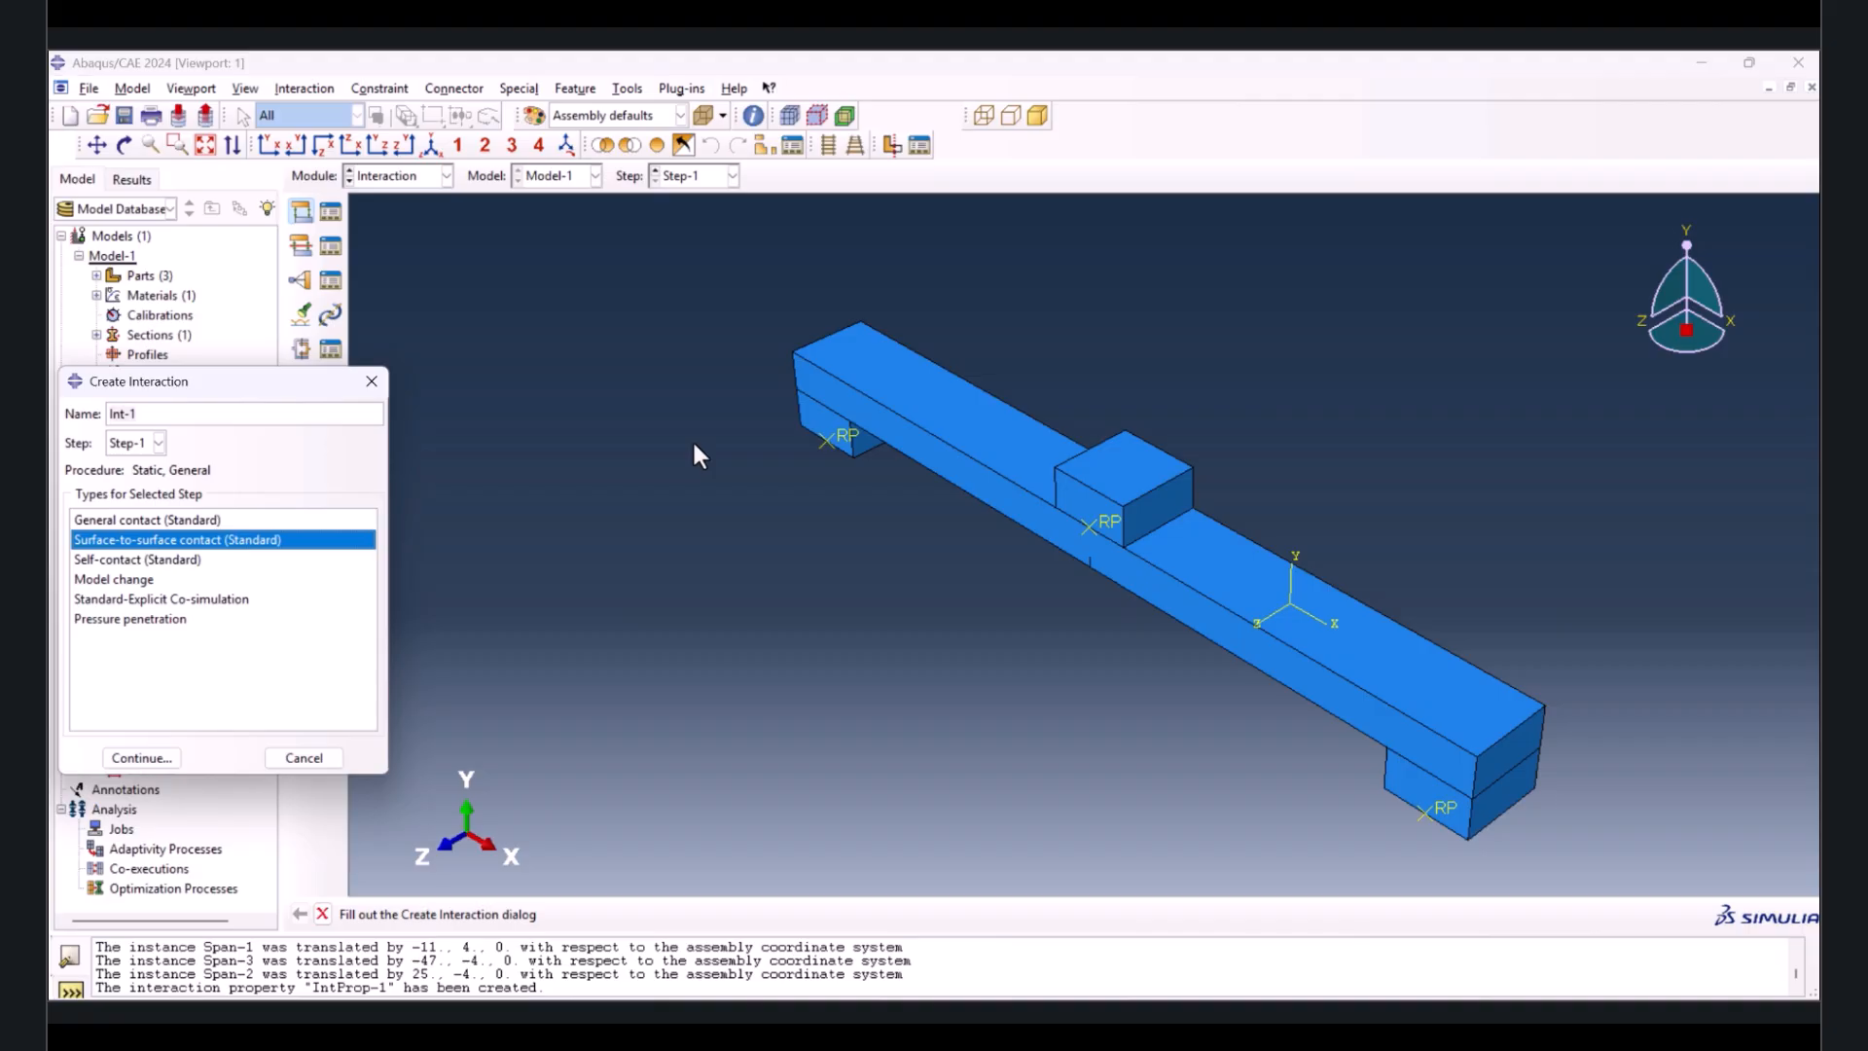
click(370, 382)
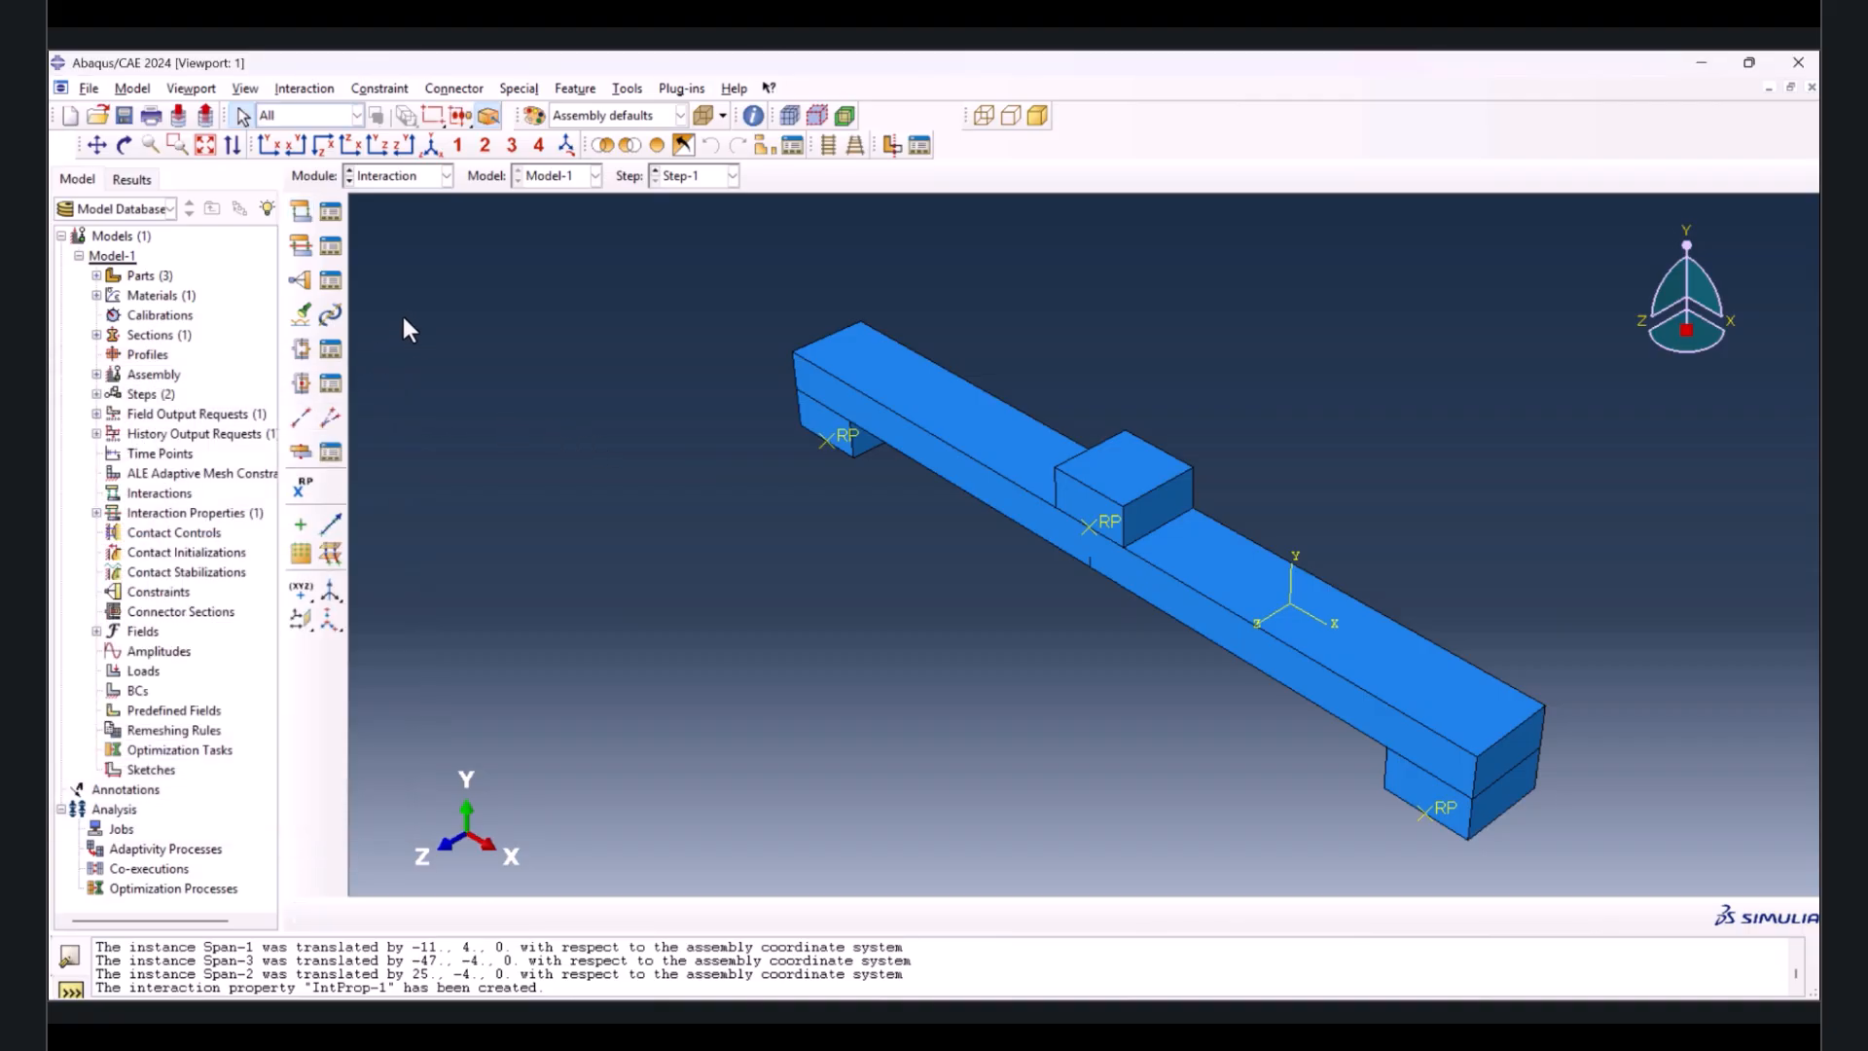
- Find contact pairs across the whole model within a 0.001 separation tolerance and create interactions from all candidates
click(302, 316)
drag(284, 248, 399, 198)
click(259, 720)
scroll(854, 552, down, 2)
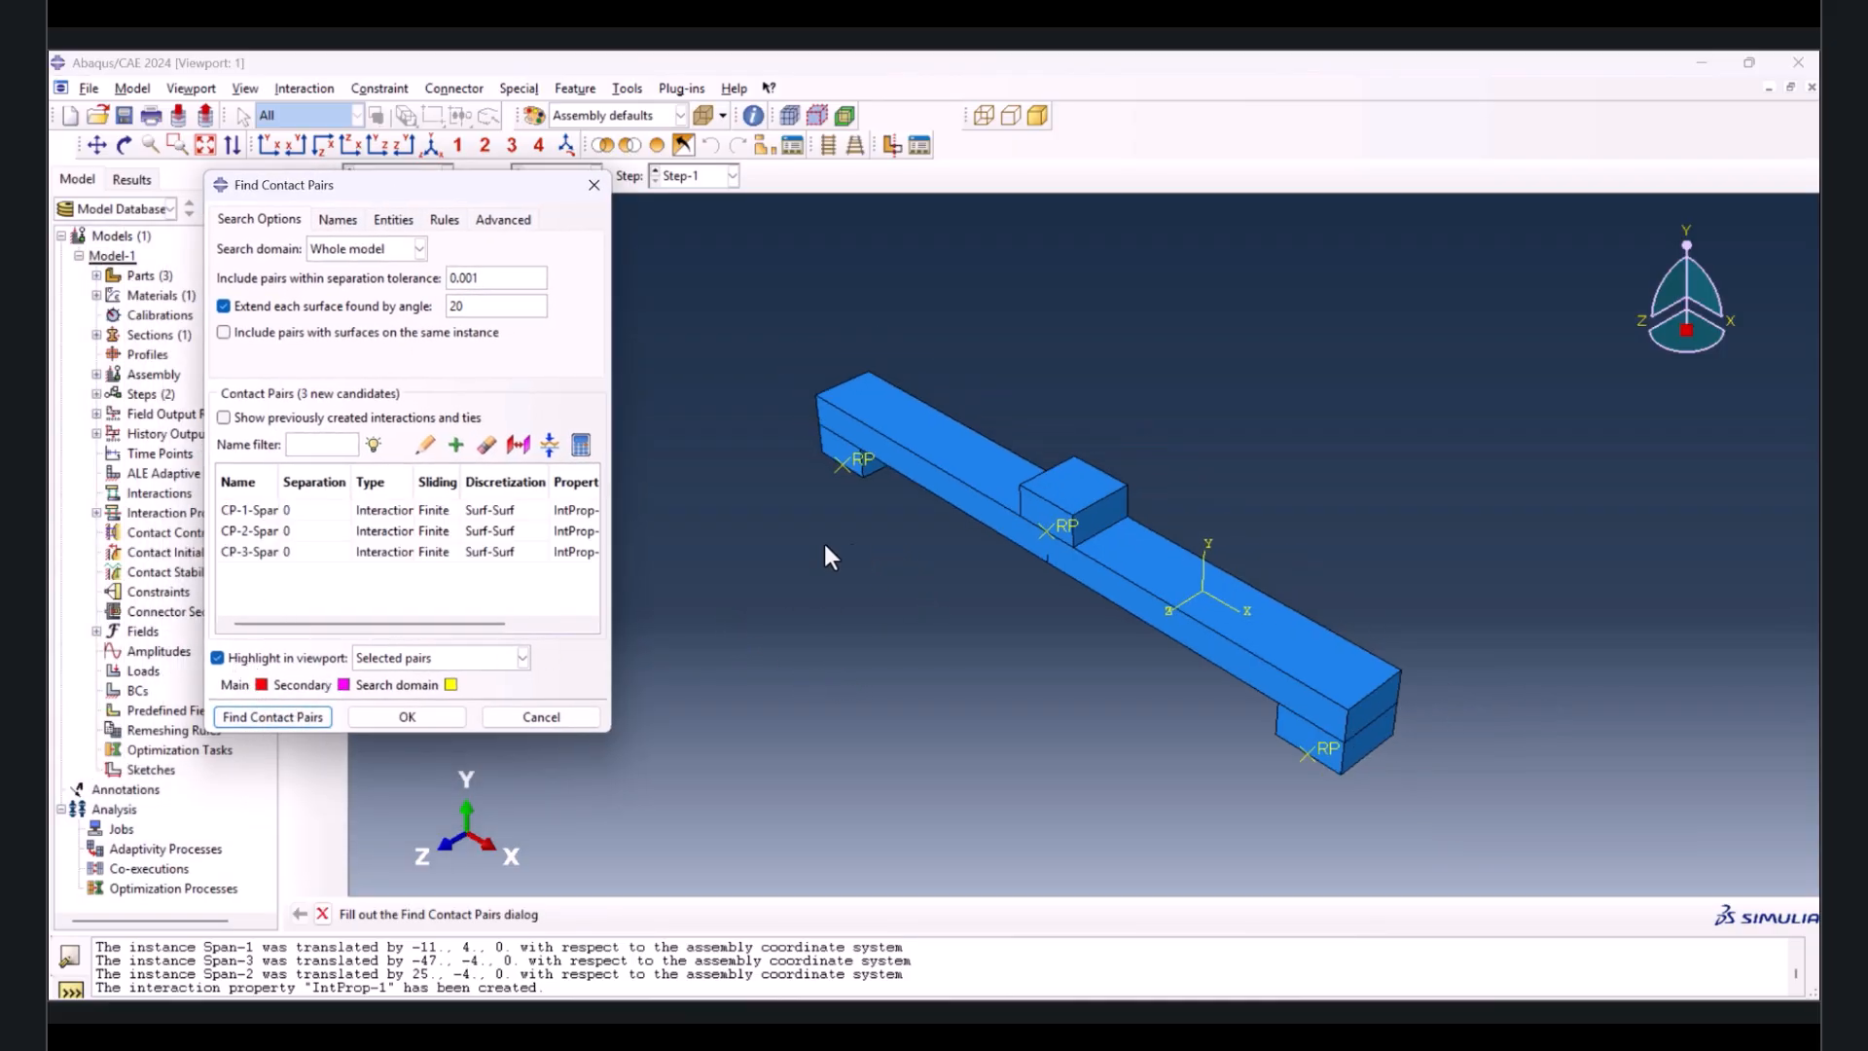
drag(399, 512, 394, 539)
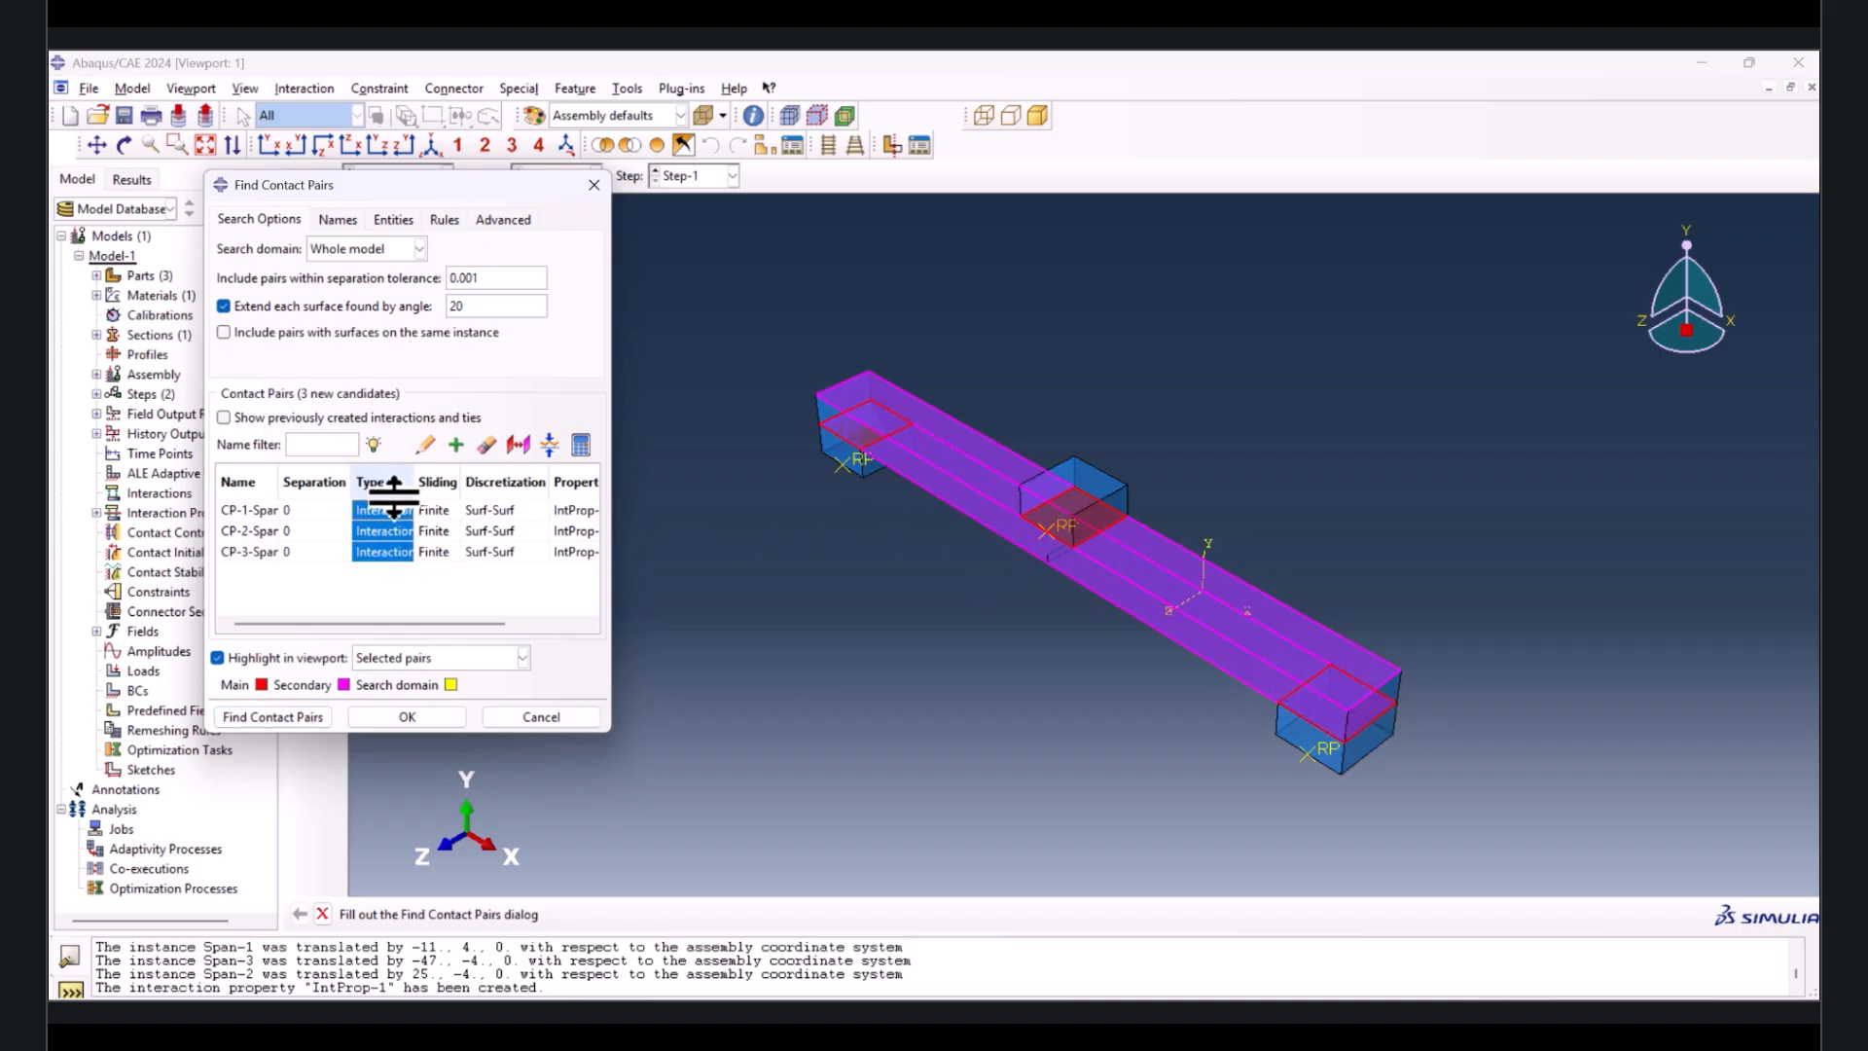
click(406, 717)
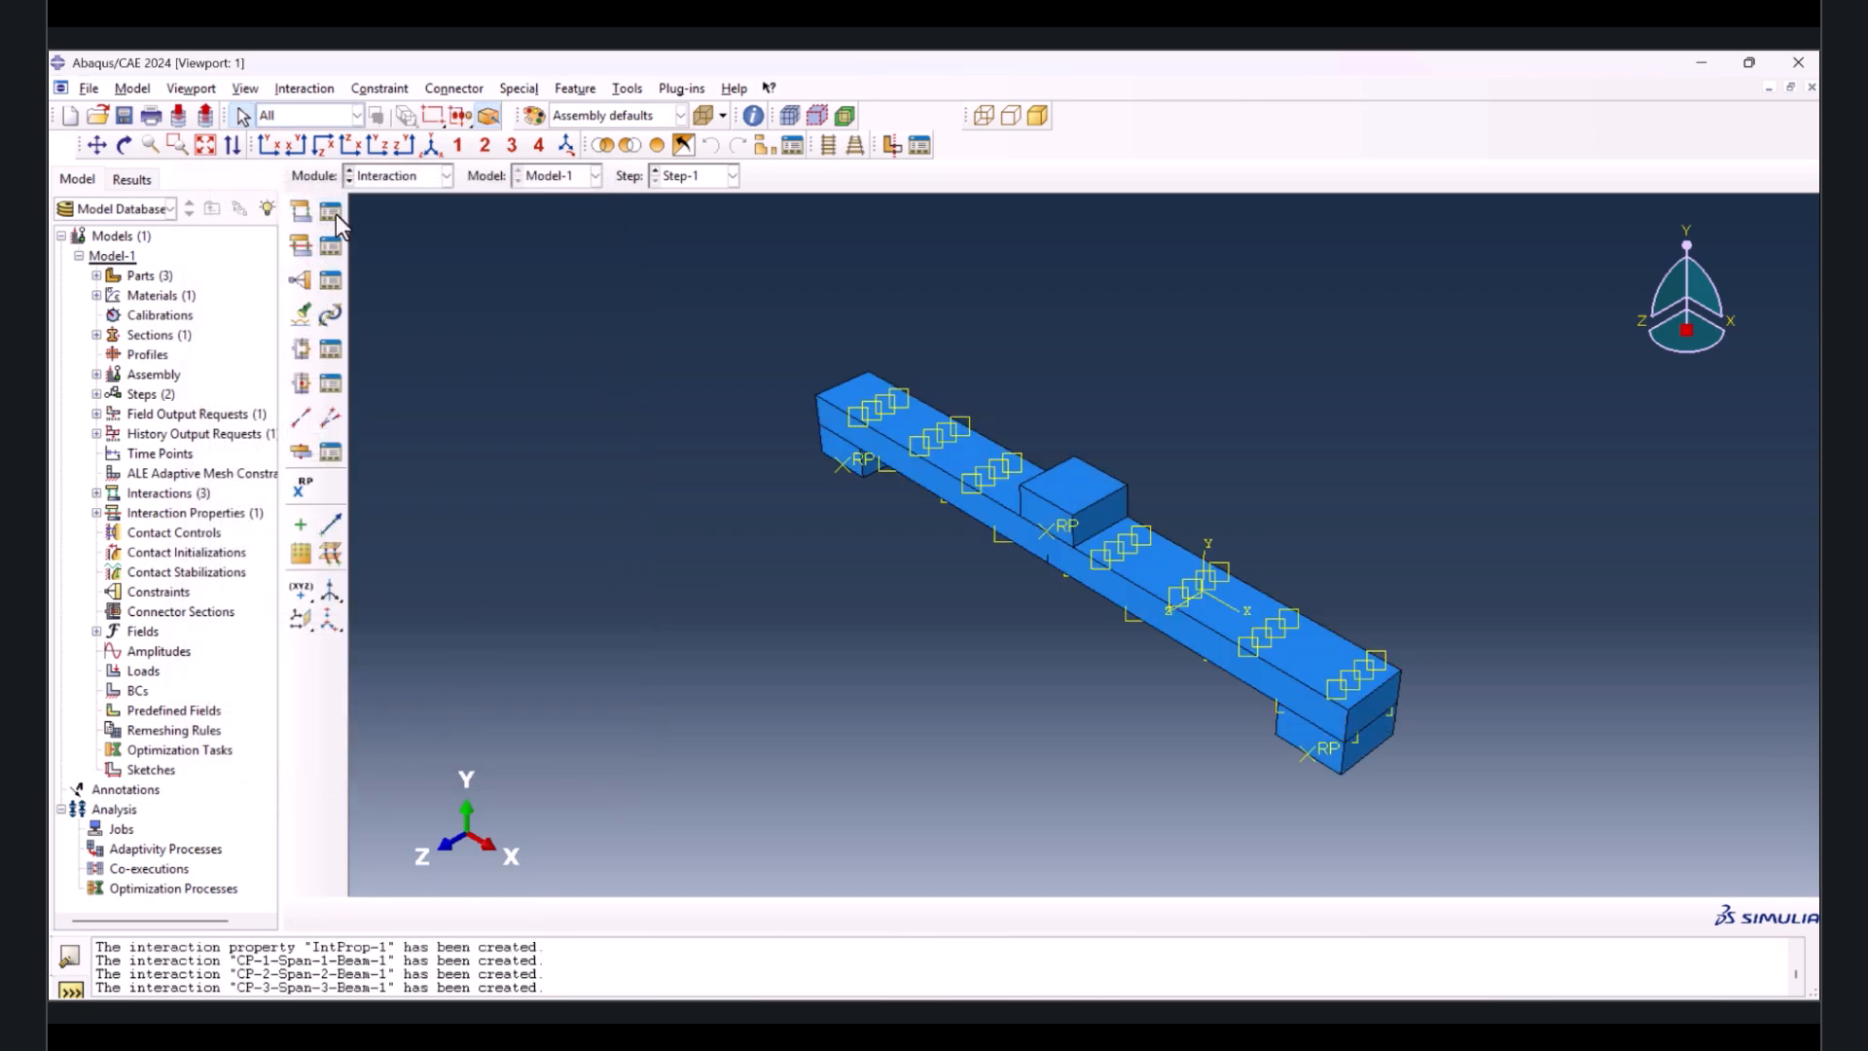
- Review the main and secondary surfaces of each of the three Span-to-Beam contact interactions
click(333, 213)
drag(616, 214, 446, 171)
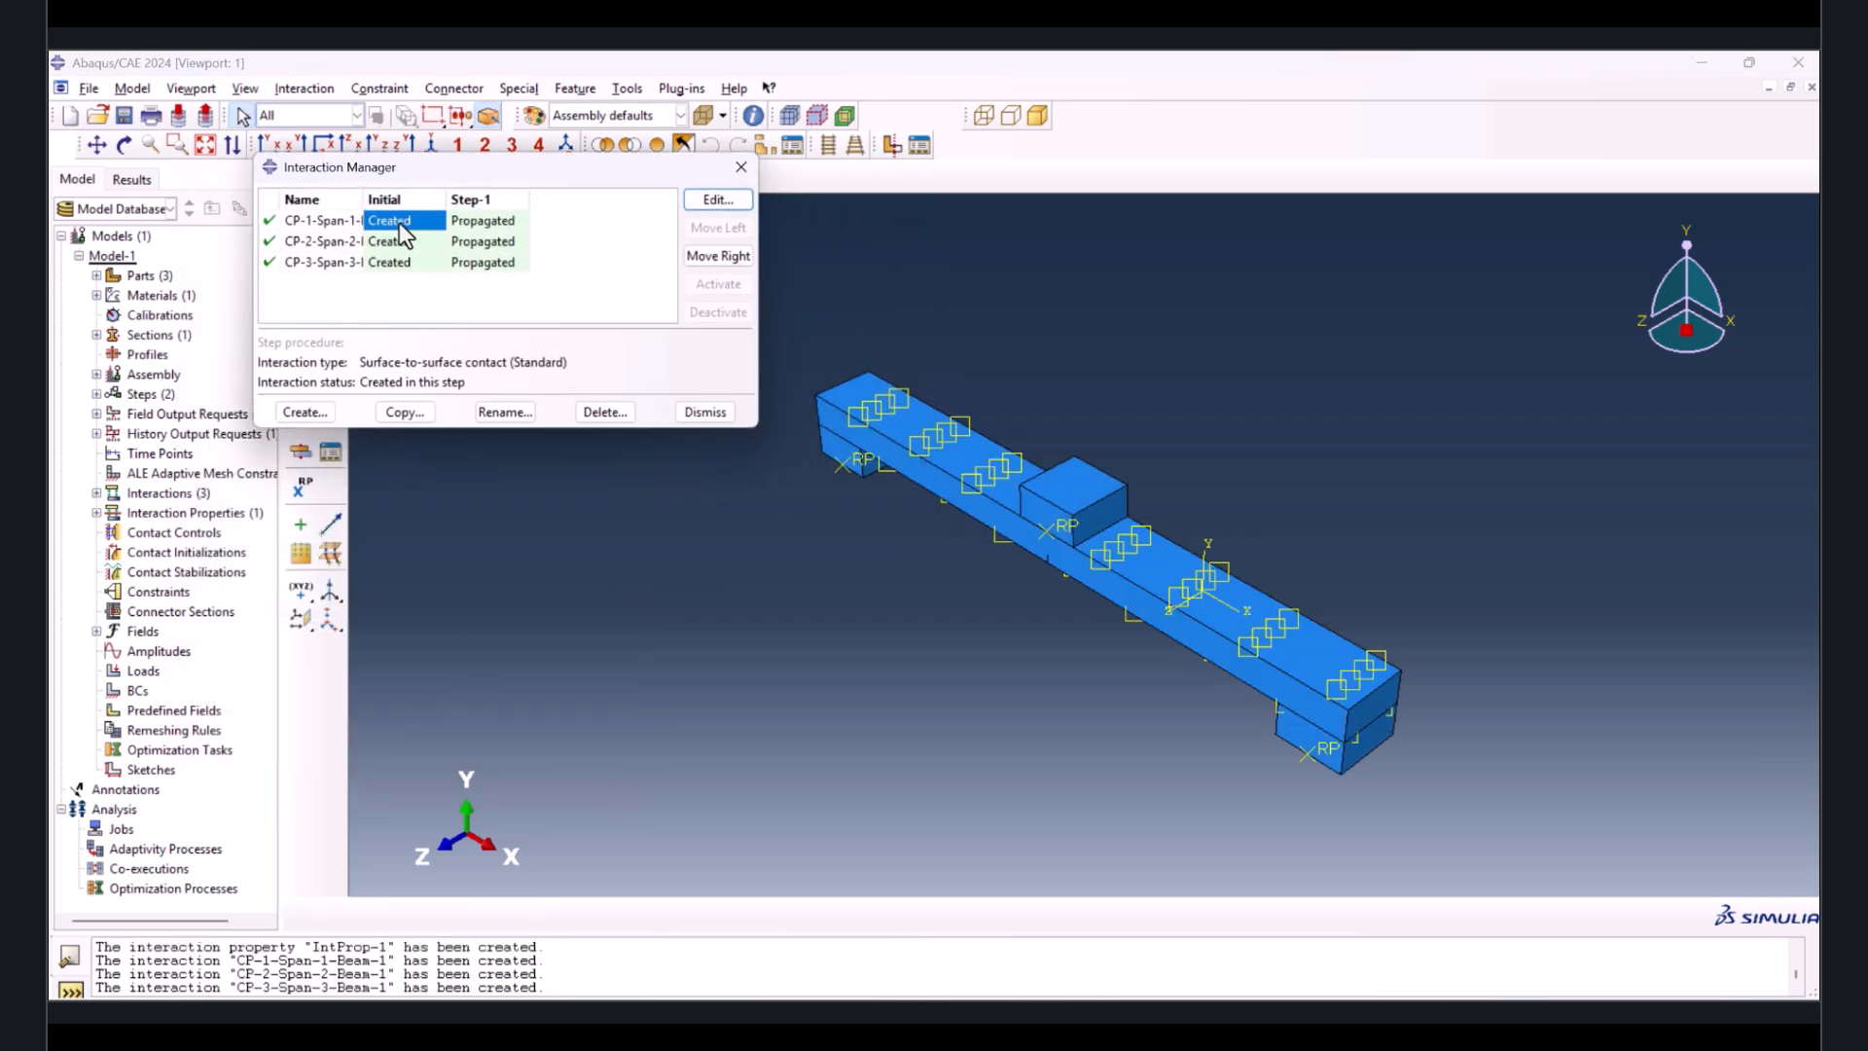
click(717, 198)
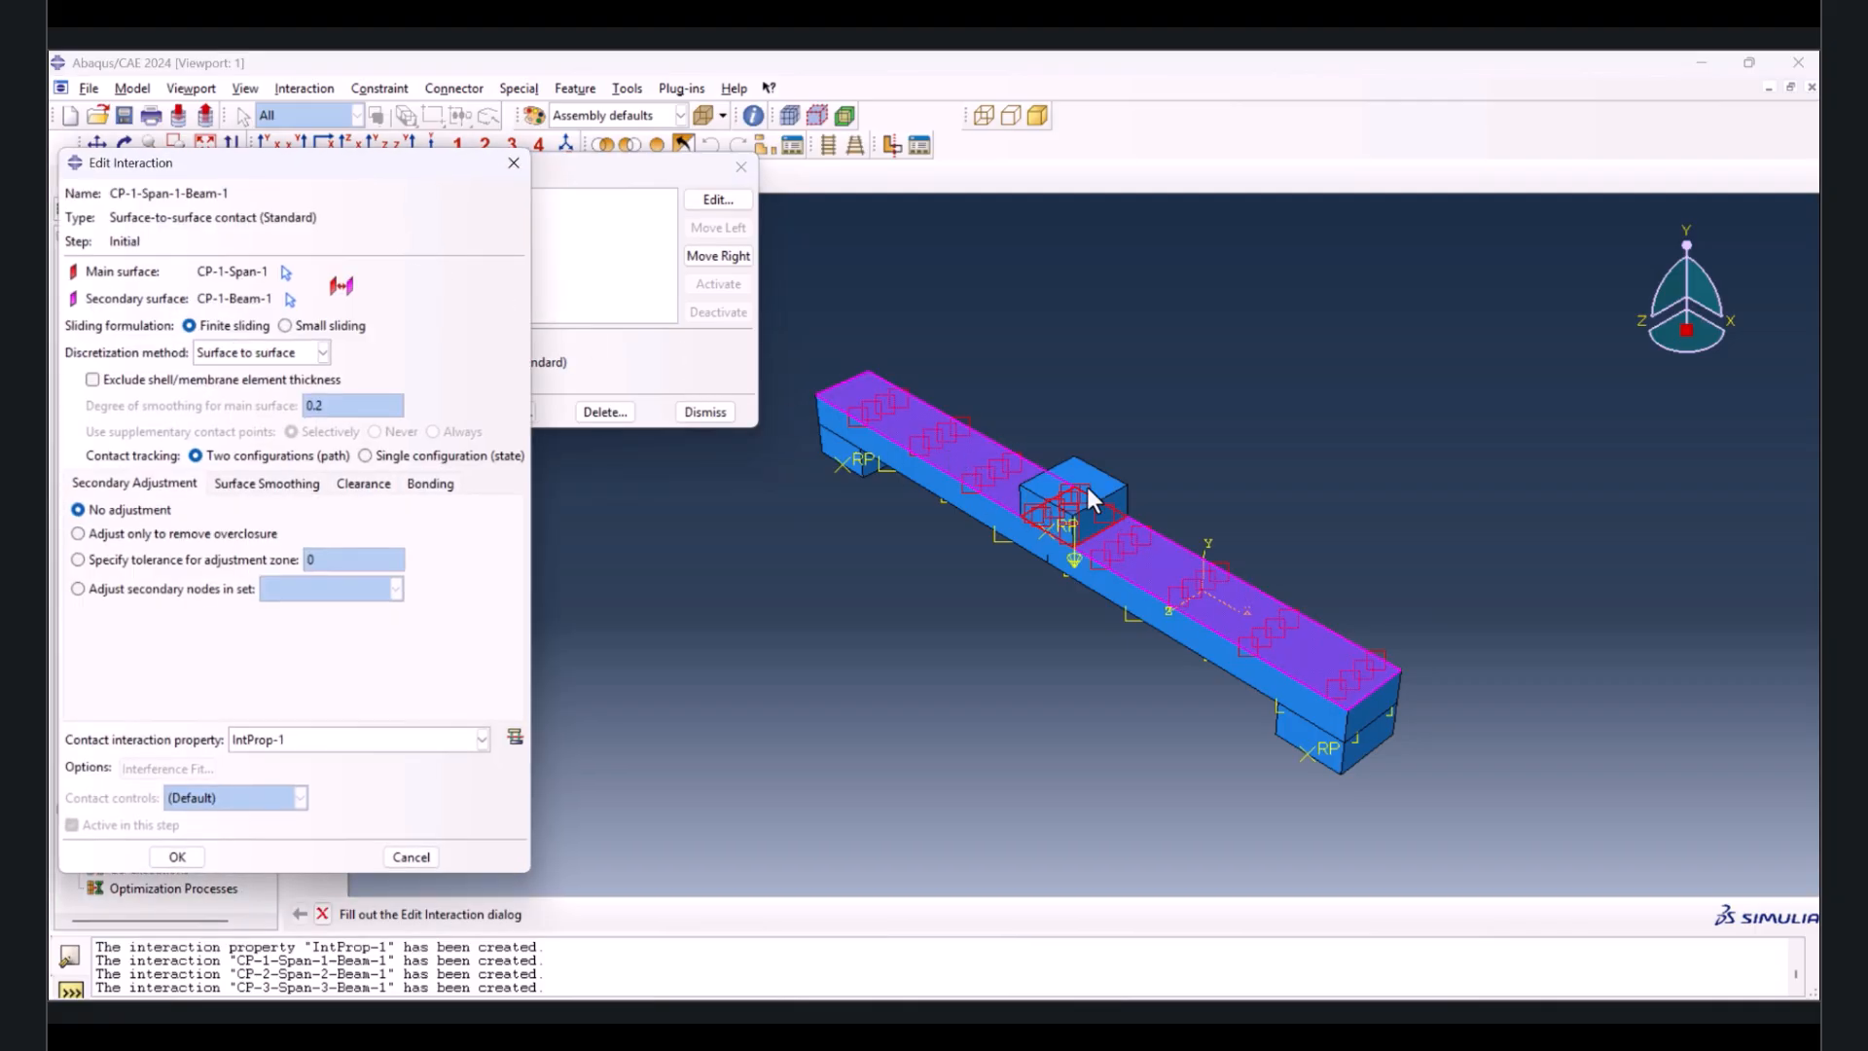
click(513, 164)
double_click(412, 236)
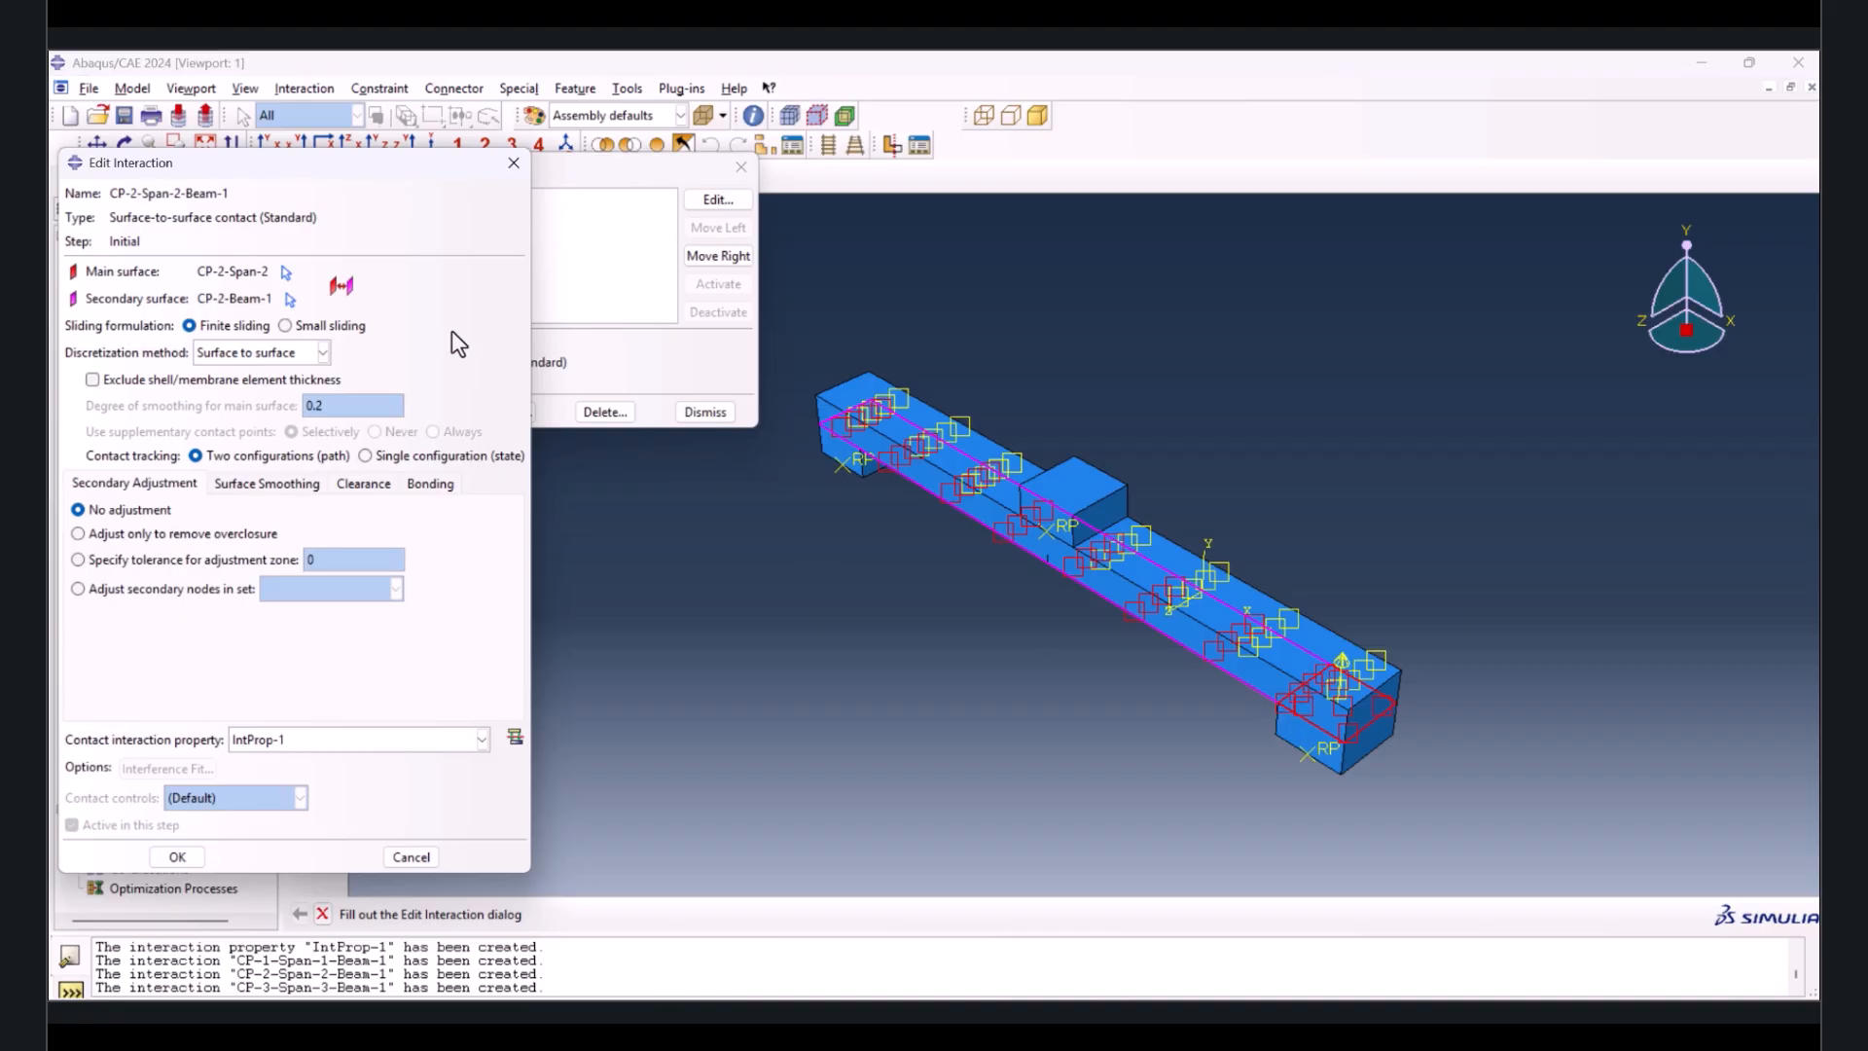
click(512, 166)
double_click(406, 260)
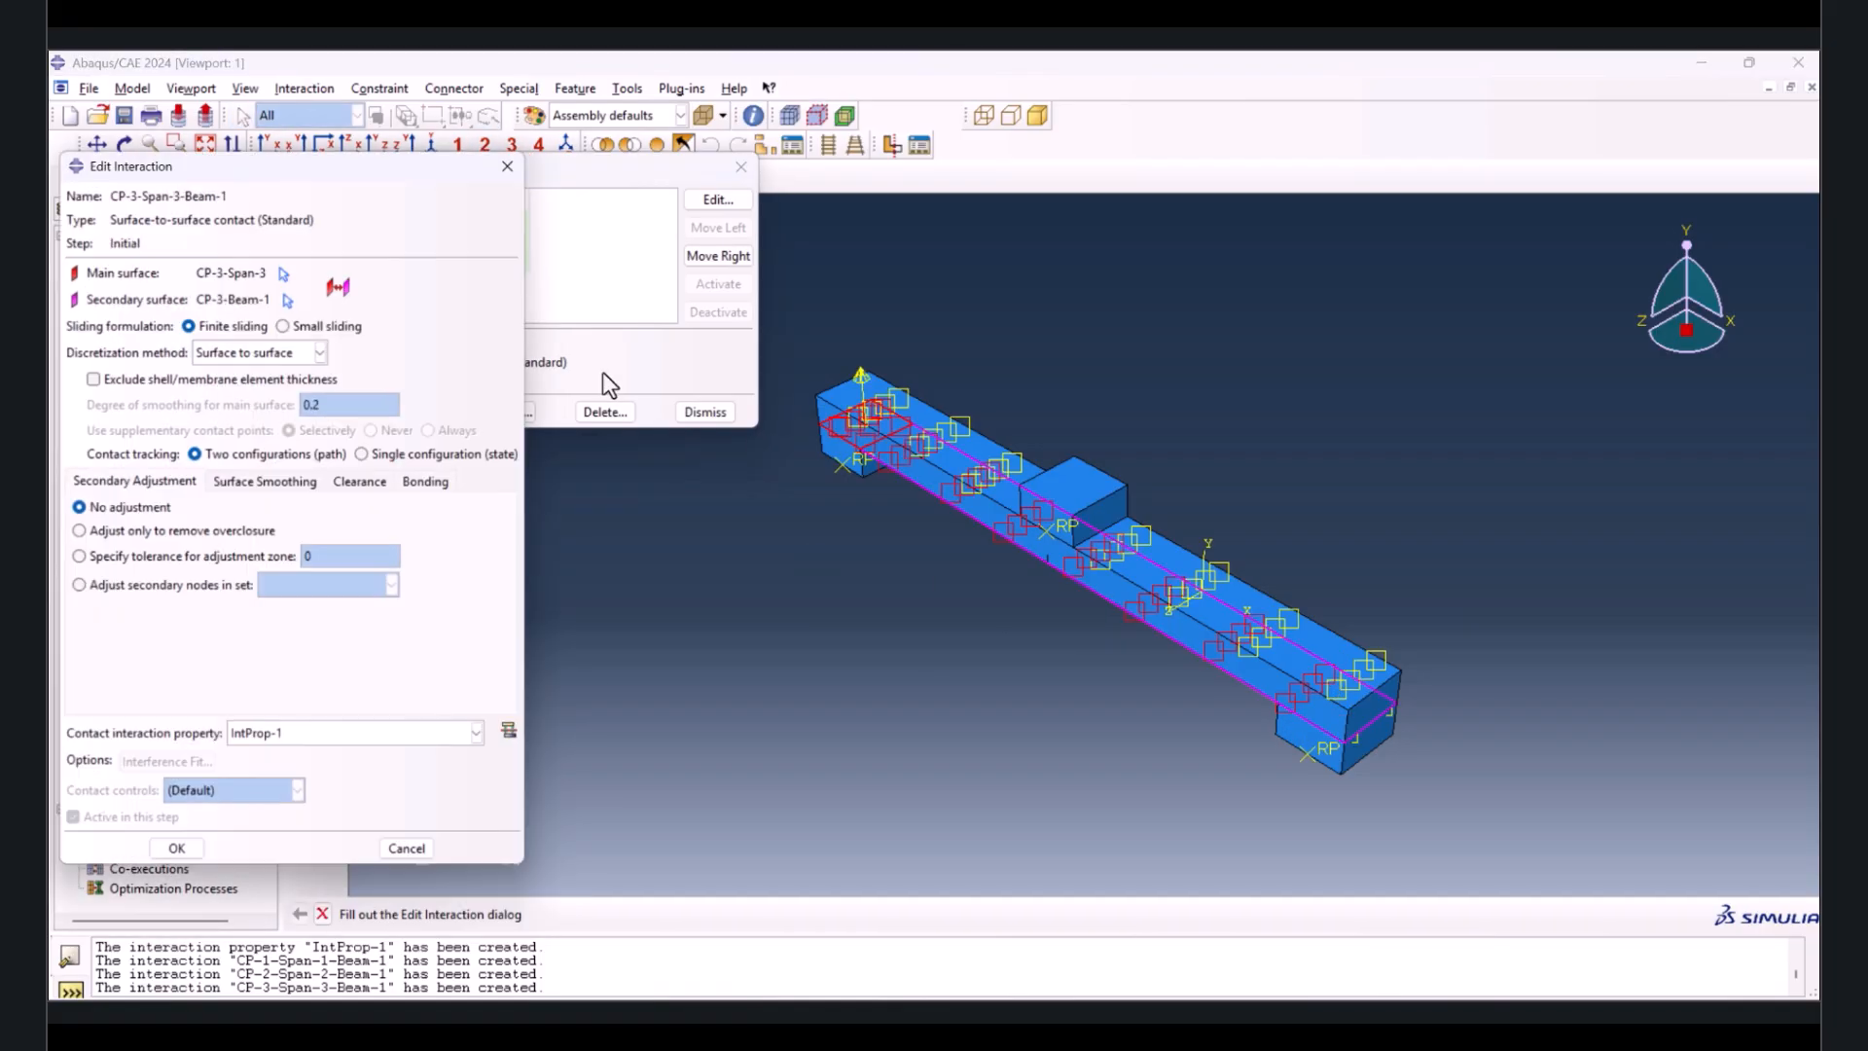
click(509, 164)
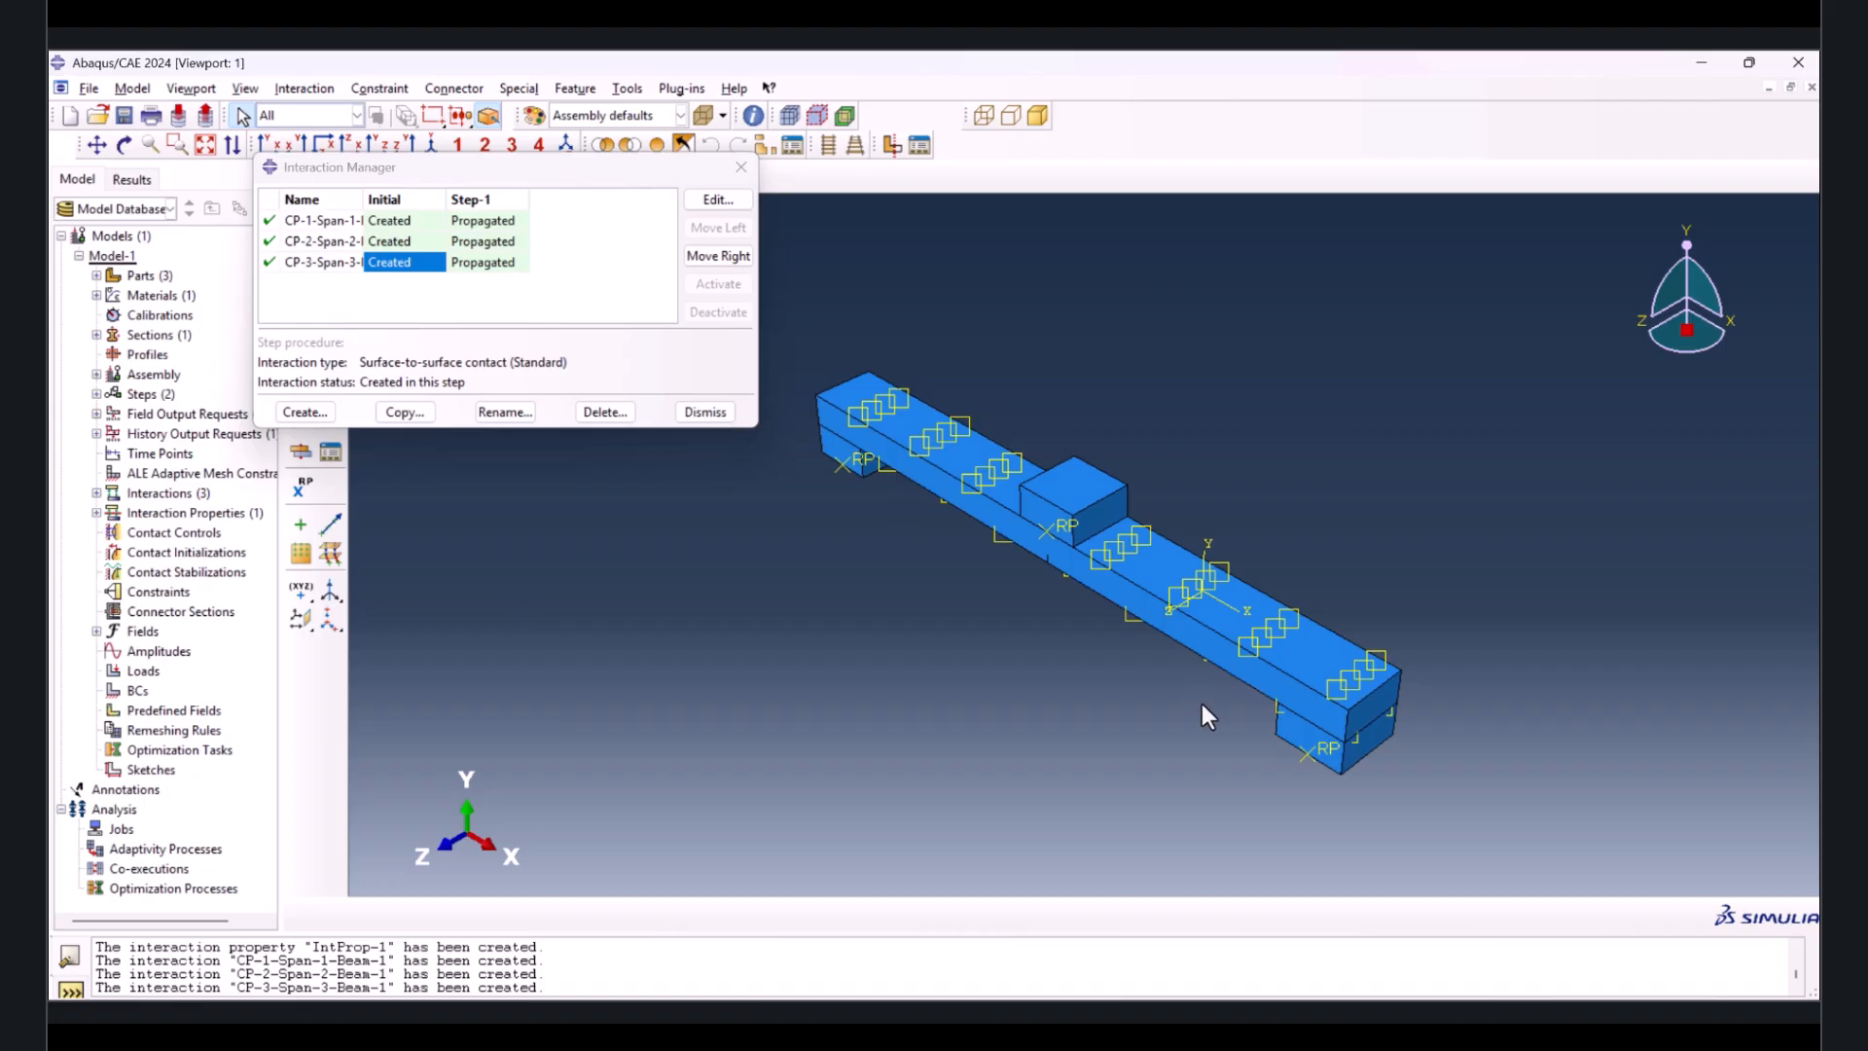
key(Up)
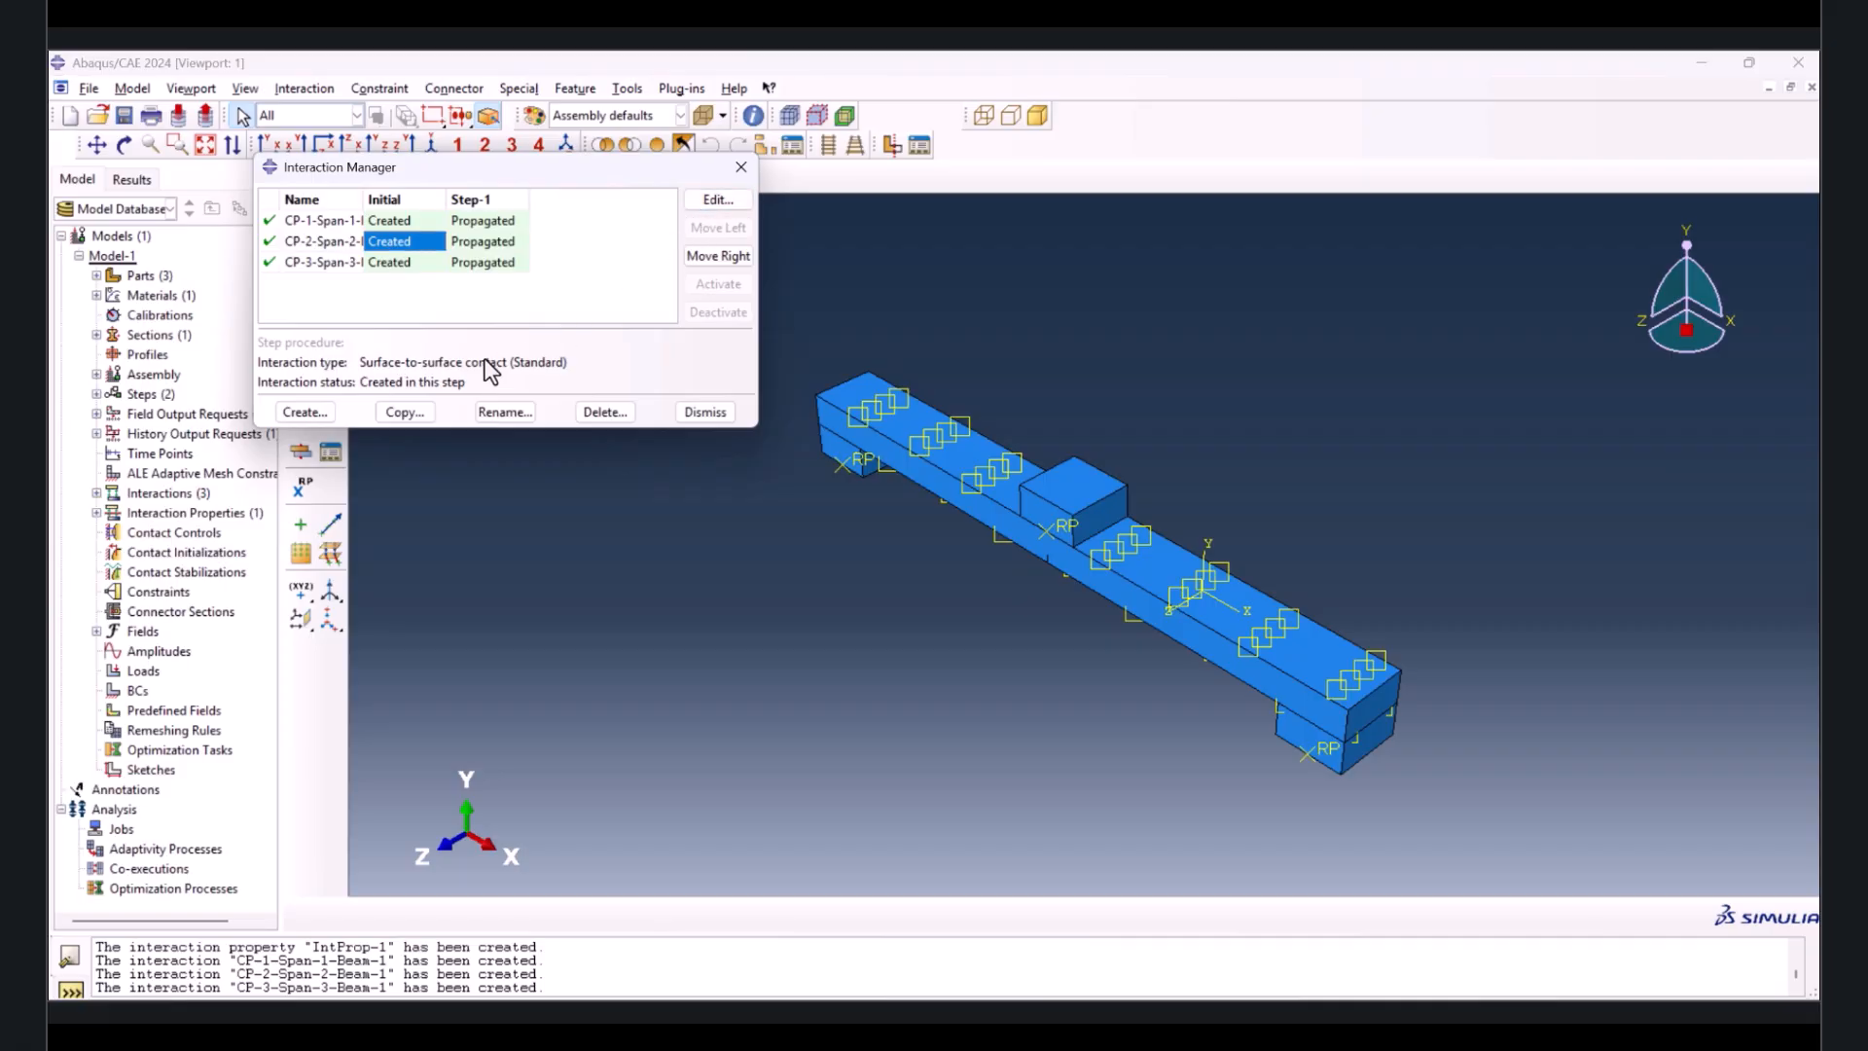
- Create an XFEM crack named Crack-1 and pick the whole beam instance as its crack domain
drag(686, 178, 714, 326)
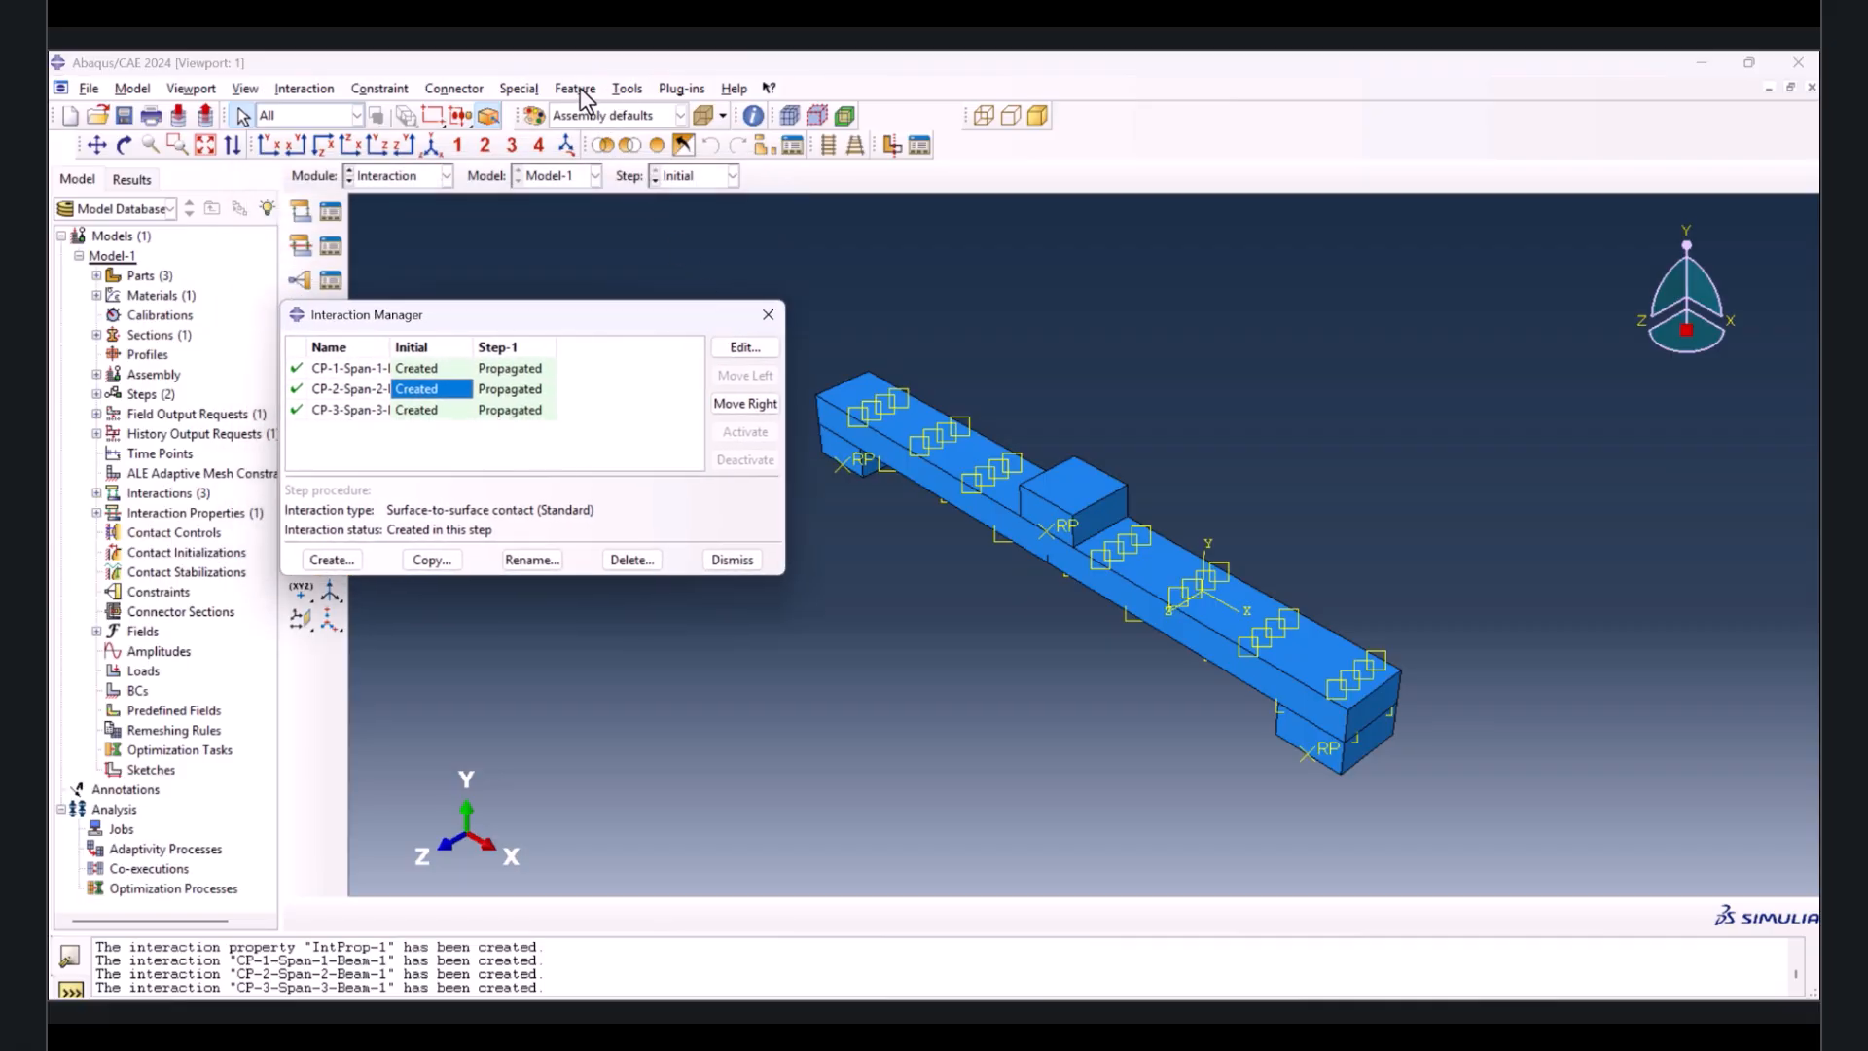
click(520, 89)
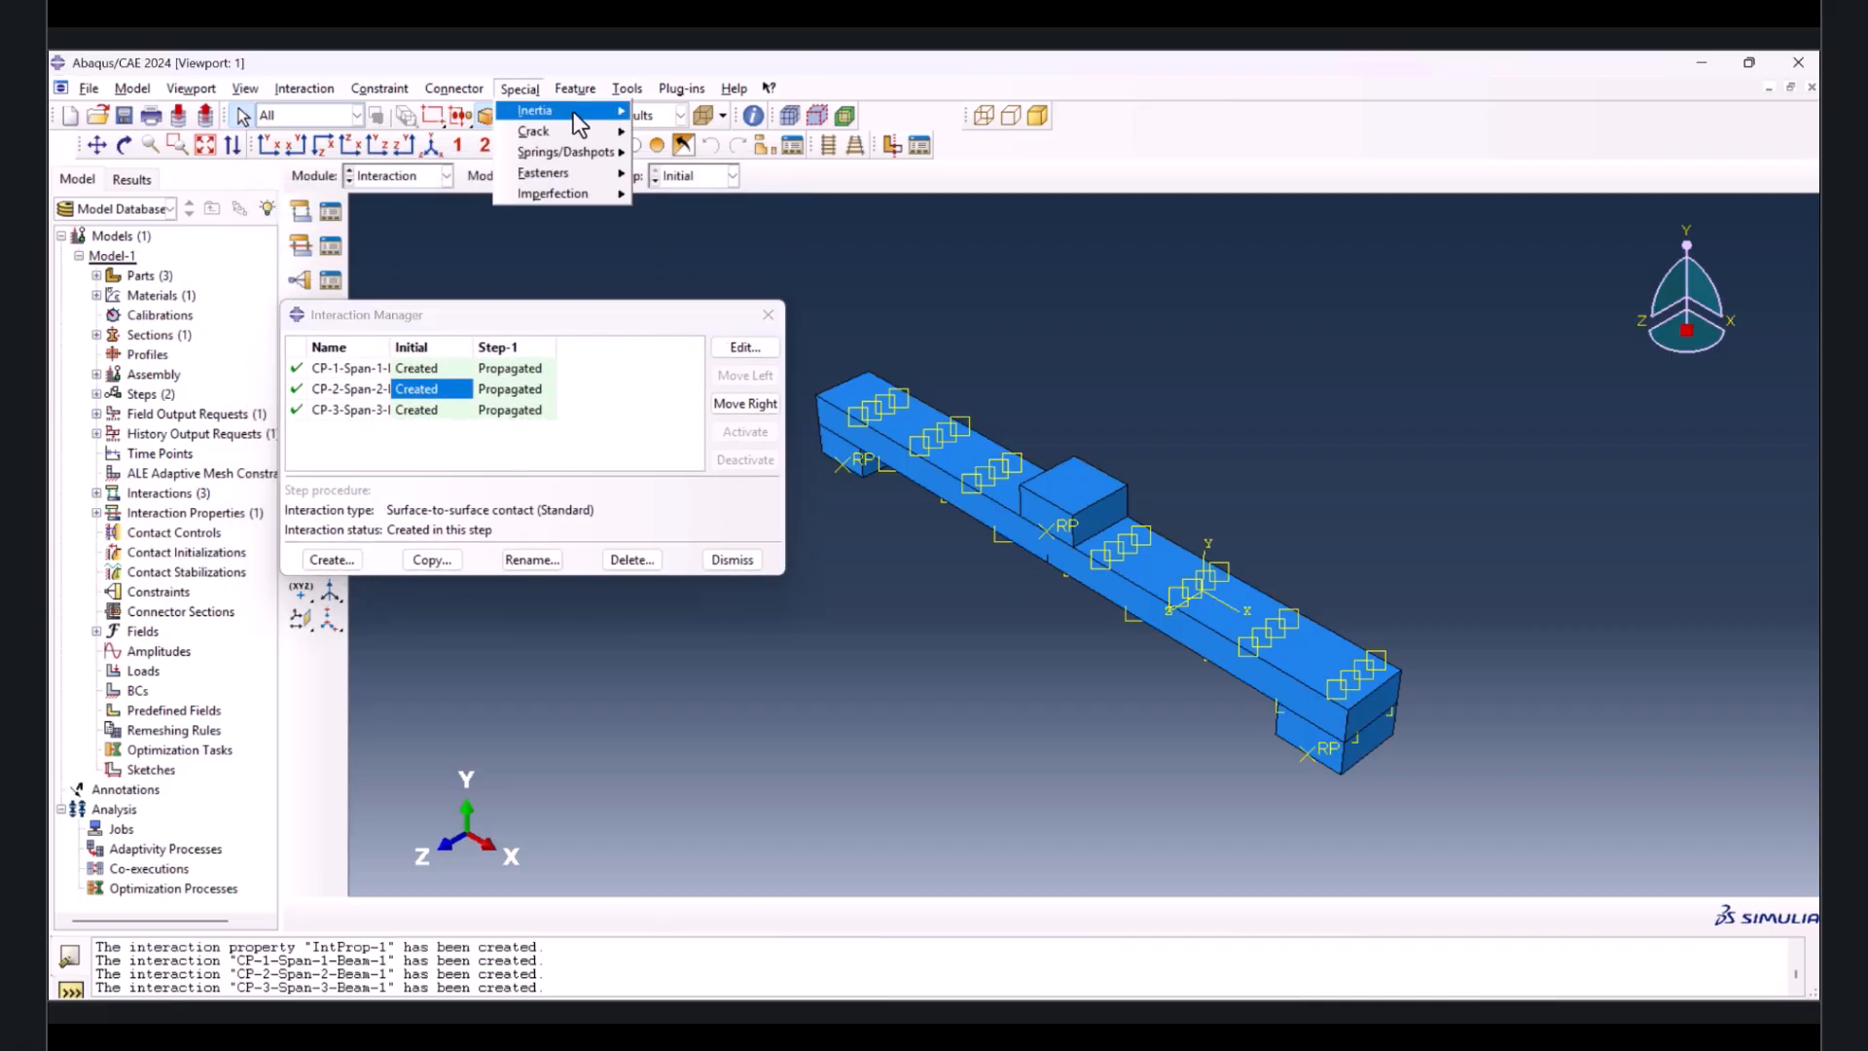
mouse_move(588, 132)
click(681, 188)
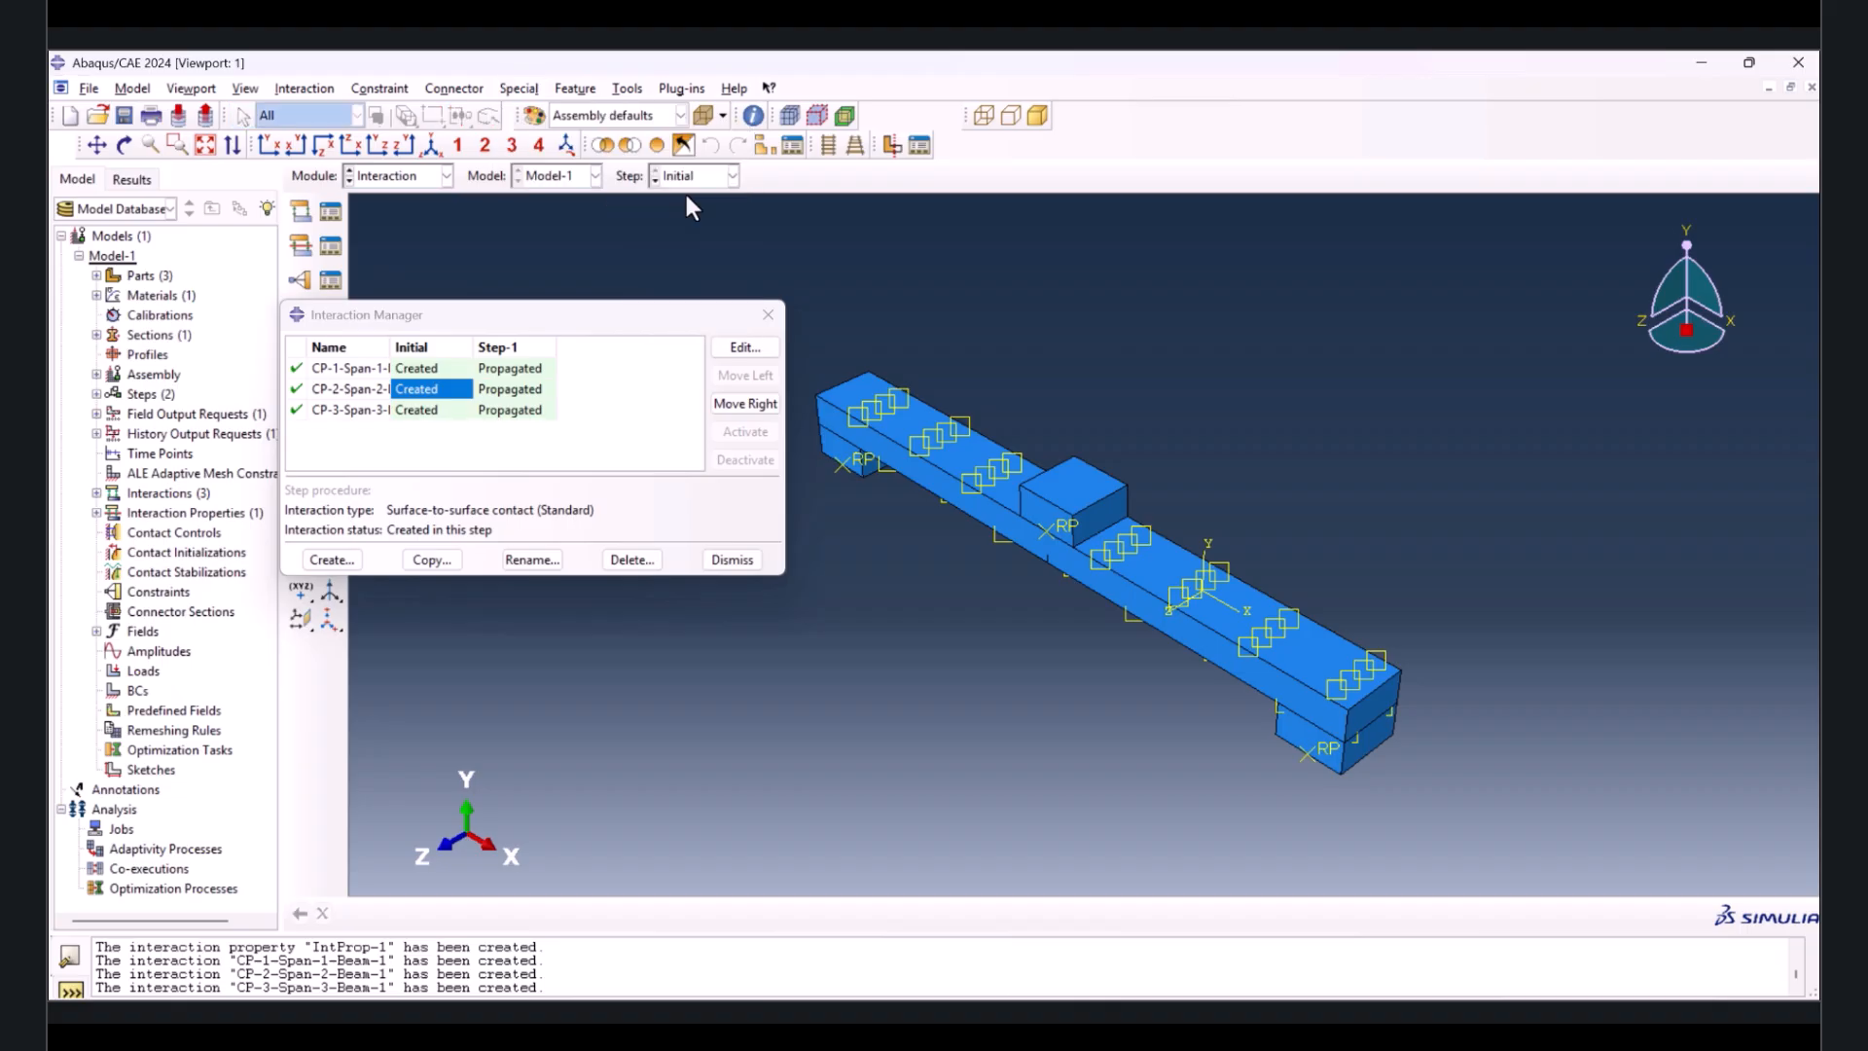
click(95, 368)
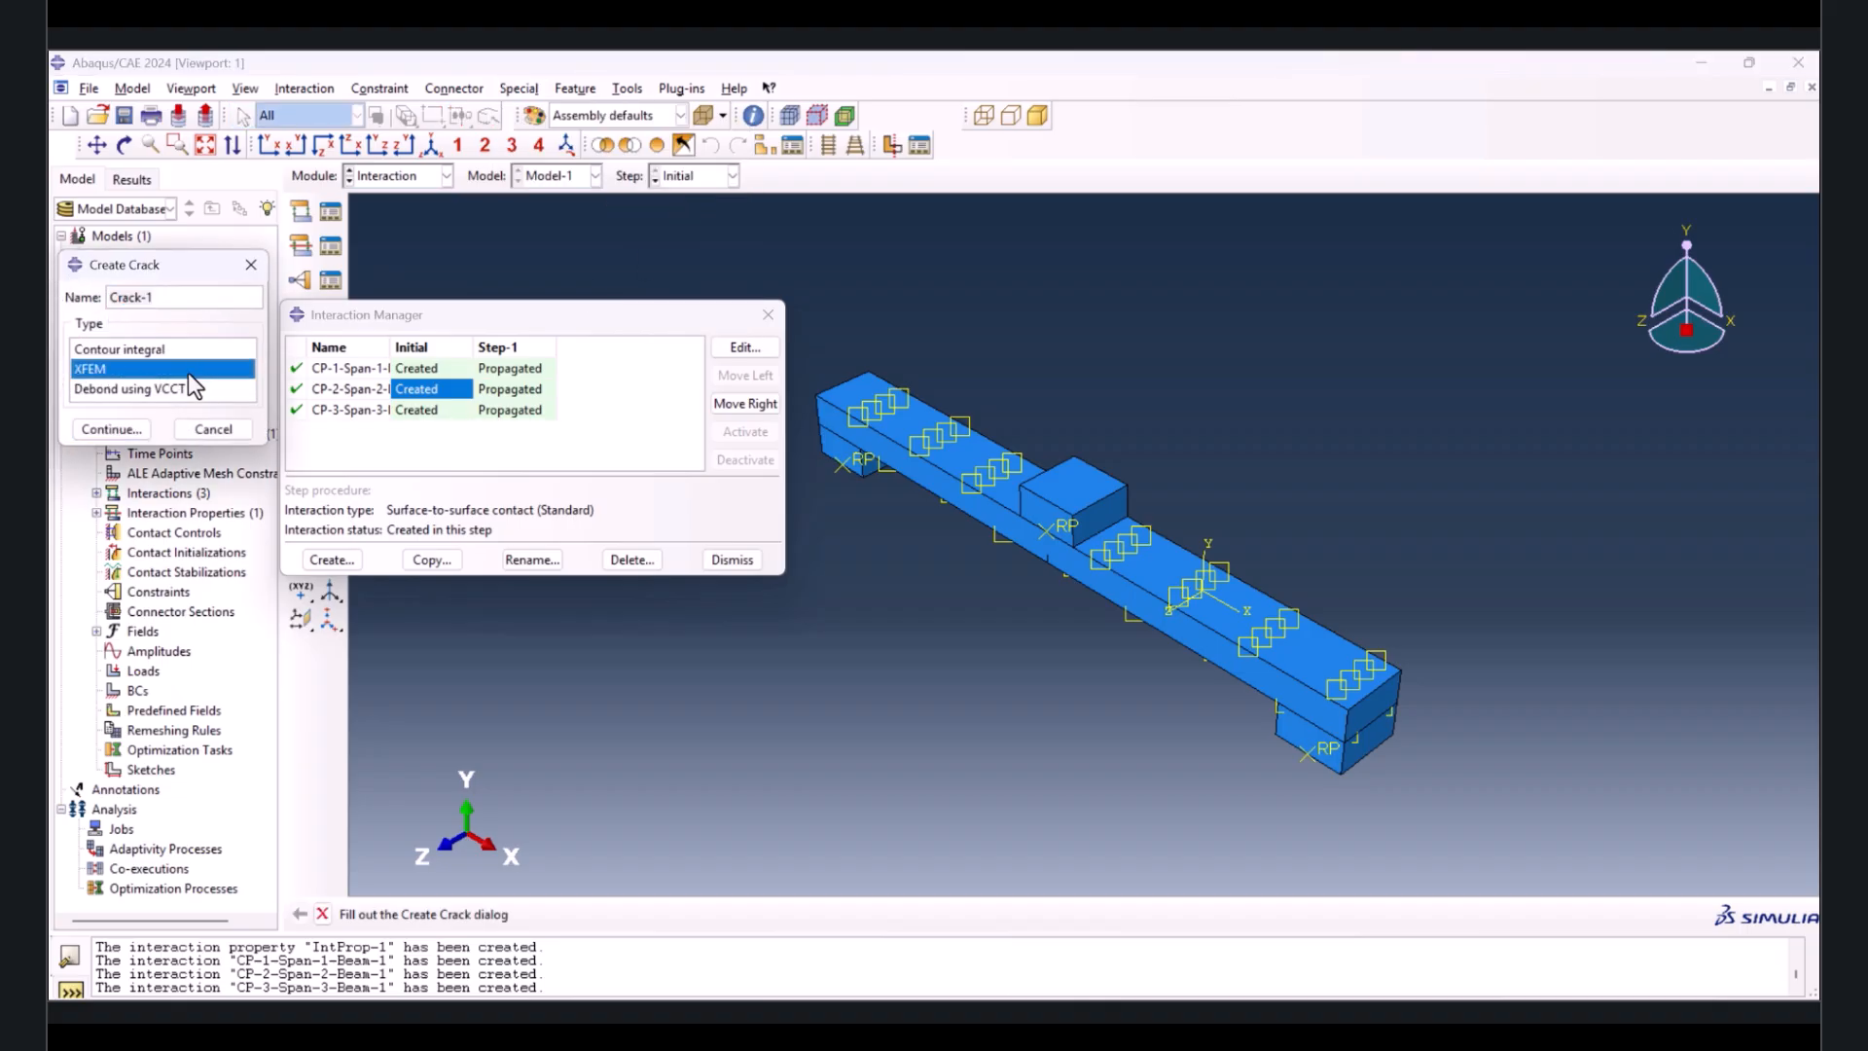
click(125, 428)
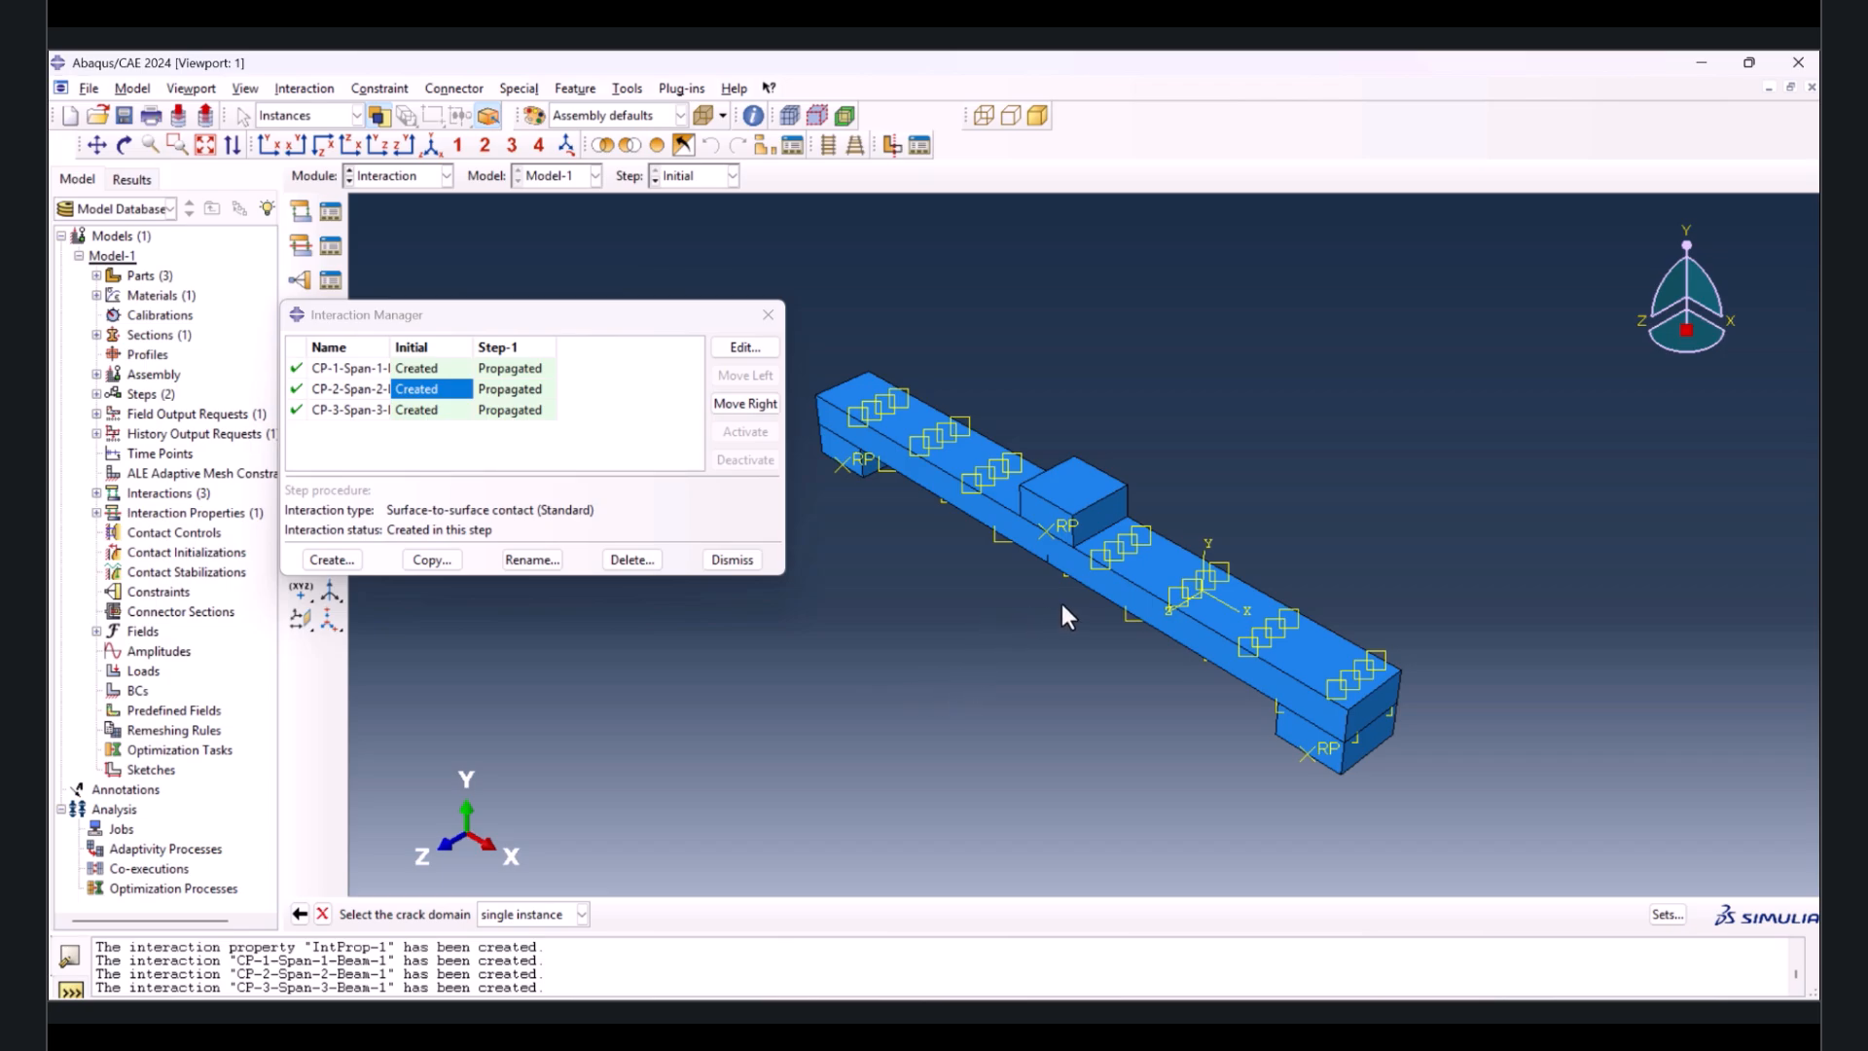
click(1084, 578)
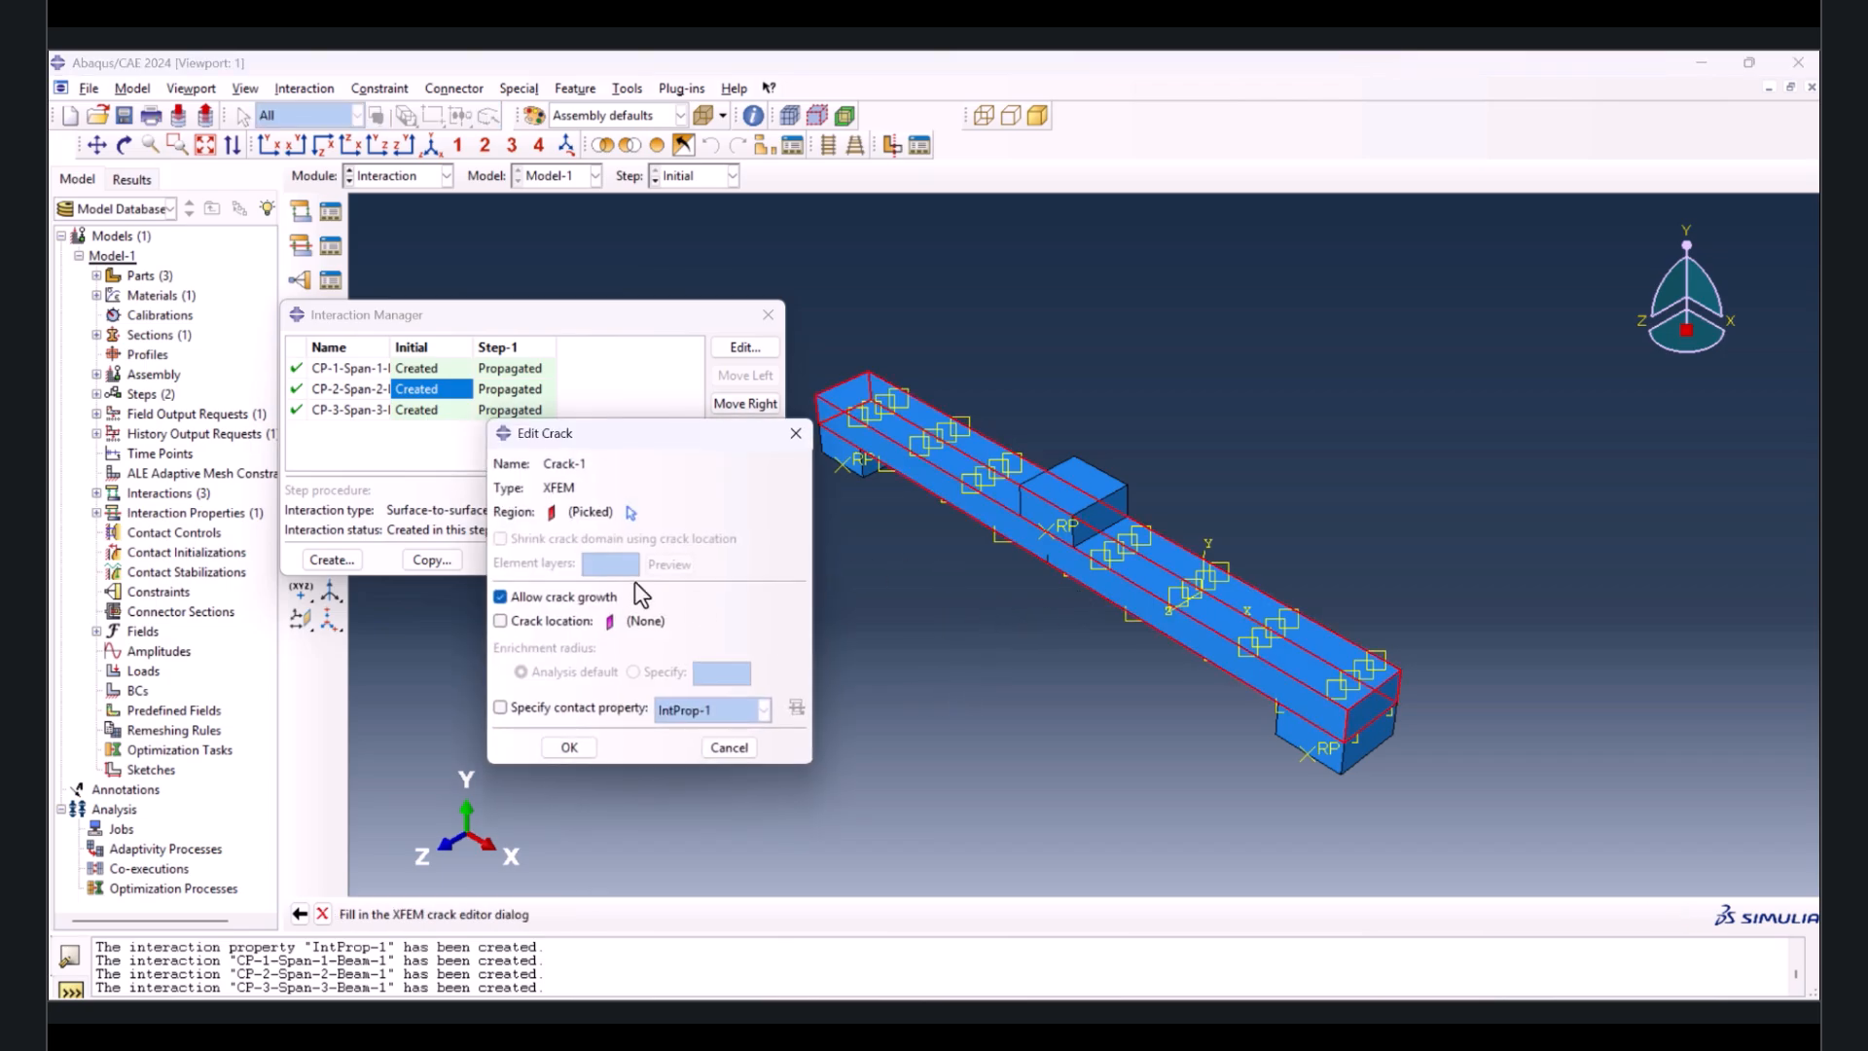
- Specify the crack location using the small crack plane at the beam's midspan, keeping crack growth allowed, and save the crack
click(512, 623)
click(683, 620)
scroll(1060, 554, down, 5)
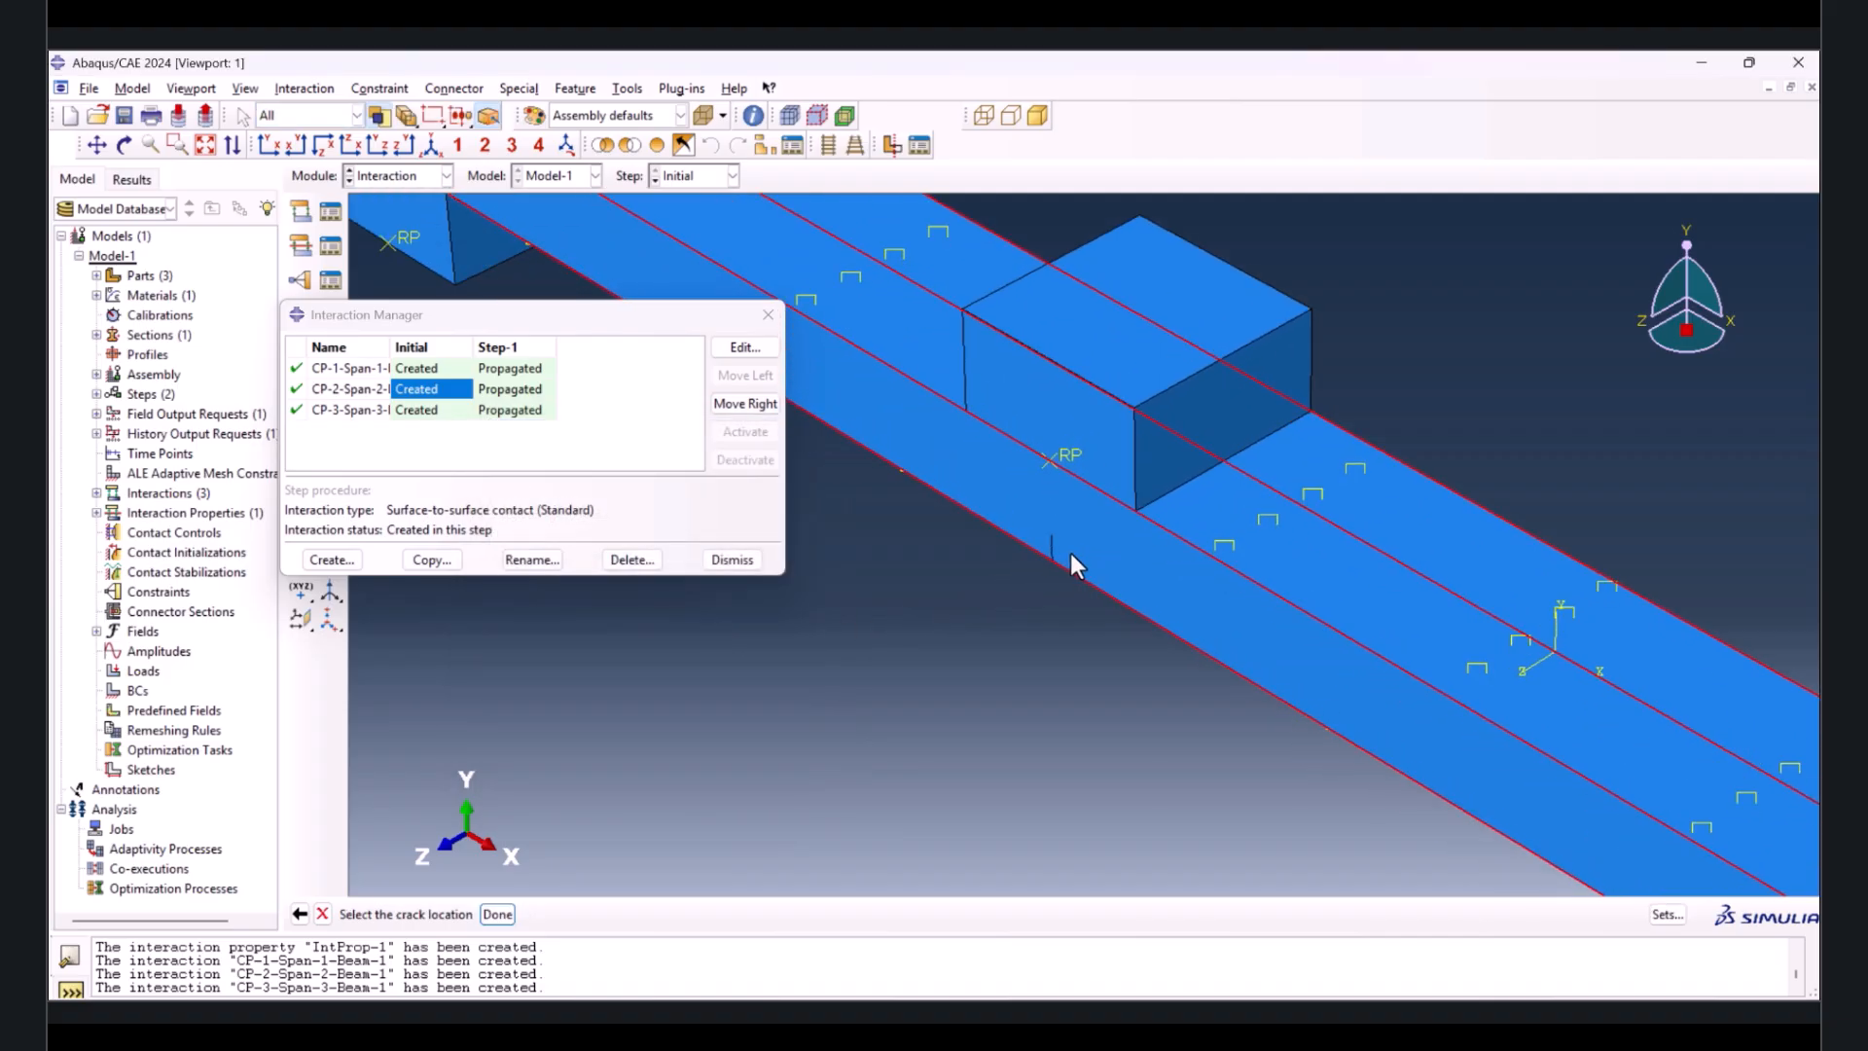
click(1051, 546)
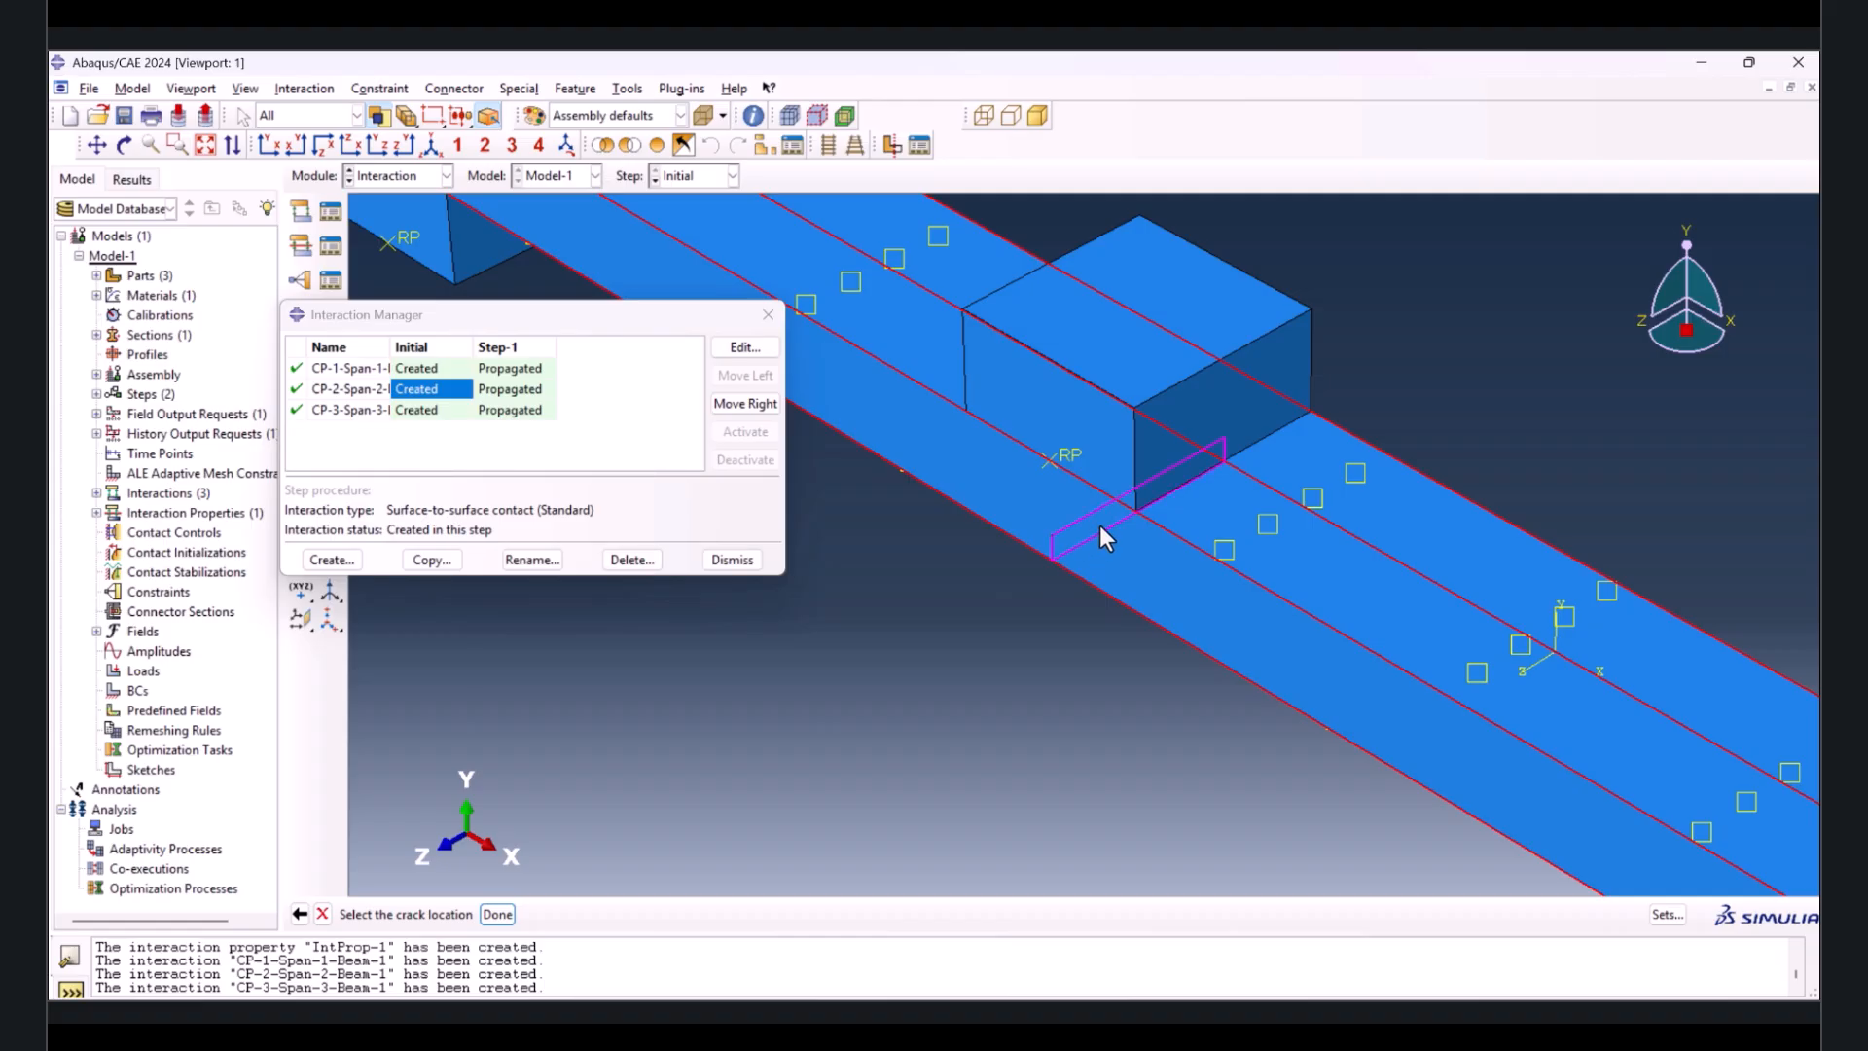
click(497, 913)
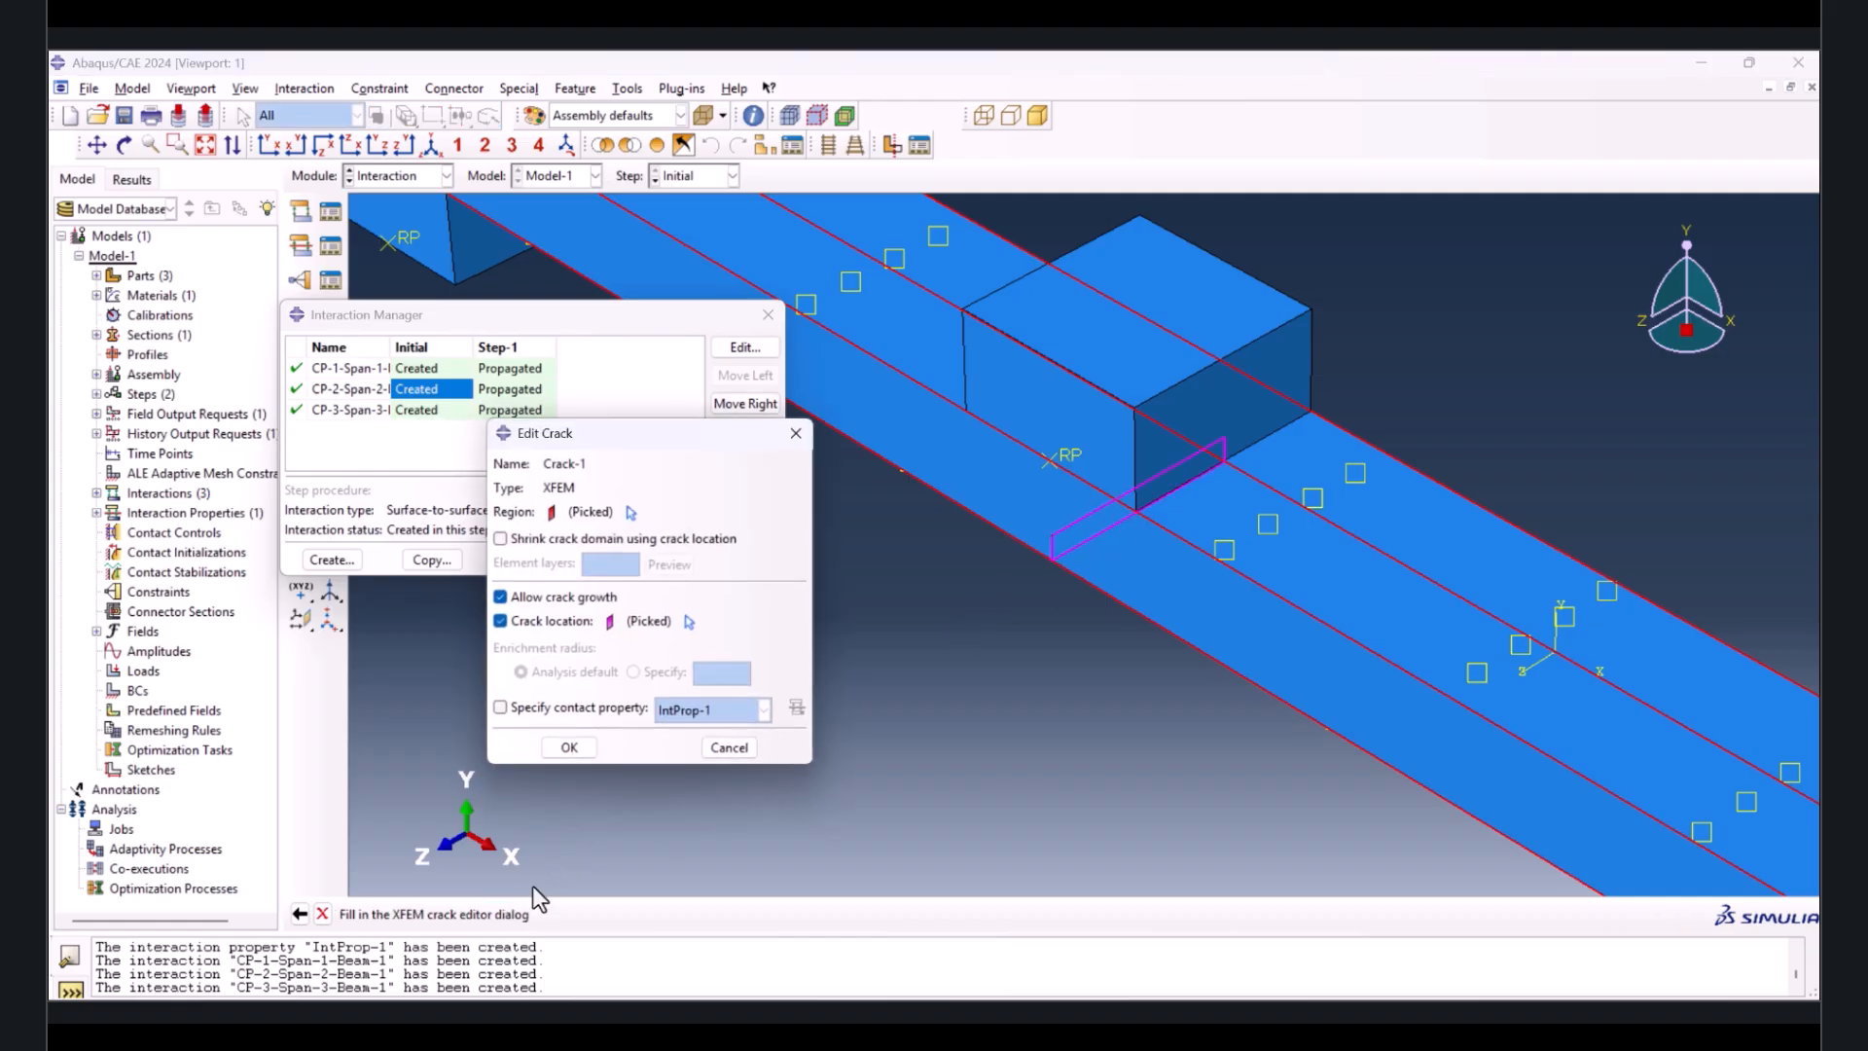
click(570, 747)
scroll(769, 641, up, 5)
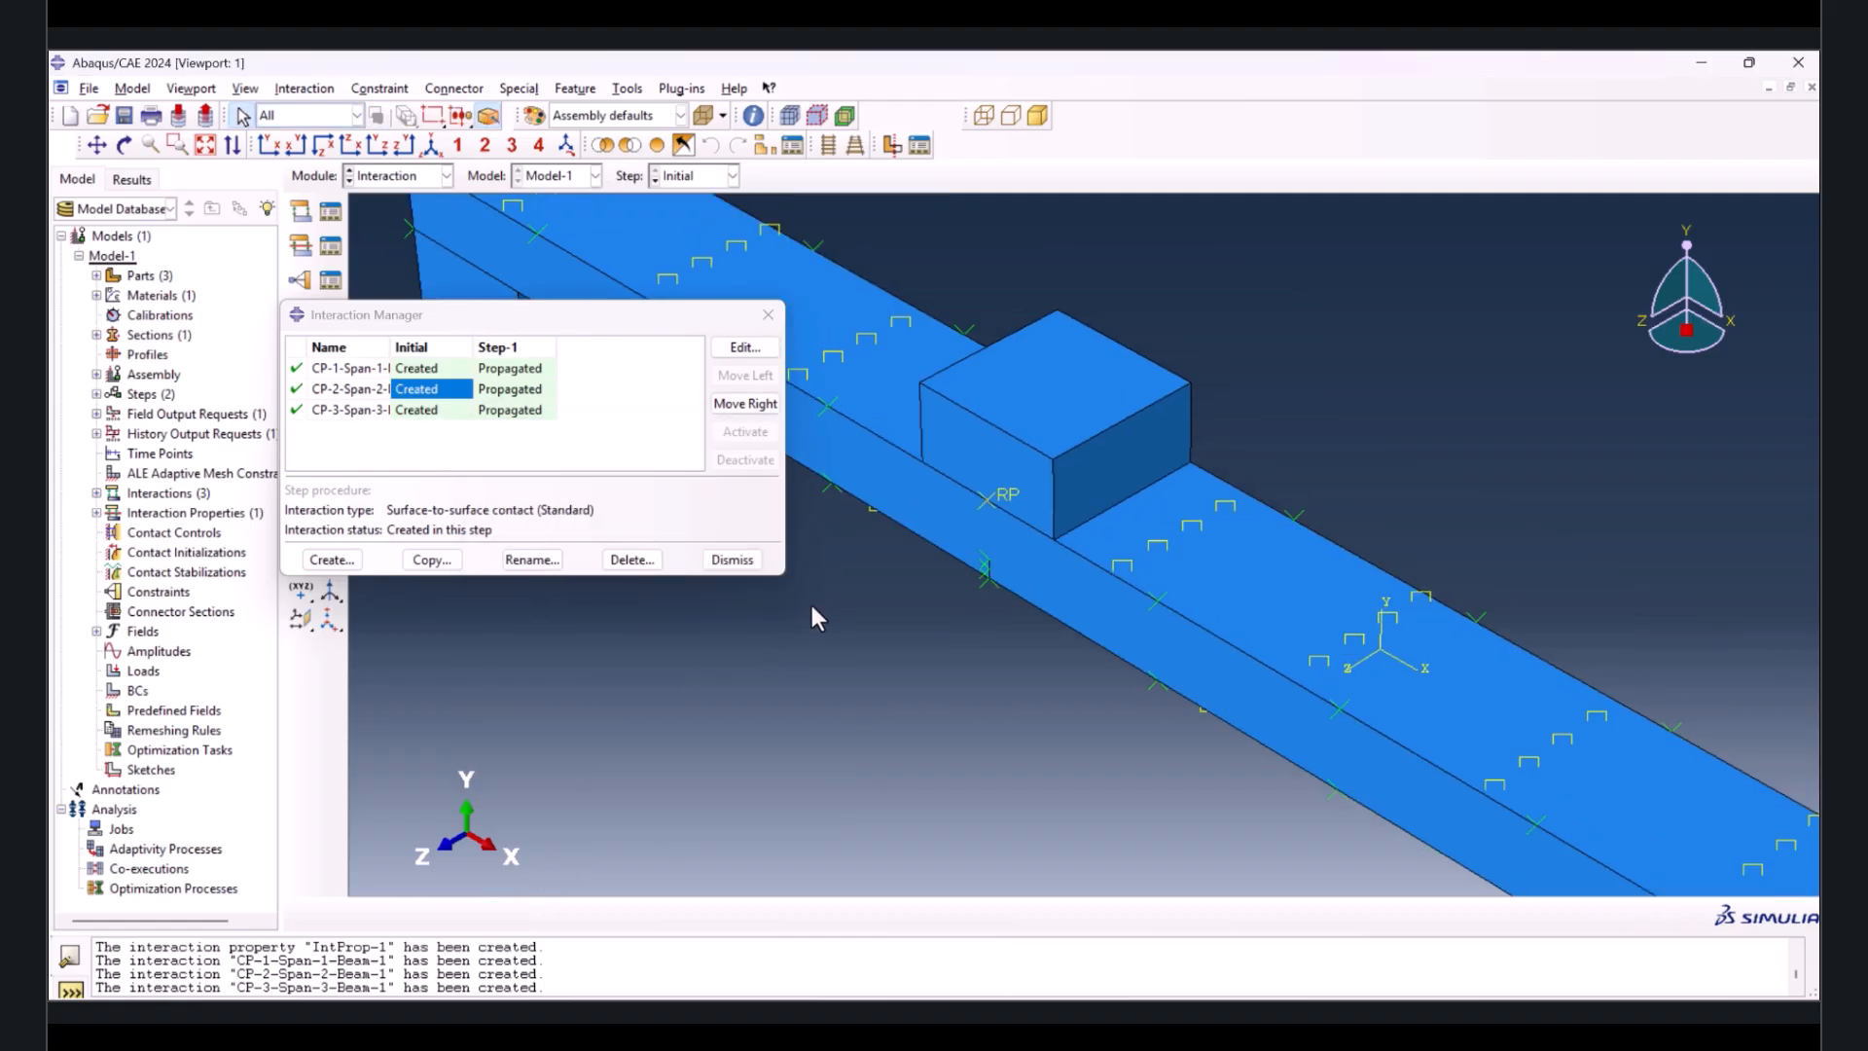
scroll(1034, 515, up, 3)
scroll(1293, 502, up, 2)
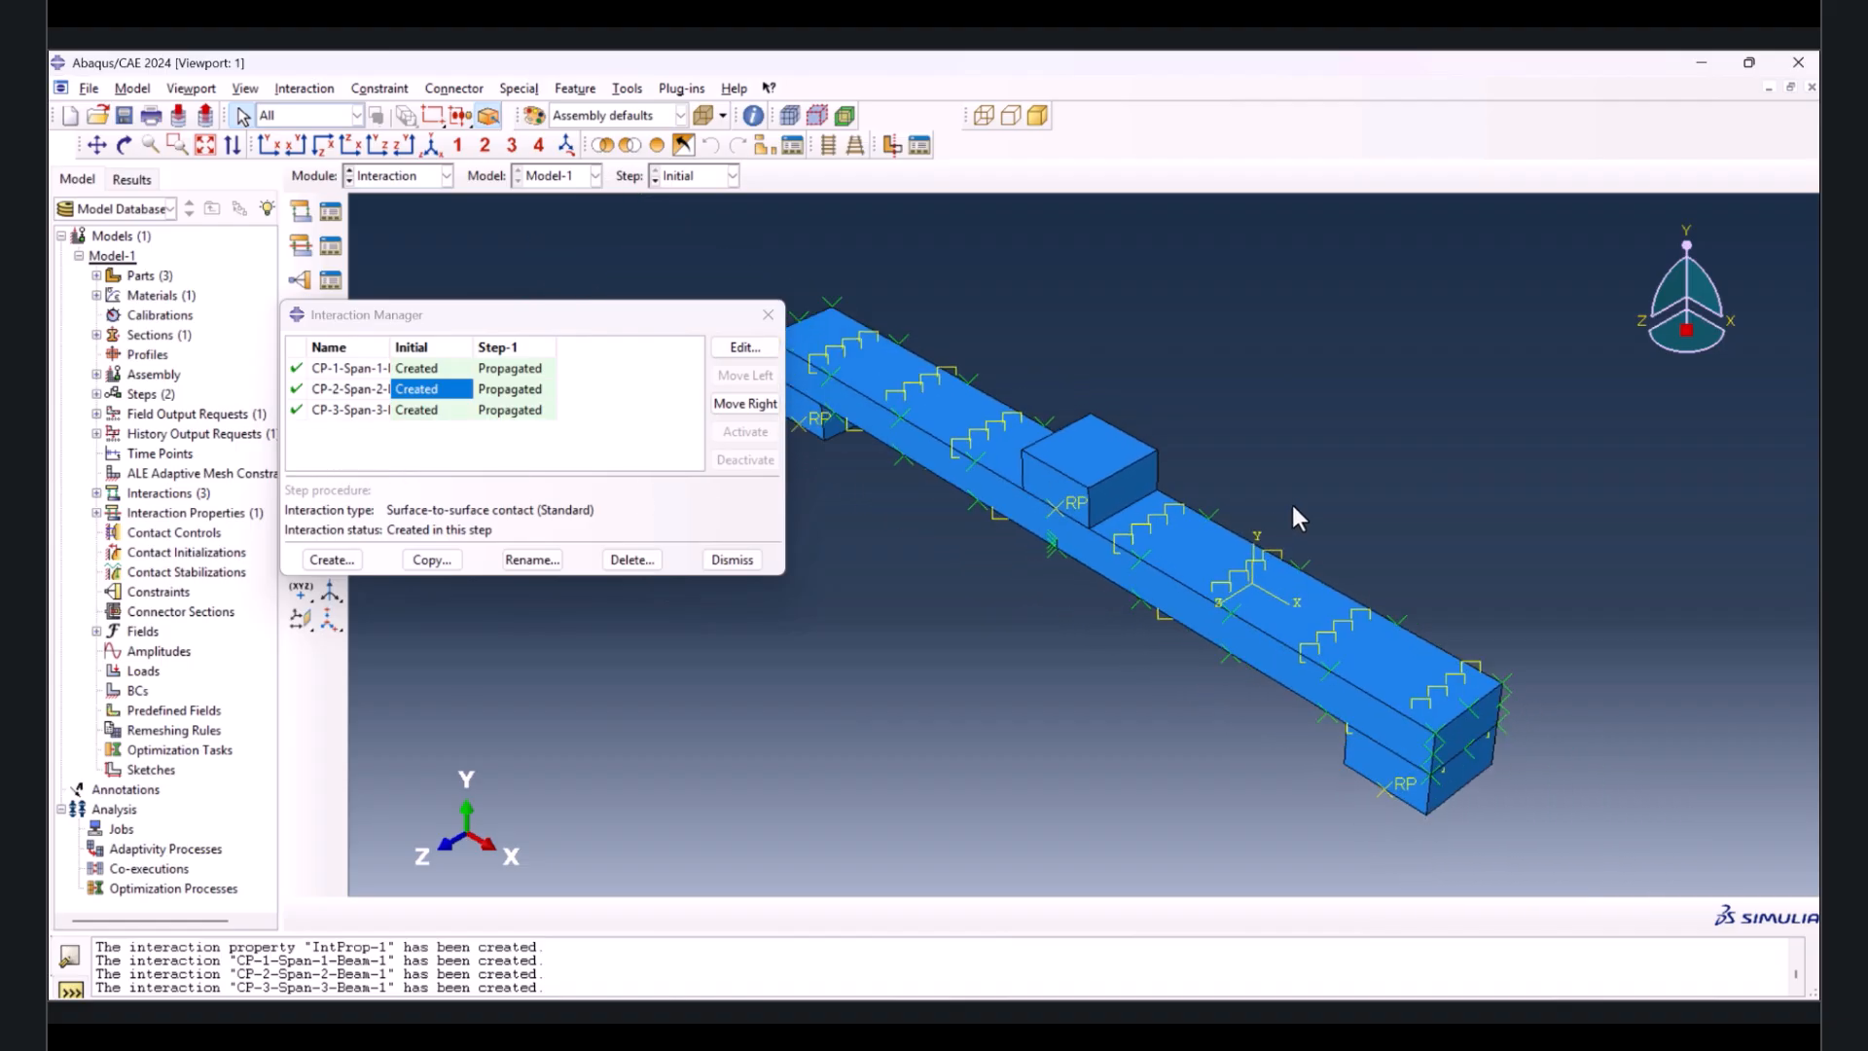
- Create an XFEM crack growth interaction in the Initial step for Crack-1, and check that crack growth is allowed
click(331, 559)
click(130, 444)
click(125, 467)
click(97, 619)
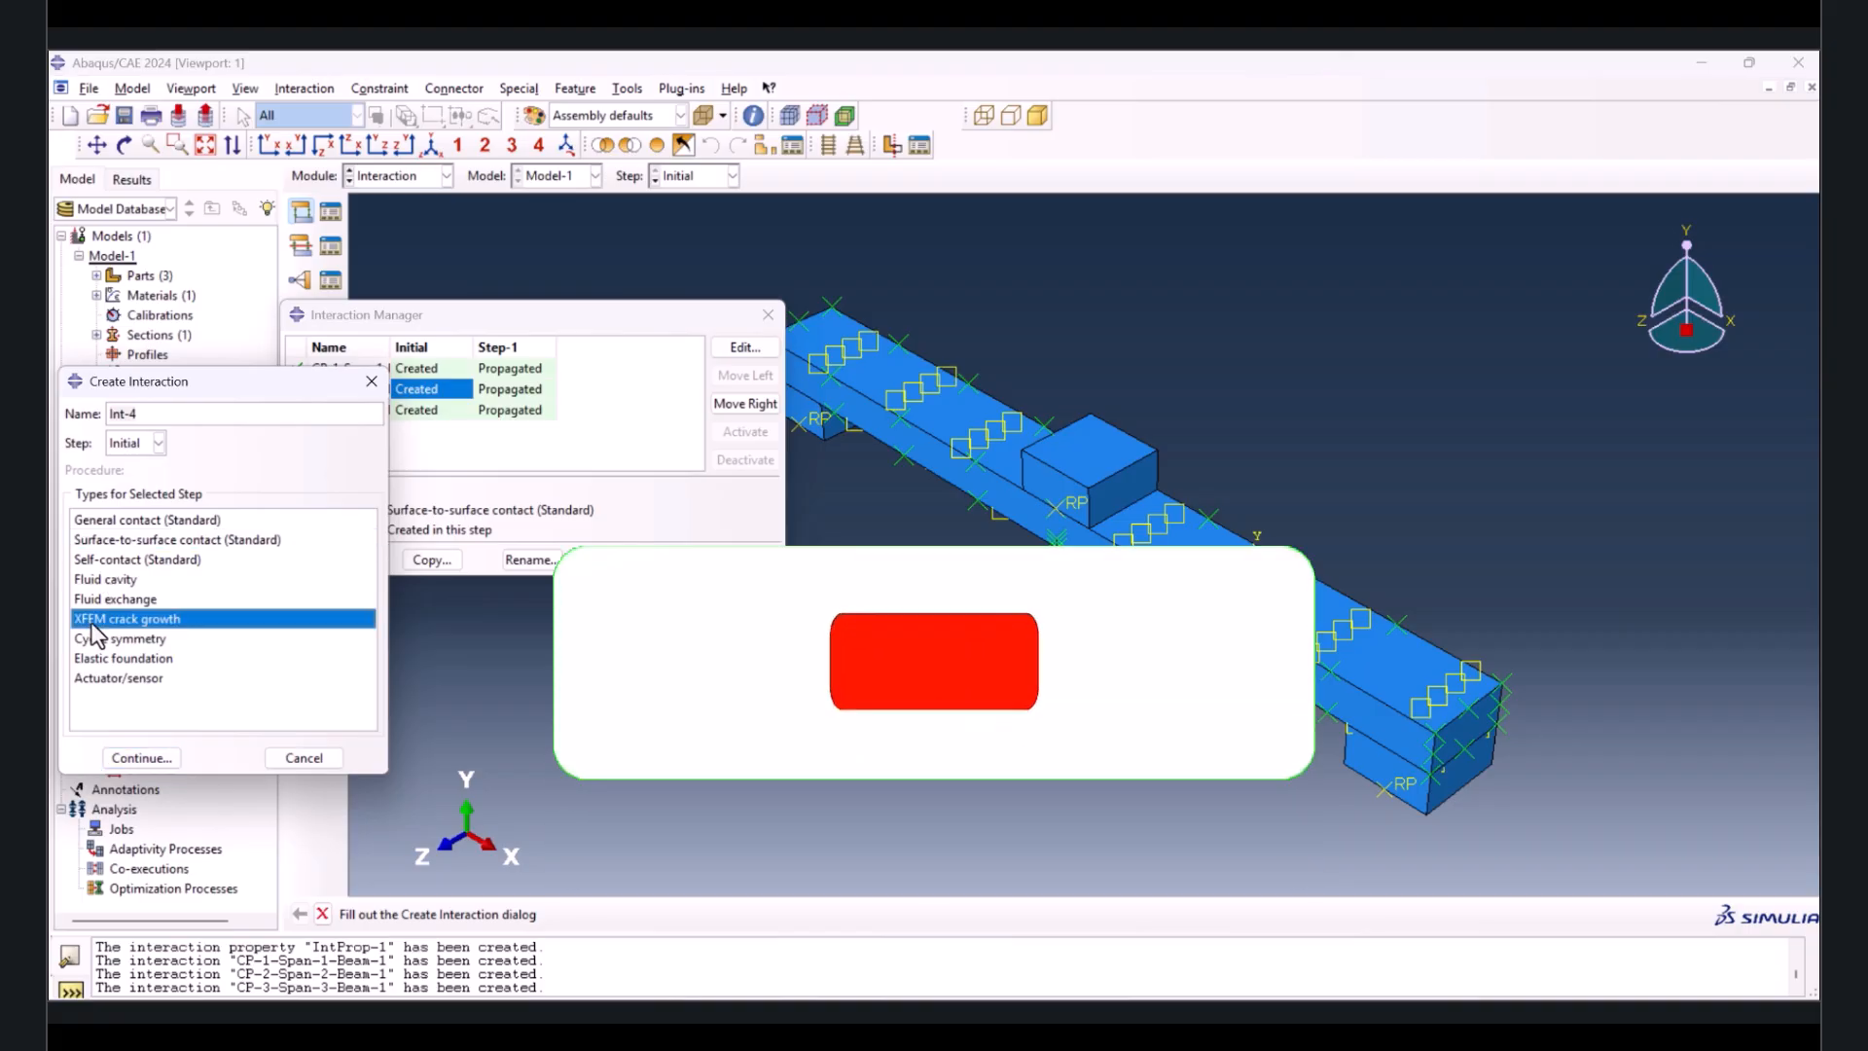
click(148, 757)
click(214, 272)
click(145, 294)
click(116, 334)
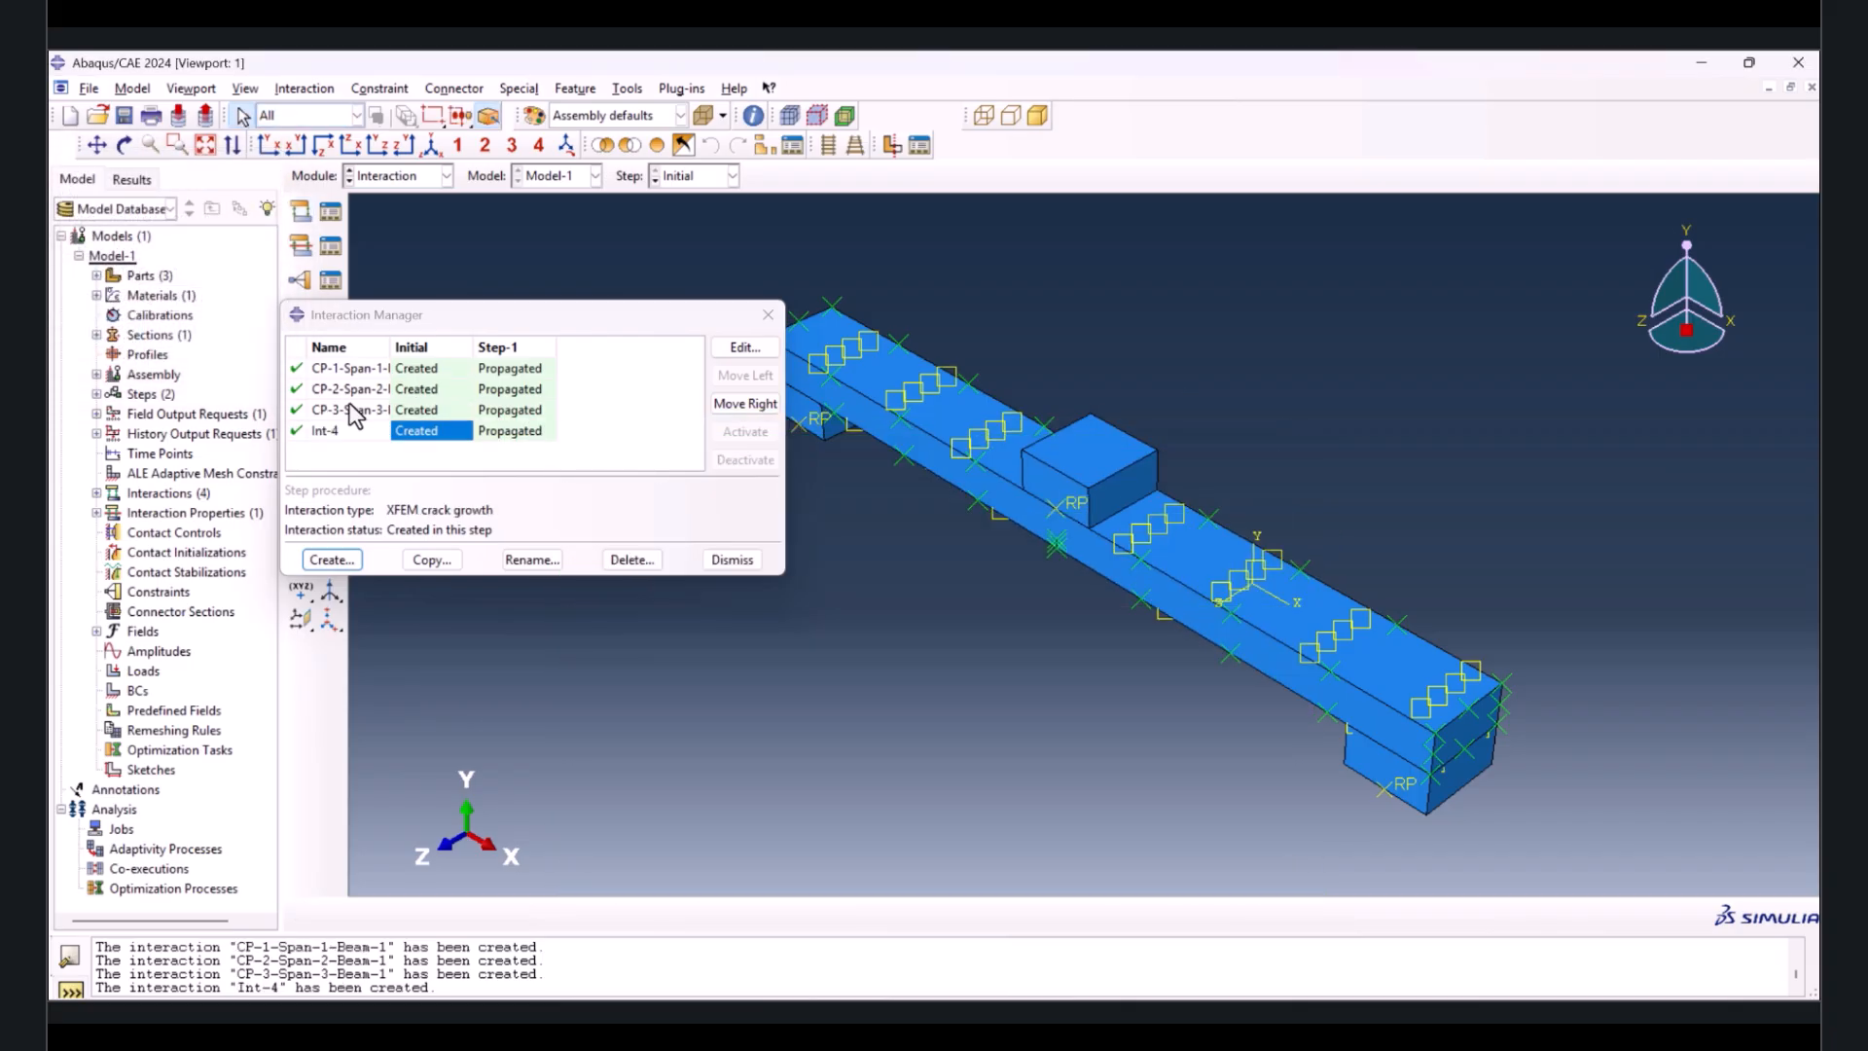
double_click(422, 433)
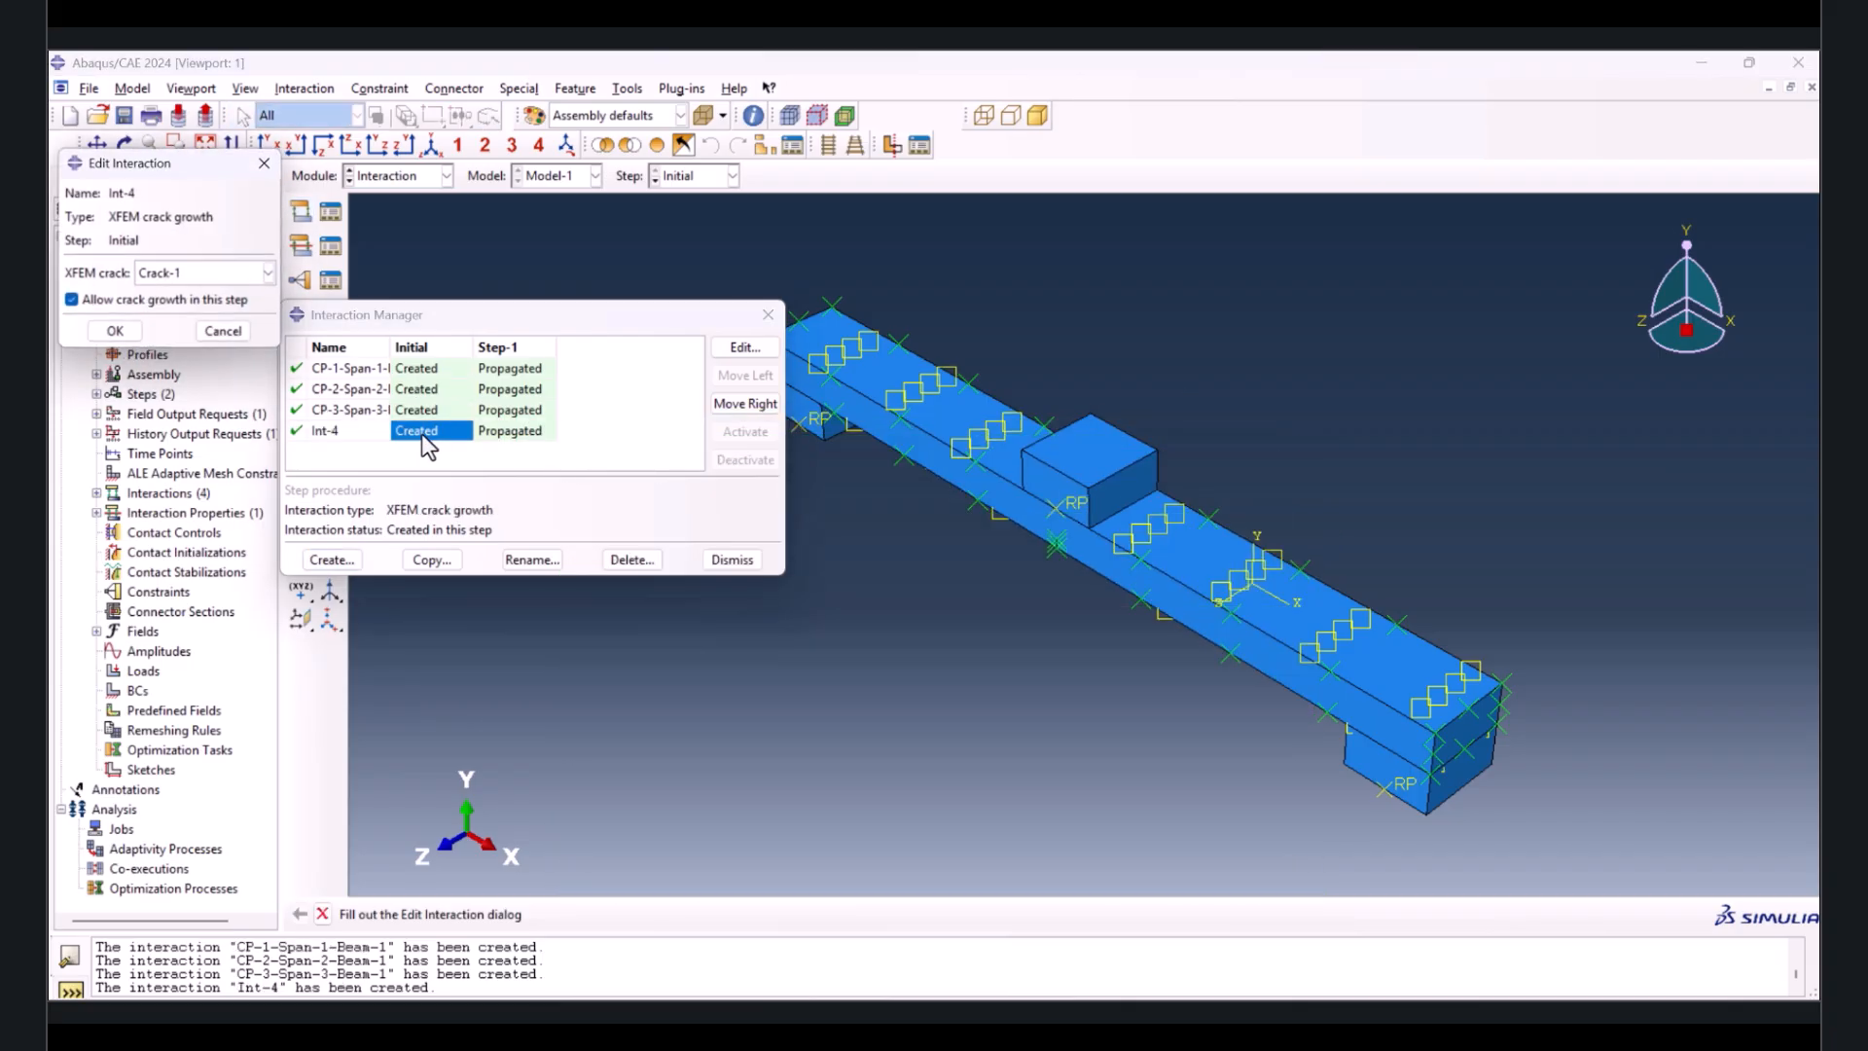
click(222, 333)
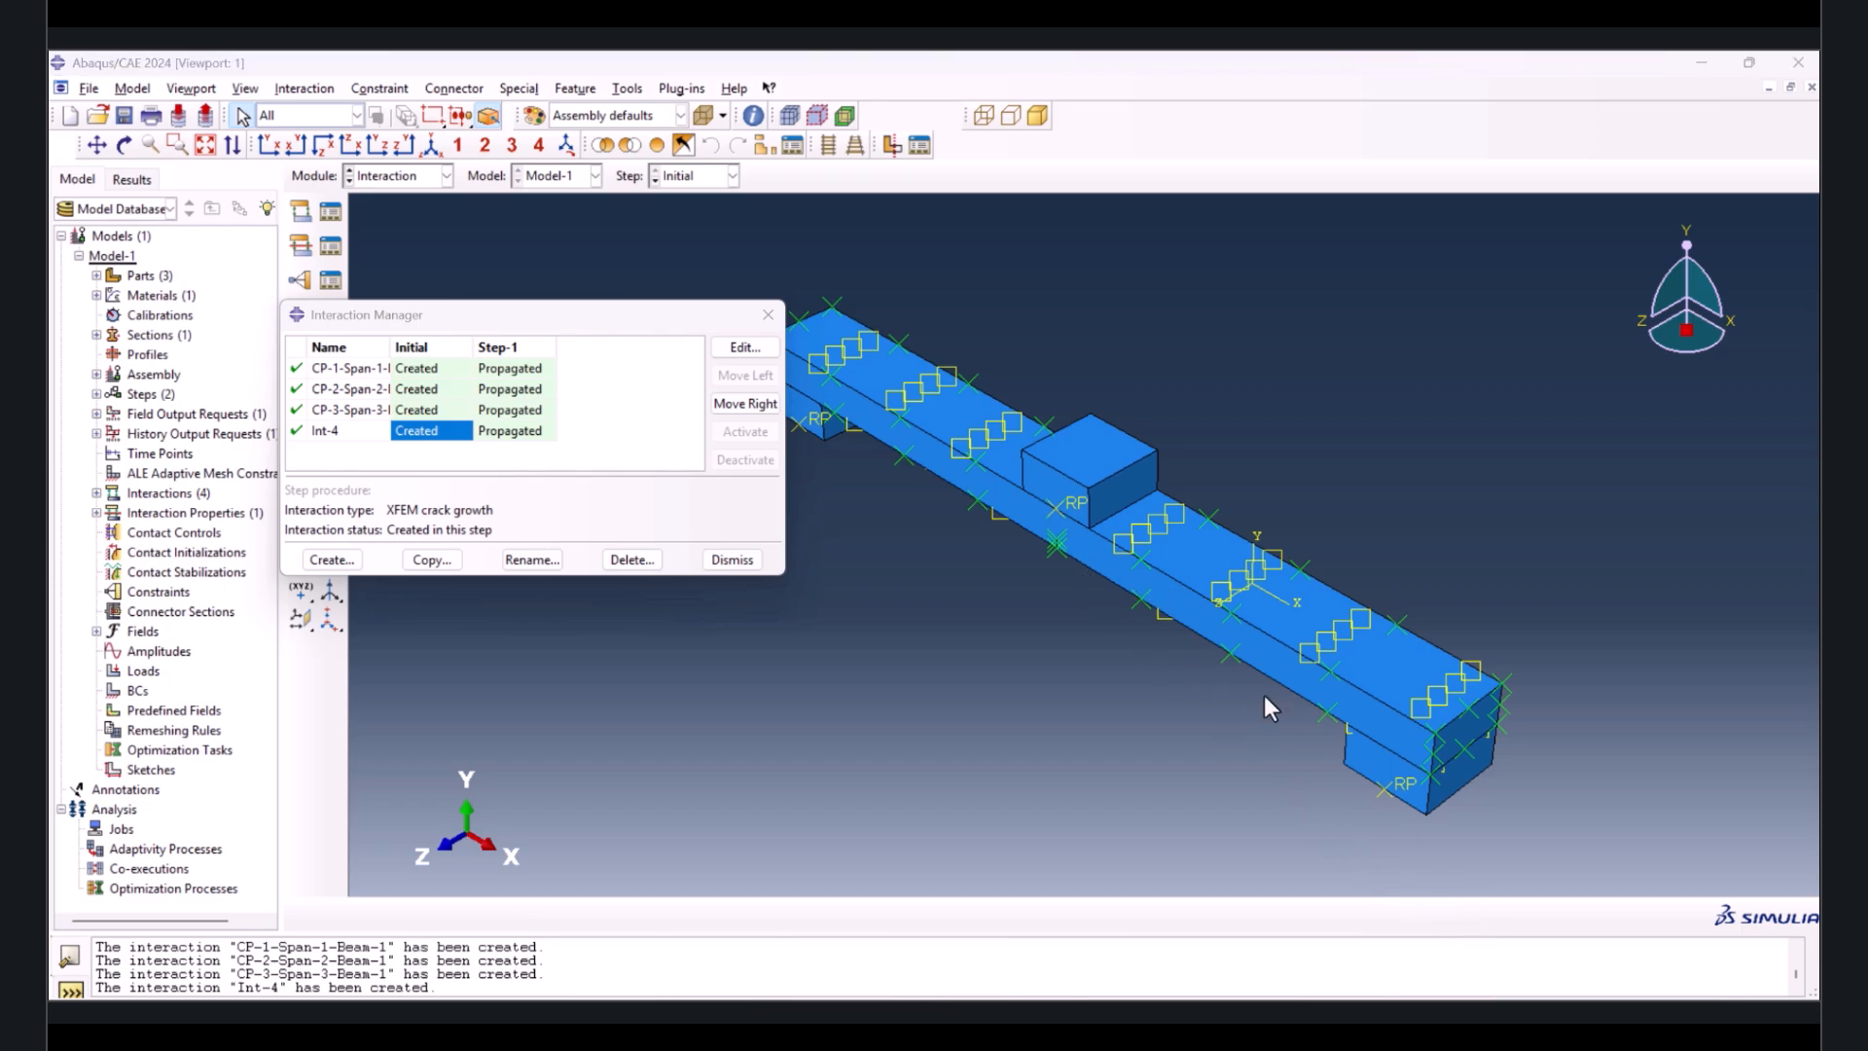
click(767, 316)
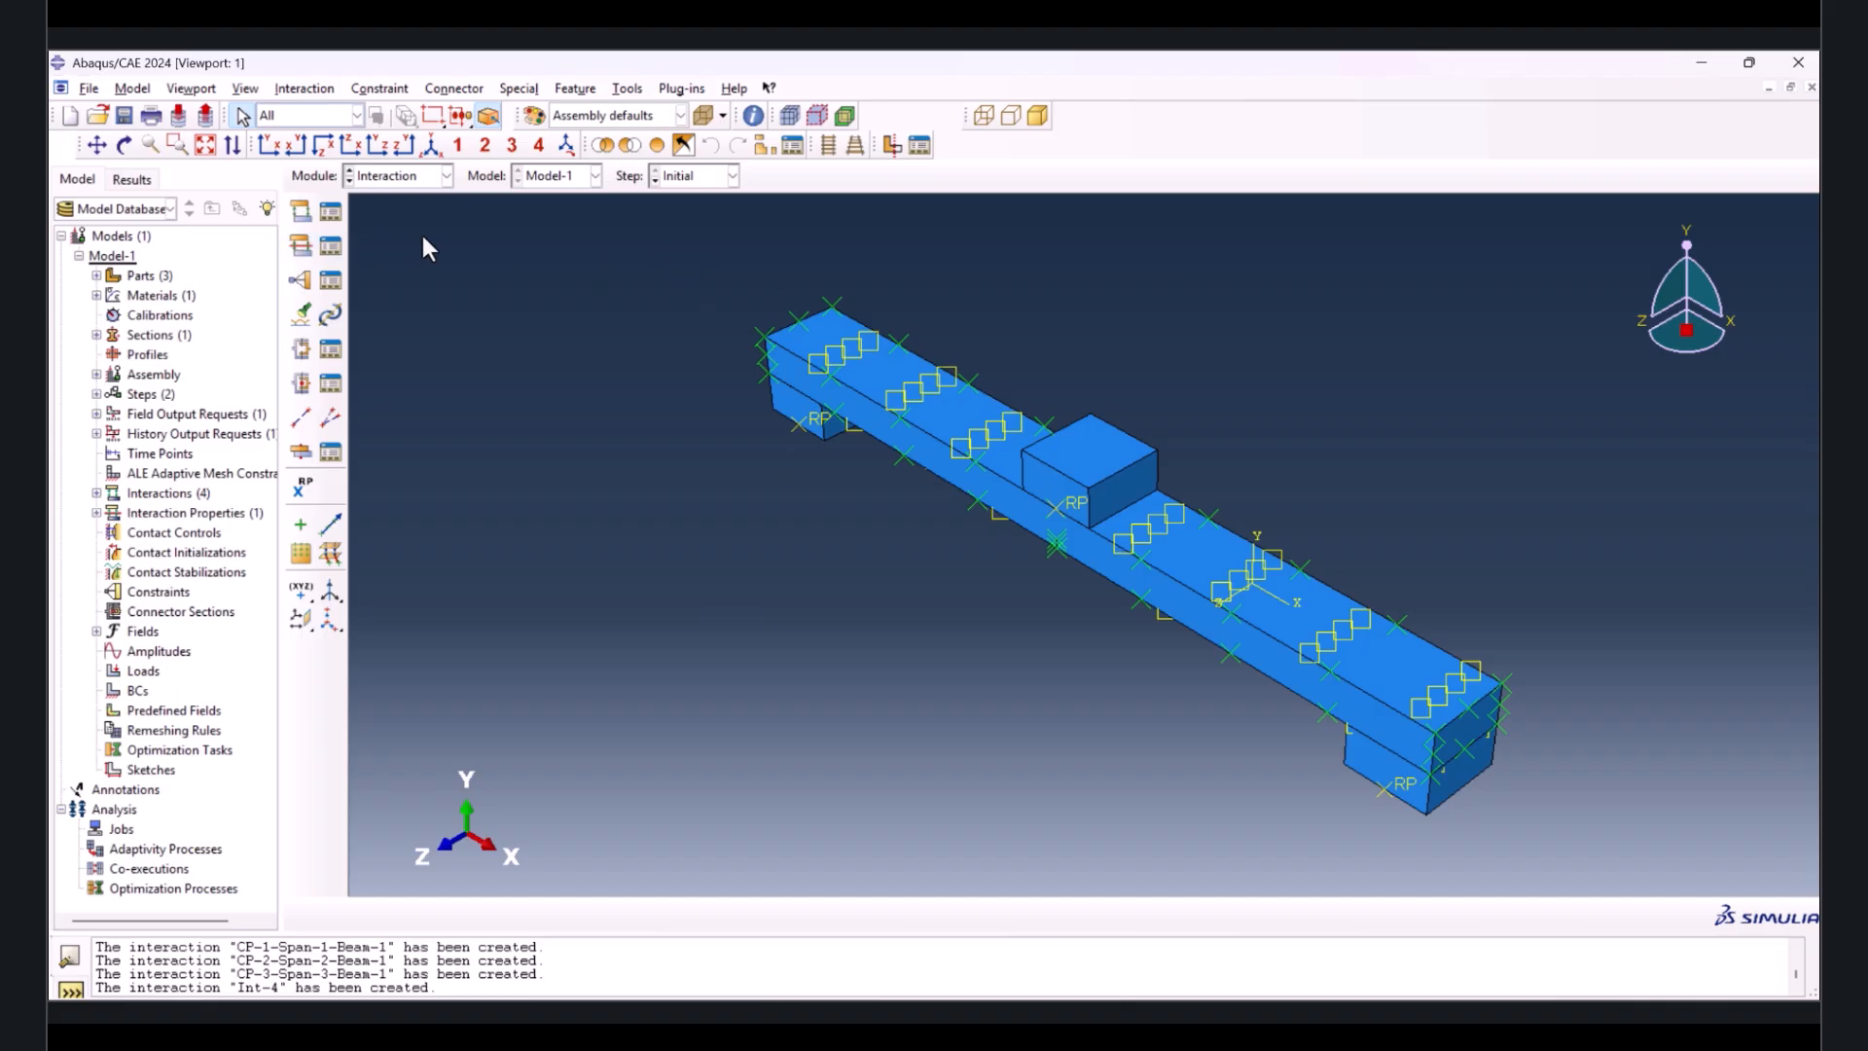
- In the Load module, create an Encastre boundary condition in the Initial step on the reference points of both lower supports
click(424, 180)
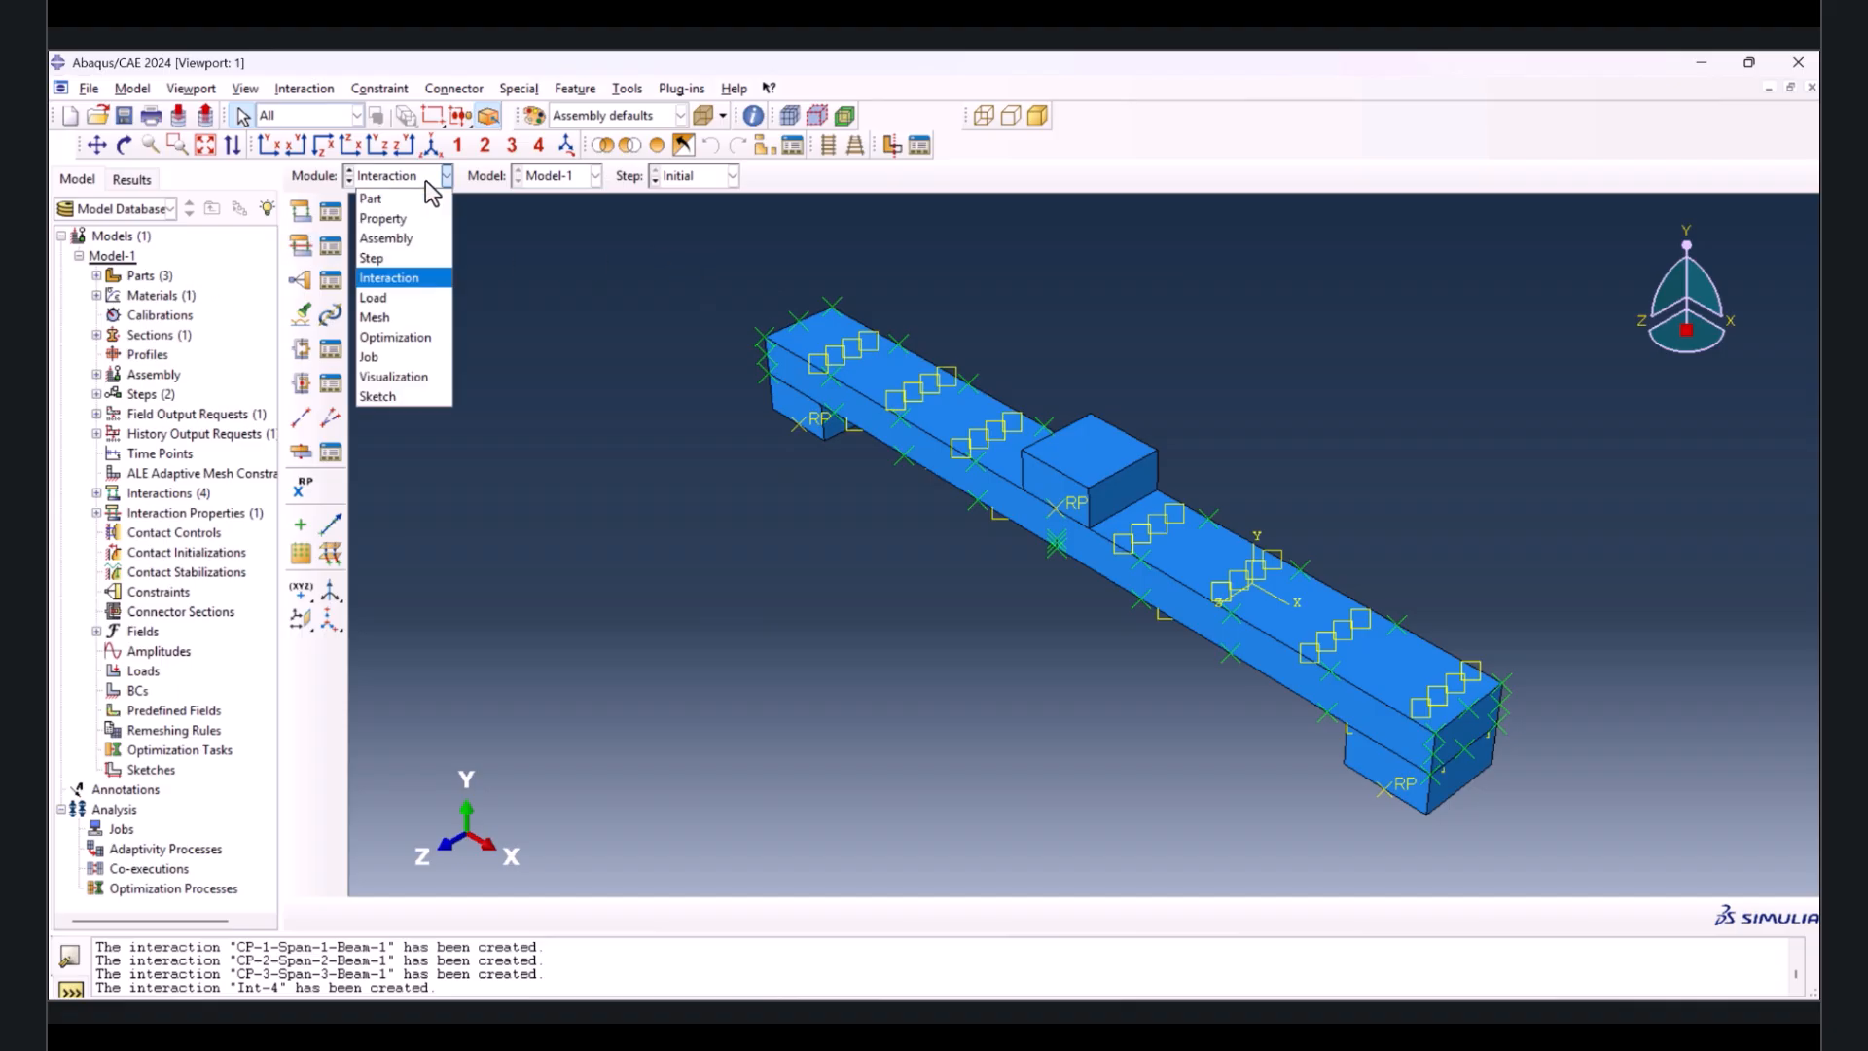
click(400, 297)
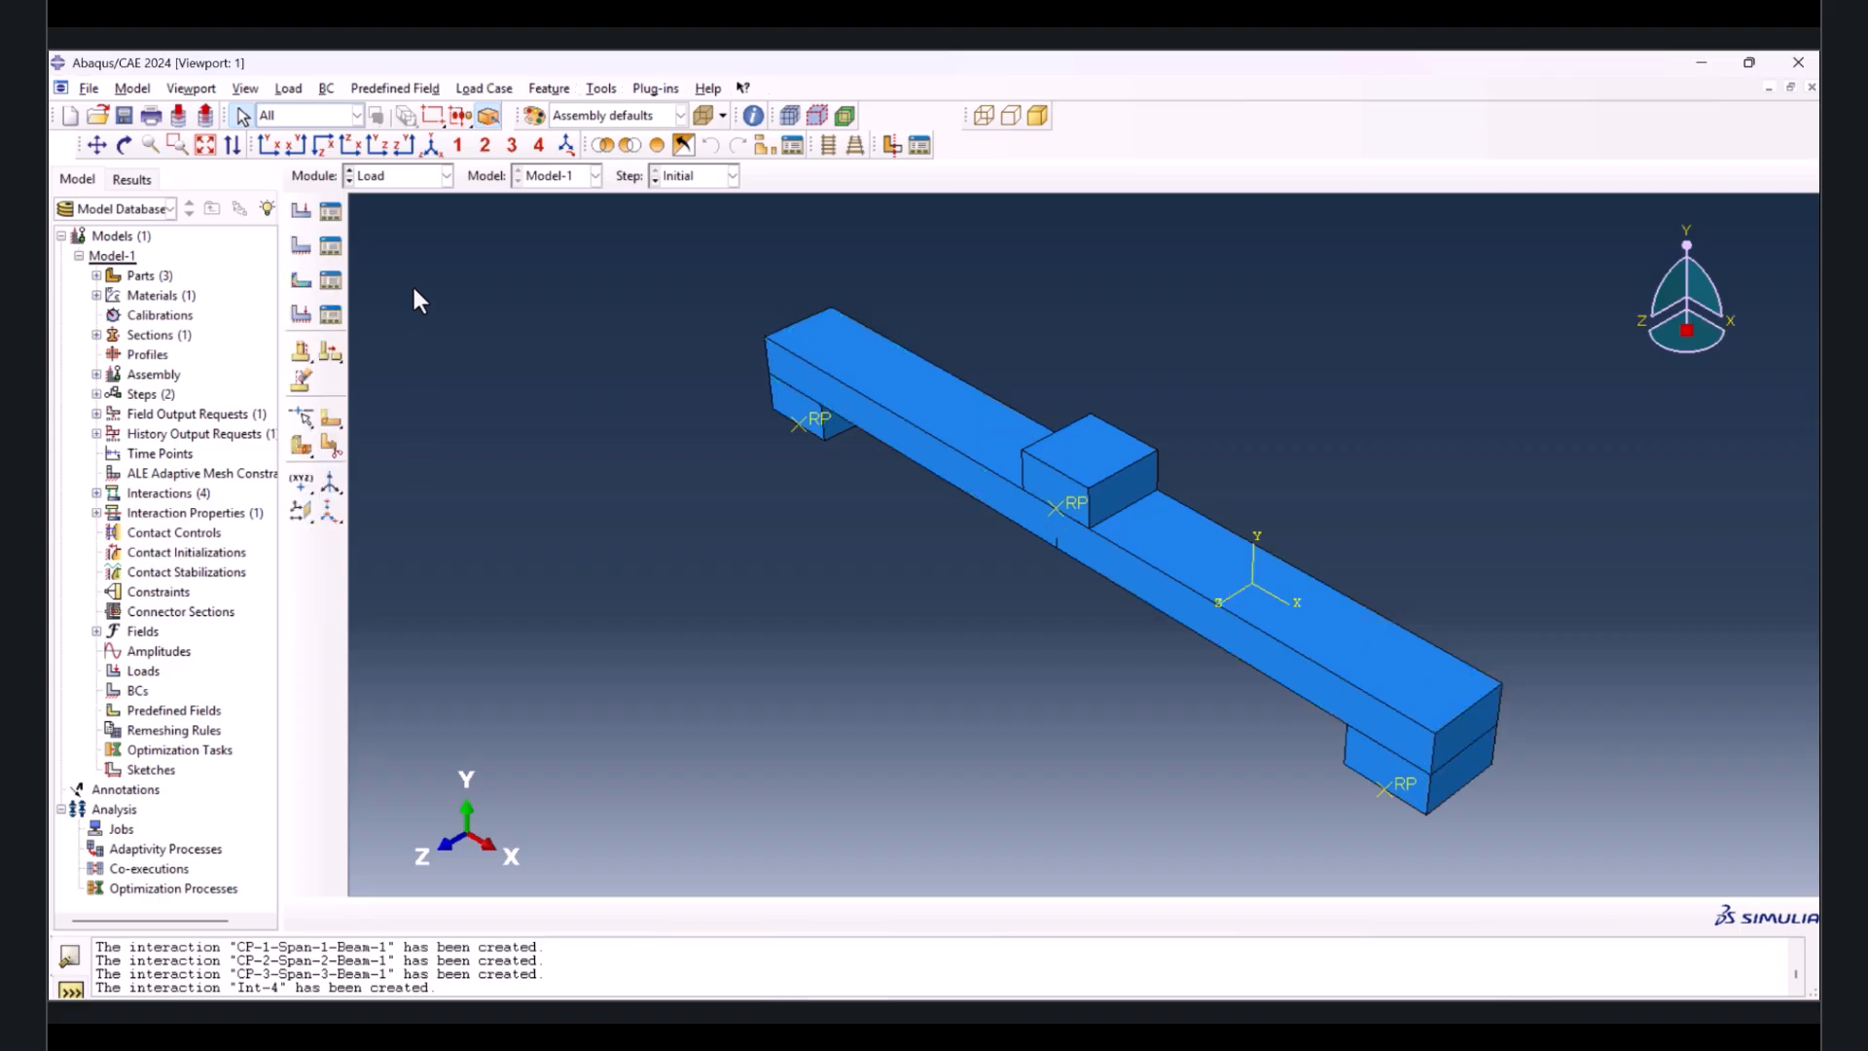
click(331, 246)
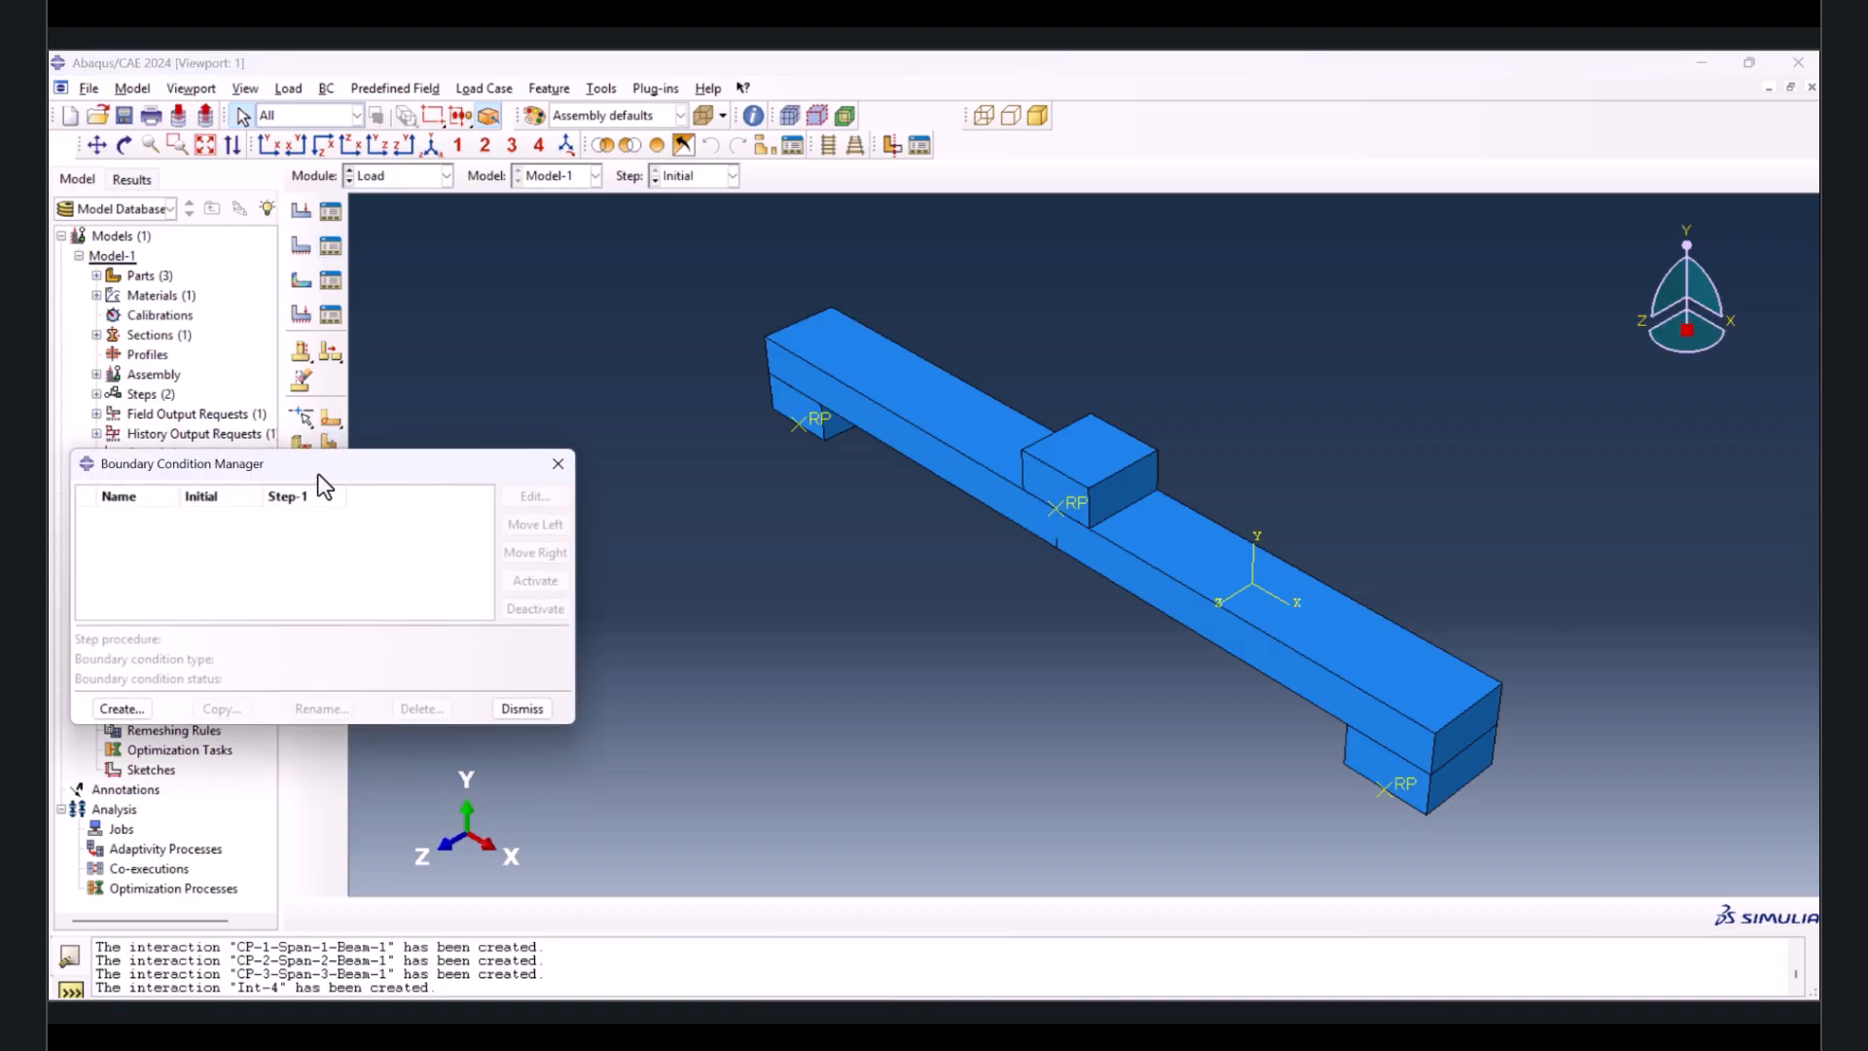
drag(318, 476, 410, 366)
click(212, 599)
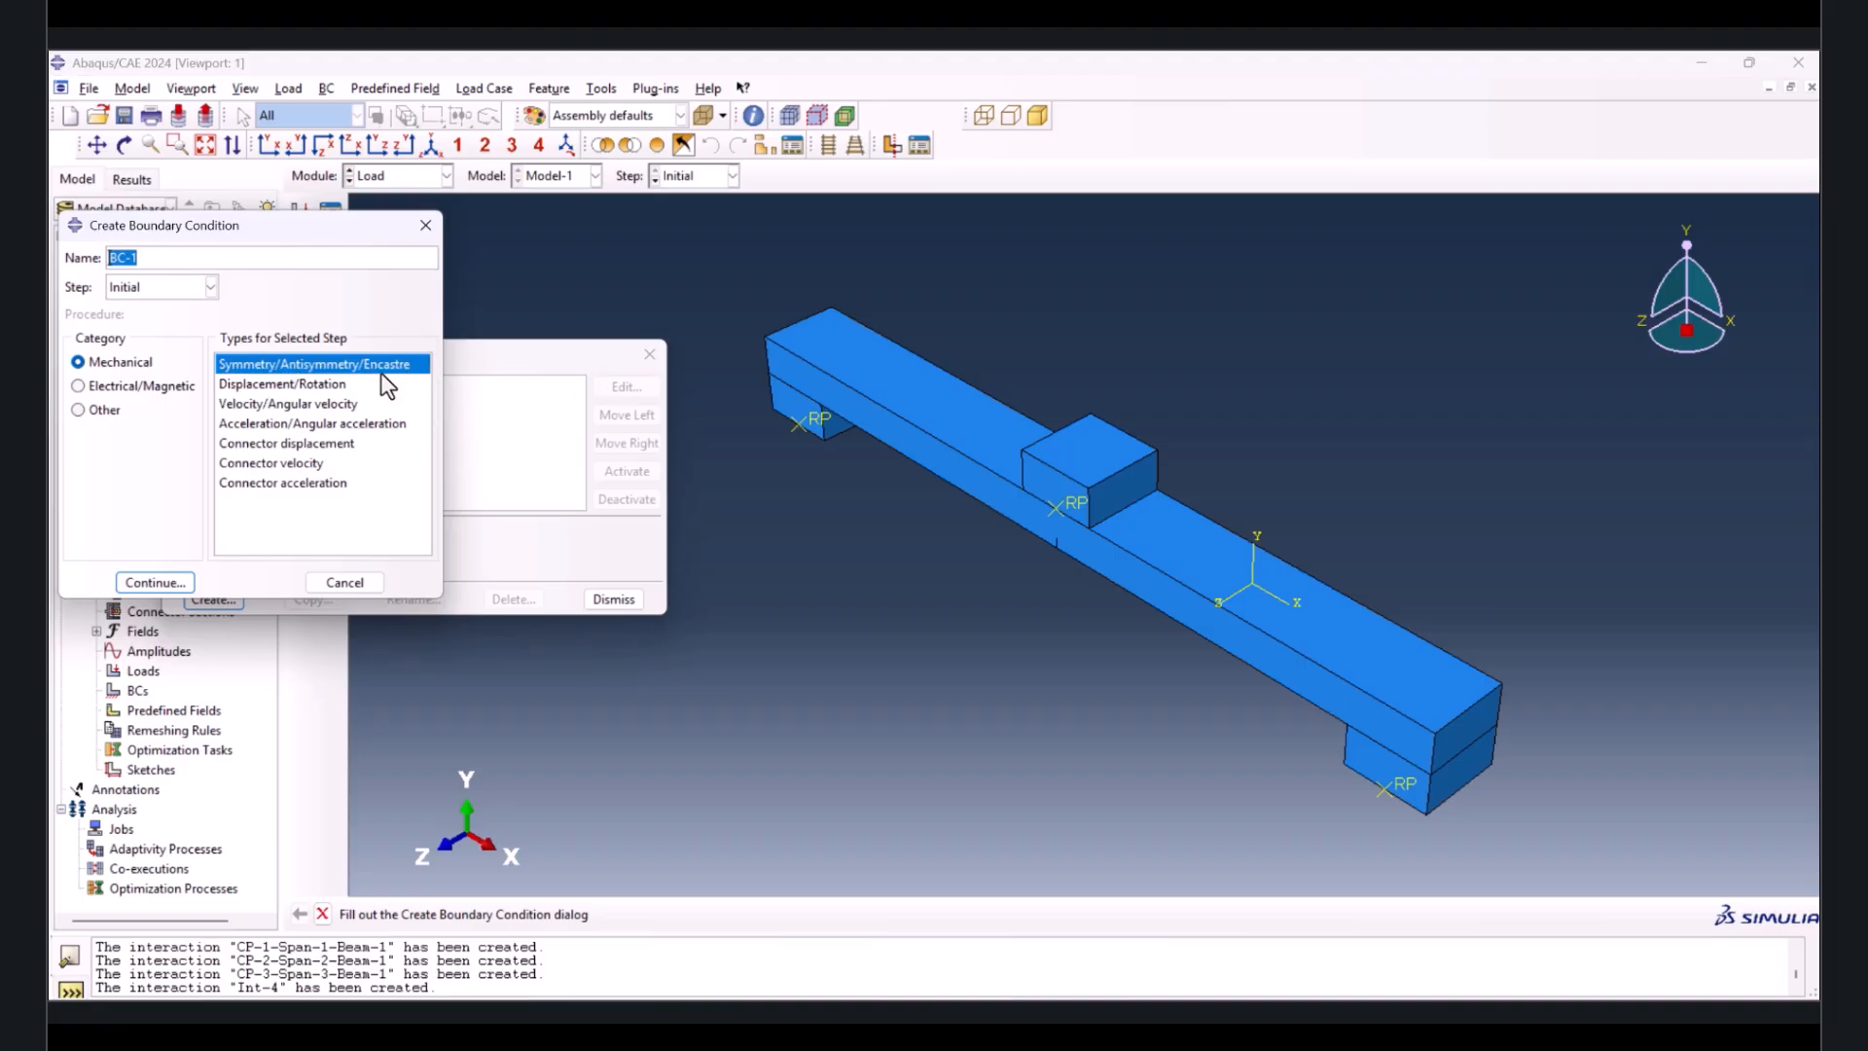
click(176, 583)
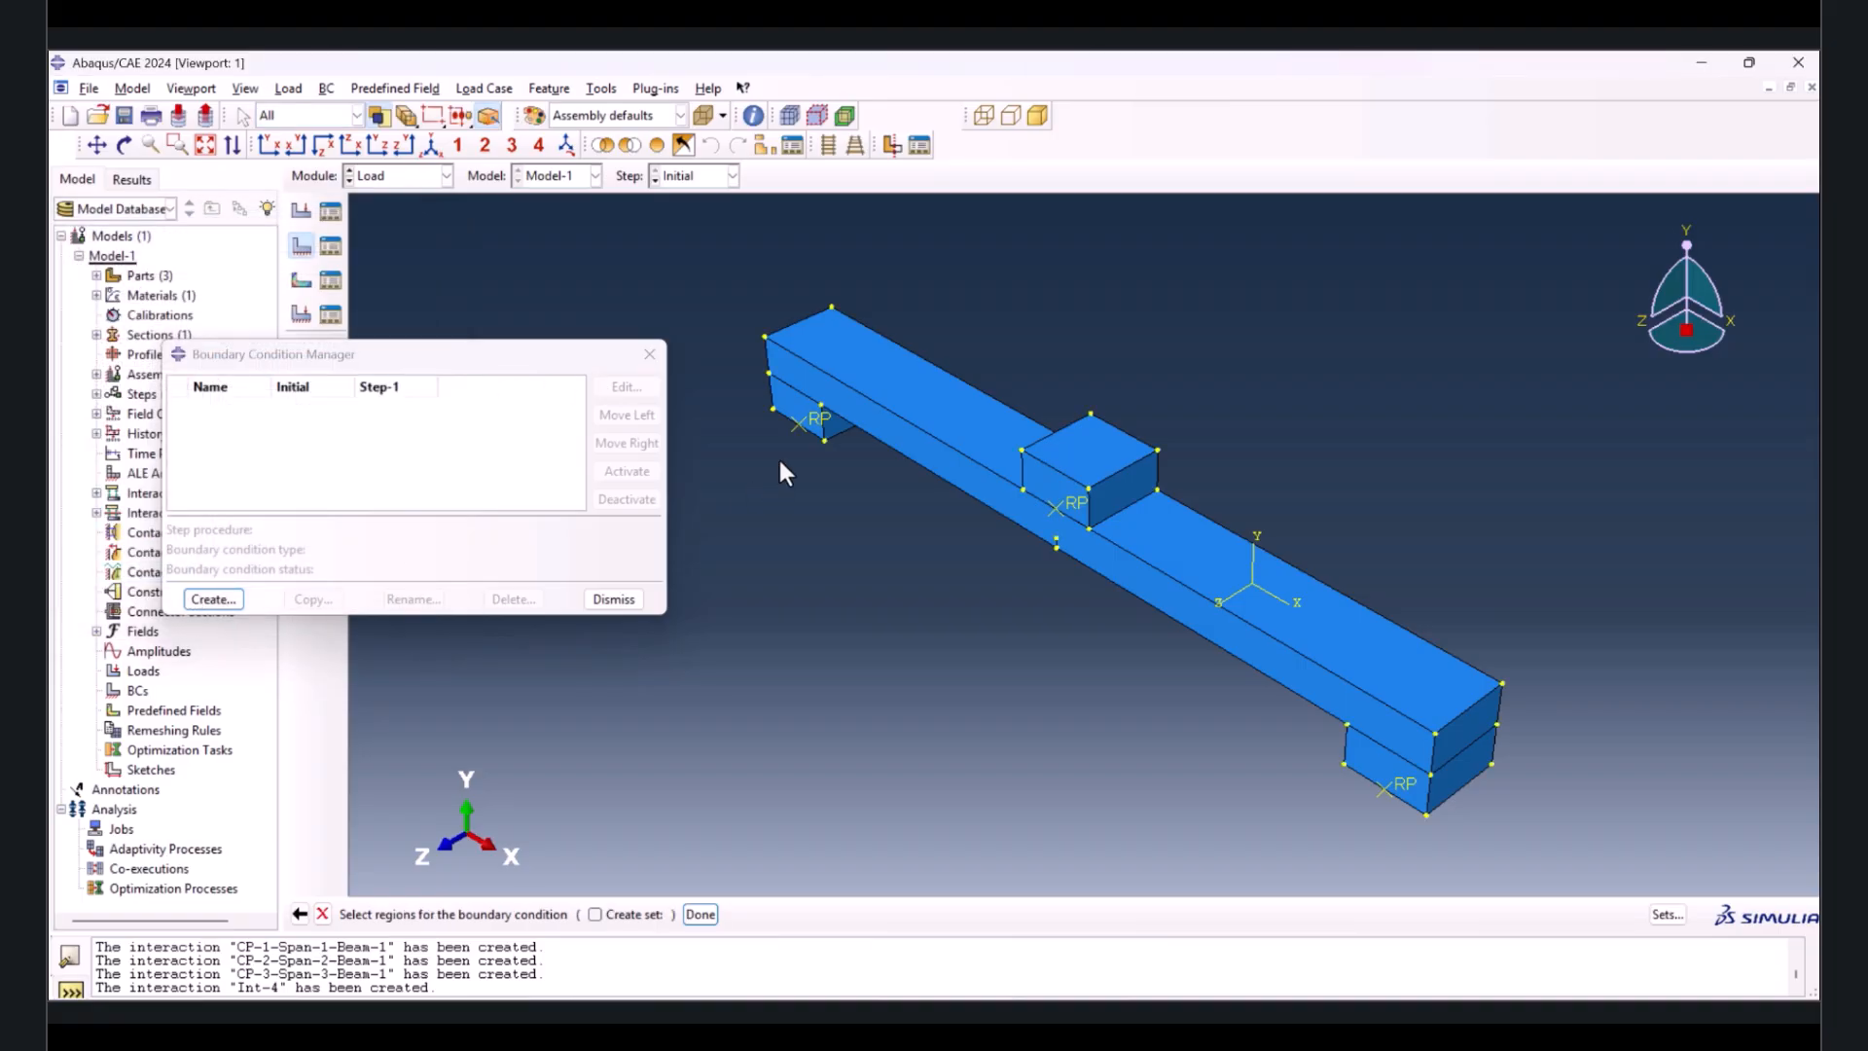
click(814, 420)
shift+click(1398, 783)
click(699, 914)
click(144, 584)
click(142, 618)
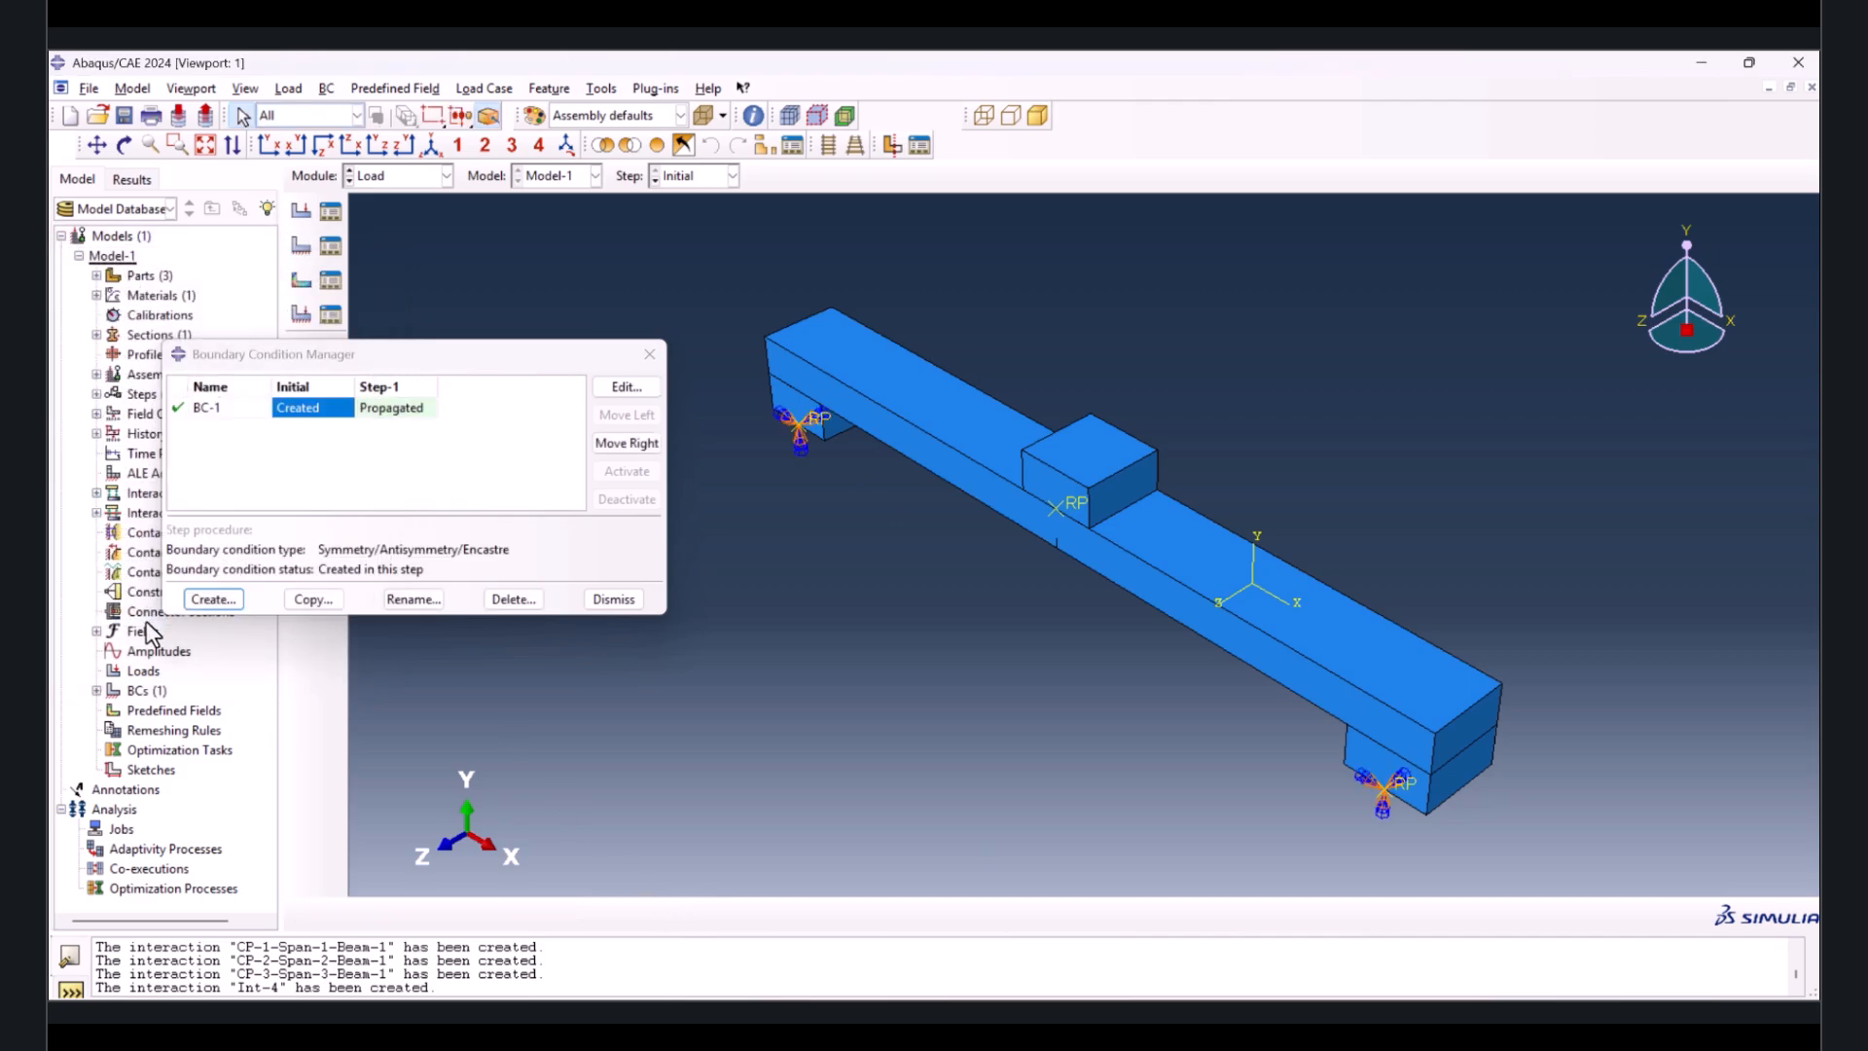
- Create a Displacement/Rotation boundary condition in the Initial step on the loading block's reference point, constraining U1 to U3 and UR1 to UR3
click(232, 591)
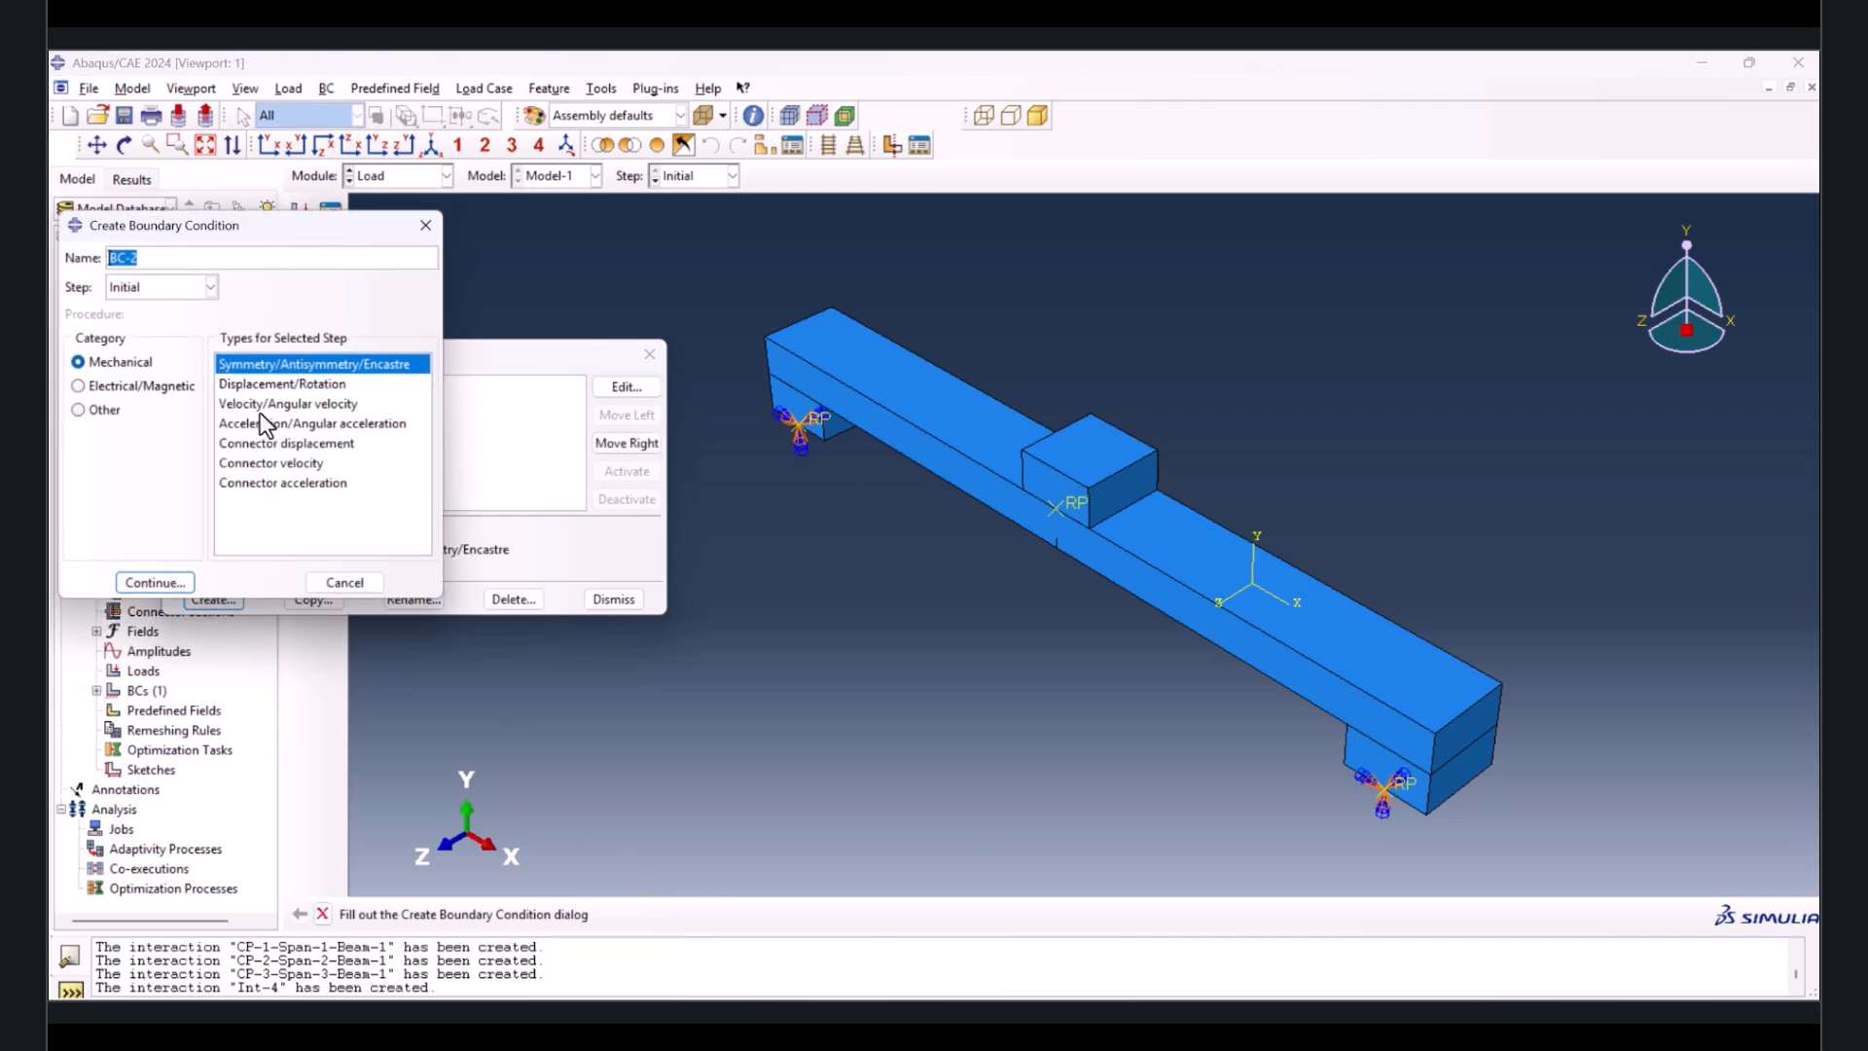
click(282, 386)
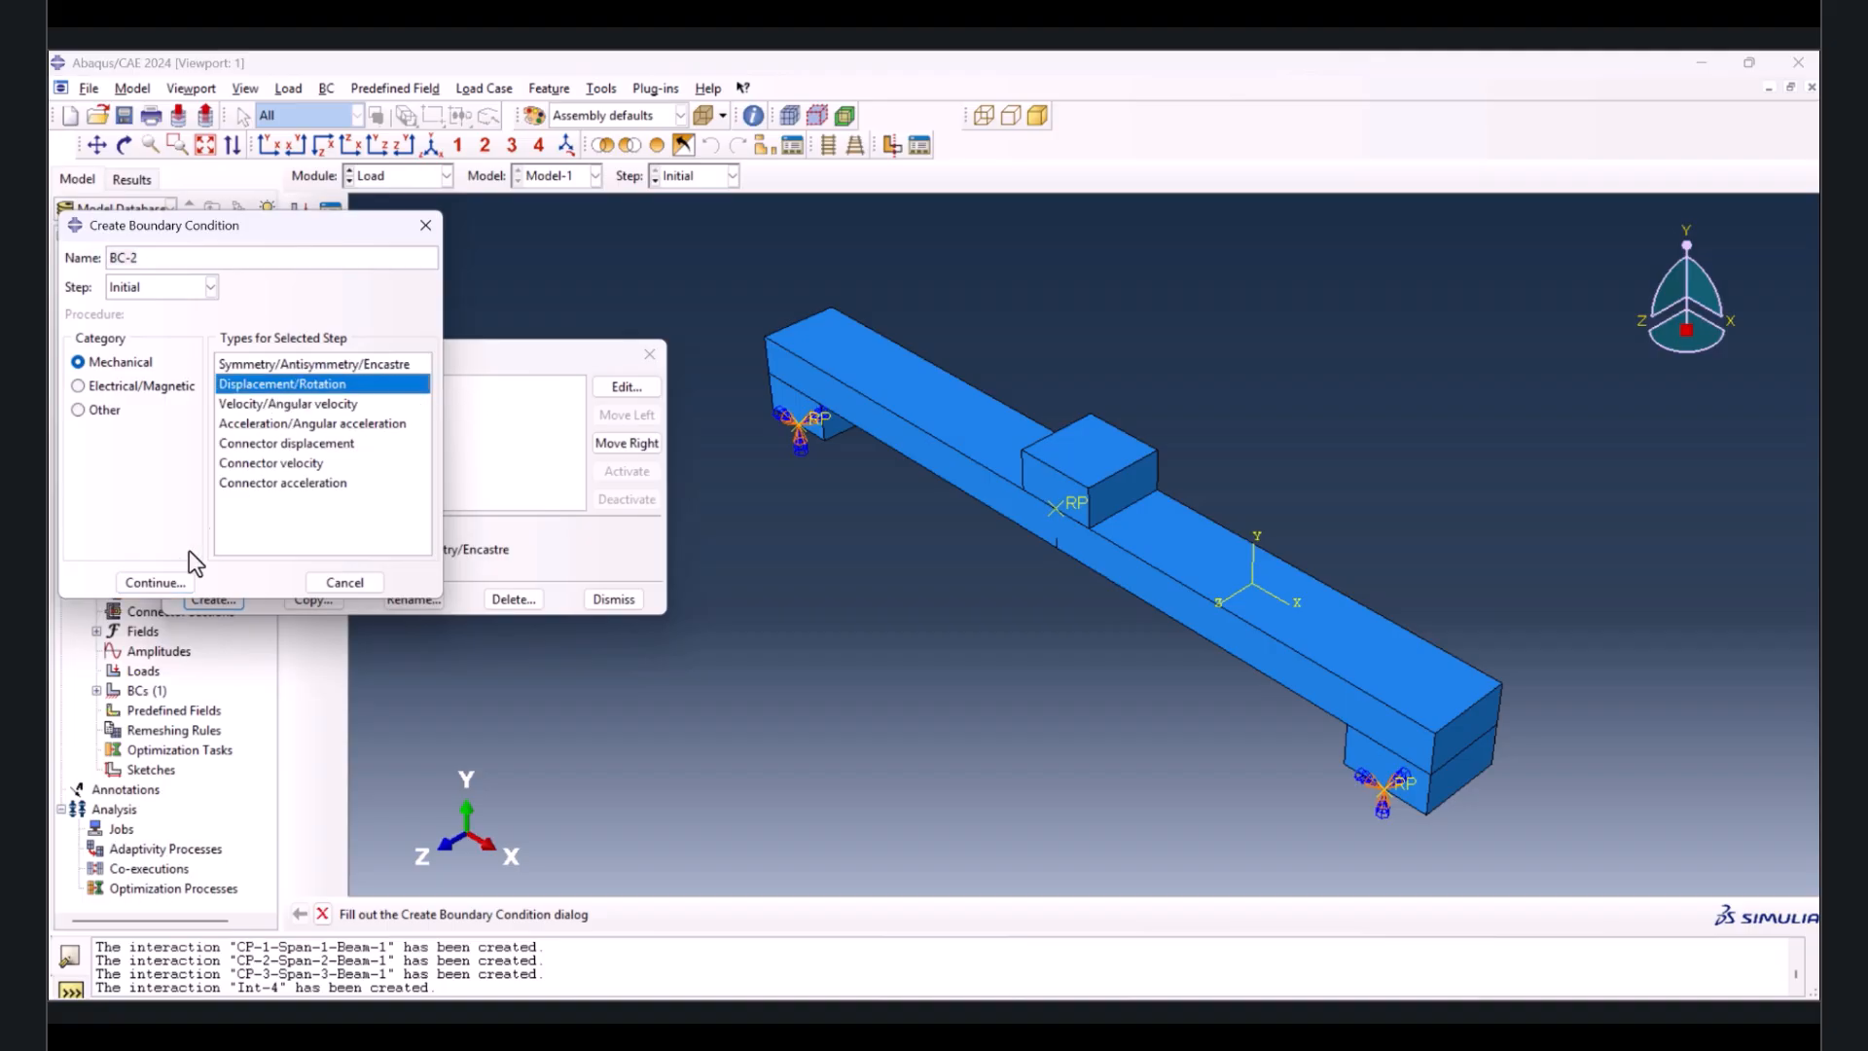
click(155, 582)
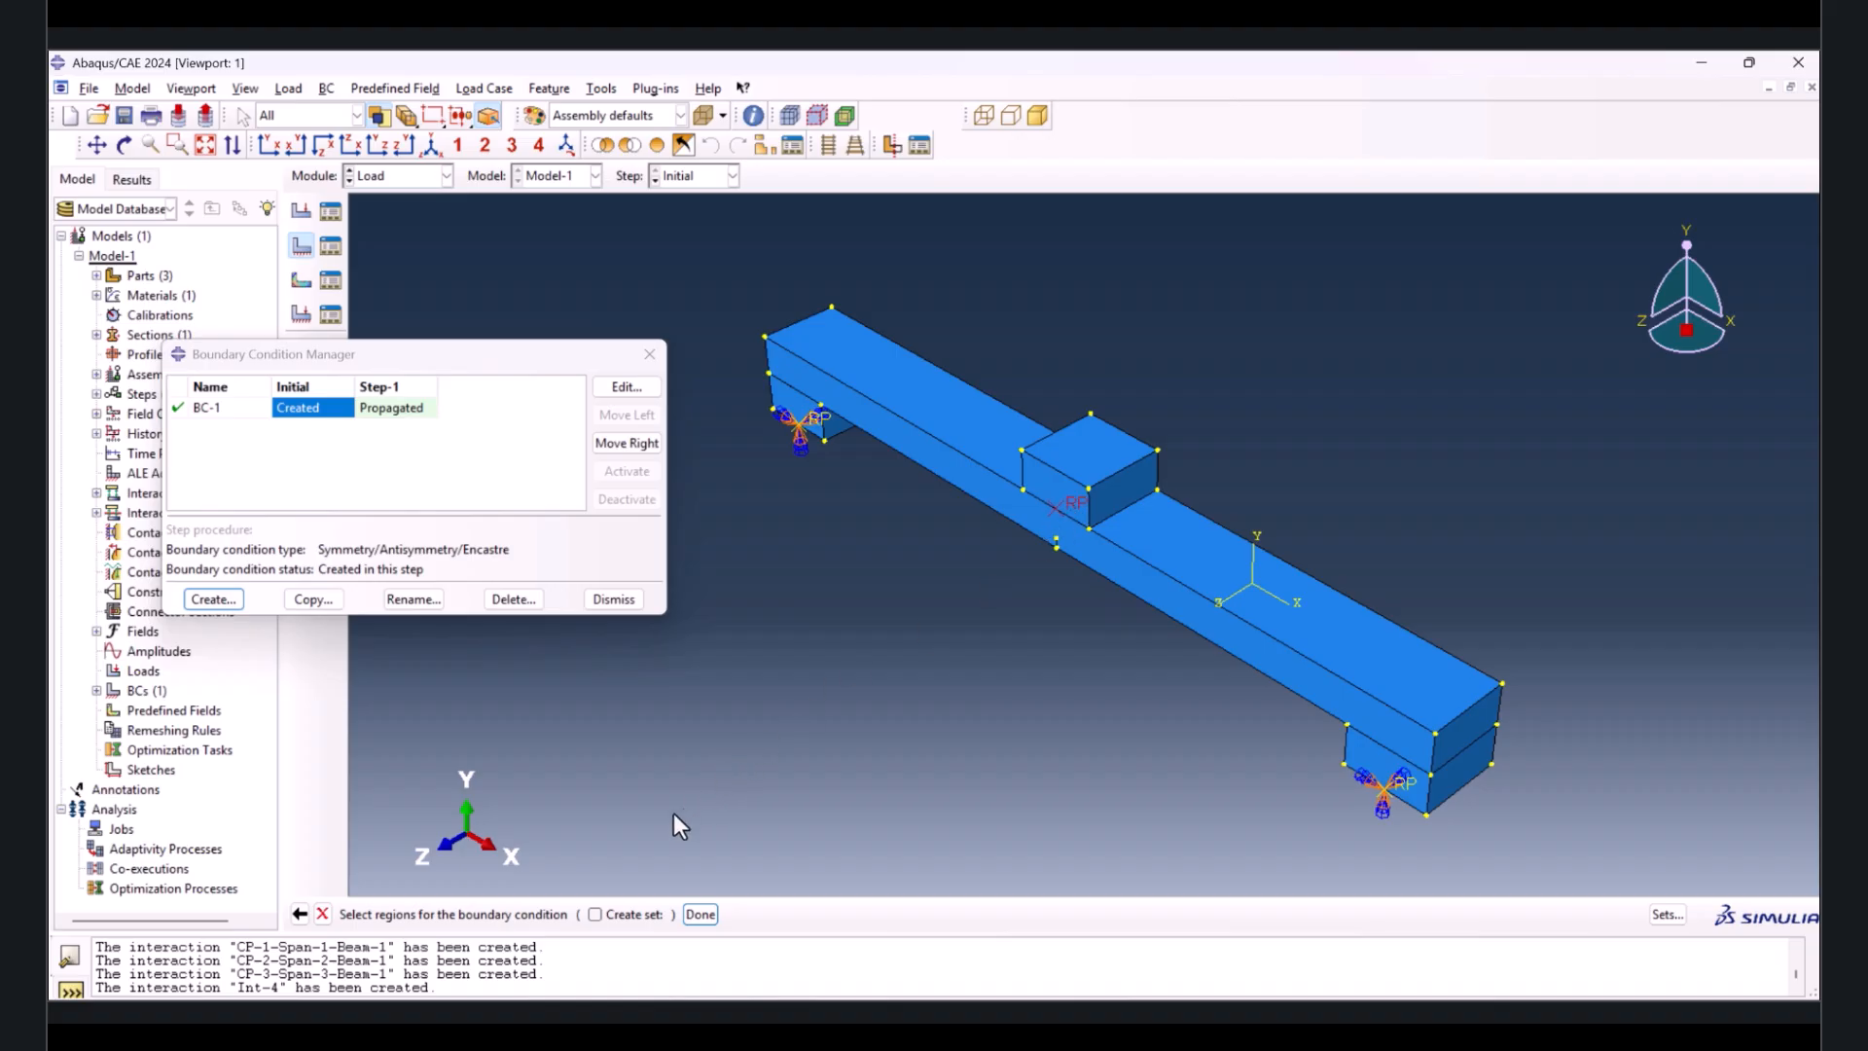
click(700, 913)
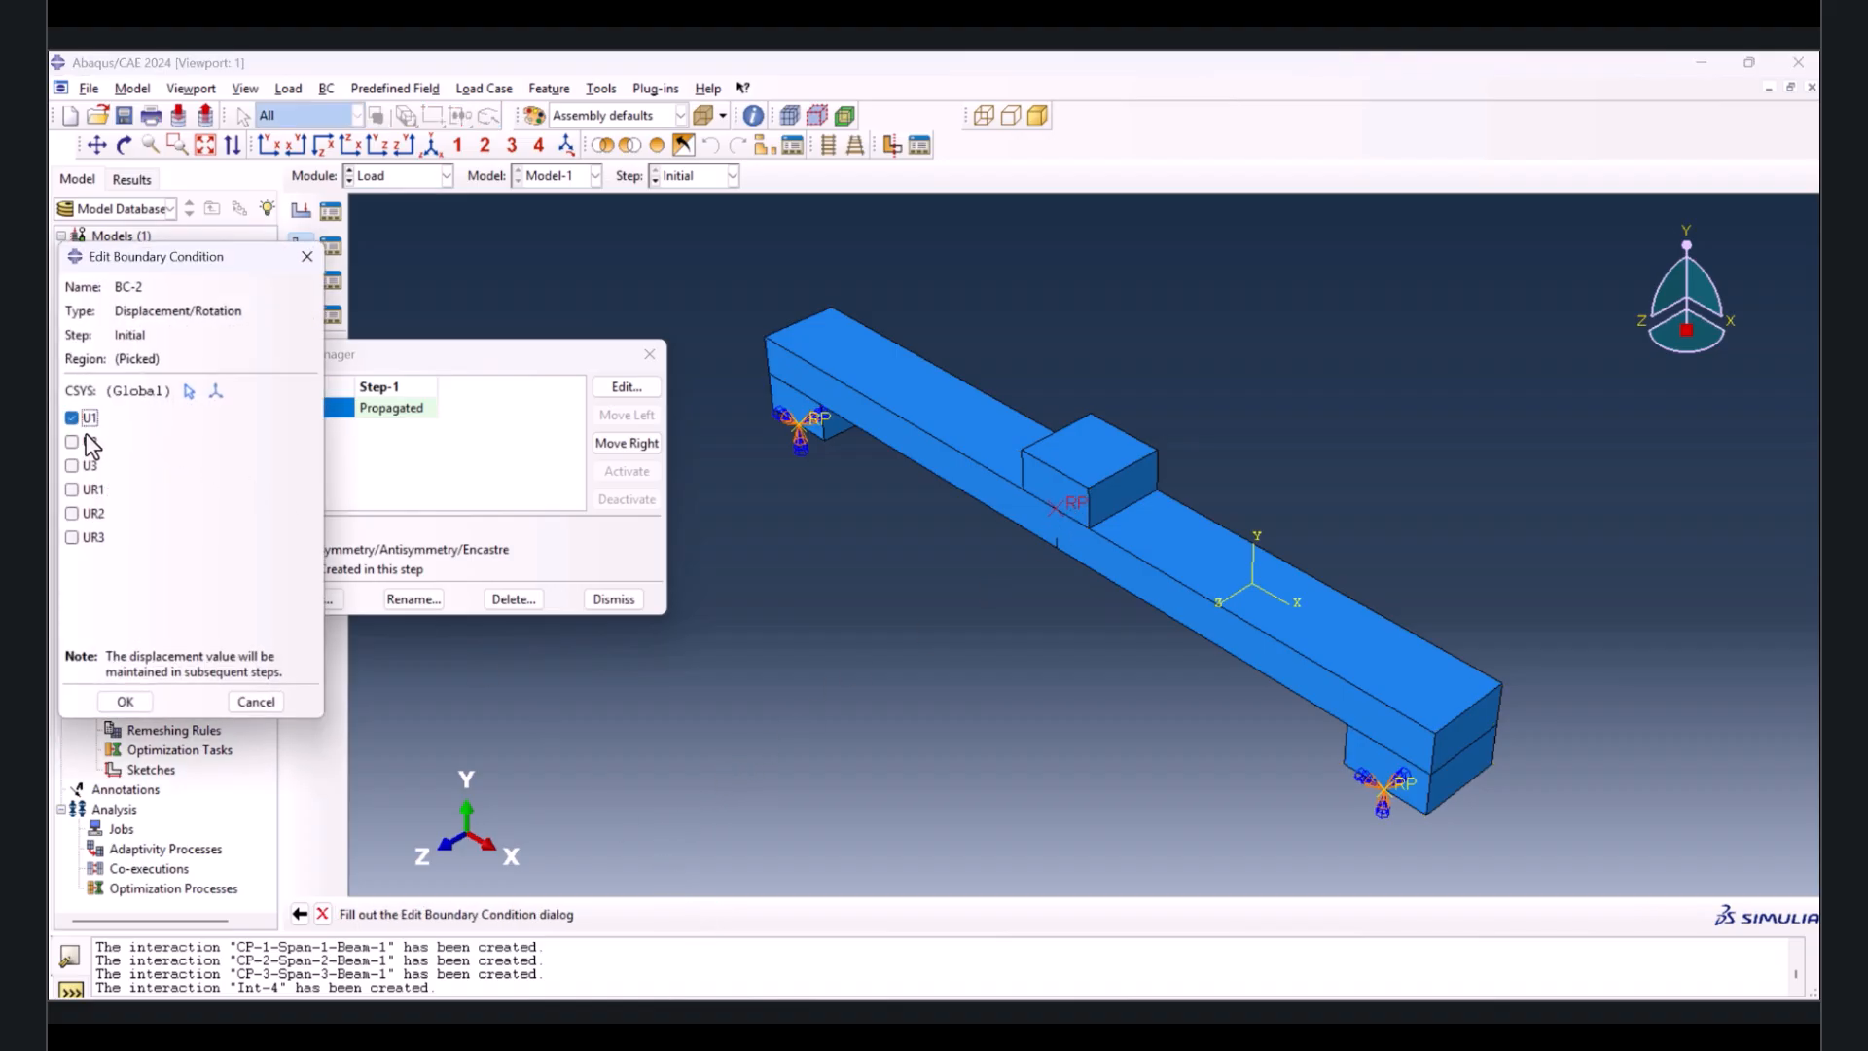
click(83, 493)
click(84, 514)
click(125, 701)
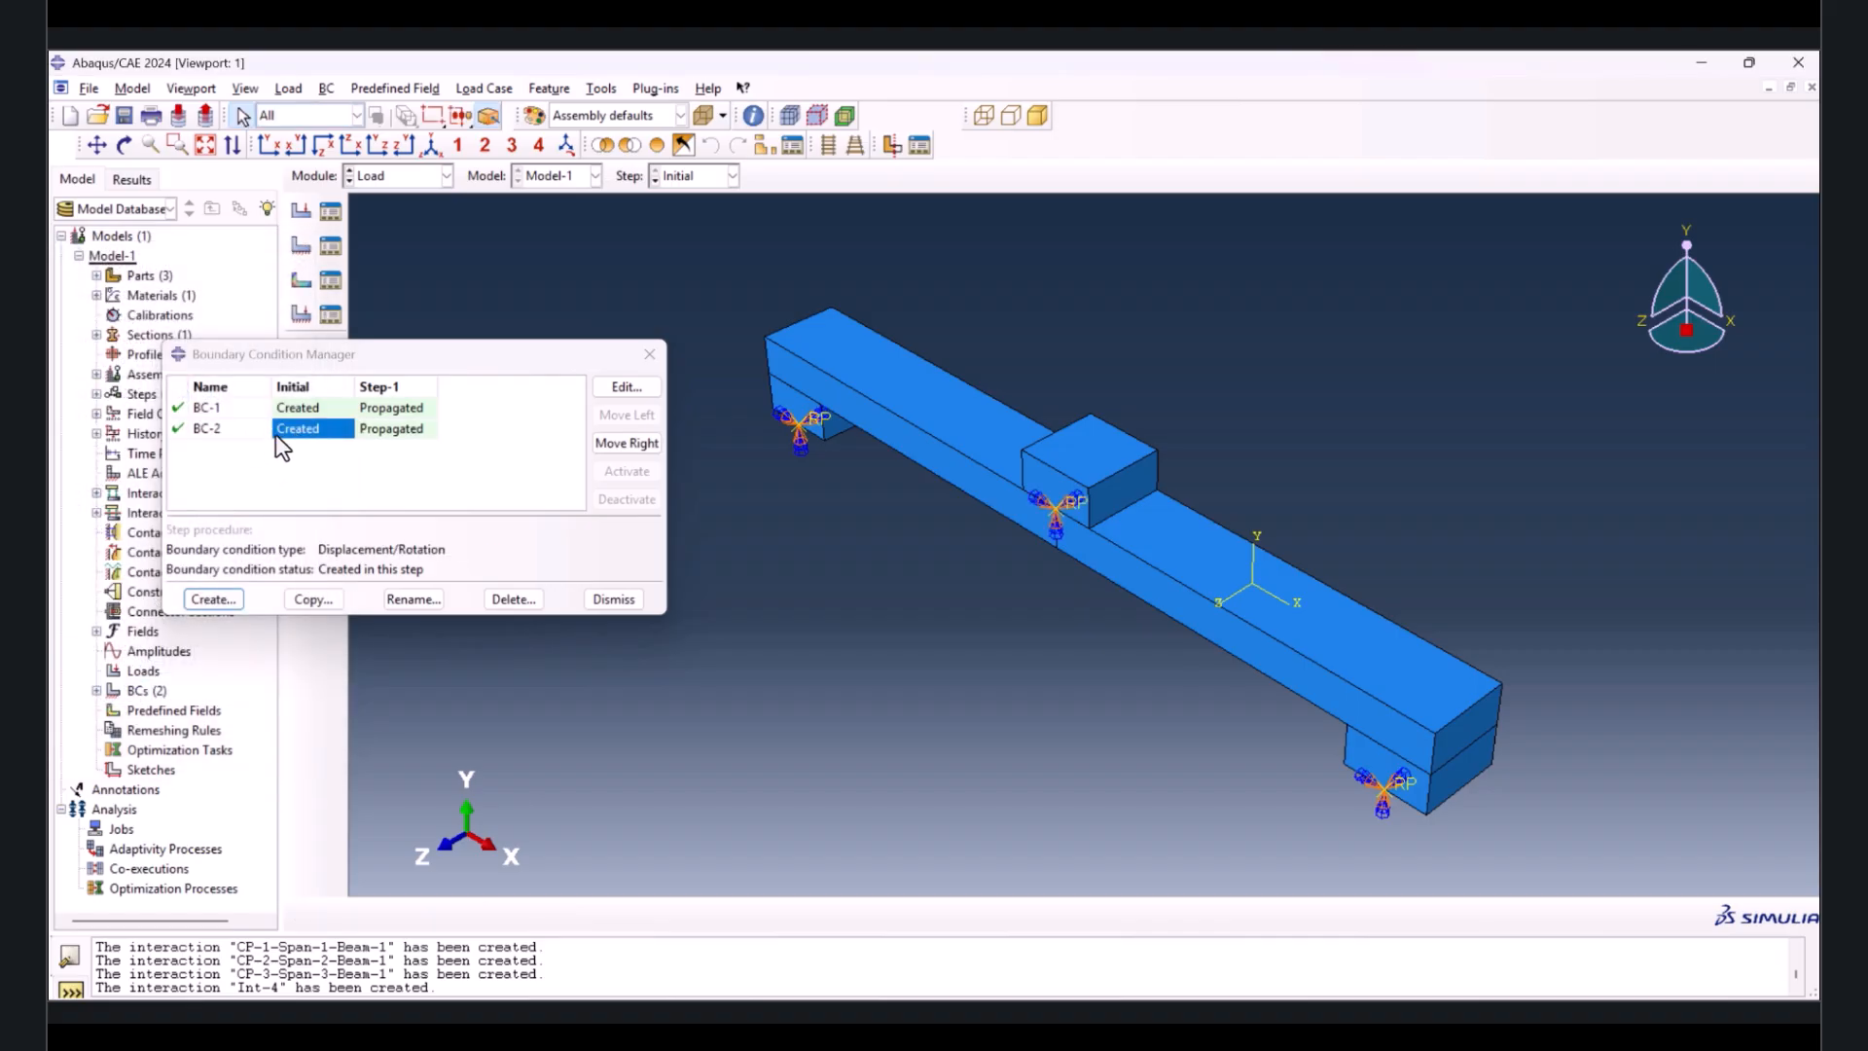
- Modify BC-2 in Step-1 by setting the U2 displacement to -8, and close the boundary condition manager
double_click(388, 434)
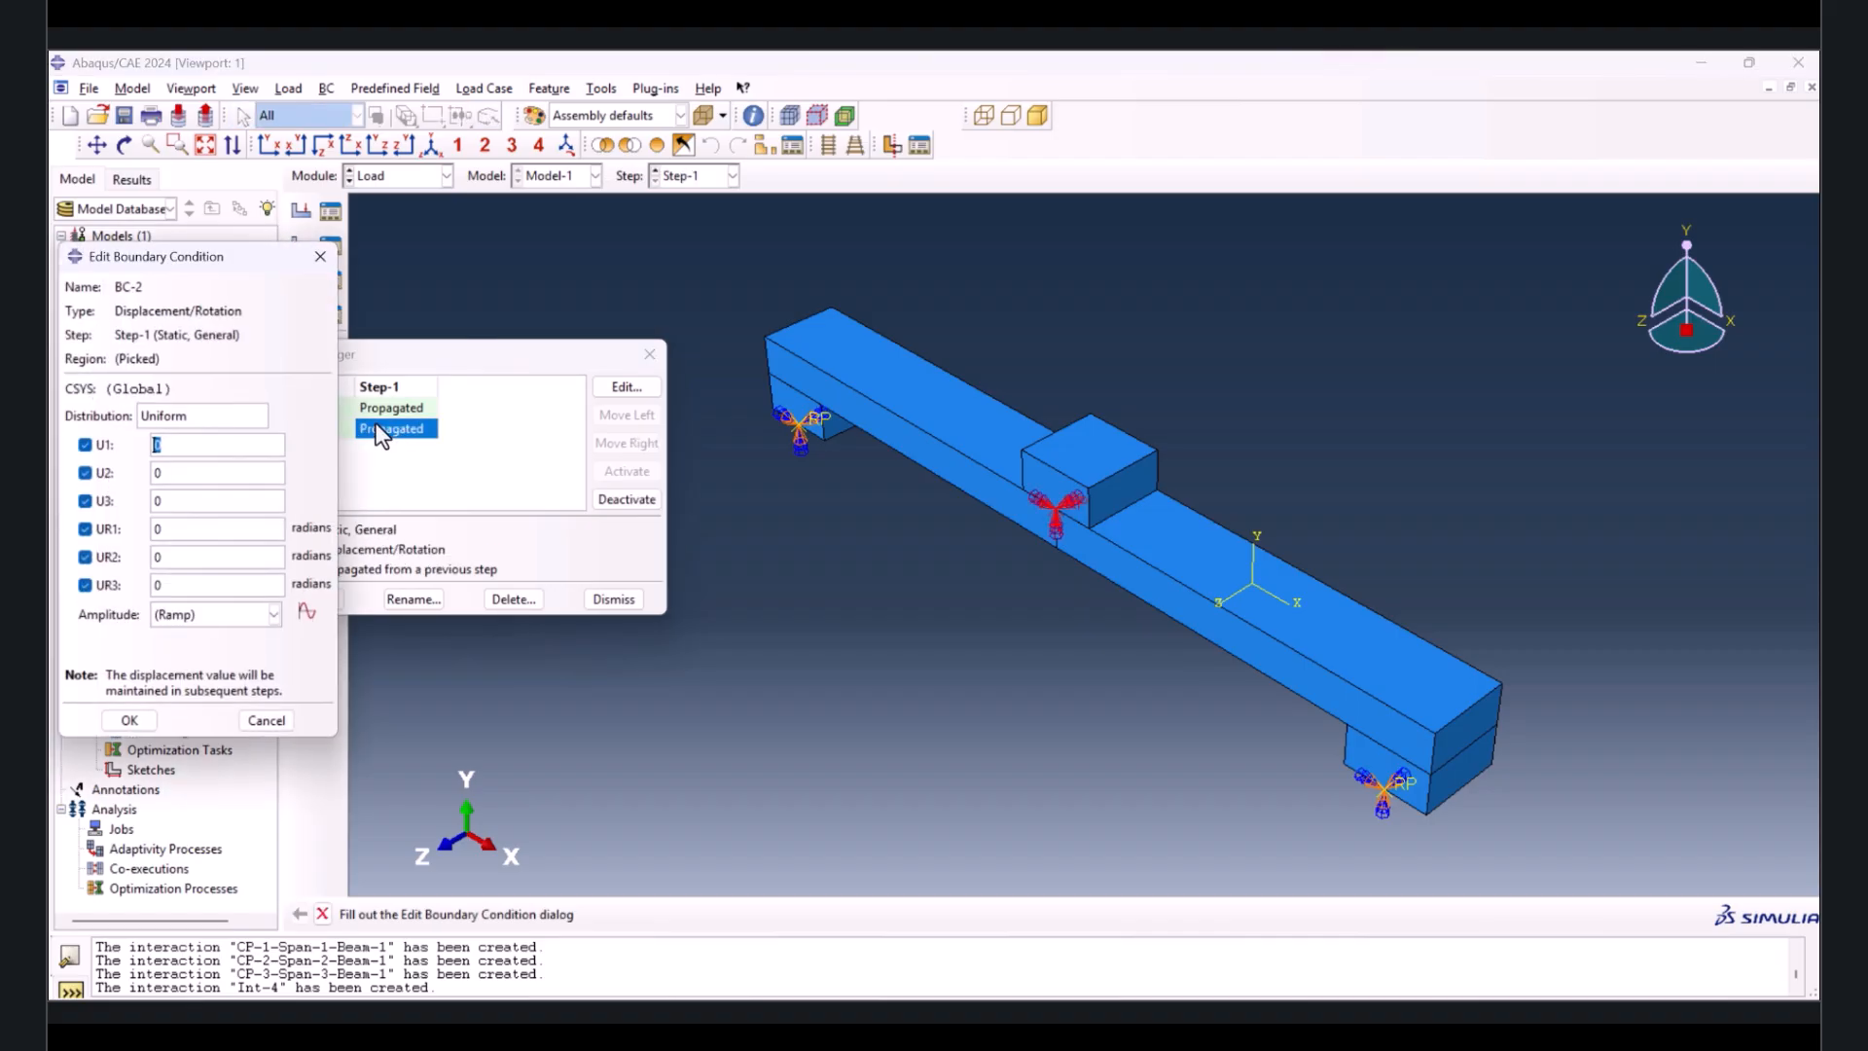
double_click(163, 476)
text(-8)
click(131, 722)
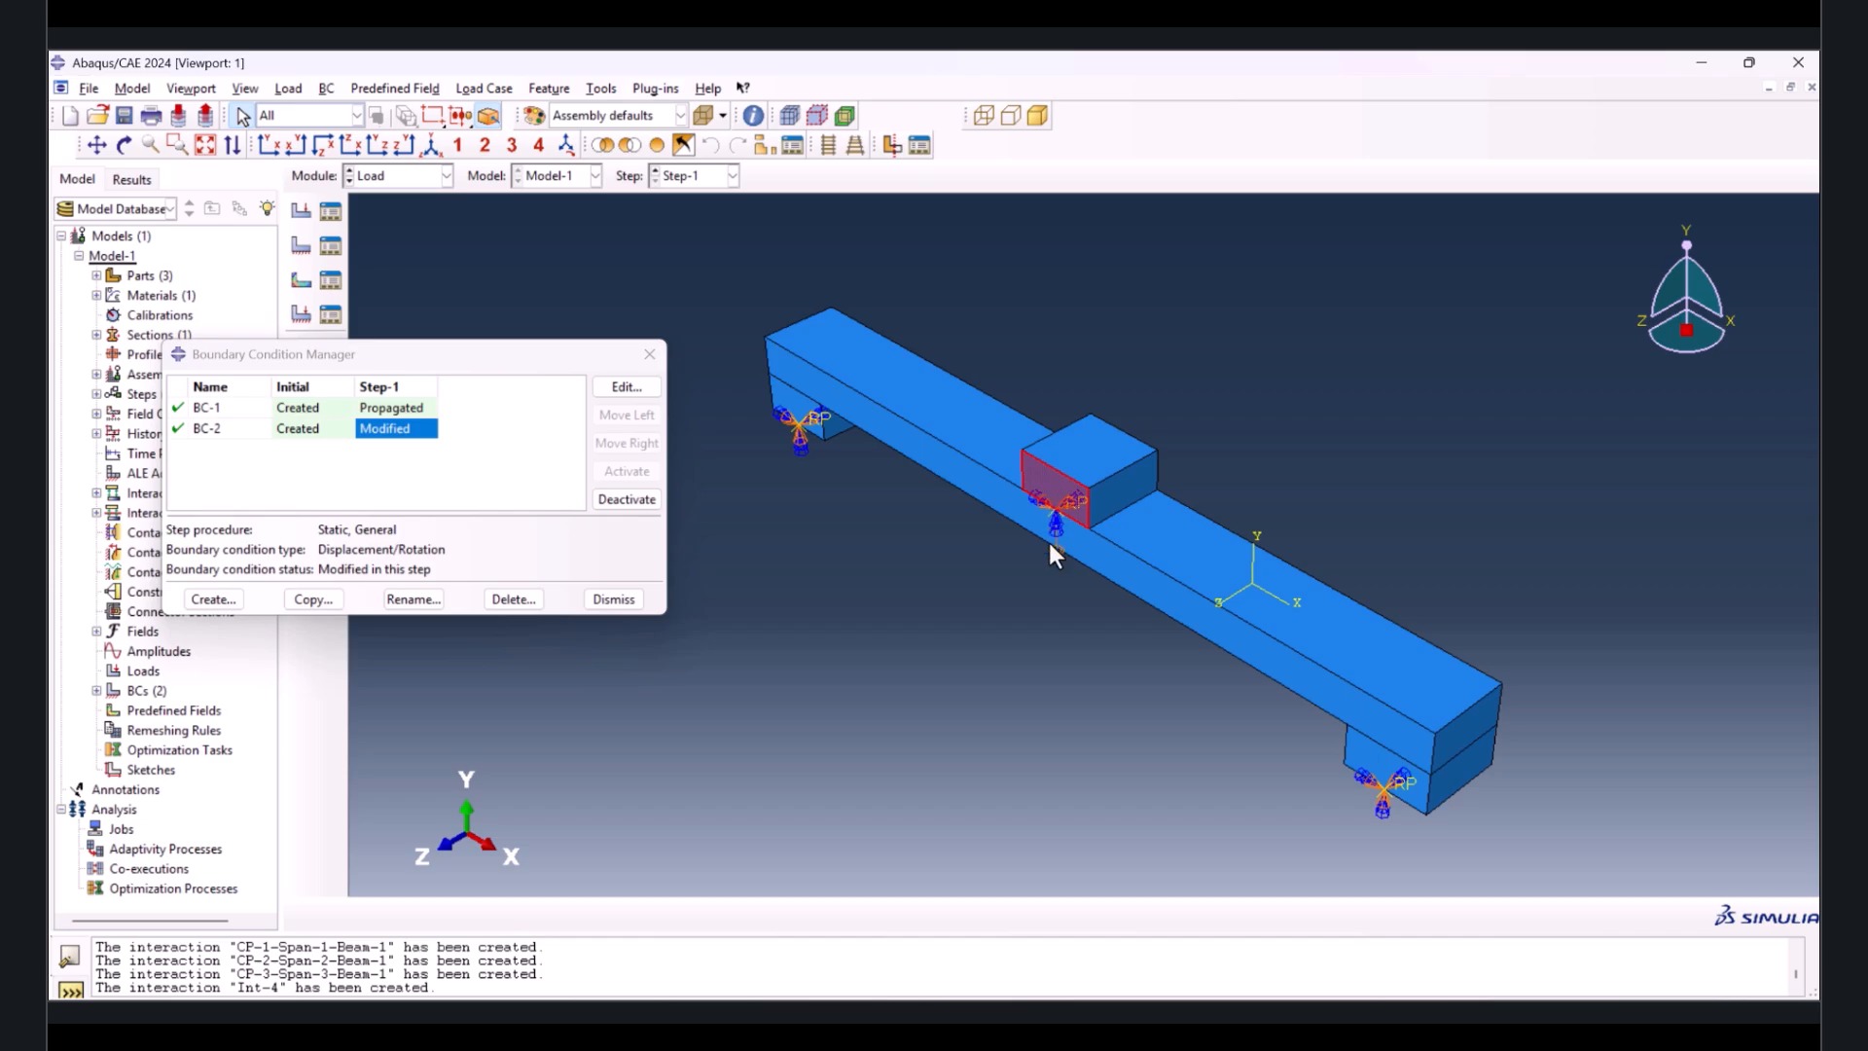
click(621, 599)
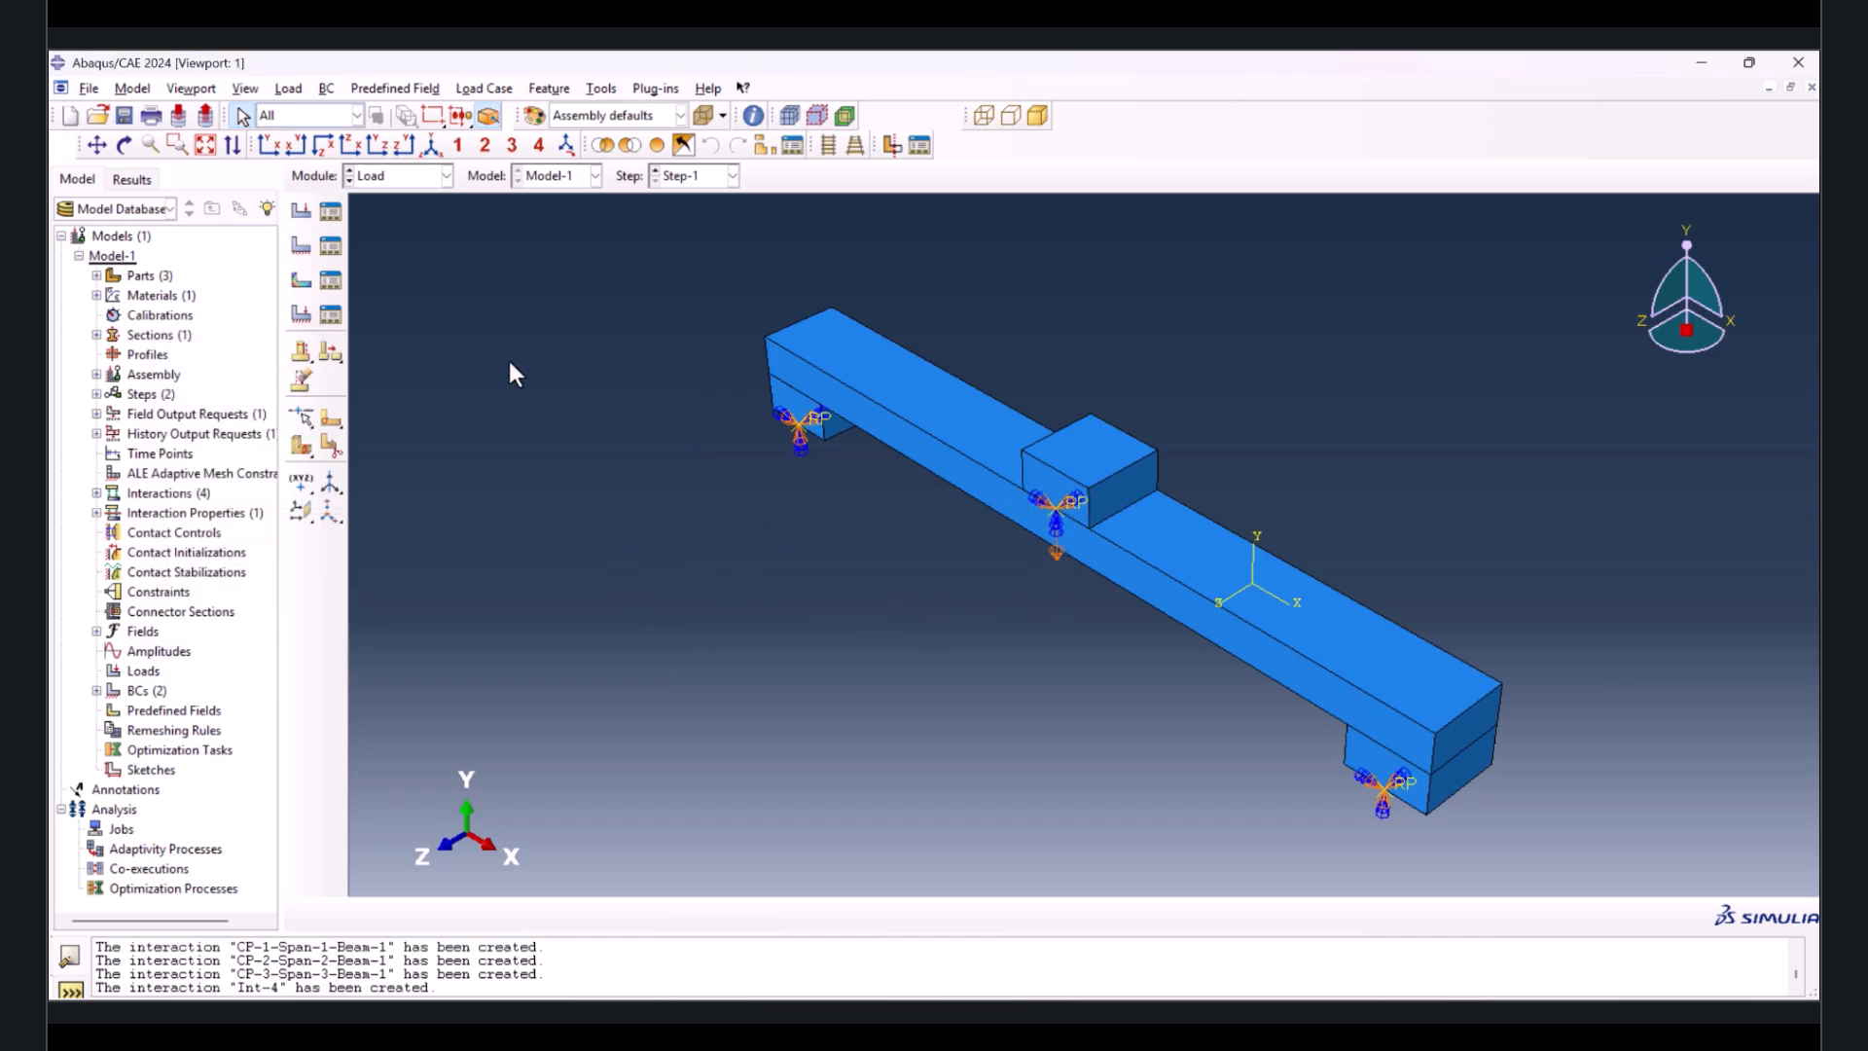
- In the Mesh module, assign structured quad mesh controls to all faces of the Span part
click(413, 179)
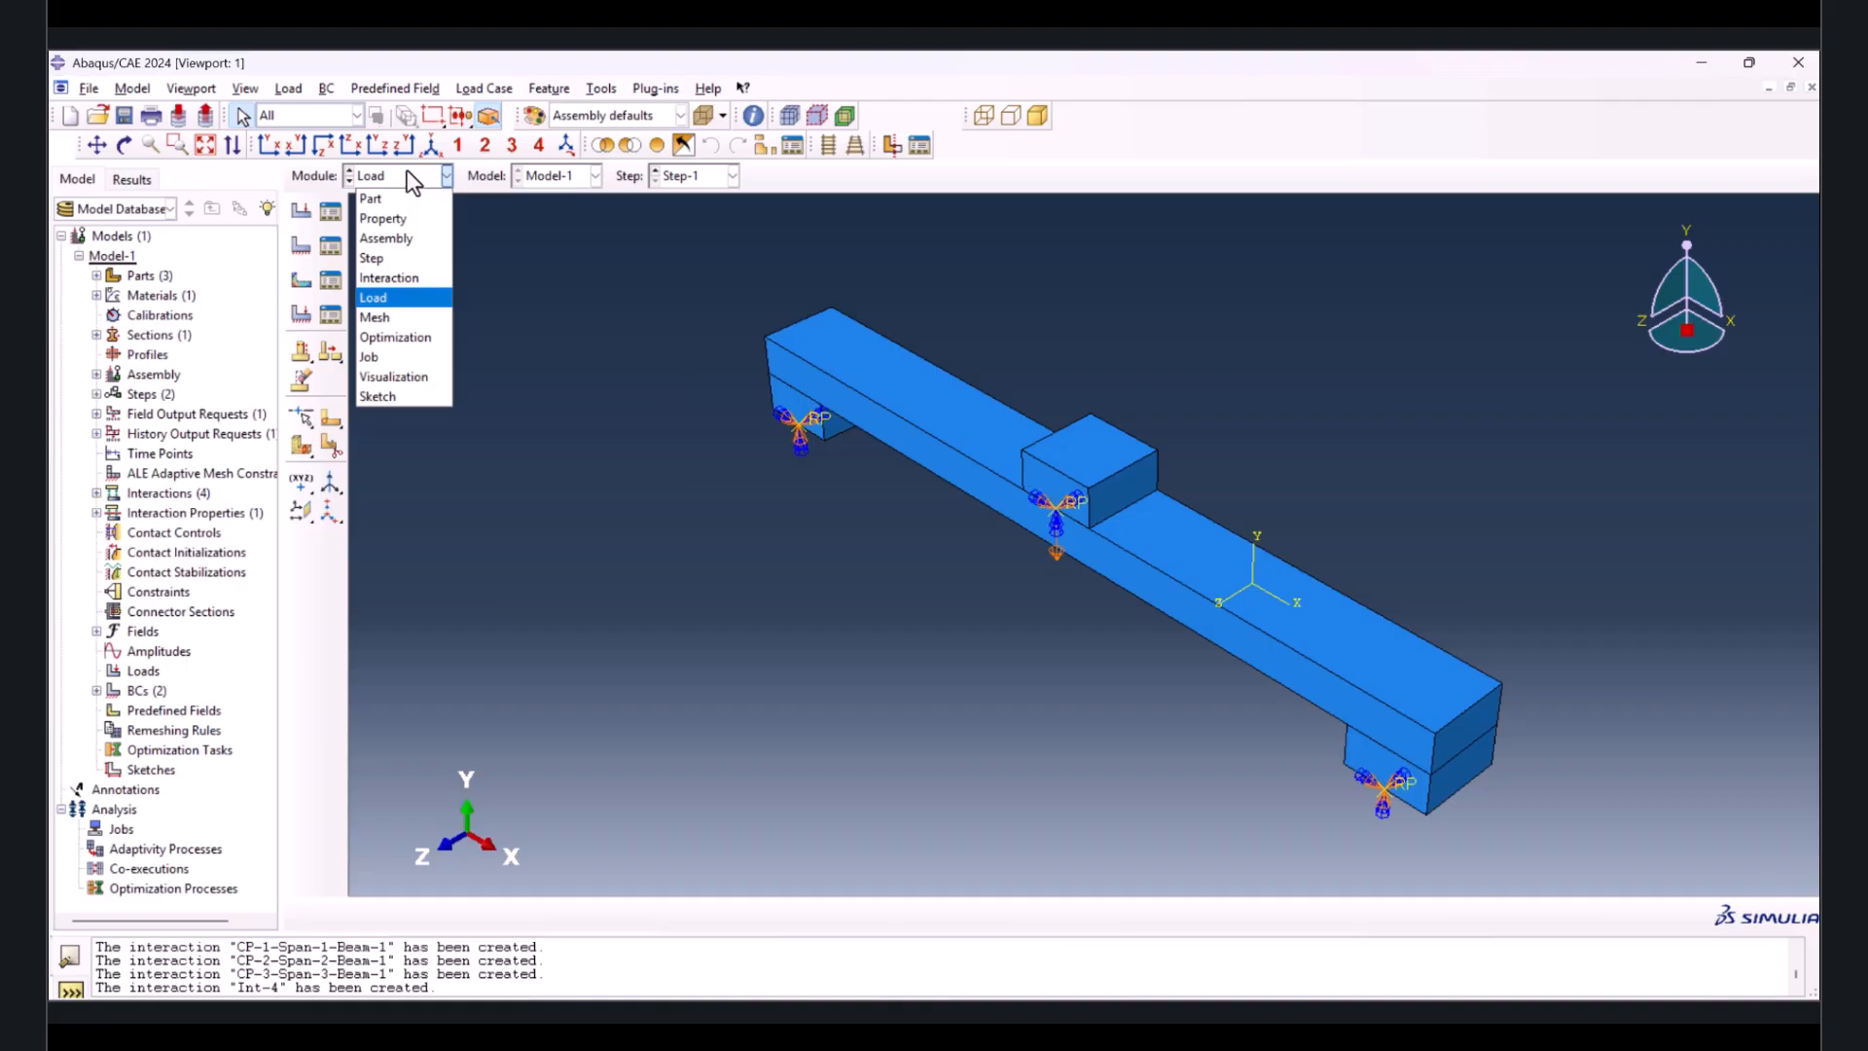
click(406, 315)
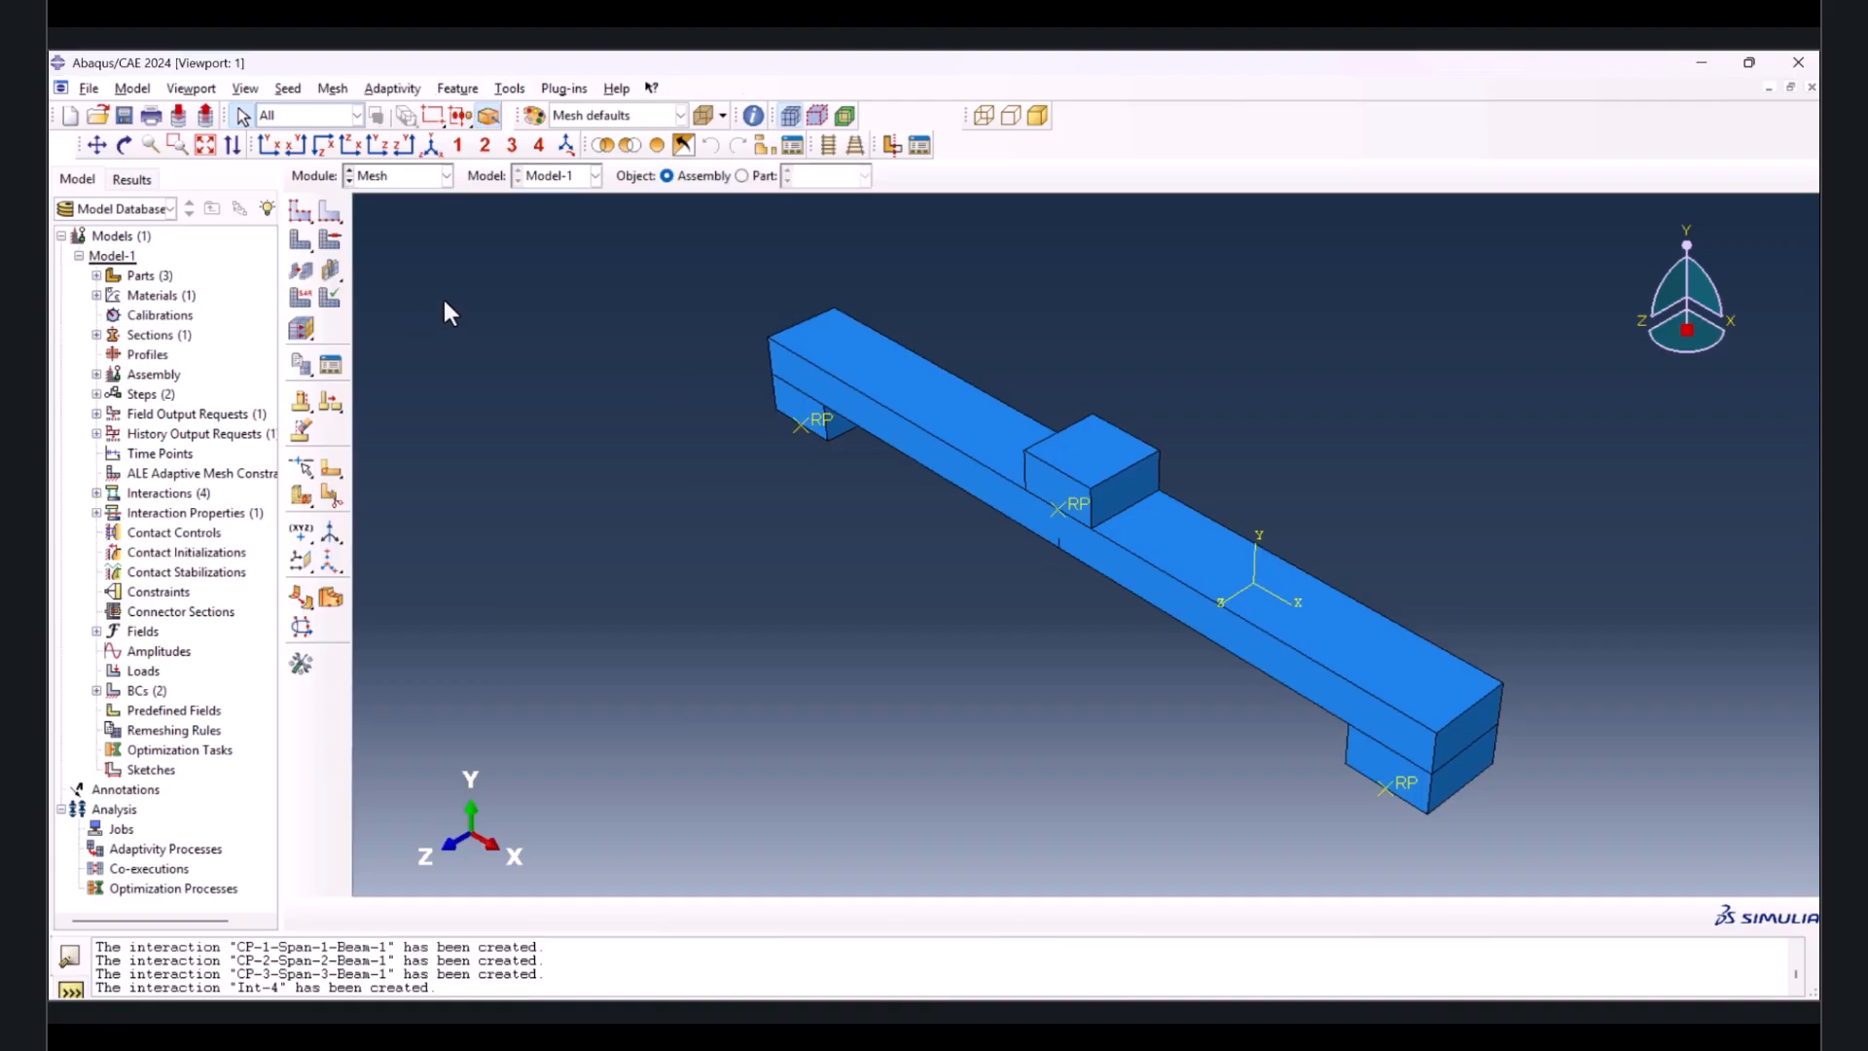
click(756, 177)
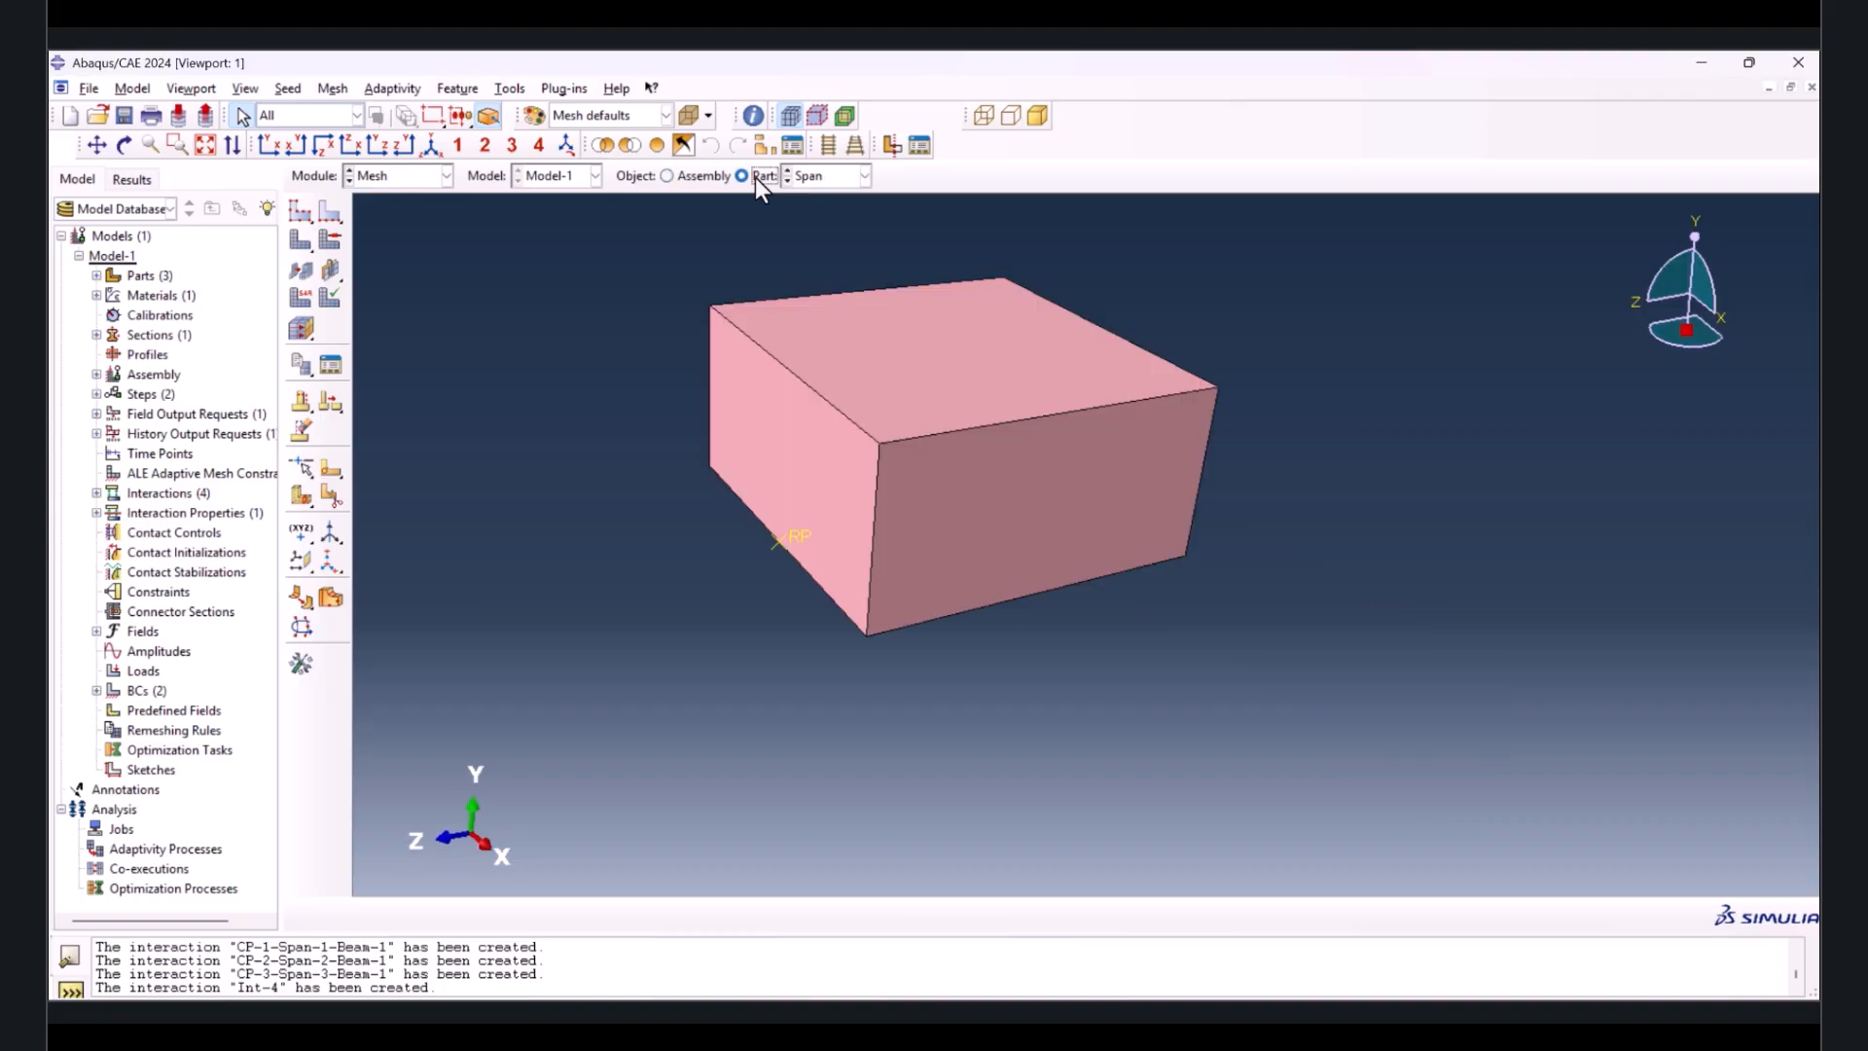
click(325, 243)
drag(502, 234, 1283, 652)
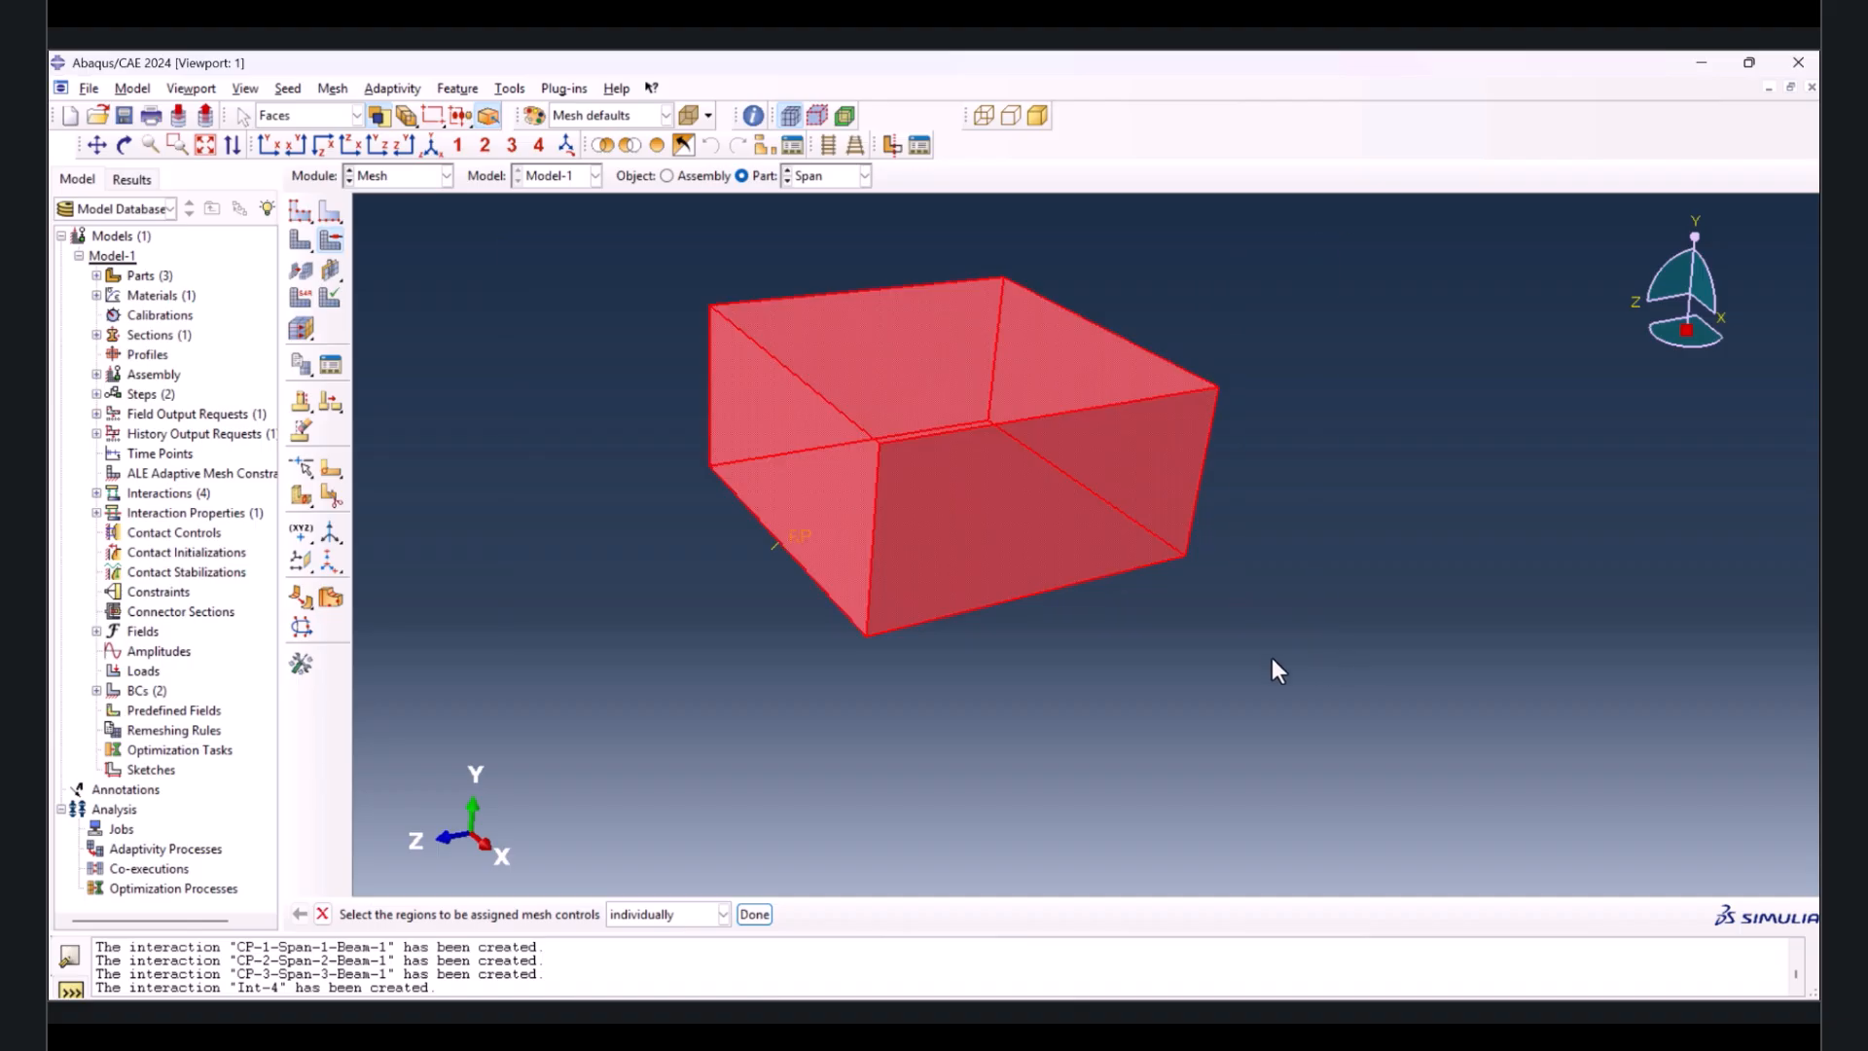
click(755, 916)
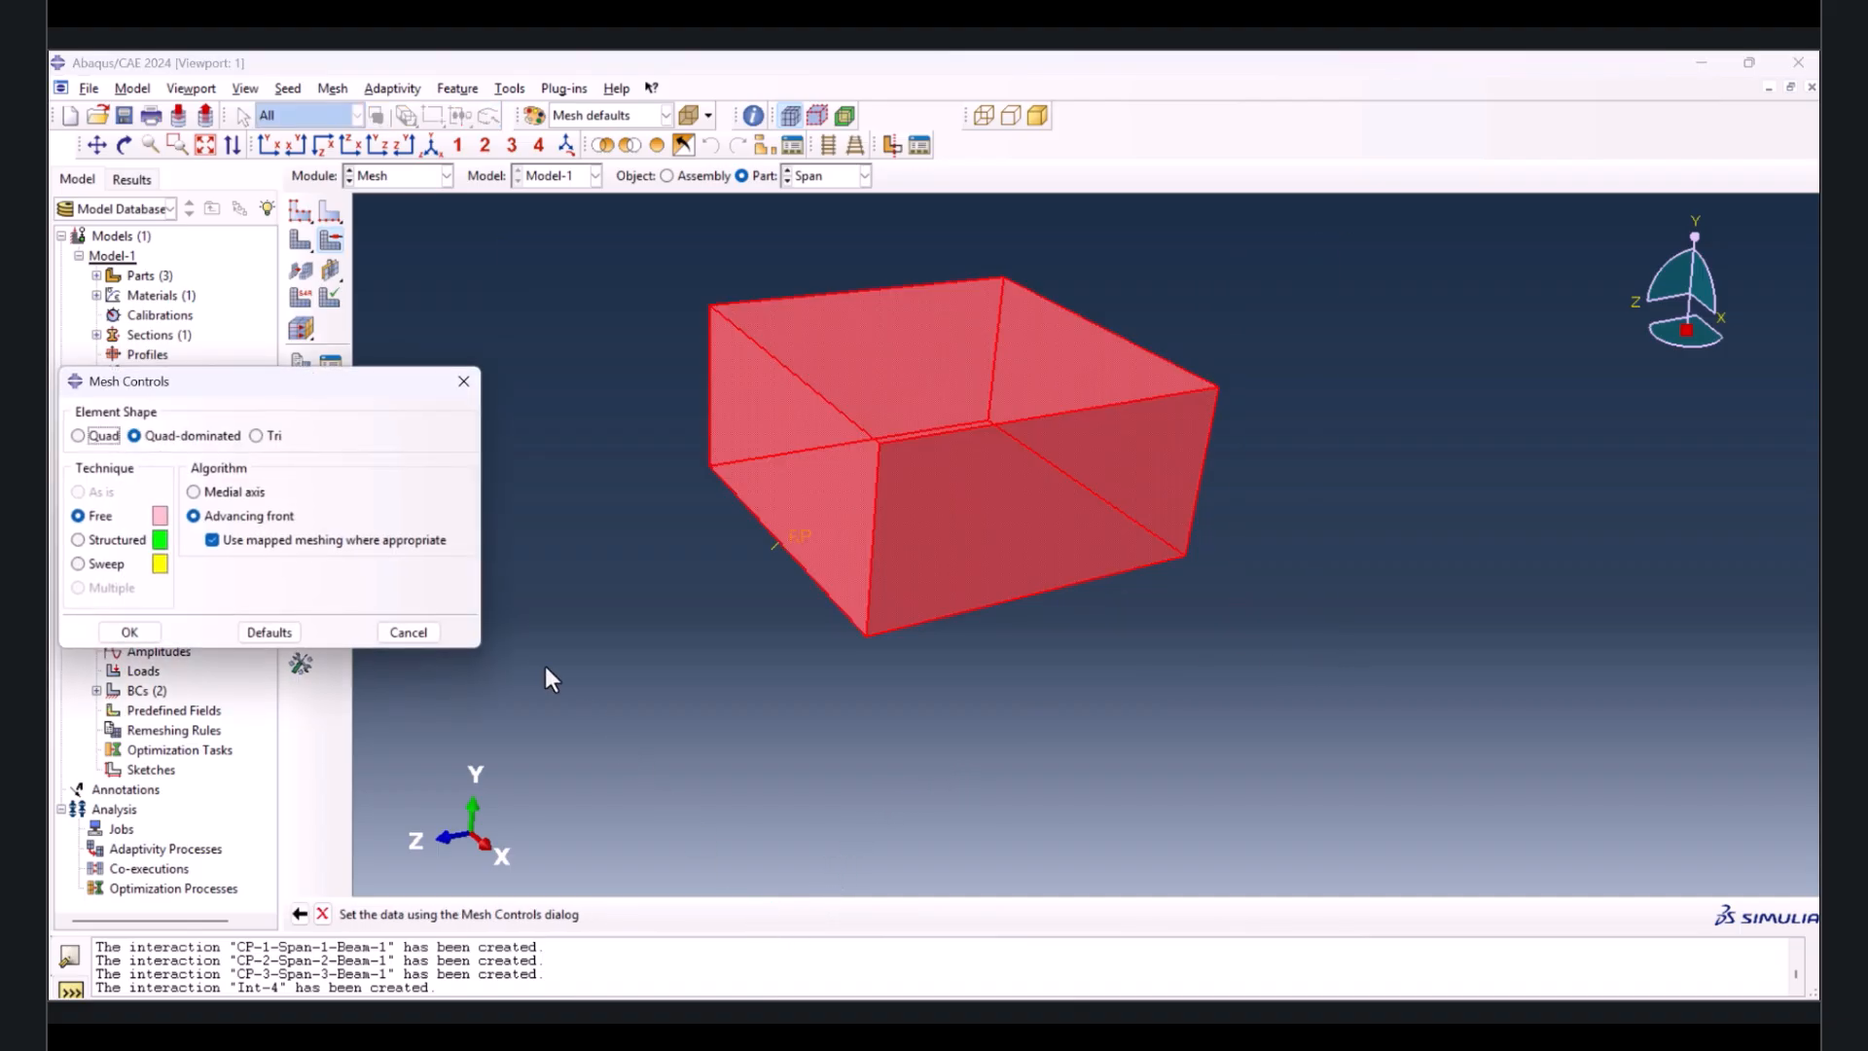
click(101, 436)
click(133, 542)
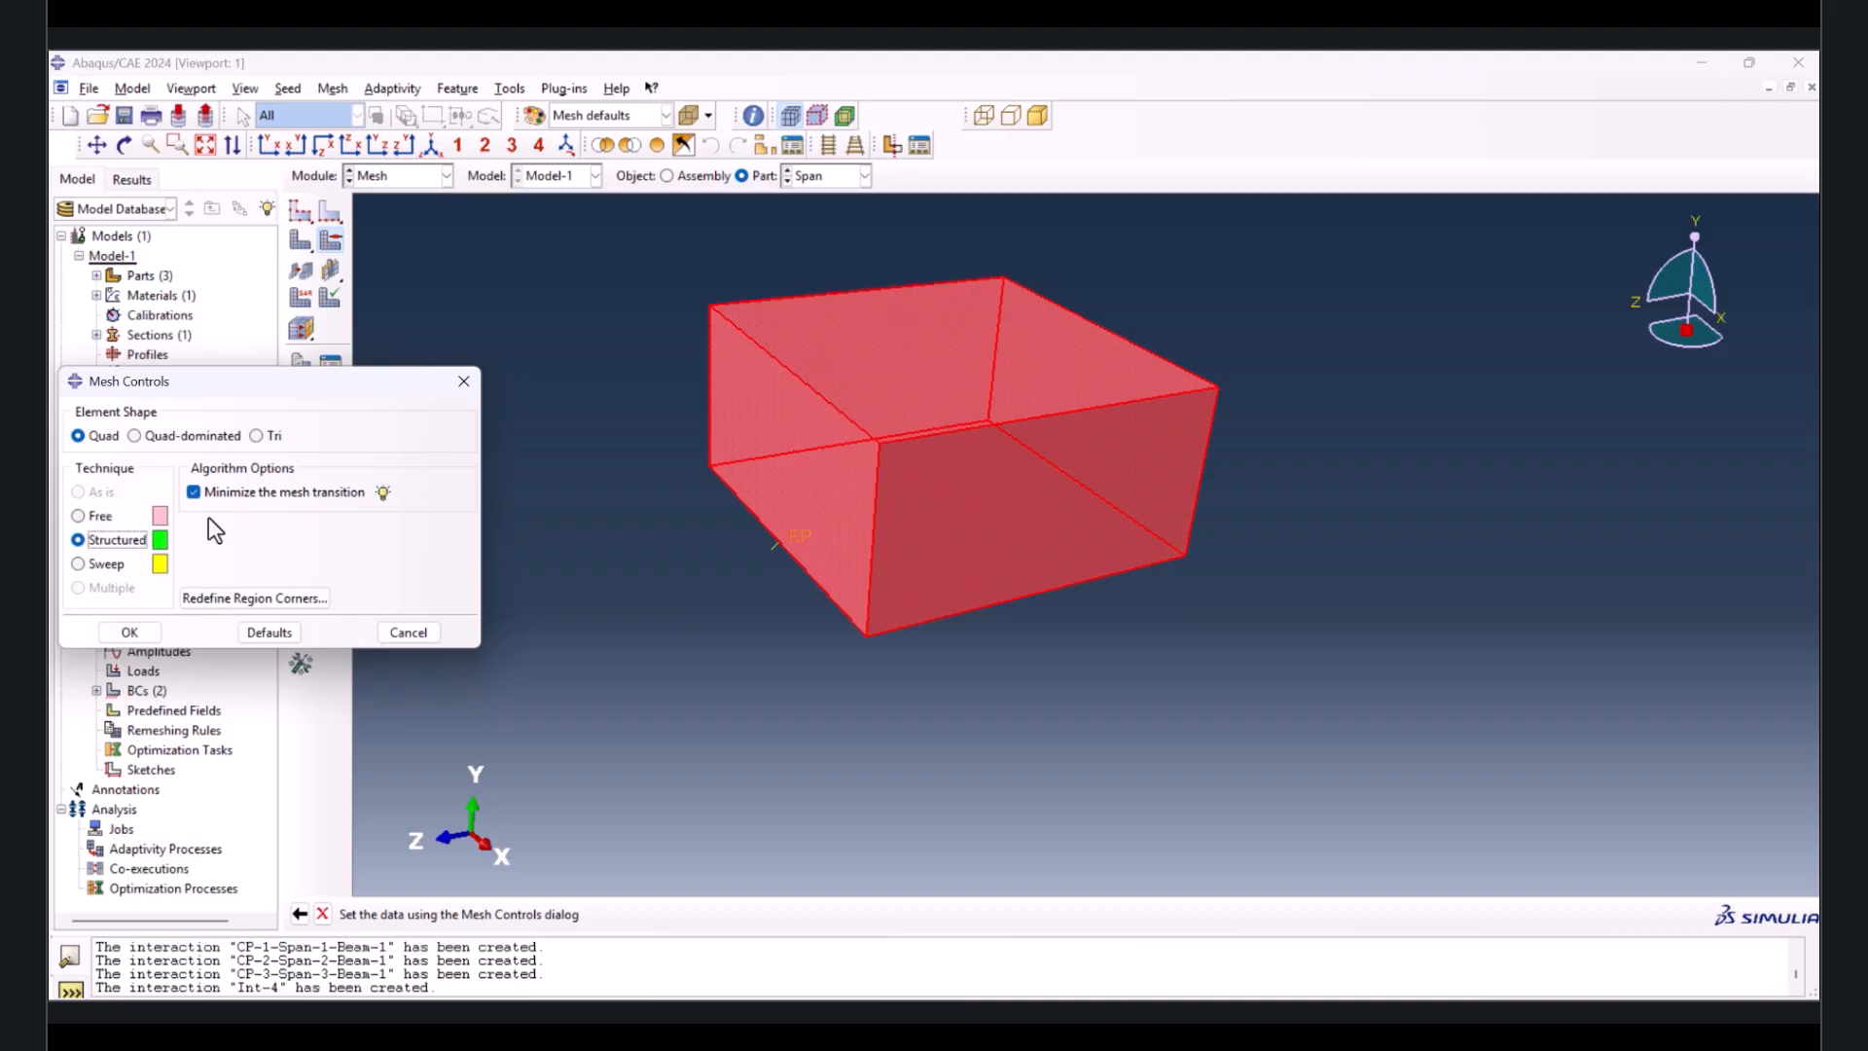
click(120, 633)
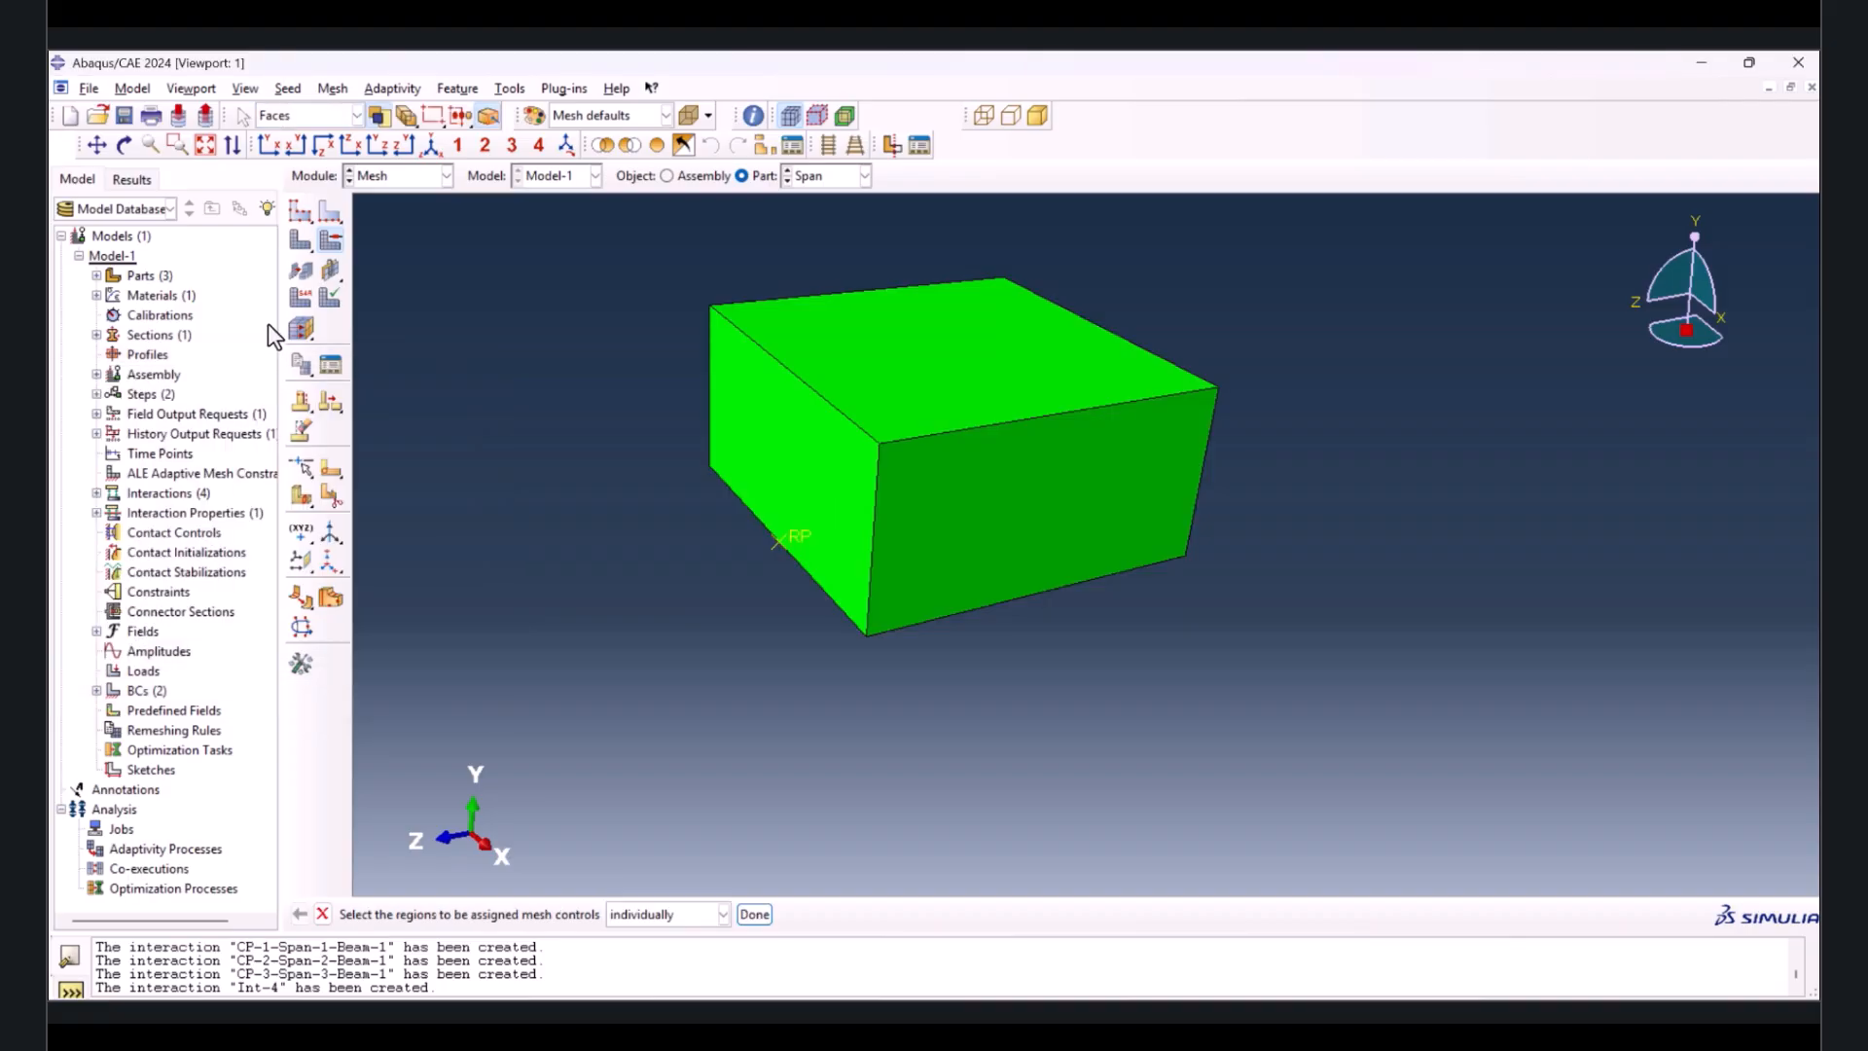
- Seed the Span part with an approximate global size of 0.8 and mesh it
click(301, 209)
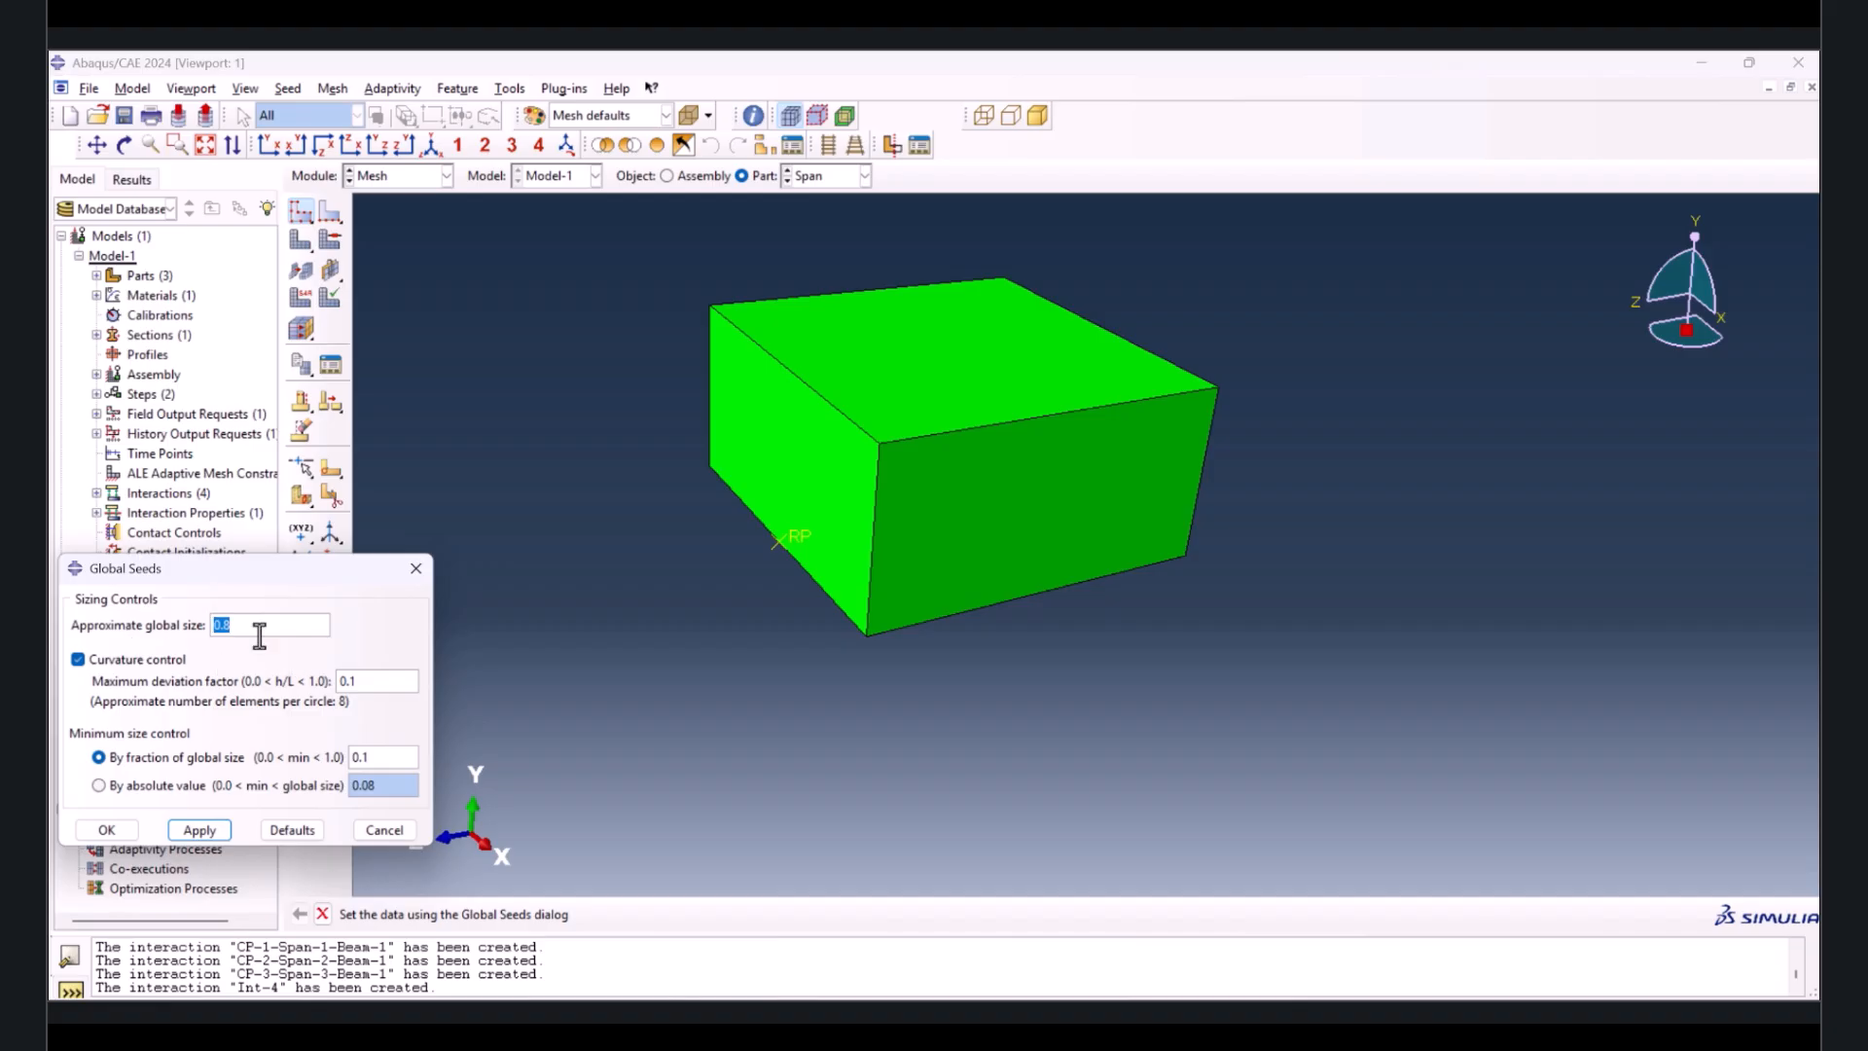
click(109, 830)
click(302, 245)
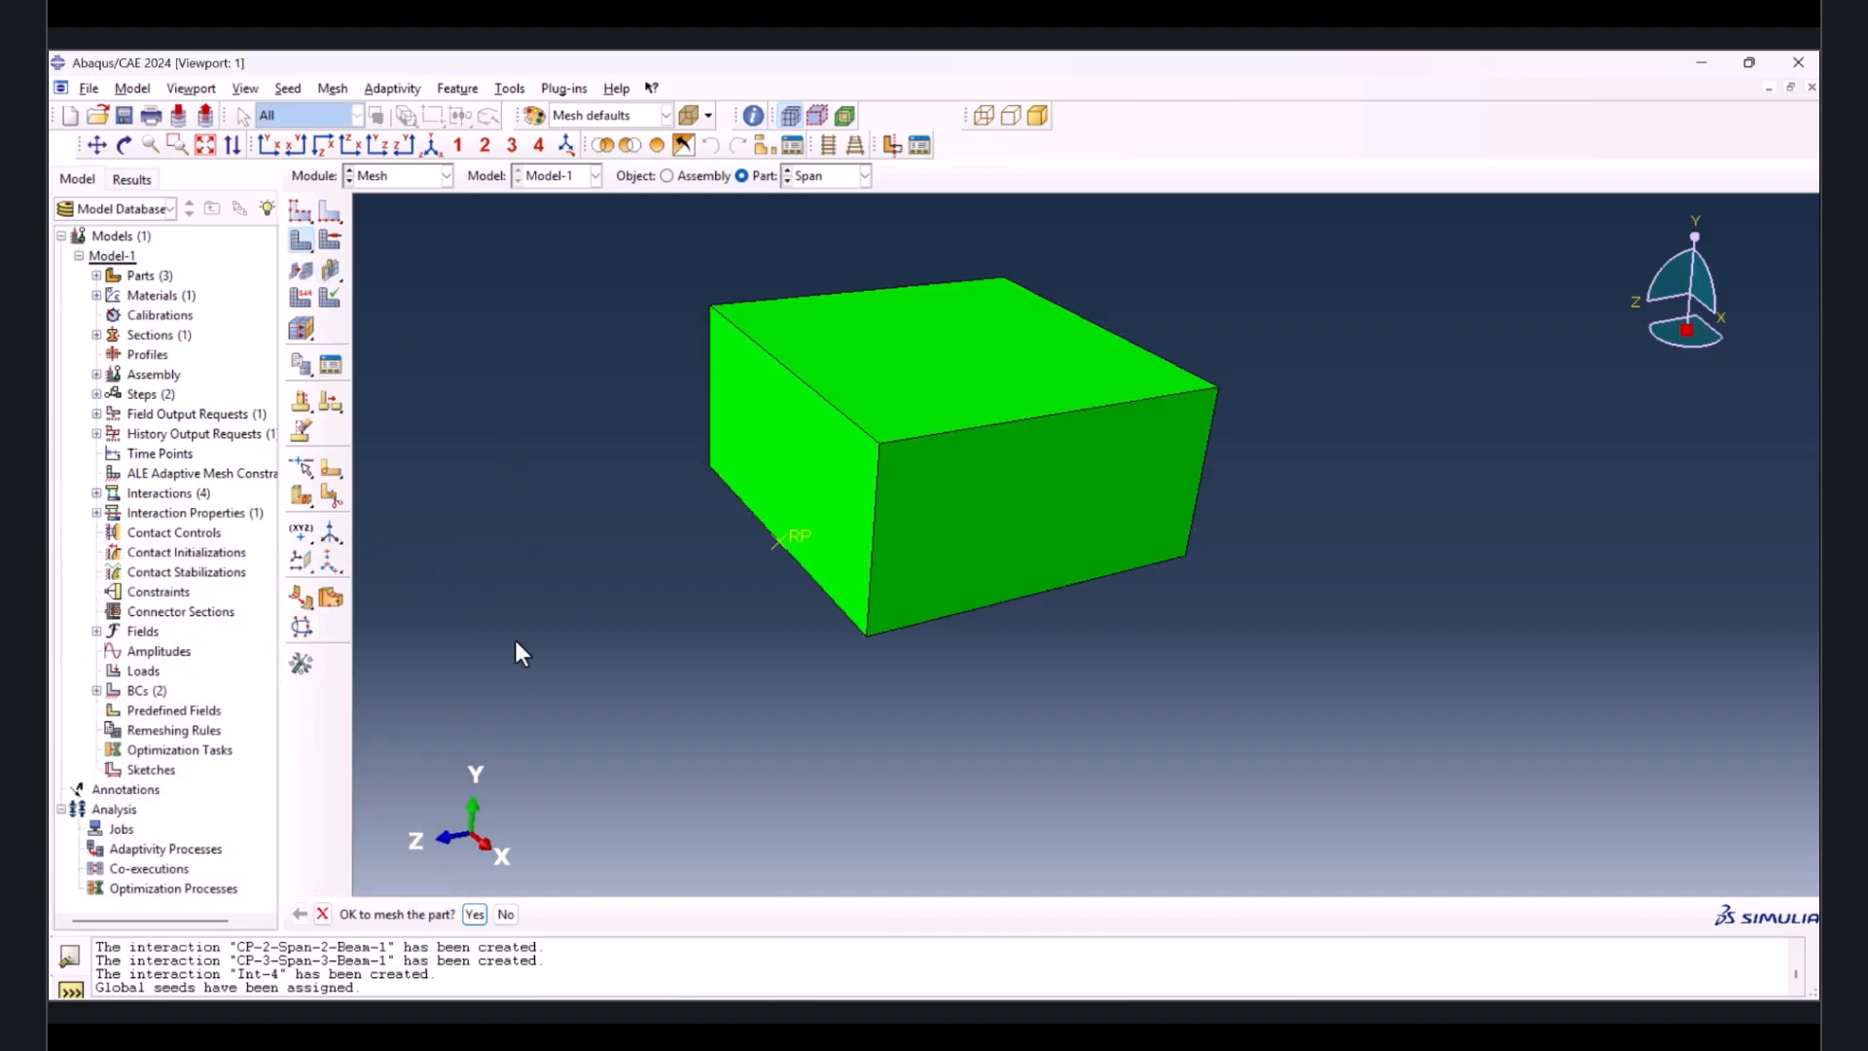
click(467, 917)
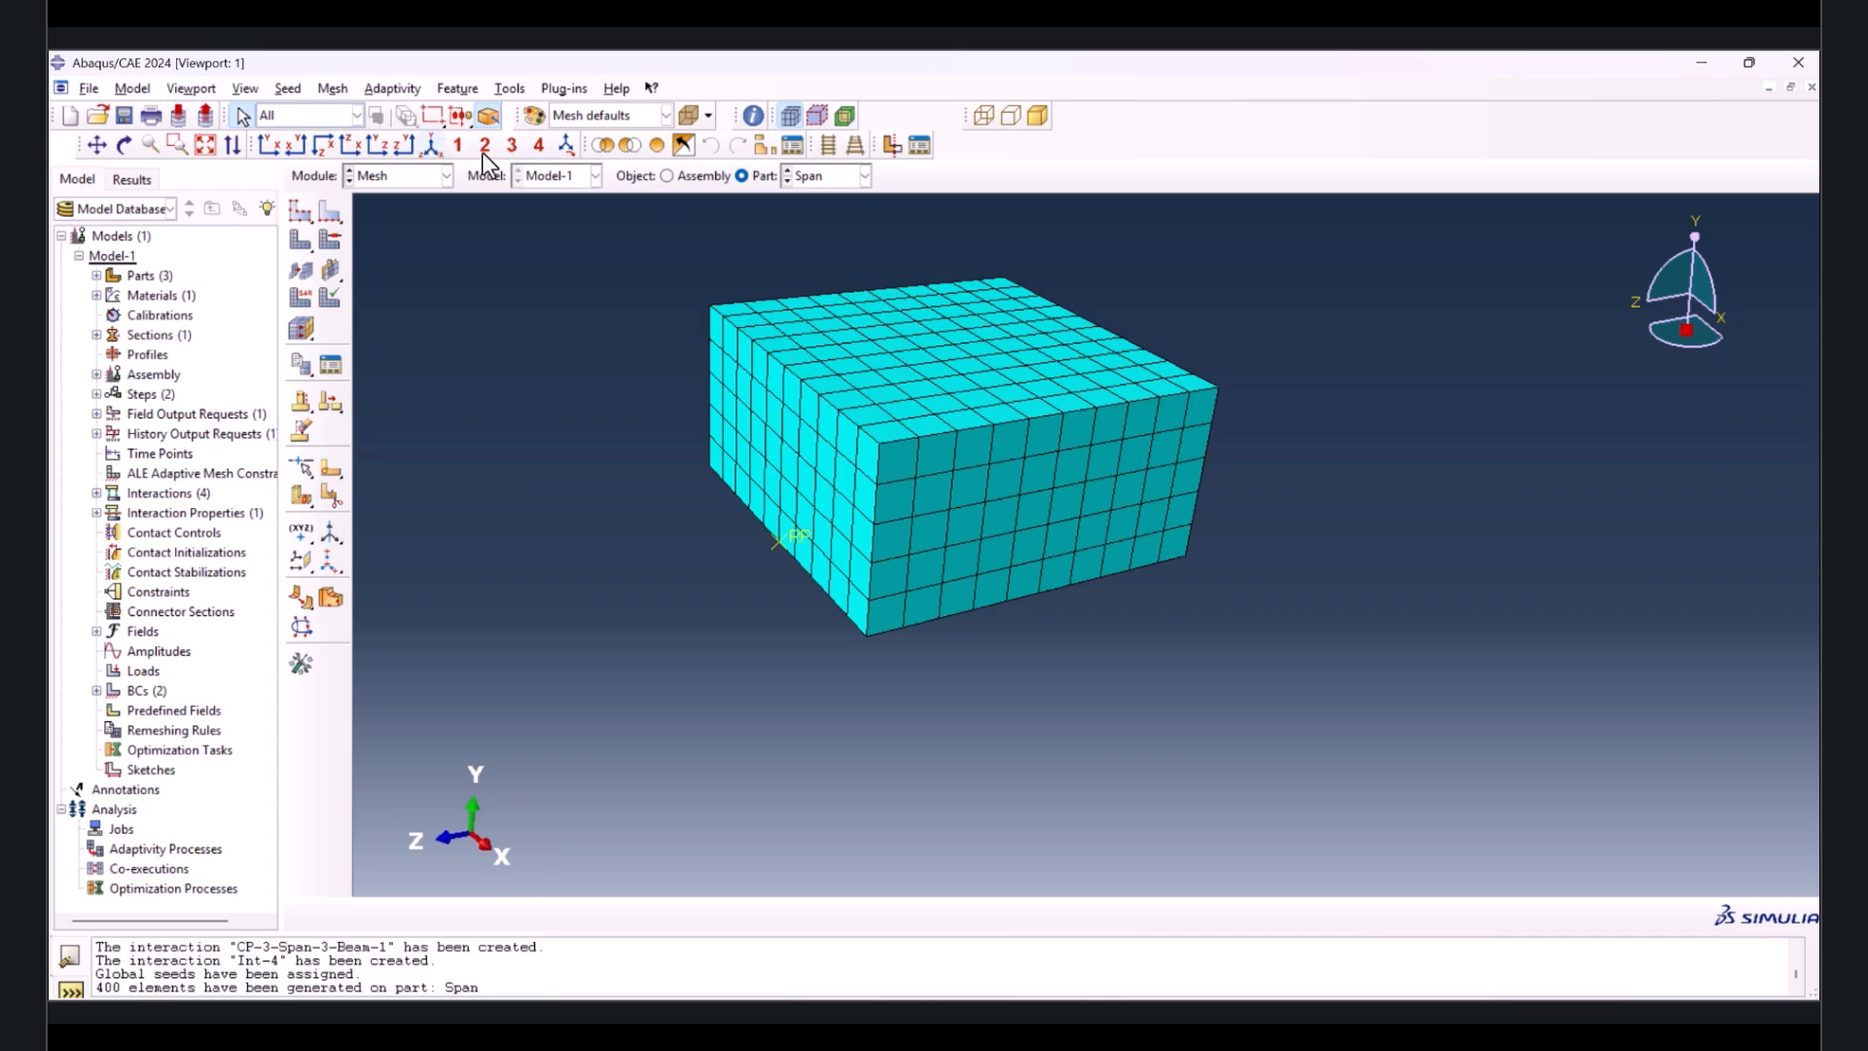
- Seed the Beam part with an approximate global size of 0.8 and mesh it
click(786, 175)
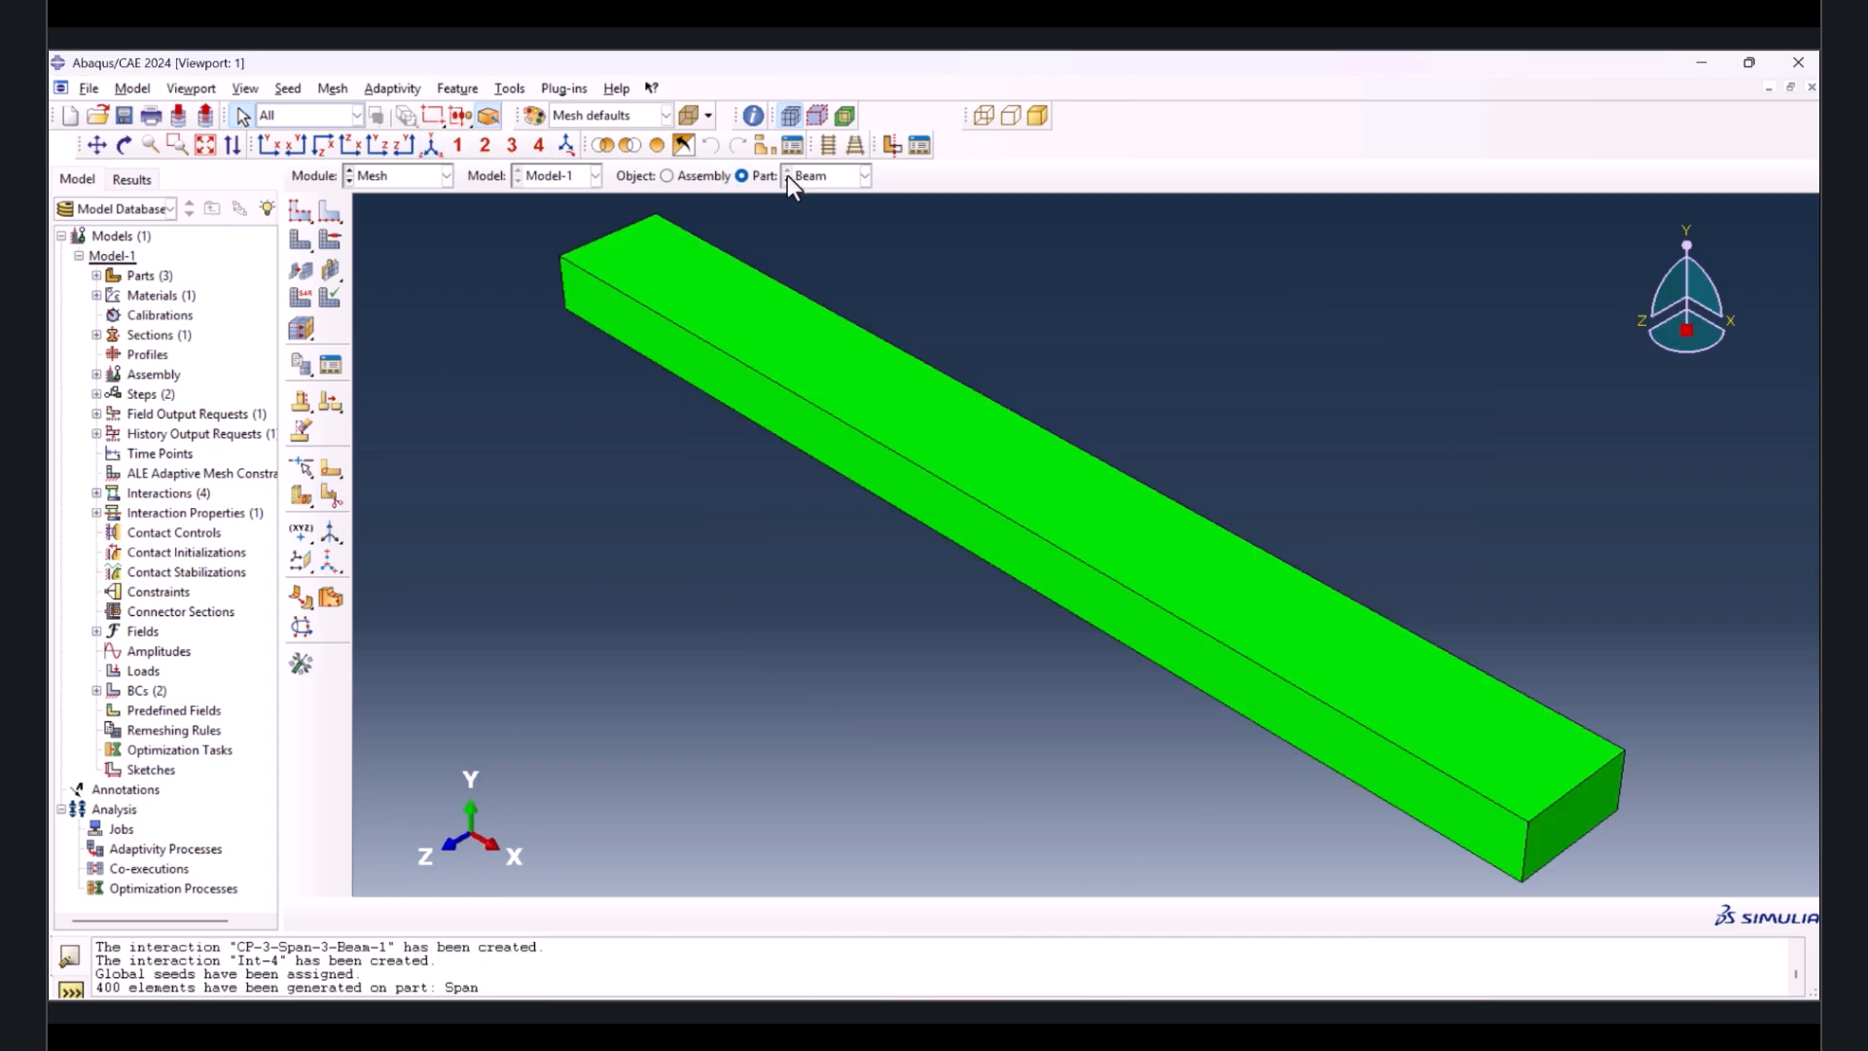
click(302, 211)
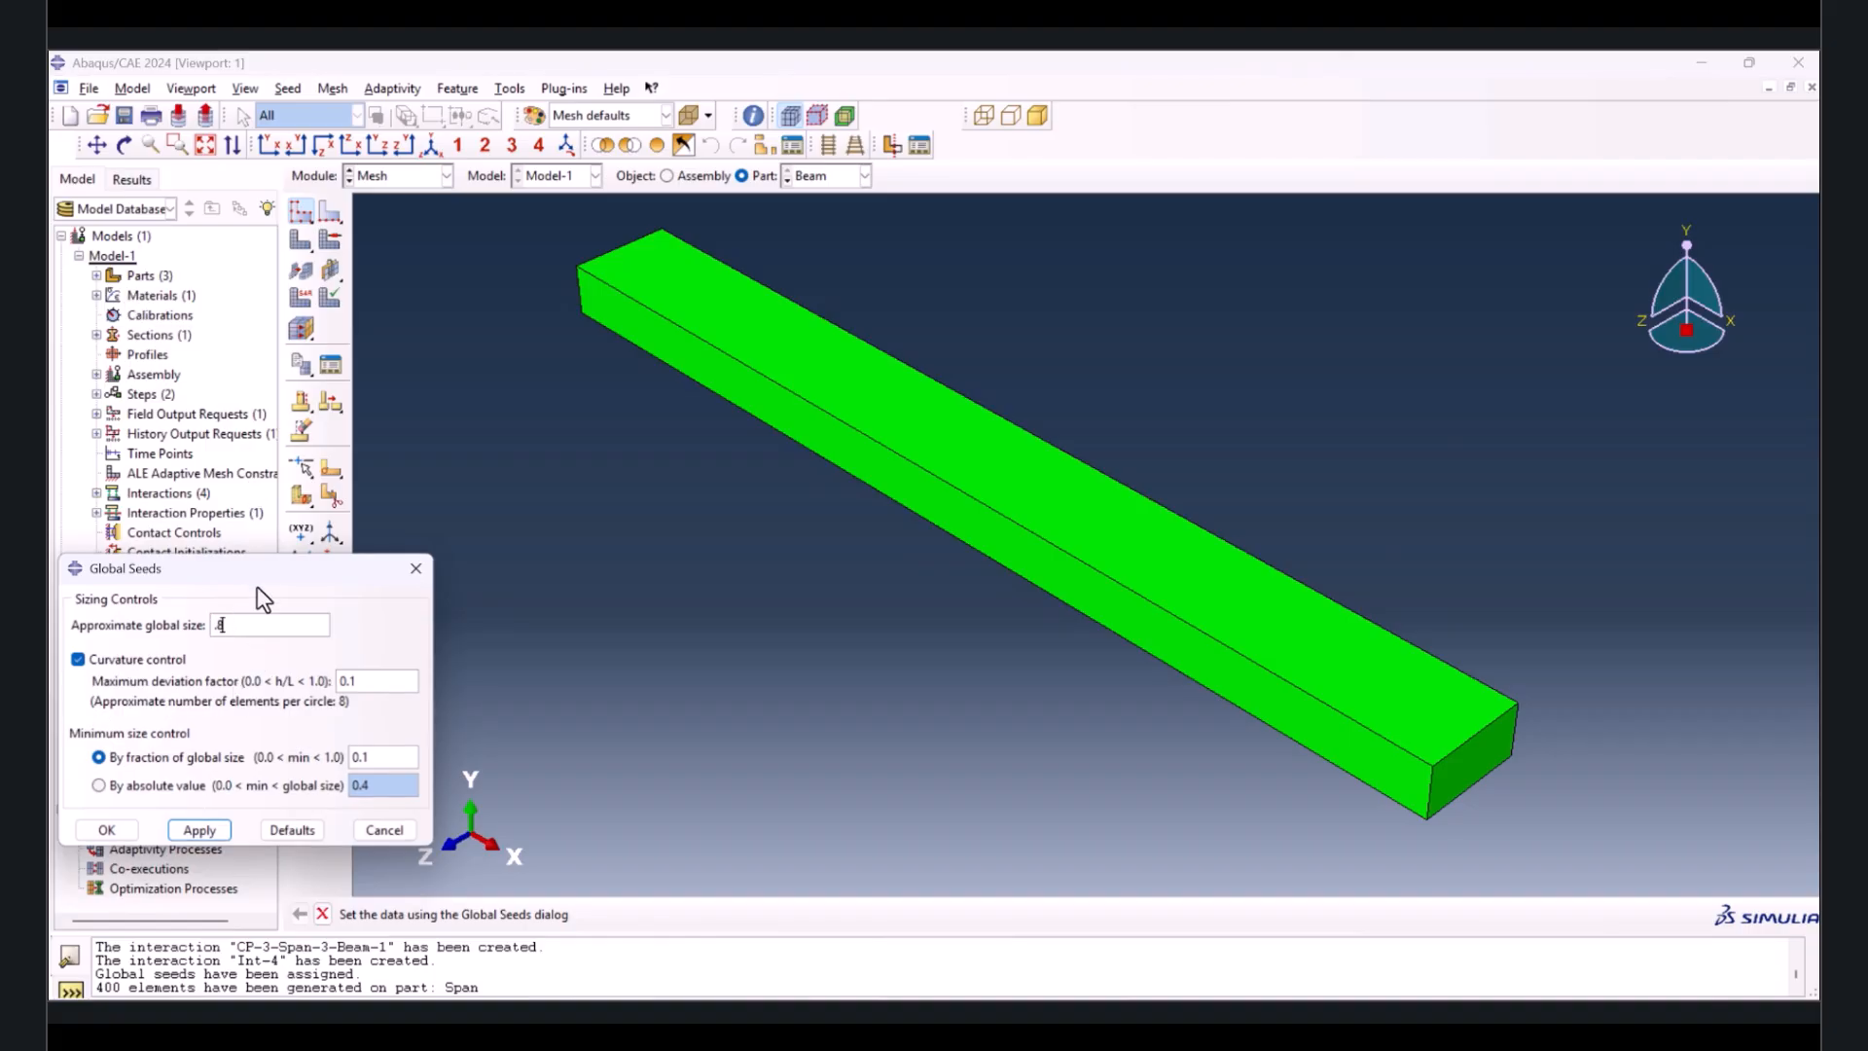
click(107, 830)
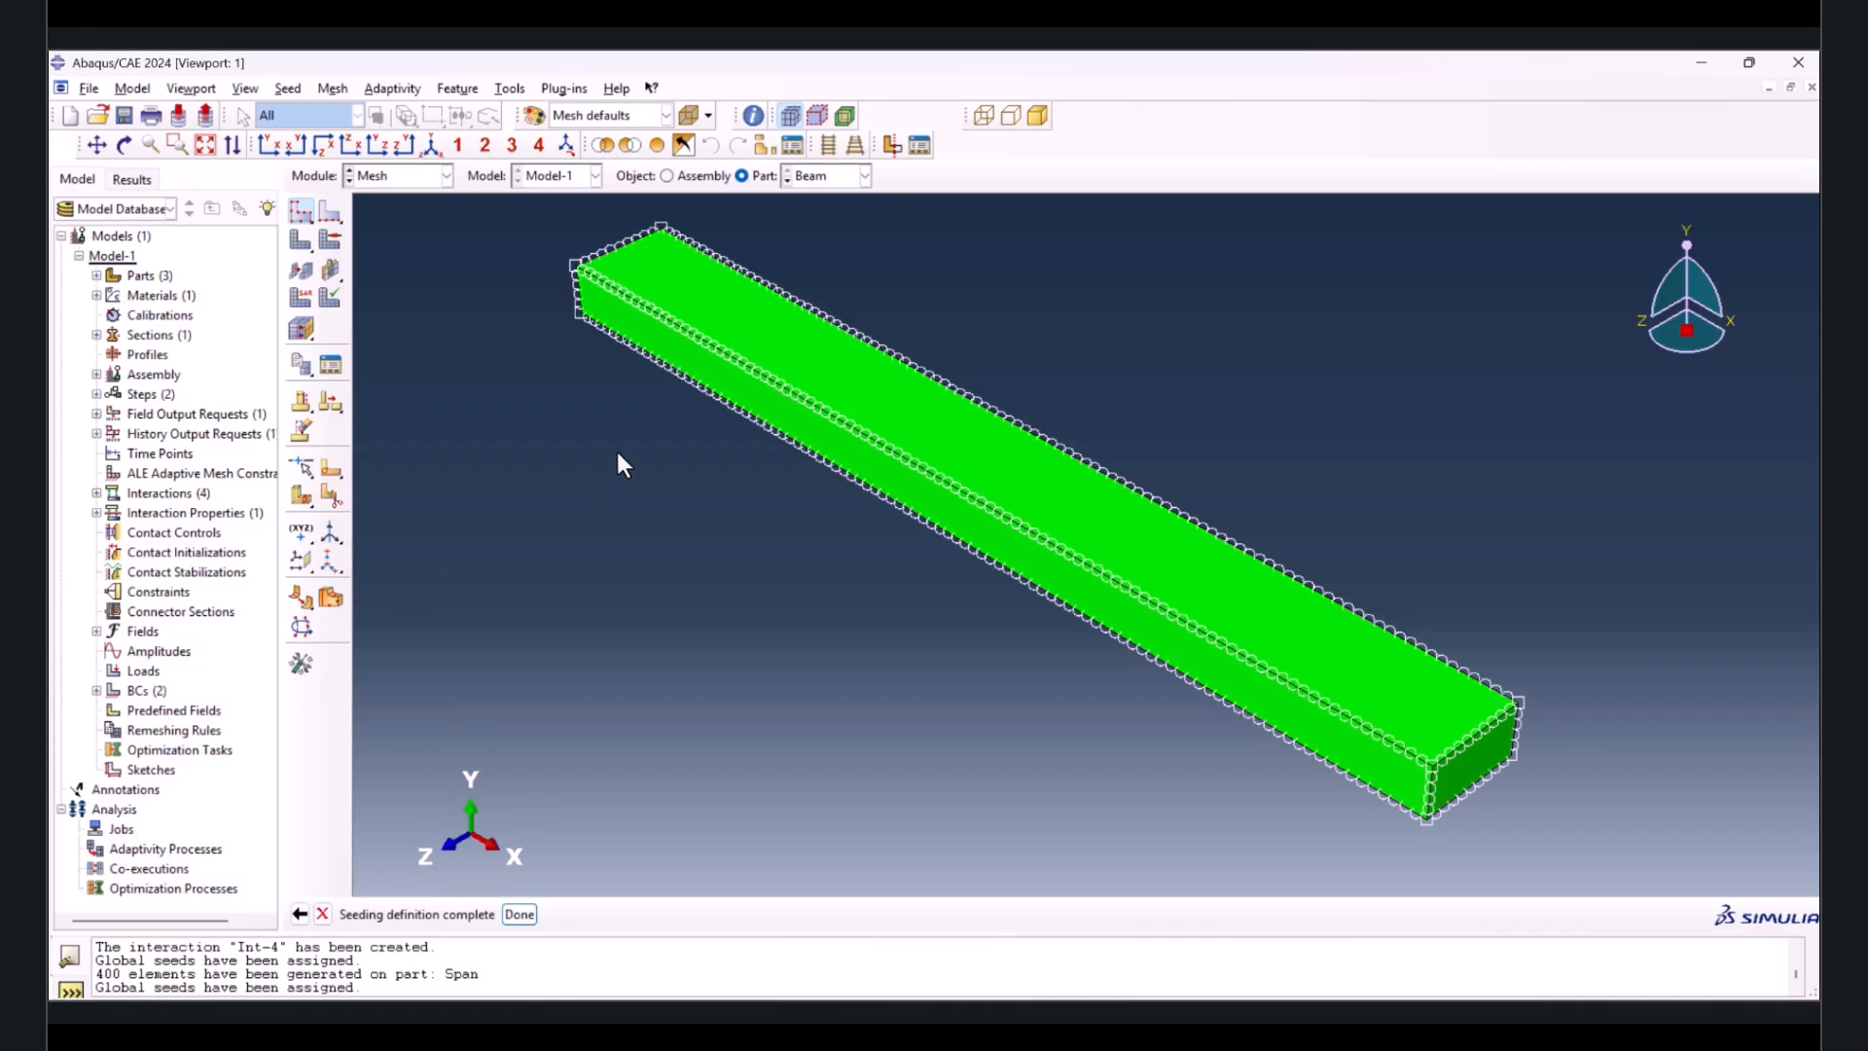
click(296, 242)
click(476, 915)
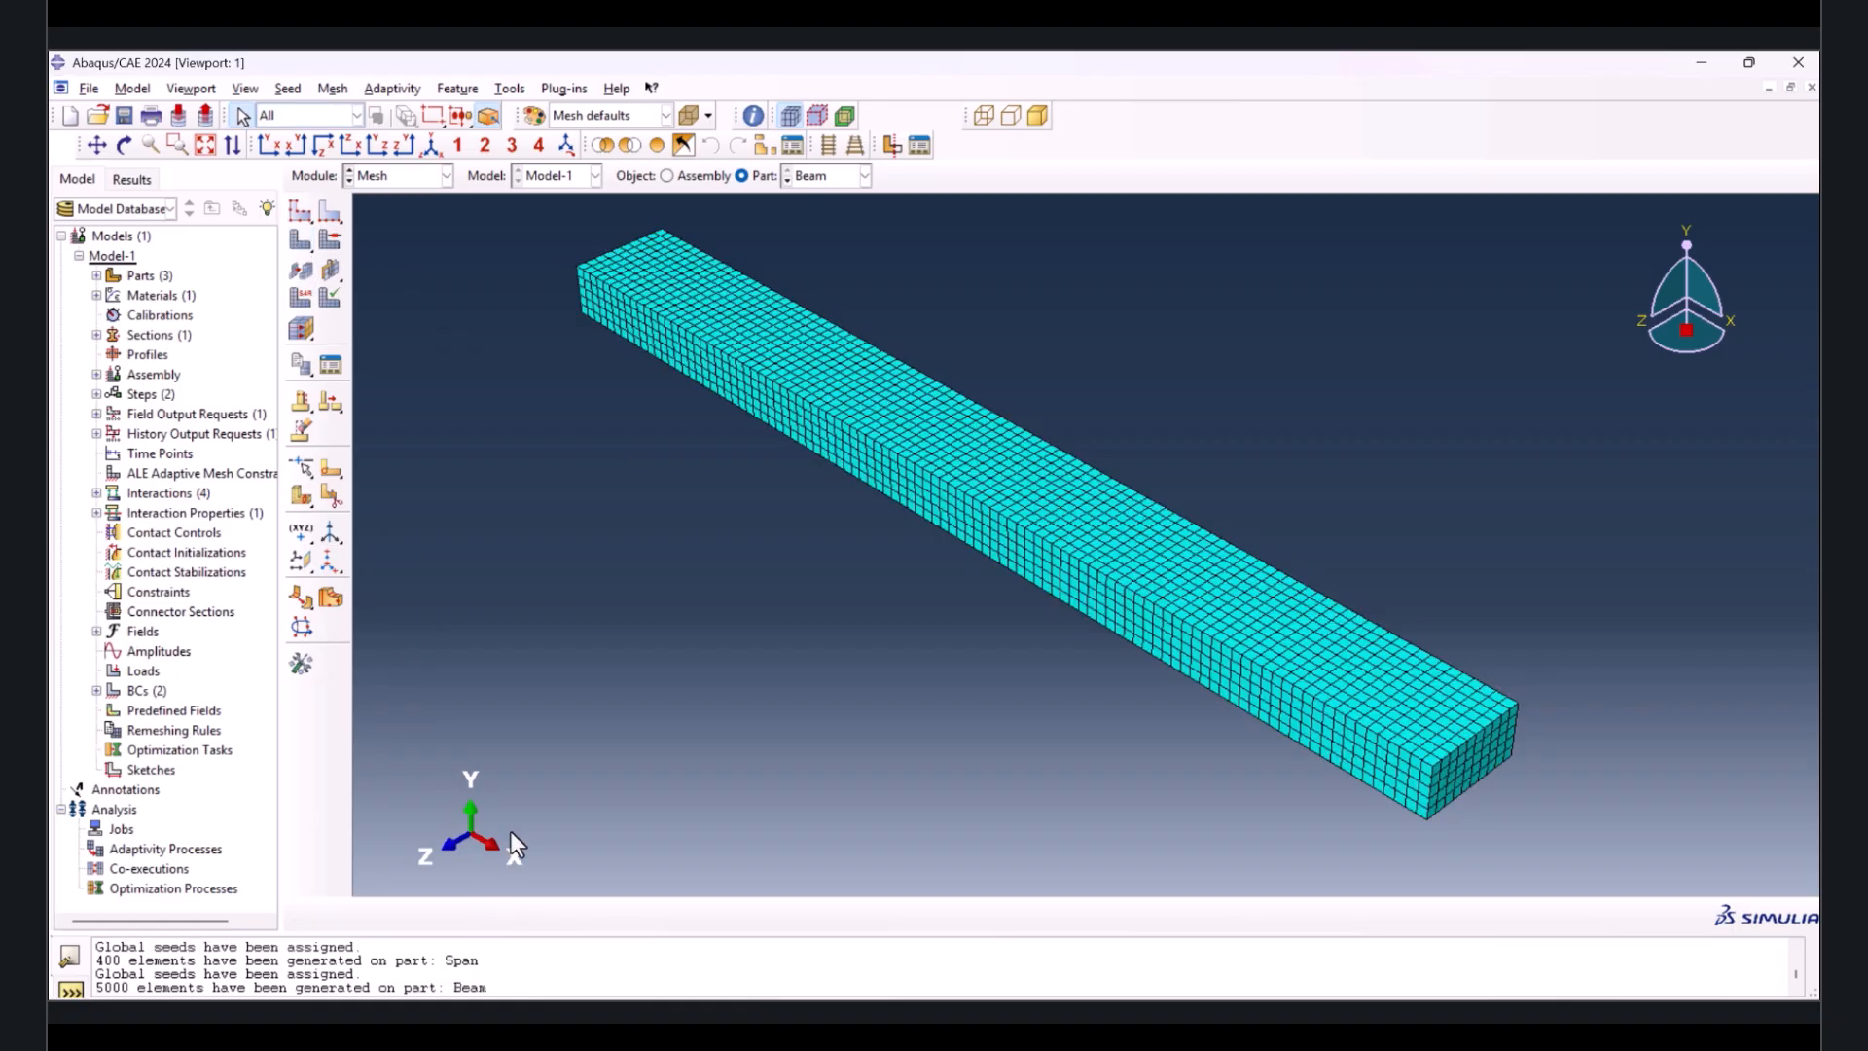
- Display the meshed assembly and examine how the elements line up where the loading block and supports meet the beam
click(667, 176)
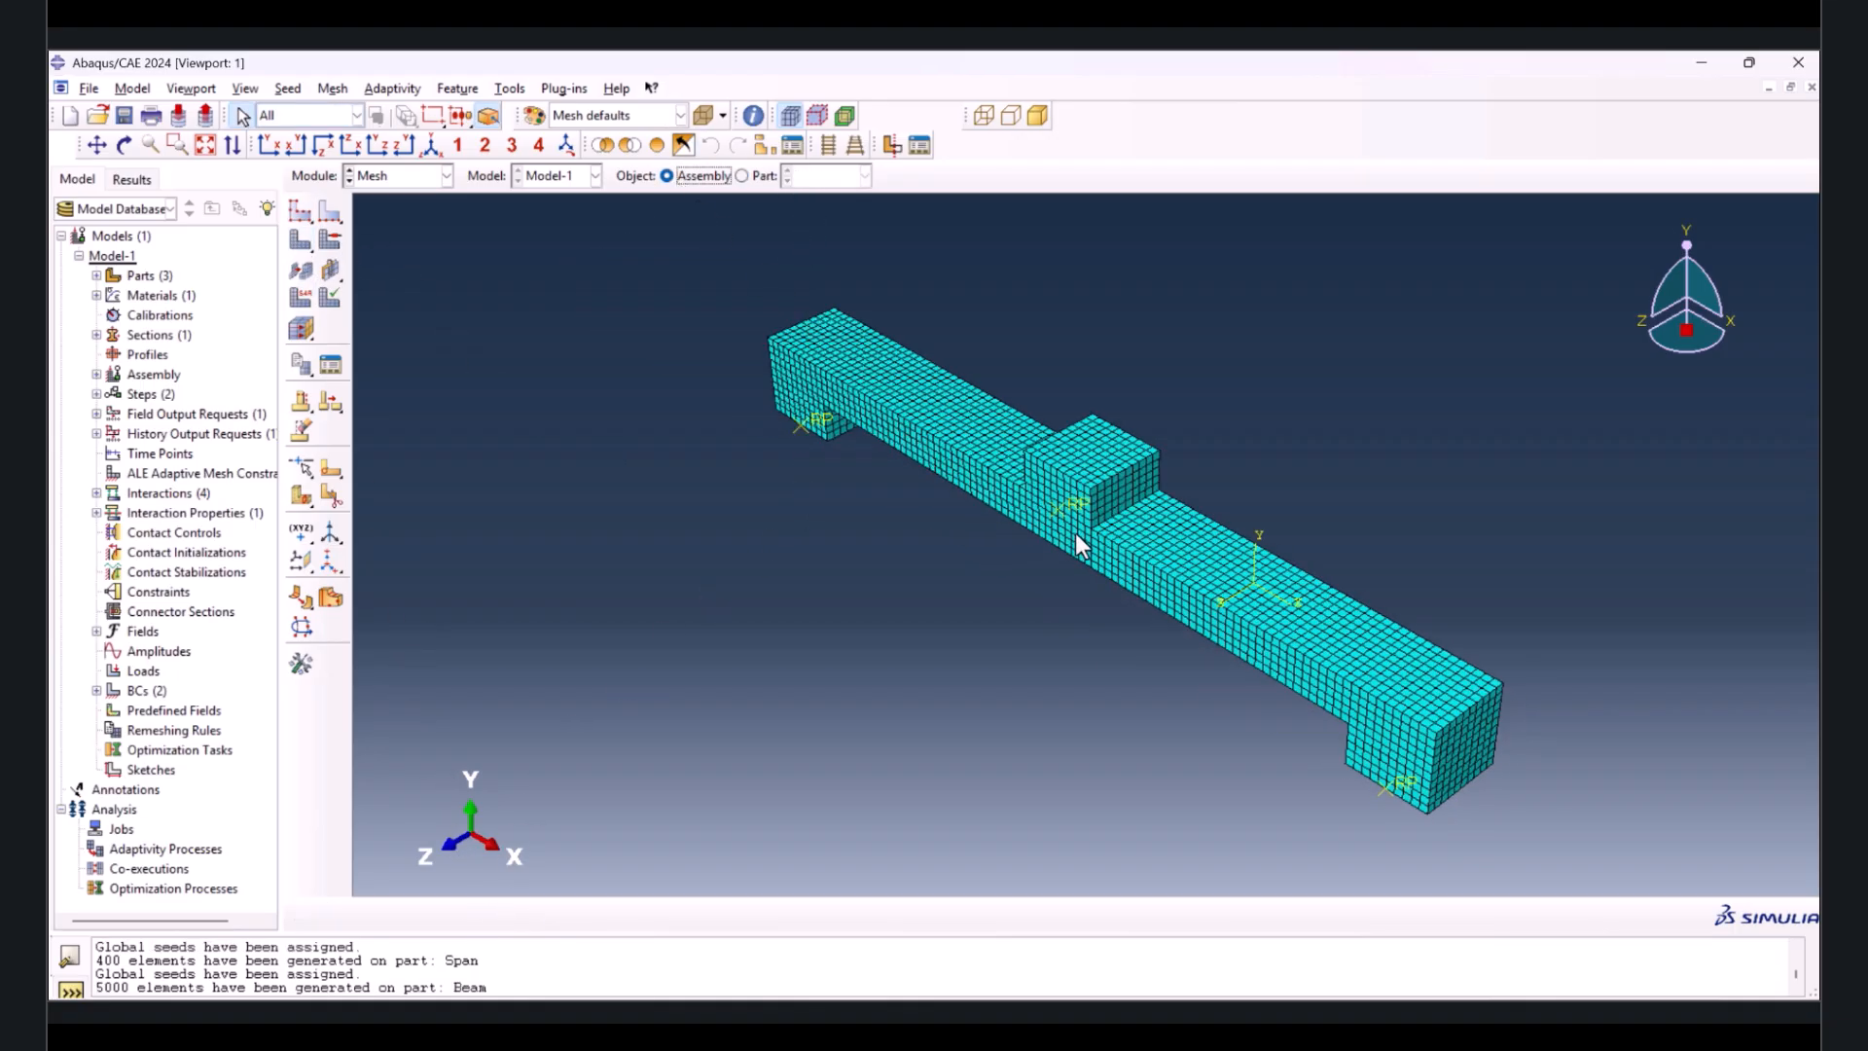
scroll(1113, 501, down, 5)
scroll(1071, 525, down, 2)
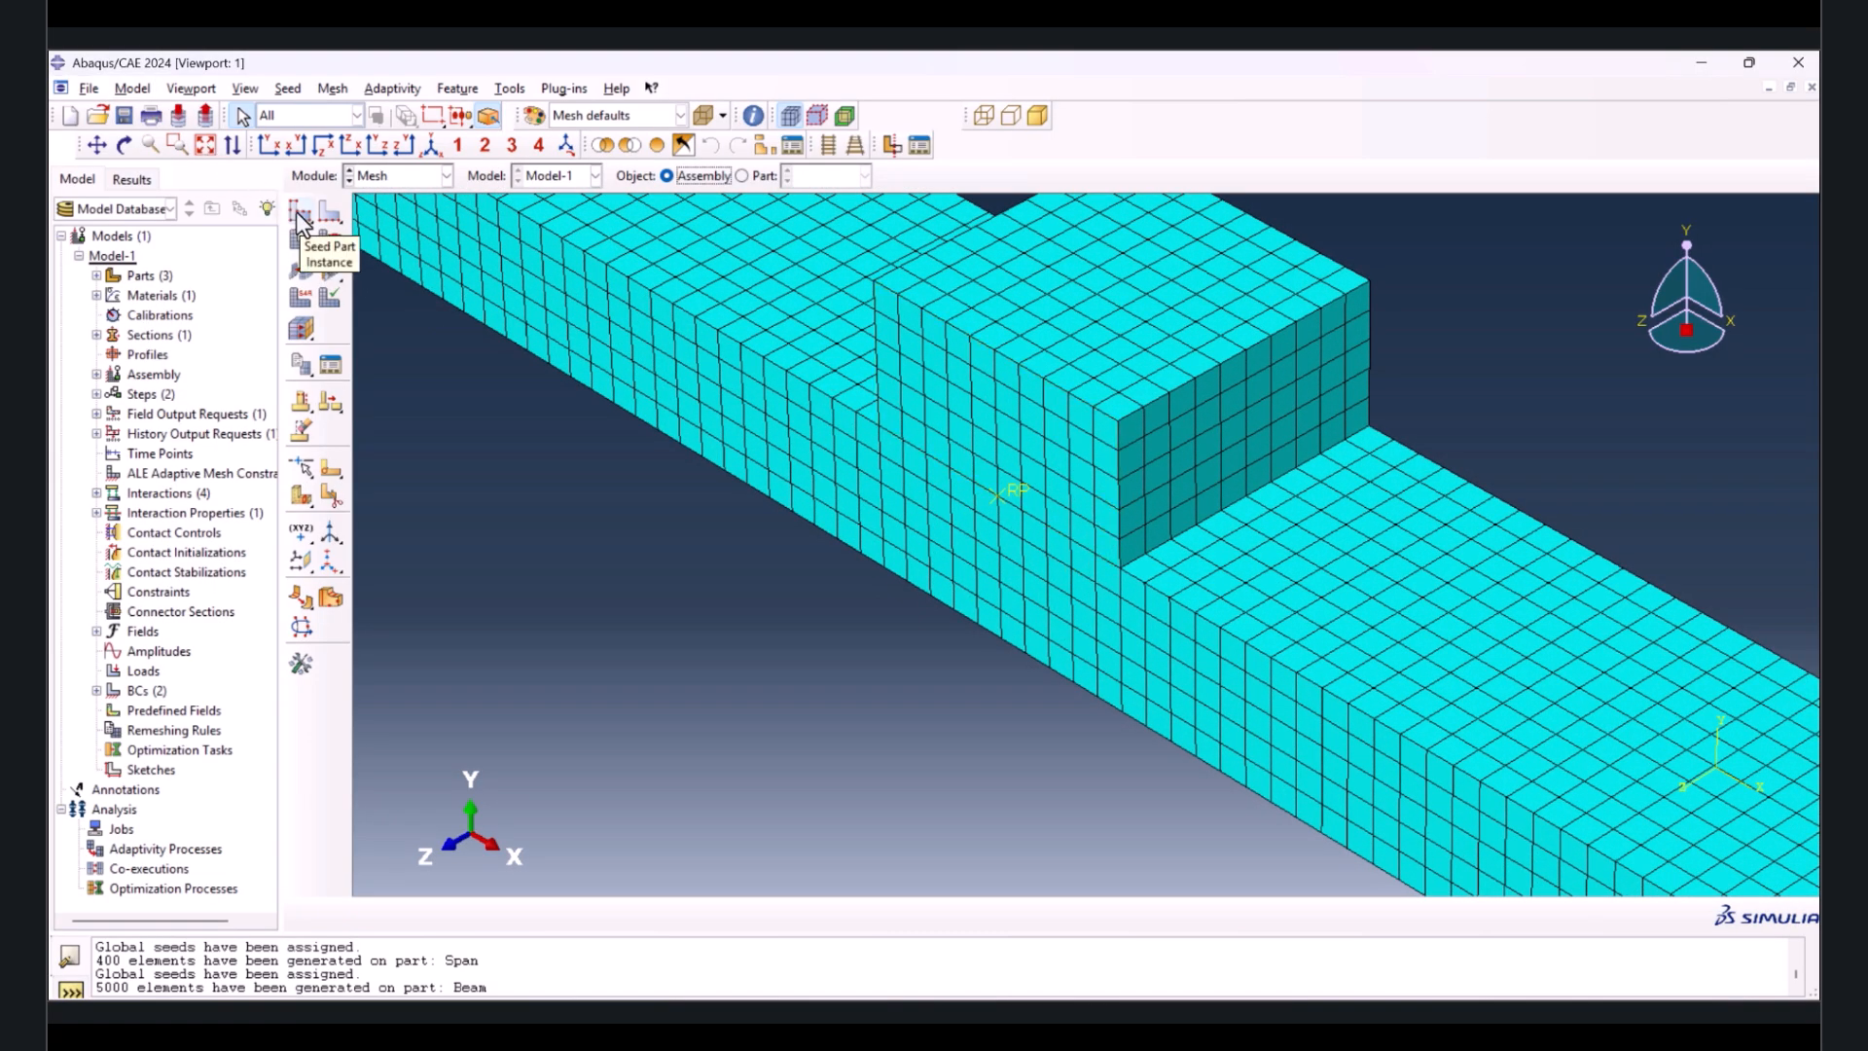
scroll(1144, 551, down, 3)
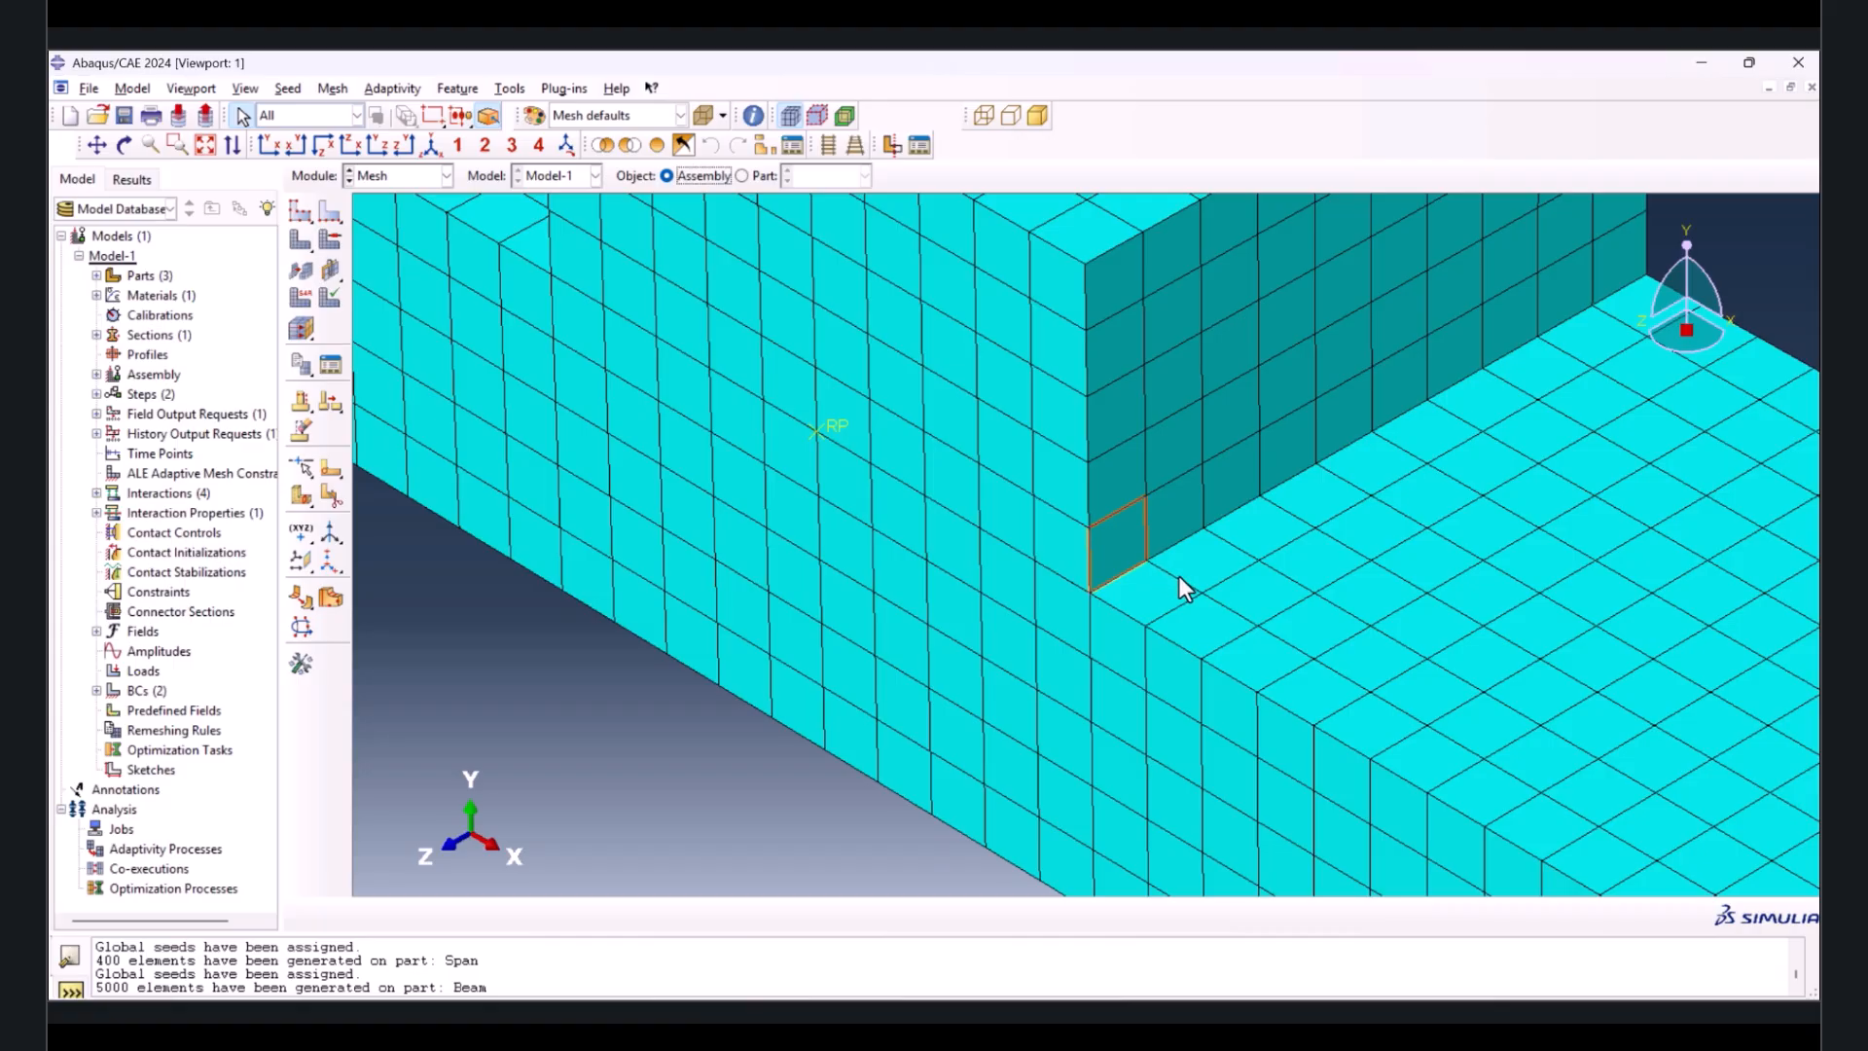
scroll(1205, 546, up, 4)
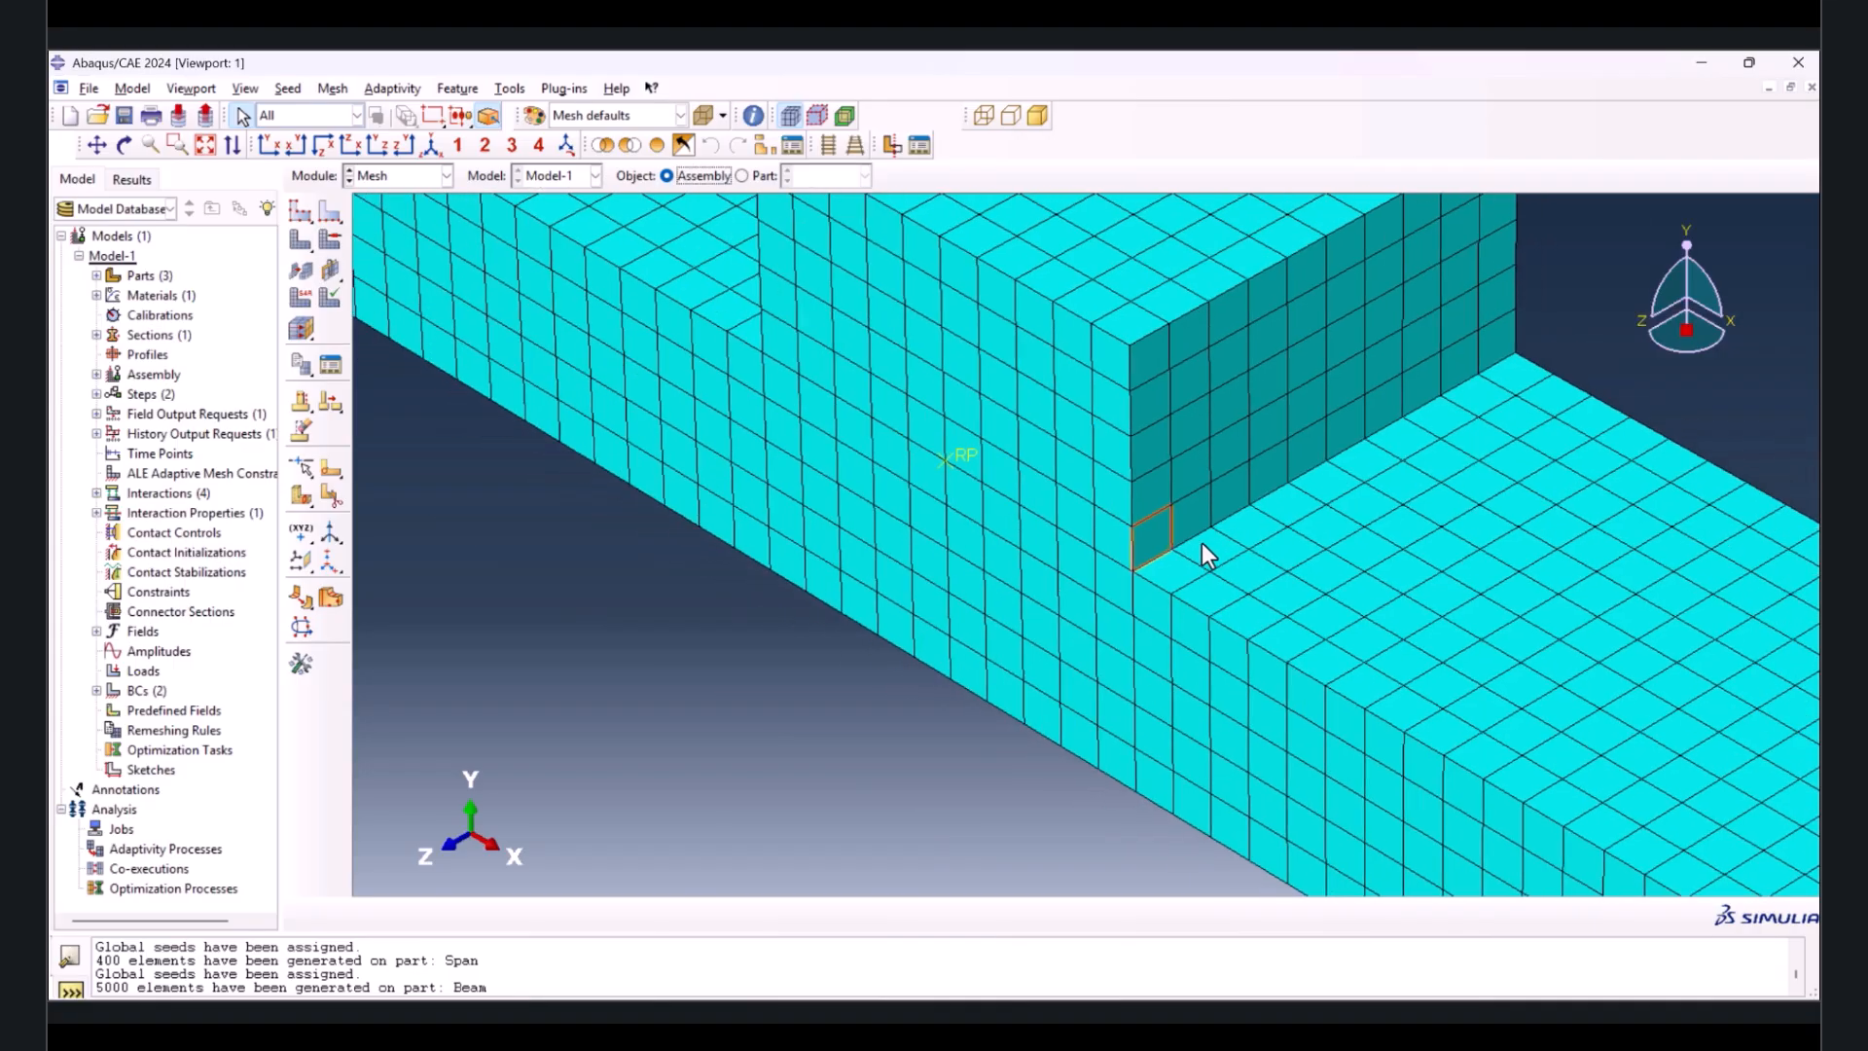
ctrl+alt+drag(1203, 587, 1313, 516)
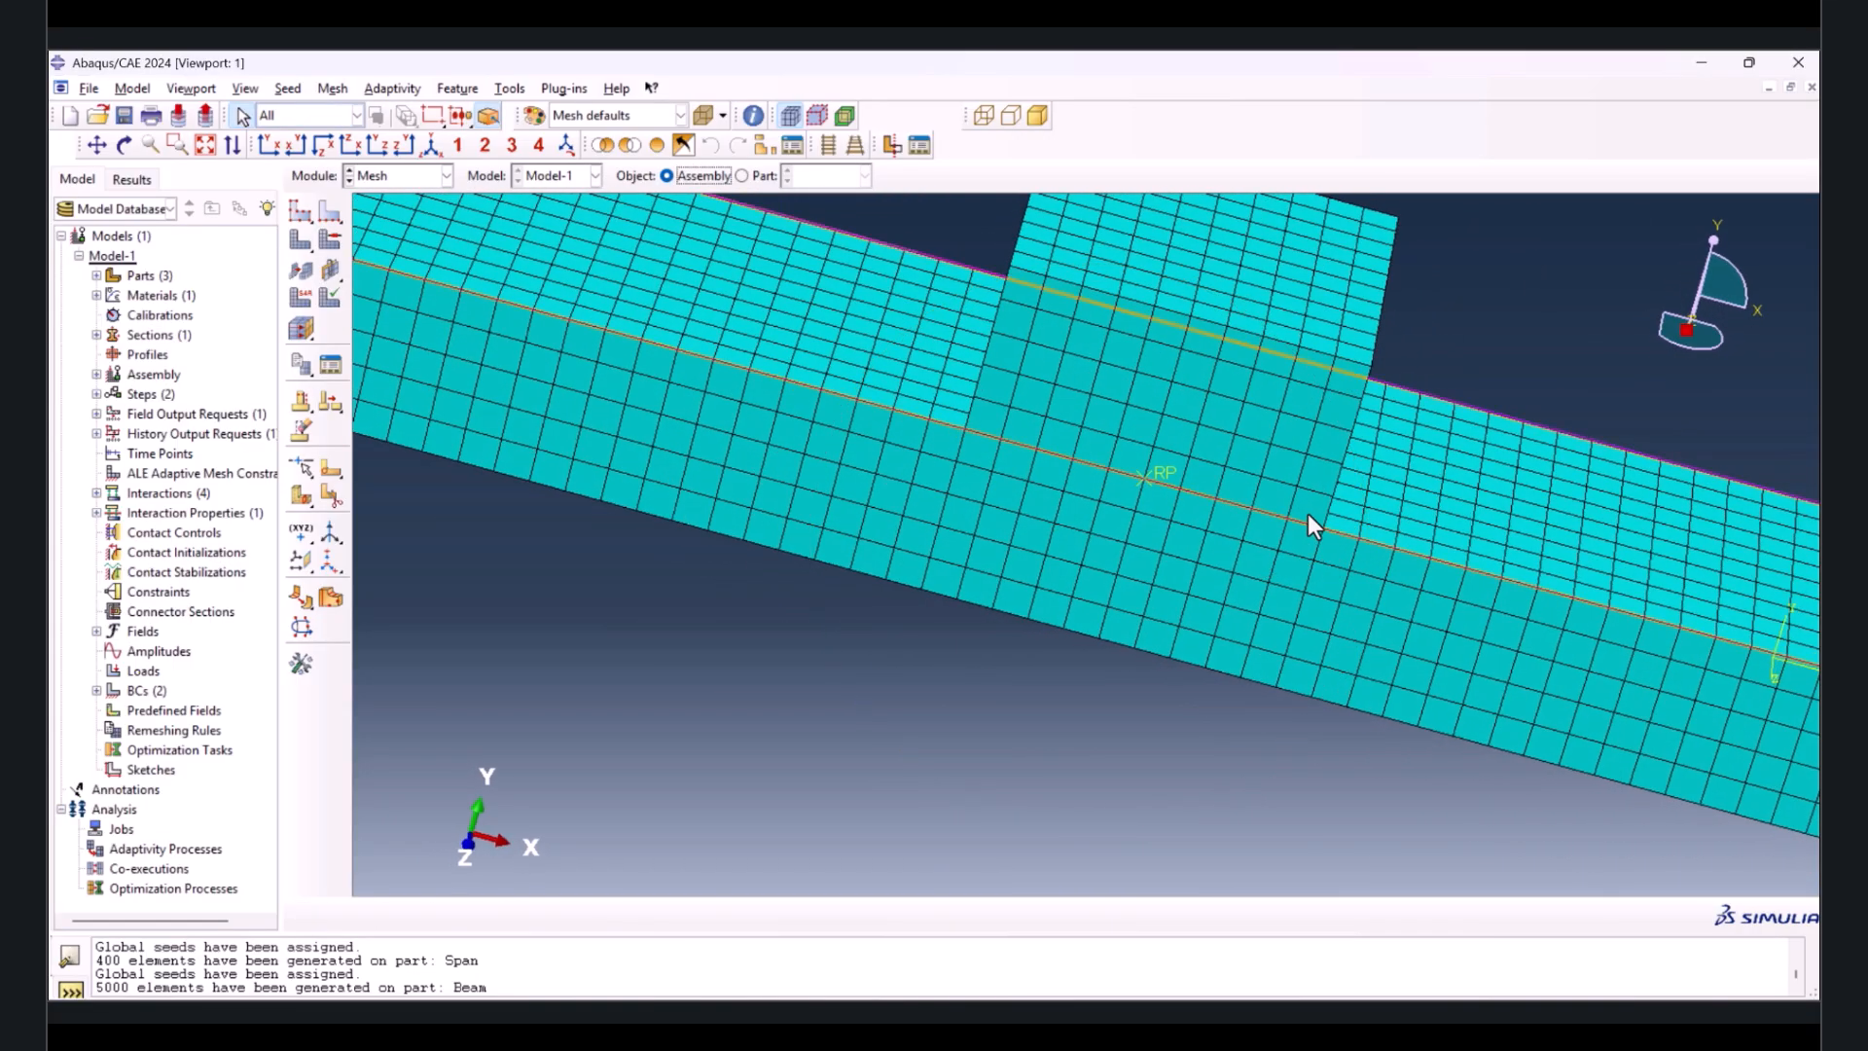
scroll(1328, 556, up, 3)
ctrl+alt+drag(1421, 574, 1217, 413)
scroll(1195, 435, down, 3)
scroll(1180, 446, up, 5)
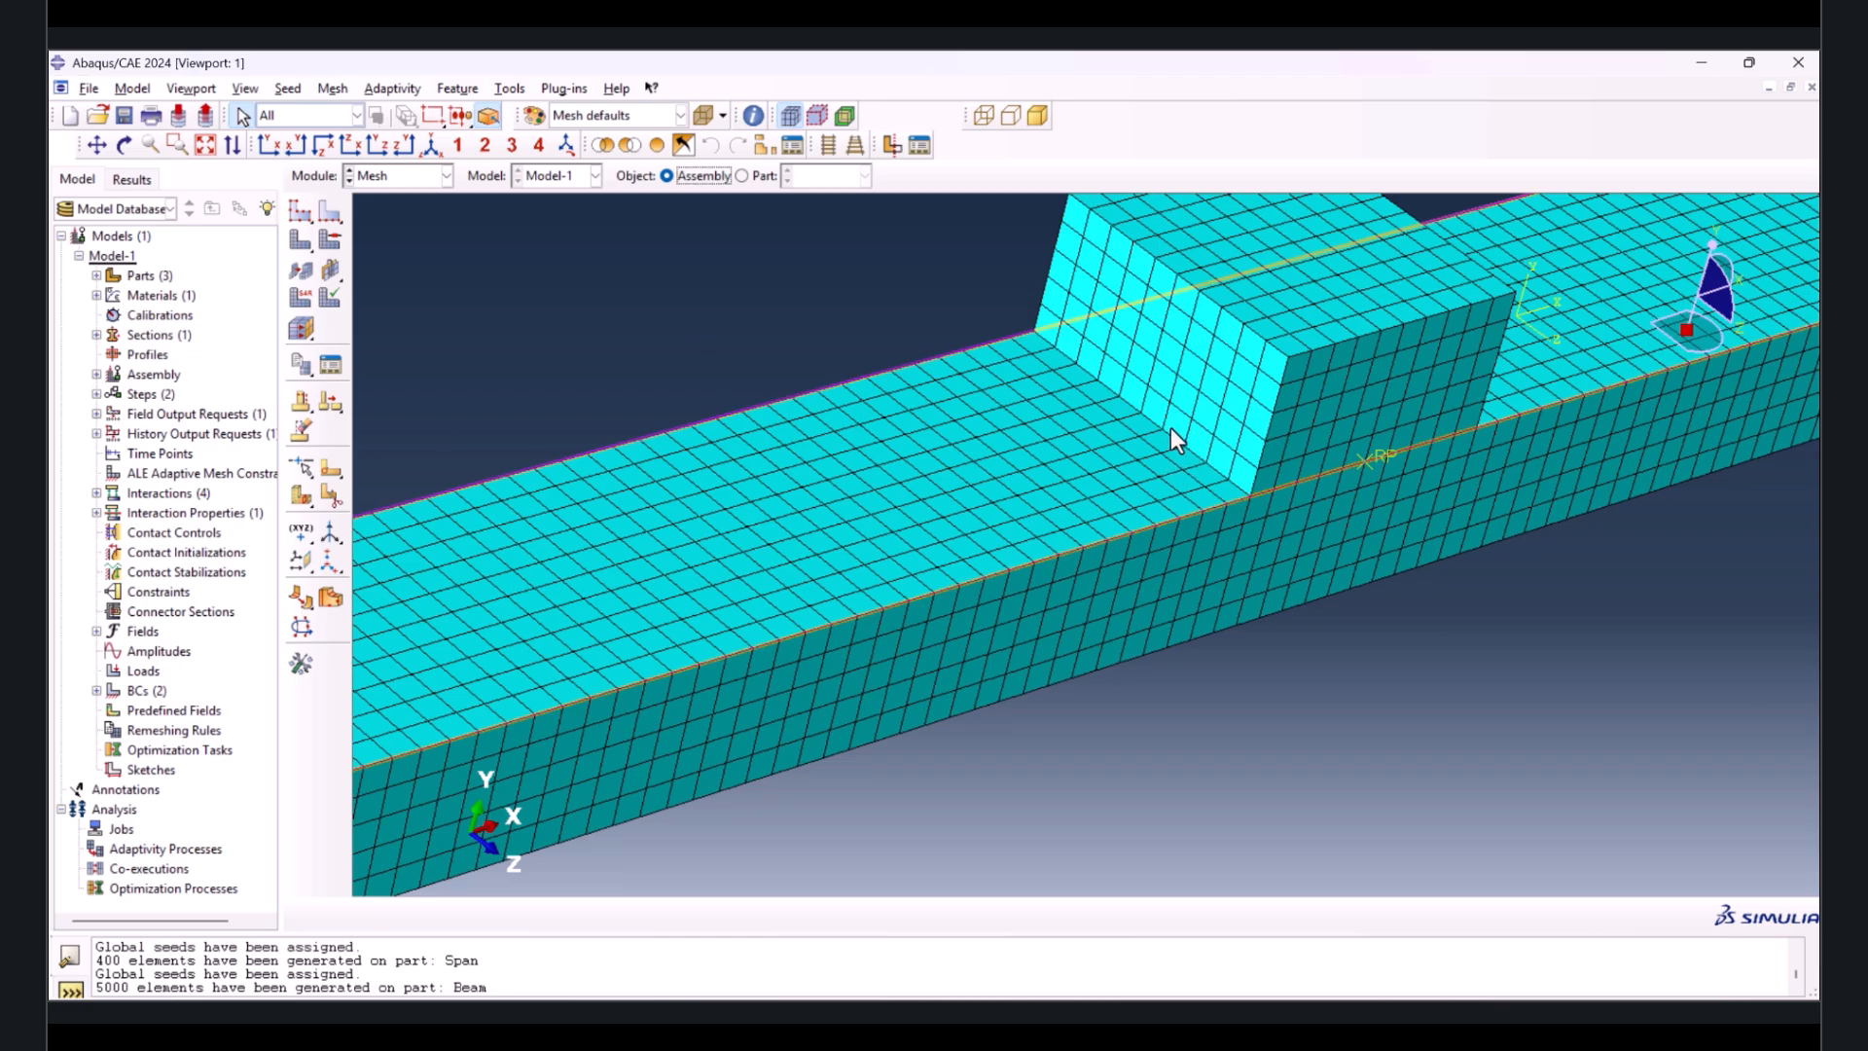
scroll(626, 634, down, 4)
ctrl+alt+drag(625, 633, 615, 566)
scroll(611, 560, down, 2)
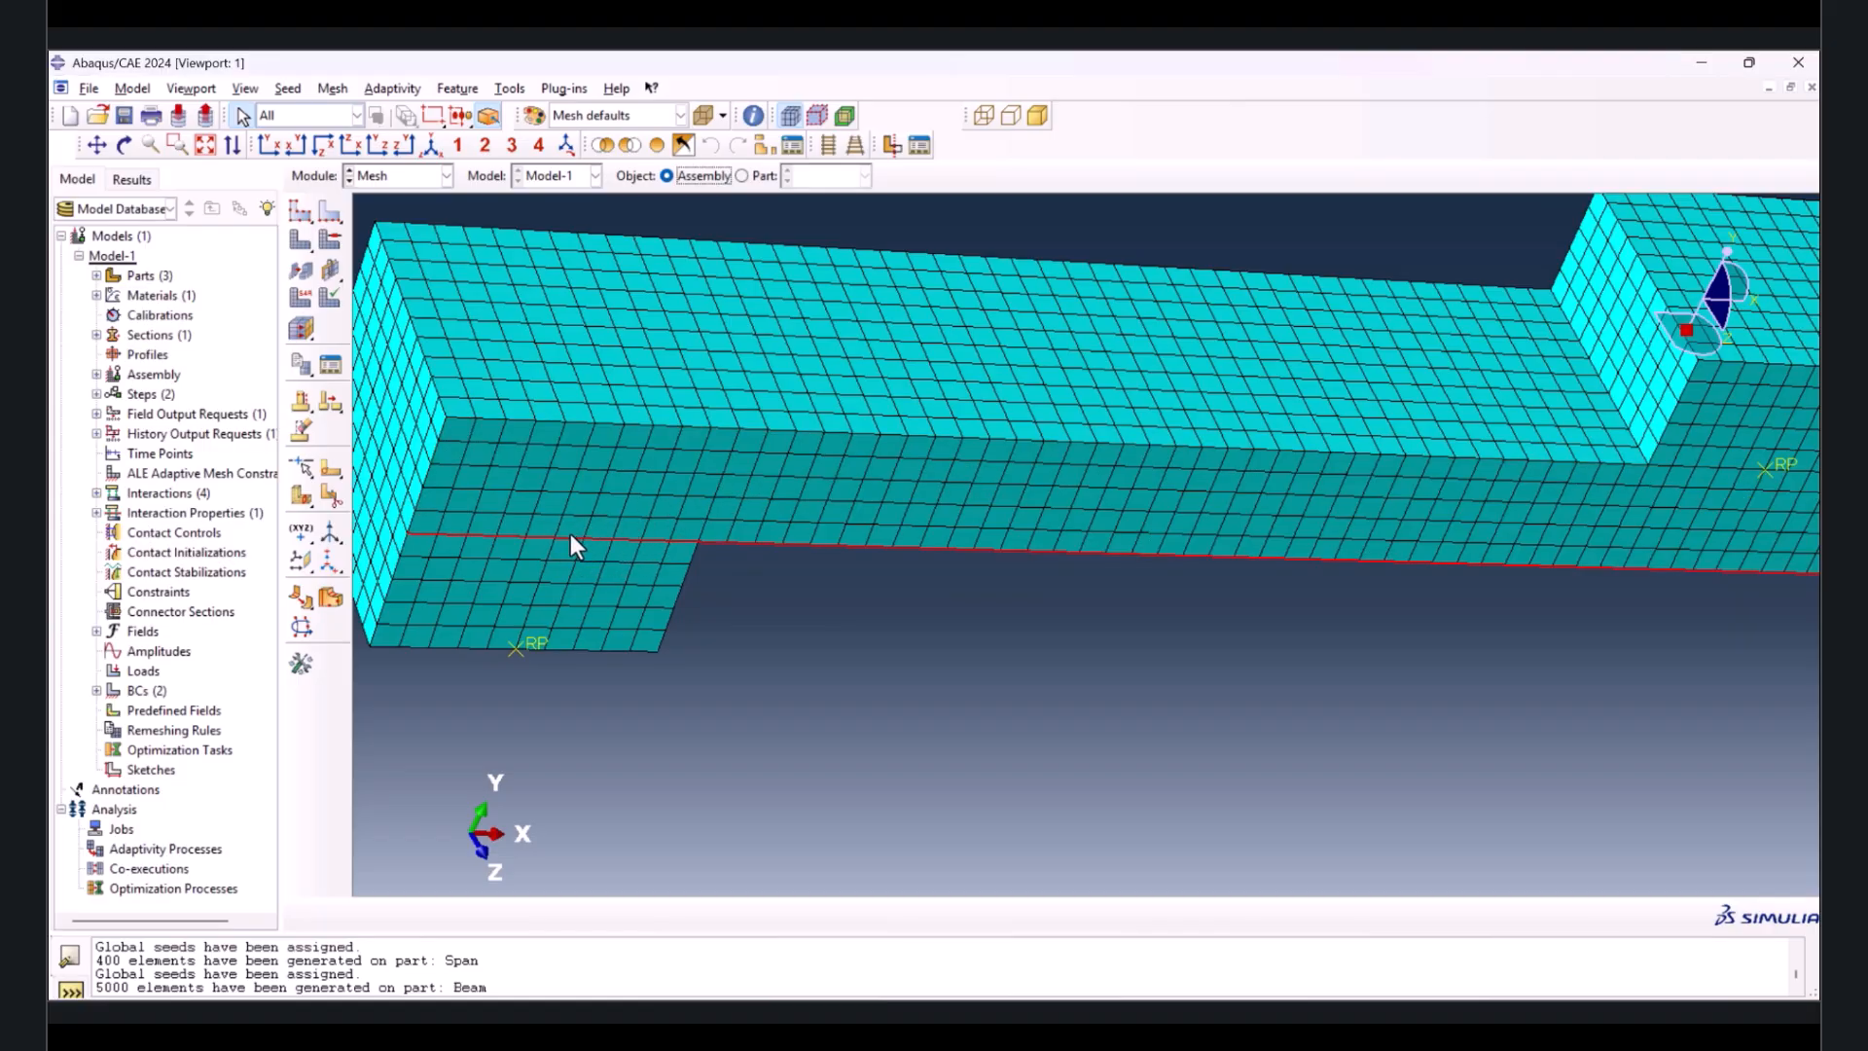
scroll(616, 519, up, 2)
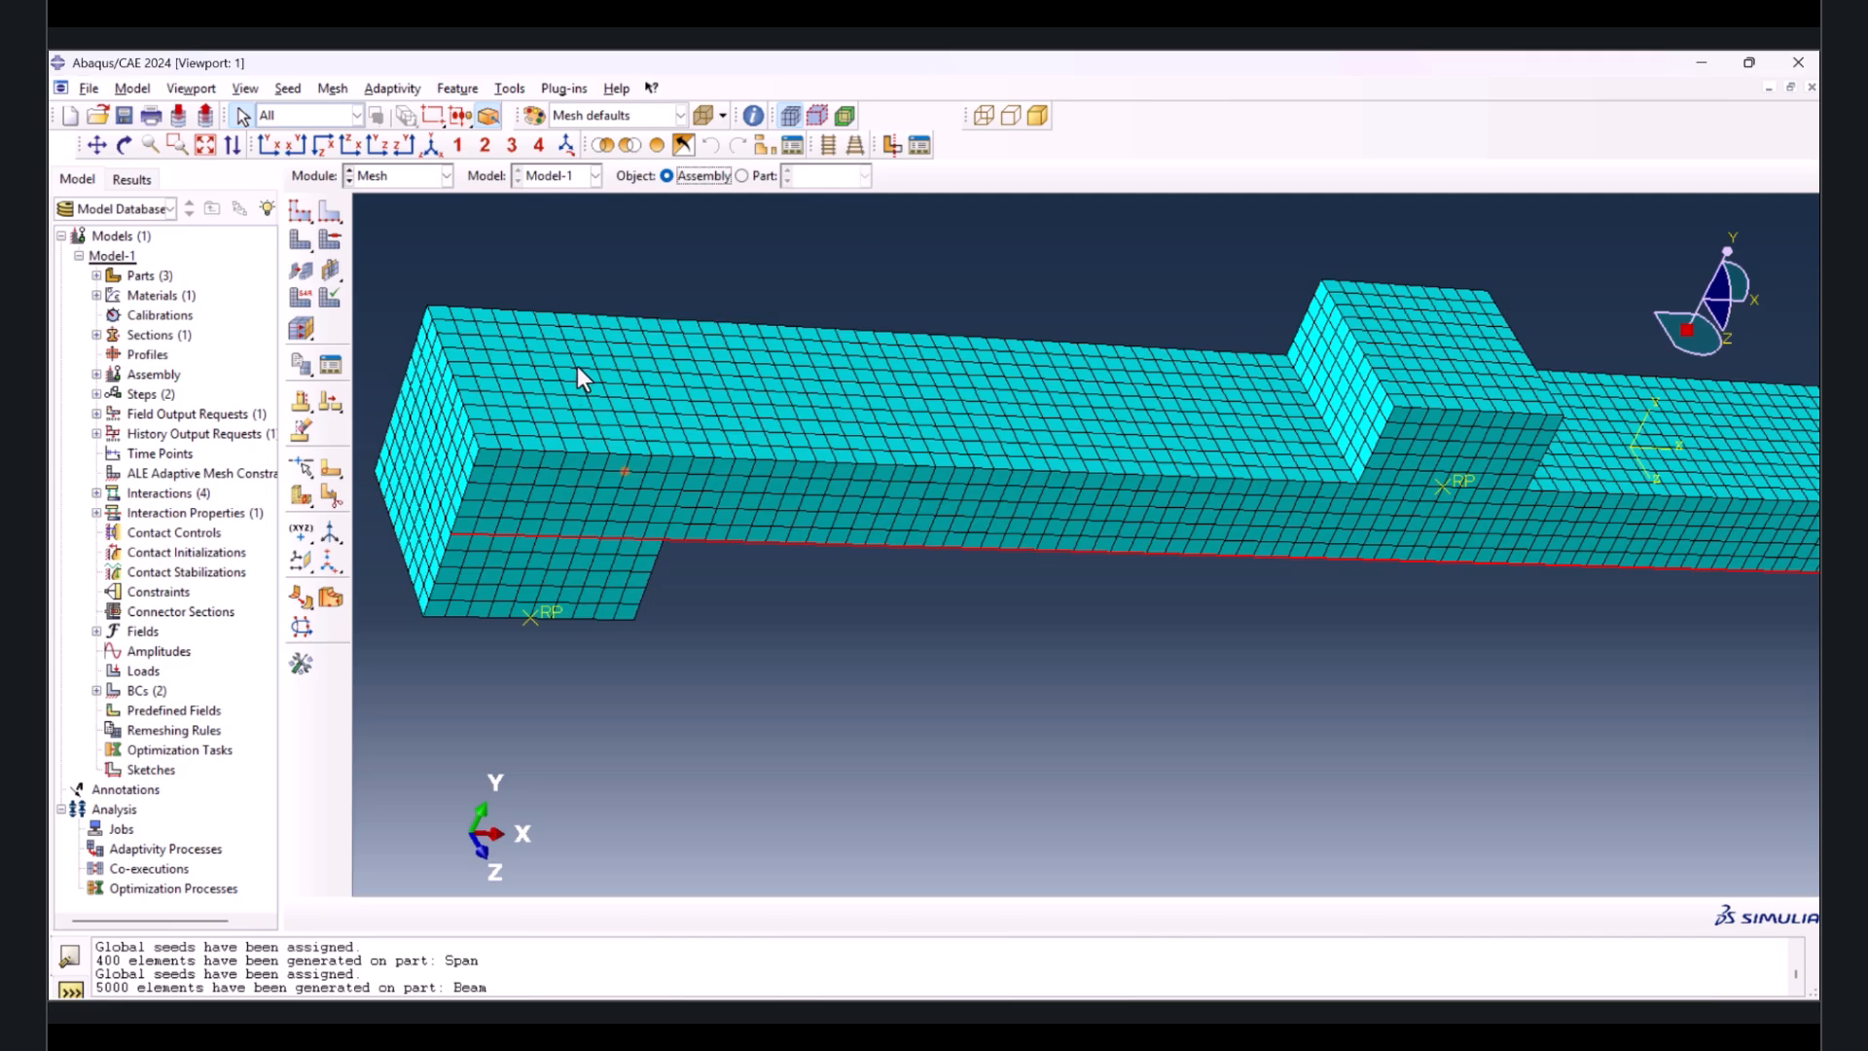
click(434, 147)
- In the Job module, create a full analysis job named 3pointbendingXFEM for Model-1 and submit it, accepting the crack part without a section
click(416, 172)
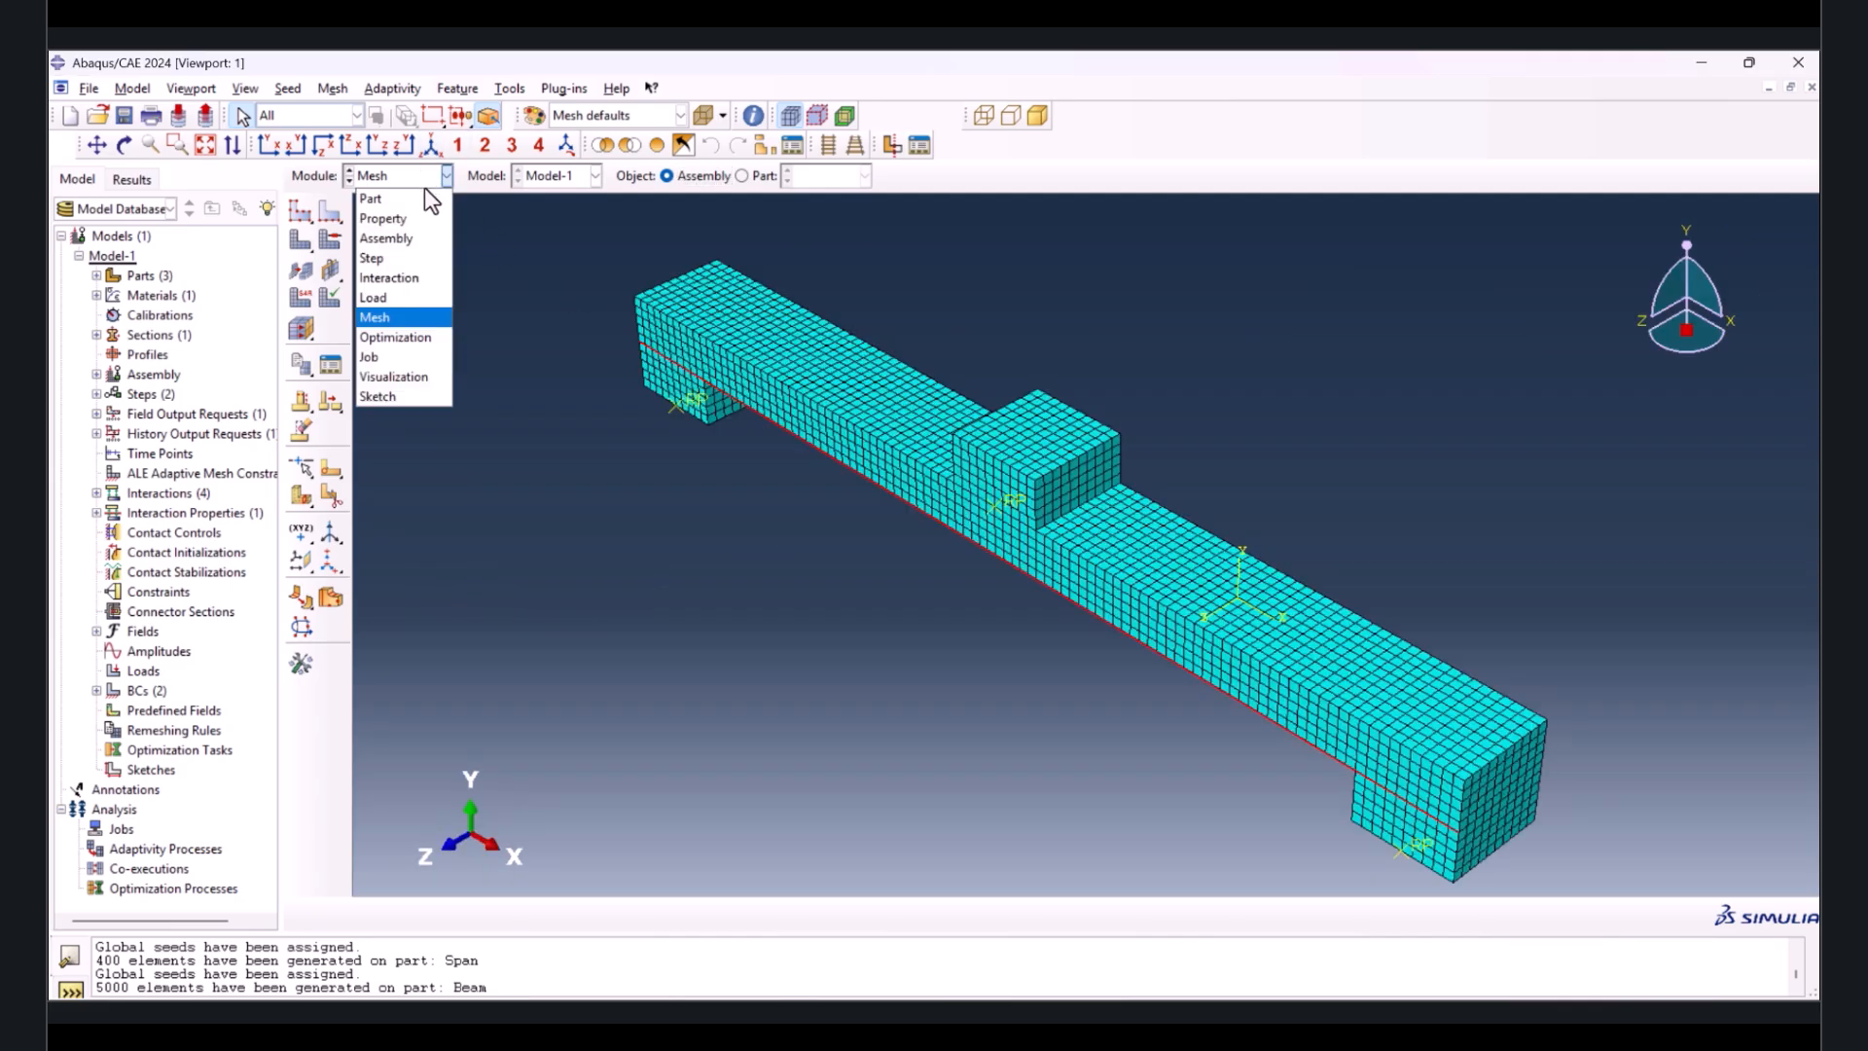
click(401, 358)
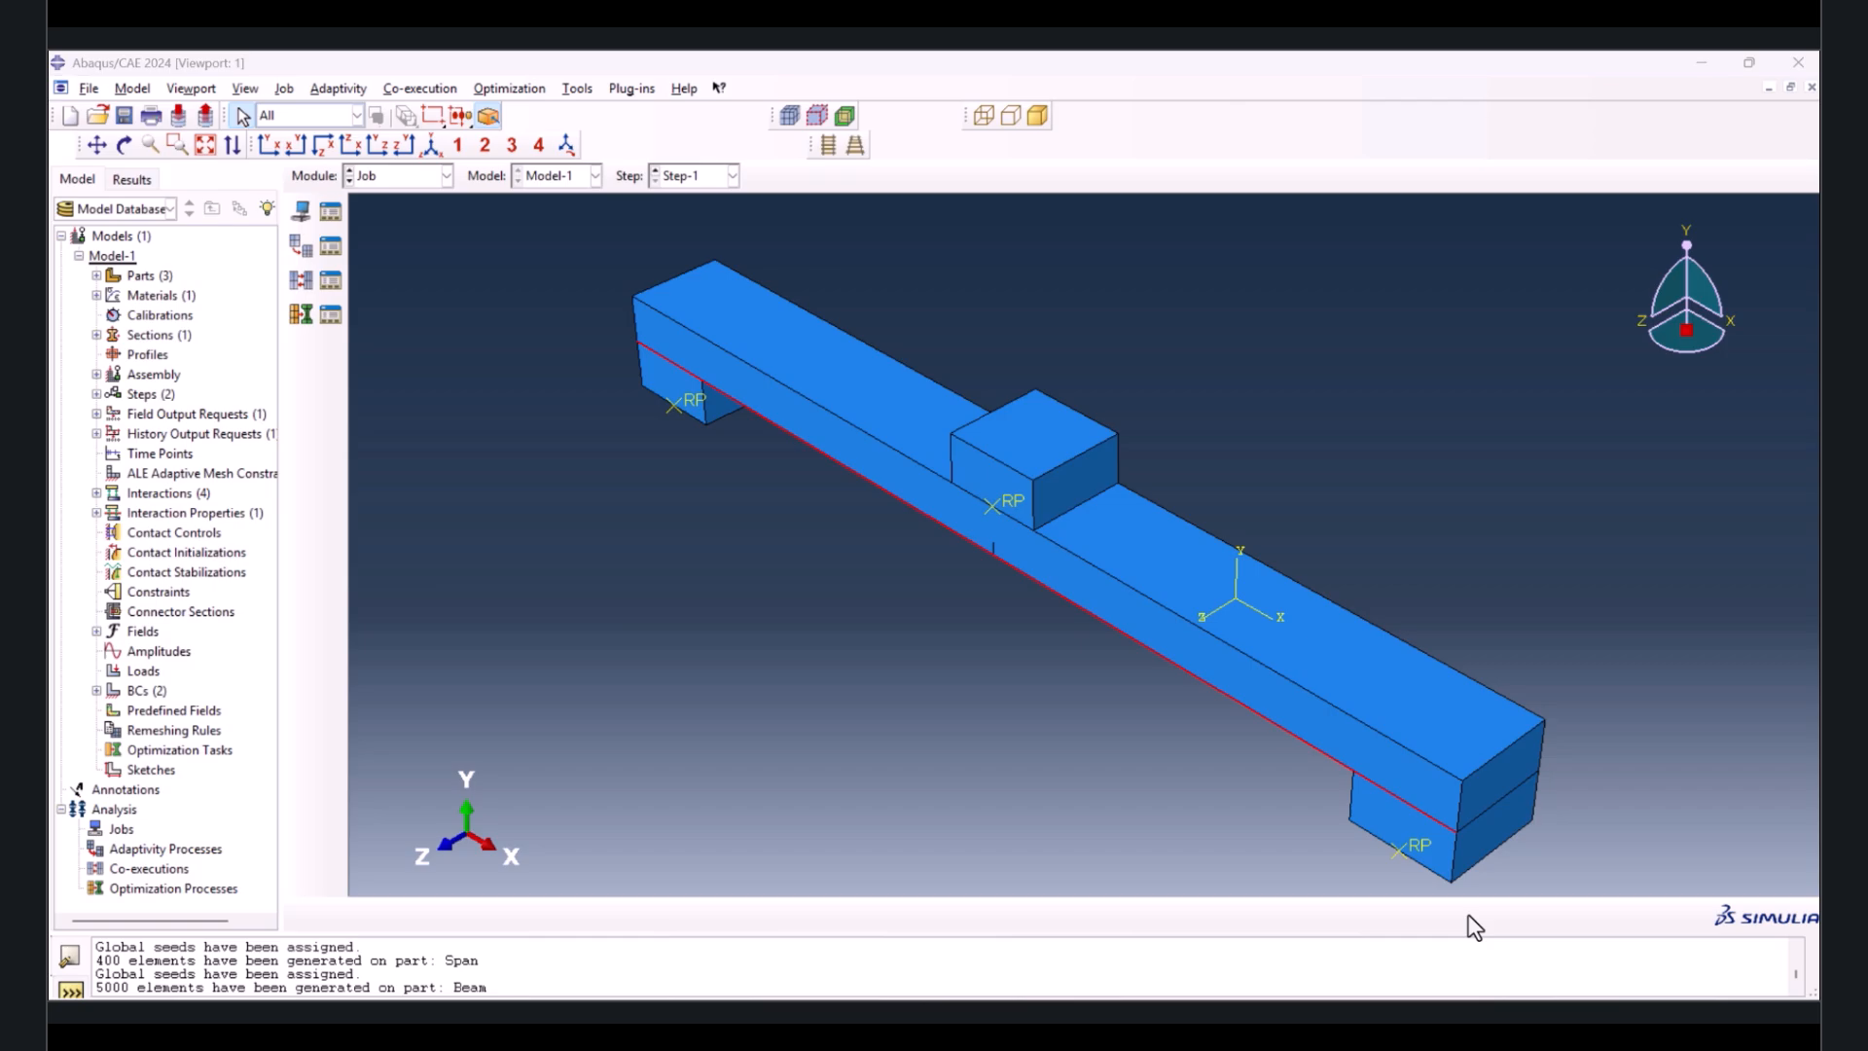
click(331, 211)
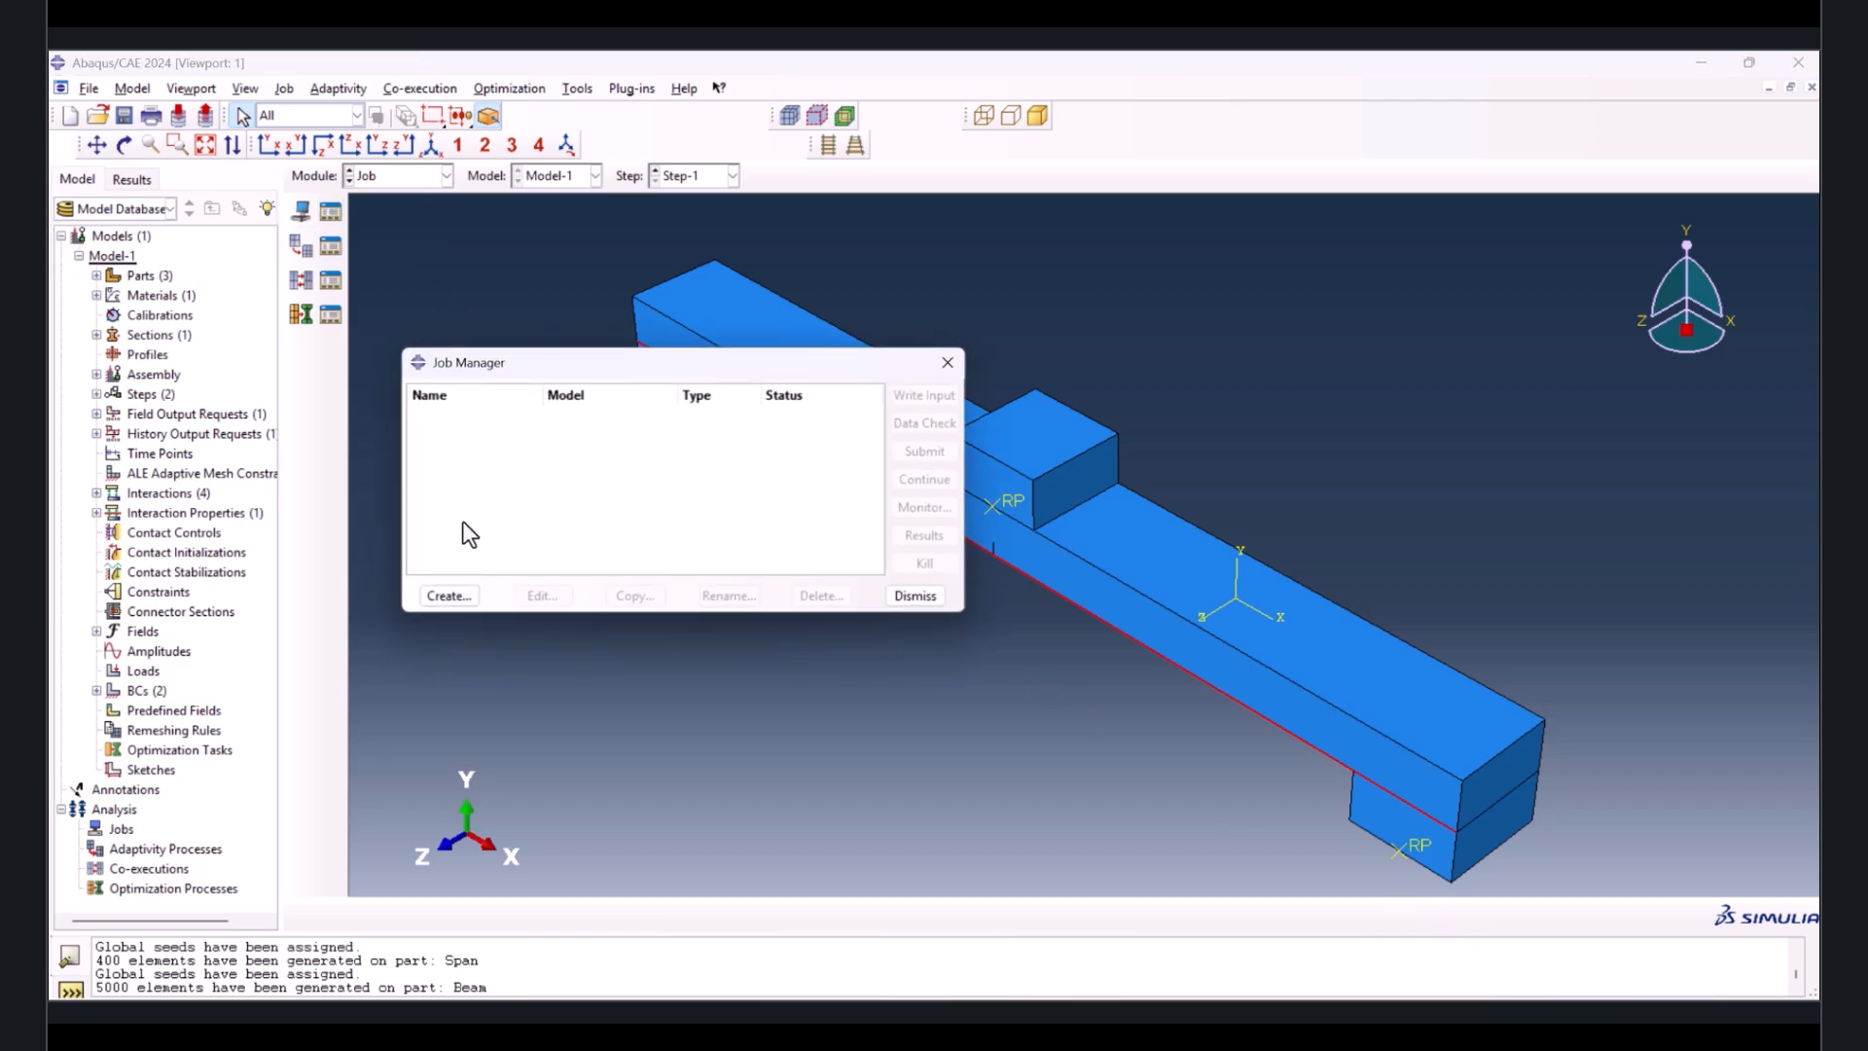
click(449, 595)
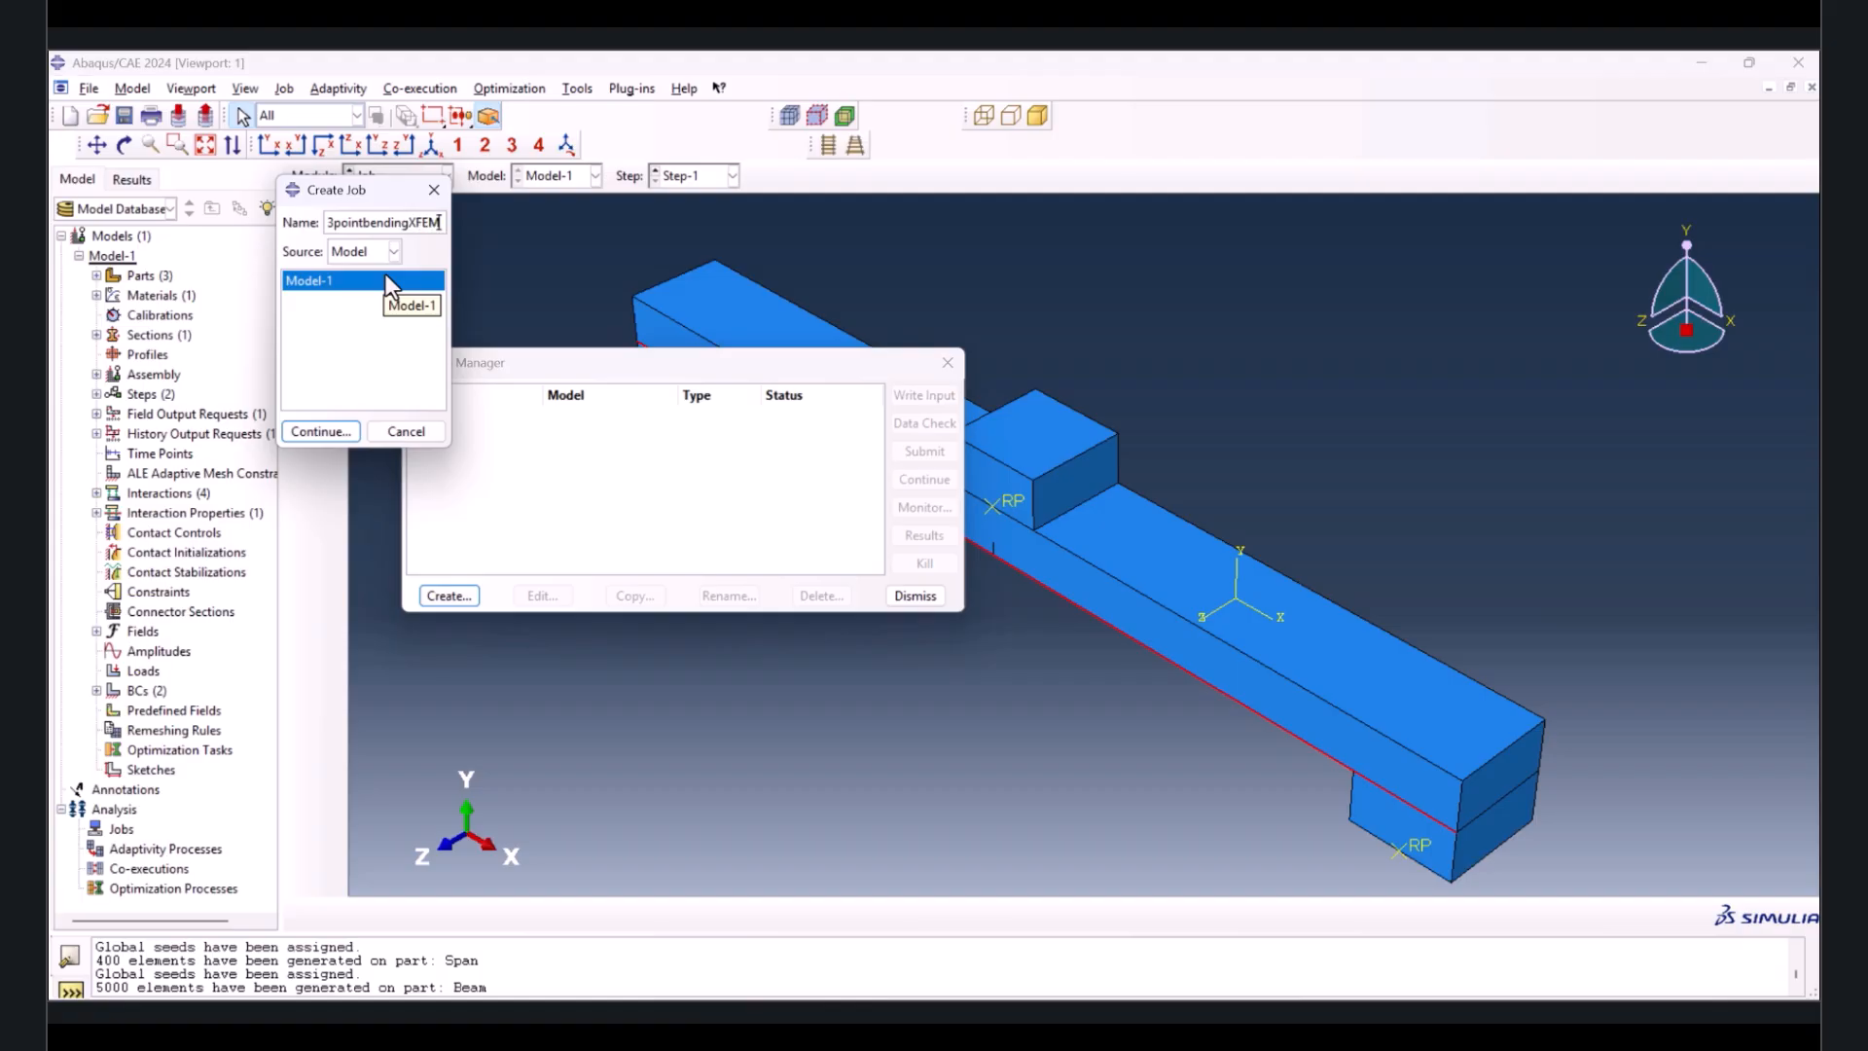
click(319, 432)
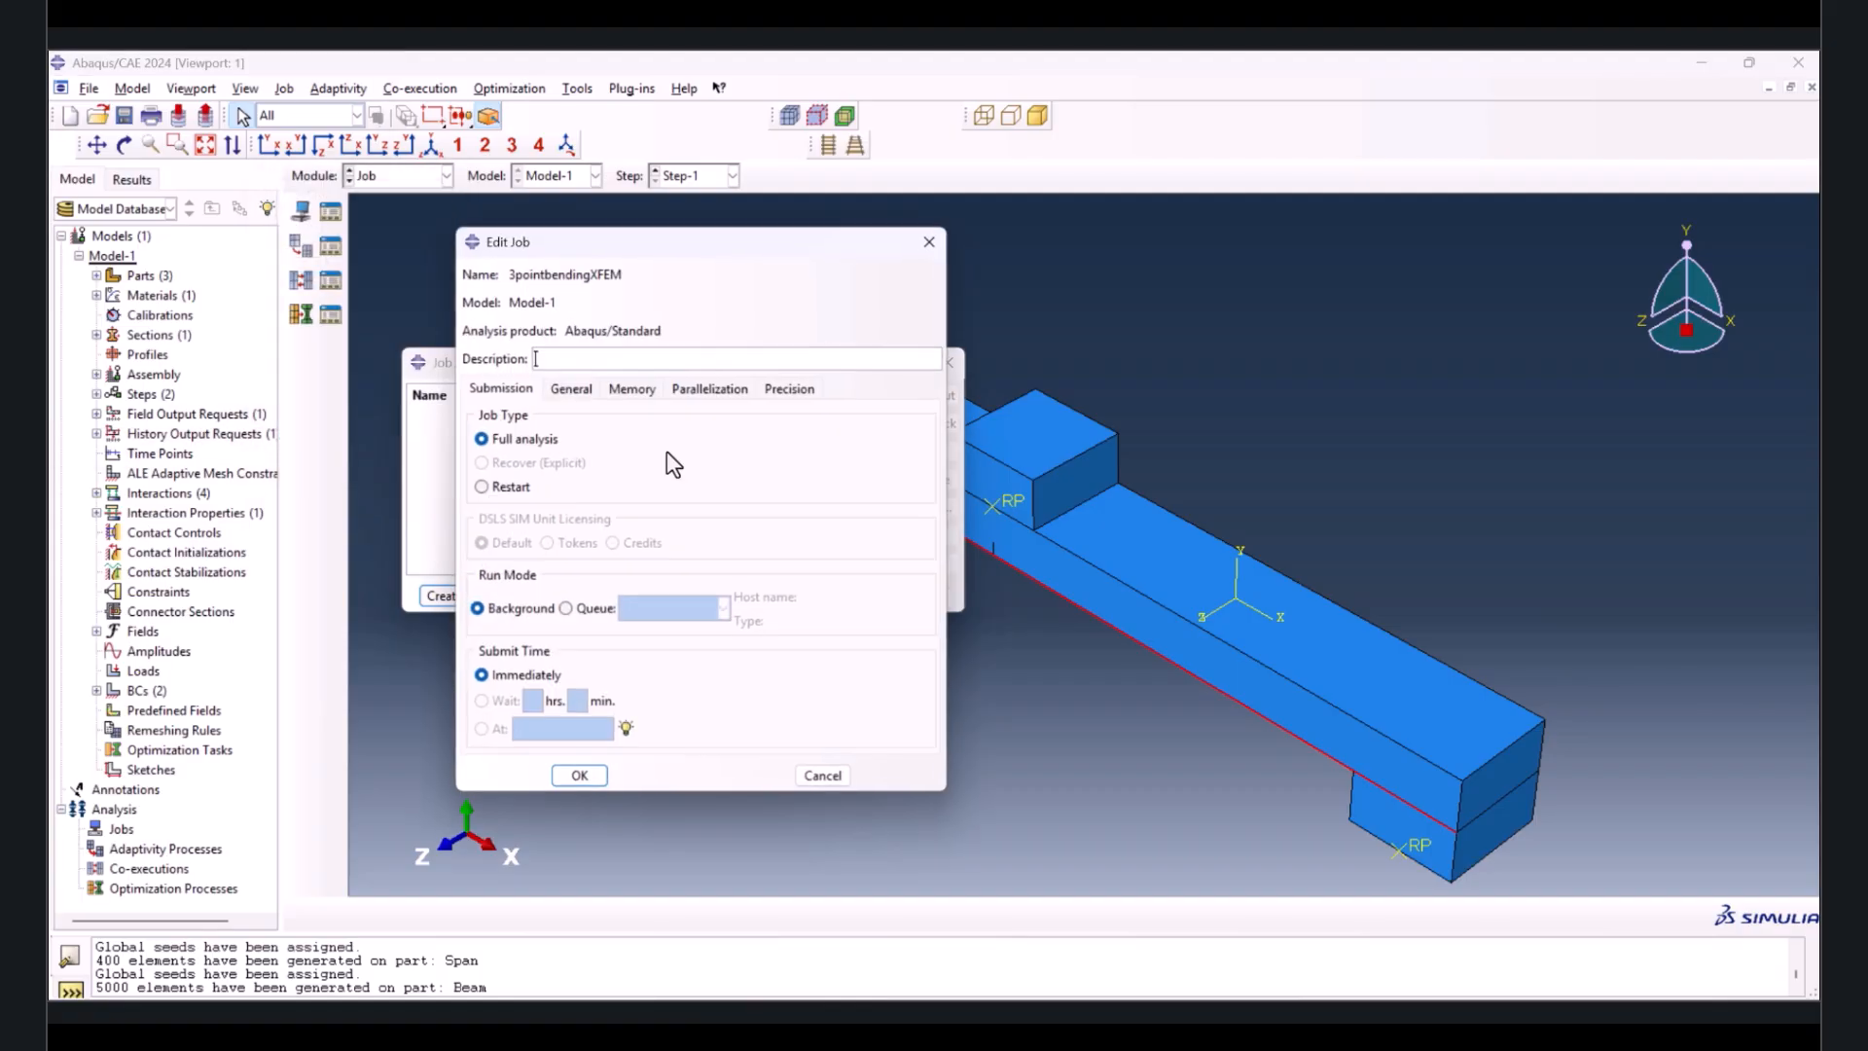
click(580, 776)
click(927, 453)
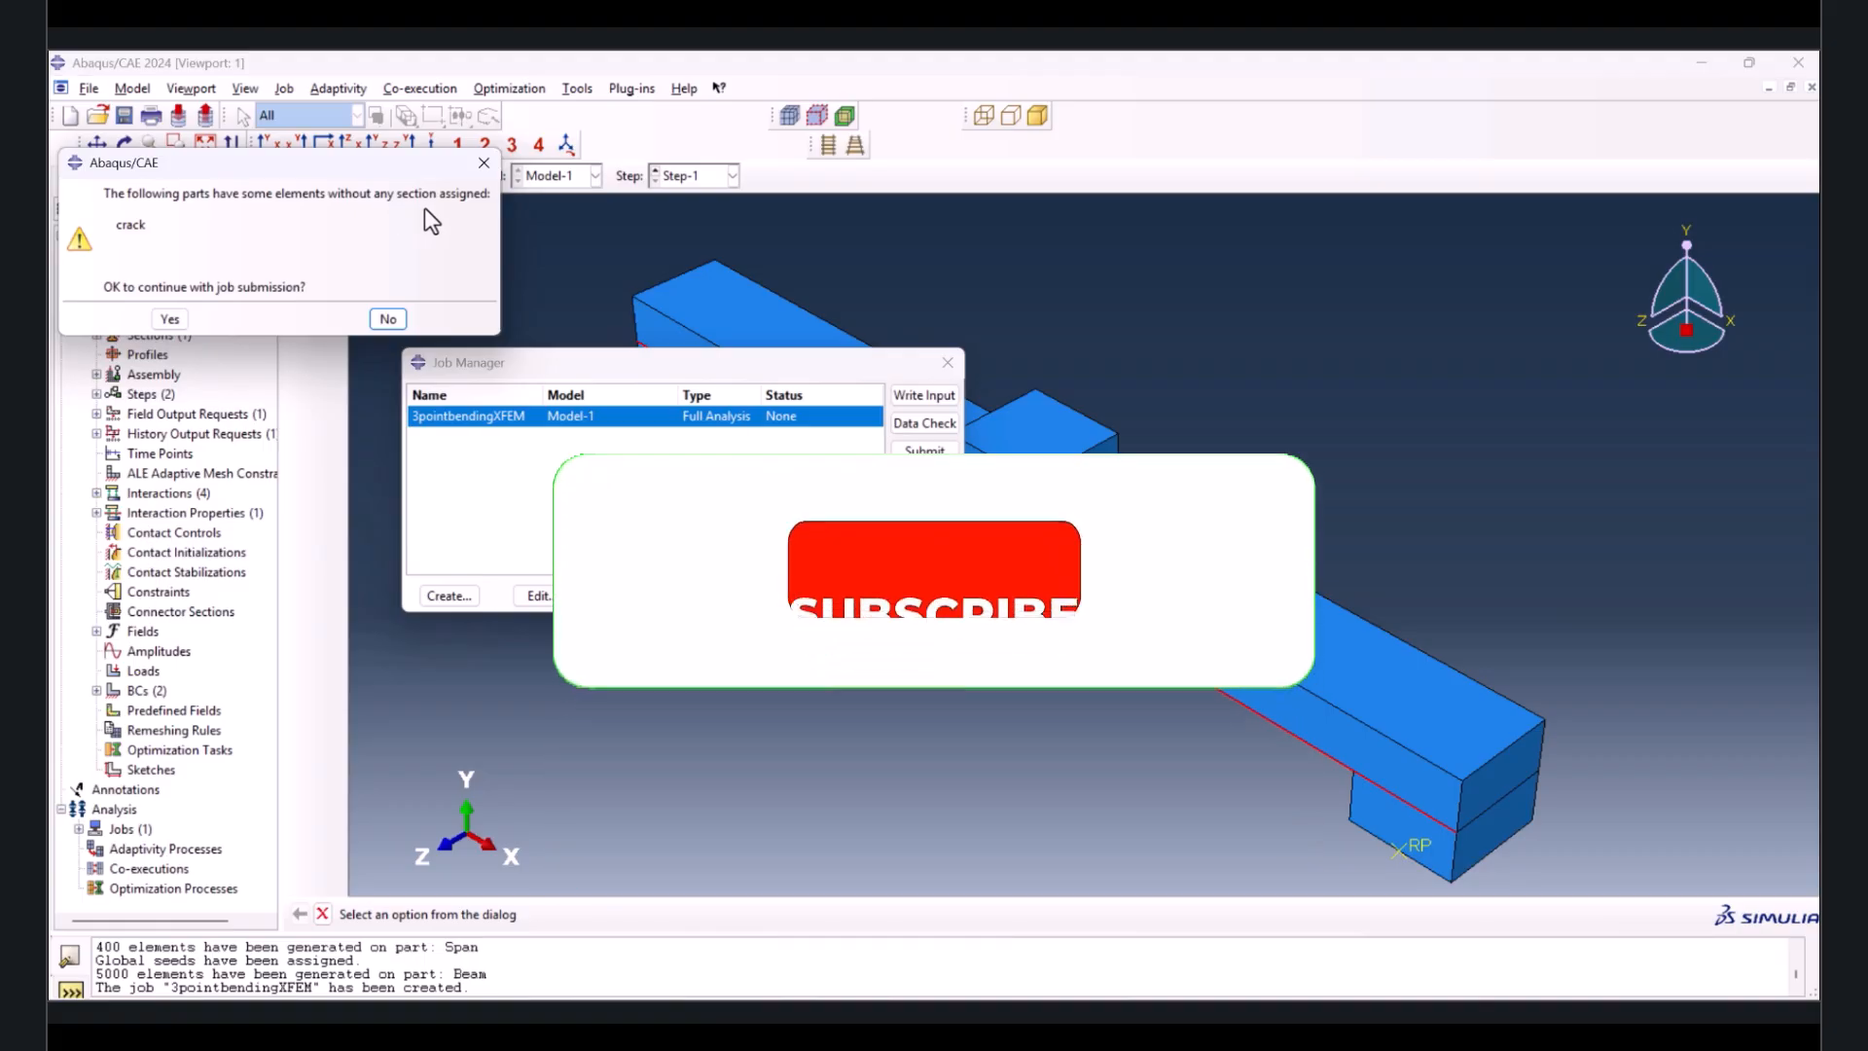
click(155, 319)
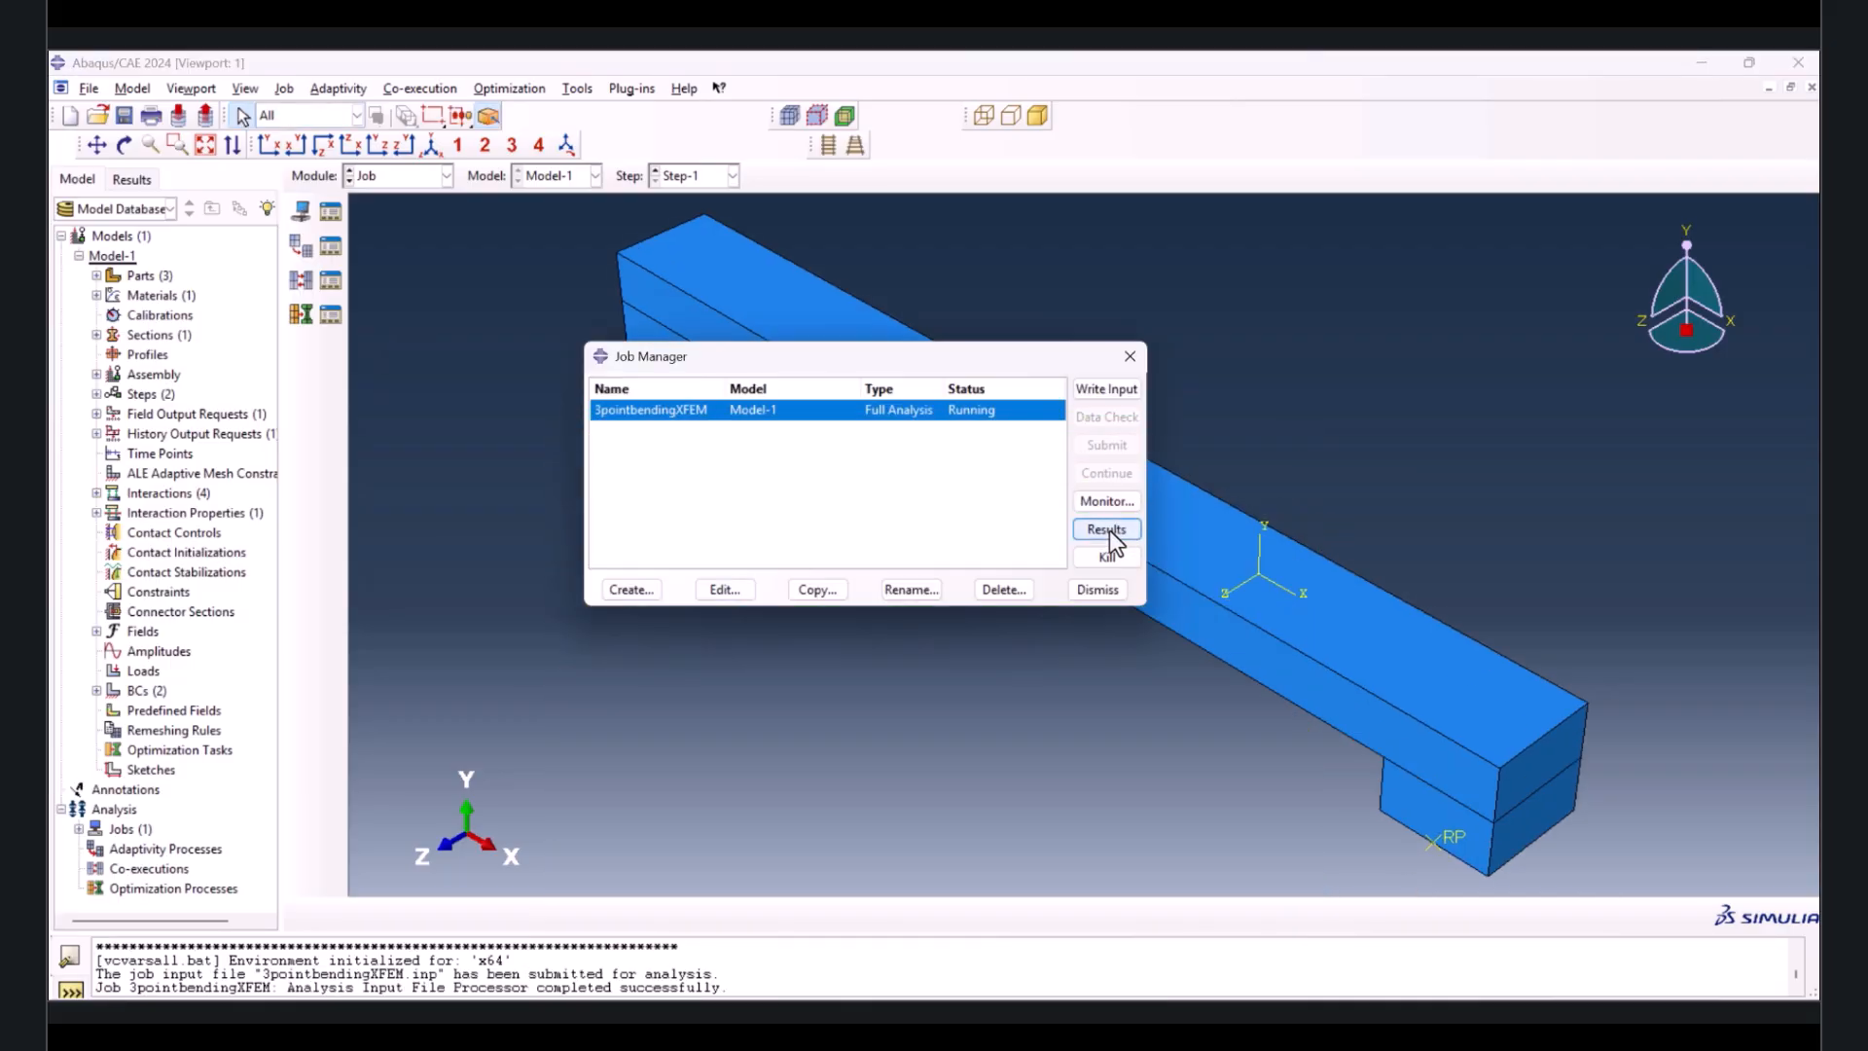
- Open the job's results, plot the Mises stress contours on the deformed shape, and examine the crack opening beneath the loading block
click(1107, 529)
click(294, 309)
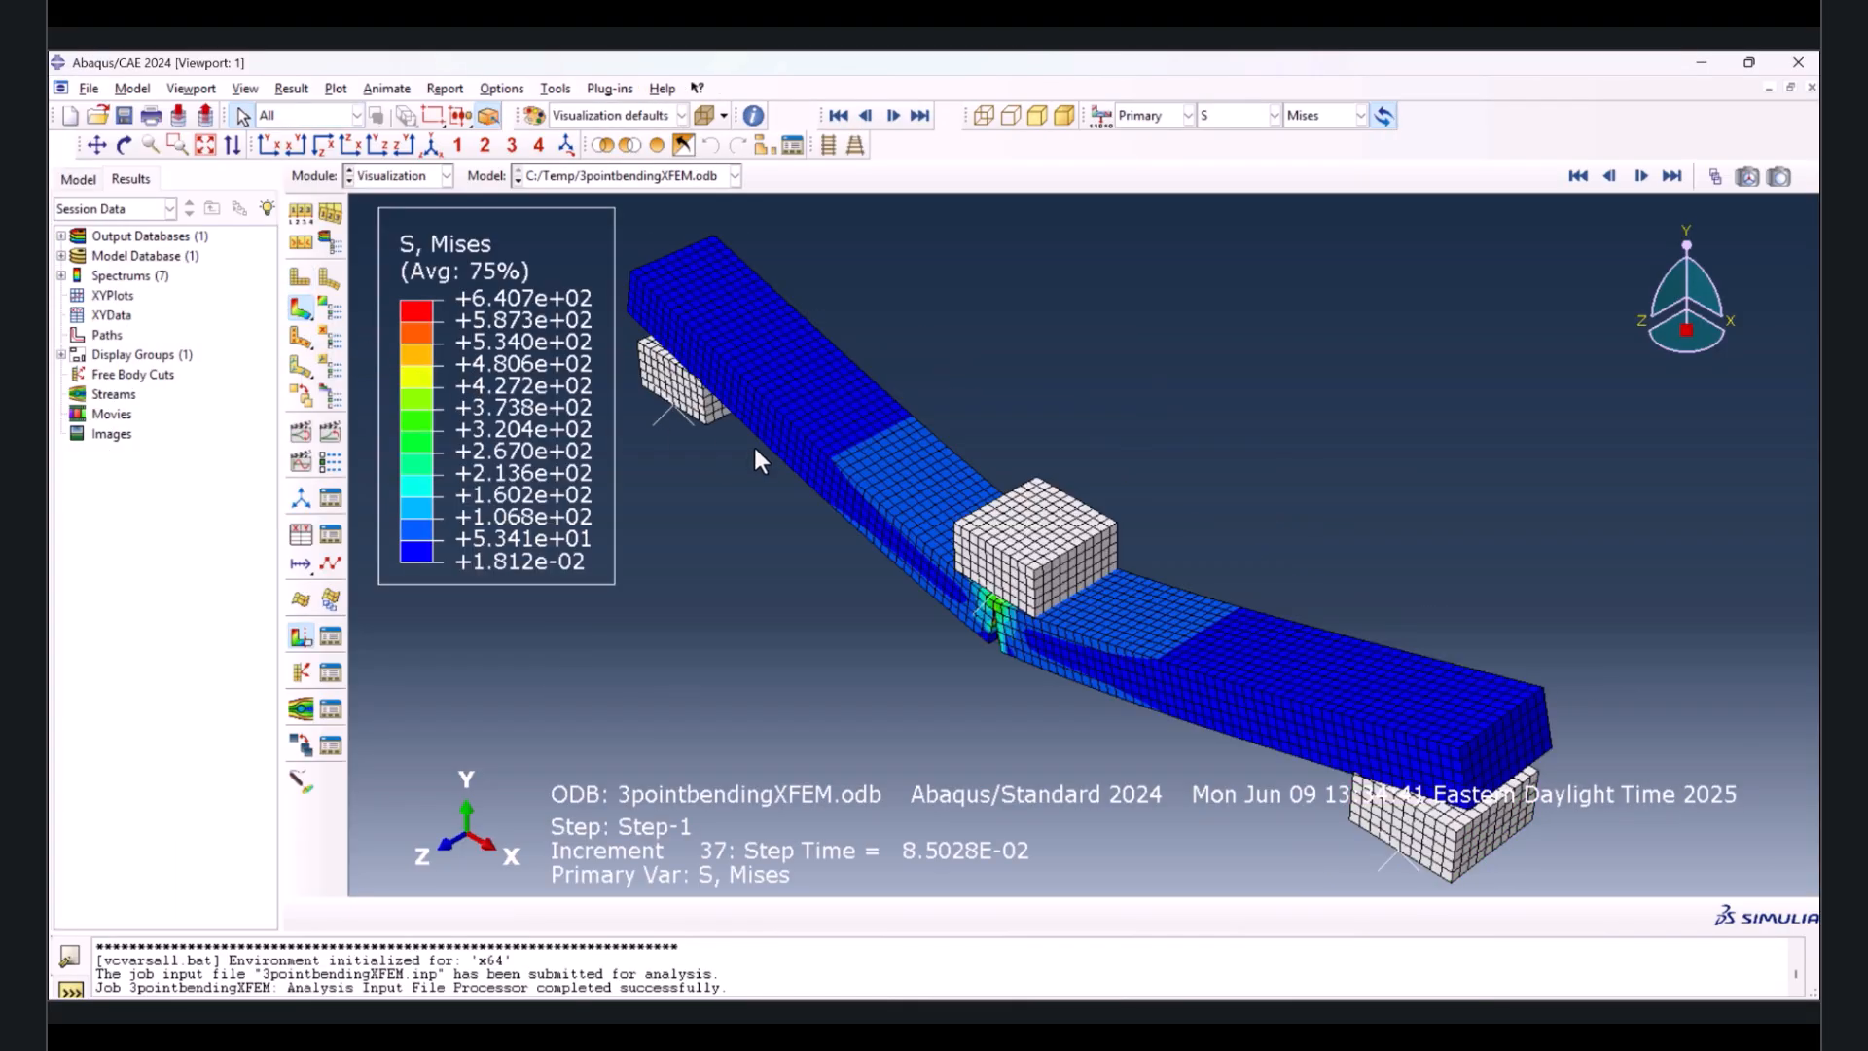
ctrl+alt+drag(961, 574, 1066, 609)
scroll(1053, 613, up, 5)
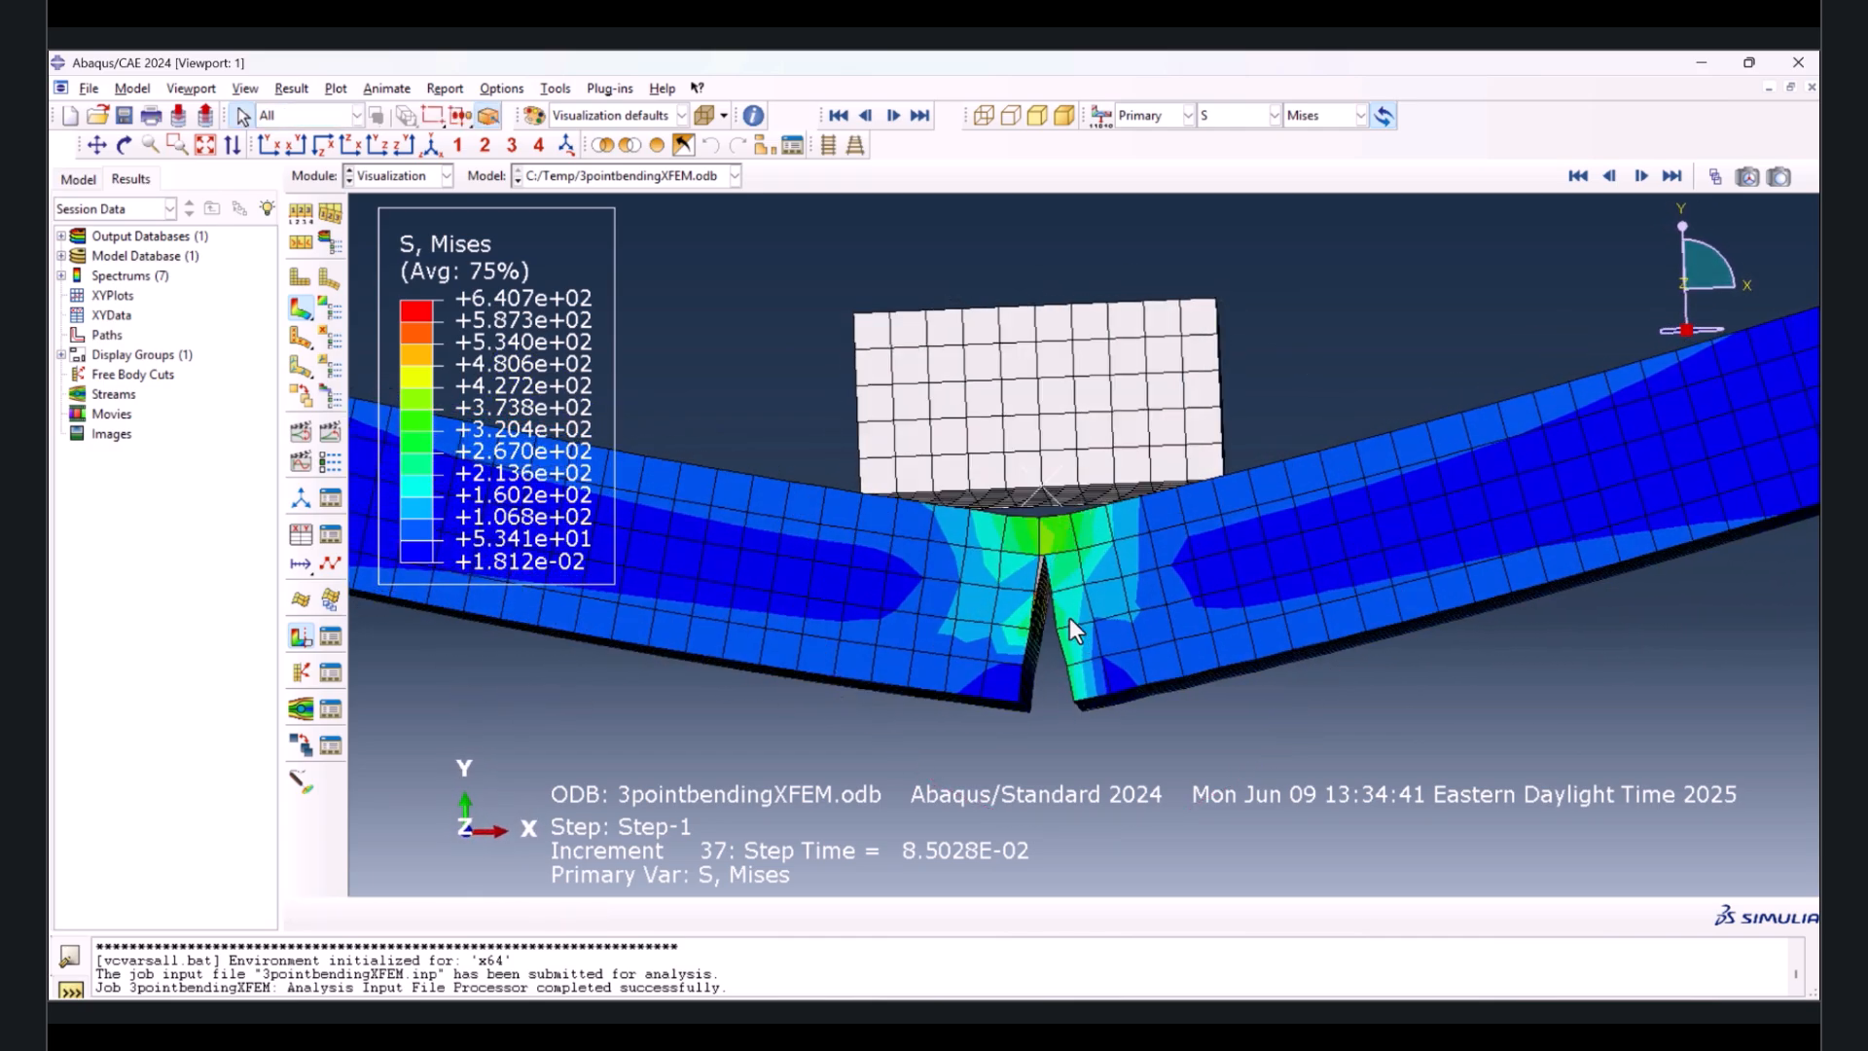
scroll(1068, 617, down, 5)
- Return to the Job module and kill the running 3pointbendingXFEM job
click(397, 176)
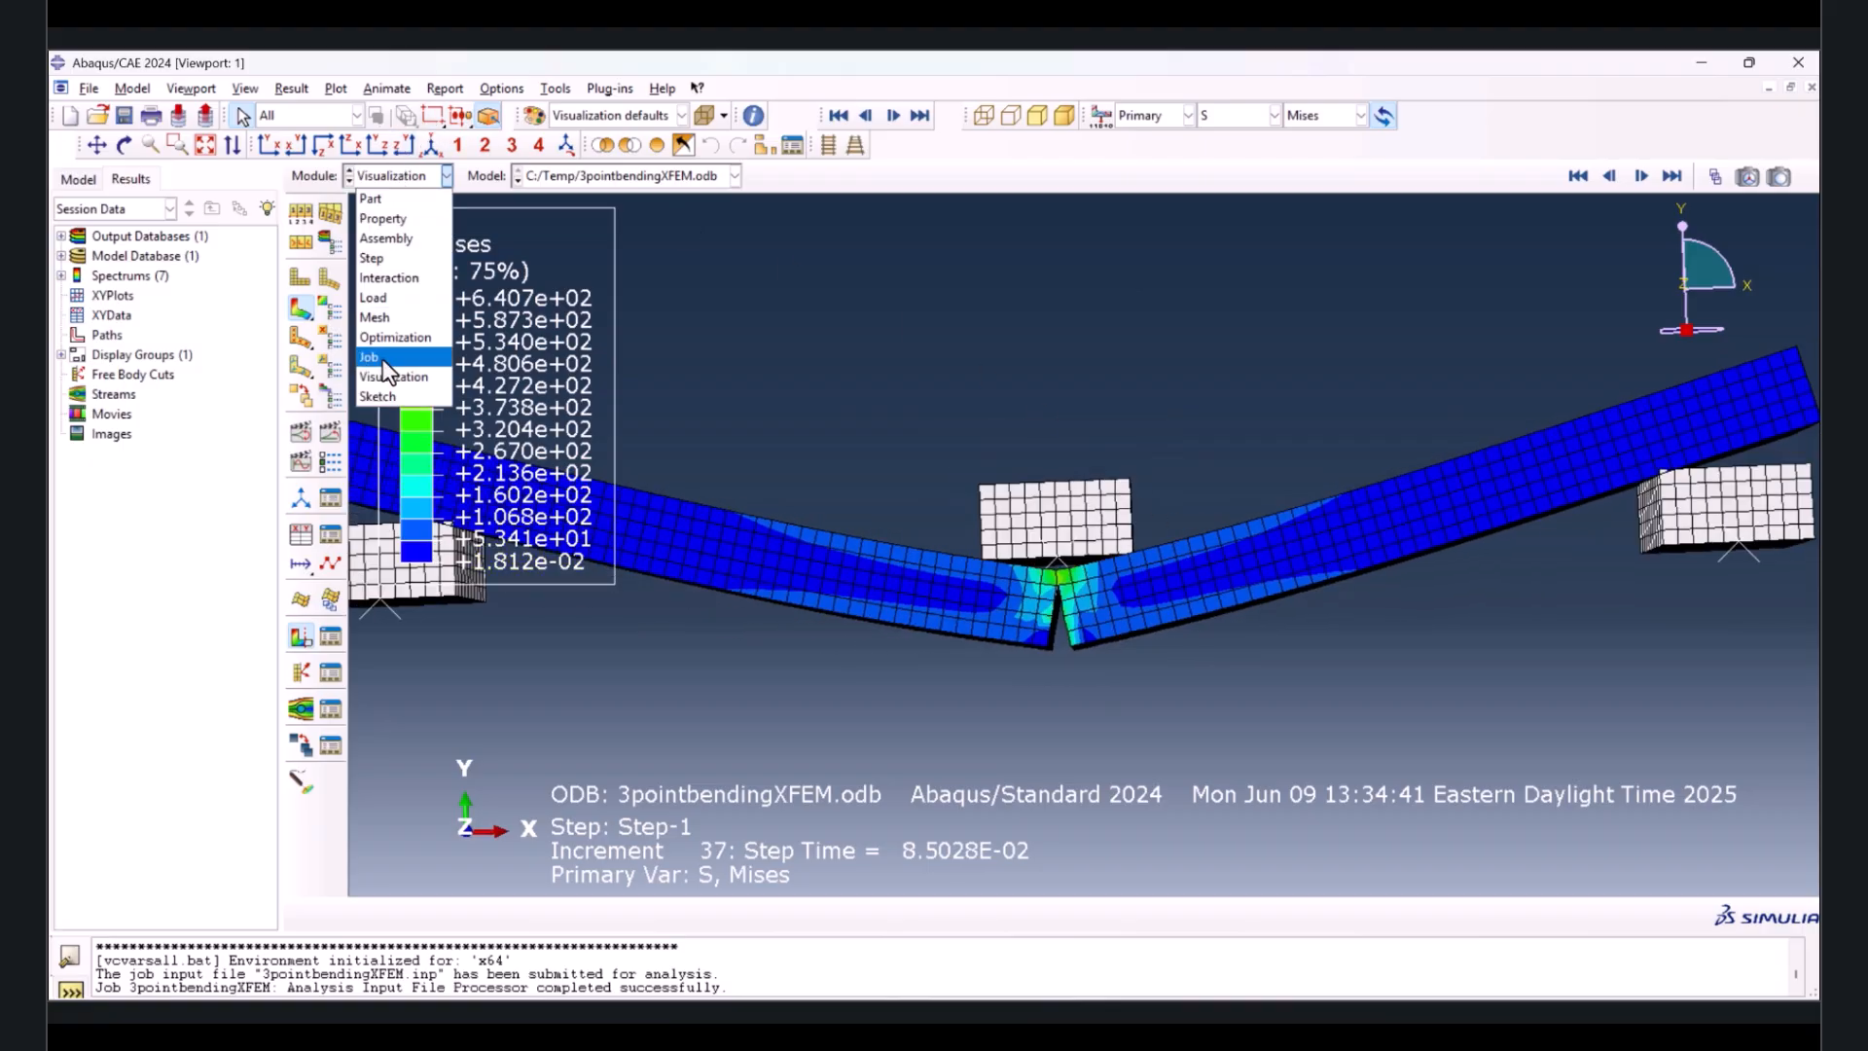
click(383, 360)
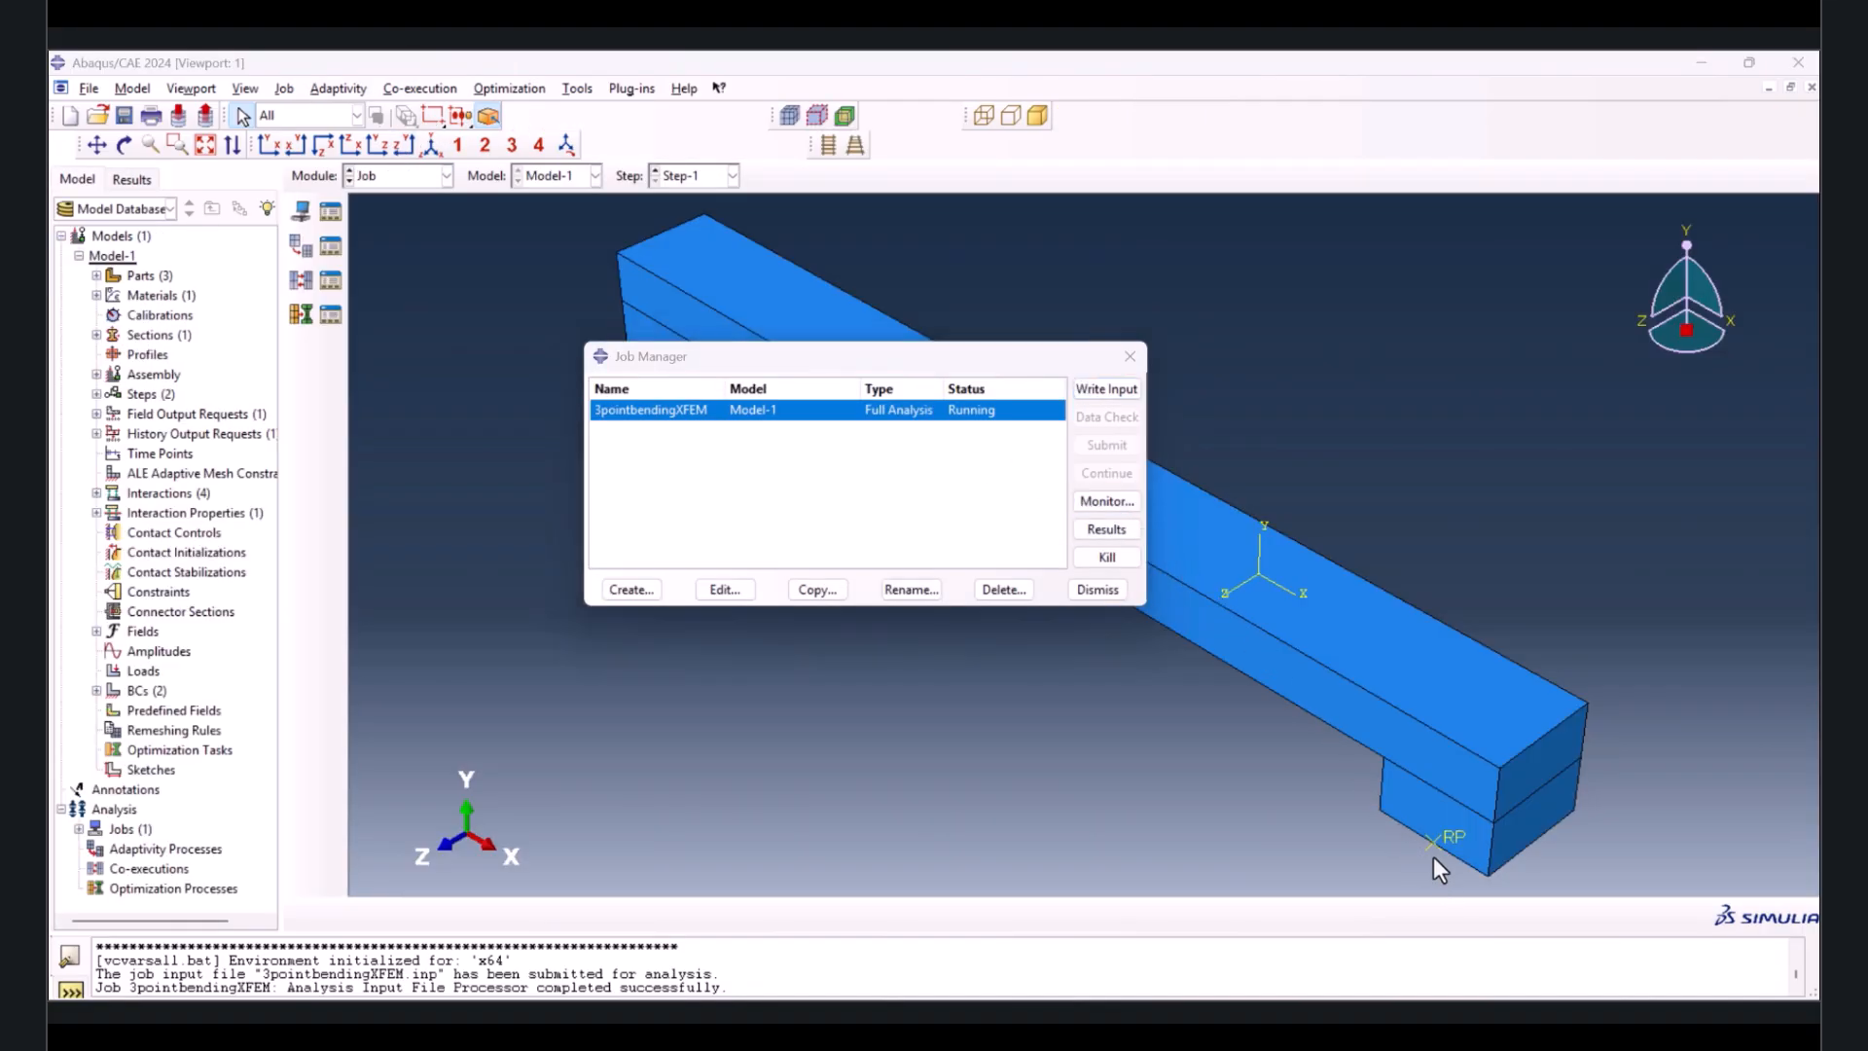
click(1113, 558)
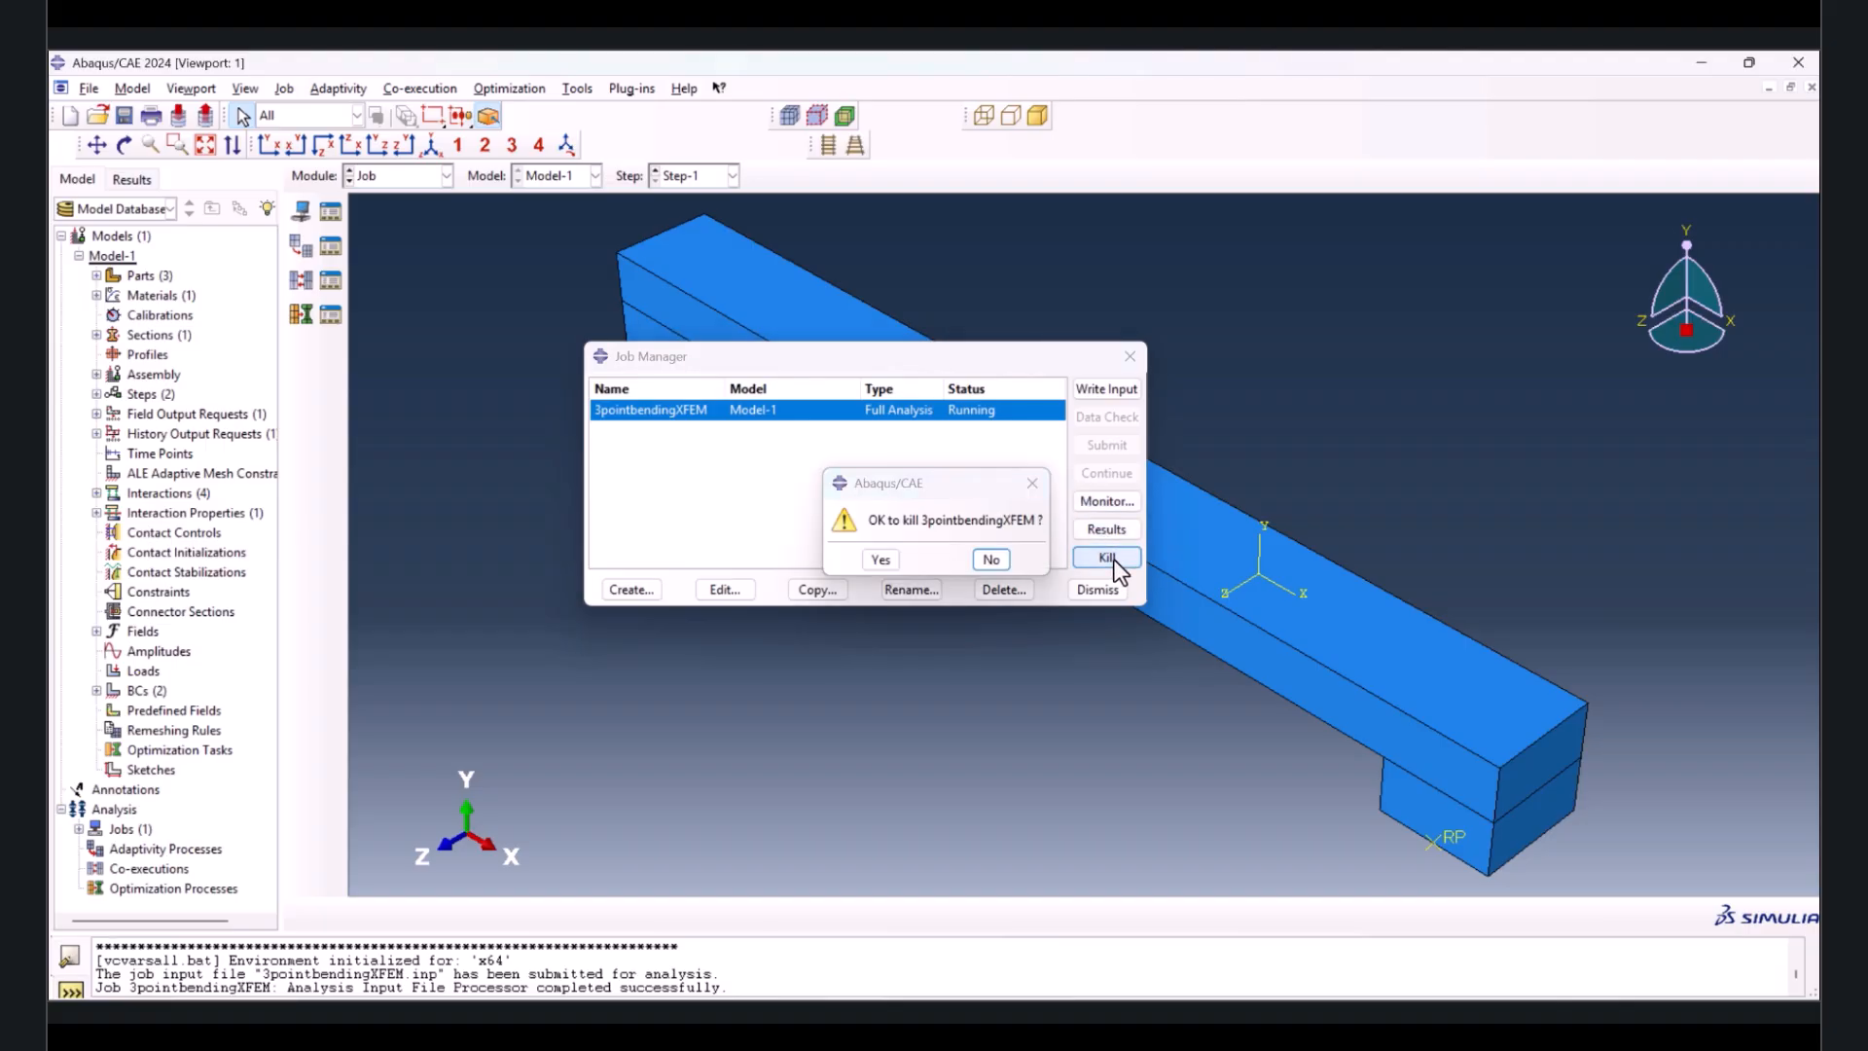
click(880, 559)
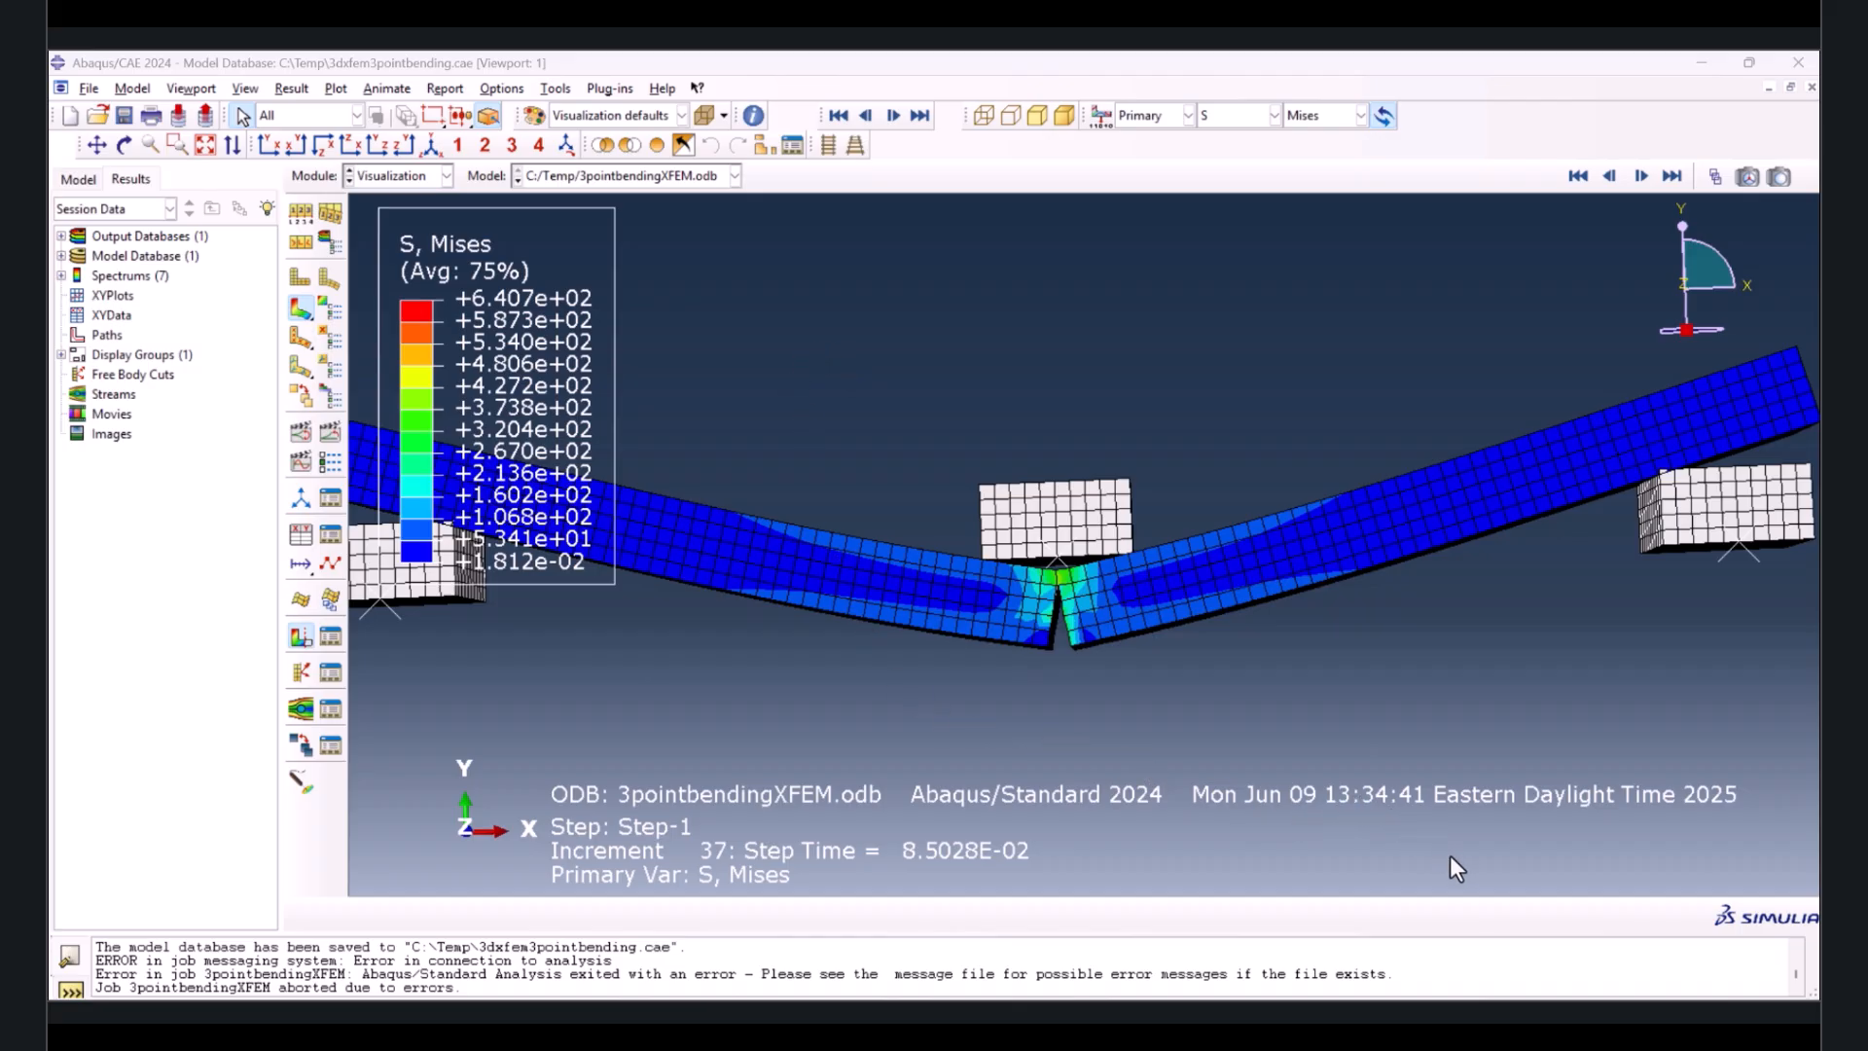
- Examine the deformed Mises stress plot from isometric and near-front views, including a close look at the crack opening
click(431, 145)
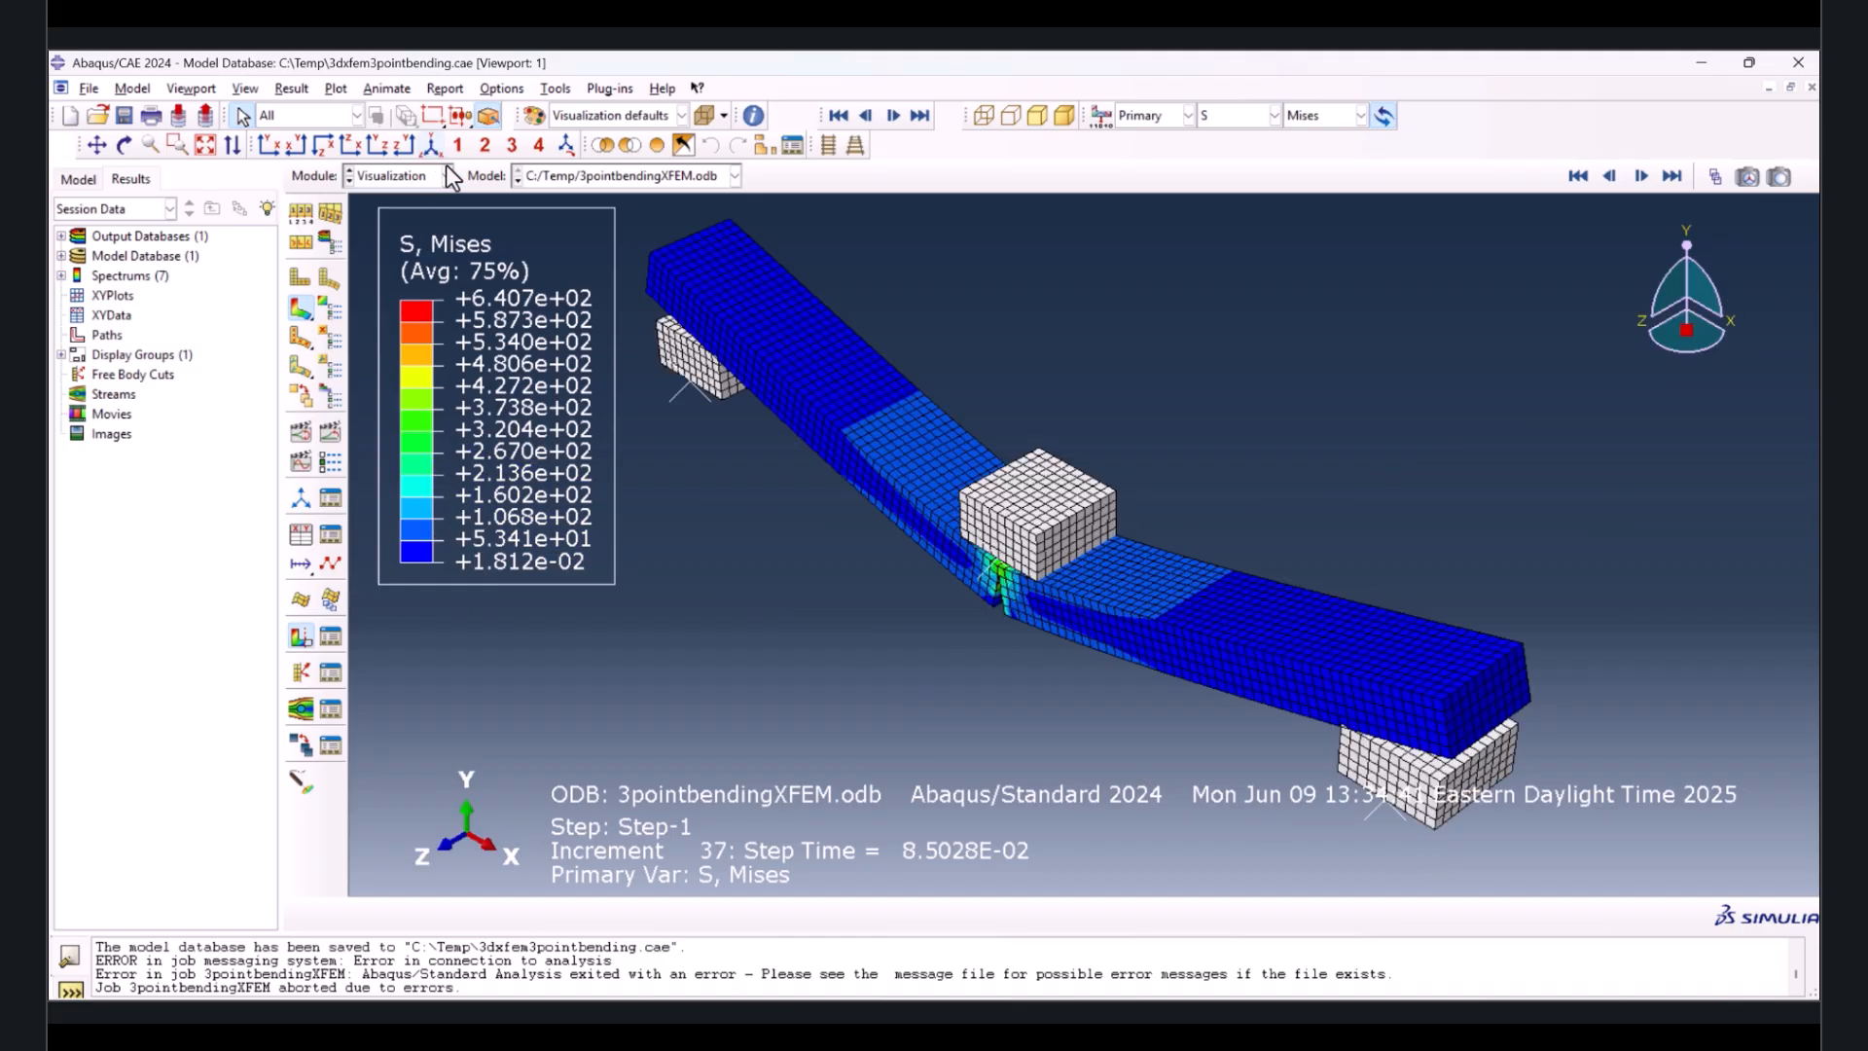
scroll(1029, 625, down, 6)
drag(982, 582, 1128, 609)
key(Escape)
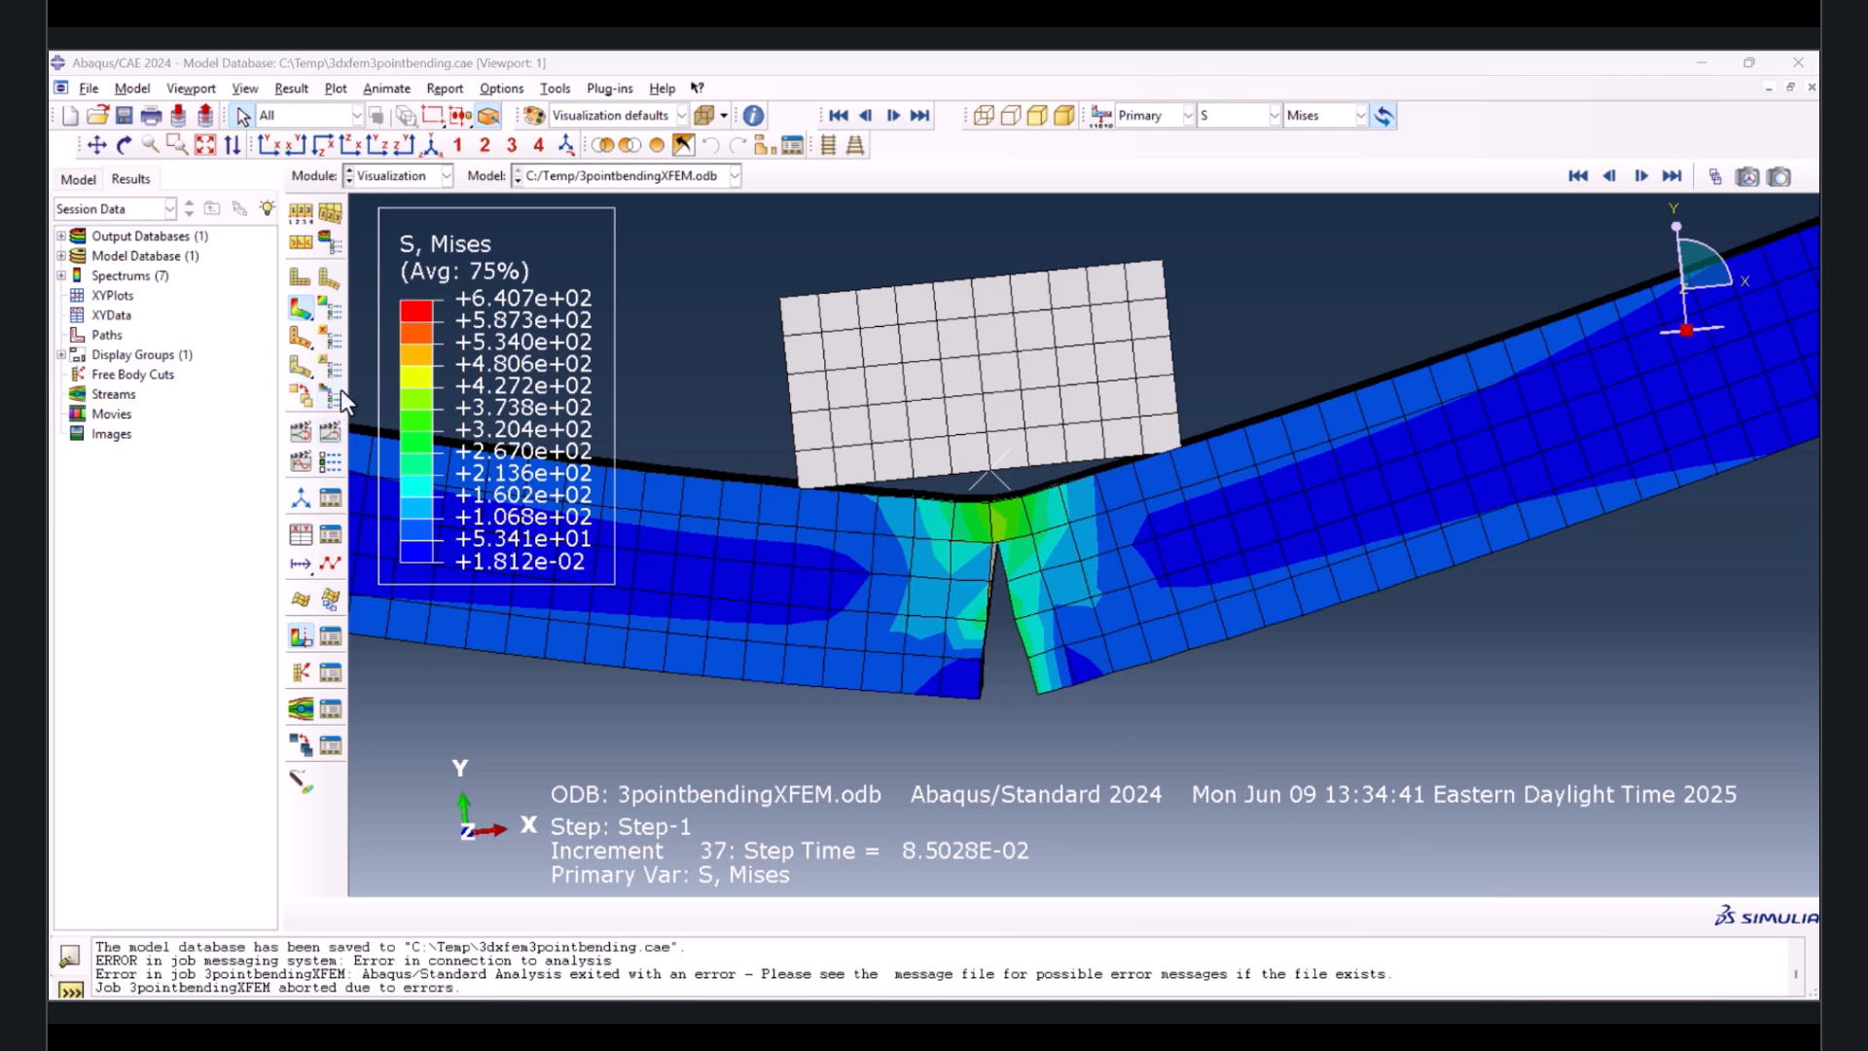
scroll(809, 387, down, 5)
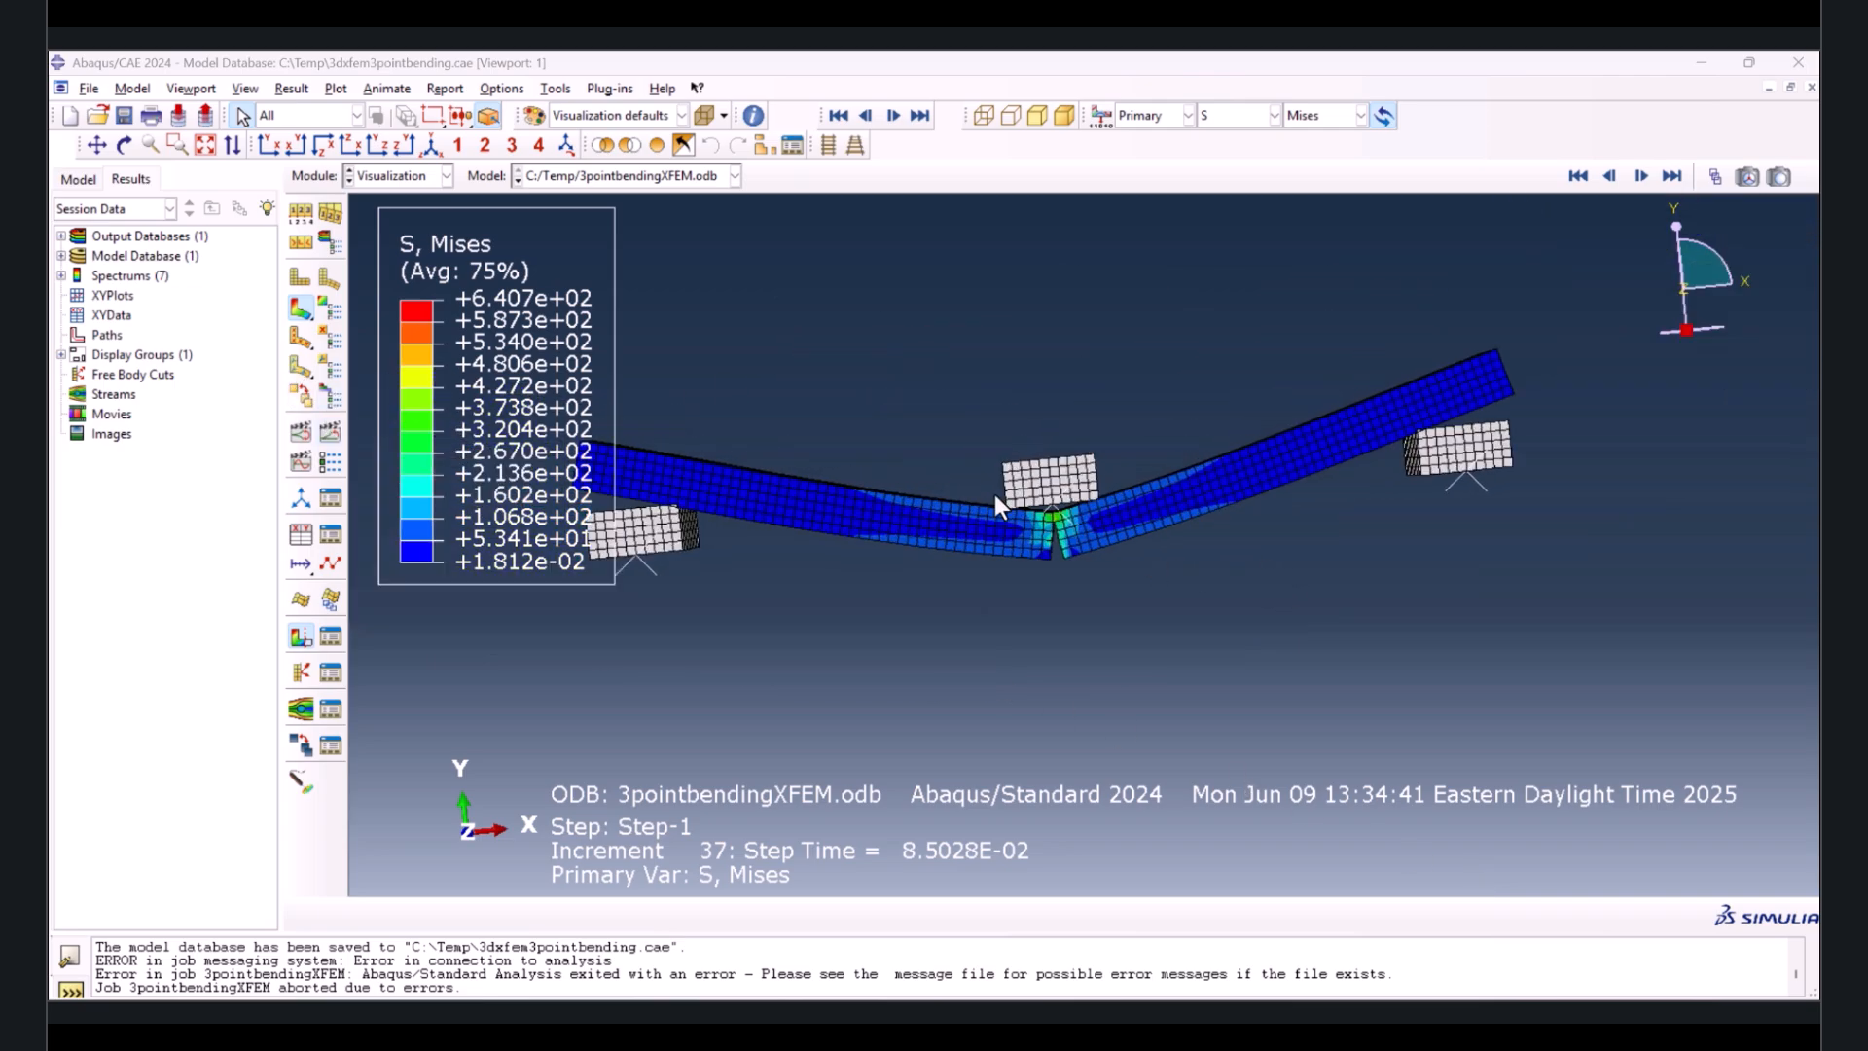
- Play the time-history animation of the Mises stress and examine the crack growing beneath the loading block
click(330, 431)
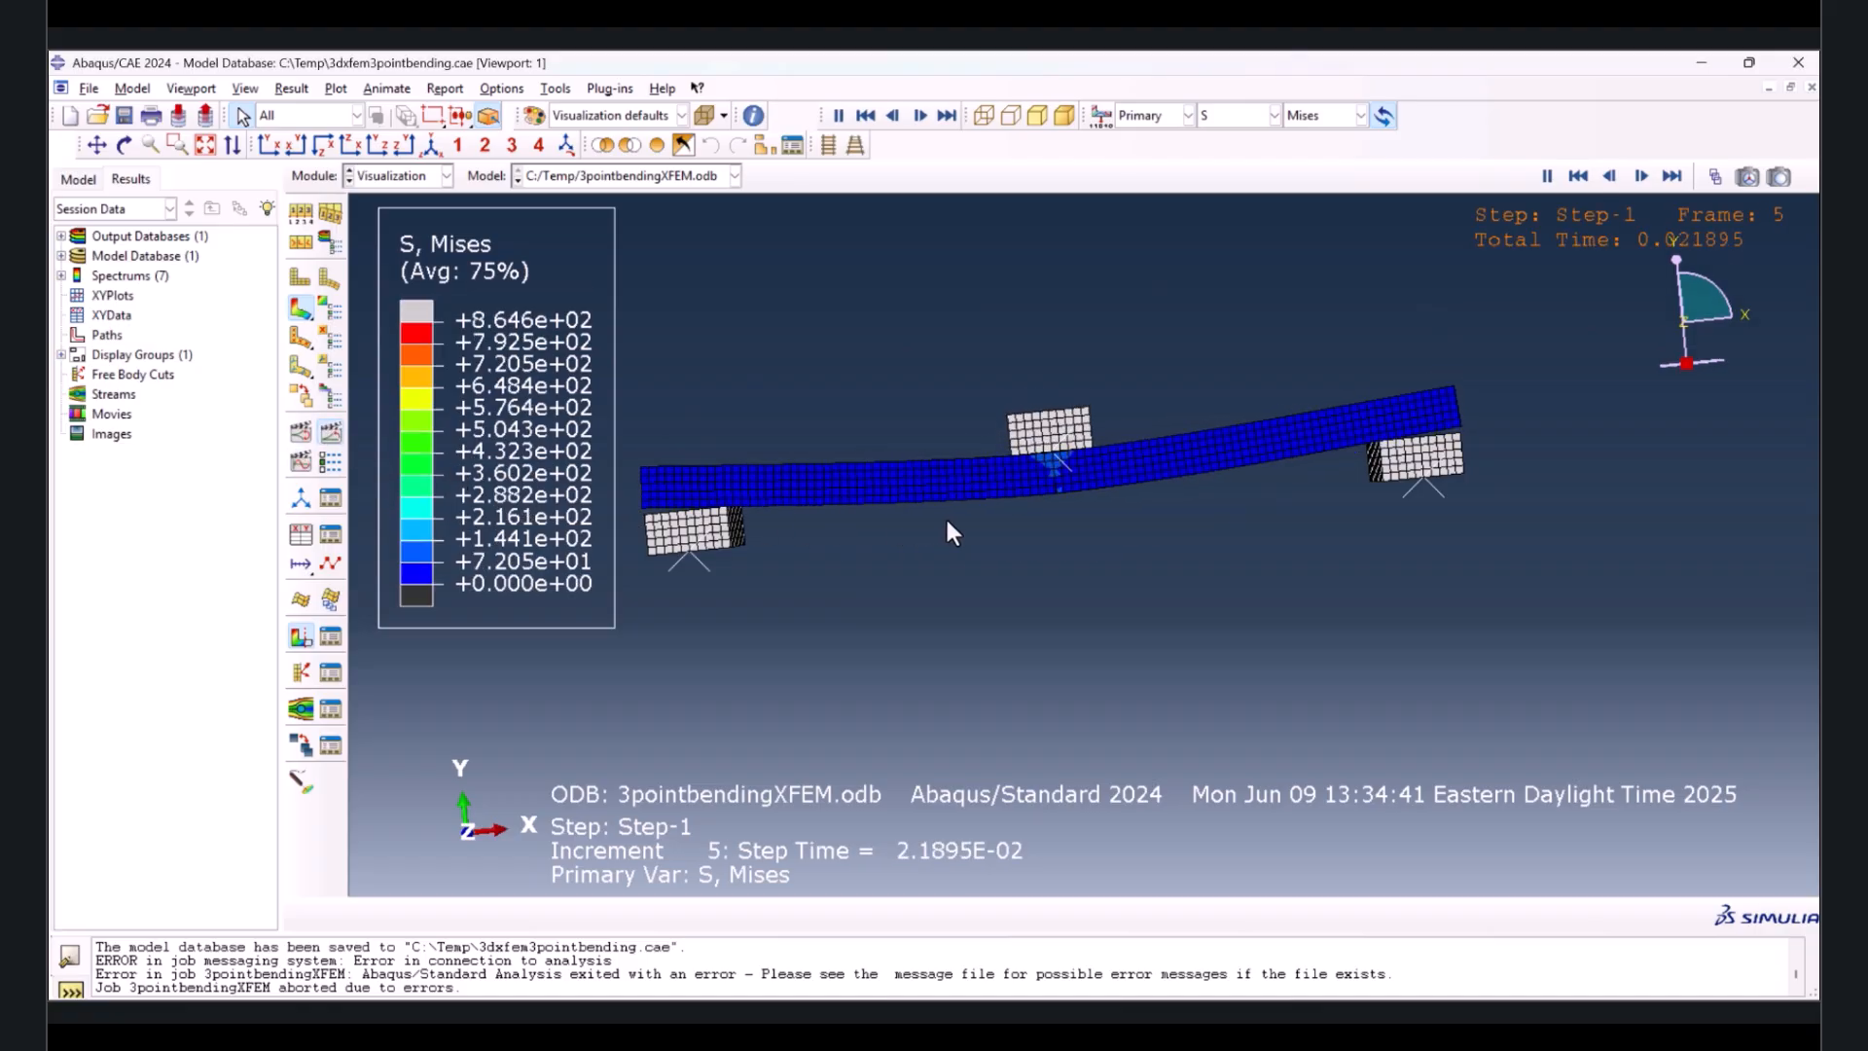
scroll(1094, 490, up, 3)
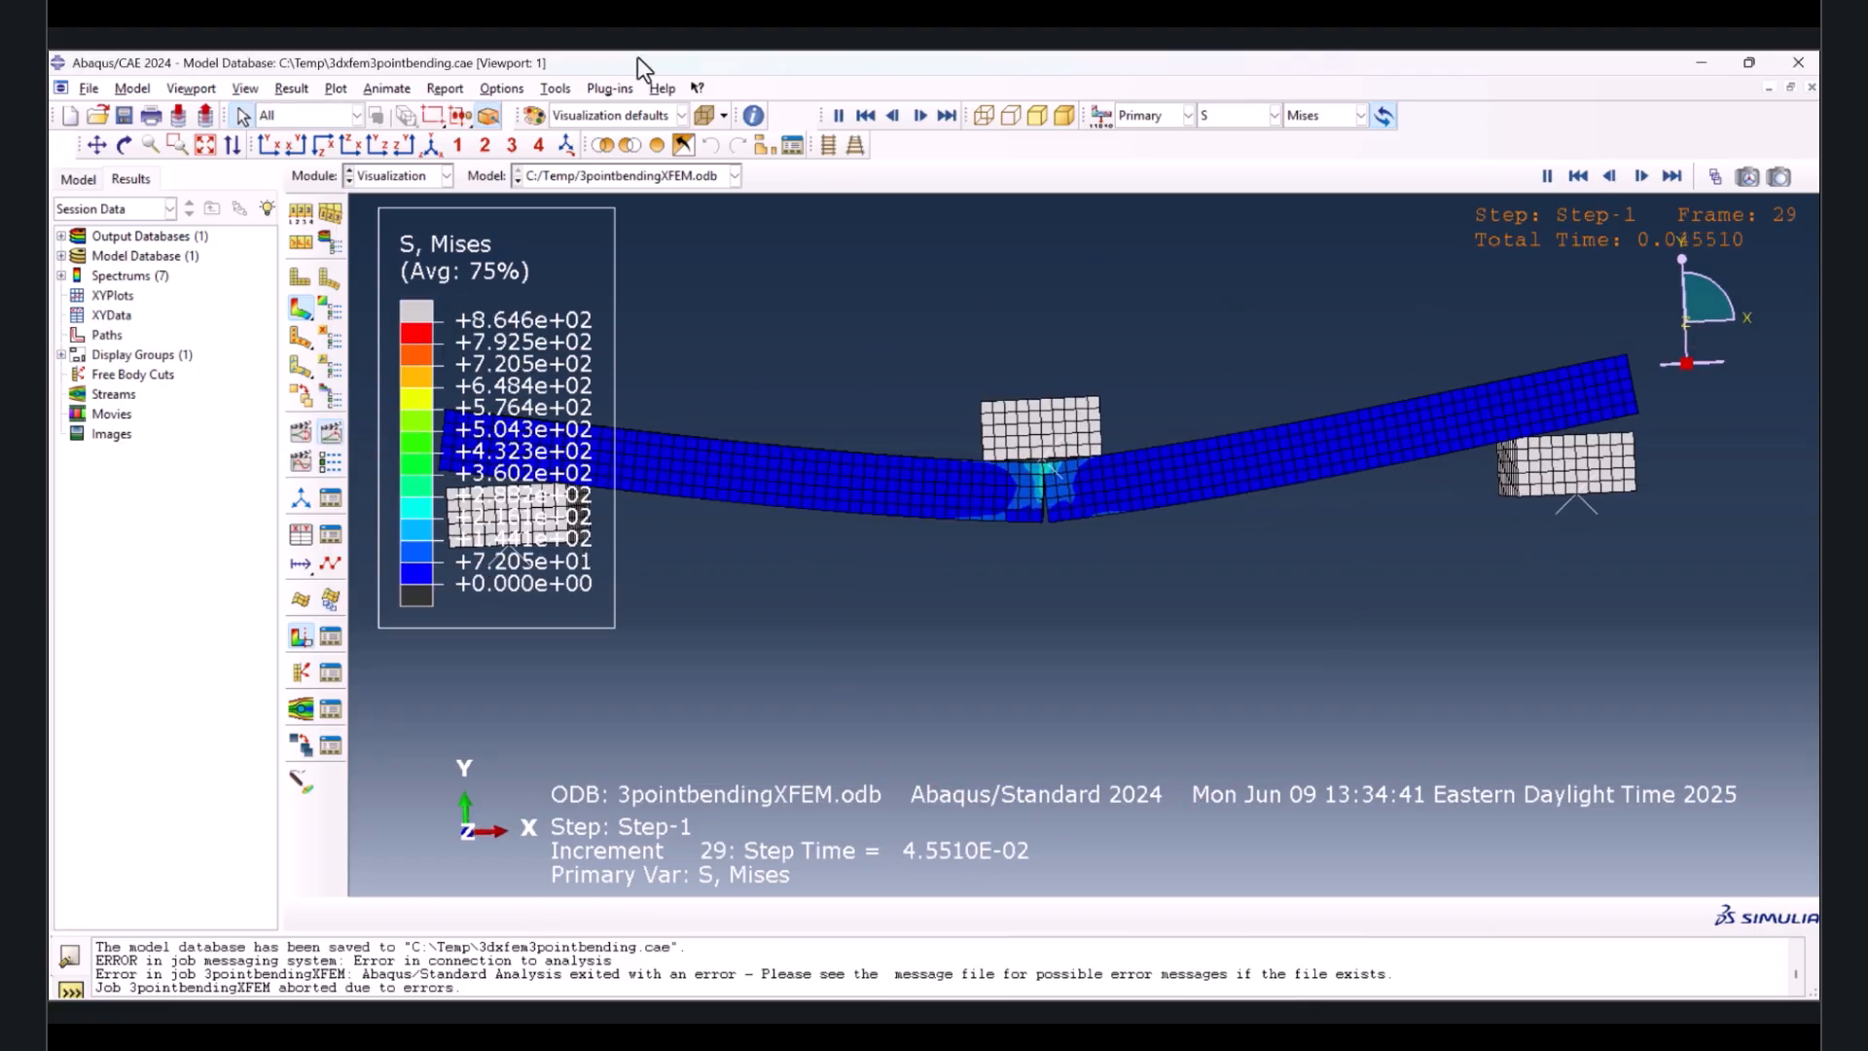
scroll(1055, 548, up, 1)
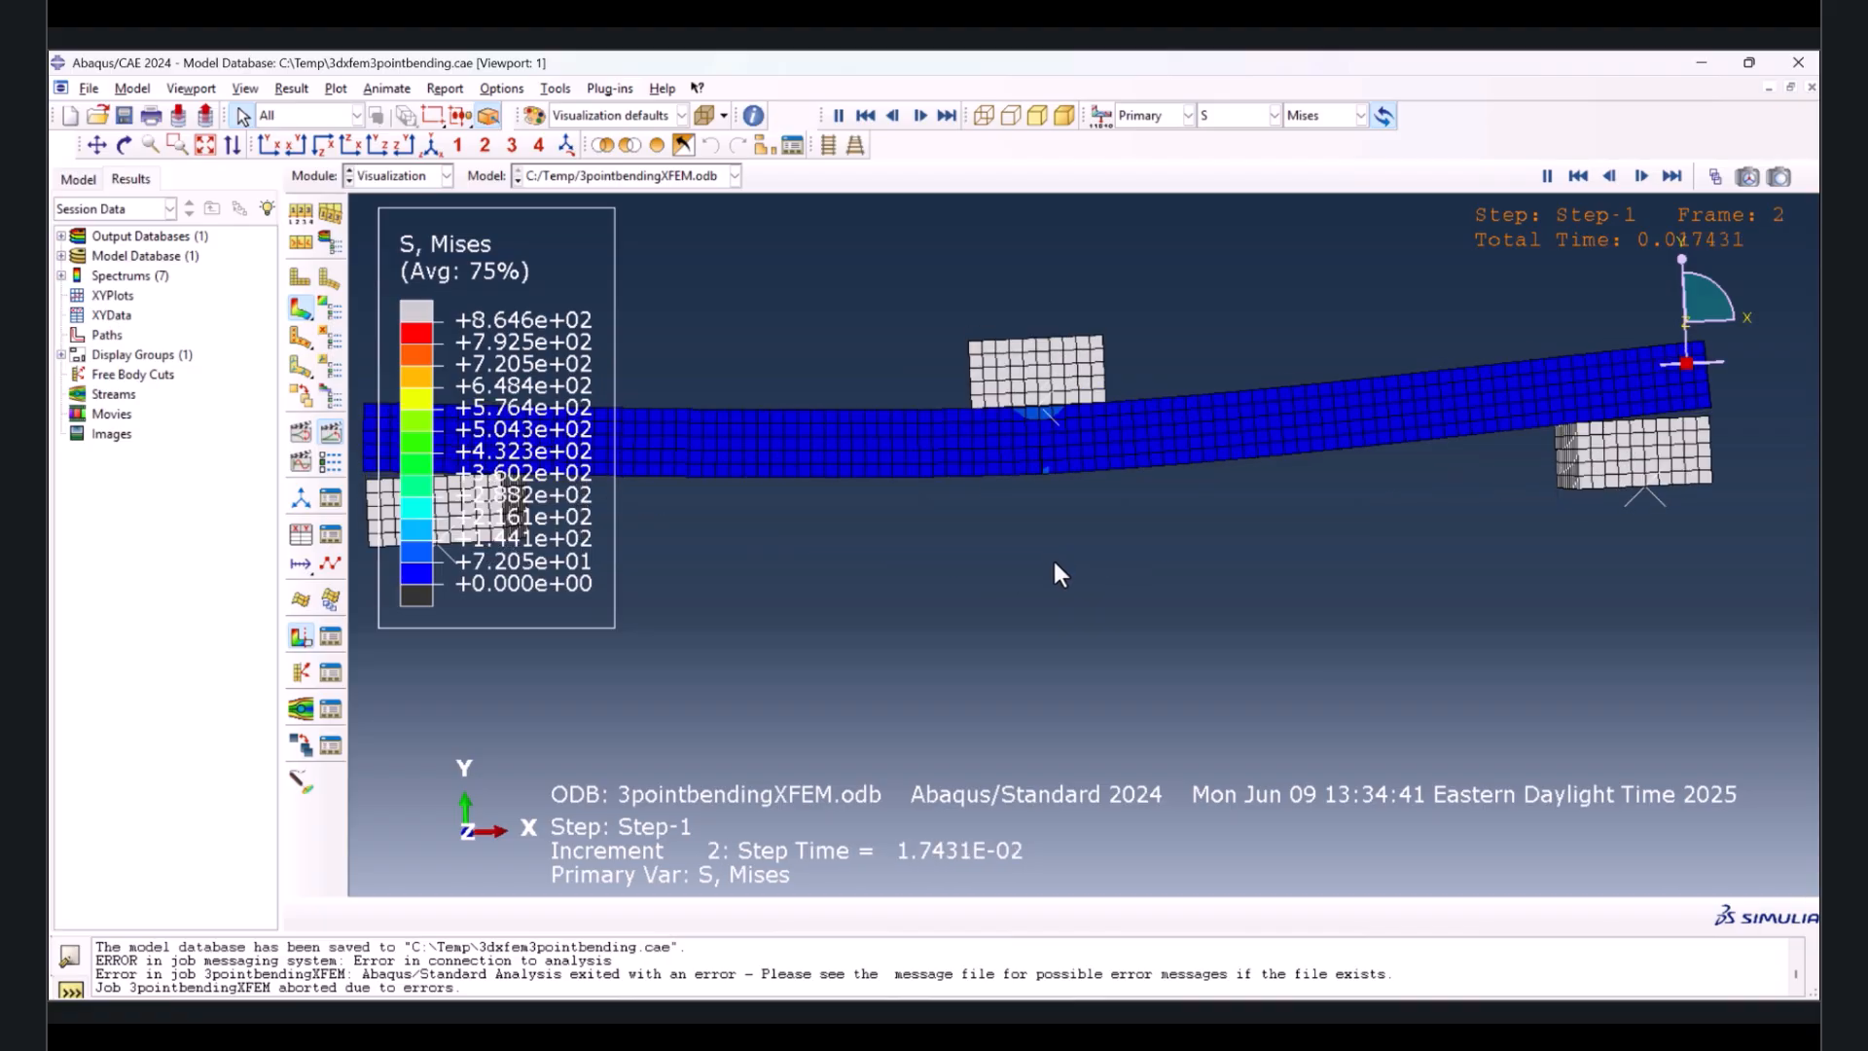
scroll(1039, 487, up, 5)
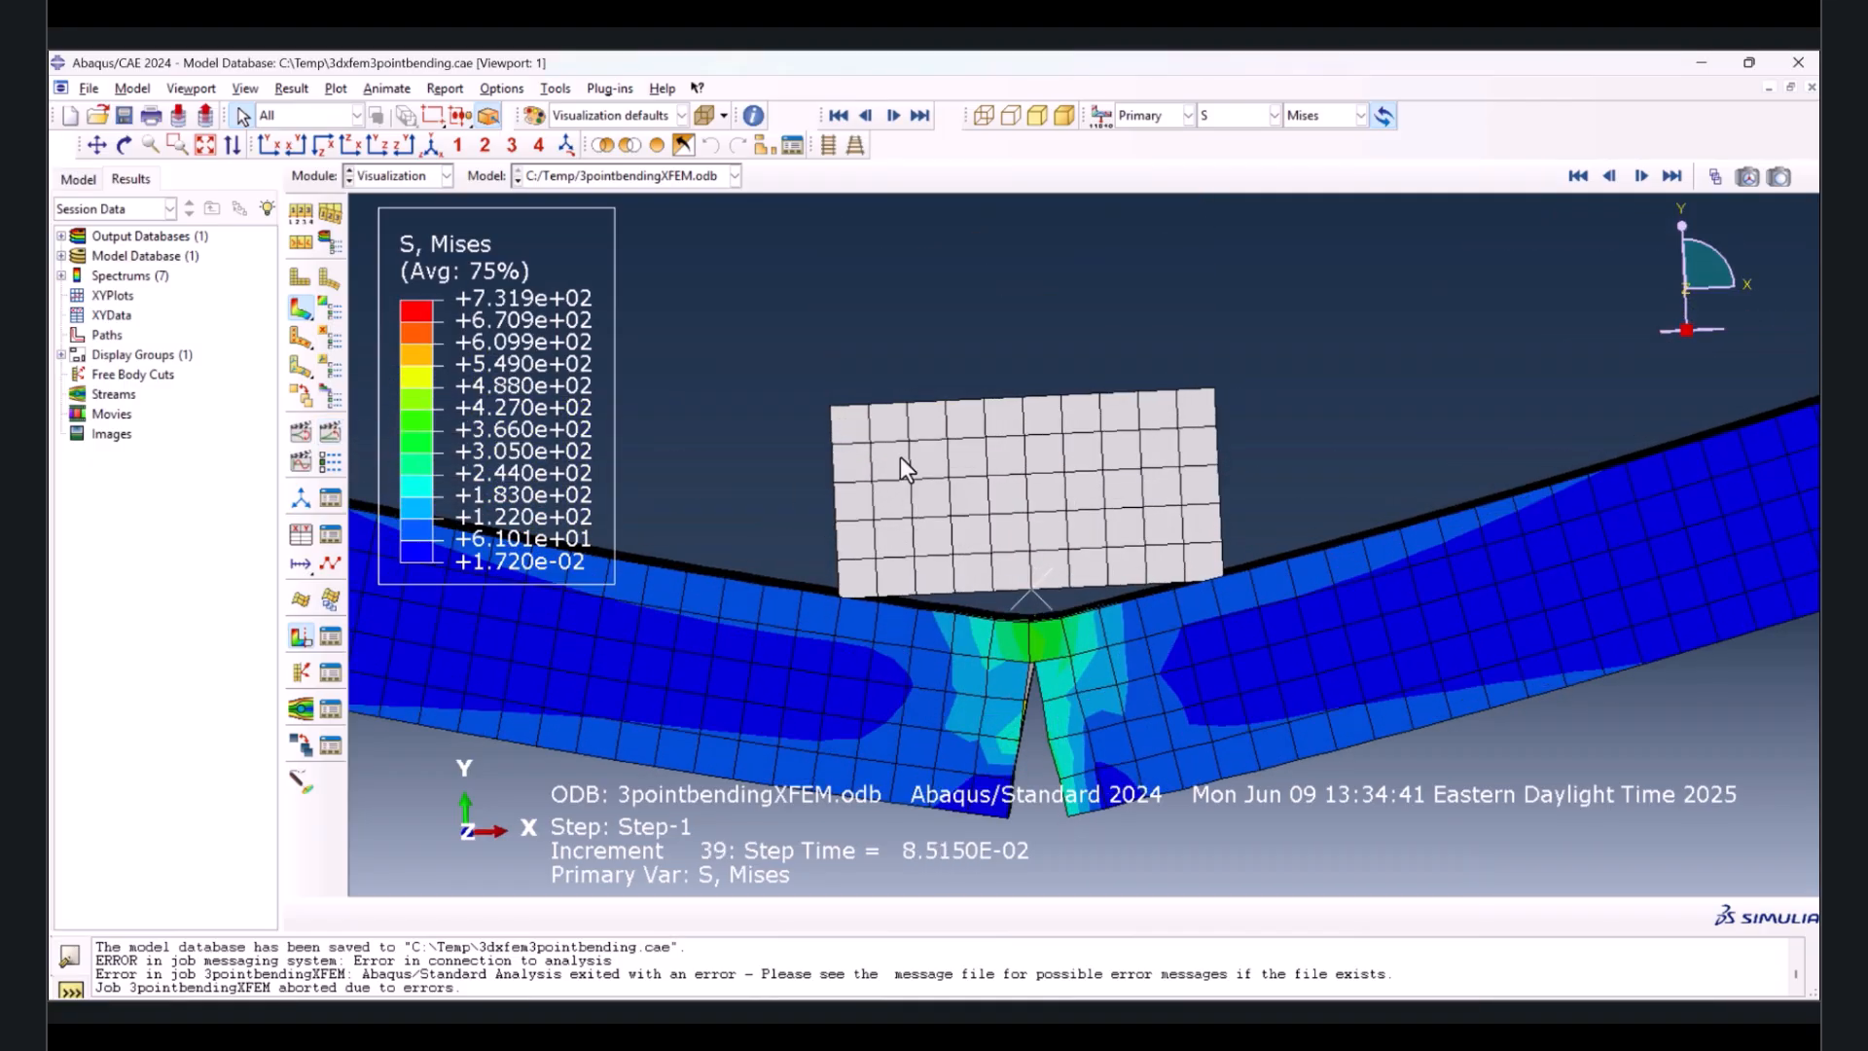
scroll(934, 384, down, 3)
scroll(1111, 457, down, 2)
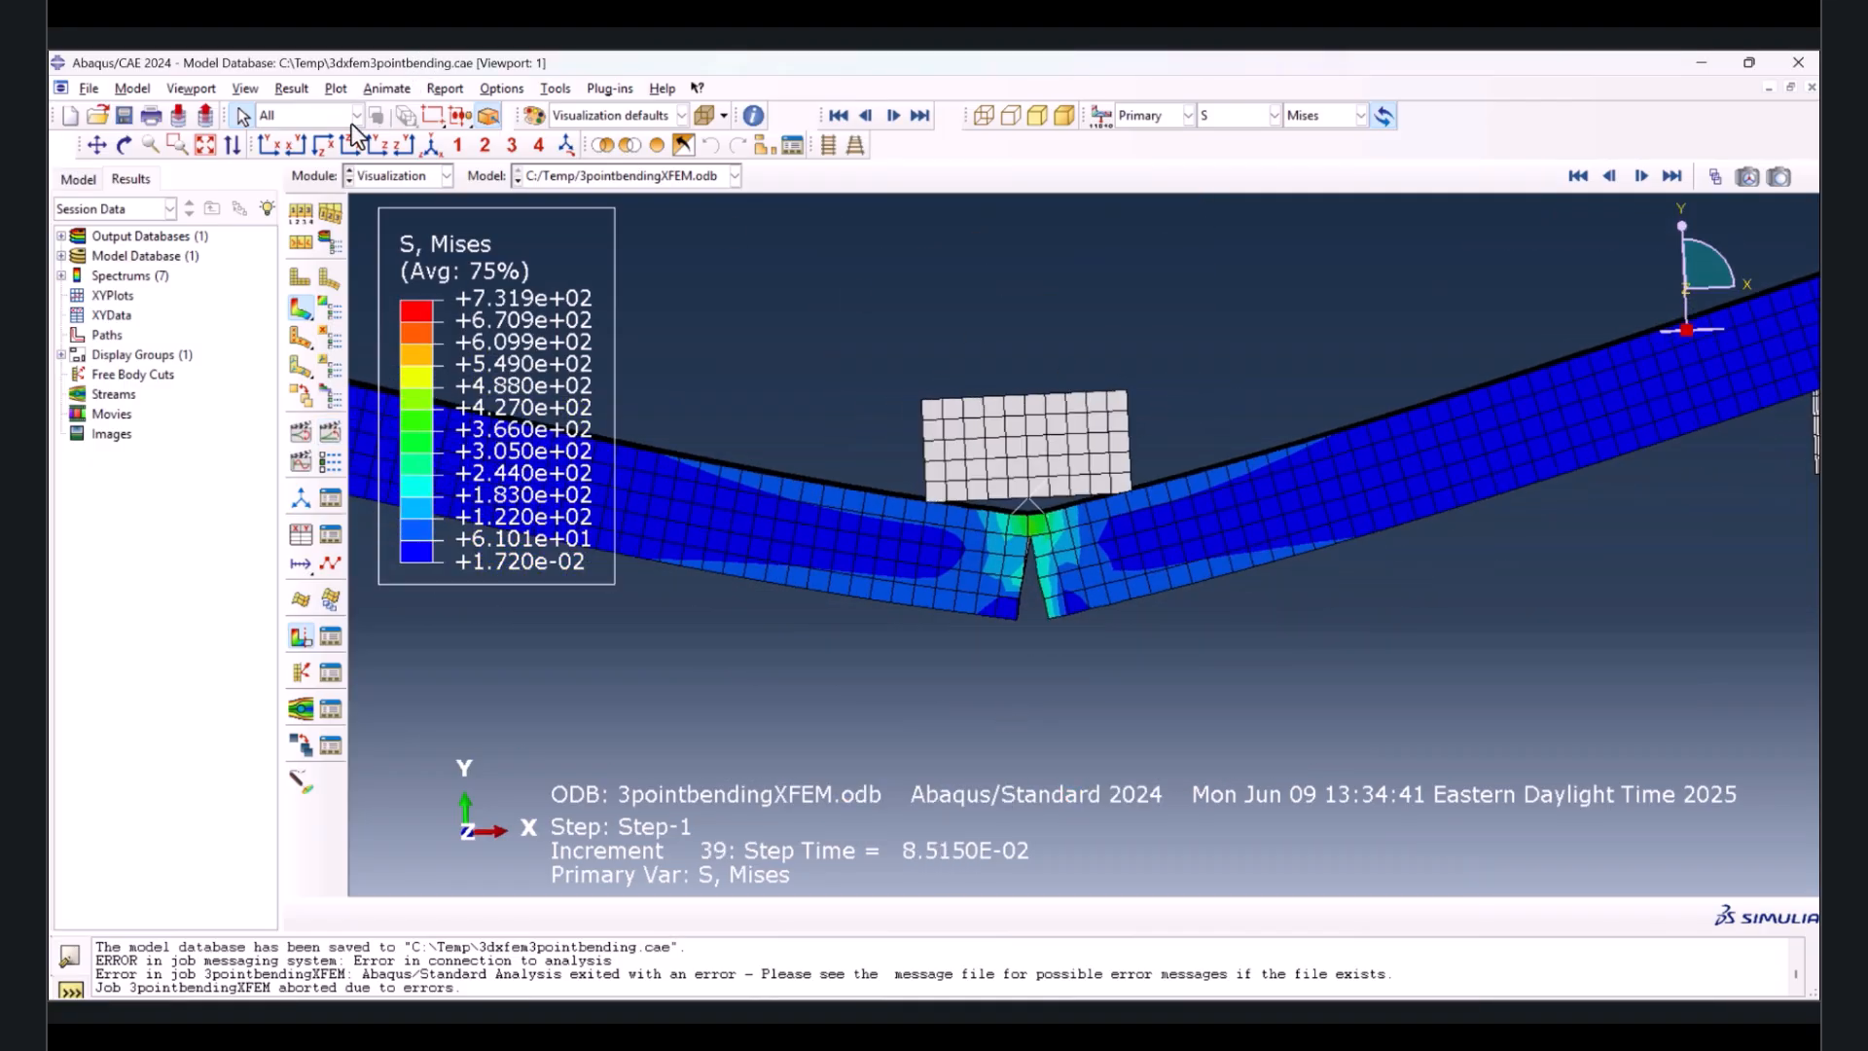
- Set the common plot options to show only free edges, hiding the mesh lines on the contour plot
click(500, 88)
click(502, 114)
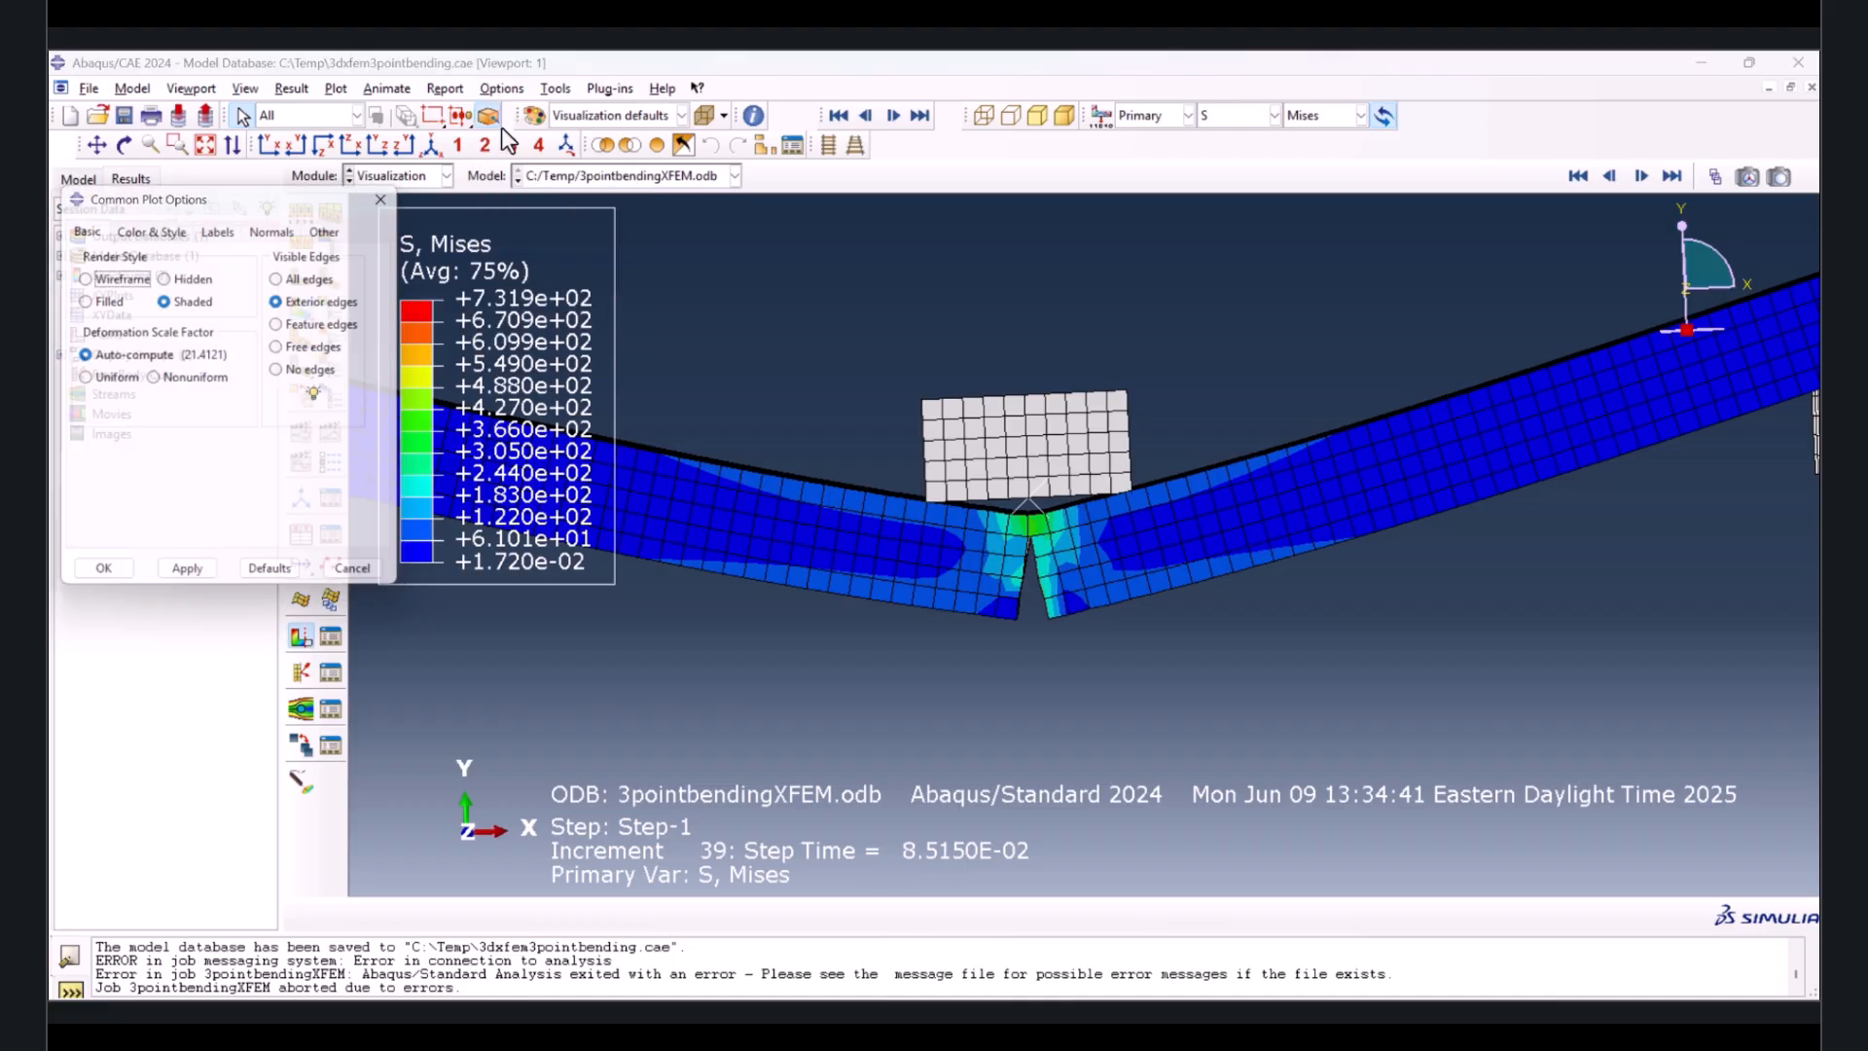
click(321, 352)
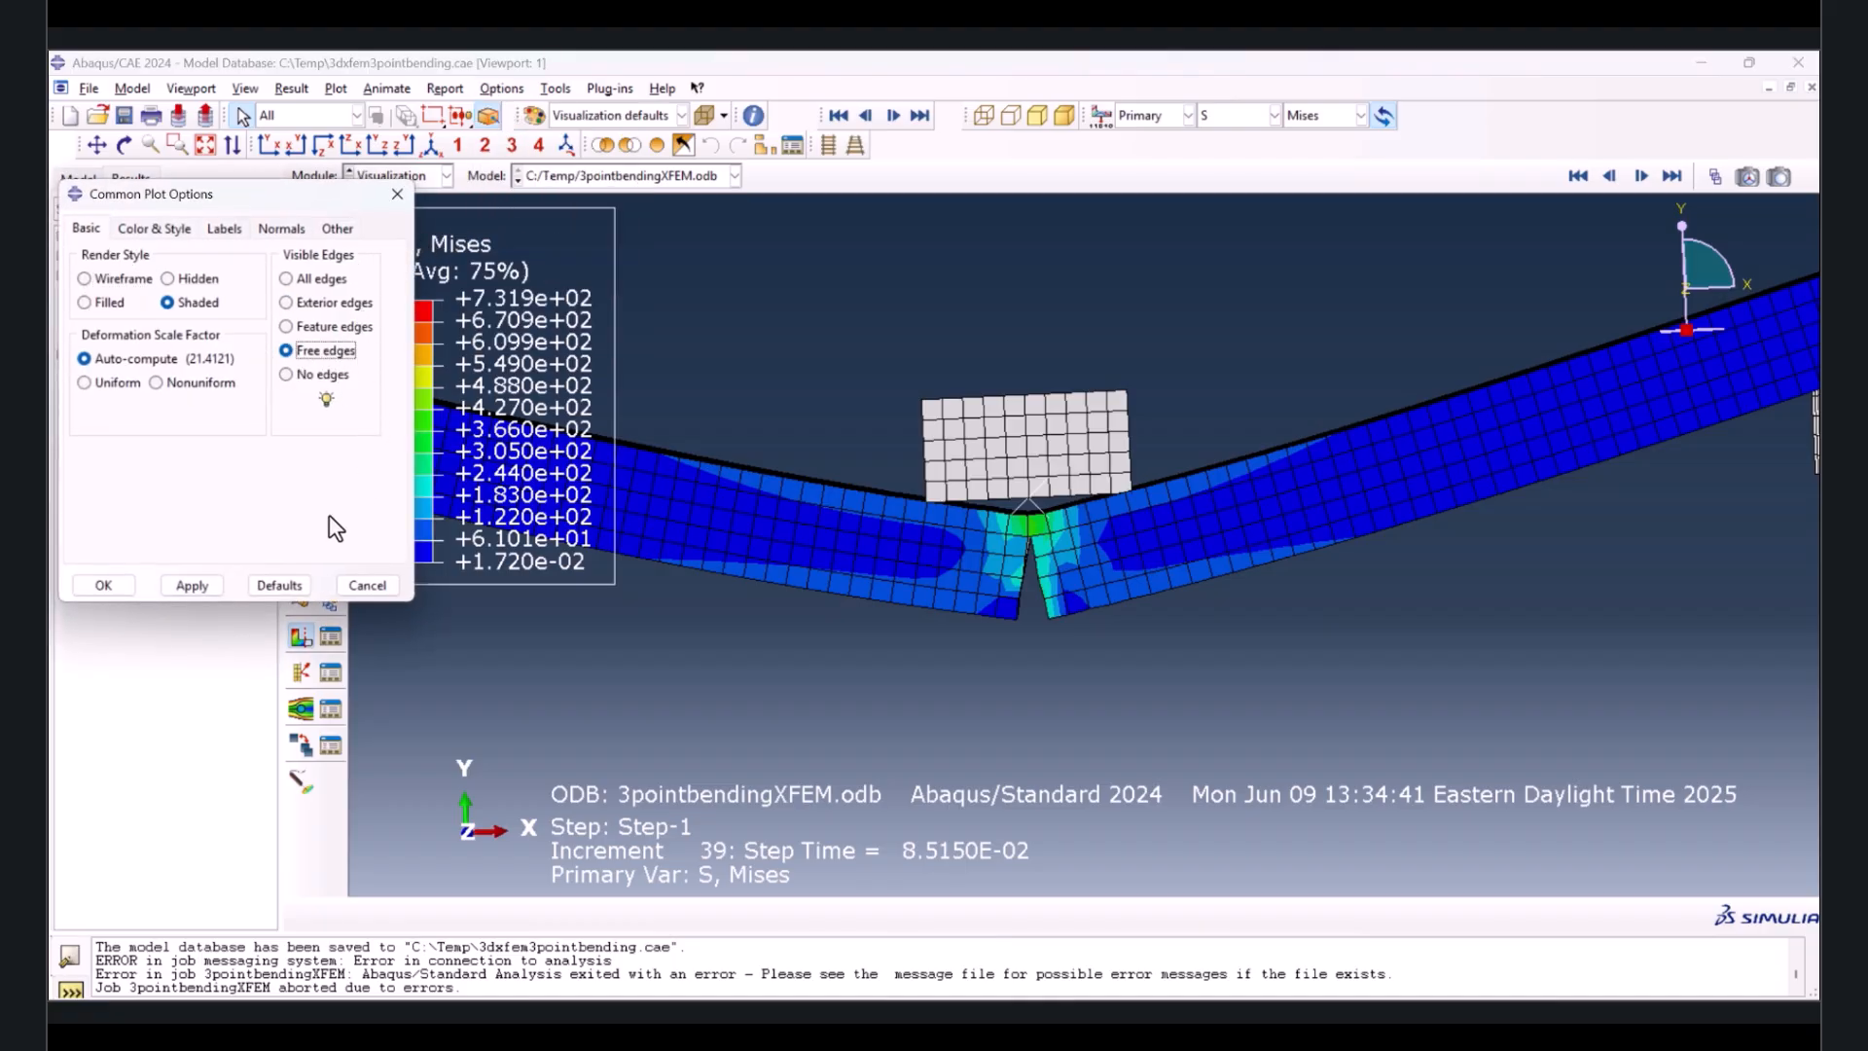
click(103, 585)
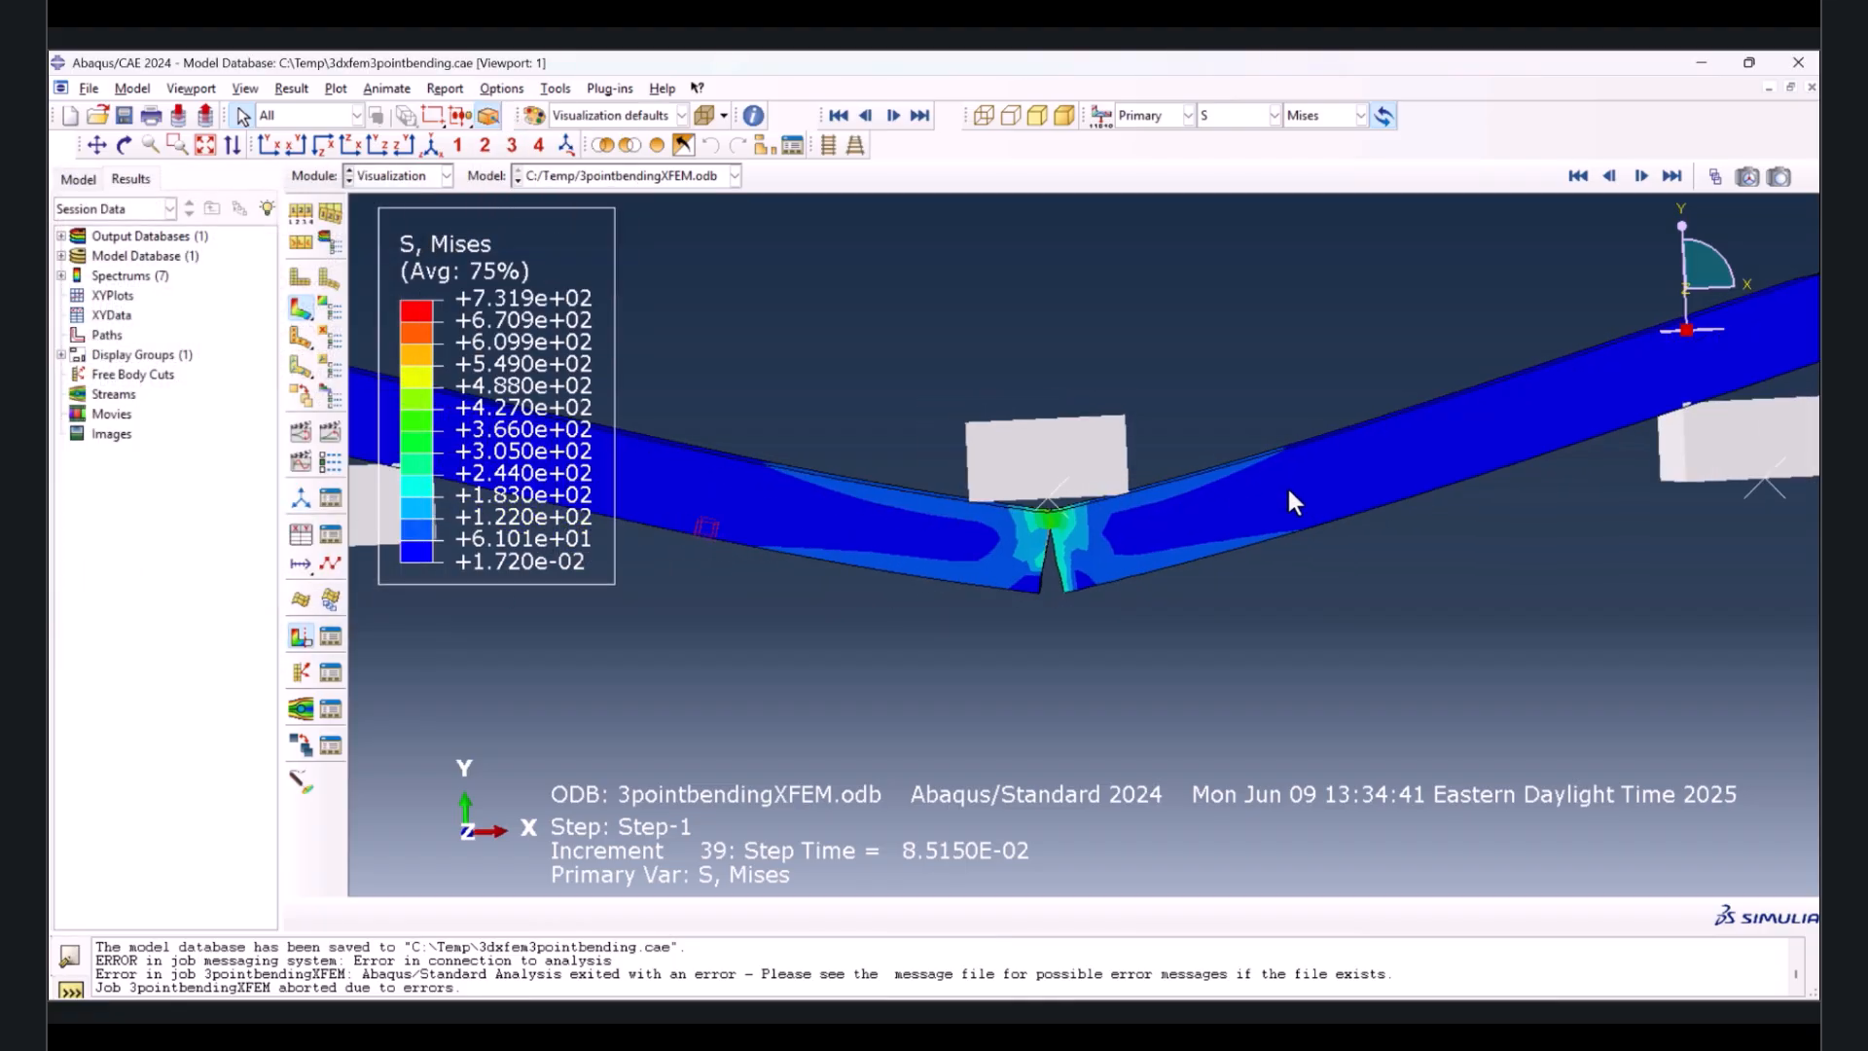
- Lower the frame rate of the looping time-history animation to about mid-range and apply the animation options
click(329, 459)
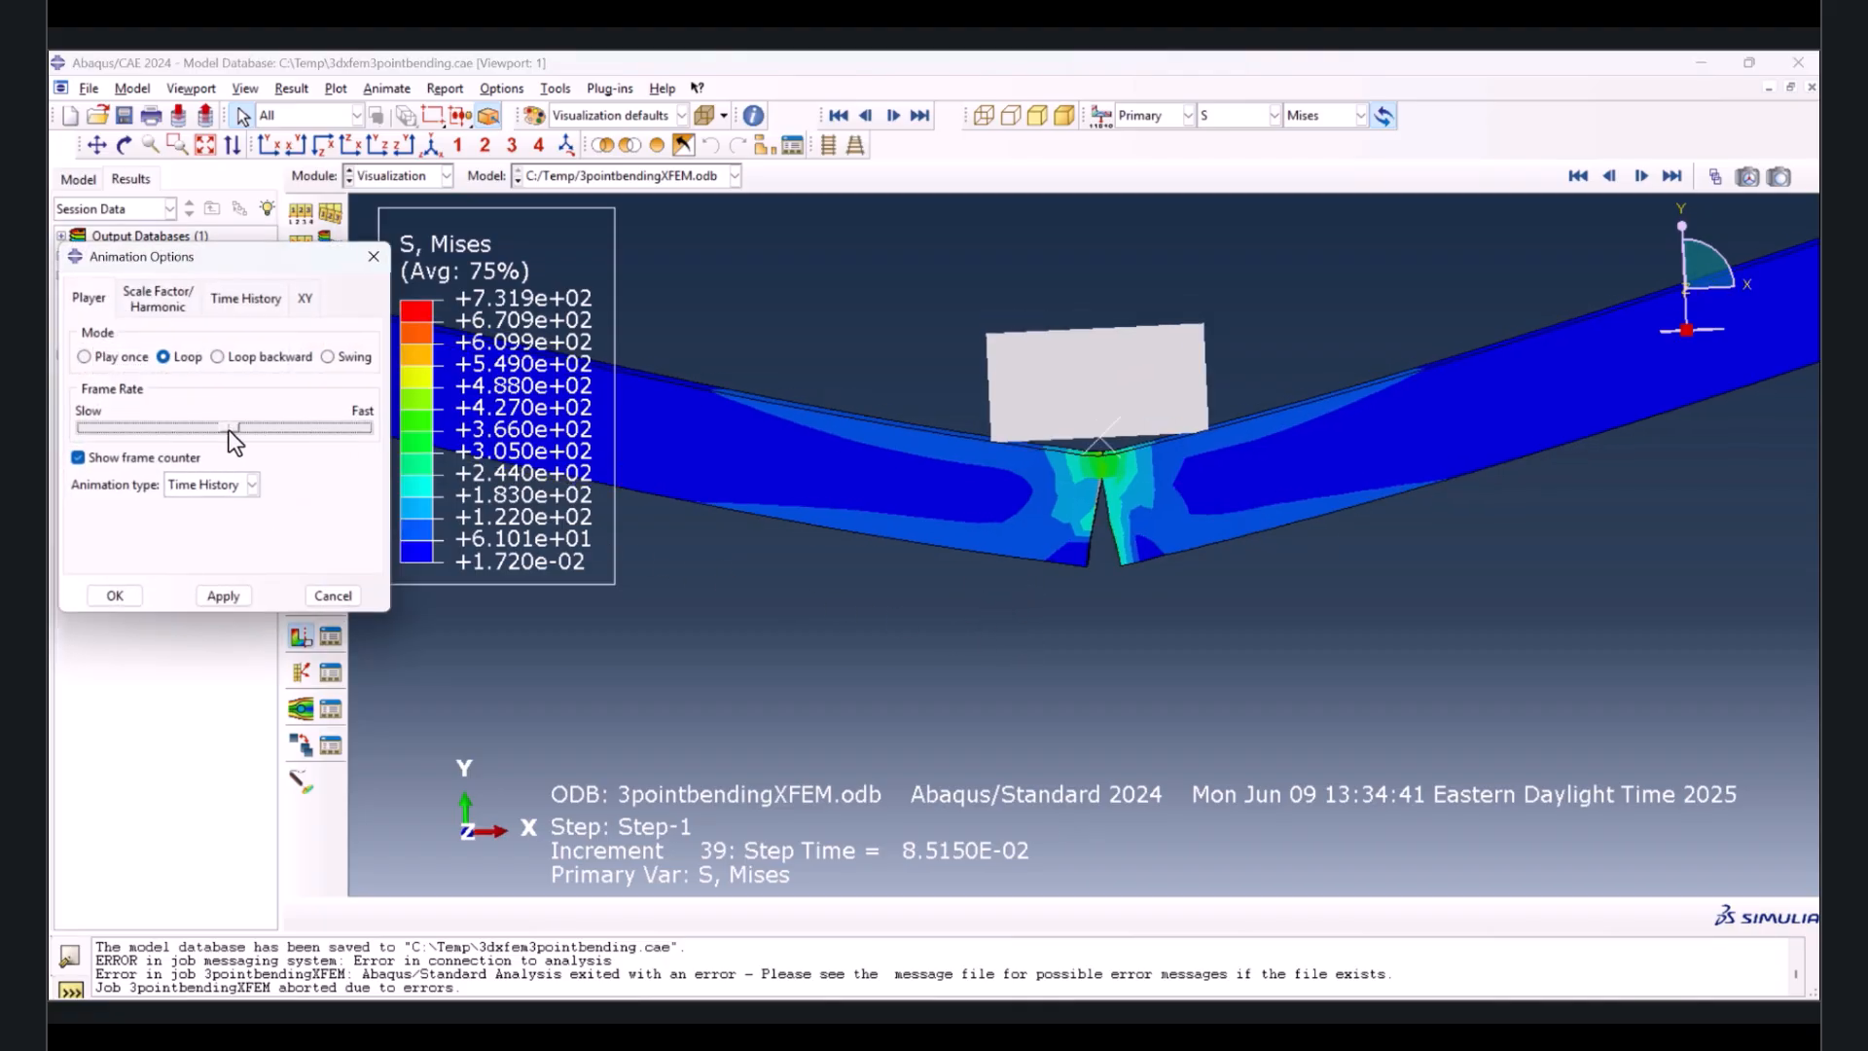
click(204, 595)
click(98, 594)
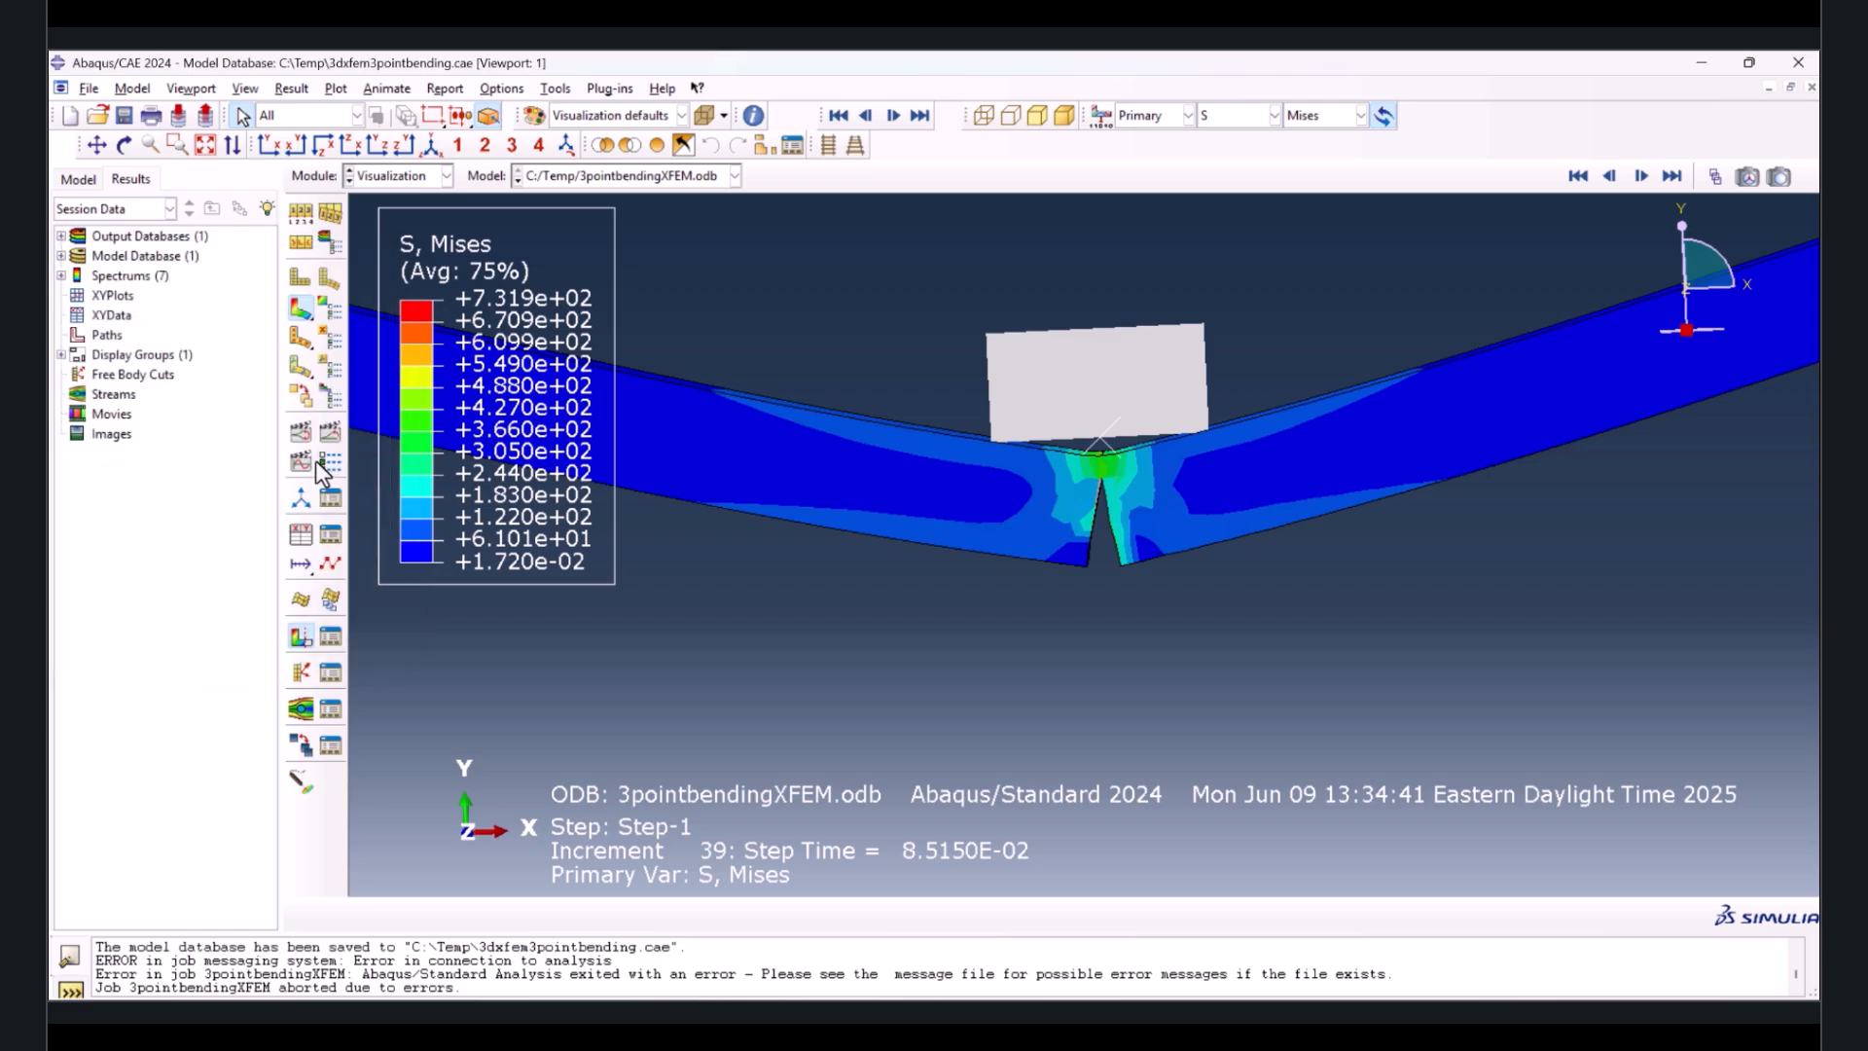
- Set the displayed result to frame 0 of Step-1 and orient the model to the front XY view
click(1713, 181)
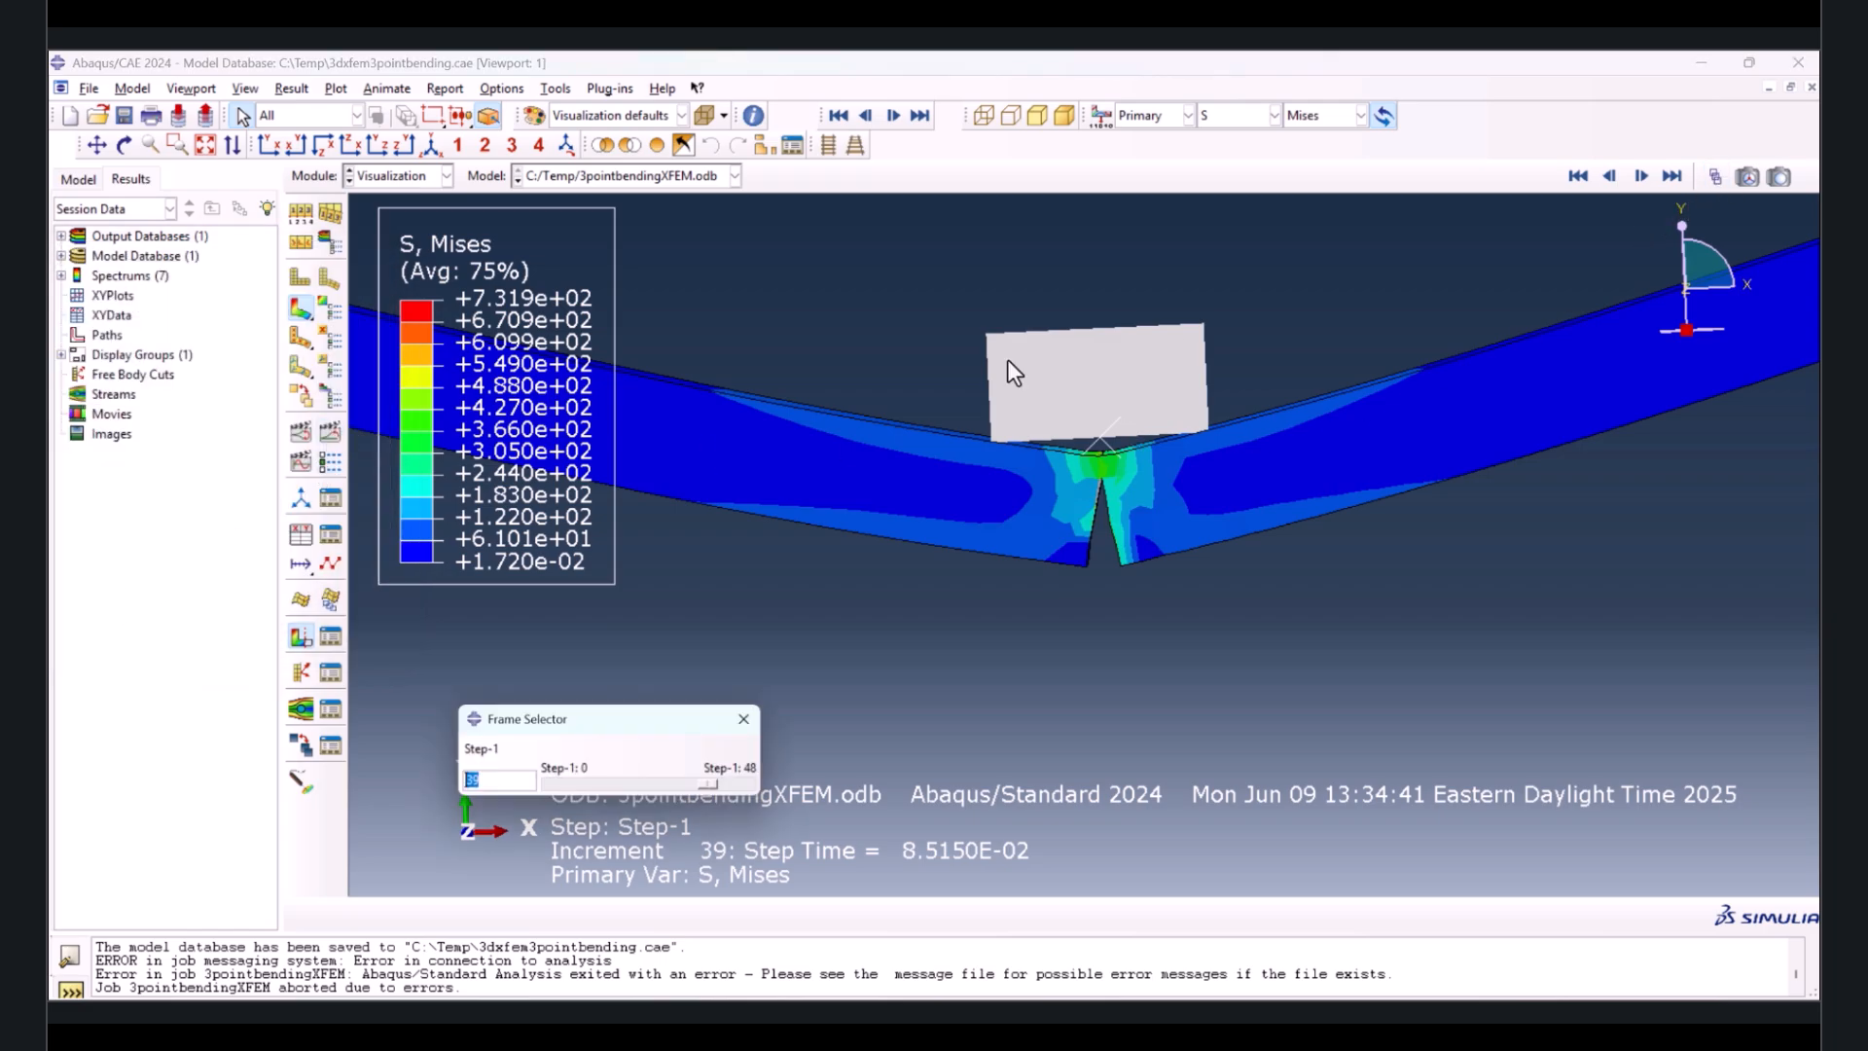
drag(721, 780, 530, 779)
click(747, 720)
click(270, 145)
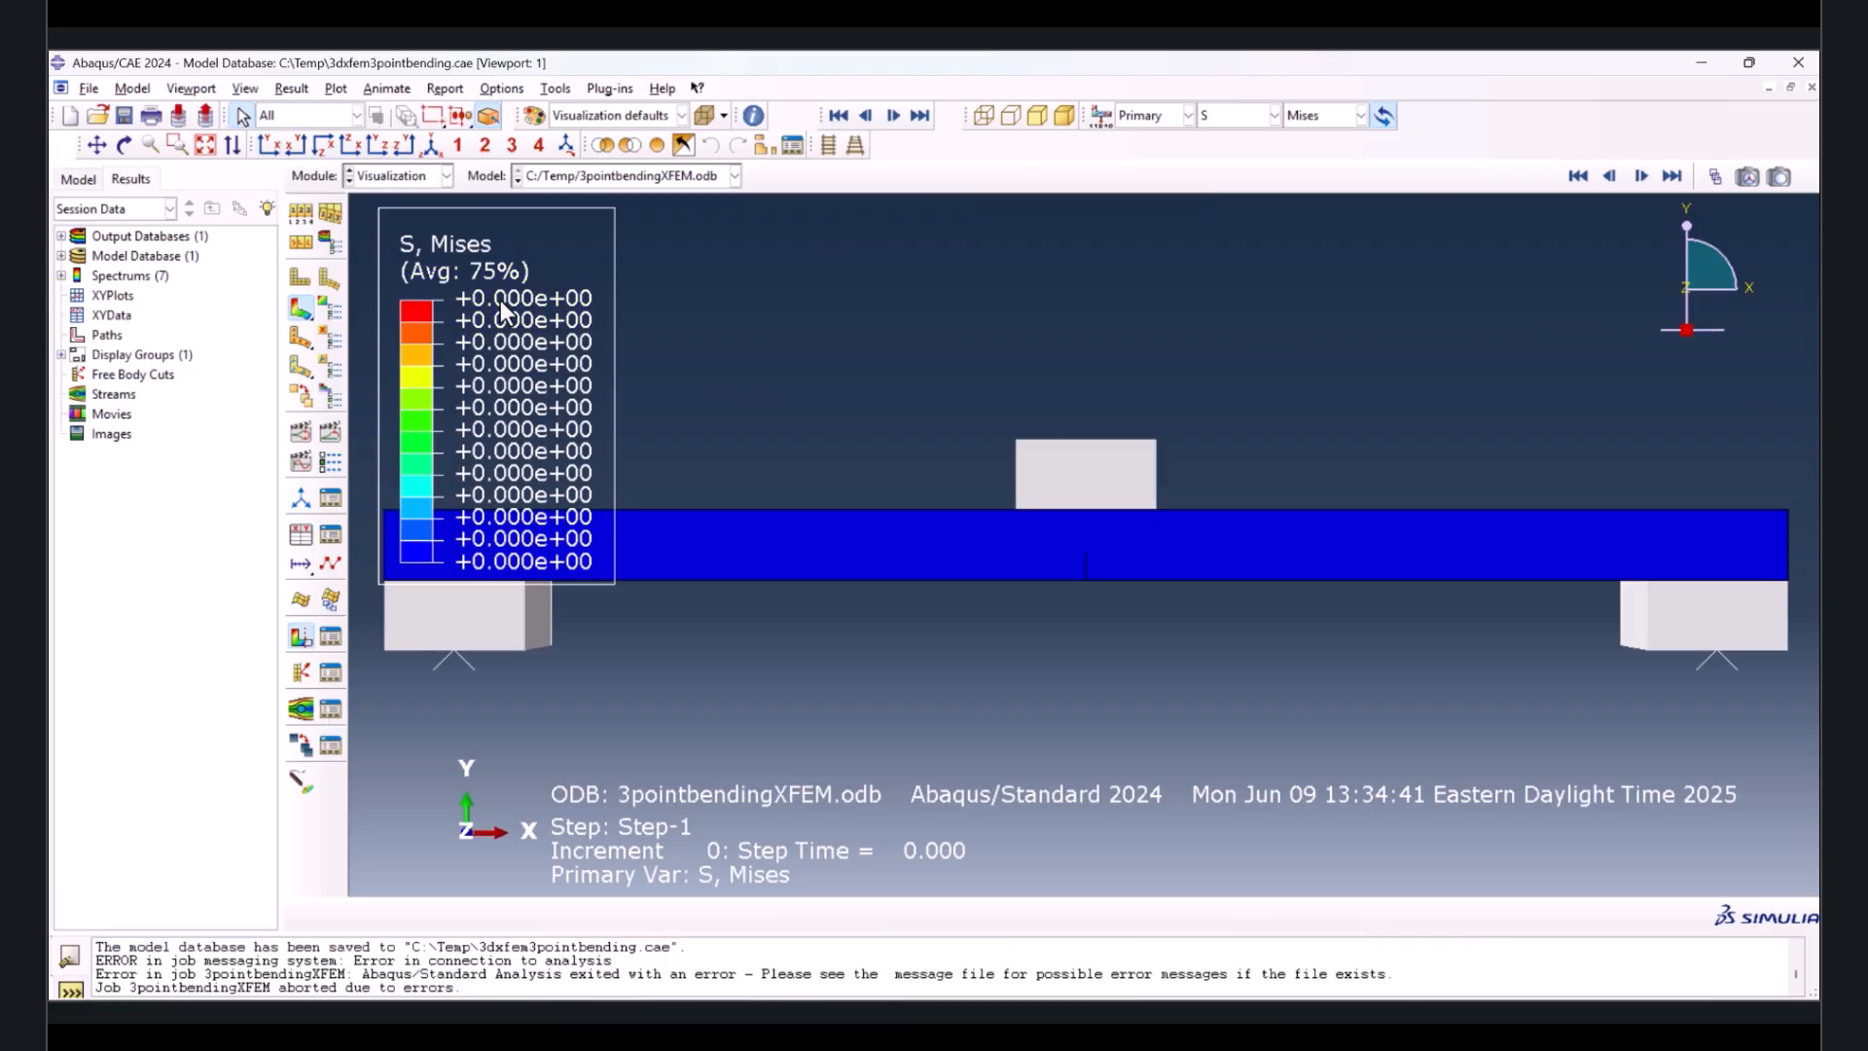
- Play the time-history animation from the front view and examine the crack growth and stresses around it at mid-span
click(331, 431)
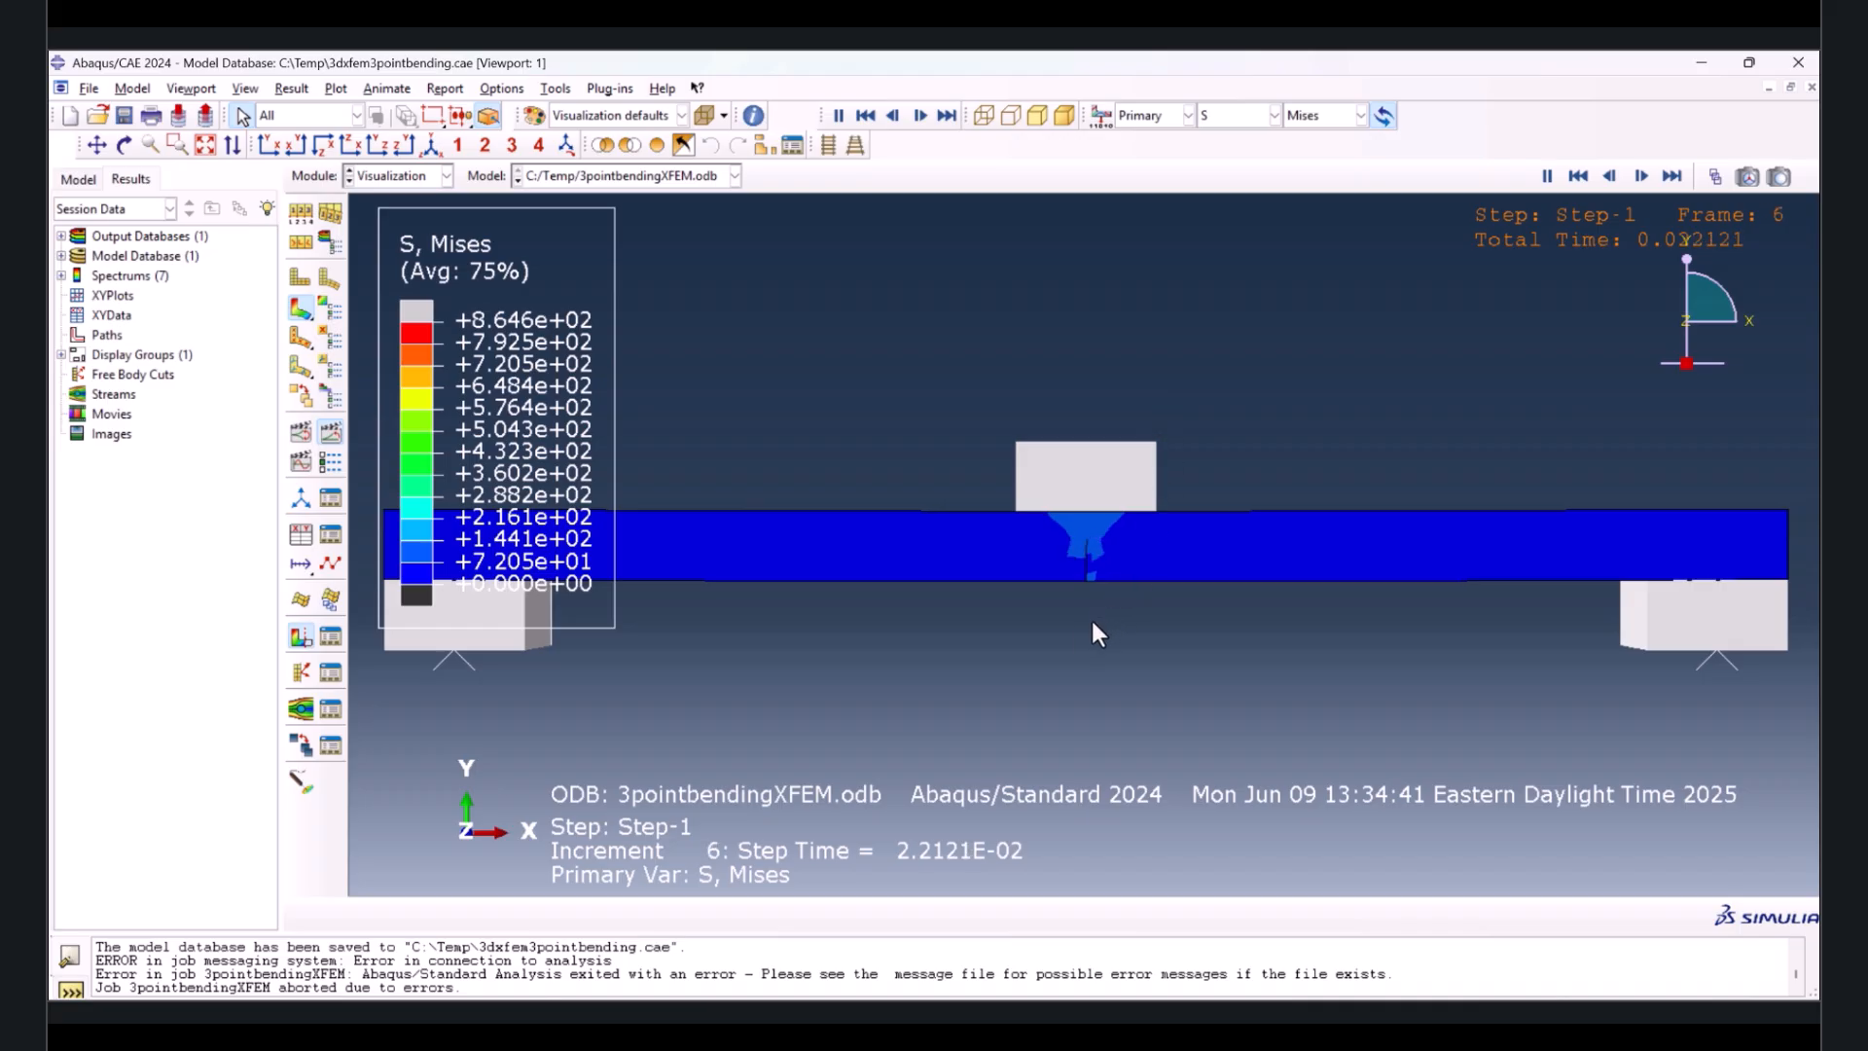
scroll(1085, 625, up, 2)
scroll(1088, 541, up, 3)
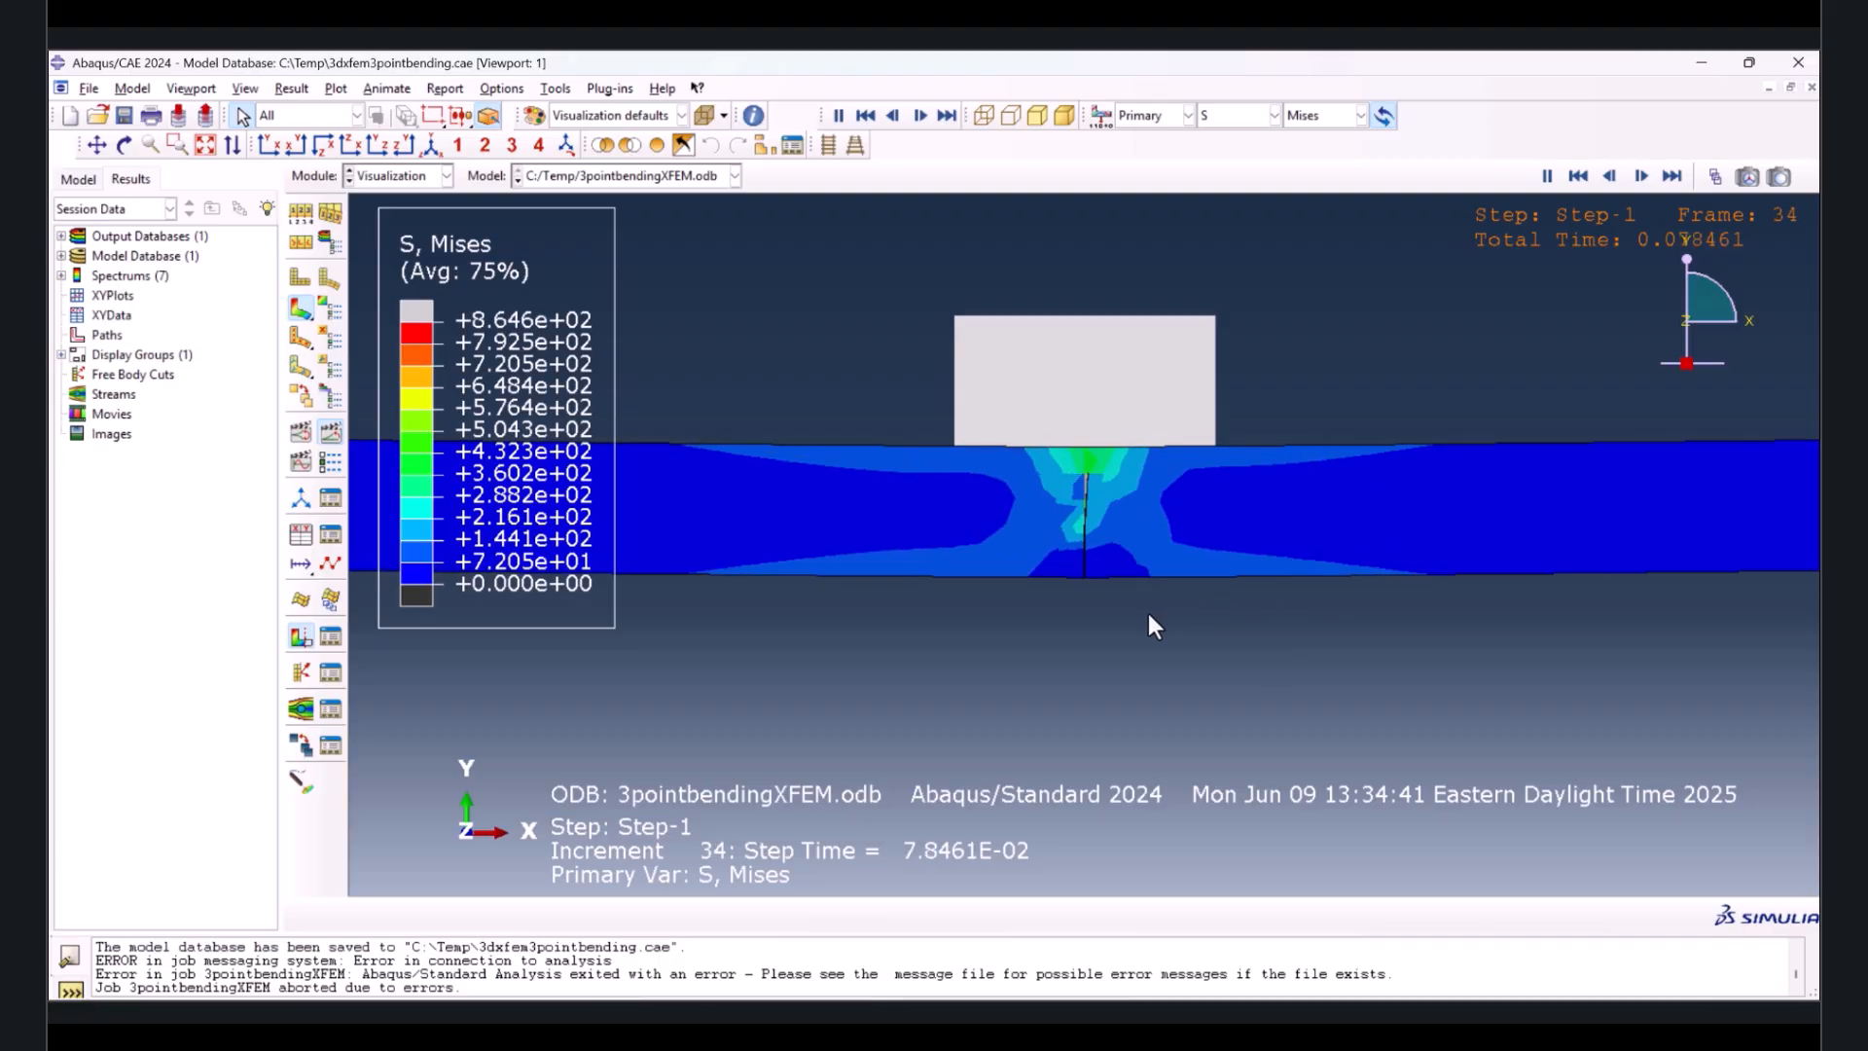
scroll(1138, 622, up, 2)
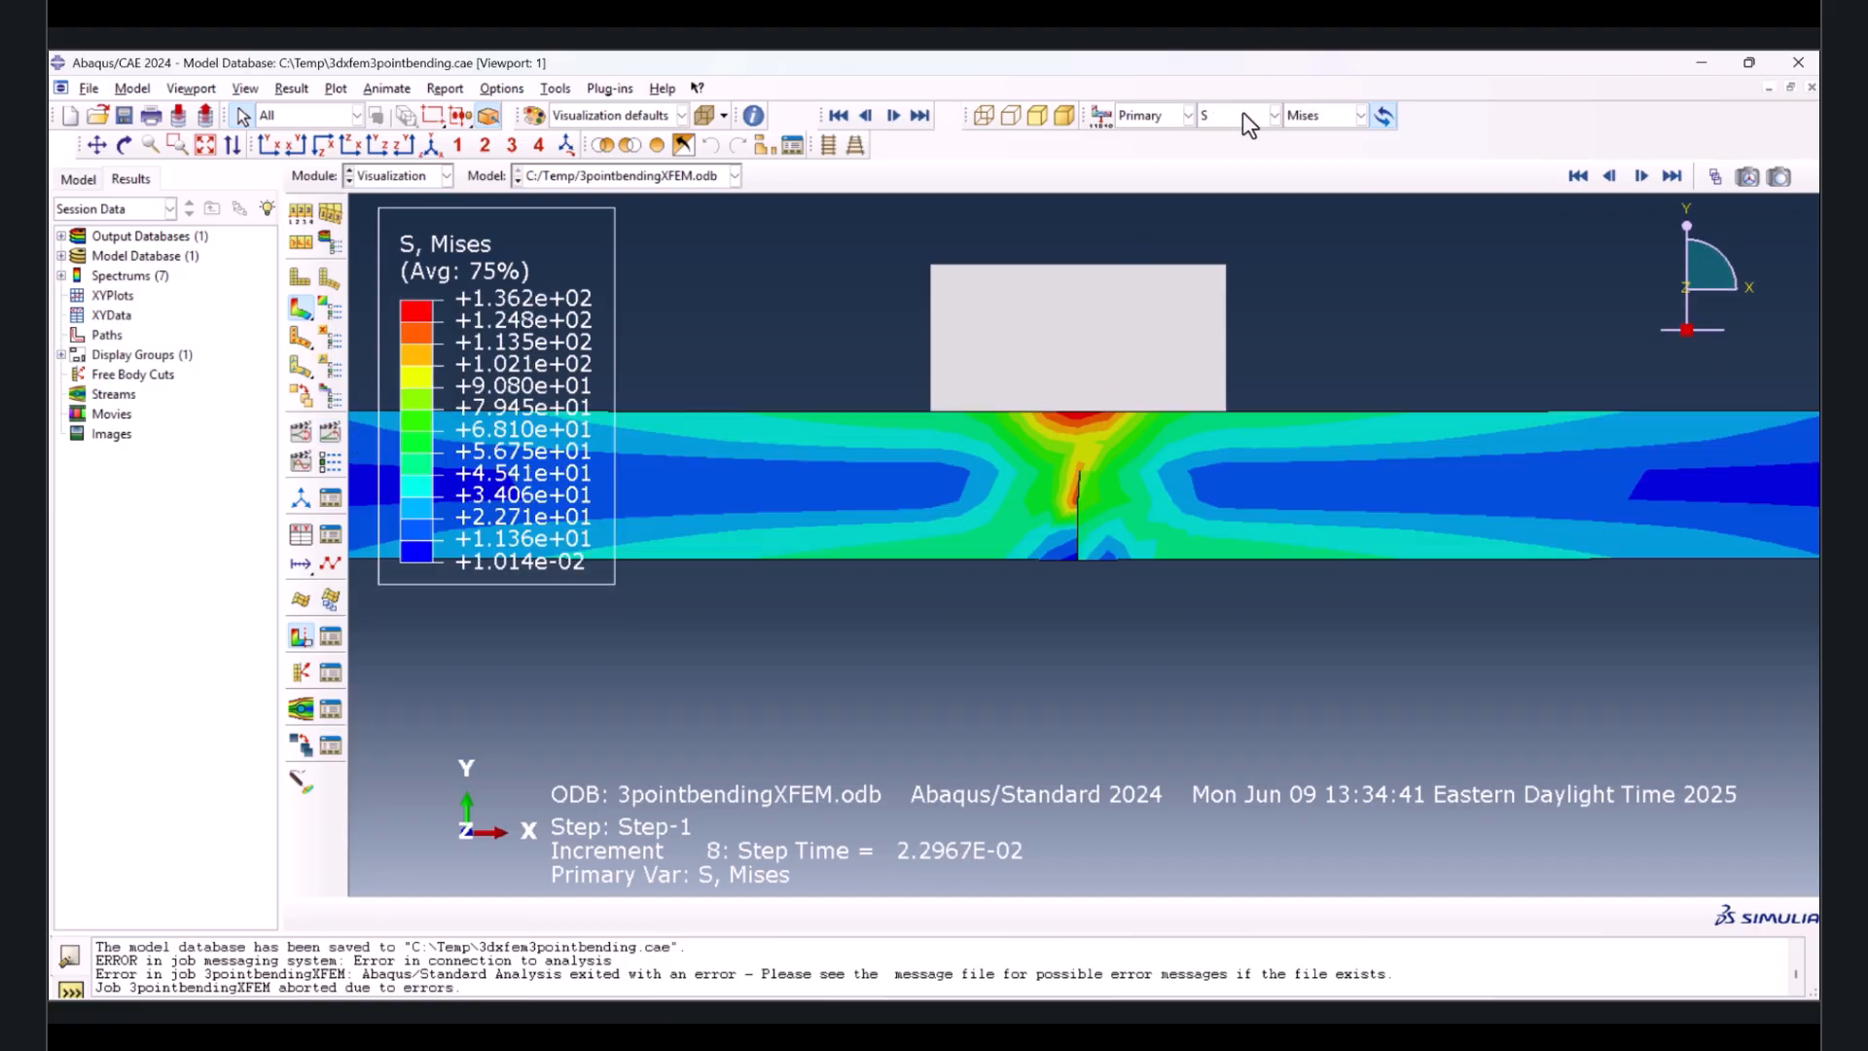
- Change the primary contour variable to PHILSM to plot the level set around the crack
click(1245, 115)
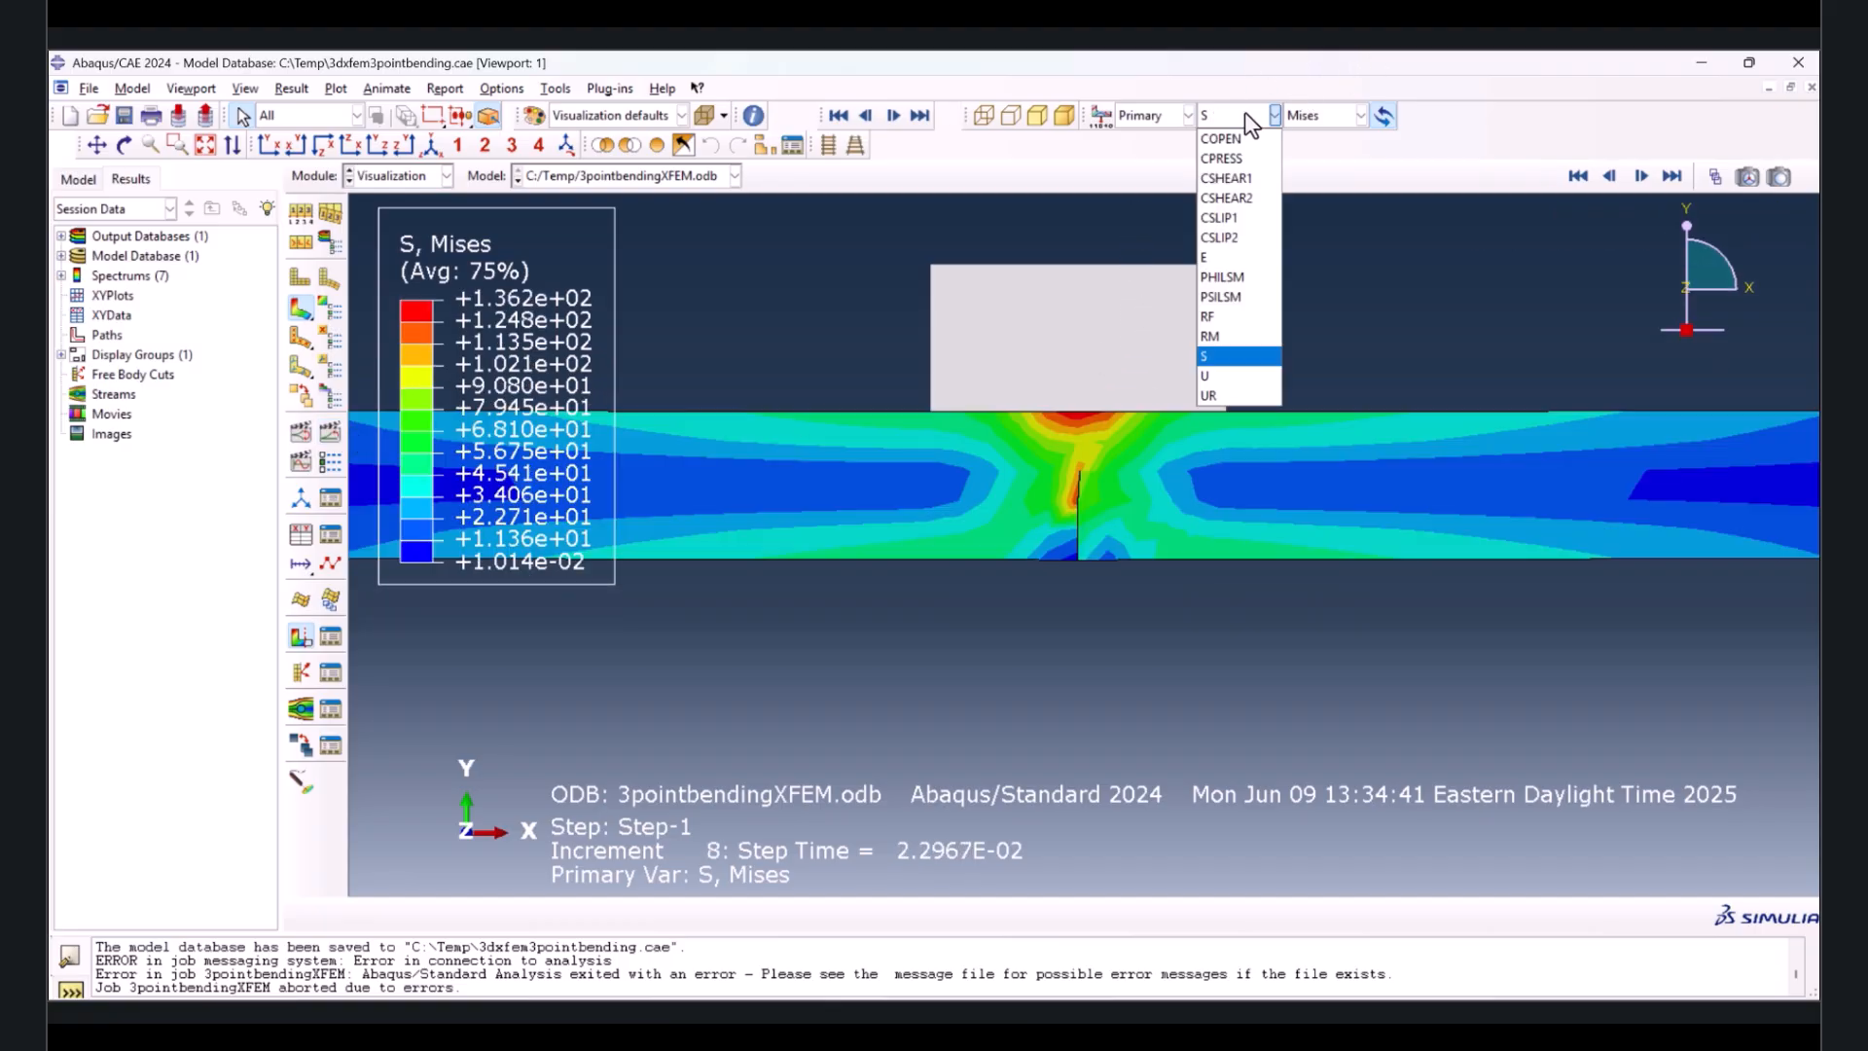
click(1218, 277)
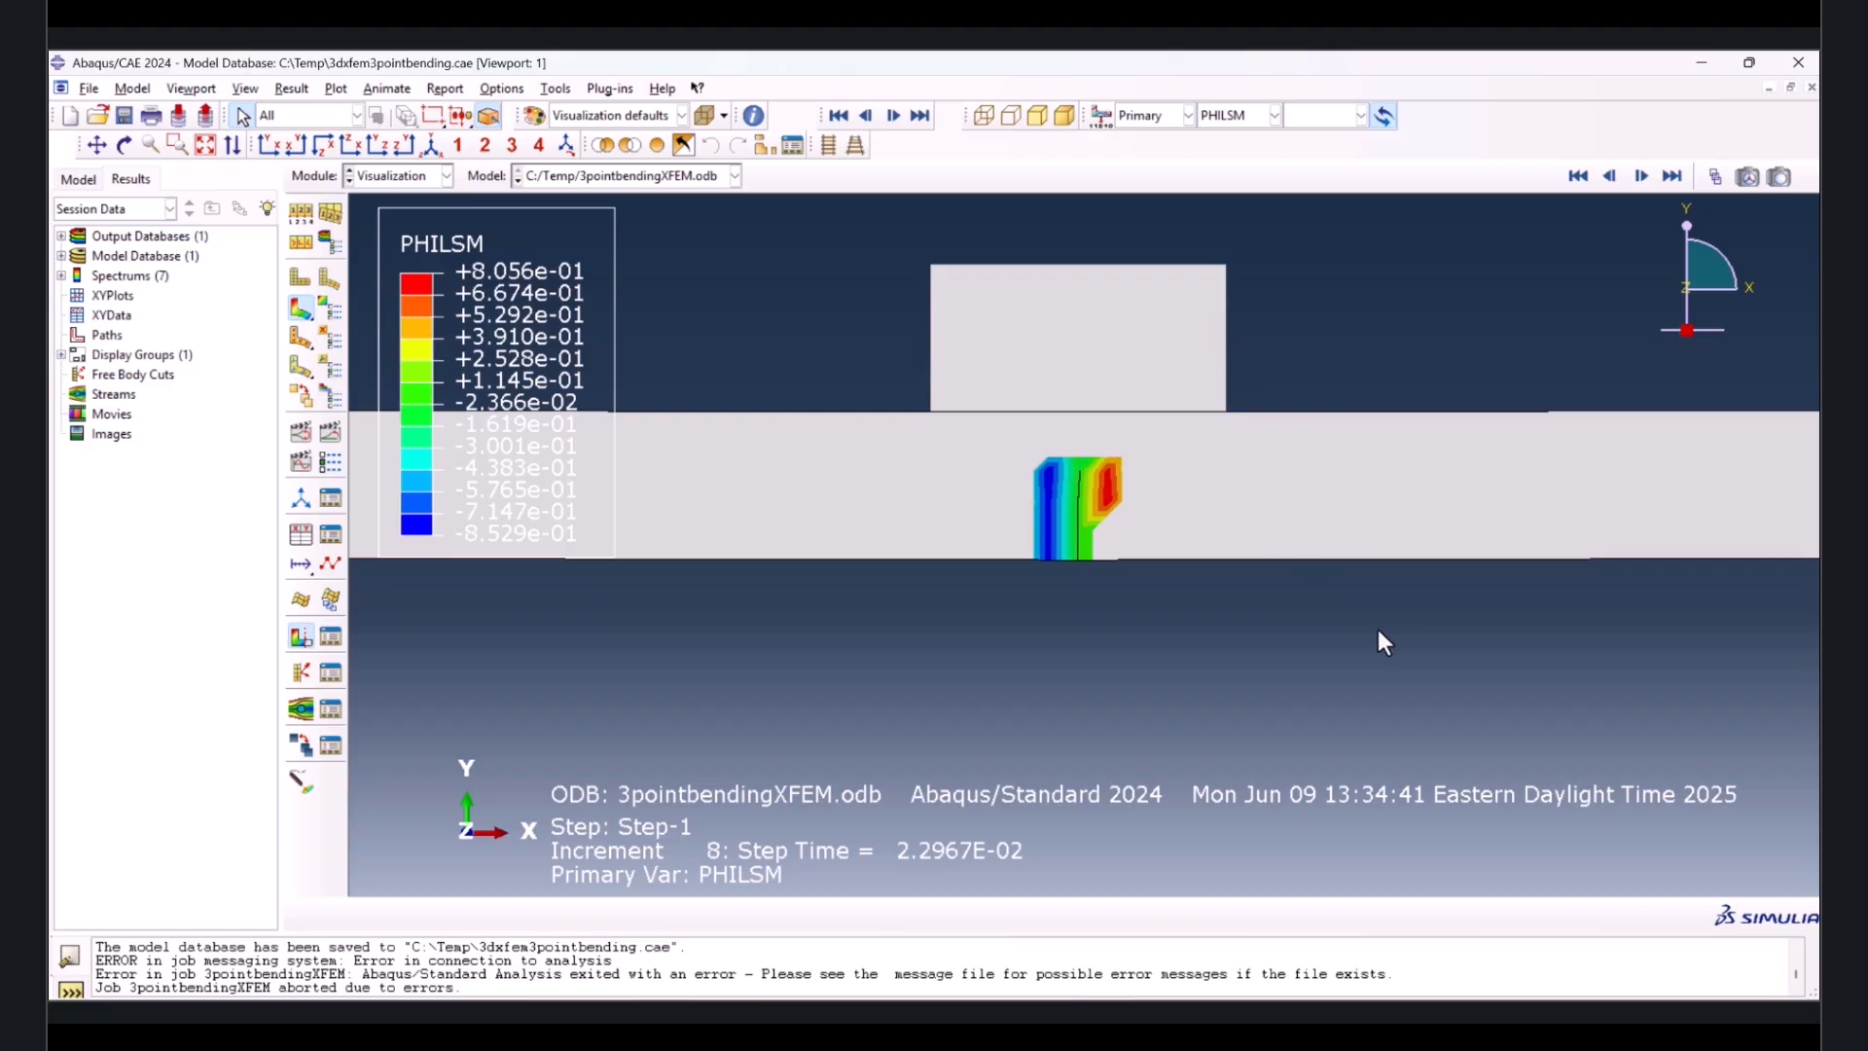
click(1265, 116)
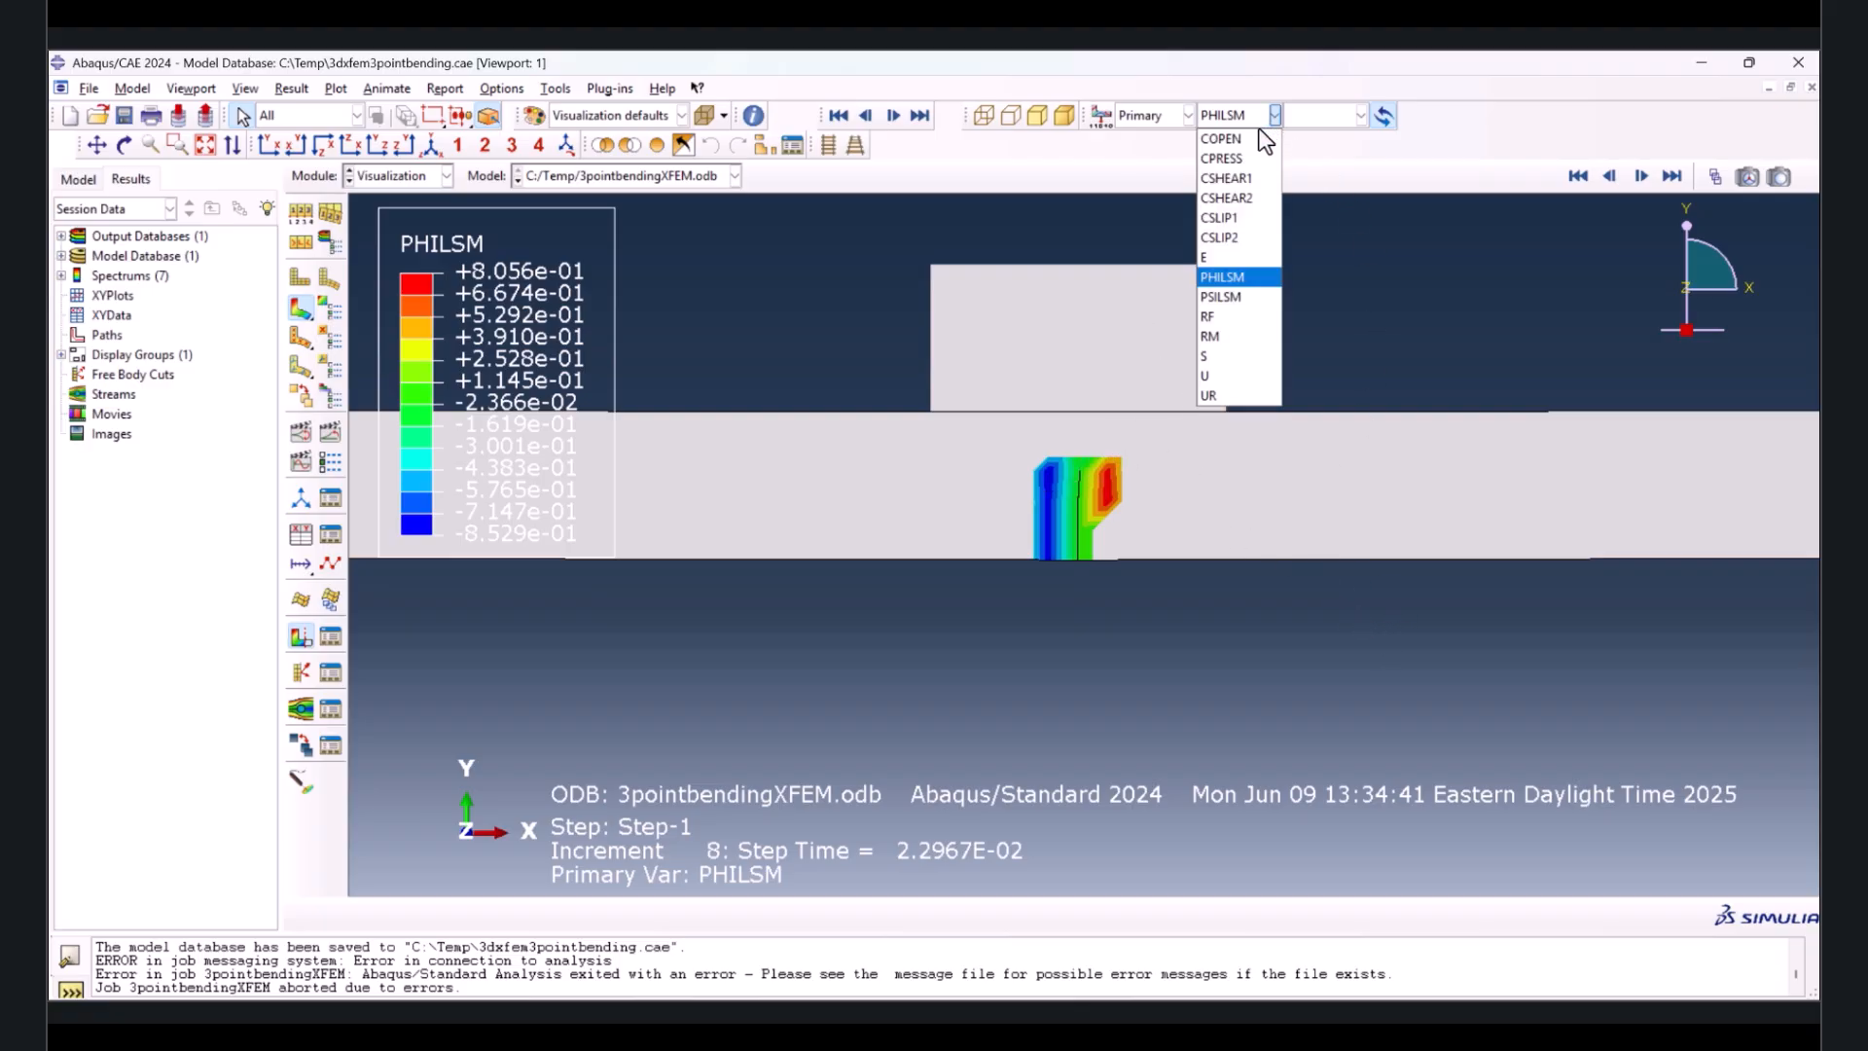
click(1328, 155)
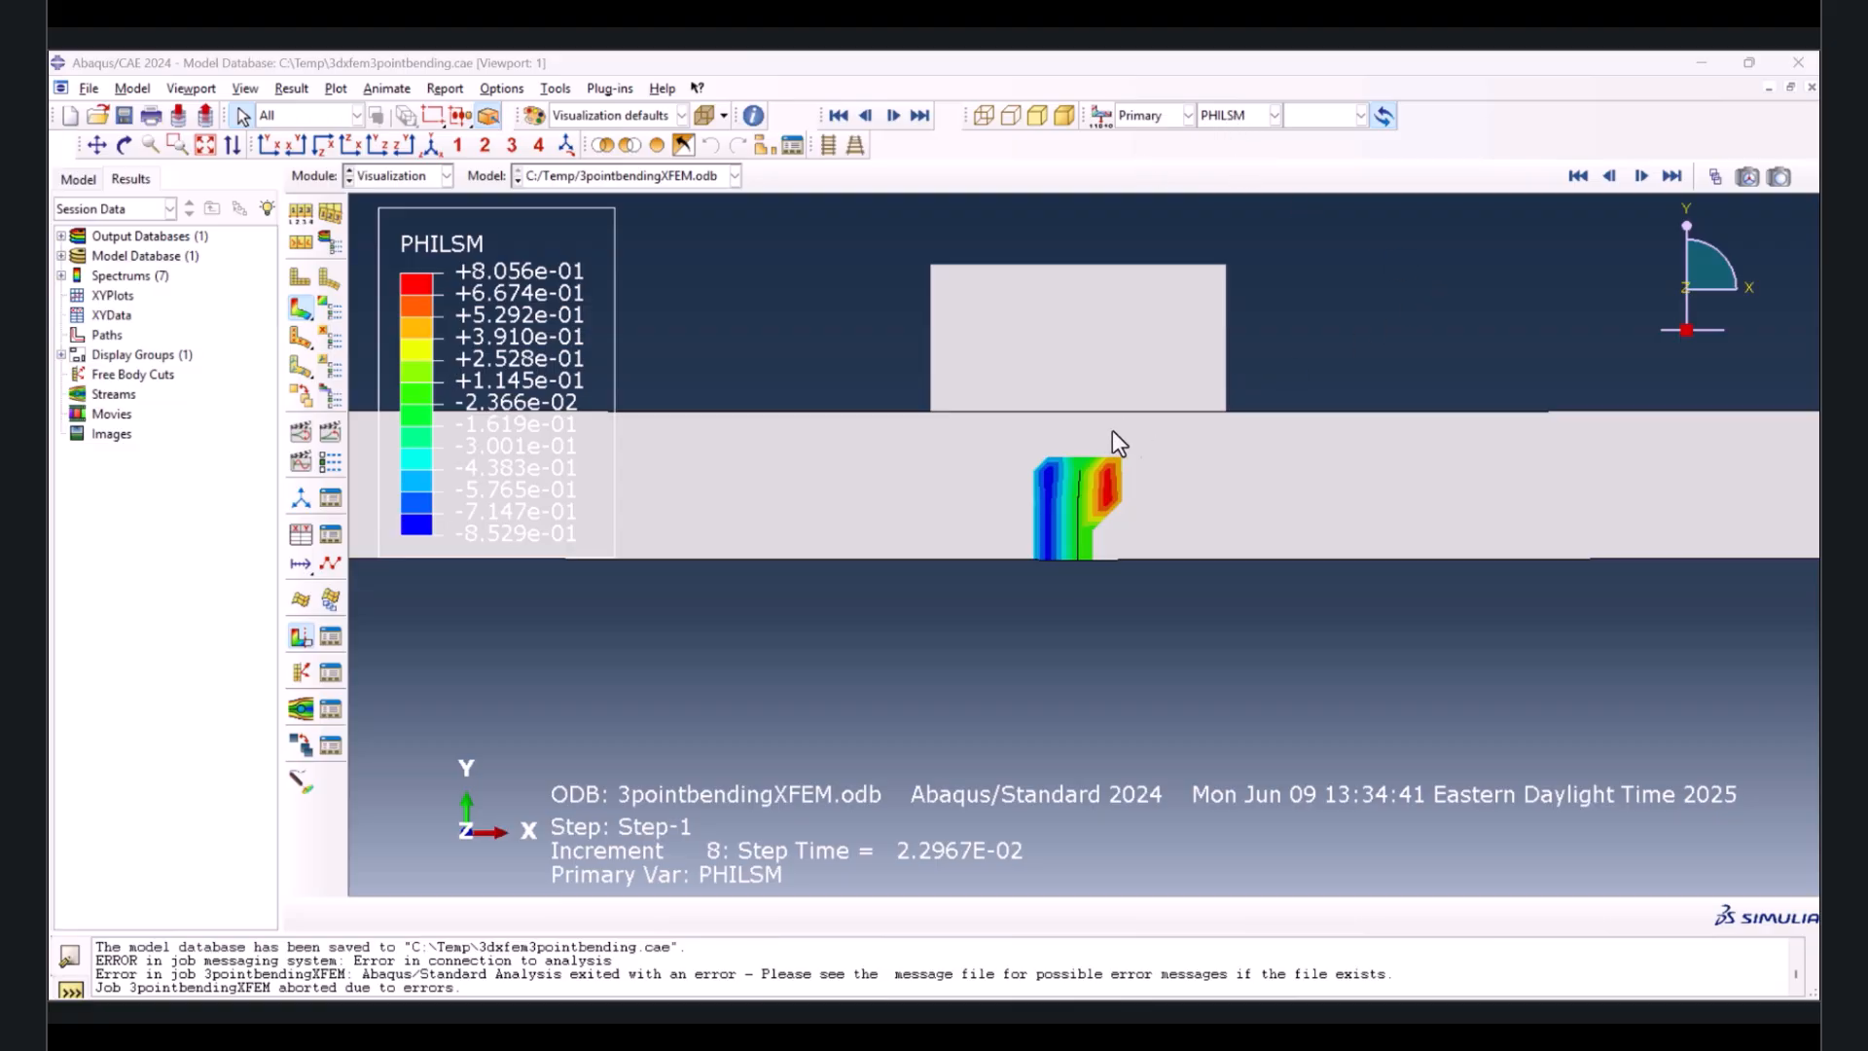
- Display the PHILSM plot at frame 48 of Step-1 and examine the opened crack
click(1713, 178)
drag(615, 780, 804, 786)
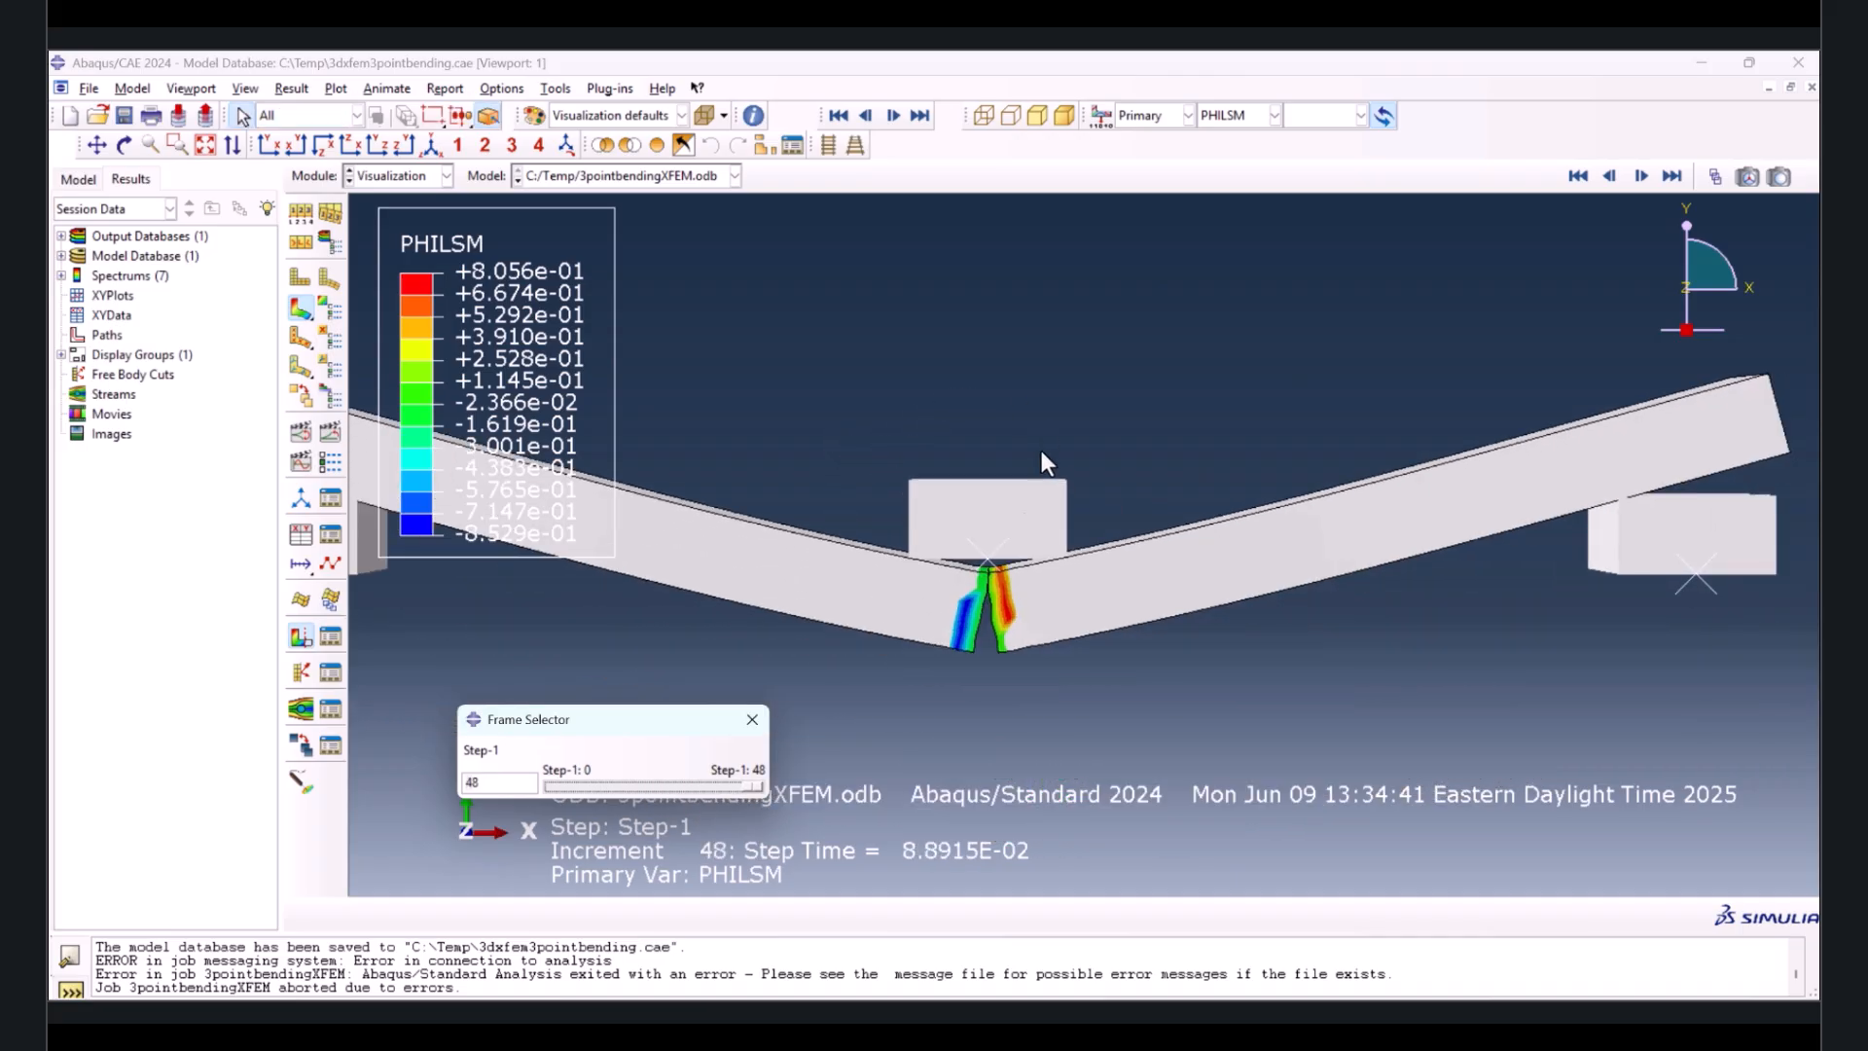
scroll(963, 569, up, 2)
click(752, 719)
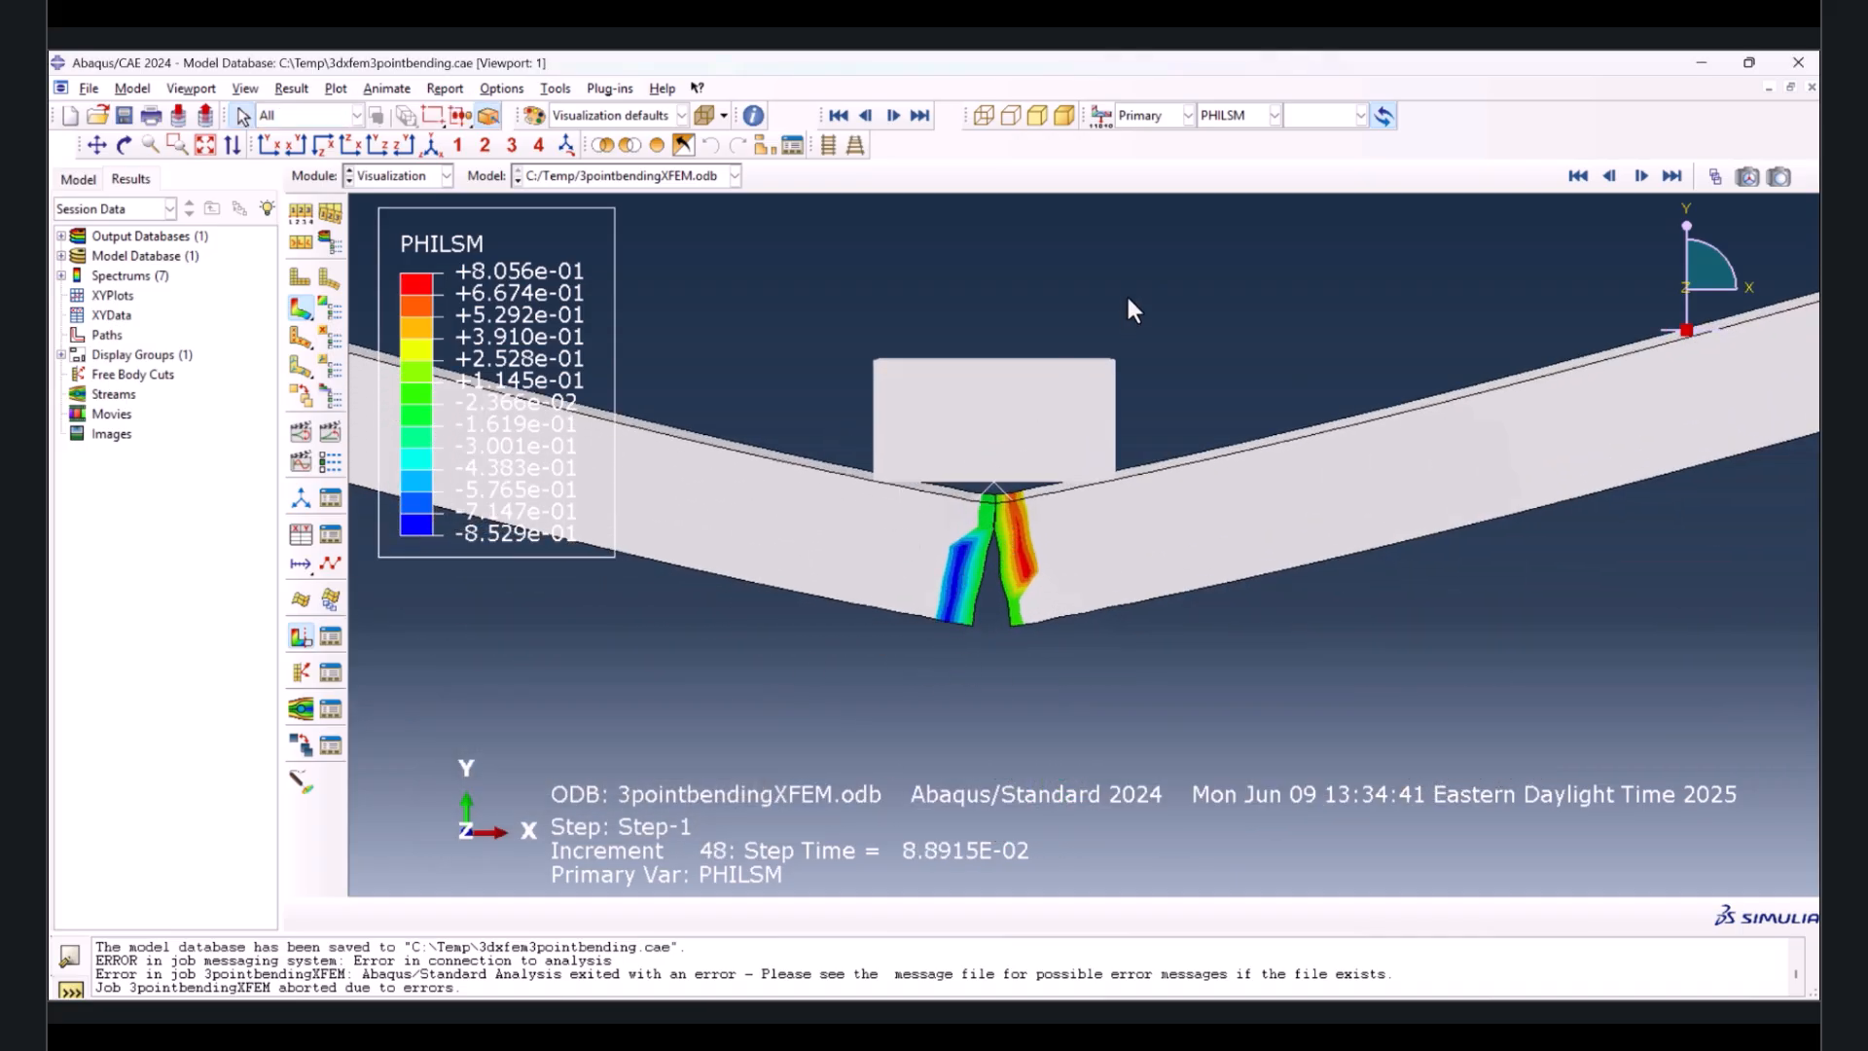
- Change the primary contour variable to PSILSM and examine the plot around the open crack up close
click(1228, 115)
click(1223, 302)
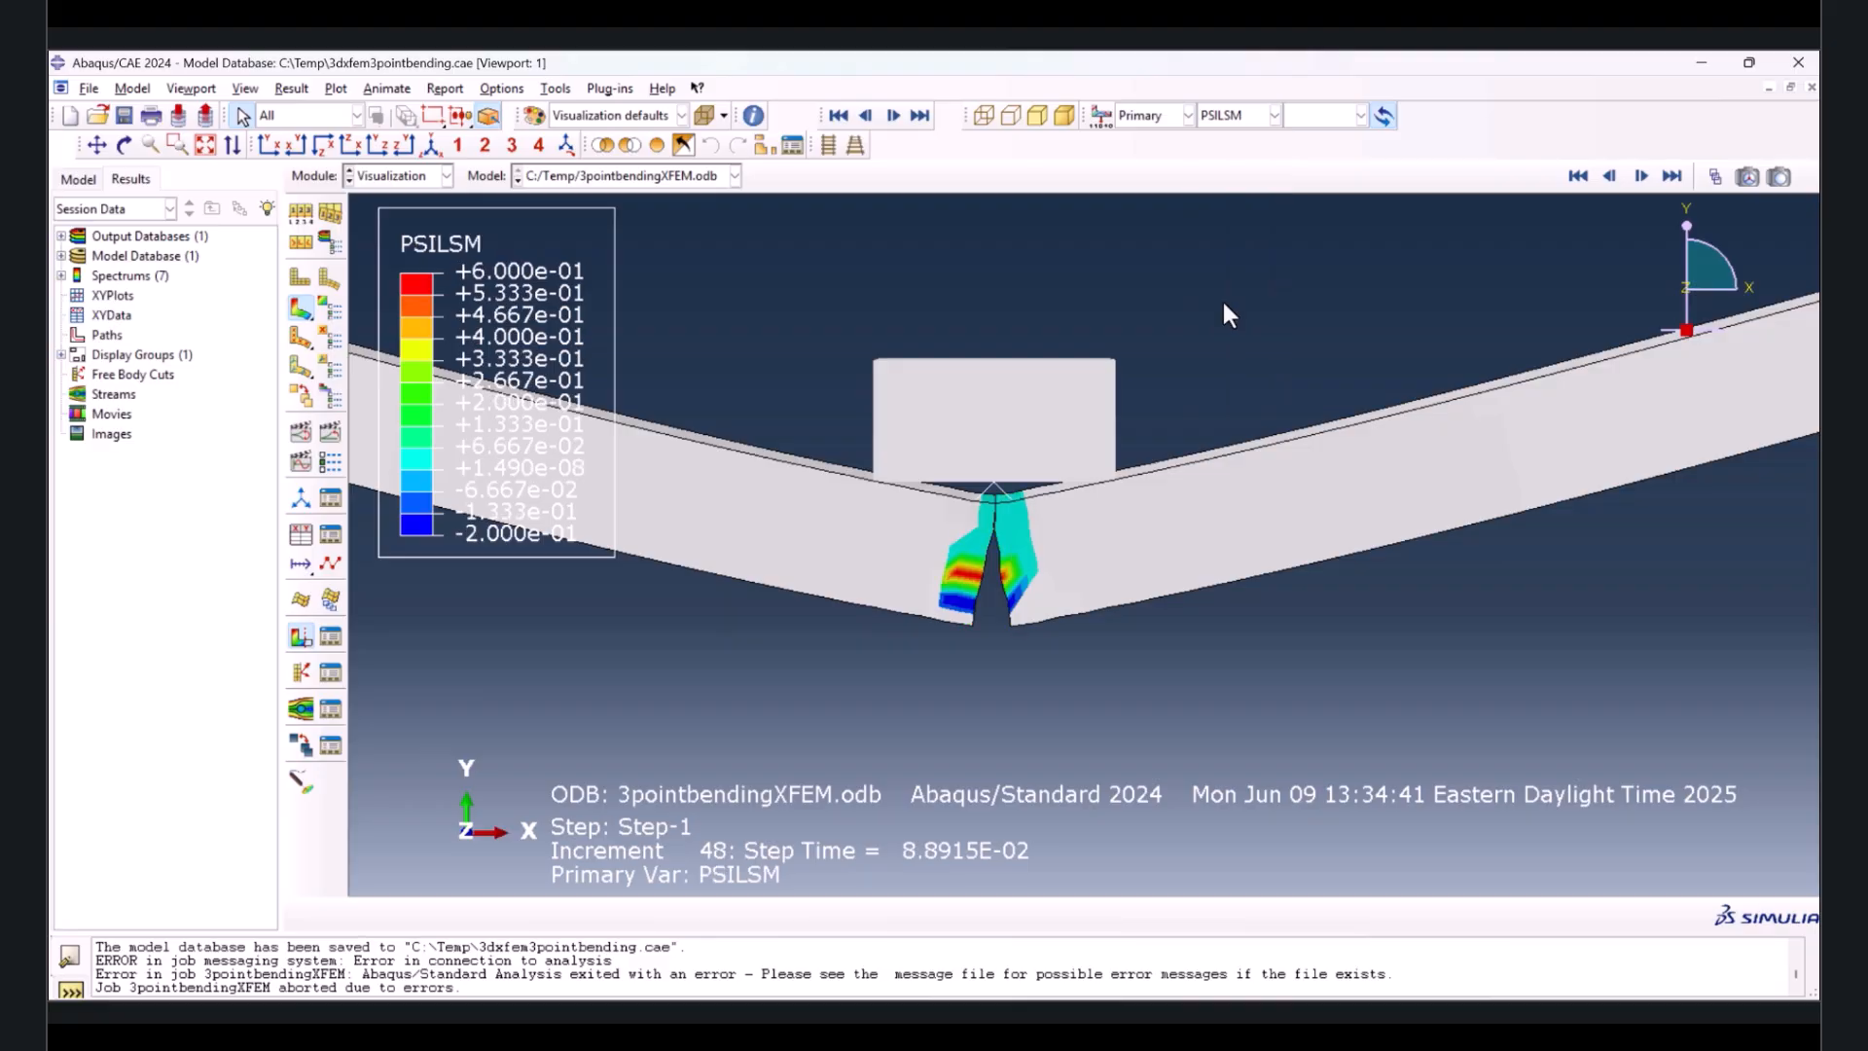
scroll(983, 545, up, 1)
mouse_move(1008, 528)
ctrl+alt+mouse_down()
mouse_move(1013, 442)
mouse_move(1041, 513)
ctrl+alt+mouse_up()
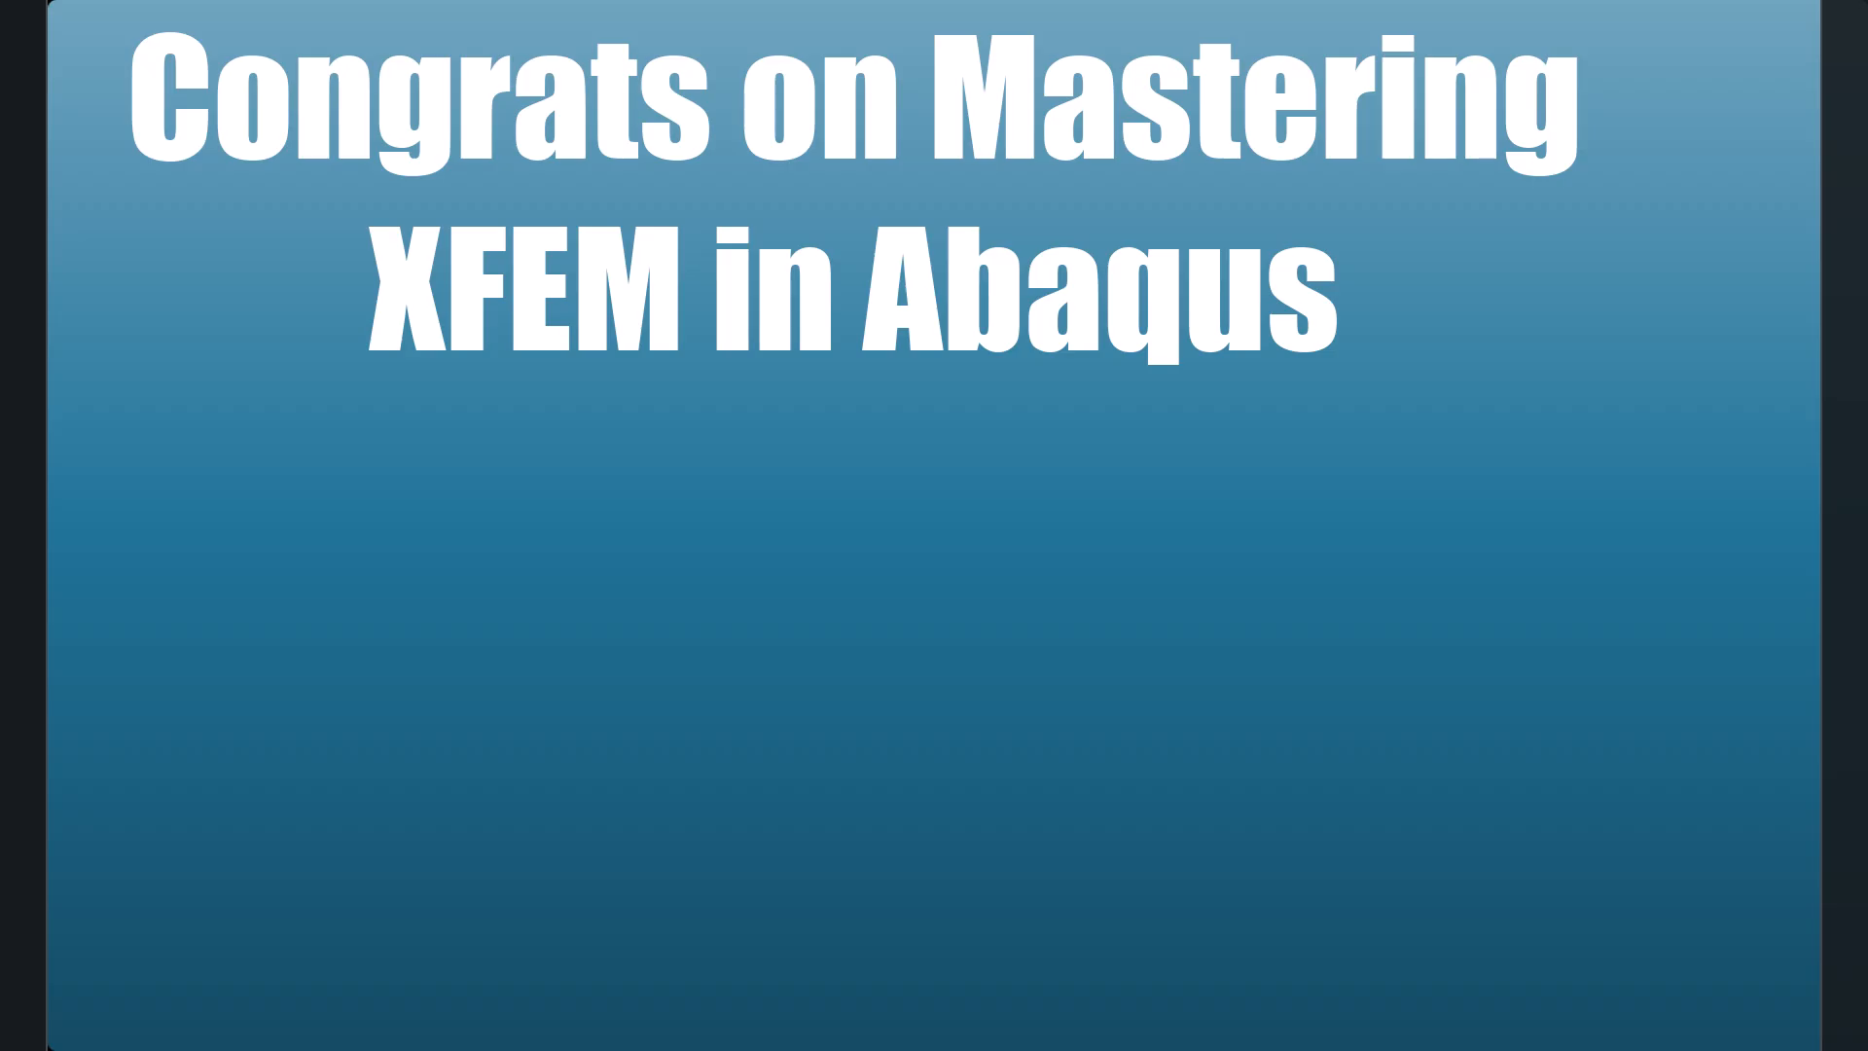